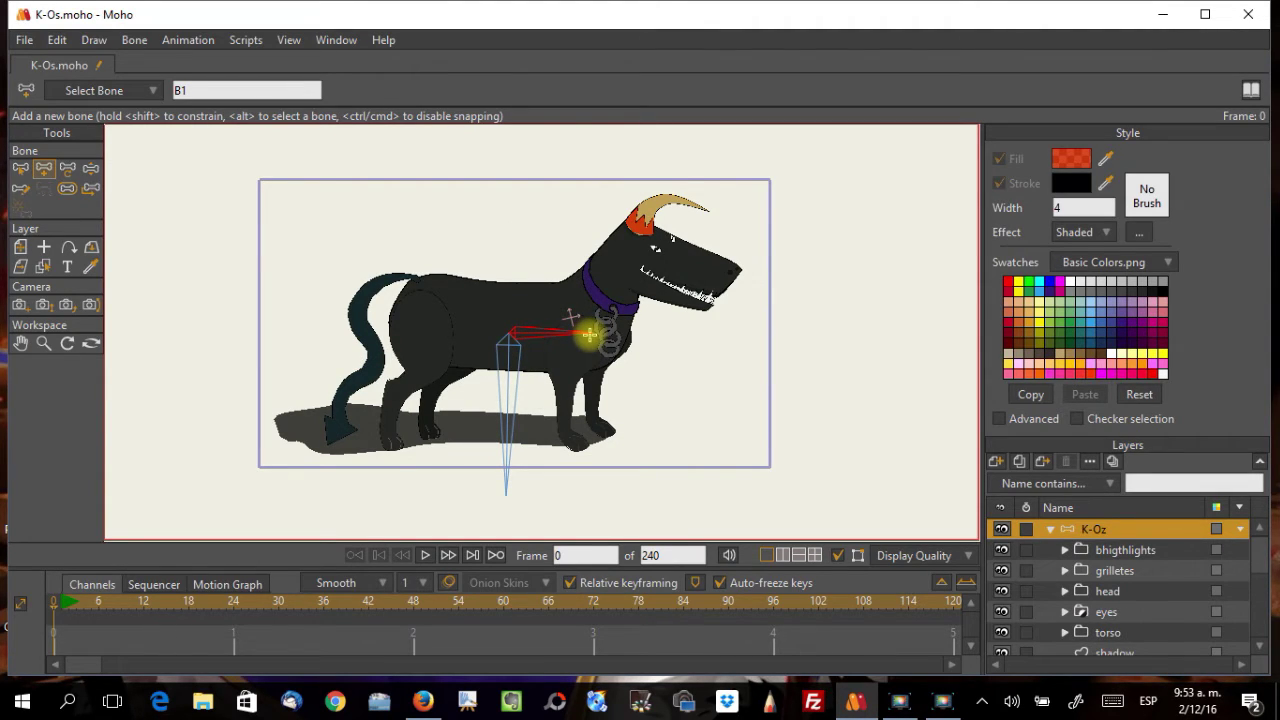
Step: Add a chain of bones from the root bone through the chest, neck and back of the head to the snout
drag(591, 334, 598, 330)
mouse_move(598, 330)
mouse_down()
mouse_move(634, 240)
mouse_move(615, 280)
mouse_move(612, 255)
mouse_move(622, 245)
mouse_move(615, 284)
mouse_move(613, 271)
mouse_up()
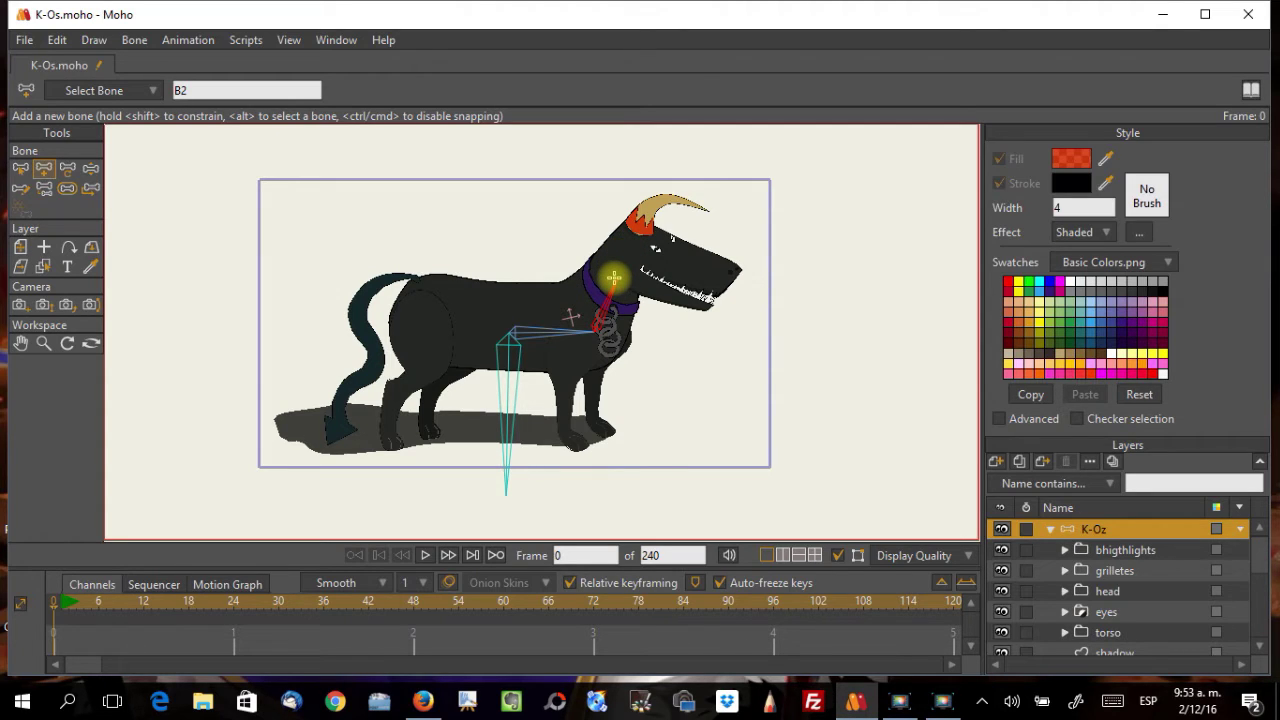
drag(615, 277, 637, 233)
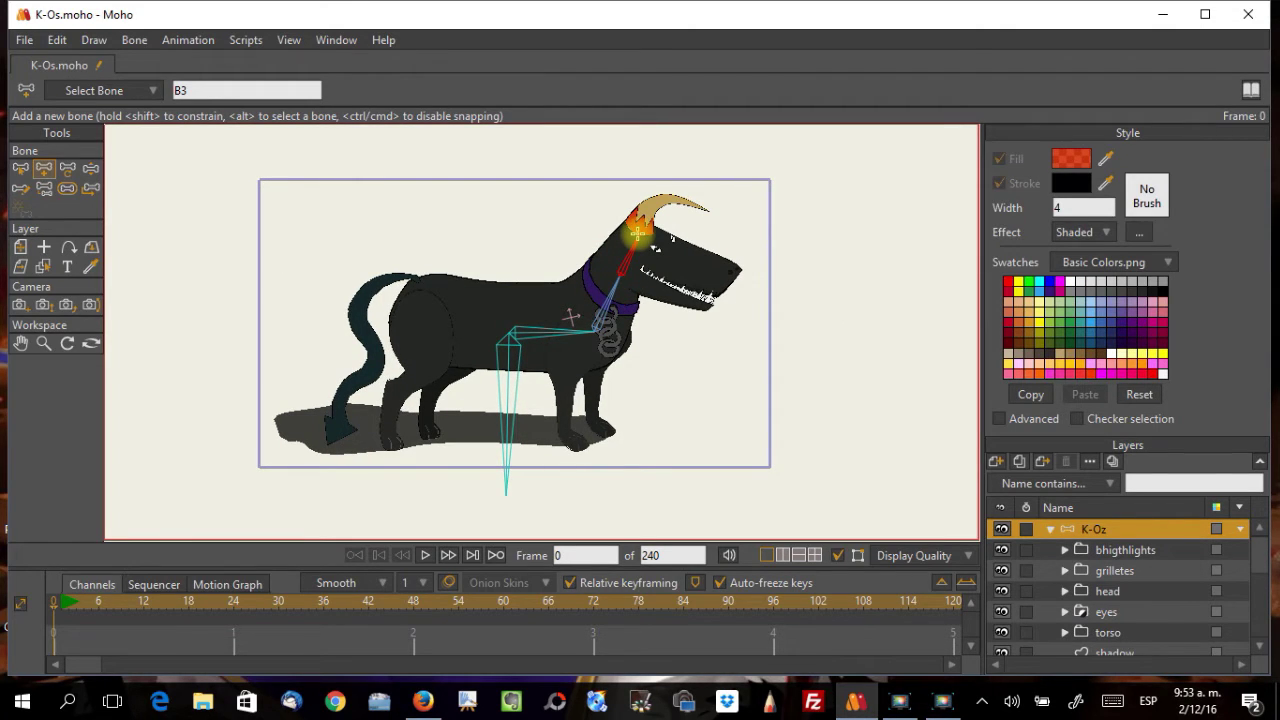
click(635, 236)
mouse_move(640, 230)
mouse_down()
mouse_move(643, 248)
mouse_move(724, 274)
mouse_up()
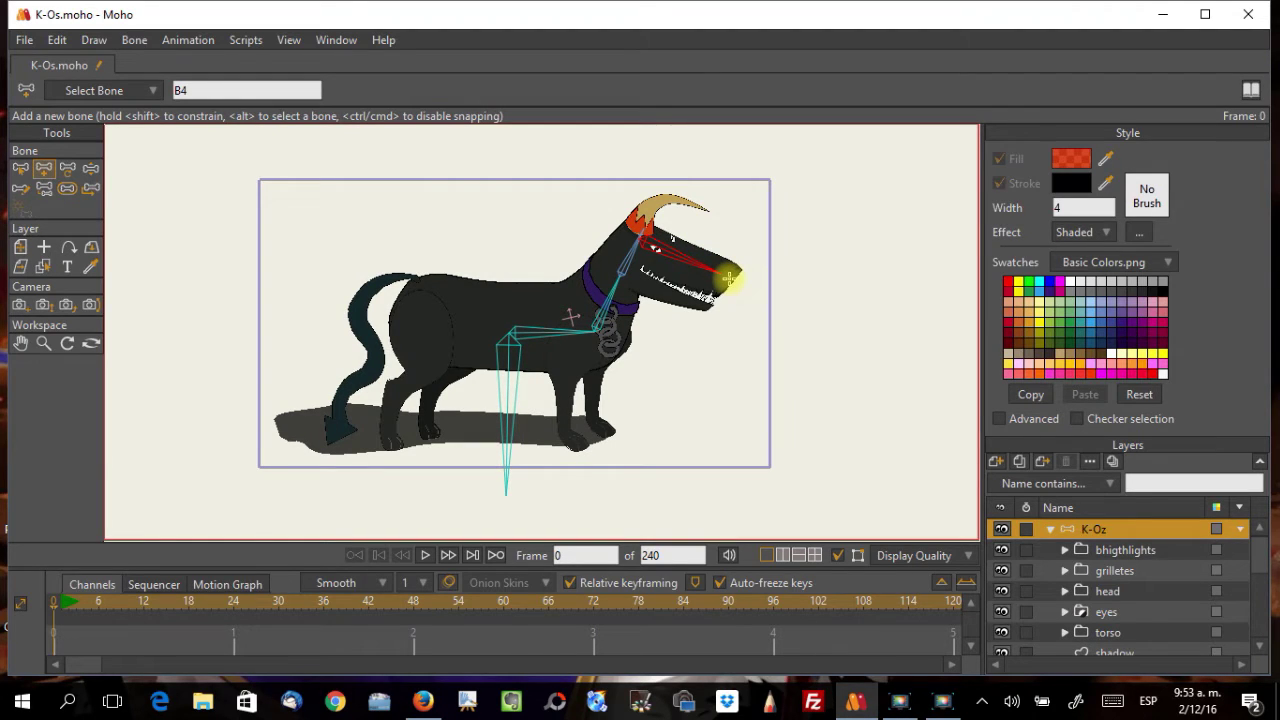
click(729, 279)
drag(724, 276, 718, 271)
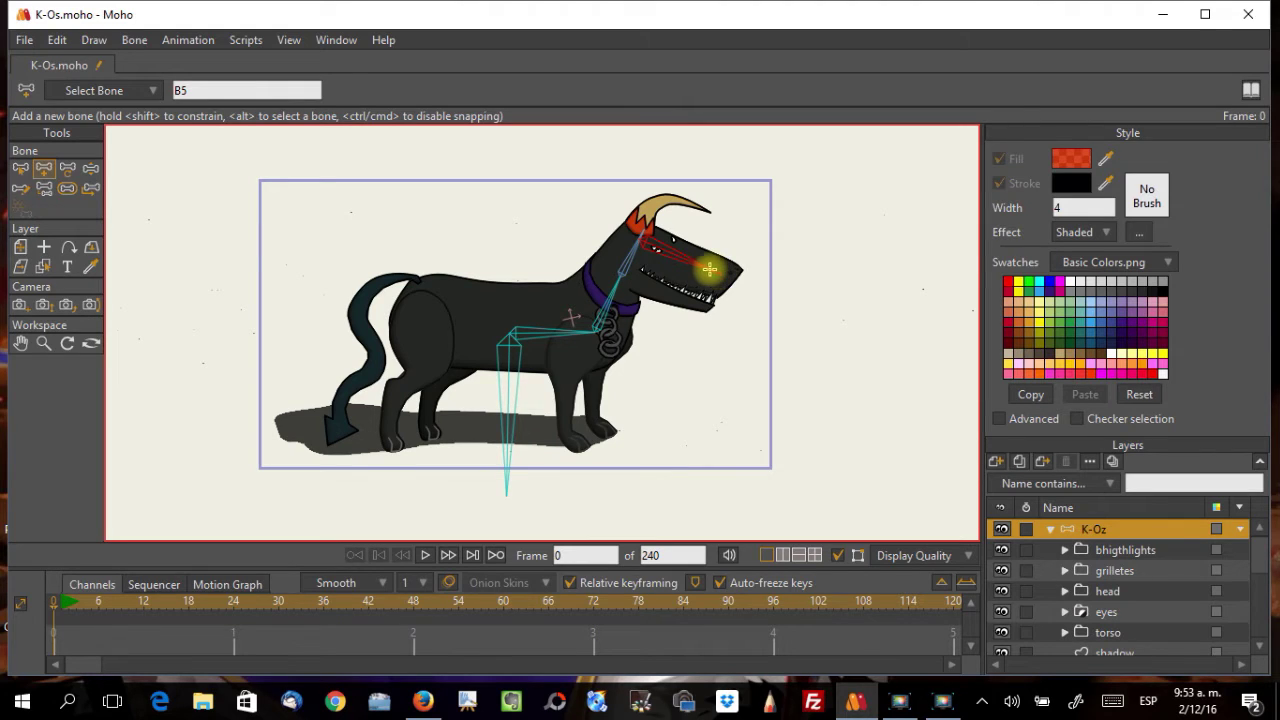
Step: Add a lower-jaw bone as a child of the upper neck bone, running below the dog's teeth
click(21, 169)
click(632, 260)
click(43, 169)
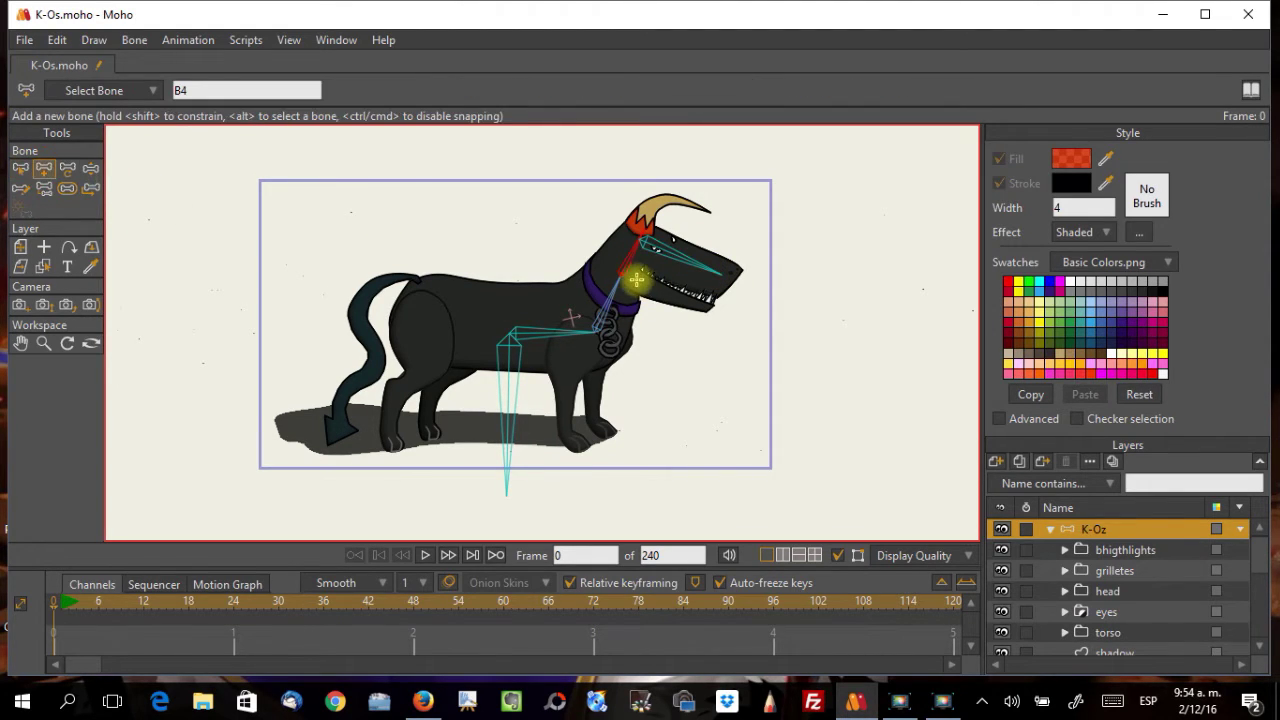
drag(634, 281, 705, 301)
scroll(714, 286, down, 3)
scroll(706, 323, up, 1)
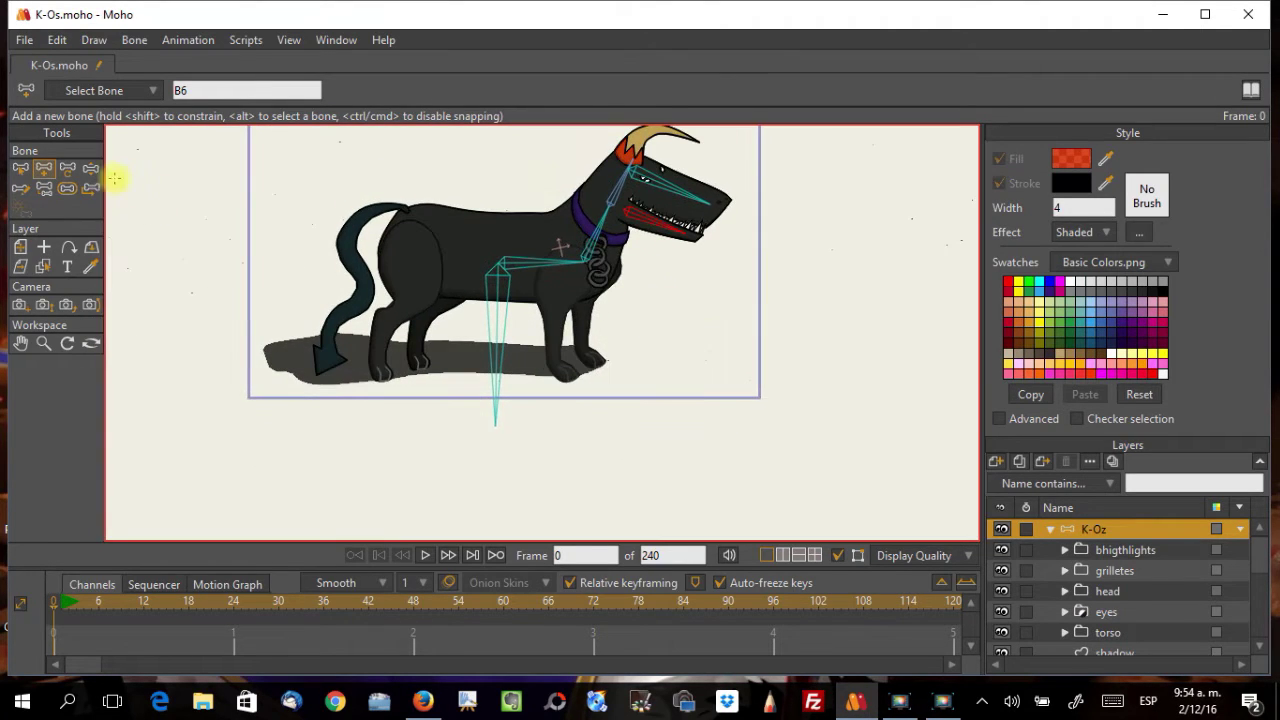
Step: Add a hip bone as a child of the vertical root bone, extending back into the dog's hindquarters
click(20, 168)
click(493, 288)
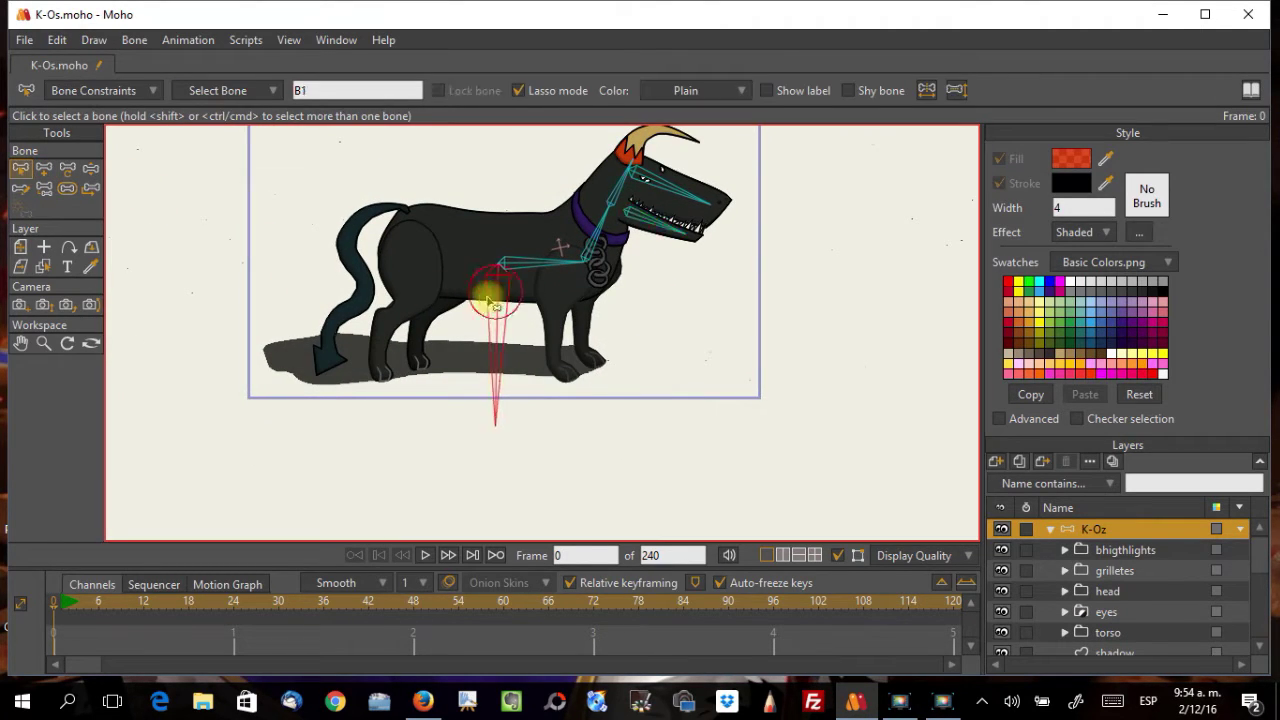
click(44, 168)
drag(497, 262, 403, 249)
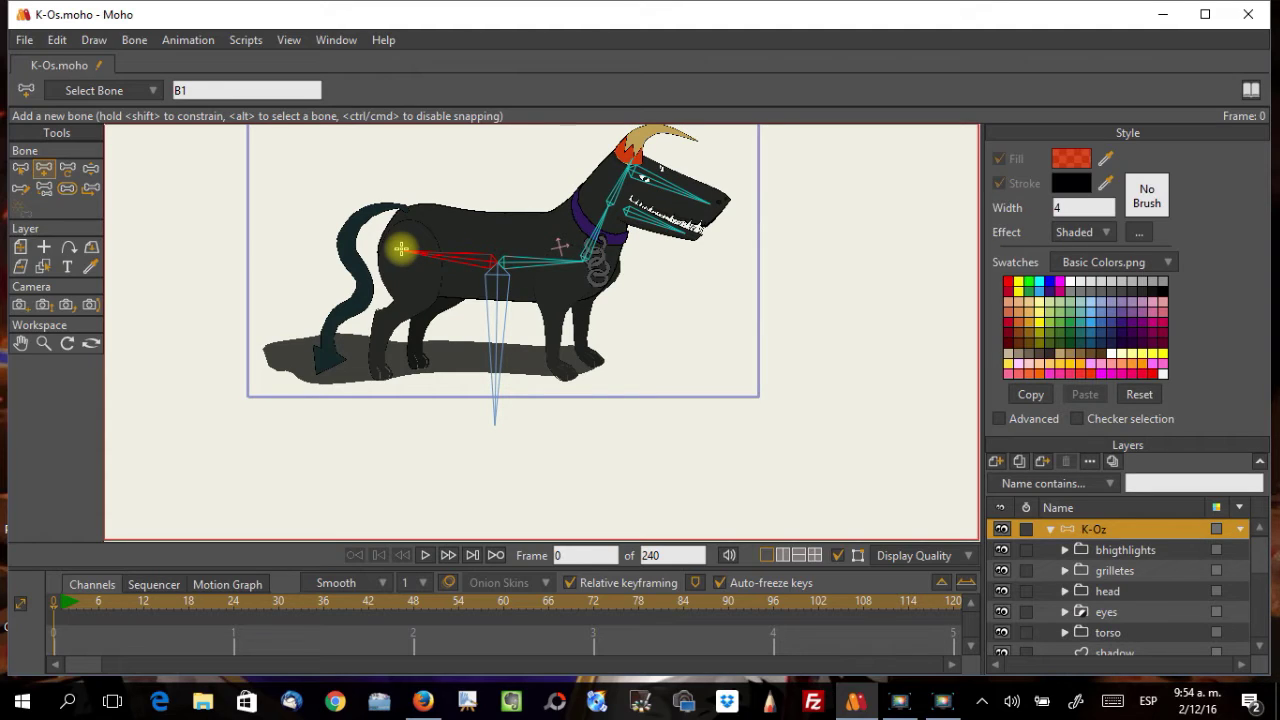
drag(398, 249, 405, 251)
Step: Add a chain of short bones following the tail's curve from its base to the arrow tip
scroll(403, 250, up, 6)
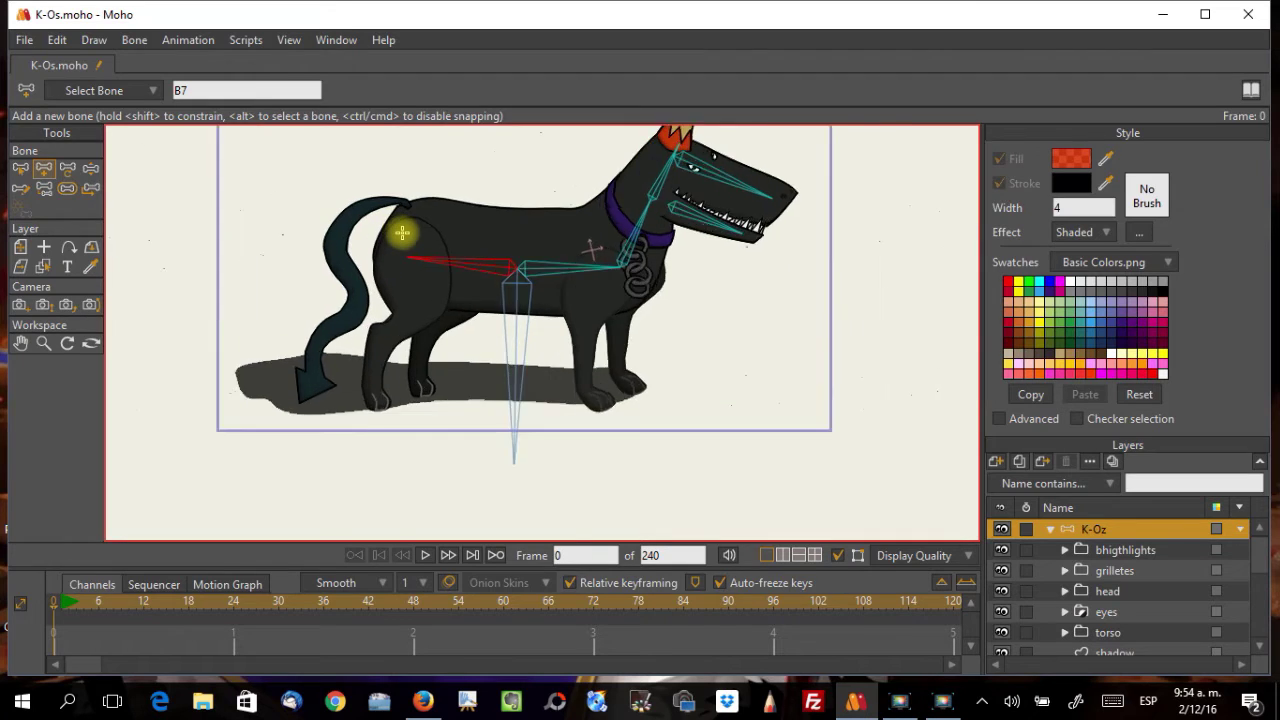
mouse_move(551, 206)
mouse_down()
mouse_move(519, 193)
mouse_move(437, 210)
mouse_move(372, 262)
mouse_move(383, 247)
mouse_move(366, 315)
mouse_move(388, 382)
mouse_move(434, 449)
mouse_move(400, 497)
mouse_move(447, 312)
mouse_move(363, 343)
mouse_move(407, 337)
mouse_up()
drag(407, 337, 363, 366)
drag(363, 366, 334, 503)
click(334, 503)
drag(477, 322, 329, 266)
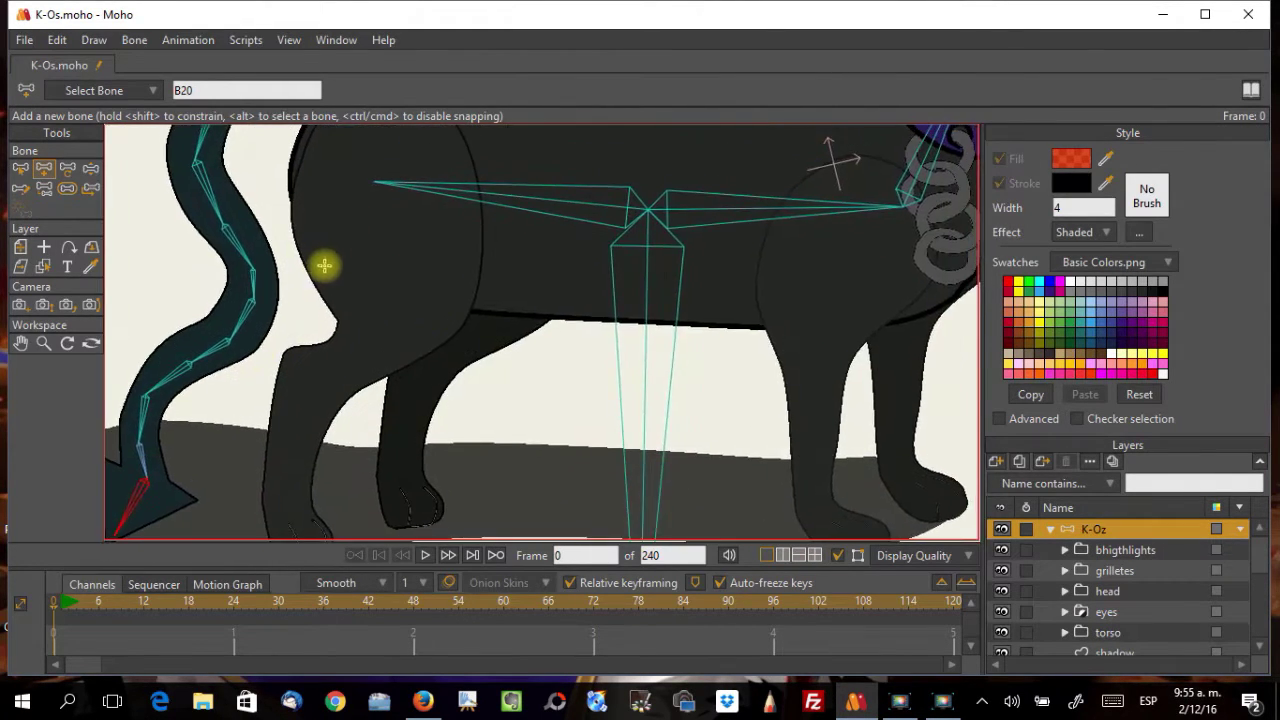
Step: Select the hip bone in the K-Oz layer and examine its parent links with Reparent Bone
click(20, 168)
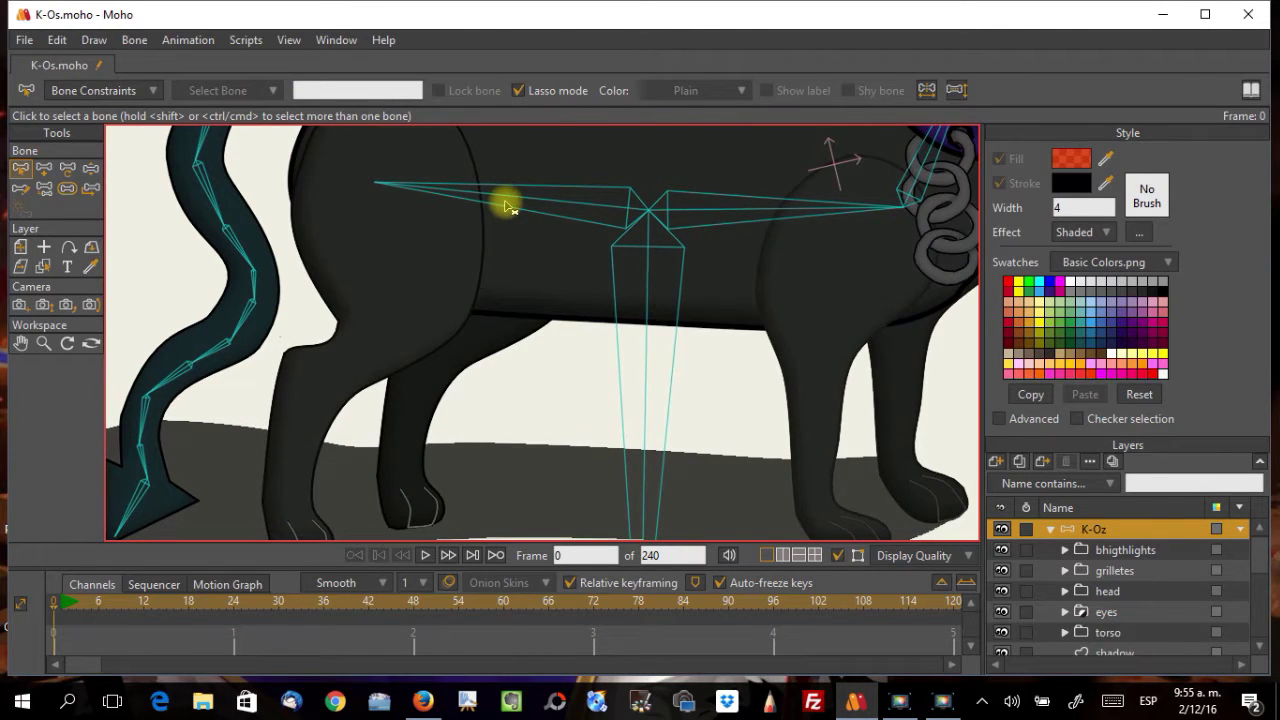
click(529, 219)
drag(529, 219, 486, 297)
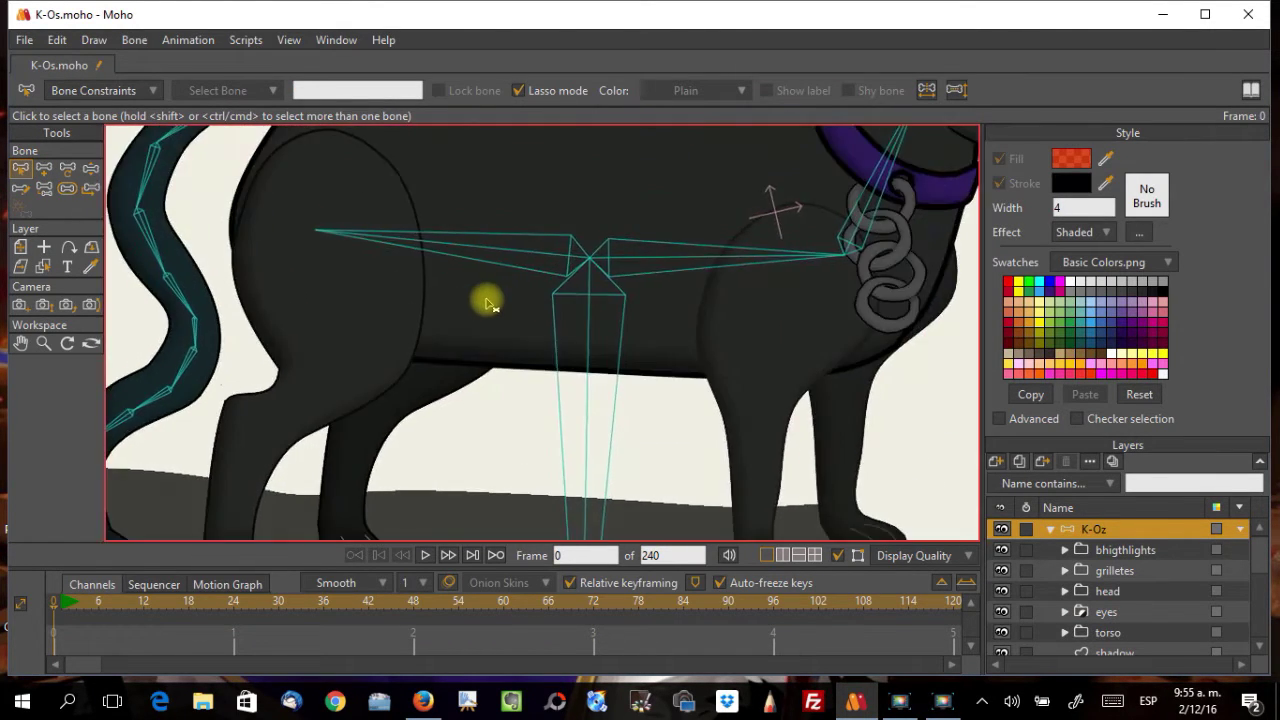
scroll(486, 297, down, 3)
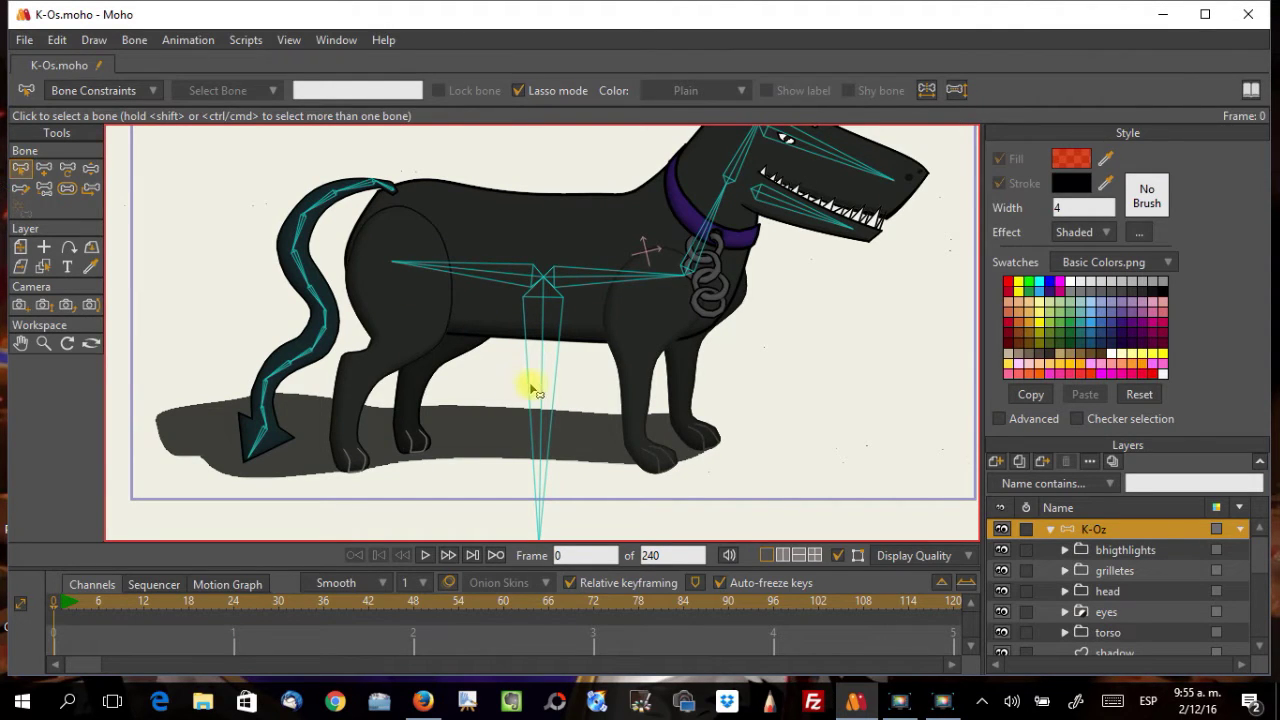
click(1085, 549)
click(1062, 526)
click(474, 270)
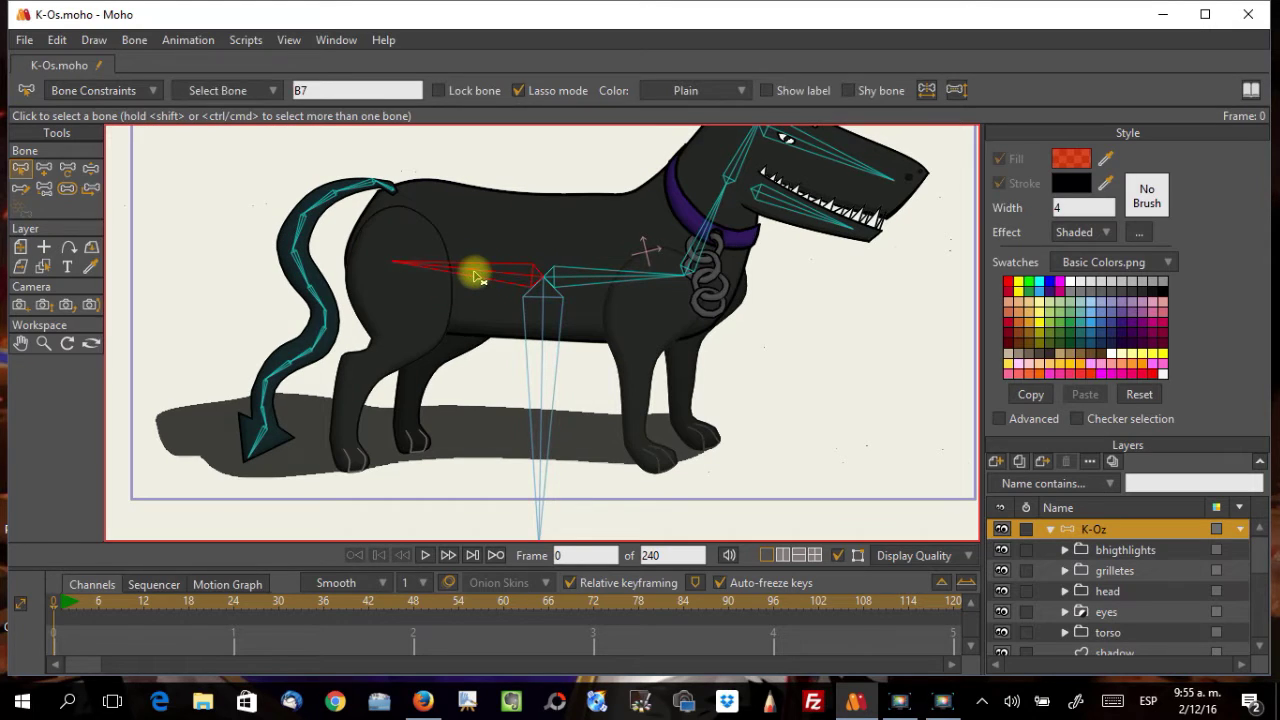
click(44, 190)
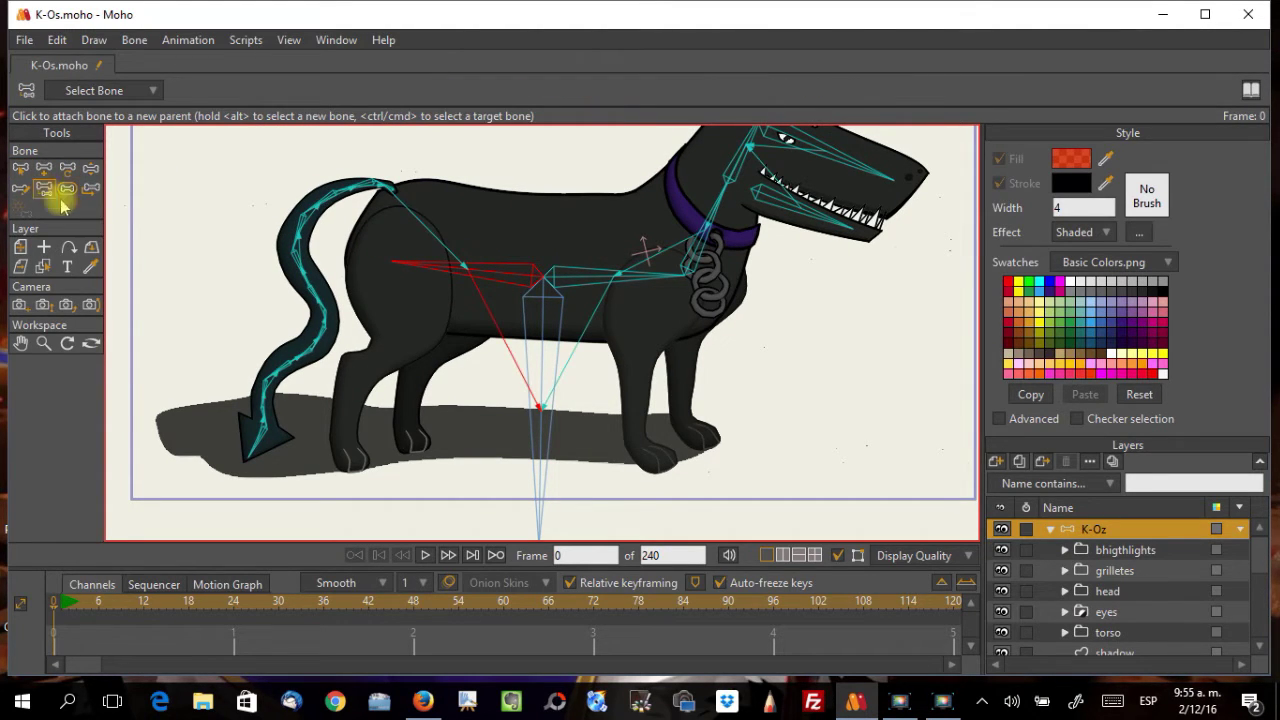
scroll(381, 200, up, 4)
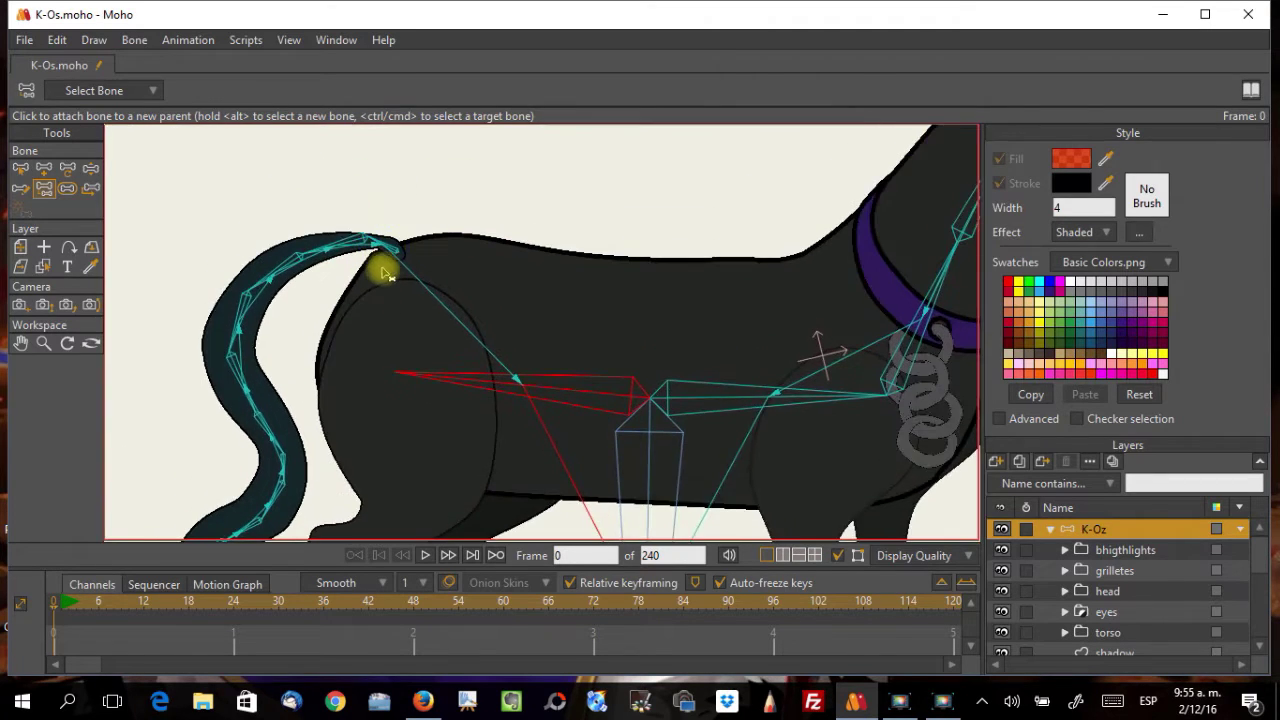
scroll(385, 273, up, 2)
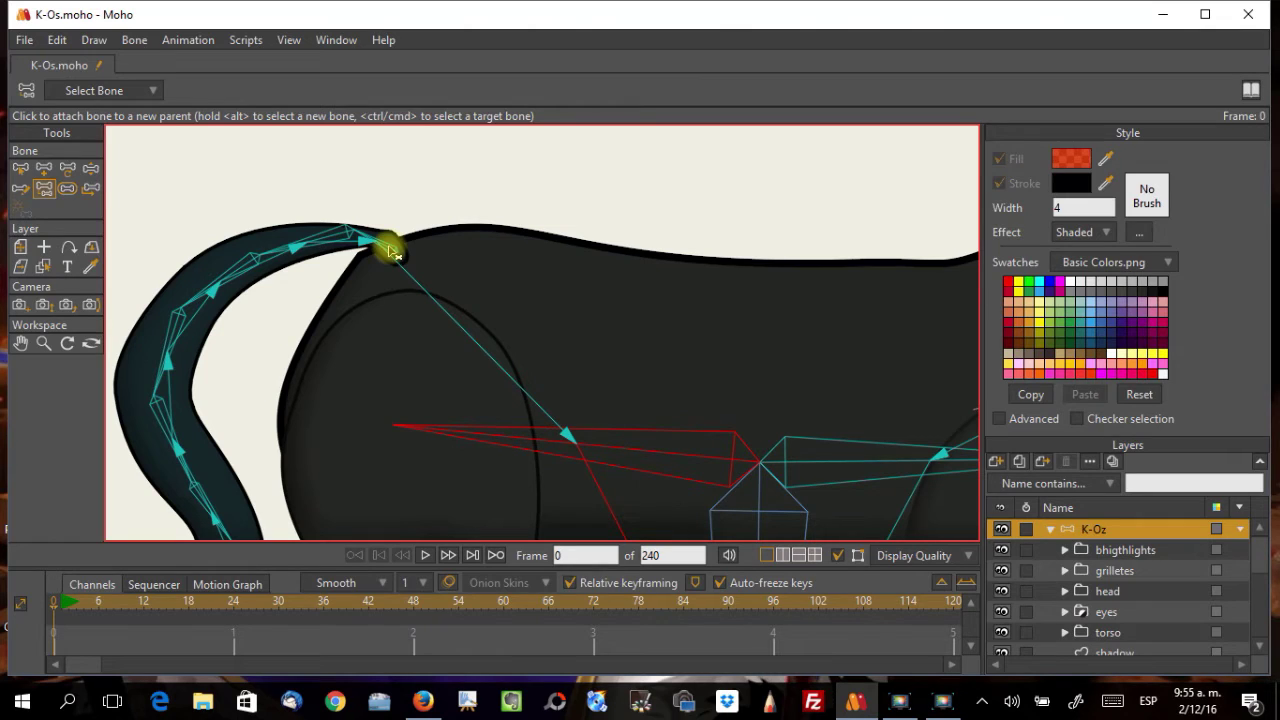
Step: Check which bone the first tail bone is attached to using Reparent Bone
click(20, 168)
click(380, 250)
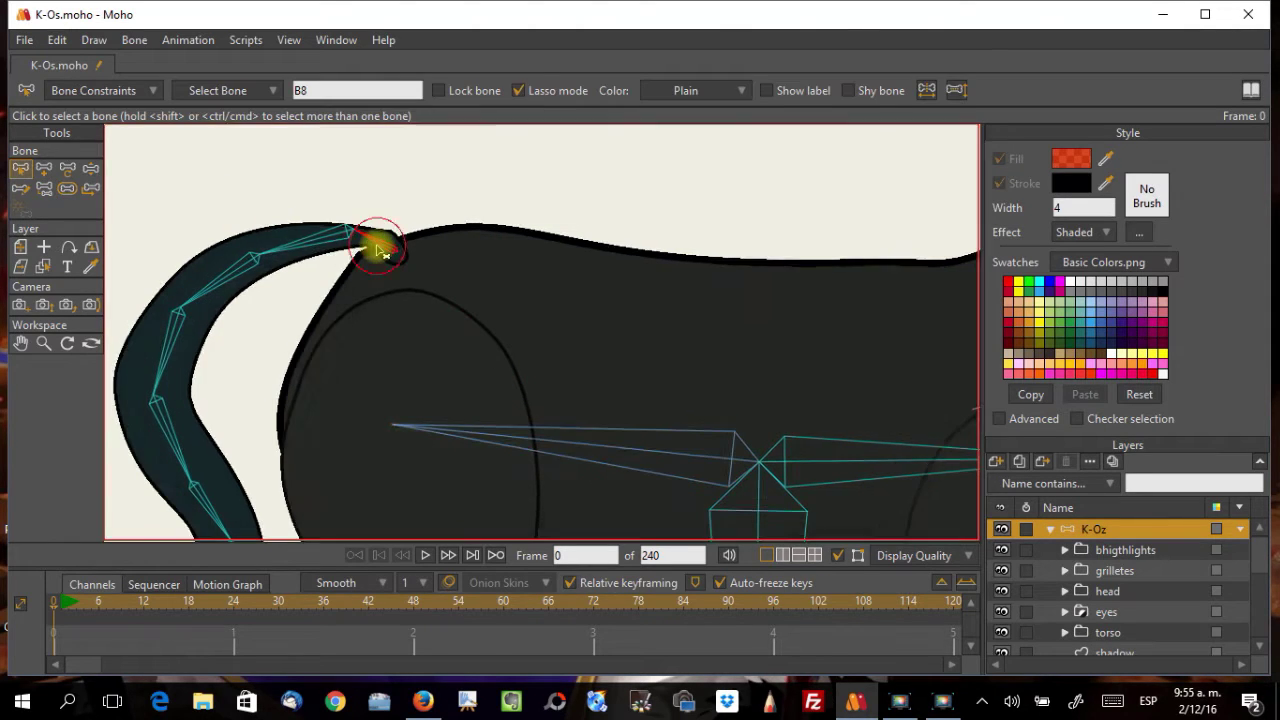
click(44, 189)
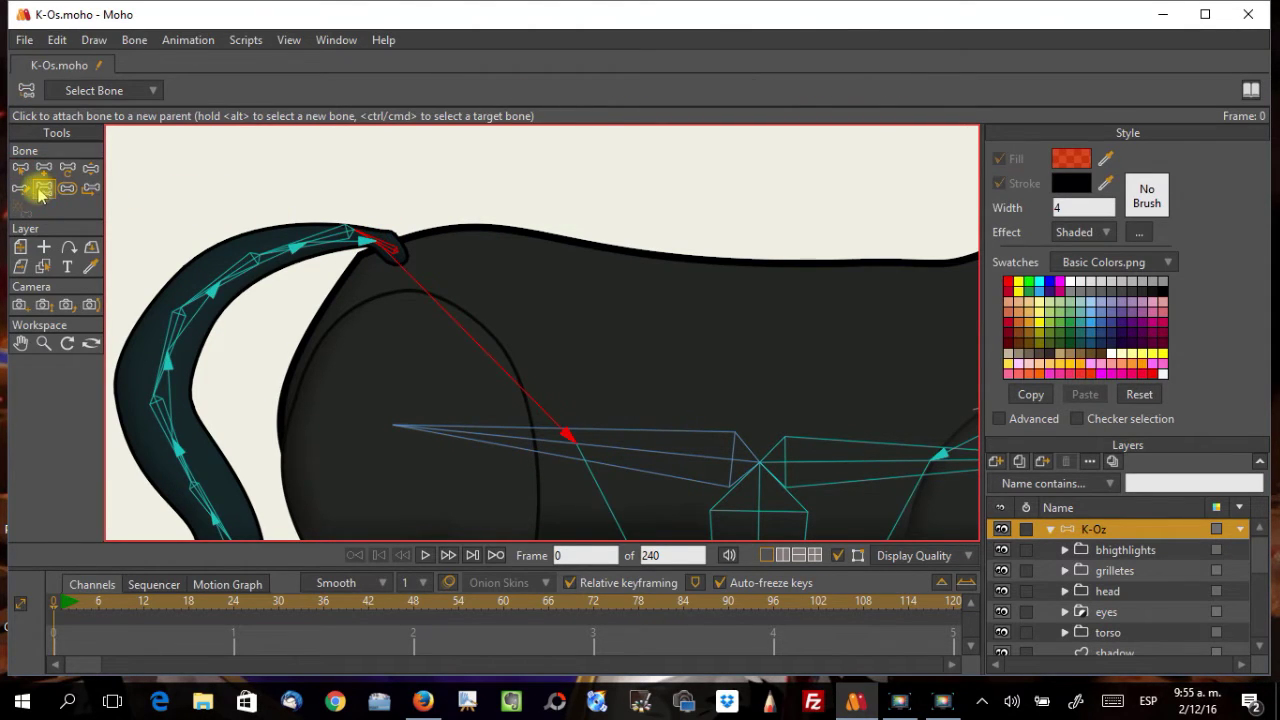
Step: Select the hip bone as the parent for new bones and activate Add Bone
click(20, 168)
click(430, 232)
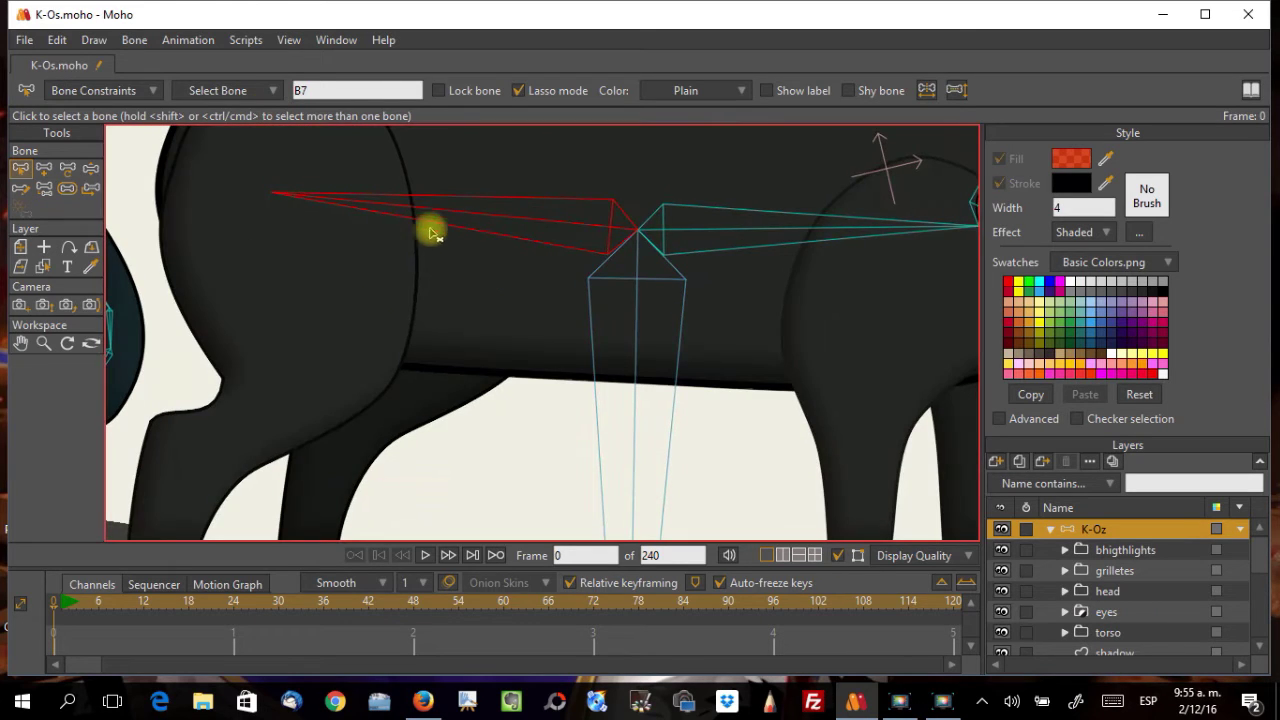
click(44, 168)
scroll(300, 314, down, 5)
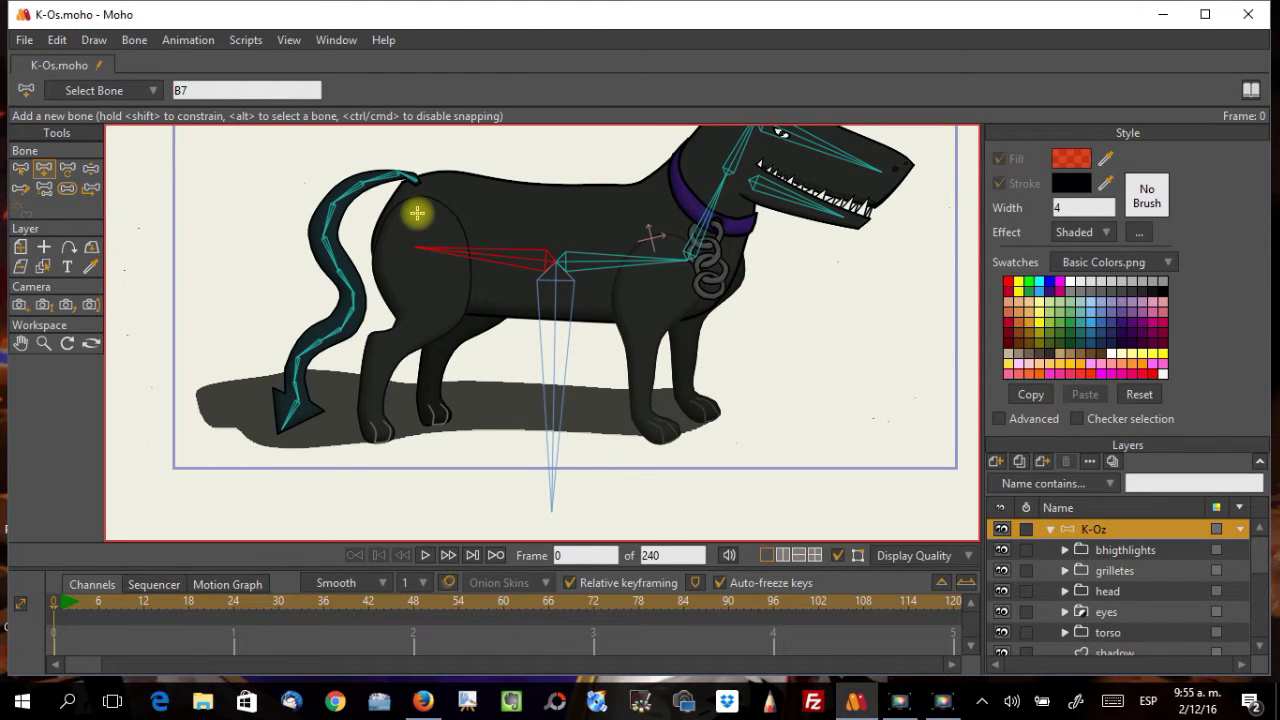
drag(415, 210, 397, 345)
click(428, 365)
key(ctrl+z)
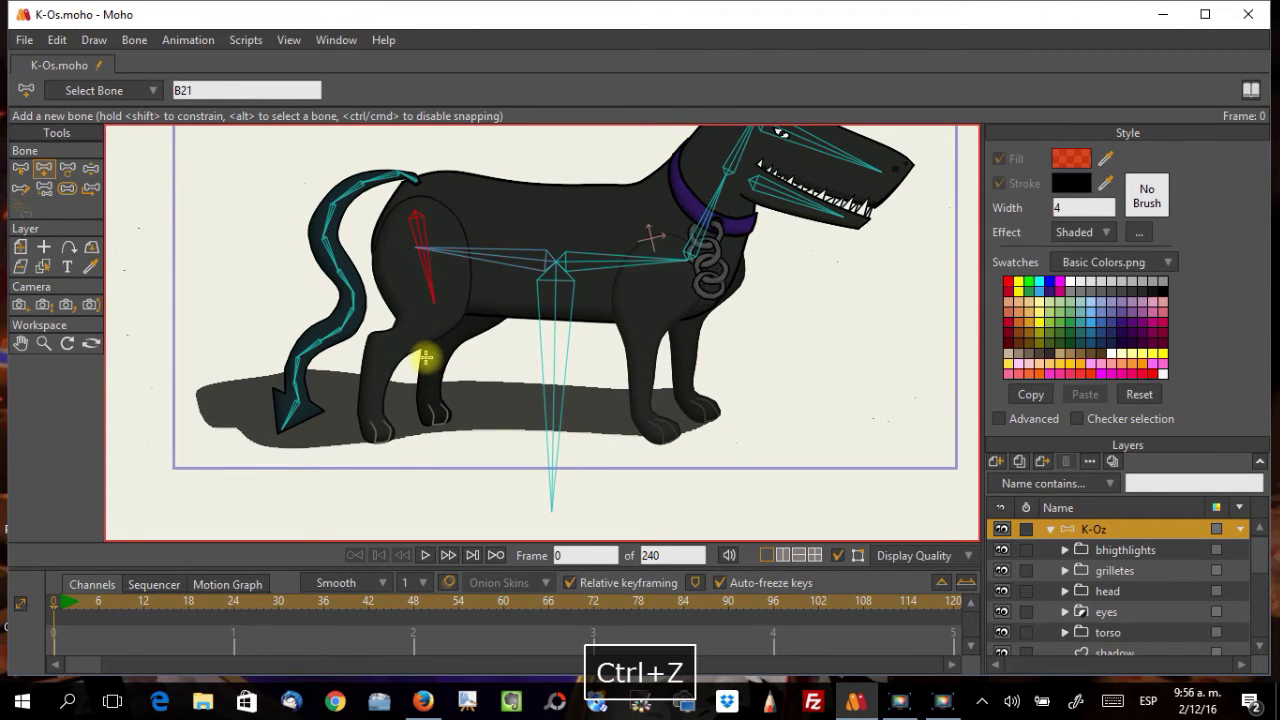
key(ctrl+z)
Step: Add a chain of bones down the near hind leg, through the thigh, knee, hock and paw
drag(411, 207, 439, 323)
drag(439, 323, 380, 432)
drag(424, 402, 424, 402)
Step: Test how the near hind leg and the tail bend using Manipulate Bones
click(90, 168)
drag(437, 312, 398, 365)
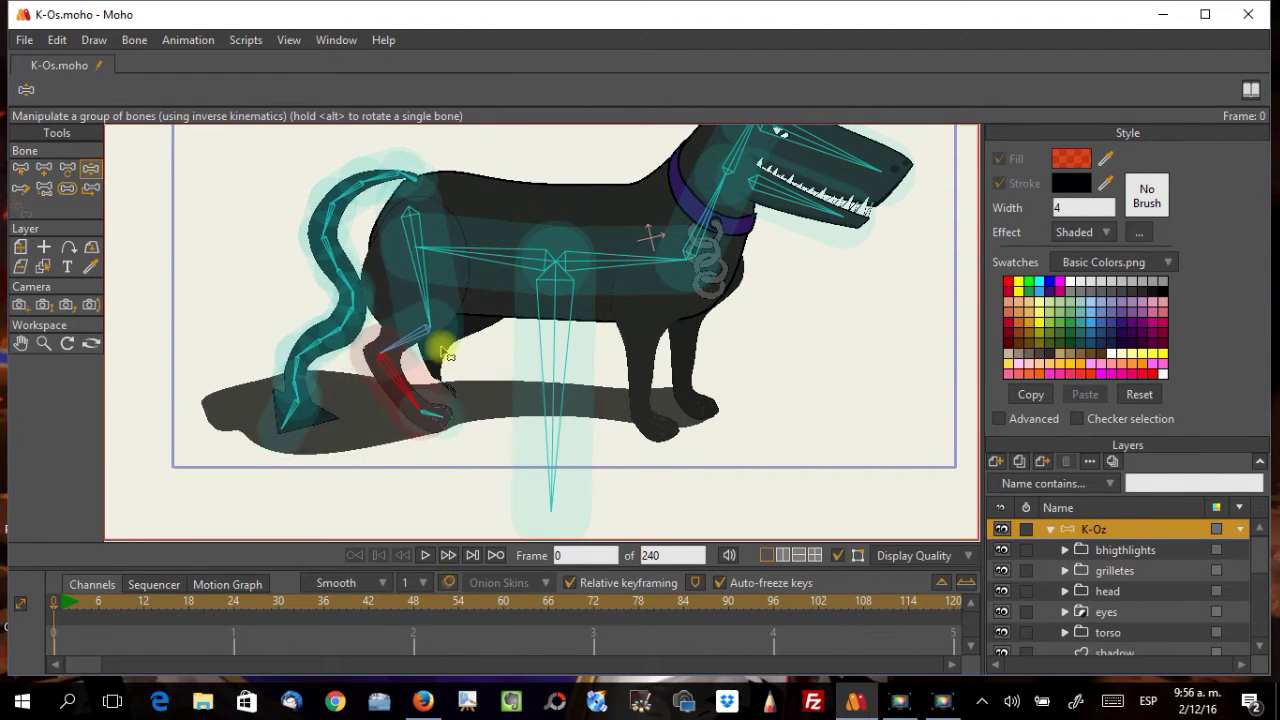
mouse_move(441, 336)
mouse_down()
mouse_move(429, 296)
mouse_move(424, 347)
mouse_up()
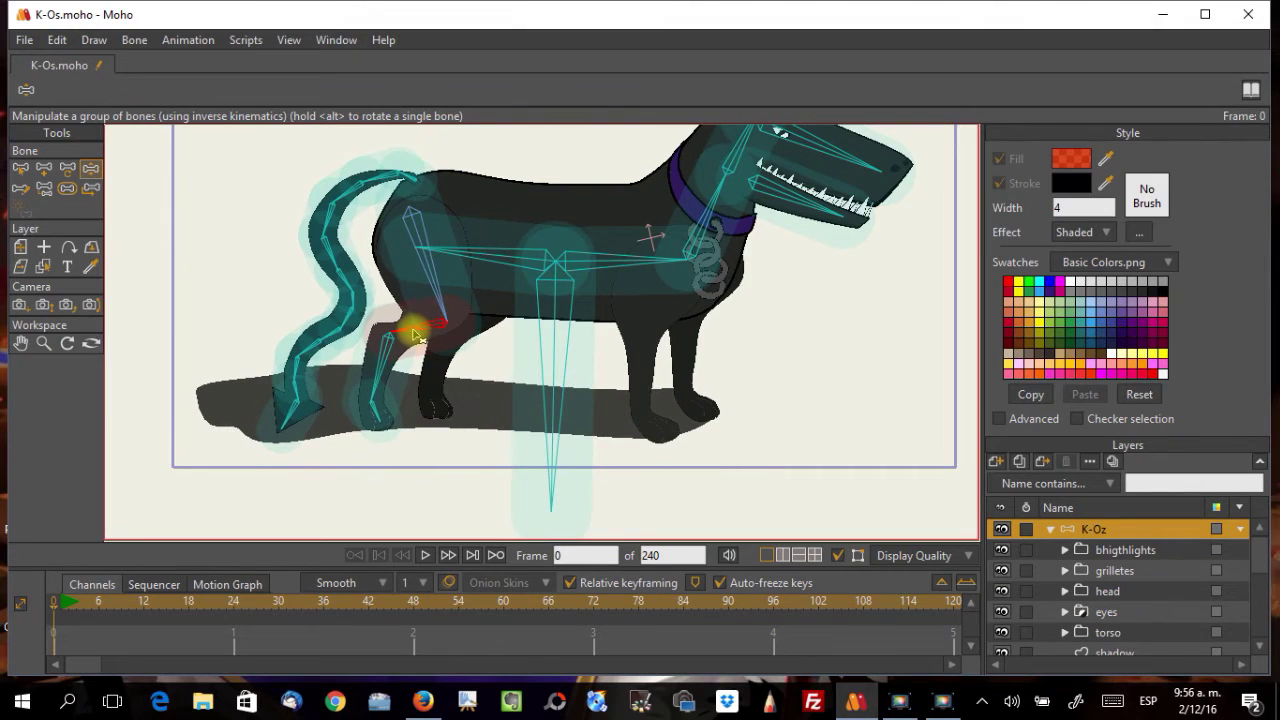
scroll(443, 449, up, 3)
scroll(443, 449, down, 3)
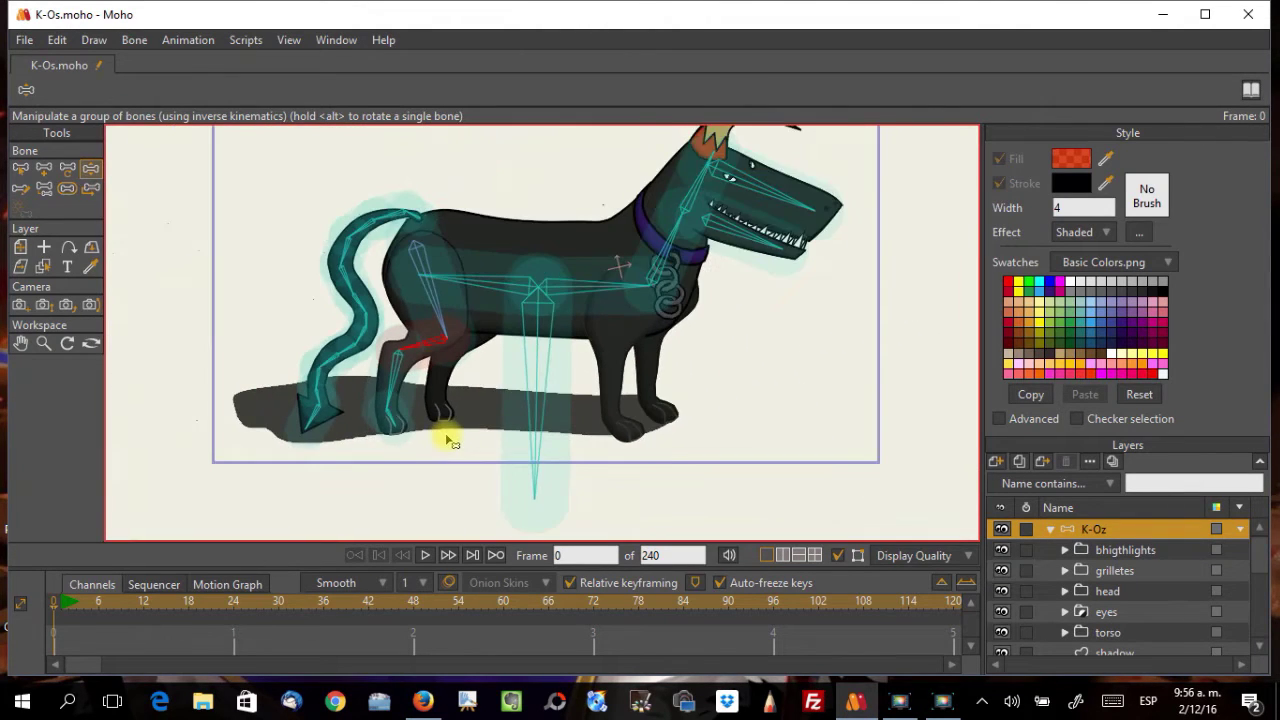
drag(283, 410, 108, 391)
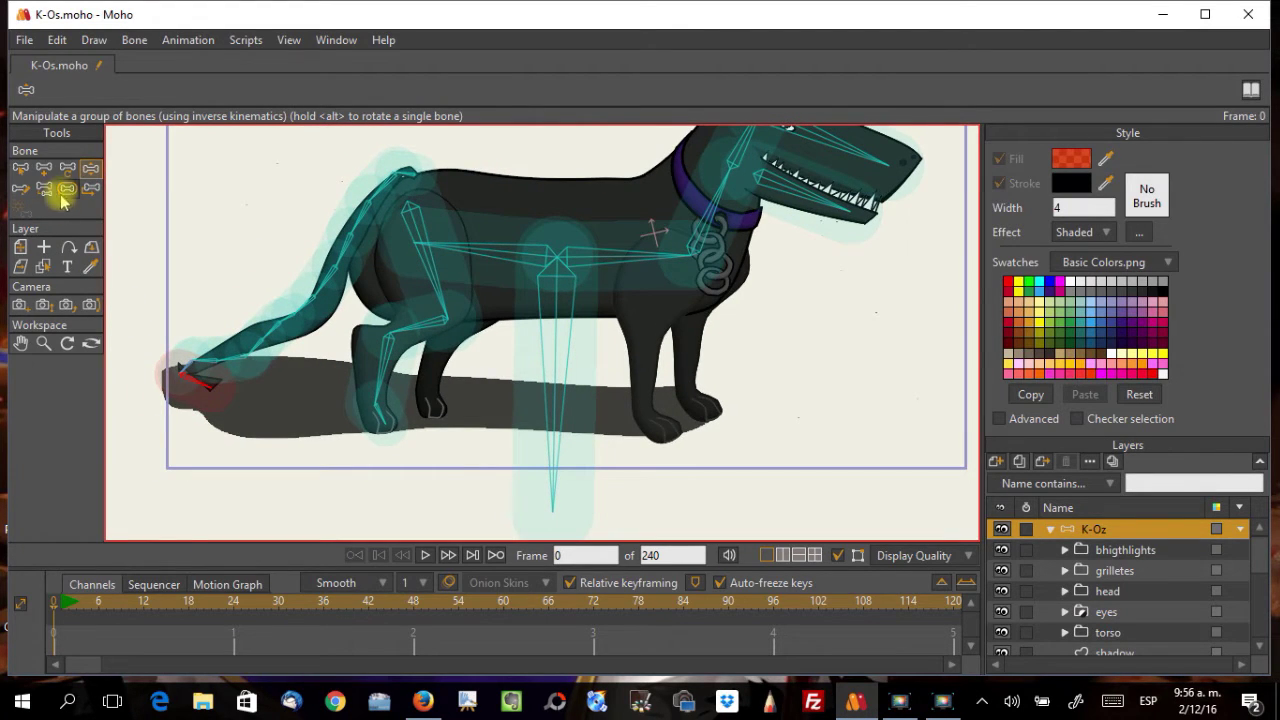
Step: Add three bones down the near front leg to the paw as children of the chest bone
click(20, 168)
drag(477, 403, 286, 371)
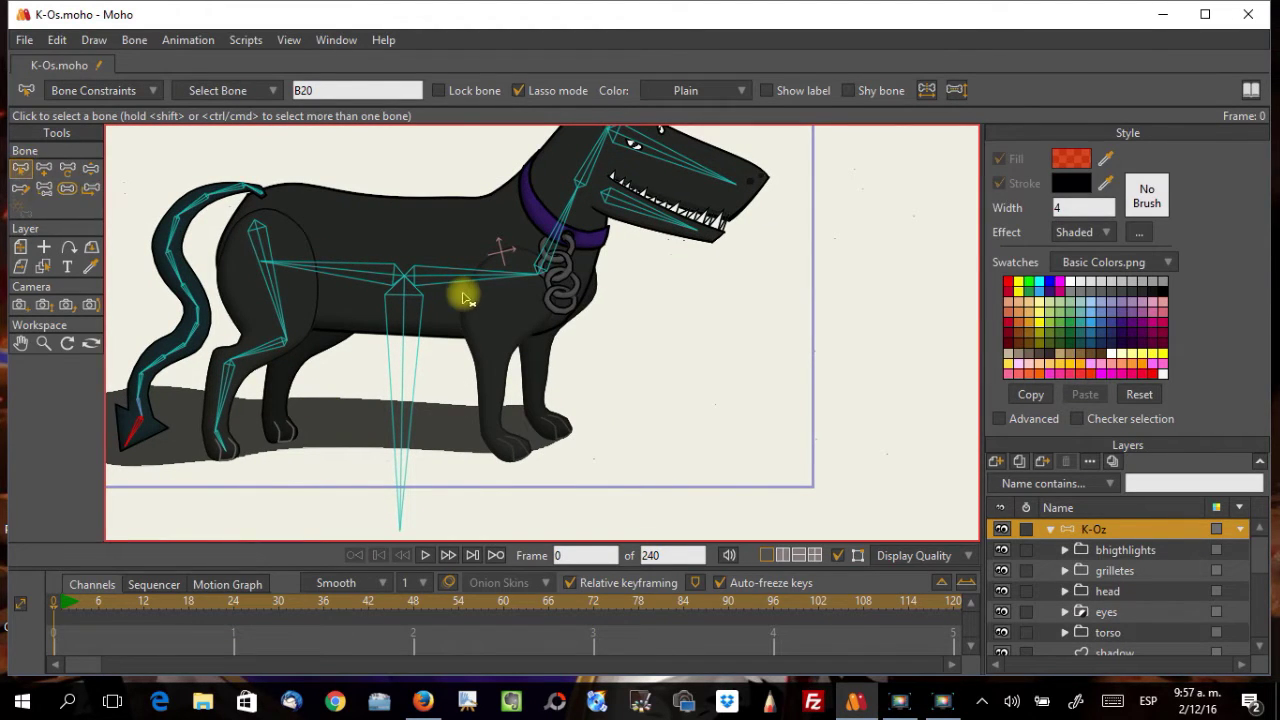
key(b)
click(494, 277)
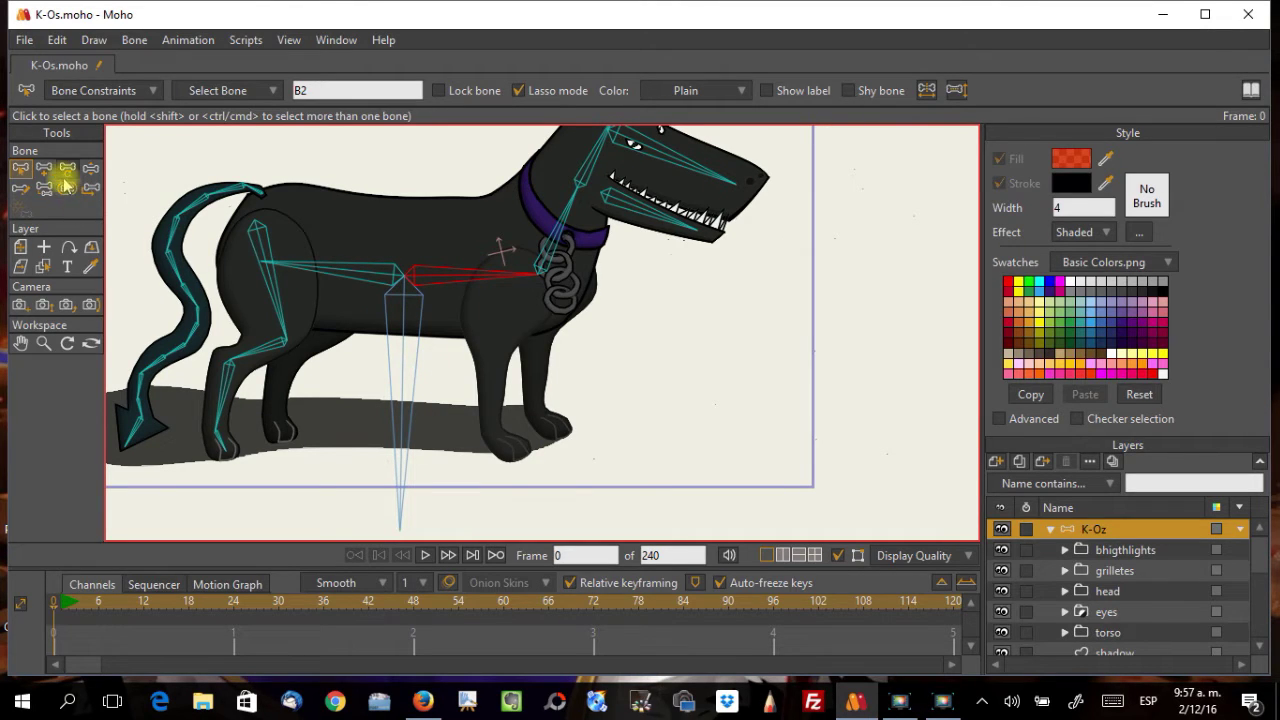
key(a)
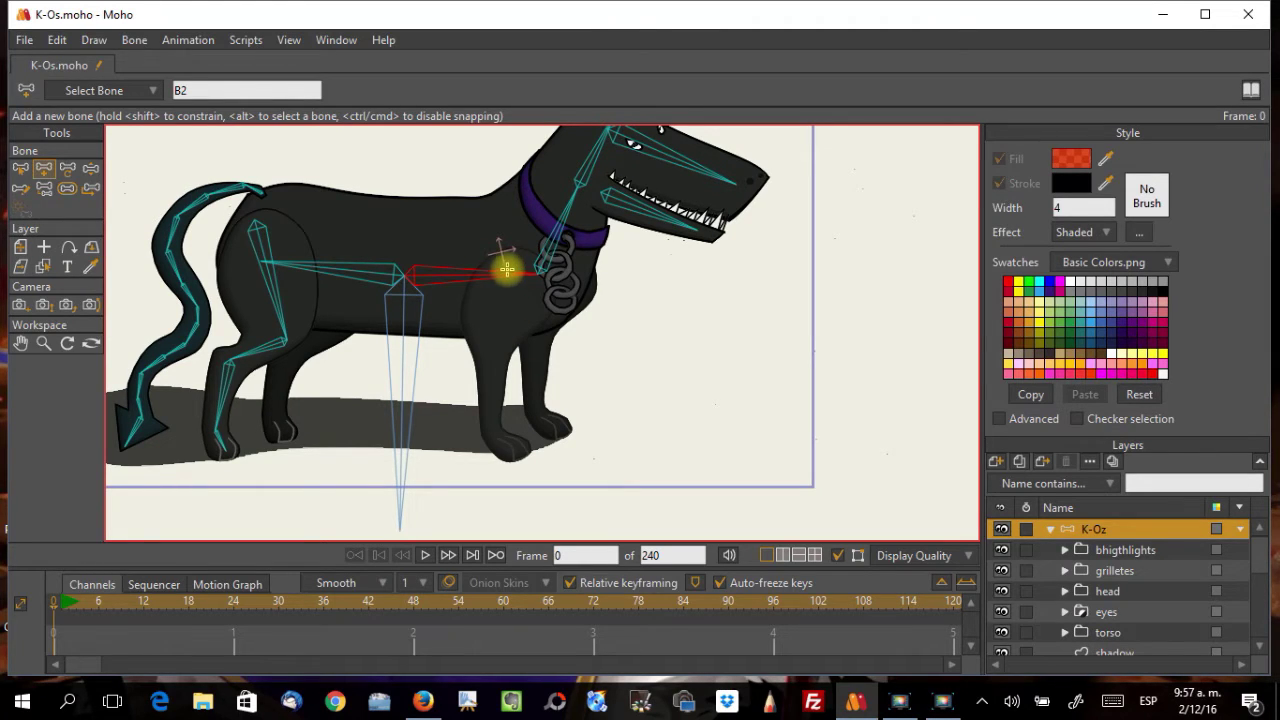
drag(519, 262, 519, 453)
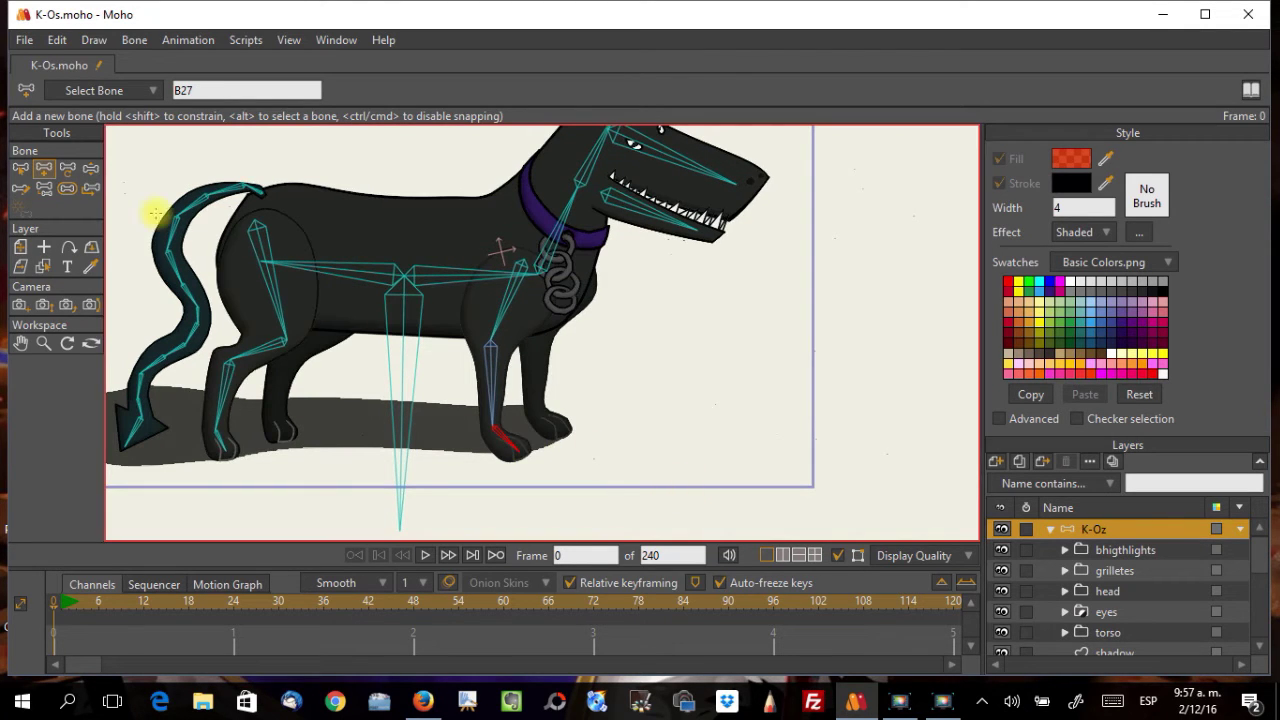
Step: Test how the near front leg's bones bend using Manipulate Bones
click(90, 168)
drag(491, 314, 568, 352)
drag(507, 385, 525, 405)
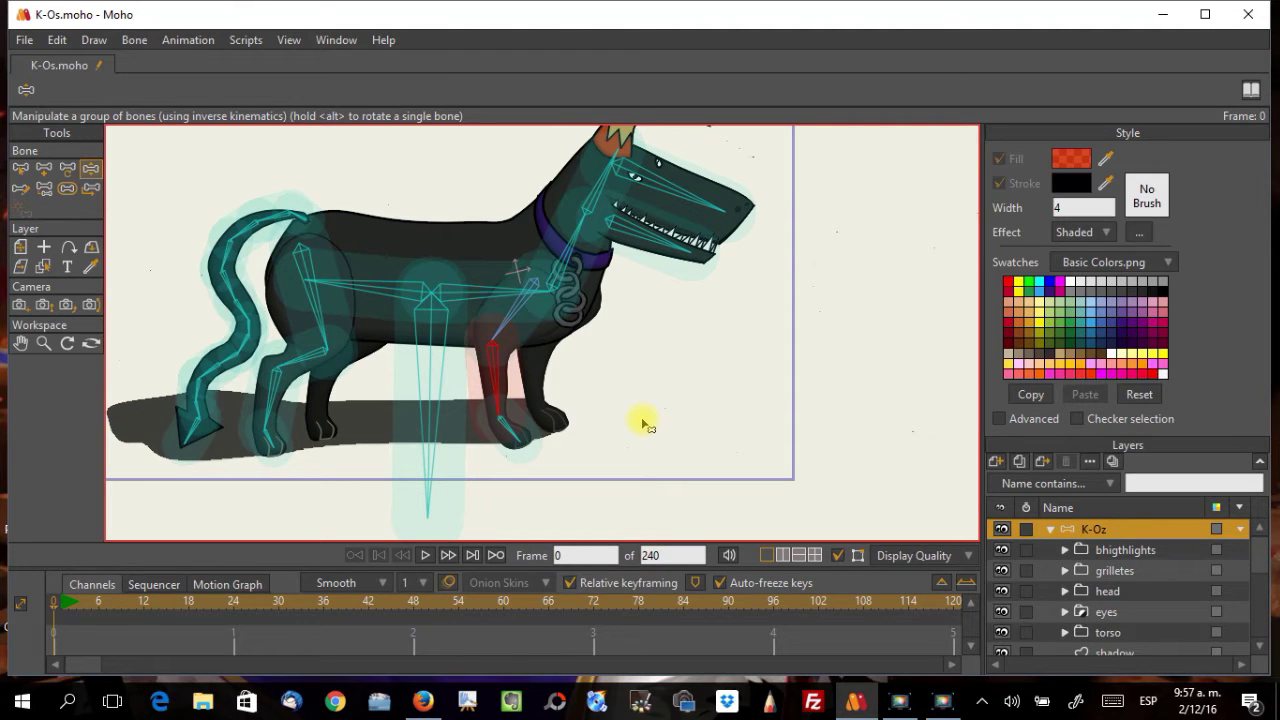
Step: Hide the tail, near front leg, near hind leg, jaw, head and upper neck bones, keeping the main body bones shown
click(20, 169)
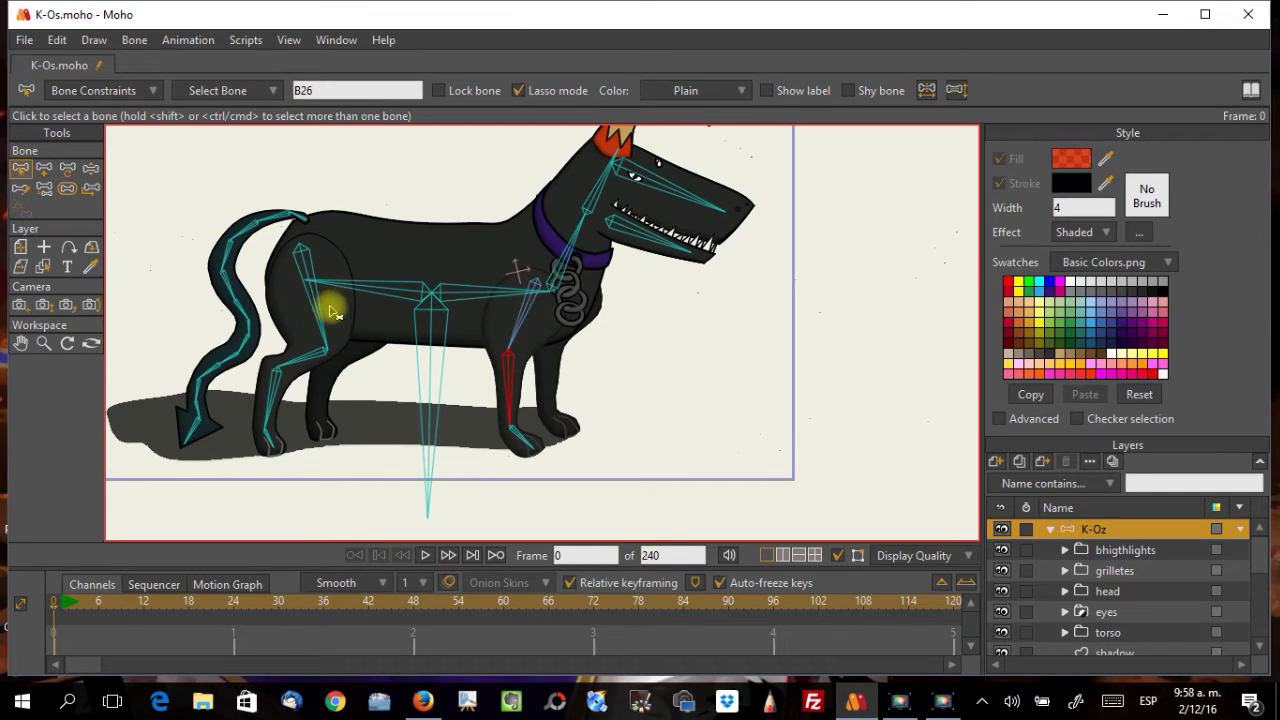
mouse_move(296, 184)
mouse_down()
mouse_move(190, 232)
mouse_move(150, 392)
mouse_move(155, 482)
mouse_move(198, 462)
mouse_move(264, 337)
mouse_move(268, 250)
mouse_move(310, 226)
mouse_move(322, 191)
mouse_move(284, 189)
mouse_up()
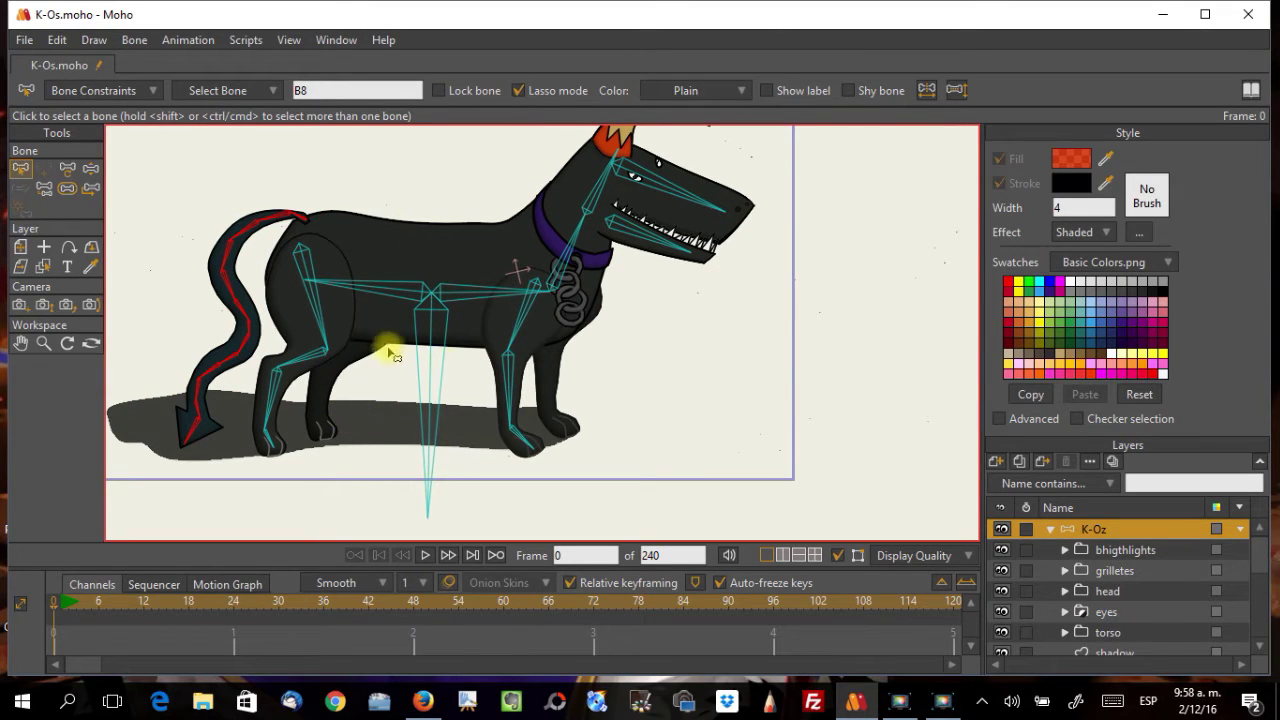
shift+click(518, 320)
shift+click(508, 386)
shift+click(535, 449)
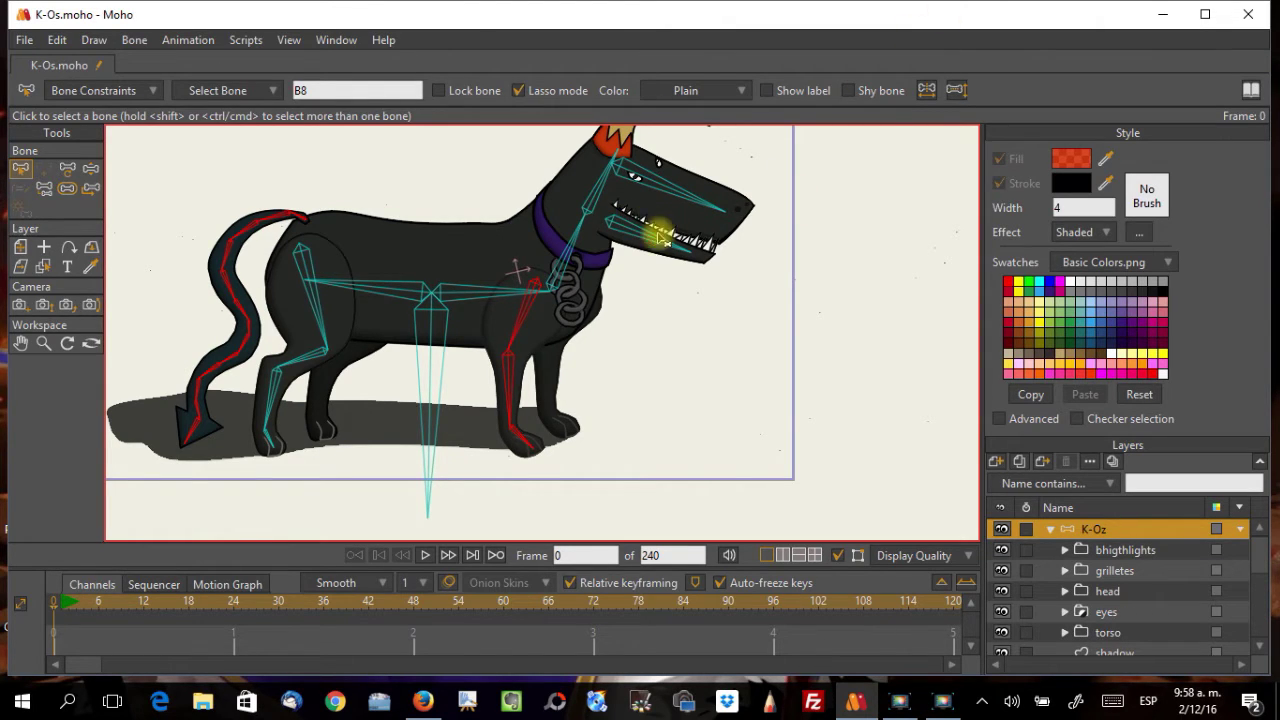
shift+click(650, 228)
shift+click(651, 194)
shift+click(598, 196)
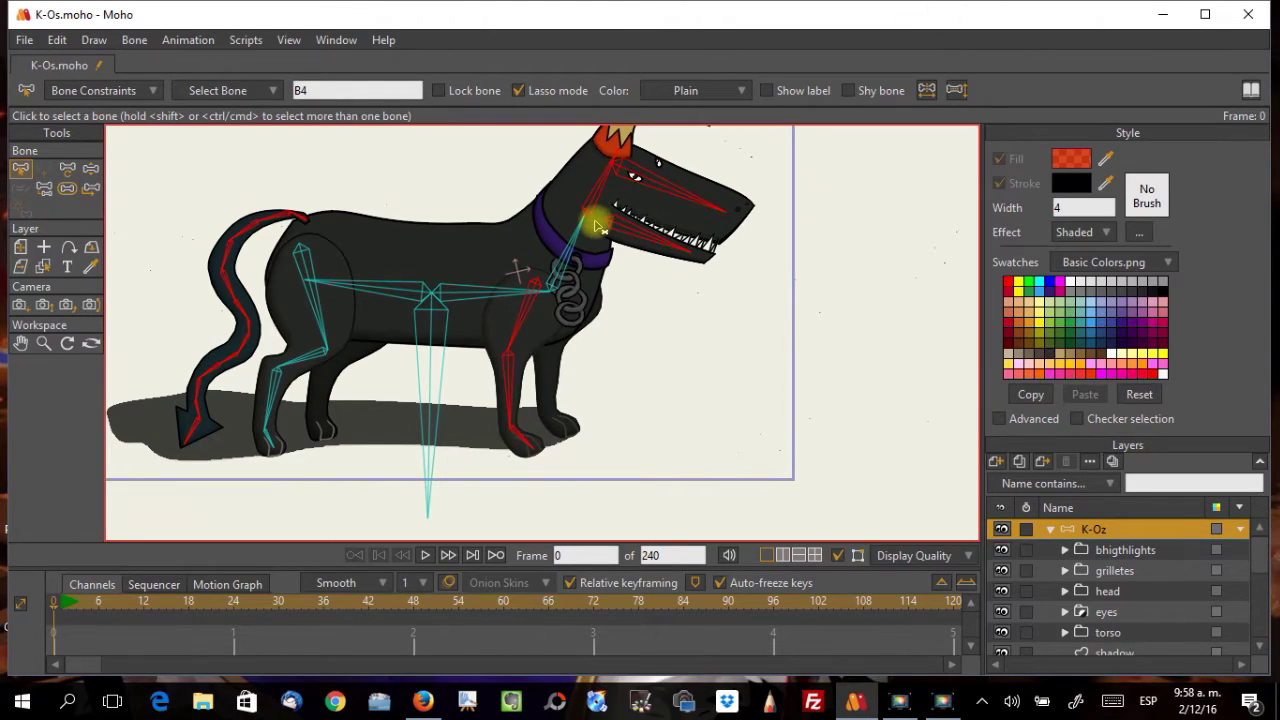
shift+click(303, 263)
shift+click(294, 366)
shift+click(270, 440)
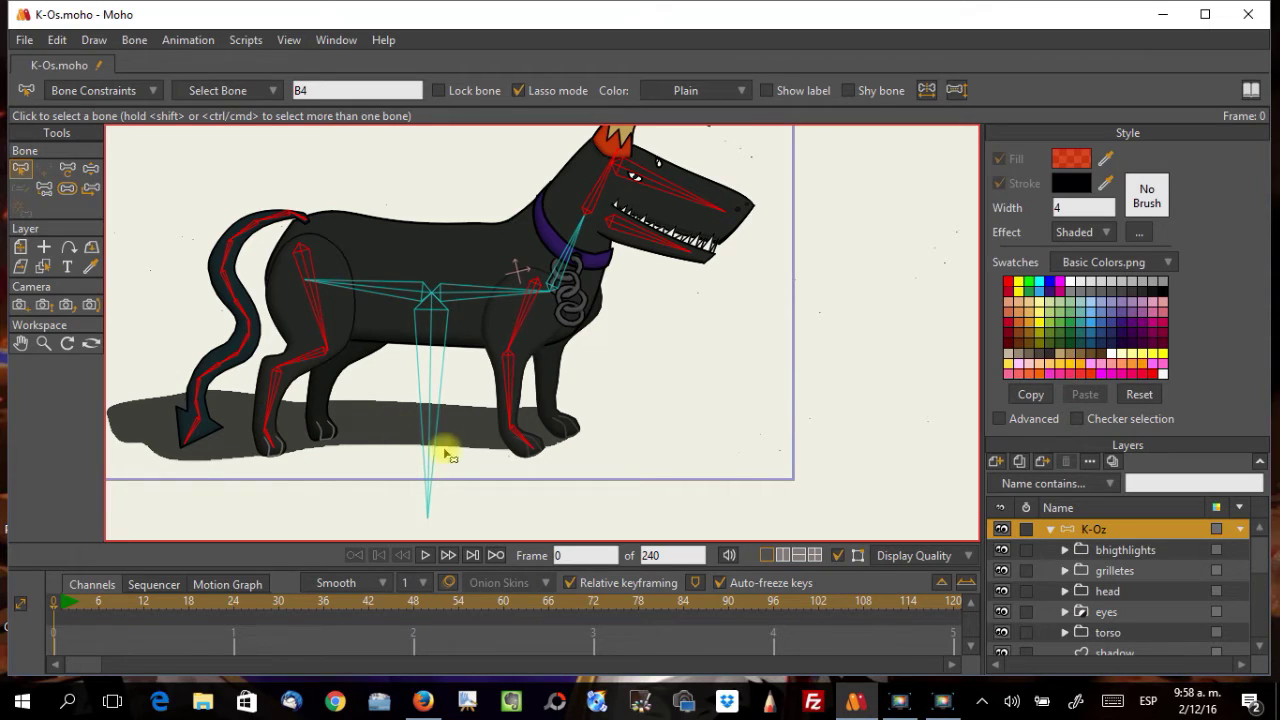
click(136, 42)
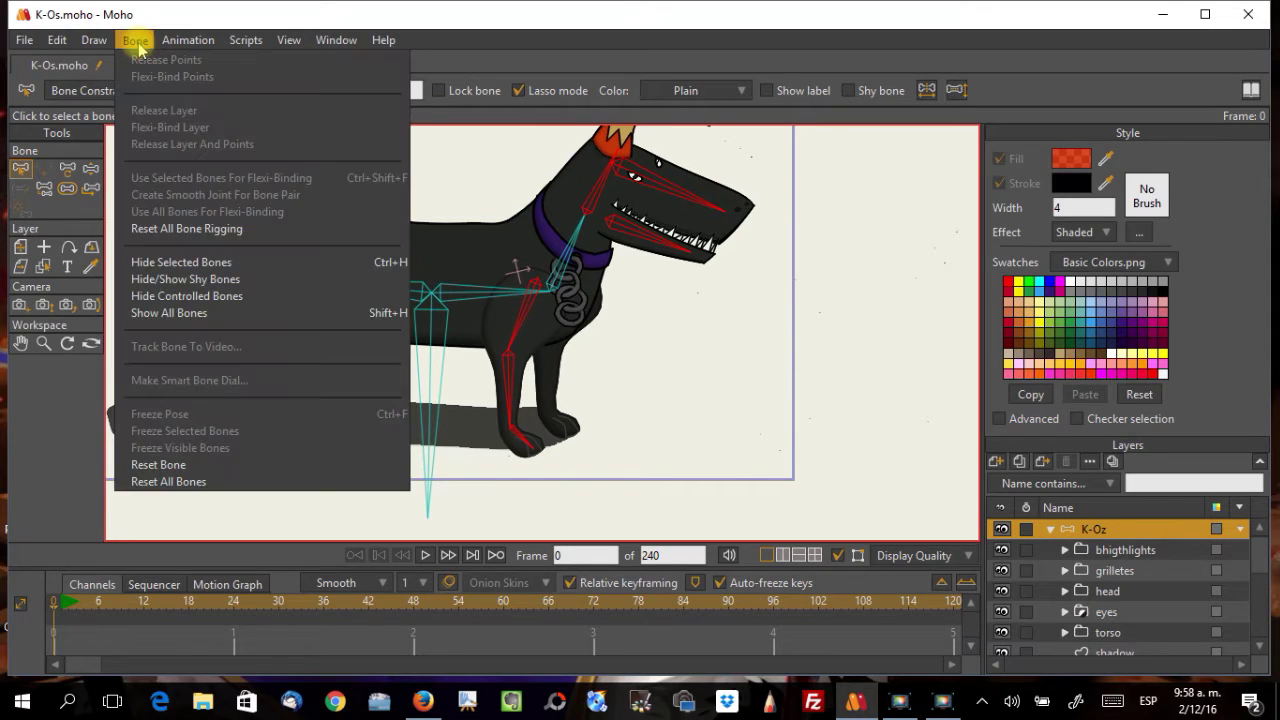
click(194, 262)
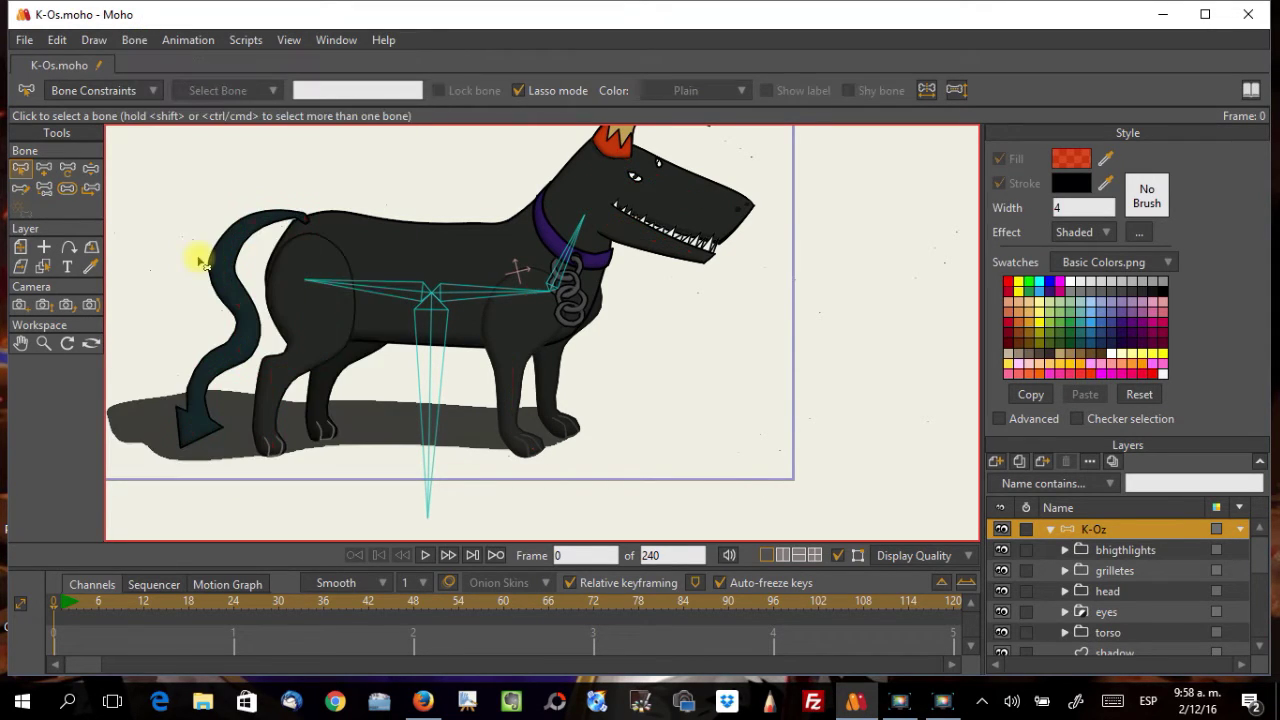
Step: Expand the torso group in the layer list and hide its body layer
scroll(1080, 560, down, 1)
scroll(1080, 560, up, 1)
scroll(1080, 560, down, 1)
scroll(1080, 565, up, 1)
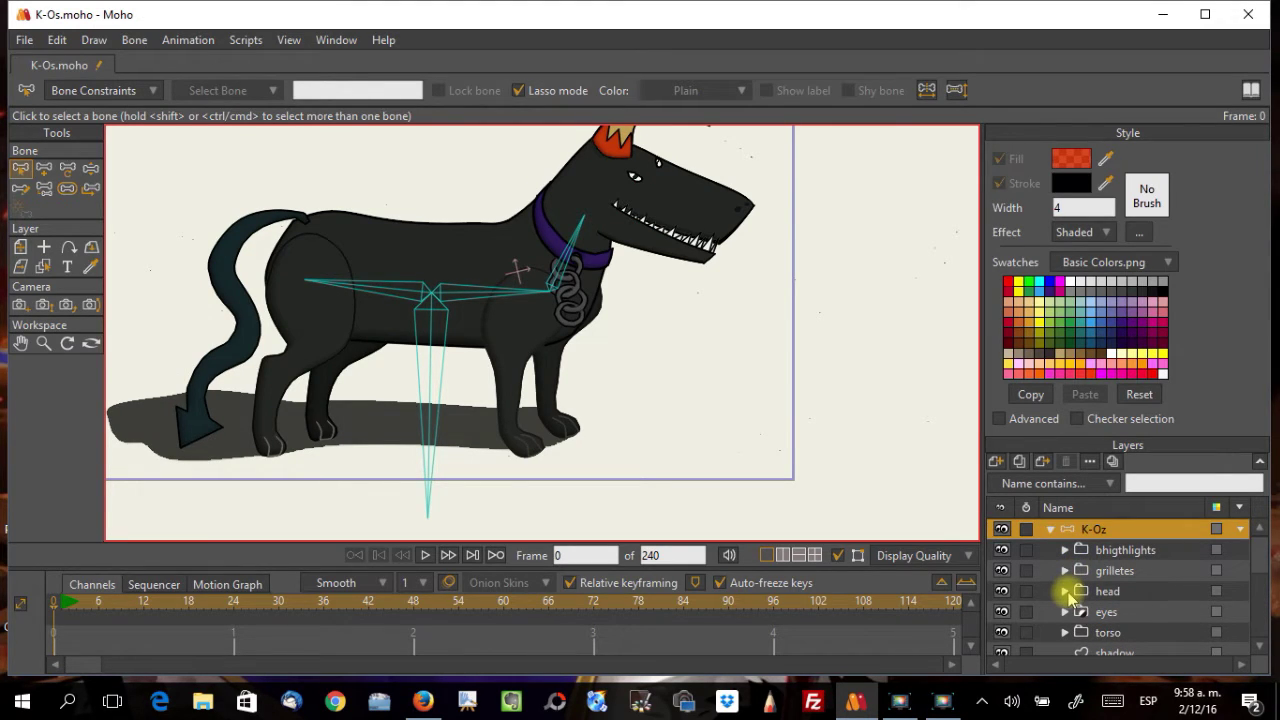
scroll(1072, 597, down, 1)
click(1003, 616)
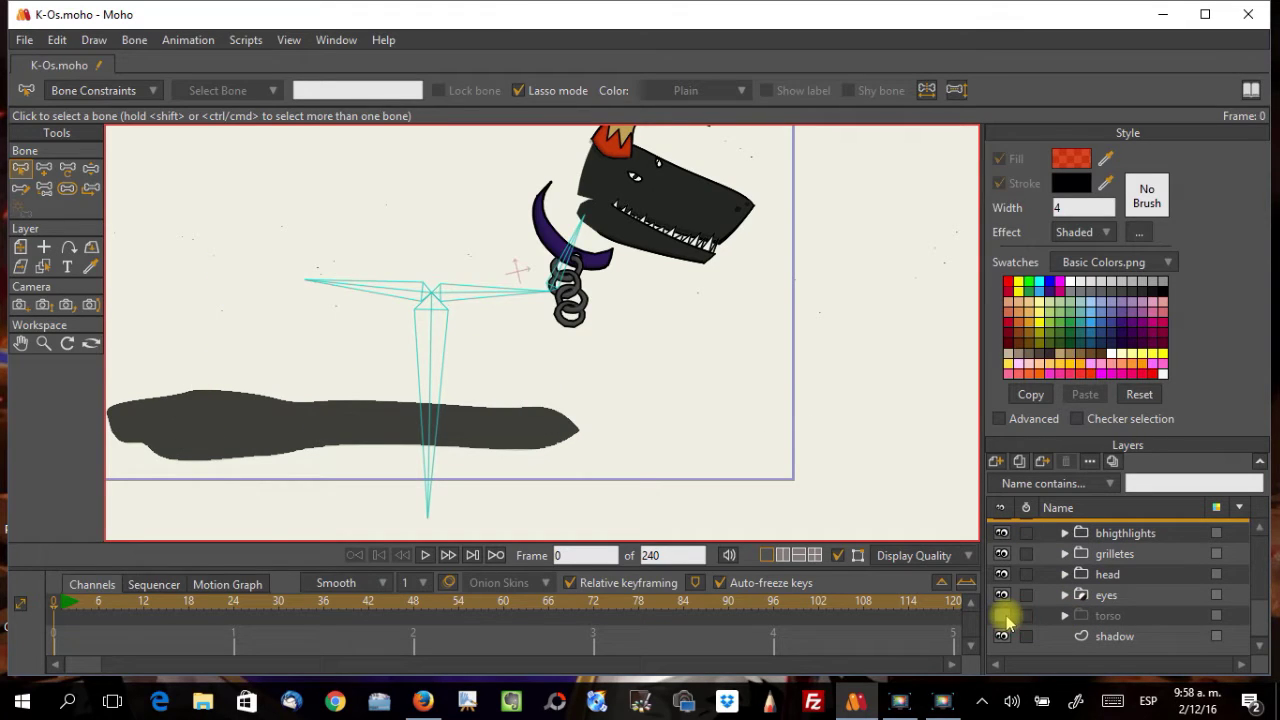
click(1002, 616)
click(1065, 616)
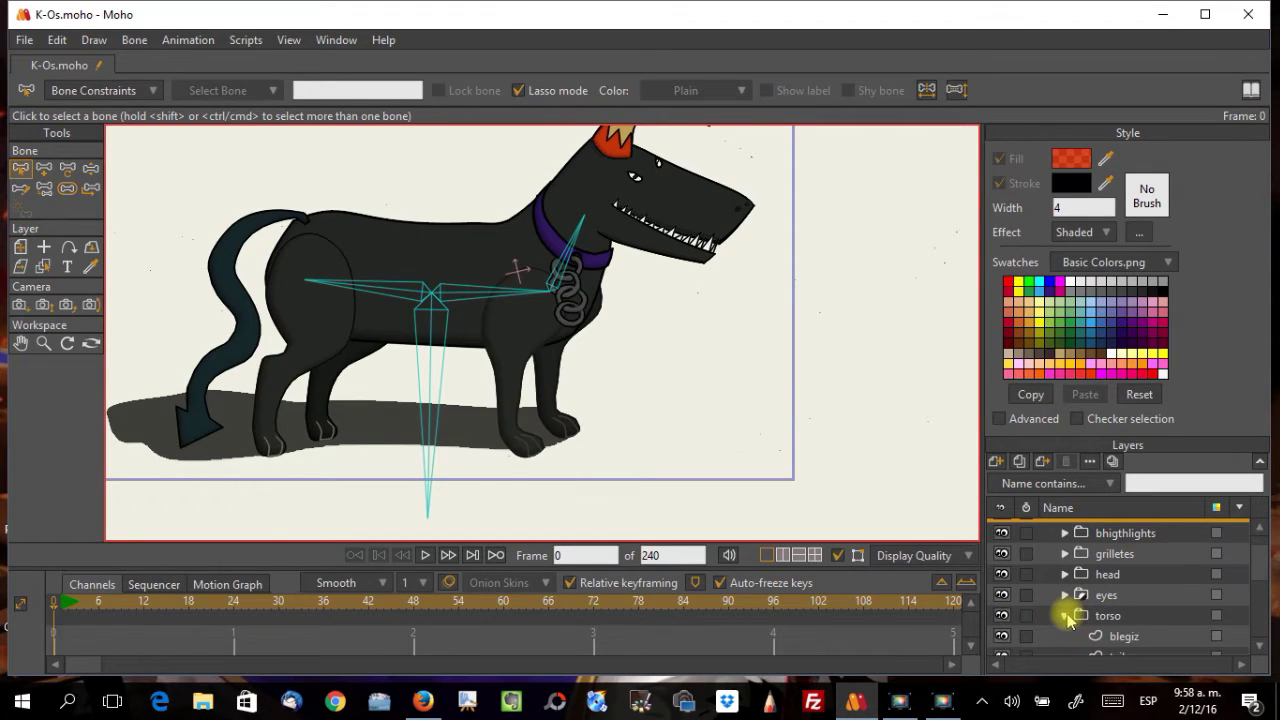
scroll(1067, 616, down, 6)
click(1002, 575)
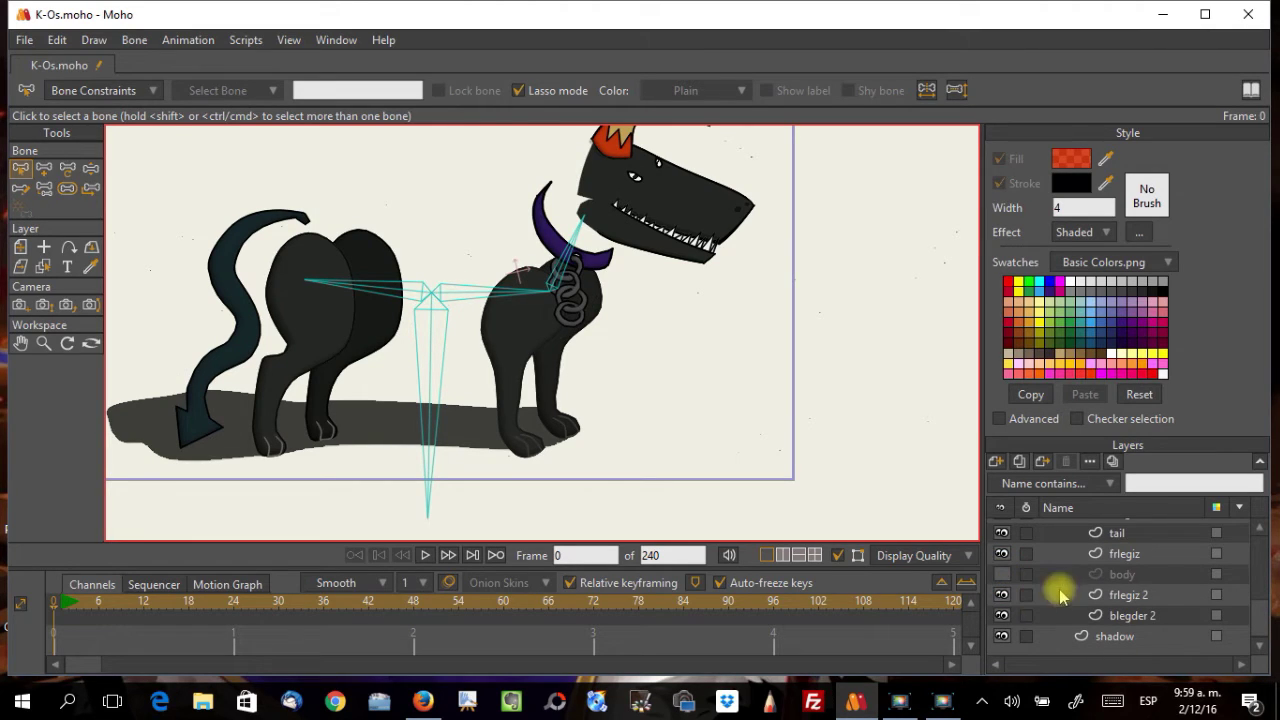
Step: Hide the near leg layers frlegiz and blegiz in the torso group, leaving the far leg layers shown
click(1002, 555)
click(1002, 555)
click(1002, 556)
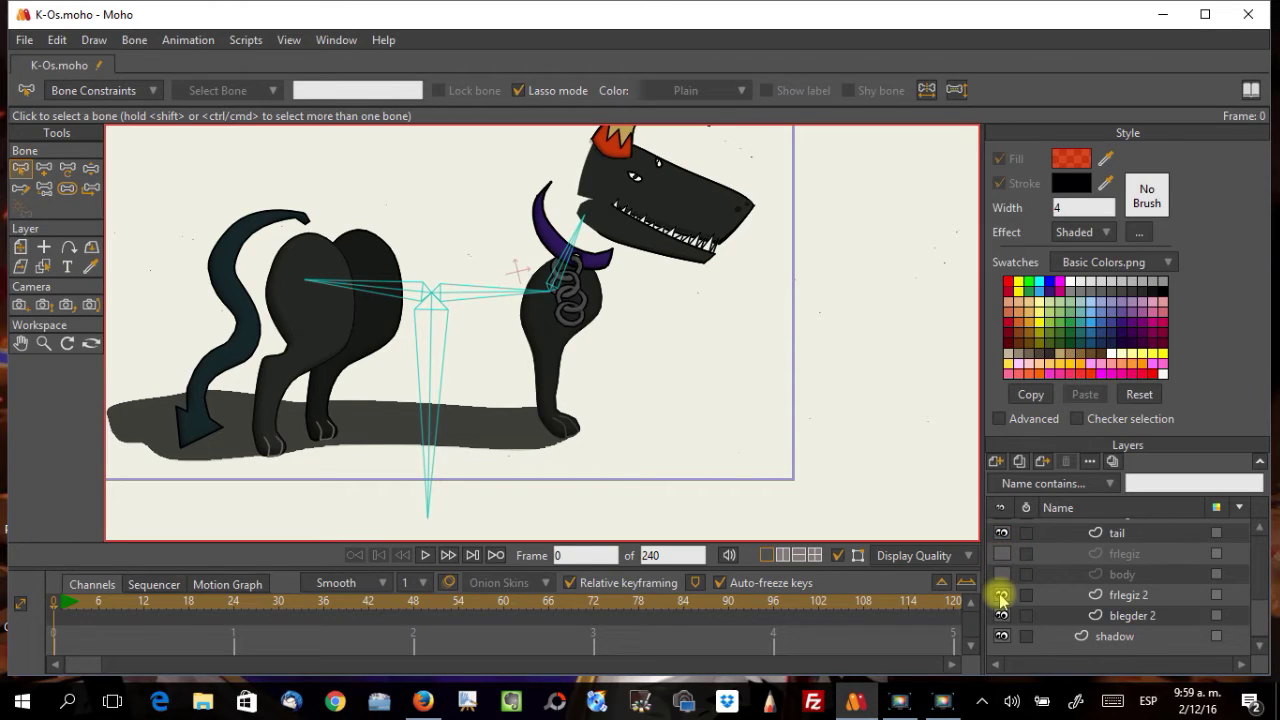
click(1002, 595)
click(1002, 595)
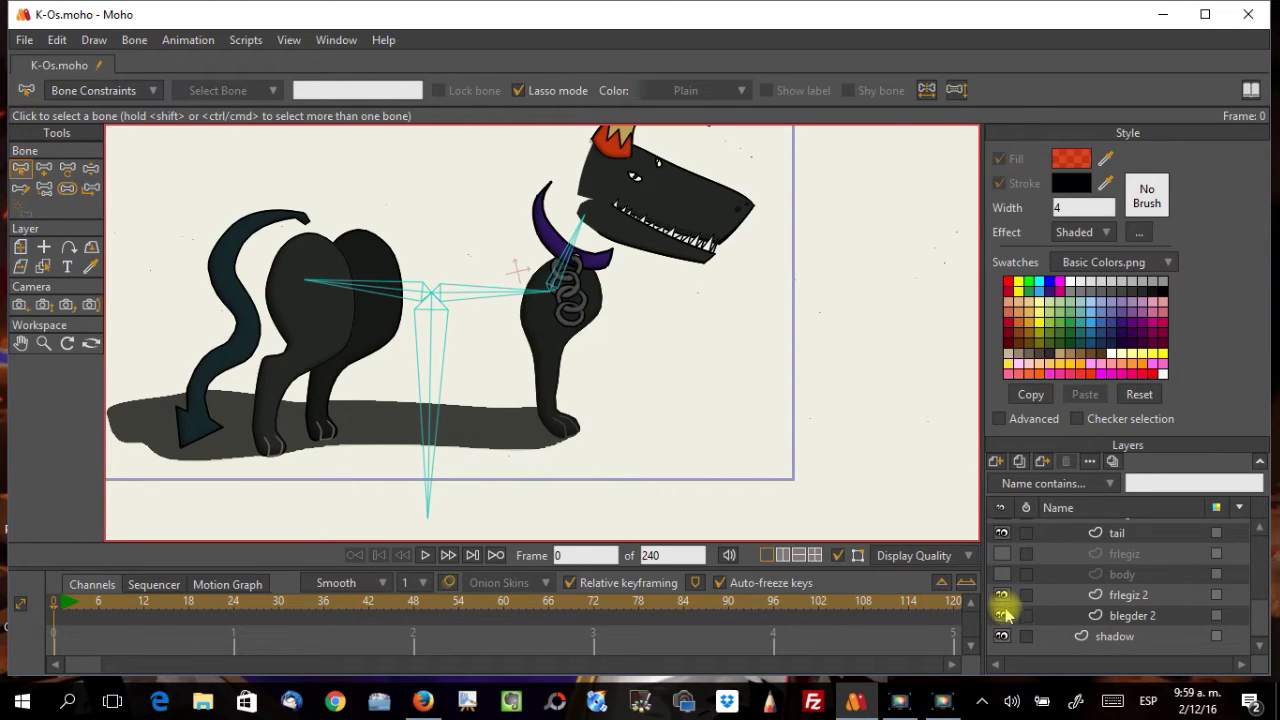
click(1002, 615)
click(1002, 615)
scroll(1002, 617, up, 1)
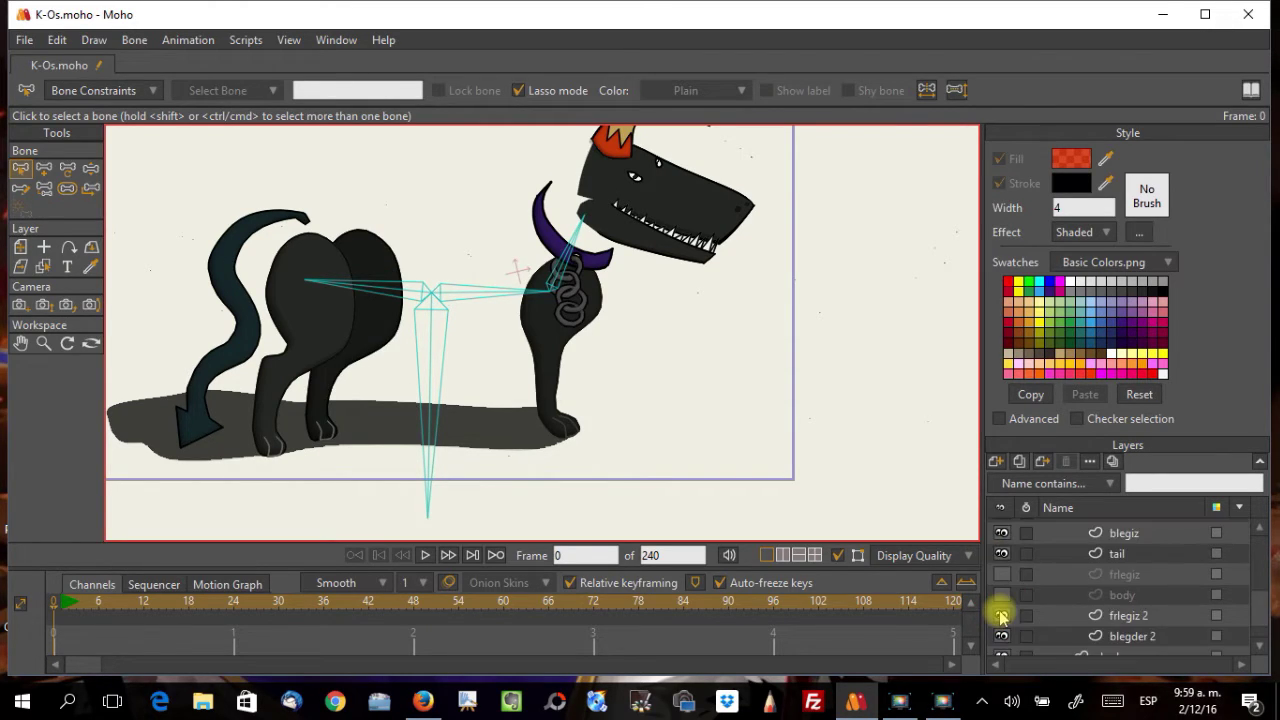
scroll(1002, 617, up, 1)
click(1002, 554)
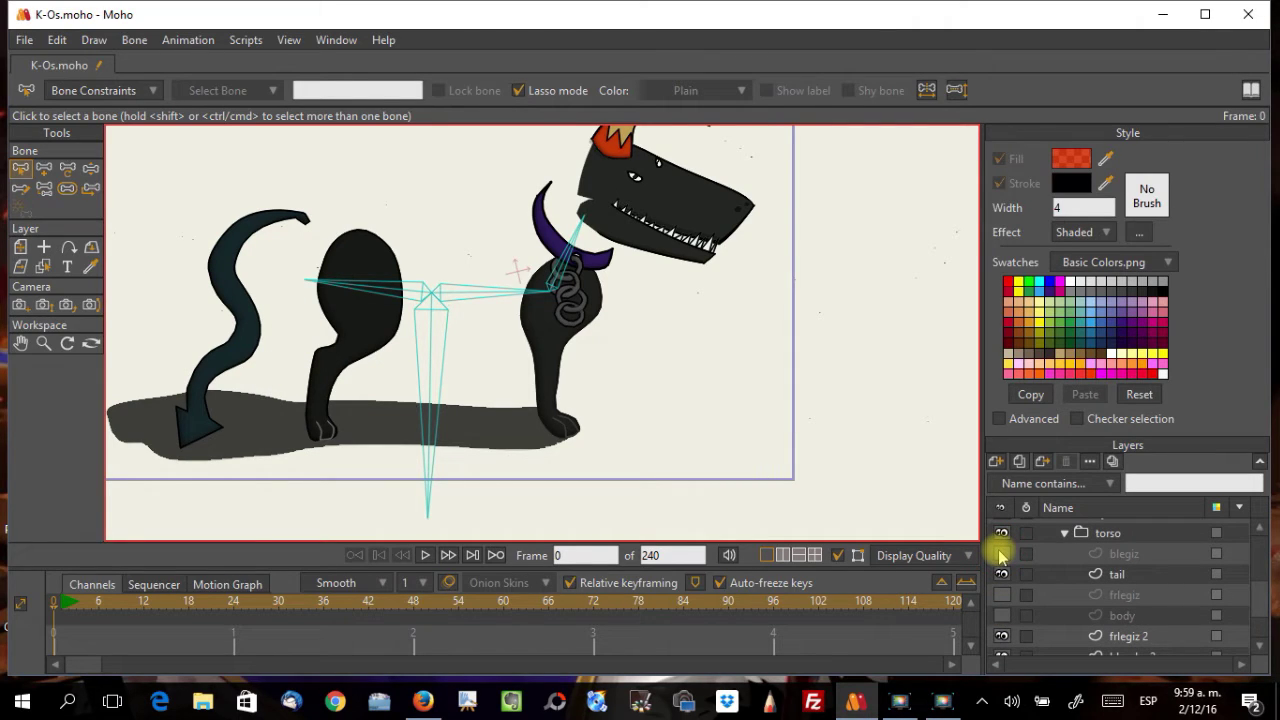
Step: Hide the grilletes group holding the collar and chain
scroll(1010, 560, up, 5)
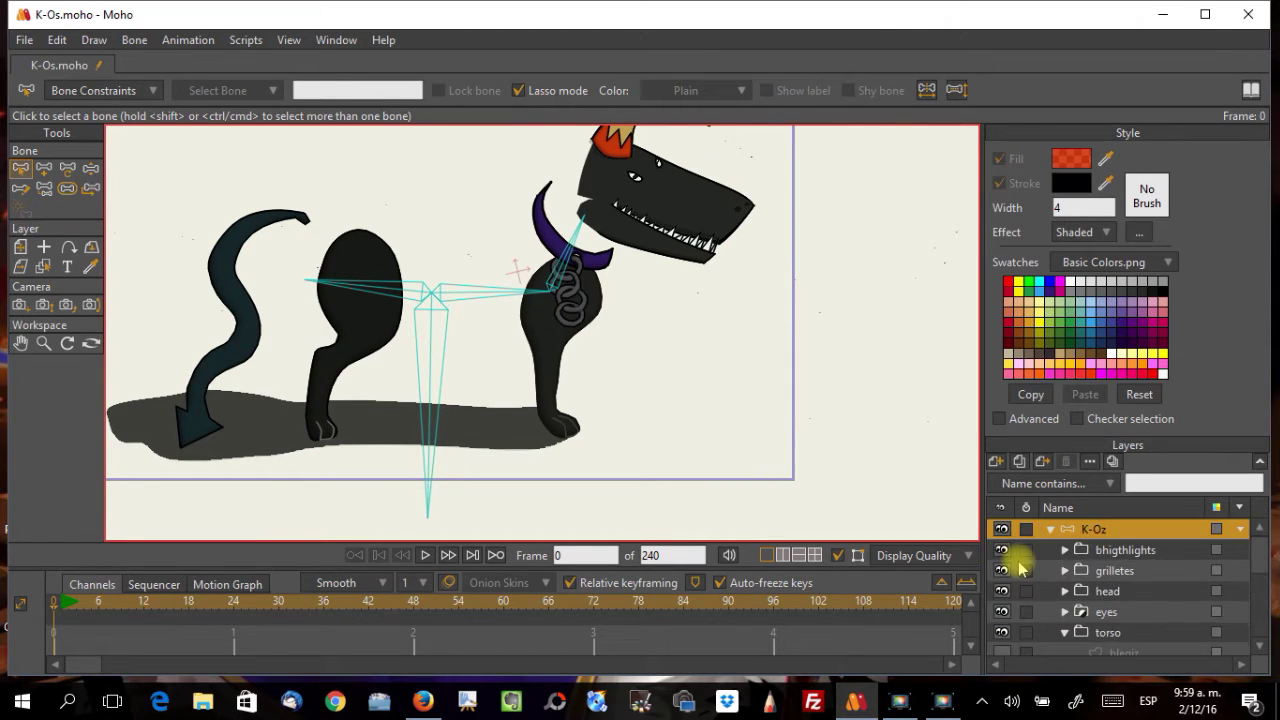
click(1003, 571)
click(1003, 571)
click(1003, 571)
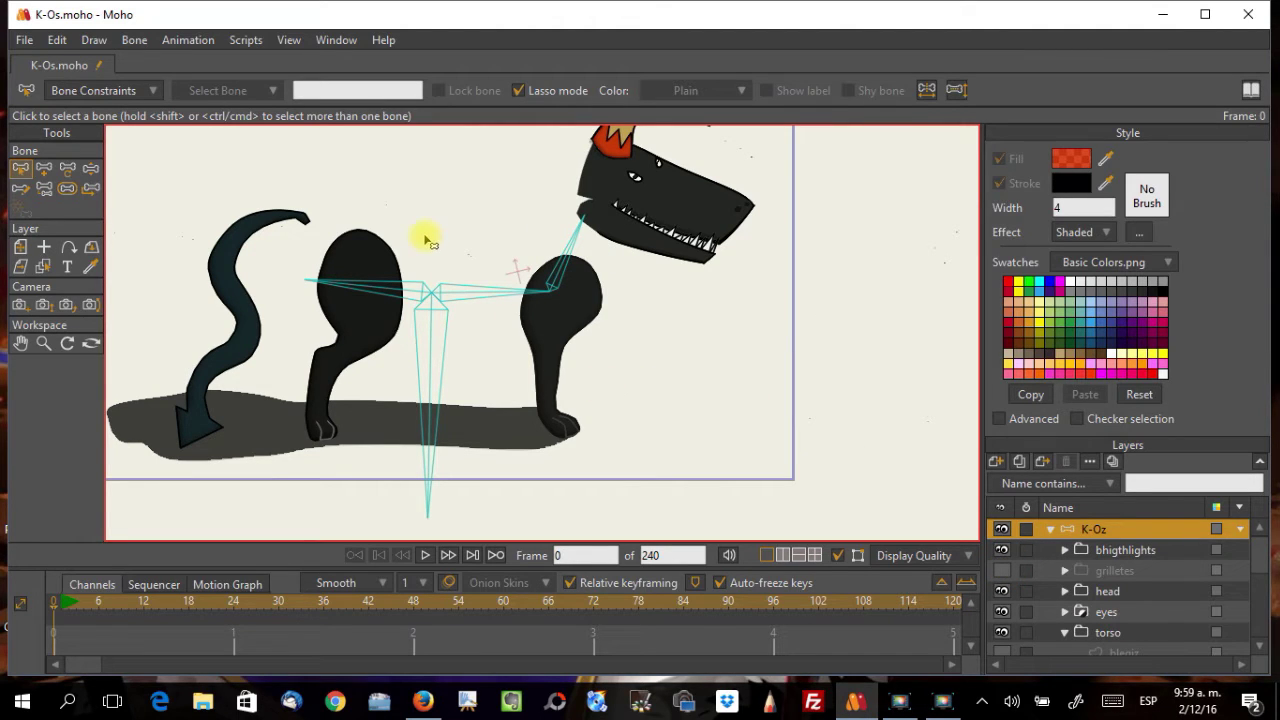
Step: Add four bones down the far hind leg, from the hip to the paw, as children of the rear body bone
drag(437, 255, 471, 257)
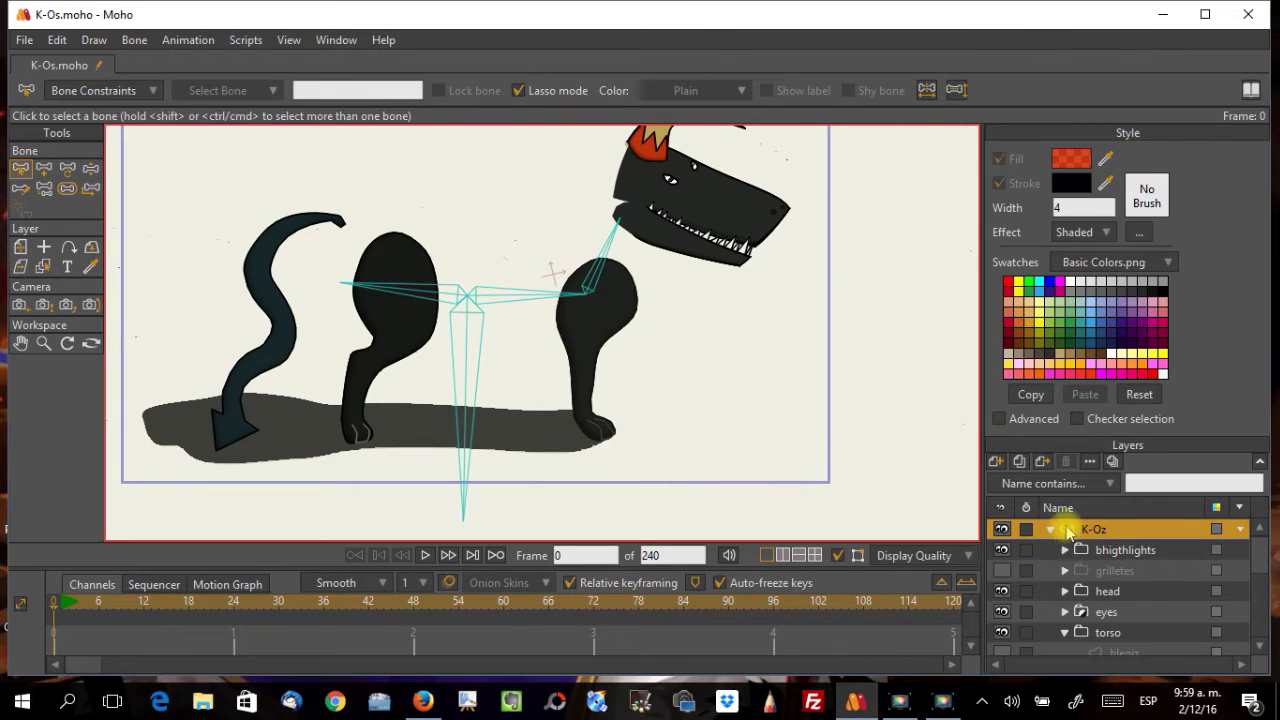
key(Escape)
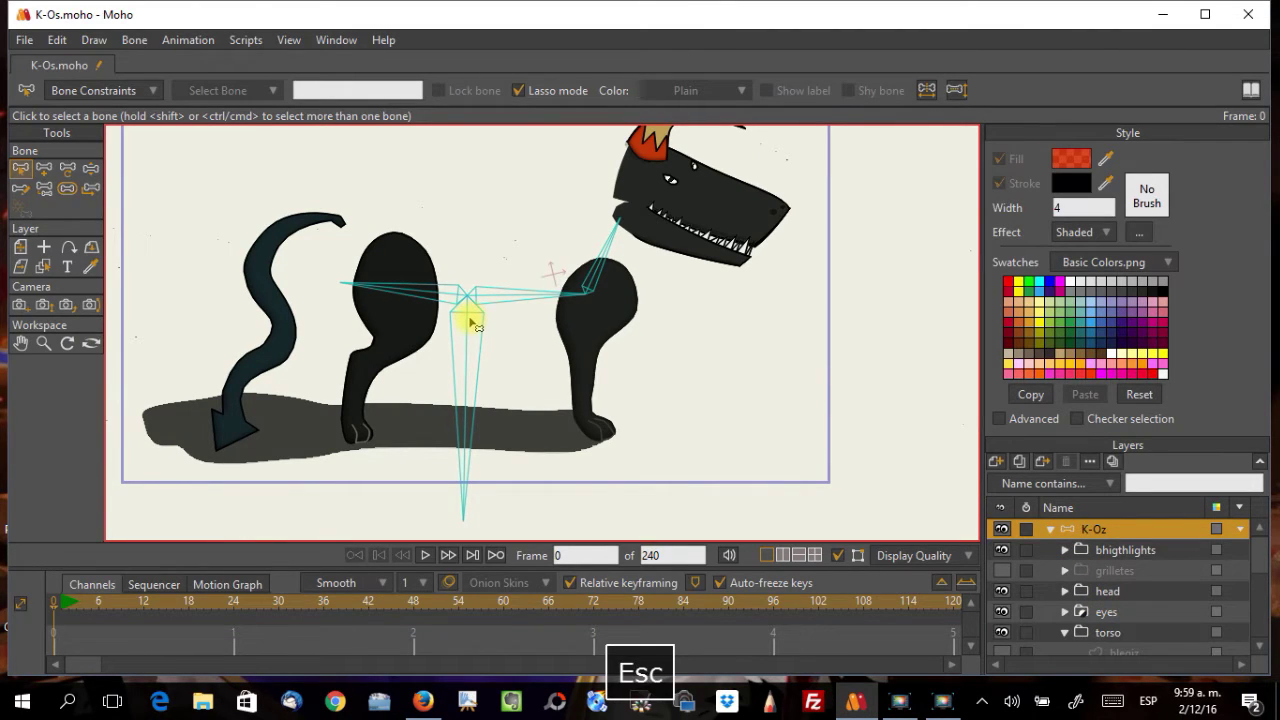
key(b)
click(425, 296)
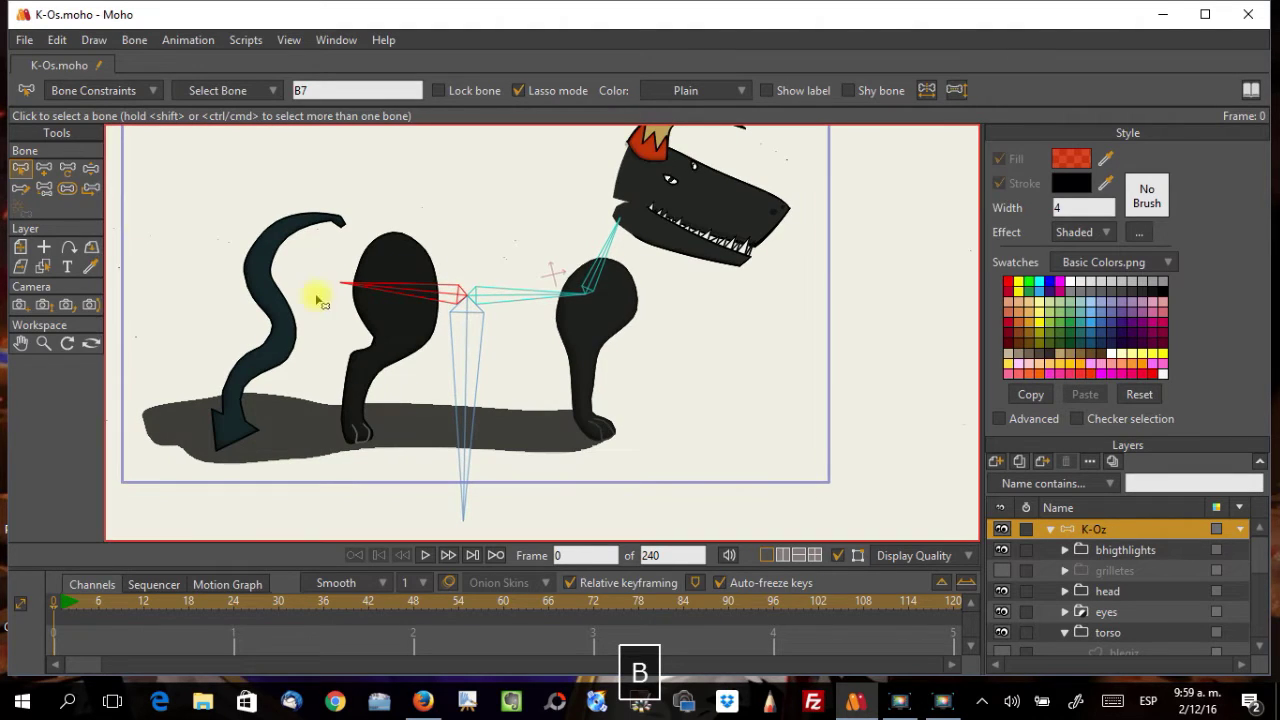
key(a)
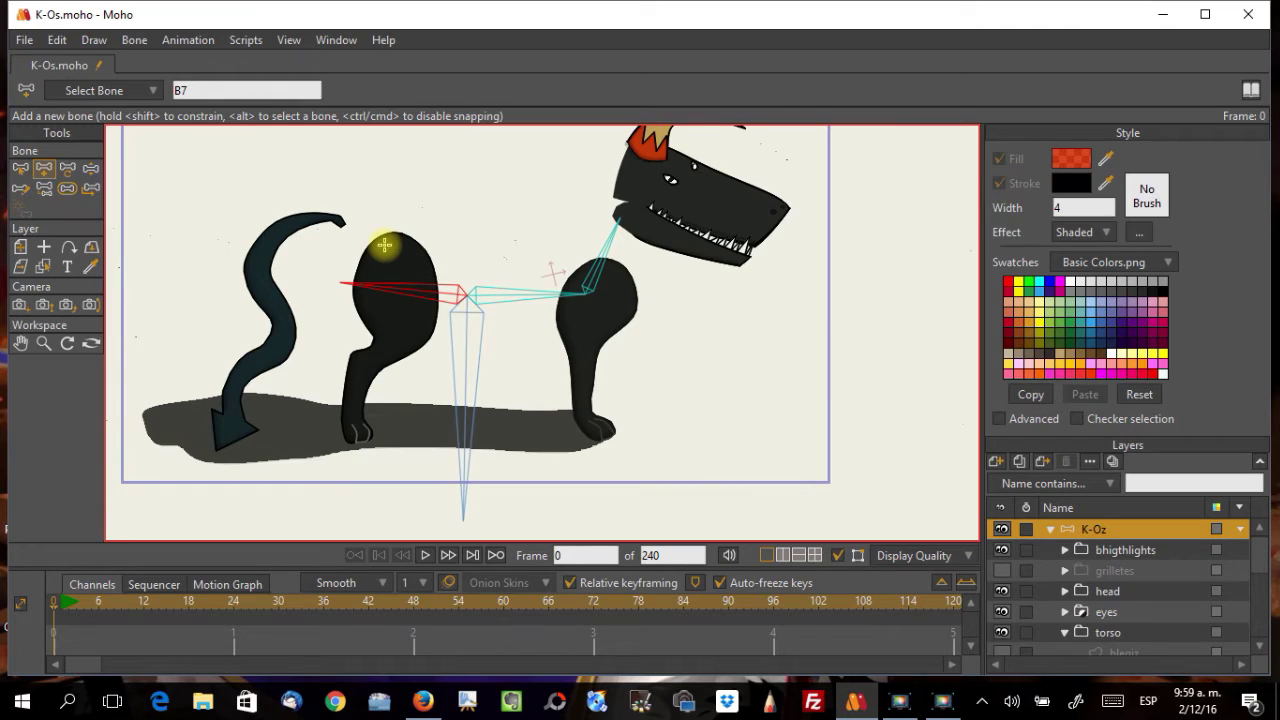
drag(382, 247, 361, 436)
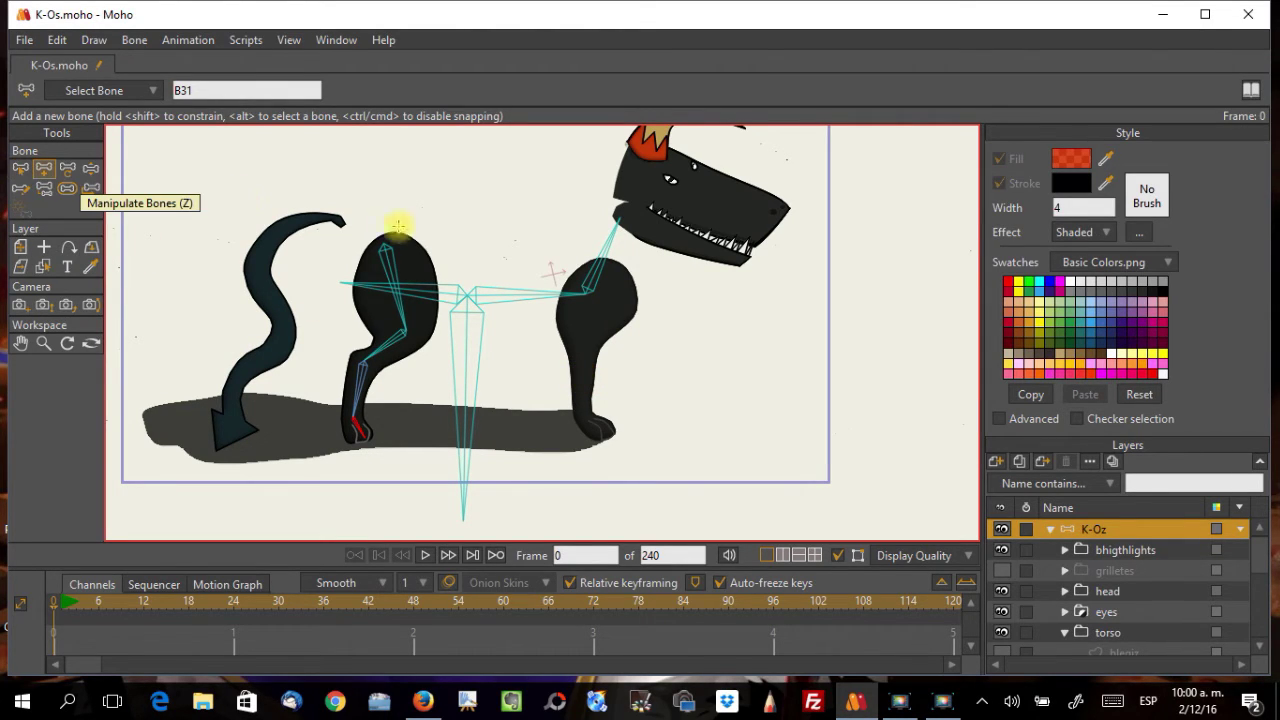
Step: Add three bones down the far front leg to the paw as children of the chest bone
key(b)
click(561, 300)
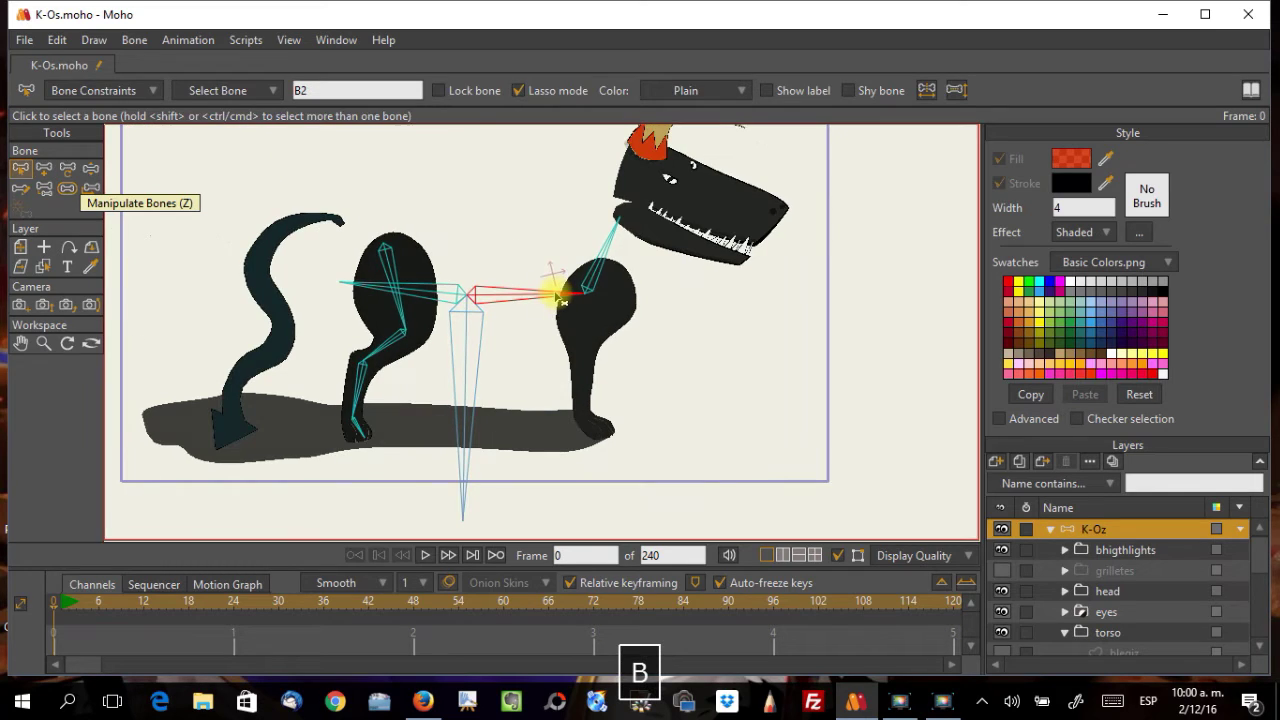
key(a)
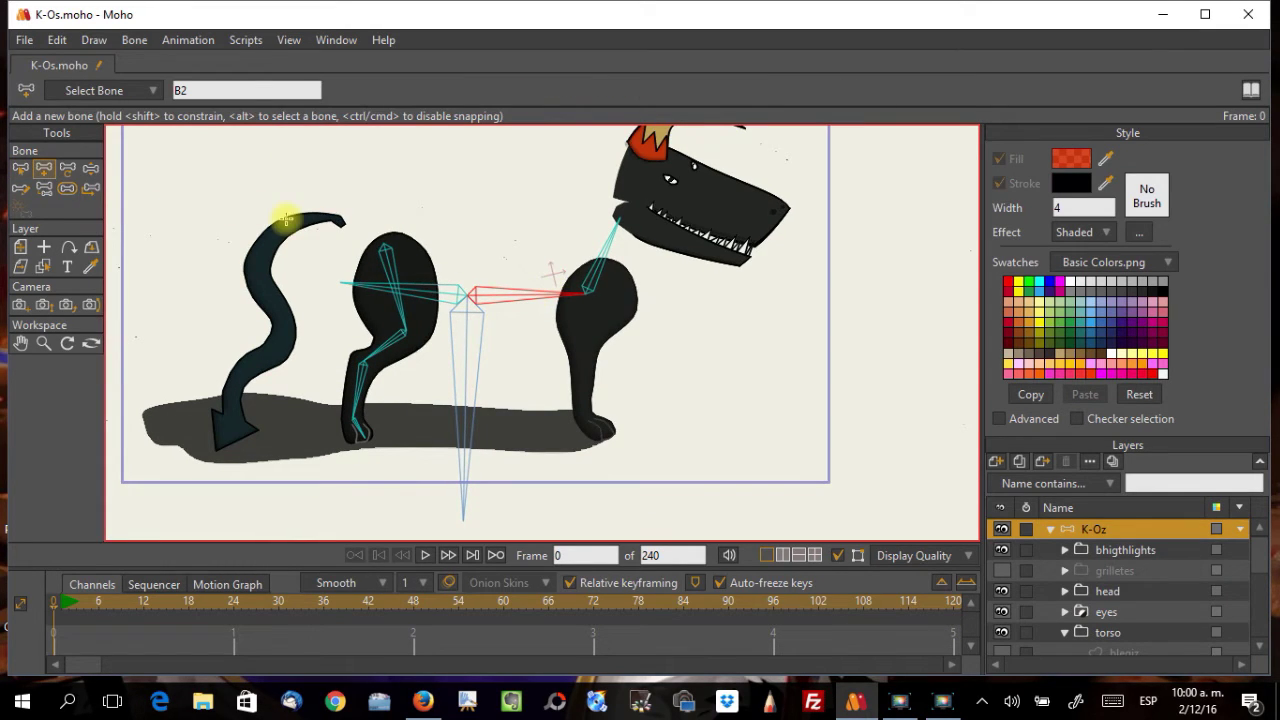
drag(606, 274, 601, 430)
click(604, 431)
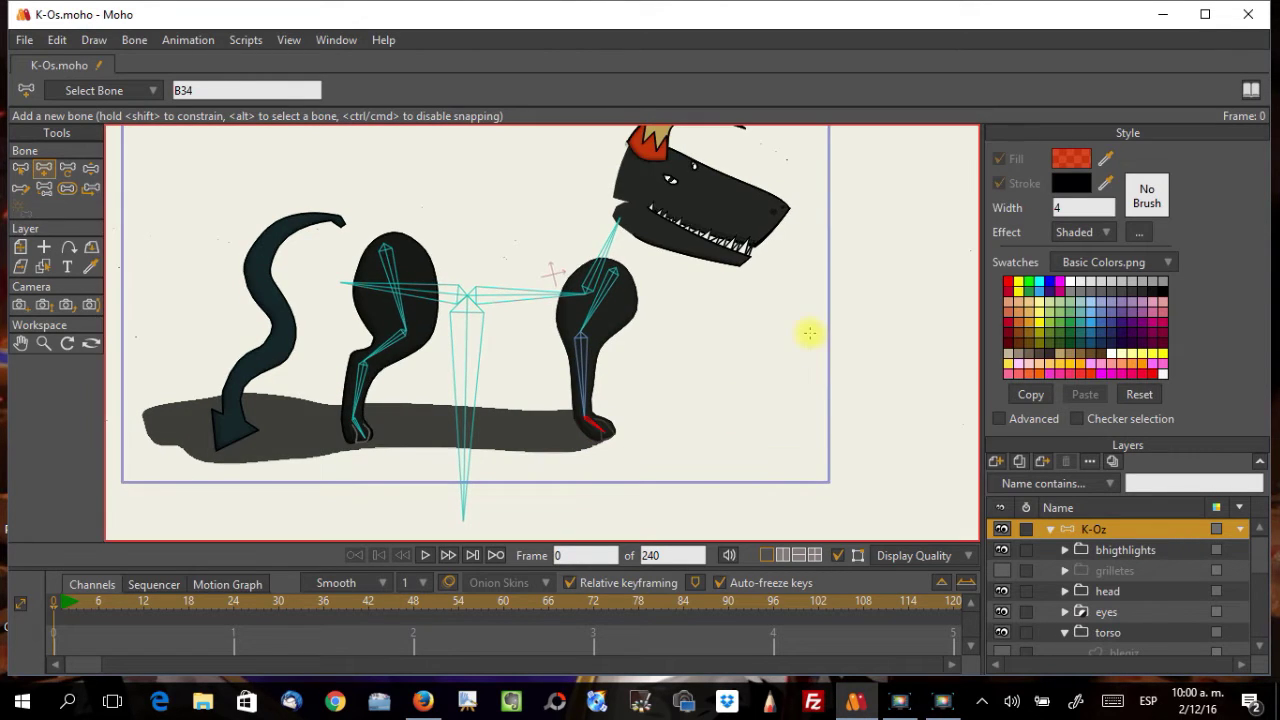
scroll(811, 410, down, 3)
scroll(811, 410, up, 4)
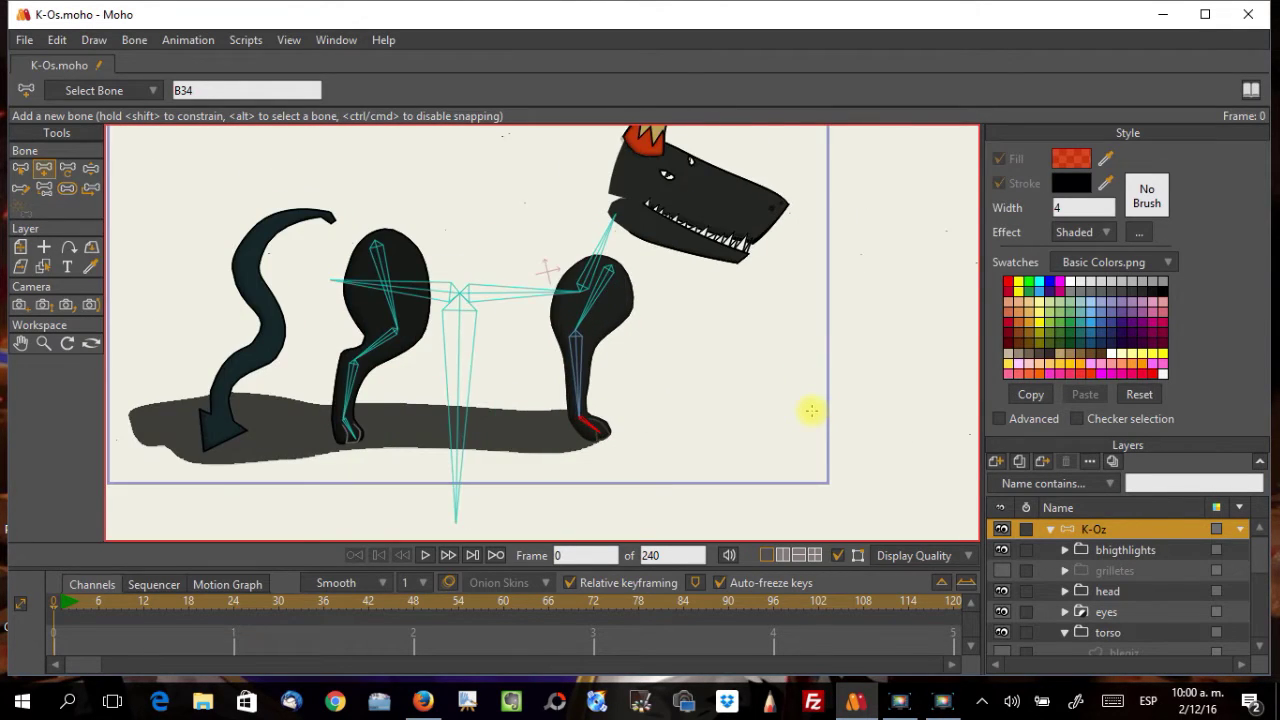
scroll(811, 410, down, 1)
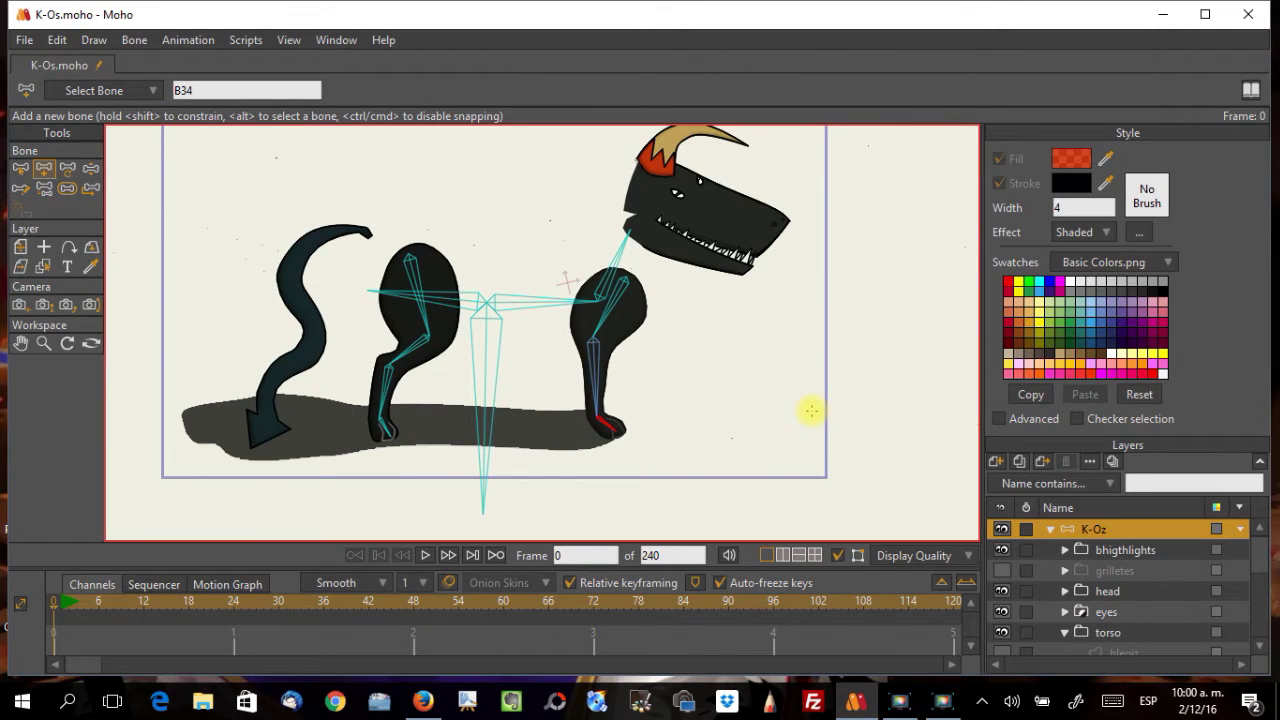
scroll(610, 222, down, 3)
scroll(611, 220, up, 2)
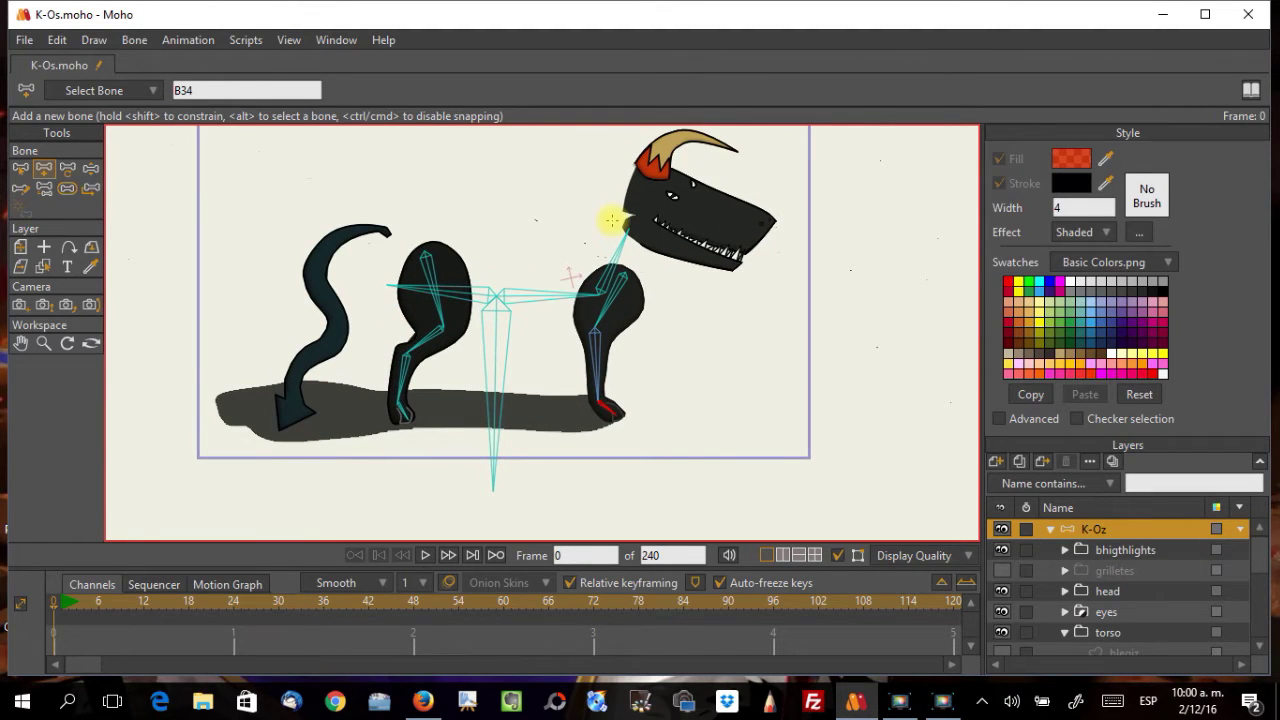
scroll(608, 180, up, 2)
scroll(608, 180, down, 4)
scroll(606, 178, up, 3)
scroll(606, 177, down, 2)
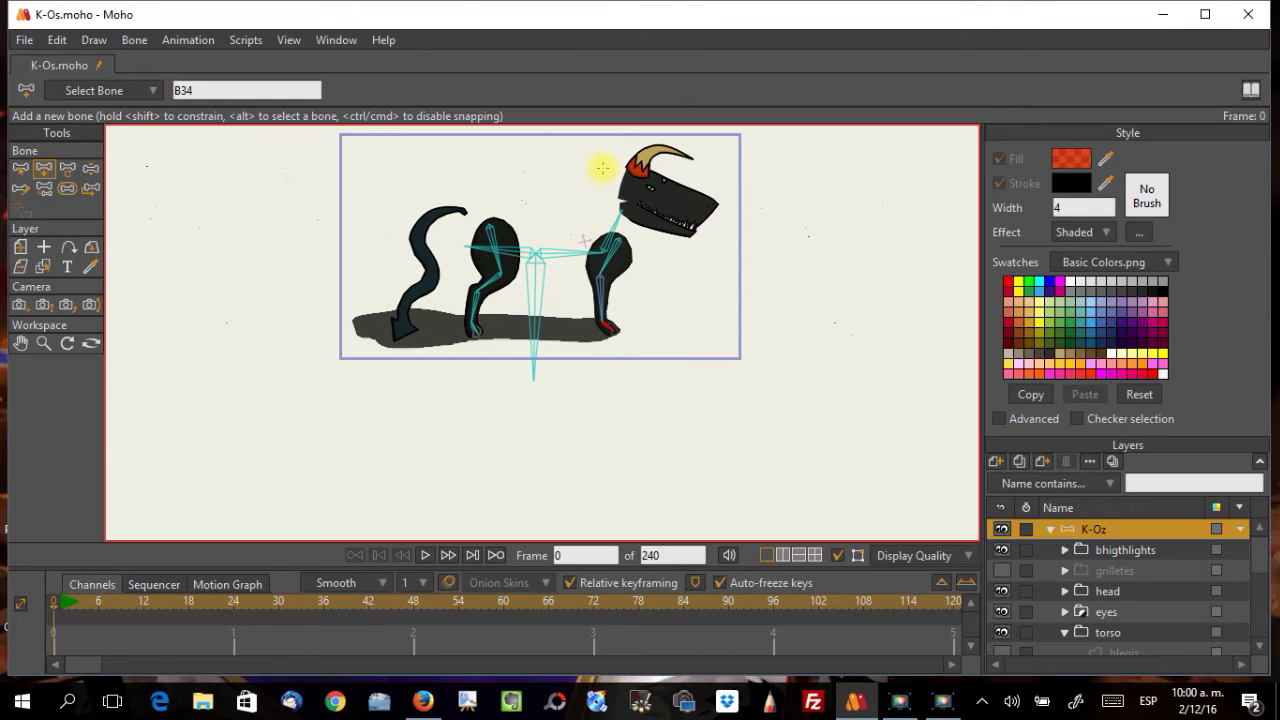
Step: Show all bones again and make the grilletes group and the blegiz, frlegiz and body layers visible
click(136, 40)
click(174, 313)
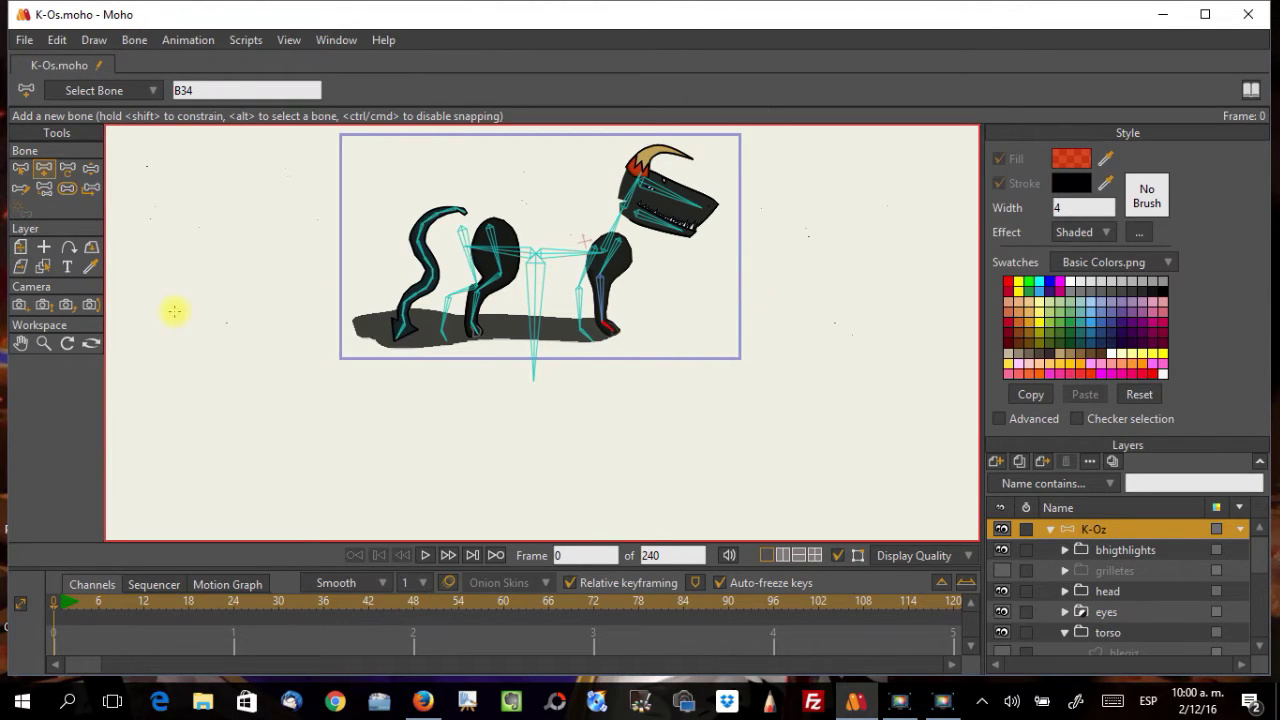
click(1002, 570)
scroll(1015, 632, down, 2)
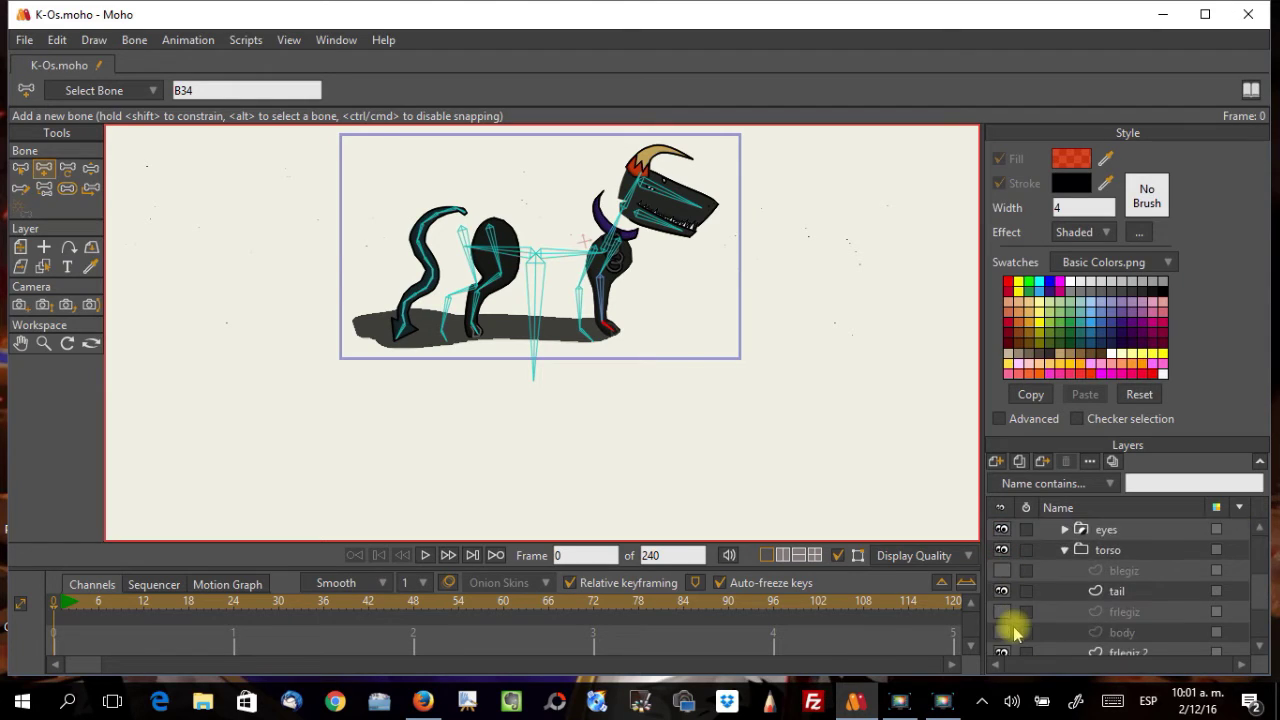
click(1010, 634)
scroll(1012, 638, down, 2)
scroll(1010, 638, down, 1)
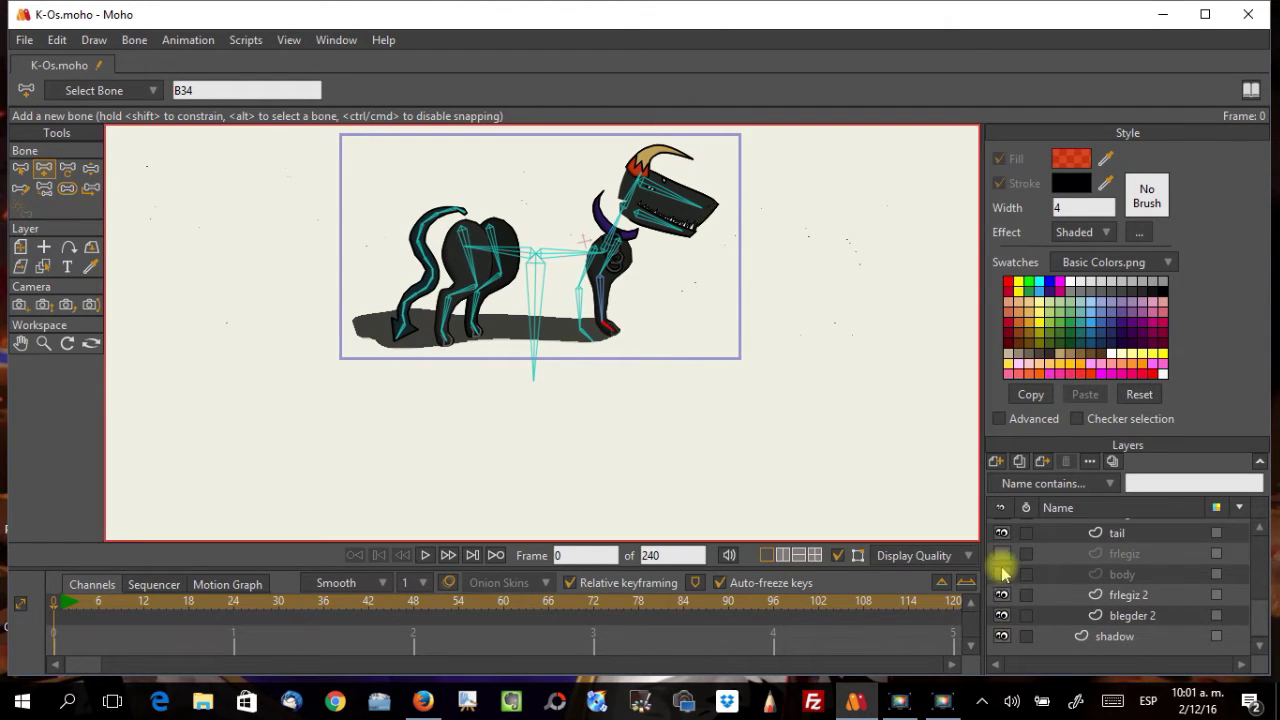
click(1002, 553)
click(1002, 574)
scroll(1005, 622, up, 3)
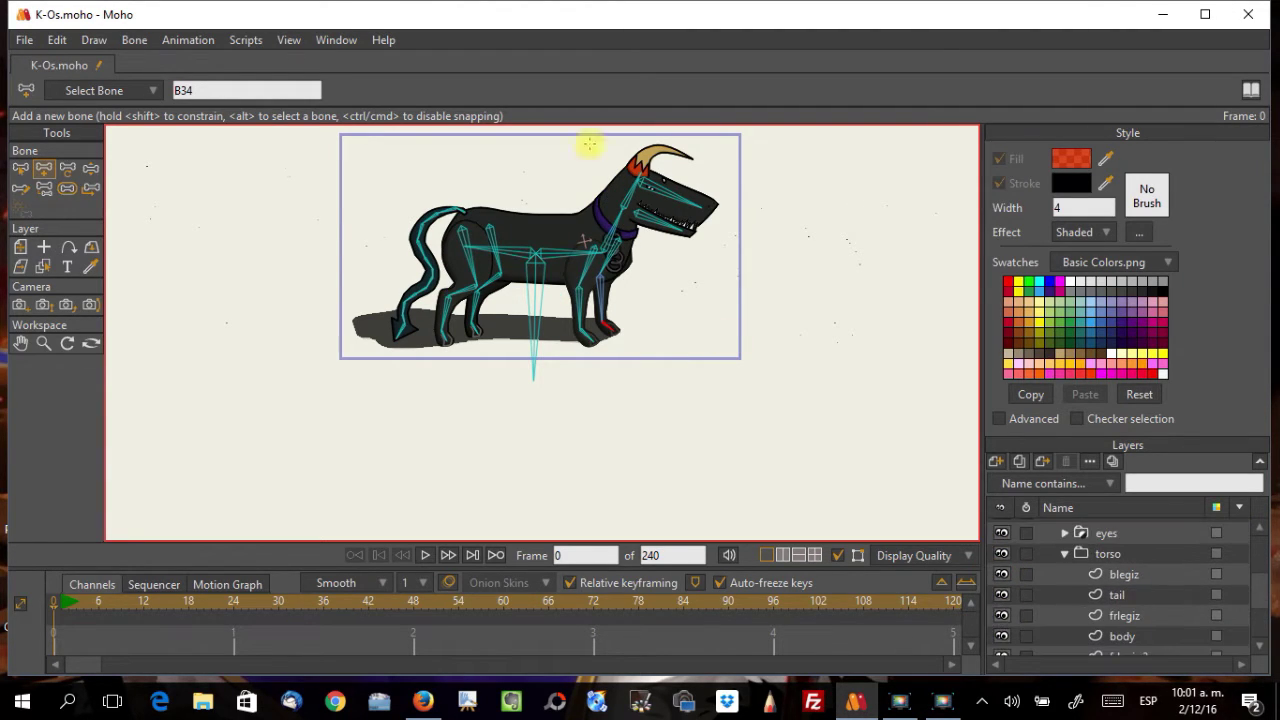
scroll(599, 162, up, 5)
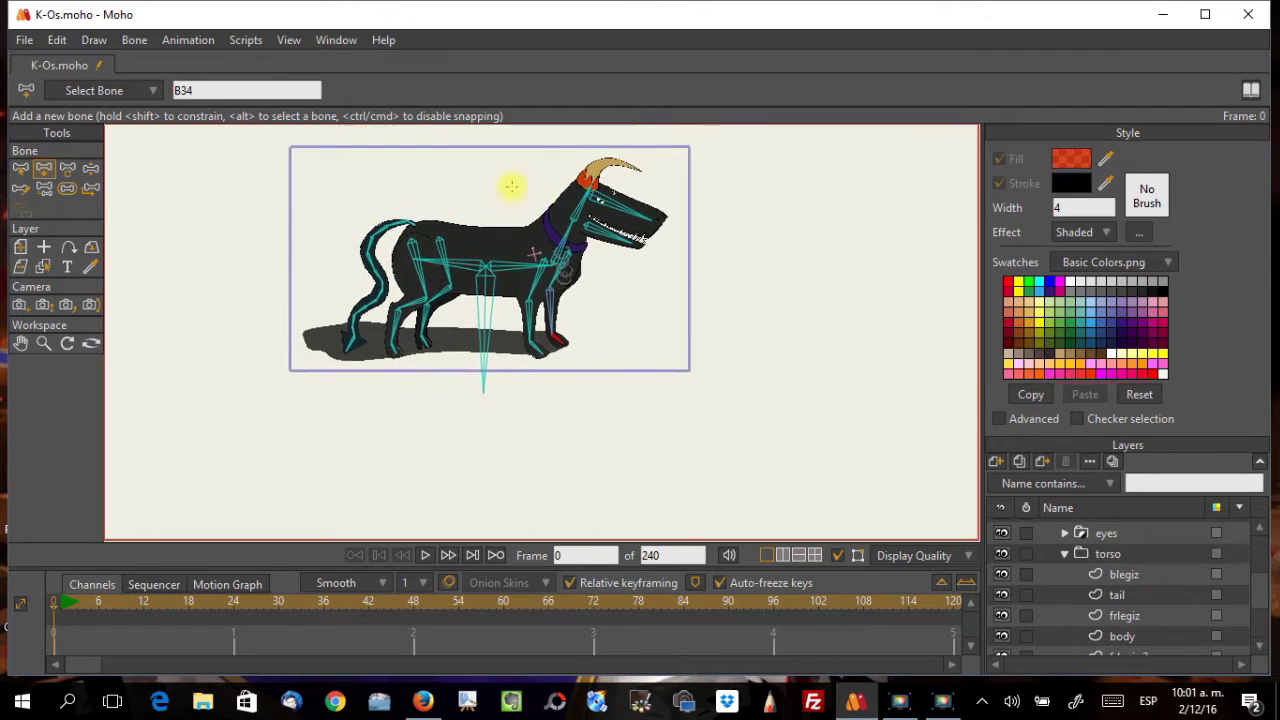
scroll(589, 200, up, 3)
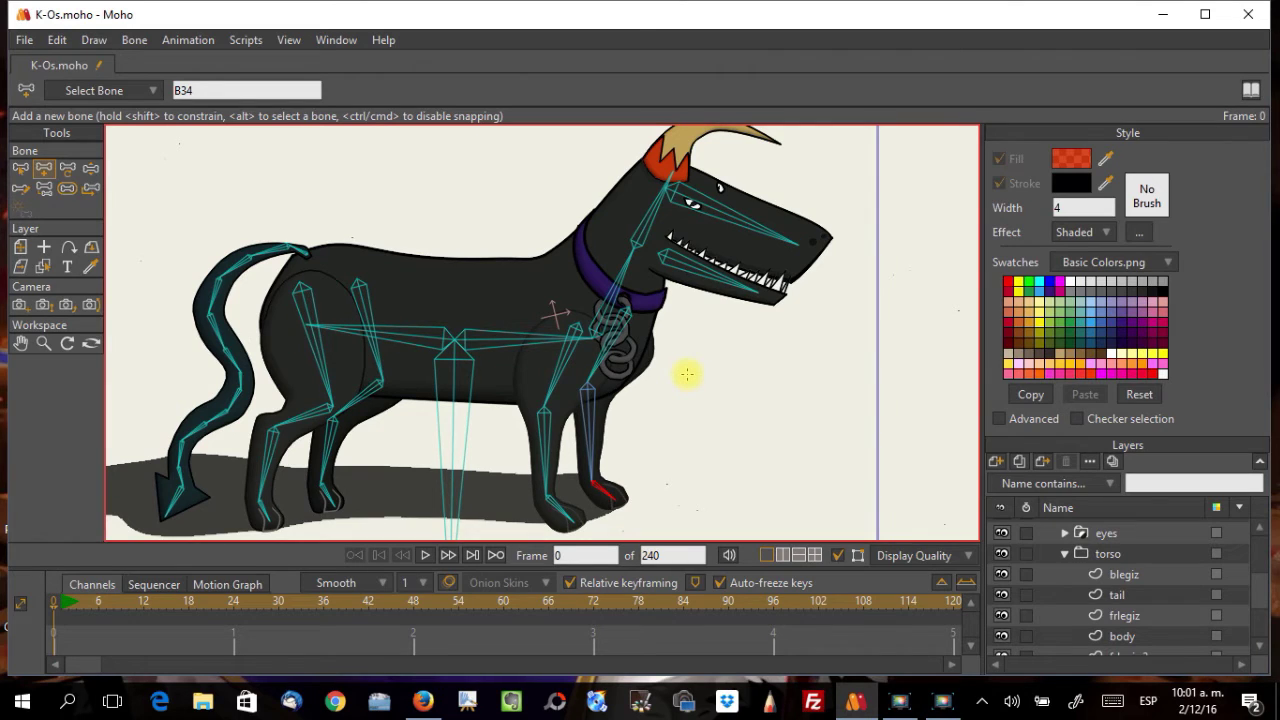
Step: Test the head and jaw bones by manipulating them to check how the artwork follows
click(90, 168)
click(775, 178)
drag(775, 178, 857, 234)
drag(760, 262, 770, 348)
scroll(770, 360, down, 3)
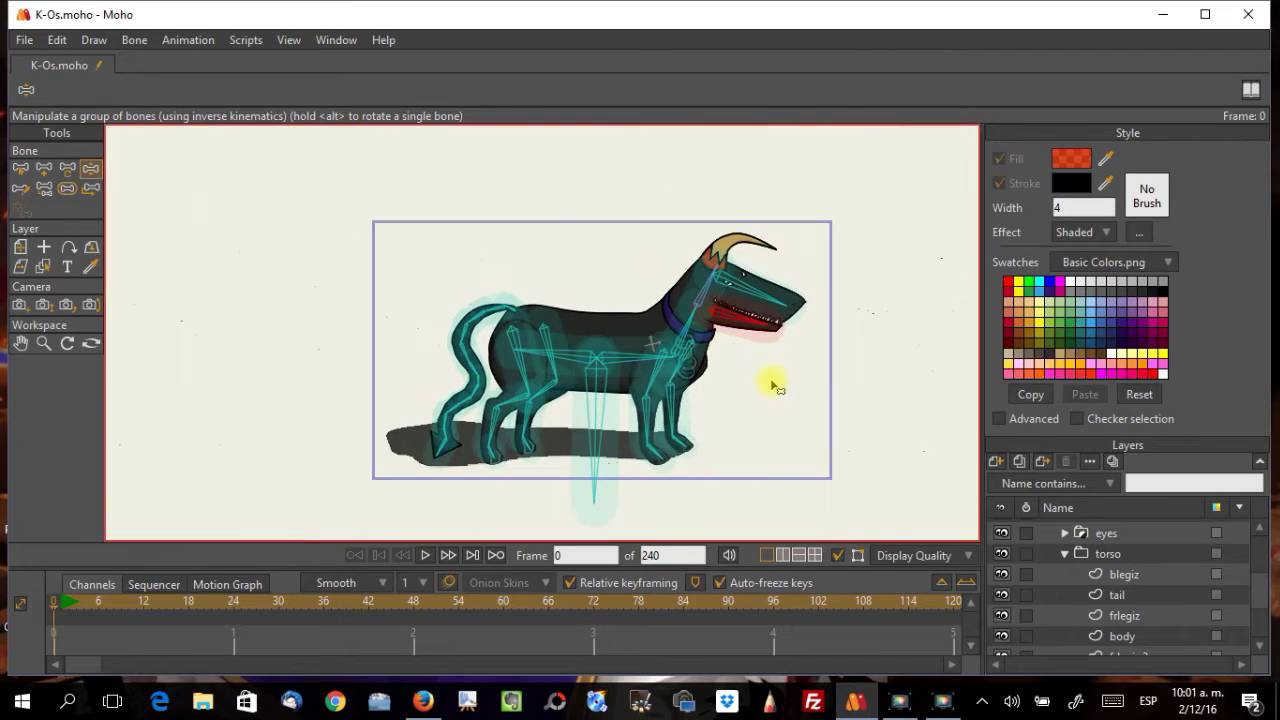
Step: Select all bones of the K-Oz layer and reduce their bone strength to about 0.5
scroll(1105, 560, up, 3)
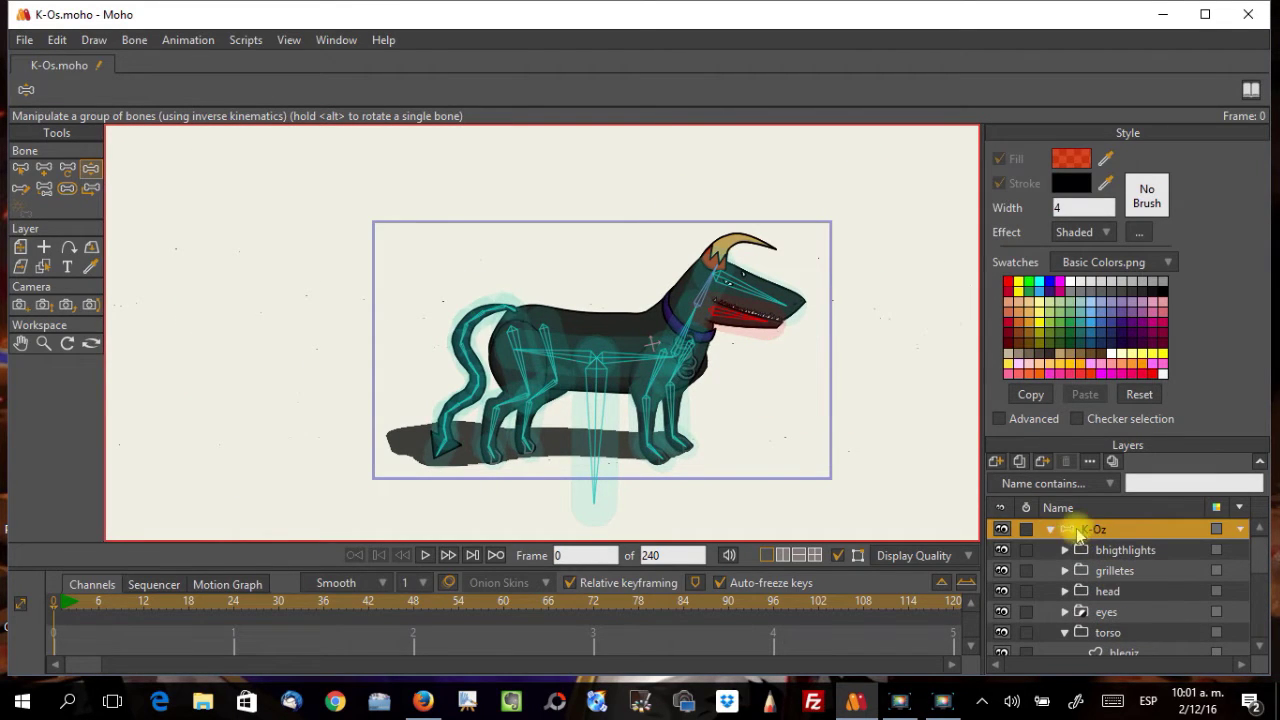
key(ctrl+a)
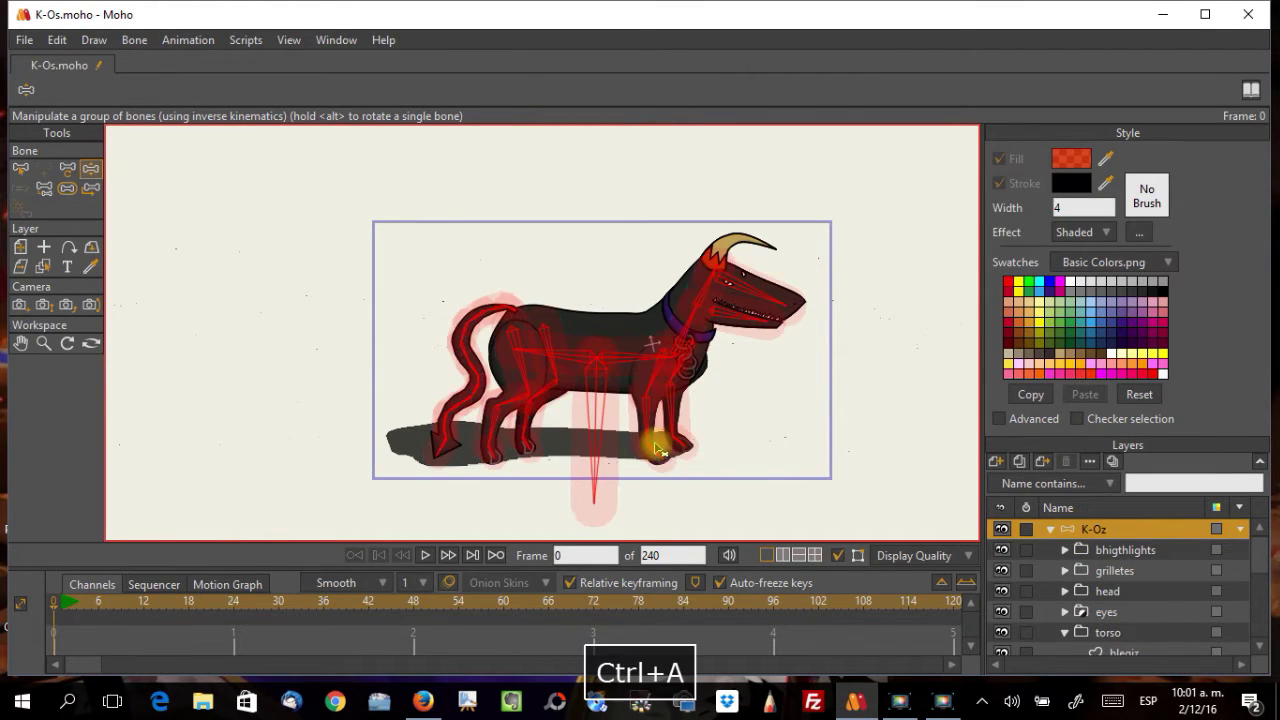
click(66, 189)
mouse_move(582, 384)
mouse_down()
mouse_move(600, 360)
mouse_move(576, 377)
mouse_up()
scroll(572, 378, up, 3)
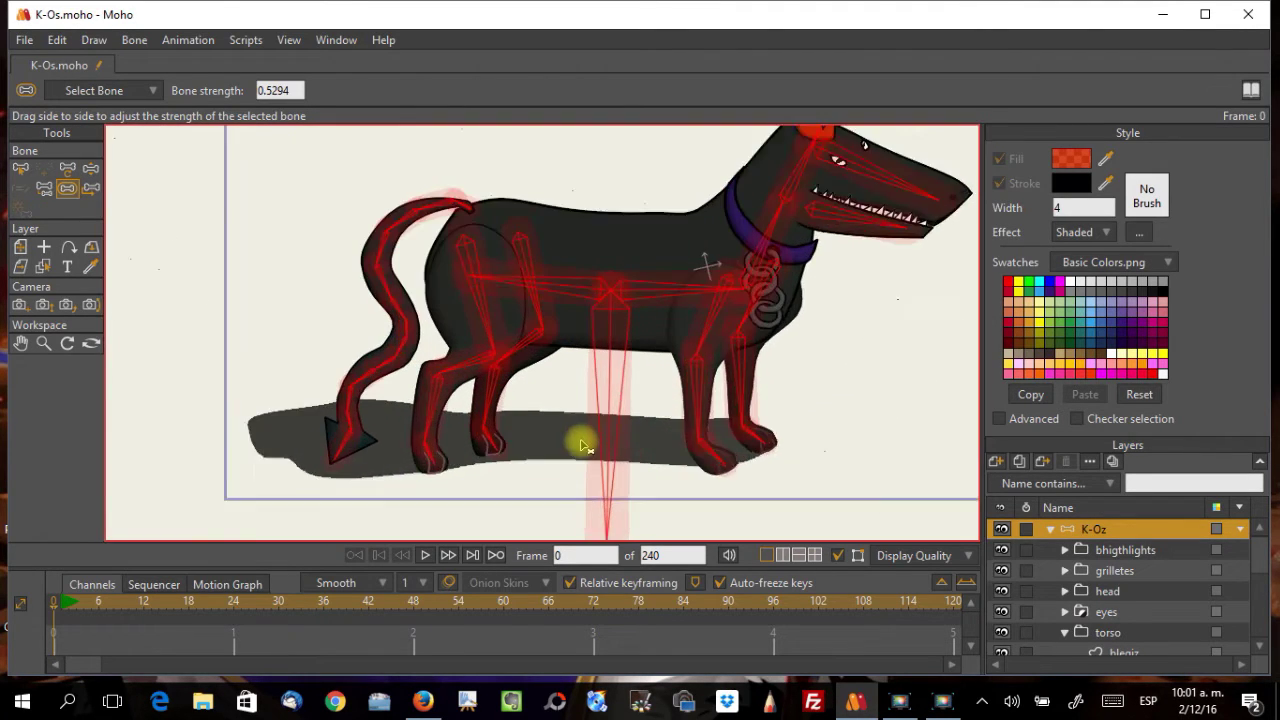
scroll(571, 437, down, 2)
drag(690, 363, 668, 398)
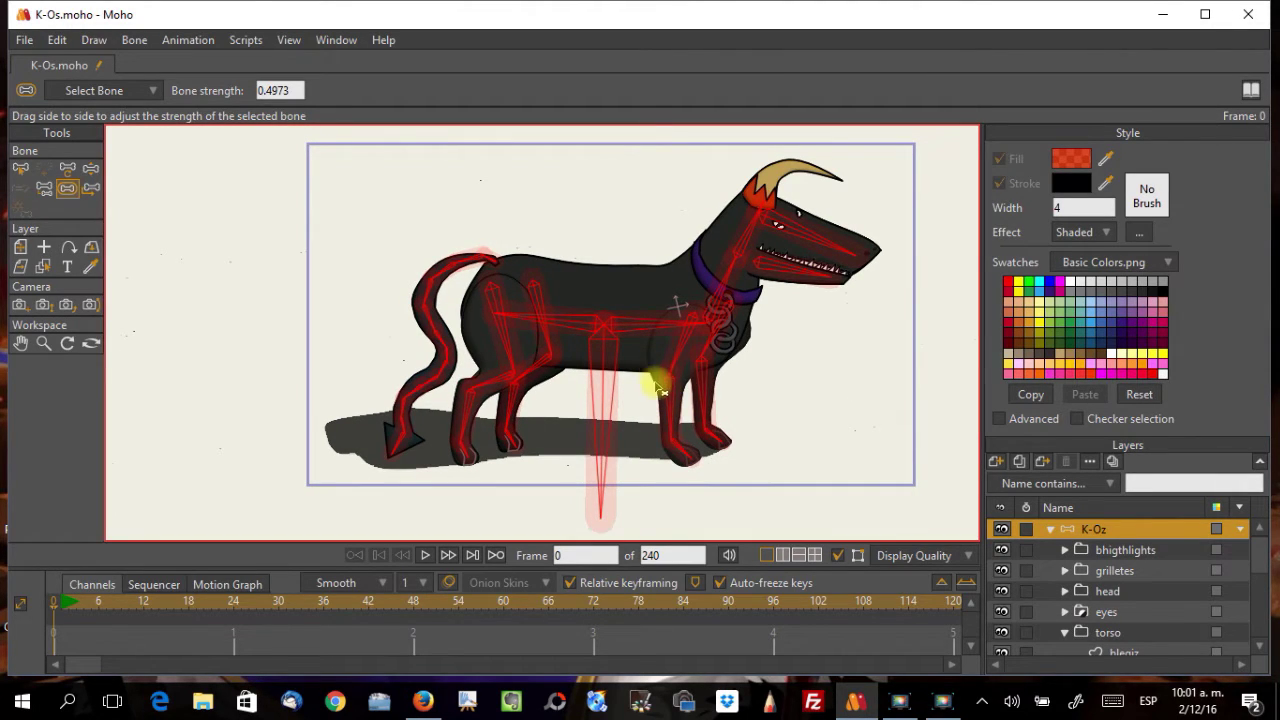
Step: Deselect all bones, pick the vertical root bone below the body and reduce its bone strength to 0
key(Escape)
click(662, 332)
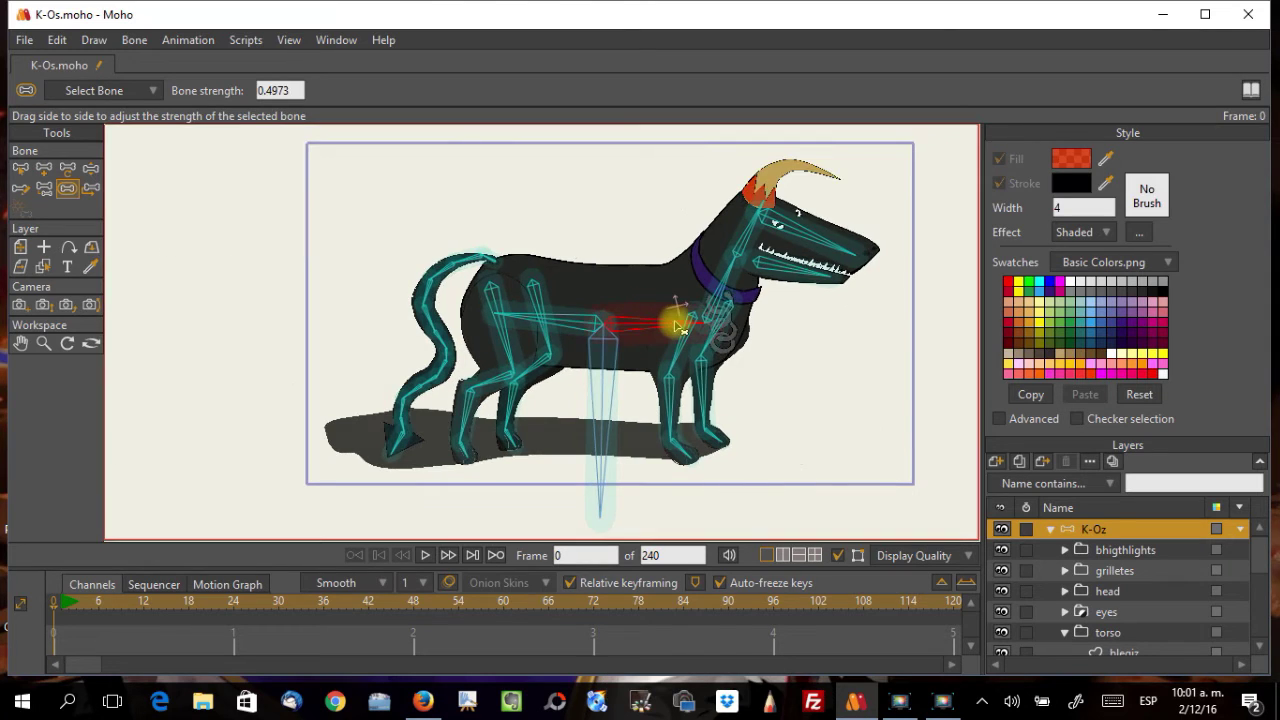
click(563, 303)
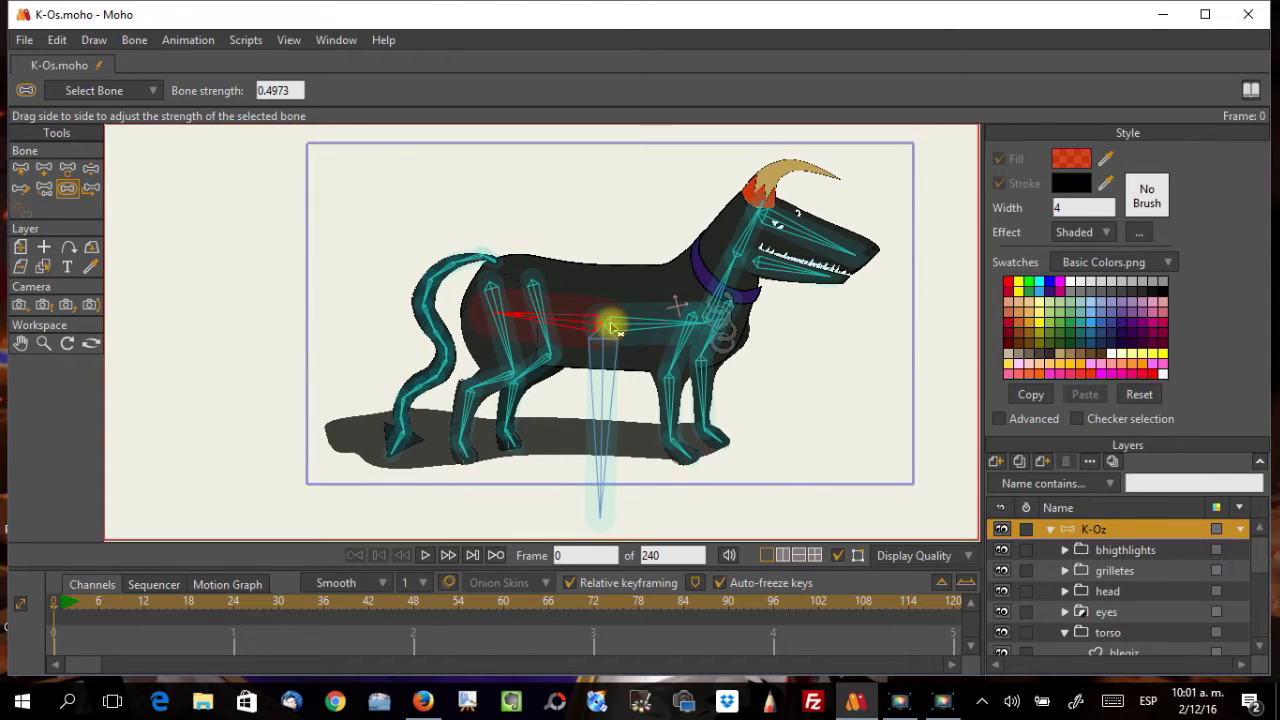
click(607, 415)
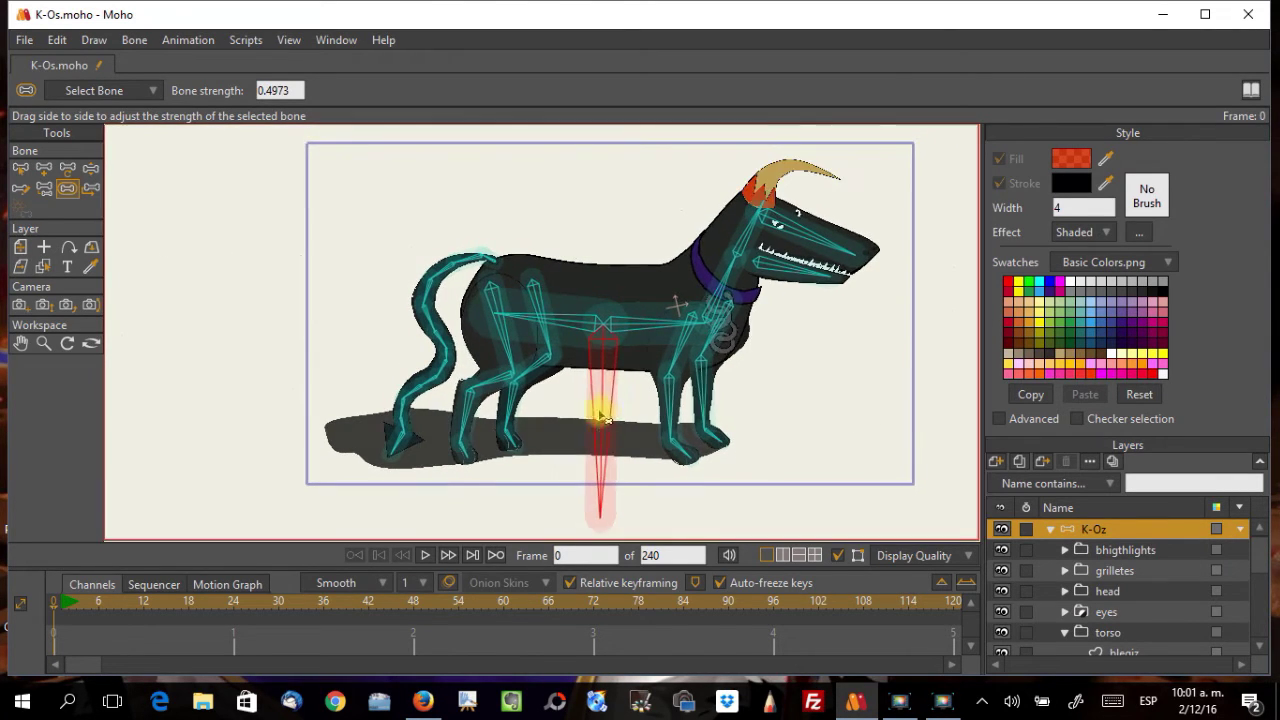
drag(606, 410, 523, 409)
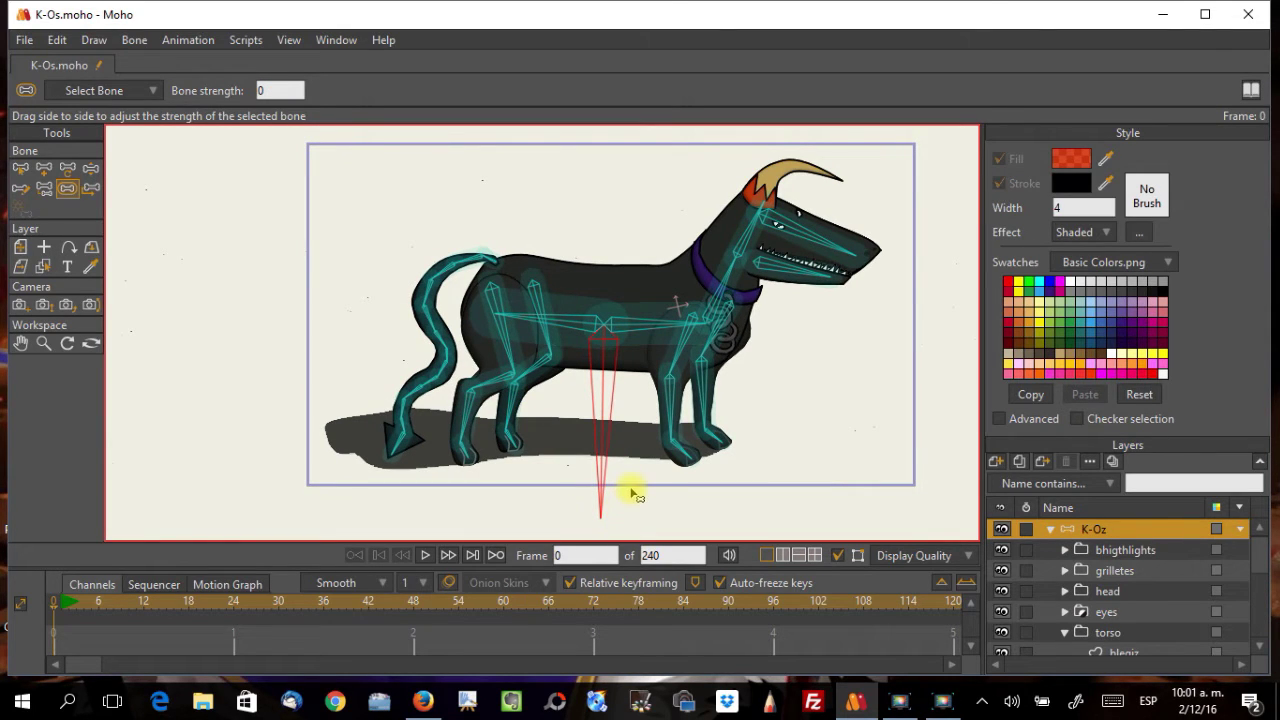
drag(634, 481, 590, 455)
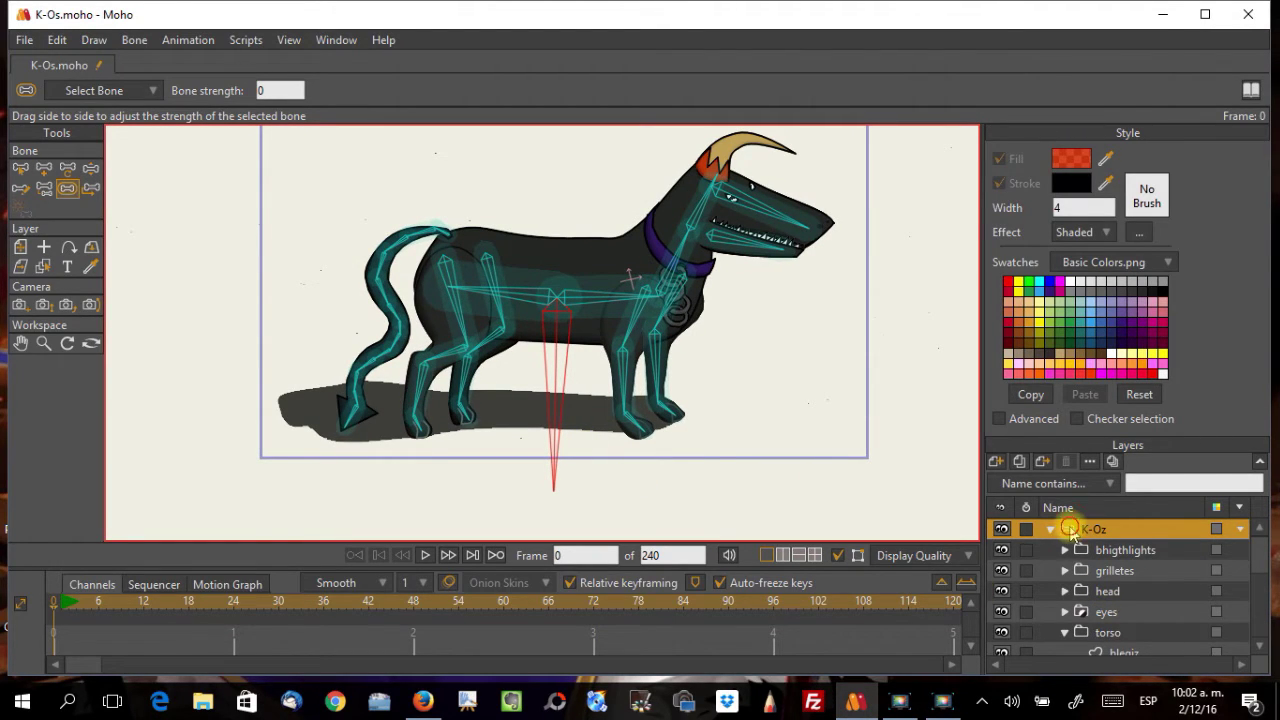
scroll(818, 414, up, 3)
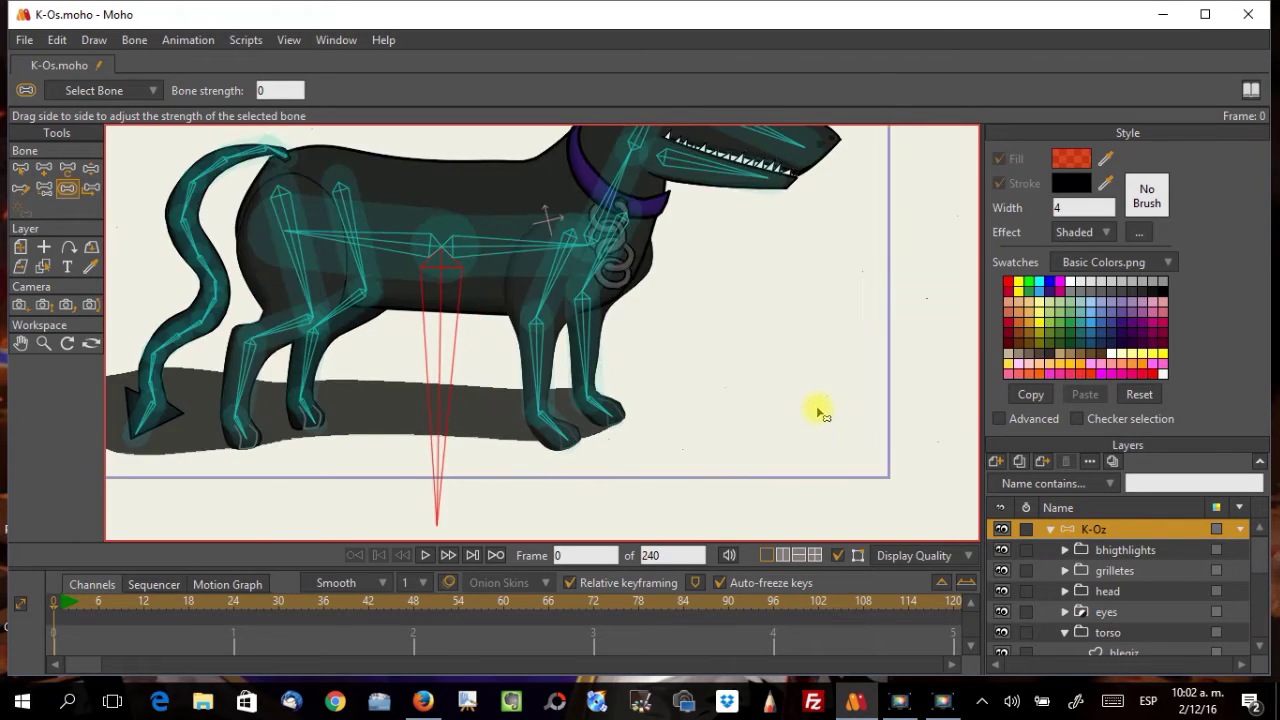
scroll(826, 404, down, 4)
drag(757, 383, 818, 377)
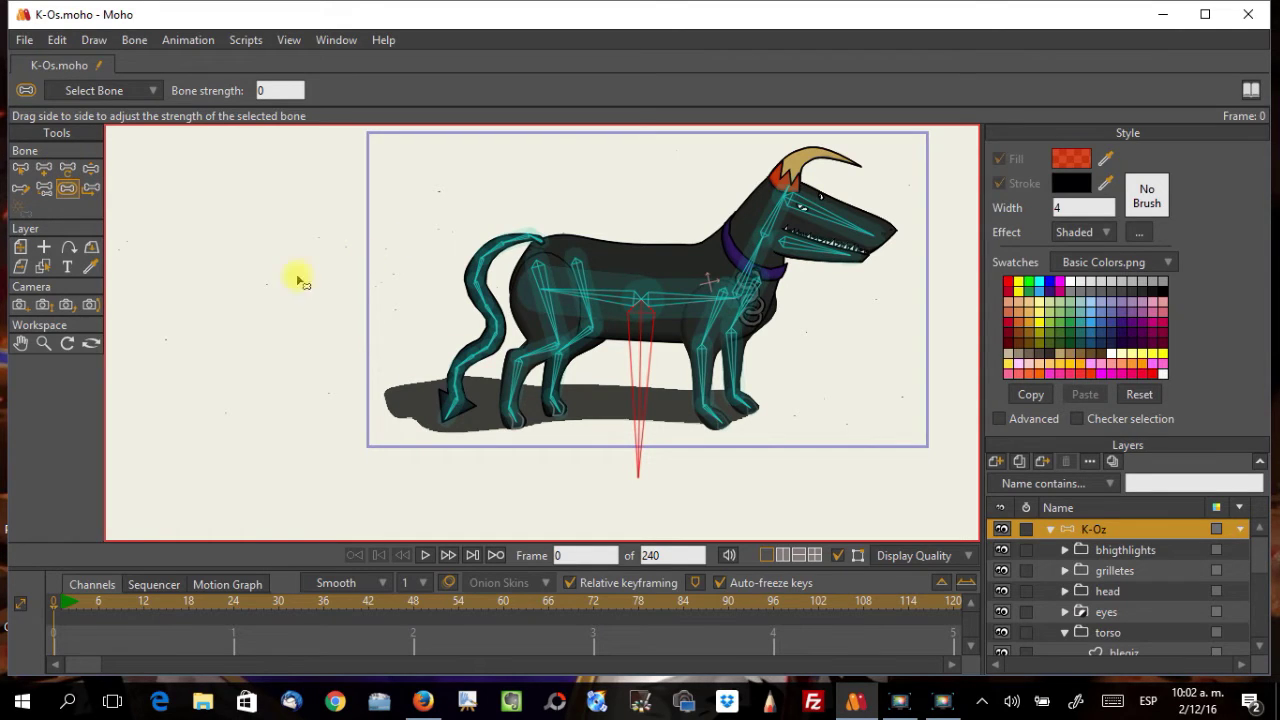
Step: Add a short parentless bone pointing backward from the near hind leg's ankle and name it t1
scroll(500, 440, up, 2)
scroll(500, 440, up, 2)
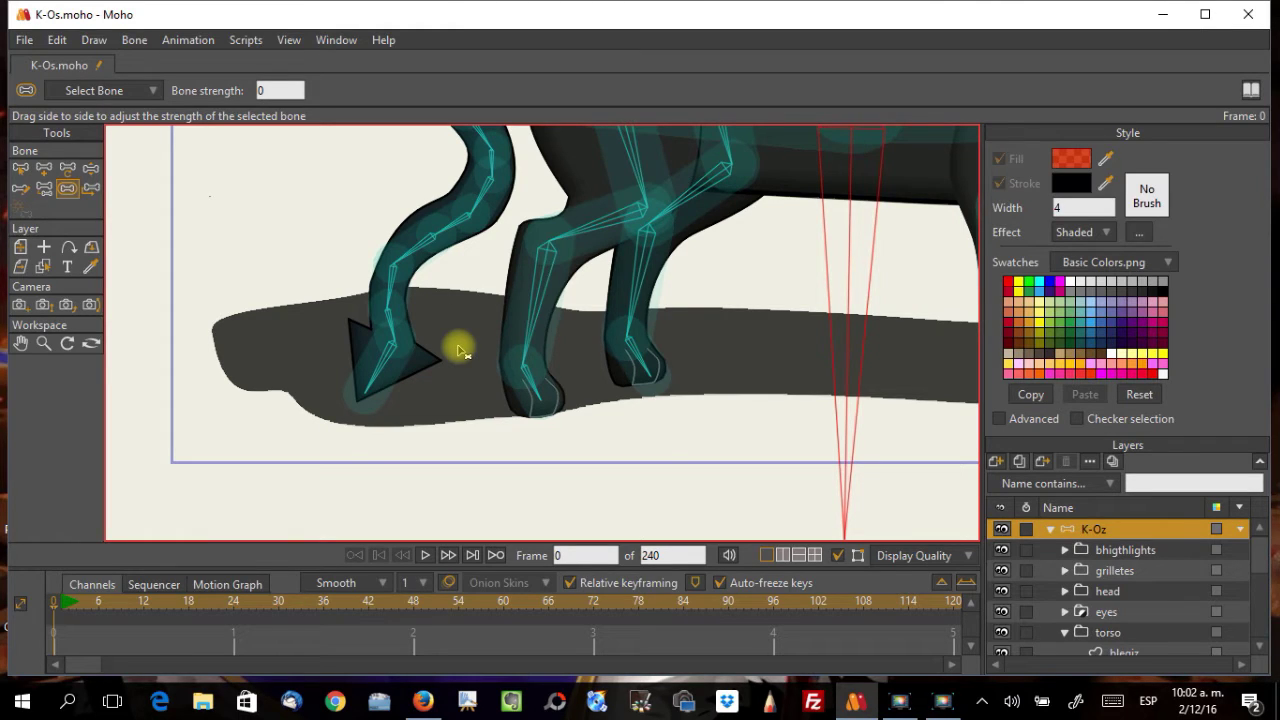
click(43, 170)
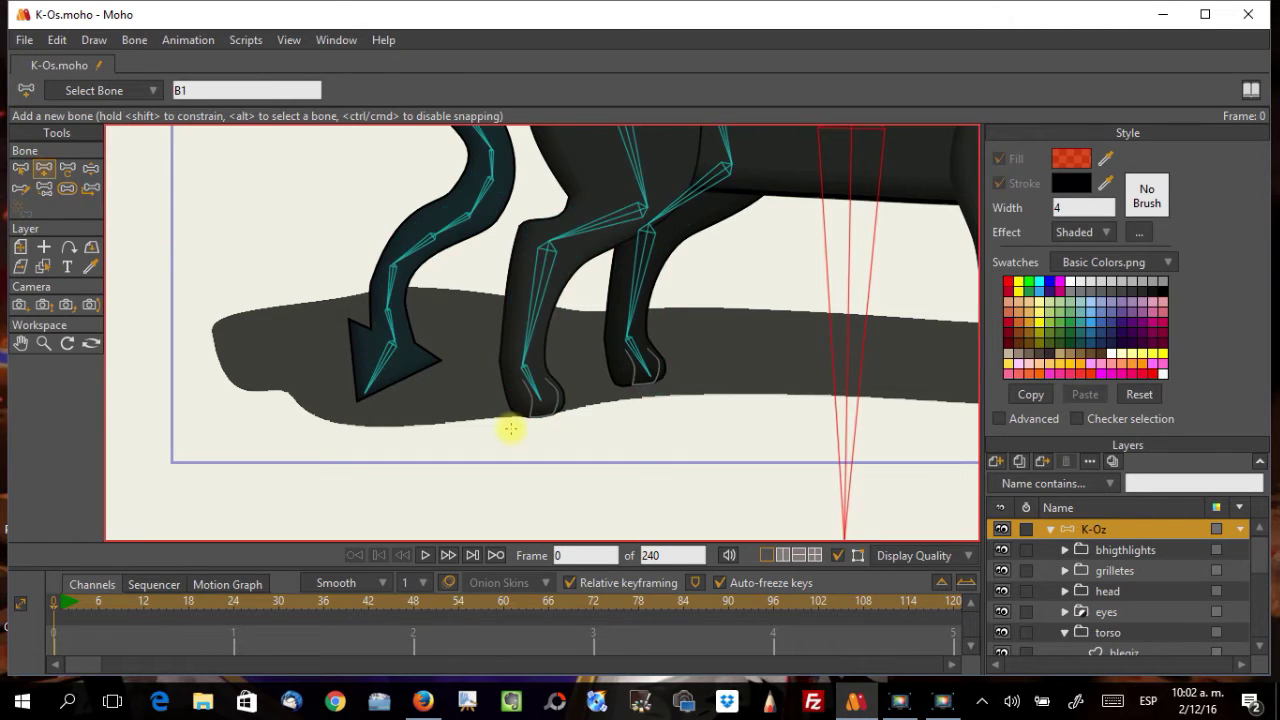
scroll(509, 429, down, 3)
scroll(509, 429, up, 2)
scroll(511, 430, down, 2)
key(Escape)
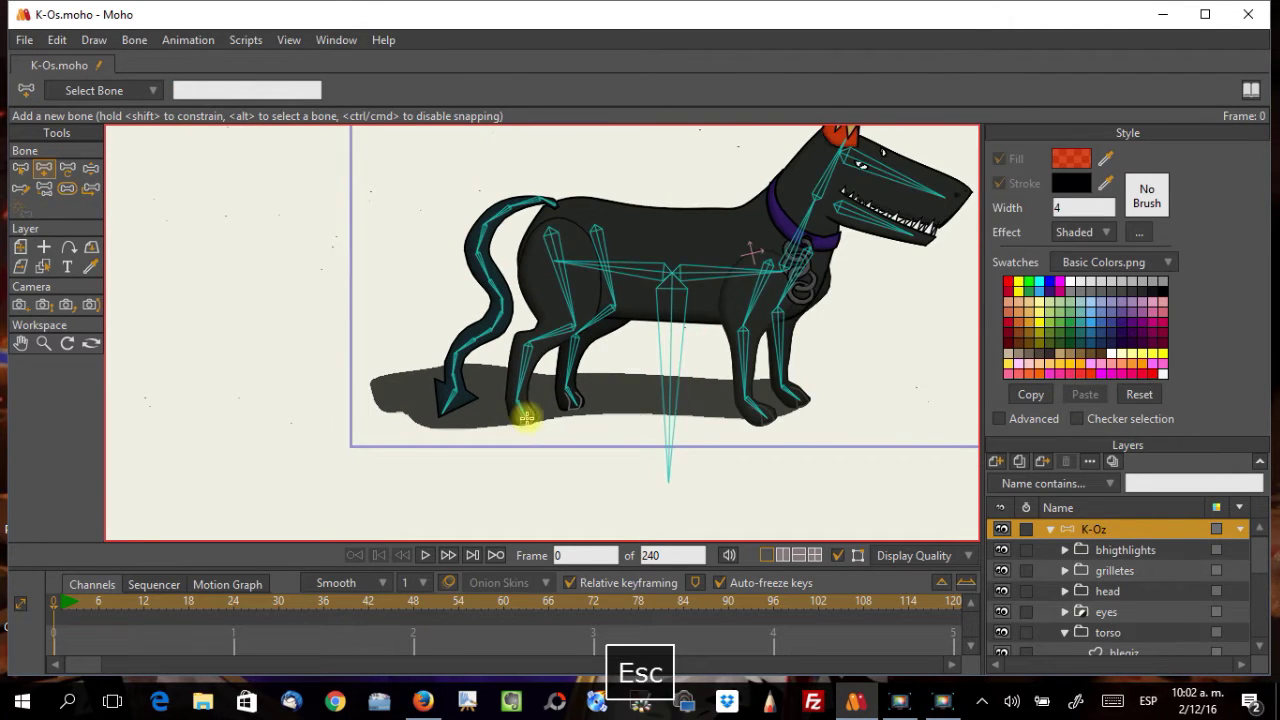
scroll(526, 414, up, 3)
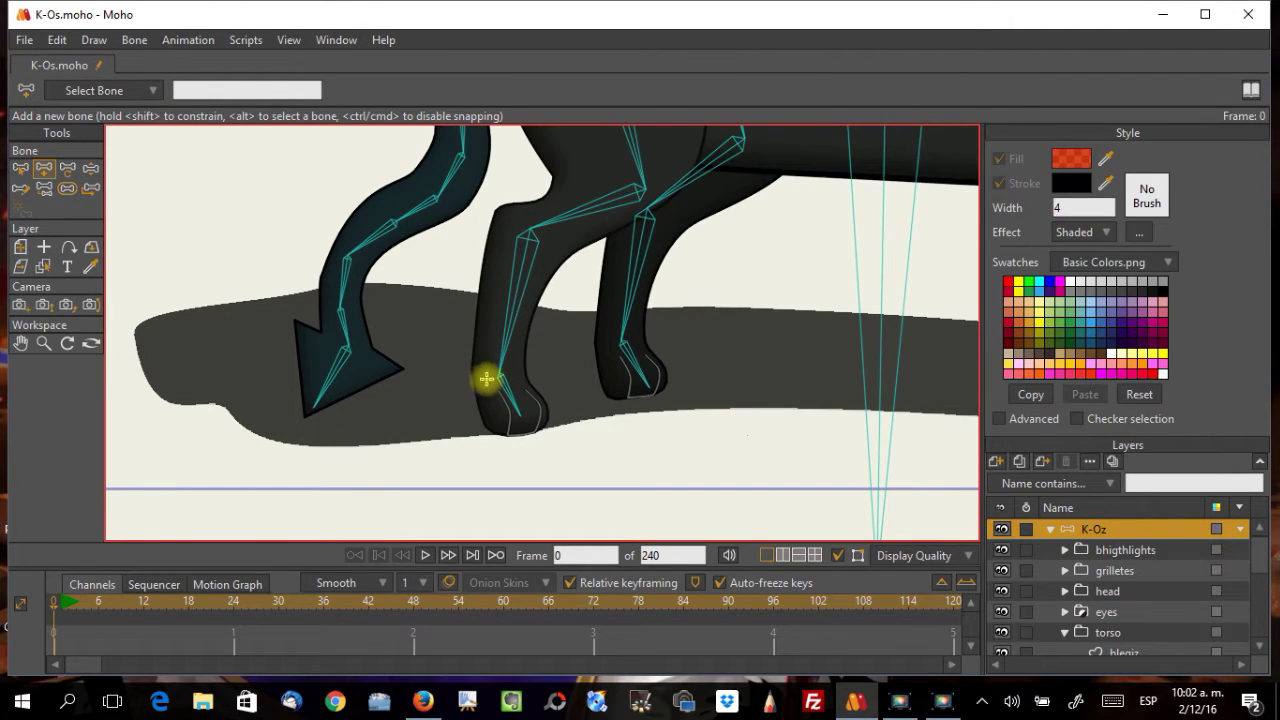
drag(492, 374, 443, 372)
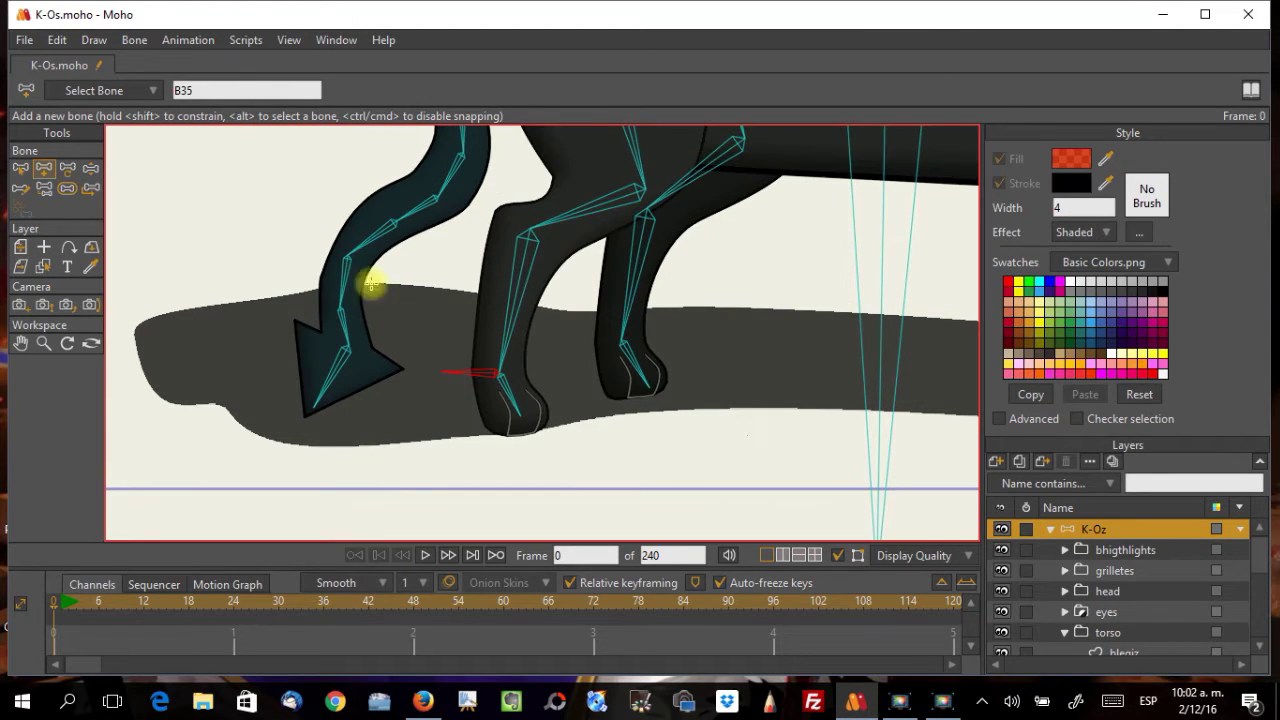
drag(201, 88, 170, 88)
text(t1)
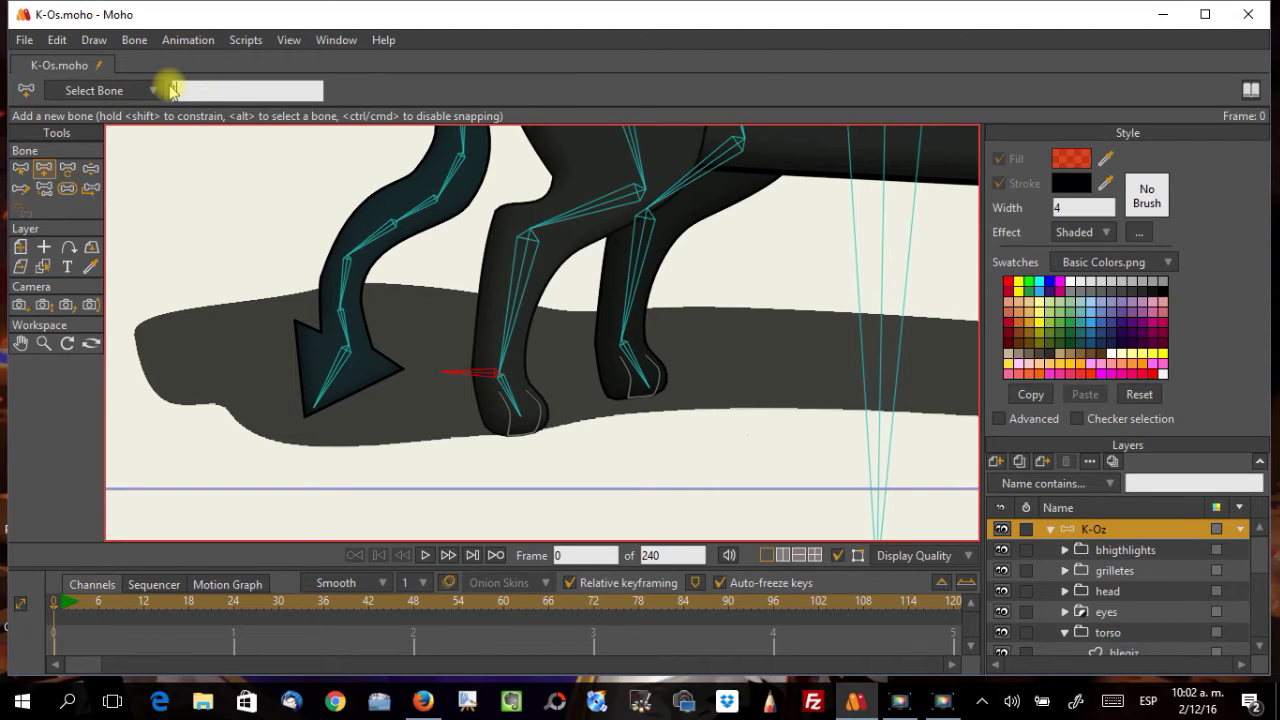
key(Return)
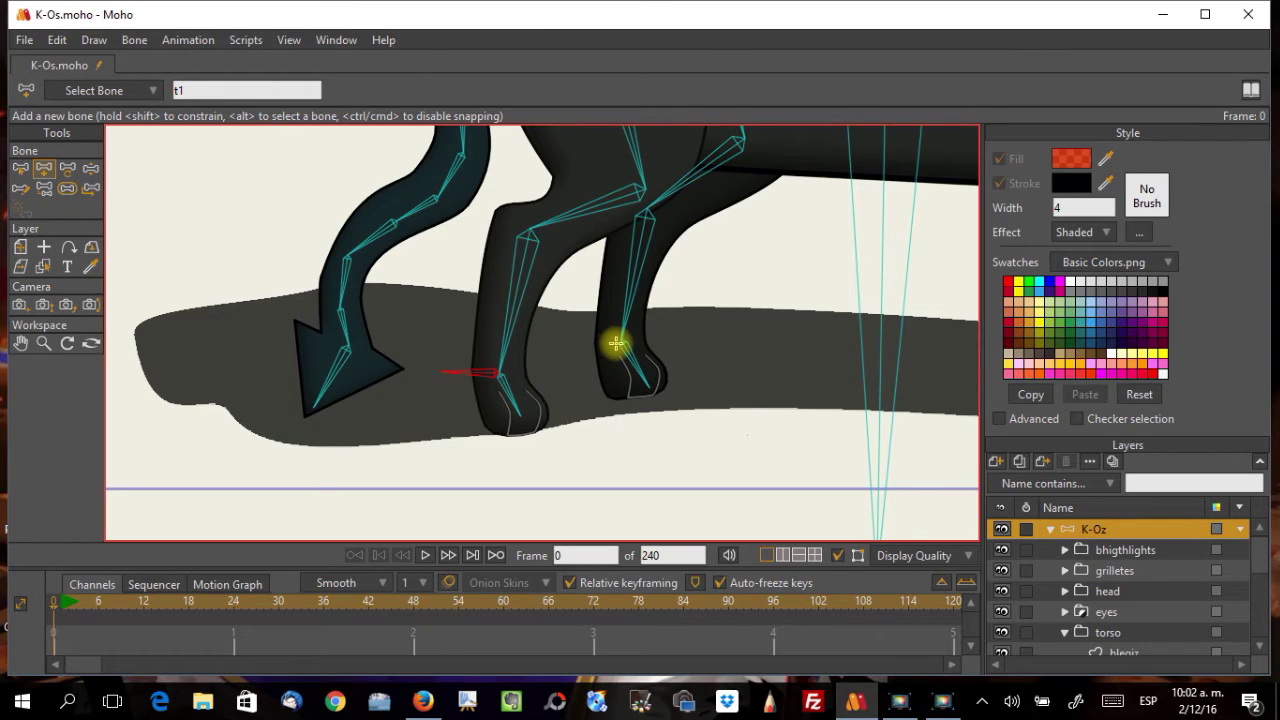
drag(616, 343, 577, 341)
drag(202, 90, 160, 86)
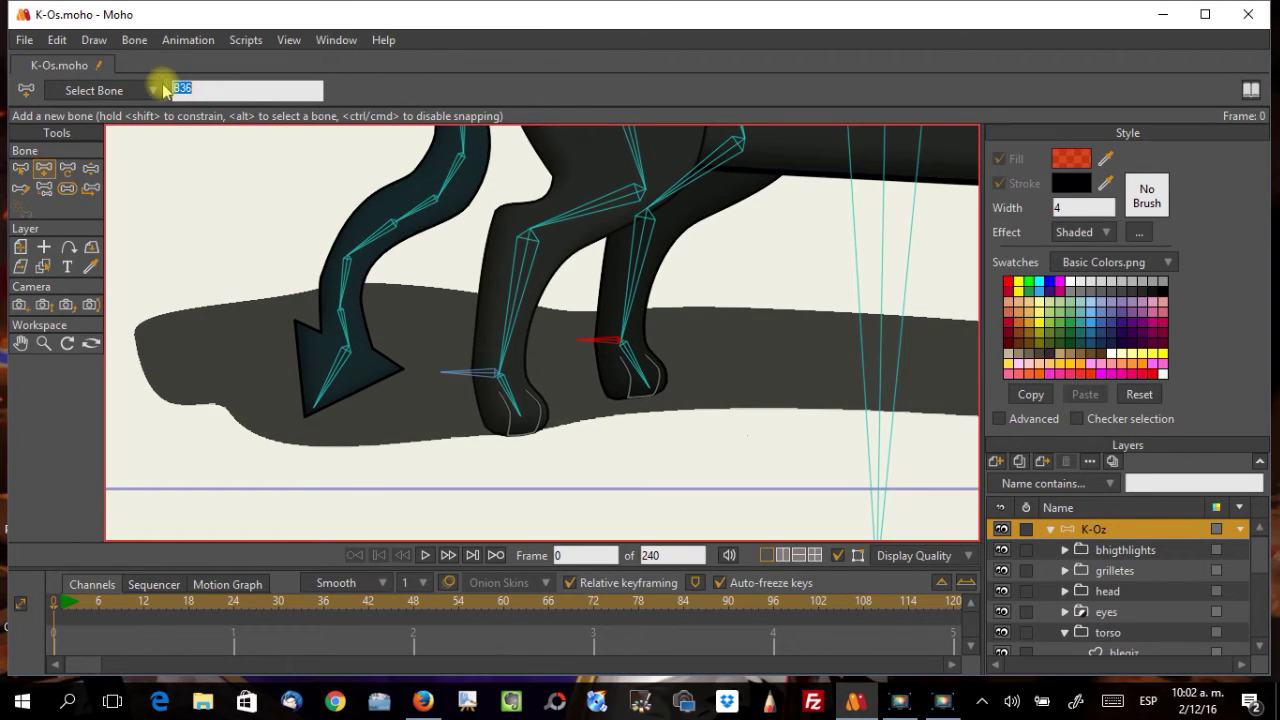
text(t2)
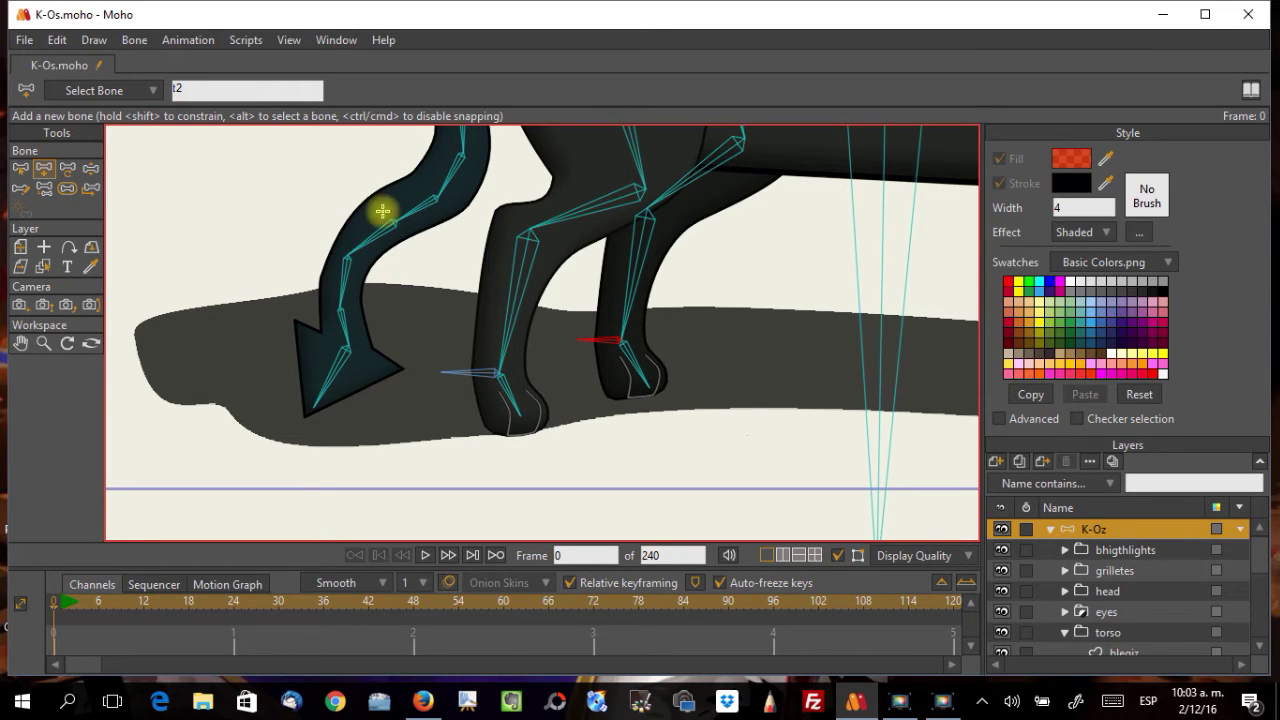
drag(691, 363, 294, 323)
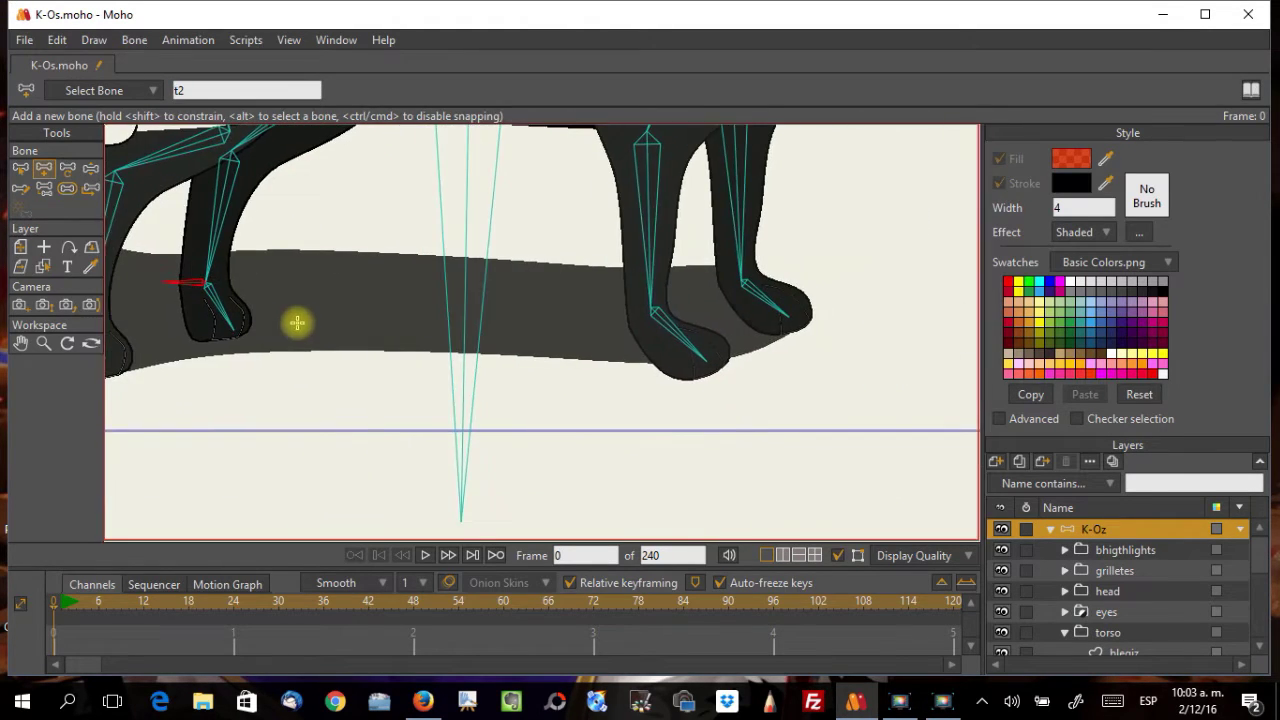
drag(388, 338, 611, 340)
key(ctrl+z)
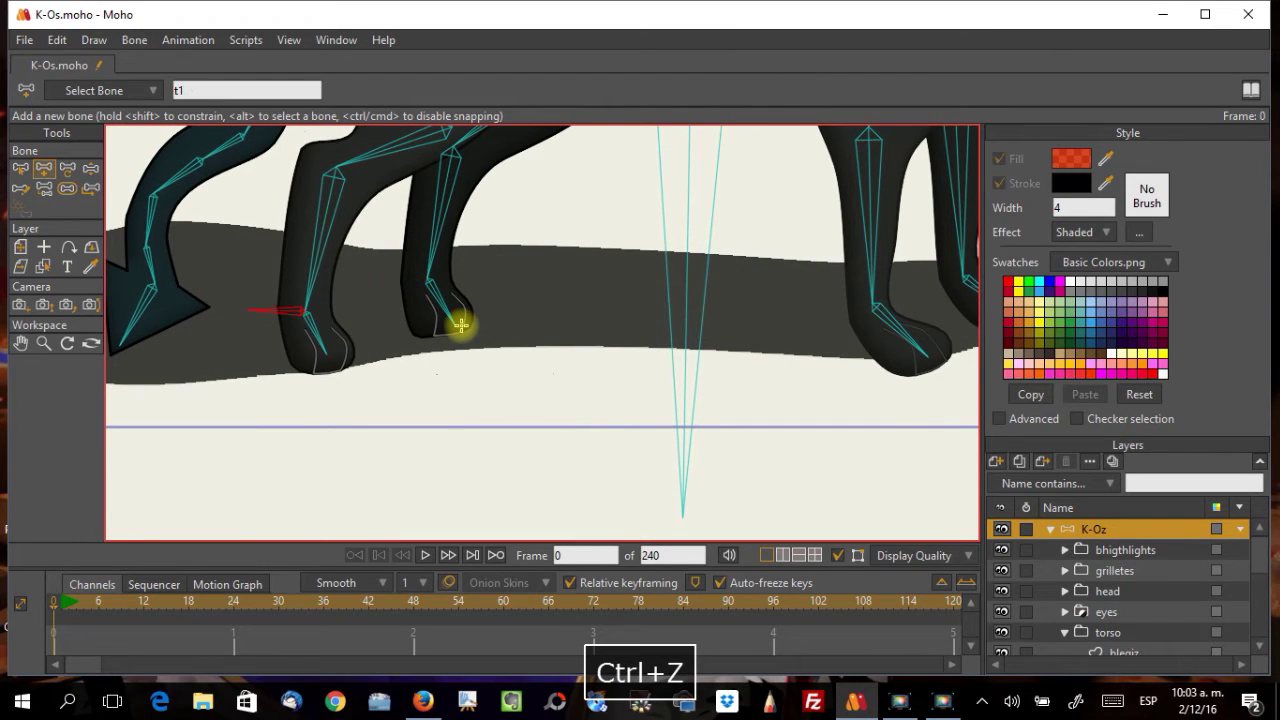
Step: With no bone selected, add a short backward-pointing bone at the far hind leg's ankle and name it t2
key(Escape)
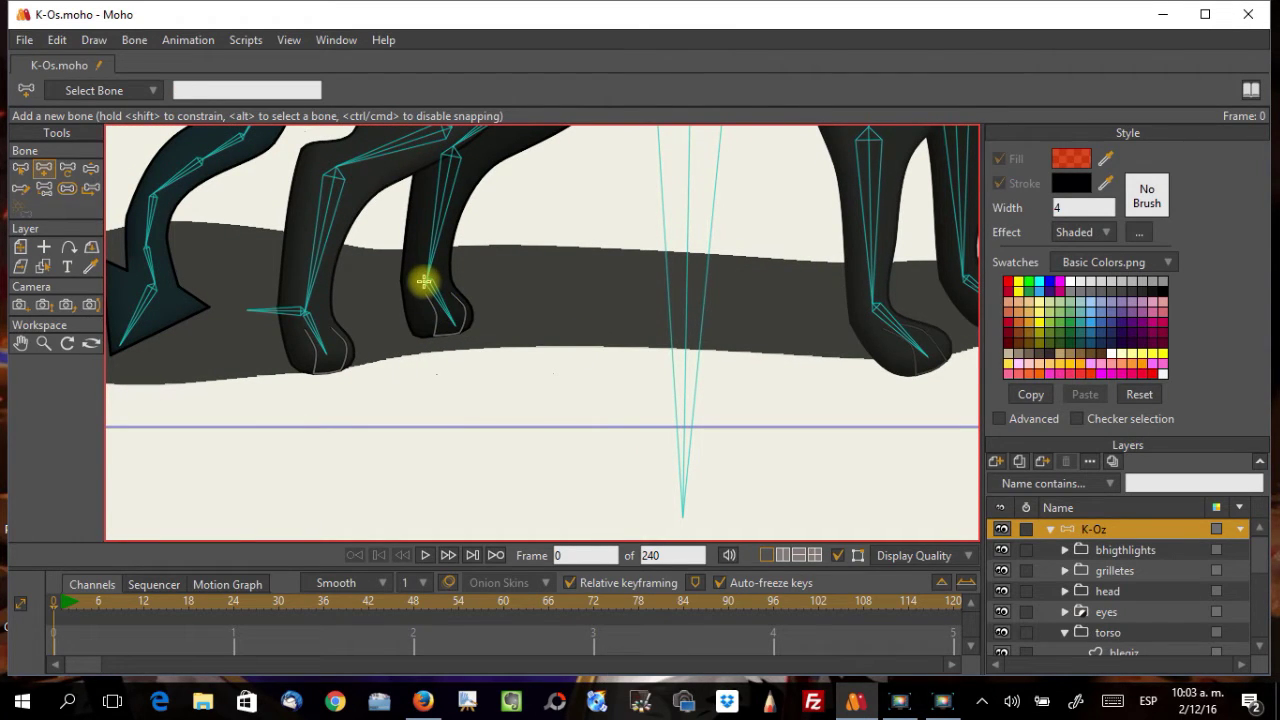
drag(422, 280, 390, 280)
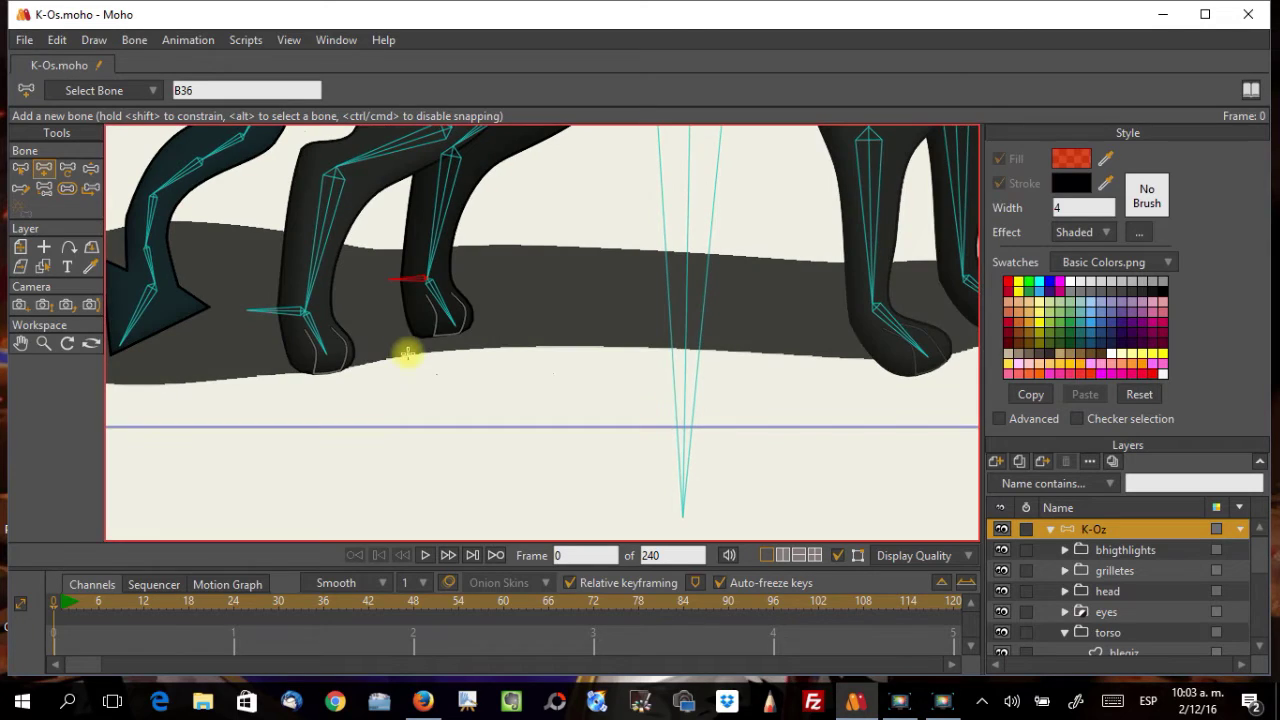
click(178, 88)
text(t2)
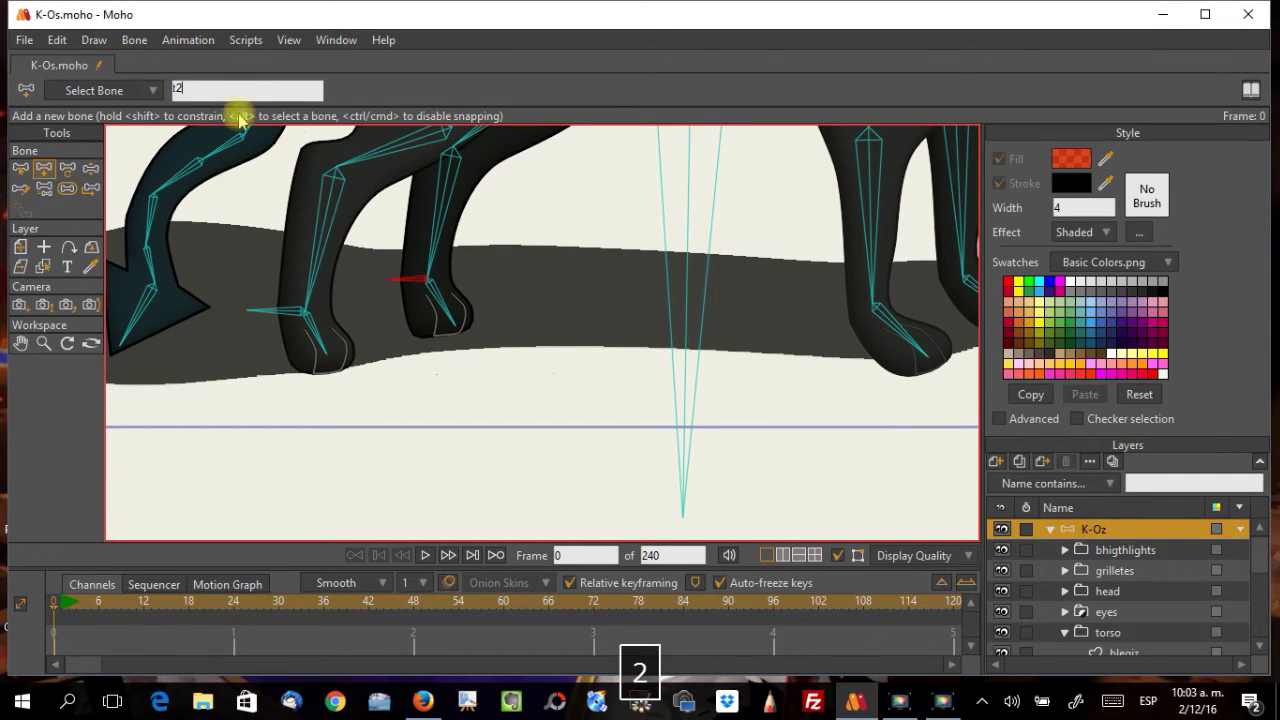
key(Return)
Step: Add a short parentless bone pointing backward from the near front leg's ankle and name it t3
key(Escape)
drag(654, 331, 570, 334)
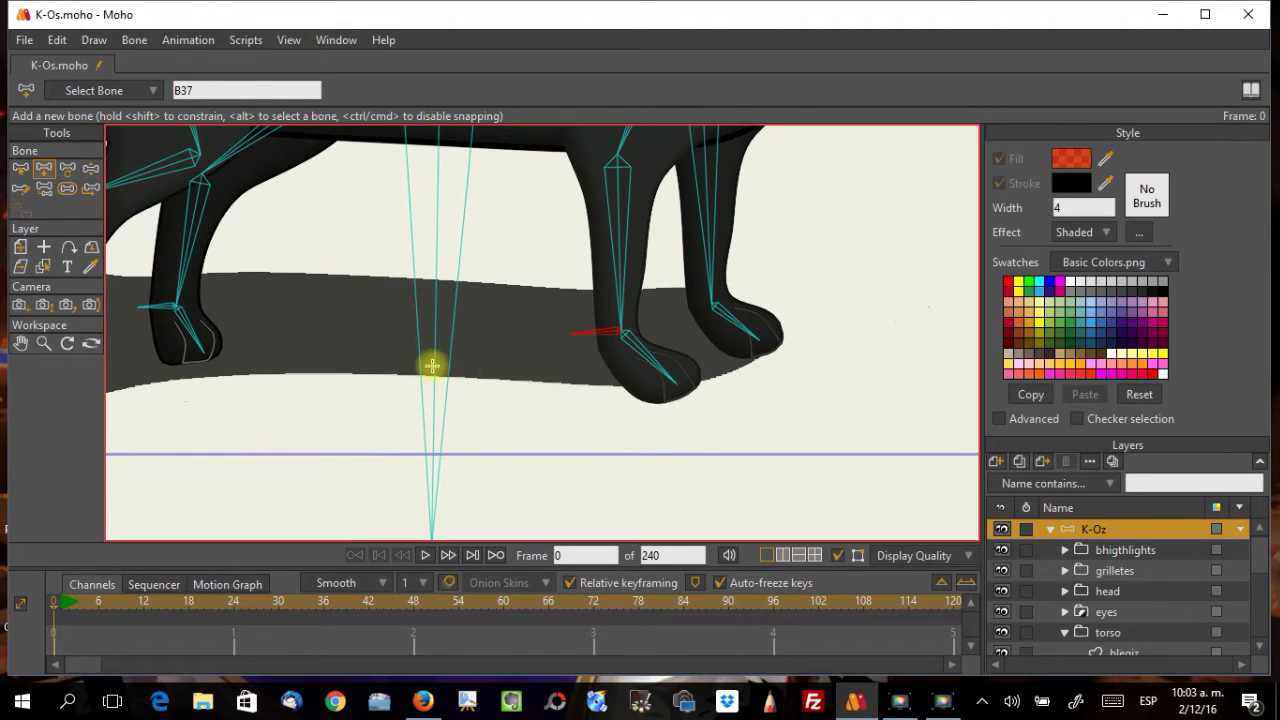
double_click(229, 89)
text(t3)
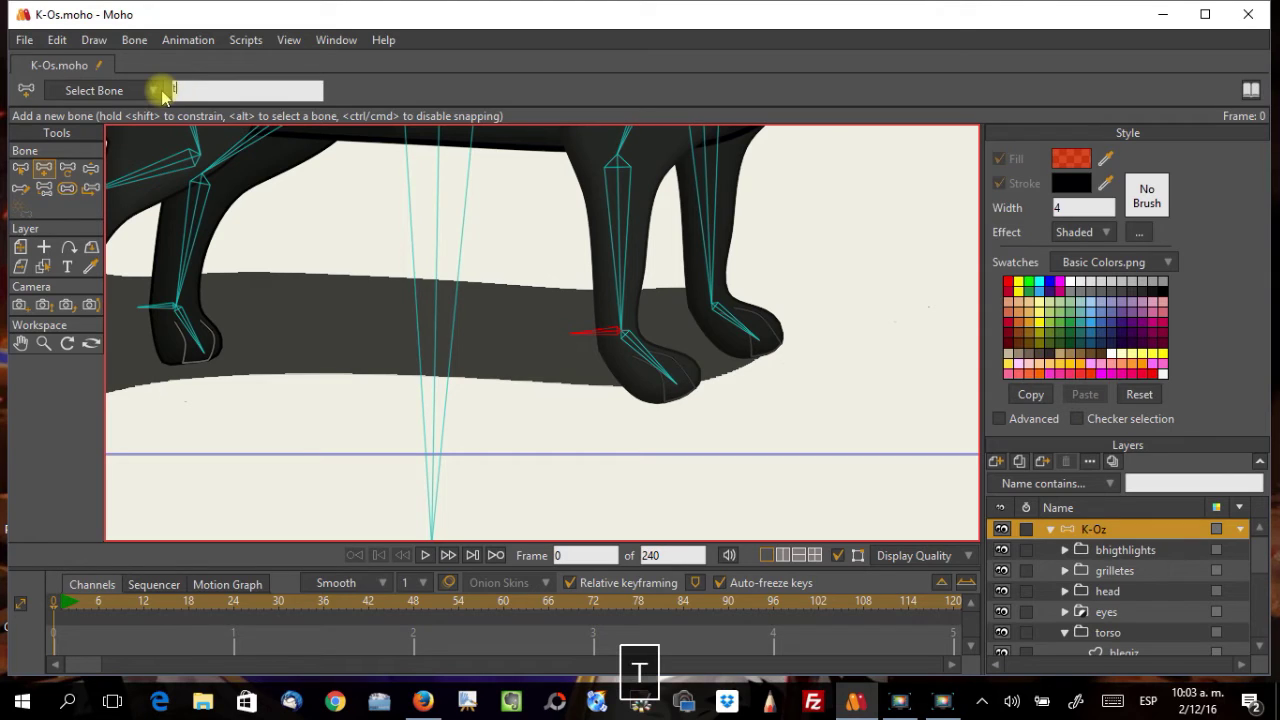
key(Return)
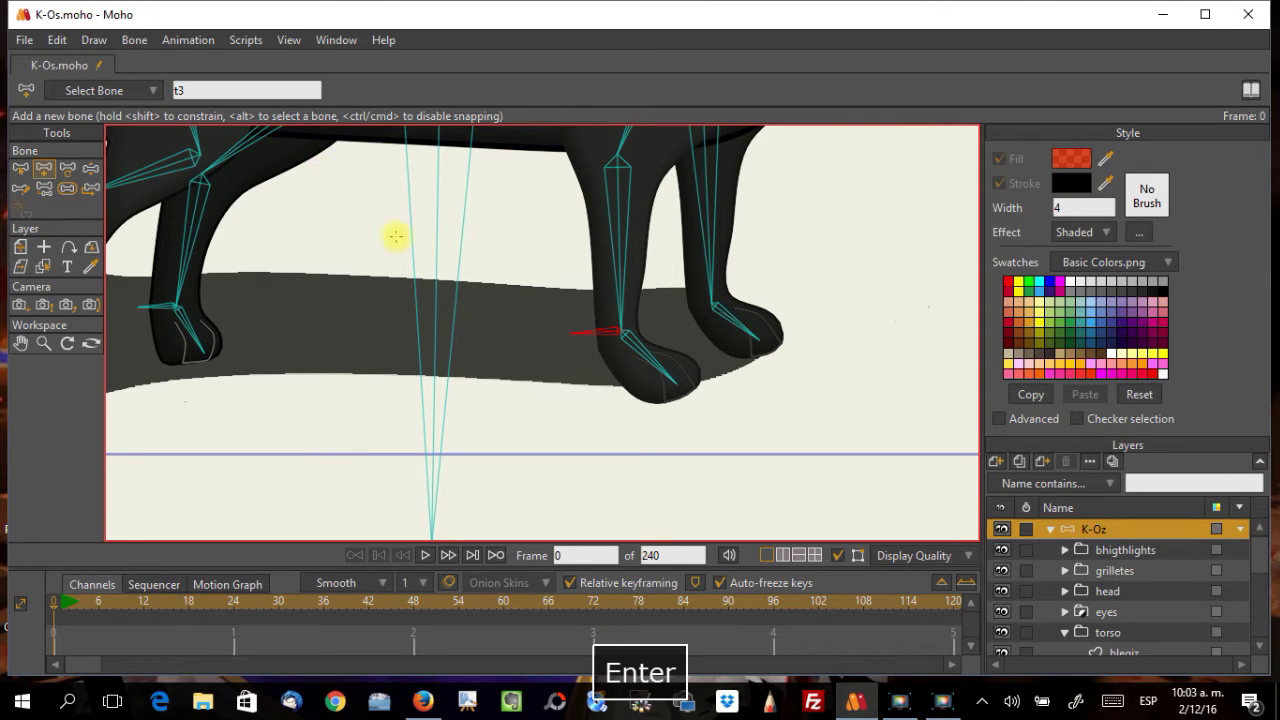
Step: Add a short parentless bone pointing backward from the far front leg's ankle and name it t4
key(Escape)
scroll(528, 261, right, 5)
scroll(528, 261, down, 1)
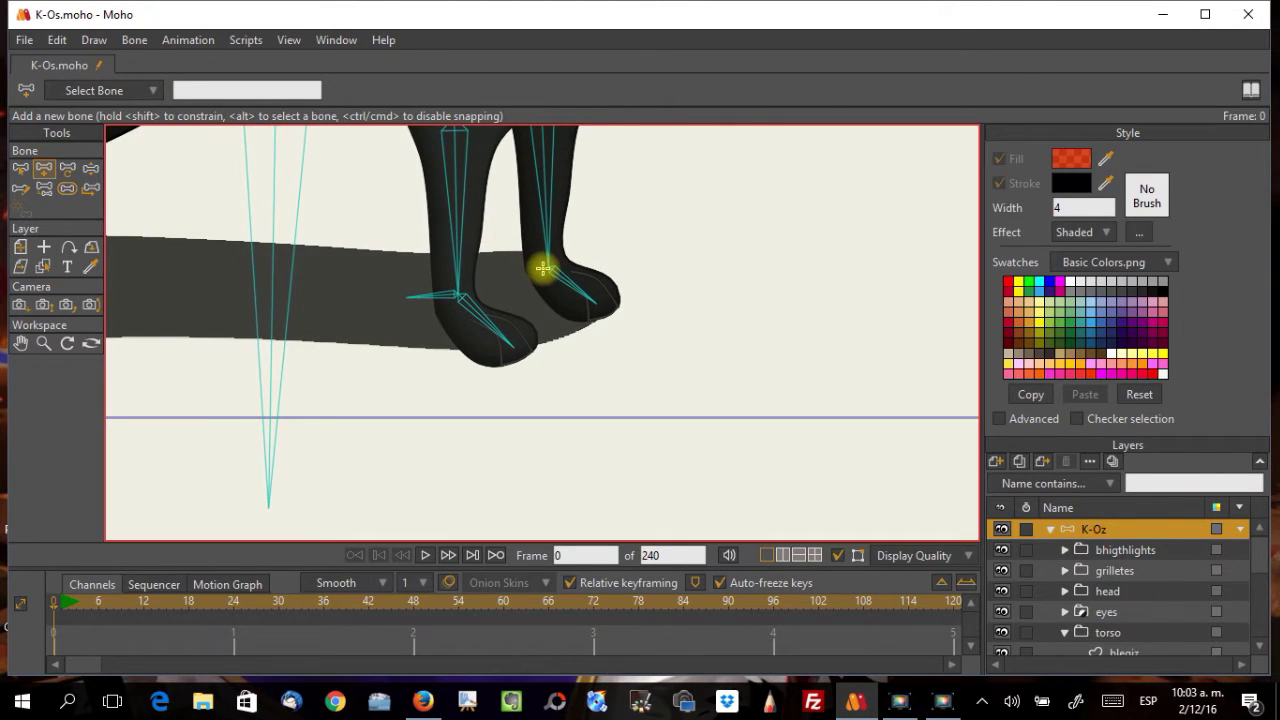
drag(545, 267, 500, 268)
double_click(230, 90)
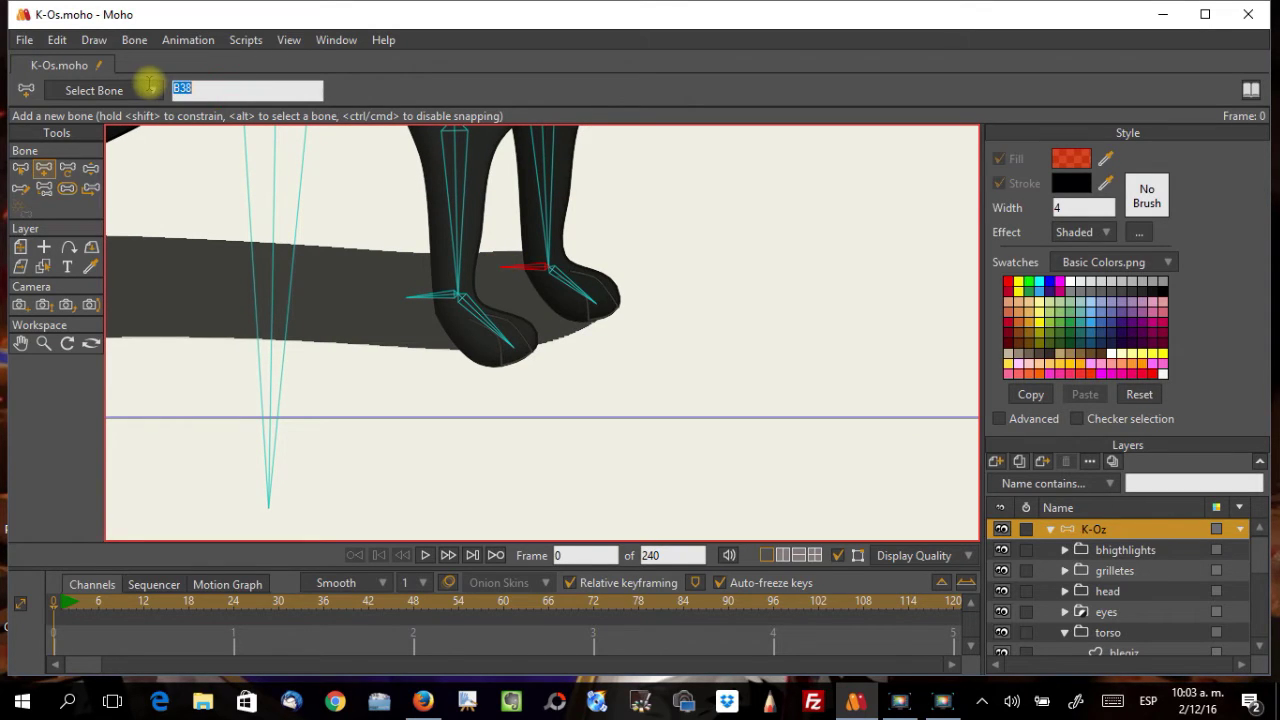
text(t4)
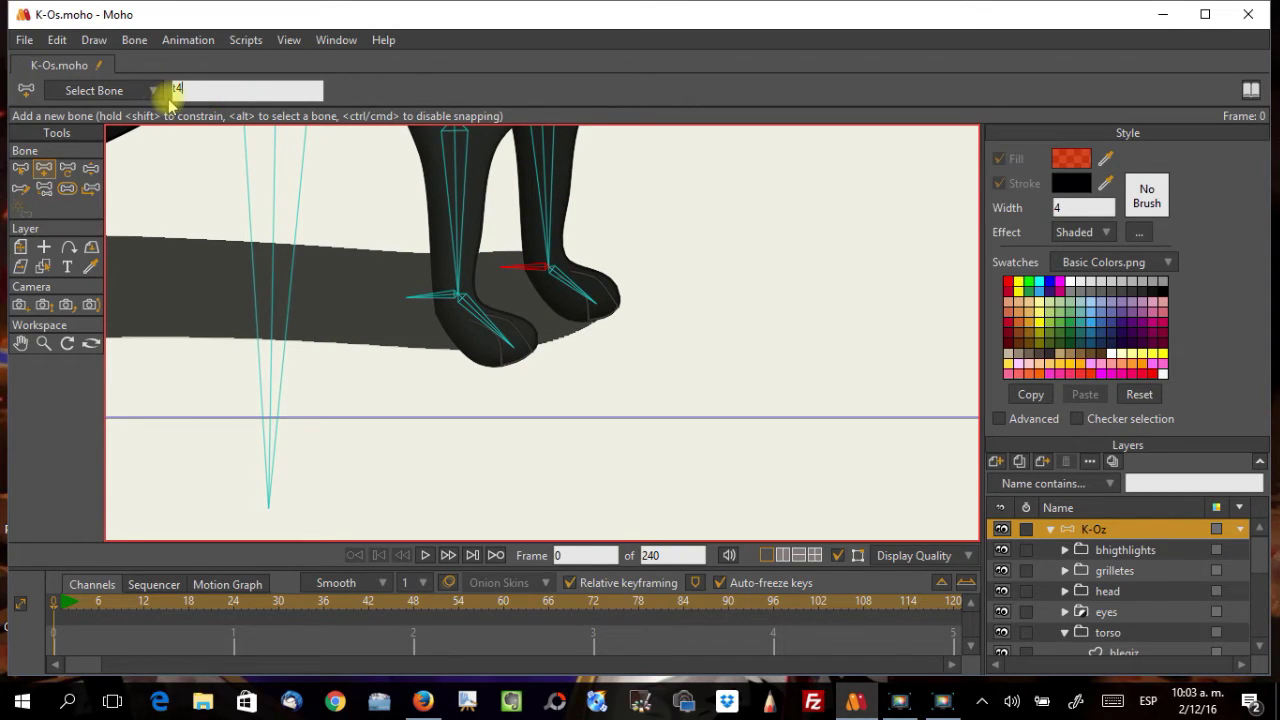
key(Return)
Step: Select the four ankle target bones t1, t2, t3 and t4 together and set their bone strength to 0
click(20, 168)
click(445, 298)
scroll(500, 343, down, 2)
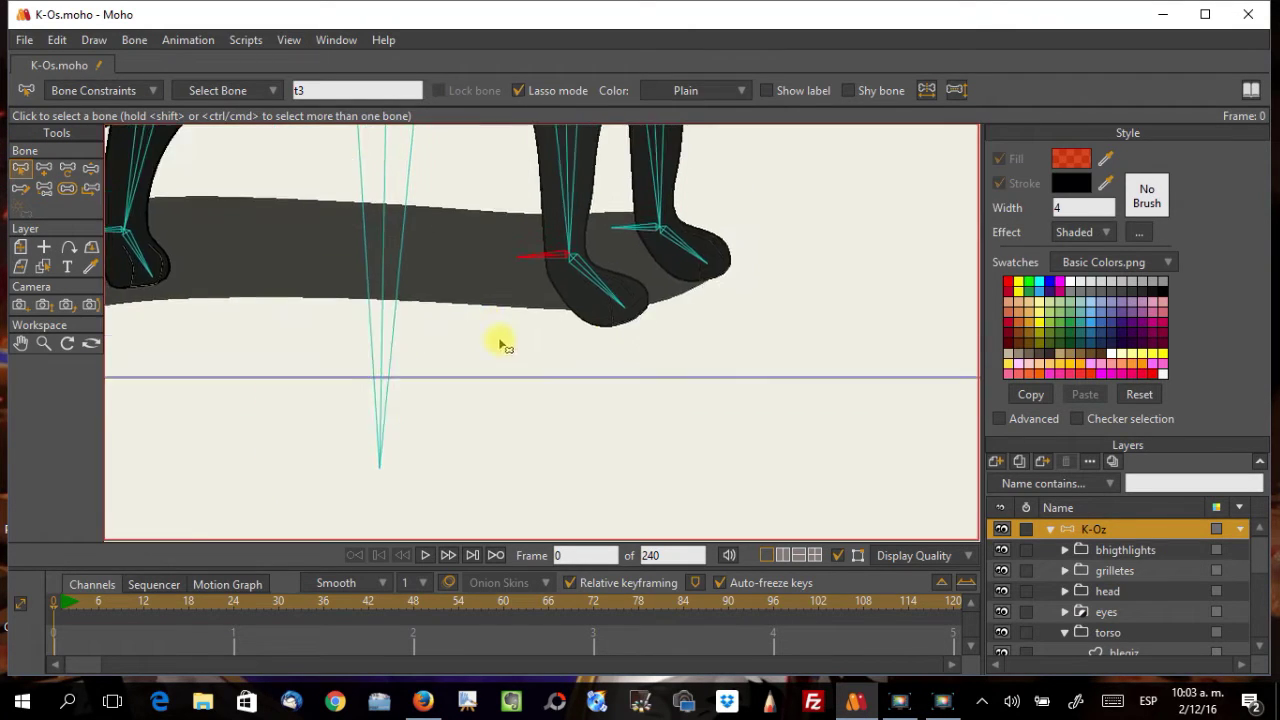
shift+click(618, 288)
shift+click(206, 291)
drag(215, 350, 414, 380)
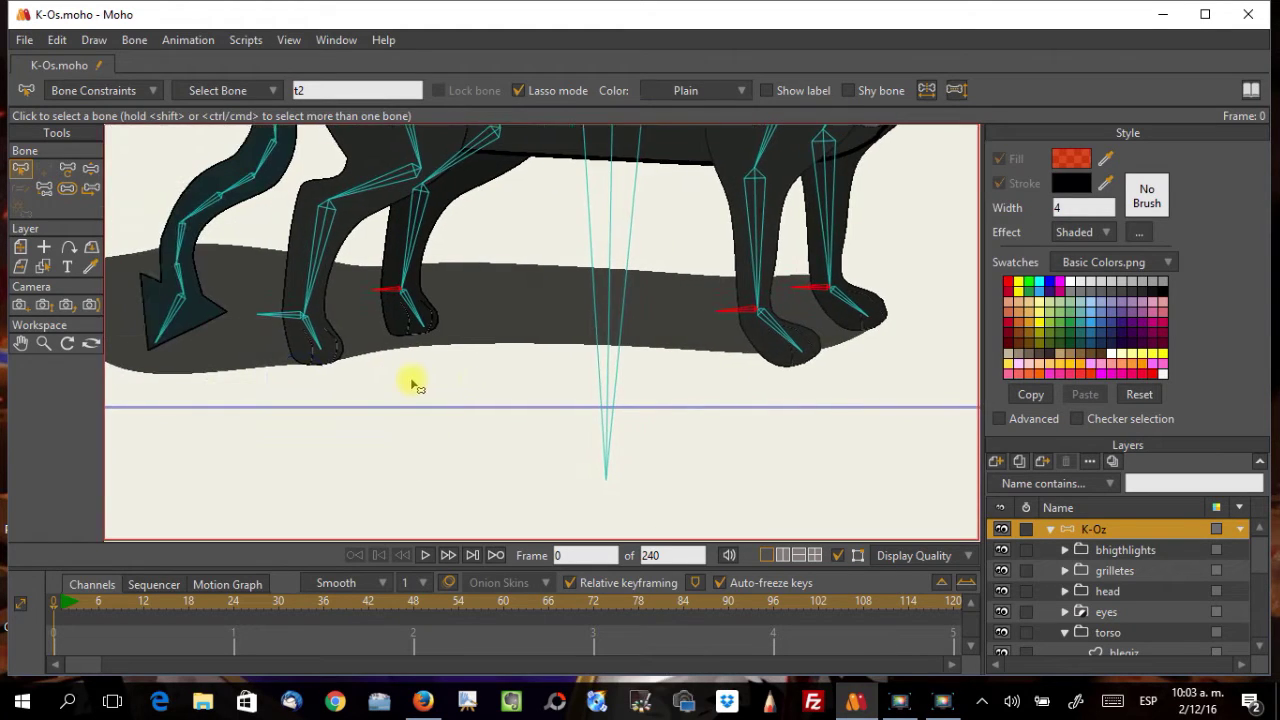
shift+click(278, 315)
click(67, 188)
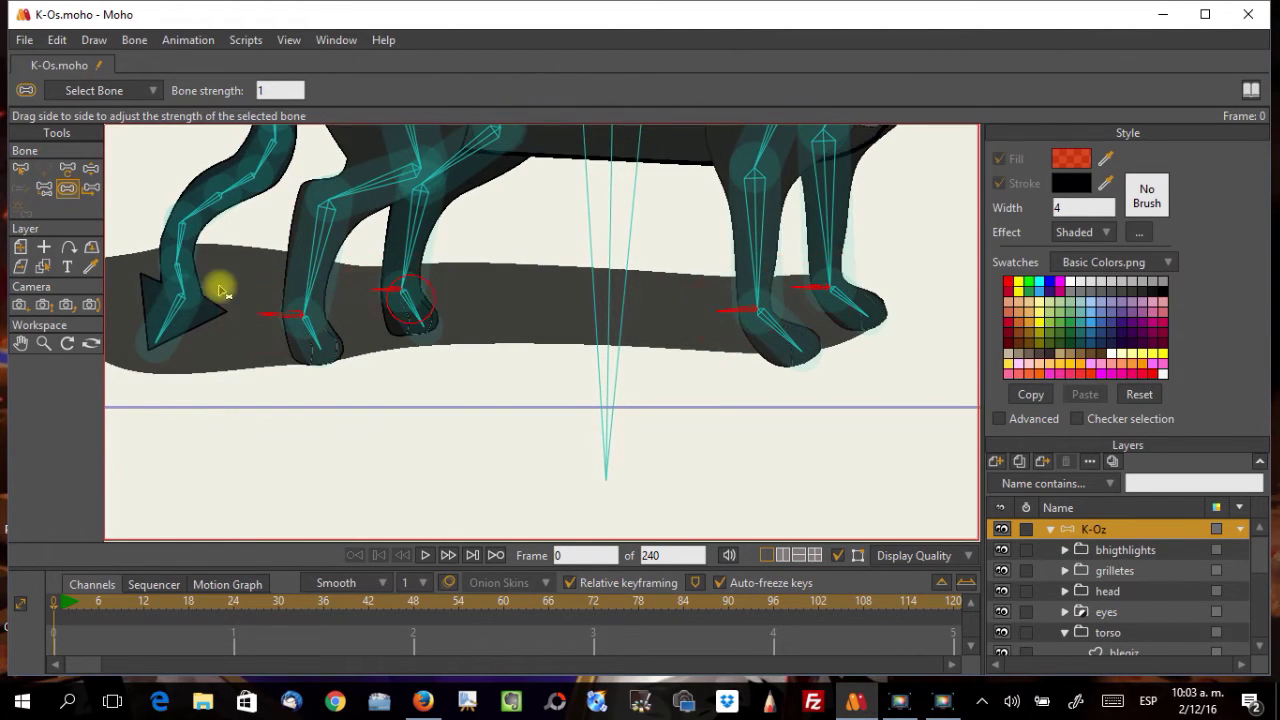
drag(157, 286, 603, 429)
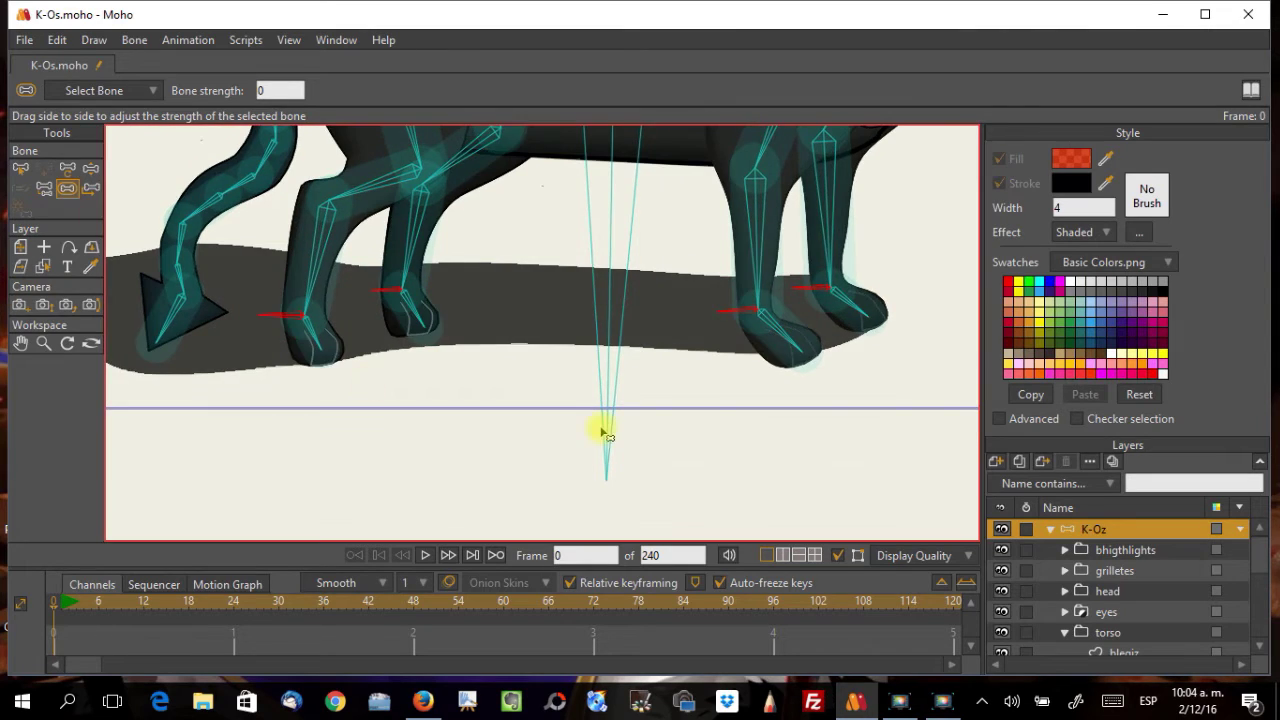
scroll(560, 360, up, 2)
scroll(515, 403, down, 5)
scroll(514, 363, up, 3)
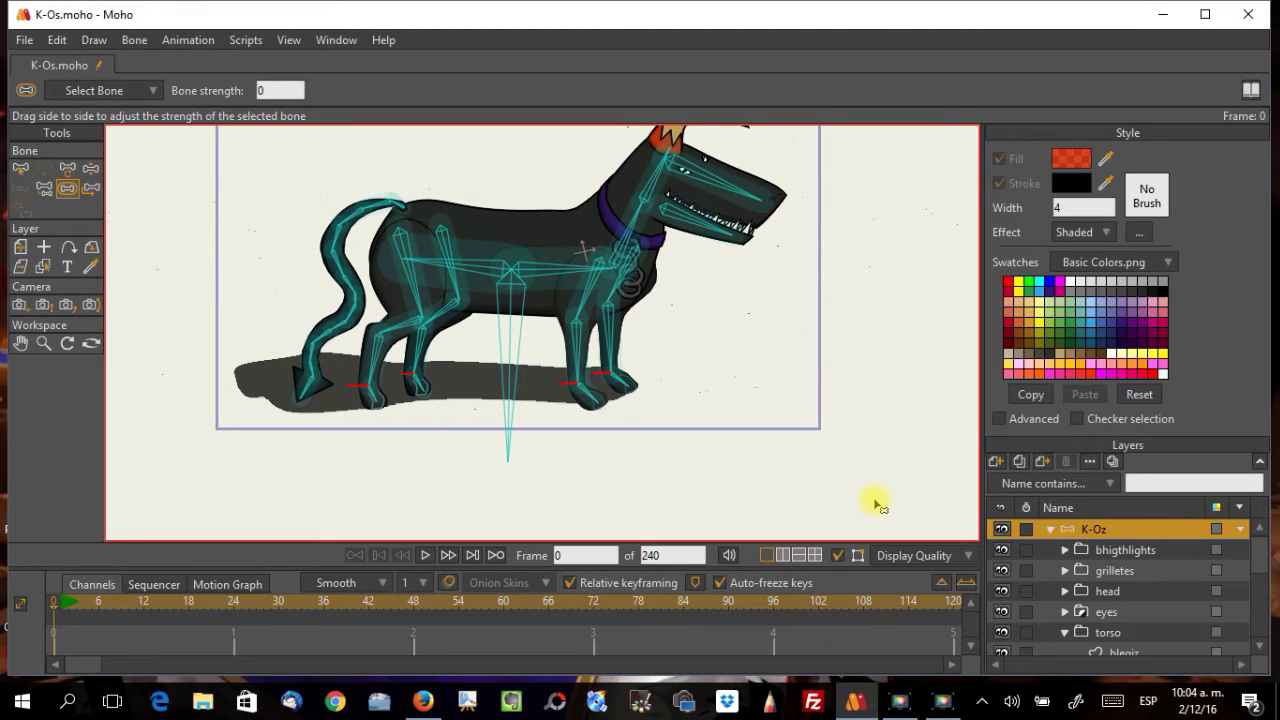
scroll(886, 234, down, 3)
scroll(820, 265, up, 2)
scroll(600, 380, down, 1)
scroll(591, 397, down, 1)
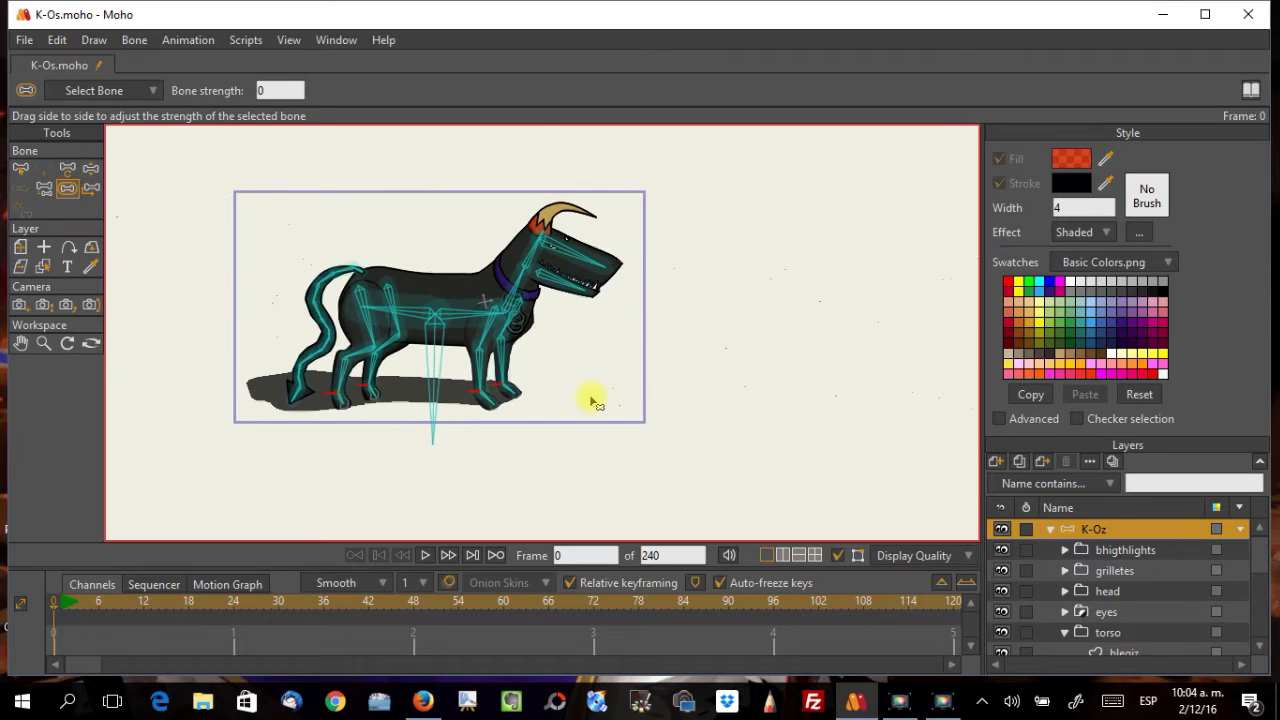
Step: Select the front and rear torso bones, plus the torso group's body layer with all its points
click(20, 168)
scroll(509, 414, up, 3)
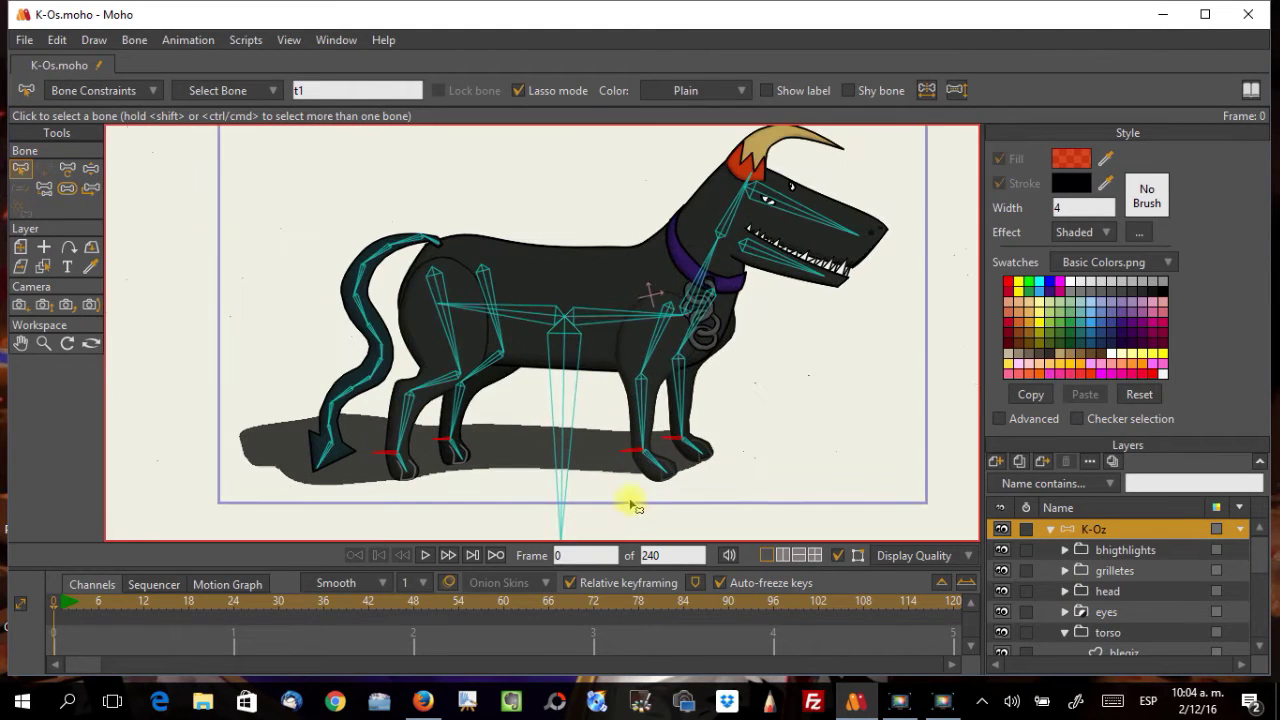
click(627, 288)
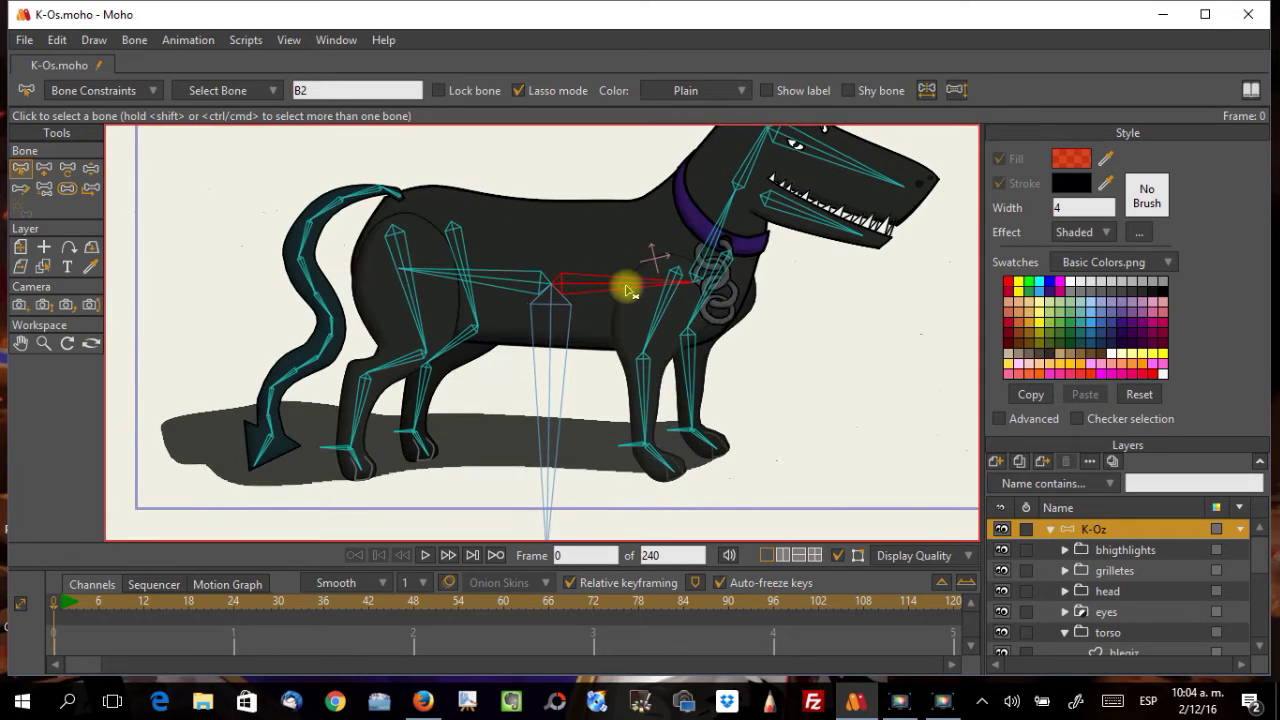
shift+click(502, 283)
drag(512, 407, 486, 366)
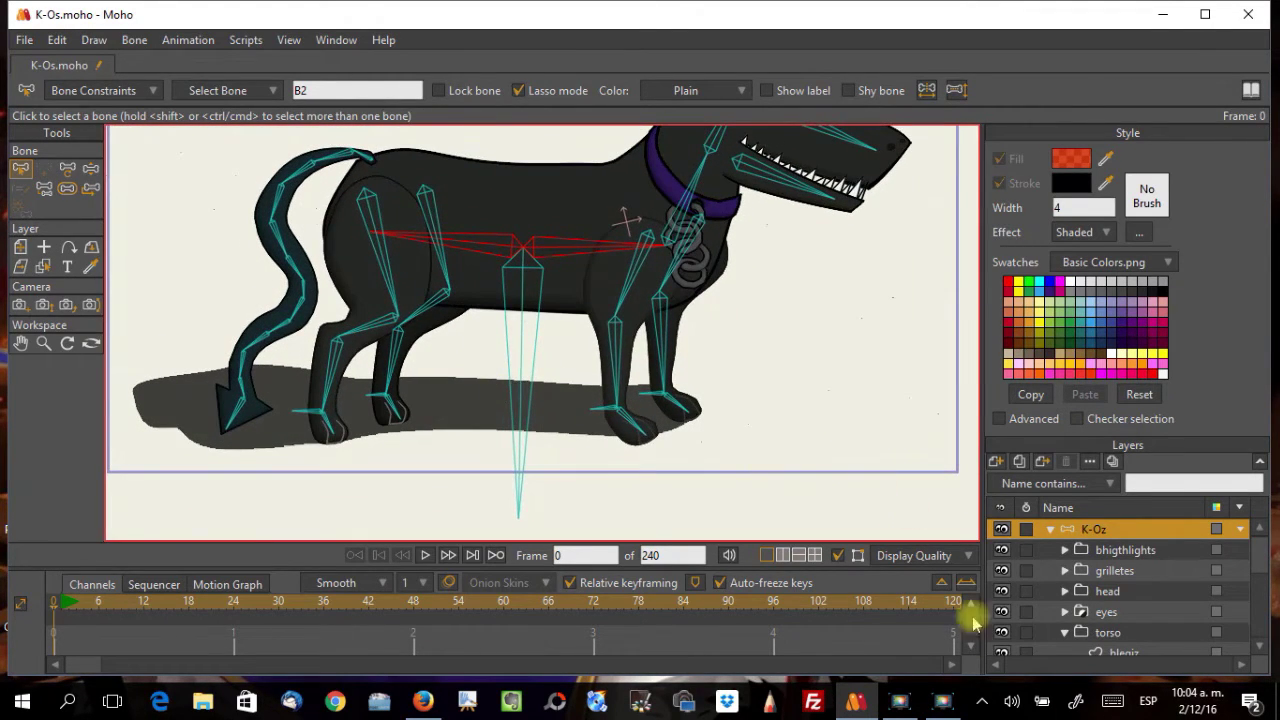
scroll(1085, 616, down, 5)
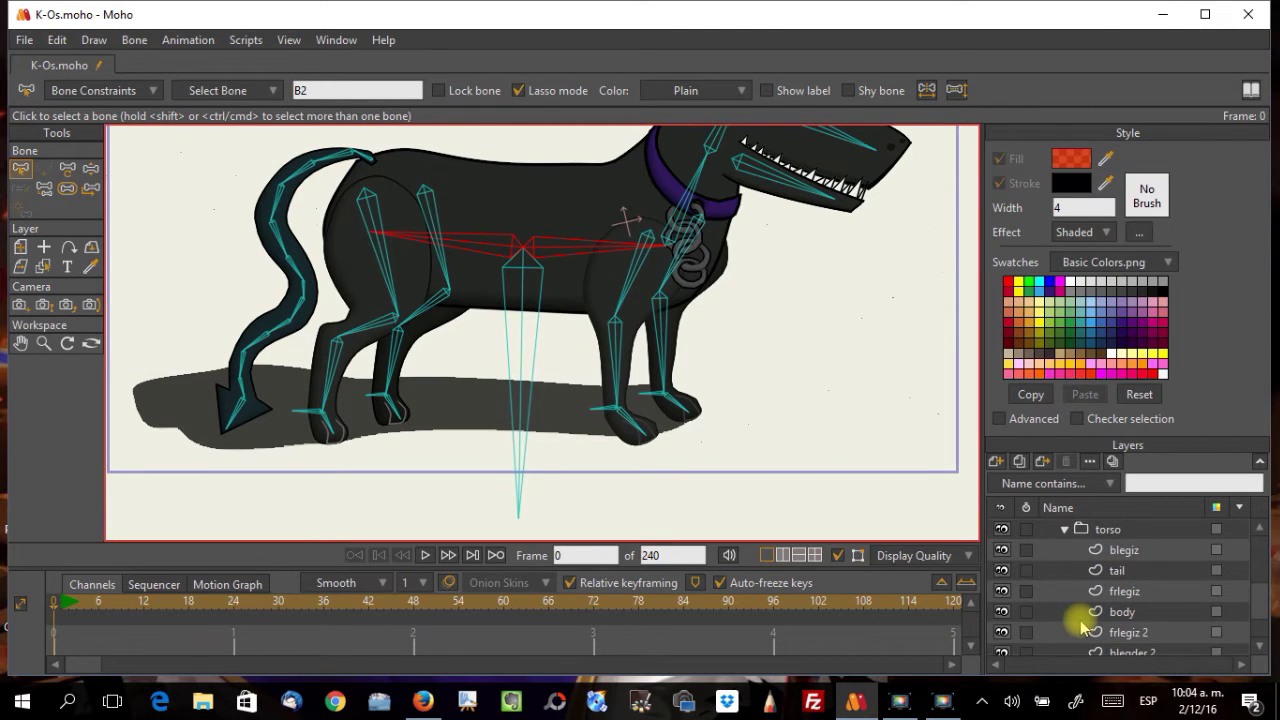
scroll(1085, 620, down, 1)
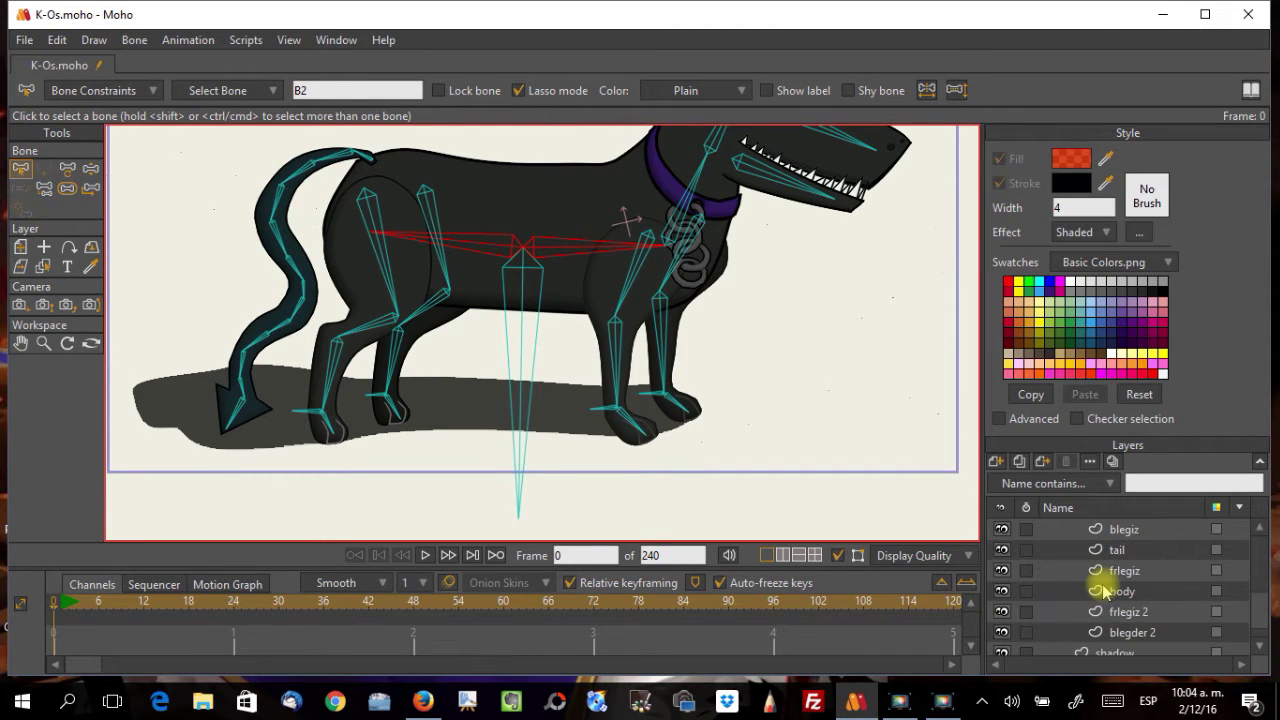
click(1105, 592)
drag(807, 404, 800, 494)
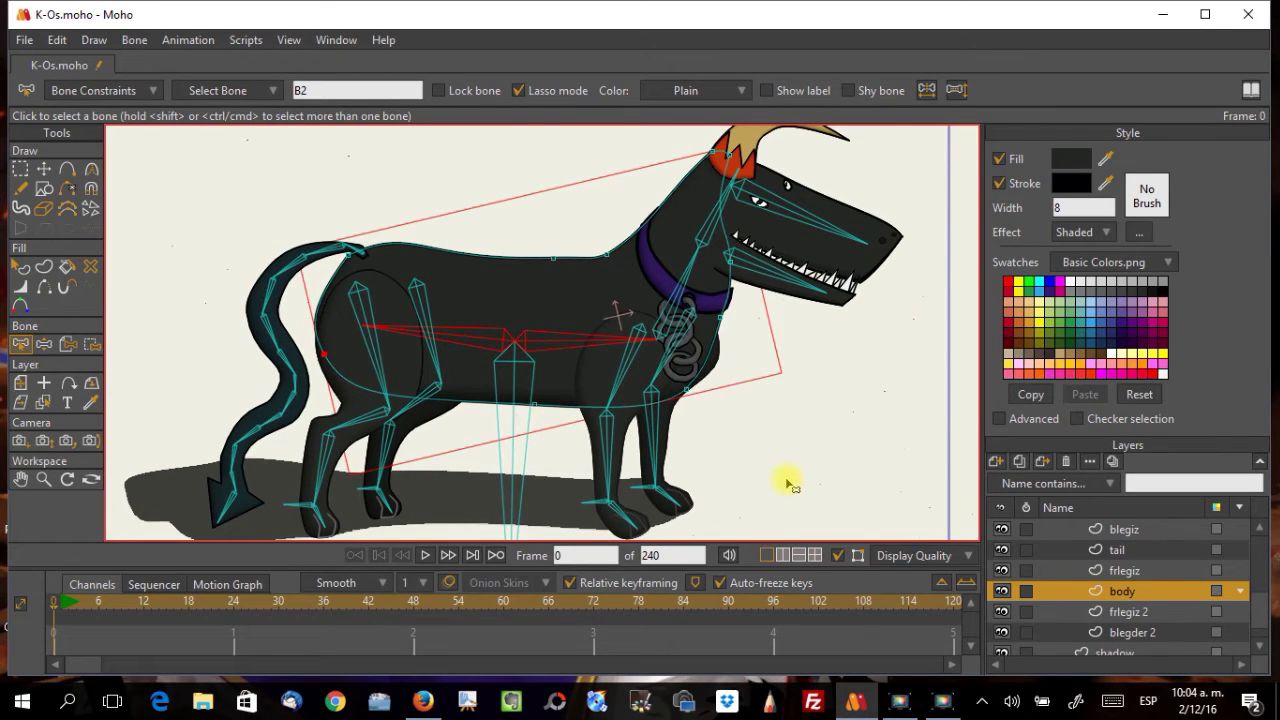
key(ctrl+a)
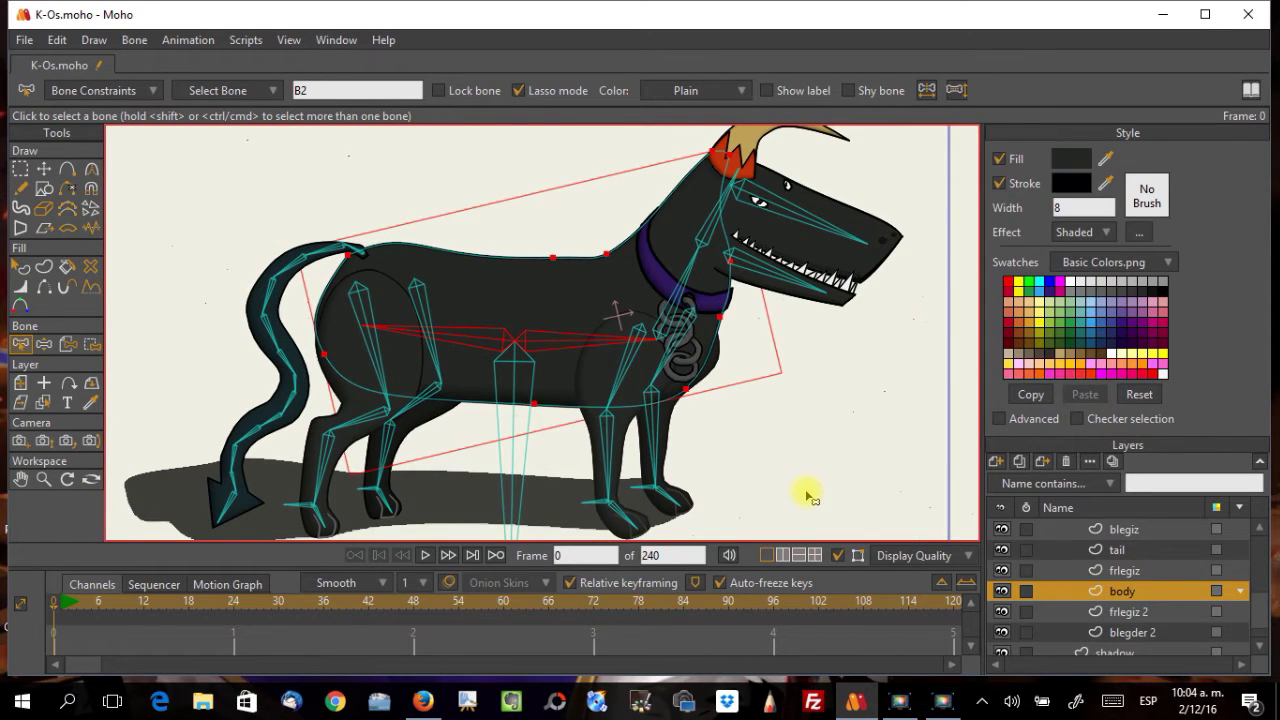
Step: Try extending the torso bone selection with the two neck bones
scroll(806, 494, down, 1)
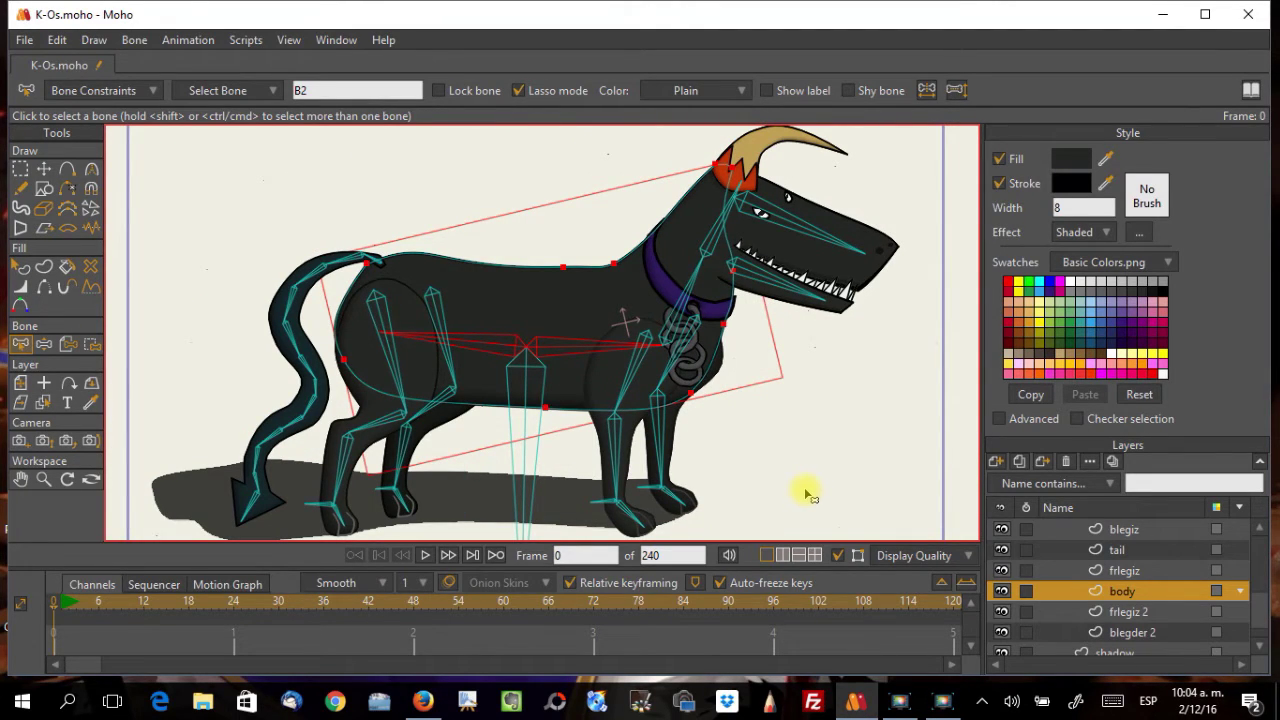
click(22, 345)
shift+click(713, 262)
shift+click(716, 236)
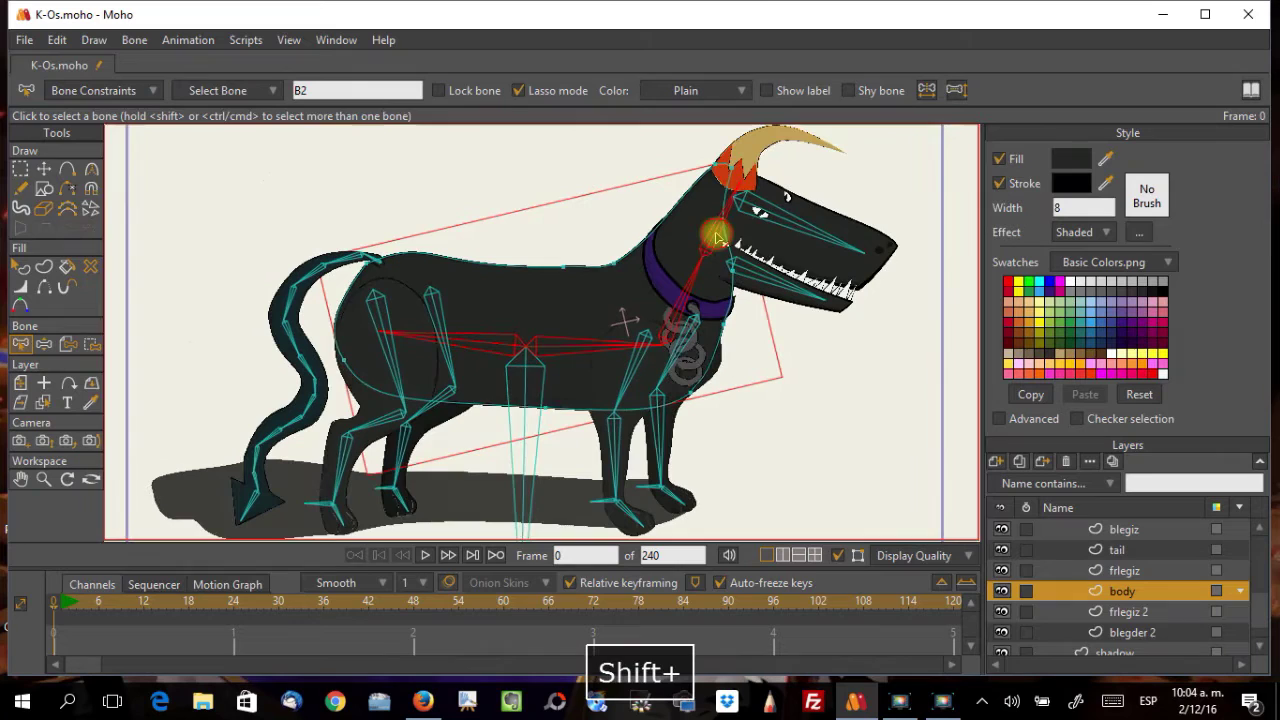
shift+click(716, 230)
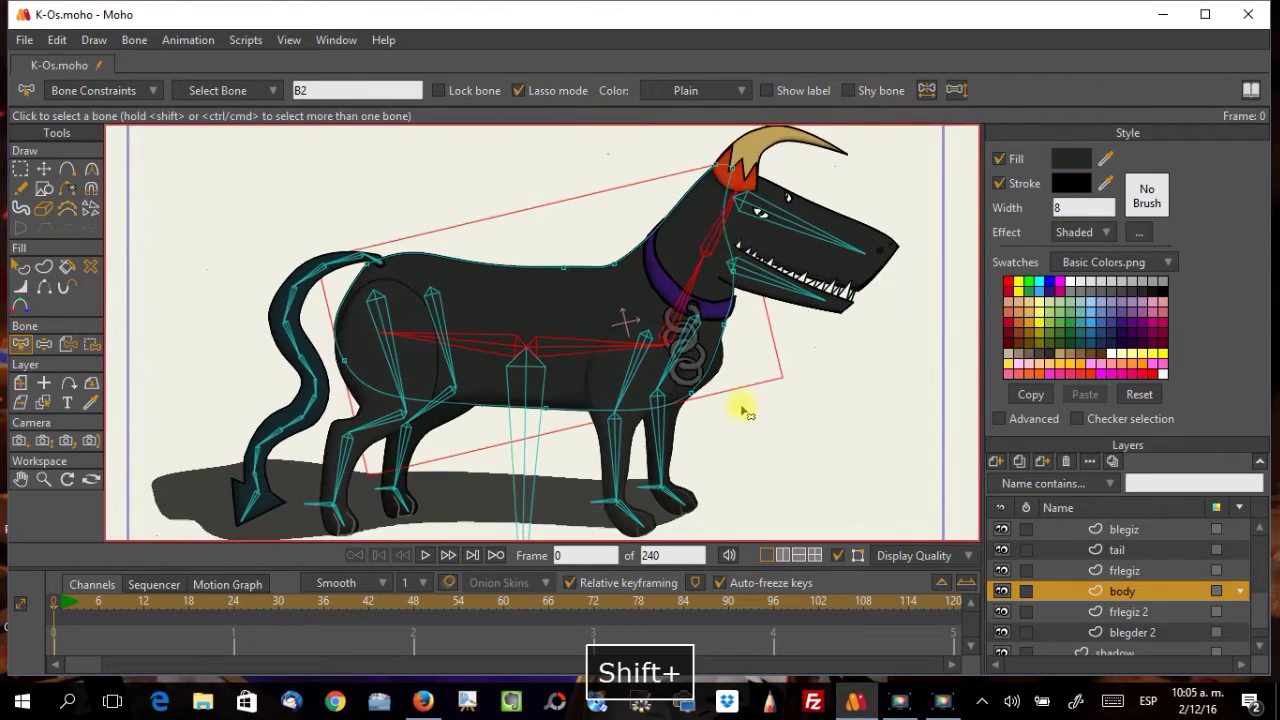
shift+click(708, 247)
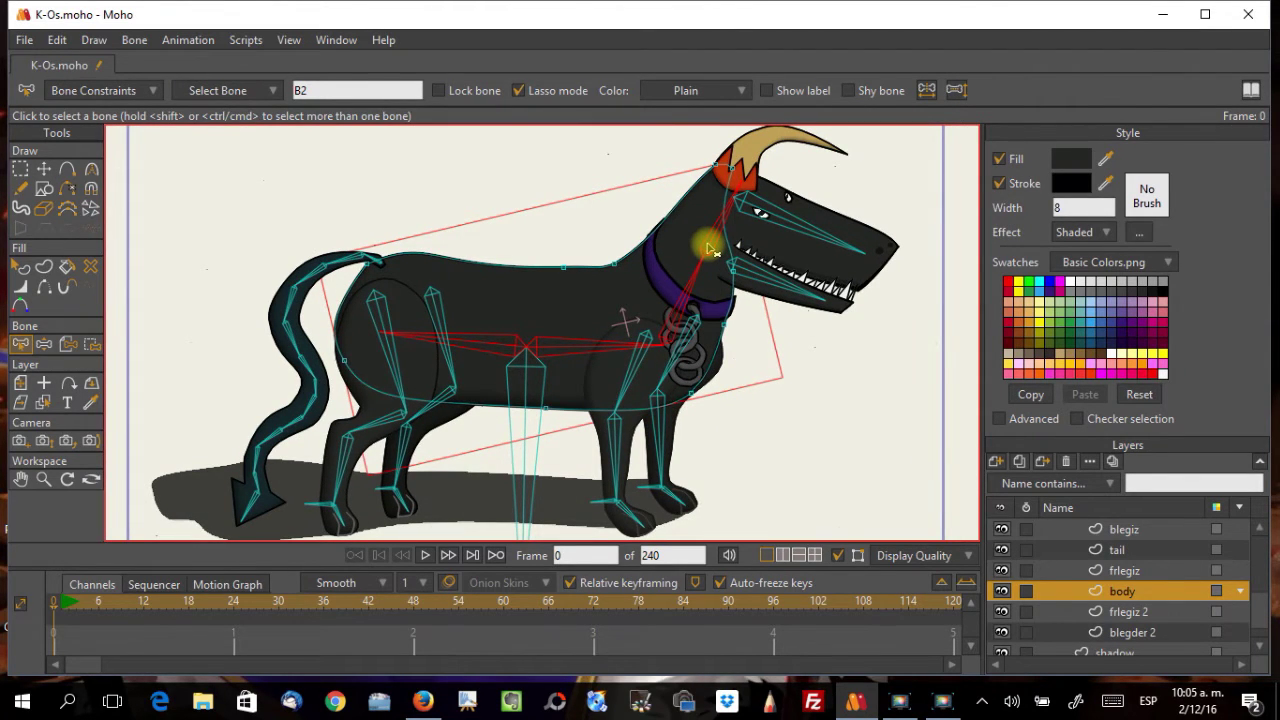
alt+click(708, 247)
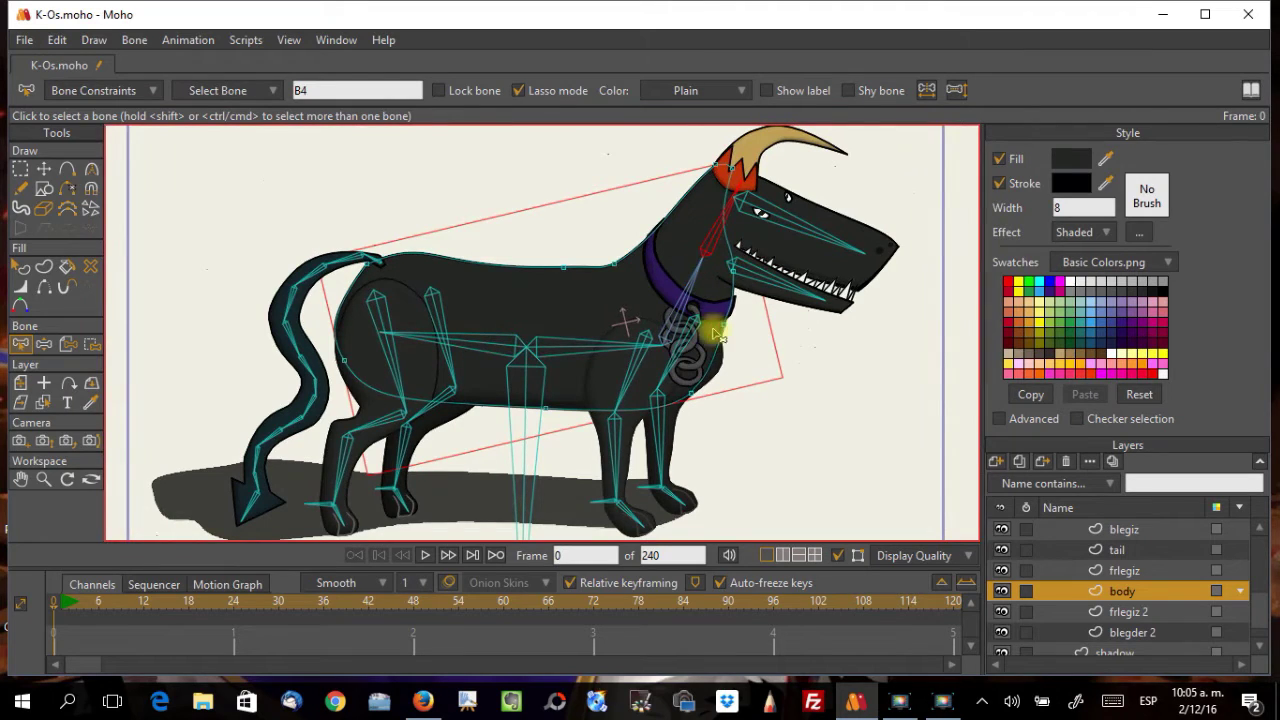
Step: Flexi-bind the body layer, with all its points selected, to only the two torso bones and two neck bones
click(490, 352)
shift+click(571, 348)
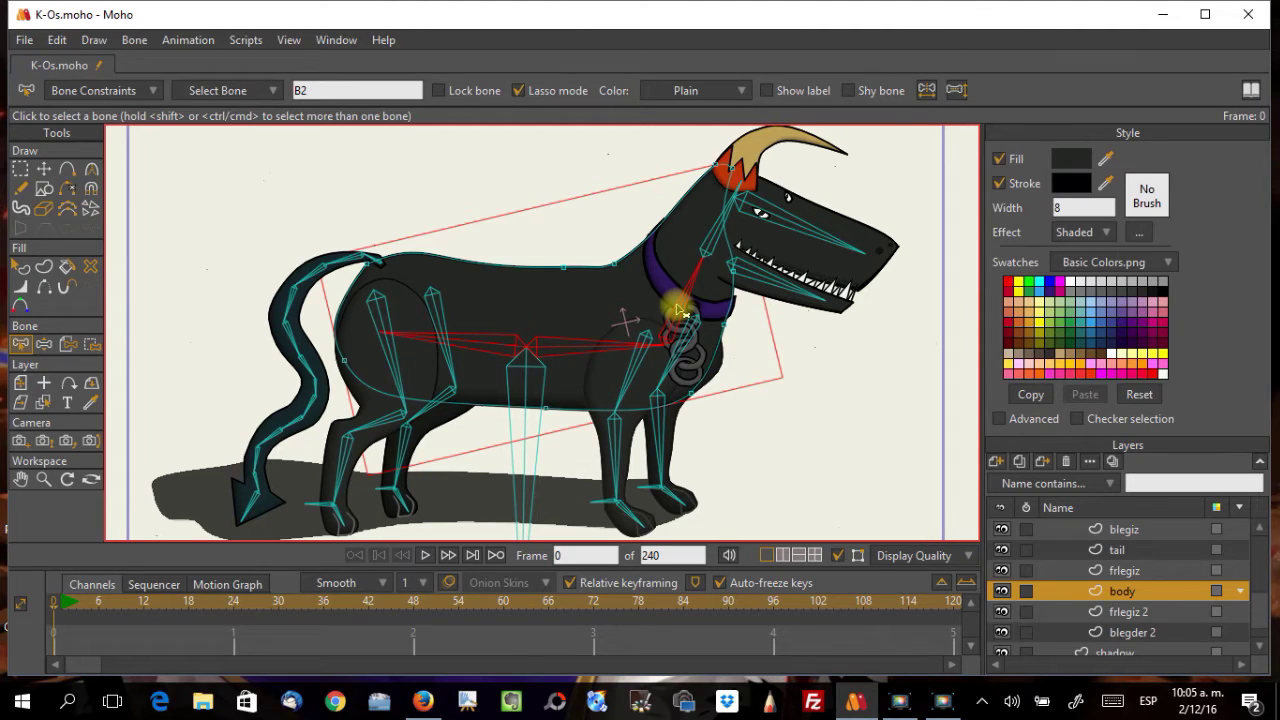
shift+click(710, 230)
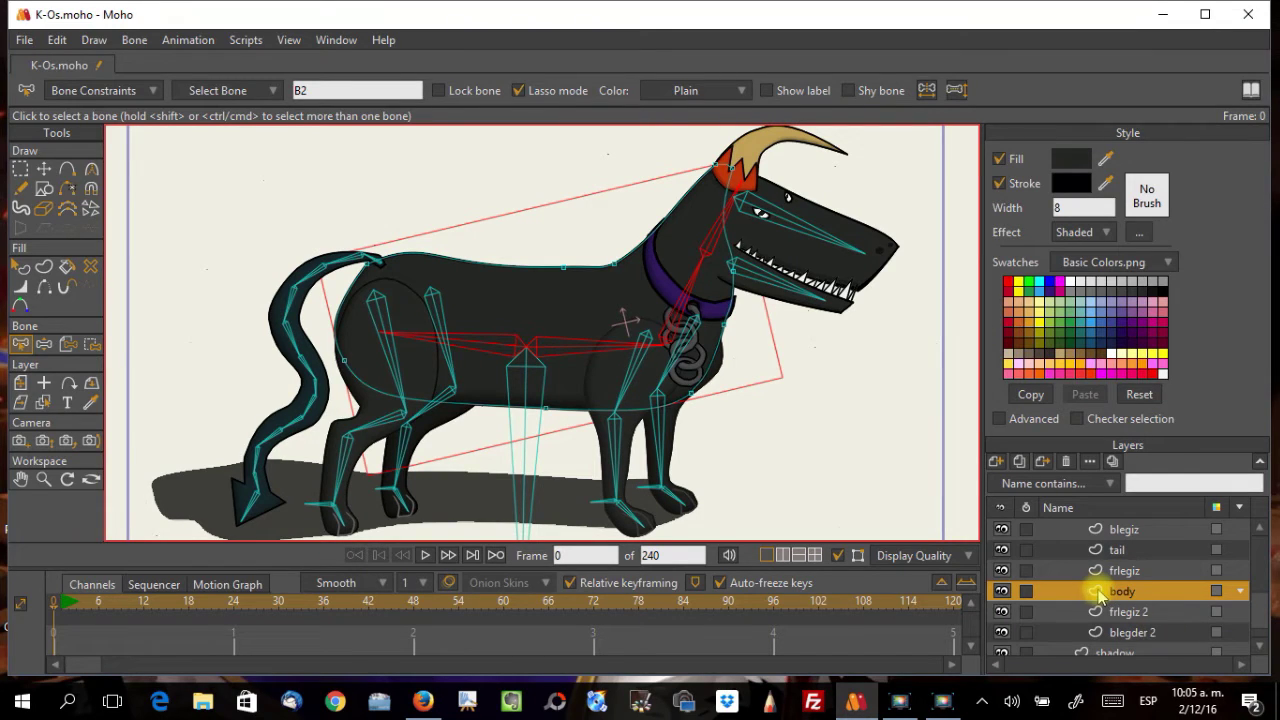
key(ctrl+a)
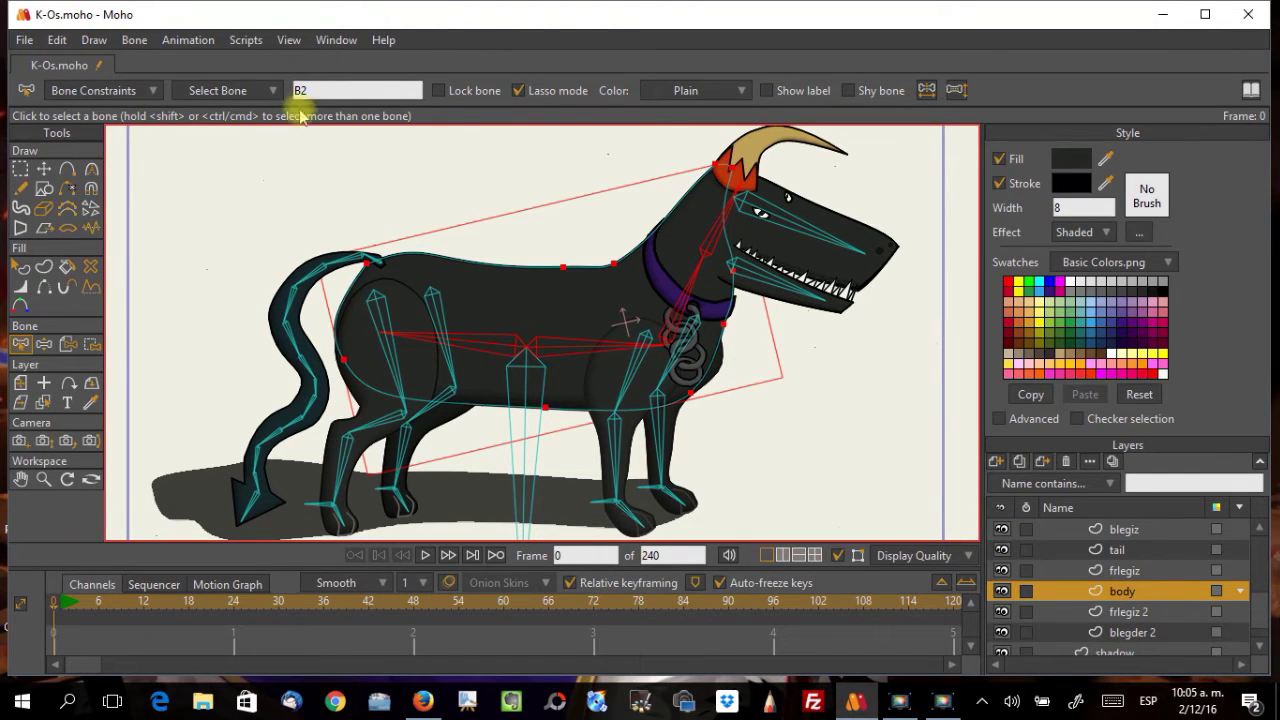
click(133, 41)
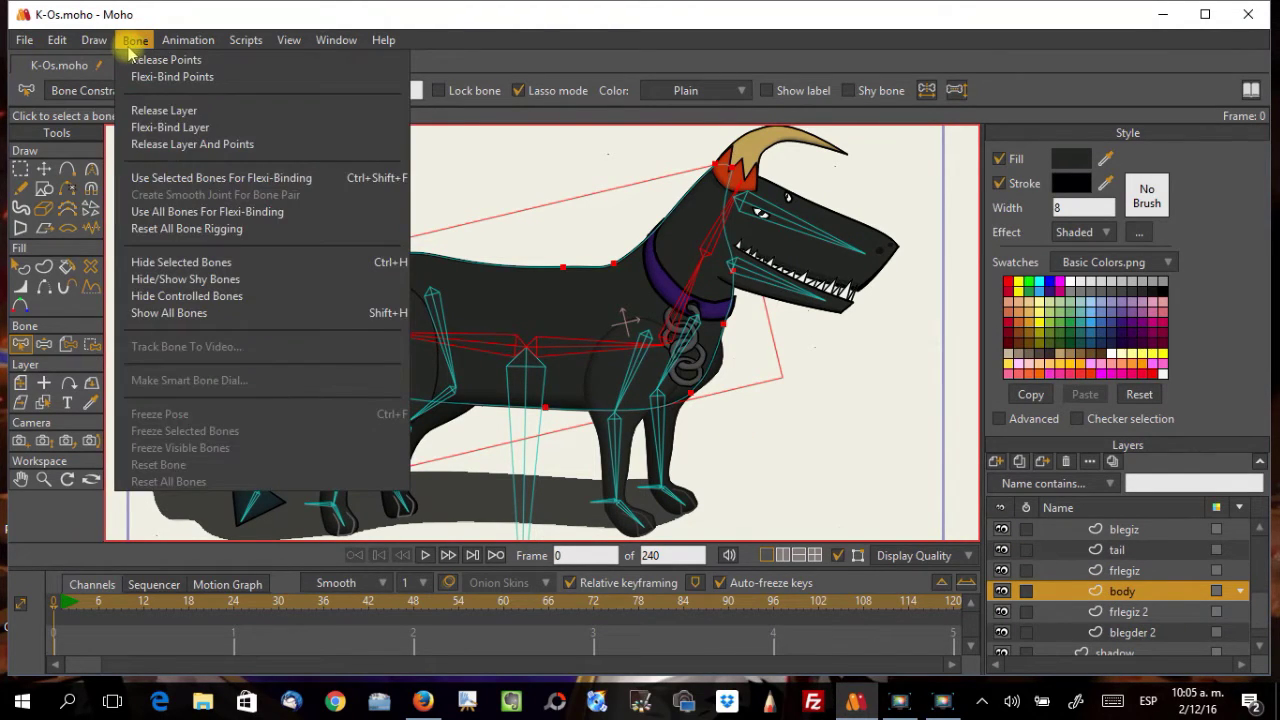
click(193, 178)
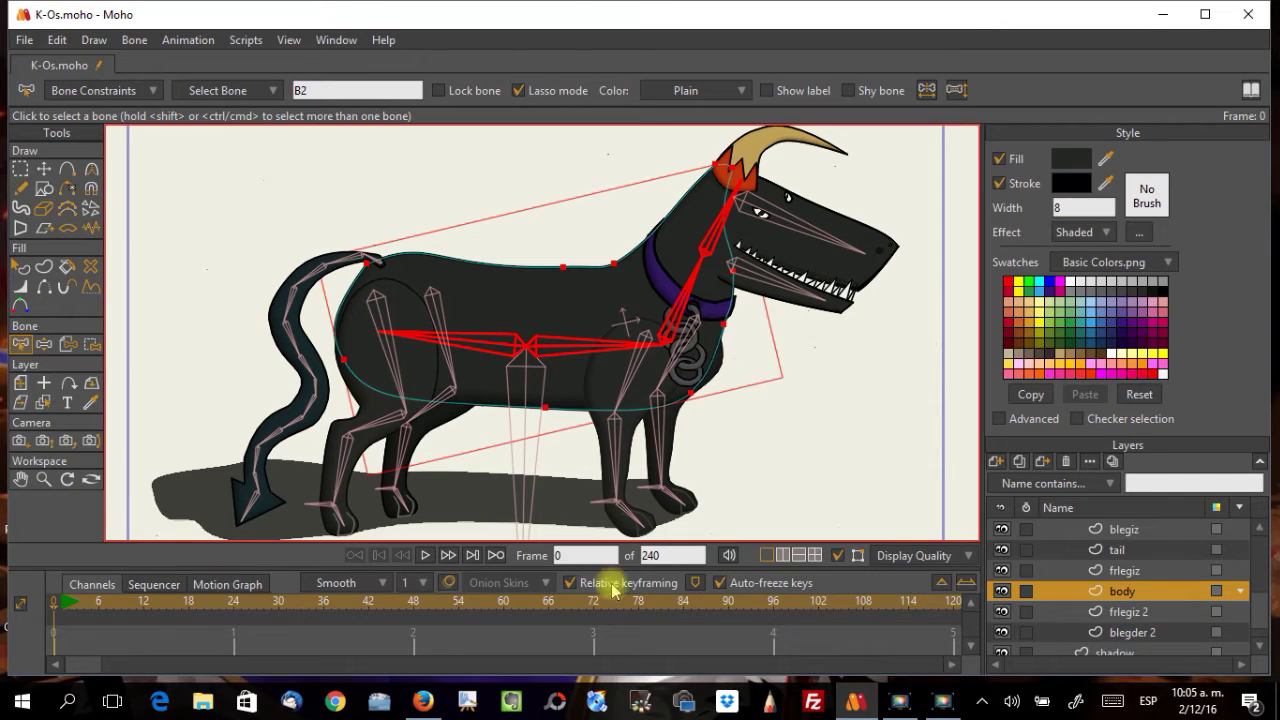
Step: On the K-Oz bone layer, test the body's deformation by manipulating the neck, front torso and rear torso bones
scroll(1097, 578, up, 2)
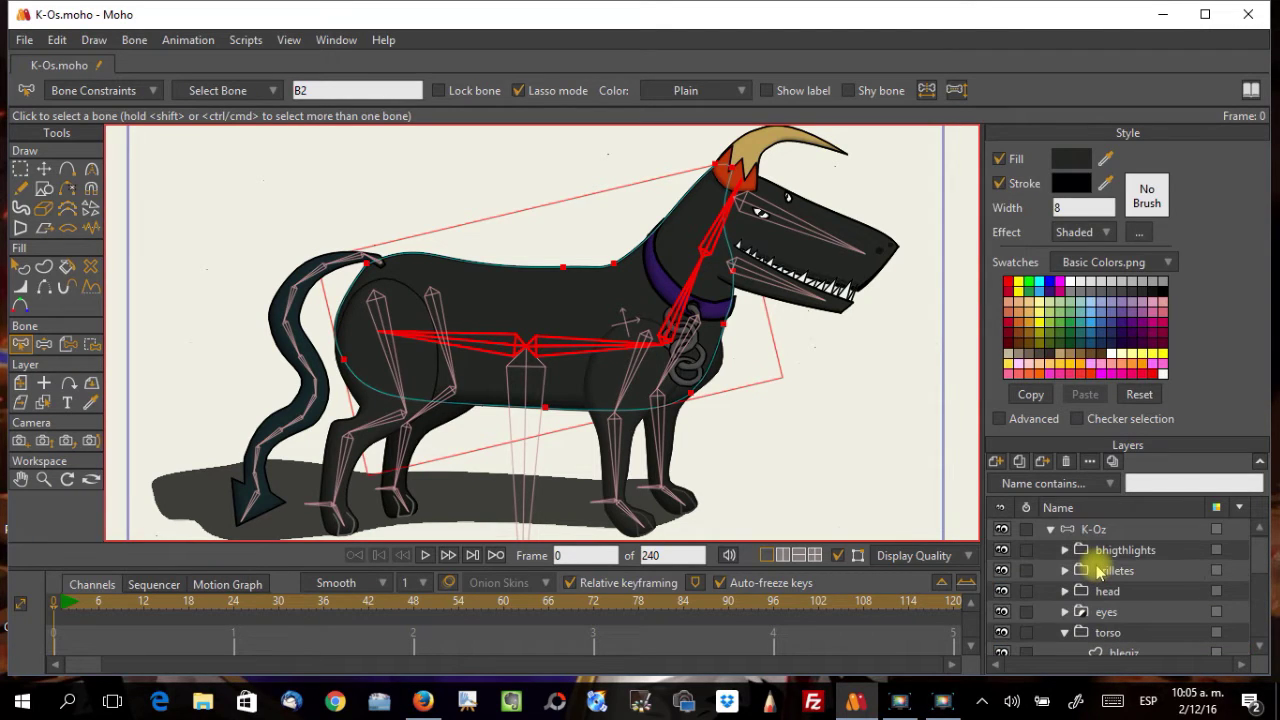
click(1068, 529)
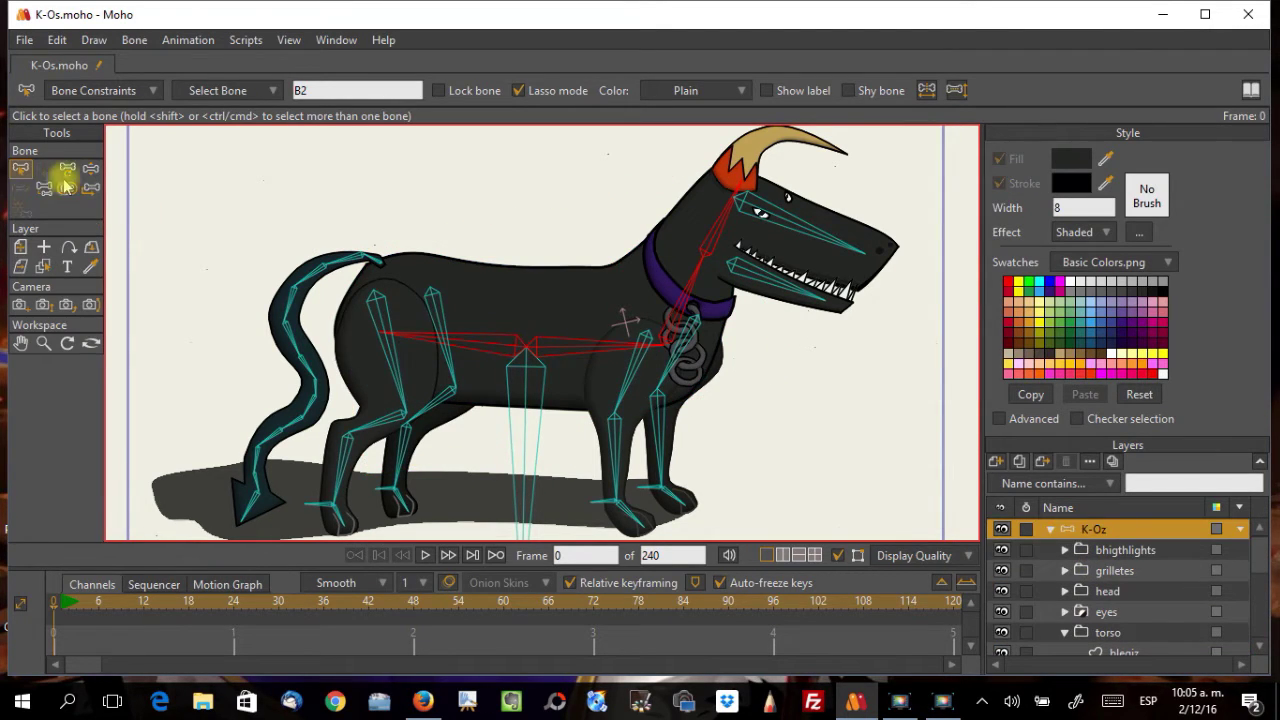
click(90, 170)
mouse_move(714, 229)
mouse_down()
mouse_move(768, 275)
mouse_move(777, 266)
mouse_move(657, 229)
mouse_move(640, 203)
mouse_move(728, 215)
mouse_move(782, 240)
mouse_move(706, 200)
mouse_move(735, 208)
mouse_move(730, 230)
mouse_up()
drag(715, 299, 620, 320)
drag(462, 350, 514, 343)
scroll(594, 394, down, 2)
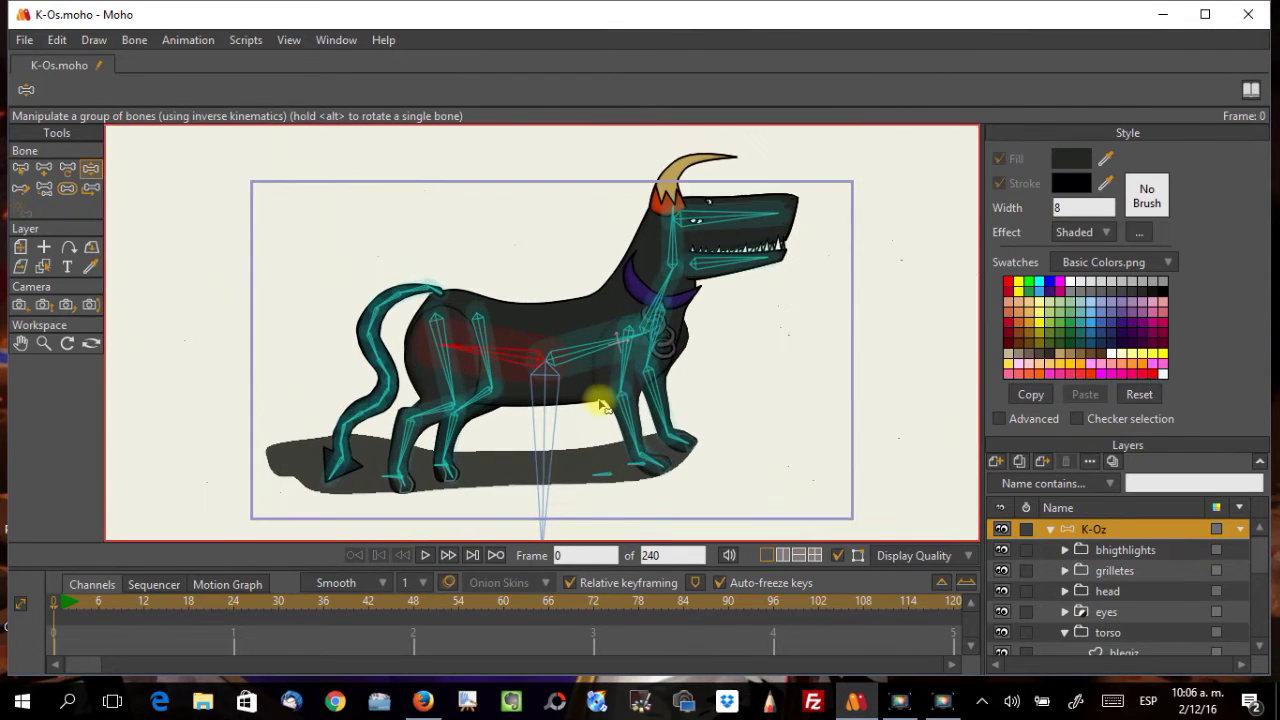
Step: Select the two torso bones and two neck bones and hide them
click(20, 168)
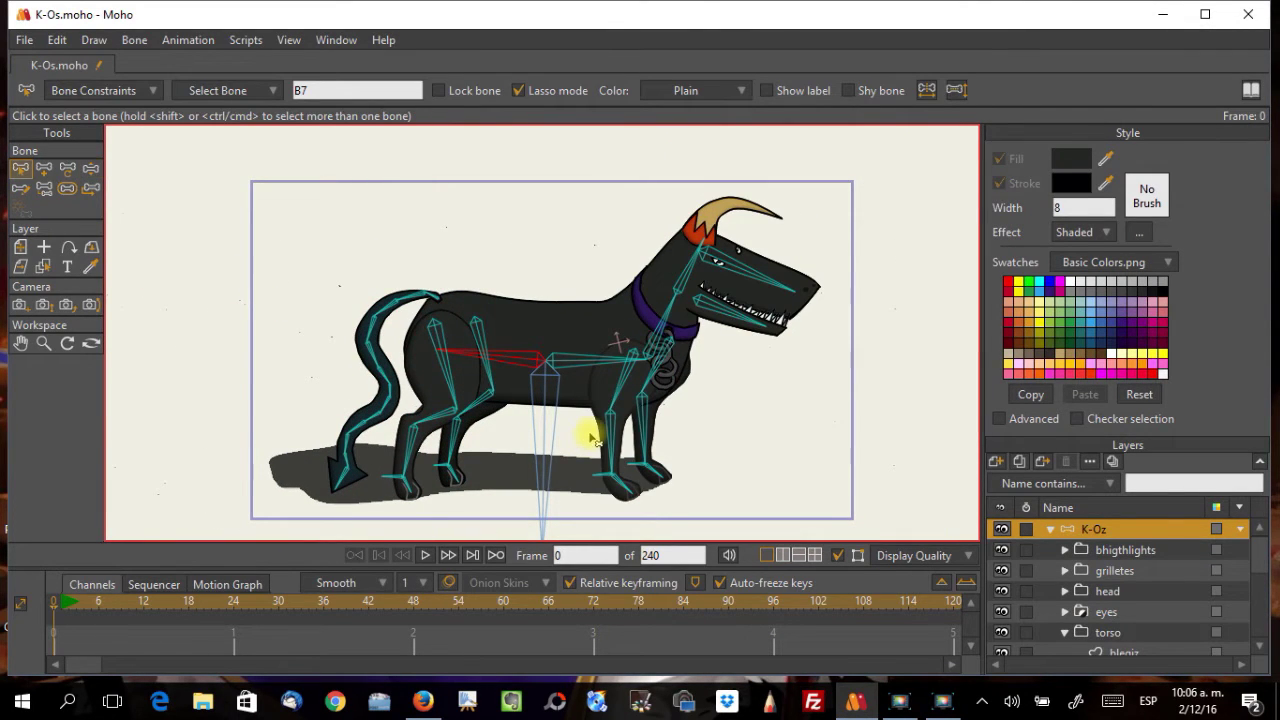
shift+click(630, 352)
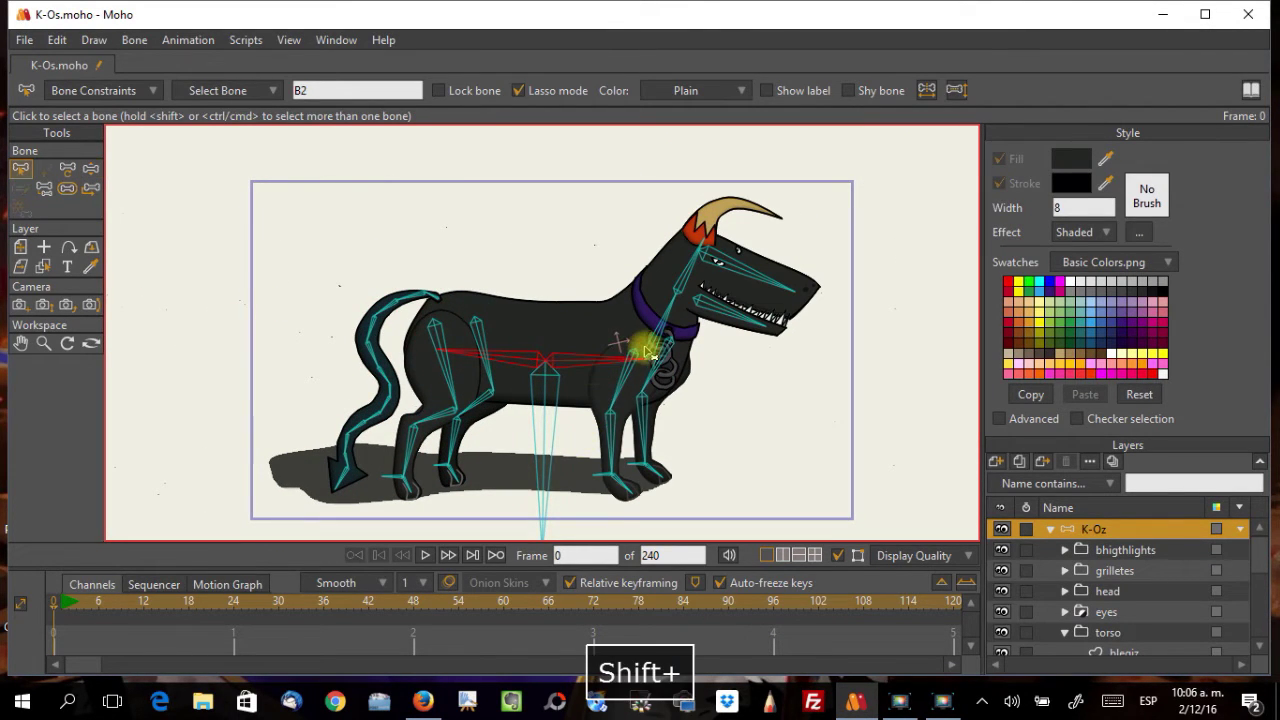
shift+click(683, 287)
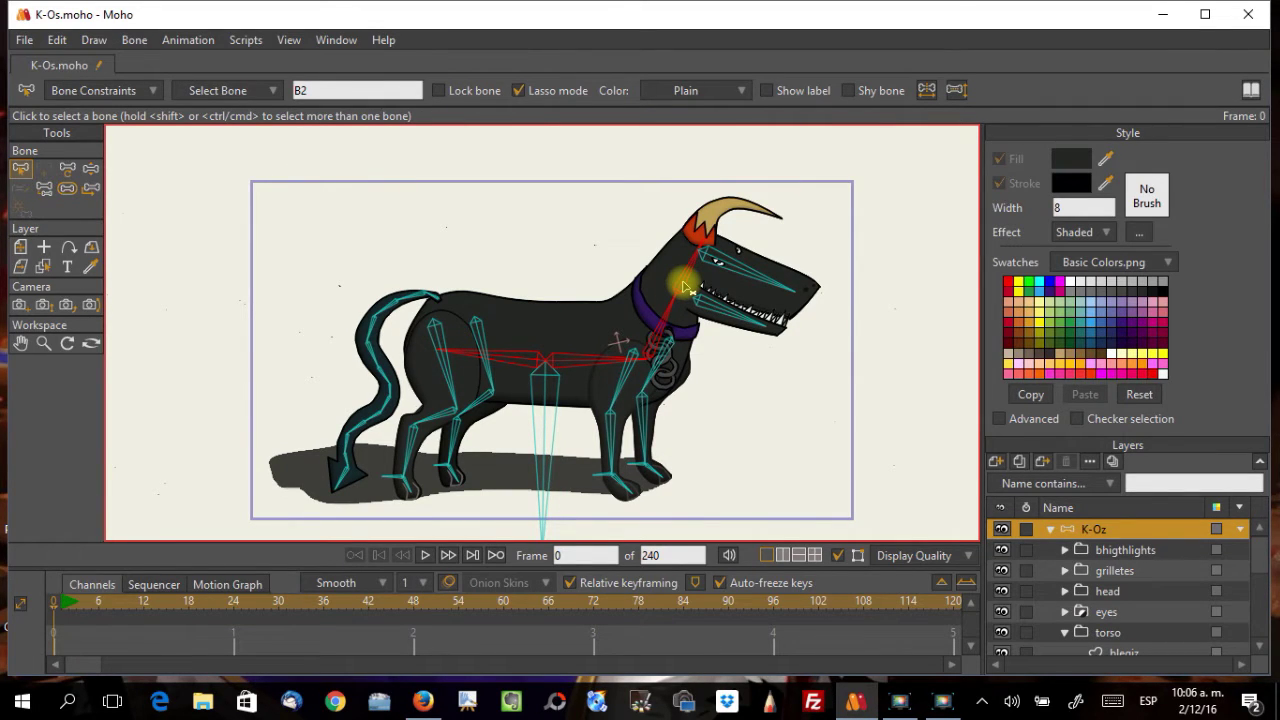
click(135, 40)
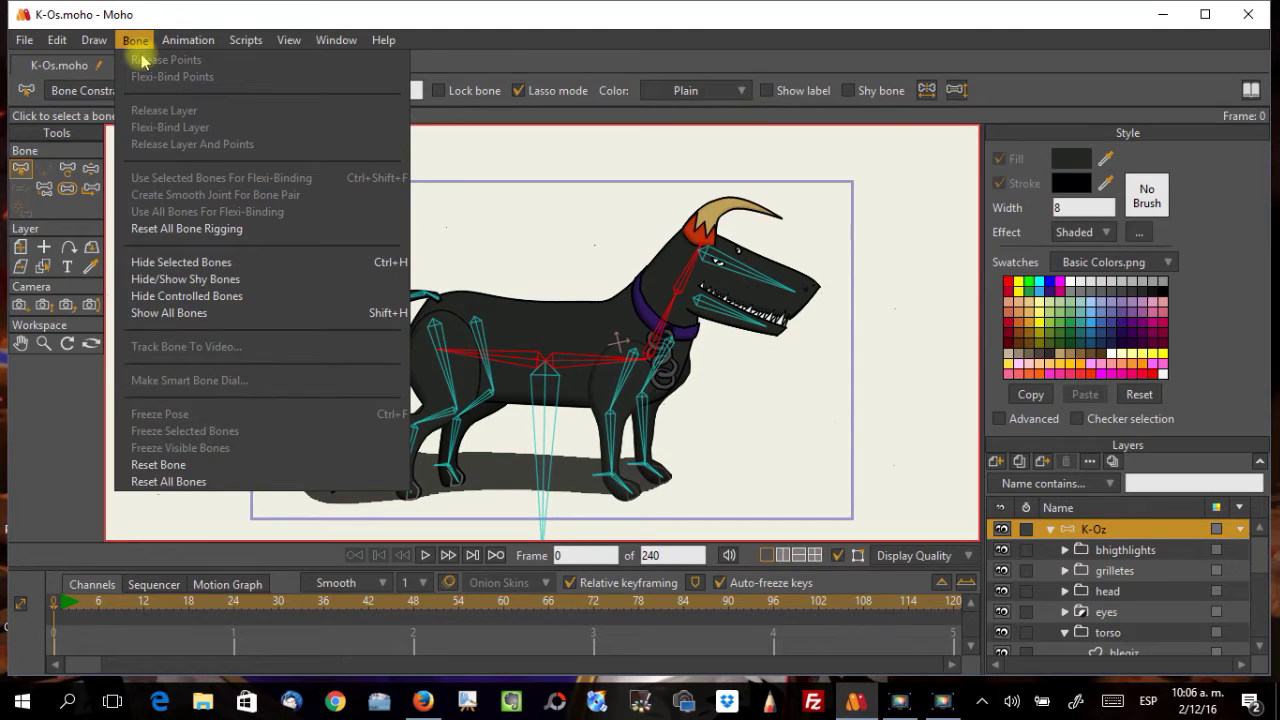
click(190, 265)
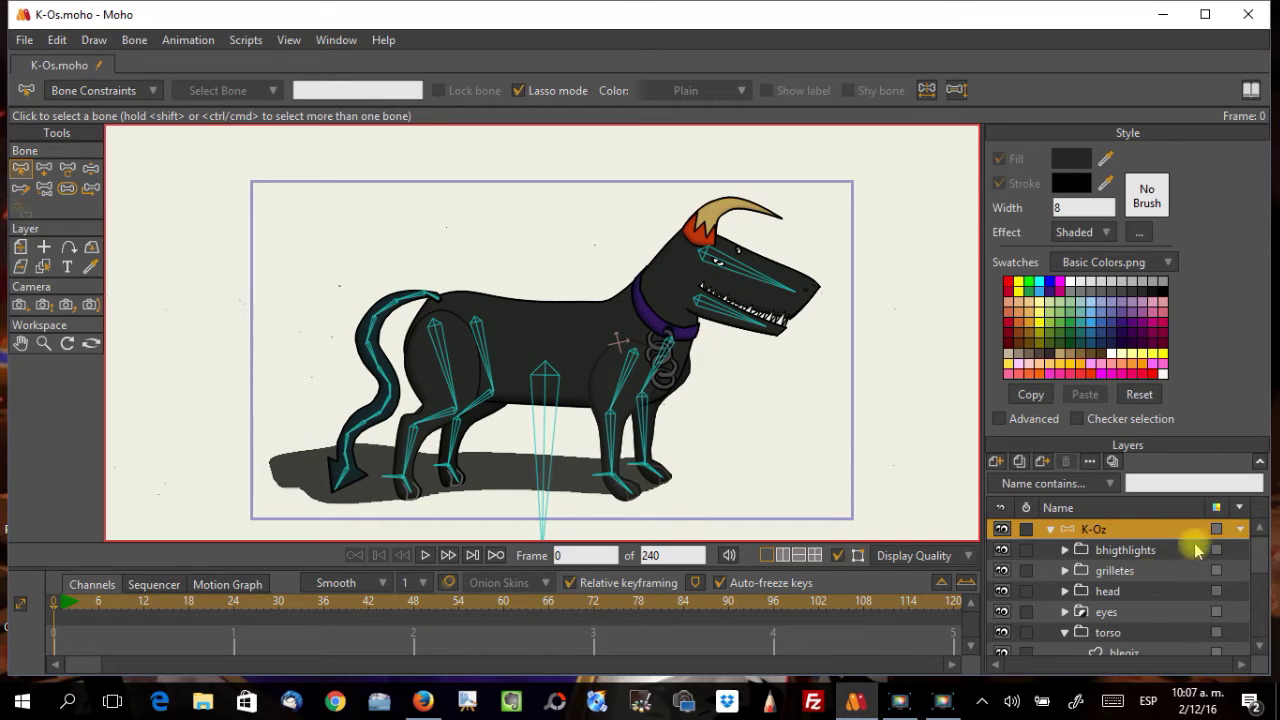
Step: Flexi-bind the blegiz layer, with all its points selected, to only the near hind leg's four bones from thigh to paw, leaving out the ankle target
scroll(1100, 620, down, 4)
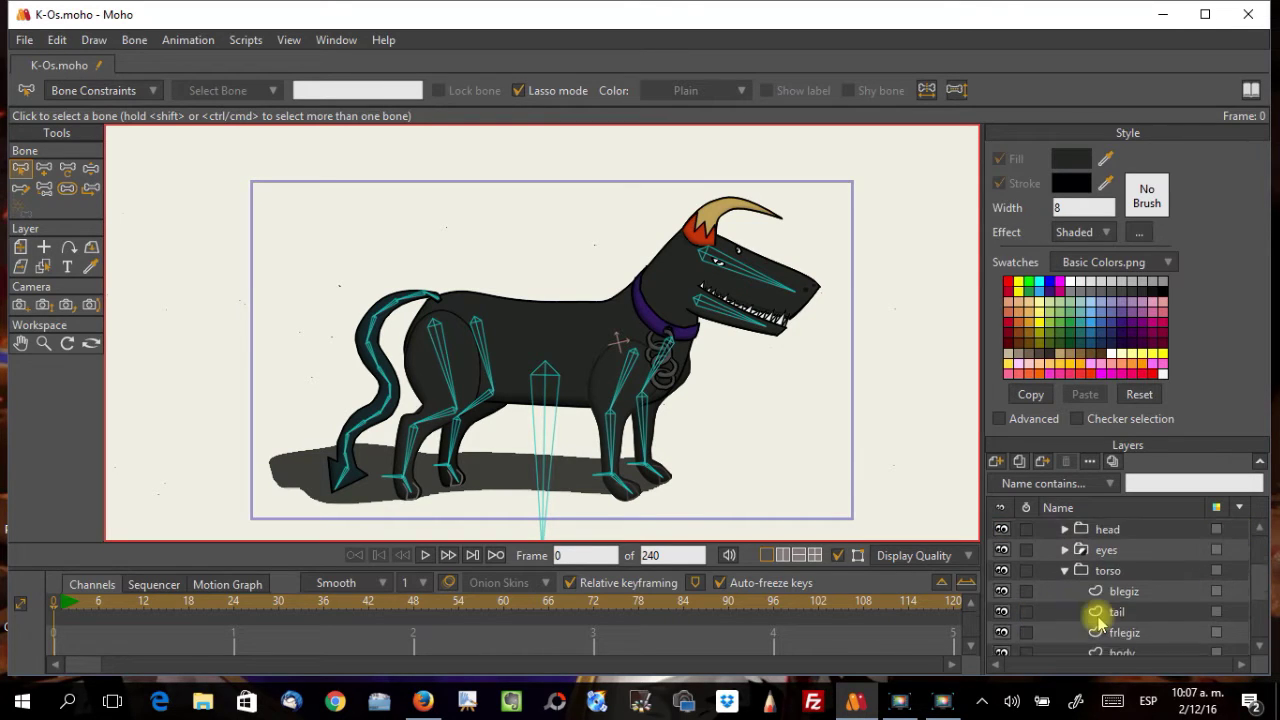
click(1112, 573)
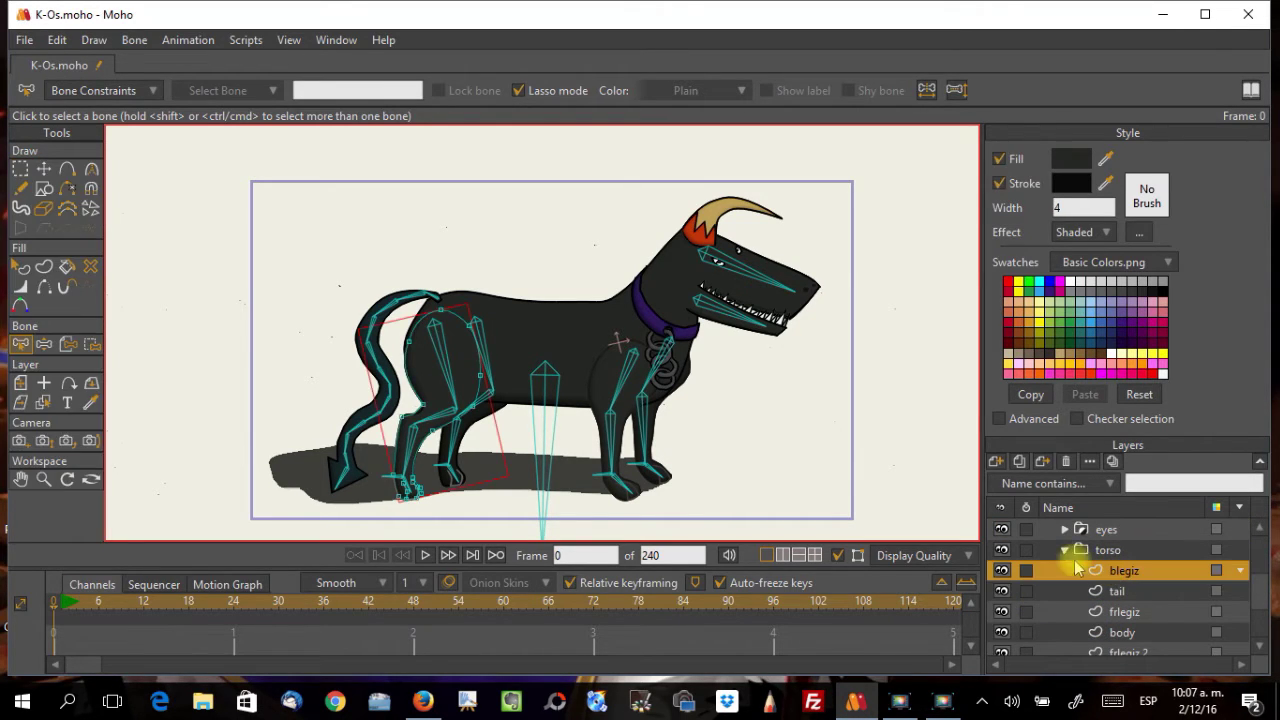
scroll(605, 395, up, 5)
drag(509, 316, 808, 274)
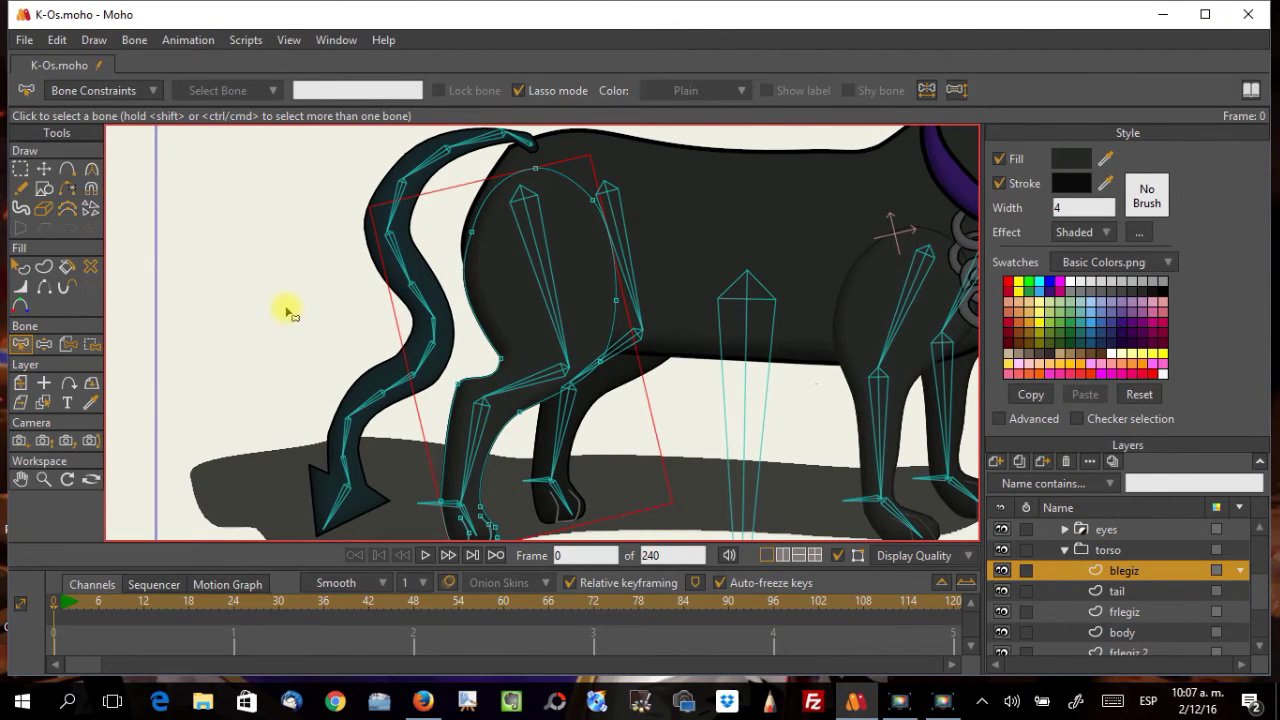
click(538, 263)
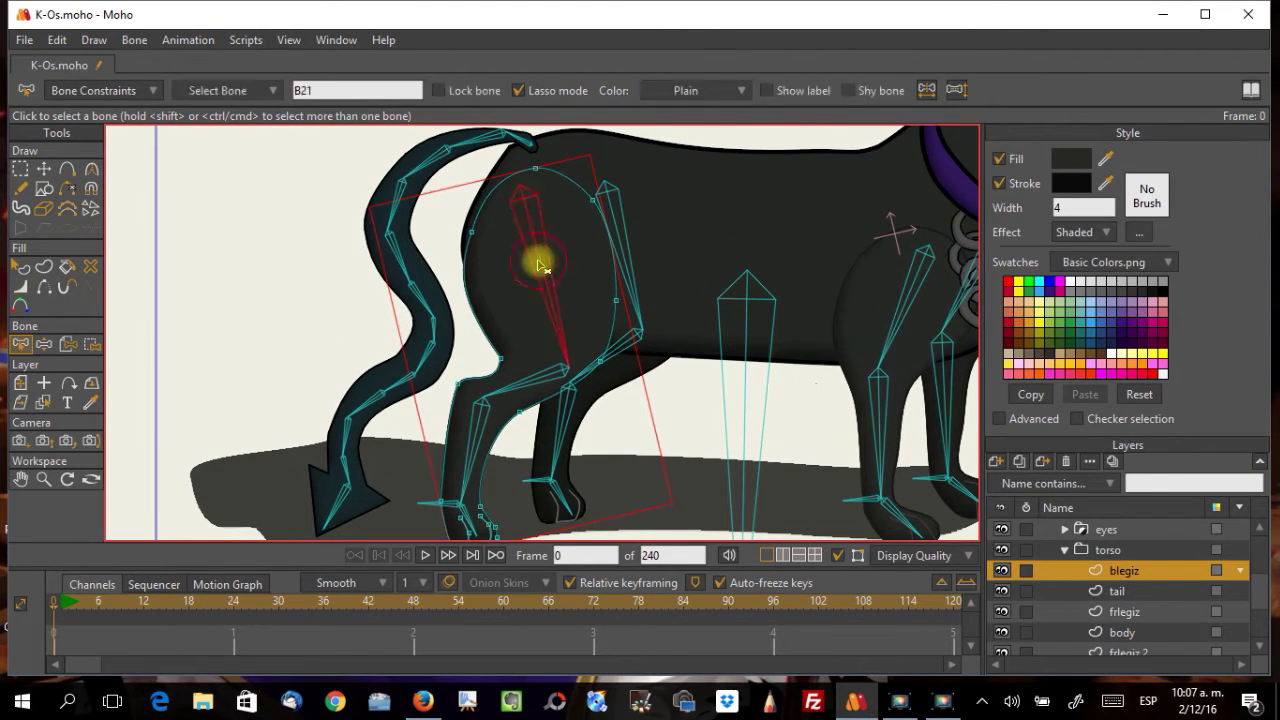
scroll(538, 263, down, 5)
shift+click(476, 335)
shift+click(471, 423)
shift+click(457, 423)
shift+click(486, 443)
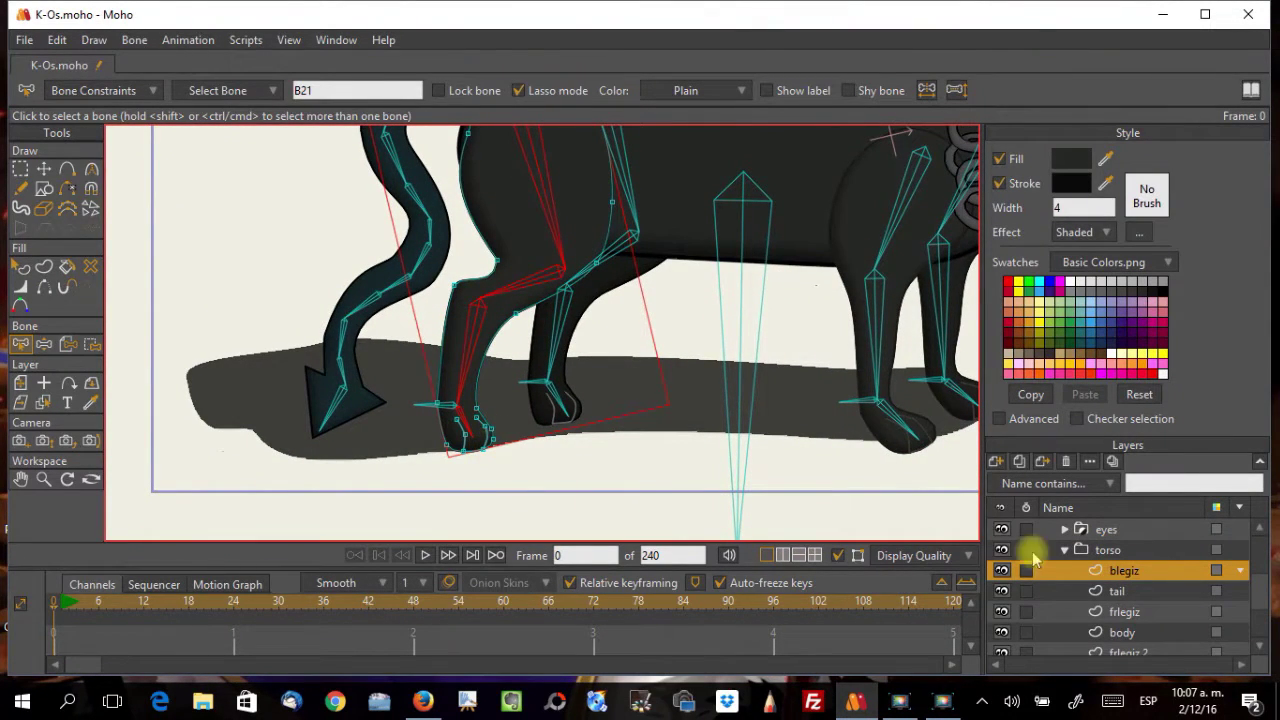
key(ctrl+a)
scroll(652, 286, up, 3)
click(134, 40)
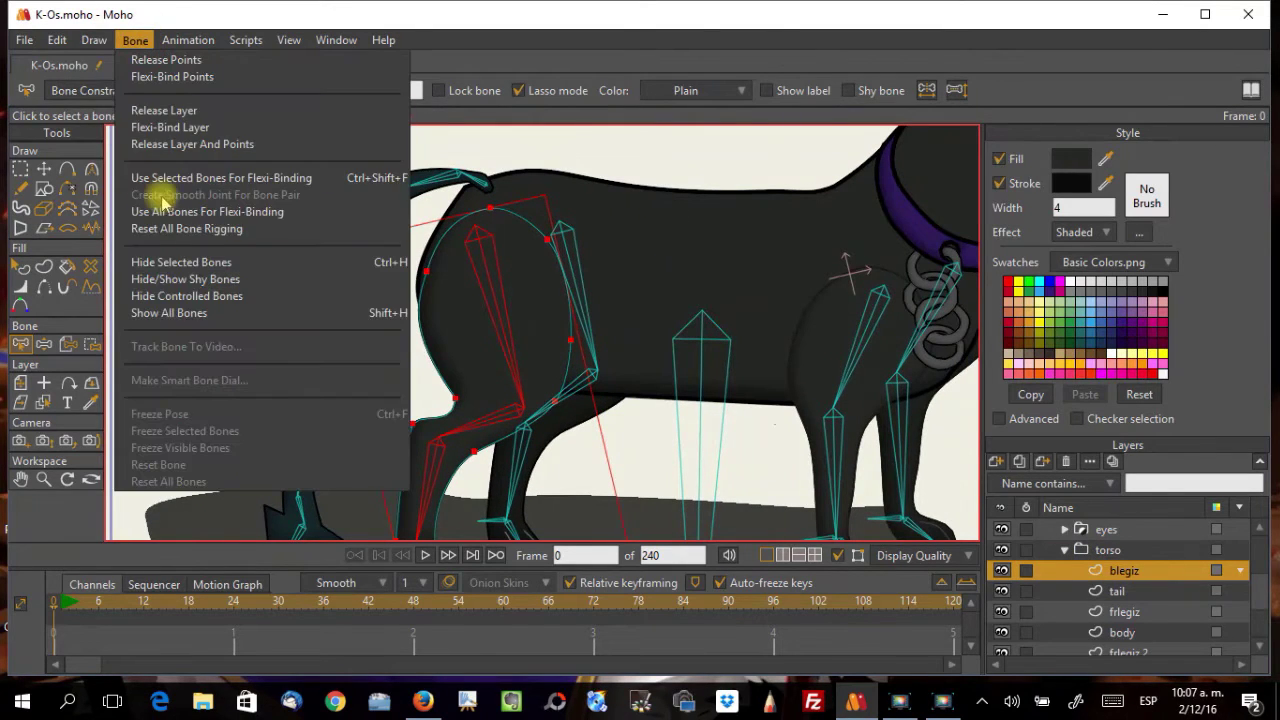
click(168, 178)
drag(286, 290, 277, 314)
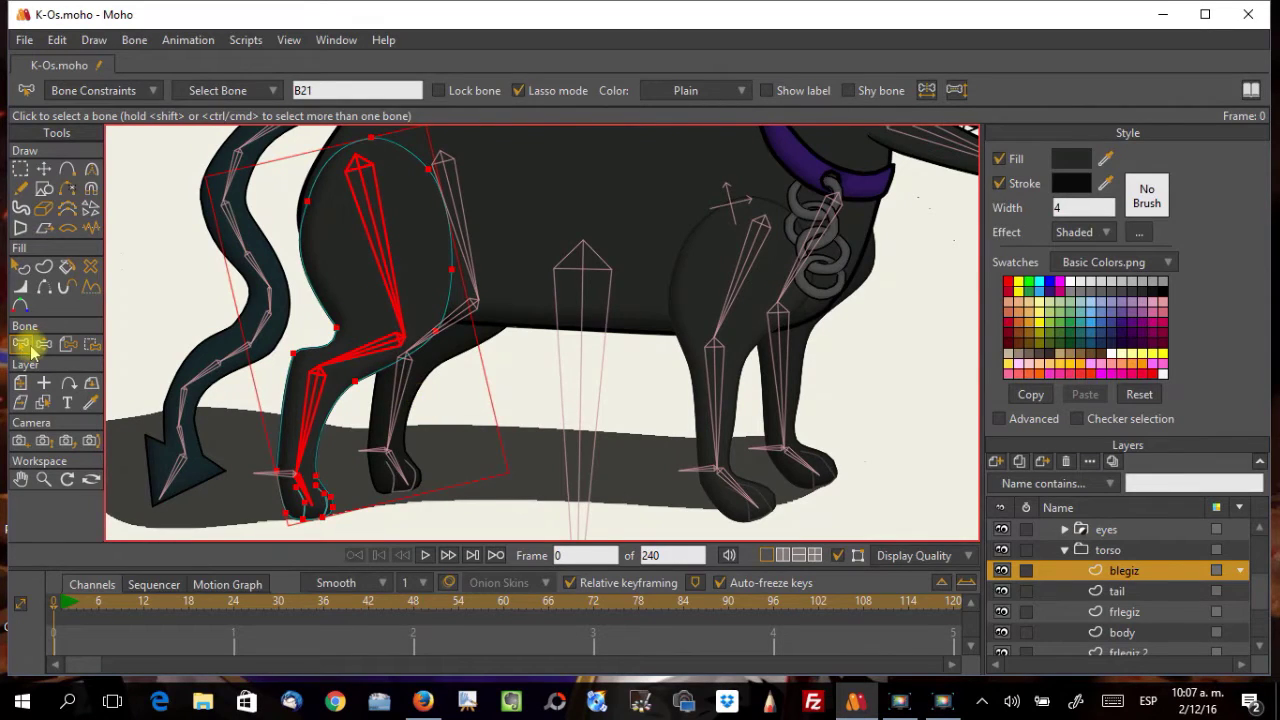
Step: On the K-Oz bone layer, hide the selected near hind leg bones
scroll(1110, 565, up, 2)
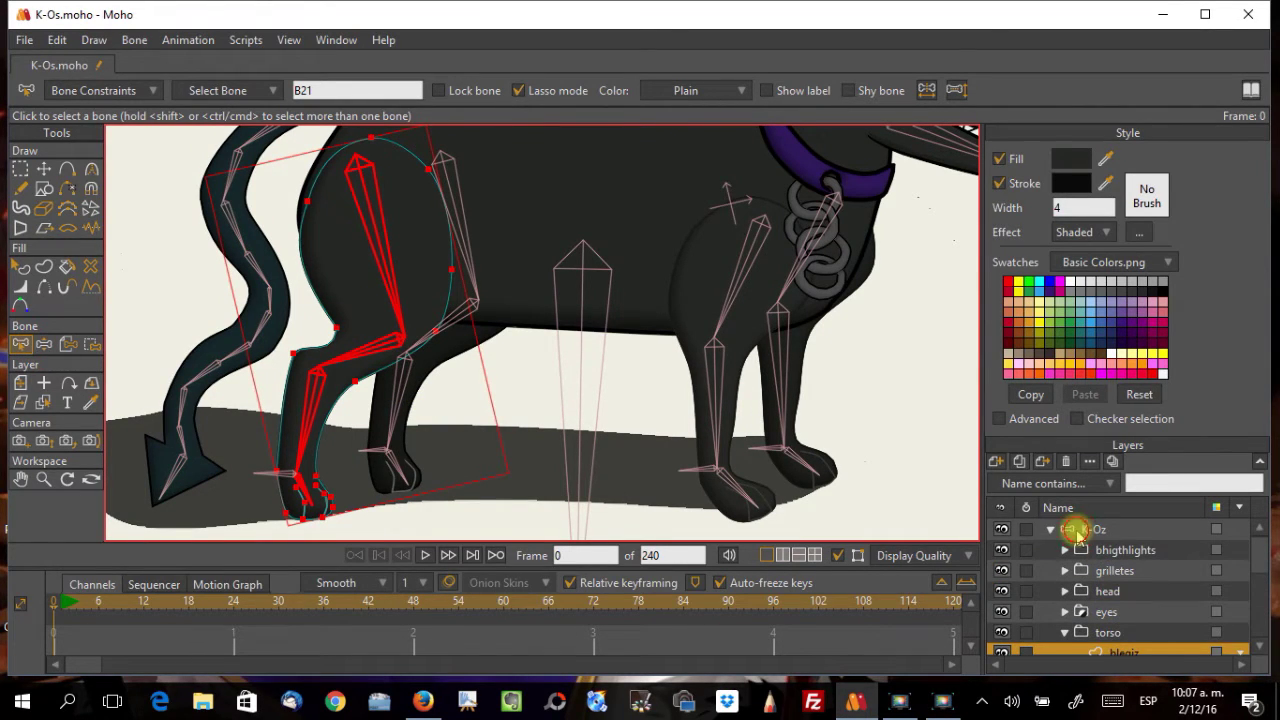
click(1073, 530)
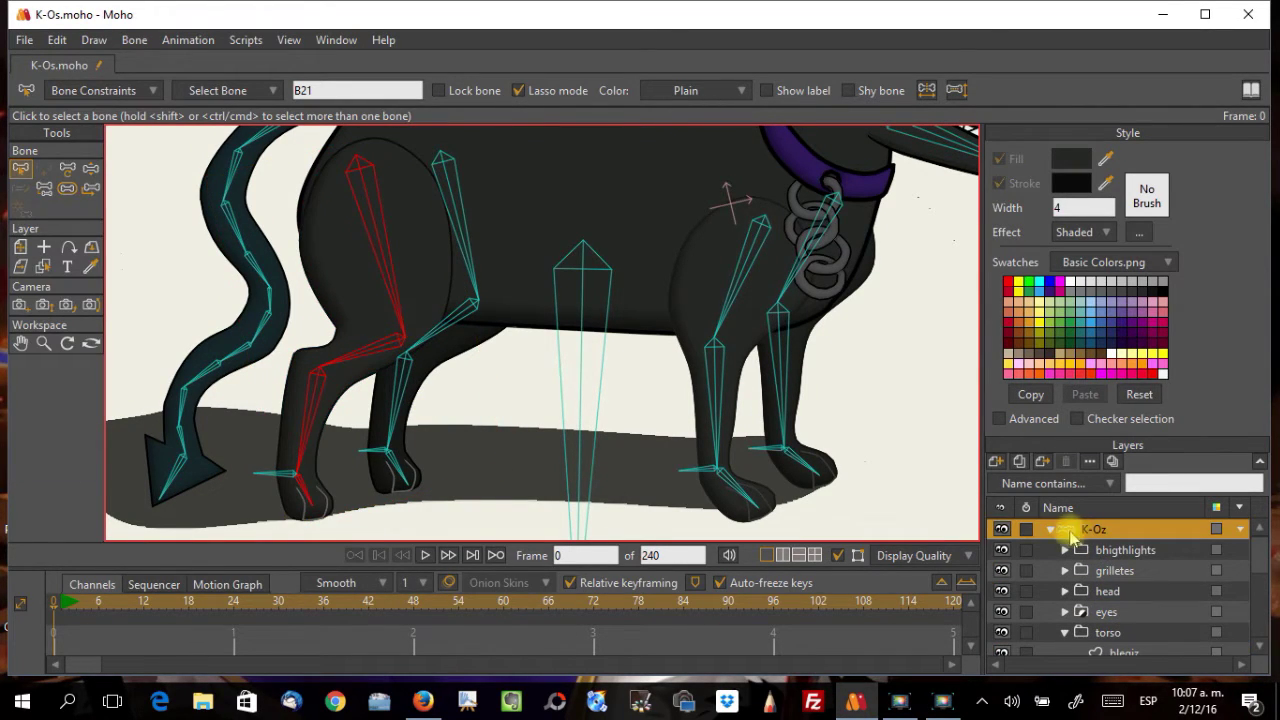
click(135, 40)
click(155, 262)
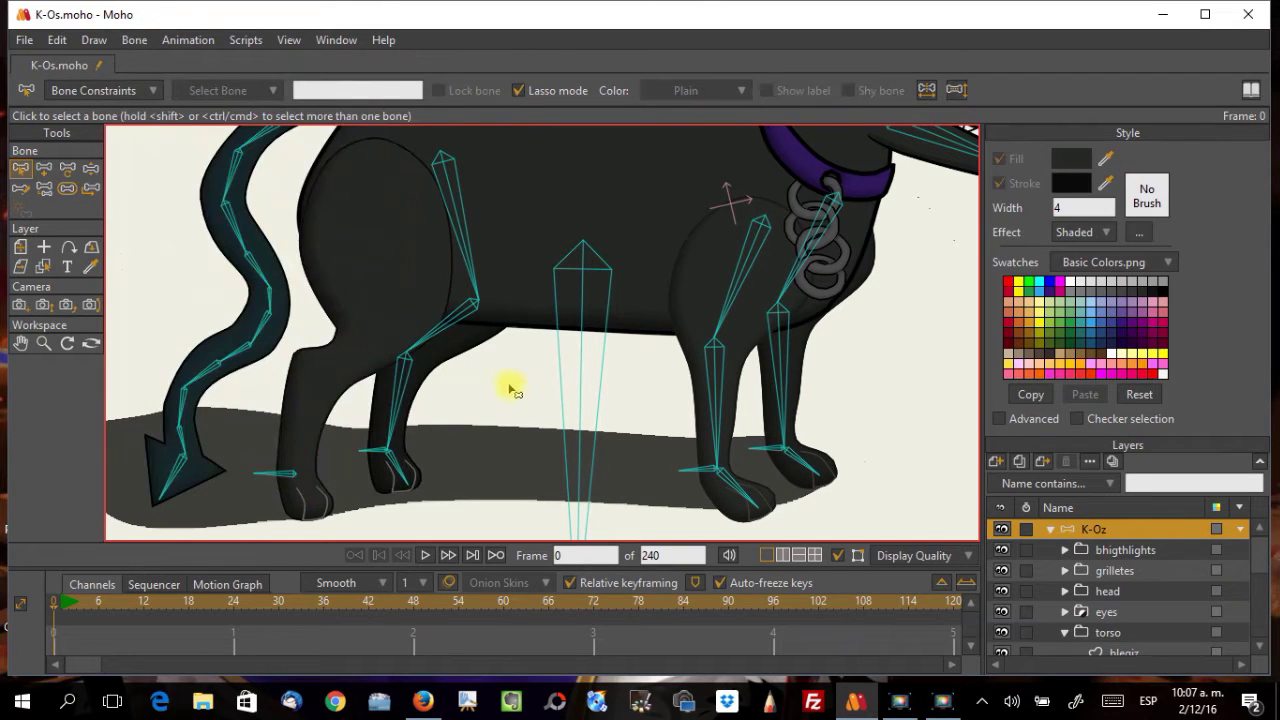
Step: Identify the leg layers in the torso group by toggling their visibility, and hide the blegiz and body layers
scroll(533, 400, down, 3)
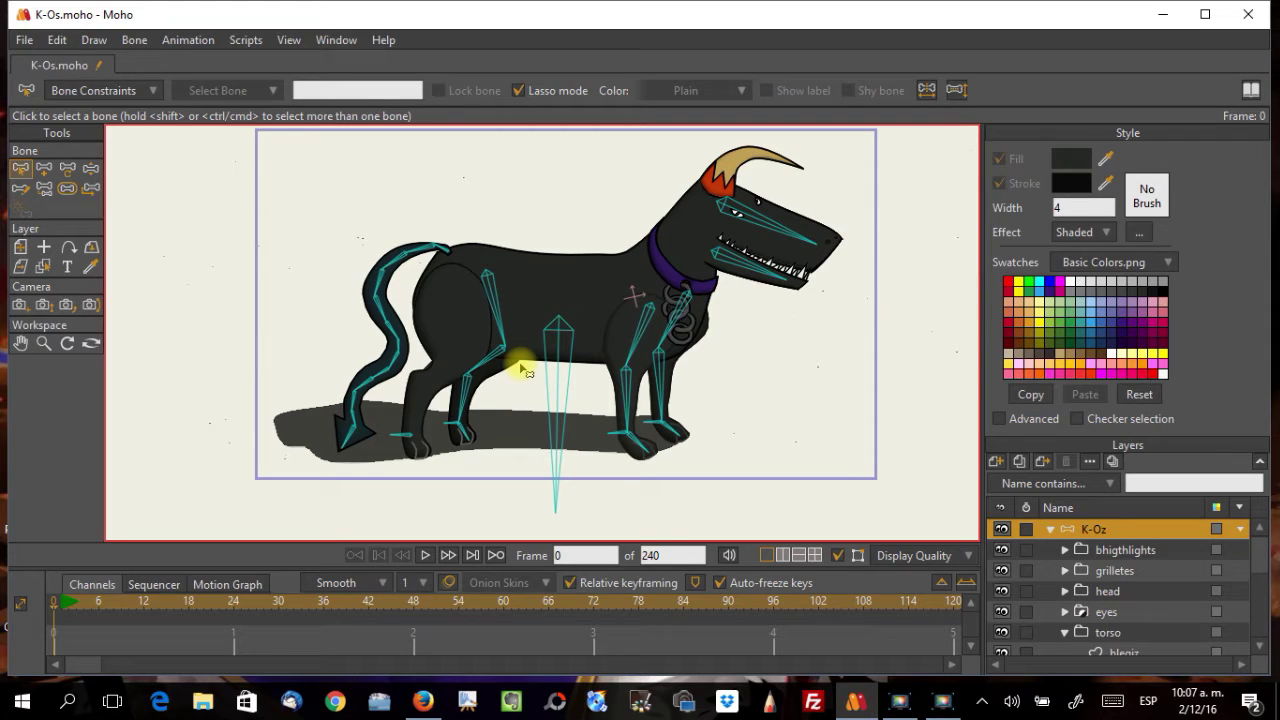
drag(857, 385, 766, 379)
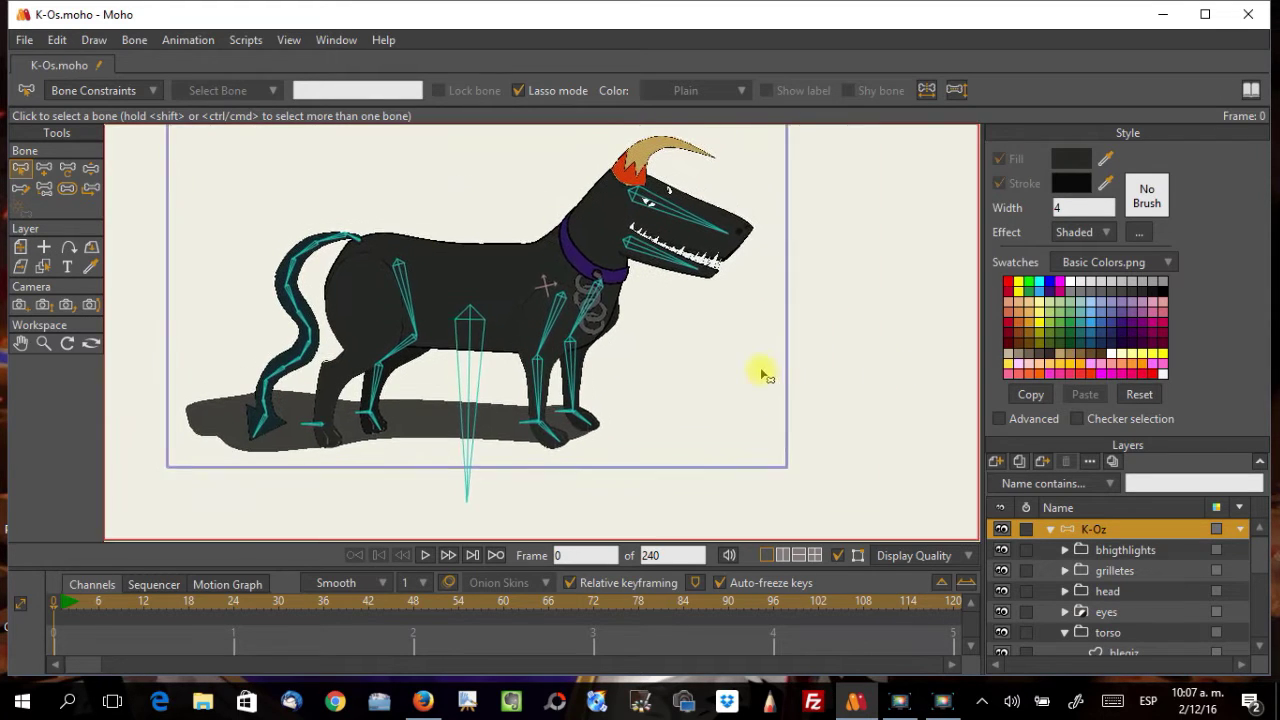
scroll(1135, 626, down, 1)
scroll(1135, 626, down, 1)
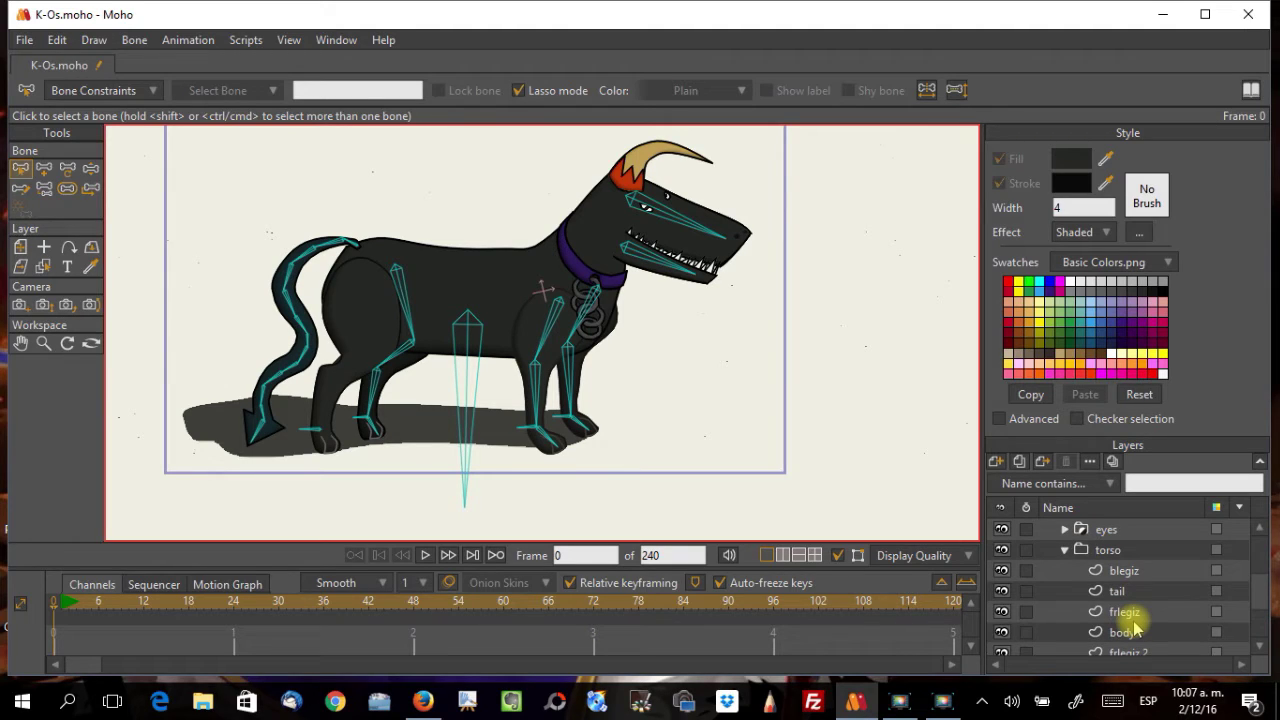
scroll(1131, 588, down, 3)
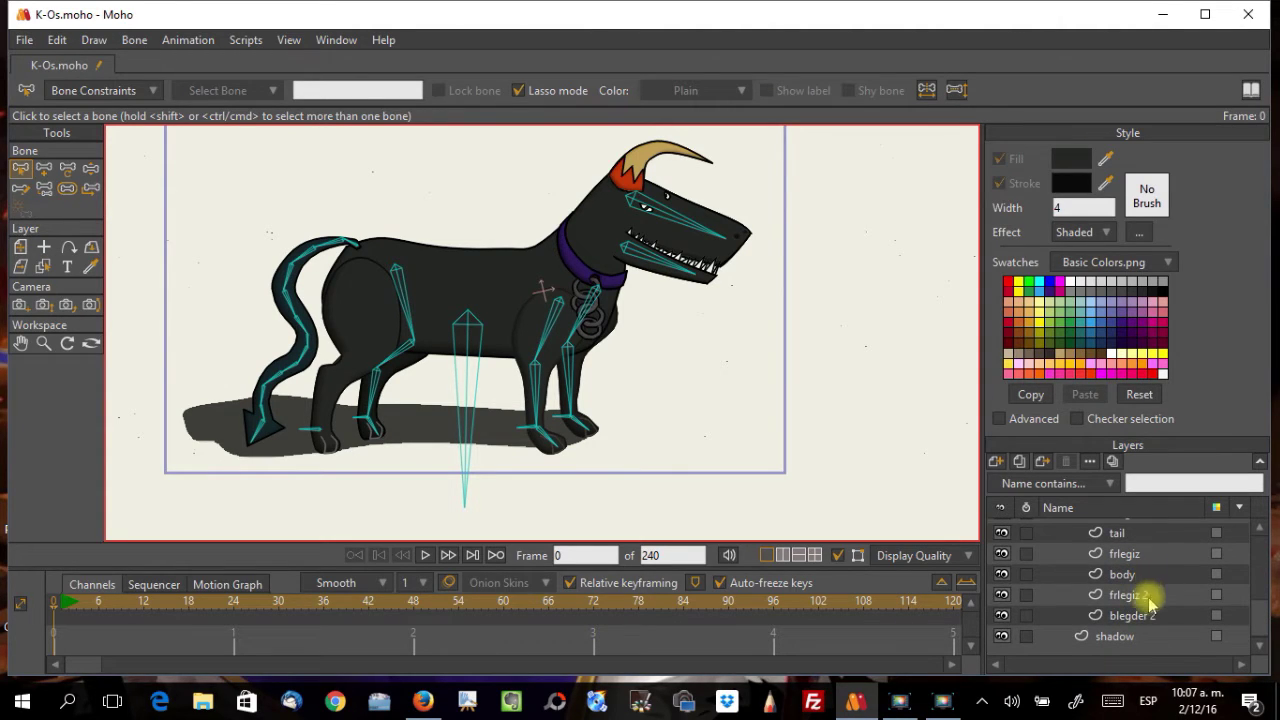
click(1002, 595)
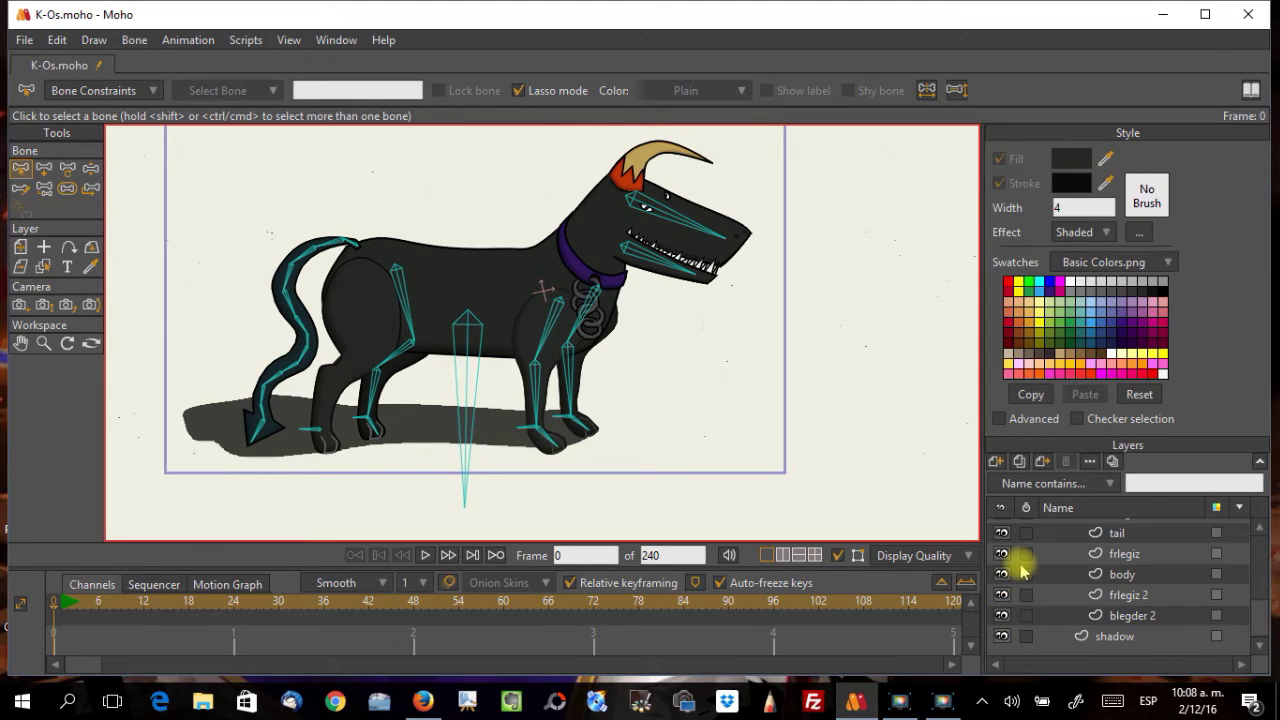
click(1002, 615)
click(1003, 617)
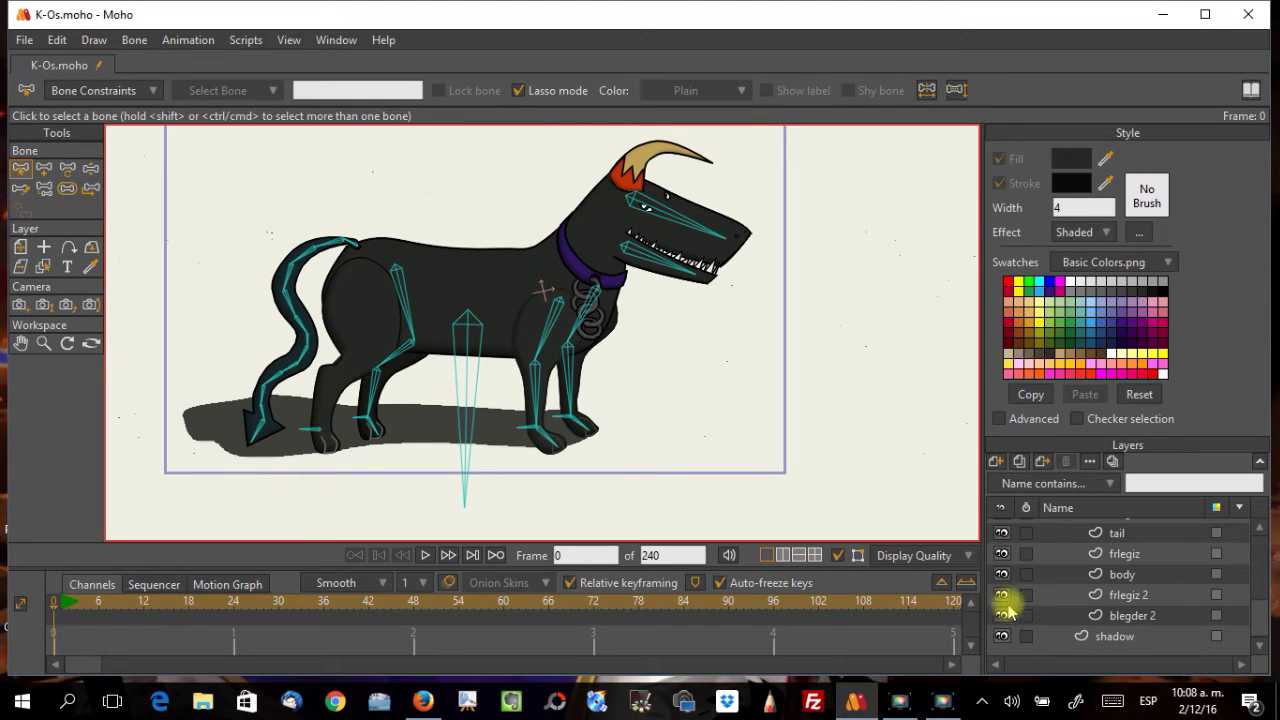
scroll(1013, 588, up, 1)
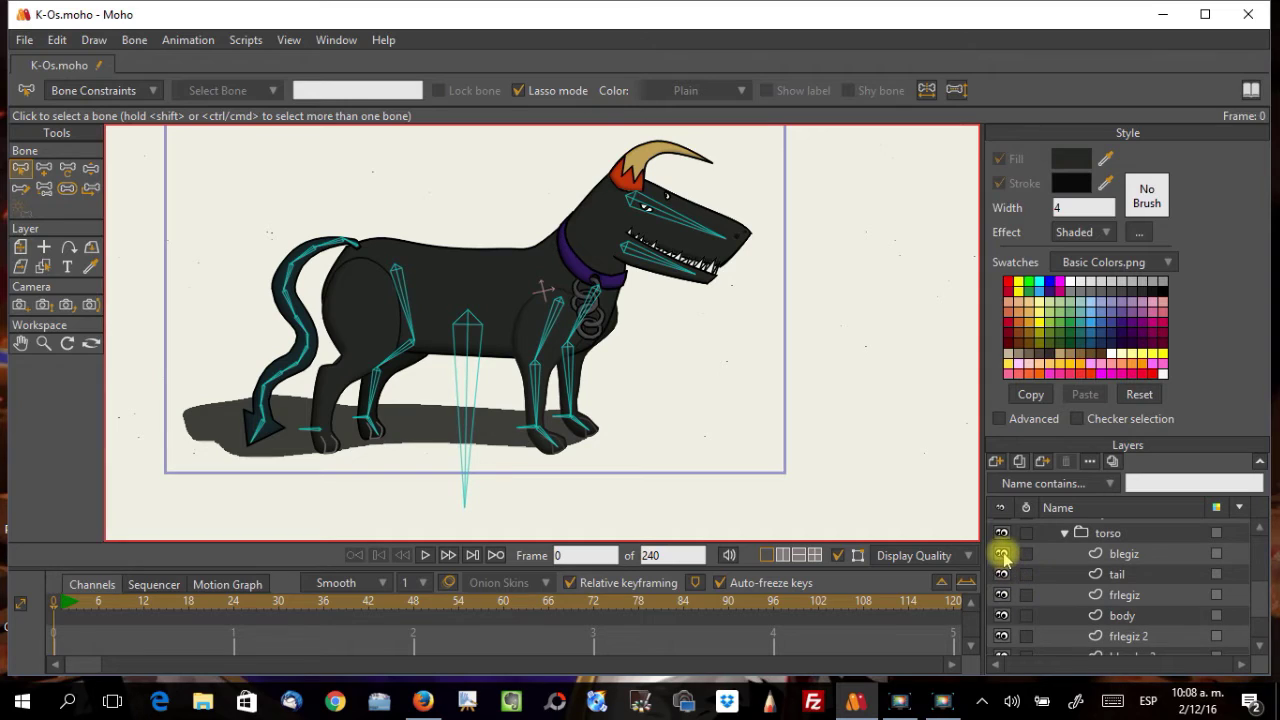
click(1003, 555)
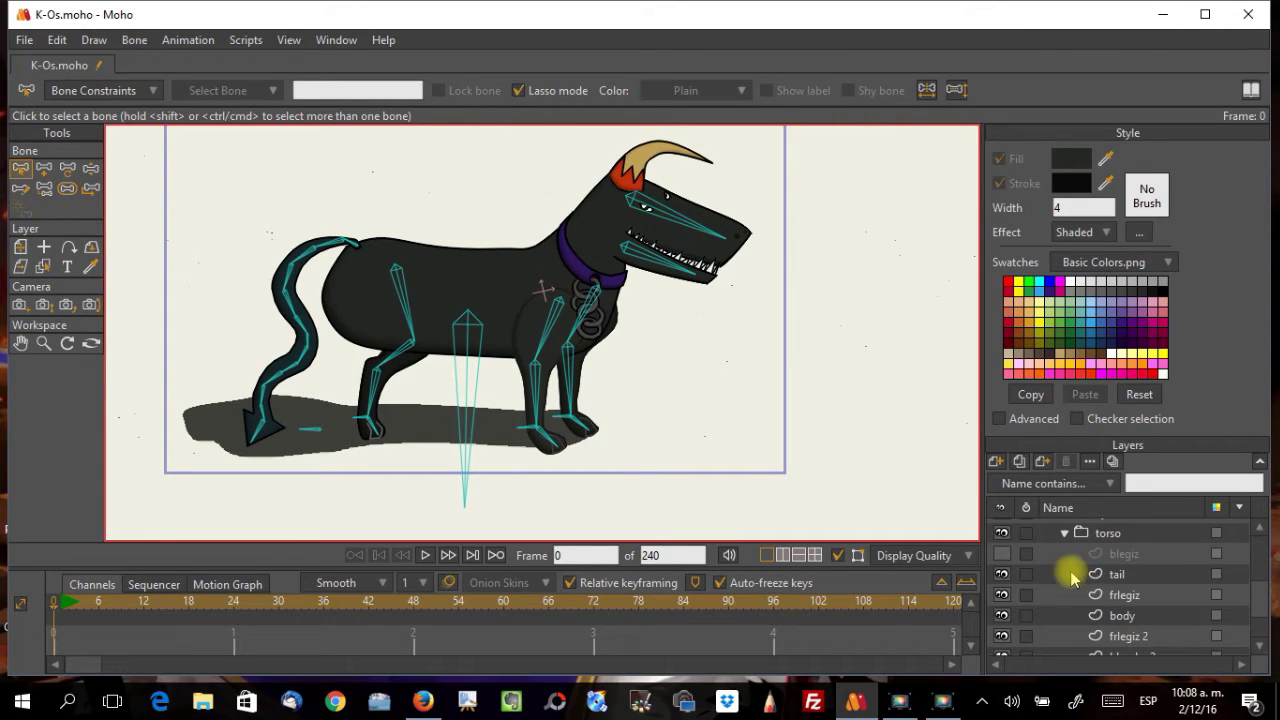
scroll(1066, 572, down, 2)
click(1002, 575)
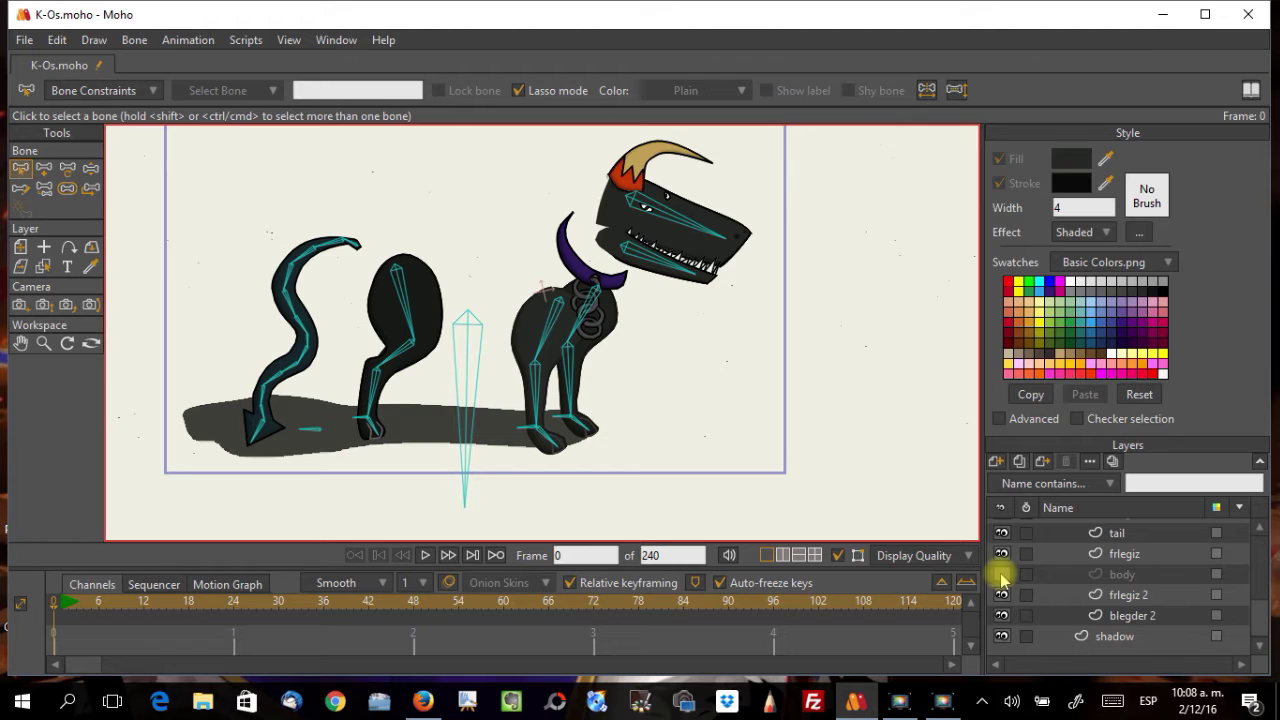
Step: Flexi-bind the tail layer, with all its points selected, to only the chain of tail bones
scroll(1120, 600, up, 1)
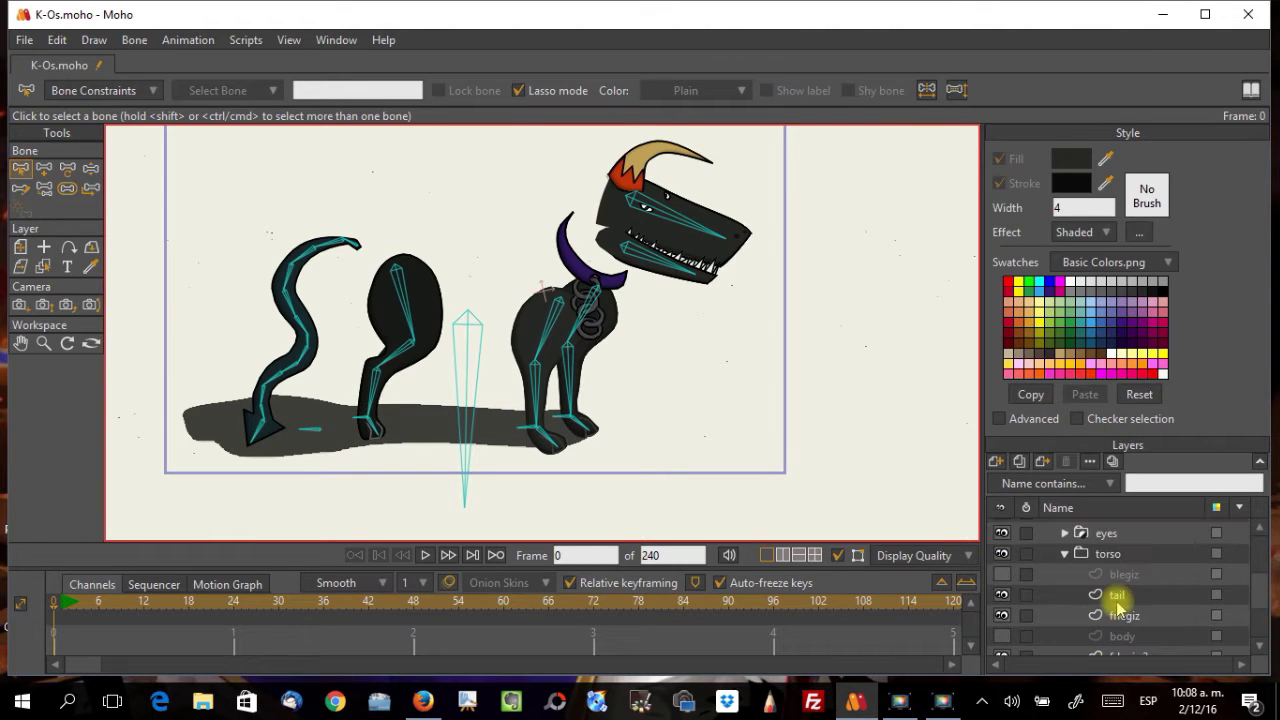
click(1097, 557)
scroll(580, 409, up, 3)
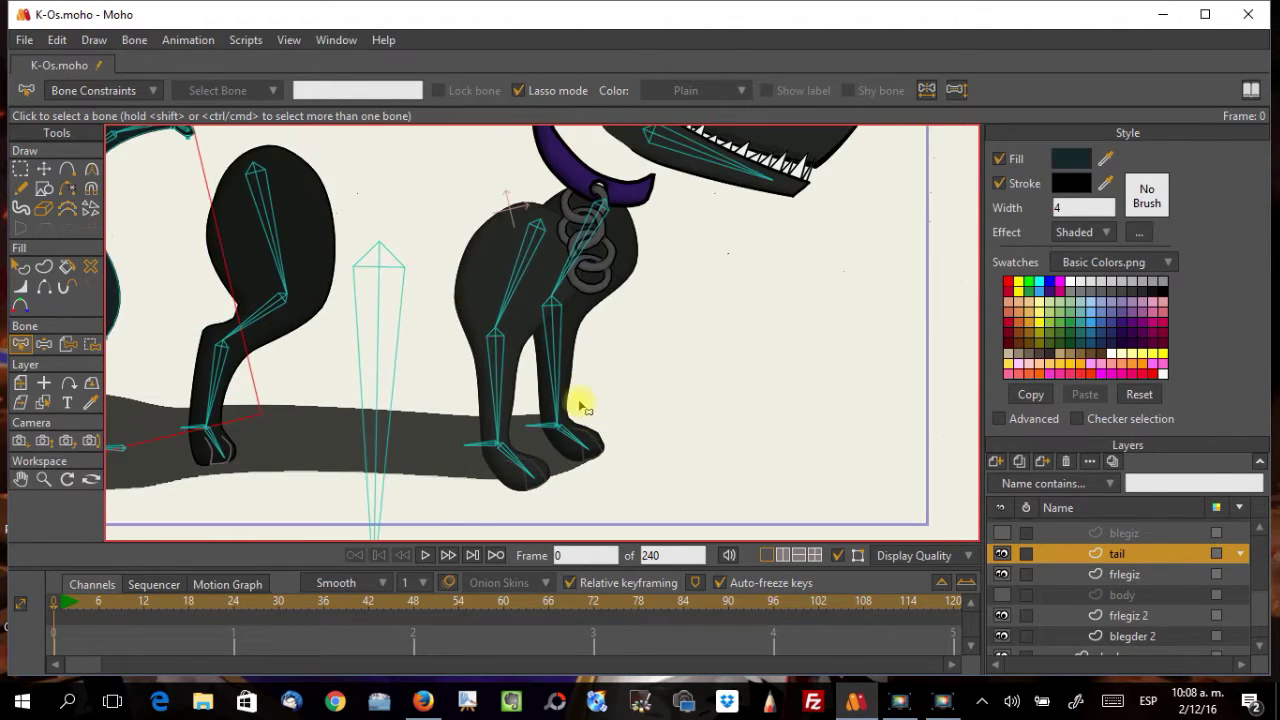
scroll(580, 409, down, 3)
mouse_move(471, 380)
mouse_down()
mouse_move(755, 335)
mouse_move(757, 371)
mouse_up()
scroll(757, 371, up, 1)
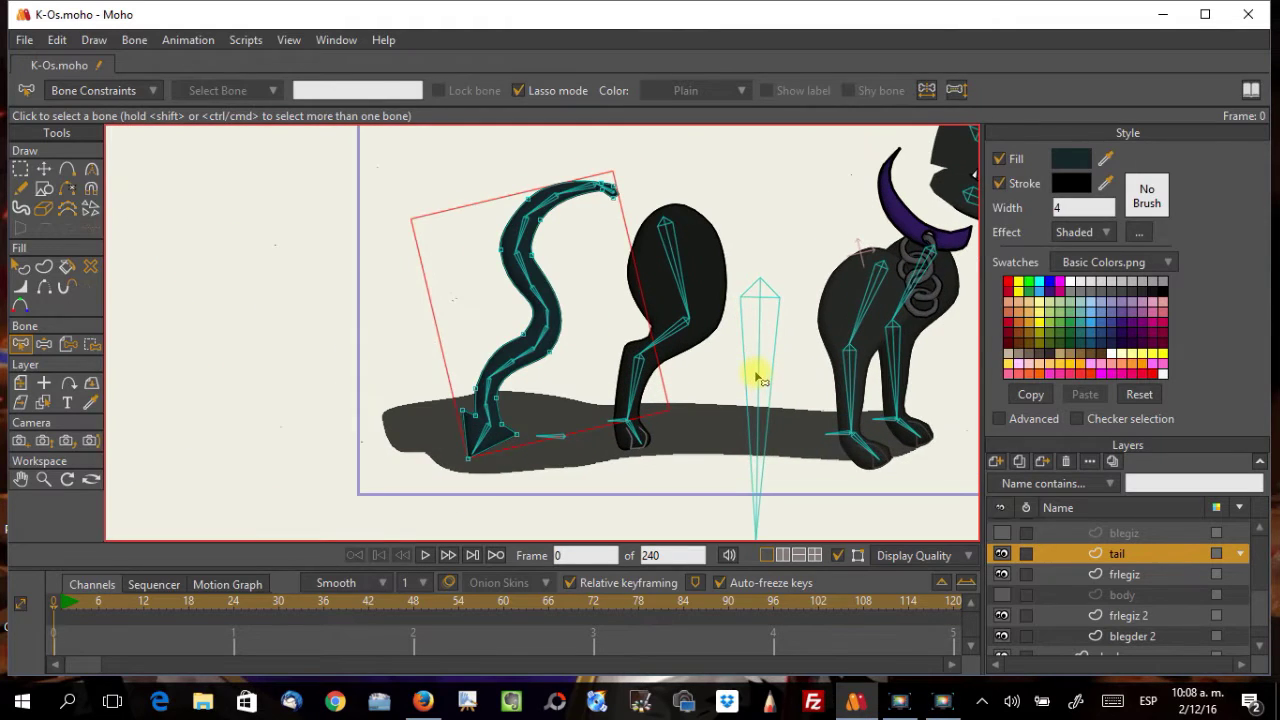
scroll(757, 378, up, 1)
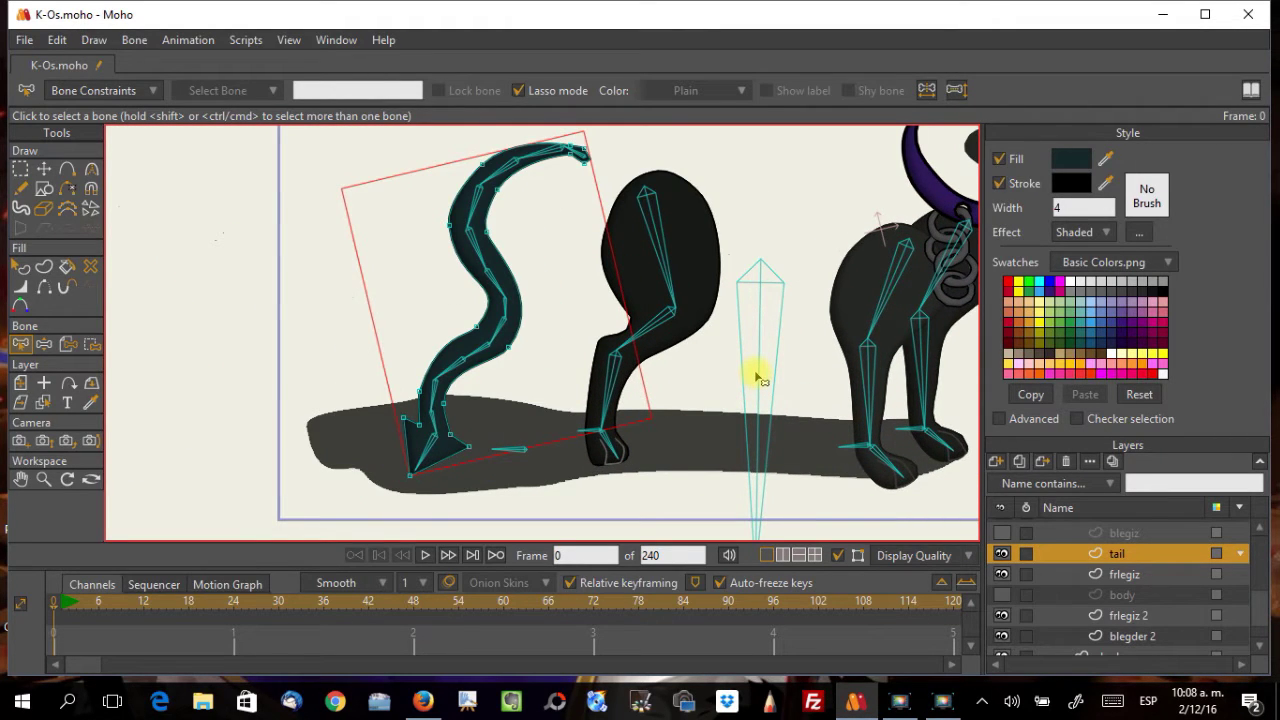
scroll(757, 380, up, 1)
scroll(757, 380, down, 1)
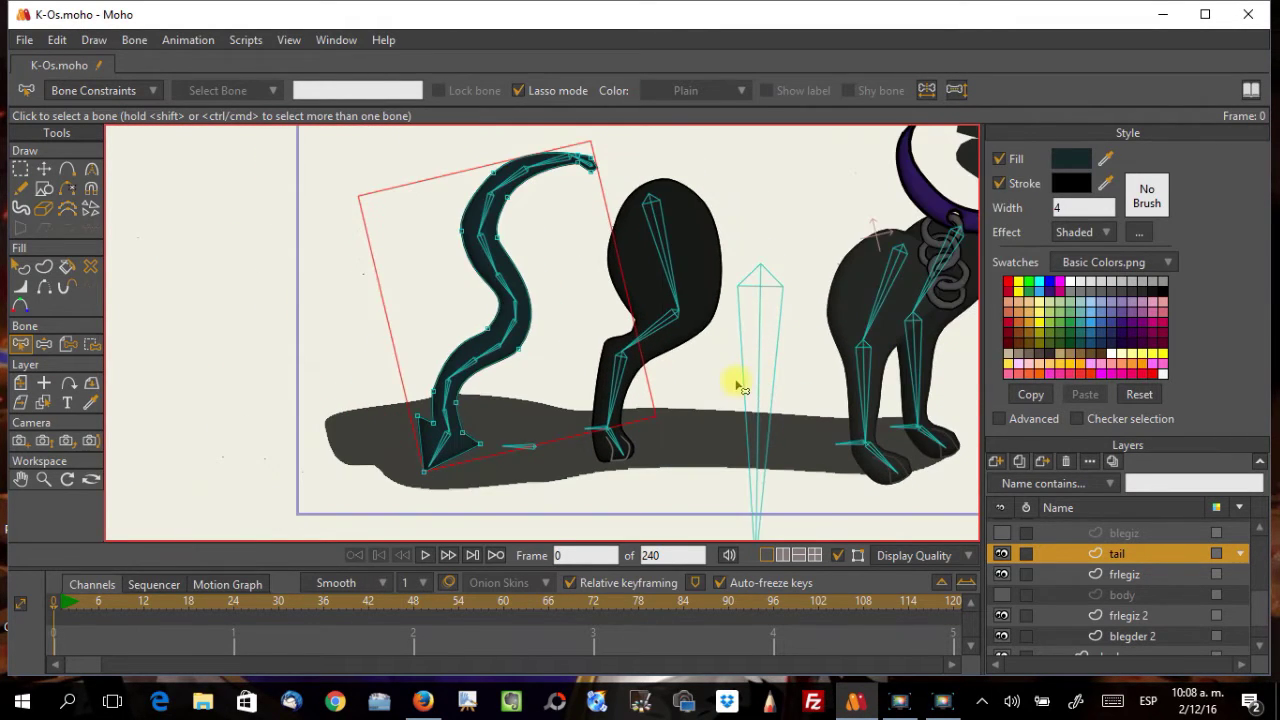
drag(462, 260, 429, 314)
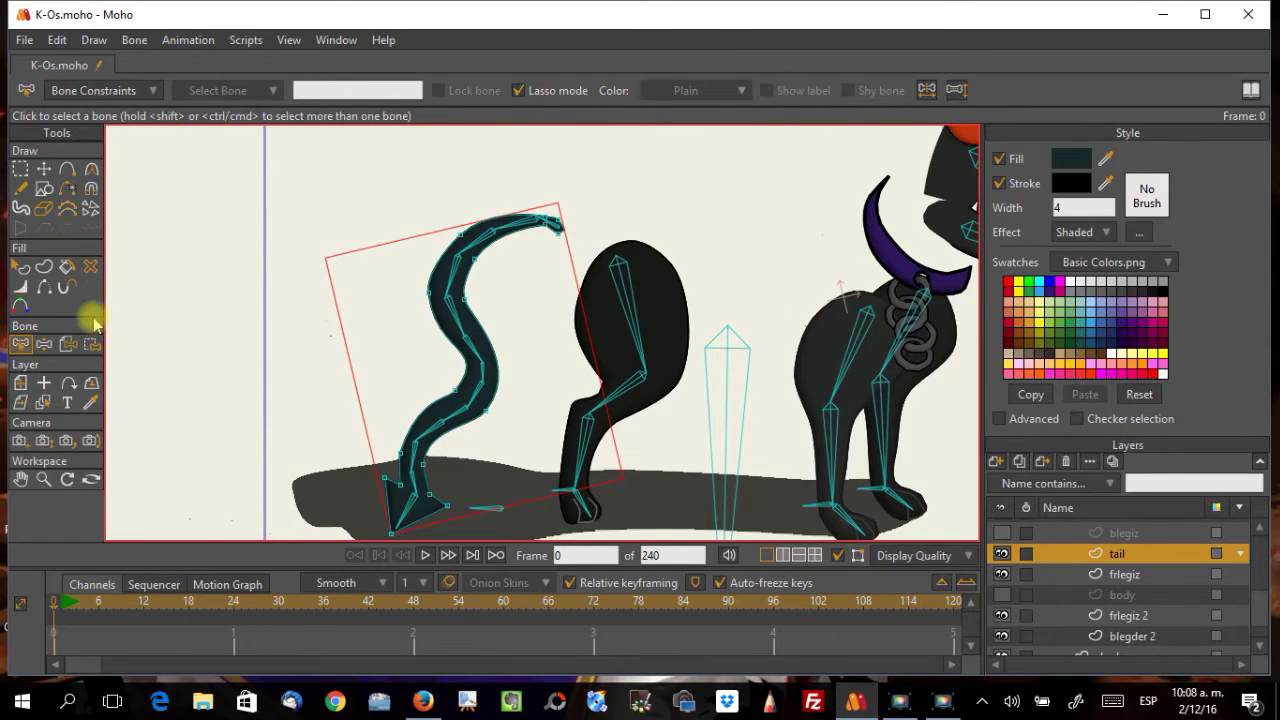
mouse_move(537, 248)
mouse_down()
mouse_move(563, 188)
mouse_move(380, 409)
mouse_move(363, 523)
mouse_move(432, 530)
mouse_move(503, 414)
mouse_up()
drag(540, 250, 552, 246)
click(1098, 556)
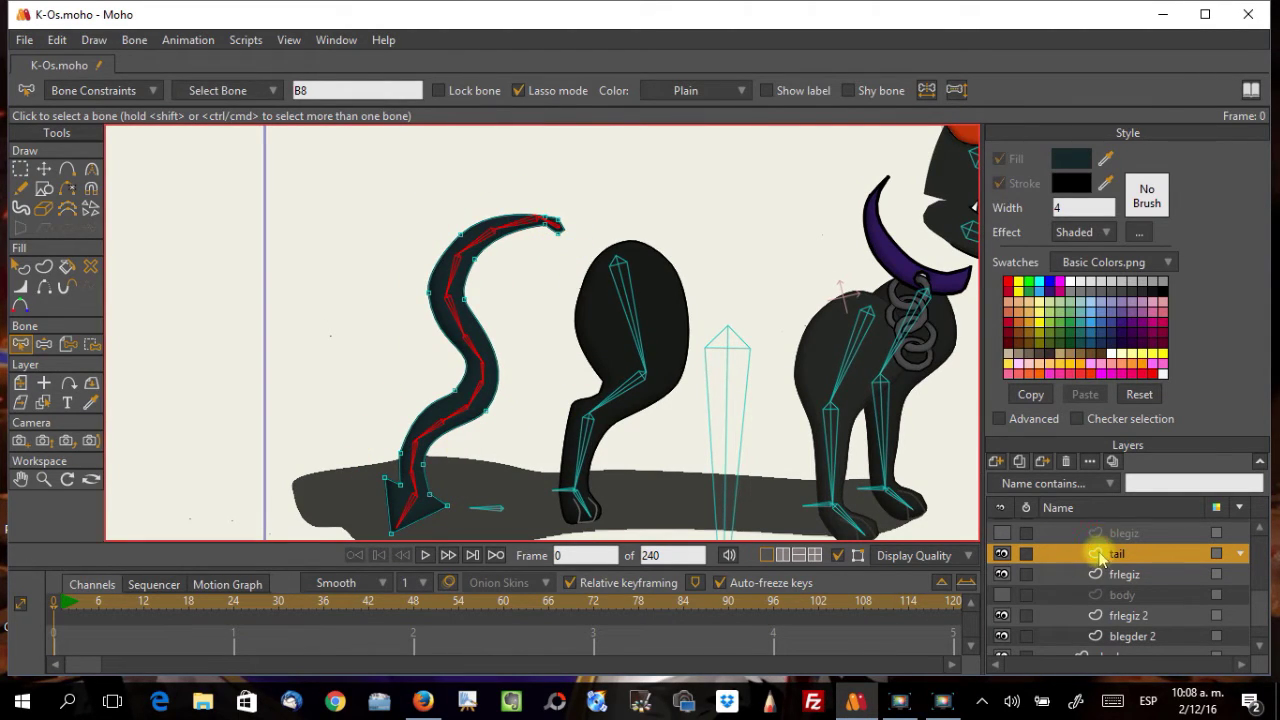
key(ctrl+a)
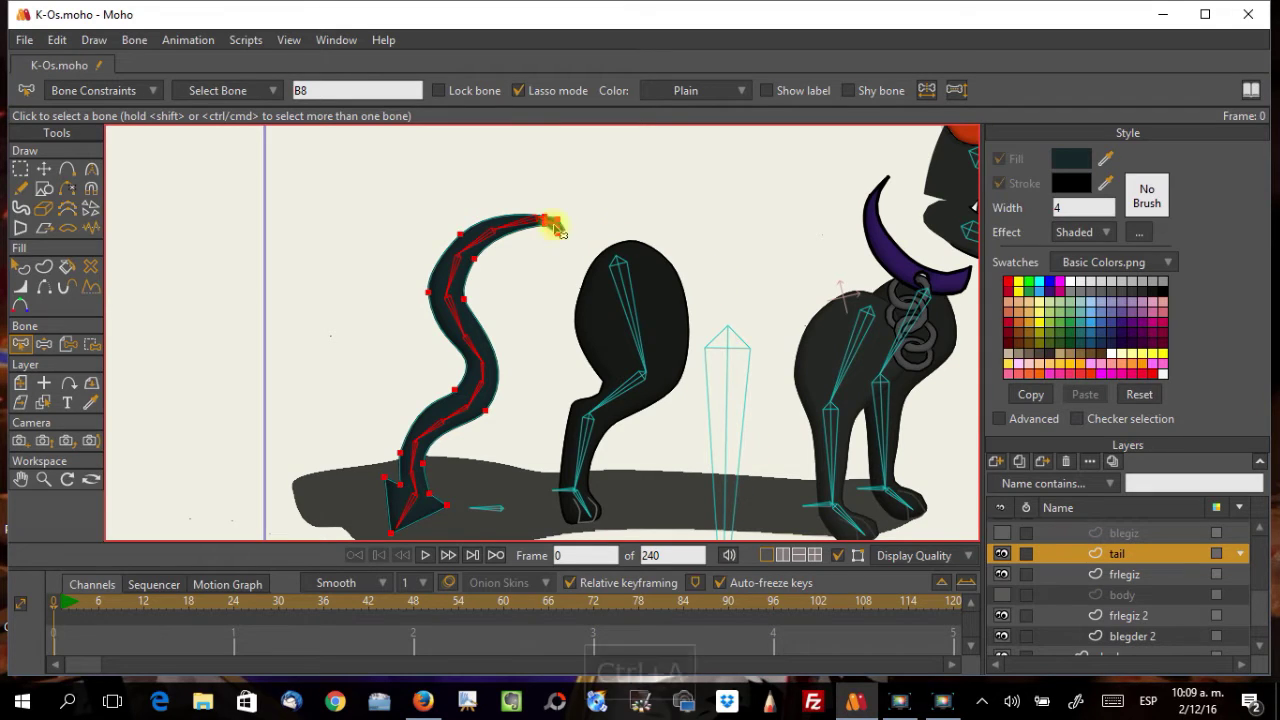
click(136, 40)
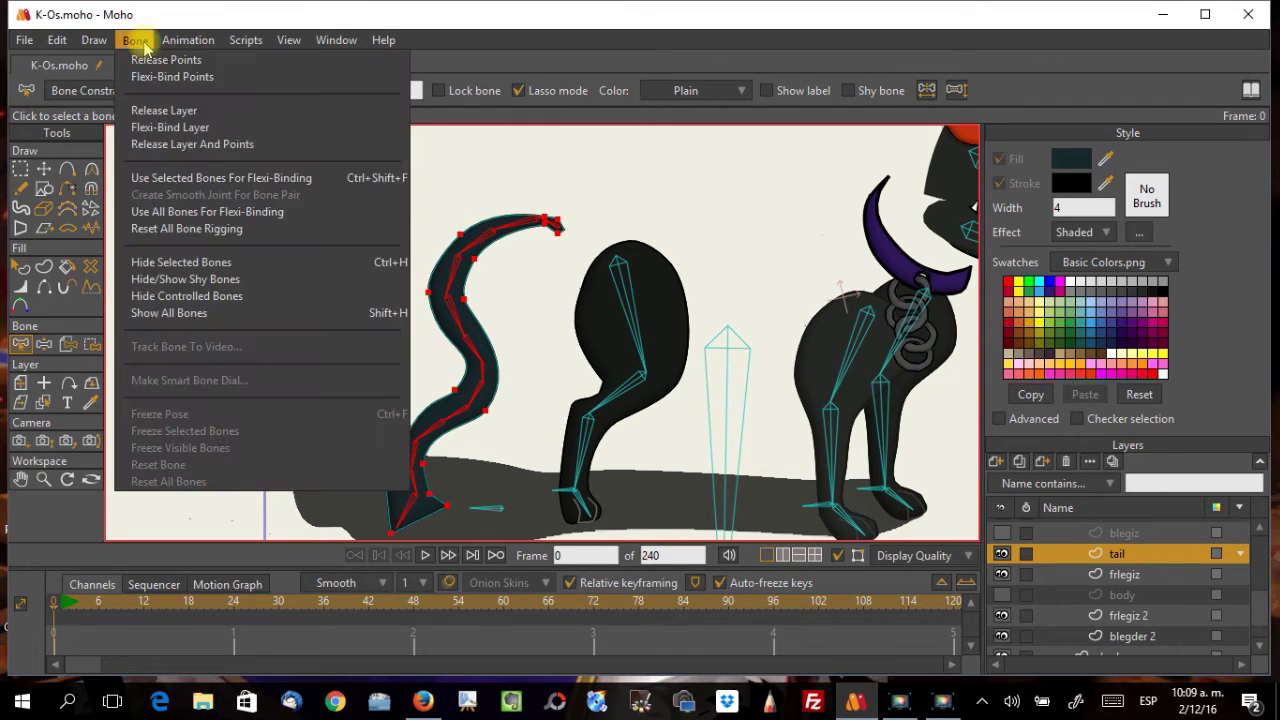
click(172, 178)
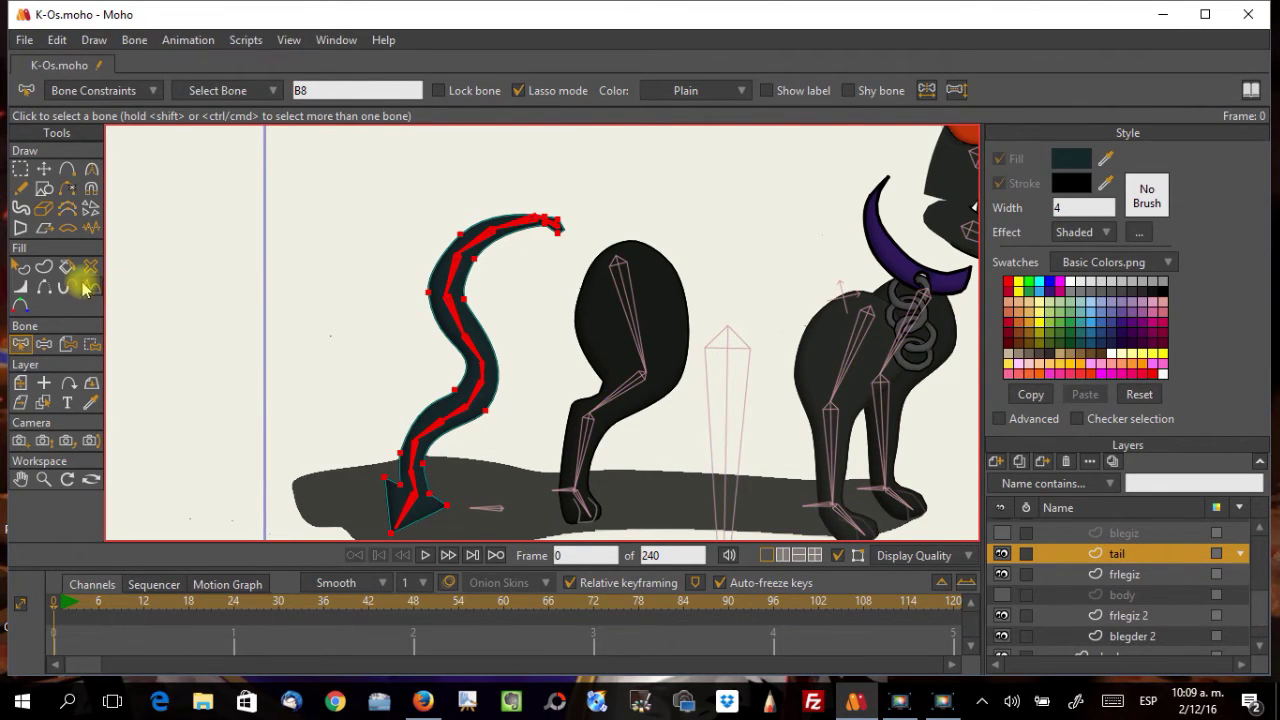
Step: On the K-Oz bone layer, test the tail's deformation by manipulating the tail tip and mid-tail bones
scroll(1150, 576, up, 3)
scroll(1145, 570, up, 2)
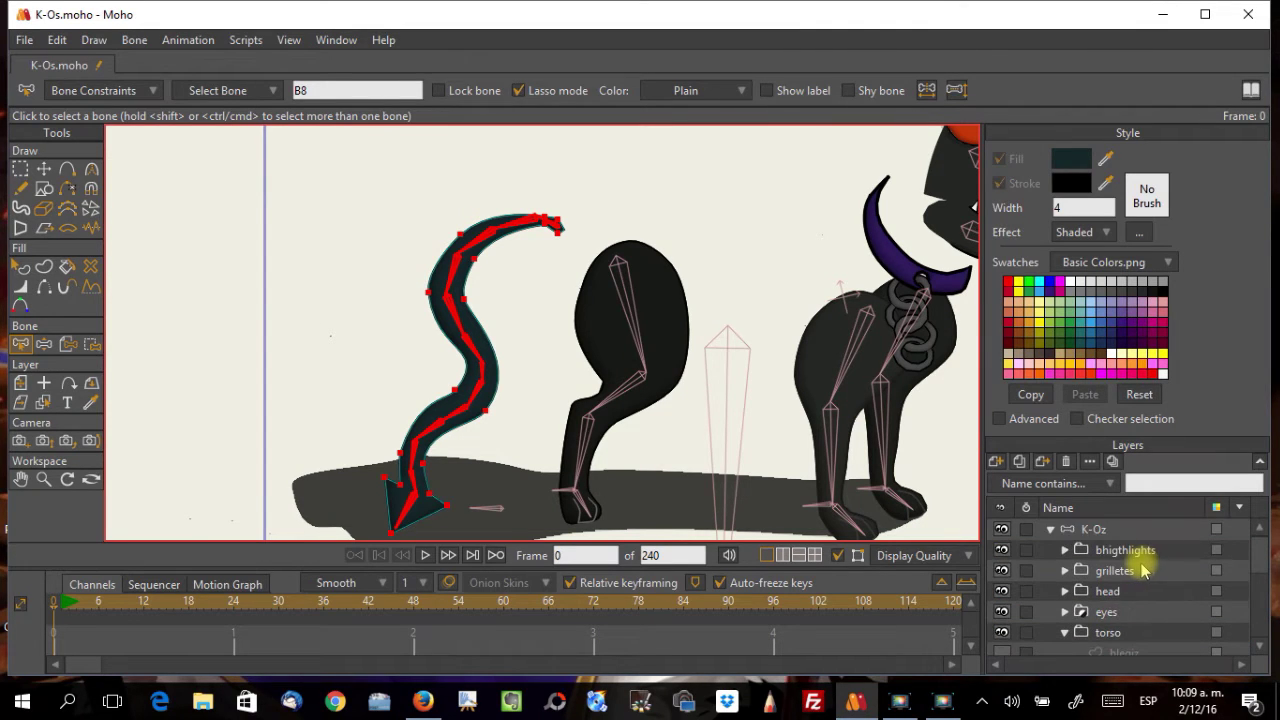
click(1080, 530)
click(91, 168)
drag(271, 329, 190, 512)
scroll(318, 467, down, 4)
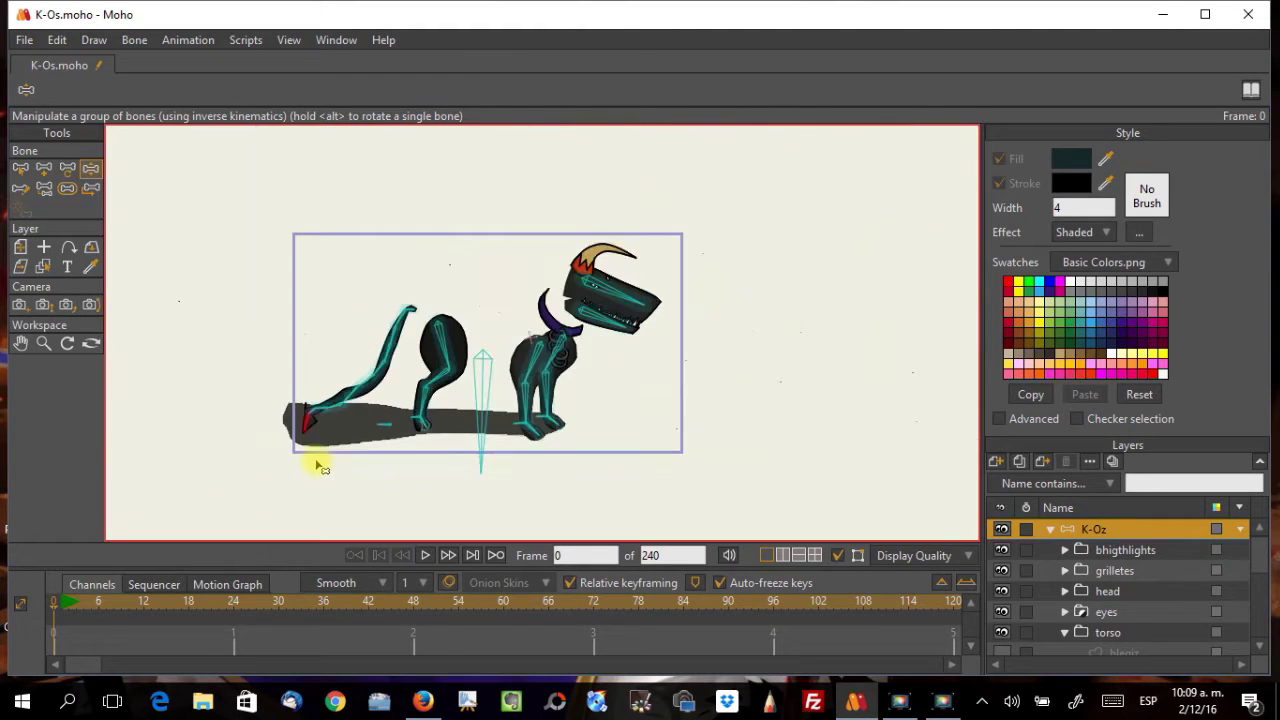
drag(380, 366, 329, 371)
scroll(329, 386, down, 1)
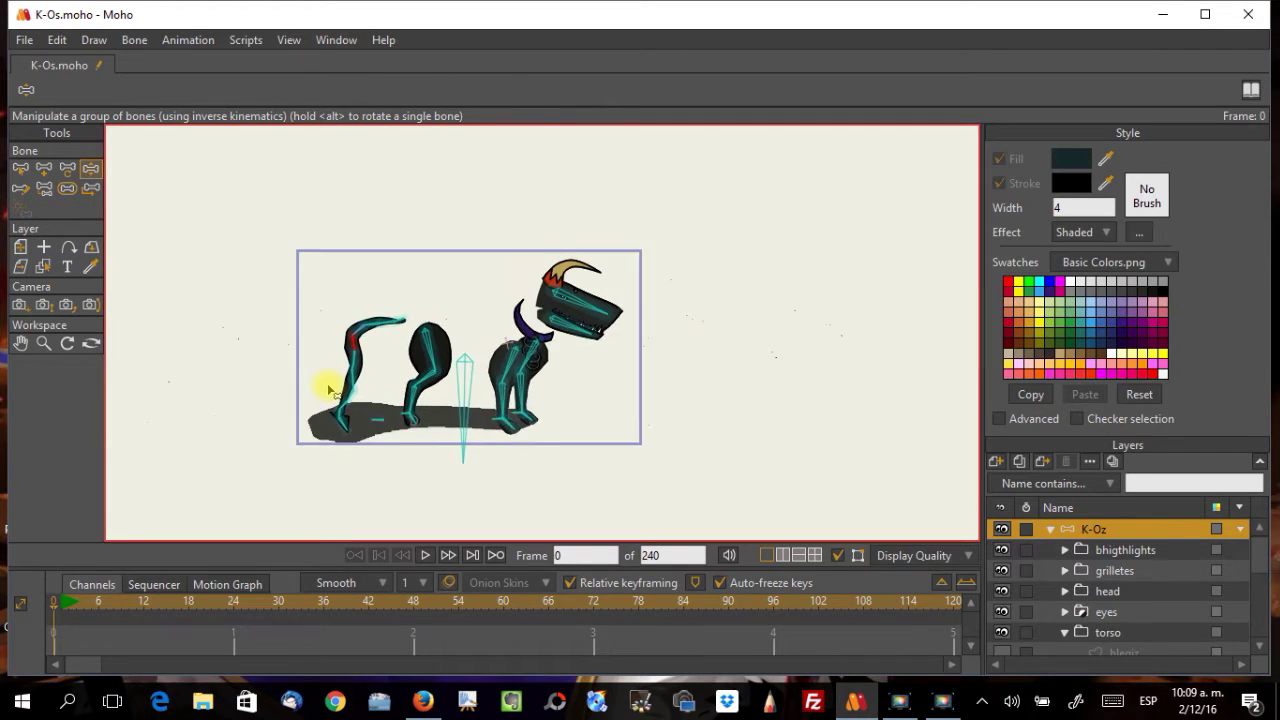
scroll(334, 386, up, 5)
scroll(357, 335, down, 3)
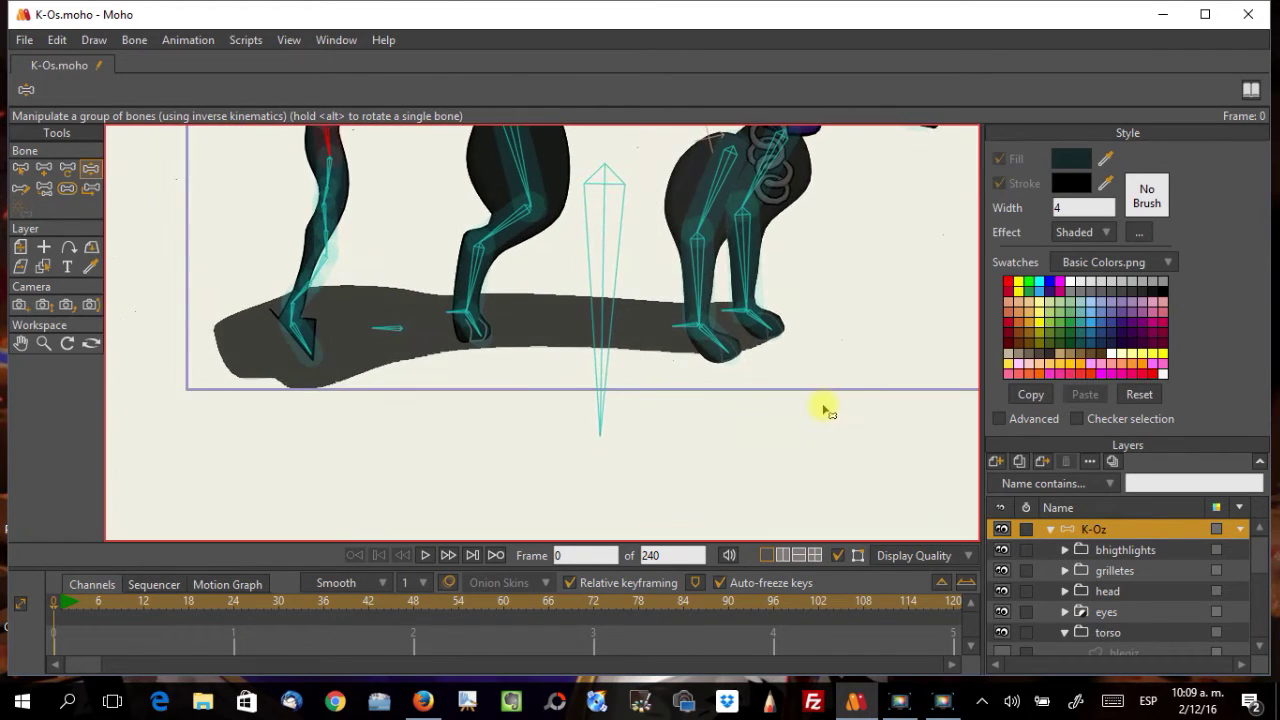
scroll(1108, 643, down, 5)
click(1090, 632)
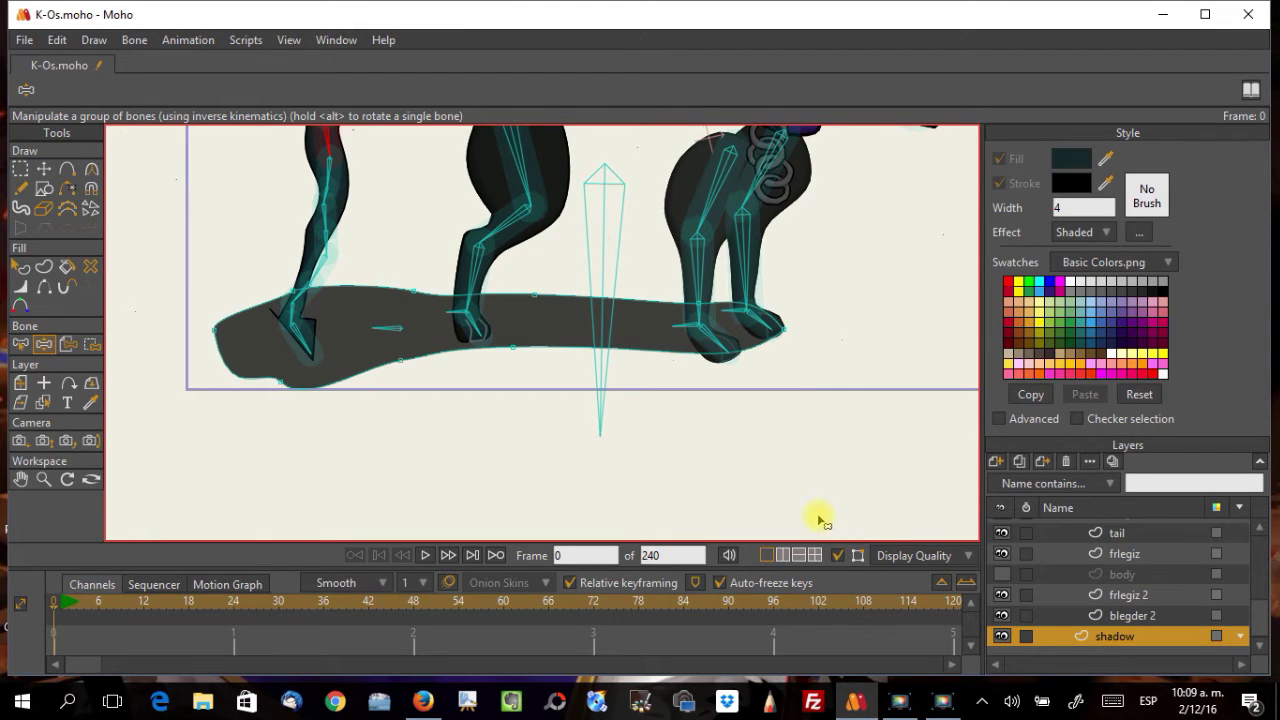
key(Escape)
drag(673, 432, 677, 503)
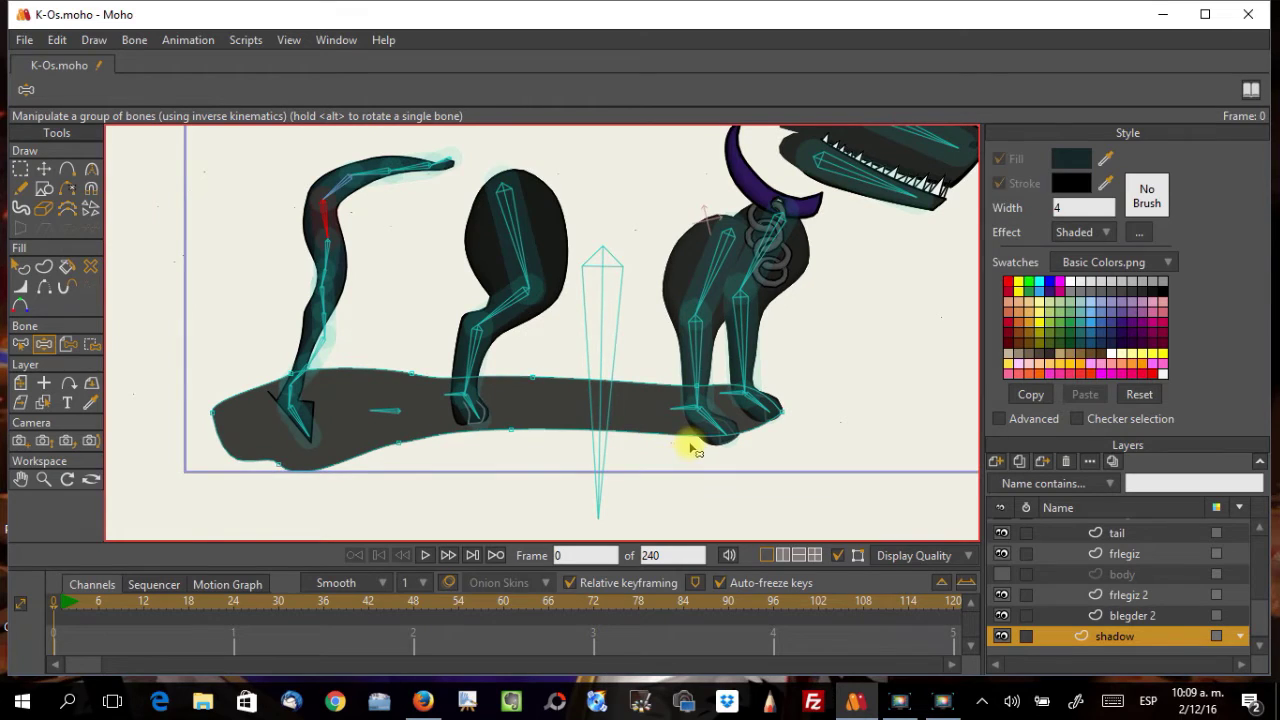
click(20, 343)
key(Escape)
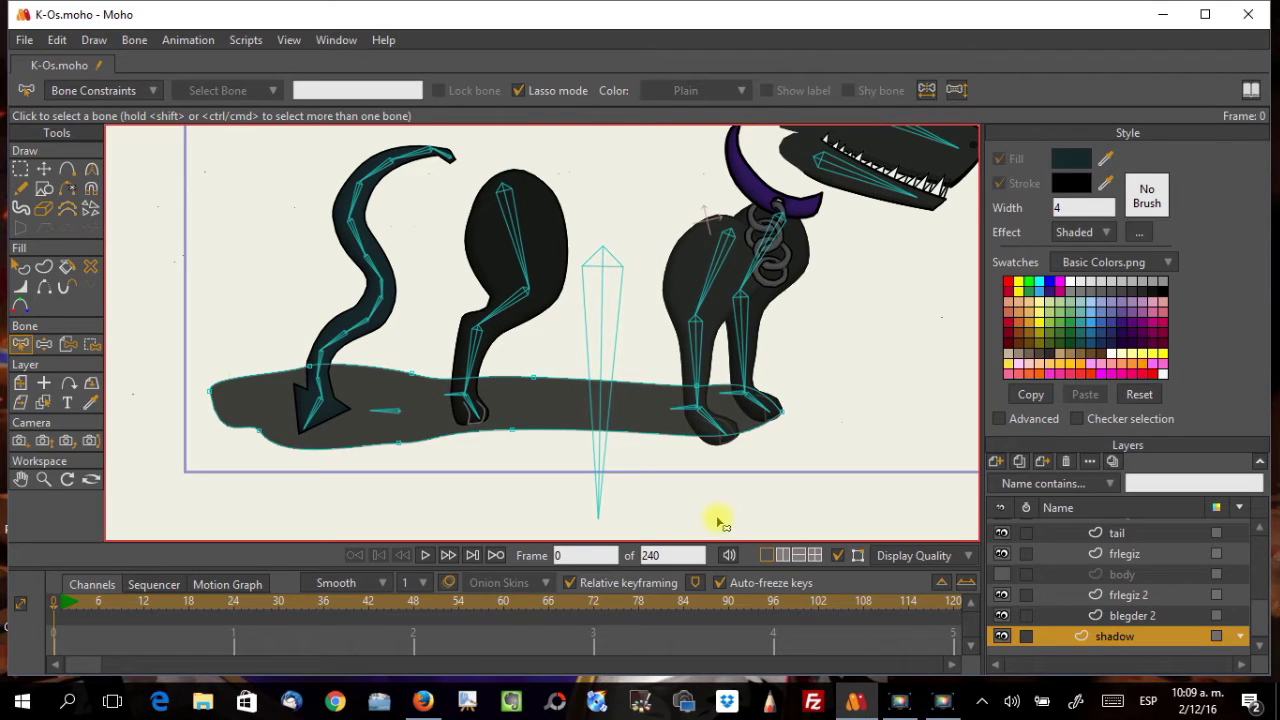
key(ctrl+a)
scroll(1080, 585, up, 3)
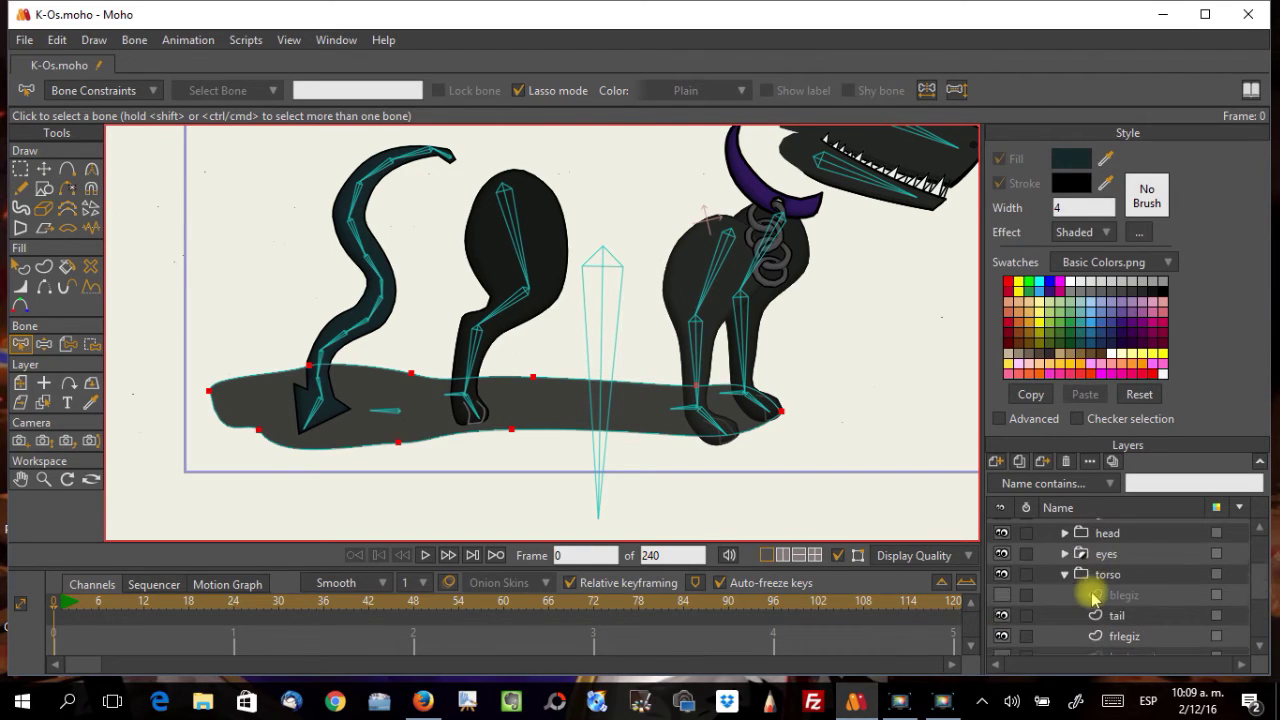
click(604, 372)
scroll(1098, 605, down, 3)
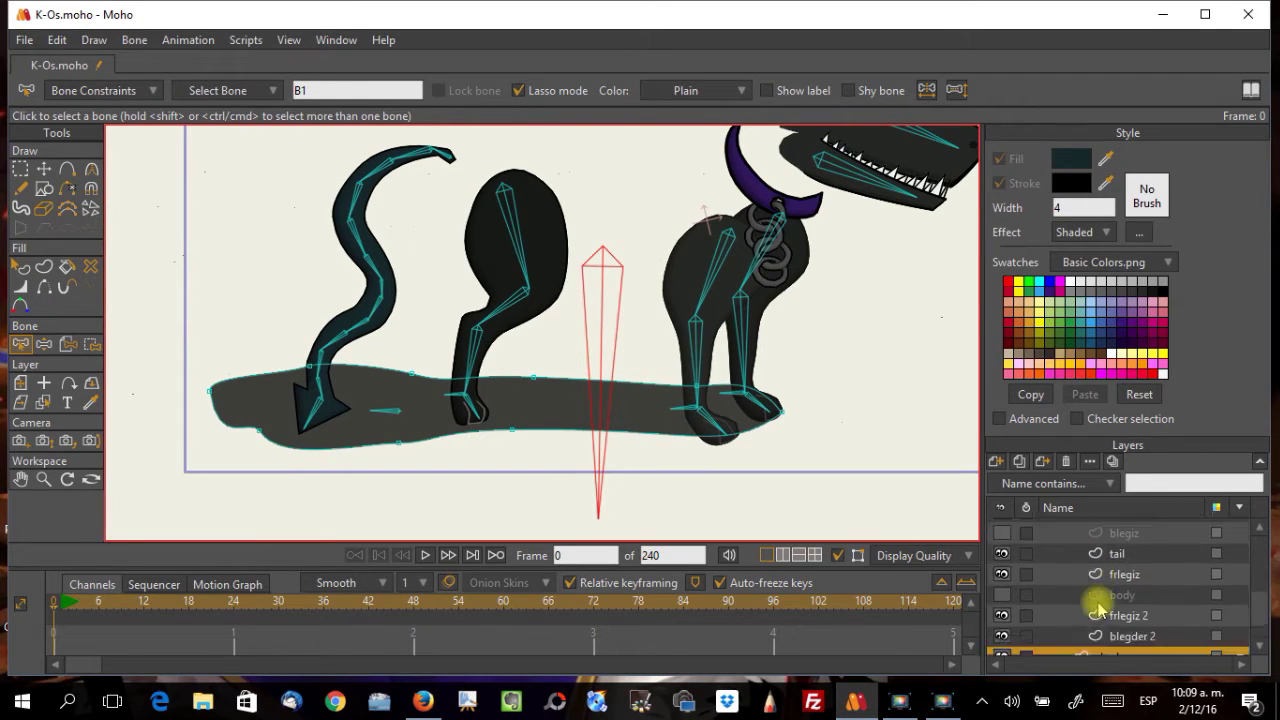
scroll(1098, 605, down, 1)
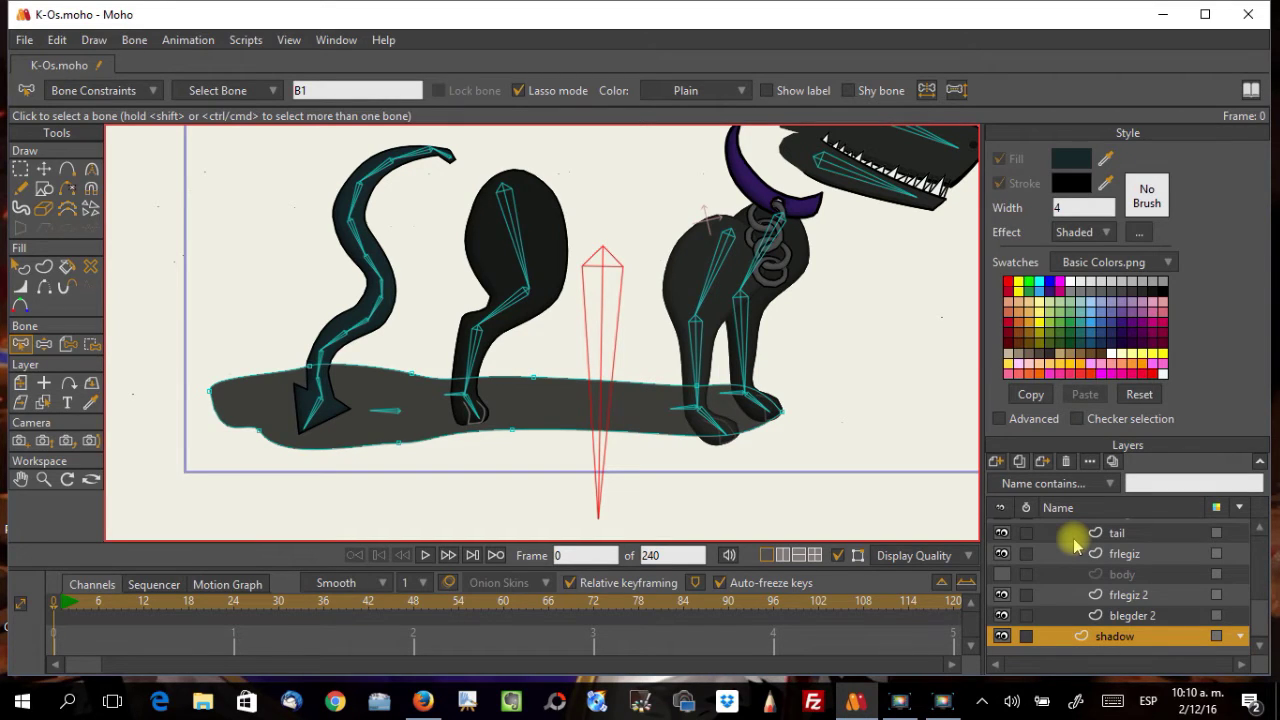
scroll(1086, 586, up, 2)
scroll(1090, 585, down, 1)
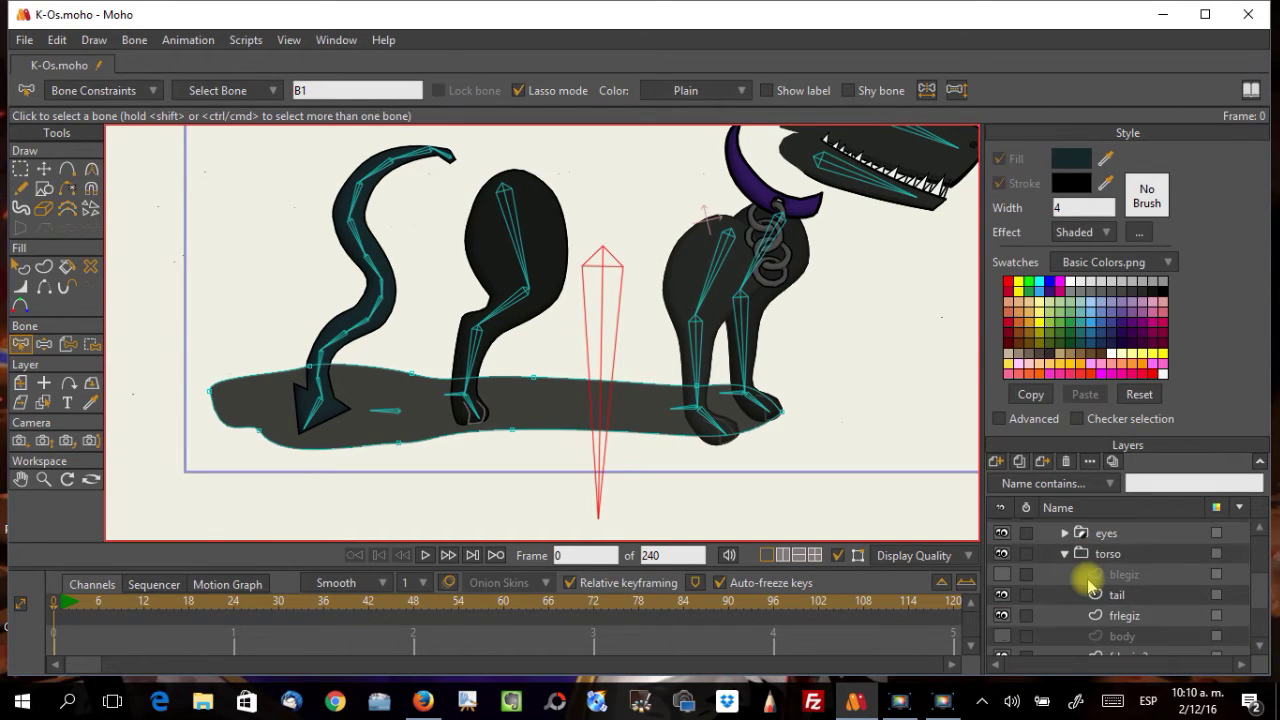
scroll(1143, 586, up, 3)
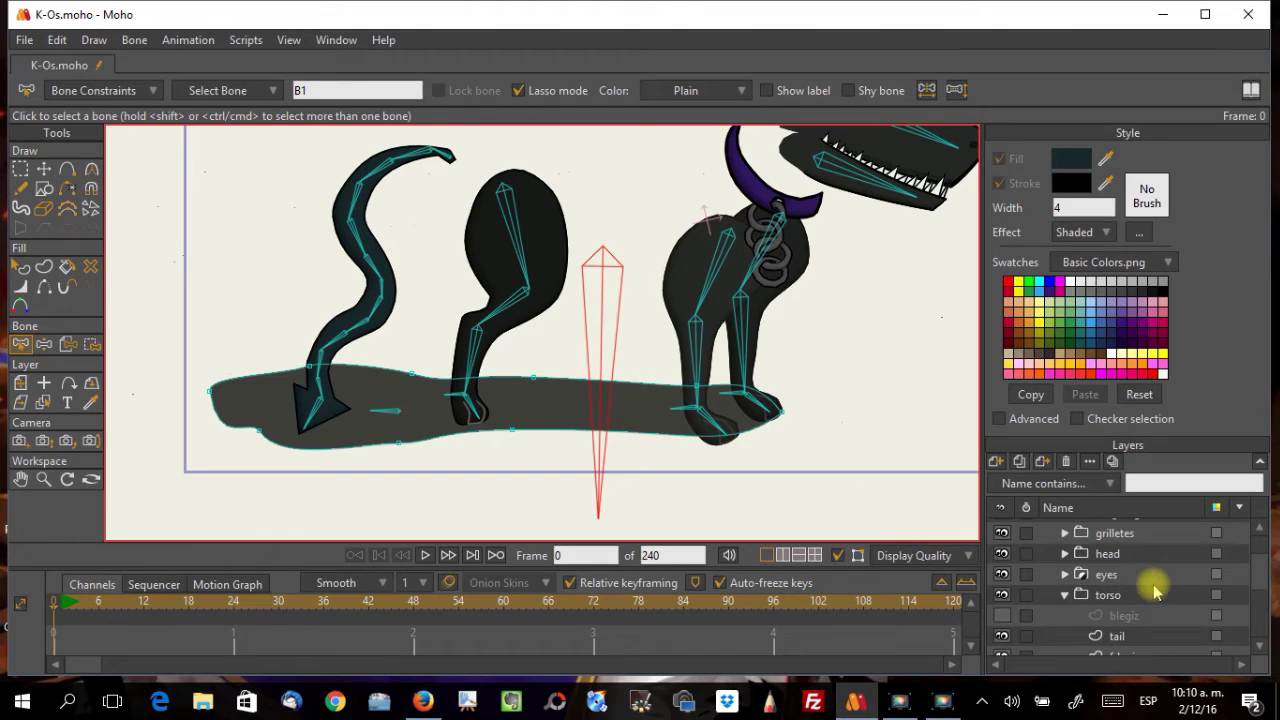
Step: On the K-Oz bone layer, add a long bone along the shadow from the front feet to its tail end, with strength 0.5882
click(1076, 529)
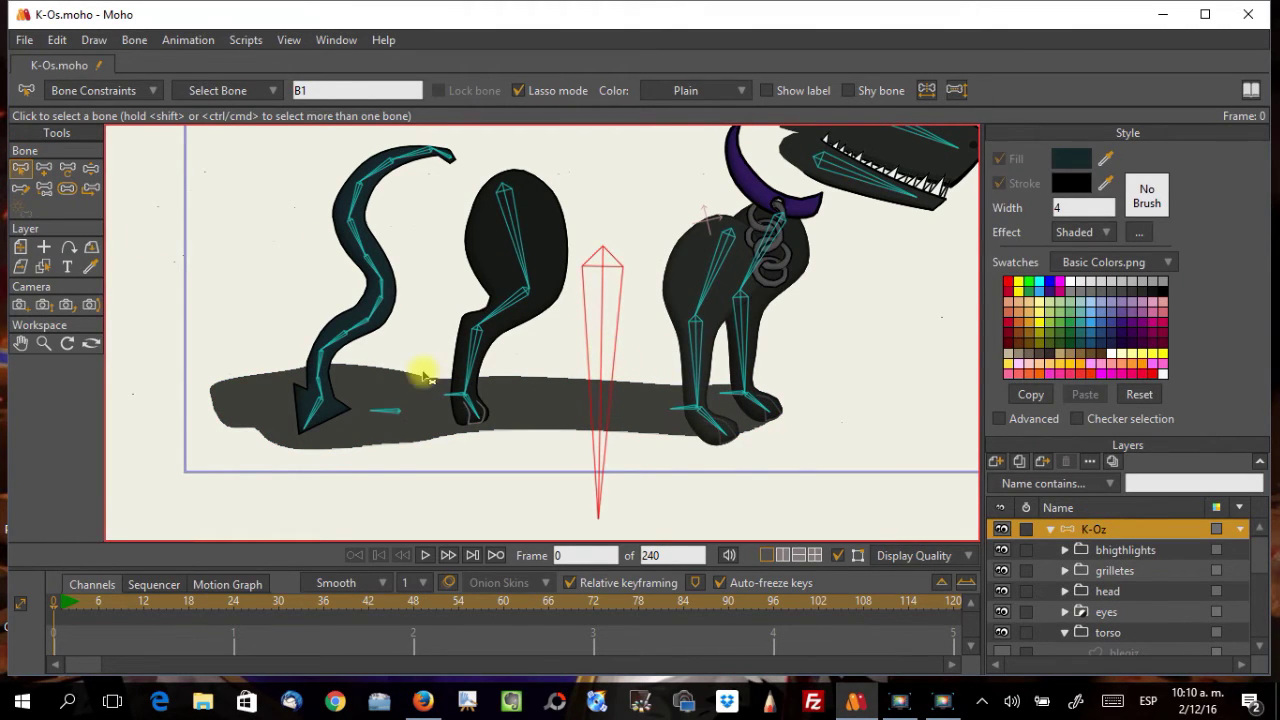
click(44, 168)
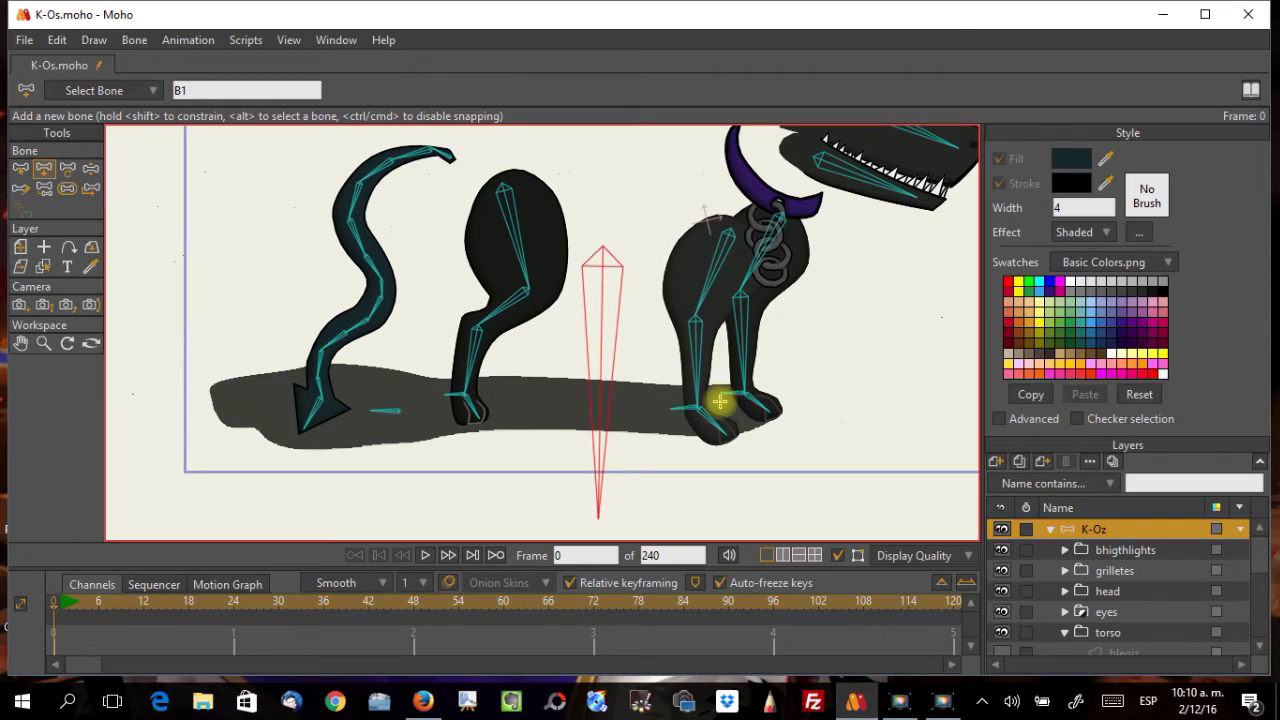
drag(712, 403, 230, 413)
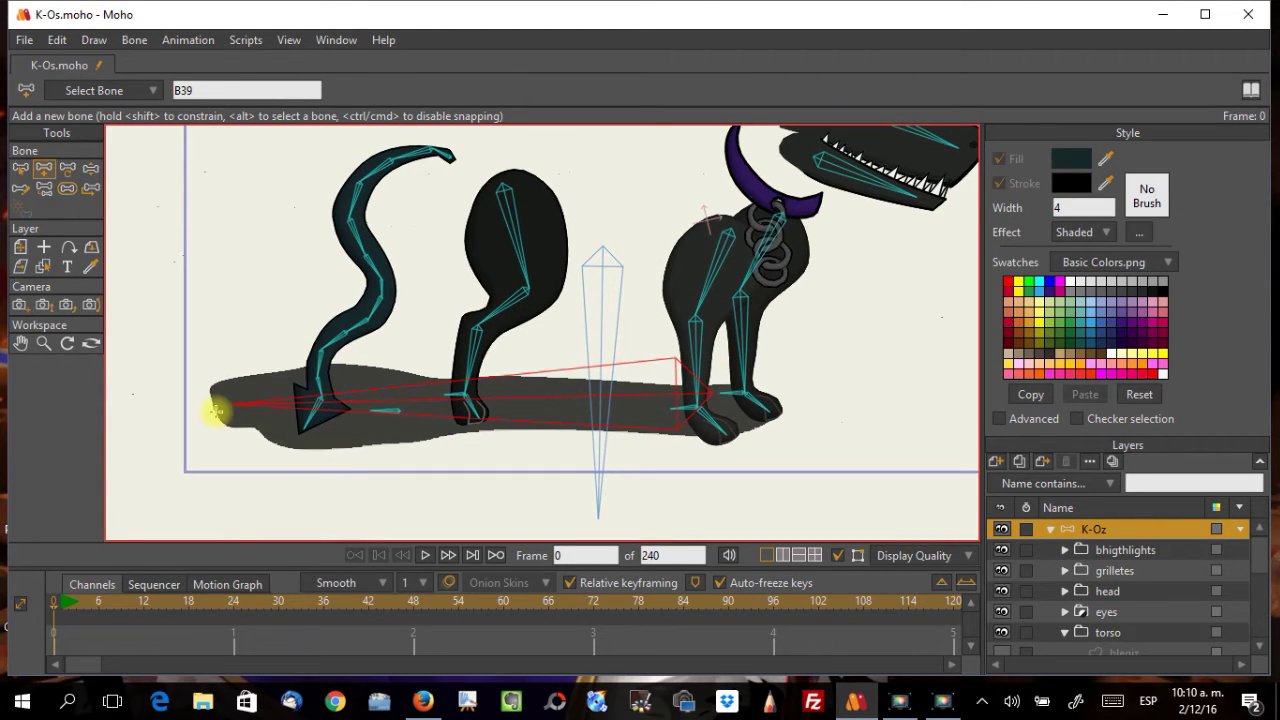
click(67, 188)
drag(514, 386, 478, 406)
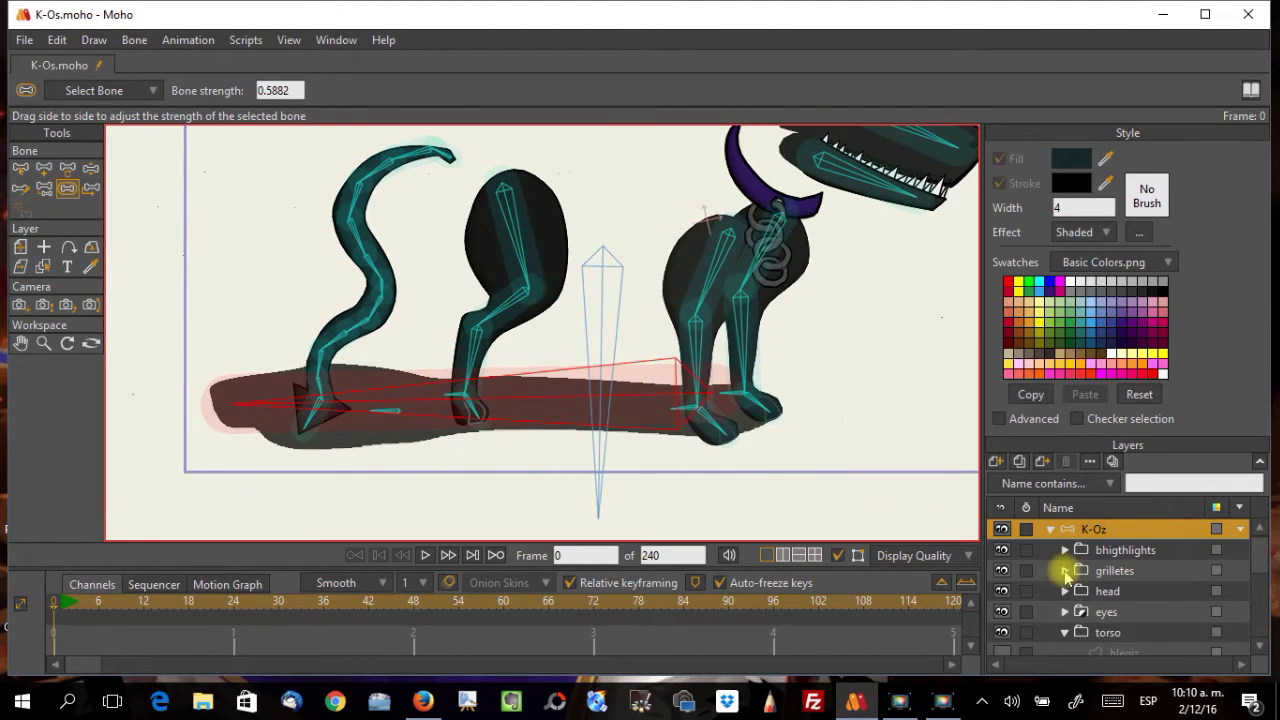
Step: Test how the shadow reacts by manipulating the new long bone
click(90, 168)
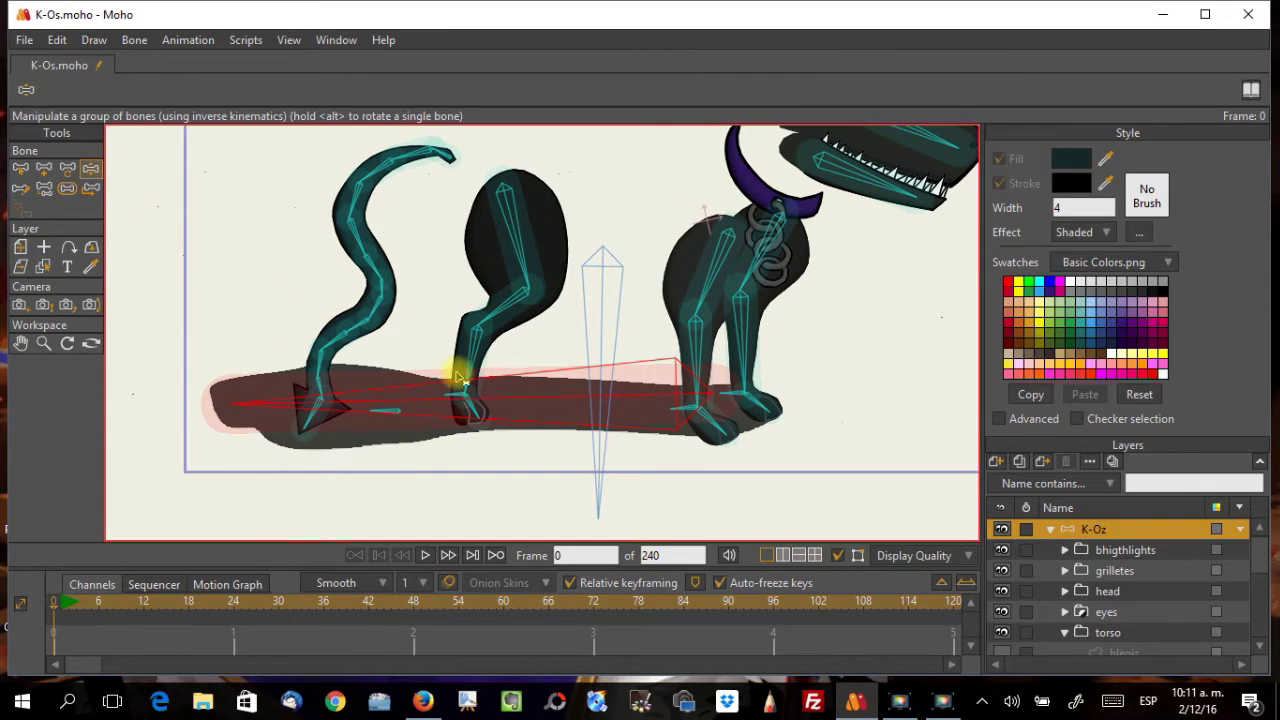
drag(514, 409, 566, 429)
scroll(820, 478, down, 3)
scroll(818, 478, up, 3)
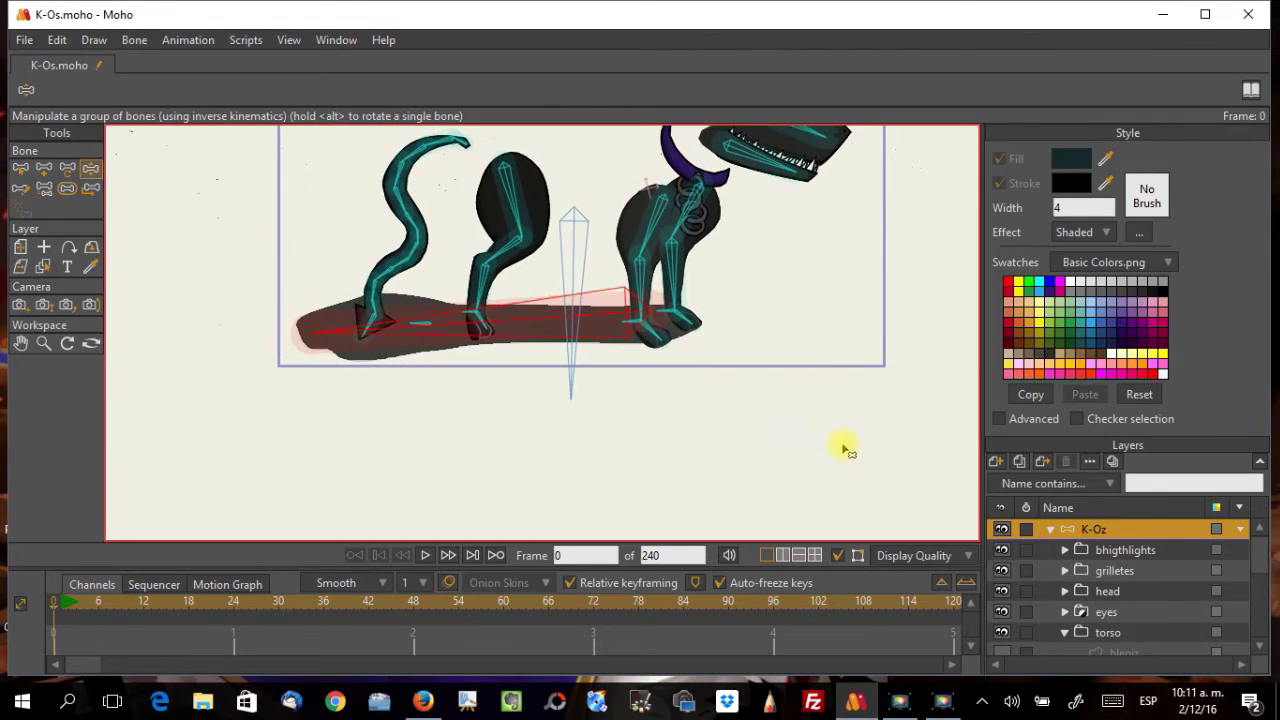
Step: Flexi-bind the shadow layer, with all its points selected, to only the long shadow bone
scroll(1085, 635, down, 3)
scroll(1085, 635, down, 4)
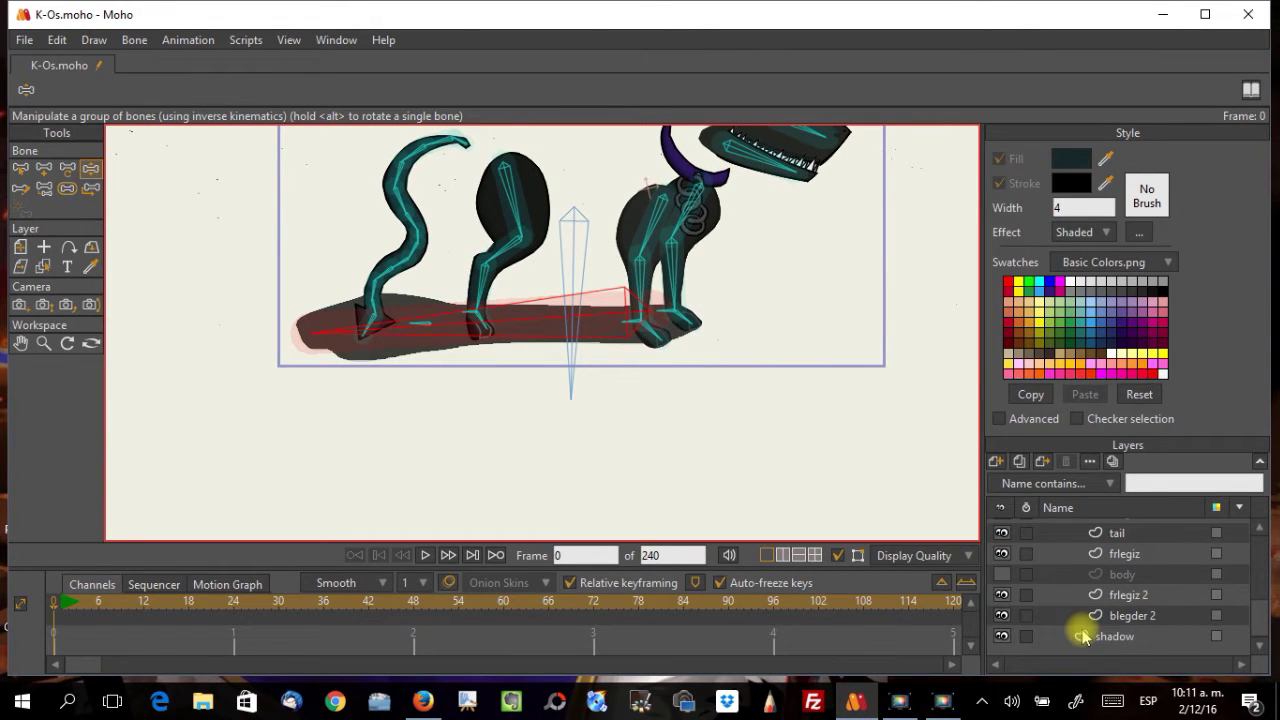
click(1098, 636)
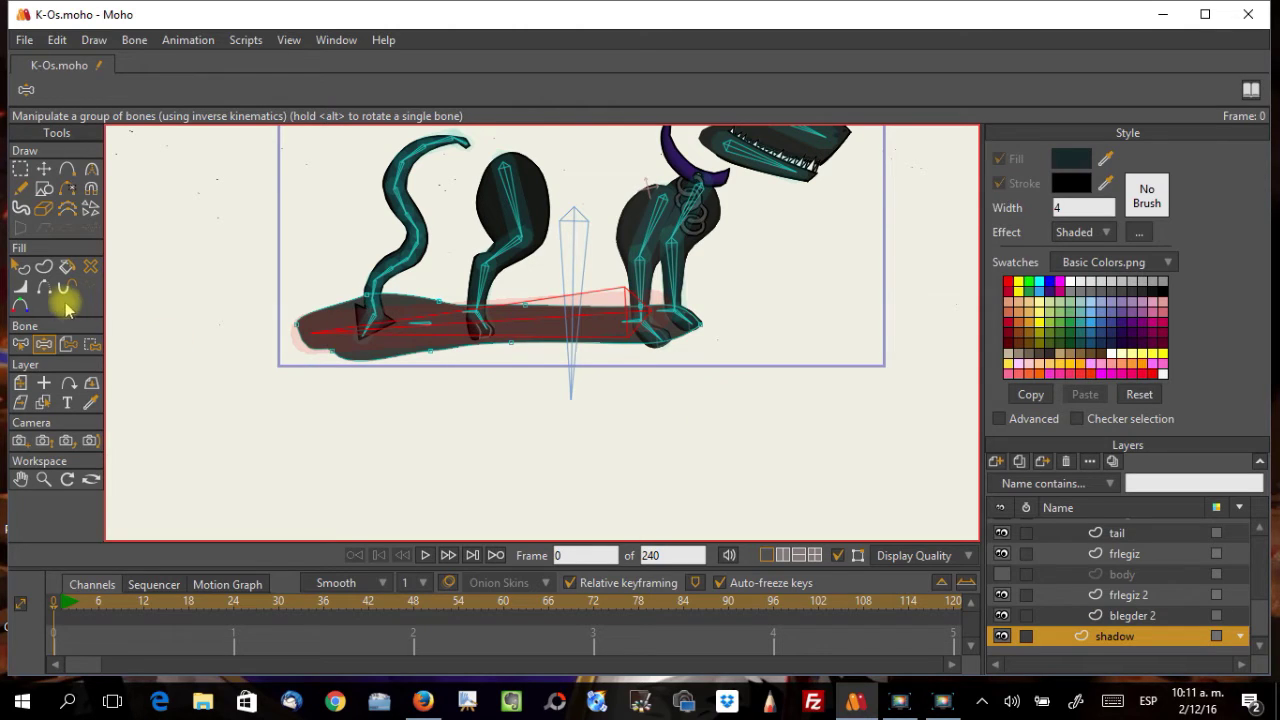
click(20, 344)
click(508, 328)
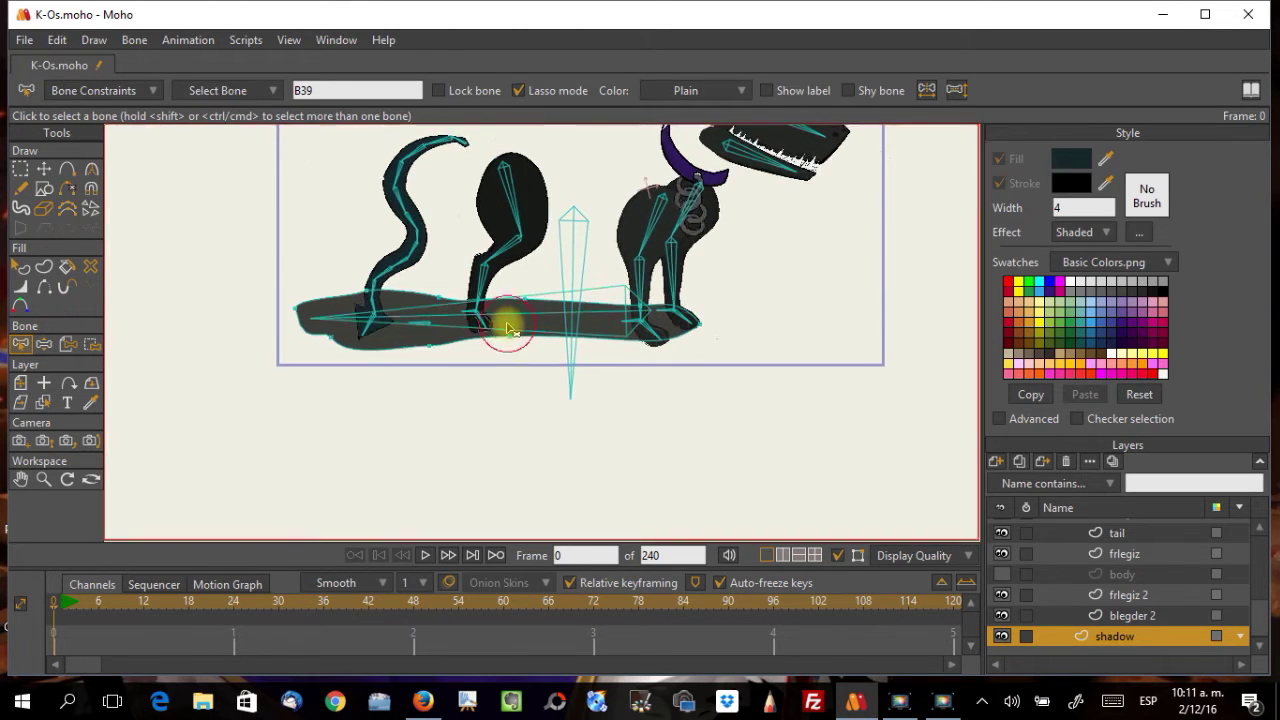
click(507, 326)
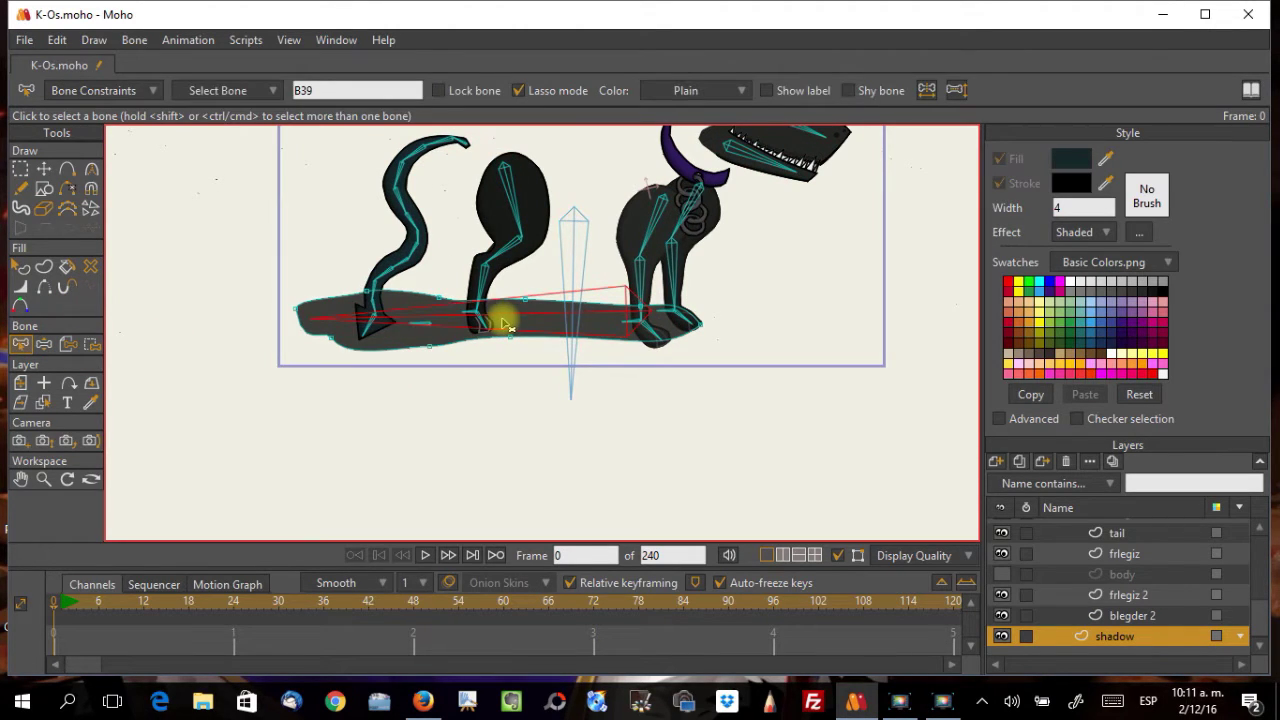
click(1265, 591)
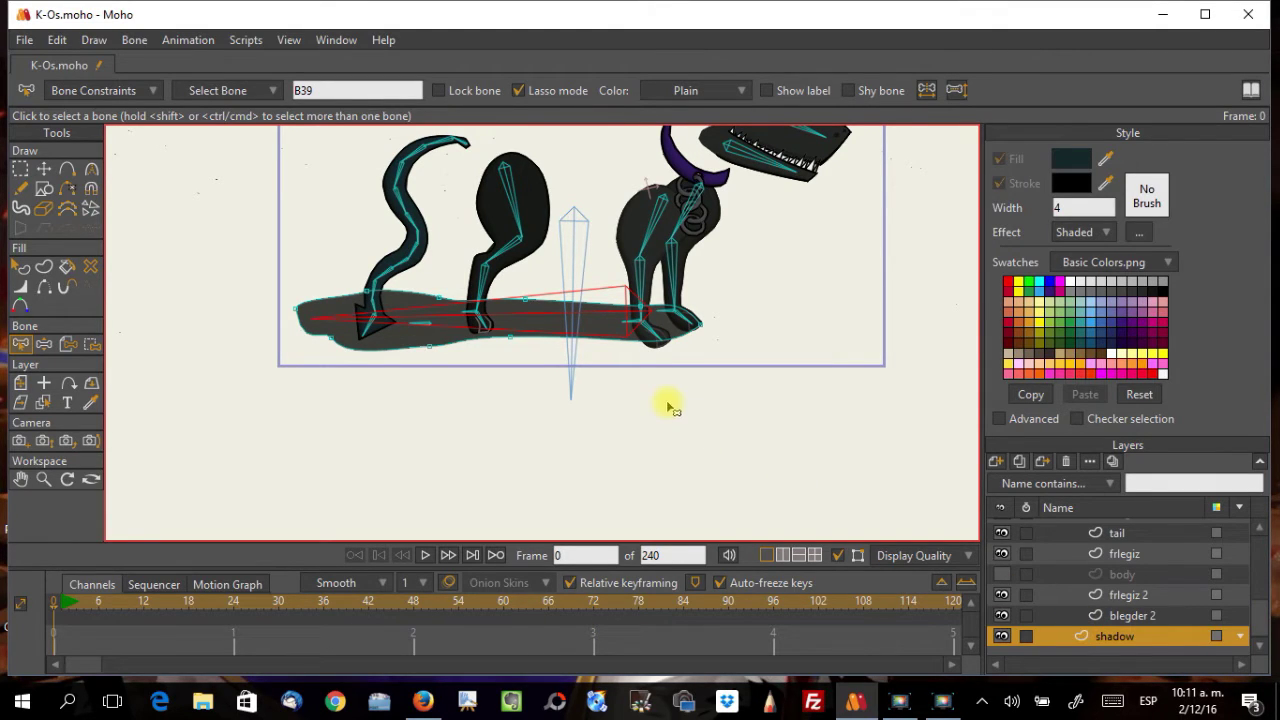
key(ctrl+a)
click(136, 40)
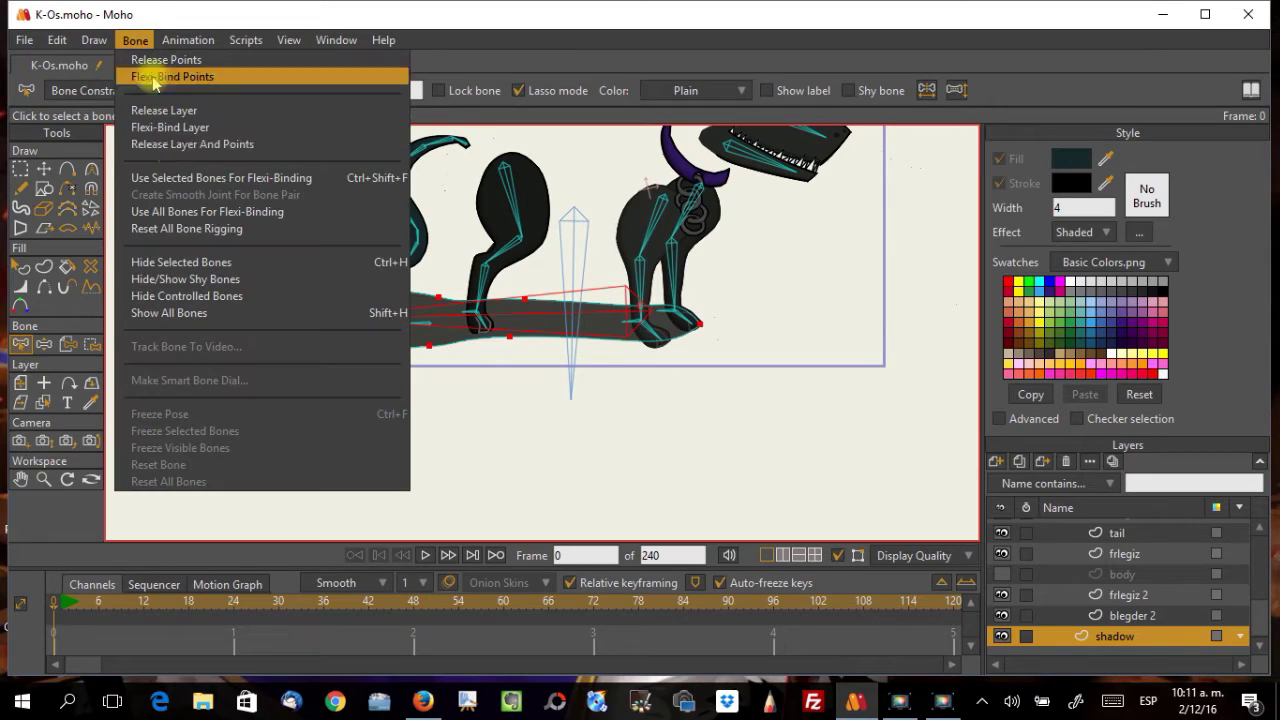
click(200, 178)
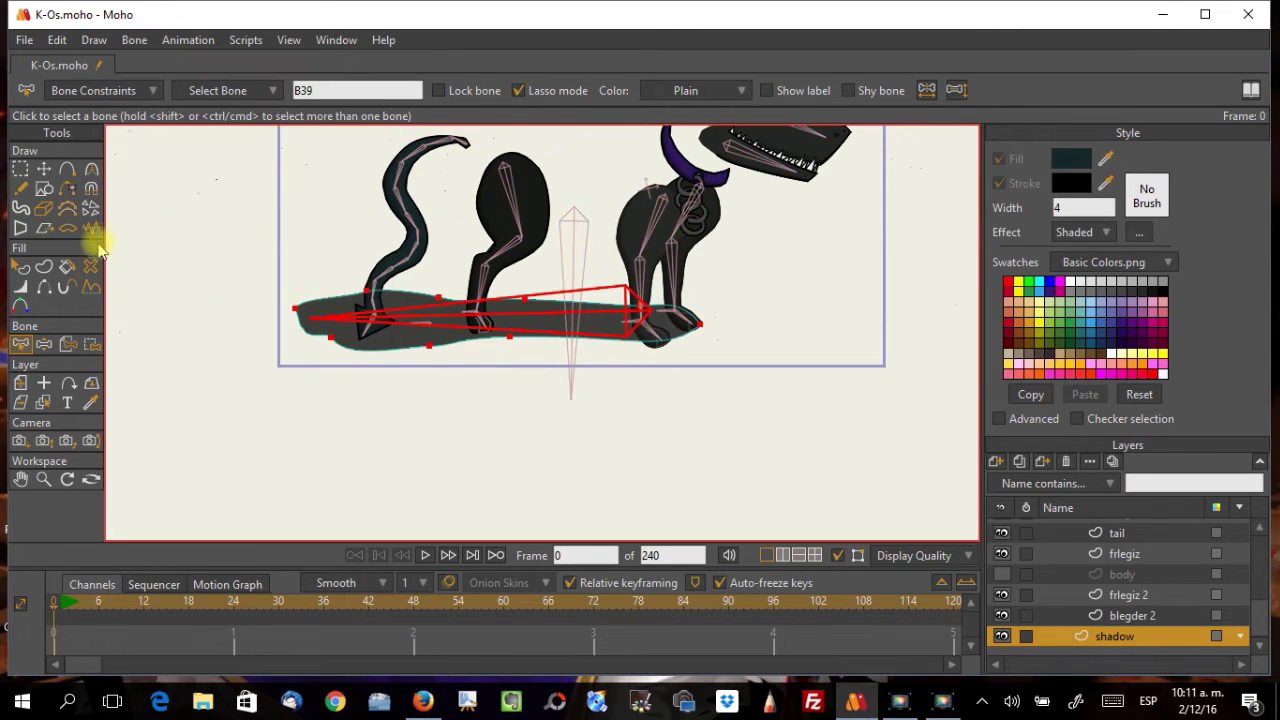
Step: On the K-Oz bone layer, test the shadow's deformation by manipulating its bound bone
scroll(1109, 540, up, 5)
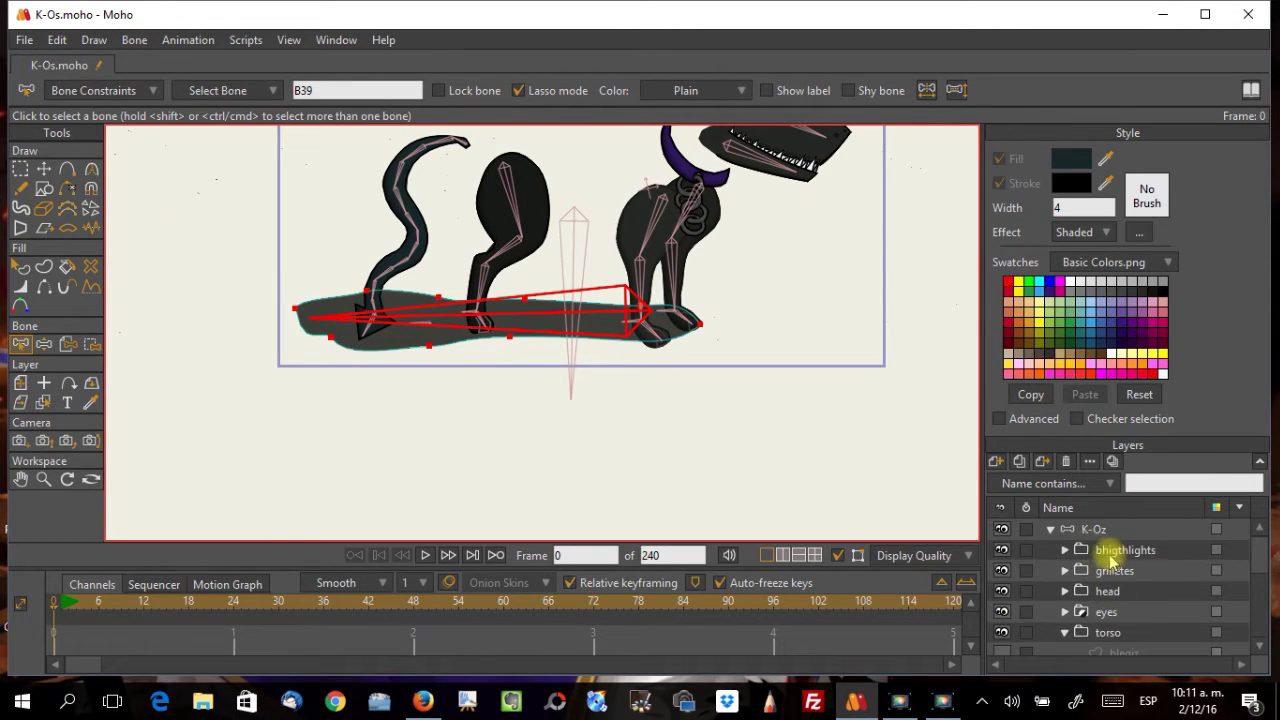
click(1045, 529)
scroll(812, 398, up, 2)
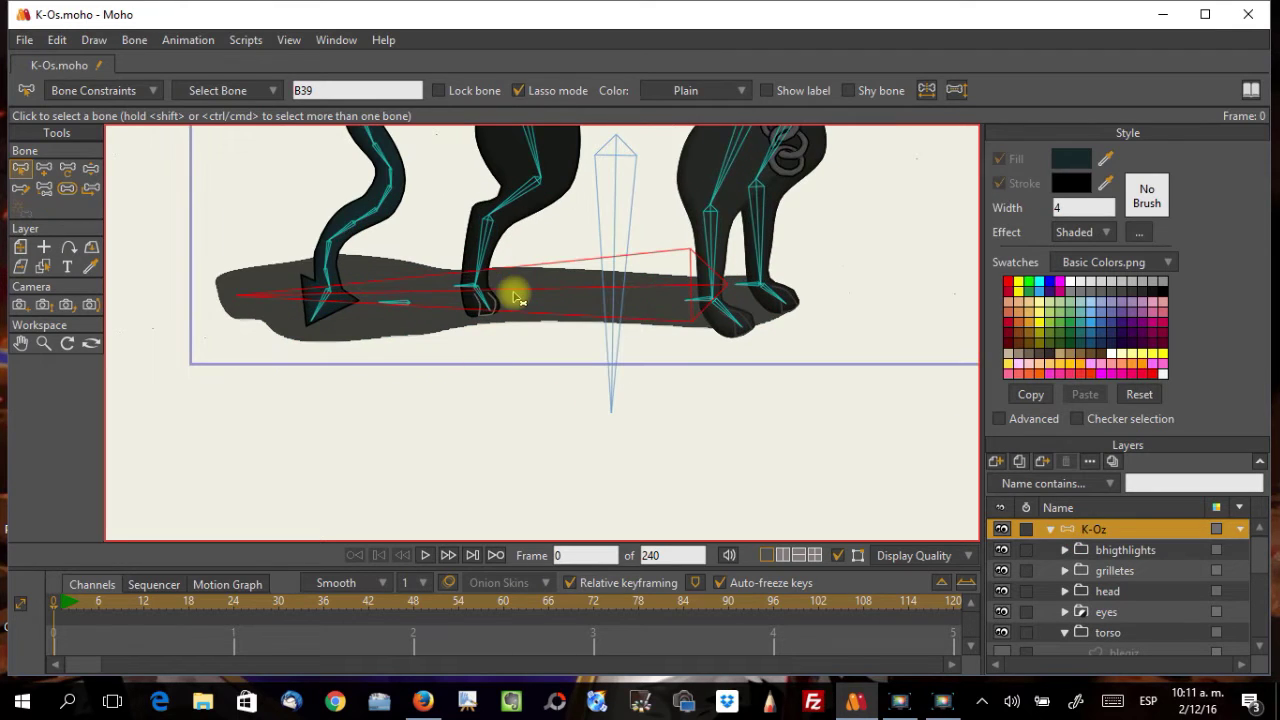
click(90, 168)
drag(374, 294, 443, 360)
drag(457, 420, 503, 290)
scroll(1150, 620, down, 1)
scroll(1150, 620, up, 2)
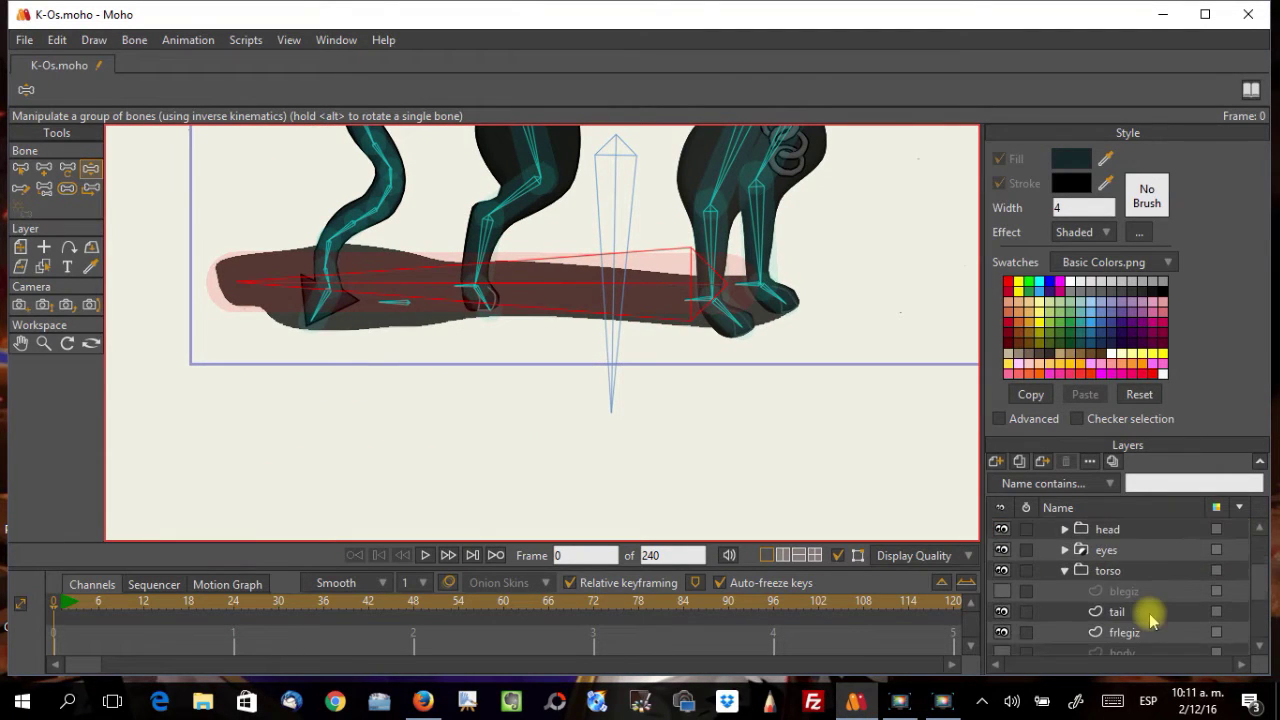
Step: Test the tail's bending again by pulling the bone at its arrow-shaped tip
drag(320, 300, 85, 525)
scroll(360, 487, down, 3)
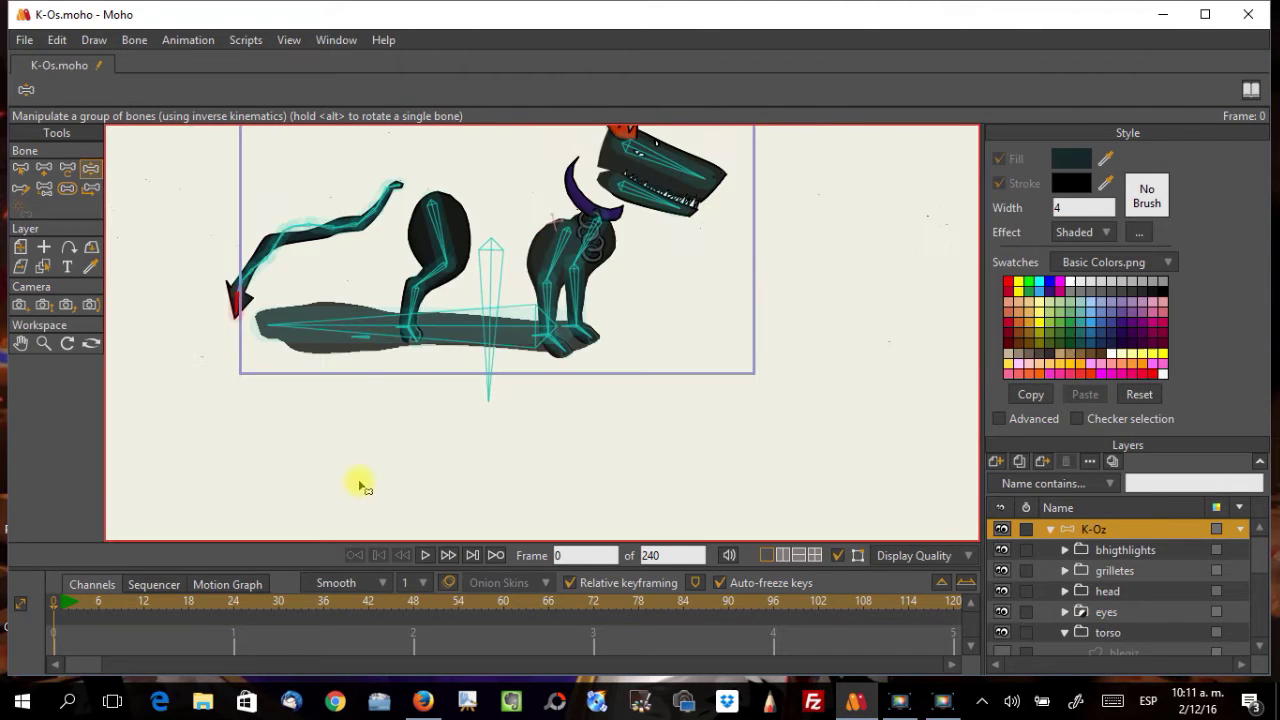
scroll(270, 402, up, 5)
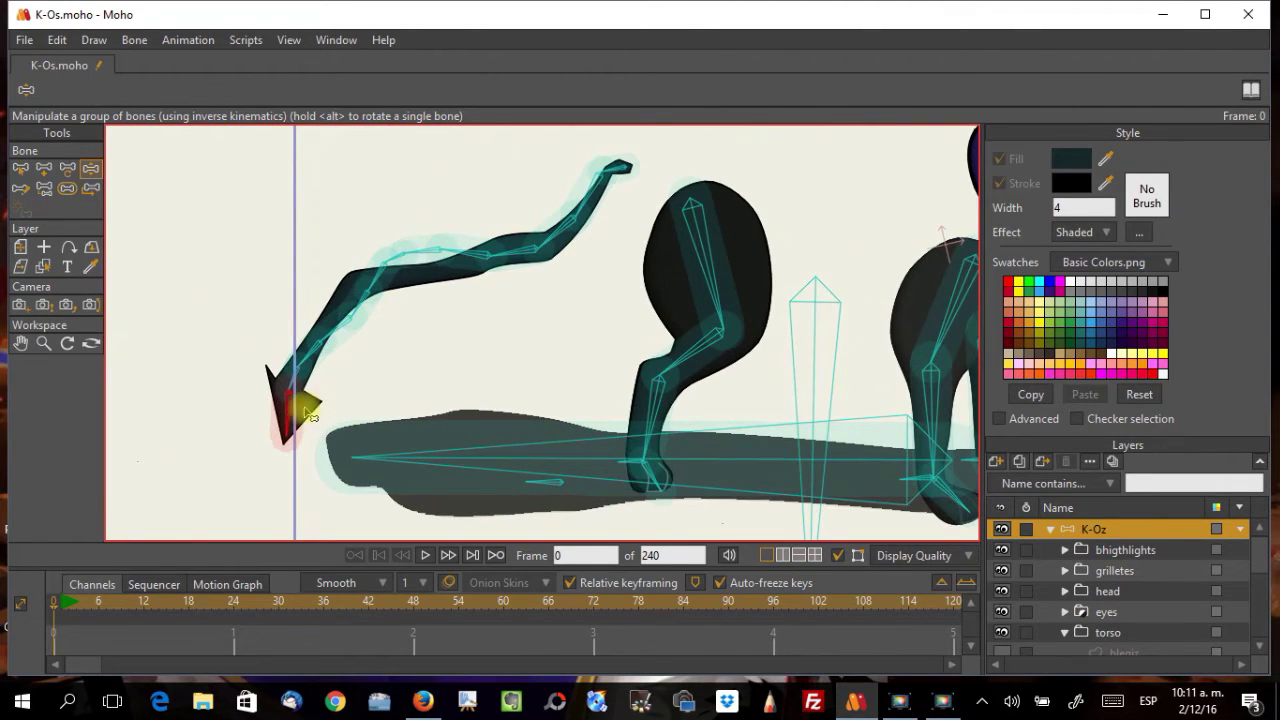
drag(393, 428, 250, 700)
click(21, 169)
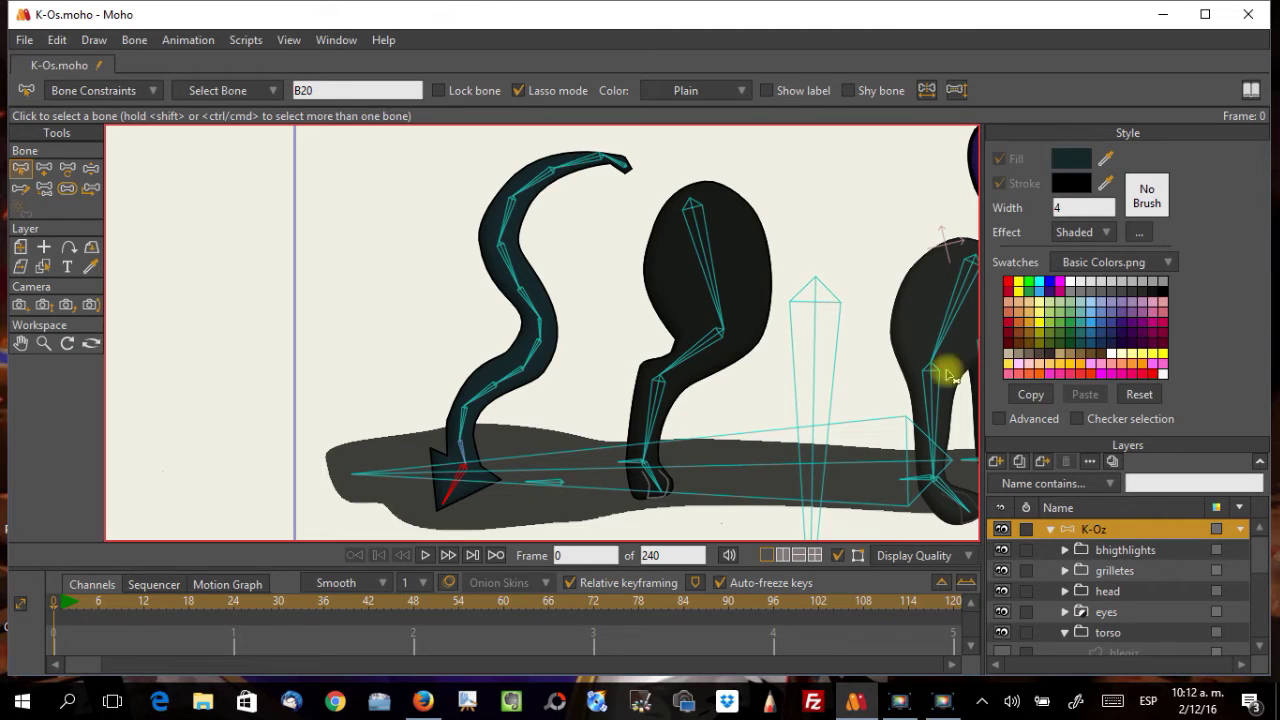
Step: Hide the long shadow bone on the K-Oz bone layer
scroll(825, 373, down, 3)
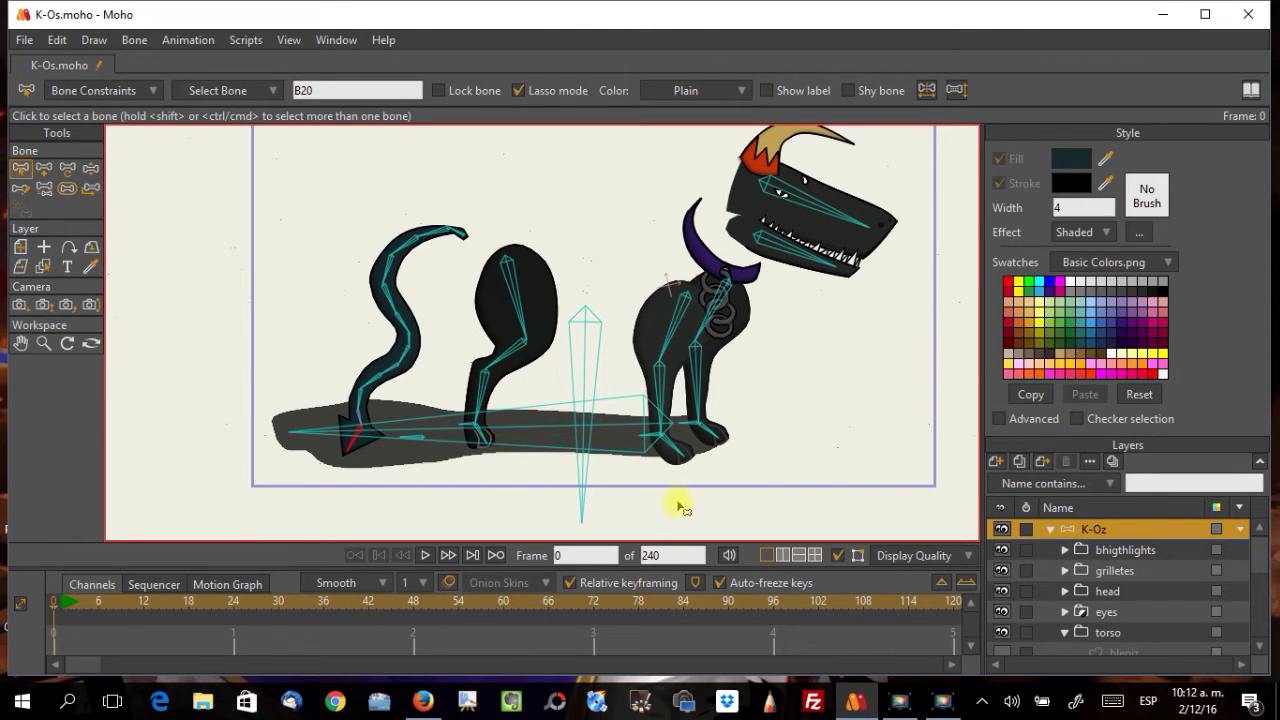
click(543, 425)
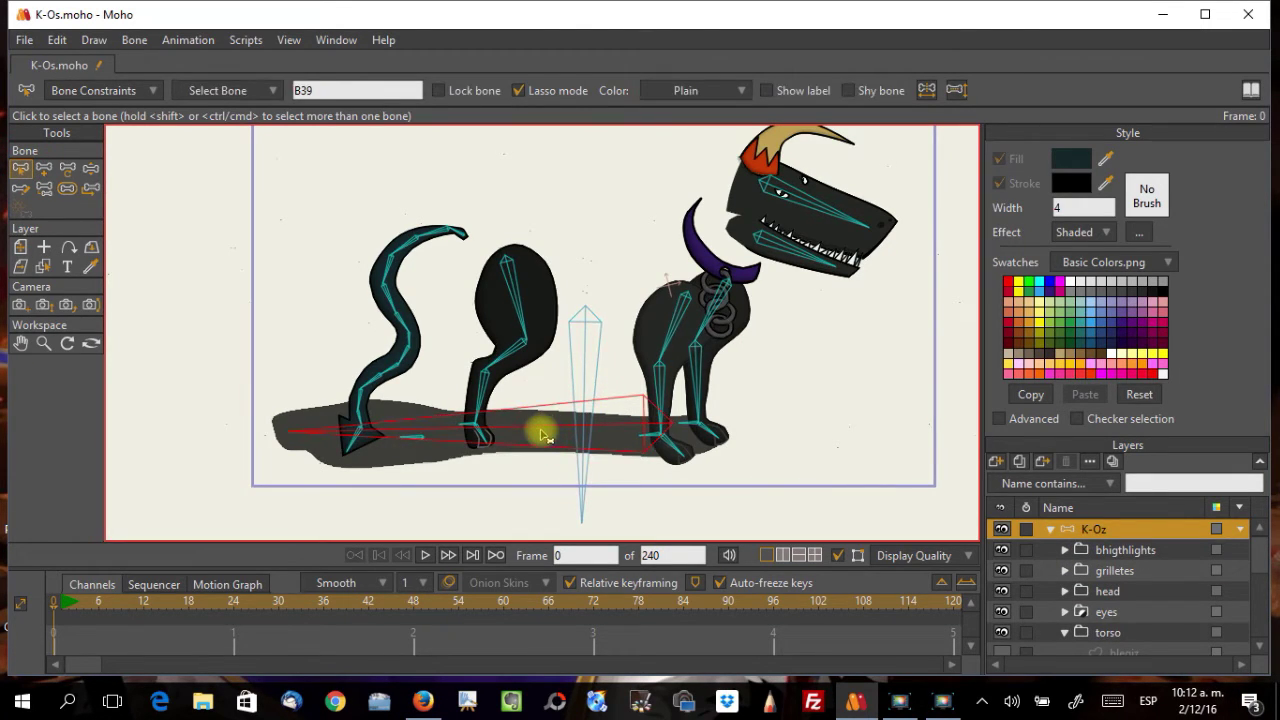
click(135, 40)
click(190, 262)
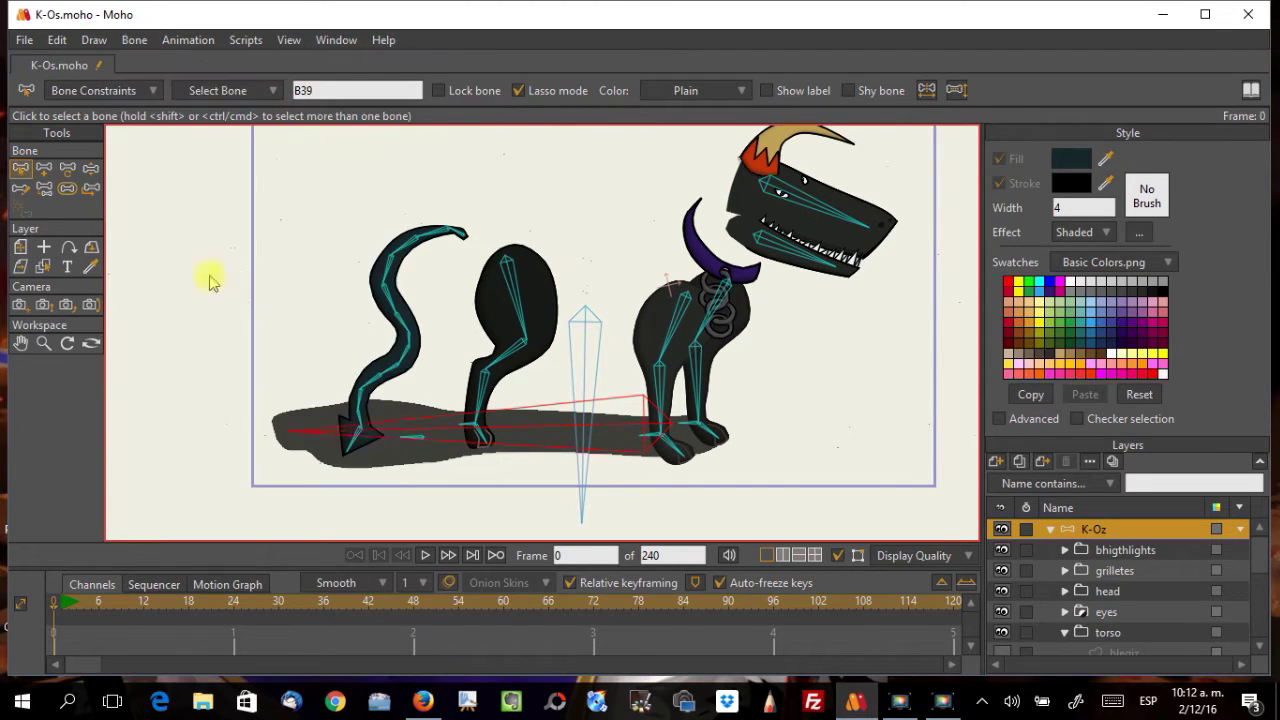
Step: Hide the shadow layer and the tail layer in the torso group
scroll(728, 446, down, 2)
scroll(1090, 615, down, 2)
scroll(1090, 620, down, 1)
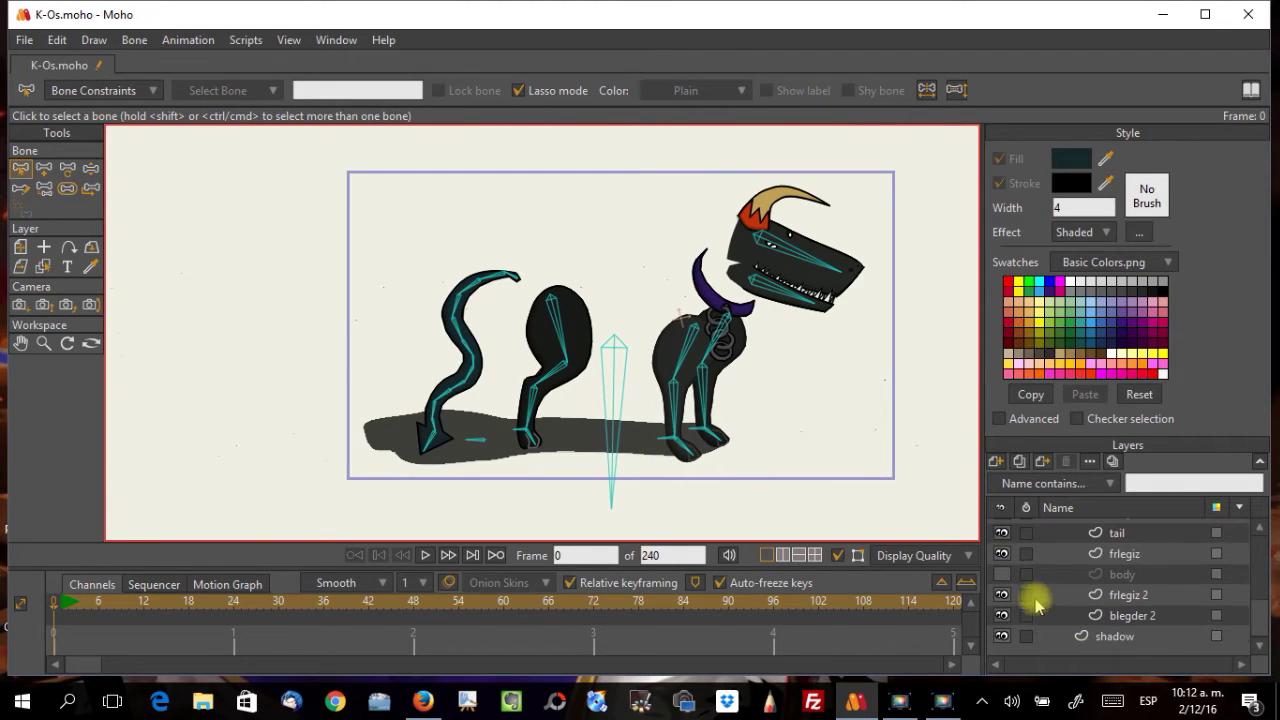
click(1001, 636)
drag(806, 420, 777, 343)
scroll(1114, 543, up, 3)
scroll(1114, 560, down, 1)
click(1001, 575)
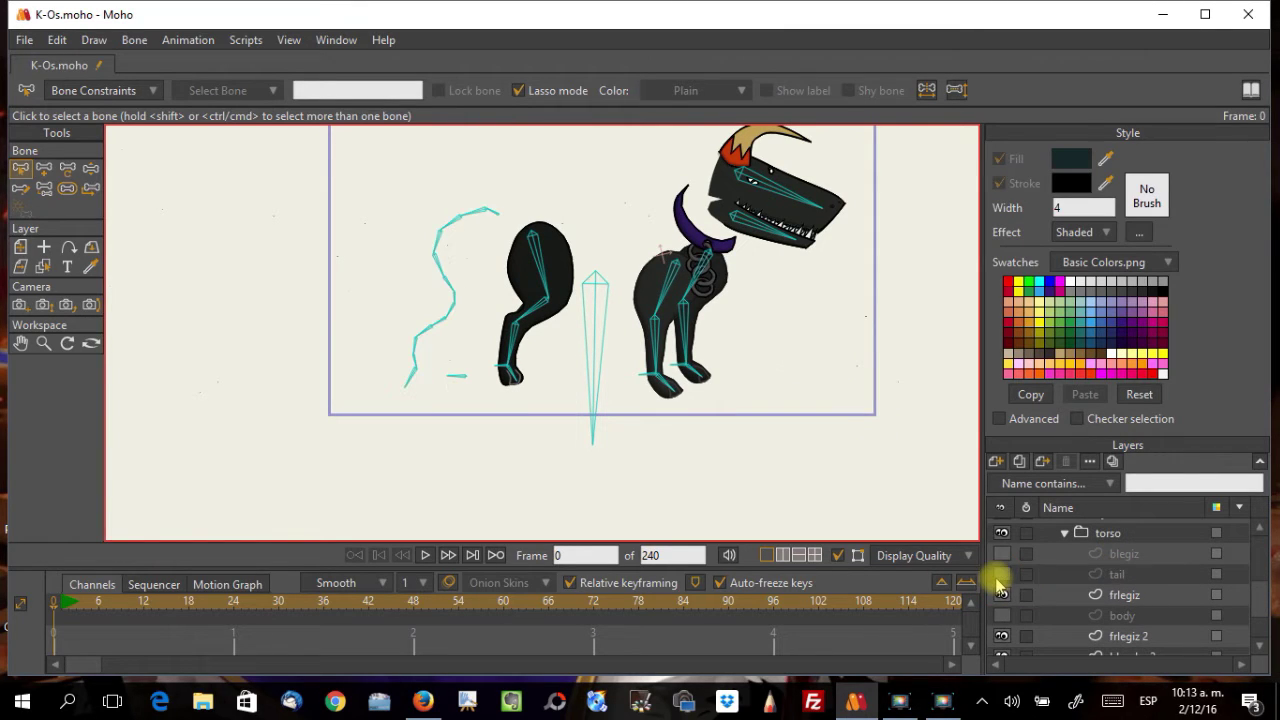
Step: Lasso the whole chain of tail bones and hide them
click(486, 222)
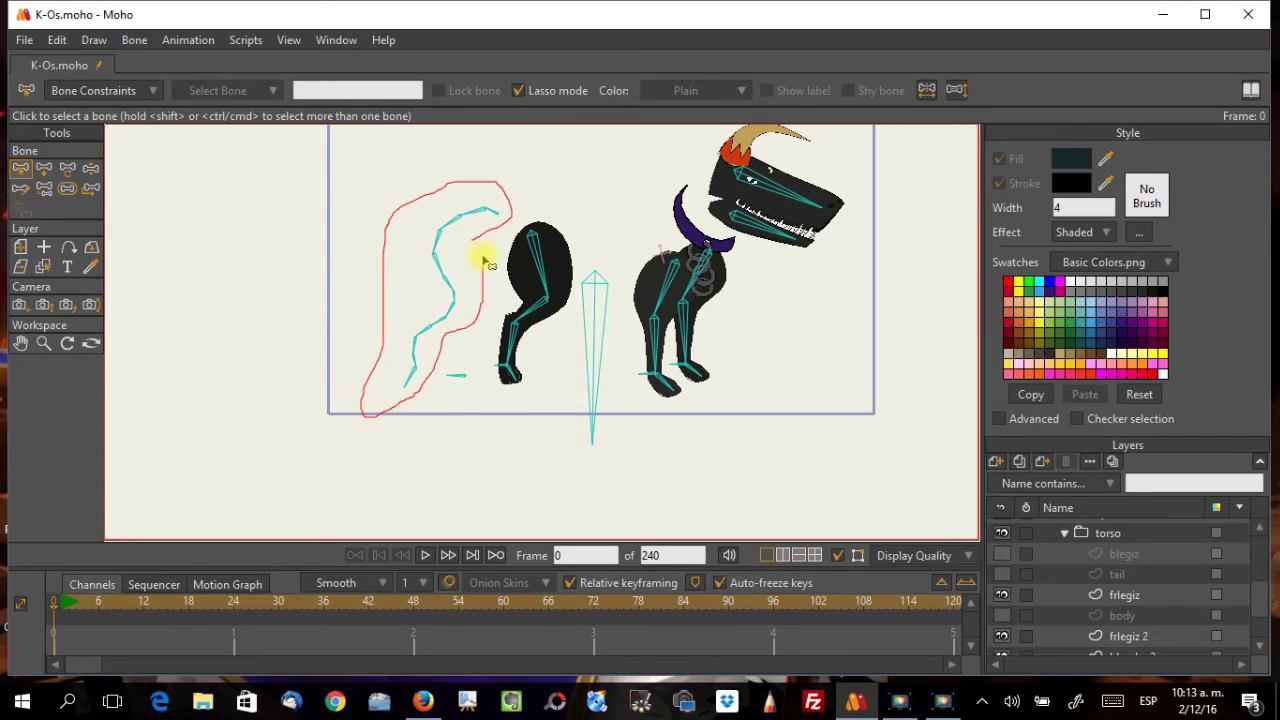
drag(487, 262, 497, 238)
key(ctrl+h)
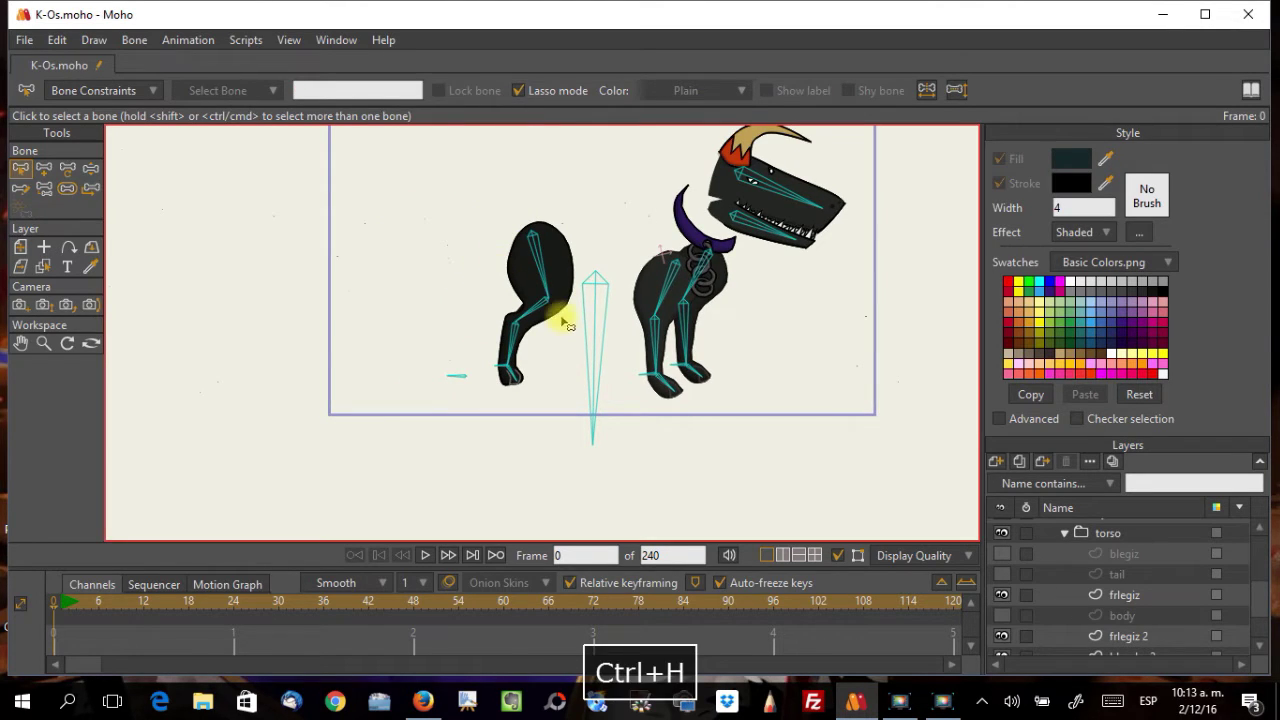
drag(563, 309, 466, 337)
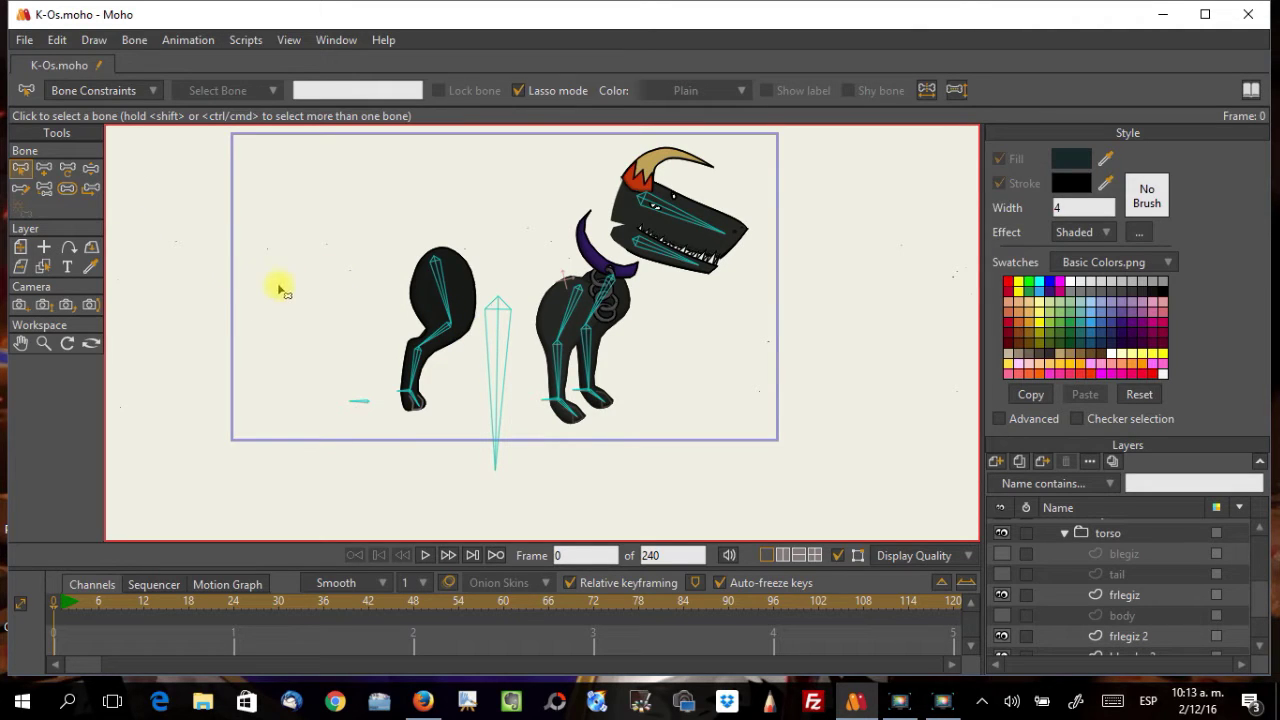
Step: Test the far hind leg's bending by pulling its bones toward the foot
click(91, 169)
drag(455, 330, 423, 411)
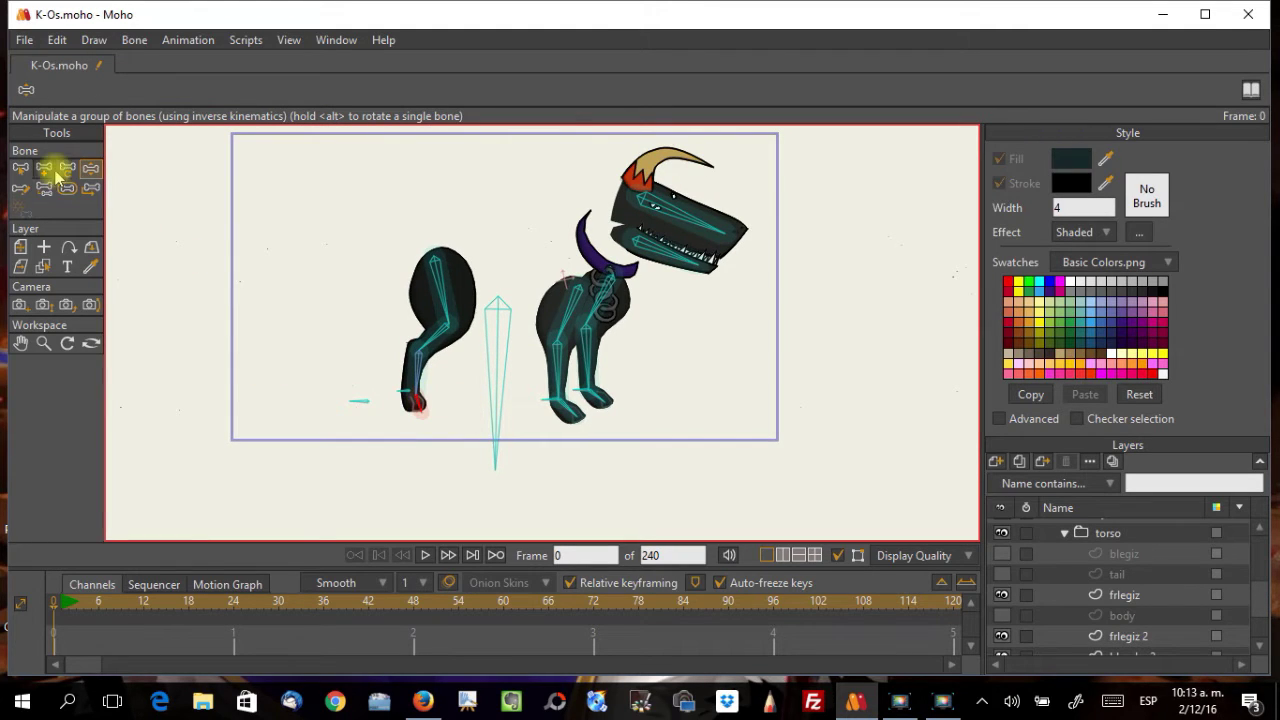
Step: Lasso the far hind leg's bones from thigh to foot and flexi-bind all points of the blegder 2 layer to them
click(22, 168)
click(416, 272)
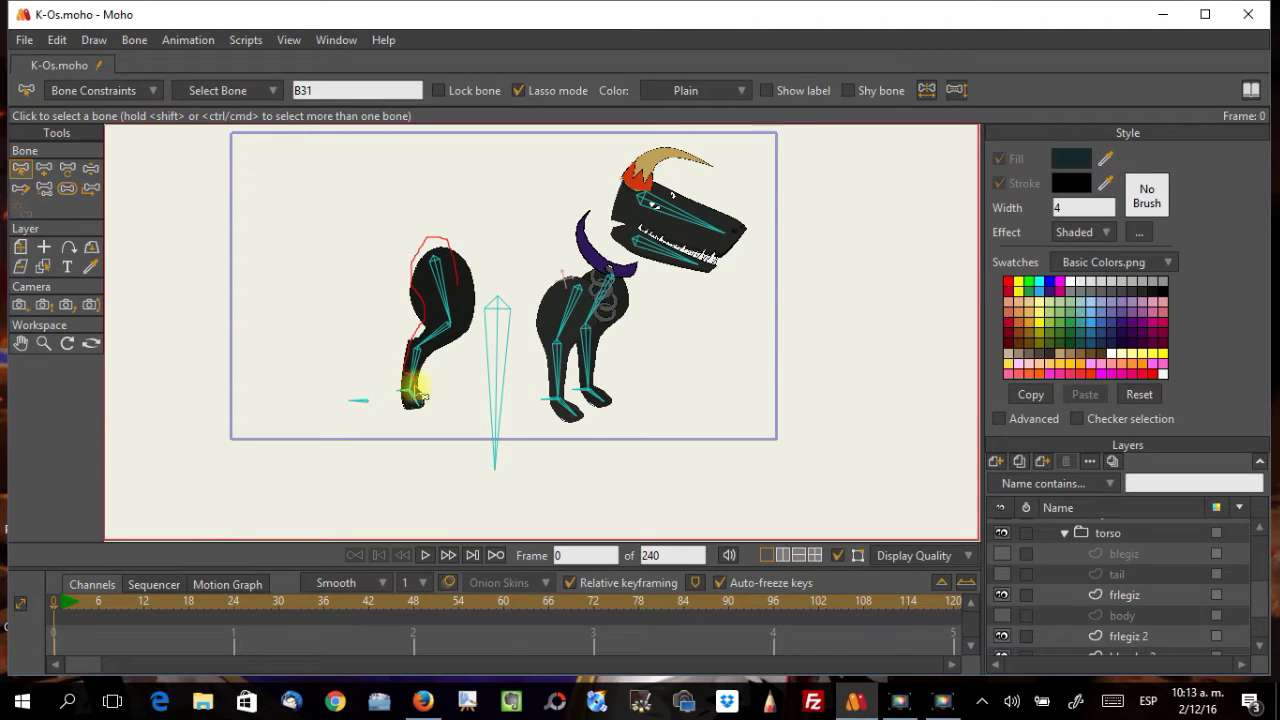
click(482, 297)
scroll(423, 477, up, 5)
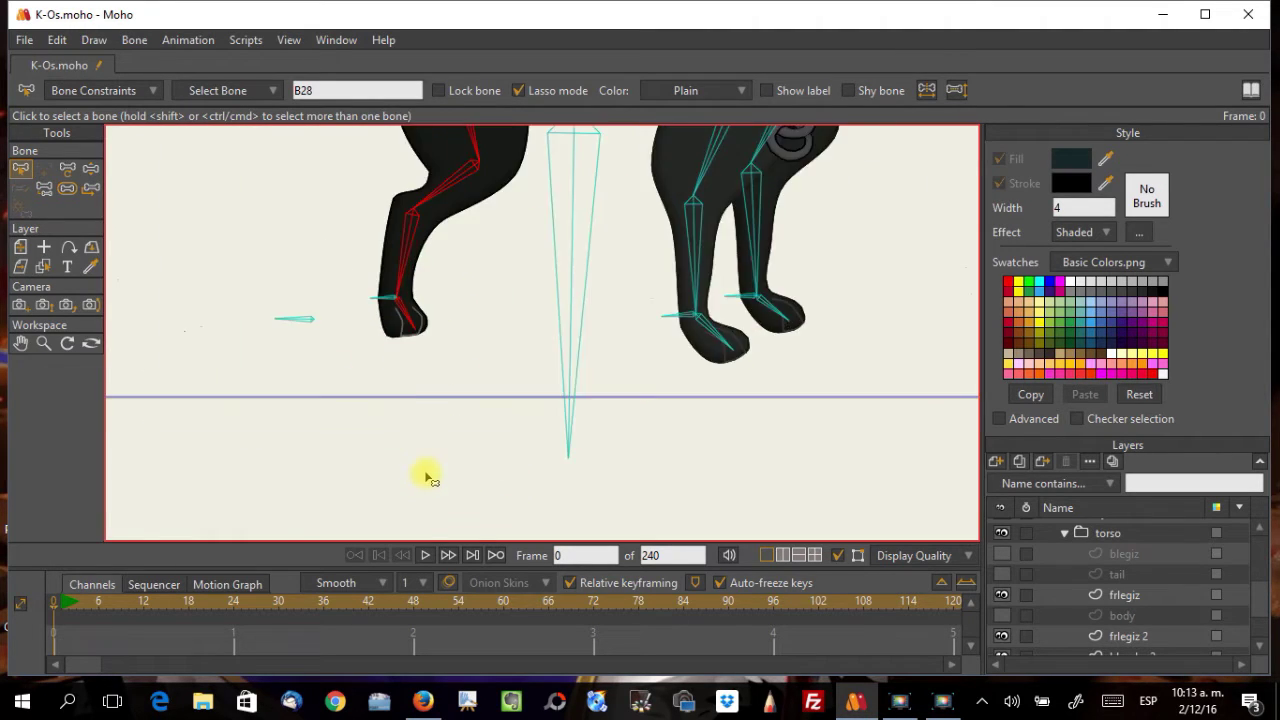
scroll(428, 465, down, 2)
scroll(430, 465, down, 1)
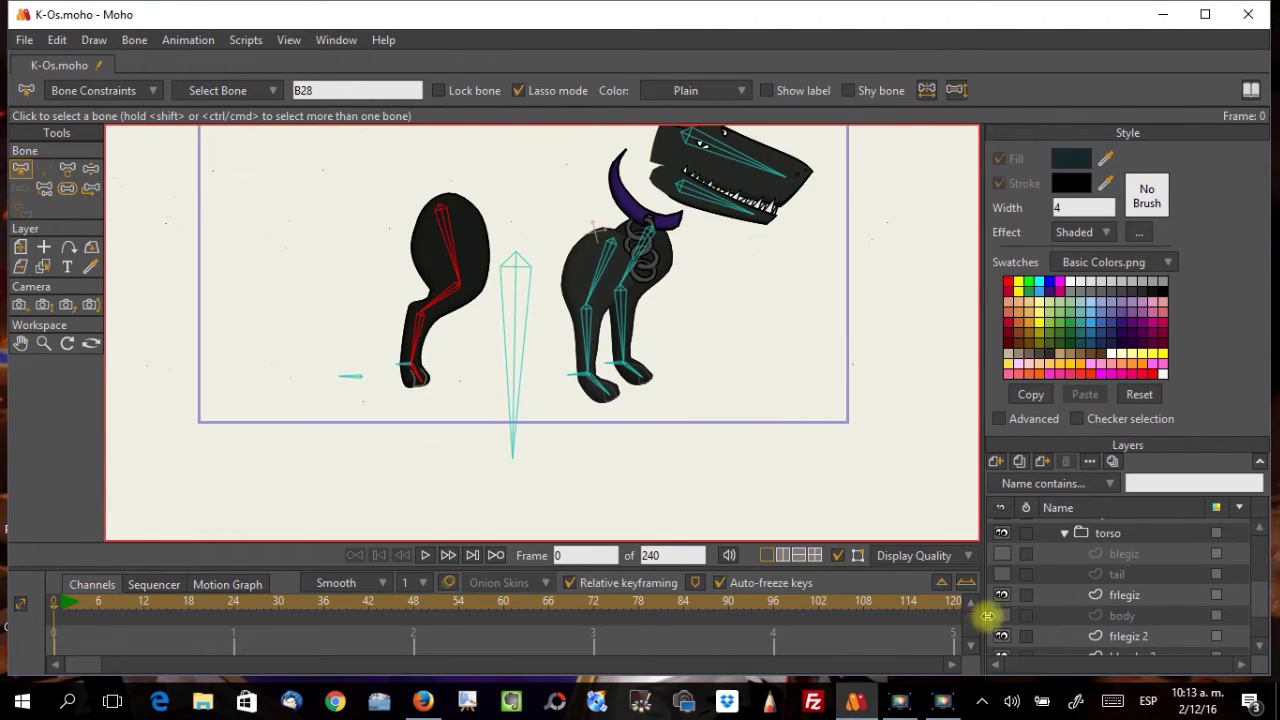
scroll(1068, 560, down, 2)
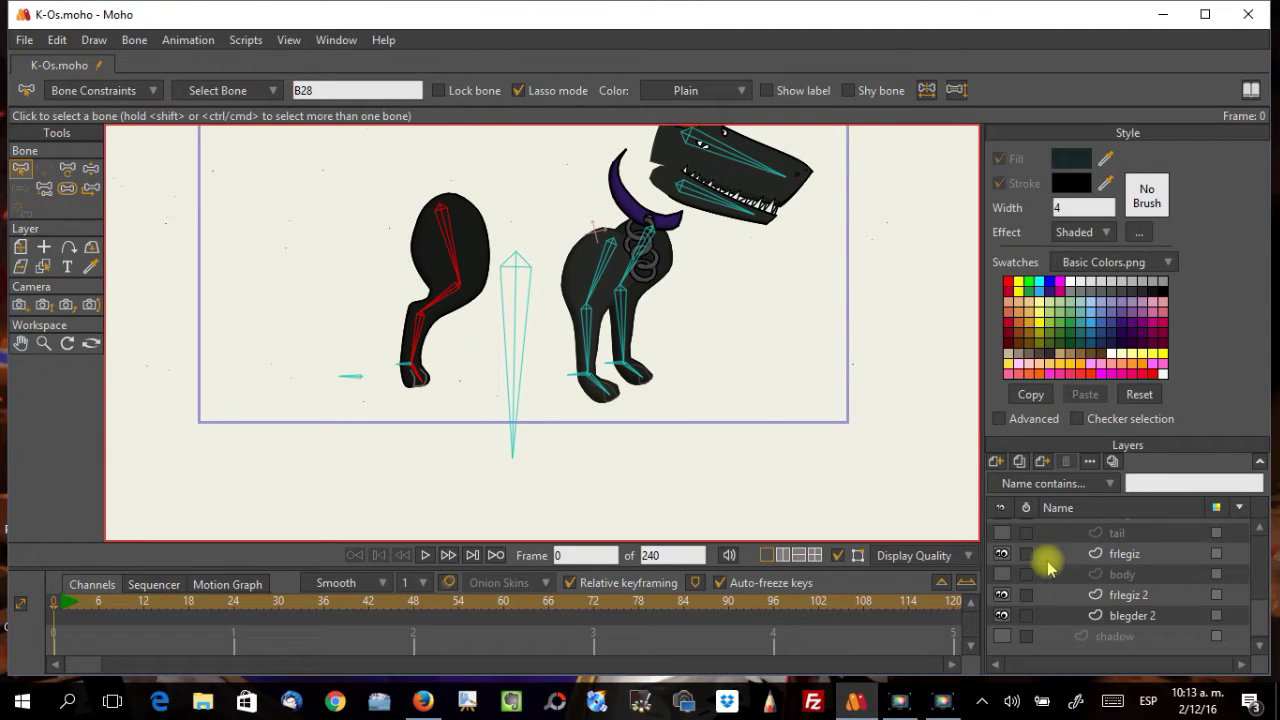
click(1103, 614)
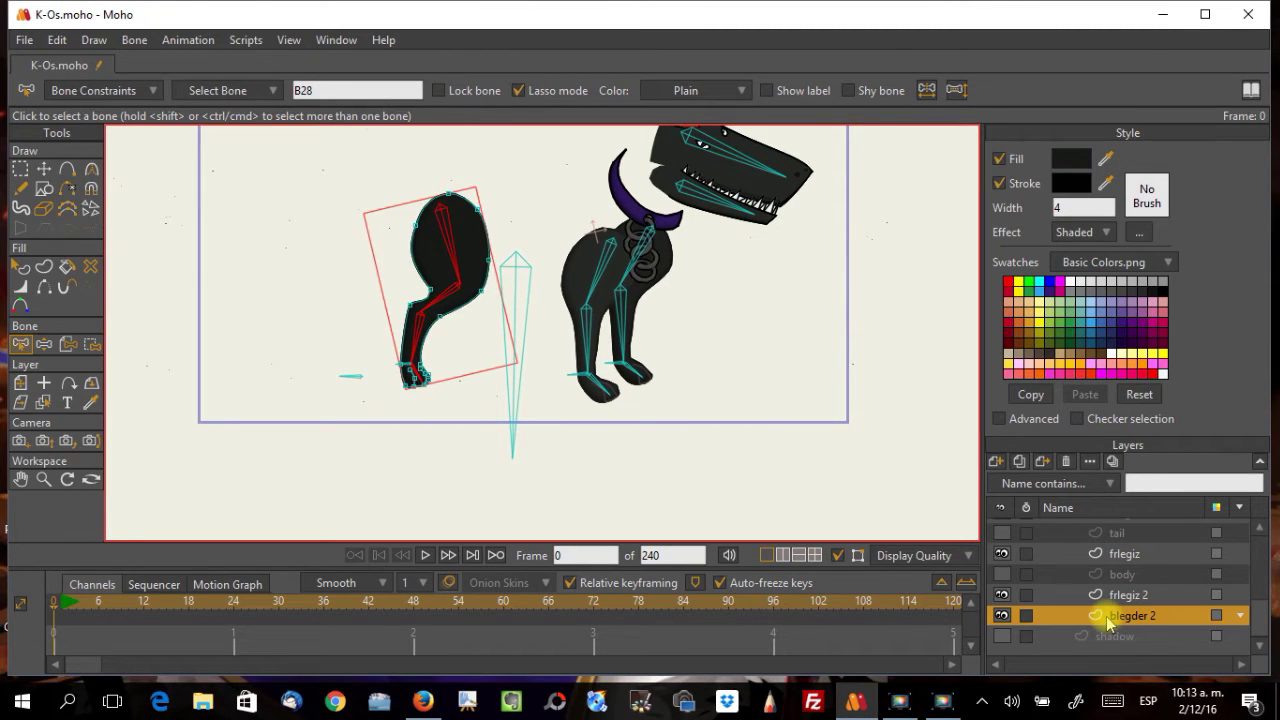
key(ctrl+a)
click(135, 40)
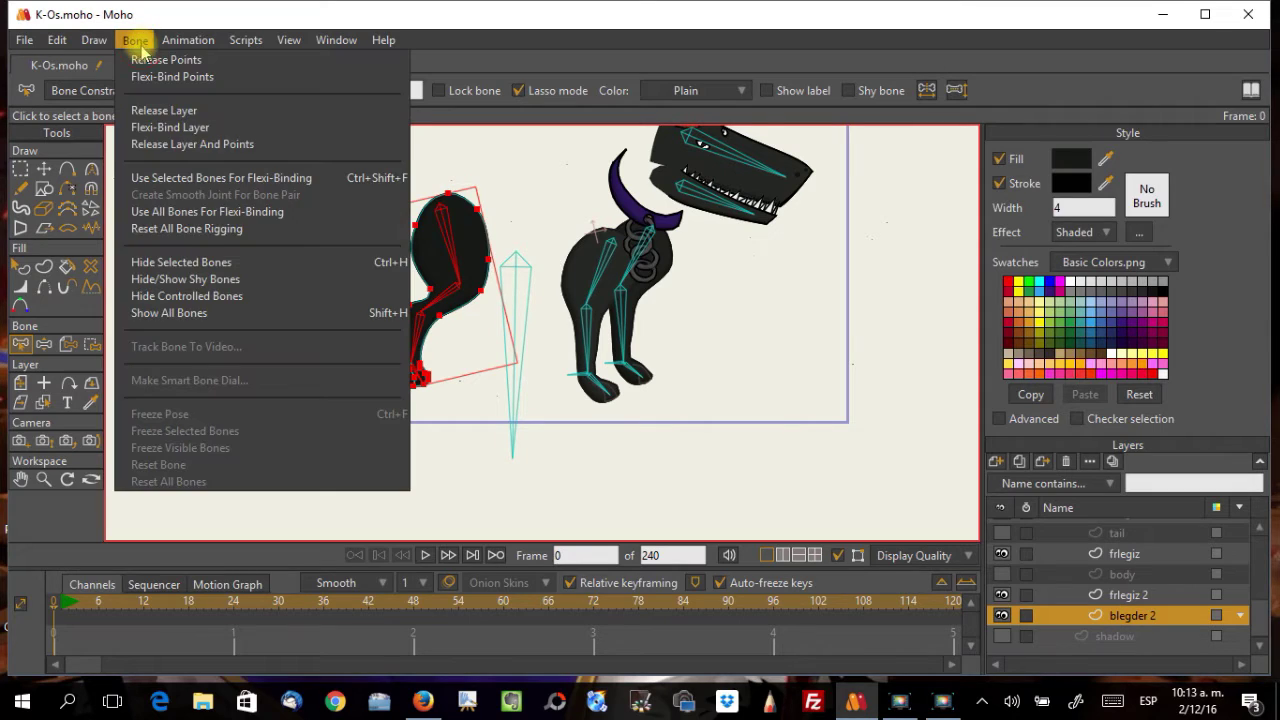
click(170, 178)
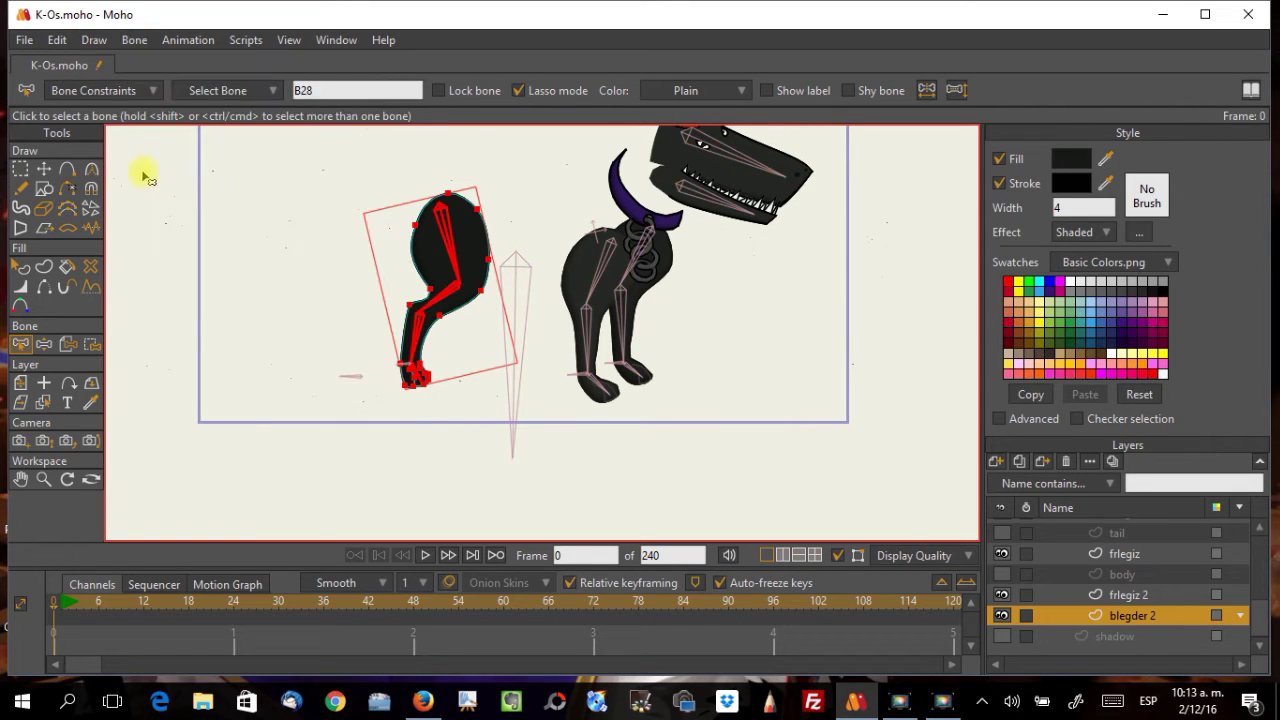
Step: Test the bound hind leg on the K-Oz bone layer by pulling its foot and thigh bones
scroll(1166, 574, up, 5)
click(1066, 528)
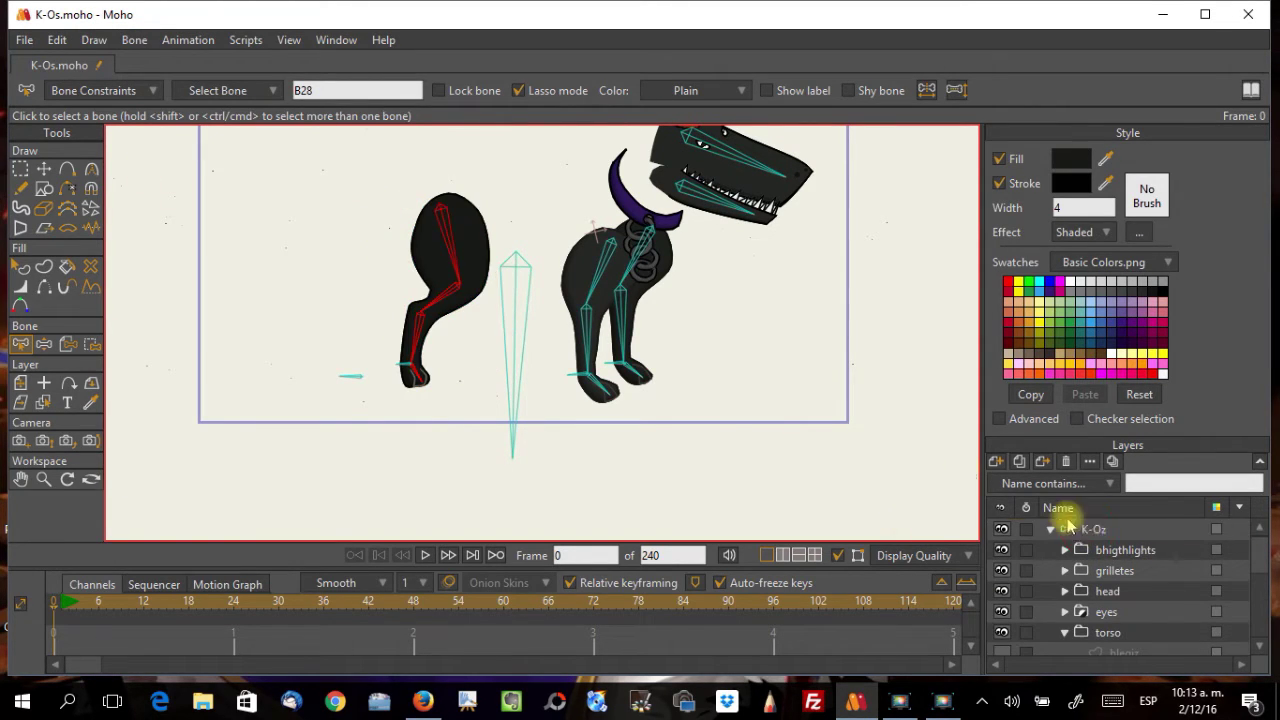
click(90, 169)
drag(419, 380, 428, 296)
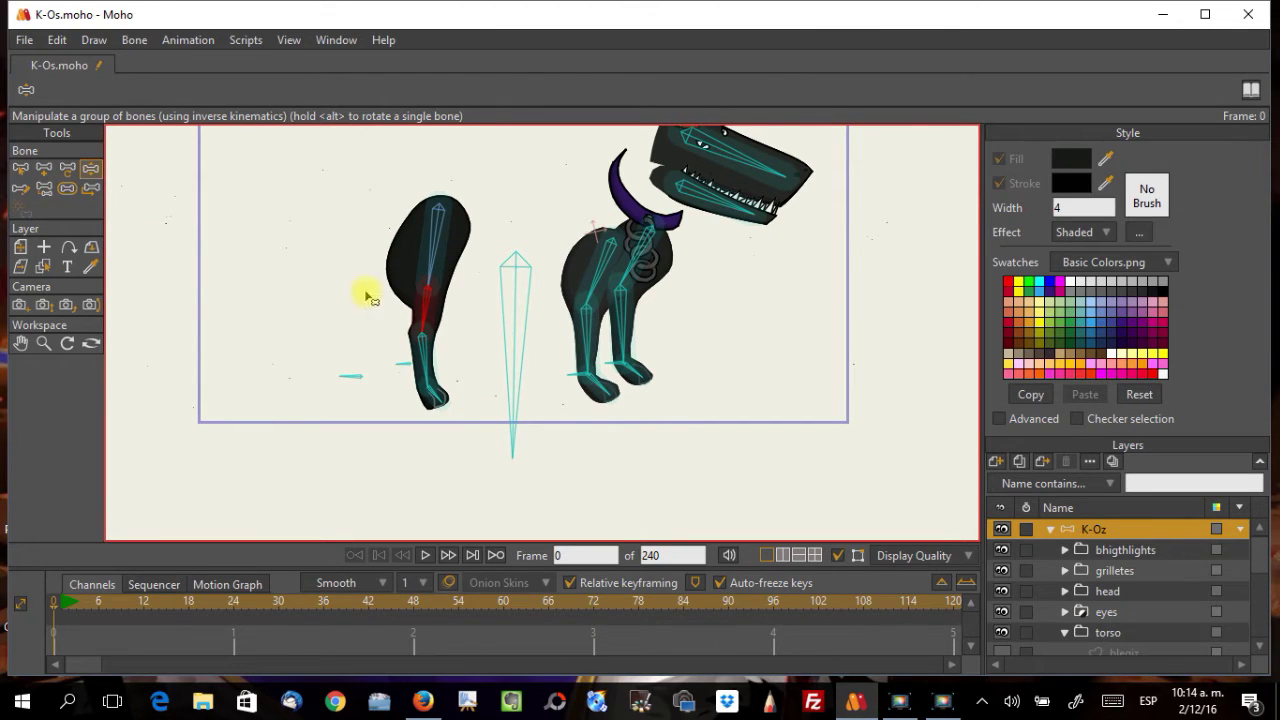
Step: Select the far hind leg's bones from thigh to foot and hide them, leaving out the ankle target
click(20, 168)
click(443, 249)
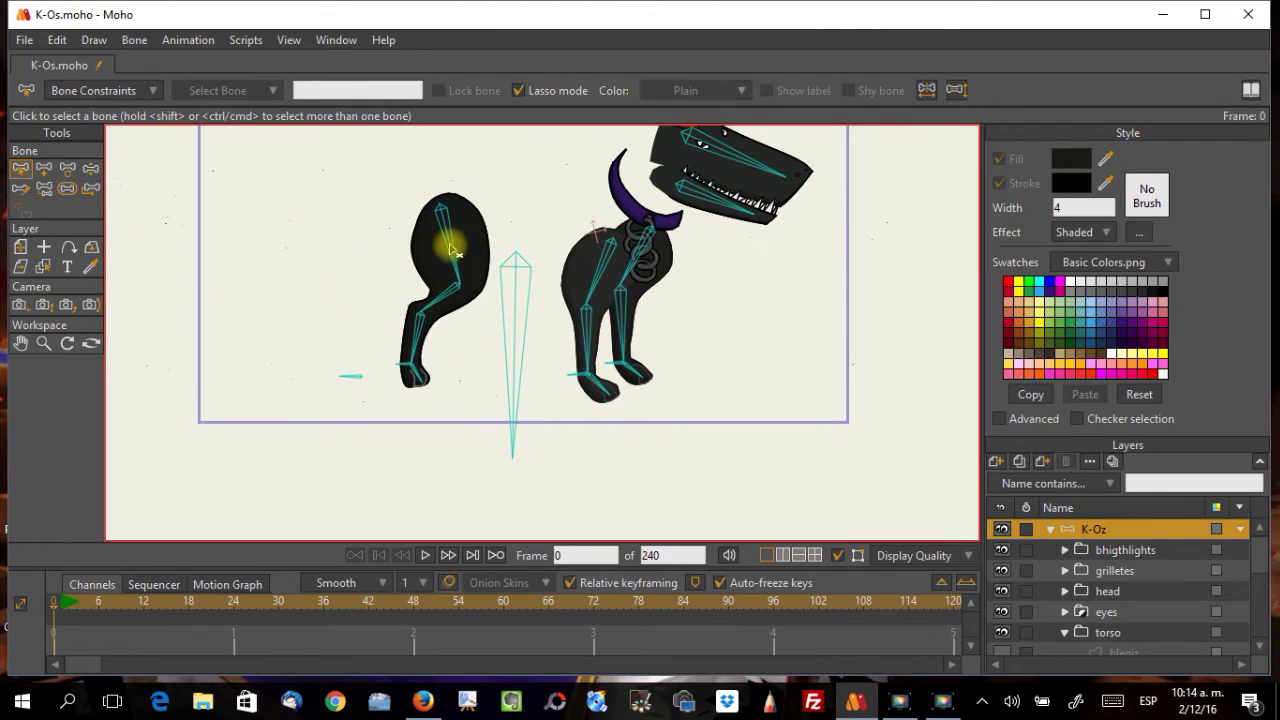
shift+click(423, 337)
shift+click(418, 381)
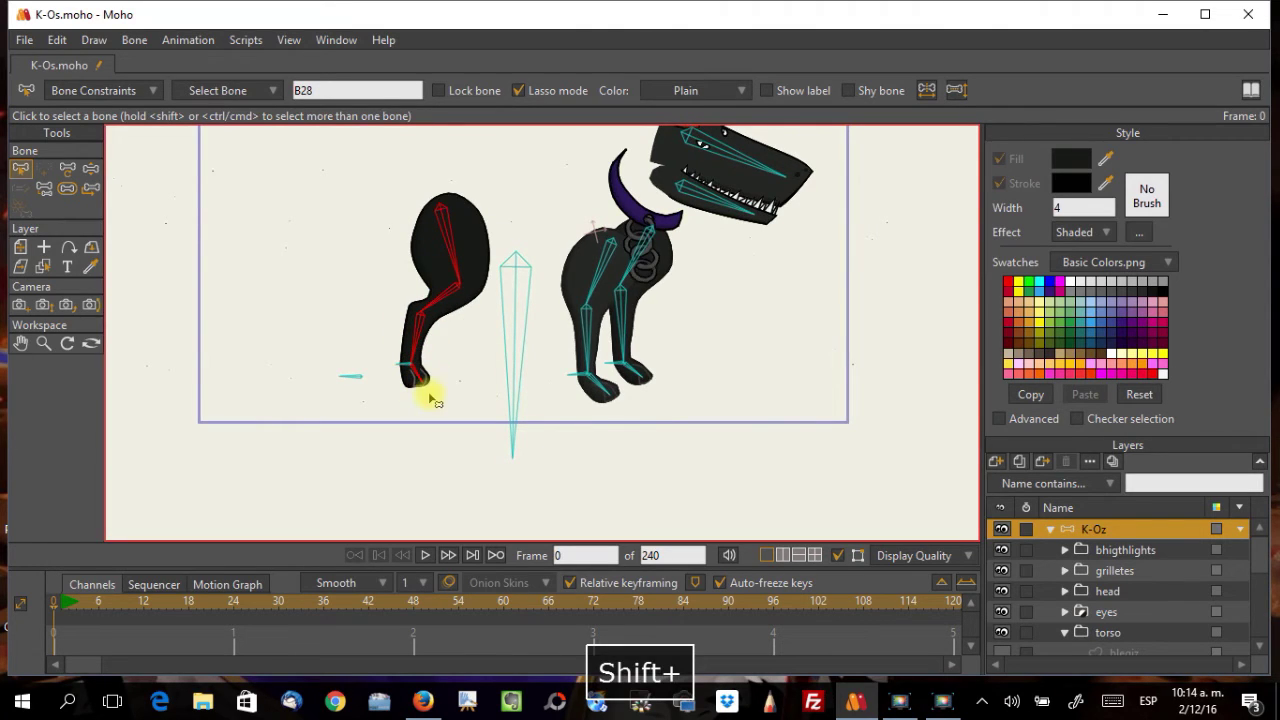
key(ctrl+h)
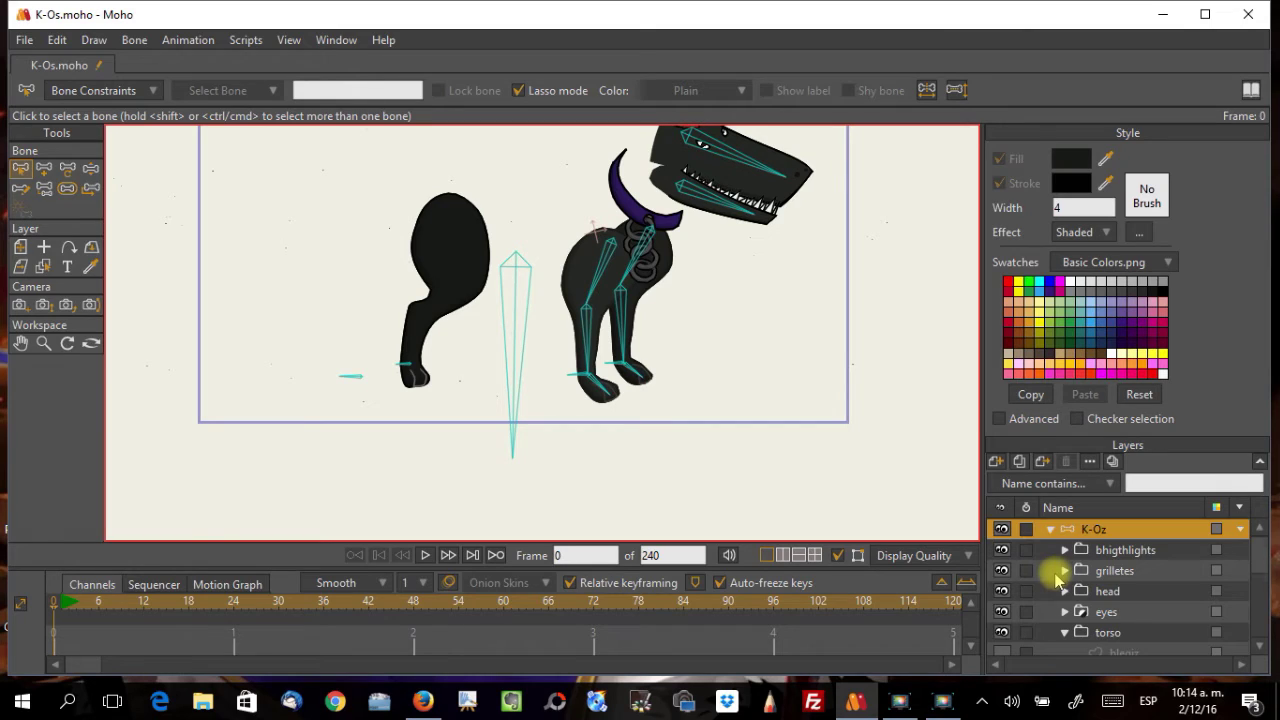
Step: Hide the blegder 2 layer in the torso group
scroll(1057, 572, down, 4)
scroll(1057, 572, up, 2)
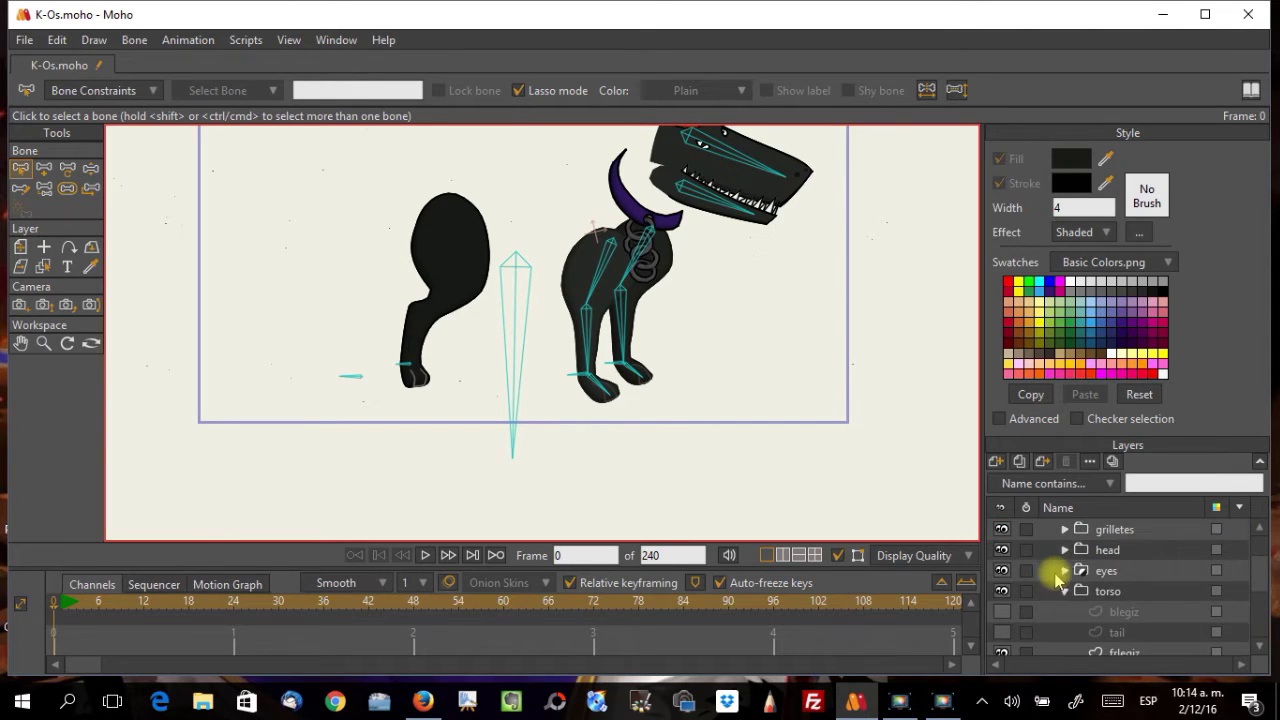
click(1065, 591)
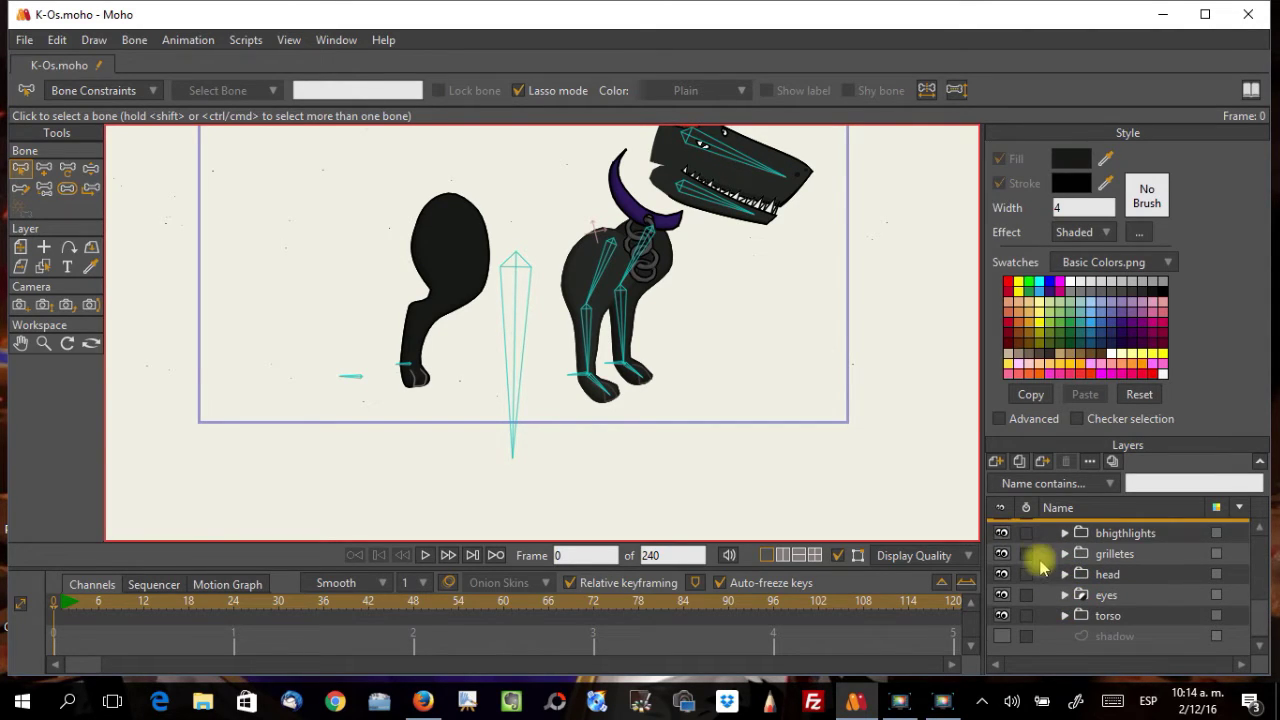
scroll(1036, 570, up, 1)
scroll(1036, 570, down, 1)
click(1065, 616)
scroll(1063, 620, down, 3)
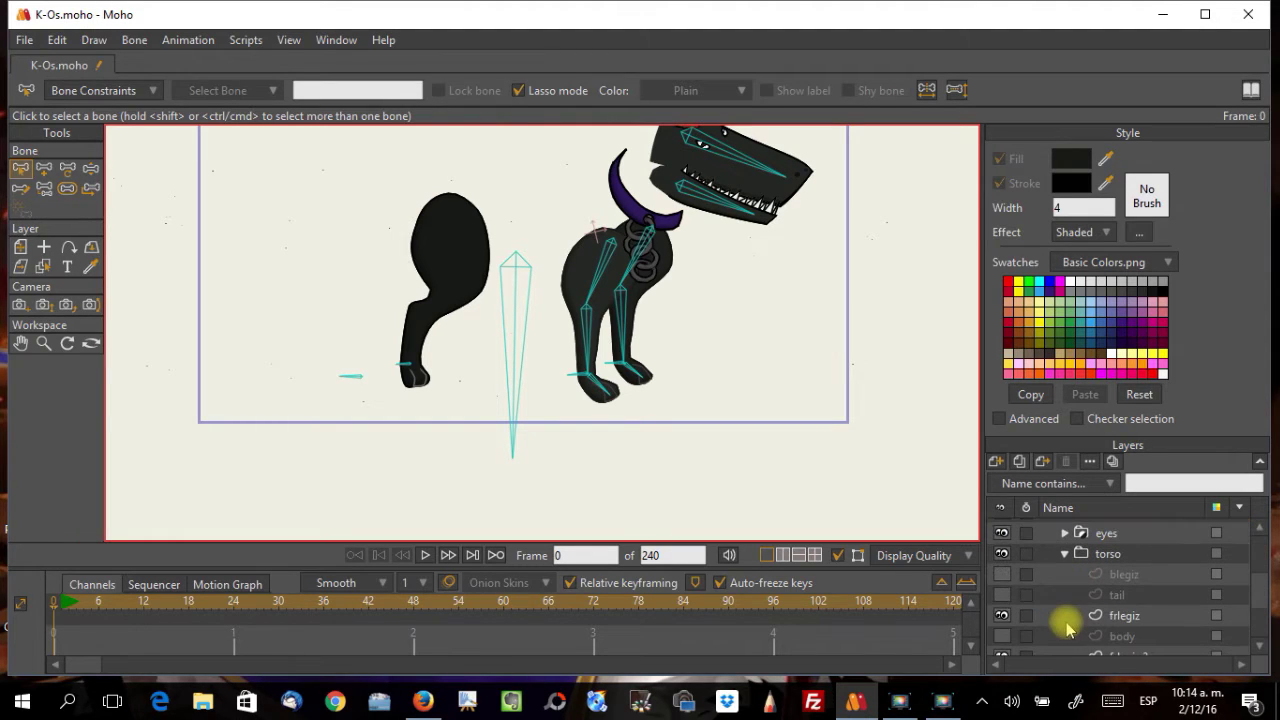
scroll(1003, 620, down, 3)
click(1002, 616)
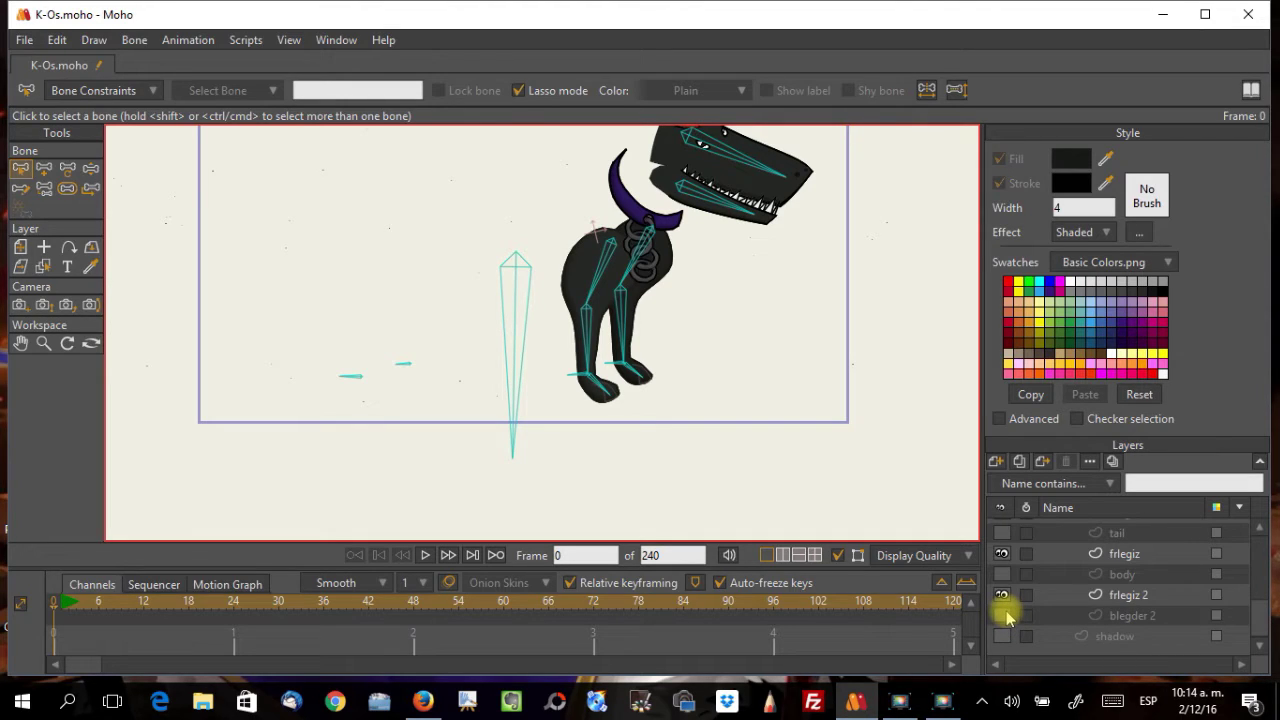
Step: Flexi-bind all points of the frlegiz layer to the near front leg's upper, lower and foot bones
click(1105, 597)
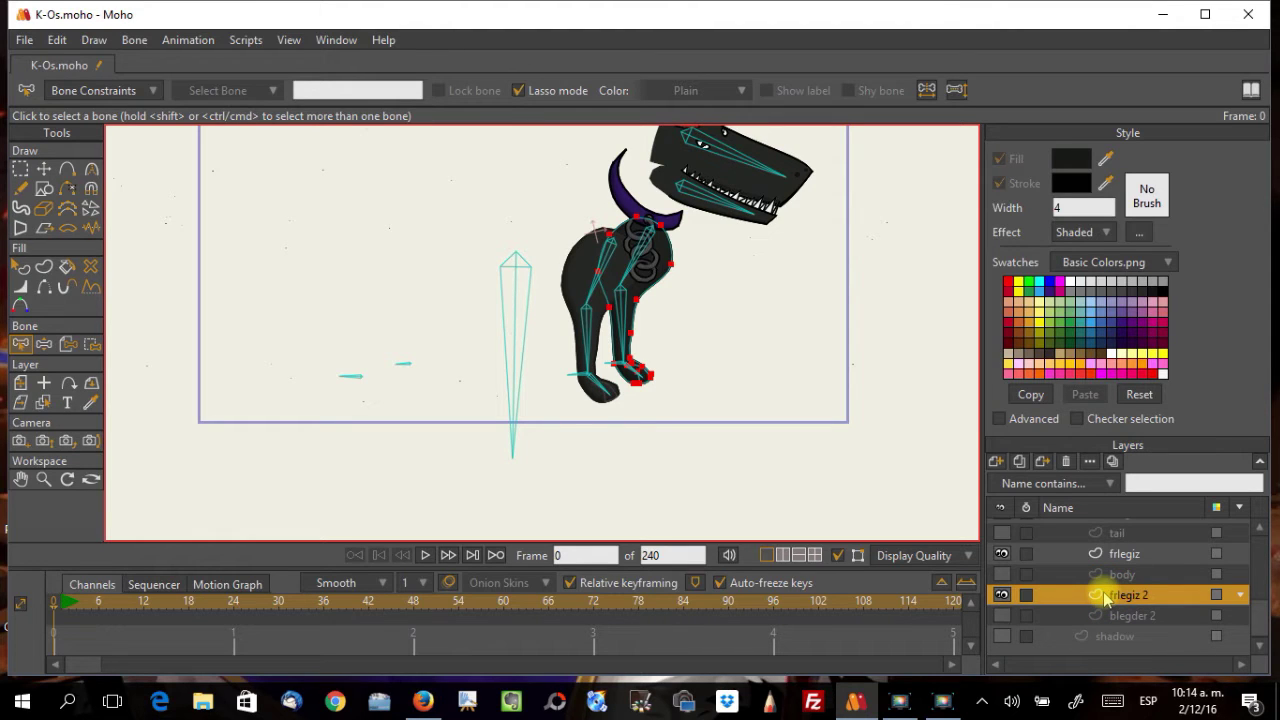
click(1103, 556)
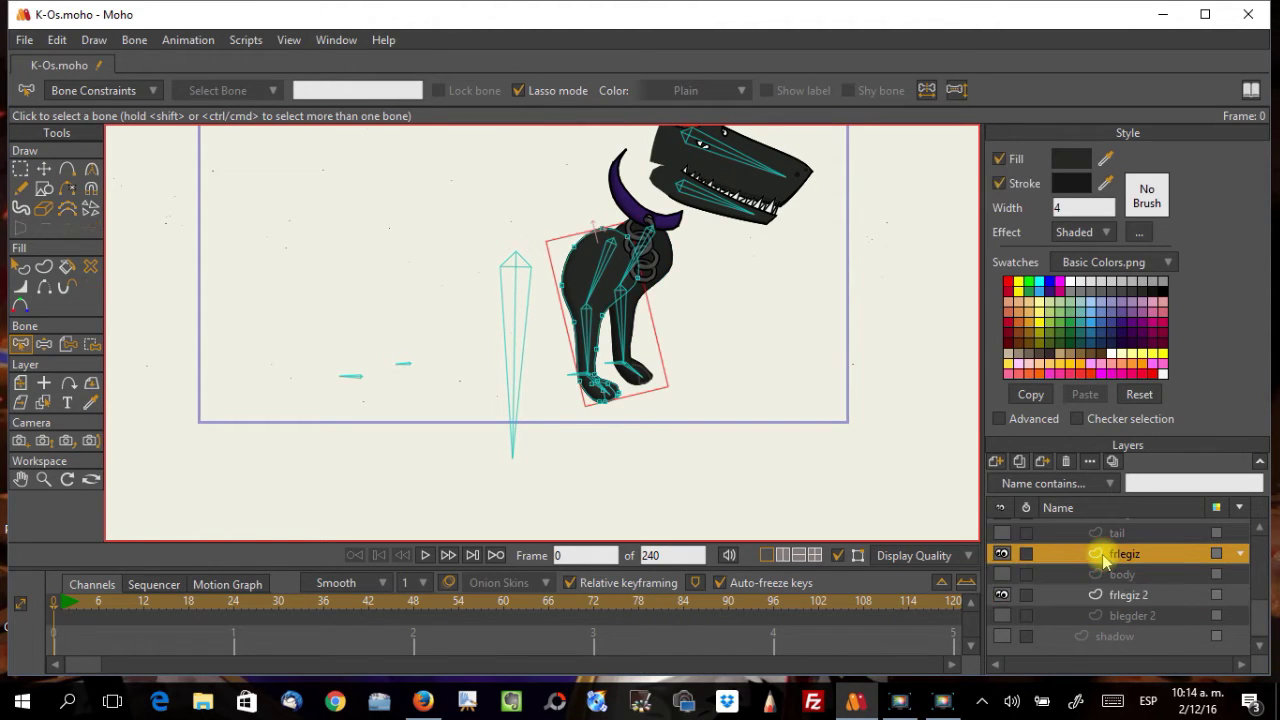
key(ctrl+a)
scroll(694, 420, up, 5)
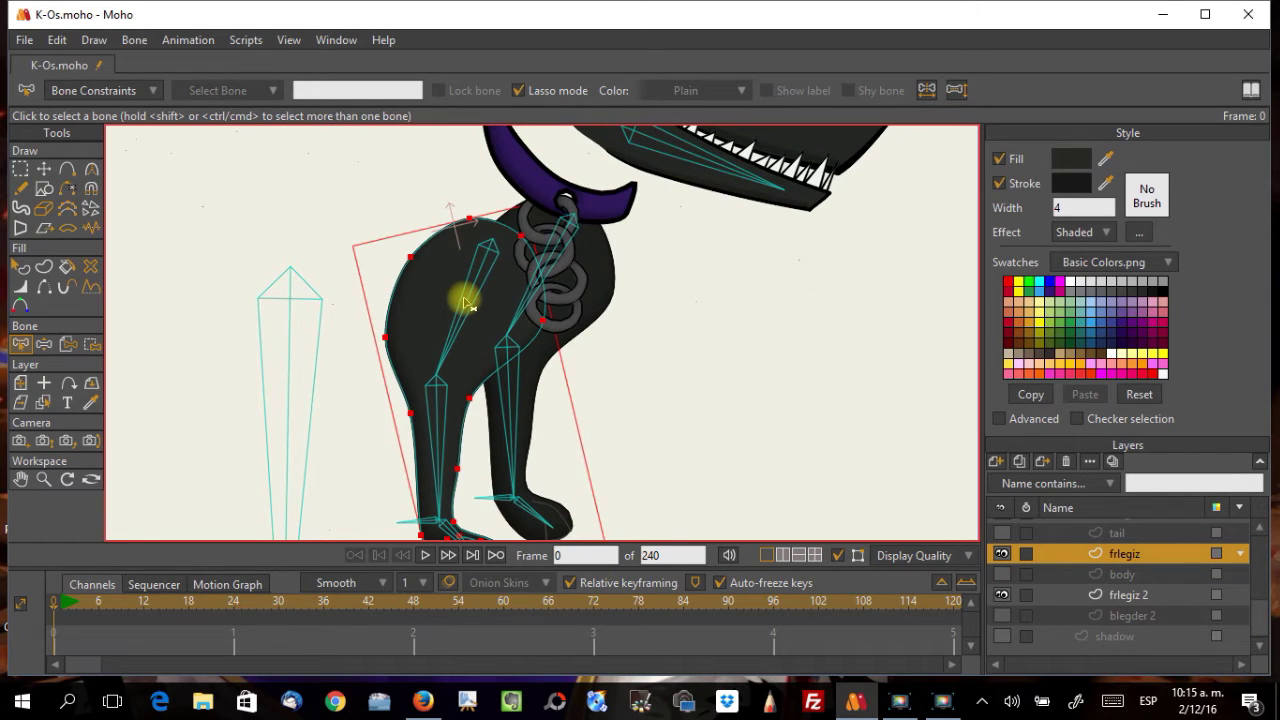
click(465, 303)
shift+click(445, 428)
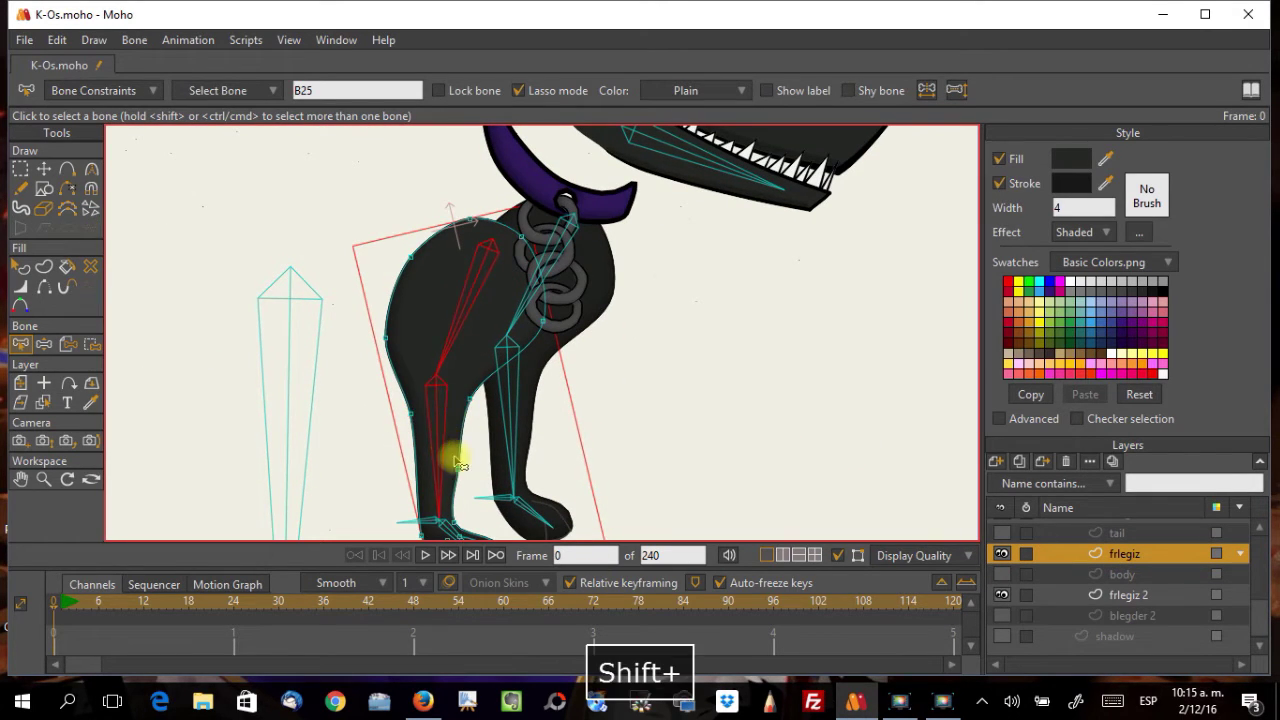
scroll(455, 306, down, 3)
shift+click(443, 349)
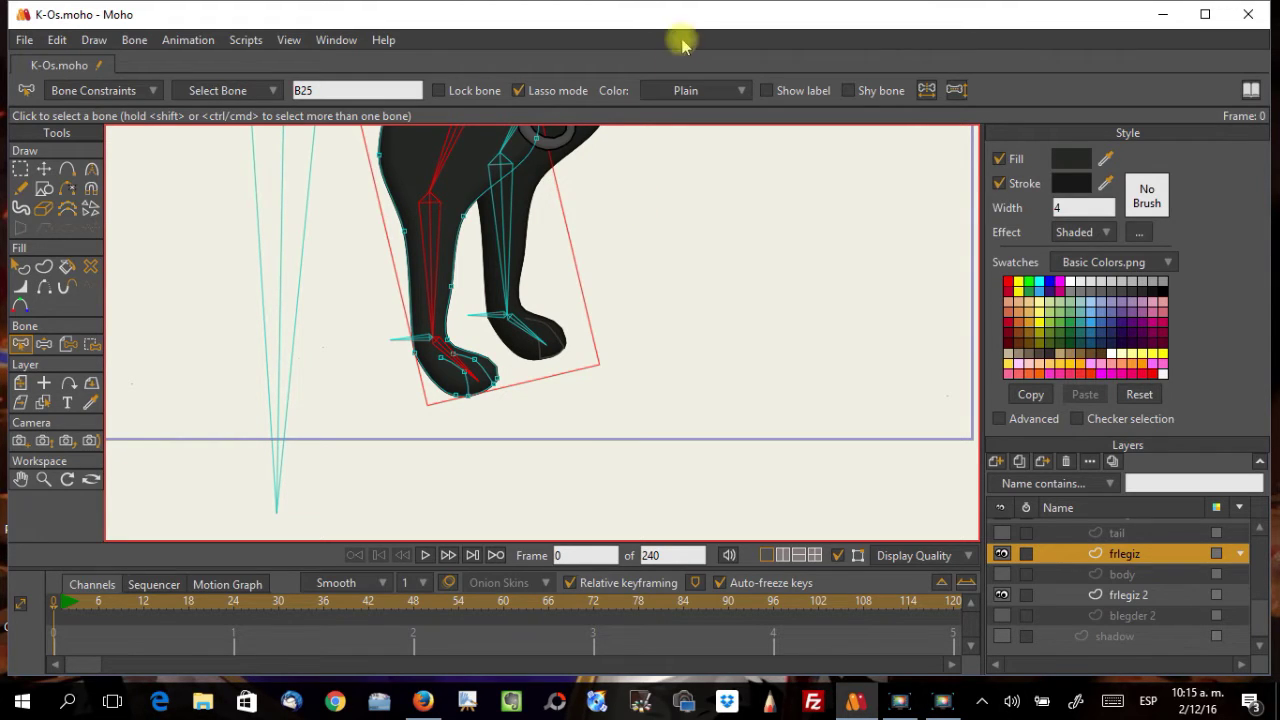
scroll(568, 430, down, 2)
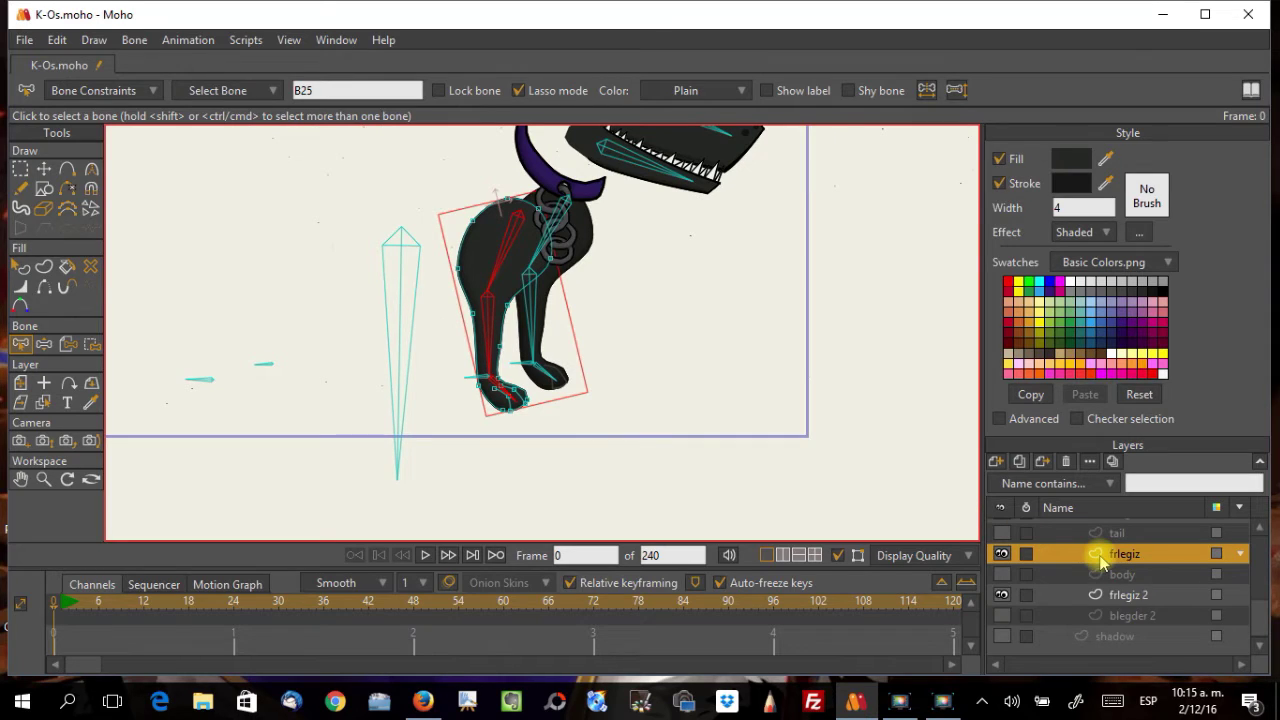
key(ctrl+a)
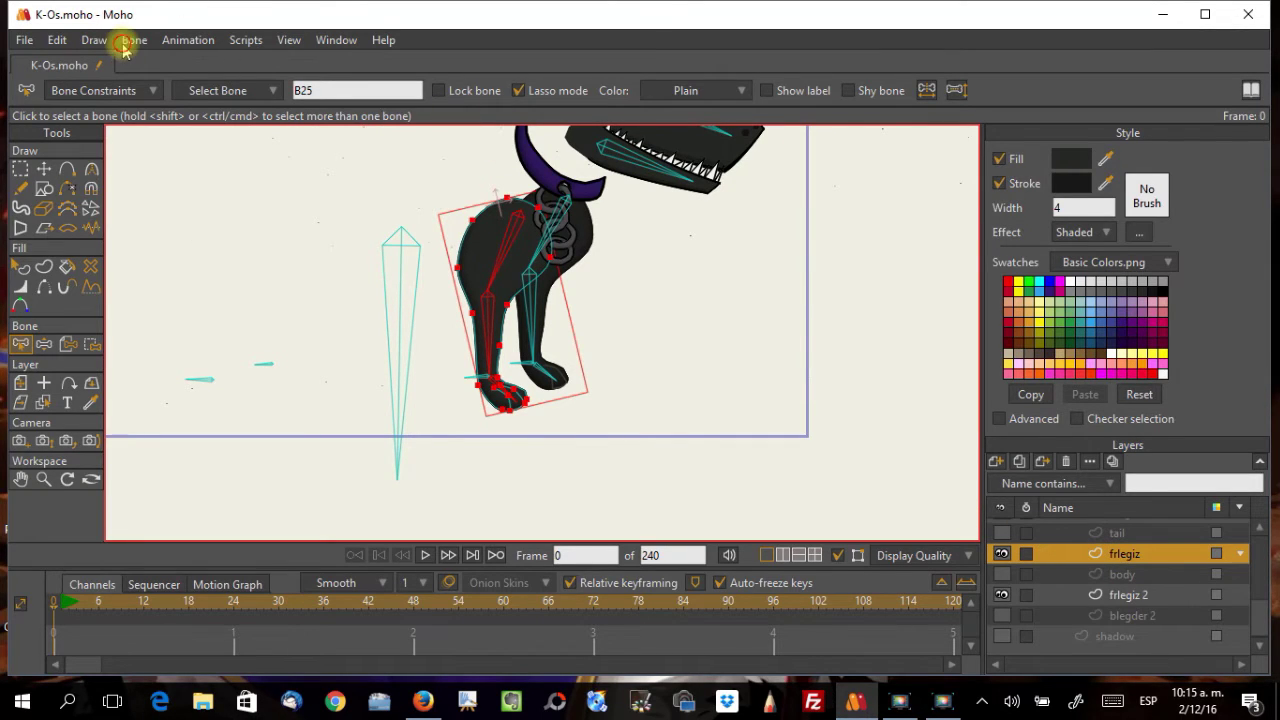
click(122, 46)
click(184, 179)
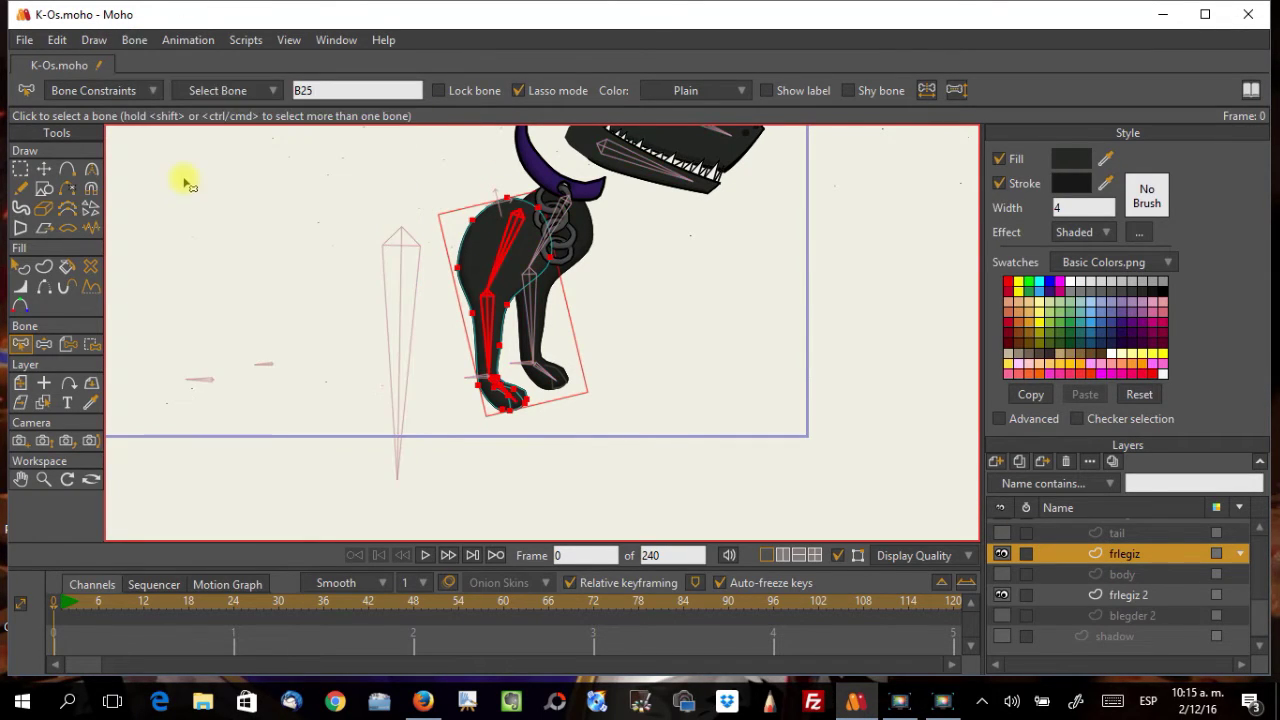
Step: Test the near front leg's bending on the K-Oz bone layer by pulling its foot and upper bones
scroll(429, 386, up, 2)
drag(420, 340, 223, 386)
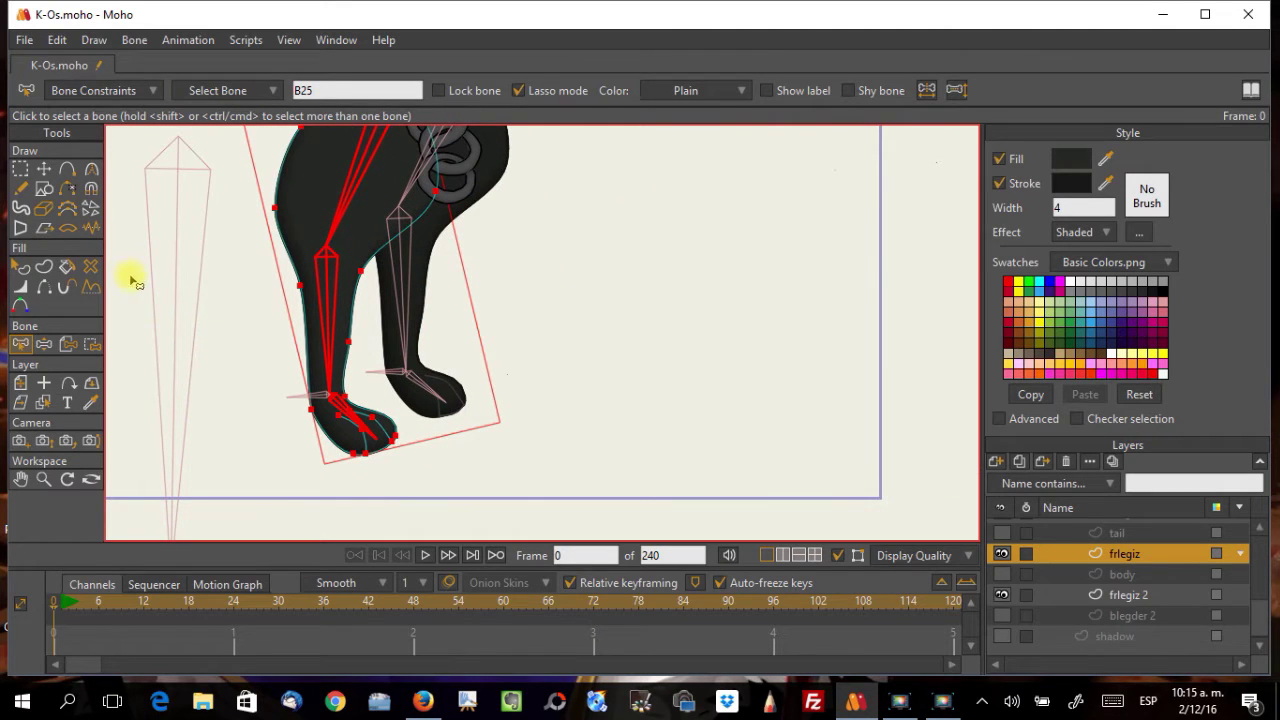
scroll(1100, 540, up, 3)
click(1093, 528)
click(636, 365)
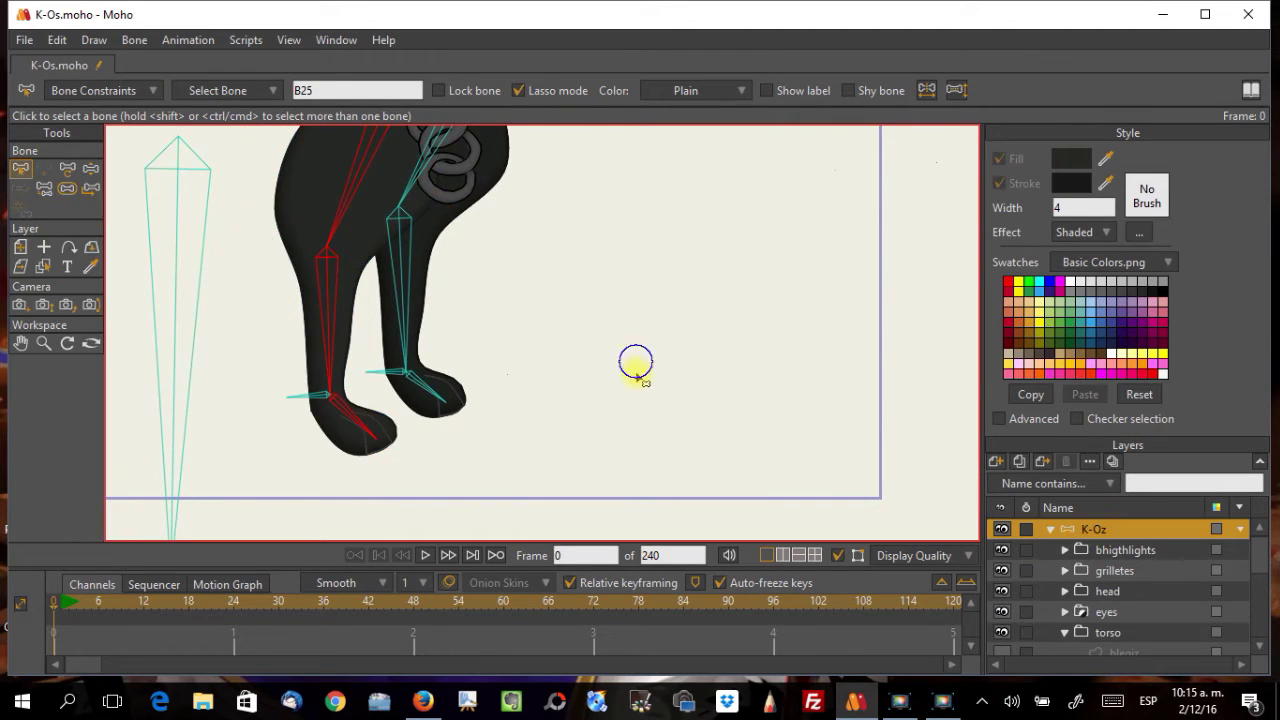
click(90, 168)
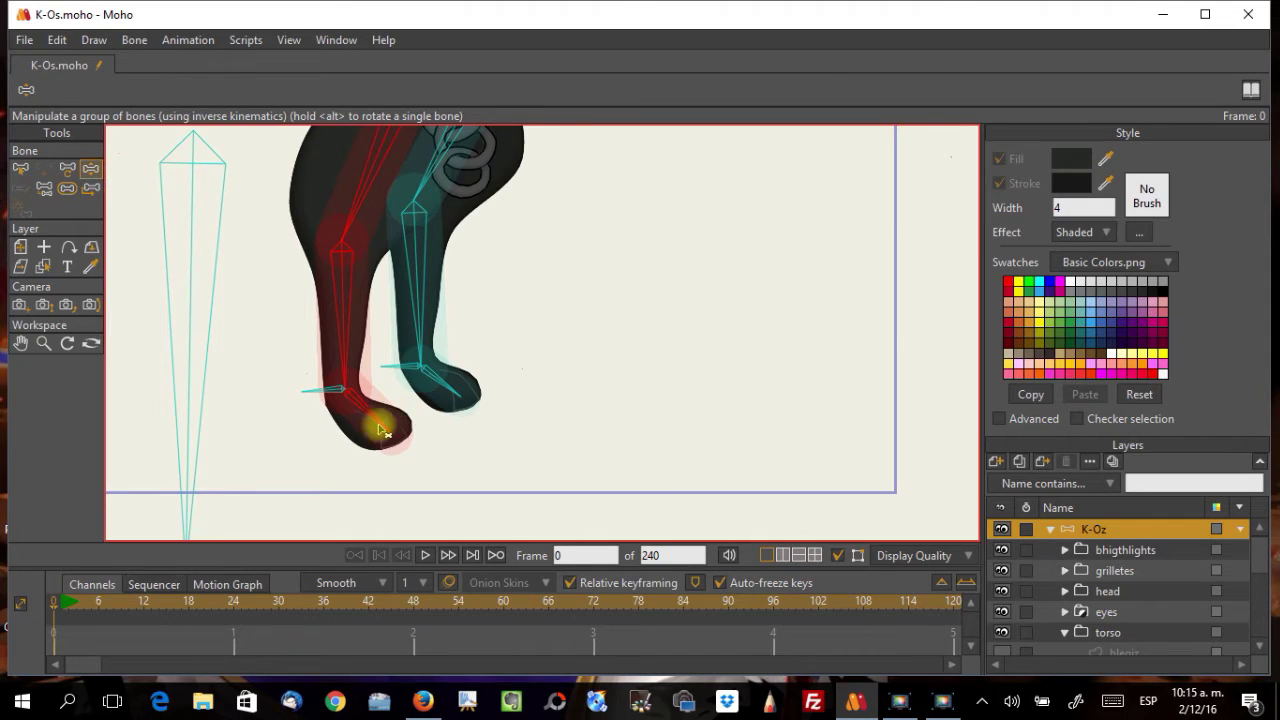
drag(380, 430, 352, 292)
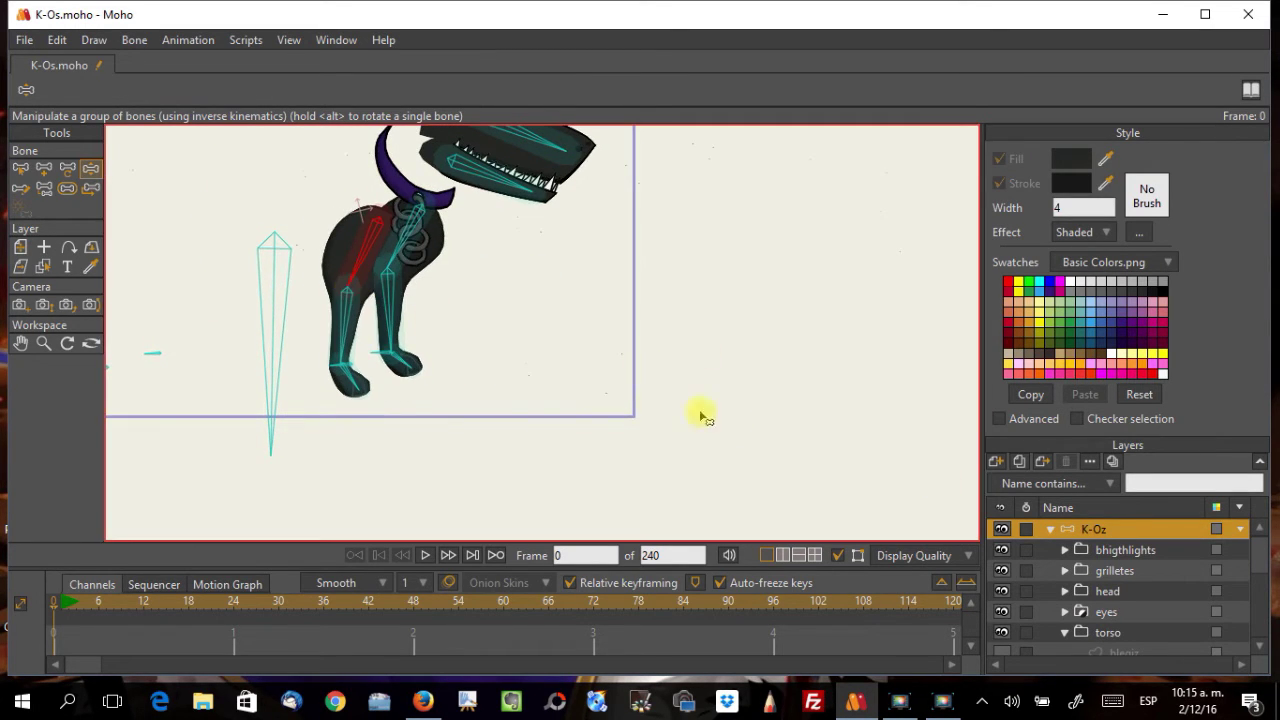
Step: Hide the near front leg's three bones and the frlegiz layer in the torso group
click(20, 168)
shift+click(348, 310)
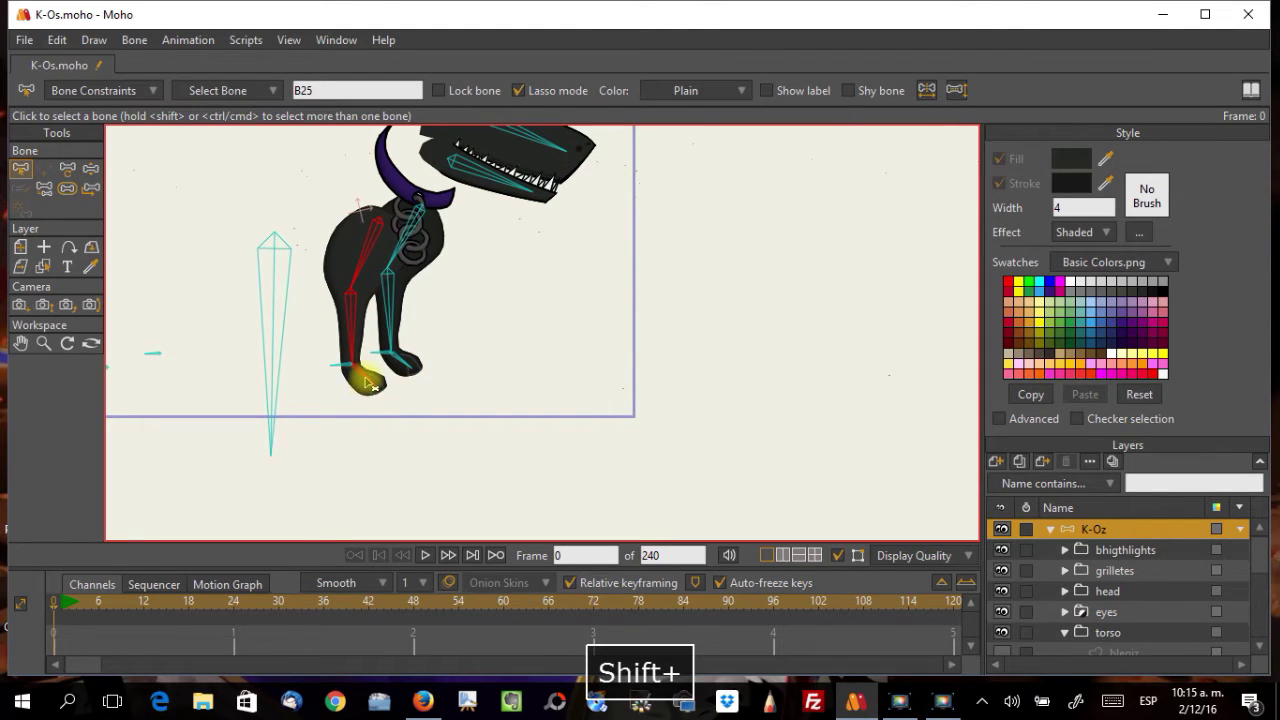
key(ctrl+h)
scroll(1100, 612, down, 3)
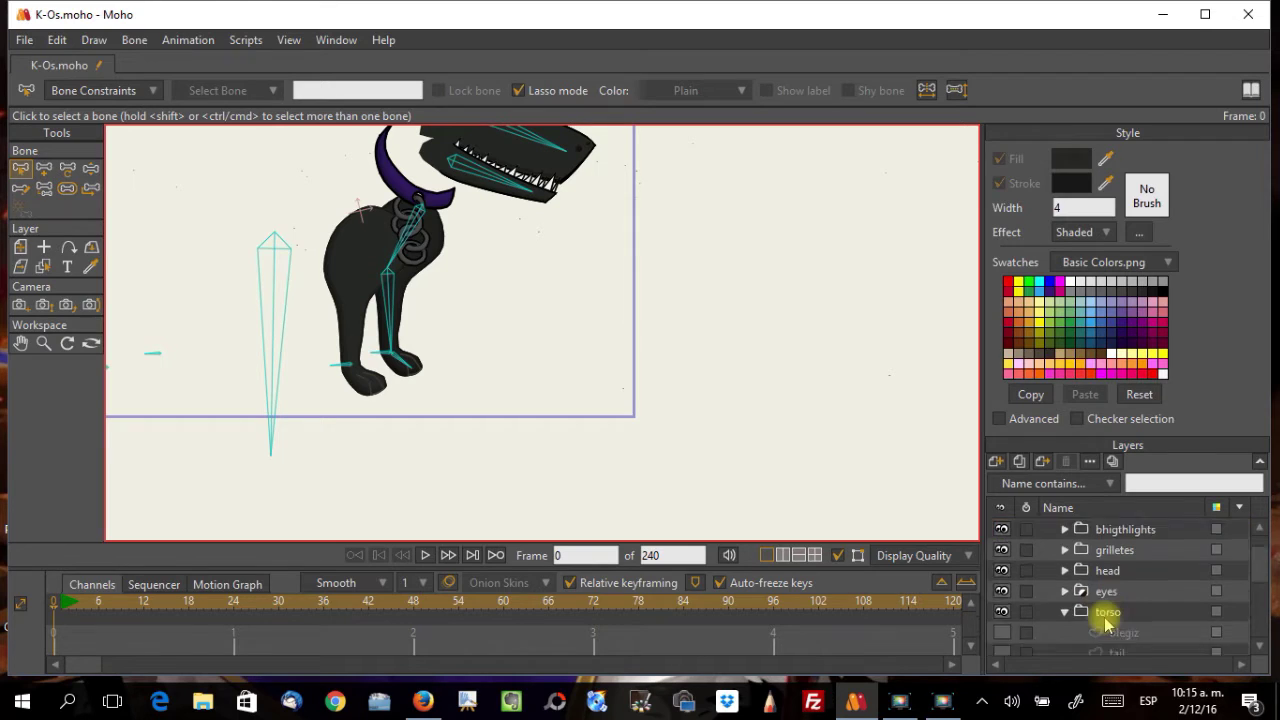
click(1002, 633)
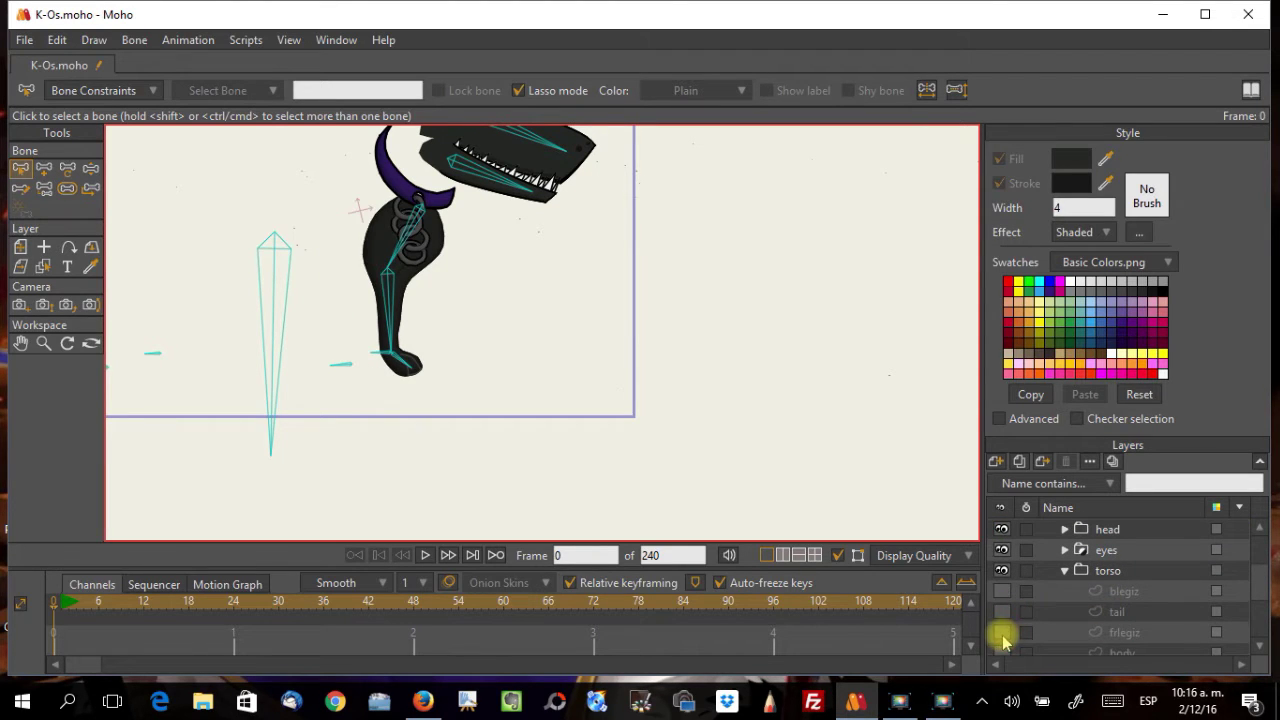
scroll(590, 315, up, 2)
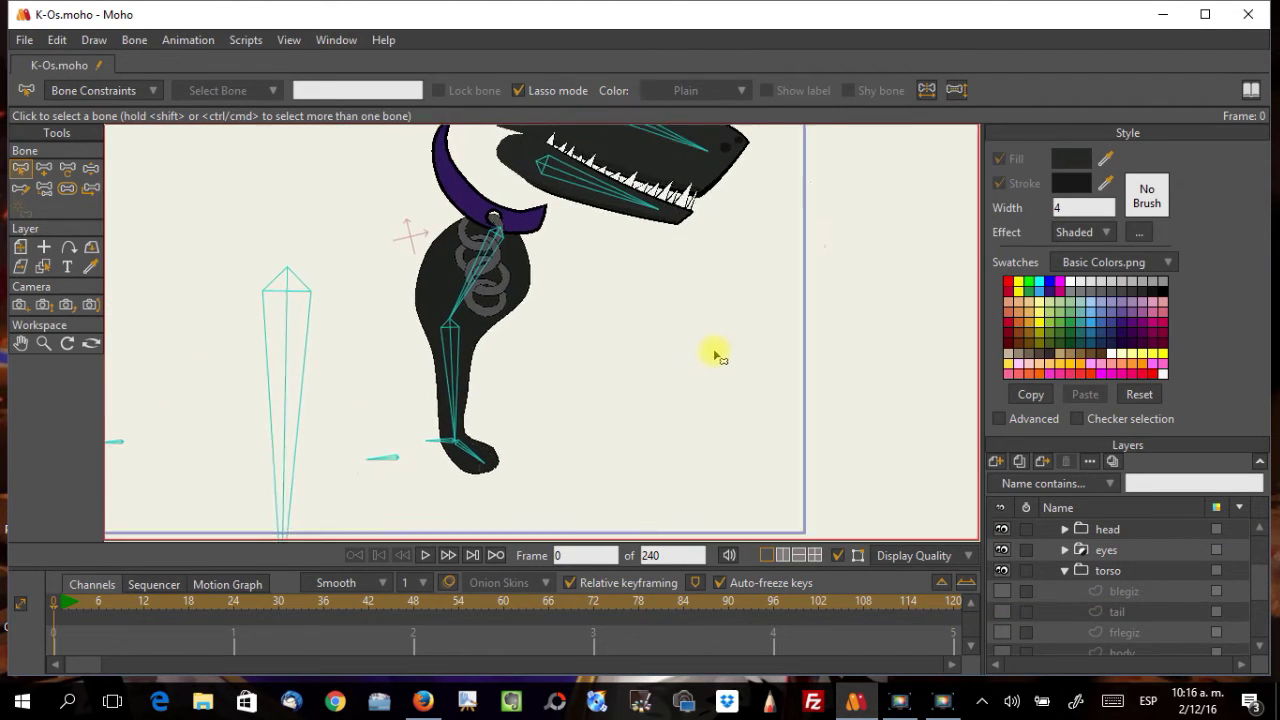
scroll(1060, 580, up, 3)
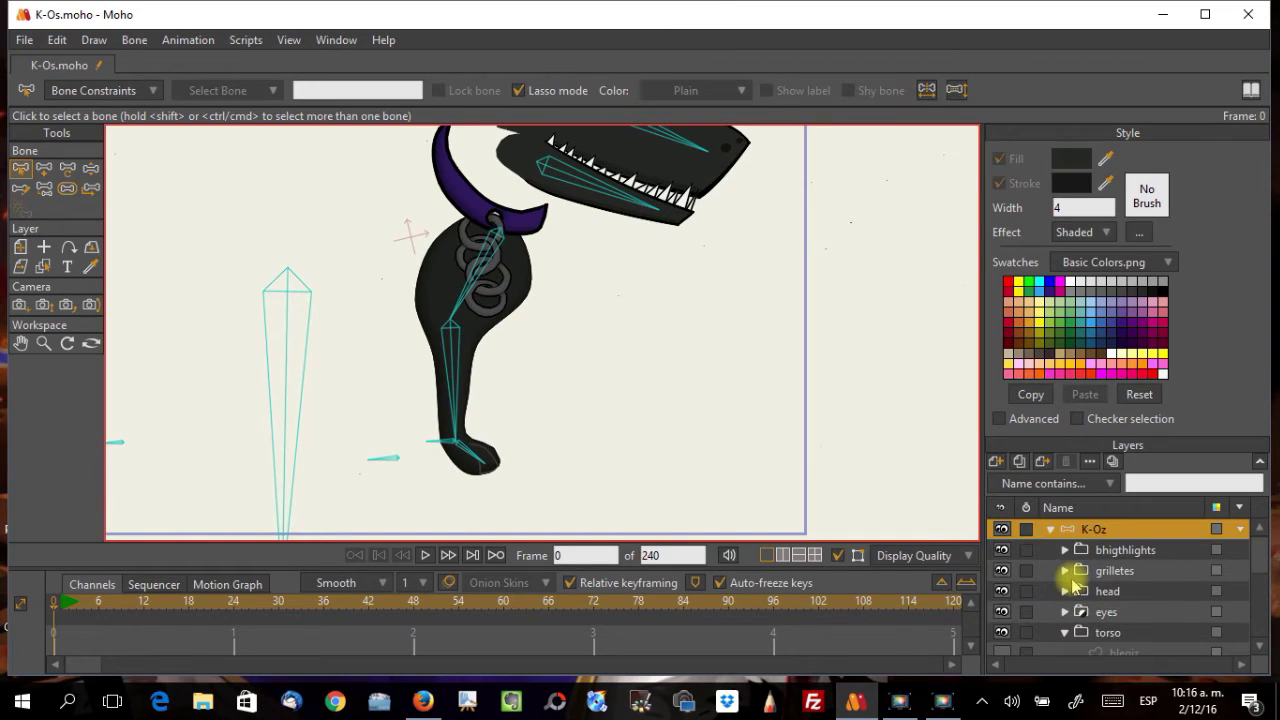
scroll(1075, 585, down, 1)
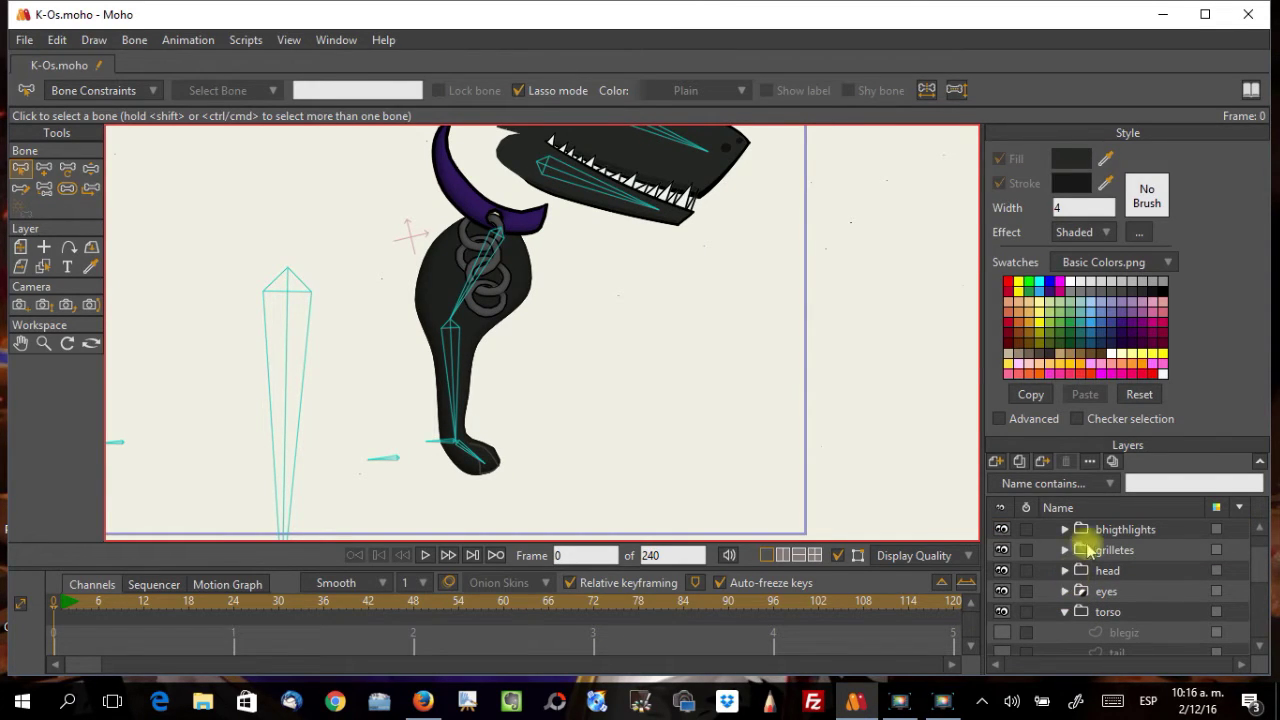
Step: Flexi-bind all points of the frlegiz 2 layer to the far front leg's upper, lower and foot bones
scroll(735, 281, down, 4)
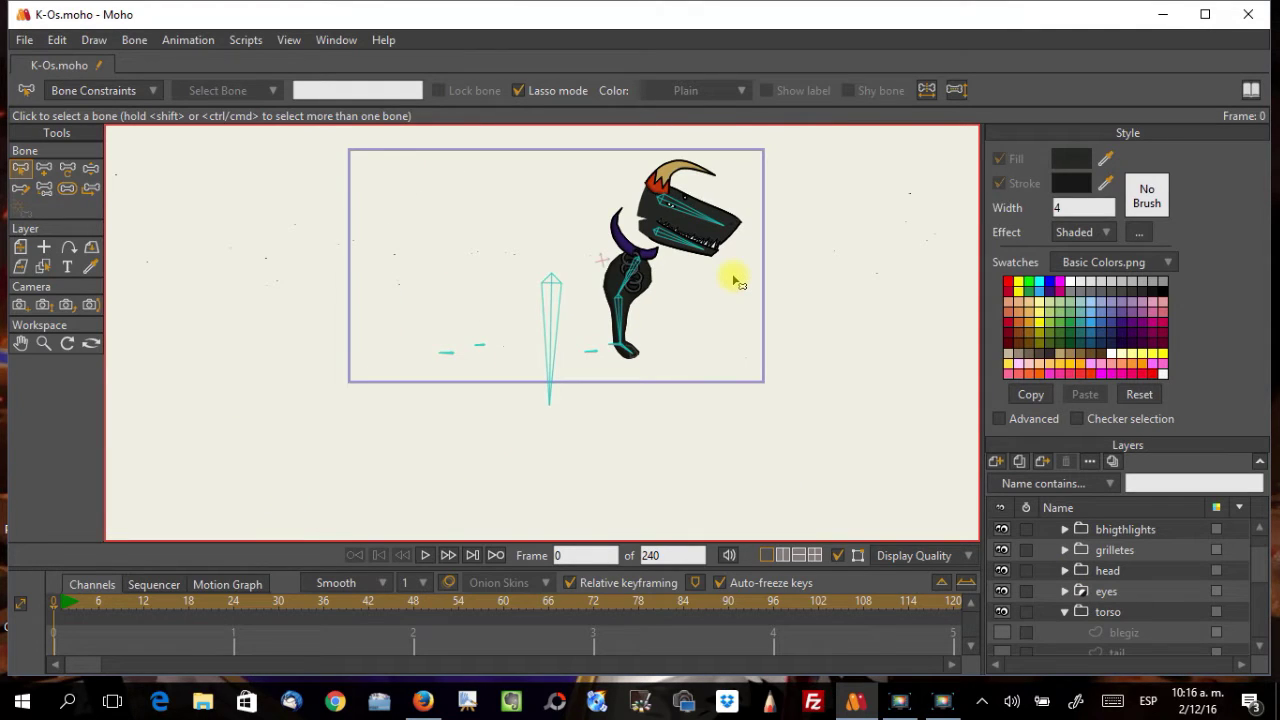
scroll(737, 278, up, 3)
scroll(737, 278, down, 2)
scroll(1133, 637, down, 3)
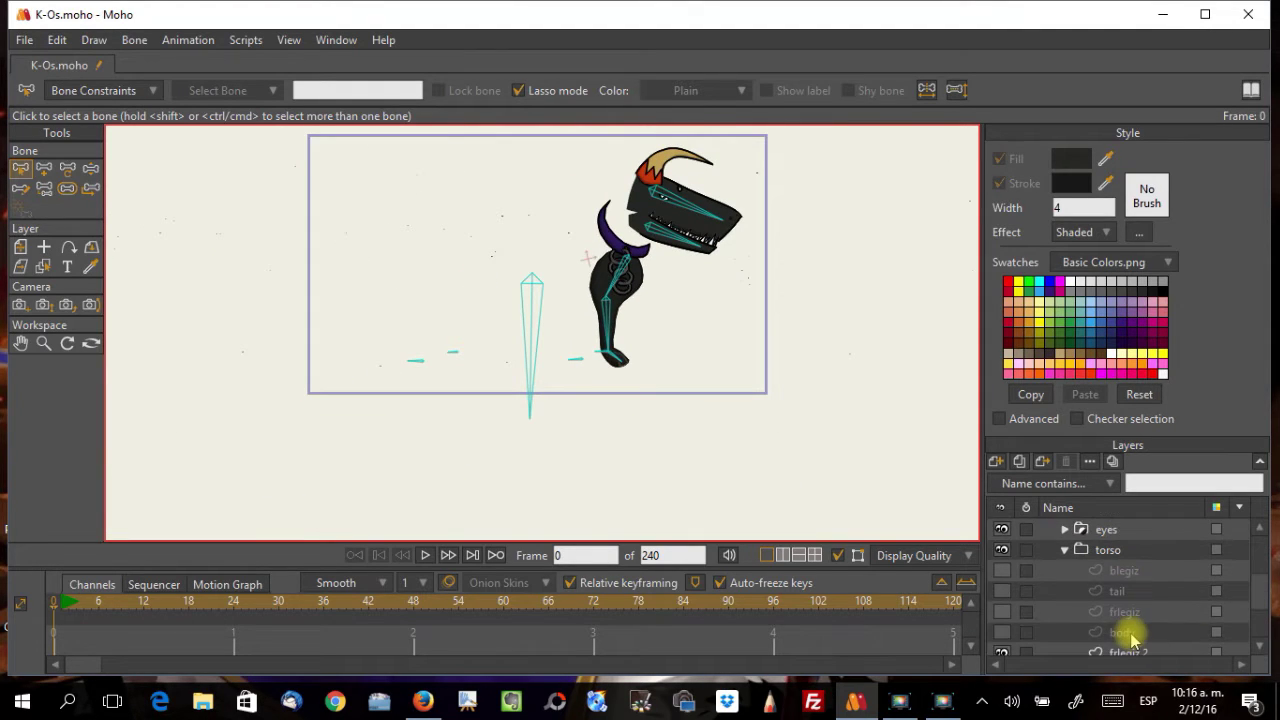
scroll(1133, 637, down, 3)
scroll(1133, 637, up, 4)
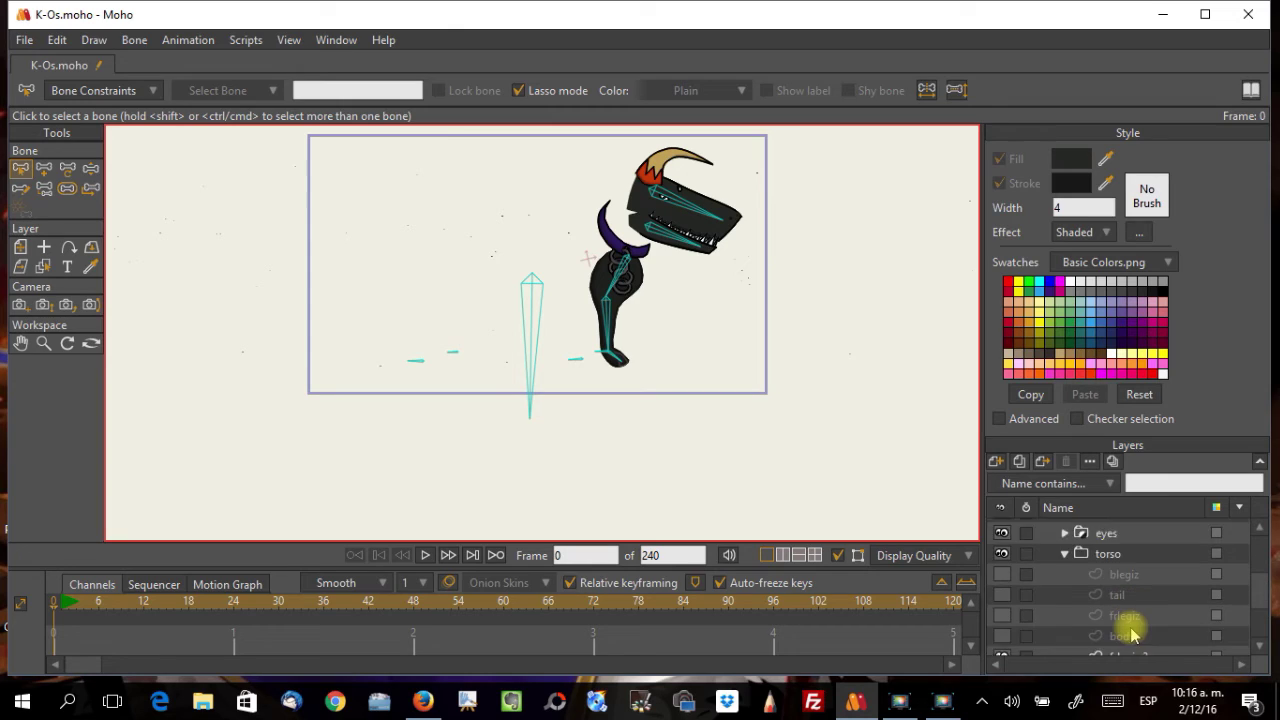
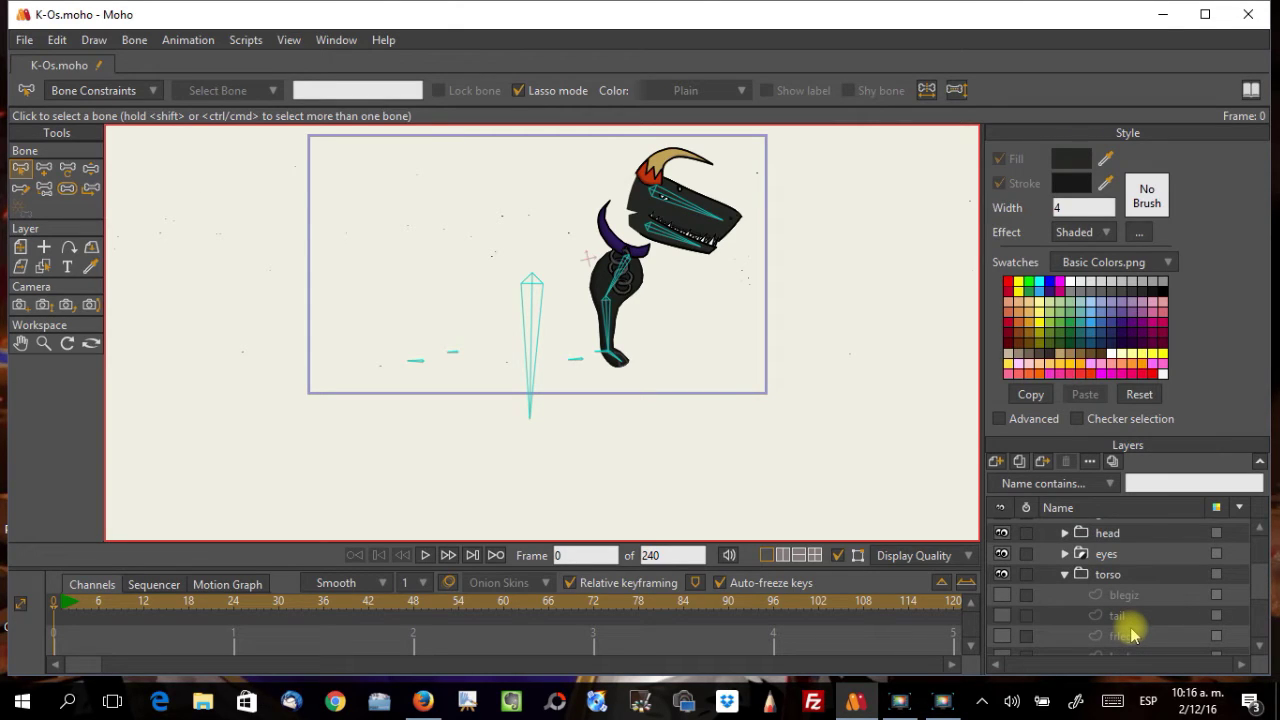
scroll(1133, 630, down, 2)
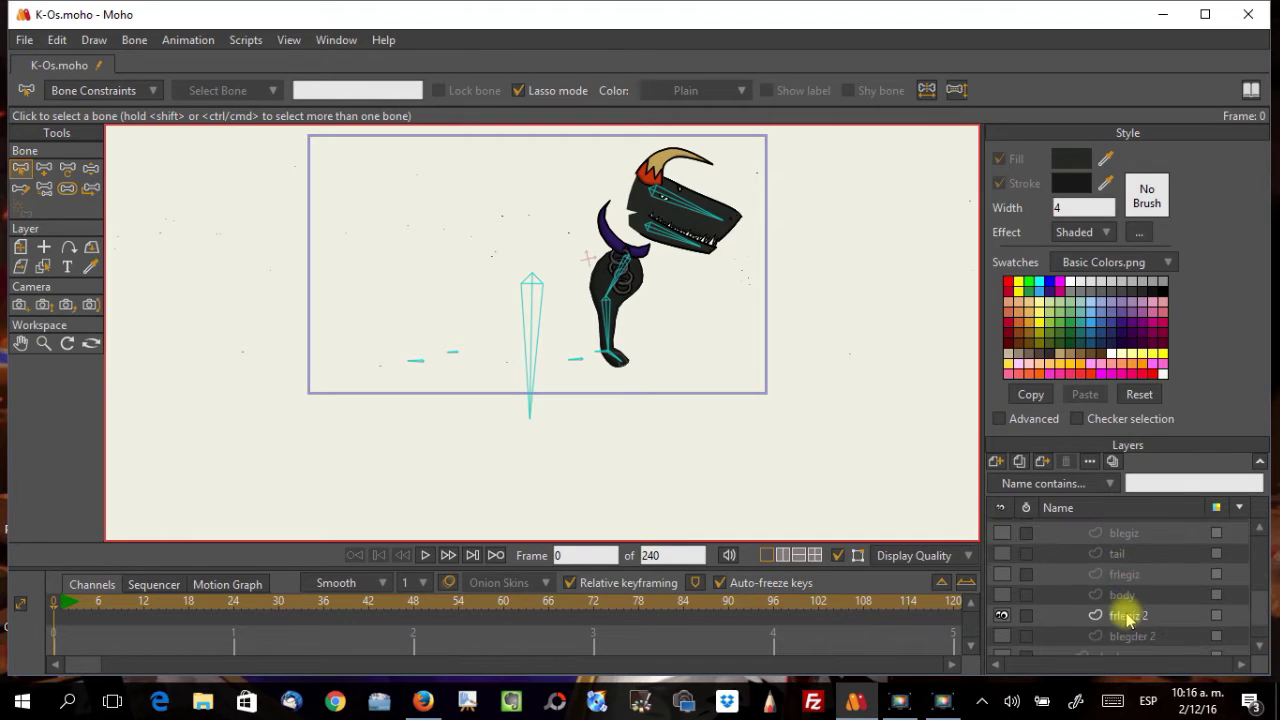
click(1136, 618)
drag(763, 351, 591, 420)
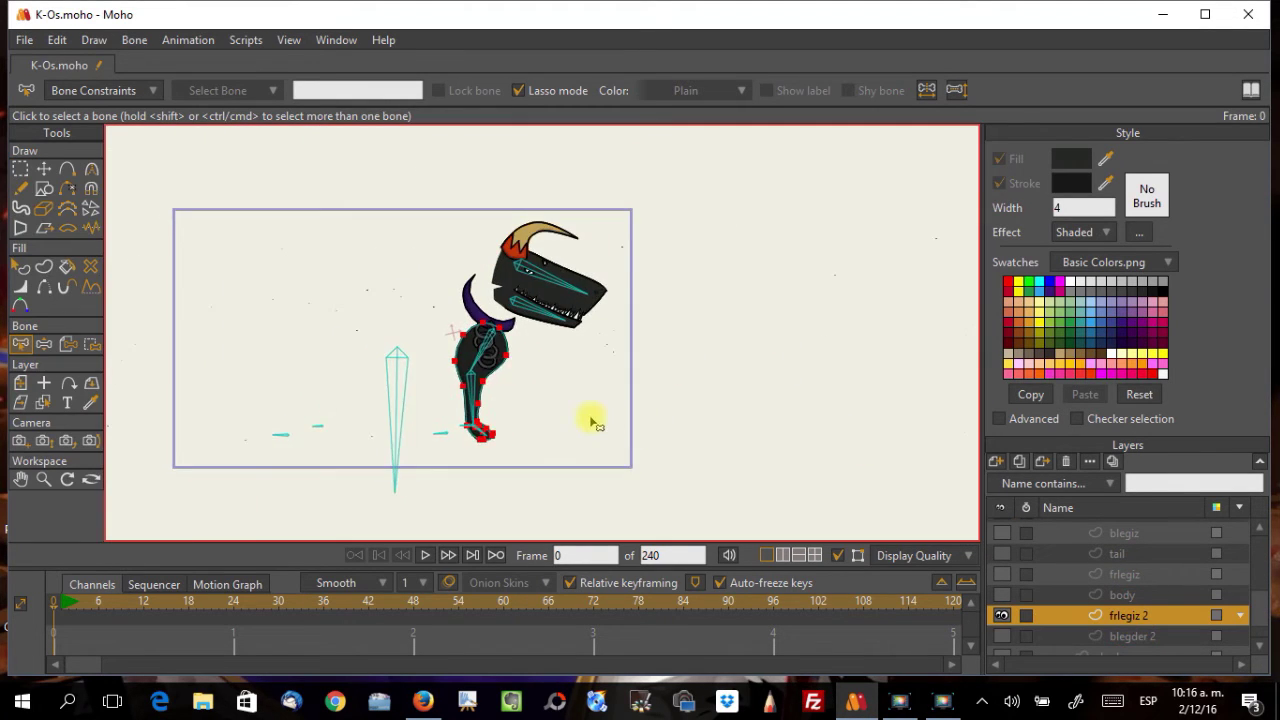
scroll(591, 420, up, 3)
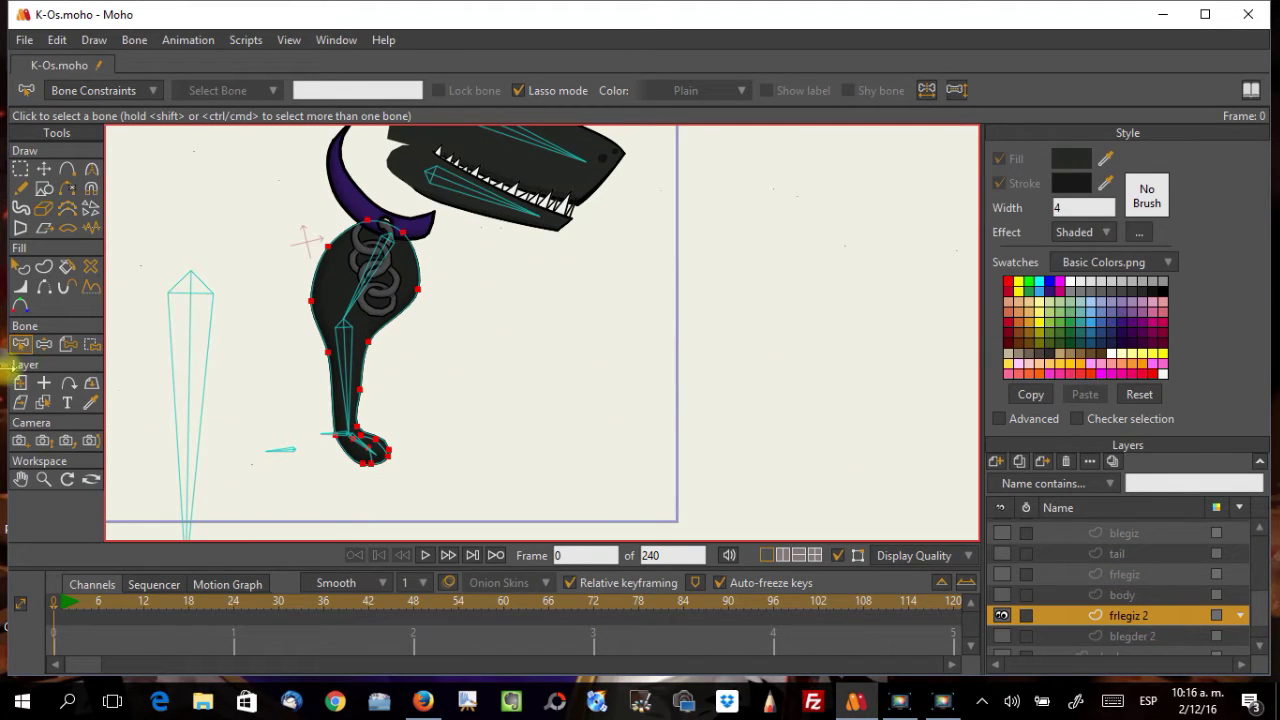
shift+click(366, 292)
shift+click(343, 355)
shift+click(362, 447)
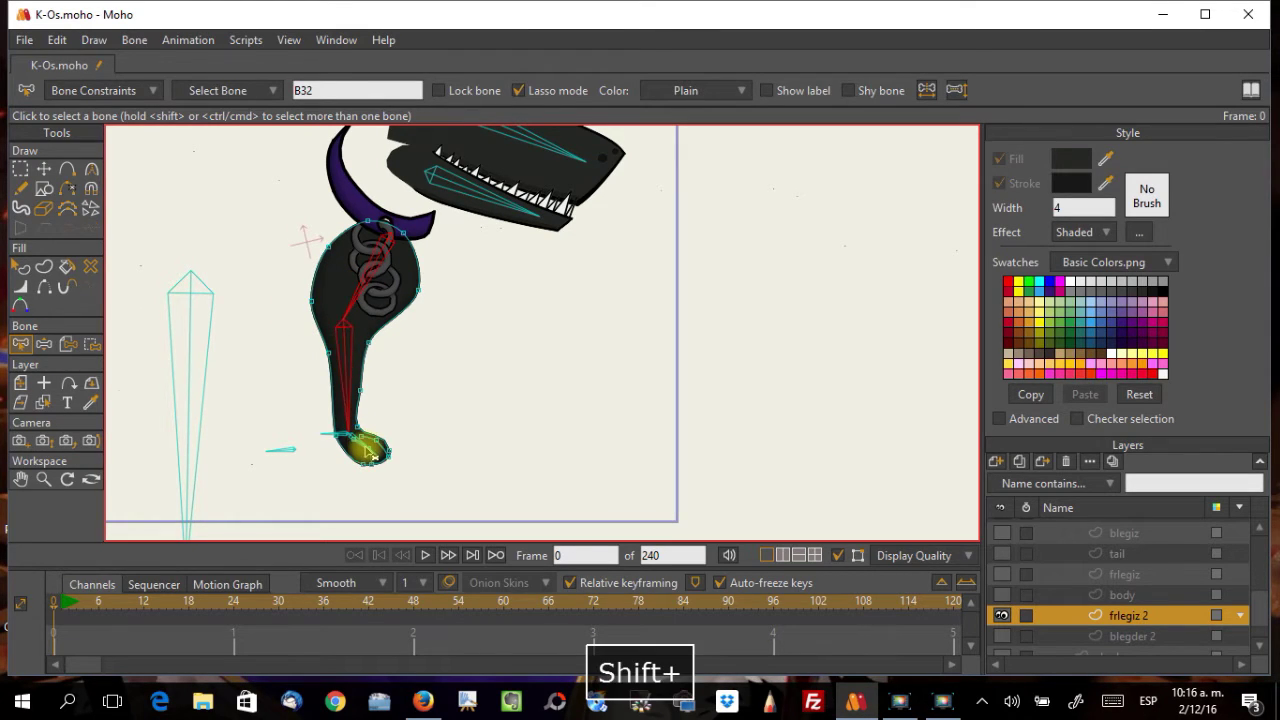
double_click(1118, 614)
key(ctrl+a)
key(Return)
key(ctrl+a)
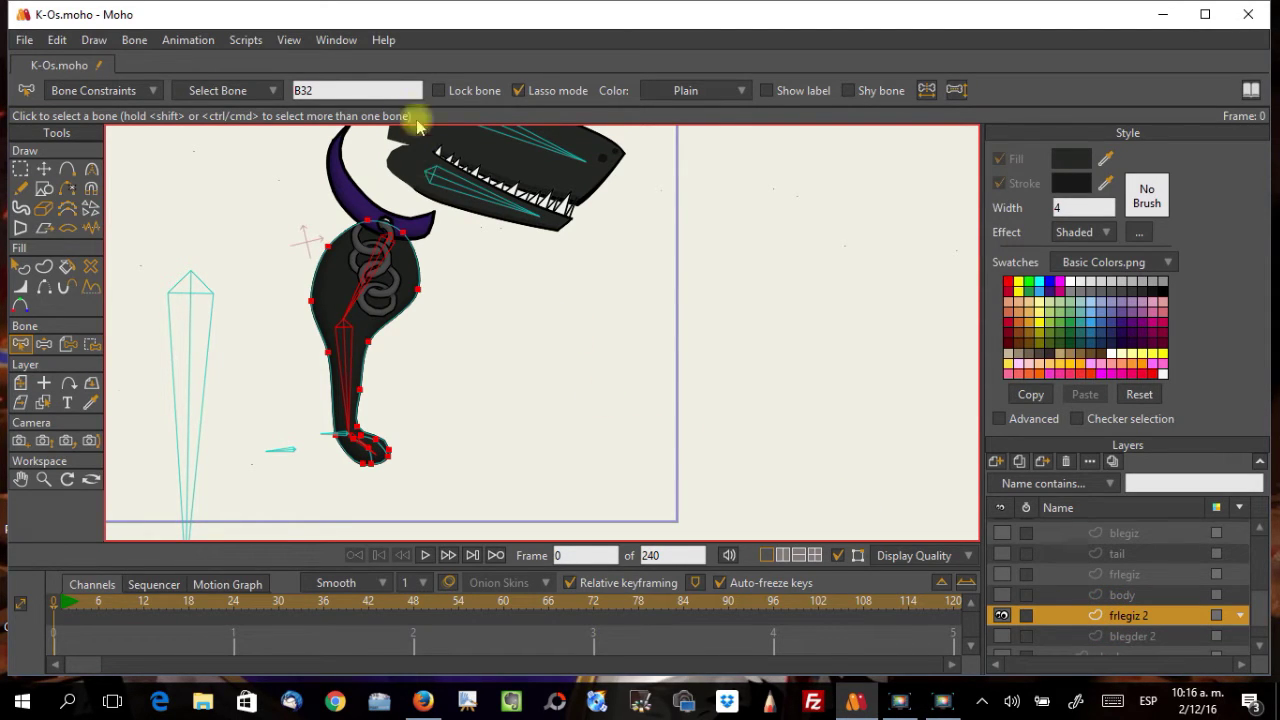
click(135, 40)
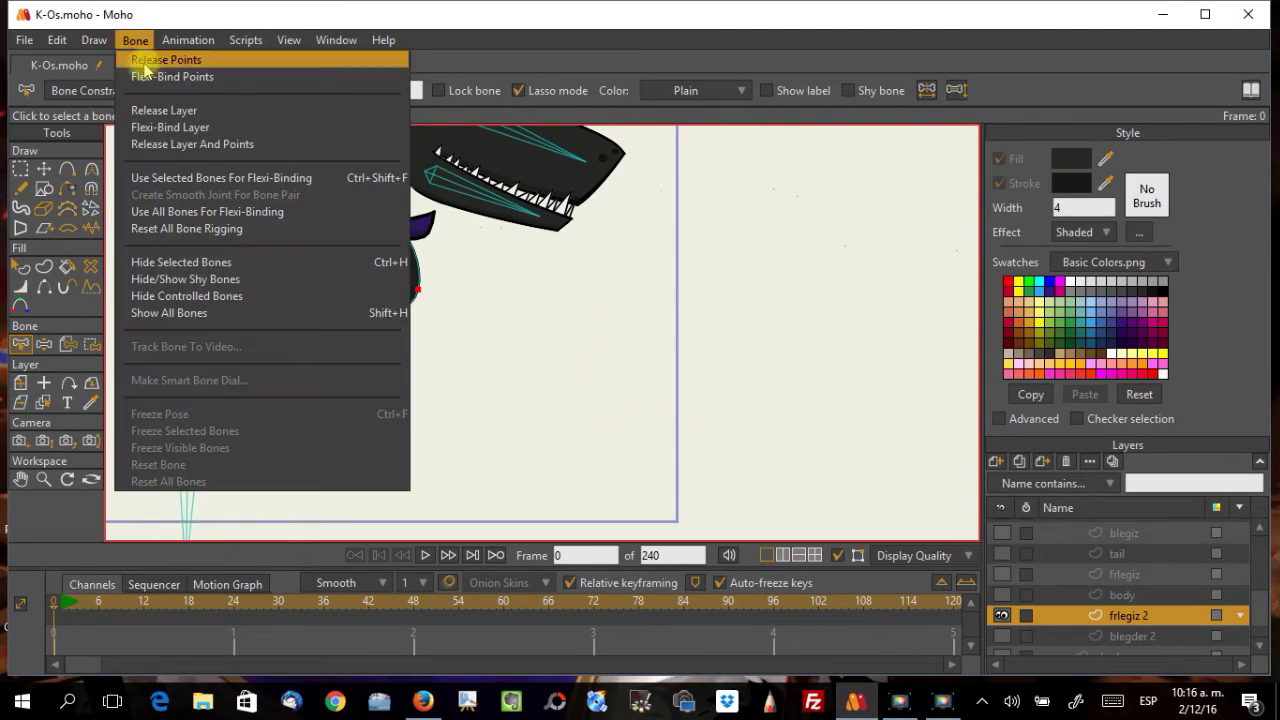
click(175, 178)
Step: Test the far front leg's bending on the K-Oz bone layer by pulling its lower leg bone around
scroll(1066, 560, up, 5)
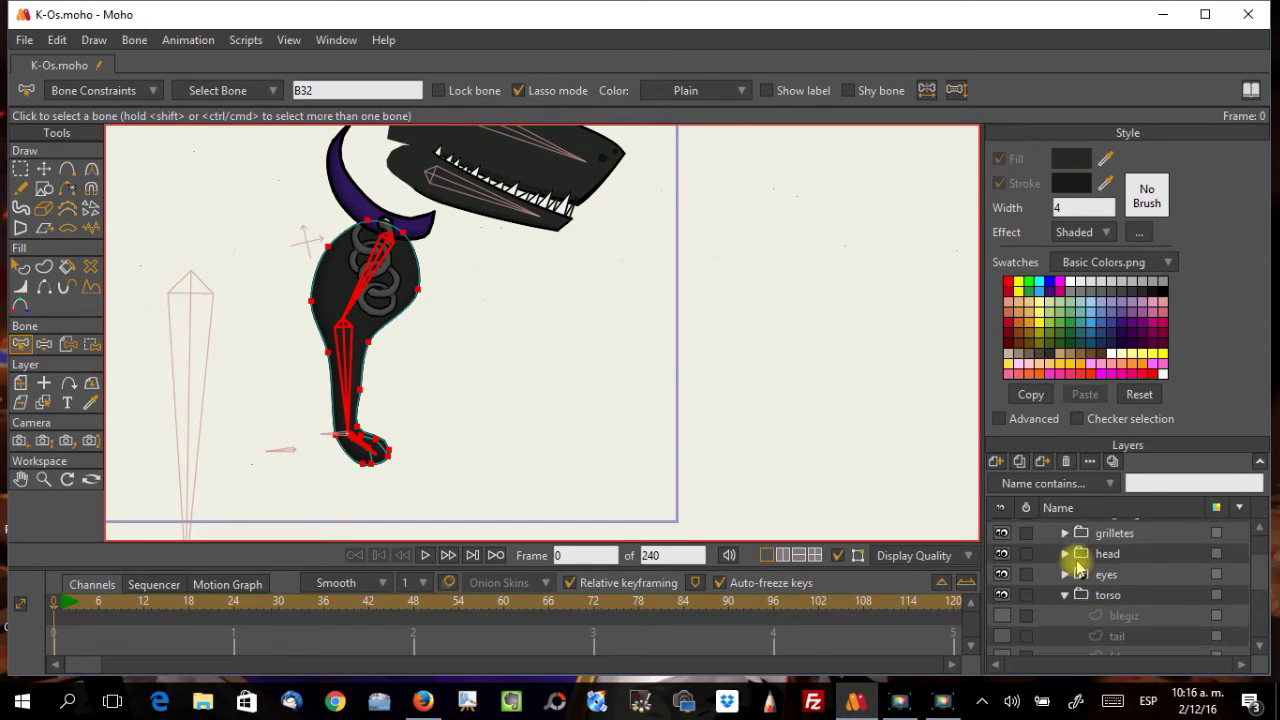
click(1060, 529)
click(90, 168)
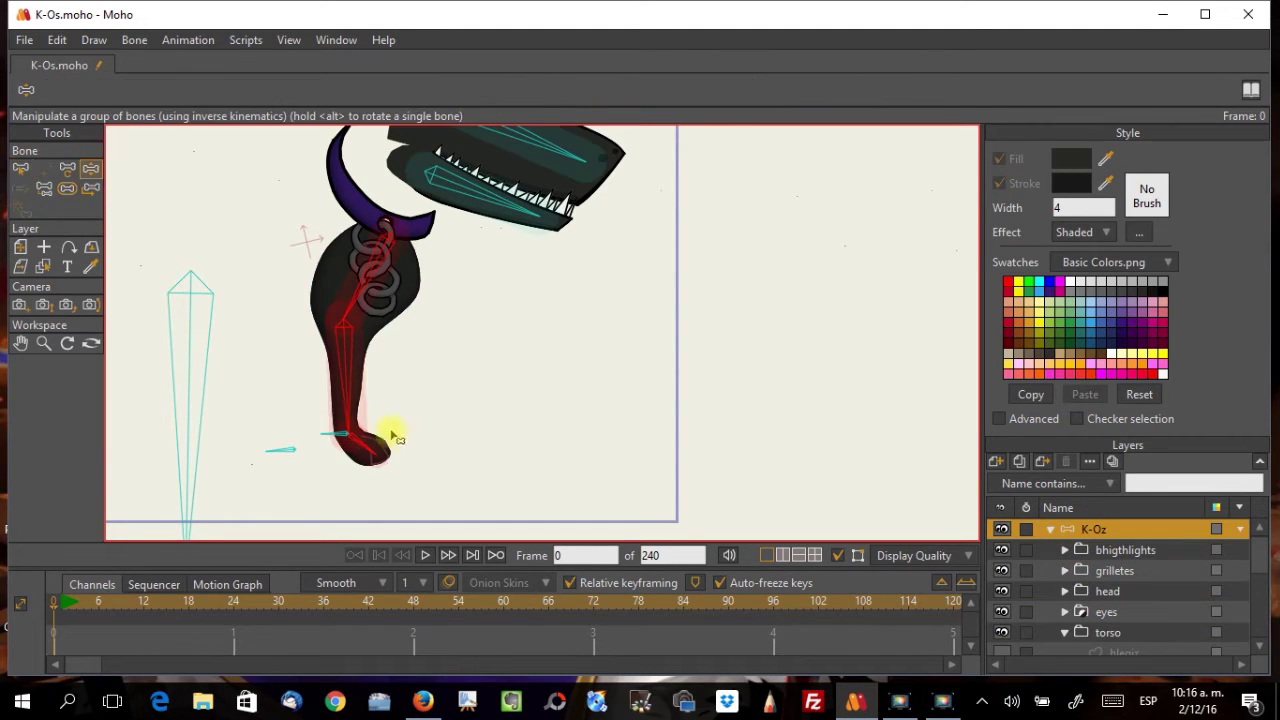
drag(349, 400, 380, 455)
click(375, 378)
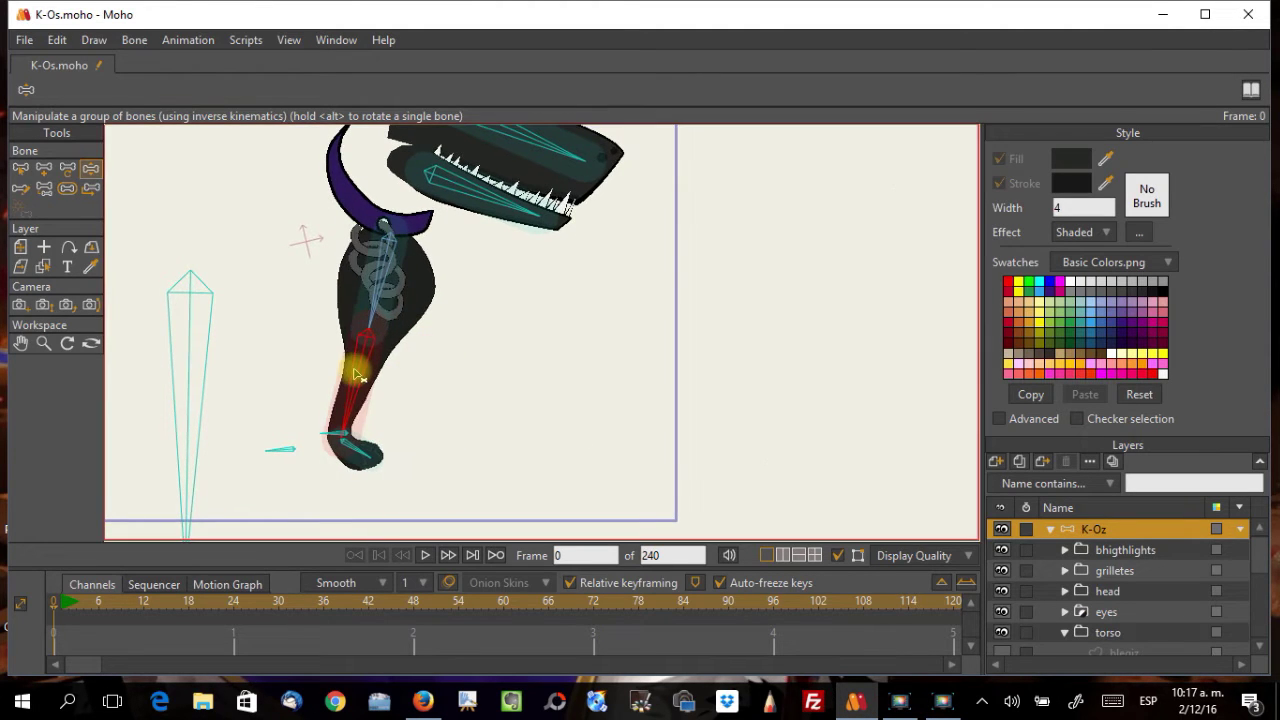
drag(354, 371, 569, 690)
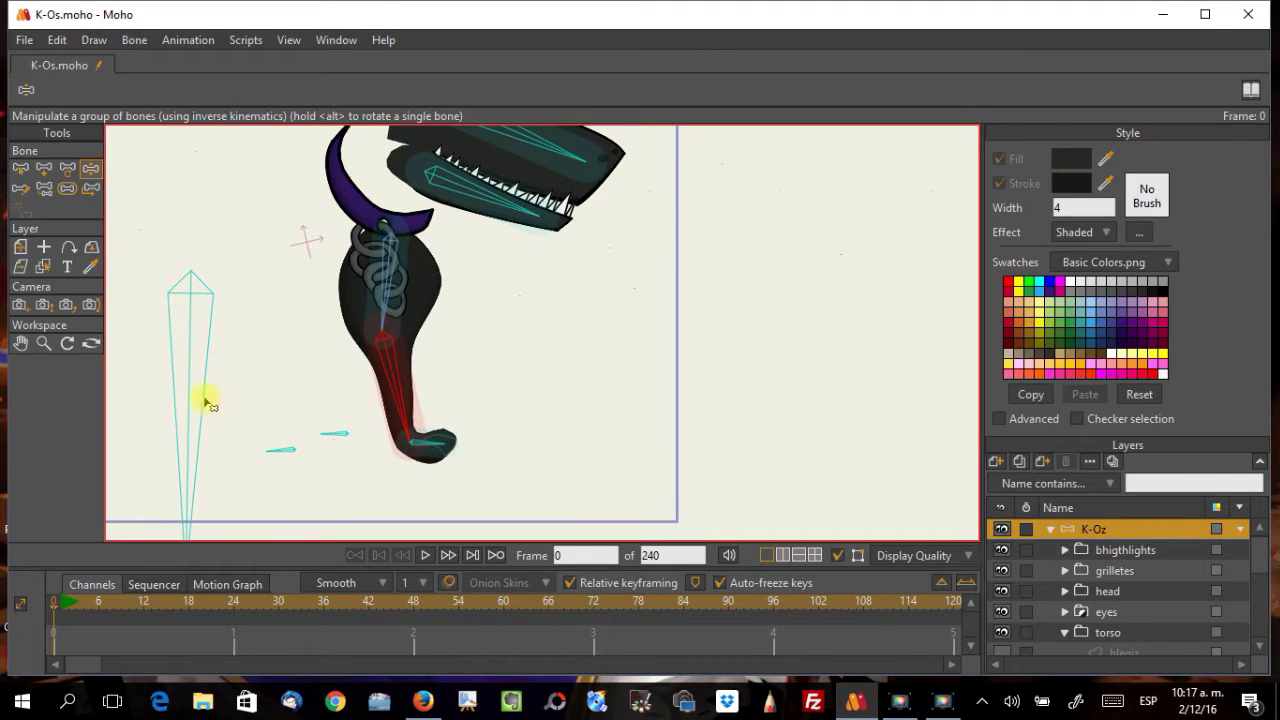
Step: Hide the far front leg's three bones and the frlegiz 2 layer in the torso group
click(21, 168)
click(366, 292)
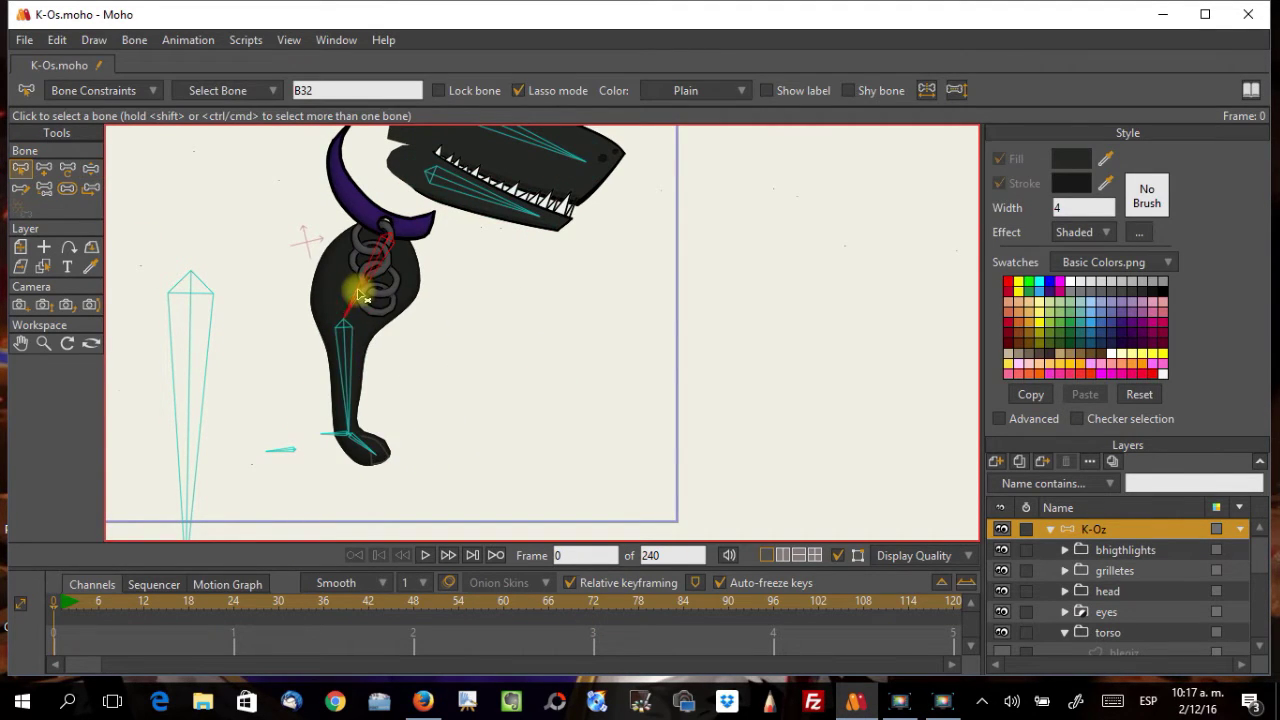
shift+click(352, 398)
shift+click(360, 445)
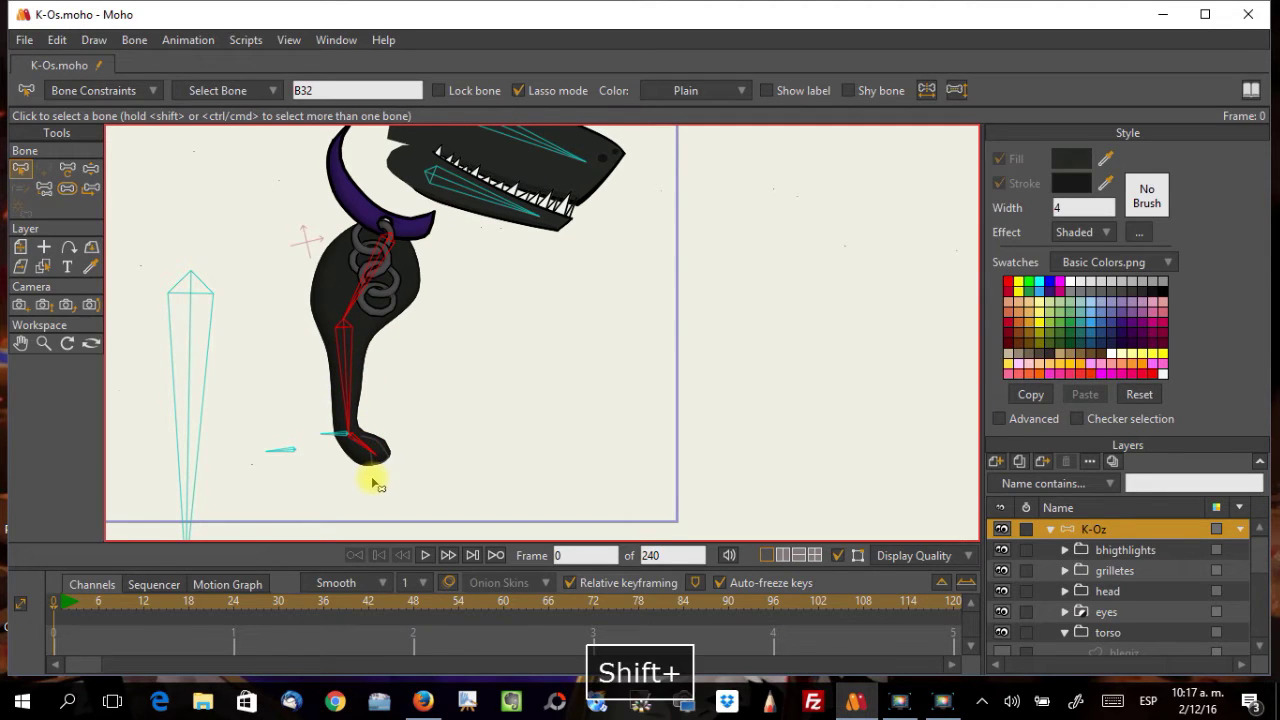
key(ctrl+h)
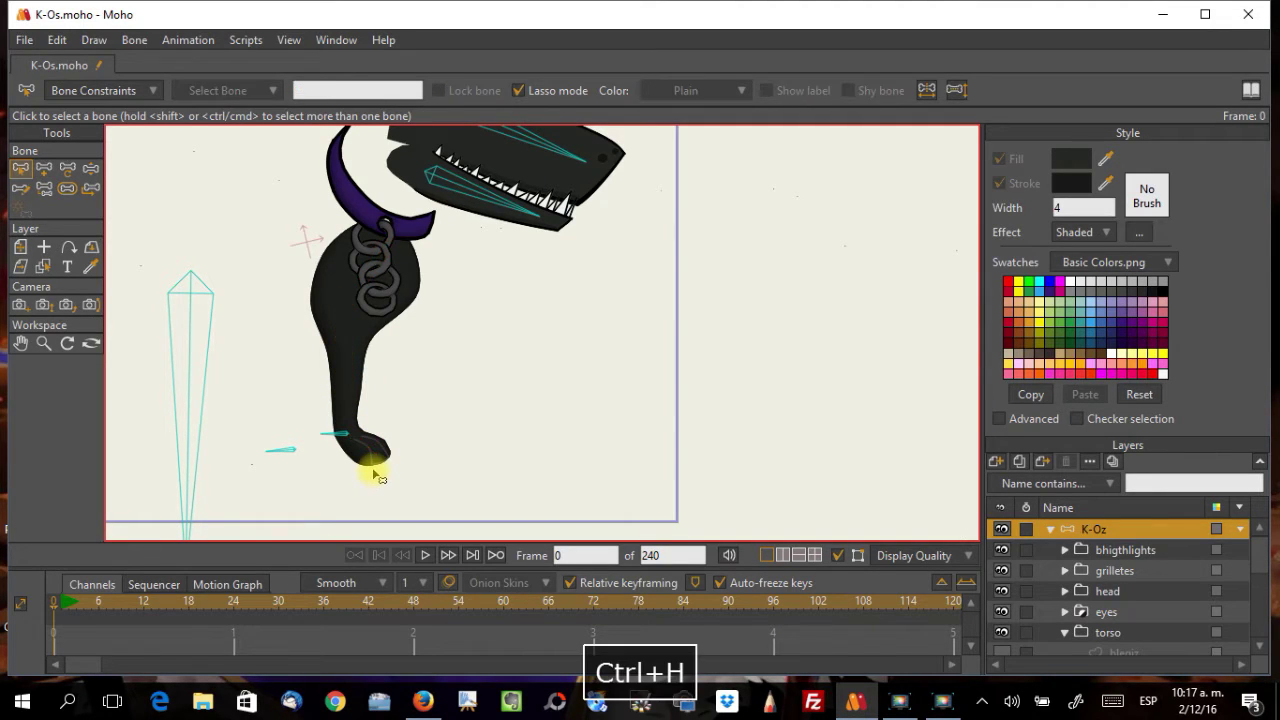
scroll(1000, 597, down, 6)
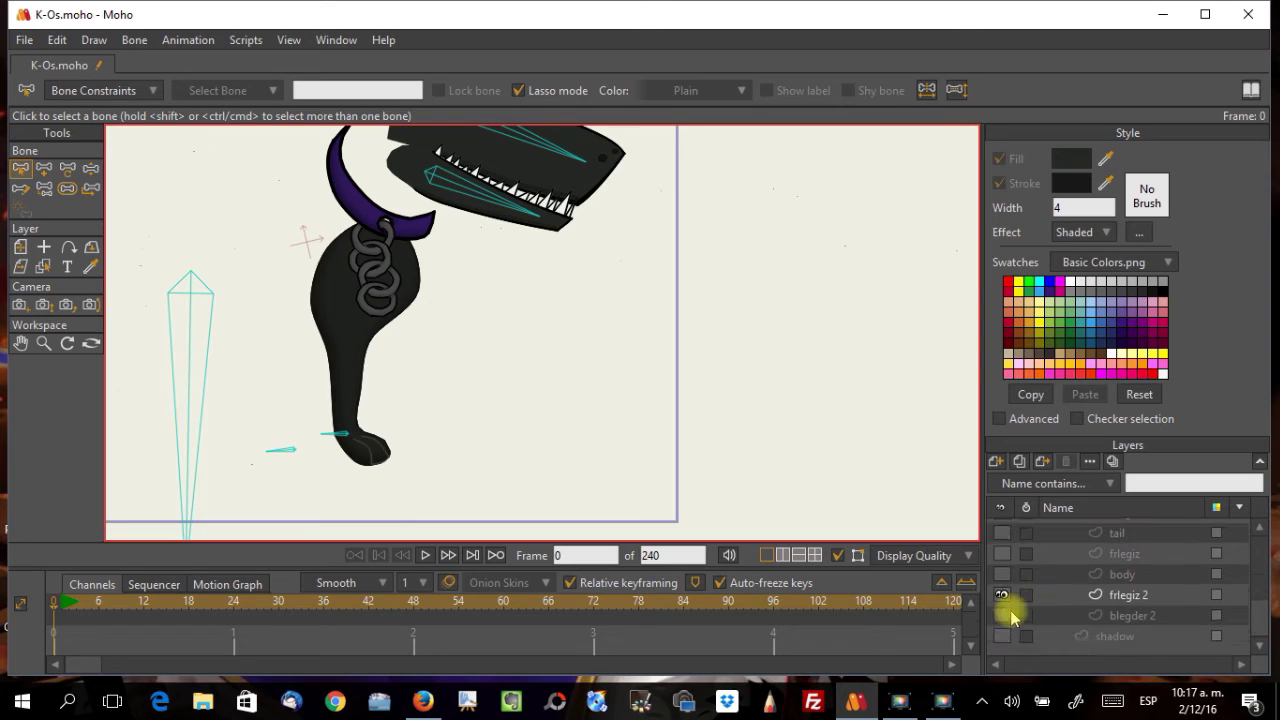
click(1000, 597)
Step: Collapse the torso group in the layer list
scroll(520, 440, down, 5)
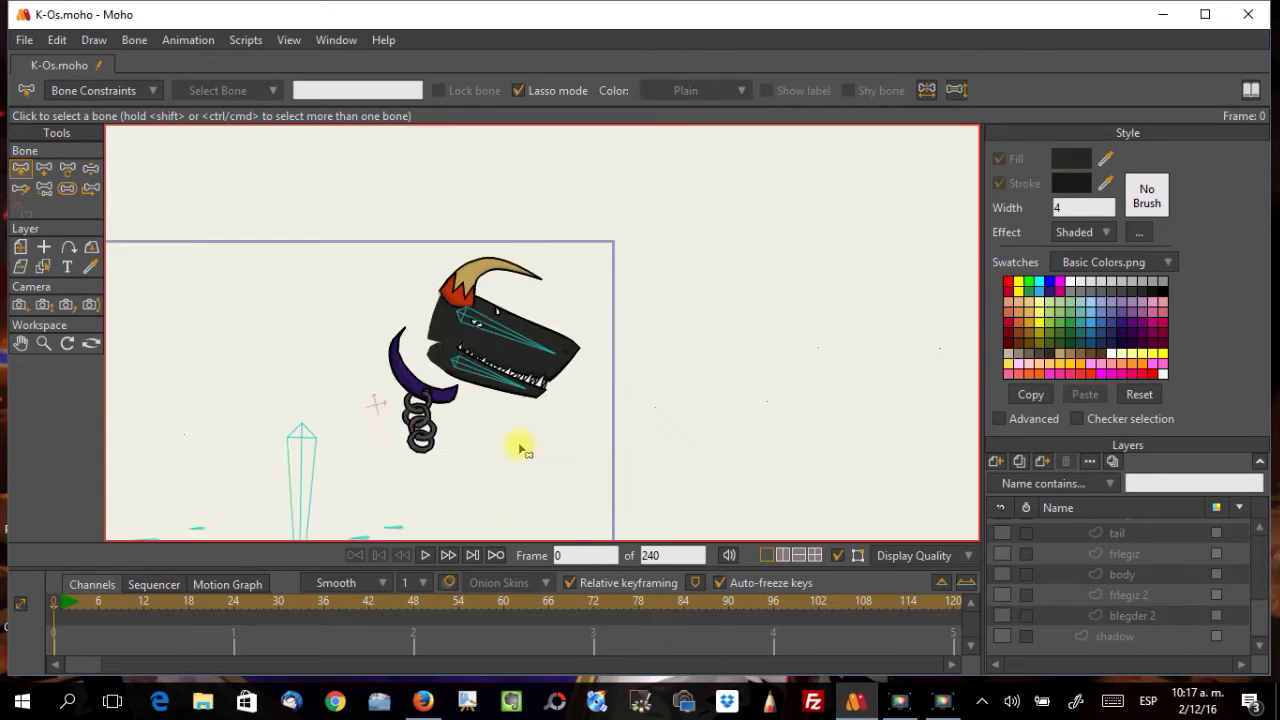
scroll(363, 417, up, 5)
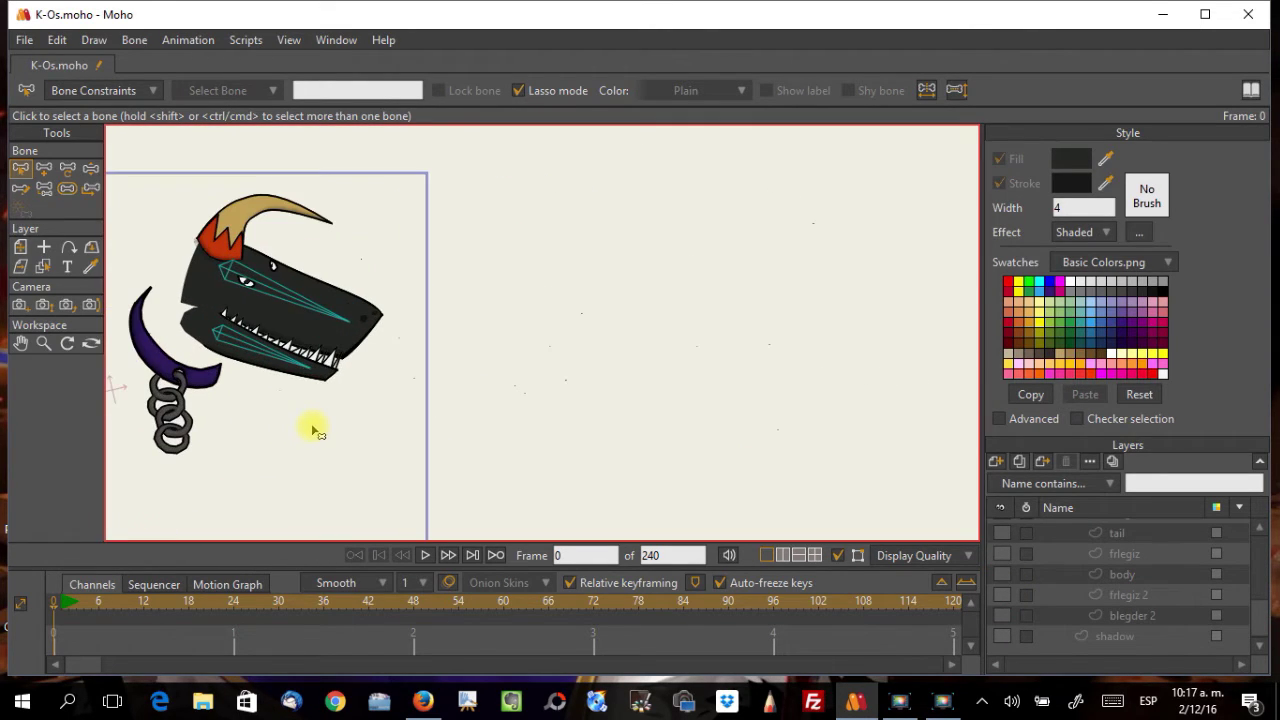
scroll(314, 428, up, 3)
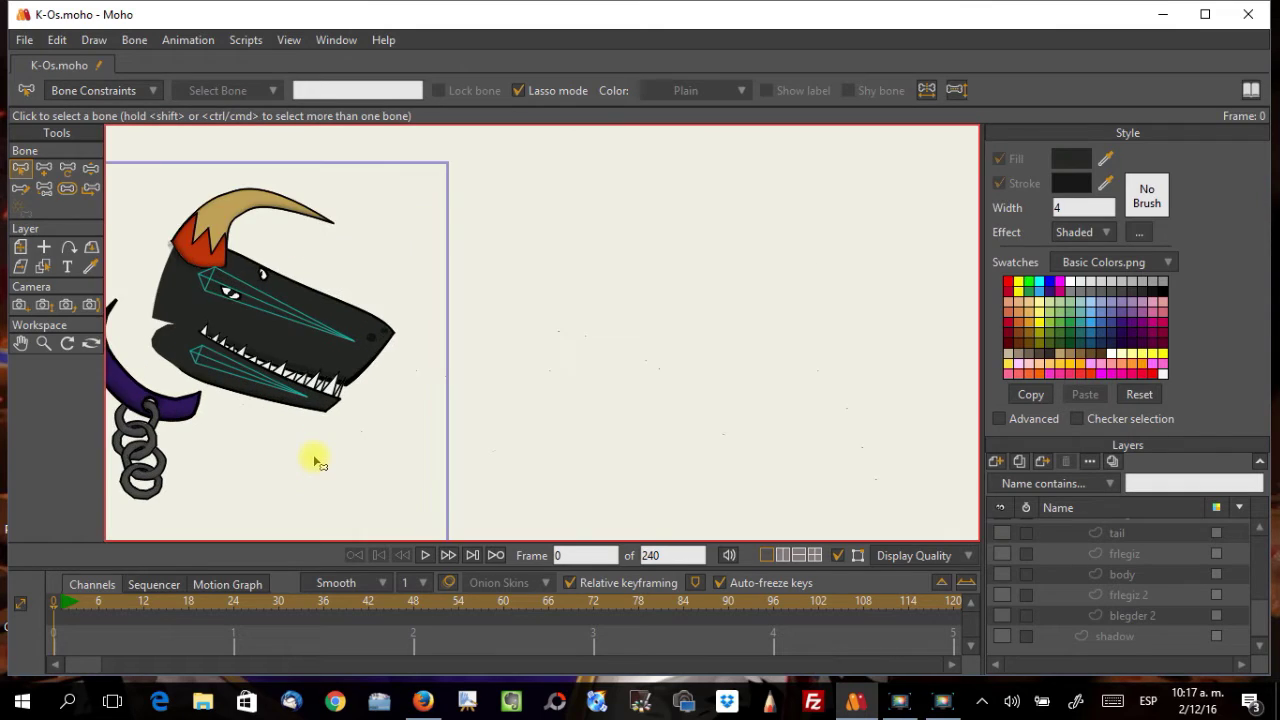
scroll(322, 440, down, 1)
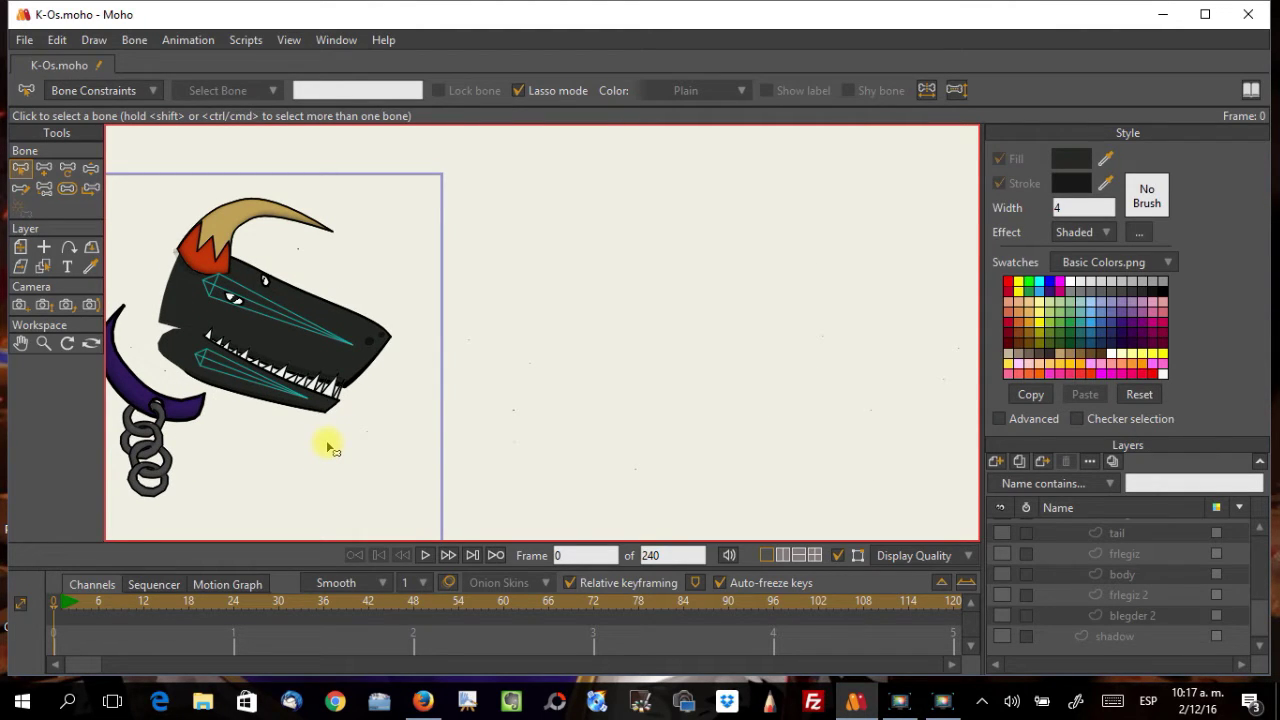
scroll(1170, 520, up, 3)
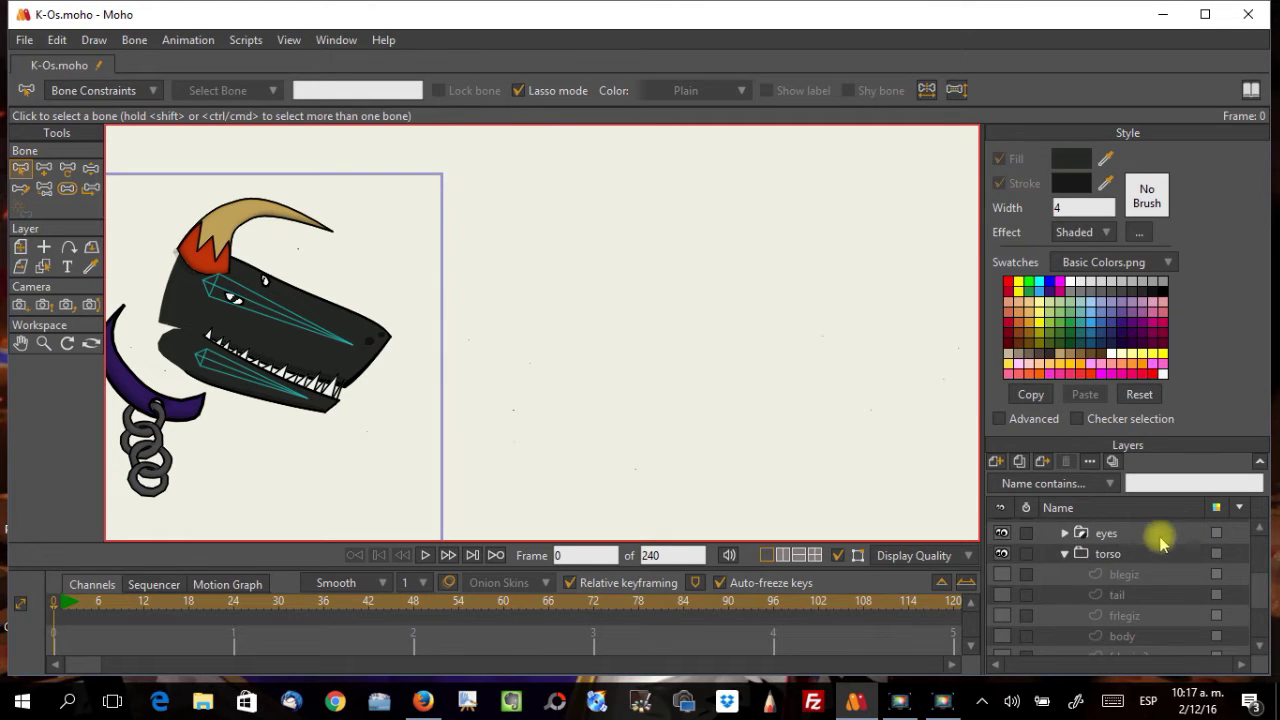
click(1067, 560)
scroll(1112, 600, up, 1)
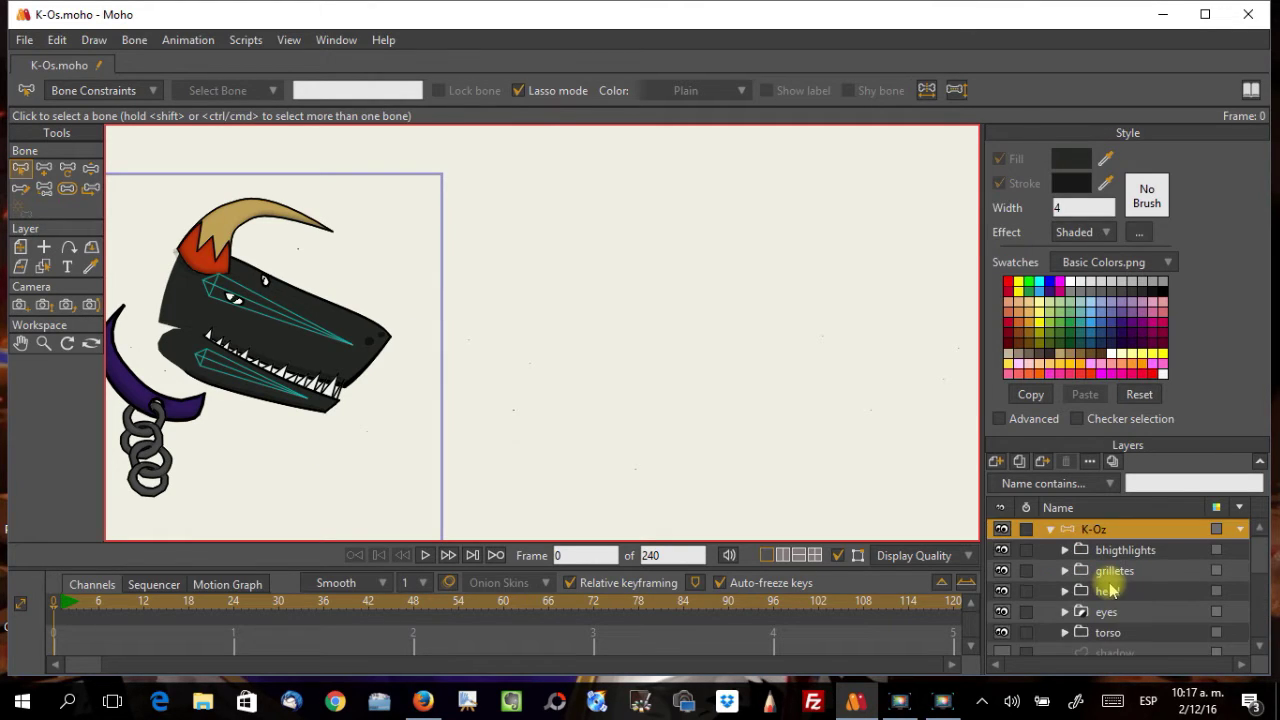
scroll(1110, 592, down, 1)
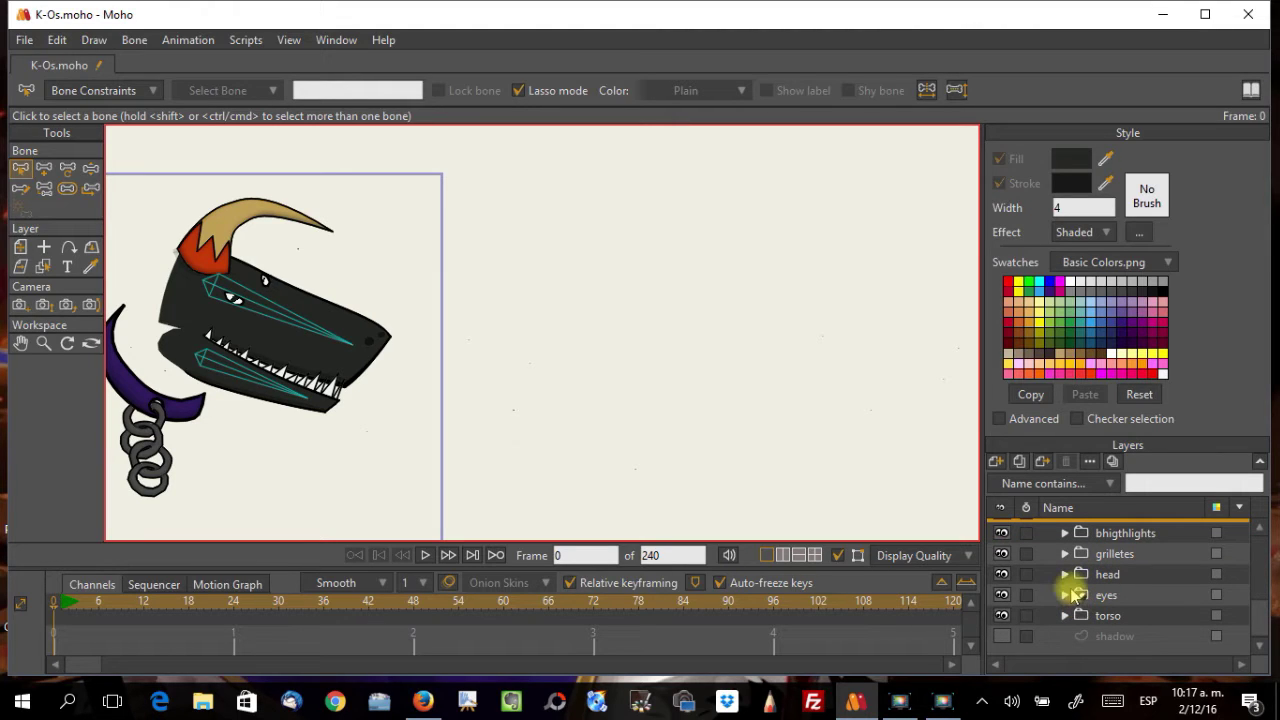
Step: Expand the head group and check which parts it contains by switching its visibility off and on
click(1066, 575)
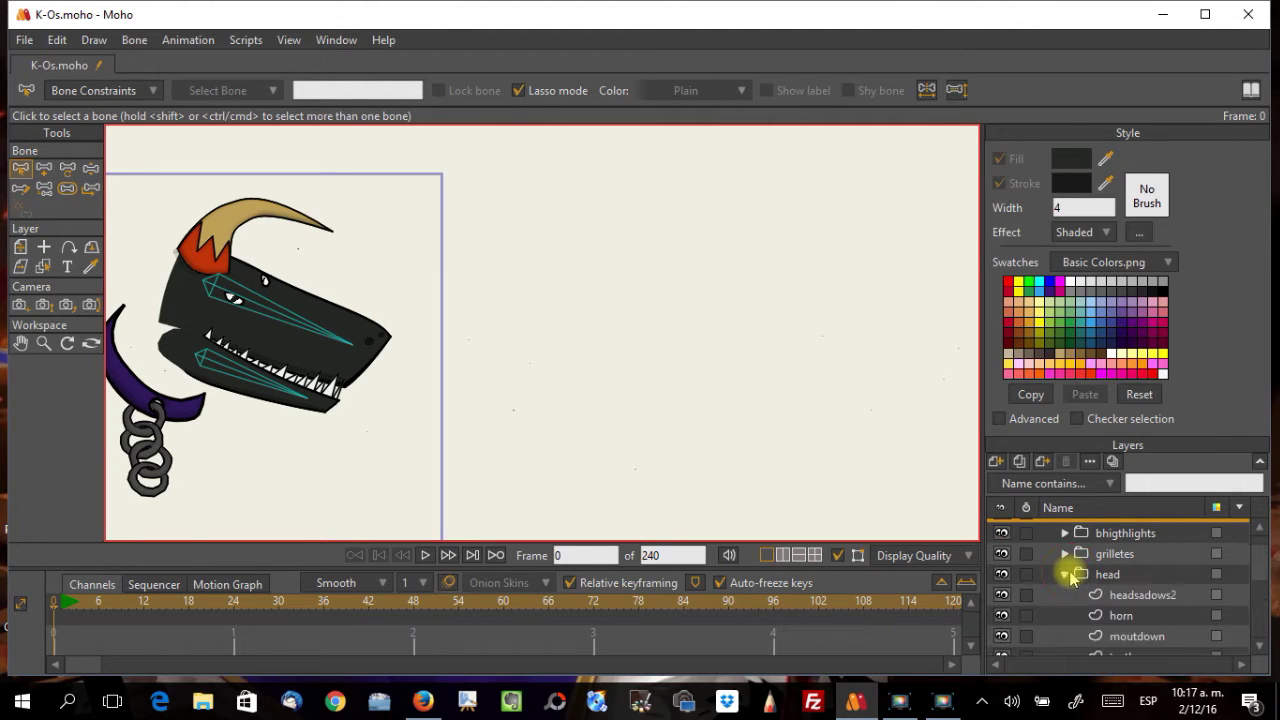
scroll(1094, 623, down, 2)
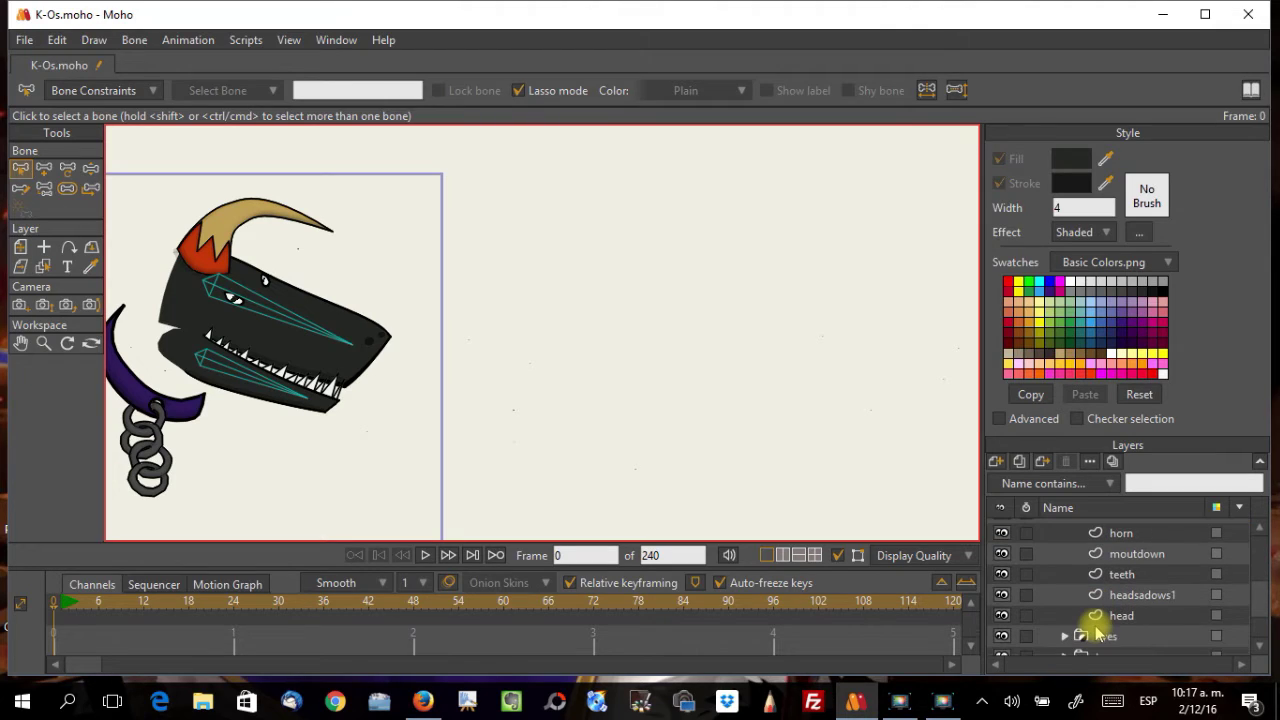
scroll(1099, 630, up, 1)
scroll(1097, 630, down, 2)
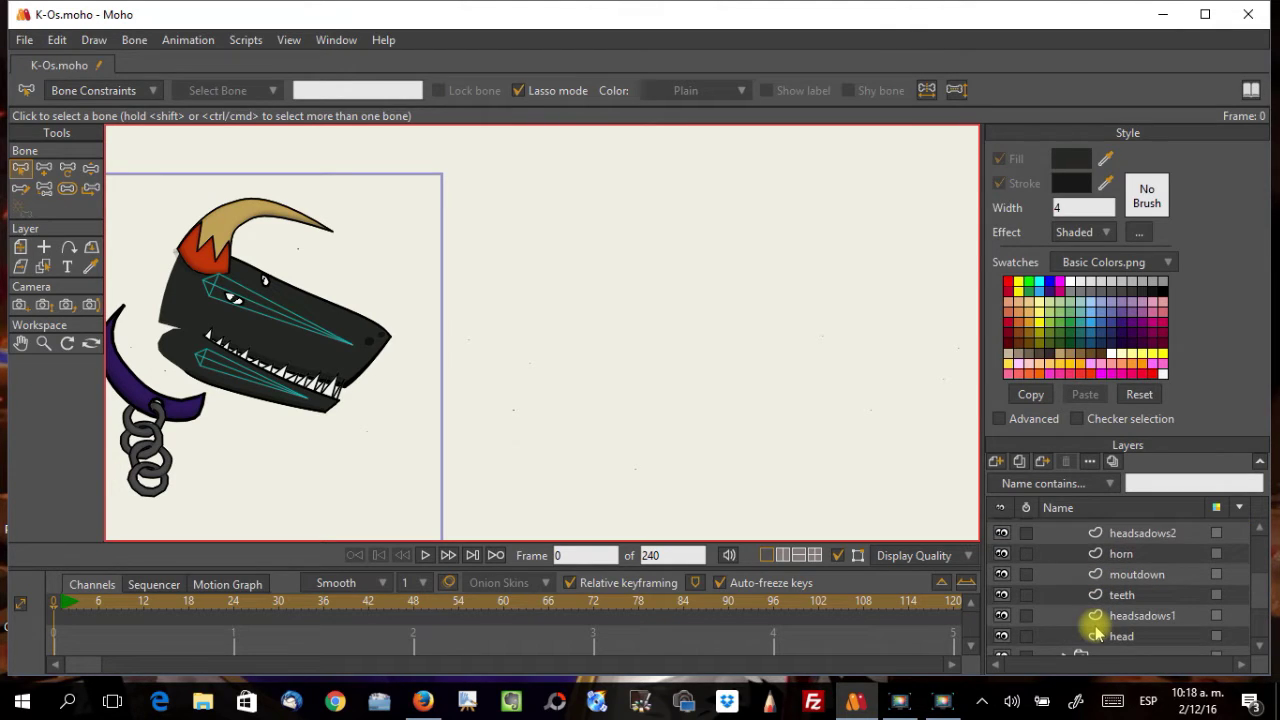
scroll(1097, 625, up, 2)
click(1002, 533)
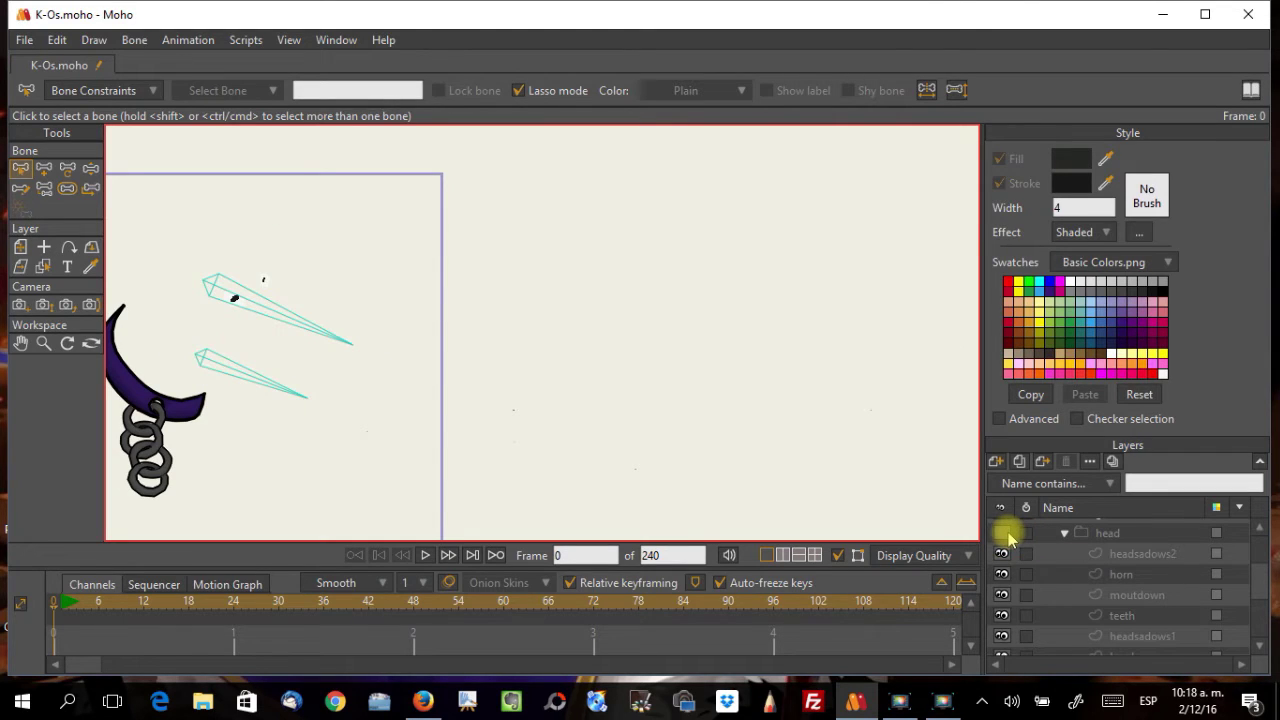
click(1003, 533)
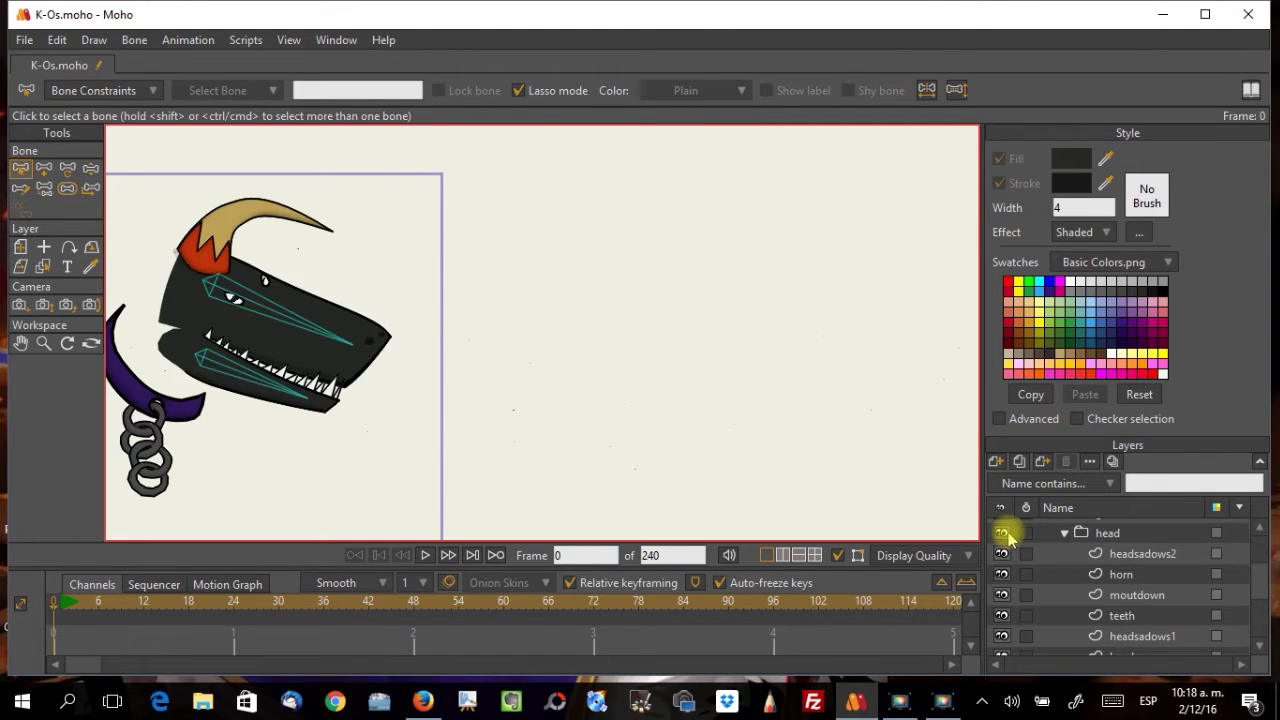
Step: Try to place the eyes group at the top of the head group, above headsadows2
scroll(1090, 630, down, 3)
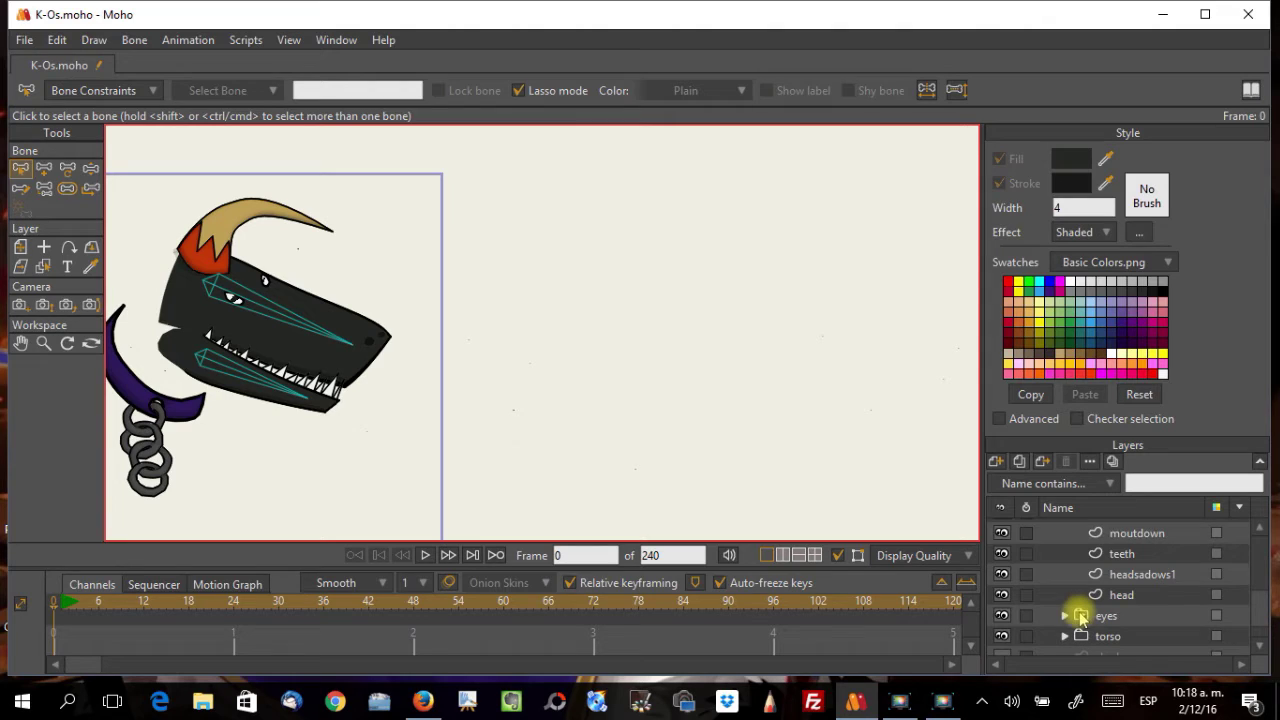
scroll(1080, 617, up, 1)
scroll(1085, 618, up, 2)
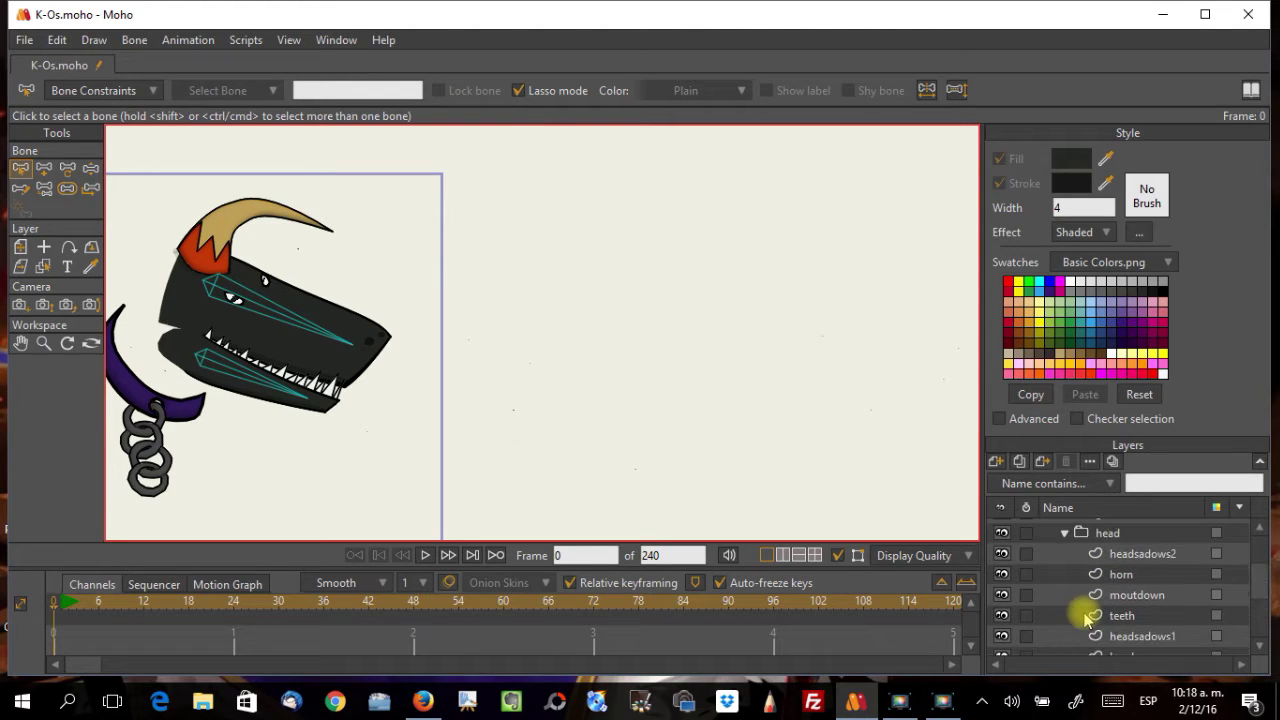
click(1105, 535)
scroll(1105, 560, up, 2)
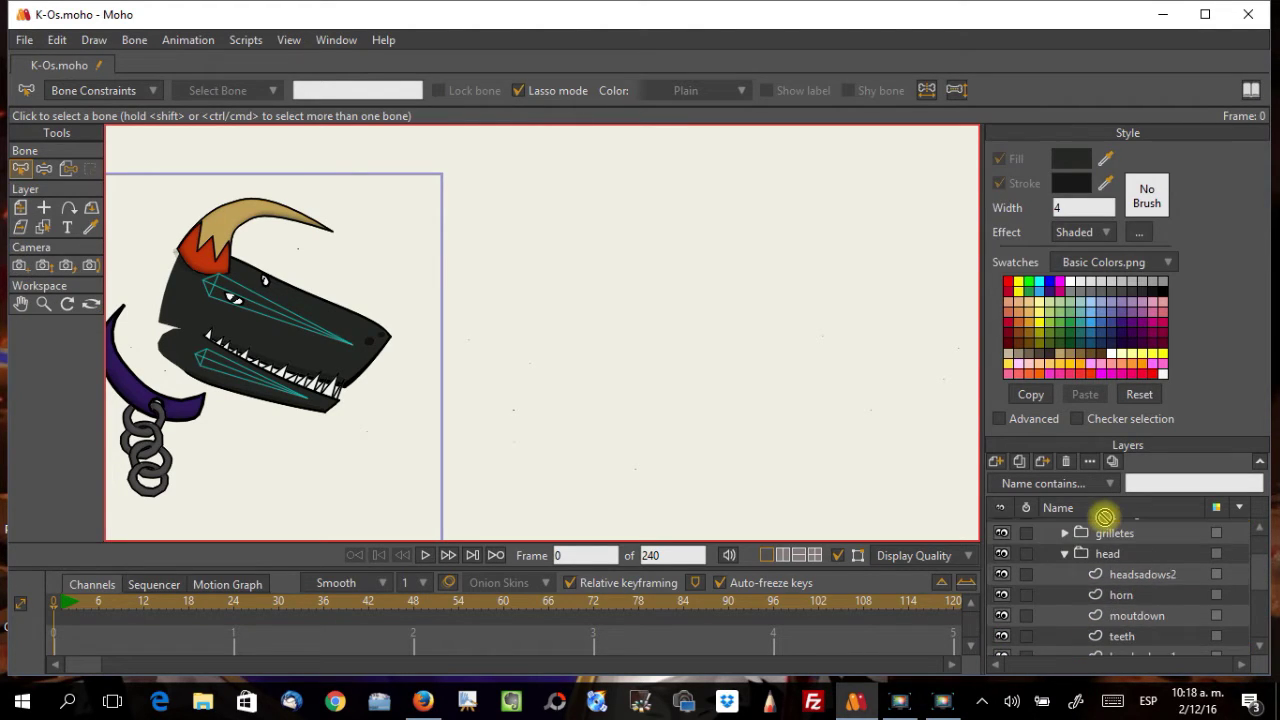
drag(1108, 580, 1109, 582)
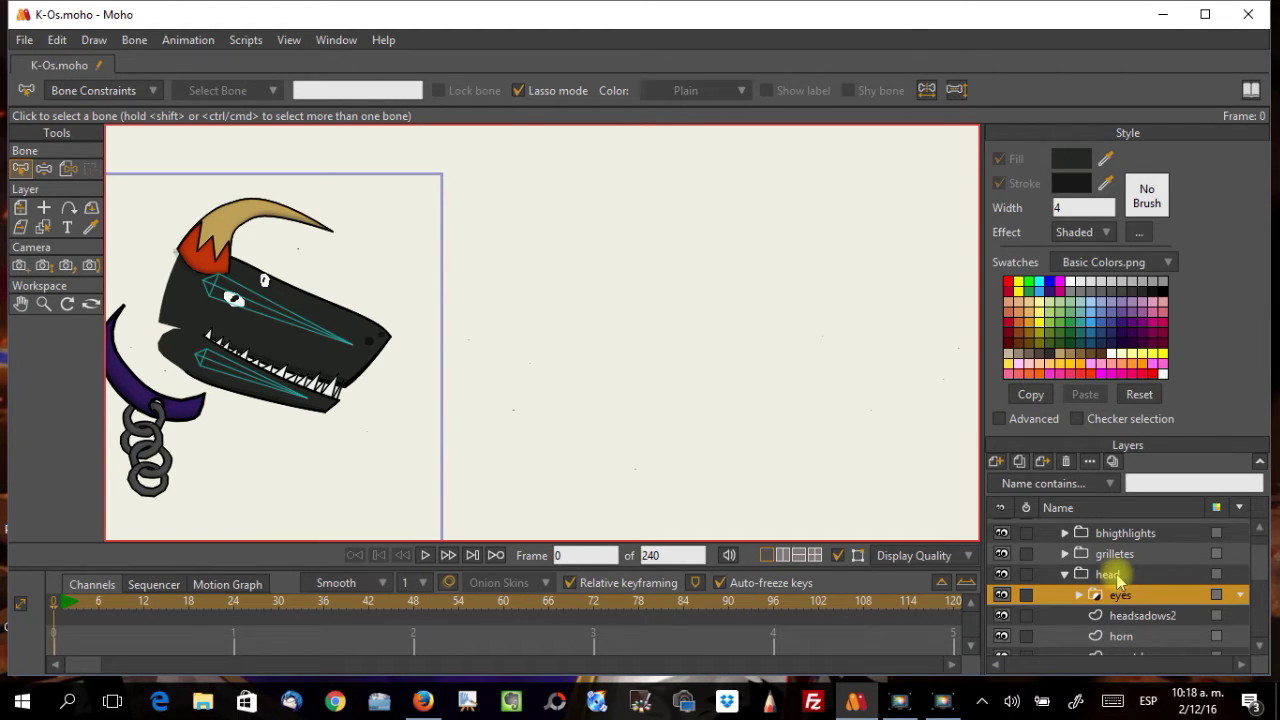
scroll(1110, 578, down, 4)
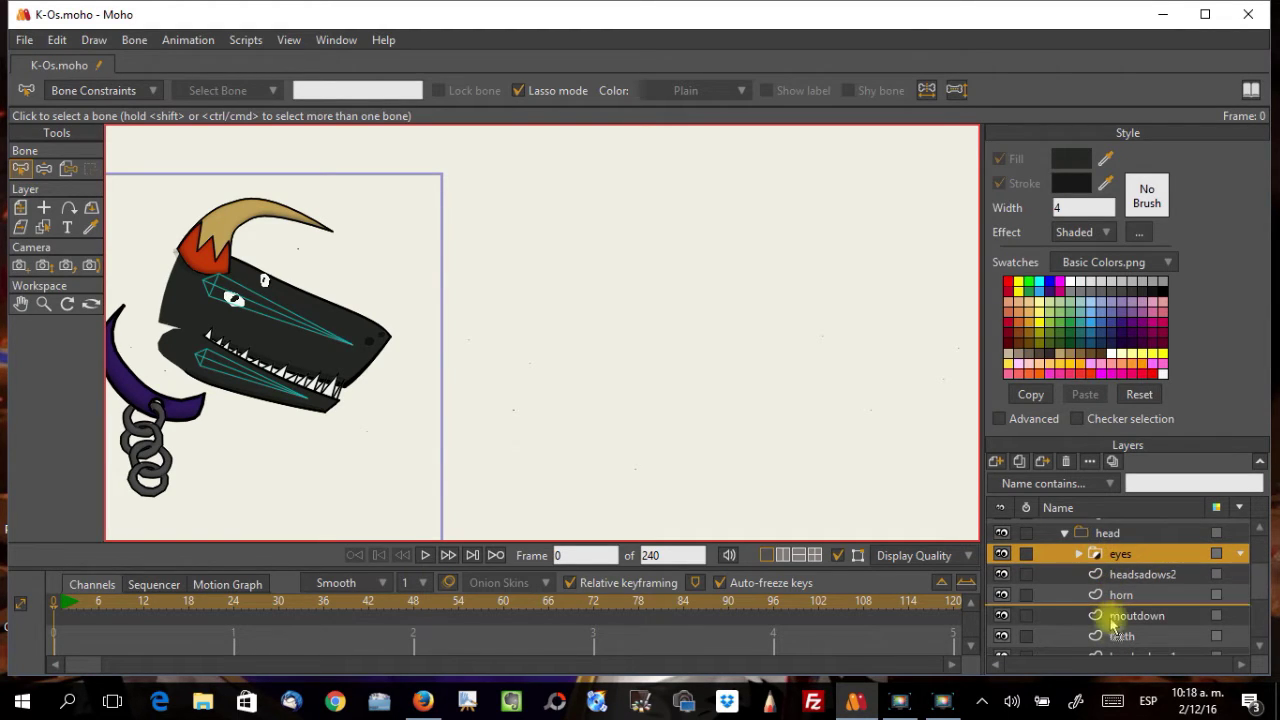
scroll(1119, 668, down, 2)
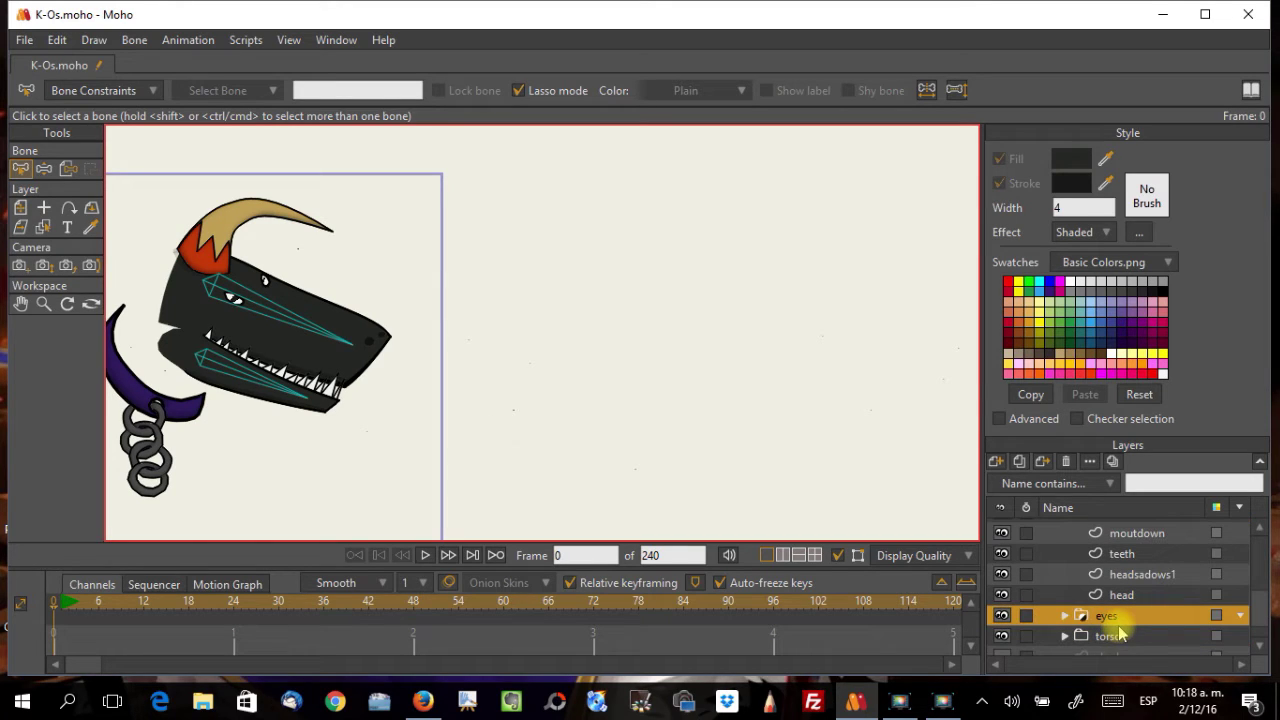
Step: Move the eyes group inside the head group, directly below the head layer, and check it by toggling the head group's visibility
scroll(1107, 672, up, 2)
scroll(1107, 670, down, 1)
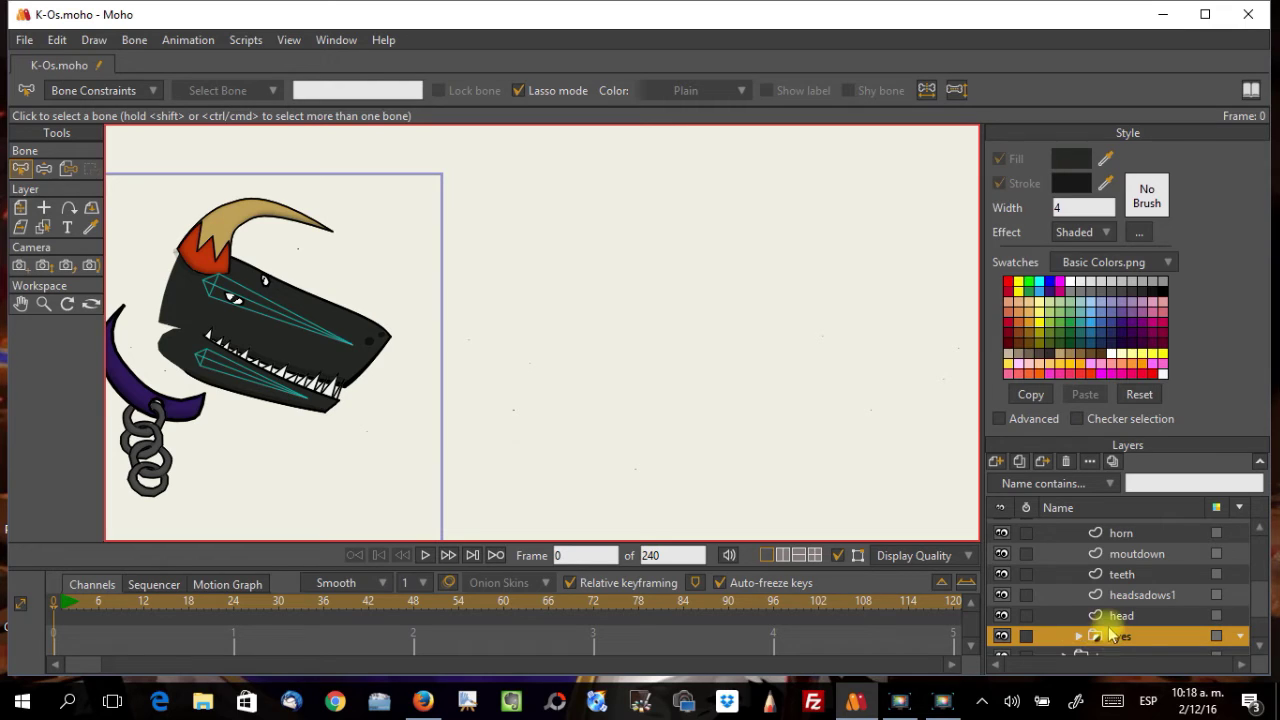
scroll(1080, 636, down, 2)
scroll(1075, 640, up, 5)
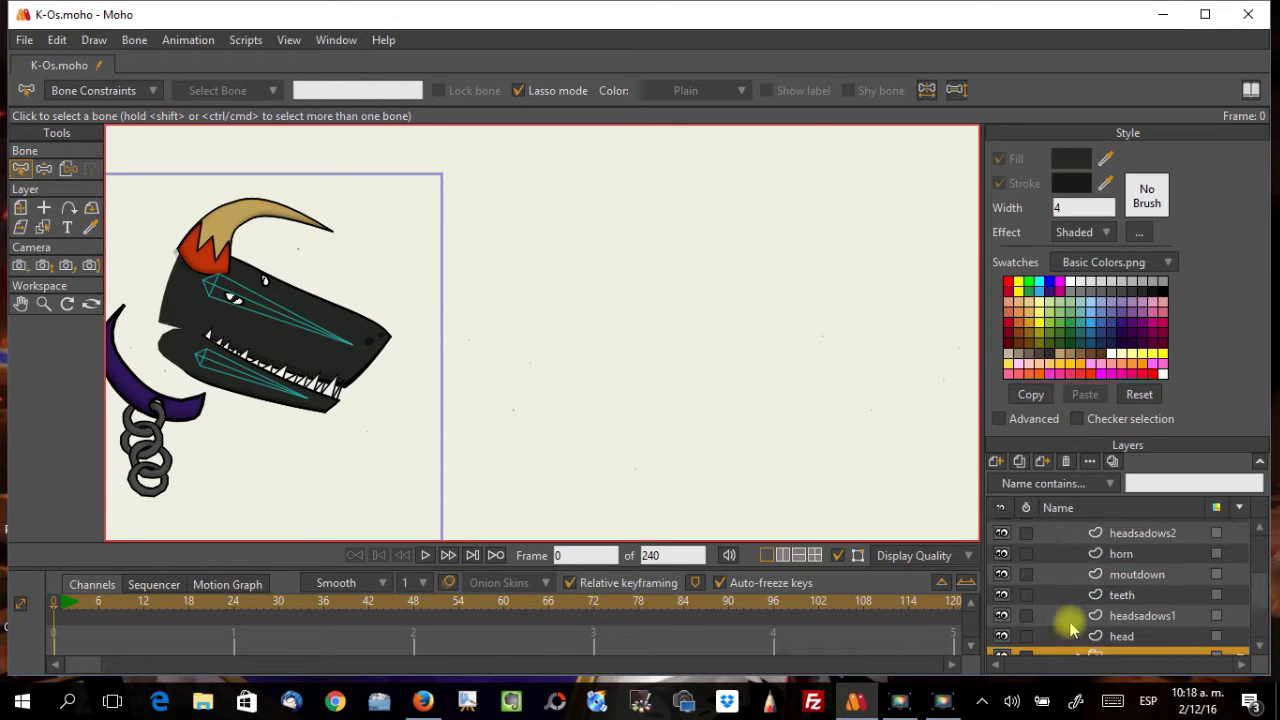
click(1002, 554)
click(1002, 554)
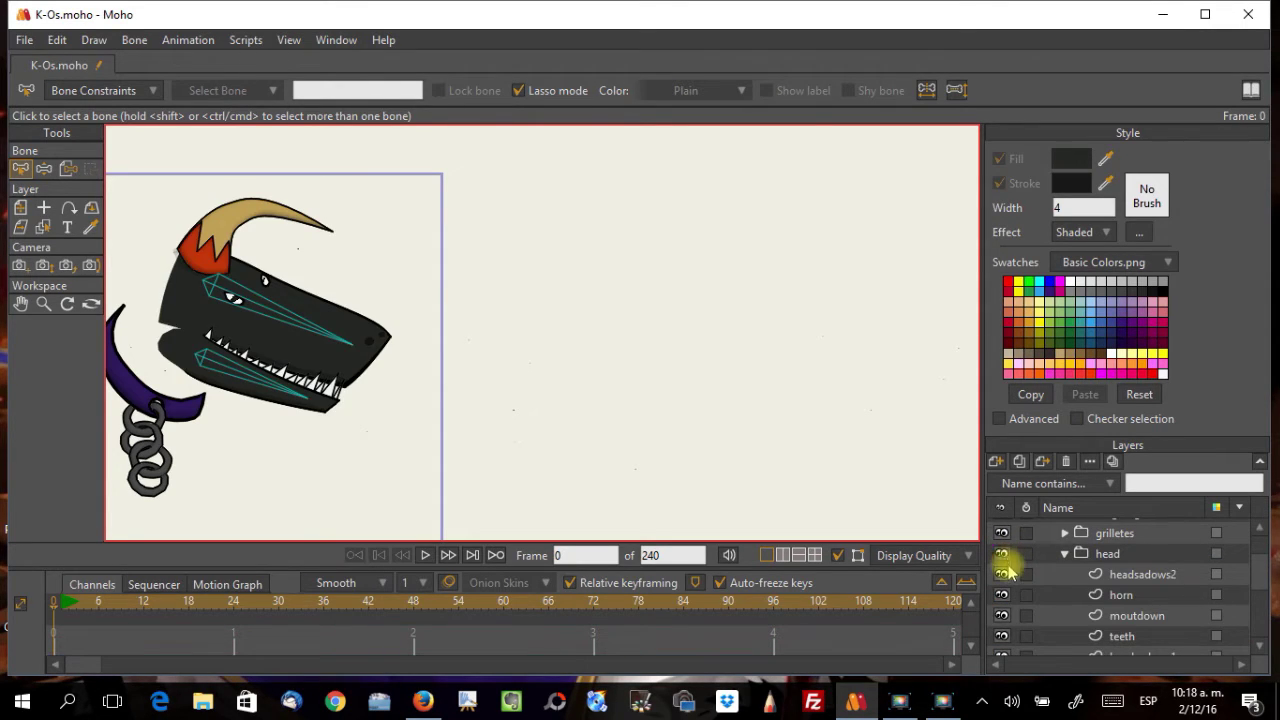
scroll(1057, 616, down, 2)
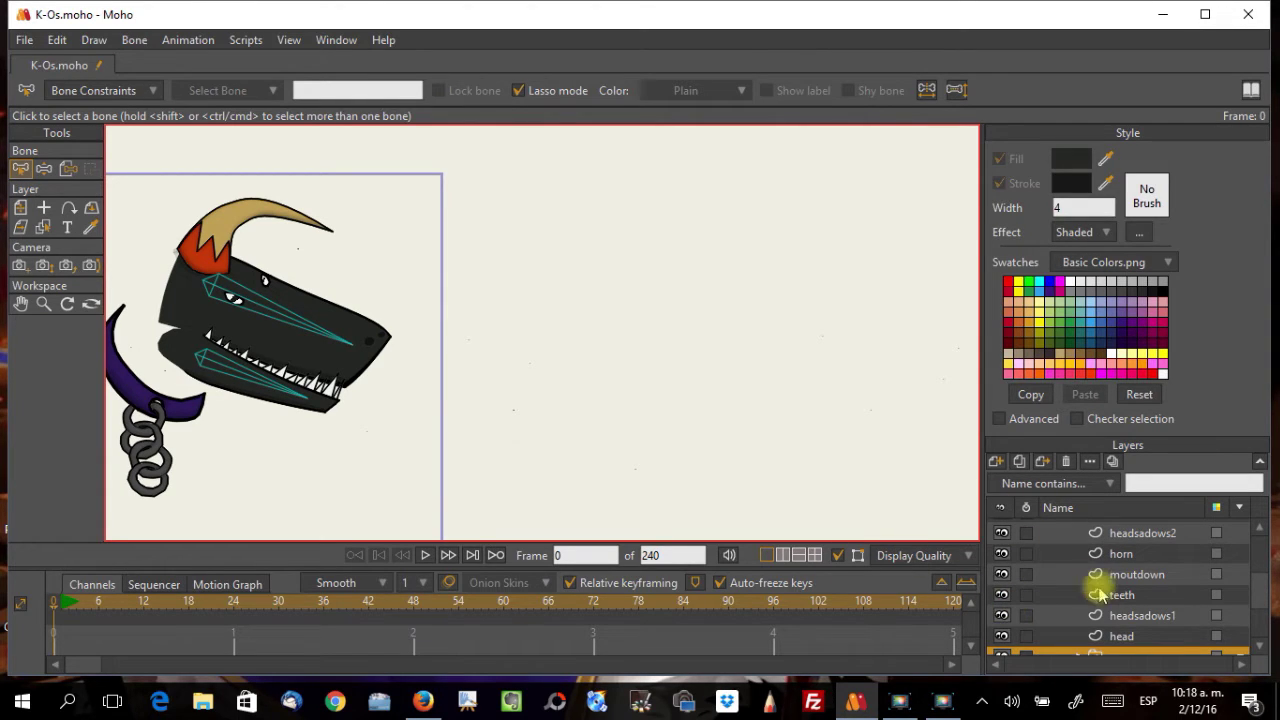
scroll(1105, 600, down, 2)
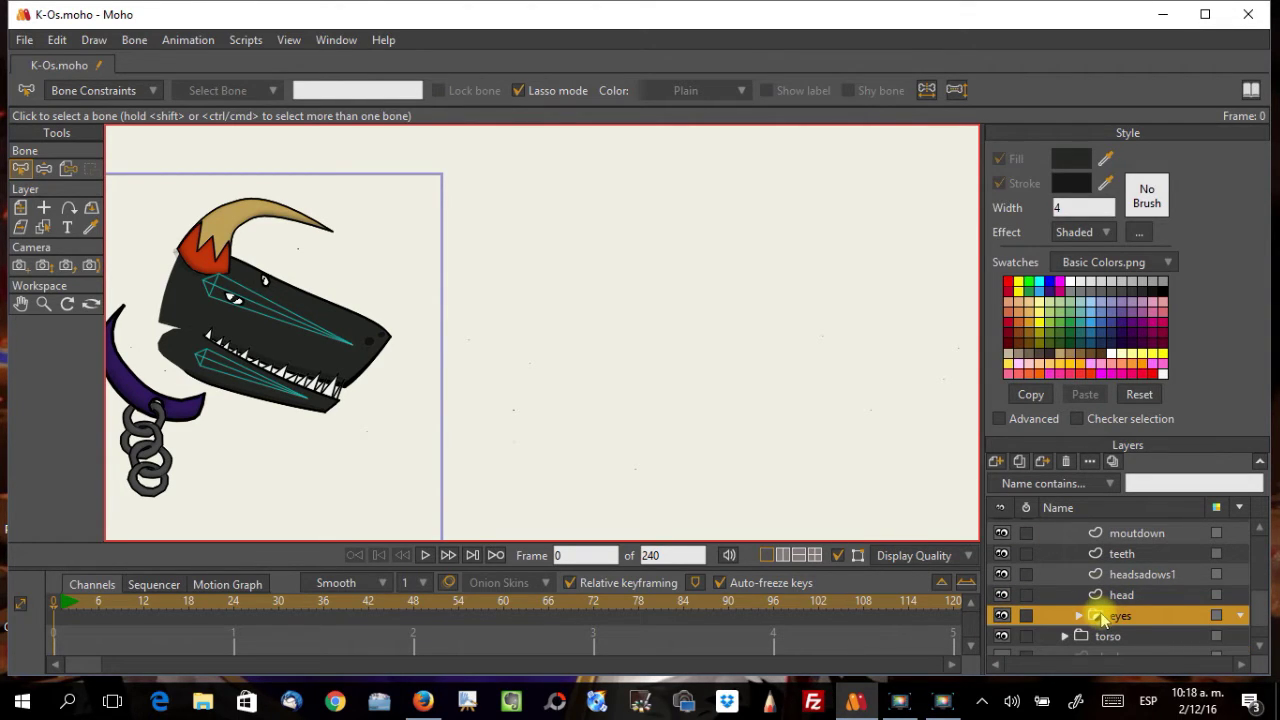
Step: Examine which head parts the headsadows1, head and headsadows2 layers cover by selecting each one in turn
click(1096, 572)
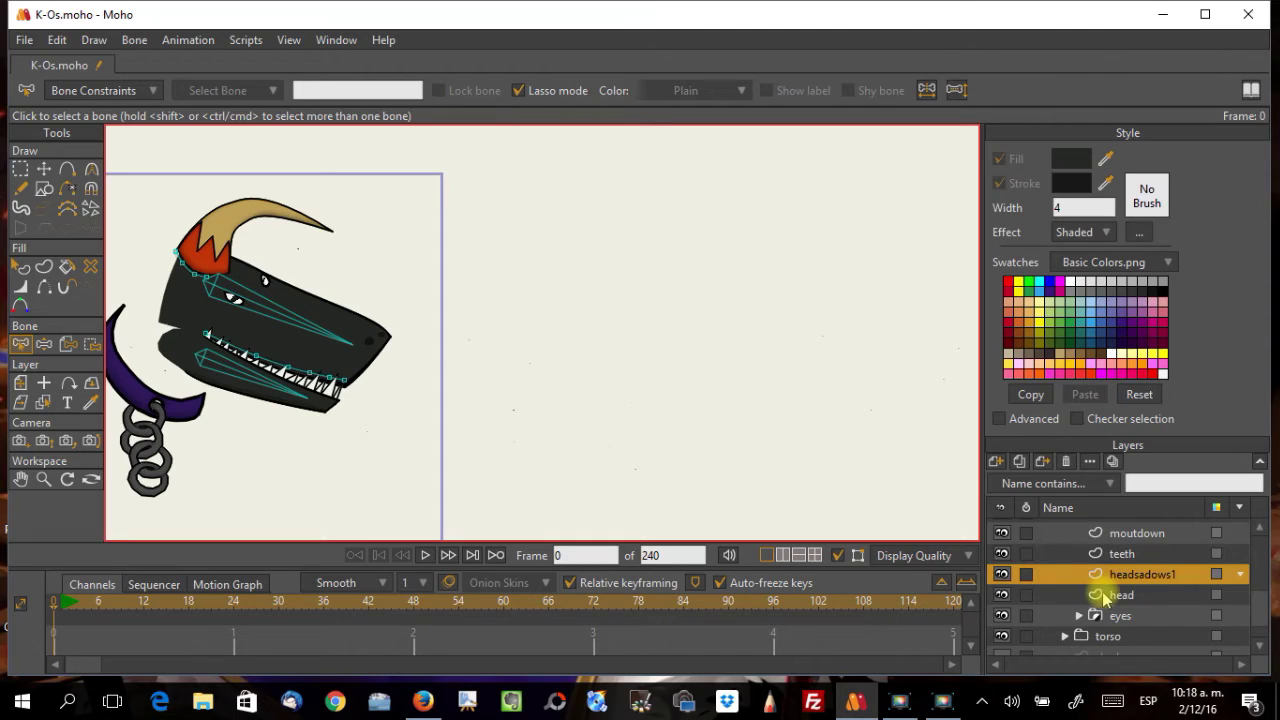
click(1105, 596)
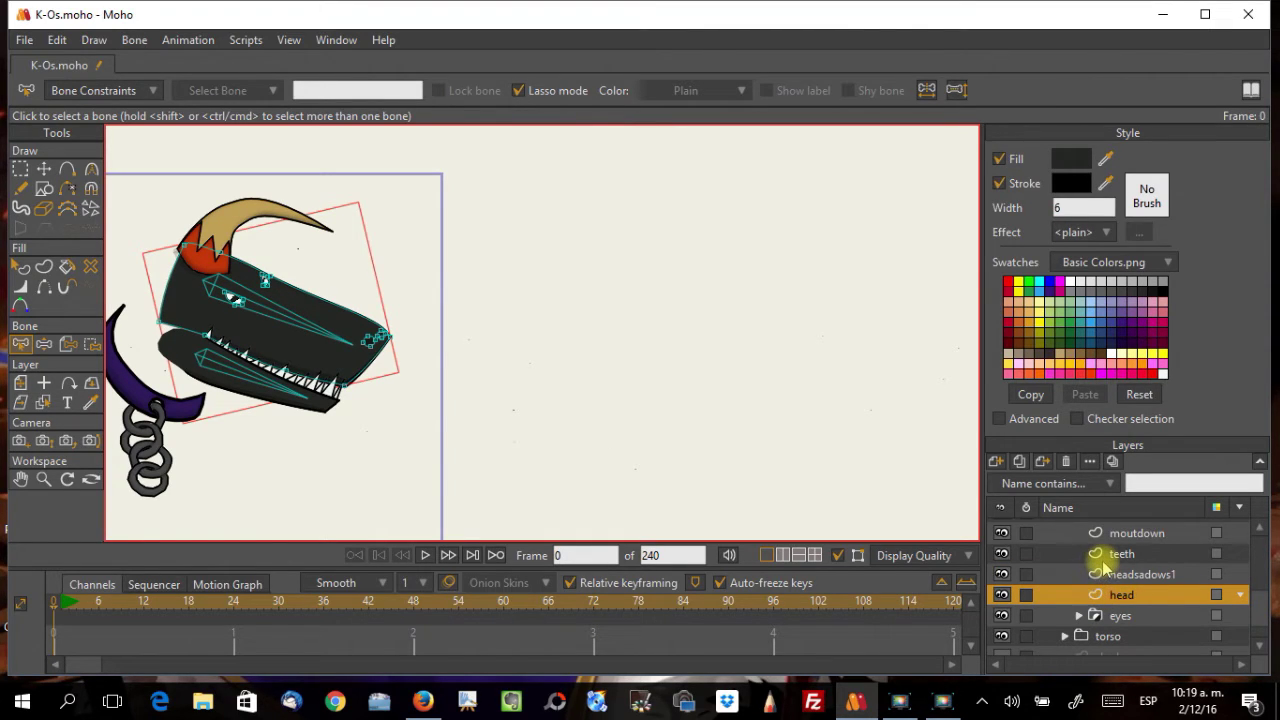
scroll(1102, 560, up, 3)
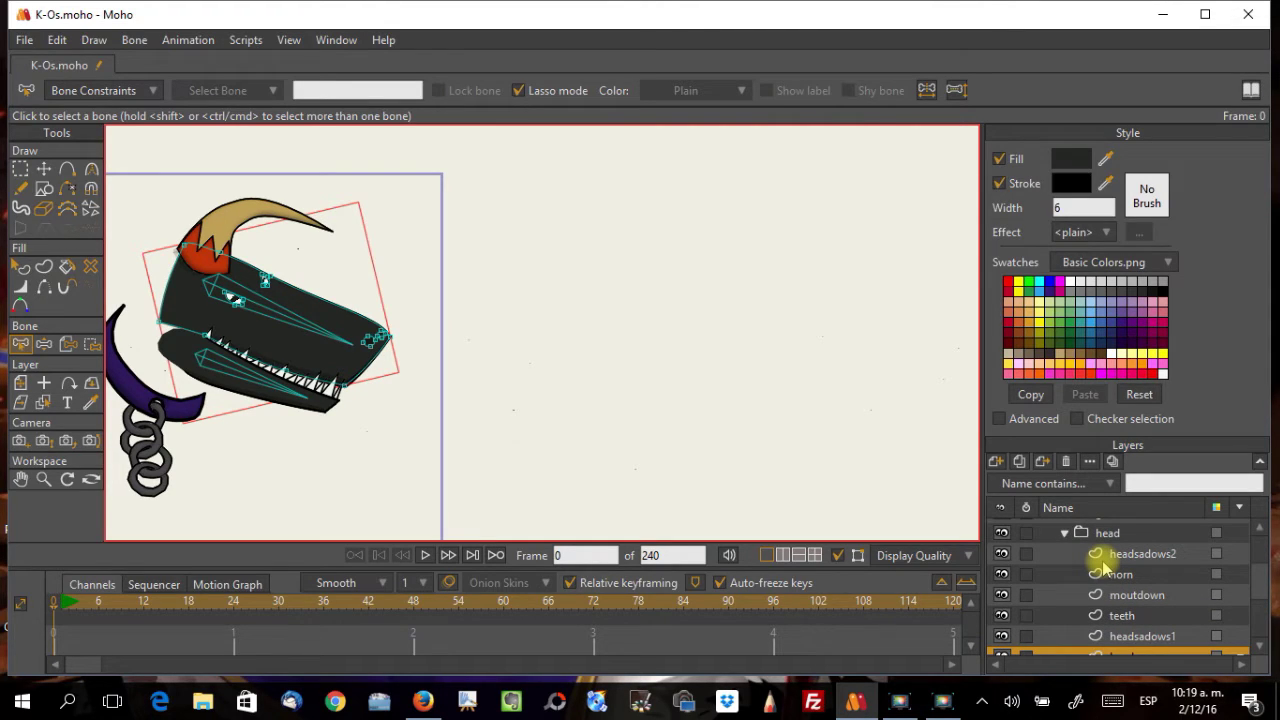
scroll(1104, 566, up, 1)
scroll(1104, 566, down, 1)
click(1106, 560)
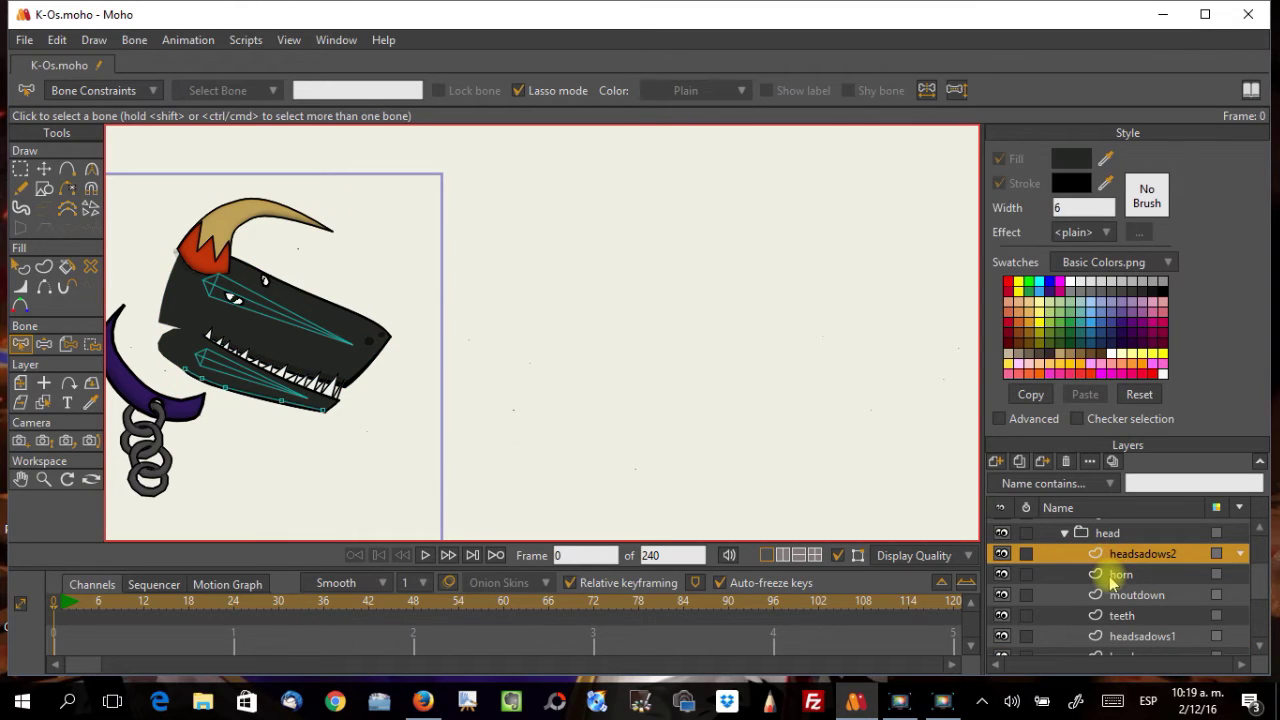
scroll(1112, 584, down, 2)
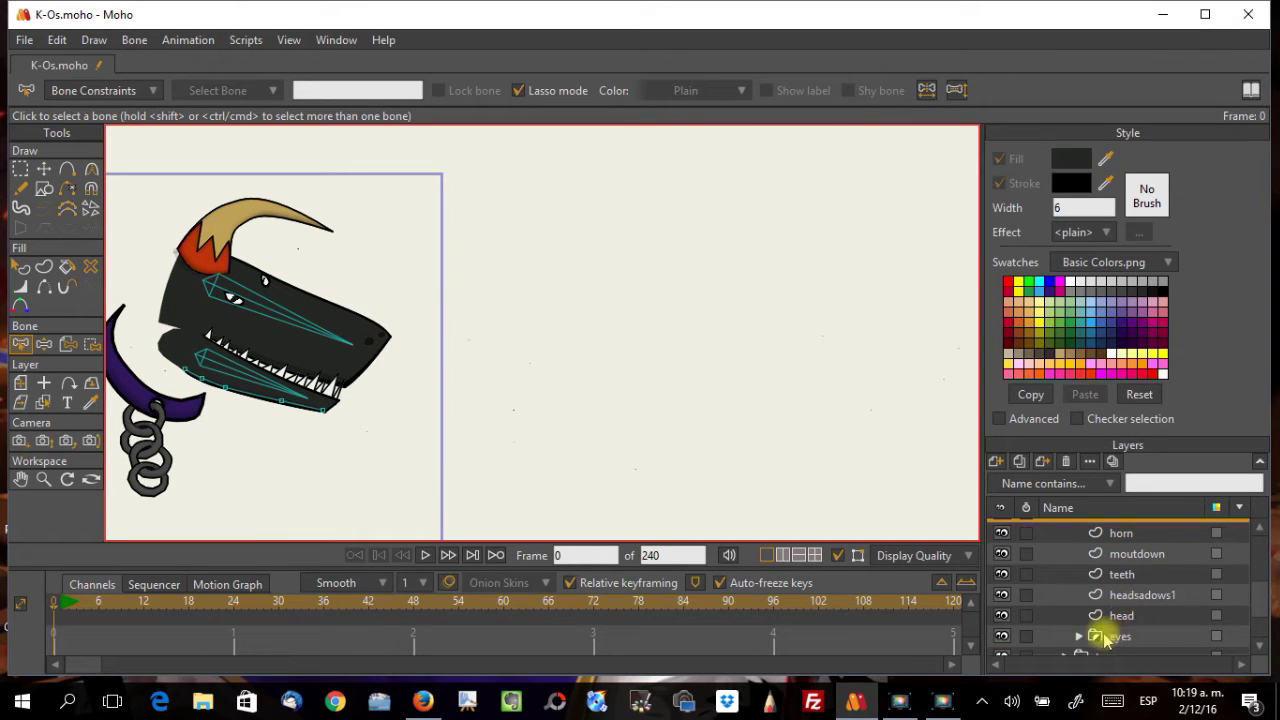
Step: Try to select the eyes, head and horn layers together as one continuous range
click(1103, 638)
shift+click(1100, 615)
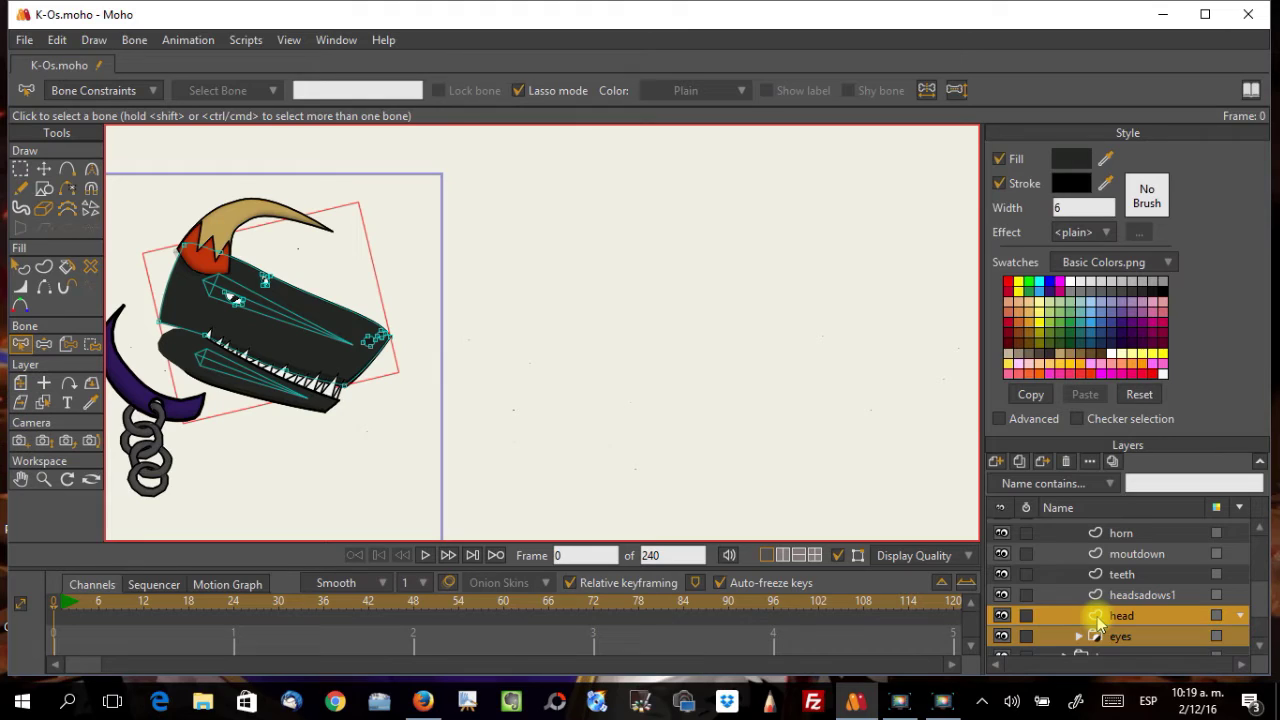
scroll(1100, 618, up, 1)
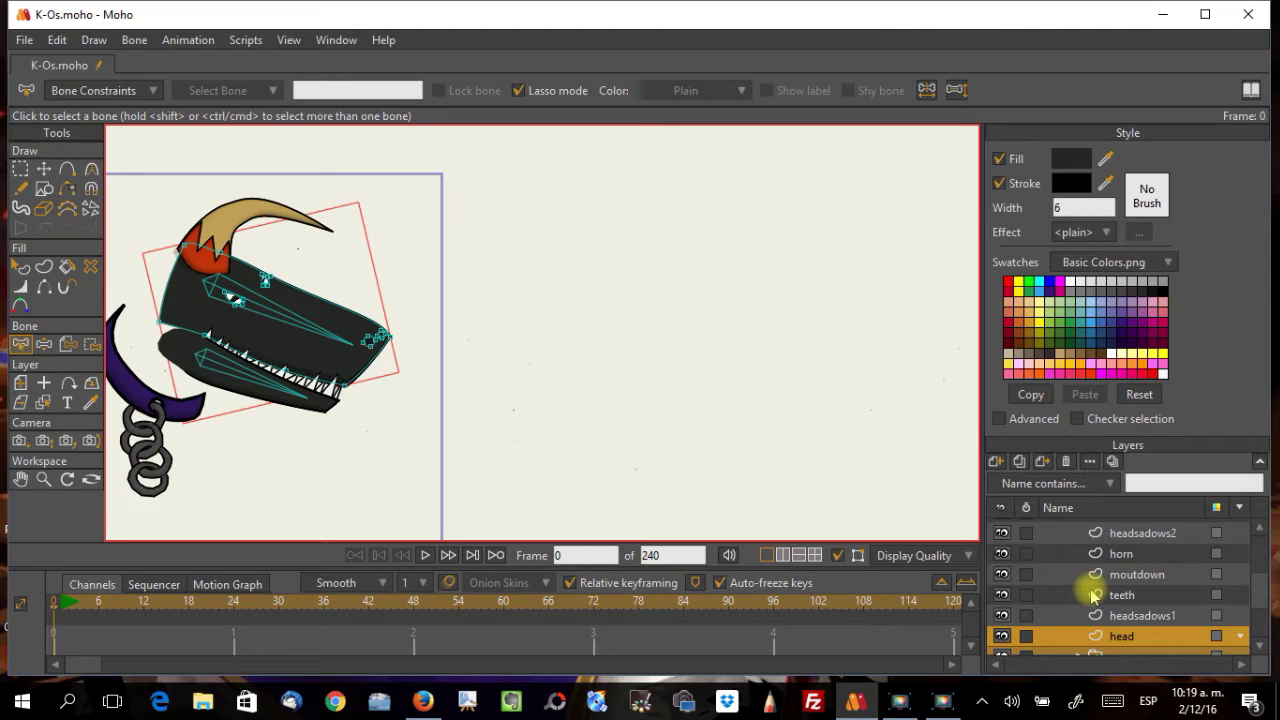
scroll(1096, 595, up, 1)
shift+click(1095, 575)
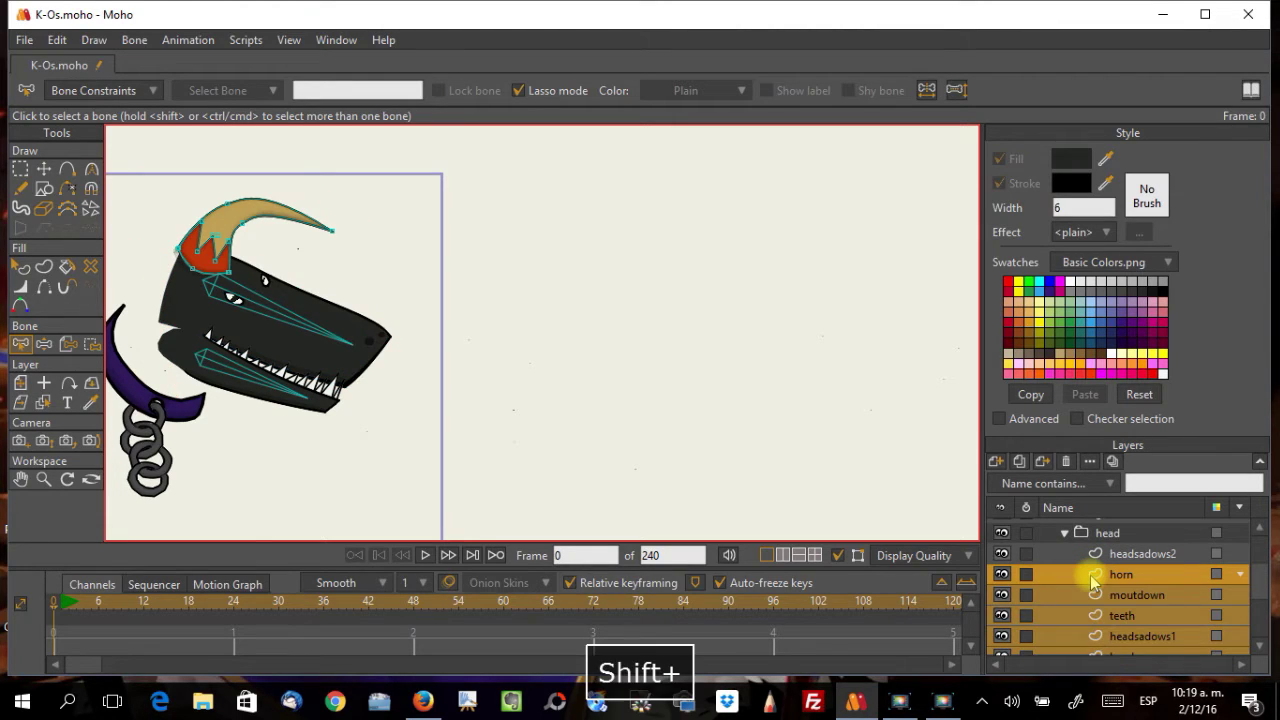
Step: Select only the horn, eyes, head and headsadows1 layers together, and pick the upper head bone
click(1092, 575)
scroll(1096, 600, down, 2)
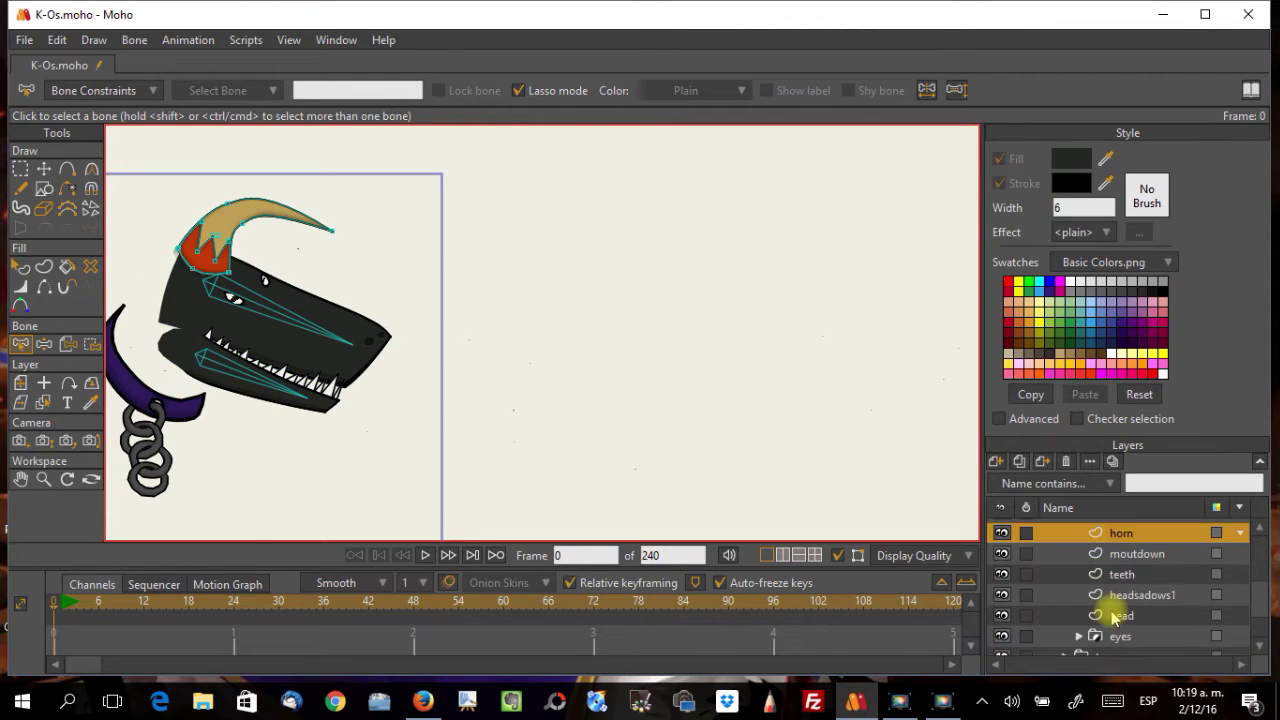
ctrl+click(1097, 636)
ctrl+click(1101, 617)
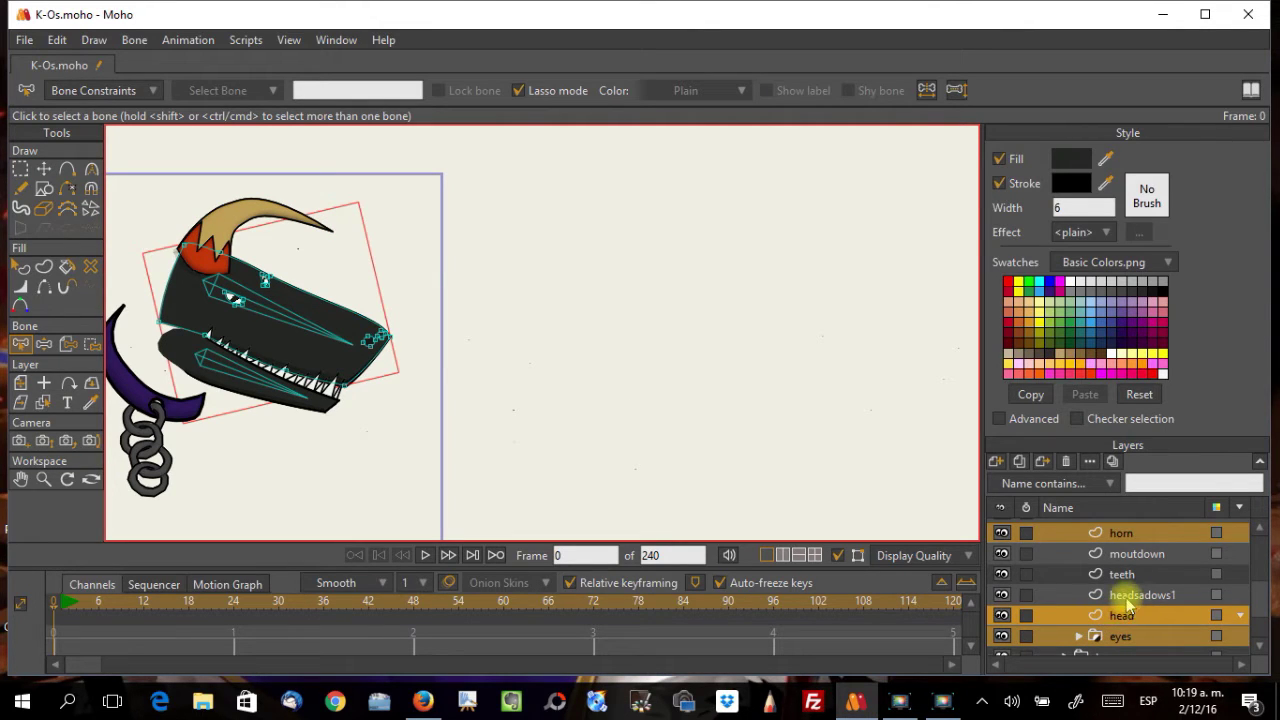
scroll(1128, 603, up, 1)
scroll(1125, 600, up, 1)
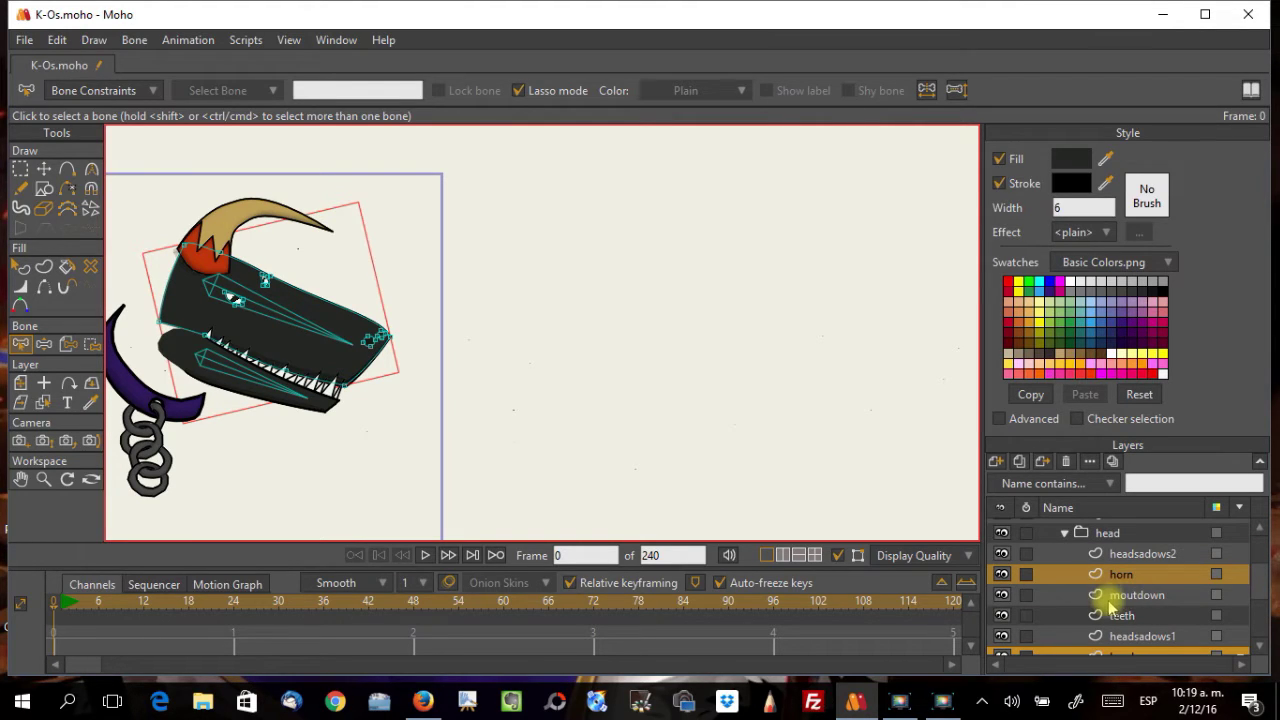
scroll(1117, 600, down, 1)
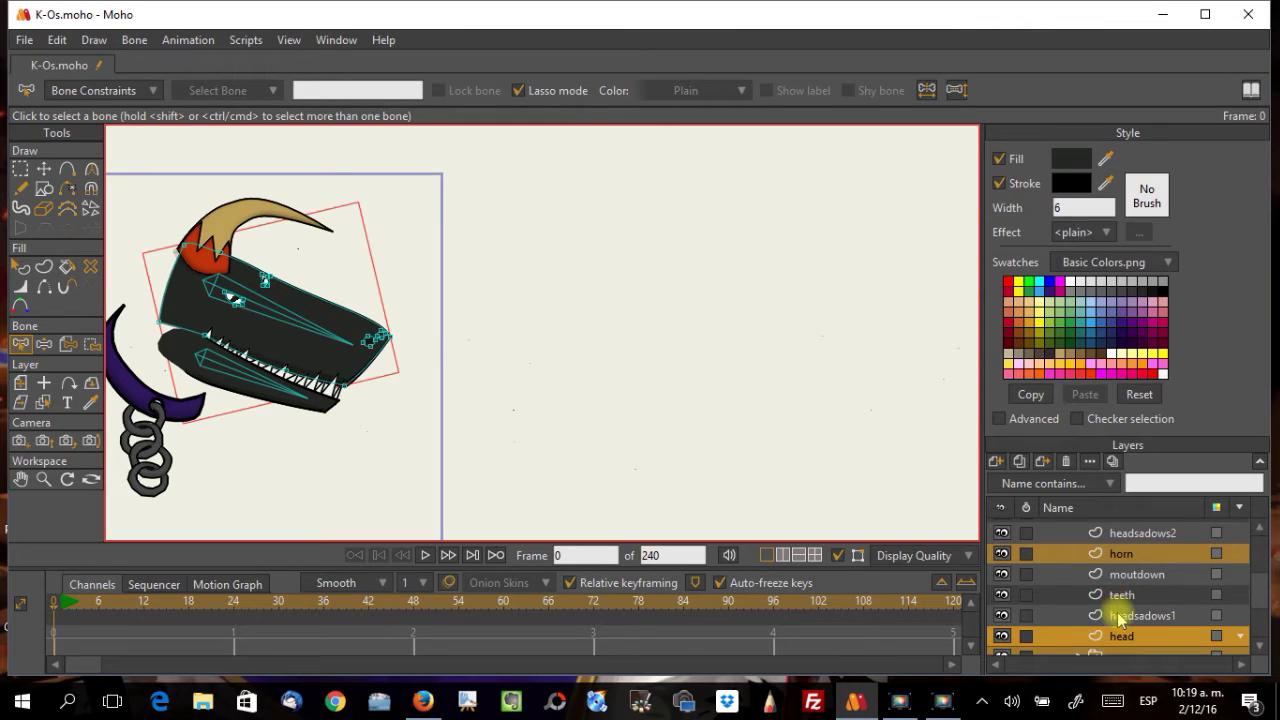
ctrl+click(1118, 617)
scroll(1118, 617, up, 2)
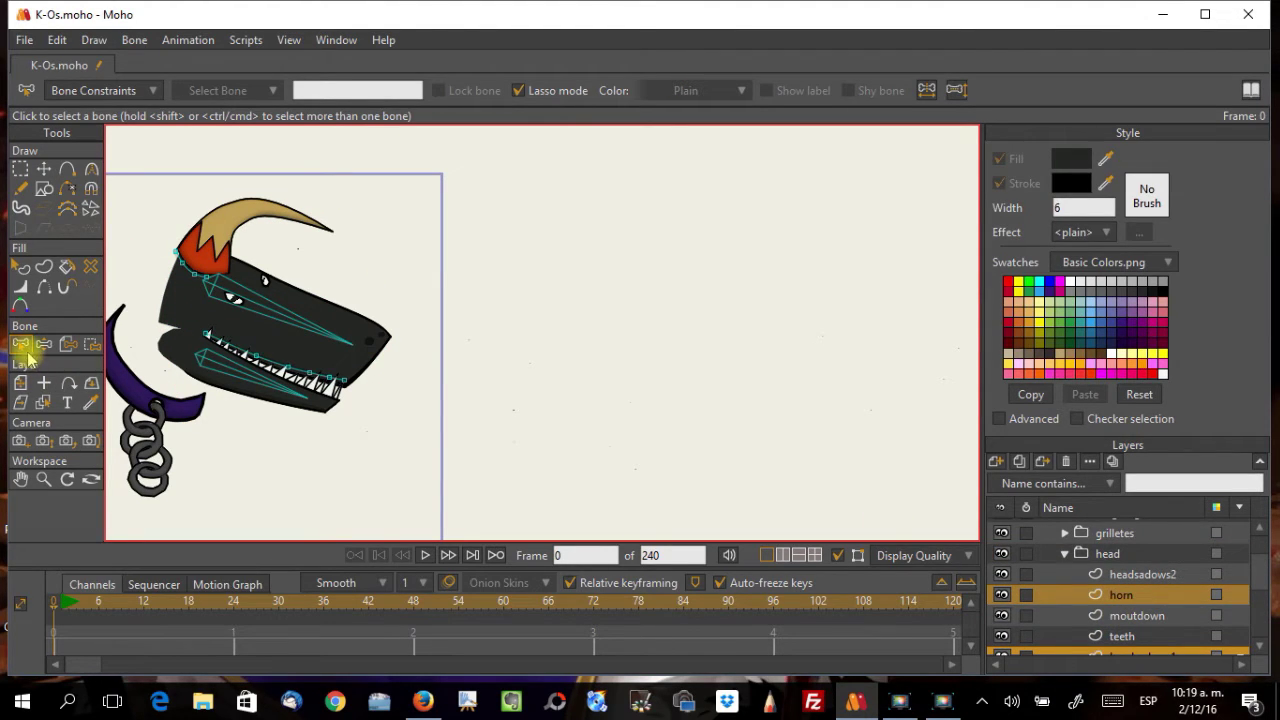
click(250, 295)
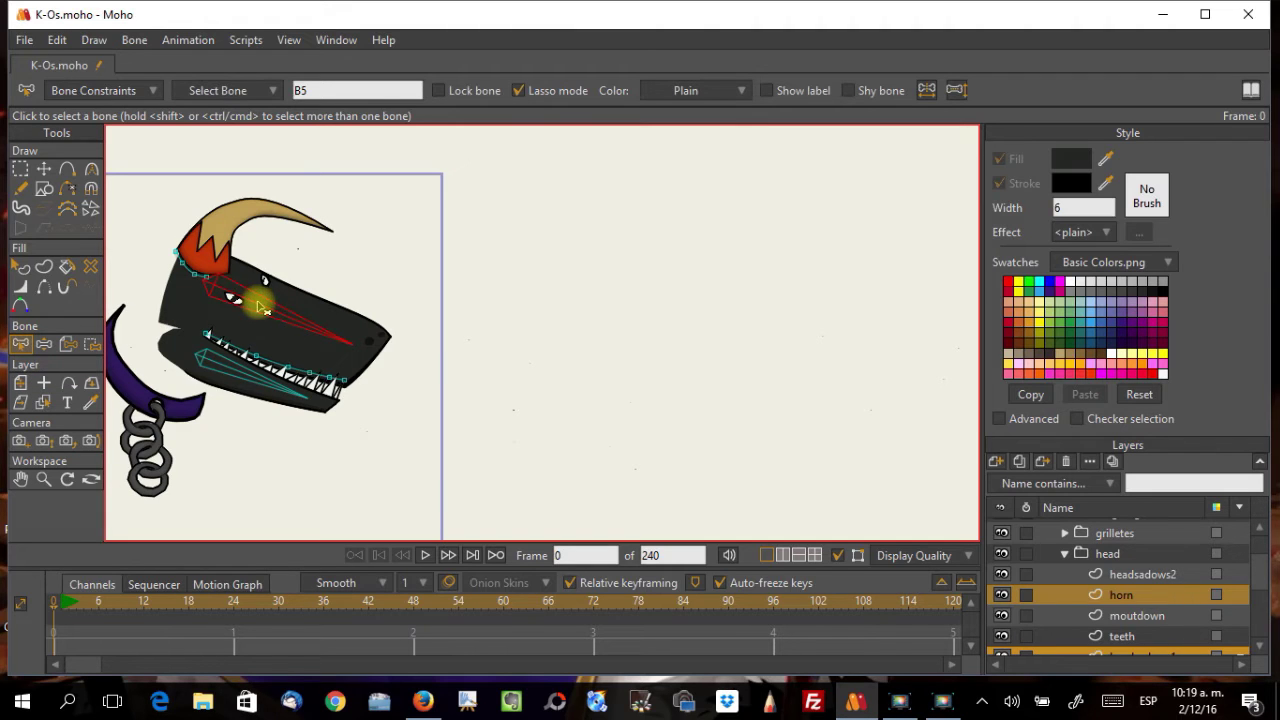
Step: Take the horn, headsadows1 and head layers out of the multiple selection and add them back
scroll(1060, 600, down, 1)
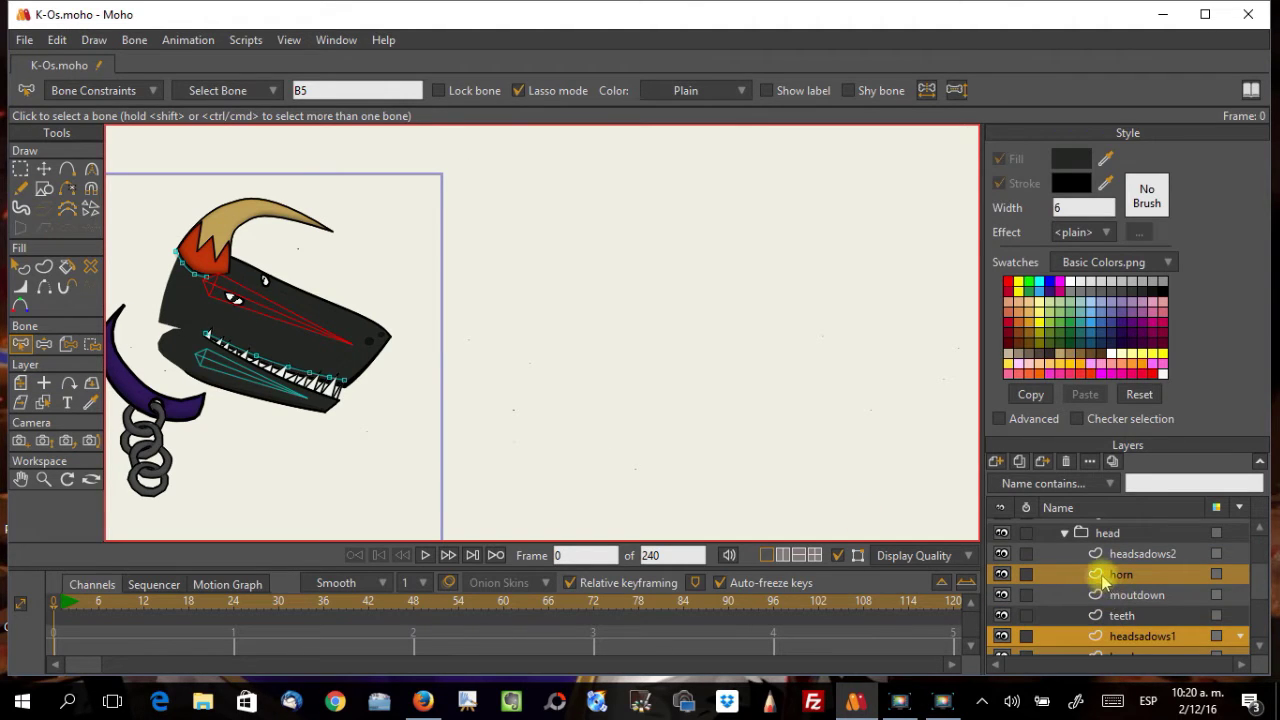
ctrl+click(1100, 576)
ctrl+click(1096, 634)
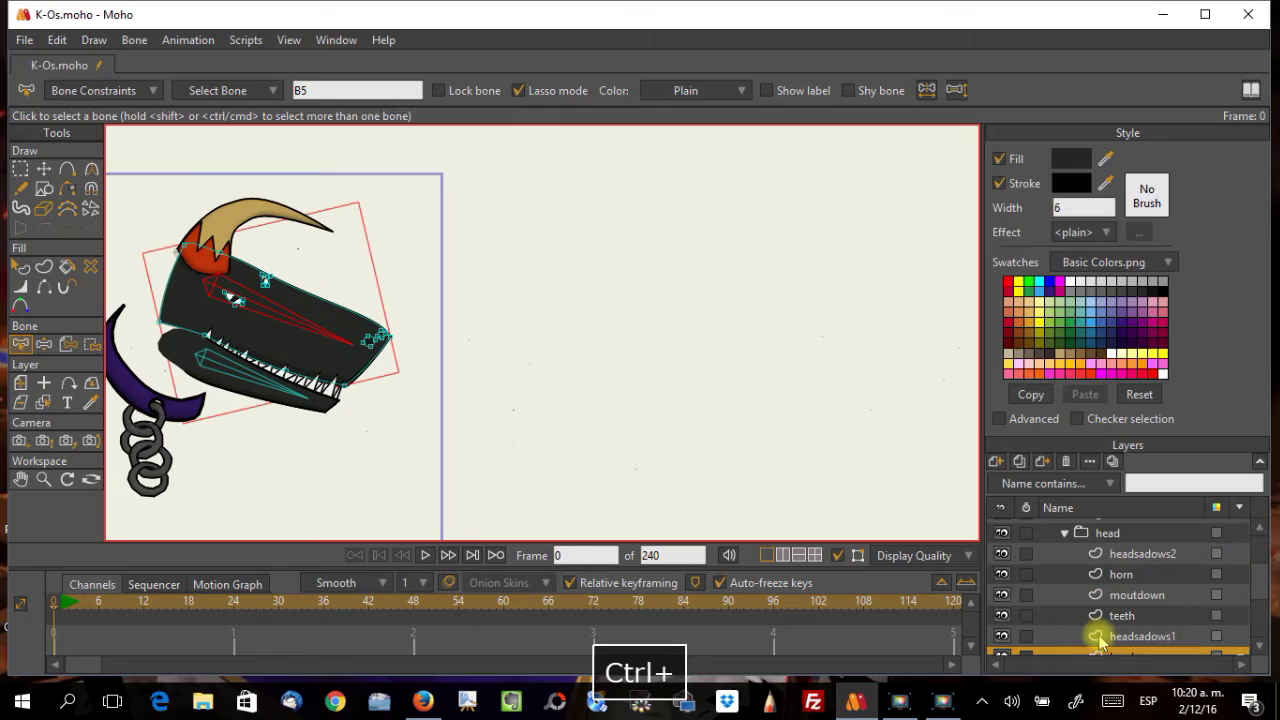
ctrl+click(1097, 640)
scroll(1097, 630, down, 3)
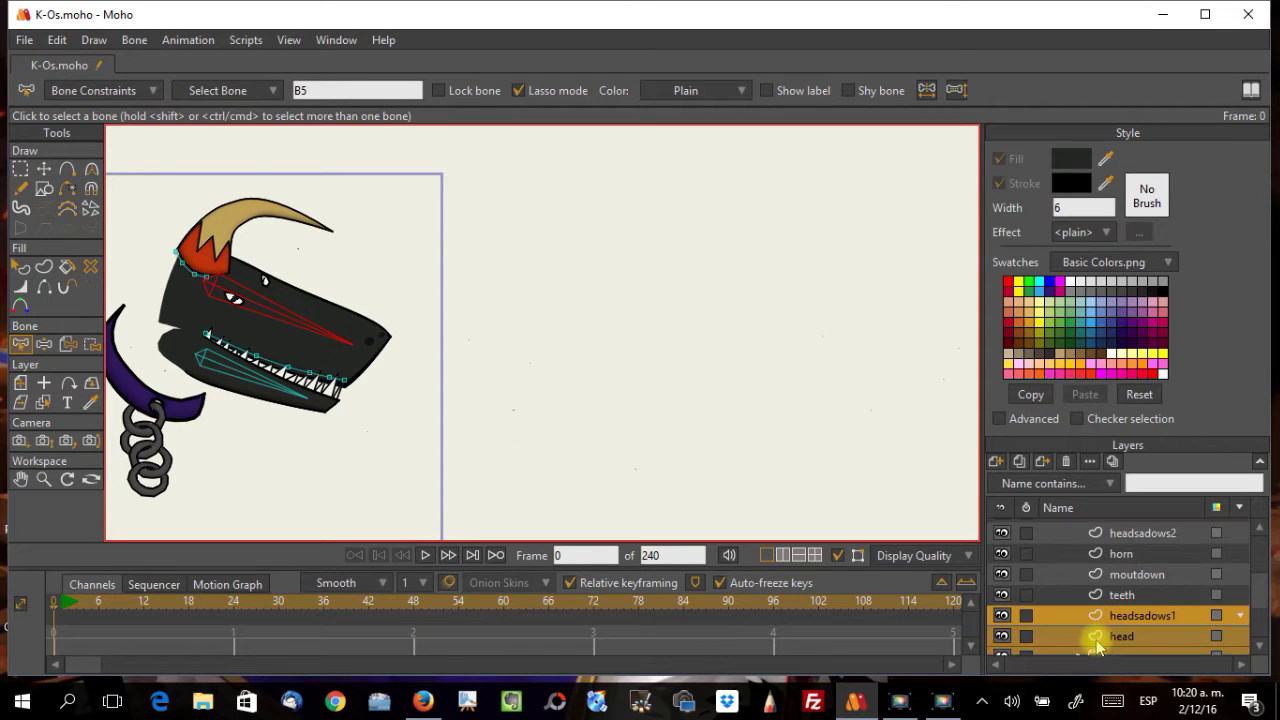
ctrl+click(1090, 596)
ctrl+click(1092, 598)
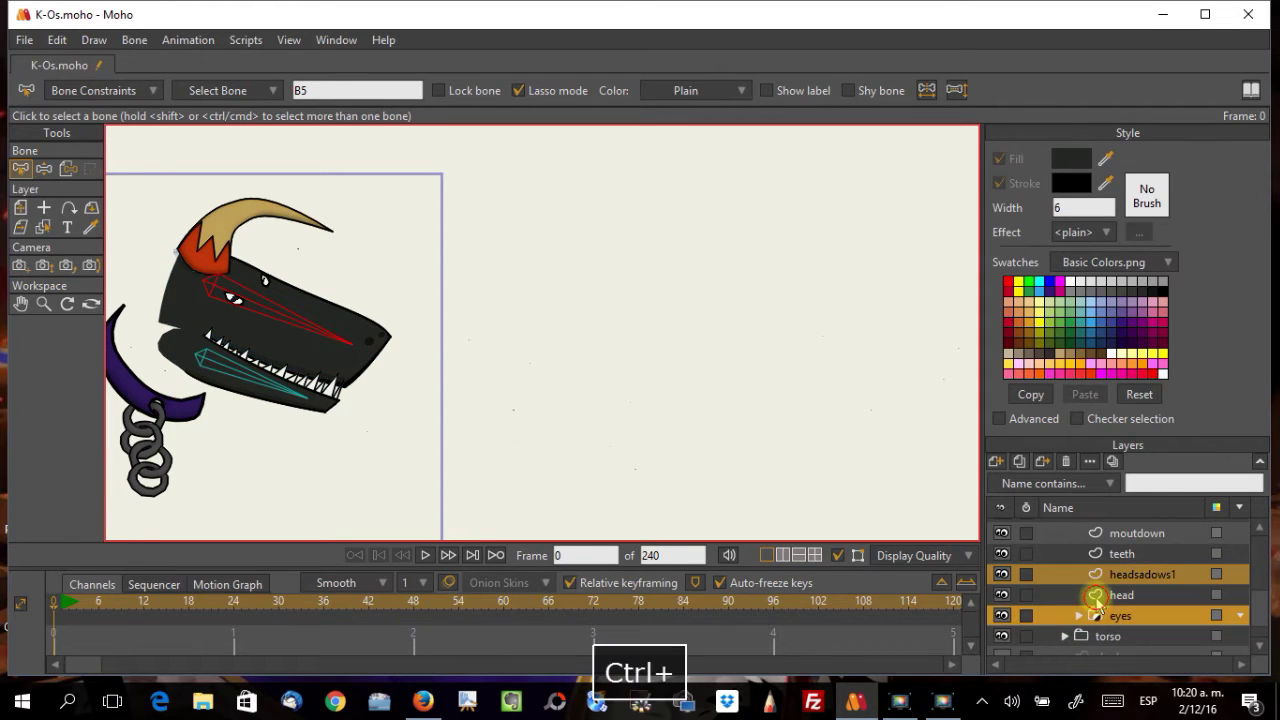
scroll(1098, 608, up, 3)
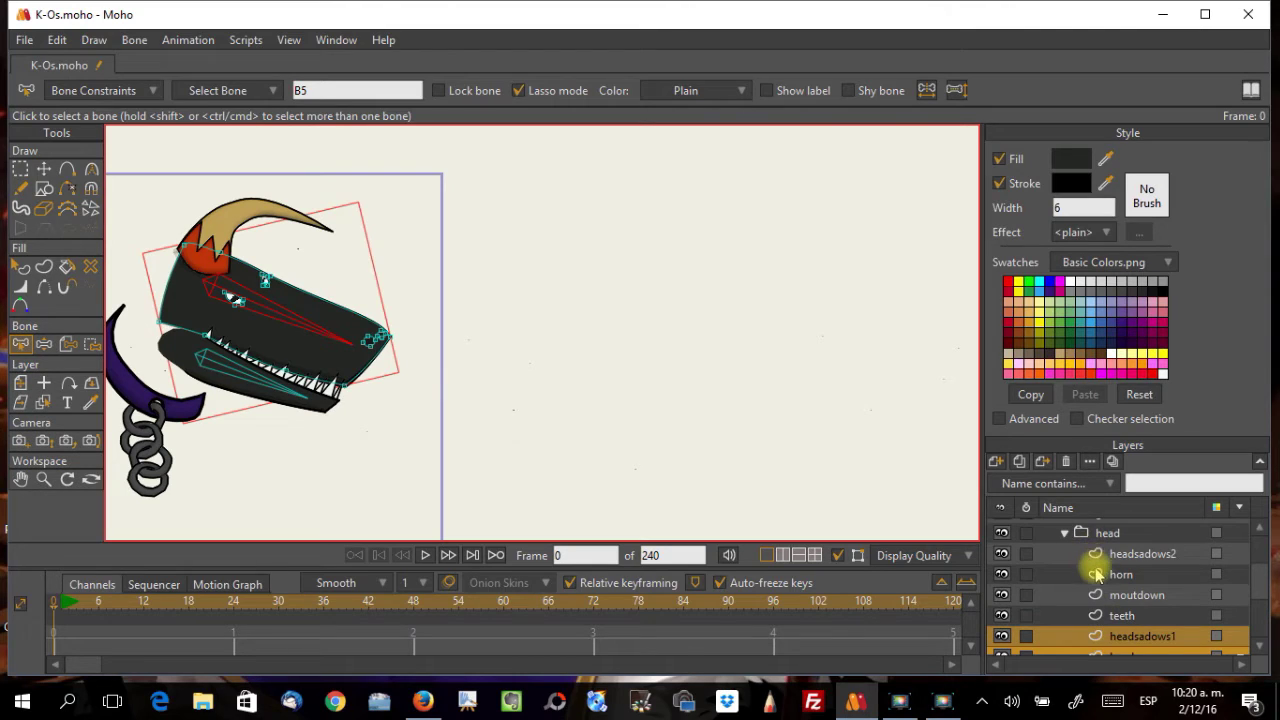
ctrl+click(1098, 576)
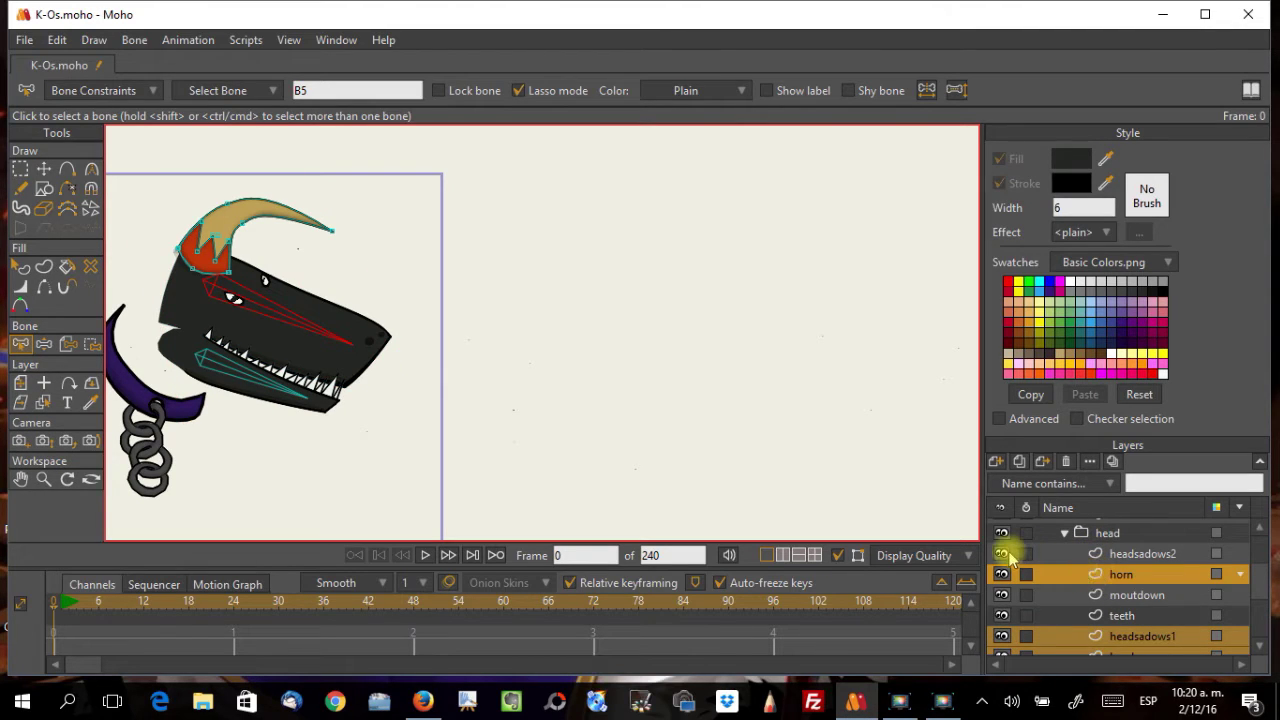
Step: Try to select all points of the horn, head and eyes layers, going through the layers one by one
scroll(1008, 556, down, 1)
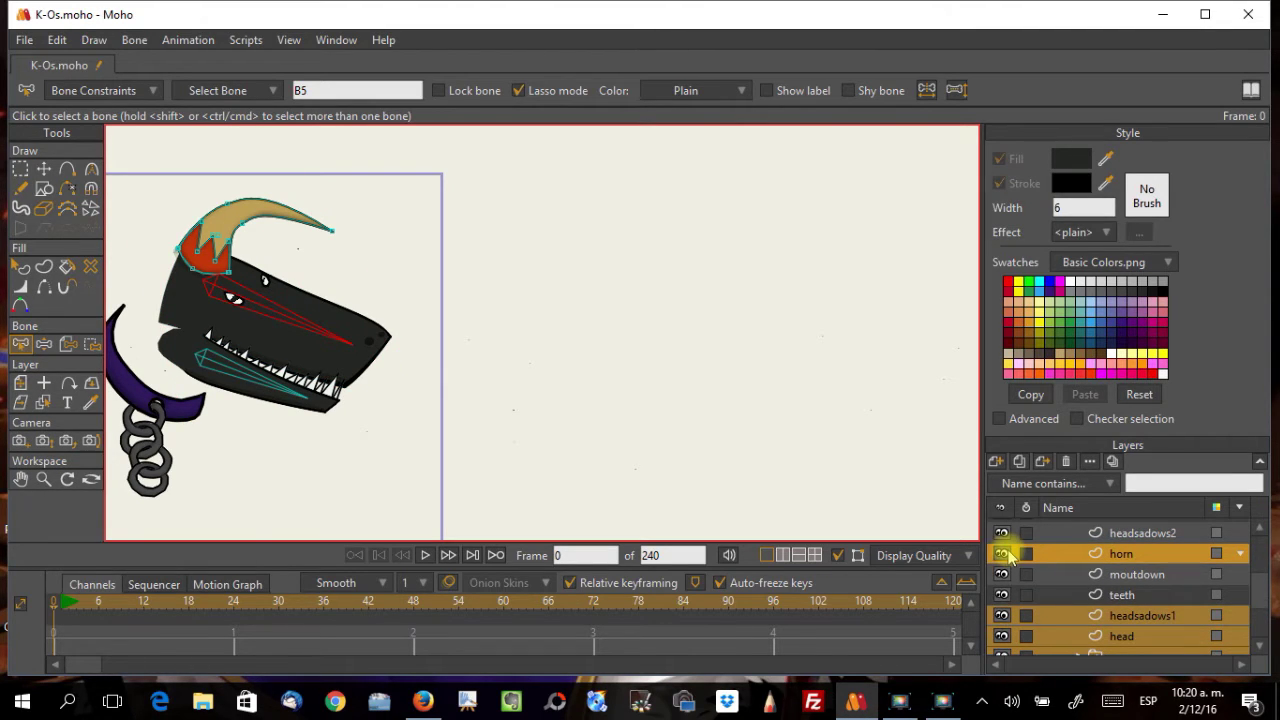
scroll(1008, 556, down, 1)
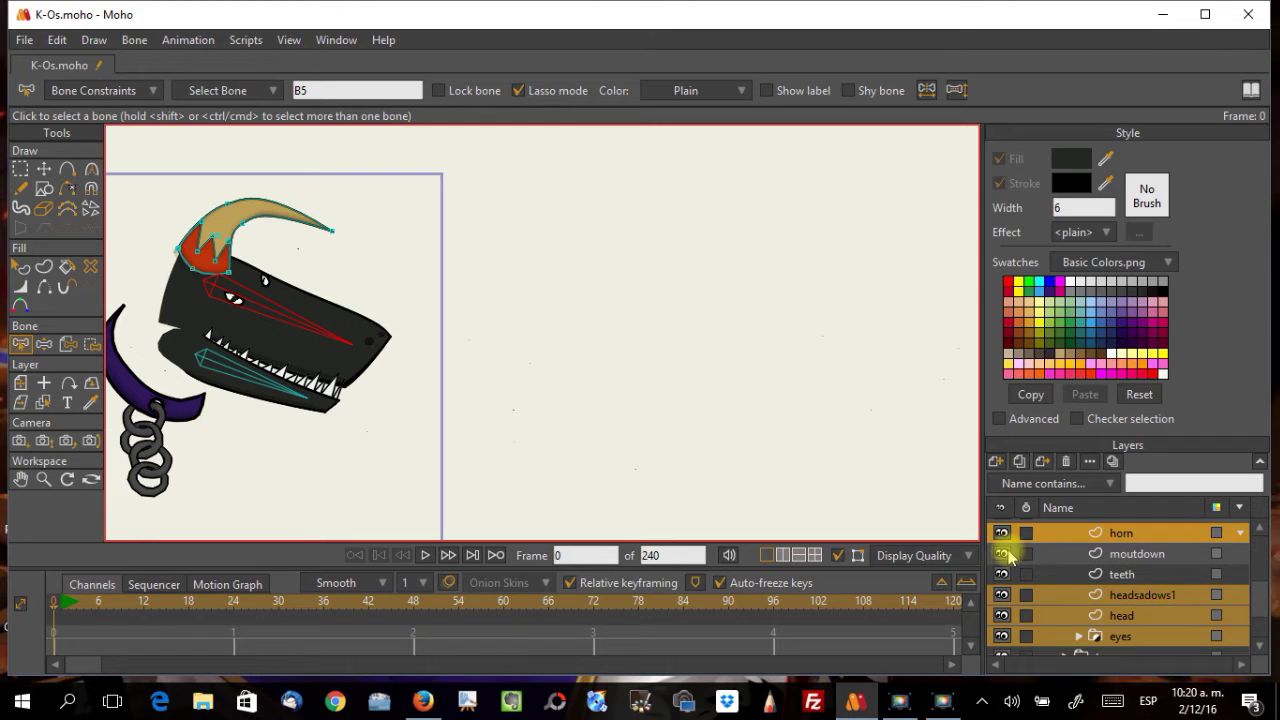
key(ctrl+a)
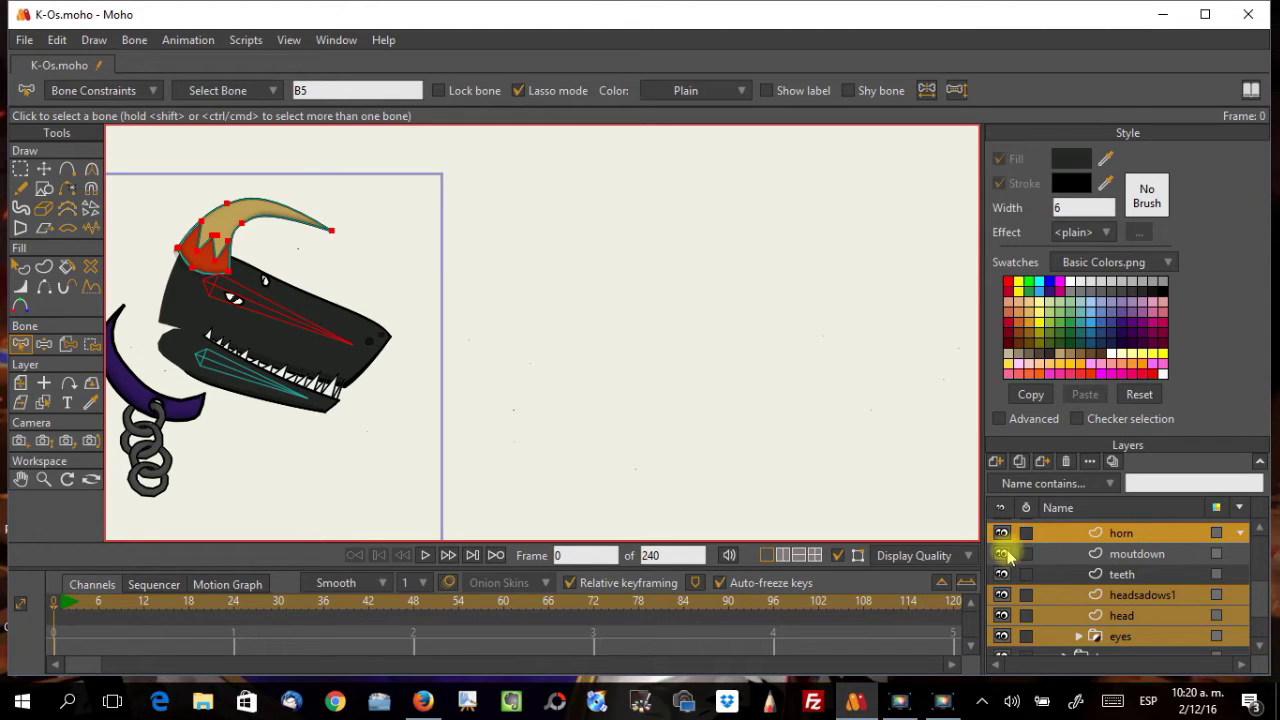
click(1118, 612)
key(ctrl+a)
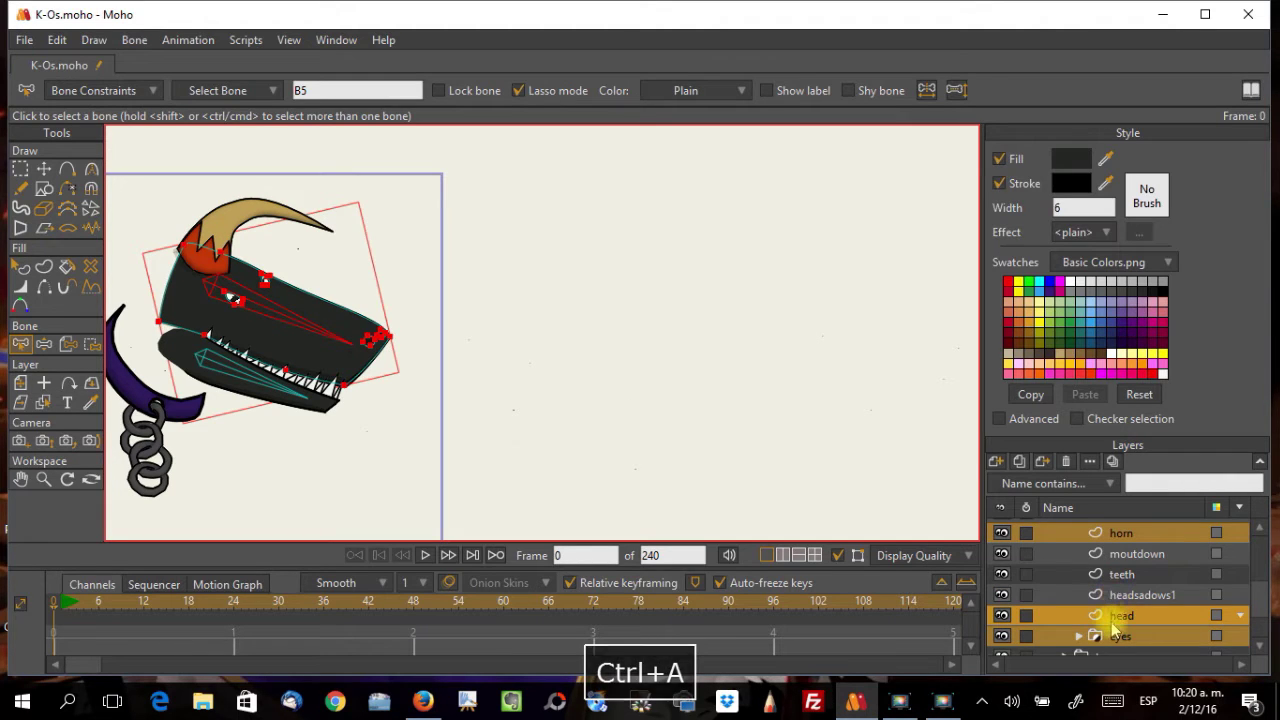
click(1104, 638)
key(ctrl+a)
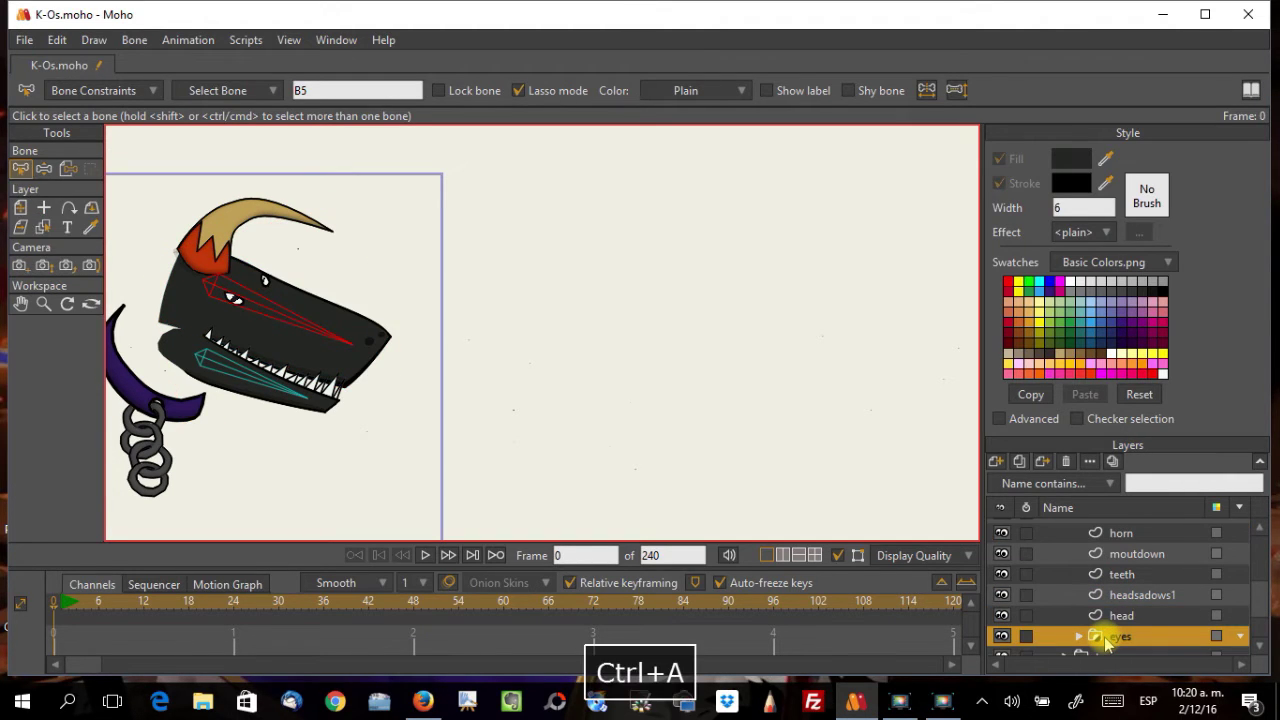
Step: Check which part of the head the headsadows2 layer covers by selecting all its points
scroll(1110, 630, up, 2)
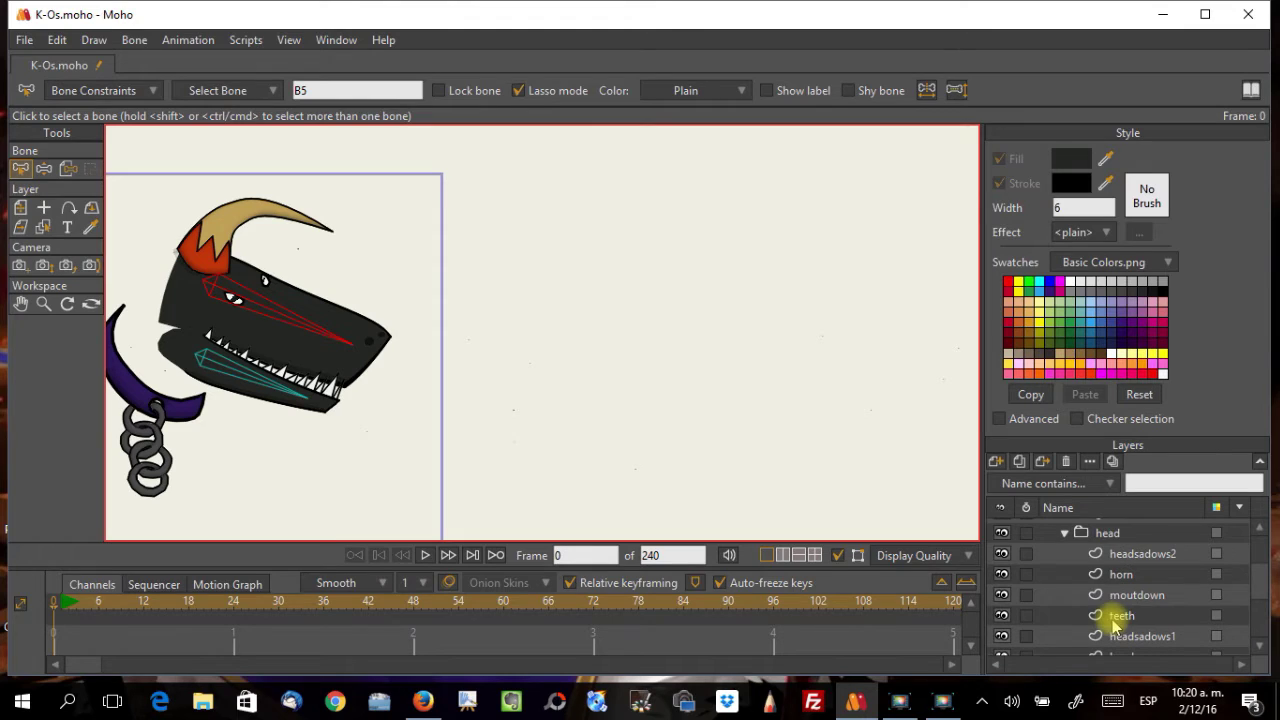
click(1098, 556)
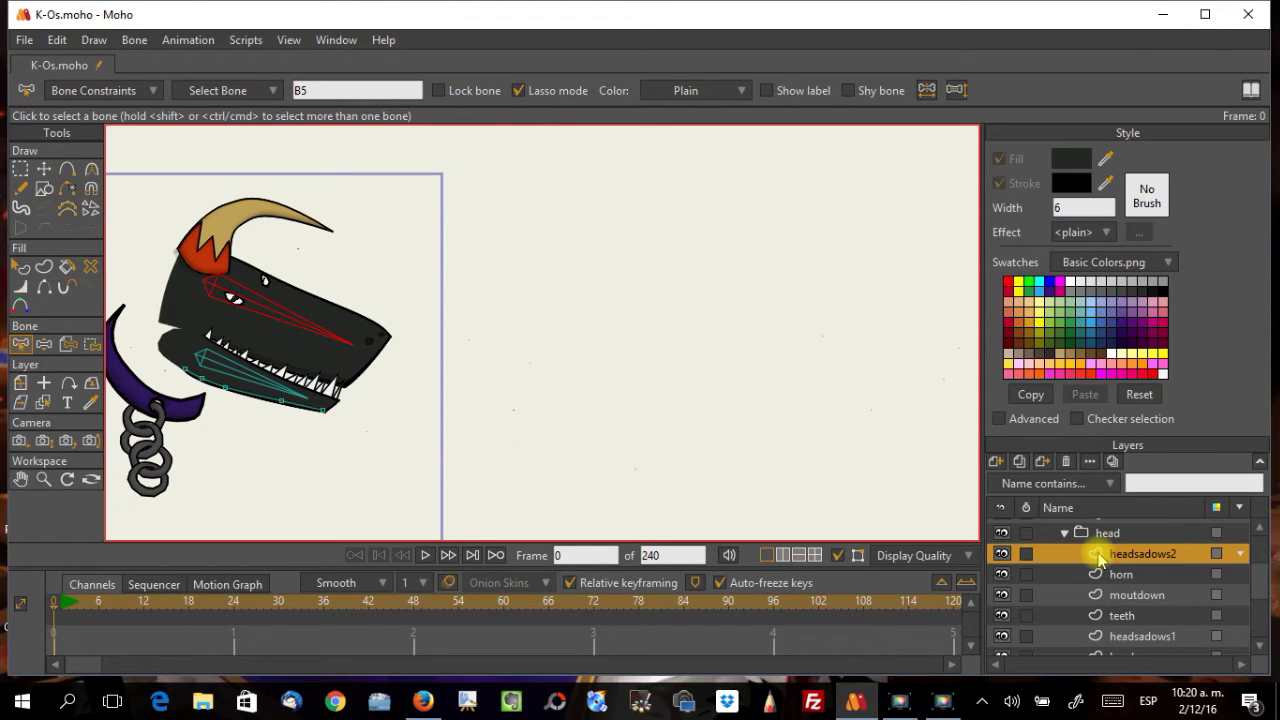
key(ctrl+a)
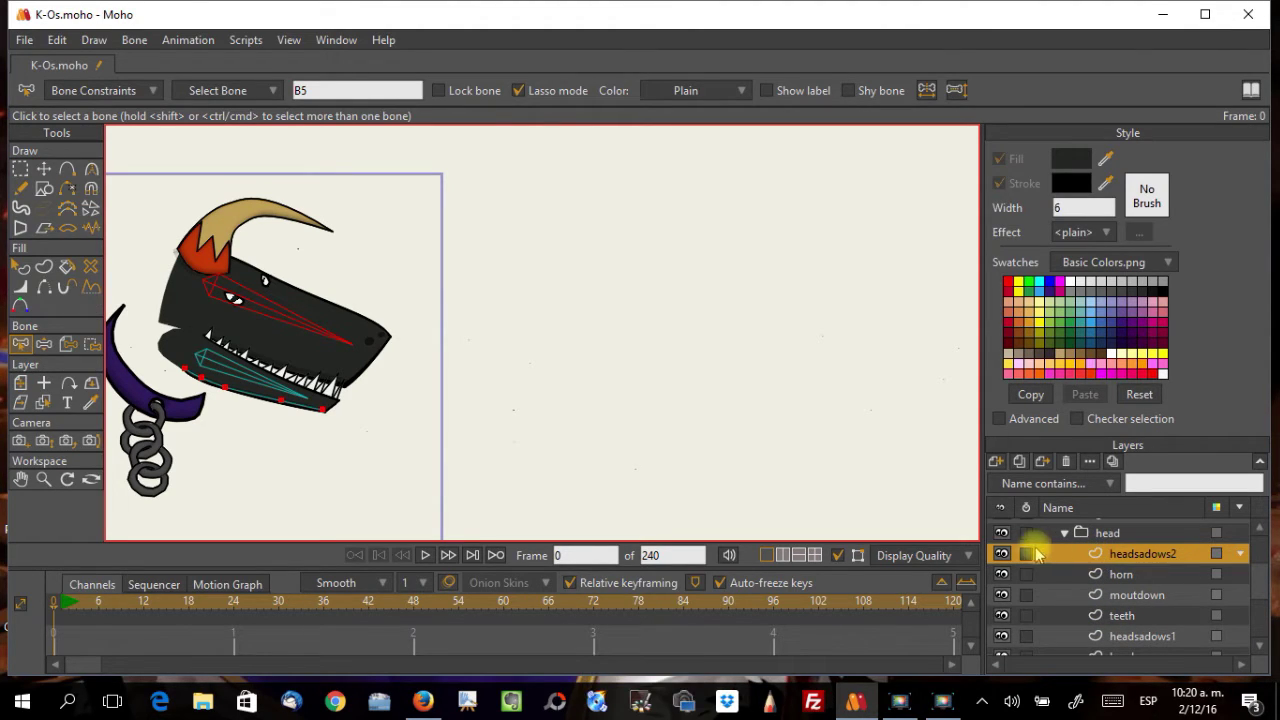
scroll(1110, 600, down, 1)
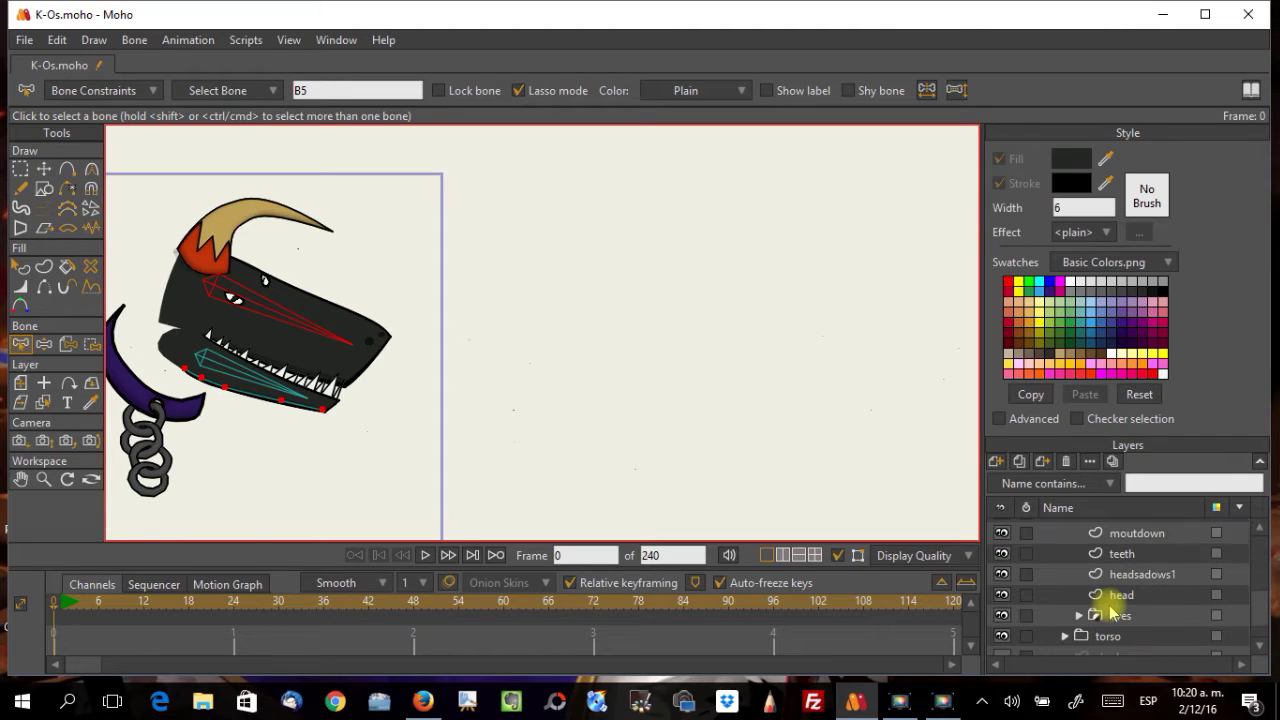
scroll(1105, 608, up, 1)
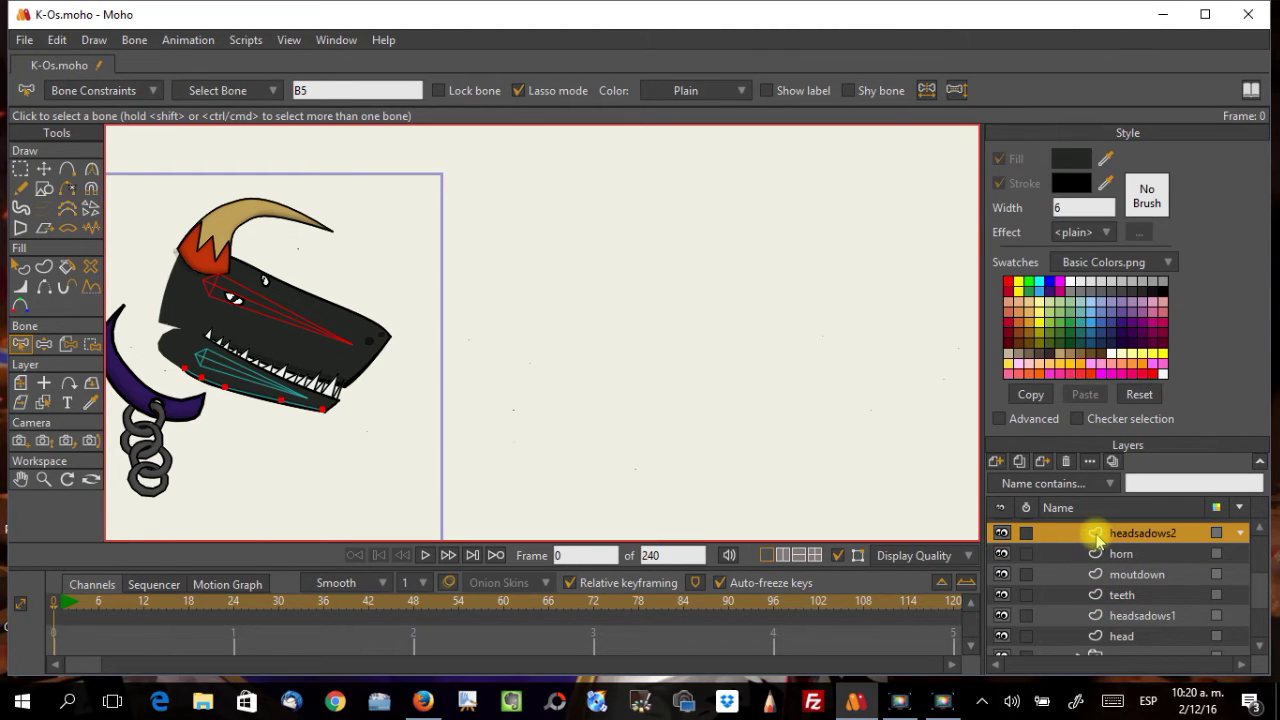
Step: Flexi-bind all points of the horn layer using only the selected upper head bone
click(1097, 556)
key(ctrl+a)
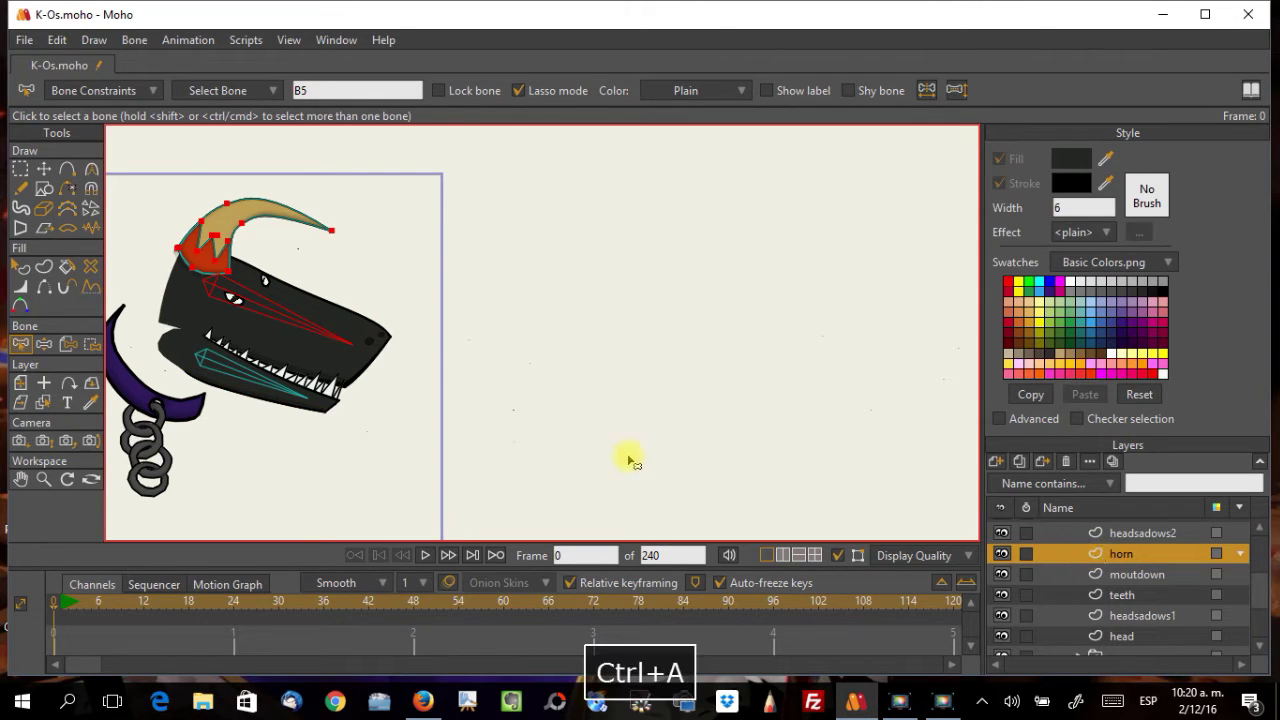
click(134, 40)
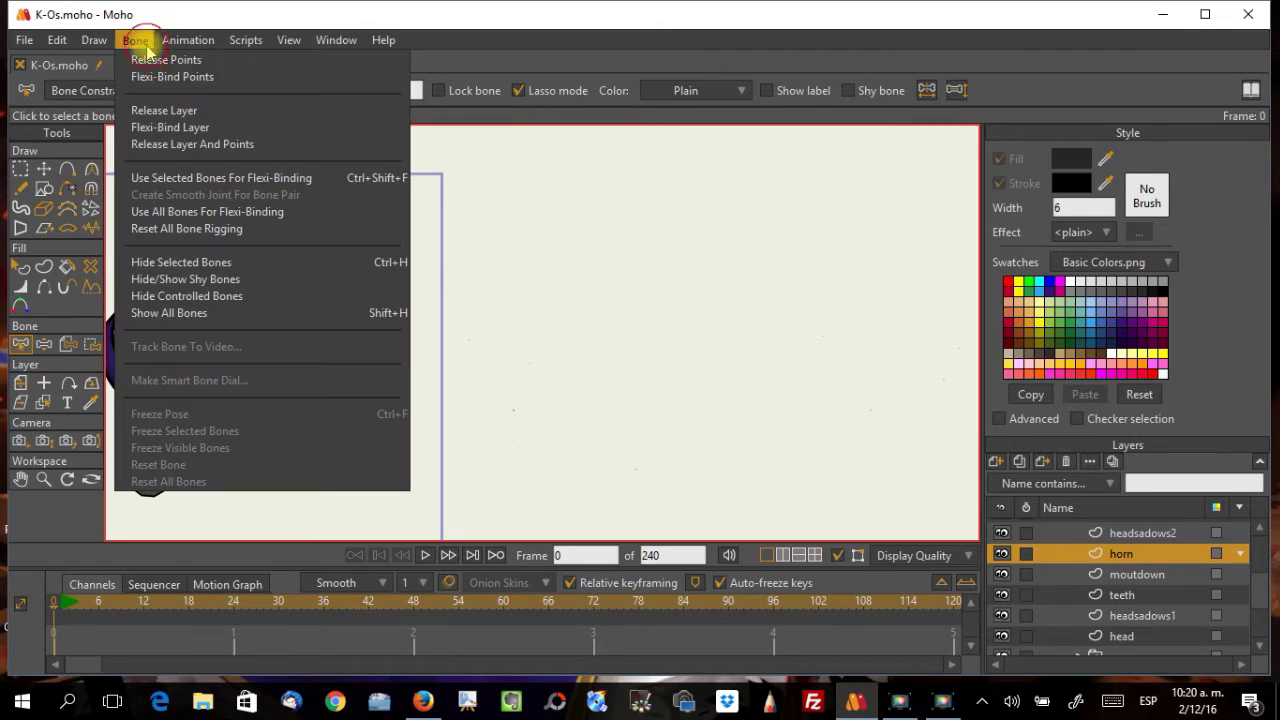
click(163, 177)
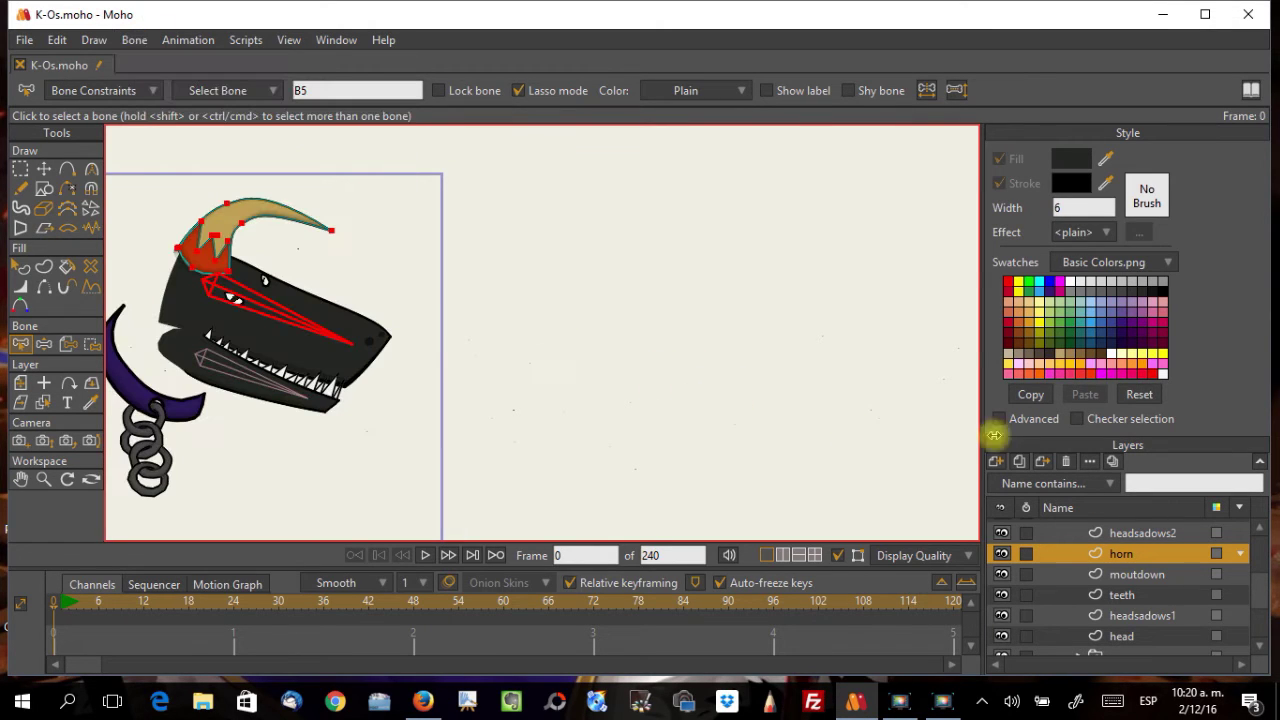
Step: Check the moutdown and teeth layers, and flexi-bind all headsadows1 points using only the selected upper head bone
click(1100, 578)
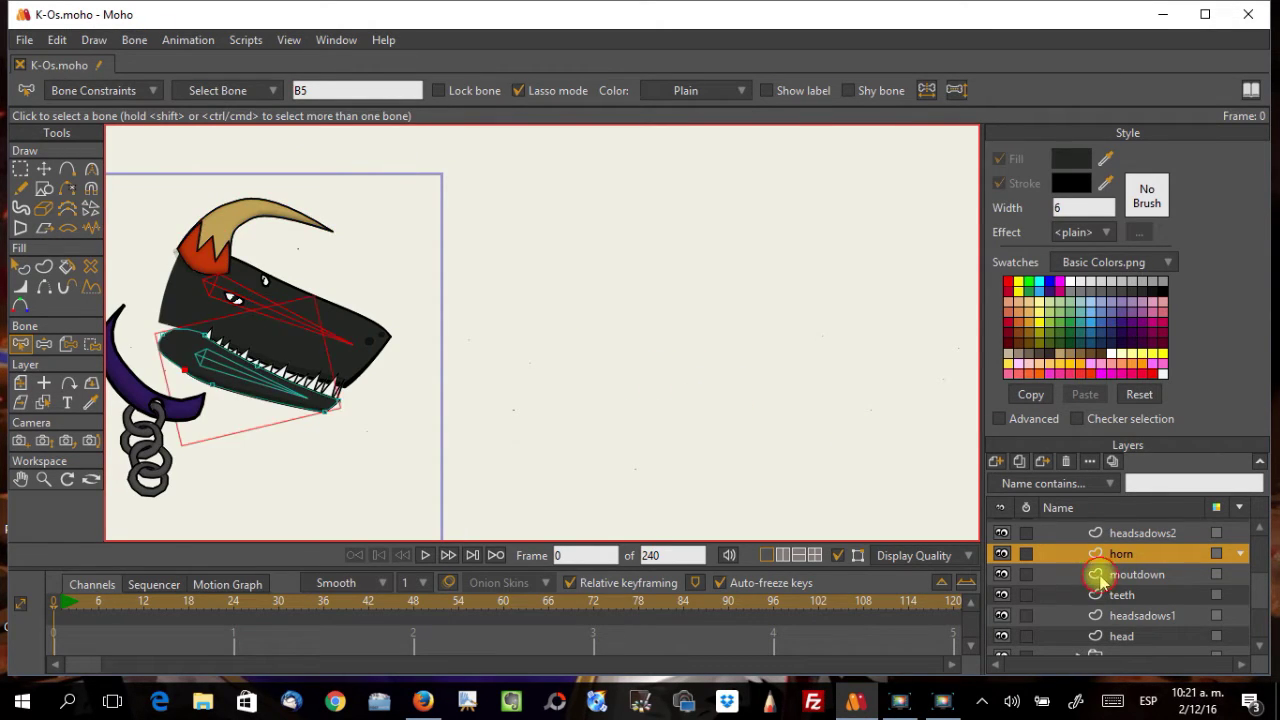
click(1103, 597)
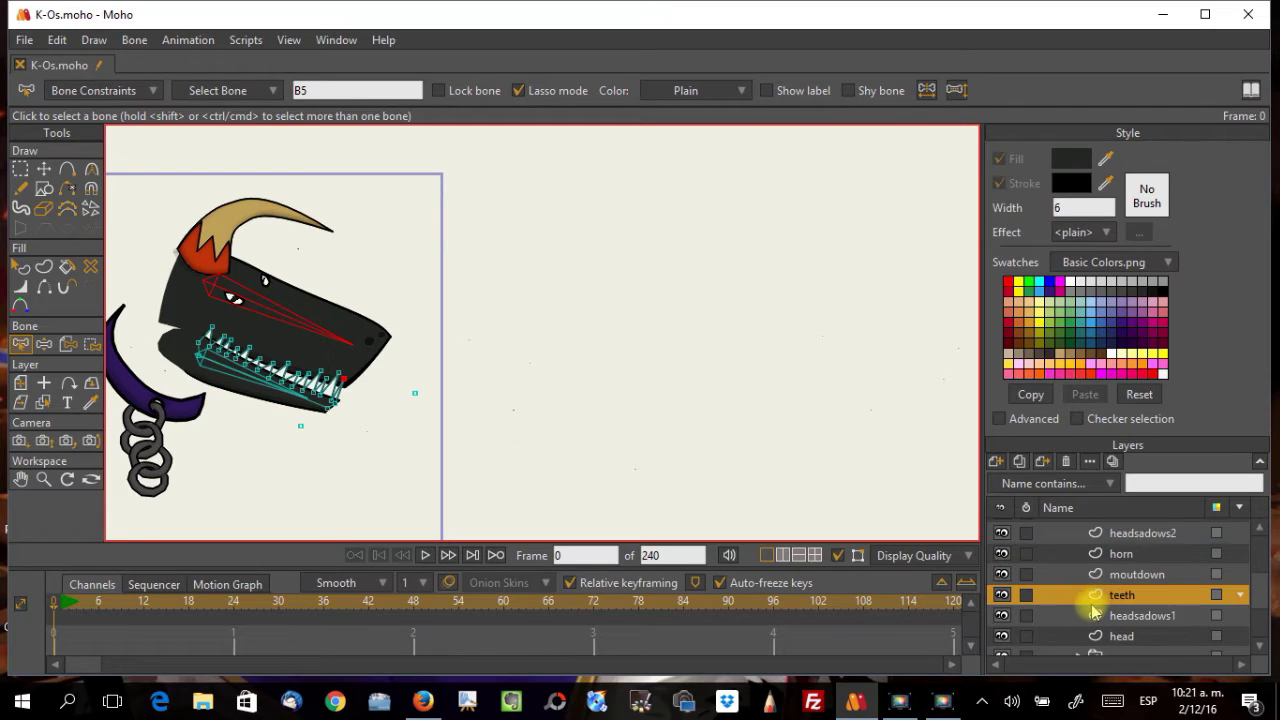
click(1104, 618)
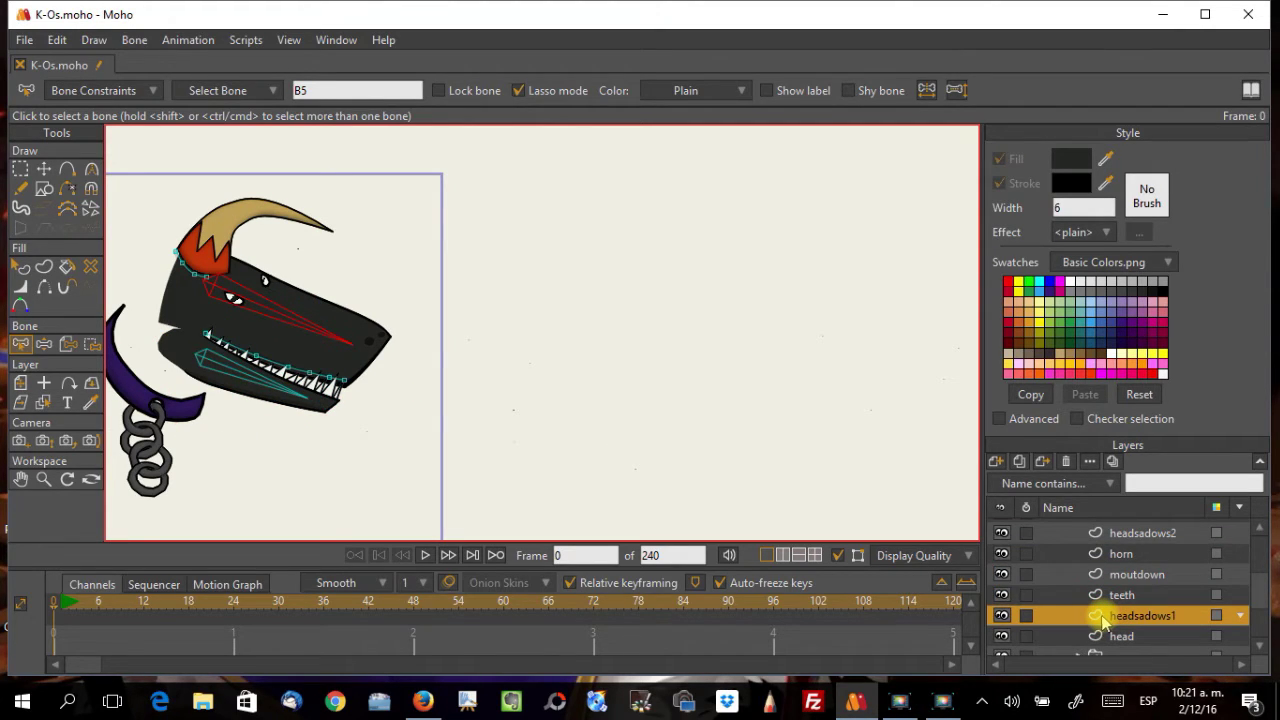
key(ctrl+a)
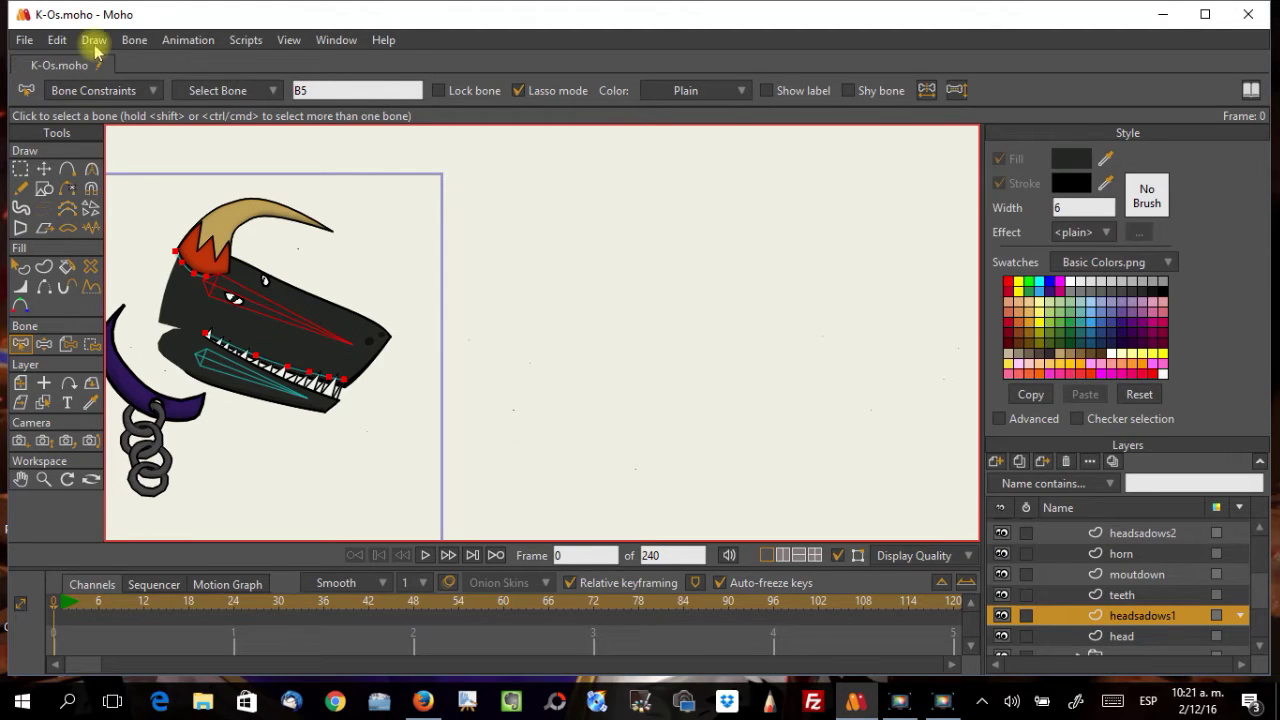
click(134, 40)
click(165, 172)
Step: Flexi-bind all points of the head vector layer using only the selected upper head bone
scroll(1183, 585, down, 2)
click(1100, 595)
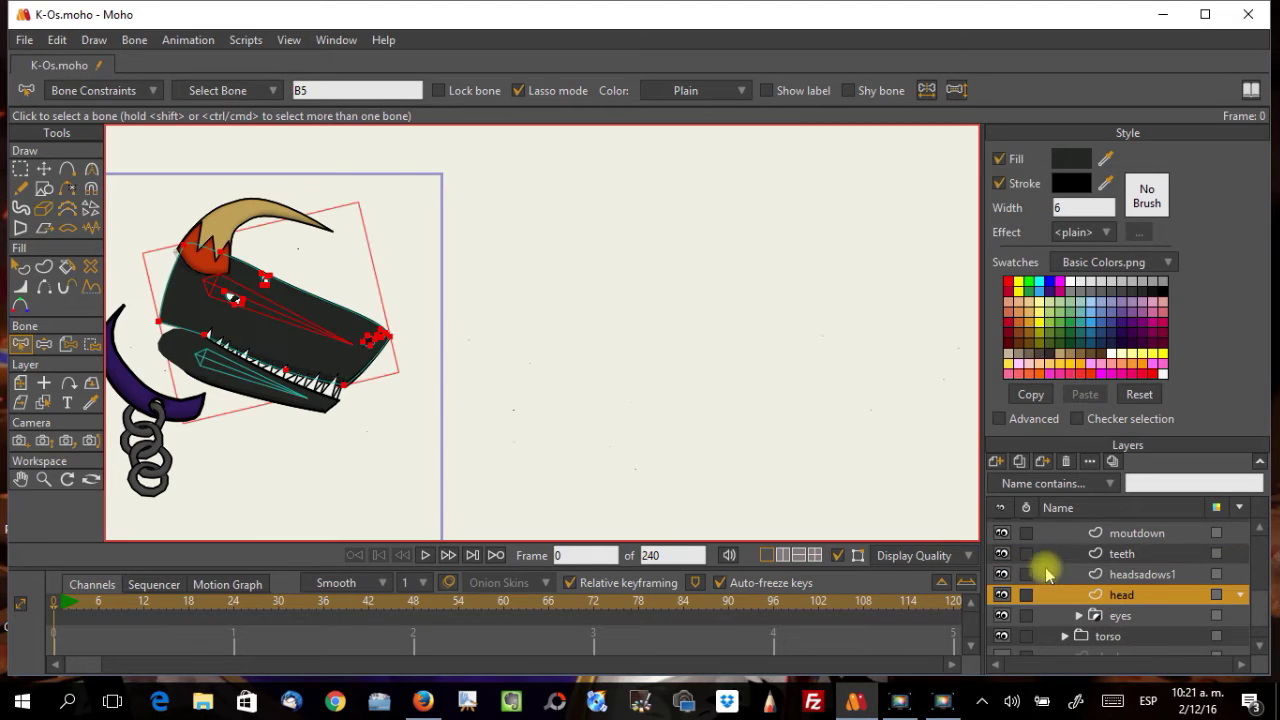
key(ctrl+a)
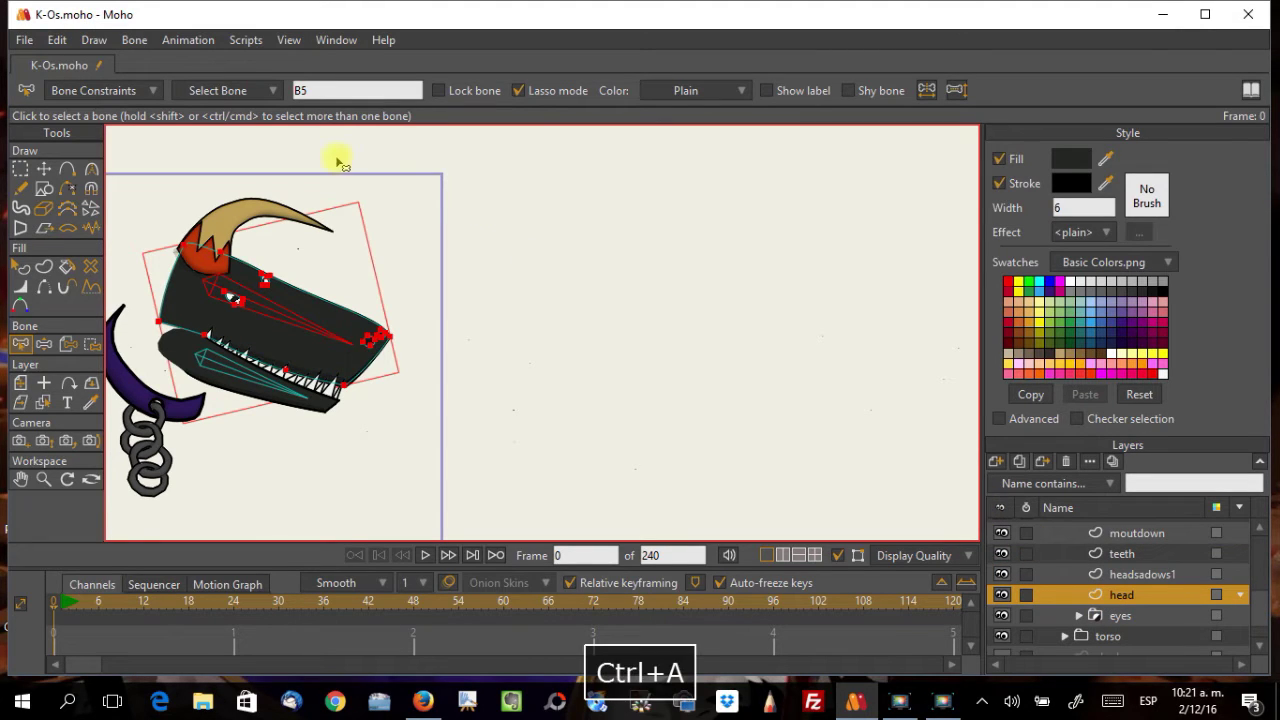
click(134, 40)
click(165, 172)
scroll(900, 434, down, 3)
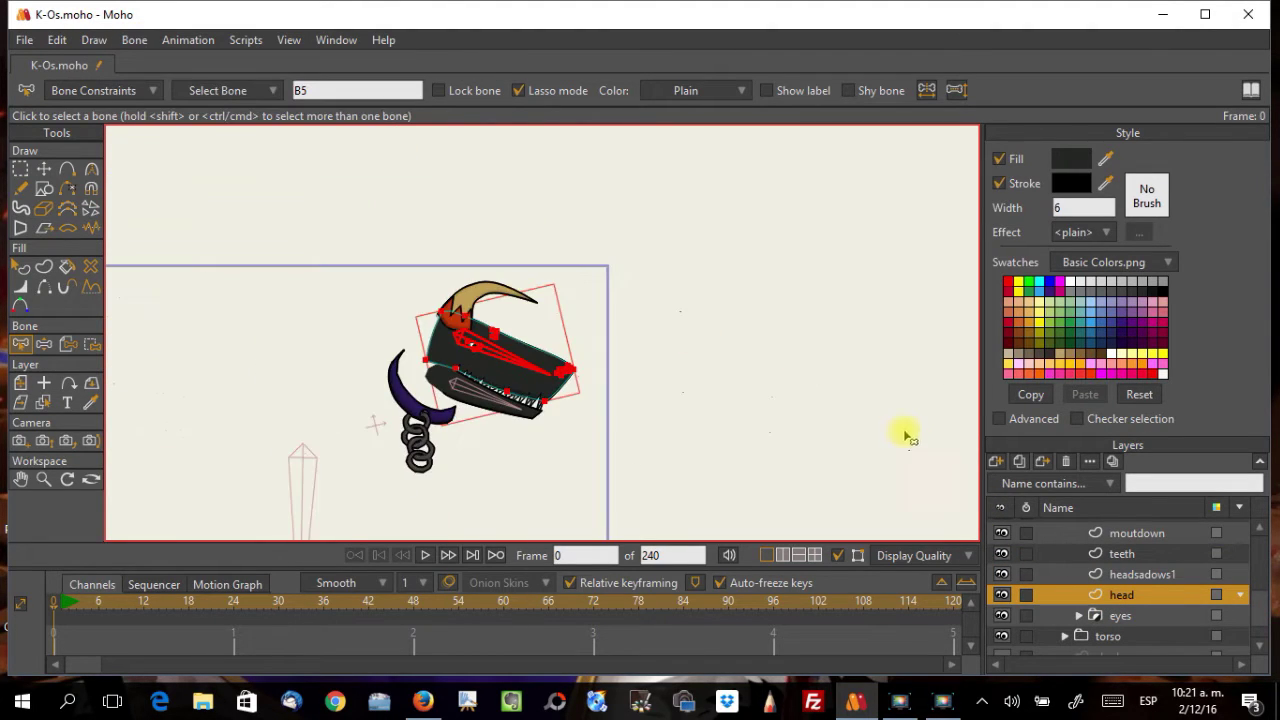
Step: Expand the eyes group and try to select all its points from the group layer
click(1079, 615)
scroll(1090, 620, down, 1)
scroll(1092, 626, up, 1)
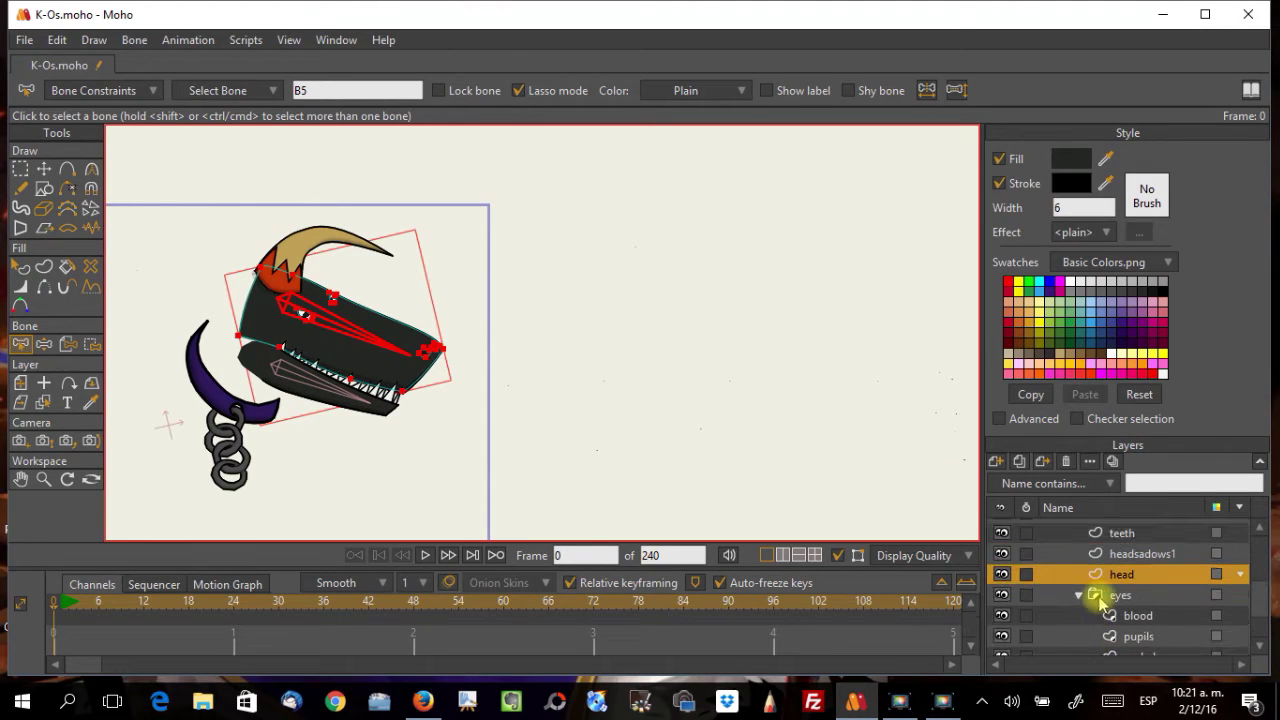
scroll(1100, 600, down, 2)
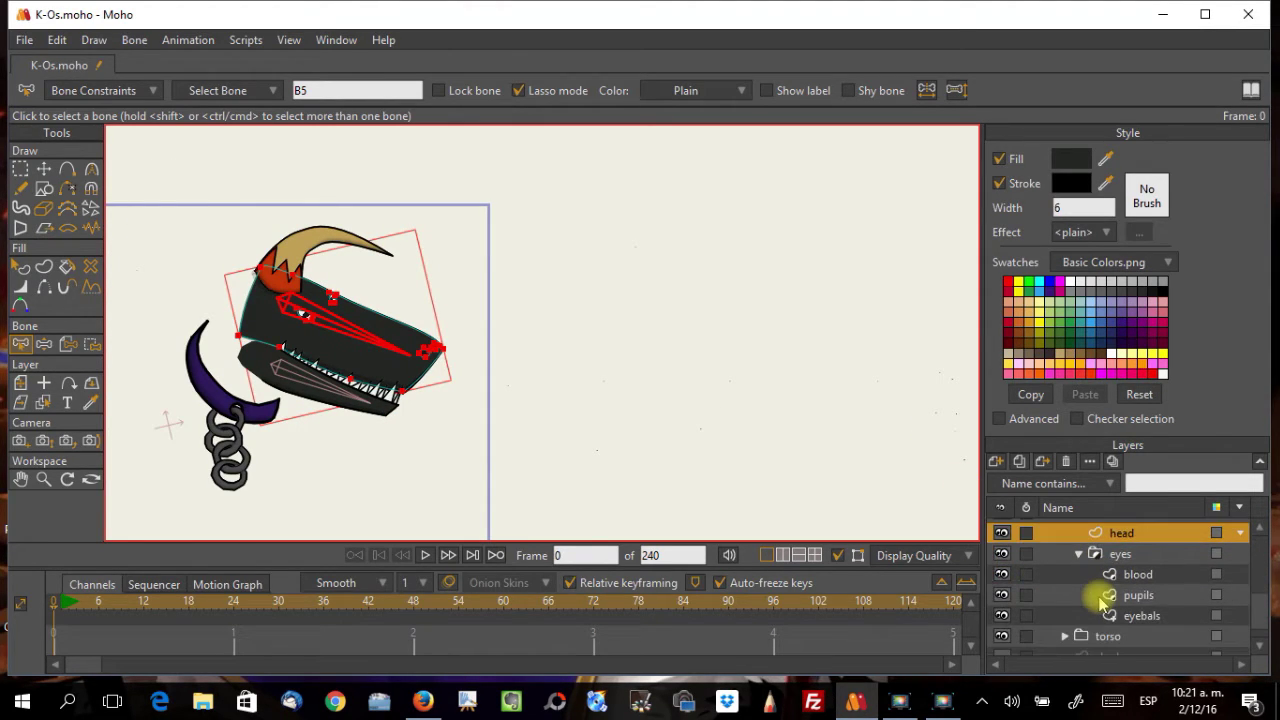
click(1094, 558)
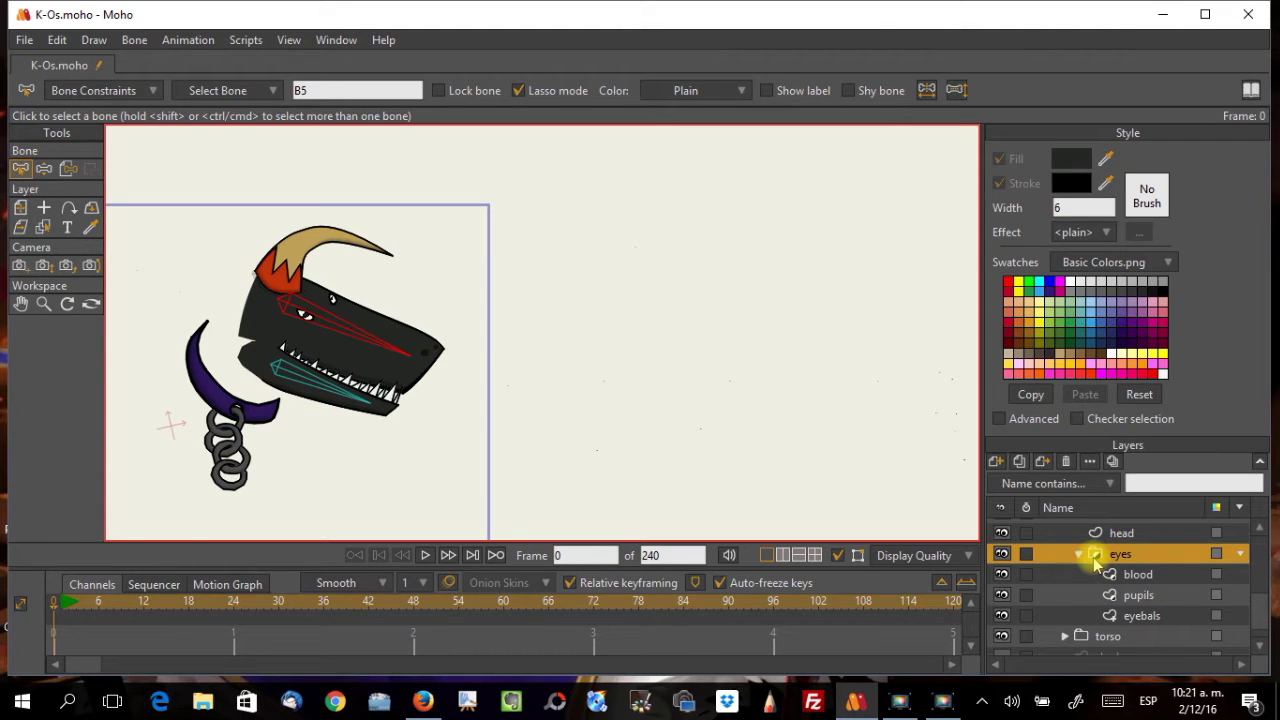
key(ctrl+a)
Step: Select the blood, pupils and eyebals layers together and flexi-bind their points using only the upper head bone
click(1115, 578)
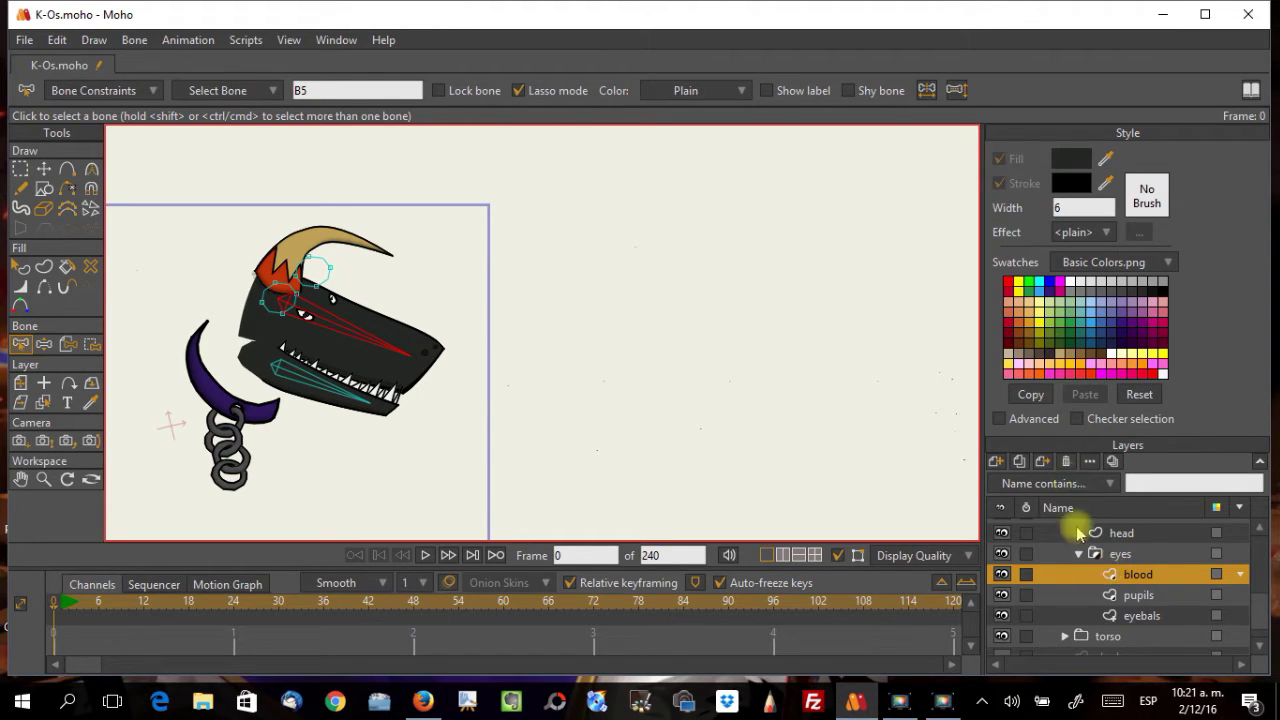
ctrl+click(1122, 596)
ctrl+click(1125, 616)
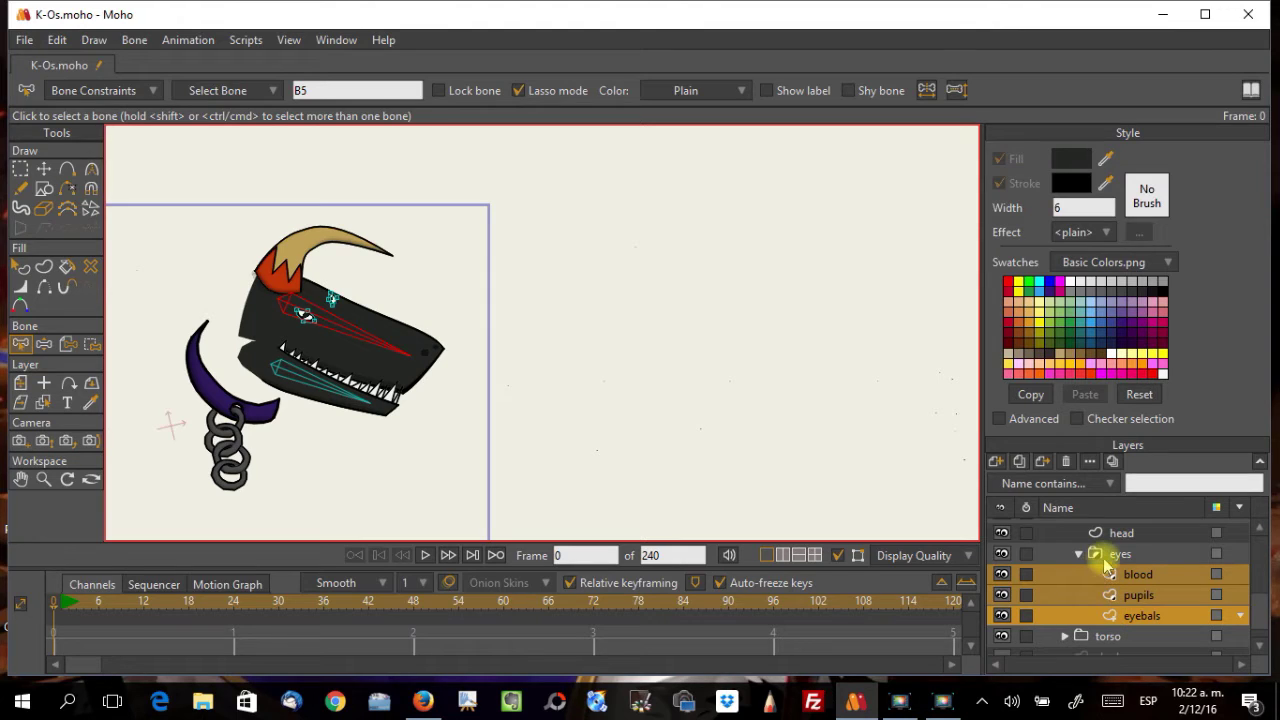
key(ctrl+a)
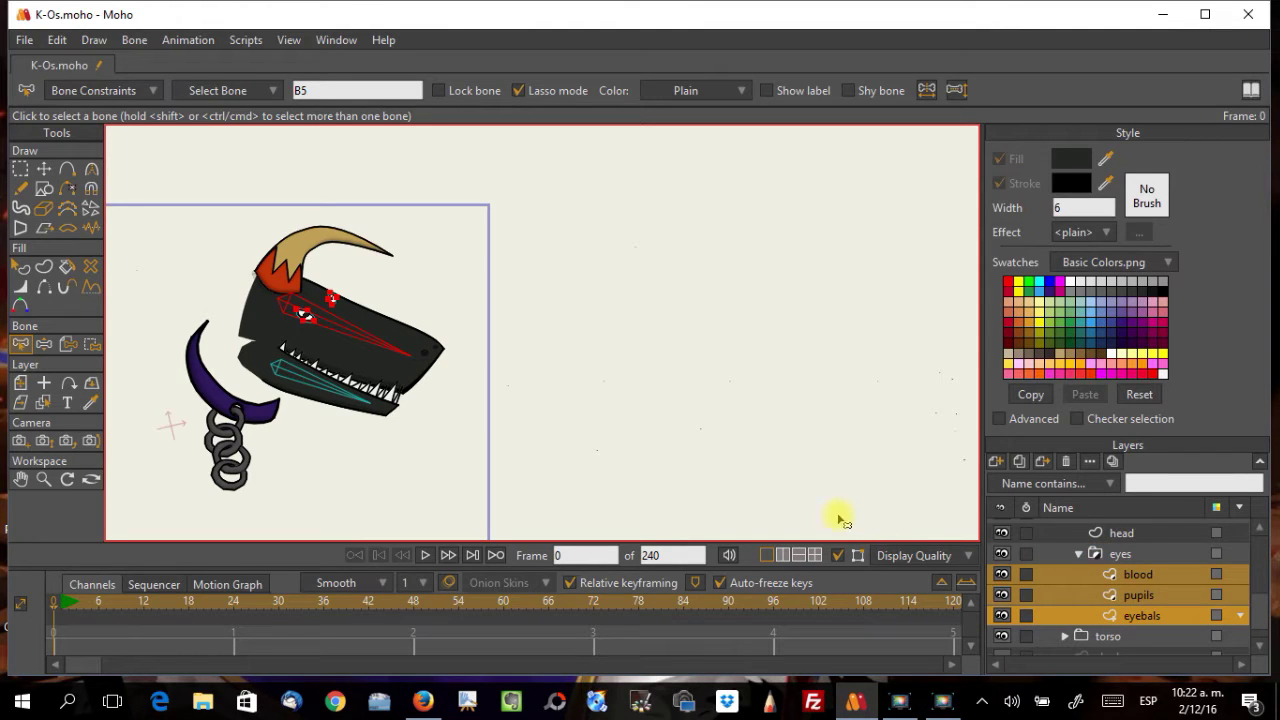
click(134, 40)
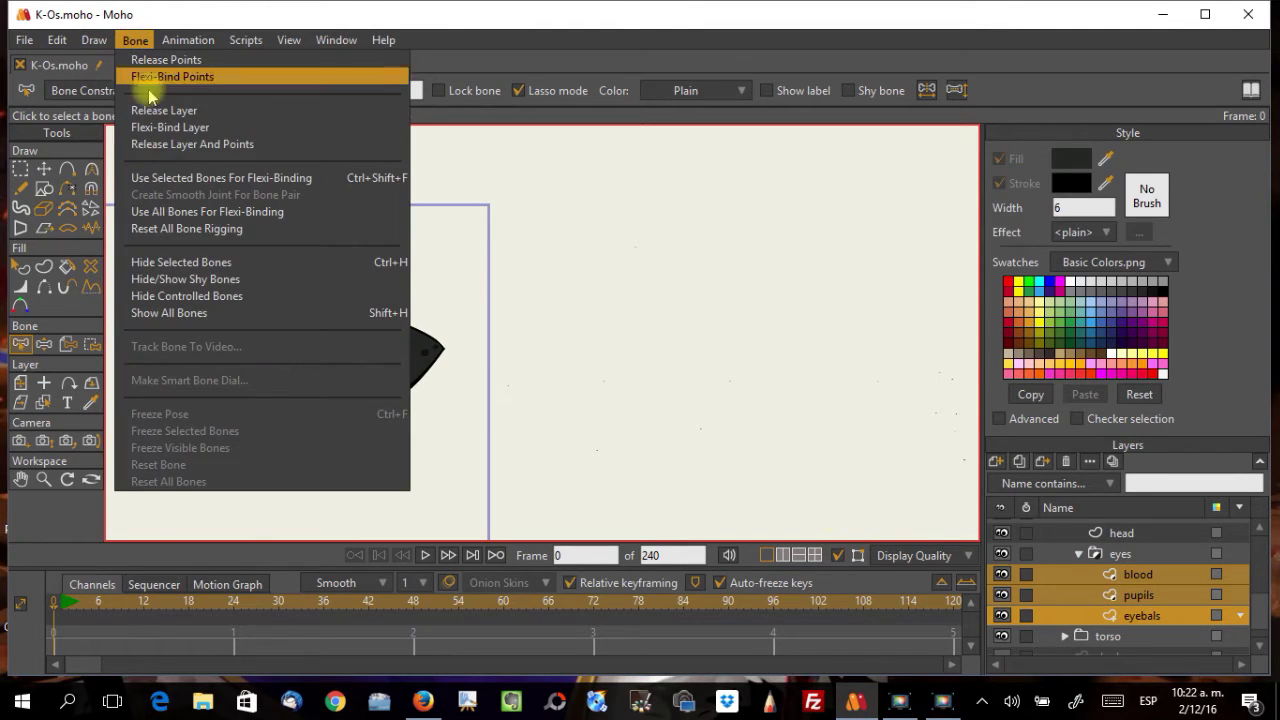
click(157, 171)
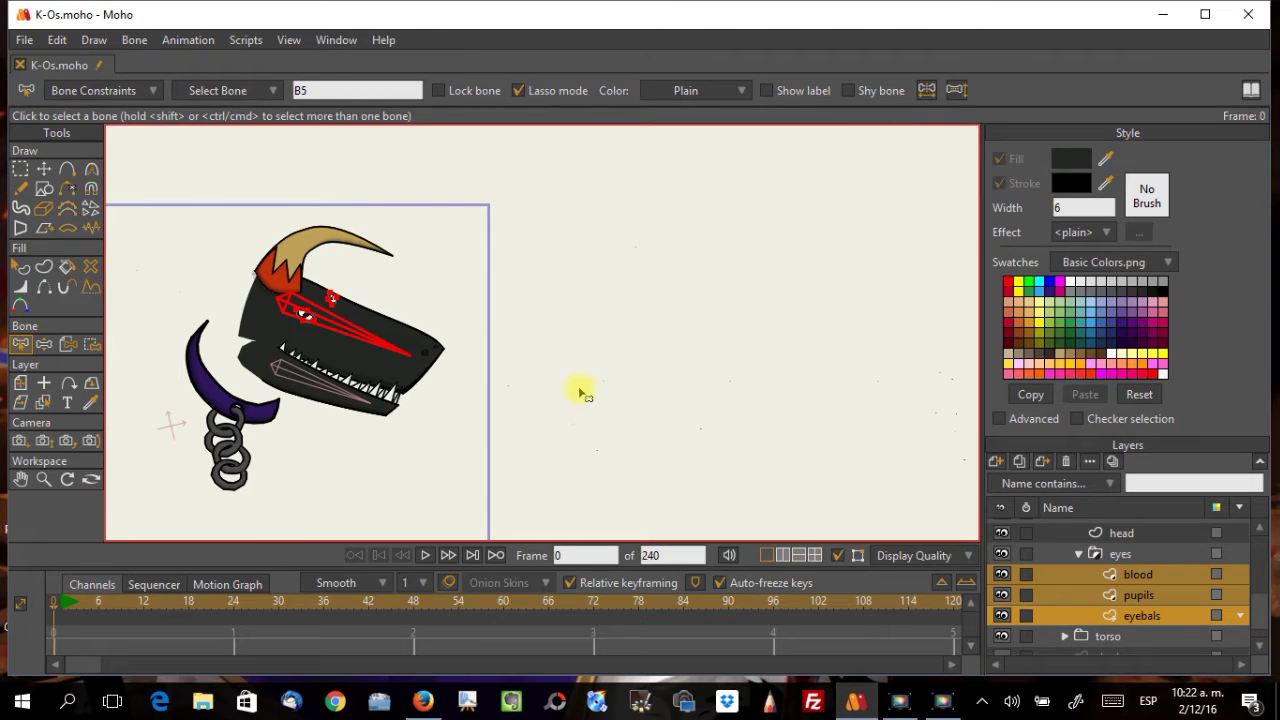
Step: Test the upper head bone's binding with Manipulate Bones on the K-Oz bone layer
scroll(305, 288, down, 4)
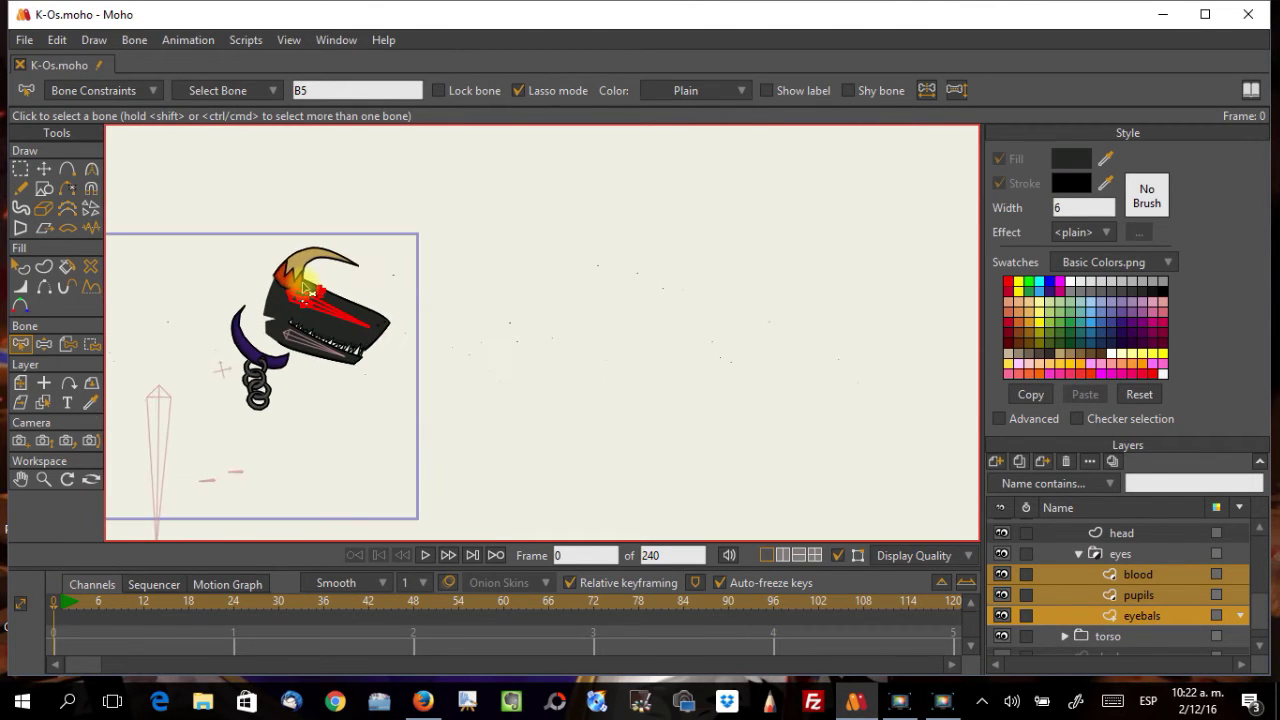
scroll(1066, 551, up, 5)
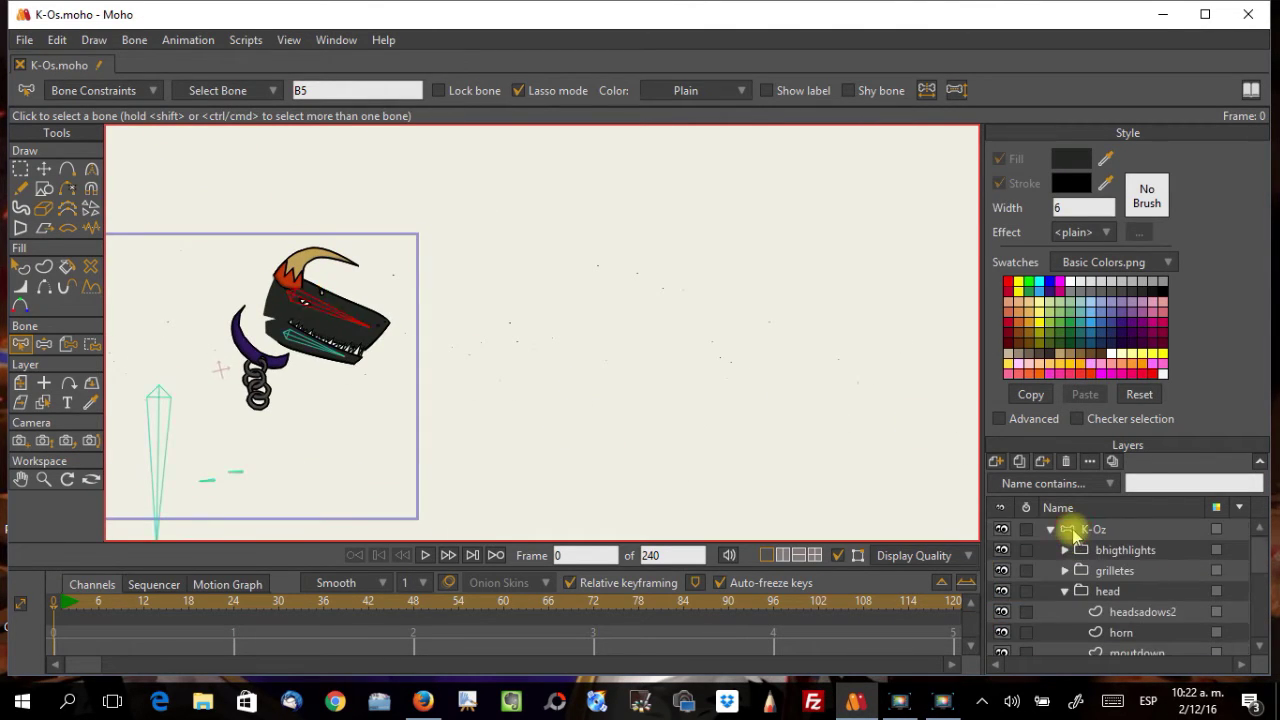
click(1075, 537)
click(90, 168)
drag(340, 318, 397, 360)
scroll(491, 377, down, 2)
scroll(495, 385, up, 4)
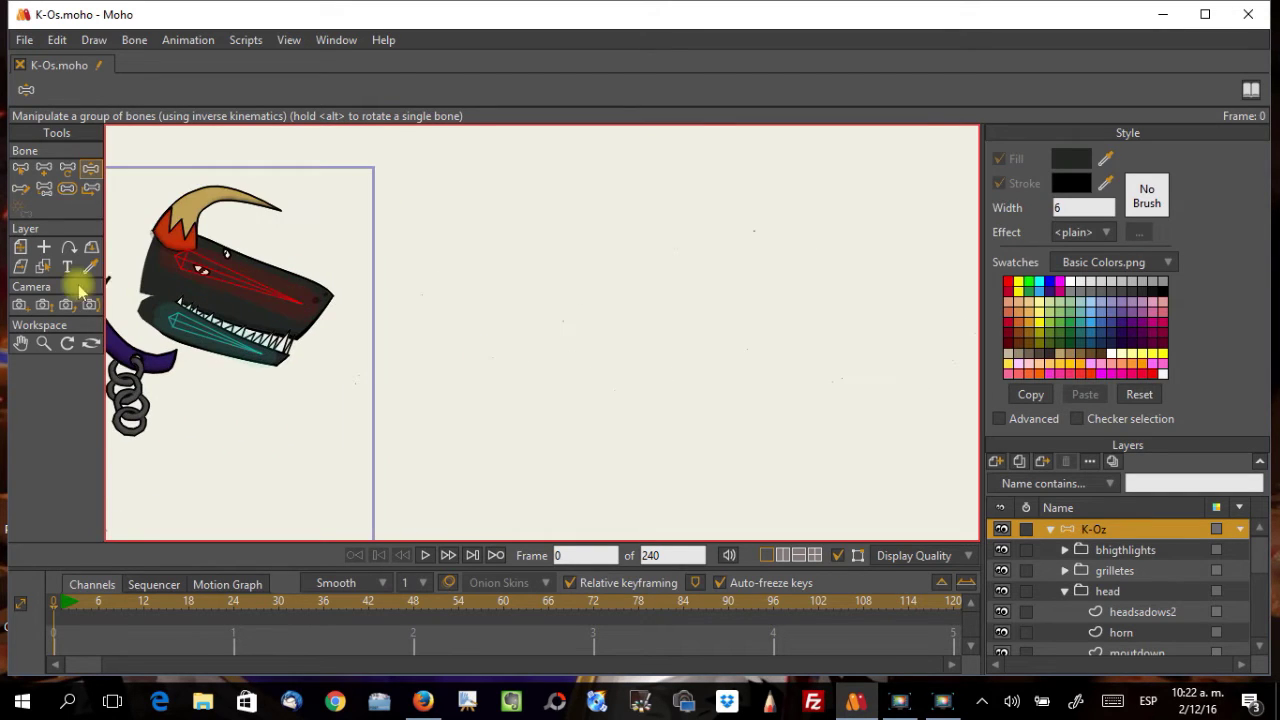
Step: Pick the lower jaw bone on the K-Oz layer with the Manipulate Bones tool
key(Escape)
key(Escape)
key(Escape)
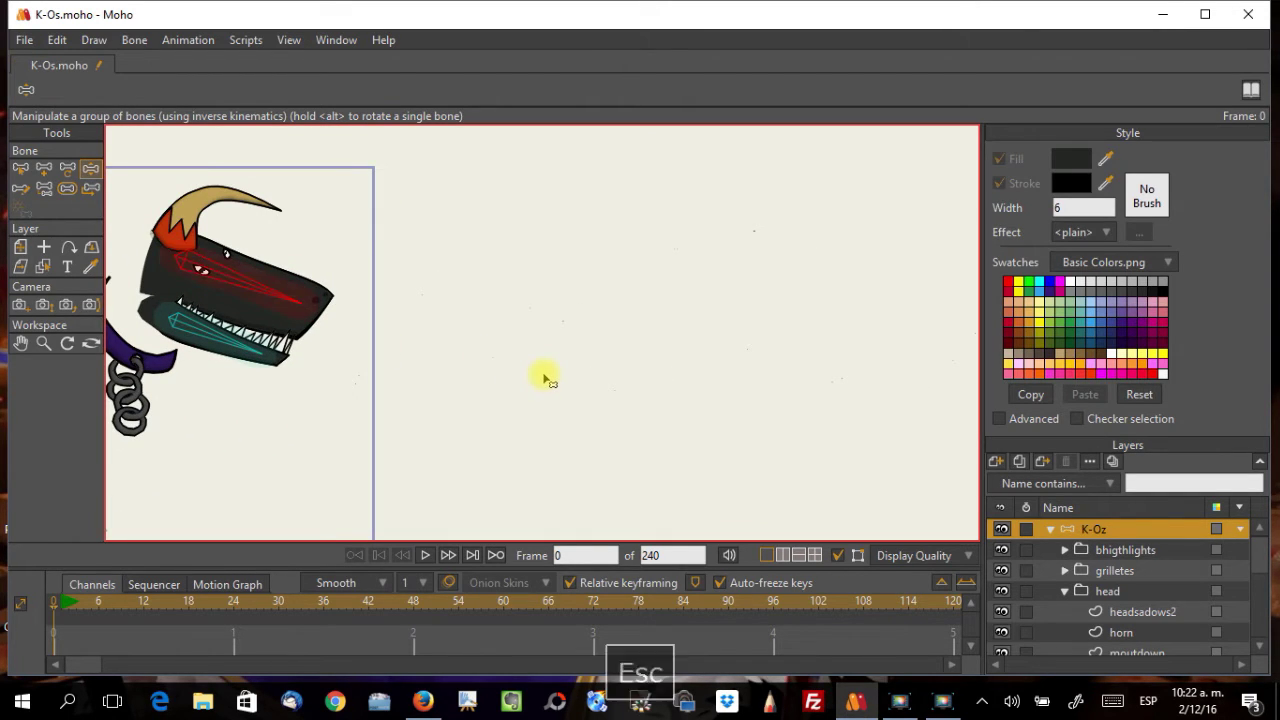
click(130, 305)
drag(536, 365, 586, 425)
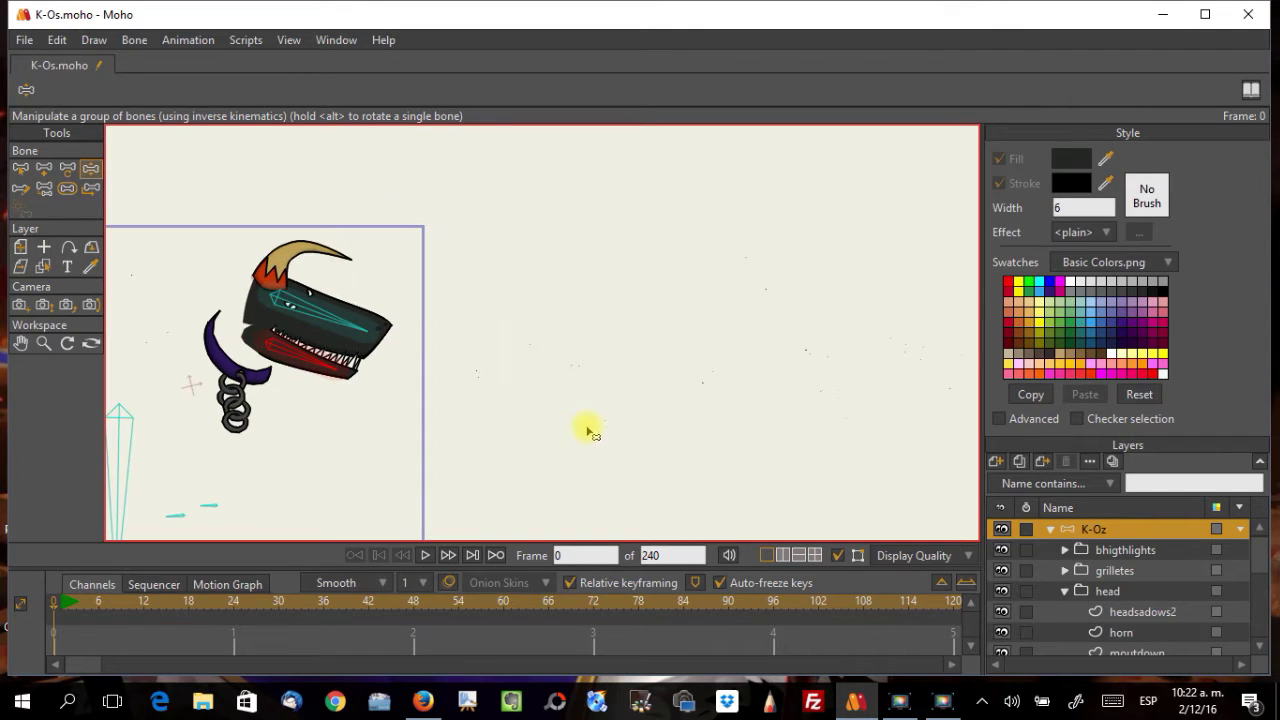
scroll(474, 420, up, 5)
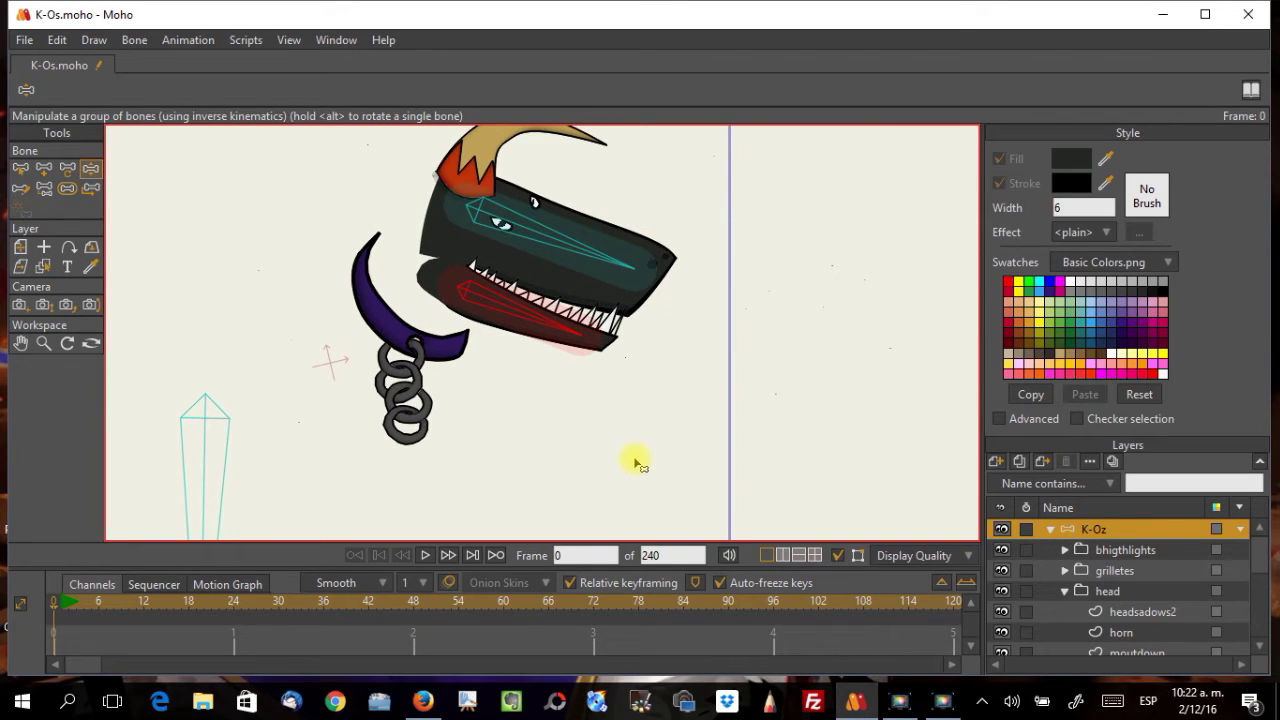
scroll(1152, 580, down, 5)
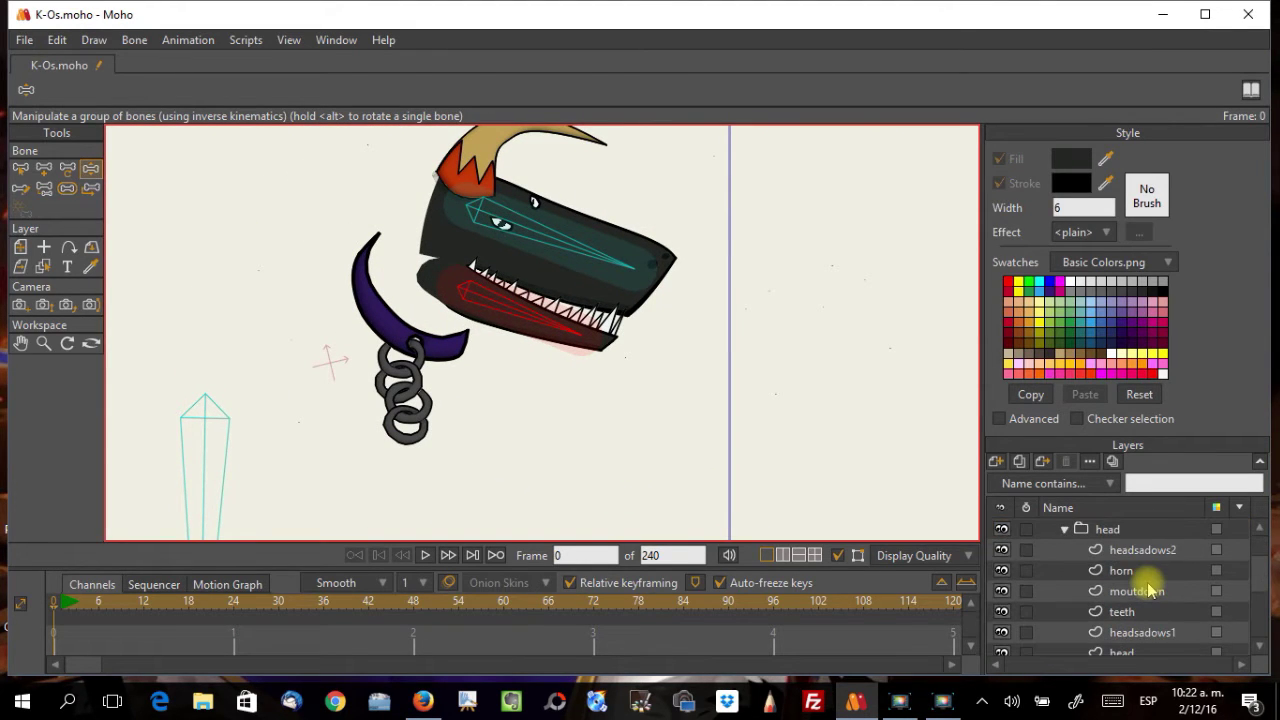
Step: Flexi-bind all points of the headsadows2 layer using only the selected lower jaw bone
scroll(1150, 588, up, 1)
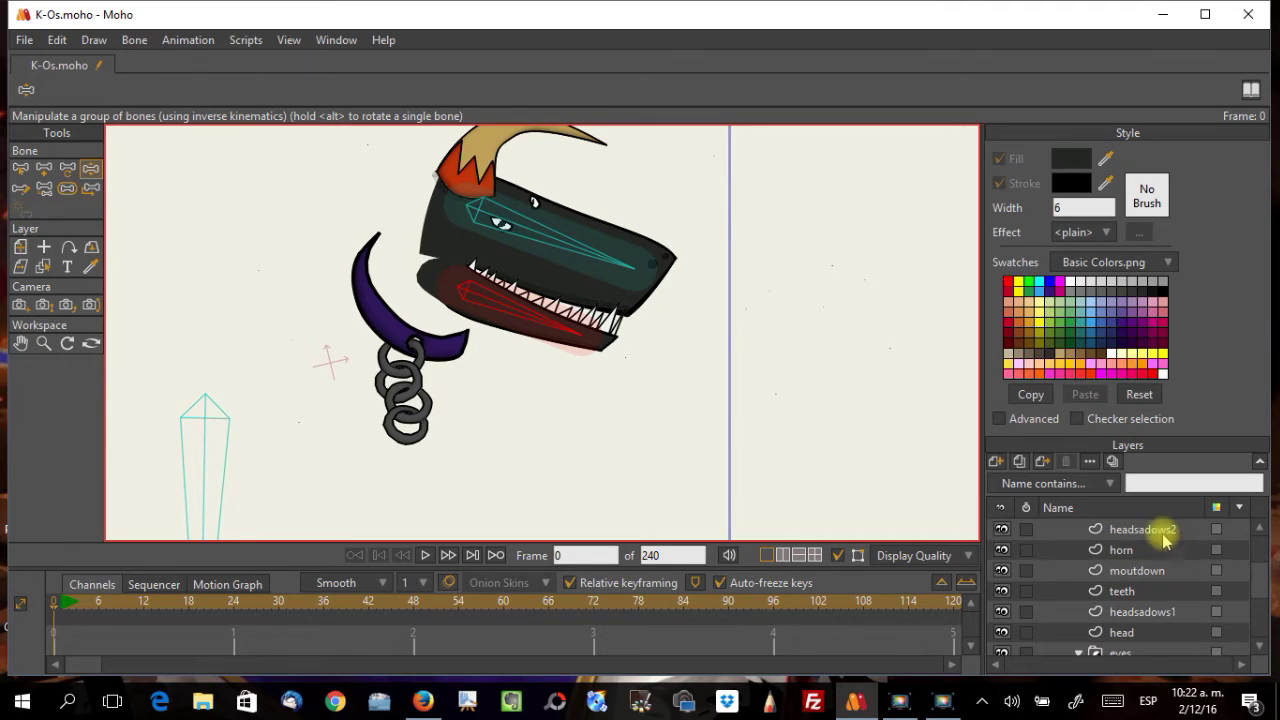
click(1143, 531)
key(ctrl+a)
click(134, 40)
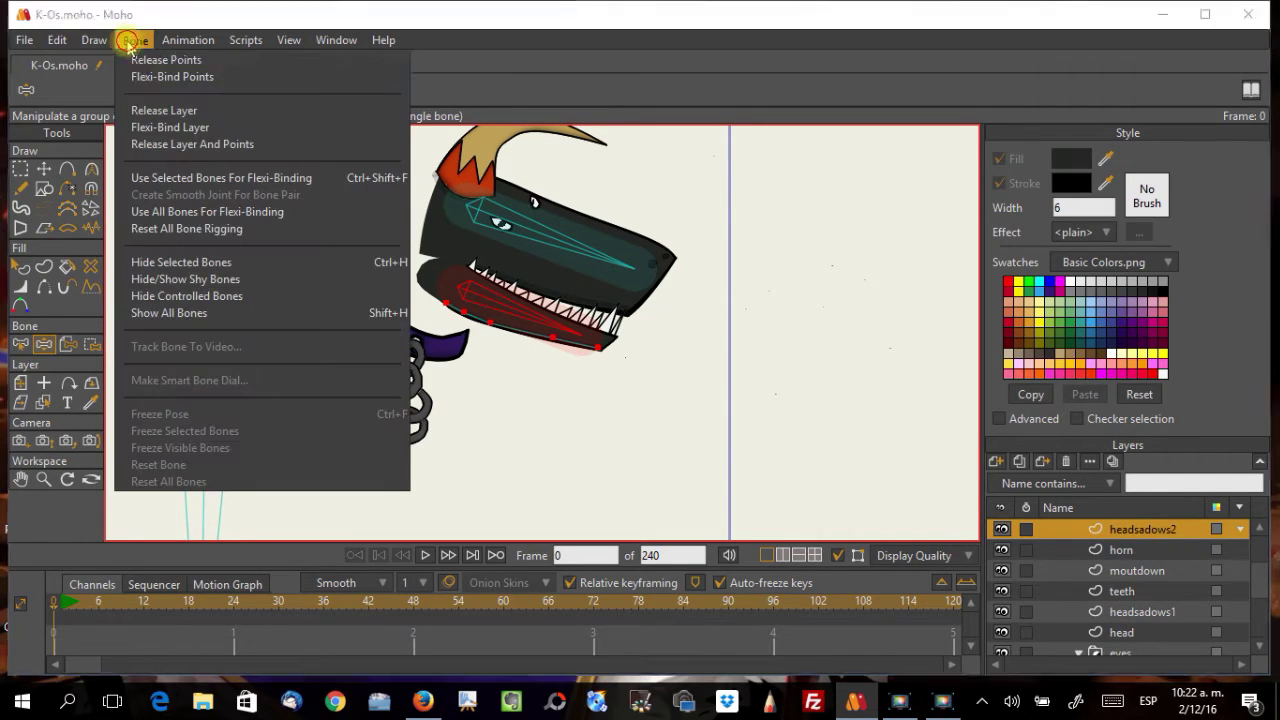
click(165, 180)
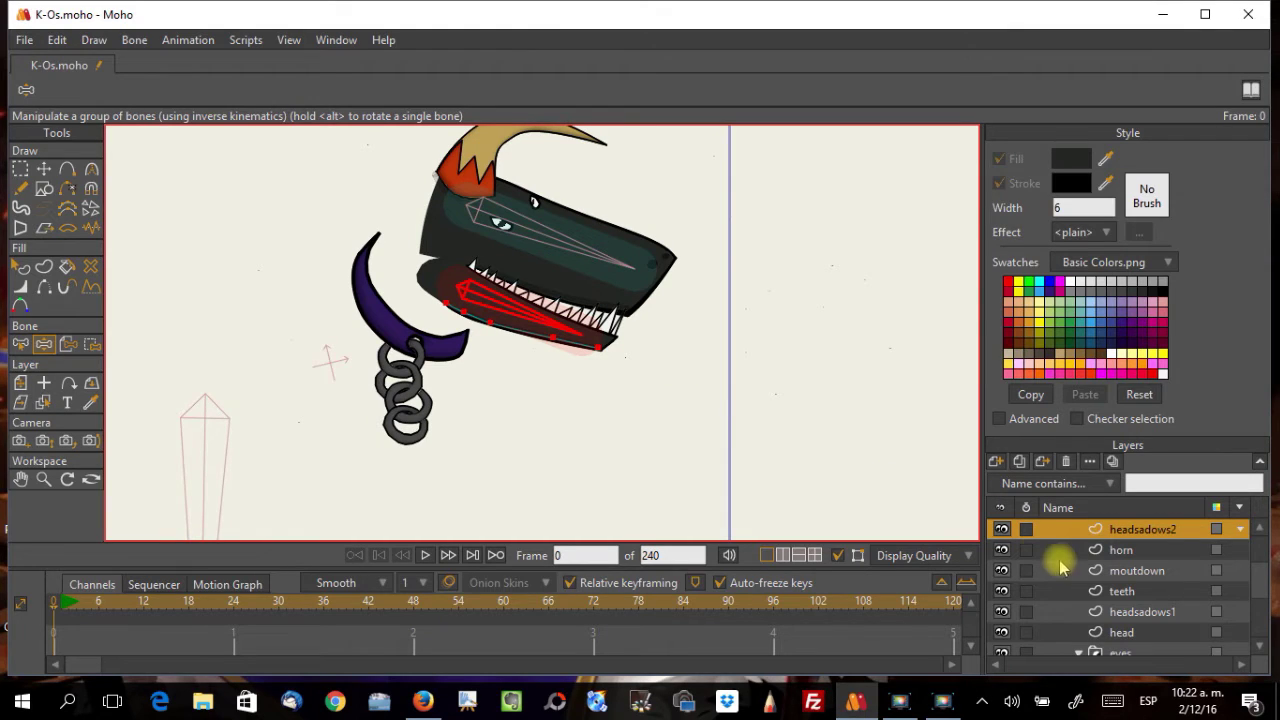
Step: Select all points of the teeth layer and flexi-bind them using only the lower jaw bone
click(1105, 592)
key(ctrl+a)
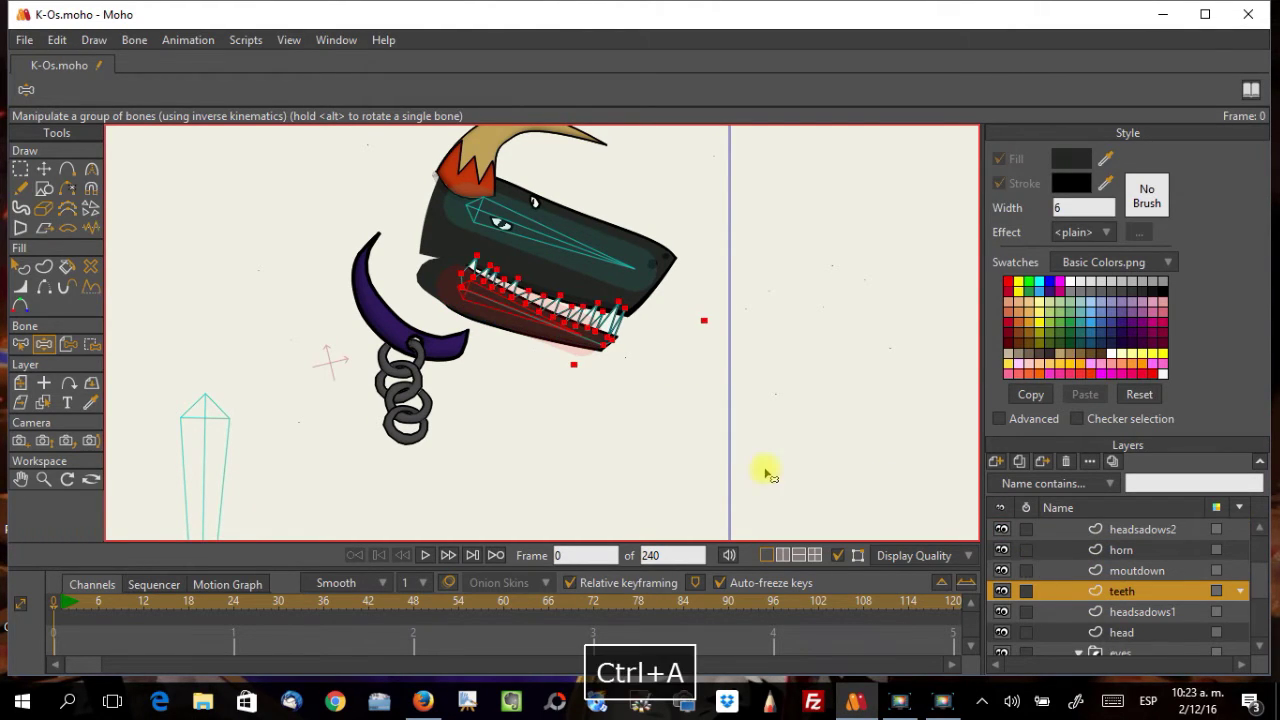
click(134, 39)
click(165, 177)
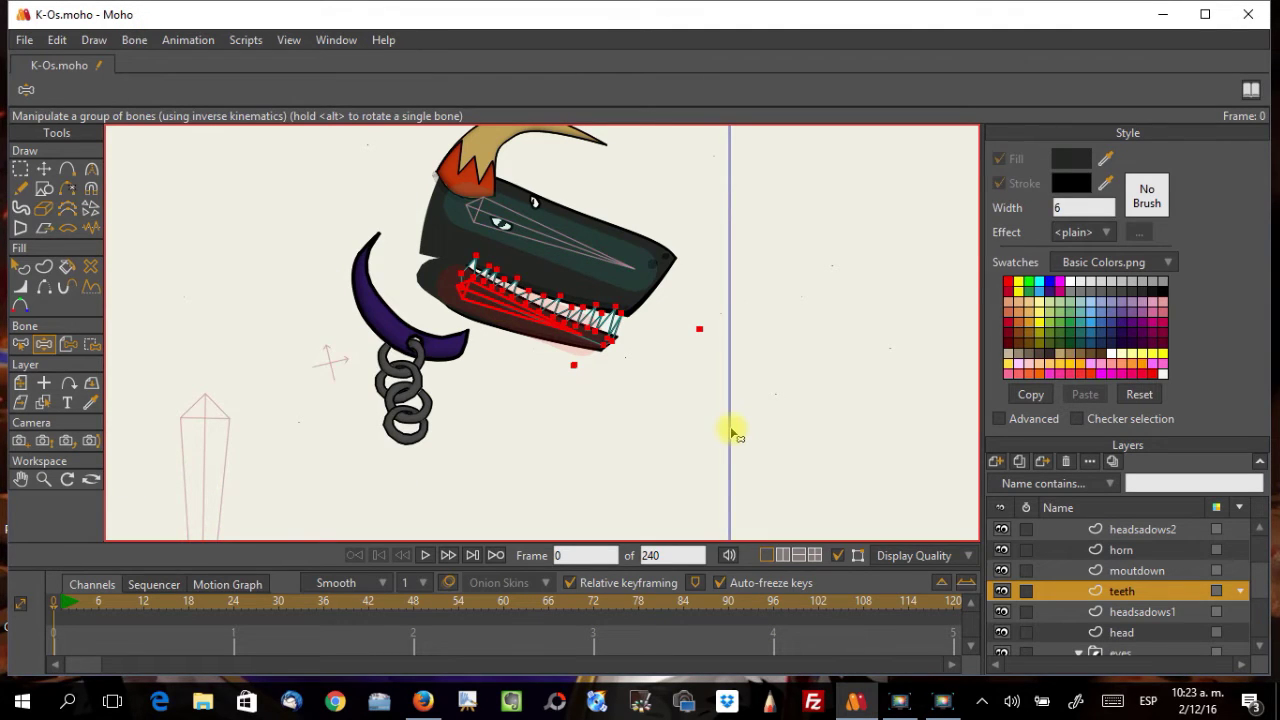
Step: Delete the two stray points outside the jaw on the teeth layer using Select Points
scroll(722, 435, up, 5)
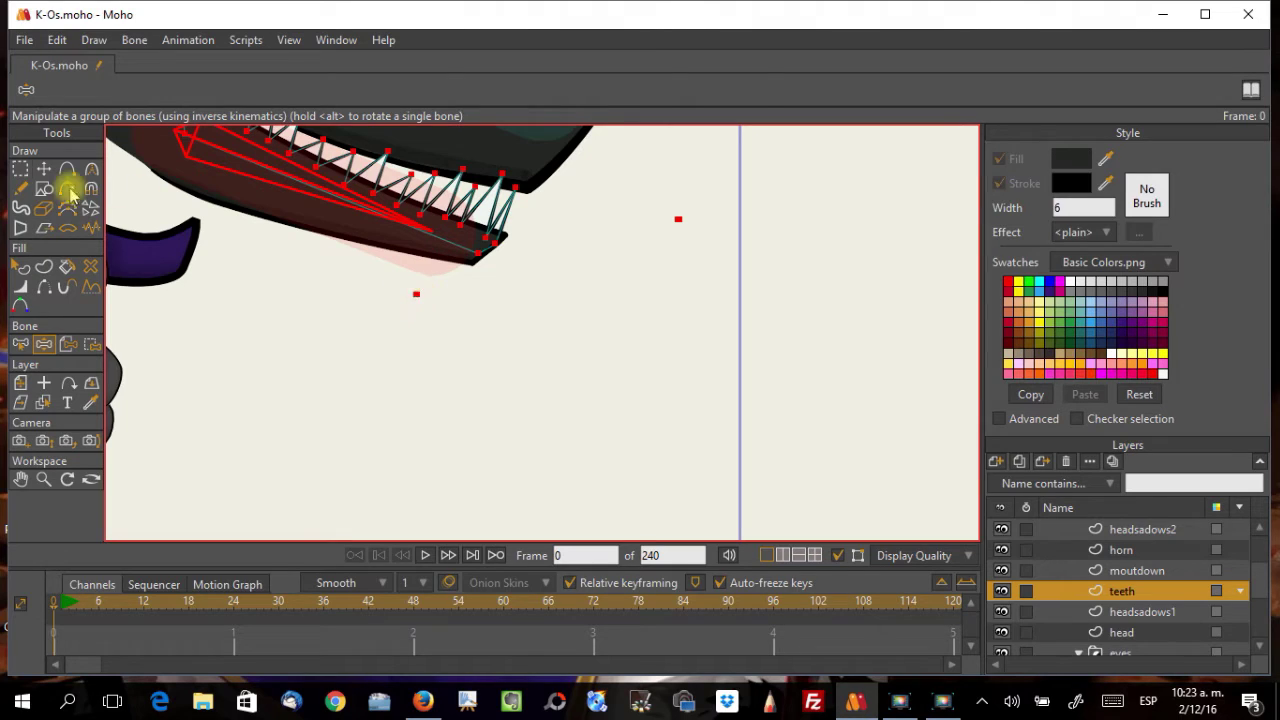
click(20, 169)
mouse_move(429, 289)
mouse_down()
mouse_move(673, 246)
mouse_move(704, 218)
mouse_move(448, 292)
mouse_up()
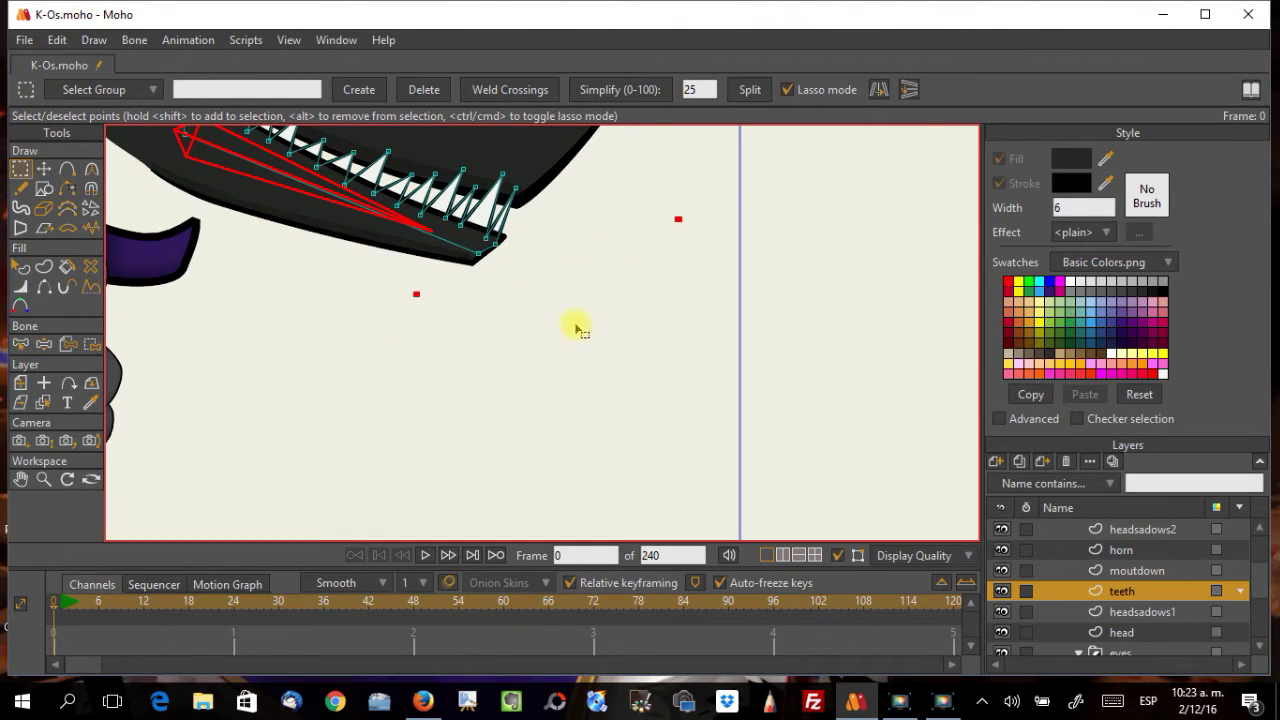
key(Delete)
scroll(570, 360, down, 3)
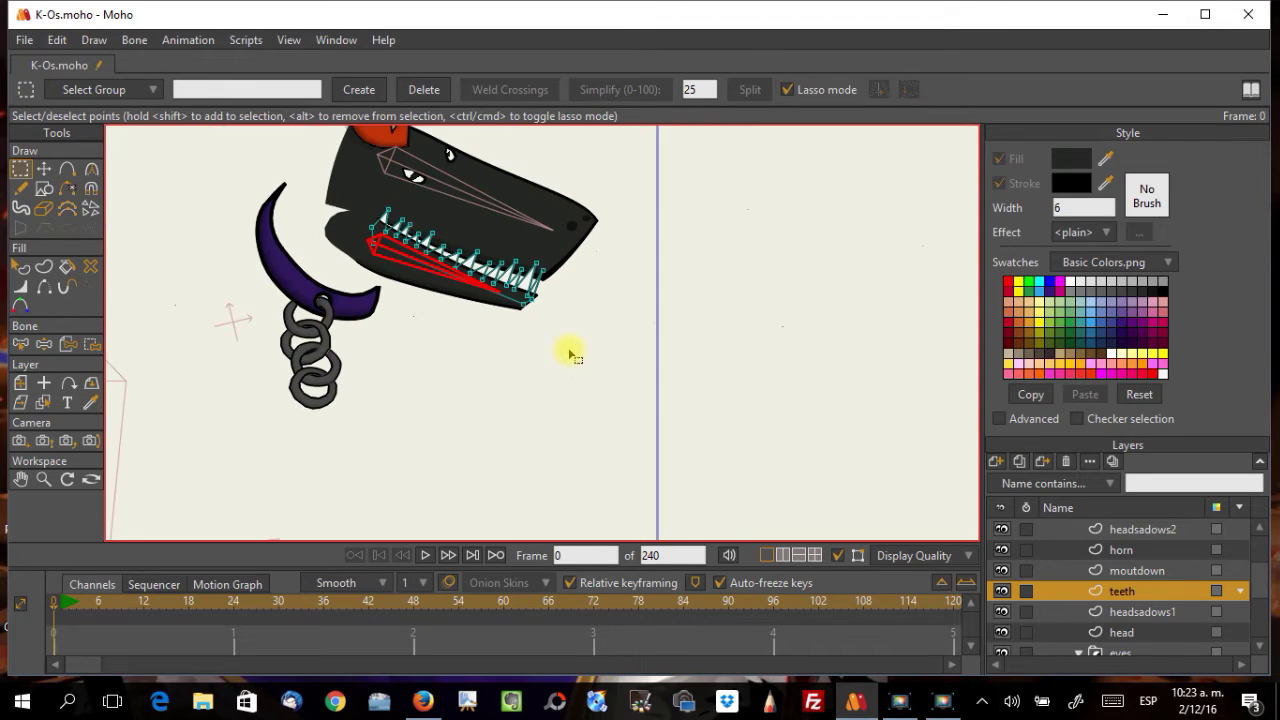
Step: Check the headsadows1 layer's binding and test the lower jaw bone from the K-Oz layer by swinging the mouth open with Manipulate Bones
click(1100, 612)
scroll(1094, 609, down, 1)
scroll(1094, 609, up, 2)
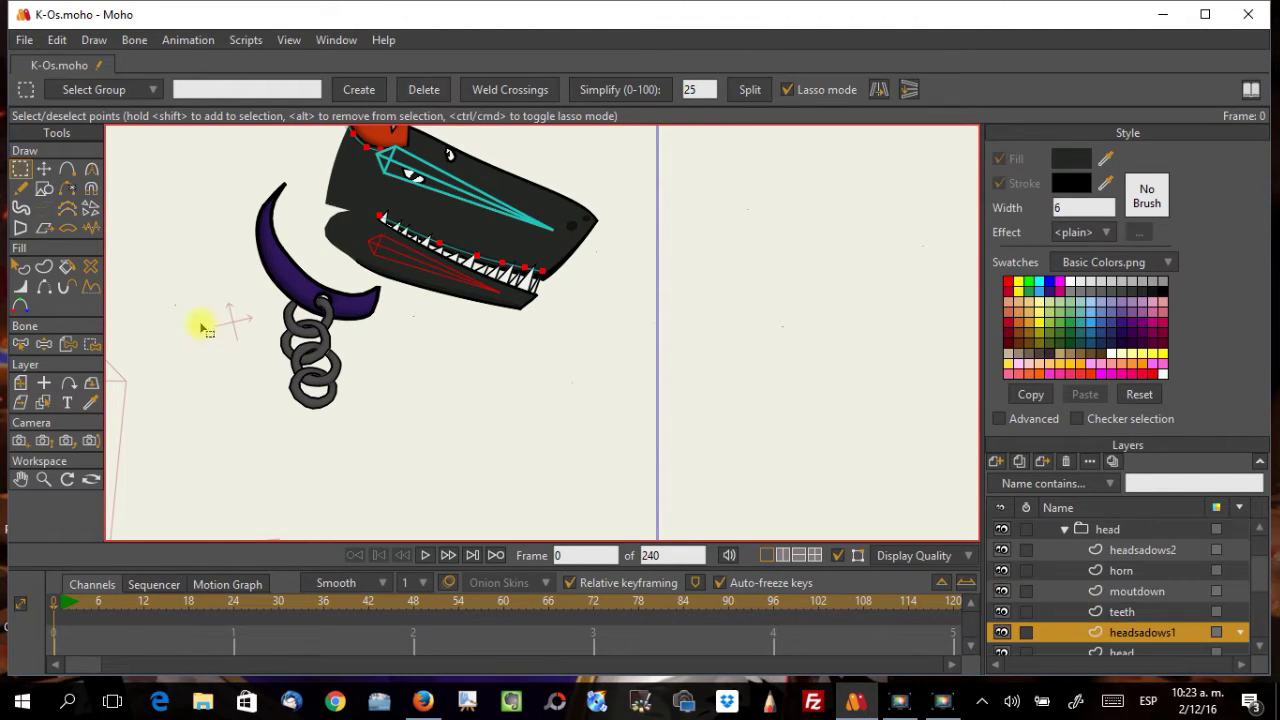
scroll(1153, 565, up, 3)
click(1106, 590)
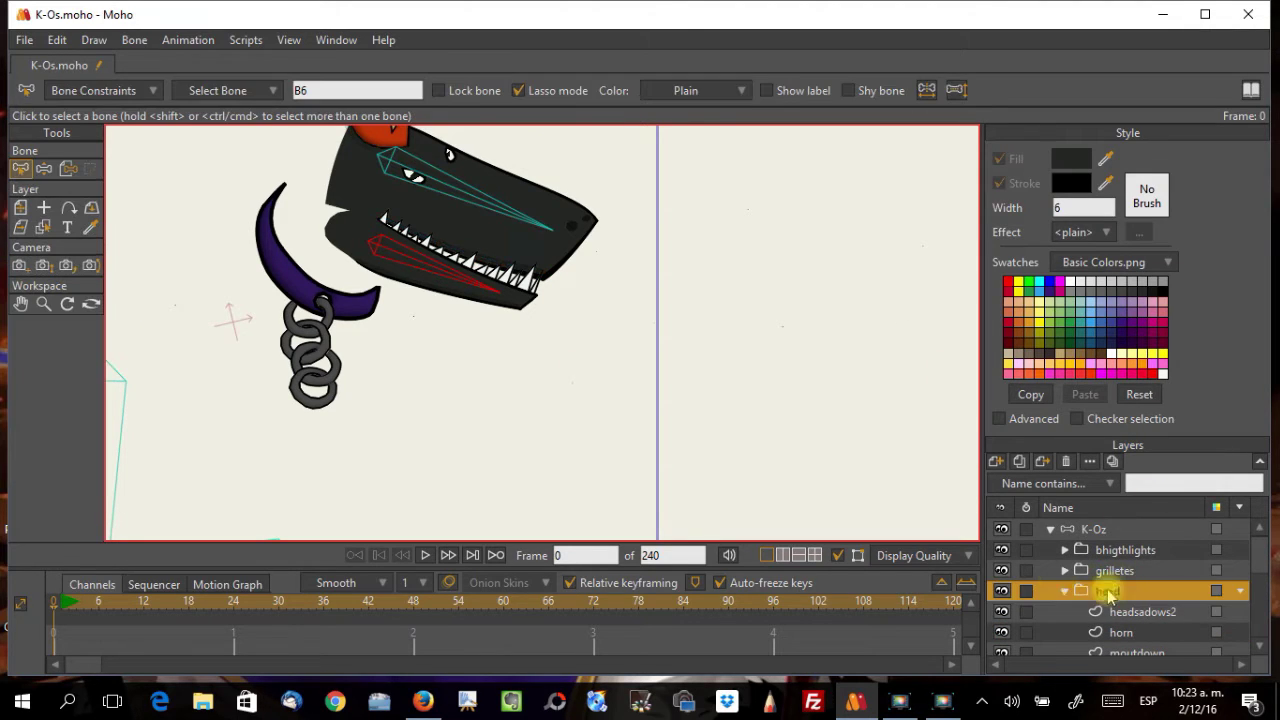
click(1080, 529)
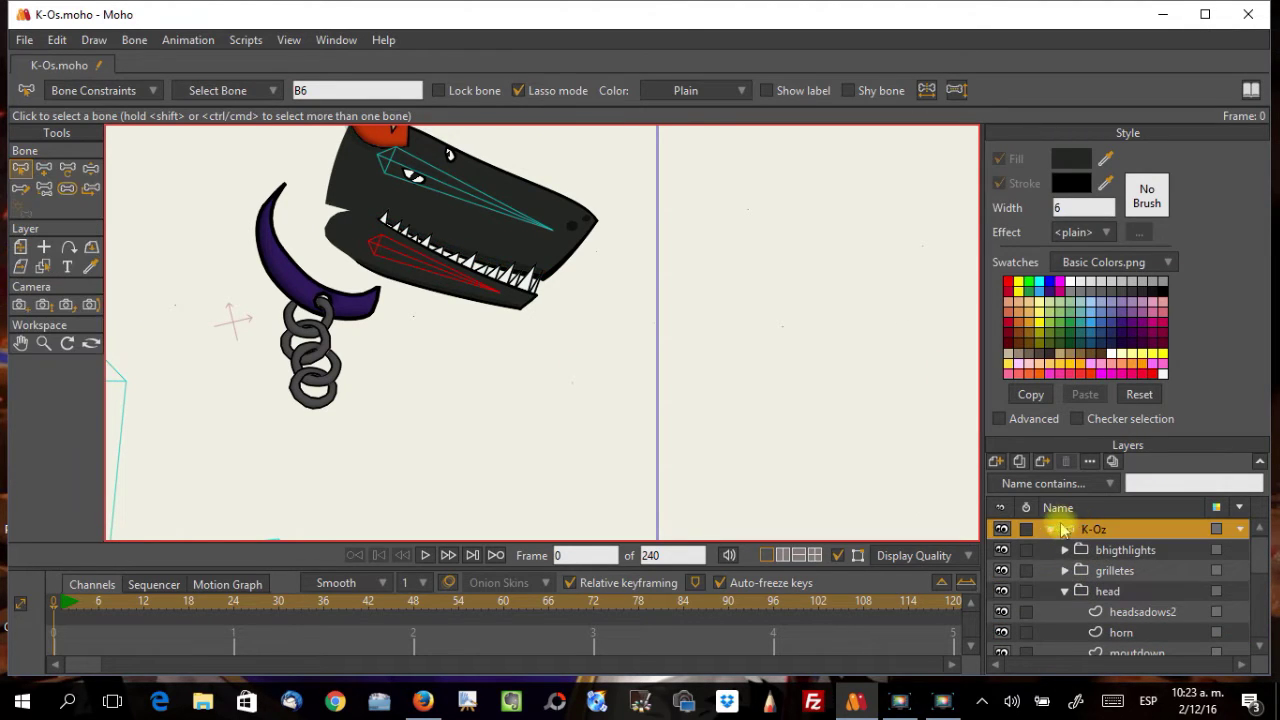
click(90, 168)
drag(430, 267, 506, 370)
scroll(536, 406, down, 3)
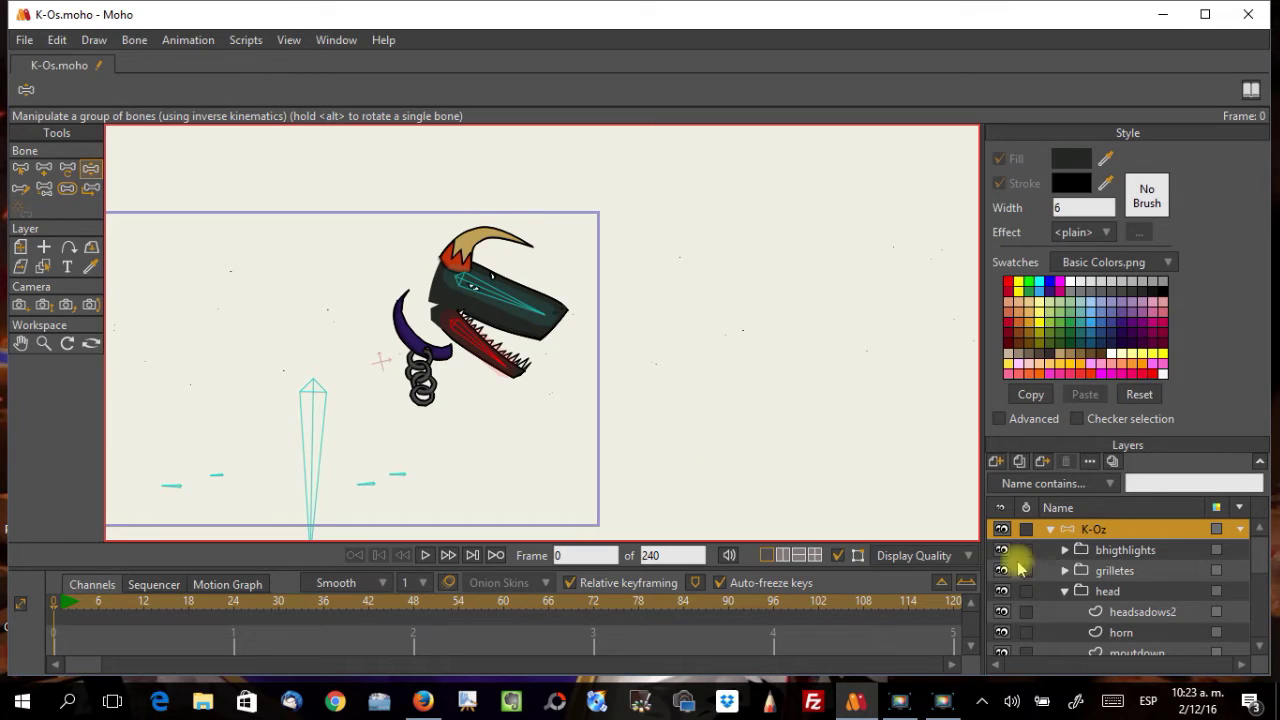
scroll(663, 458, down, 4)
scroll(660, 450, up, 4)
scroll(563, 372, down, 2)
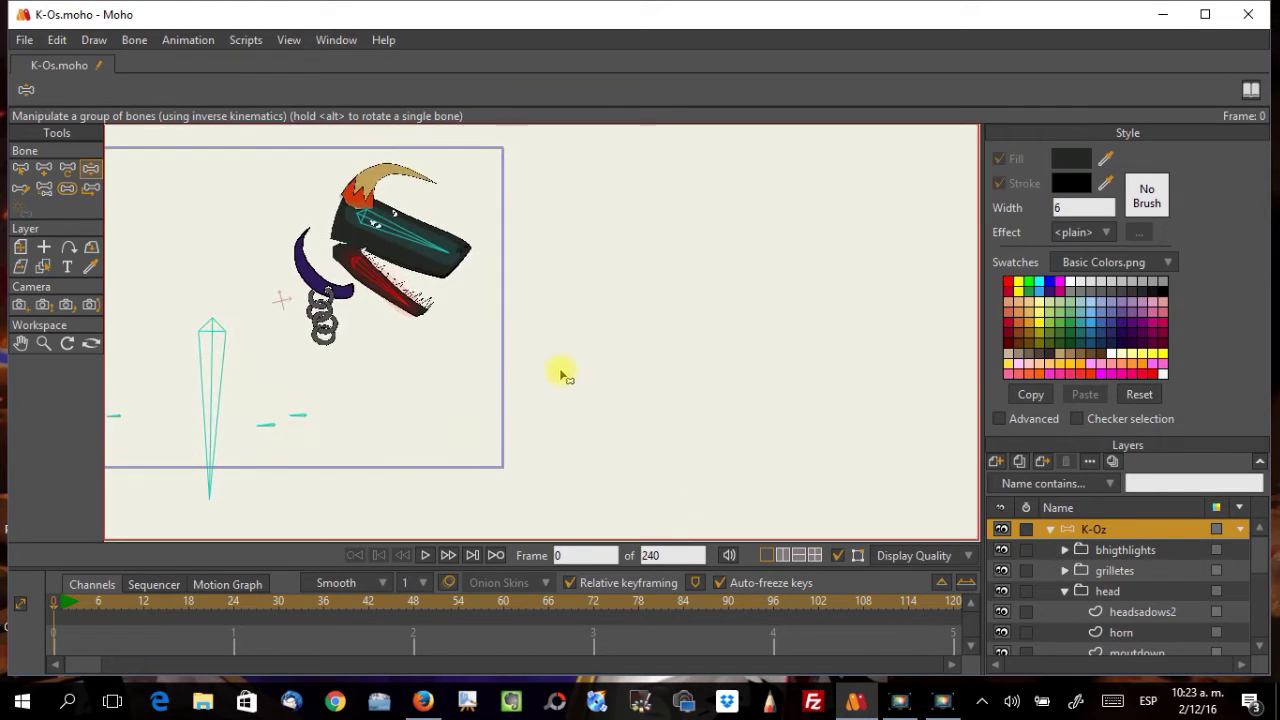
scroll(563, 375, up, 1)
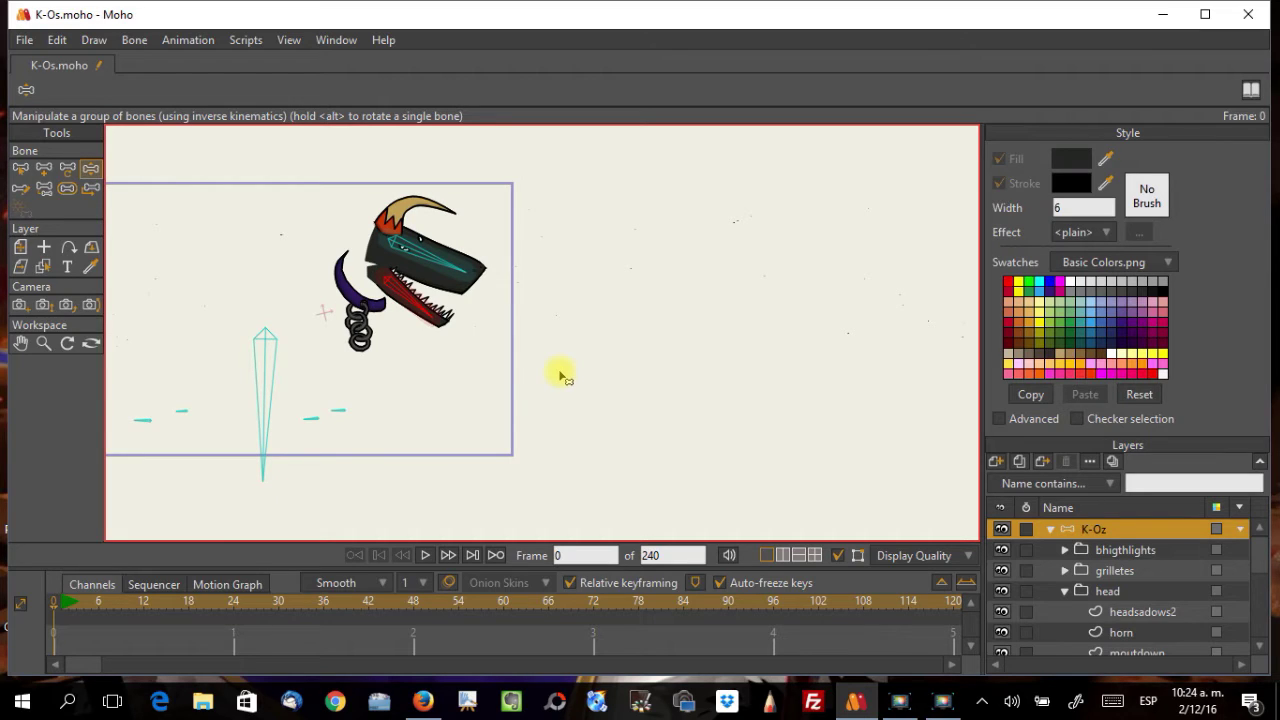
scroll(560, 376, down, 1)
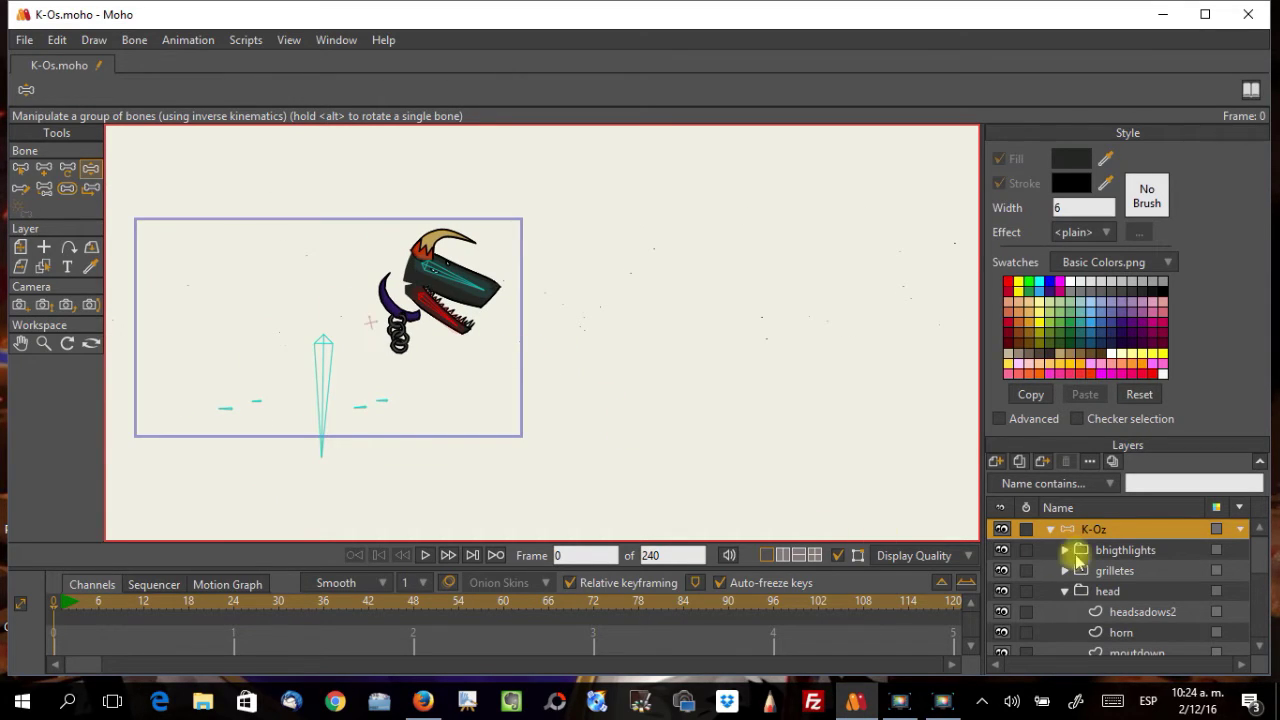
scroll(1057, 571, down, 5)
scroll(1057, 571, down, 3)
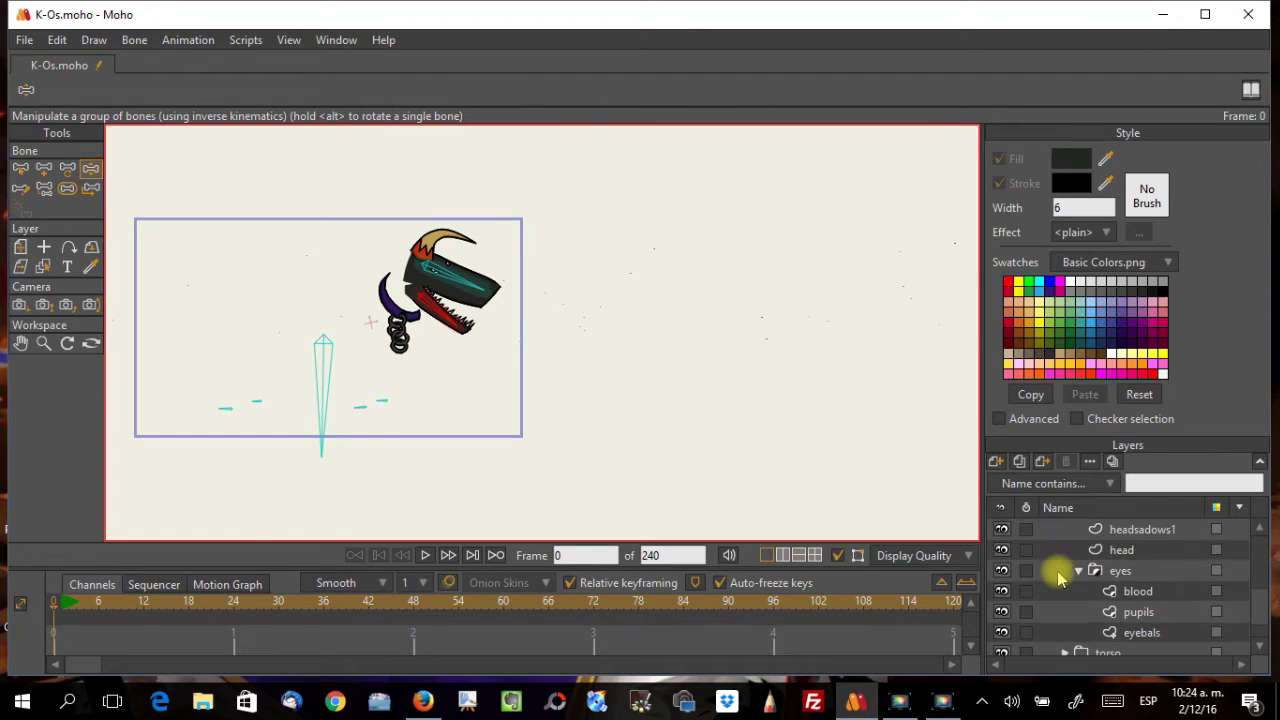
Step: Show all hidden bones of the K-Oz rig
scroll(1057, 571, up, 8)
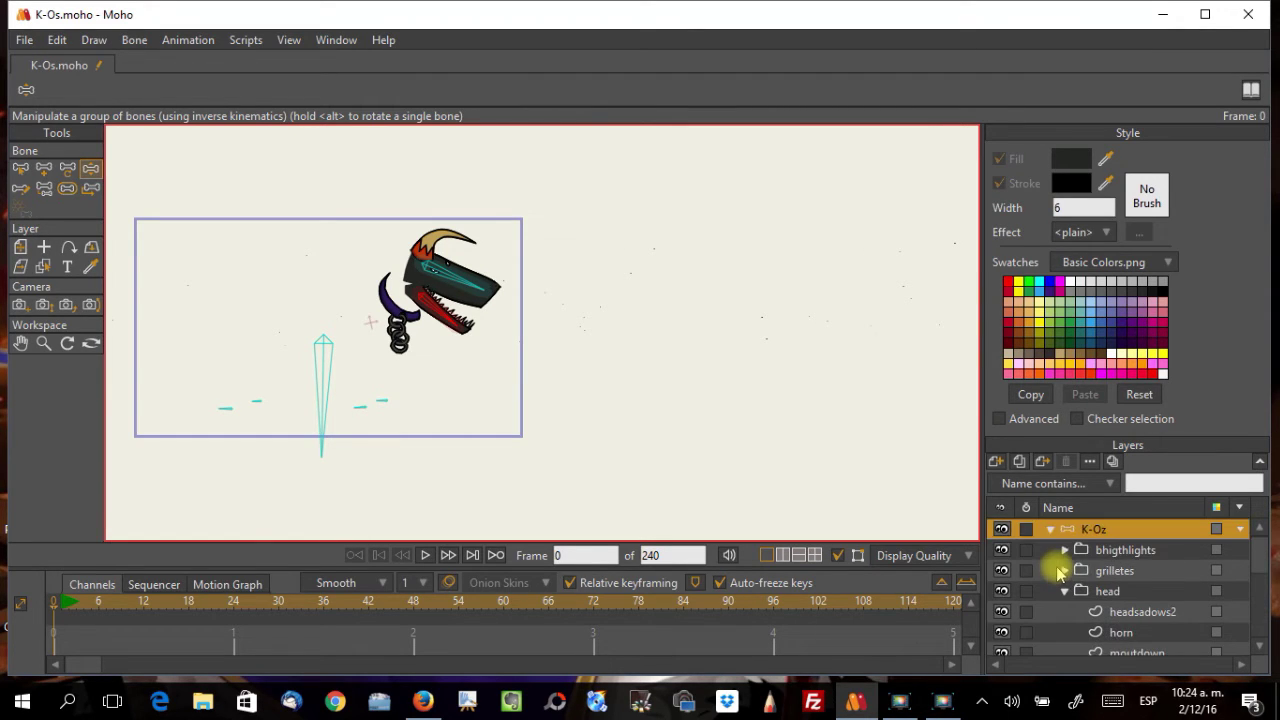
click(134, 40)
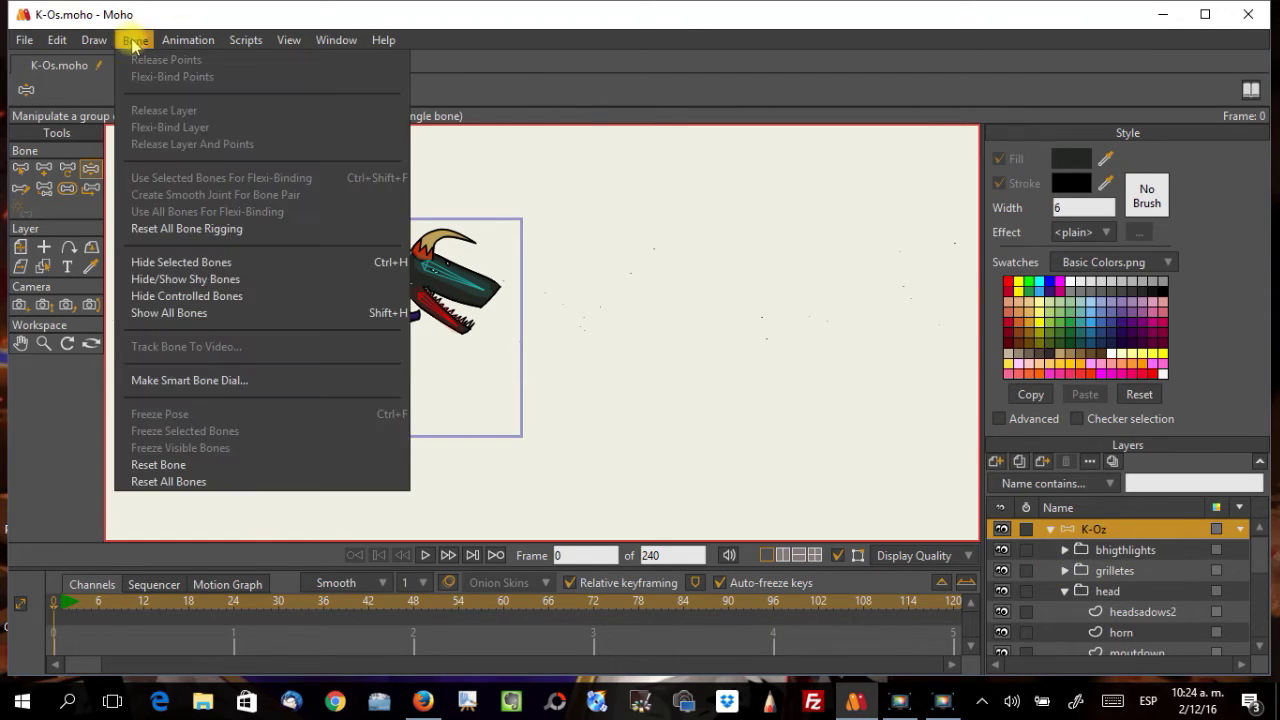
click(207, 314)
drag(455, 420, 668, 391)
scroll(650, 375, up, 3)
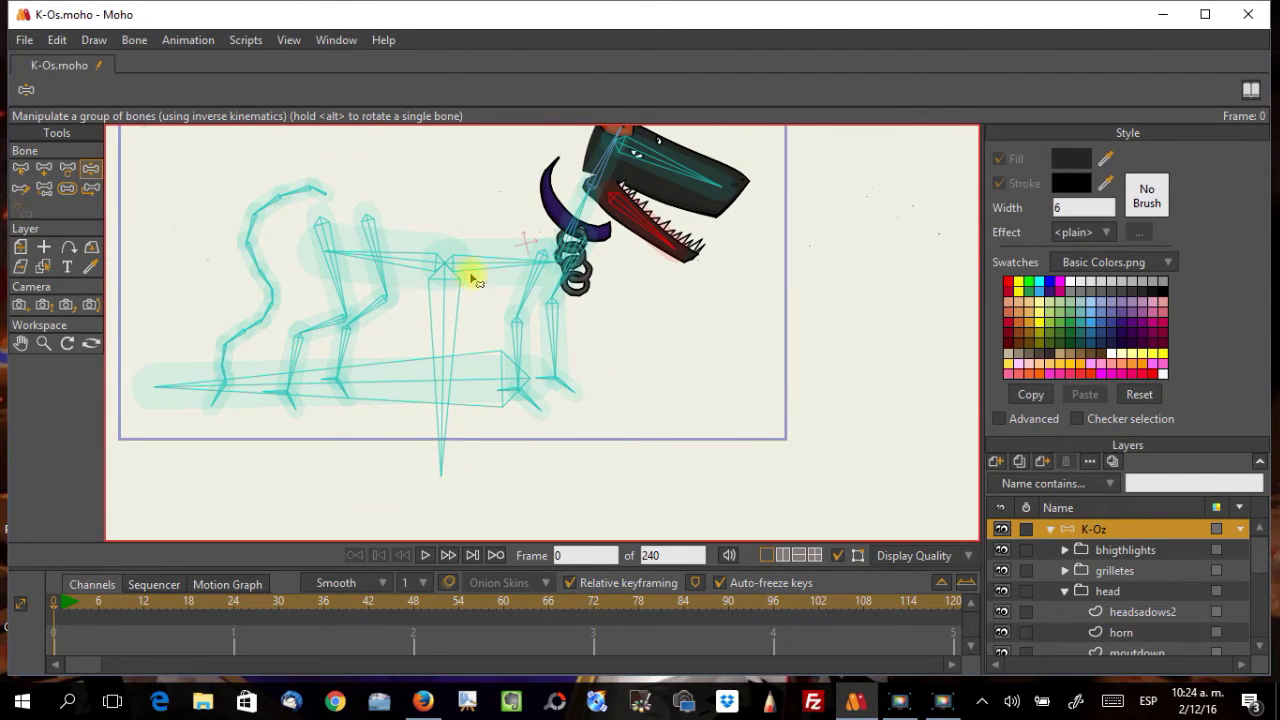
Step: Flexi-bind all points of the grilletes chain layer to the neck bone B3 only
click(21, 168)
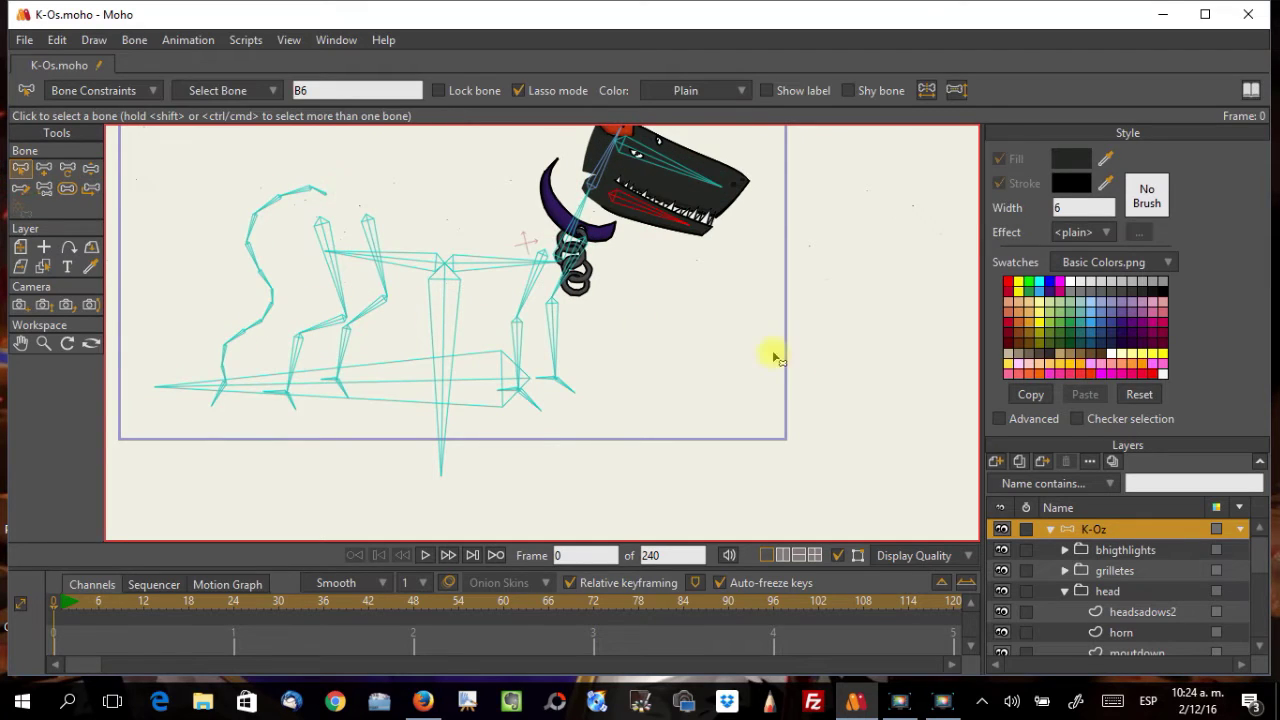
key(Escape)
click(490, 272)
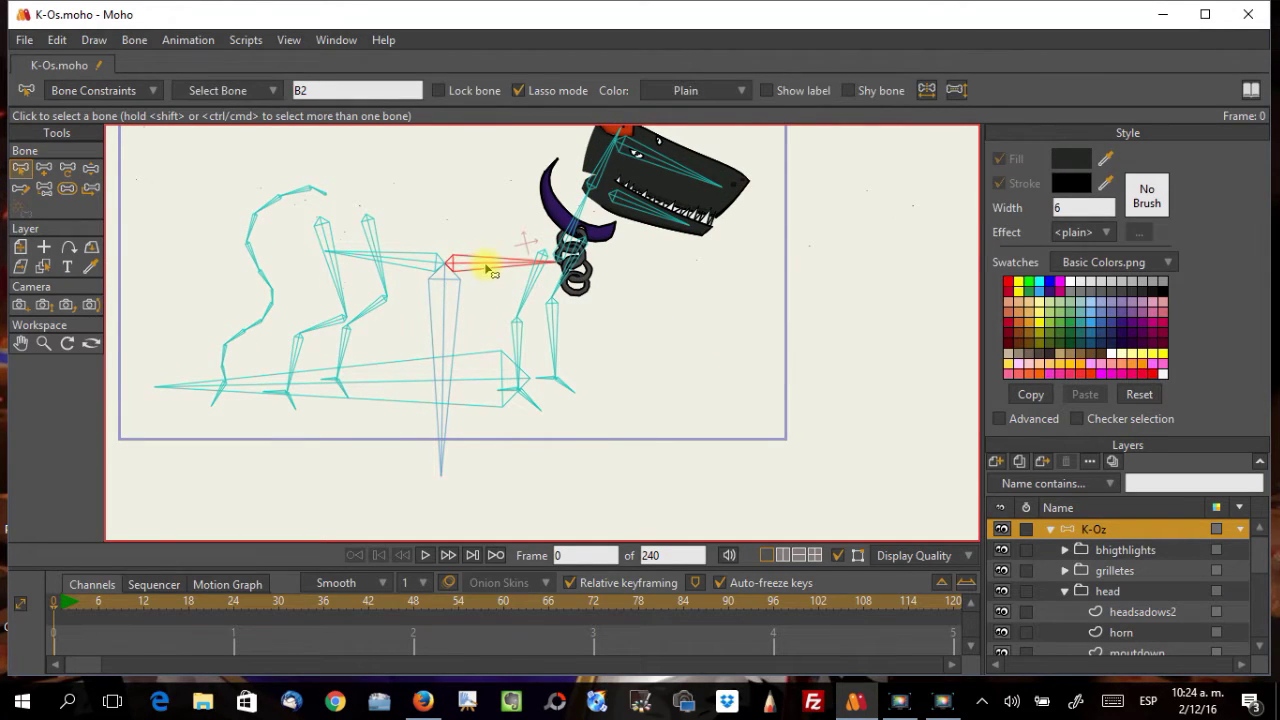
click(1092, 572)
click(1065, 571)
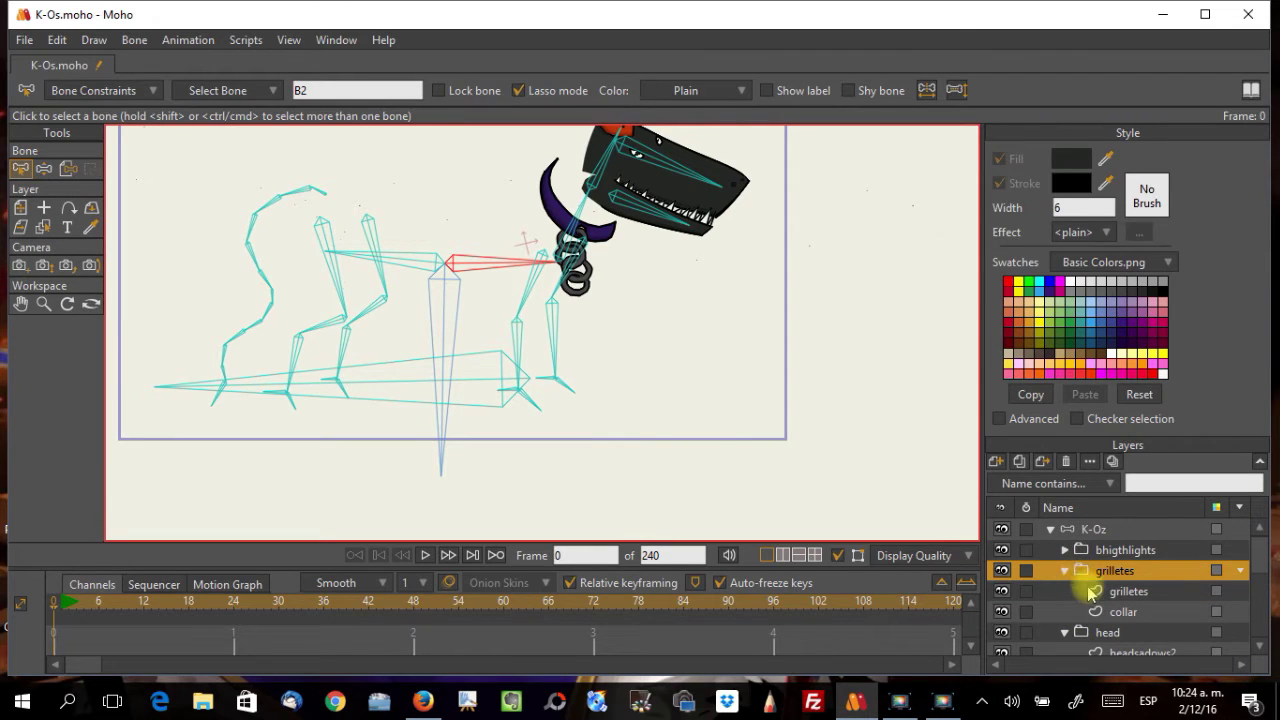
click(1097, 592)
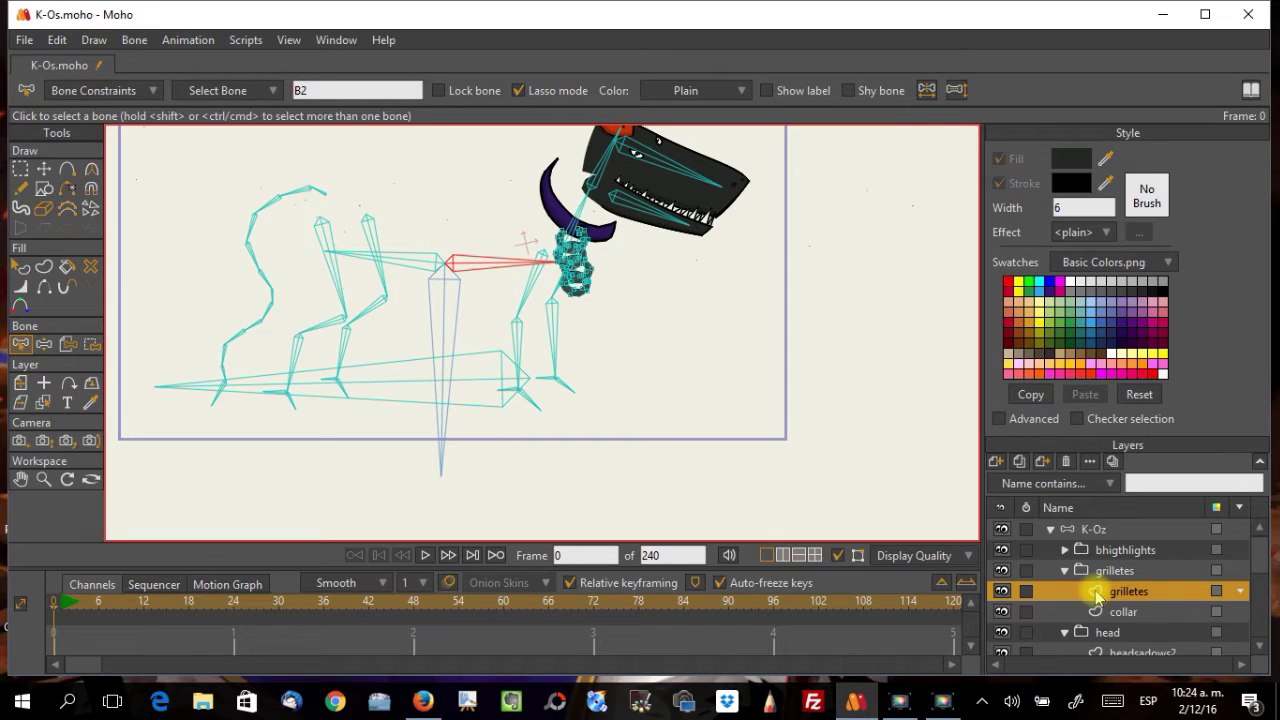
key(ctrl+a)
scroll(677, 337, up, 3)
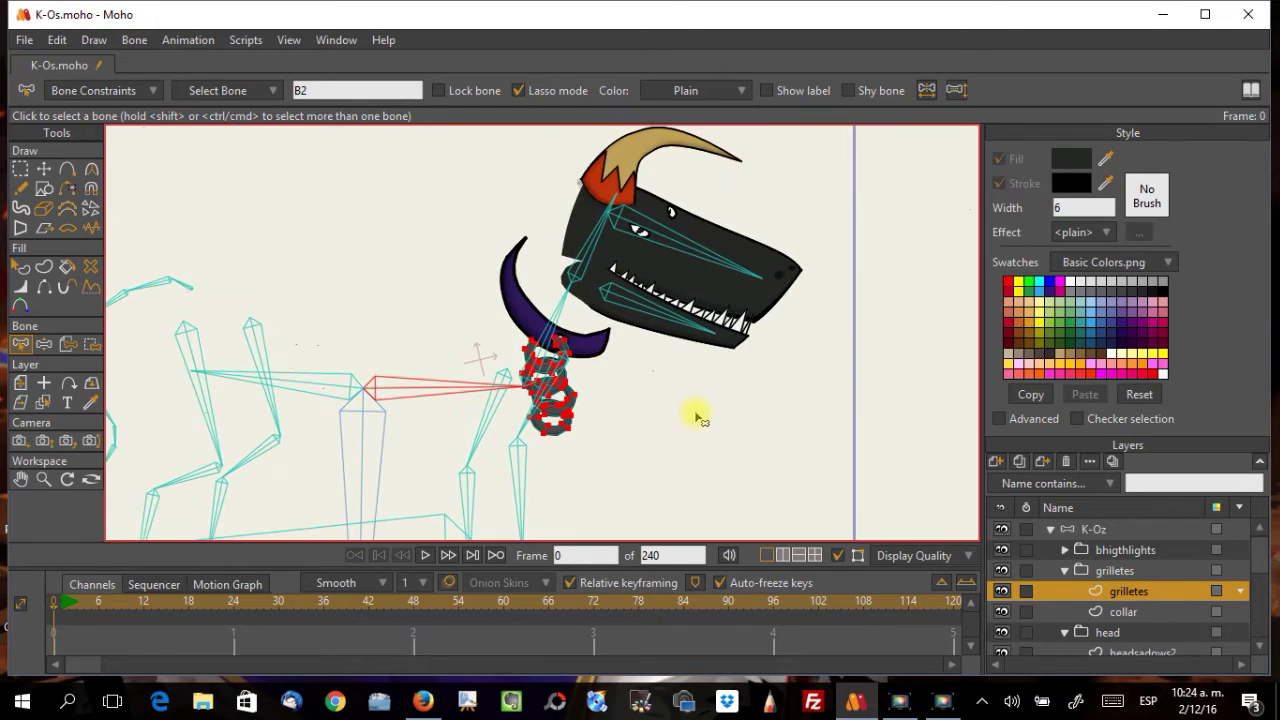
click(563, 318)
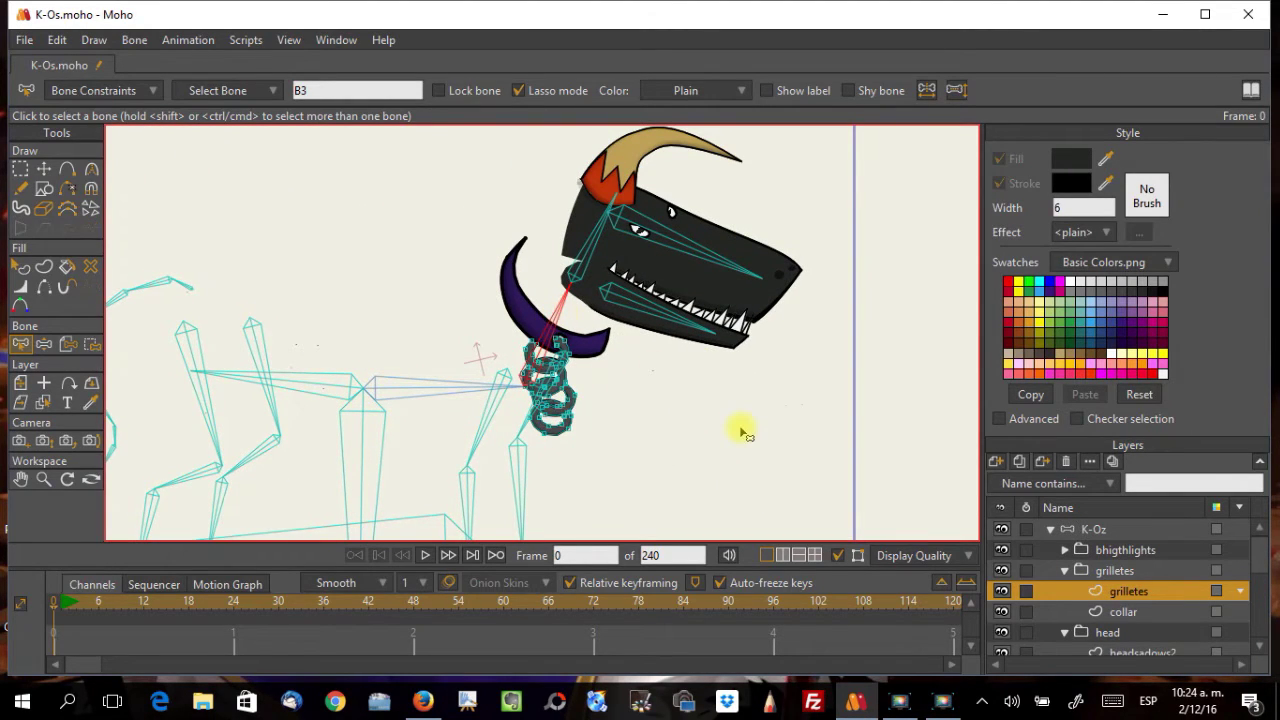
key(ctrl+a)
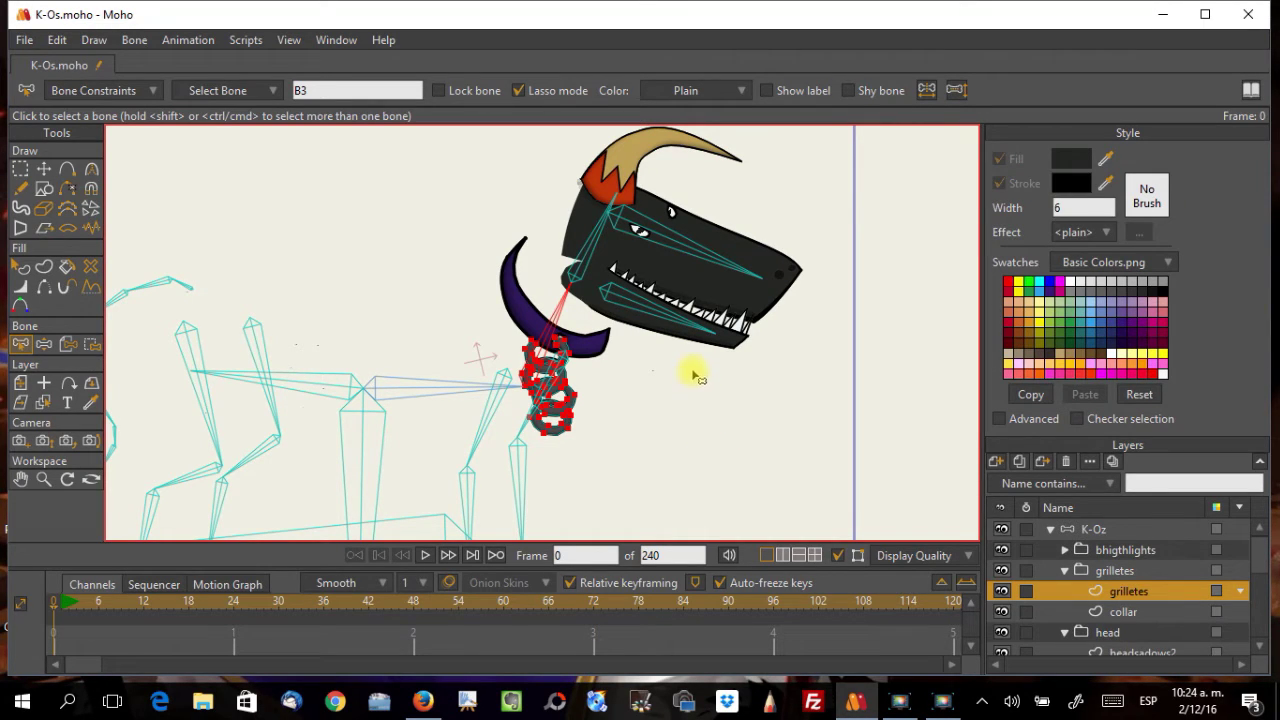
click(134, 40)
click(218, 178)
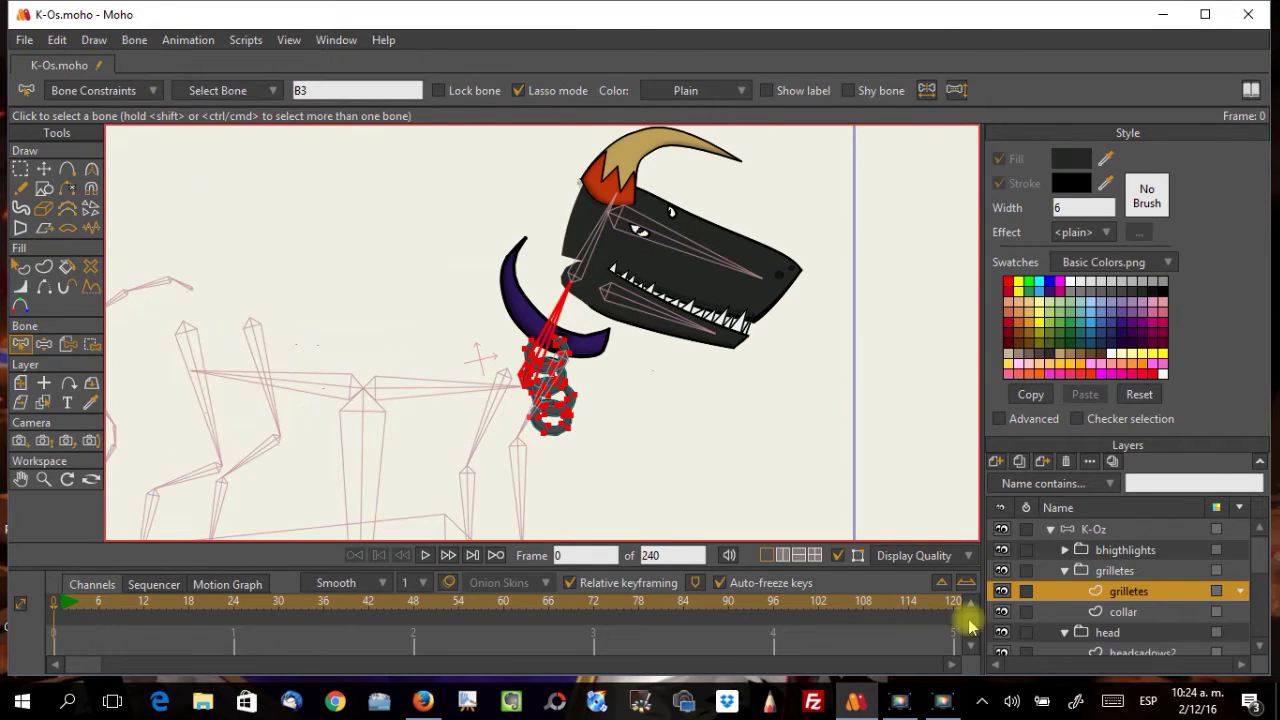
Step: Flexi-bind all points of the collar layer to the selected neck bone B3
click(1104, 614)
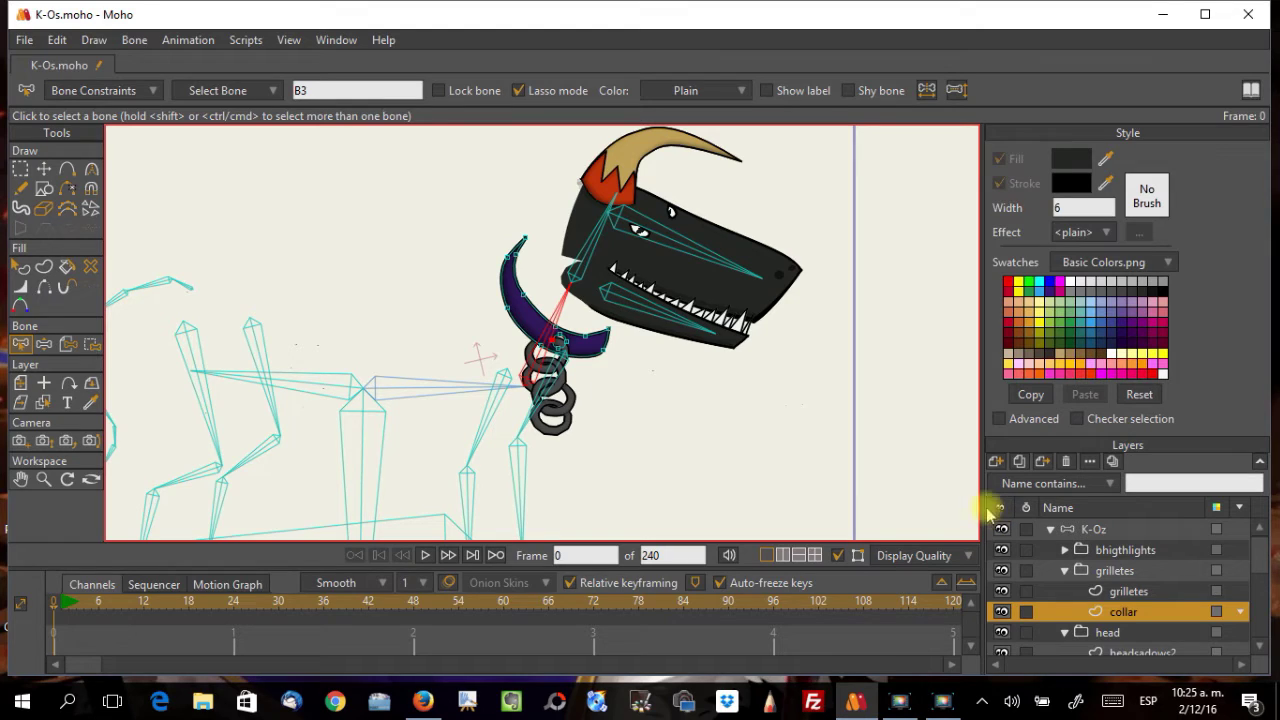
key(ctrl+a)
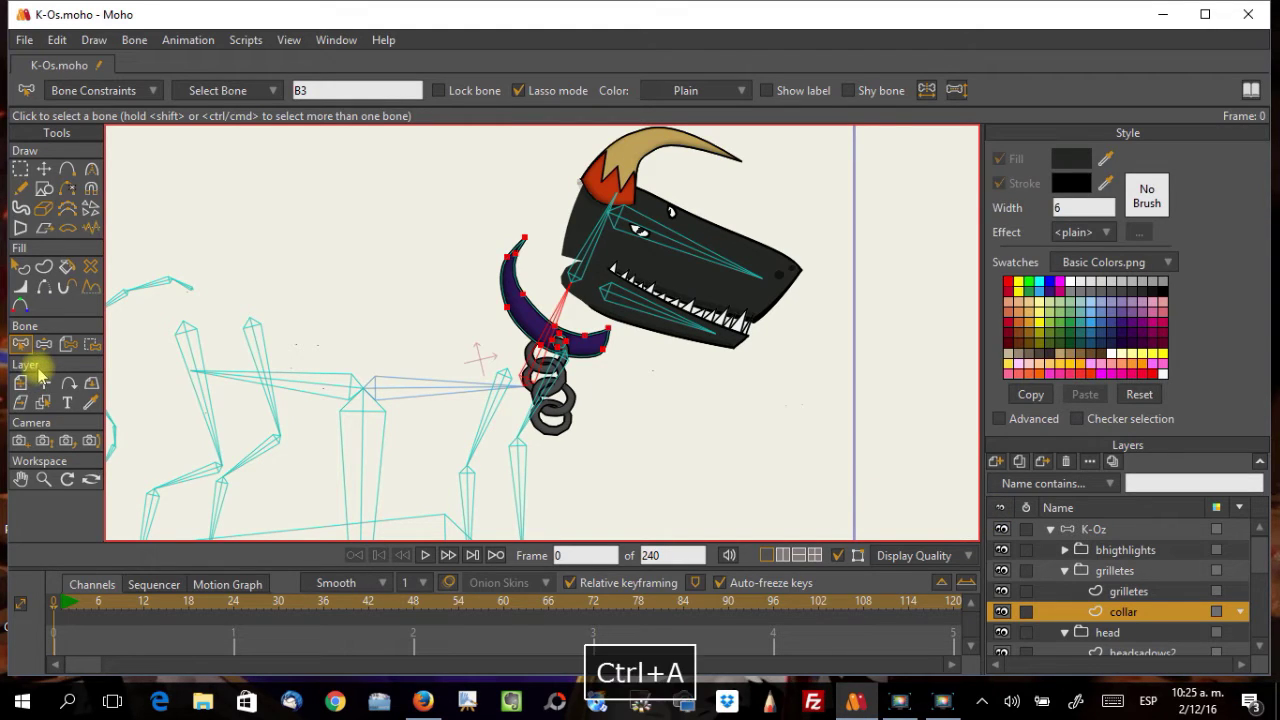
click(134, 40)
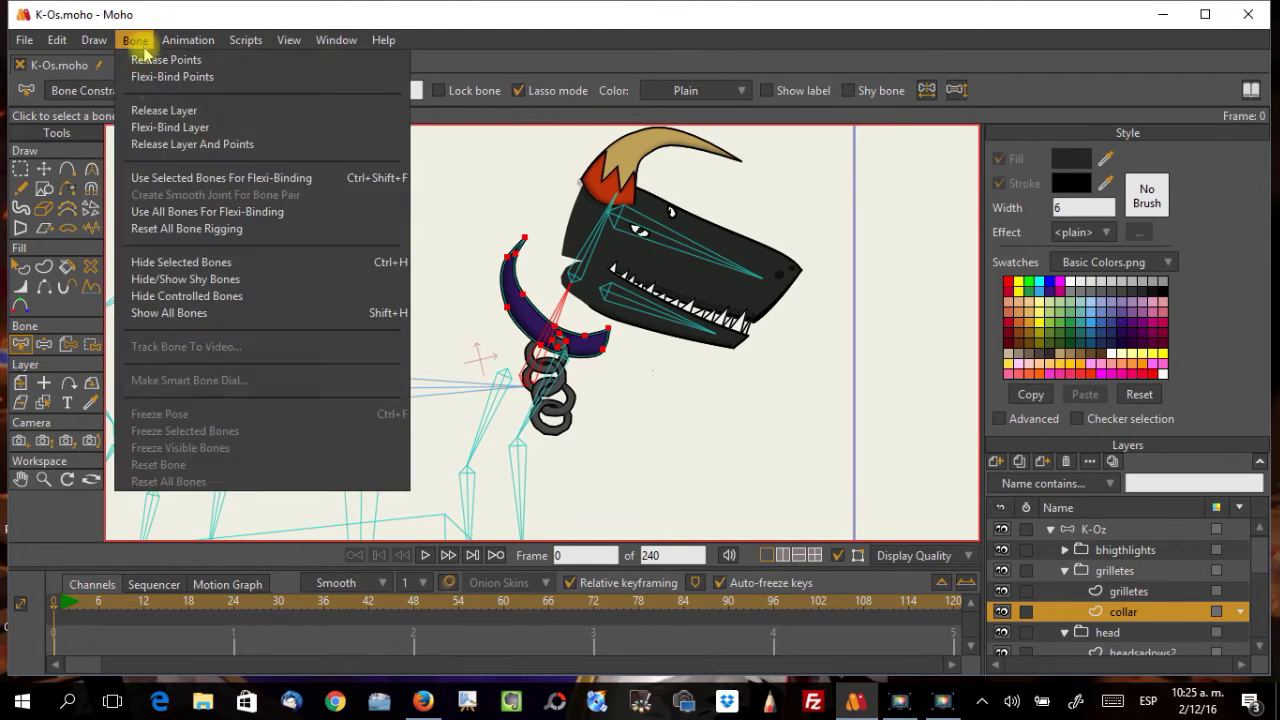
click(185, 175)
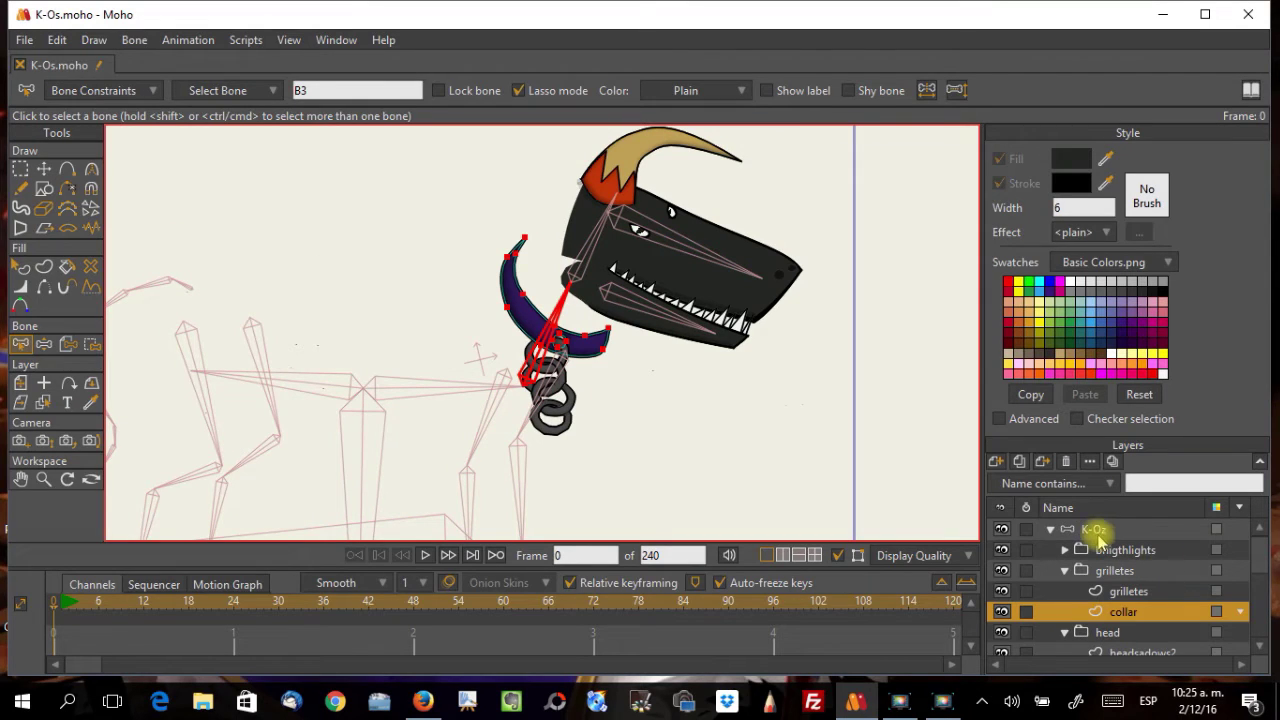
Step: Test how the collar and chain follow the neck by manipulating the K-Oz bones
click(1030, 532)
click(91, 169)
drag(594, 251, 716, 333)
drag(895, 175, 809, 37)
scroll(778, 430, down, 4)
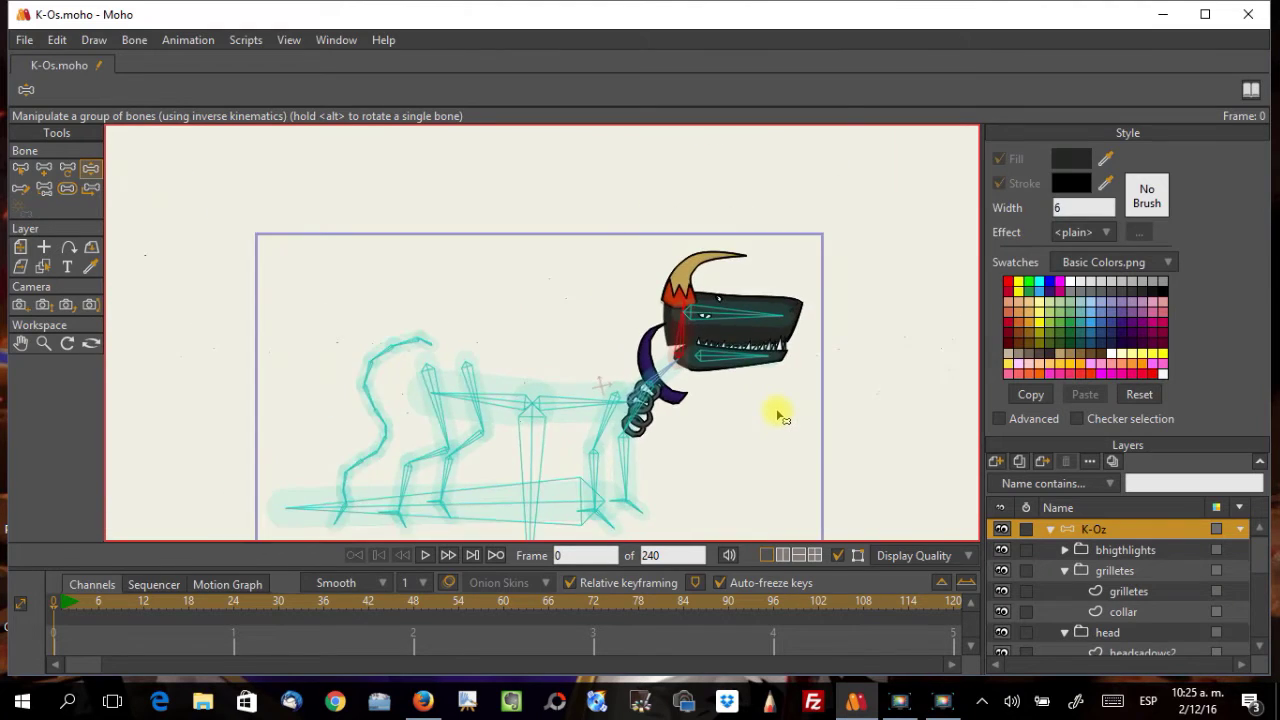
scroll(777, 414, up, 3)
scroll(765, 425, down, 3)
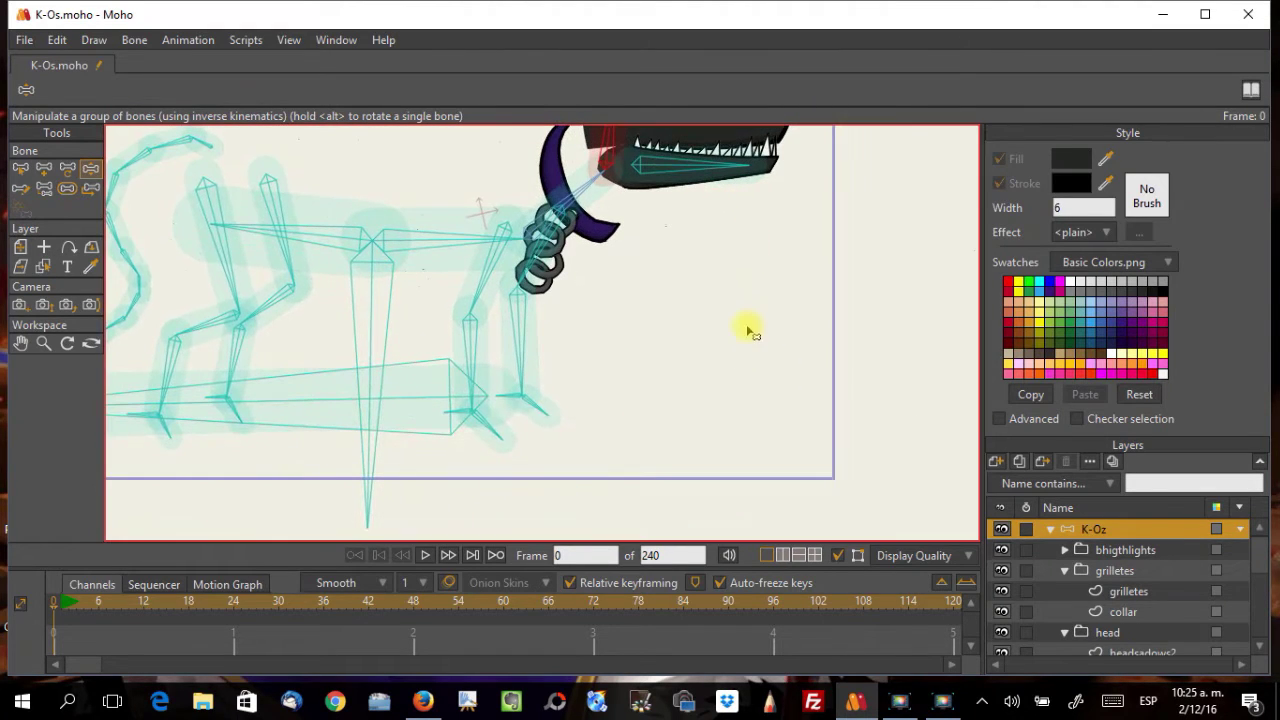
Step: Add a child bone to neck bone B3, running from the collar's hole down through the first chain ring
key(Escape)
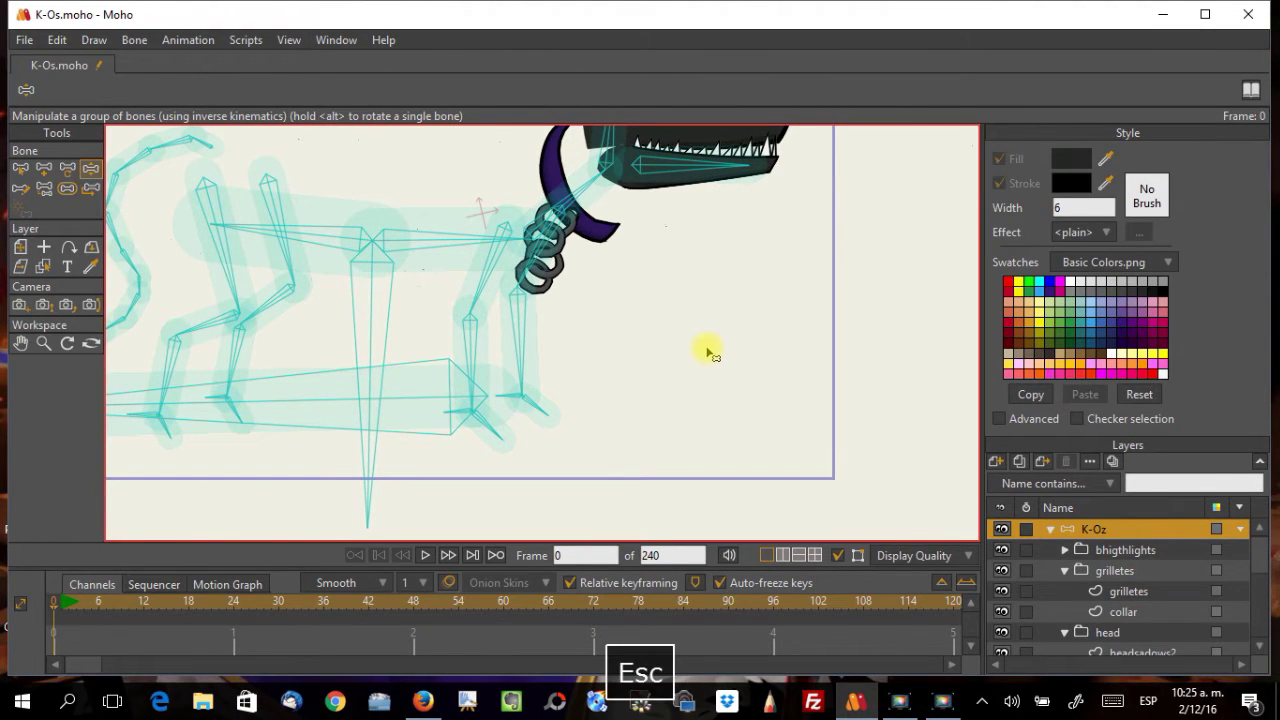
click(24, 170)
scroll(697, 369, up, 4)
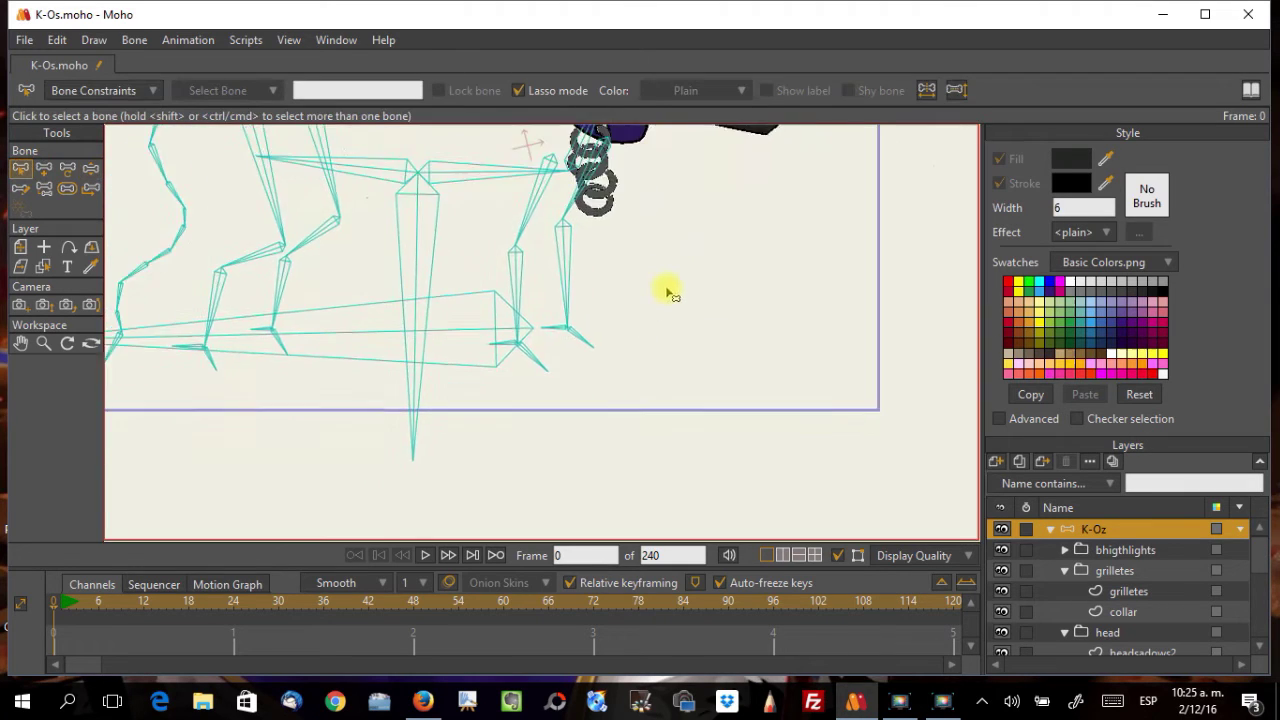
drag(640, 410, 689, 434)
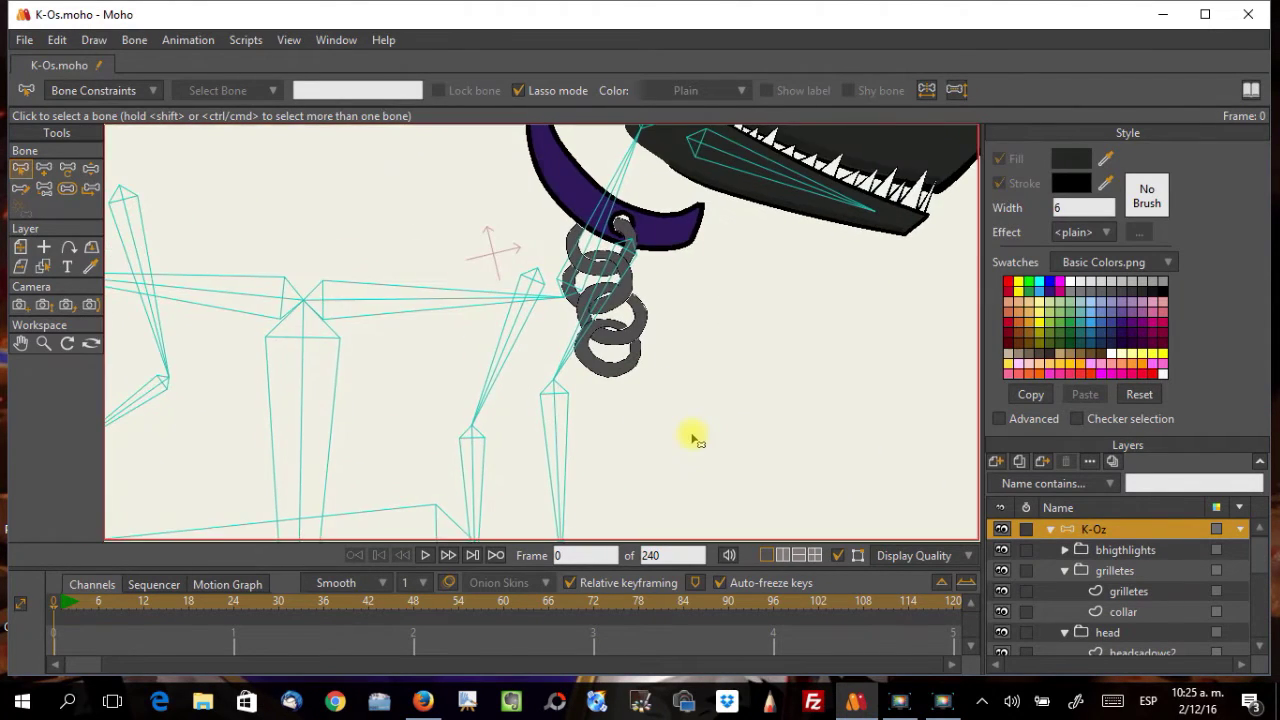
click(614, 200)
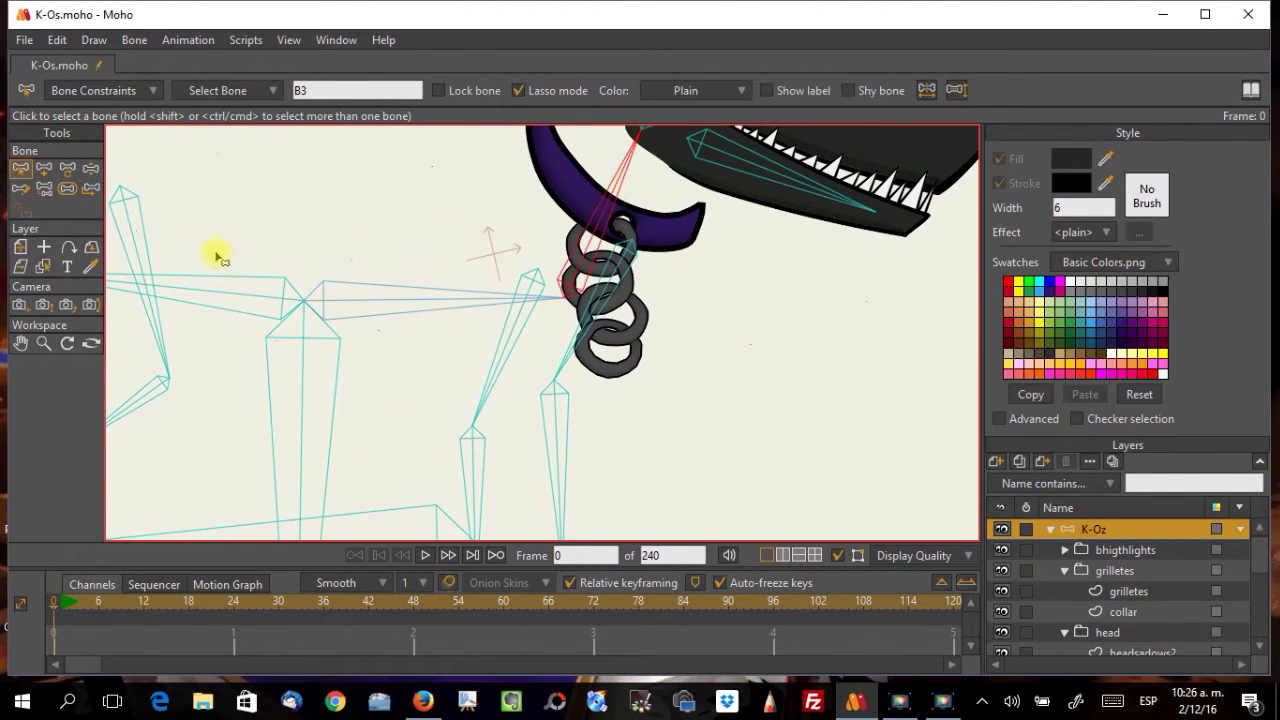
click(44, 168)
scroll(640, 450, up, 2)
scroll(656, 473, up, 2)
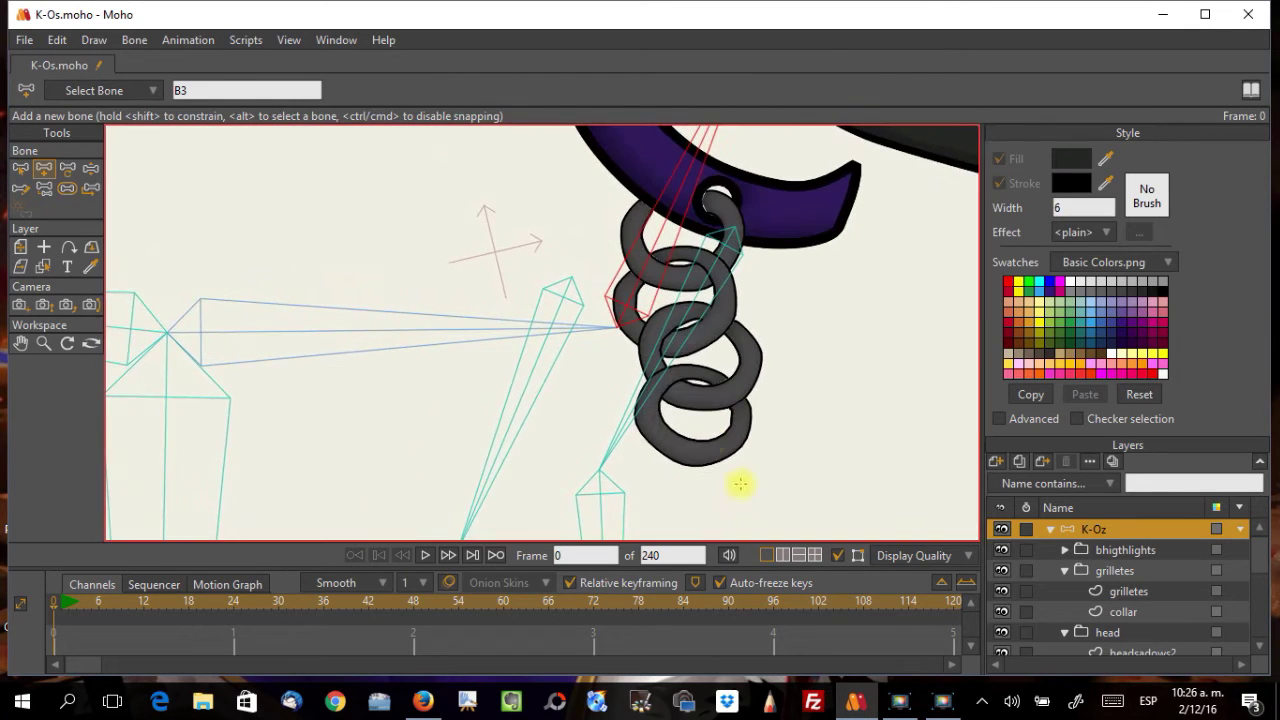
drag(707, 202, 677, 264)
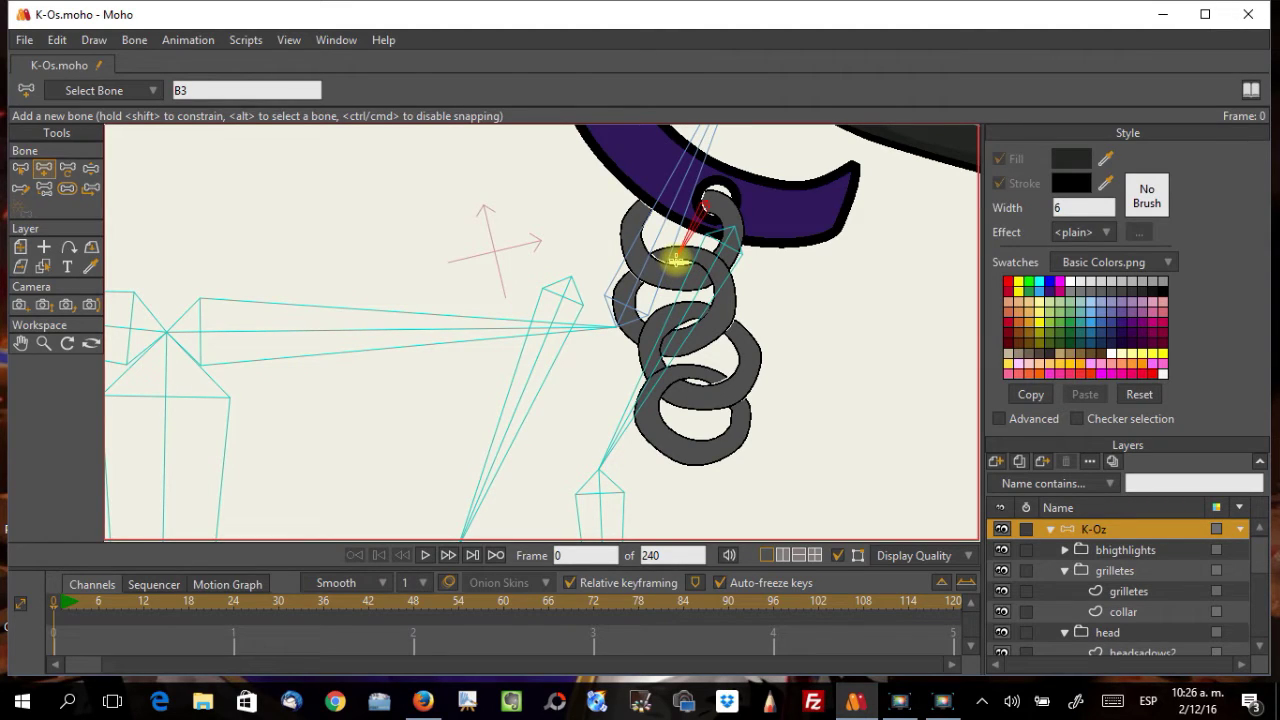
mouse_move(678, 258)
mouse_down()
mouse_move(675, 278)
mouse_move(677, 259)
mouse_up()
Step: Continue the chain's skeleton with three more connected bones through the remaining rings, ending at the base of the last ring
drag(678, 260, 684, 335)
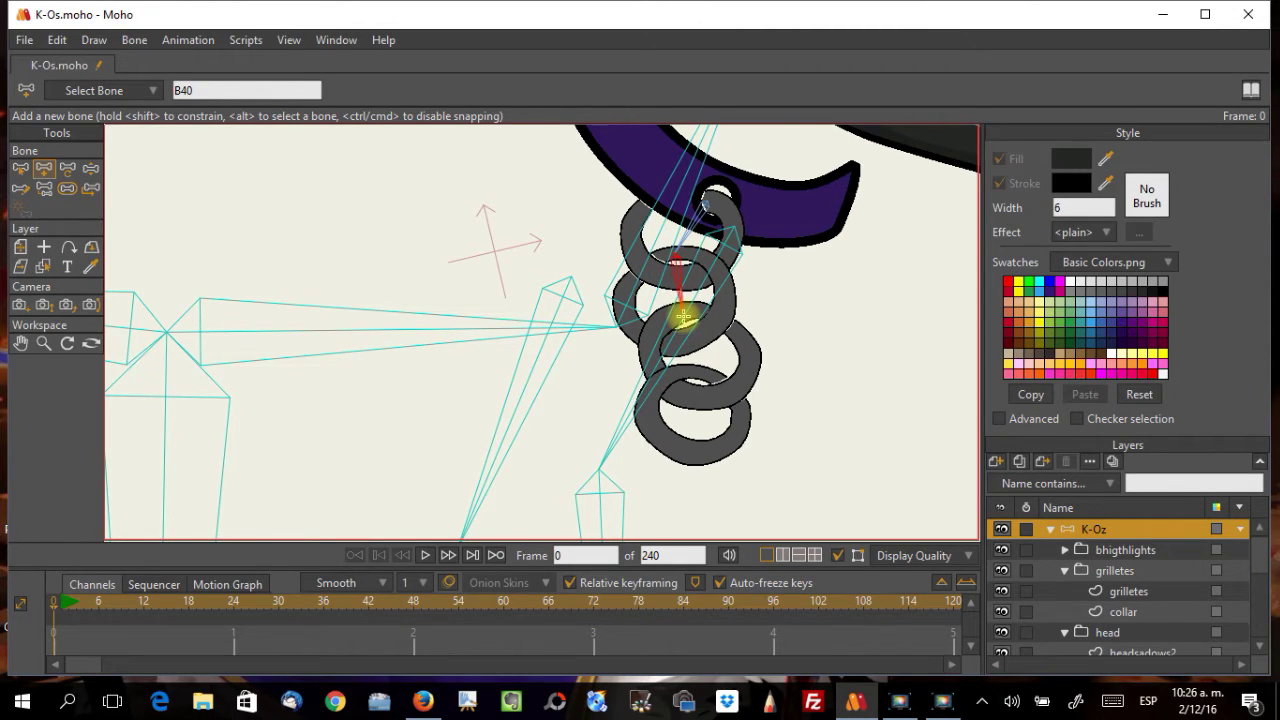
drag(684, 313, 703, 380)
drag(703, 380, 689, 460)
click(689, 460)
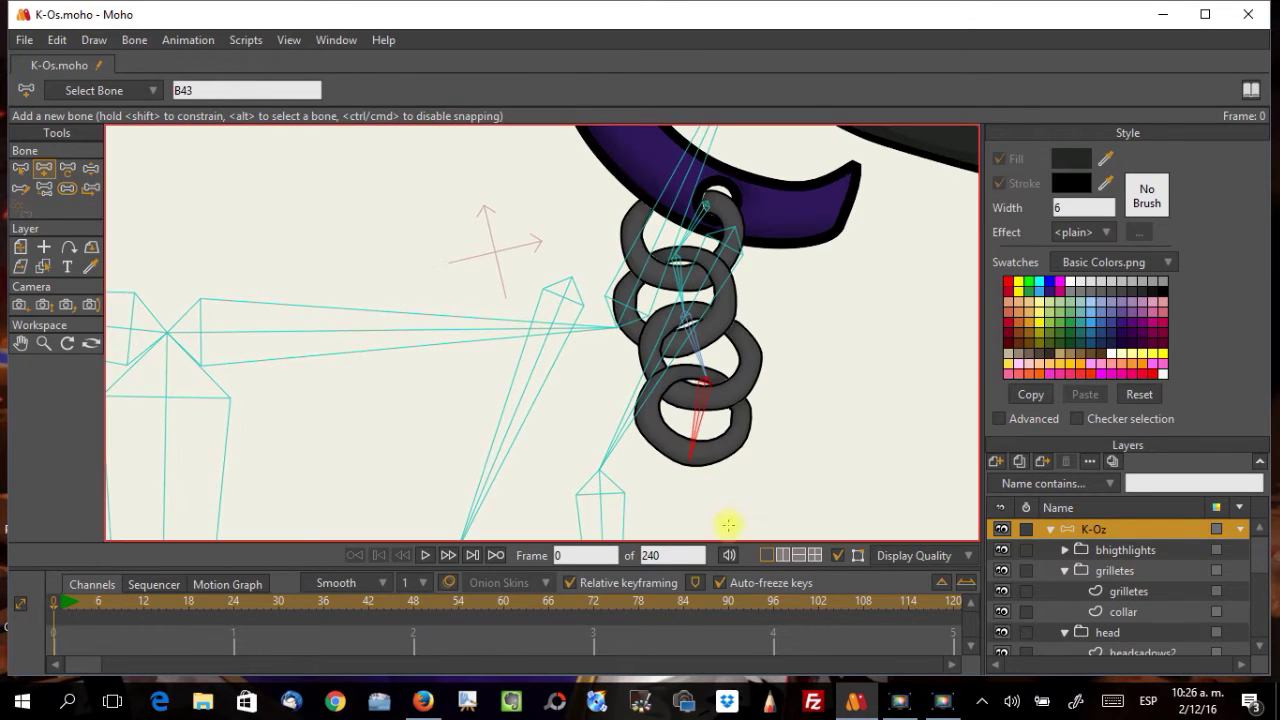
Step: Flexi-bind all points of the grilletes layer to the four chain bones
click(21, 172)
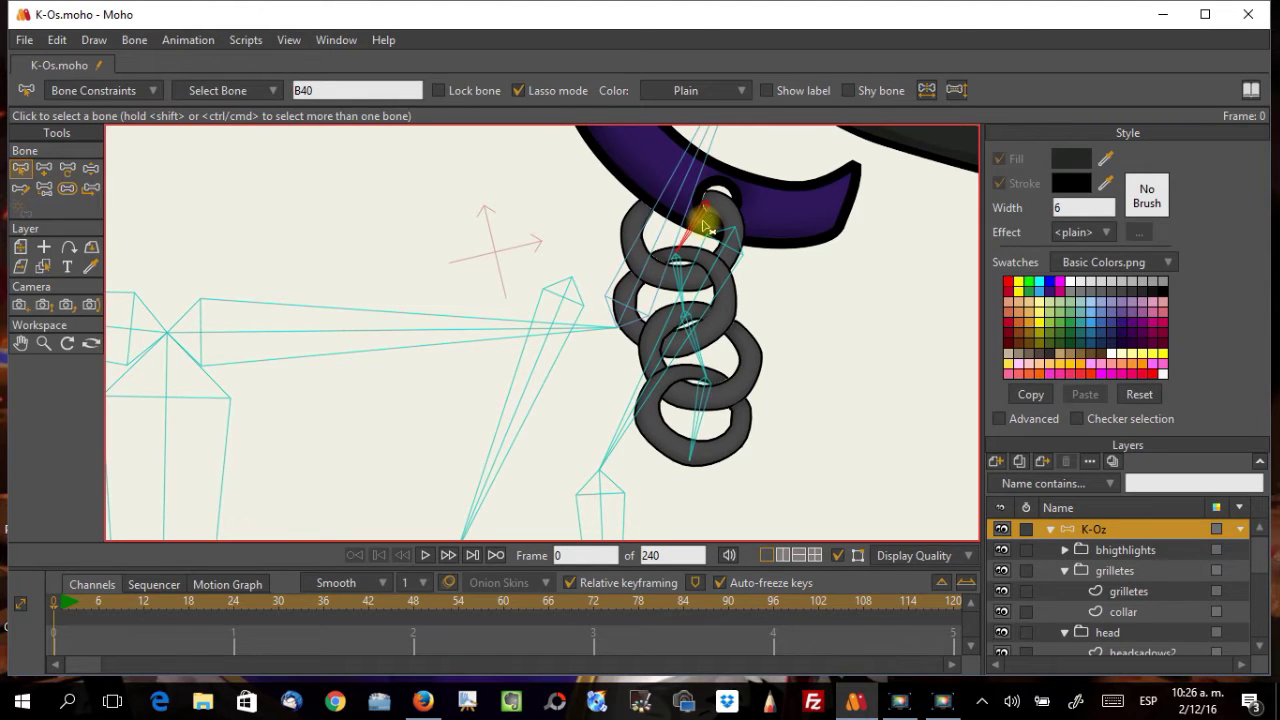
shift+click(687, 300)
shift+click(712, 388)
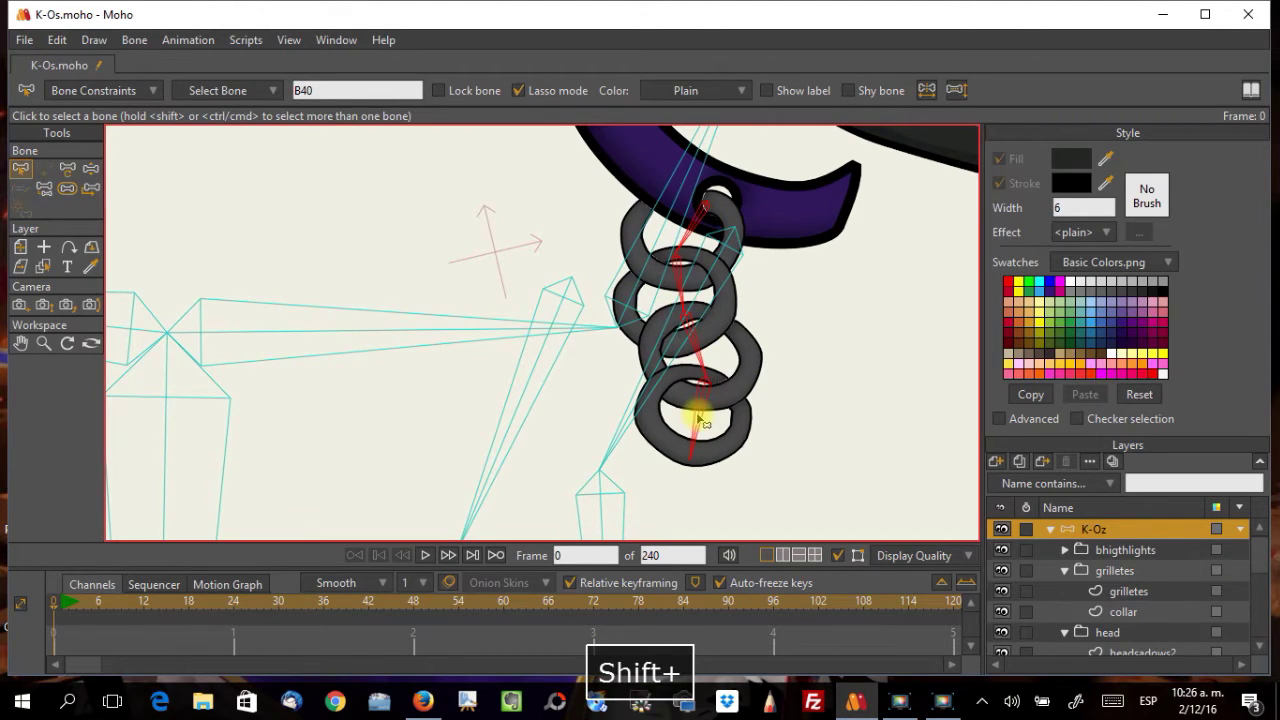
click(1100, 592)
key(ctrl+a)
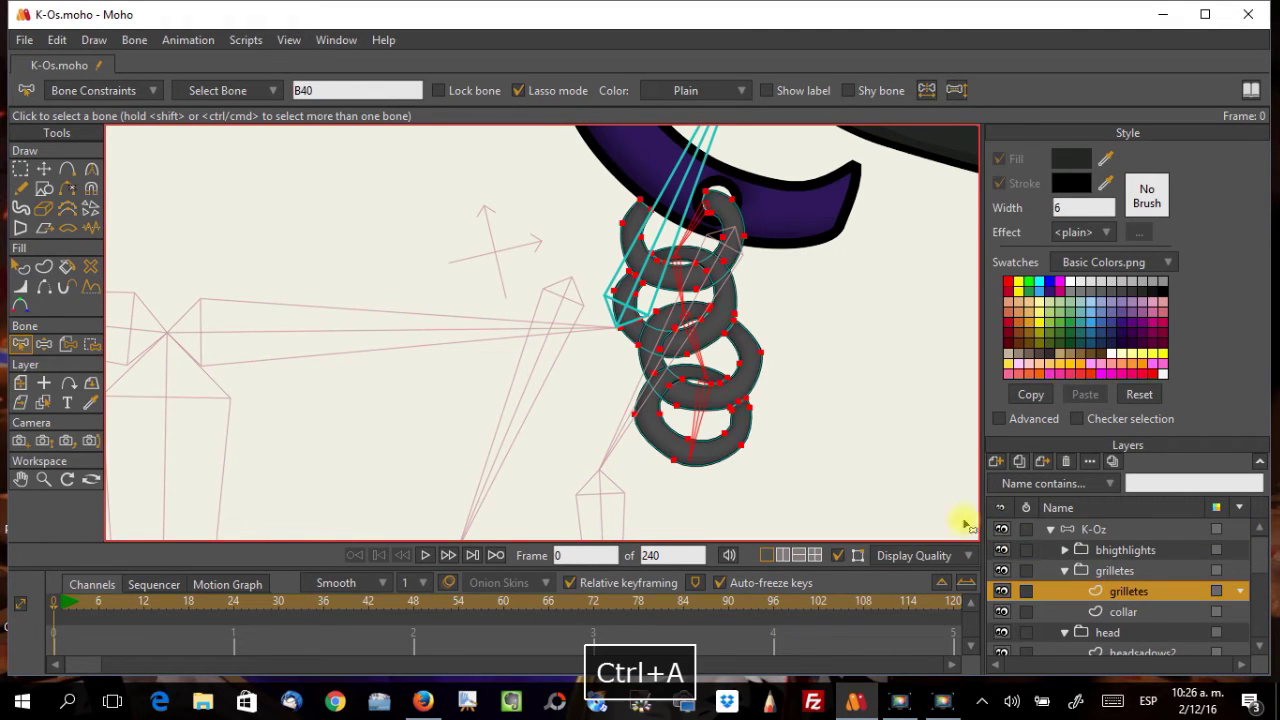
click(135, 40)
click(172, 186)
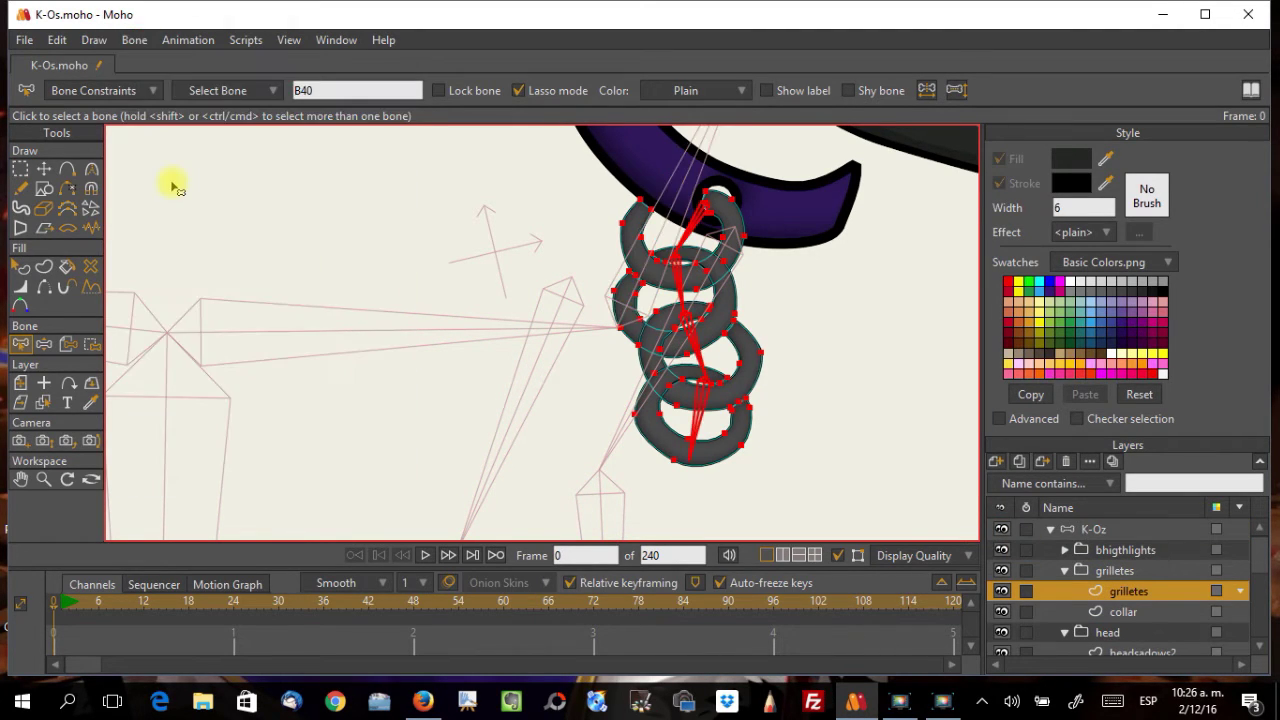
Step: Test the chain's bending by manipulating its lowest bone in the K-Oz layer
click(1110, 530)
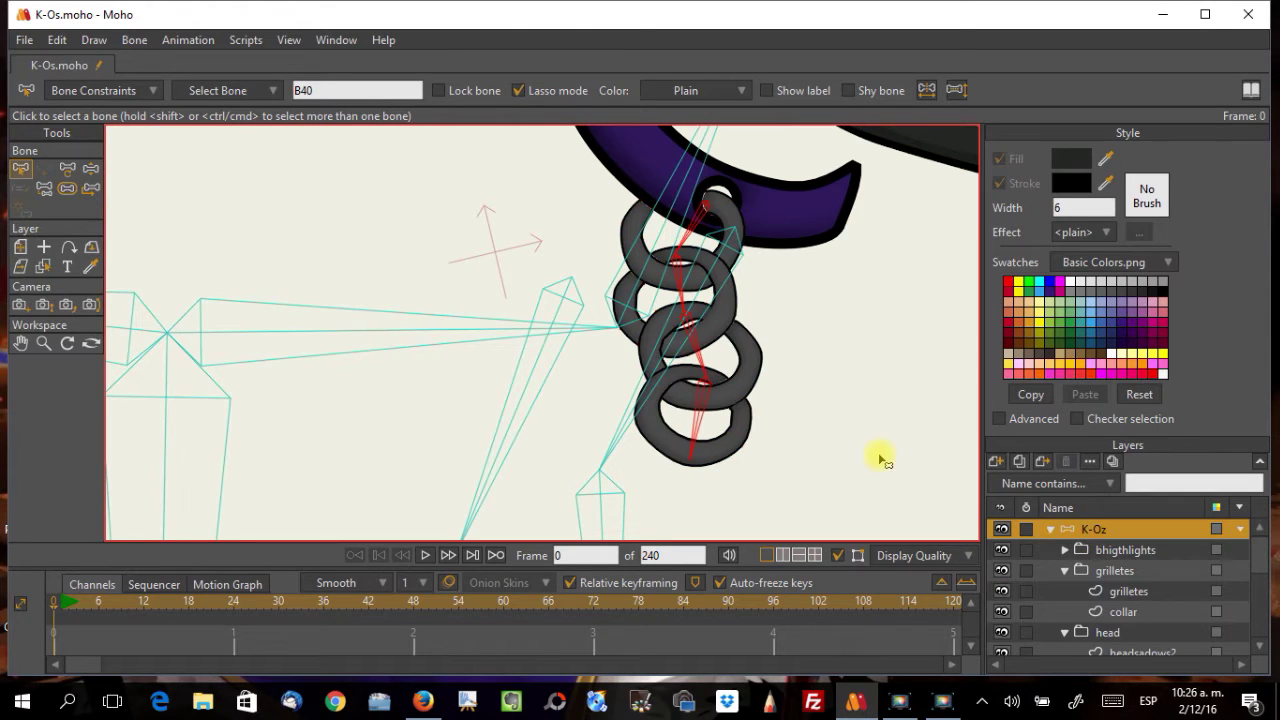
click(90, 169)
drag(703, 458, 400, 666)
Step: Select the four chain bones and reduce their bone strength so their influence fits closely around the rings
click(20, 168)
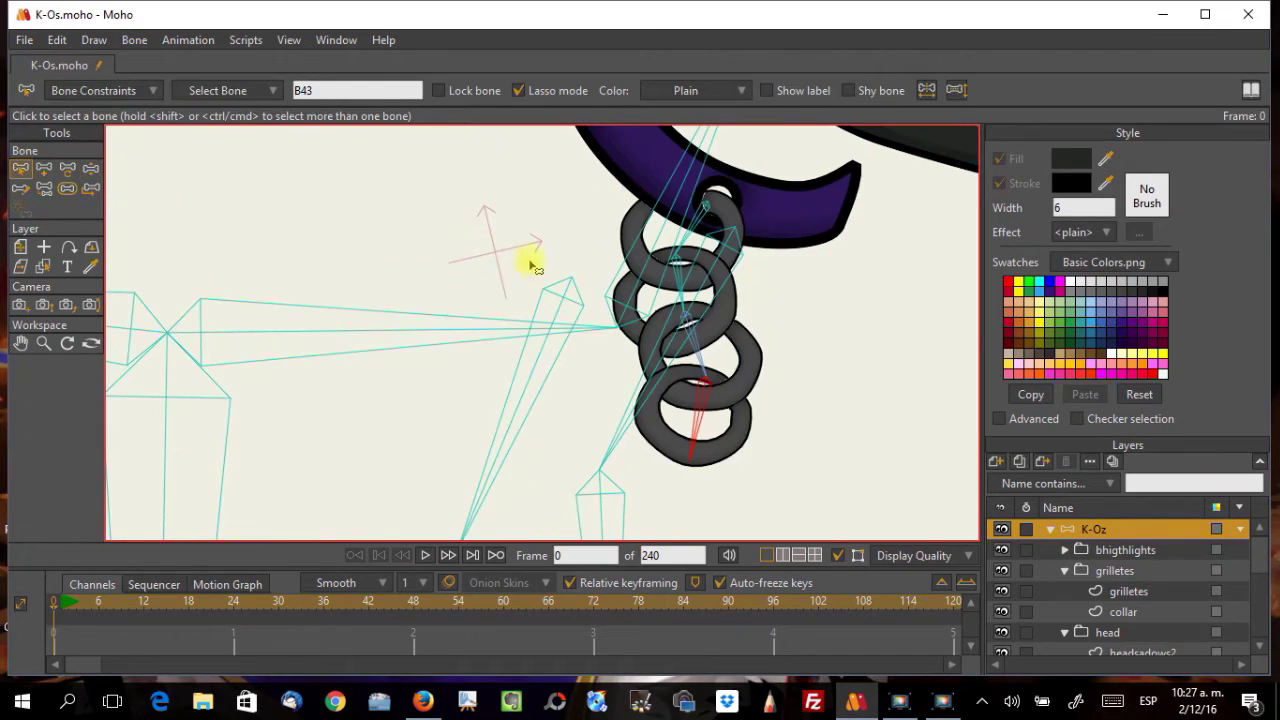
drag(626, 347, 550, 315)
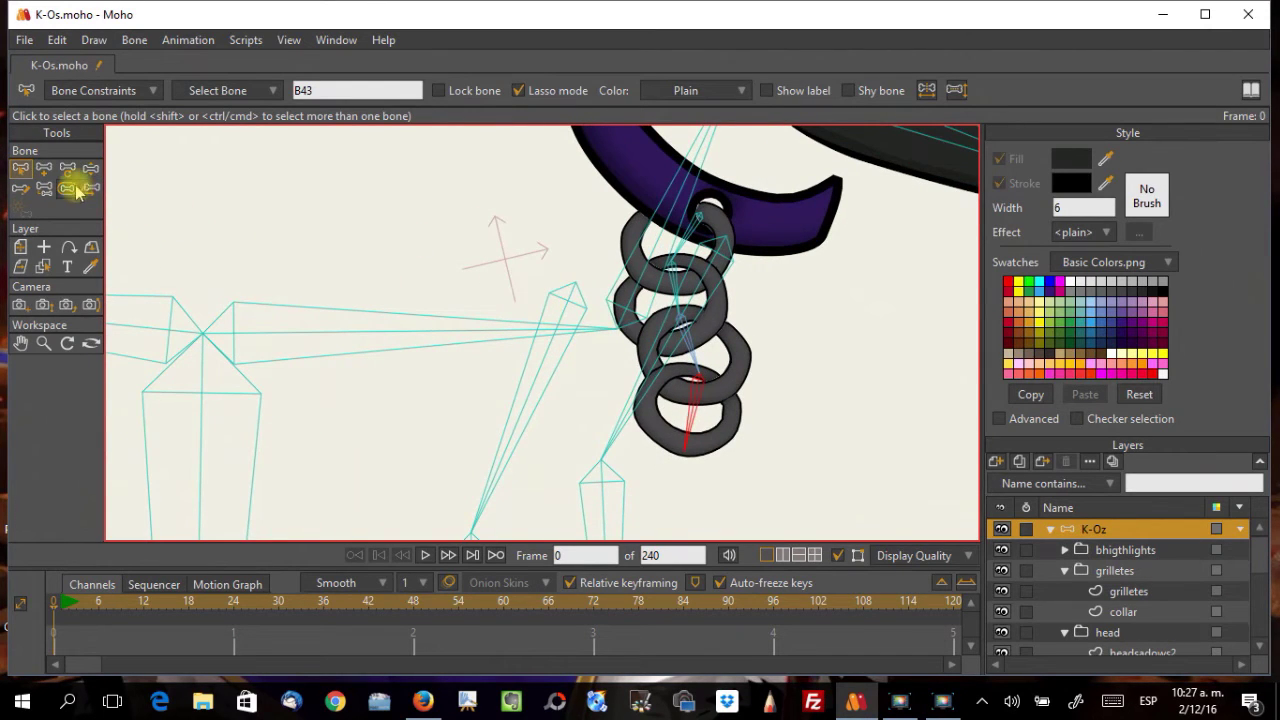
click(682, 278)
shift+click(686, 342)
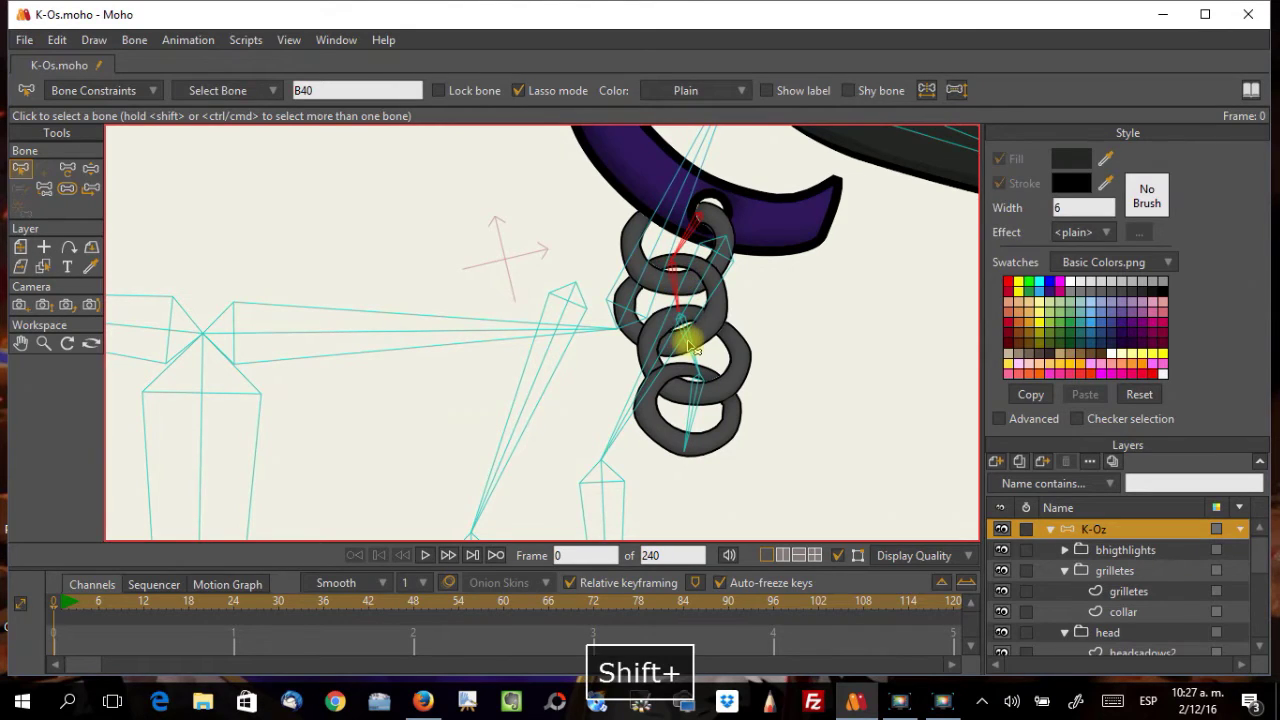
click(67, 188)
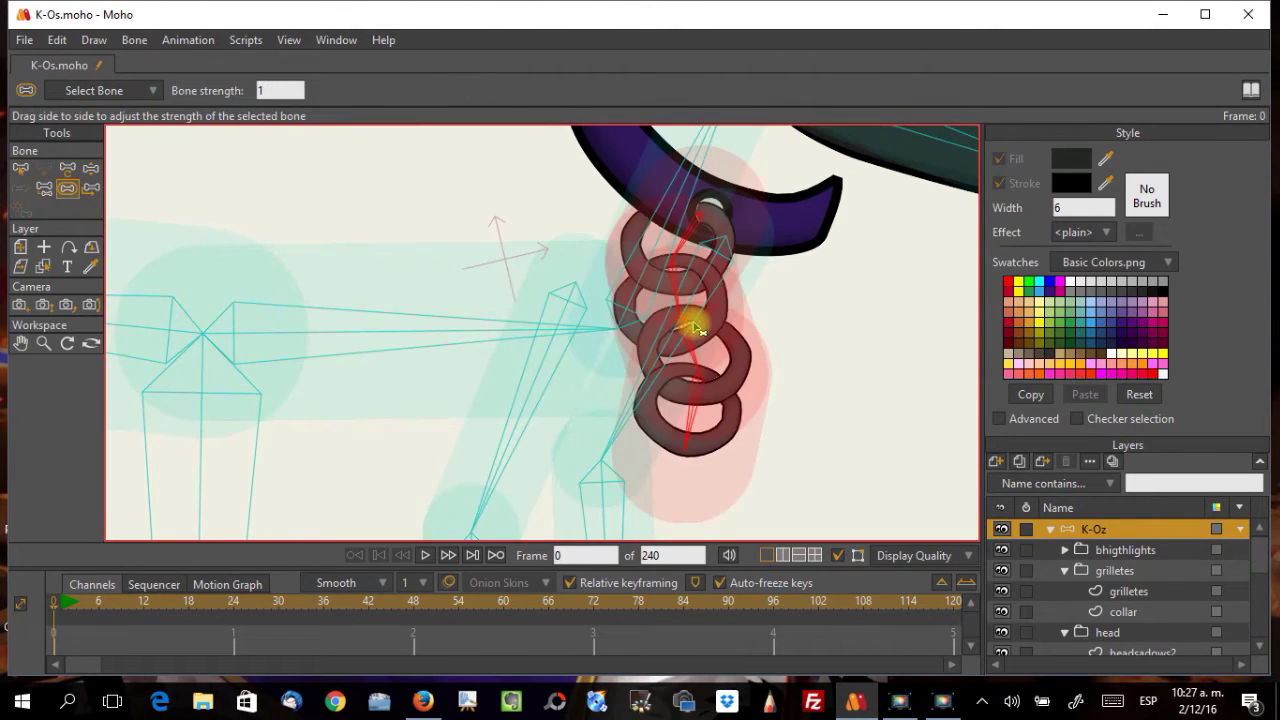
click(90, 168)
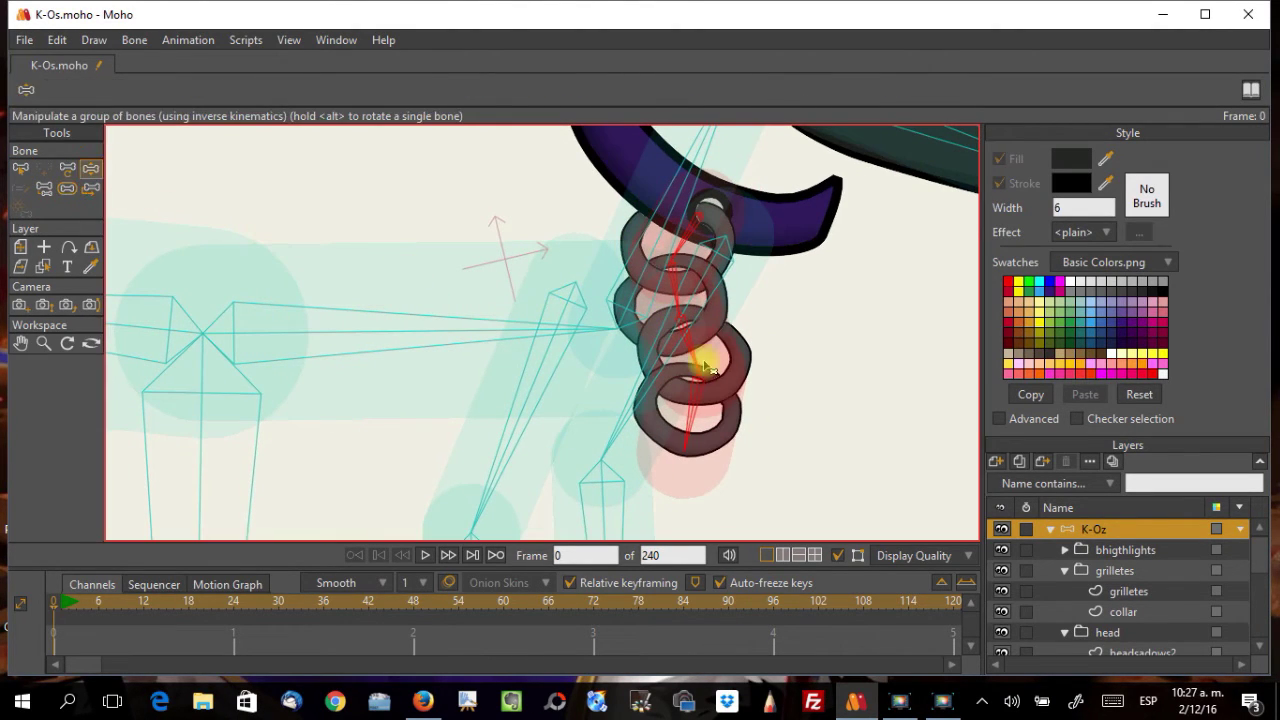
Step: Test how the chain bends and follows the neck by manipulating the chain and neck bones
drag(686, 363, 614, 666)
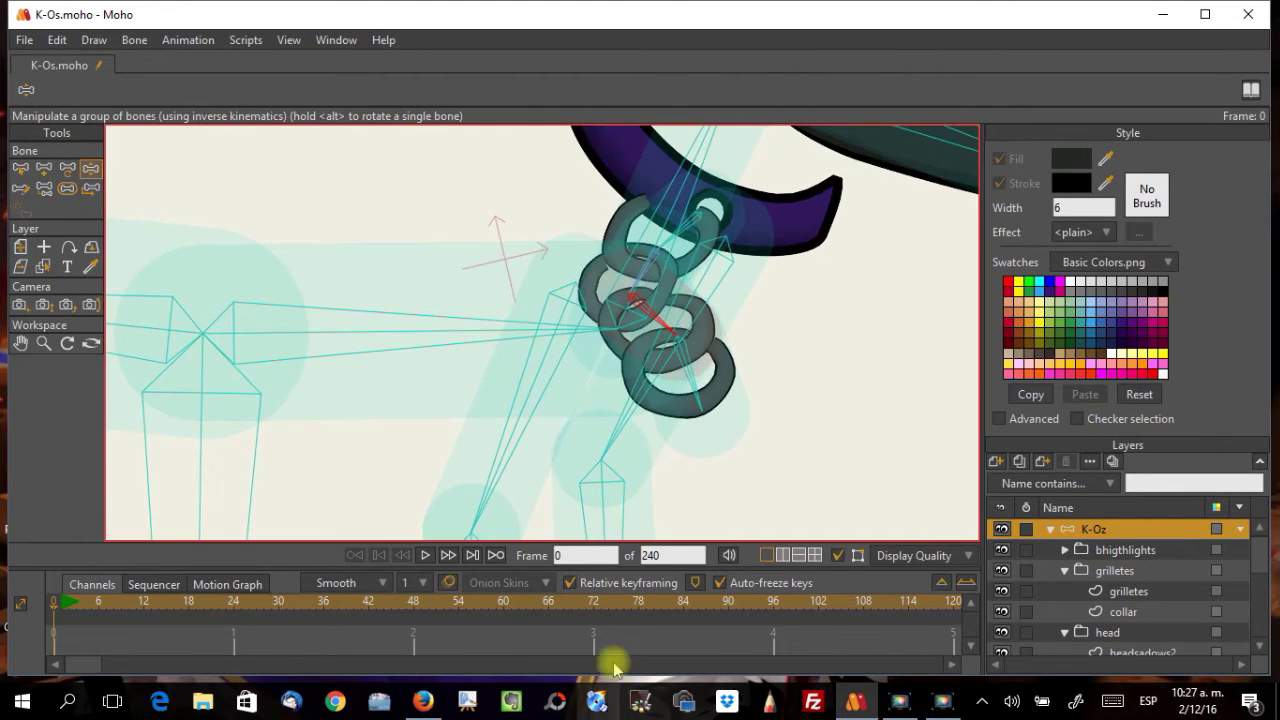
scroll(749, 357, down, 3)
scroll(745, 353, up, 3)
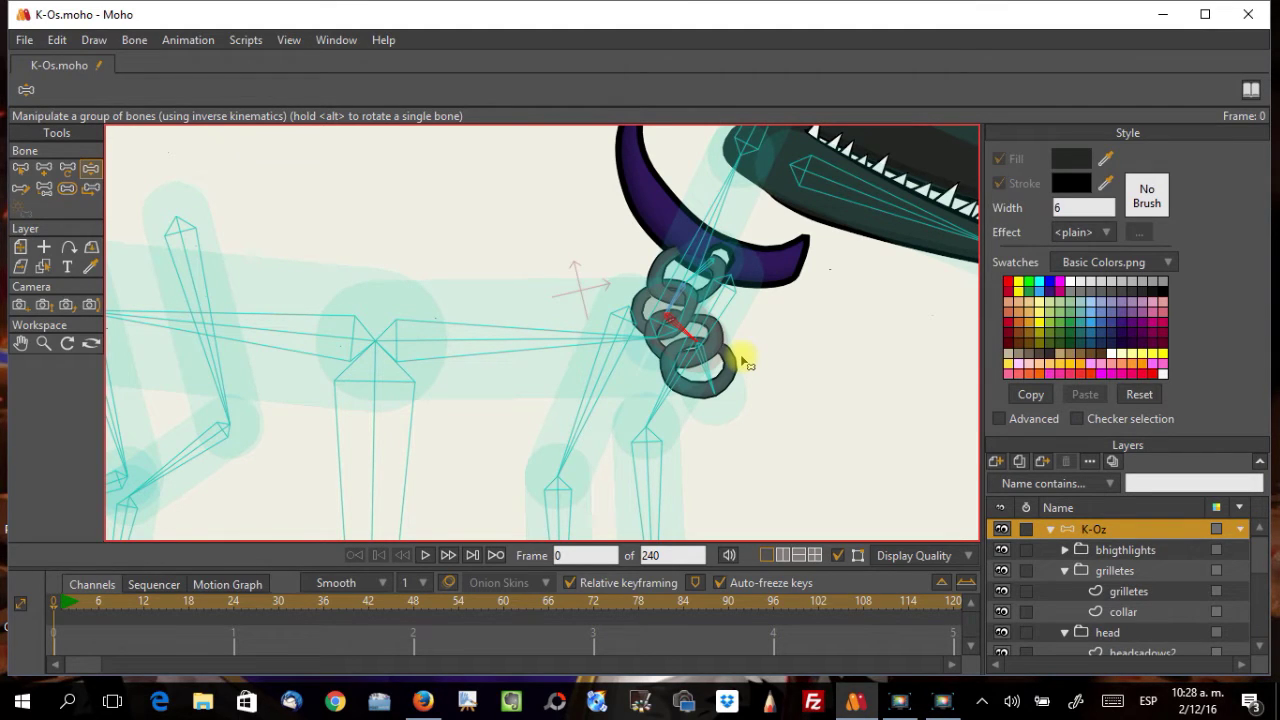
click(17, 169)
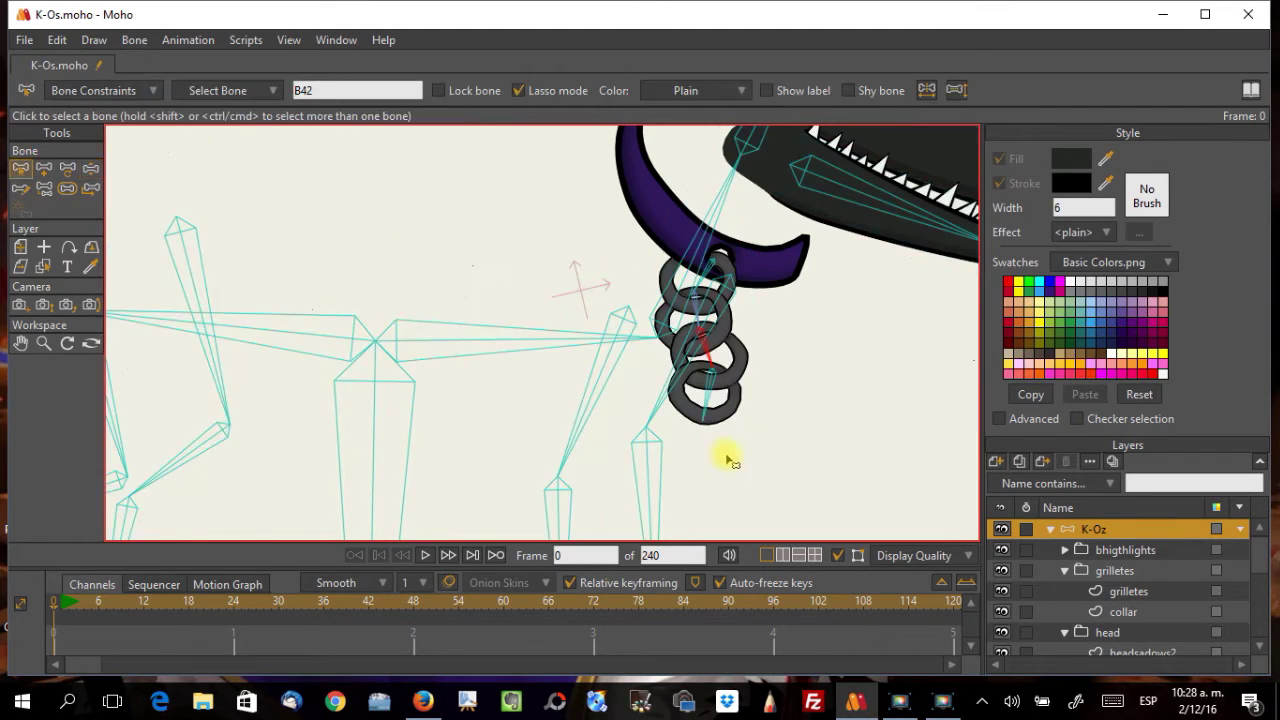
scroll(729, 430, down, 3)
scroll(738, 425, up, 2)
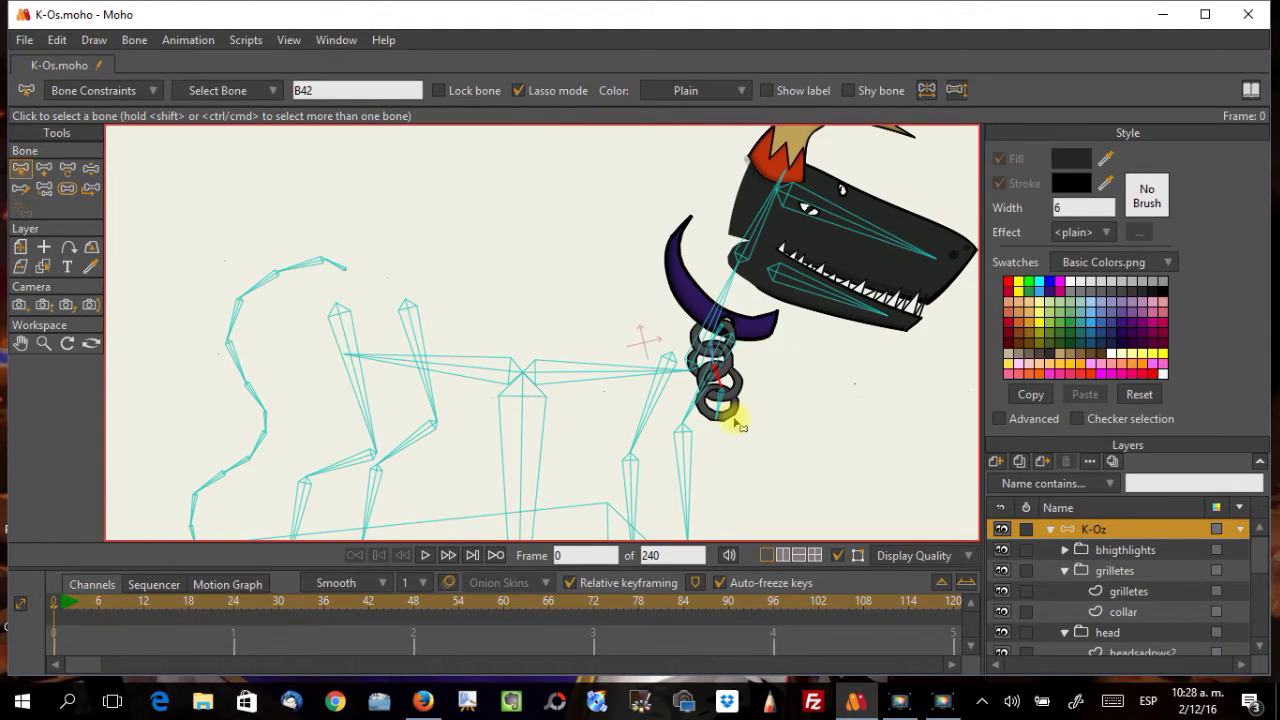
click(92, 172)
mouse_move(700, 285)
mouse_down()
mouse_move(749, 286)
mouse_move(749, 271)
mouse_move(840, 293)
mouse_move(686, 263)
mouse_move(586, 263)
mouse_move(680, 260)
mouse_move(789, 316)
mouse_move(737, 274)
mouse_move(651, 251)
mouse_move(770, 333)
mouse_move(651, 283)
mouse_move(657, 272)
mouse_move(700, 314)
mouse_move(722, 297)
mouse_move(690, 268)
mouse_move(700, 285)
mouse_up()
drag(735, 398, 735, 410)
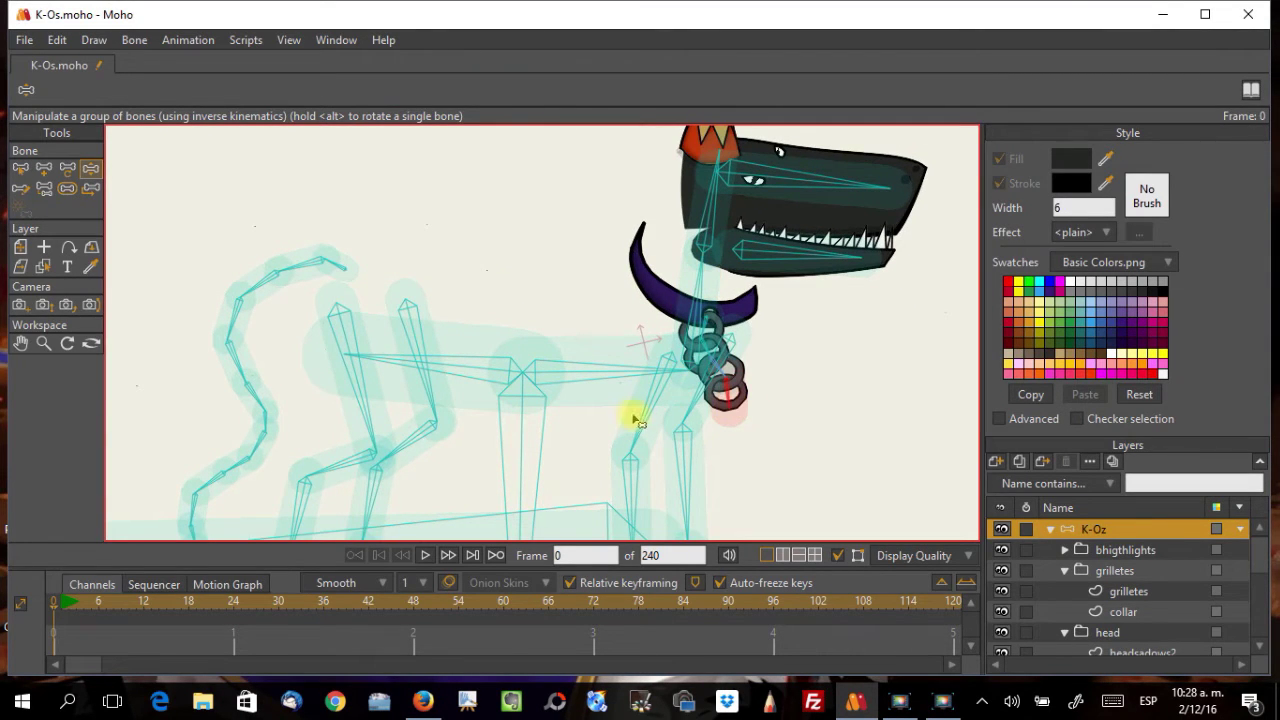
Step: Try an independent angle constraint on the chain's lowest bone and test it by rotating the neck bone
key(b)
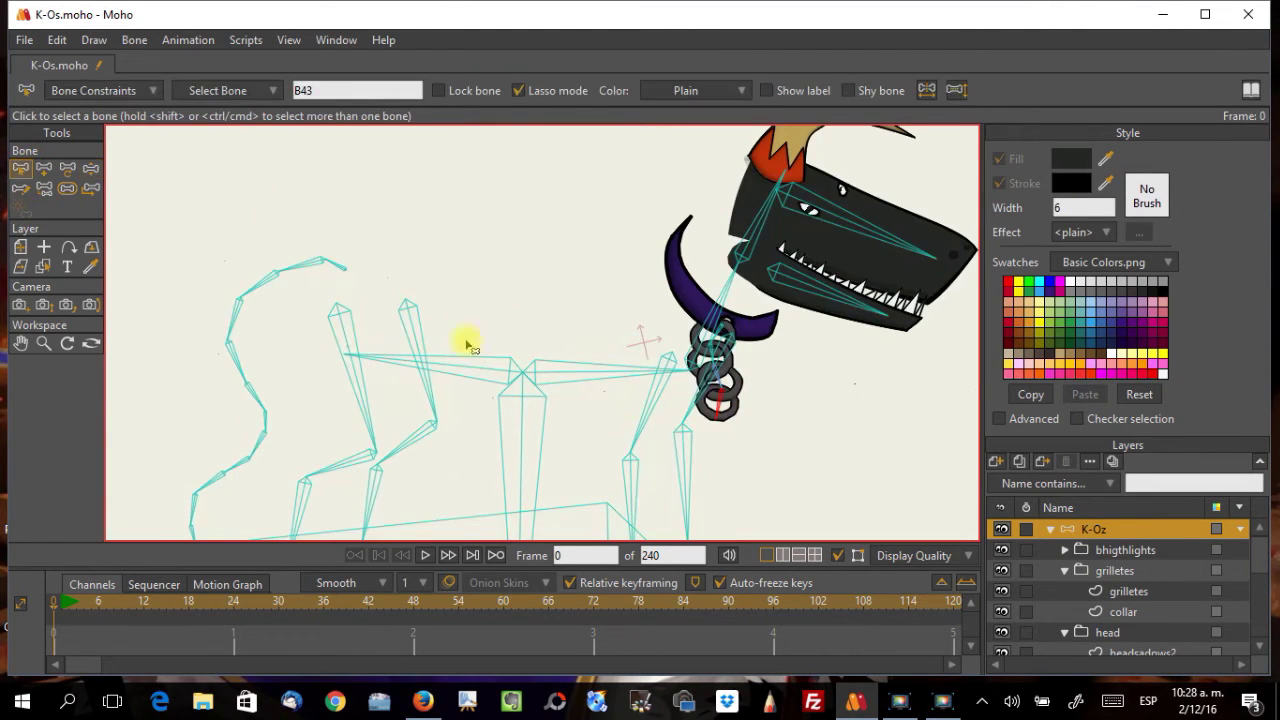
click(96, 91)
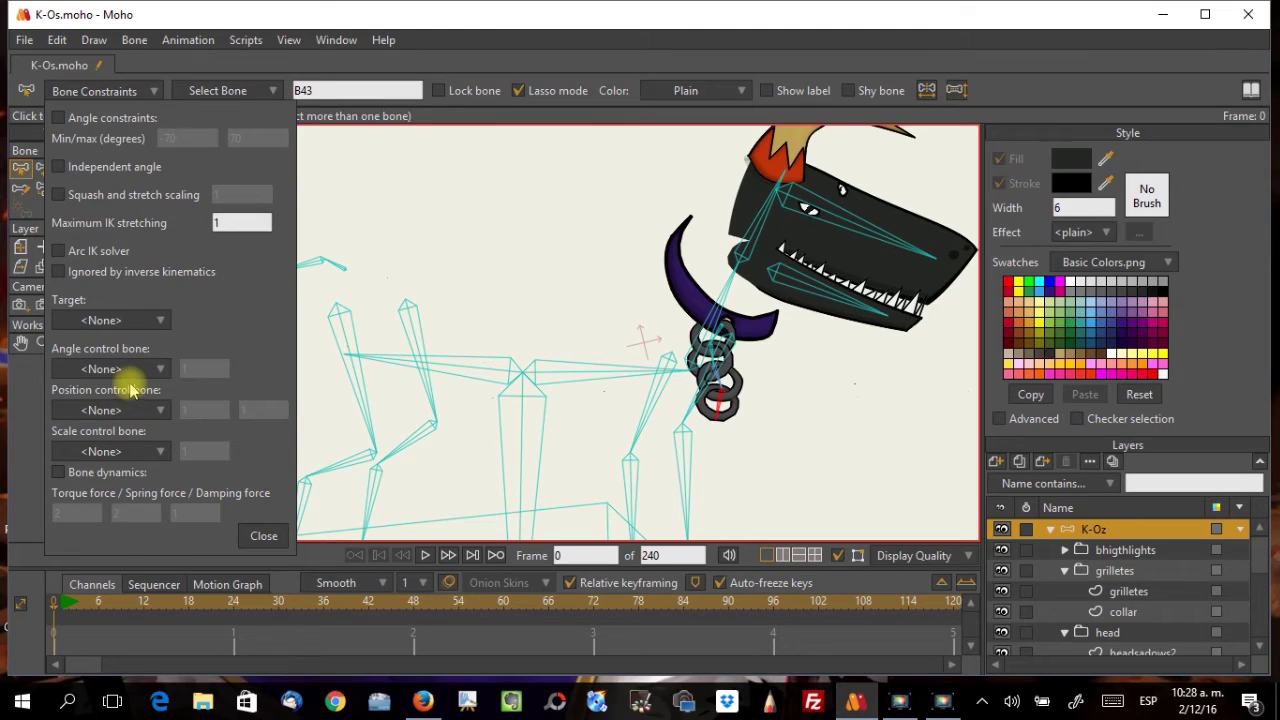
click(58, 167)
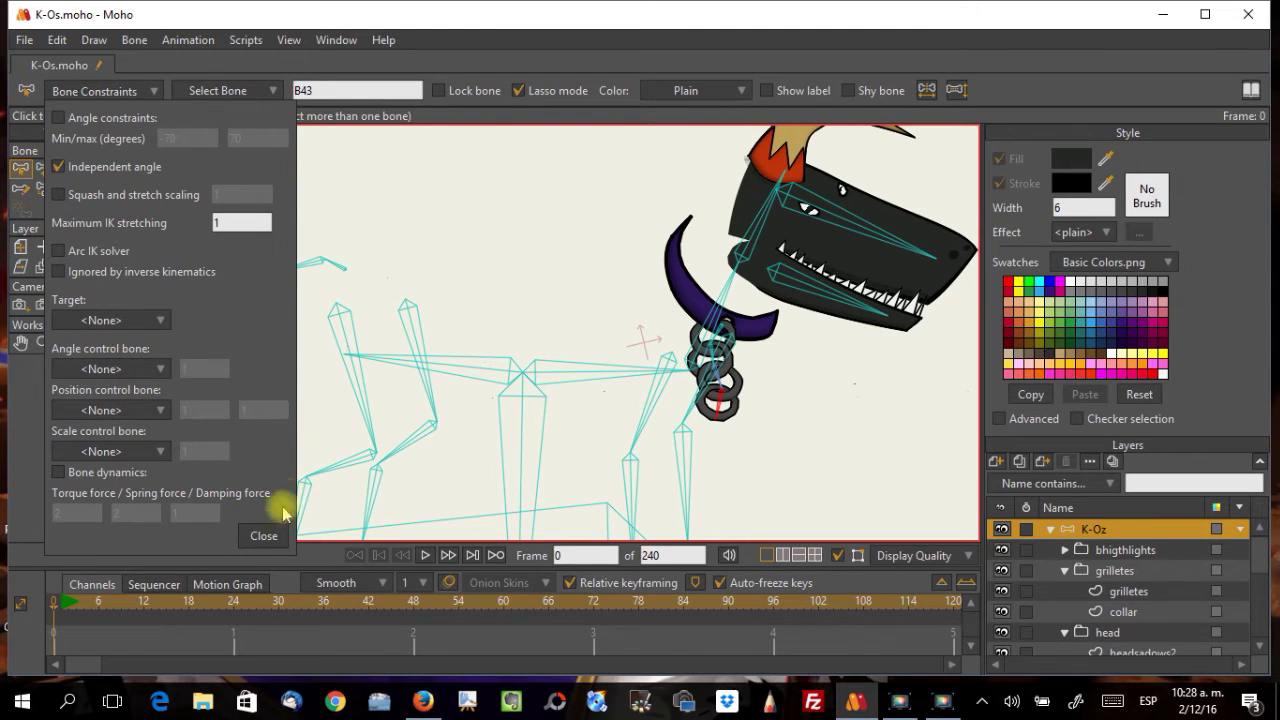
click(264, 536)
click(722, 282)
click(90, 168)
drag(724, 287, 690, 285)
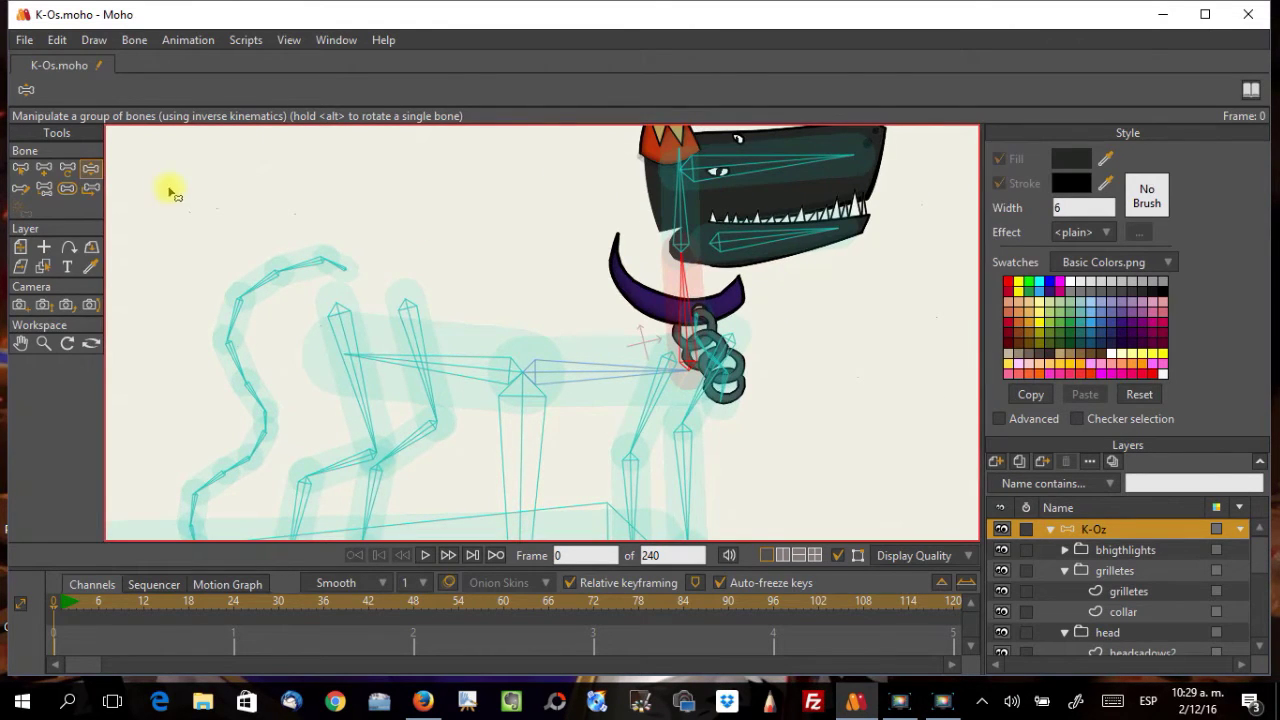
click(20, 168)
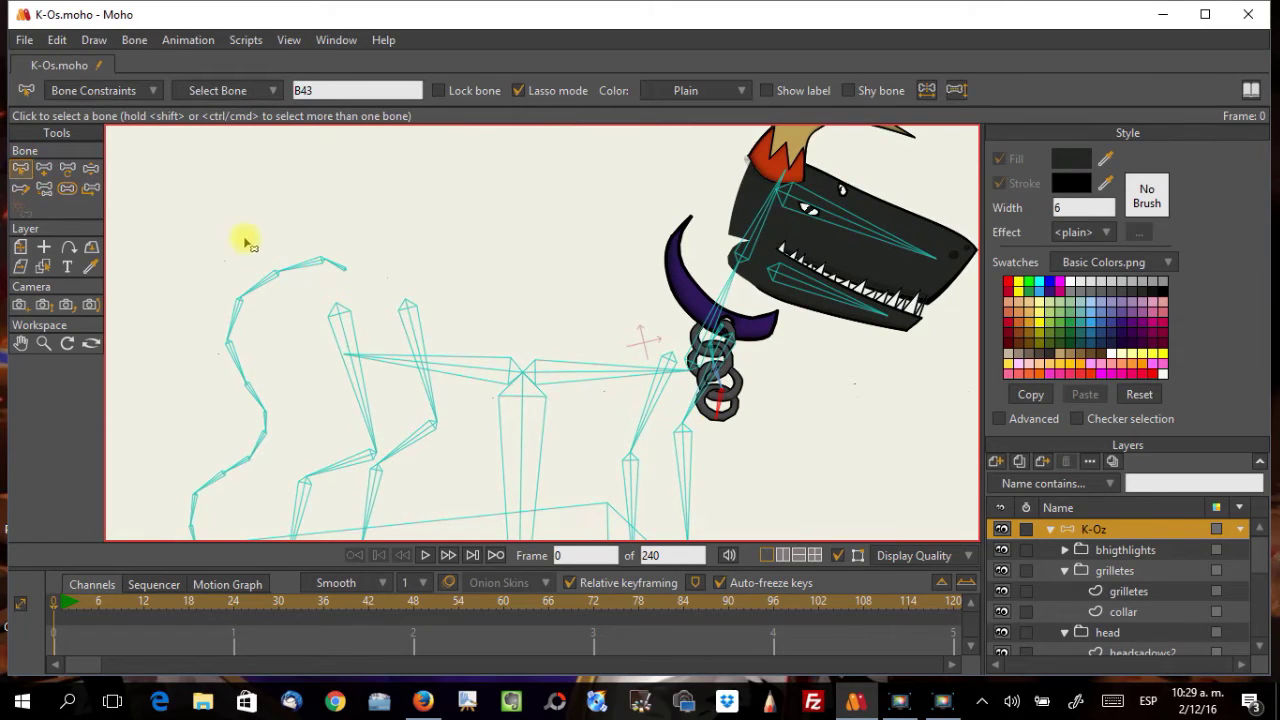
click(105, 90)
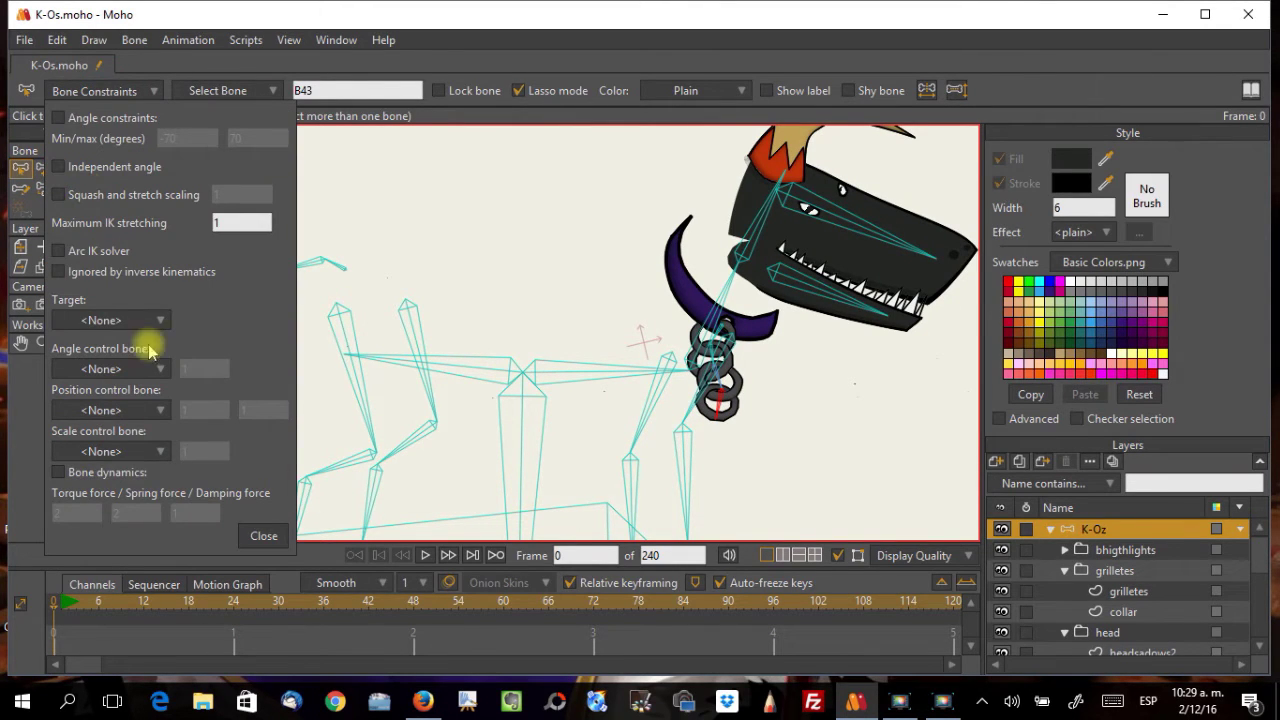
click(264, 536)
Step: Add a short, unparented horizontal bone starting at the base of the last chain ring, with all other bones deselected
drag(757, 463, 645, 383)
scroll(648, 385, up, 3)
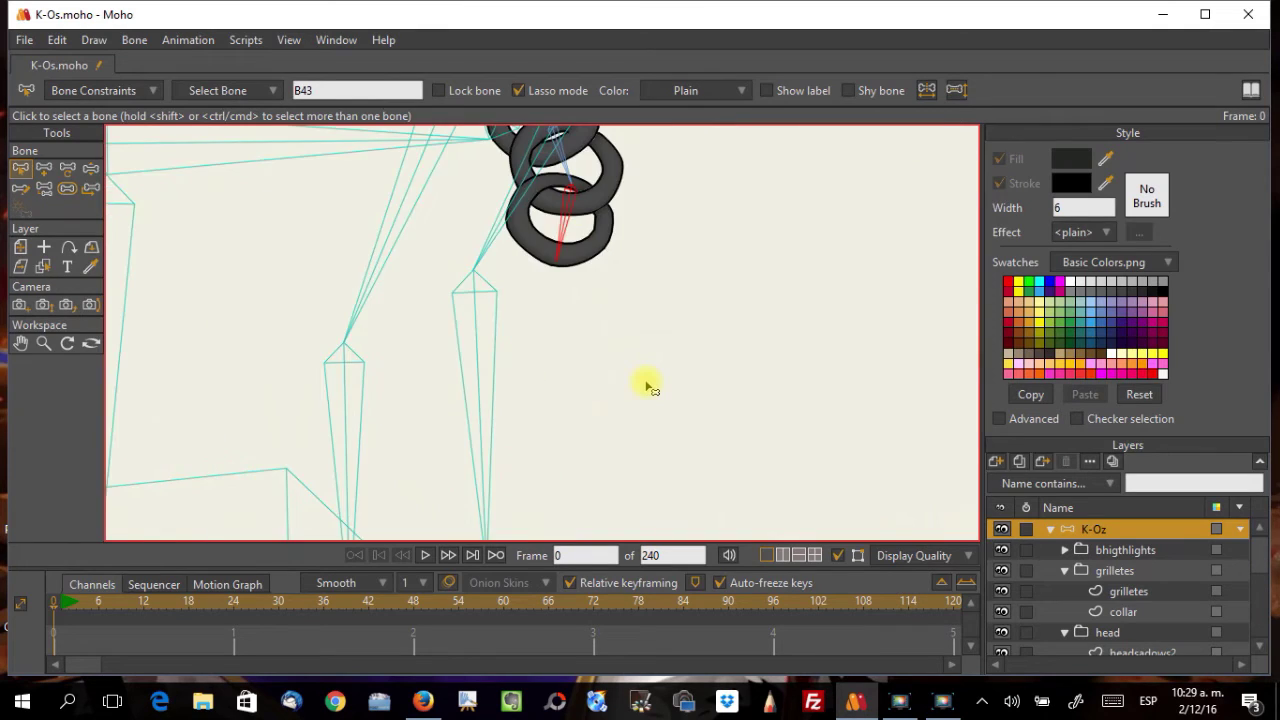
scroll(630, 405, down, 4)
scroll(700, 415, up, 2)
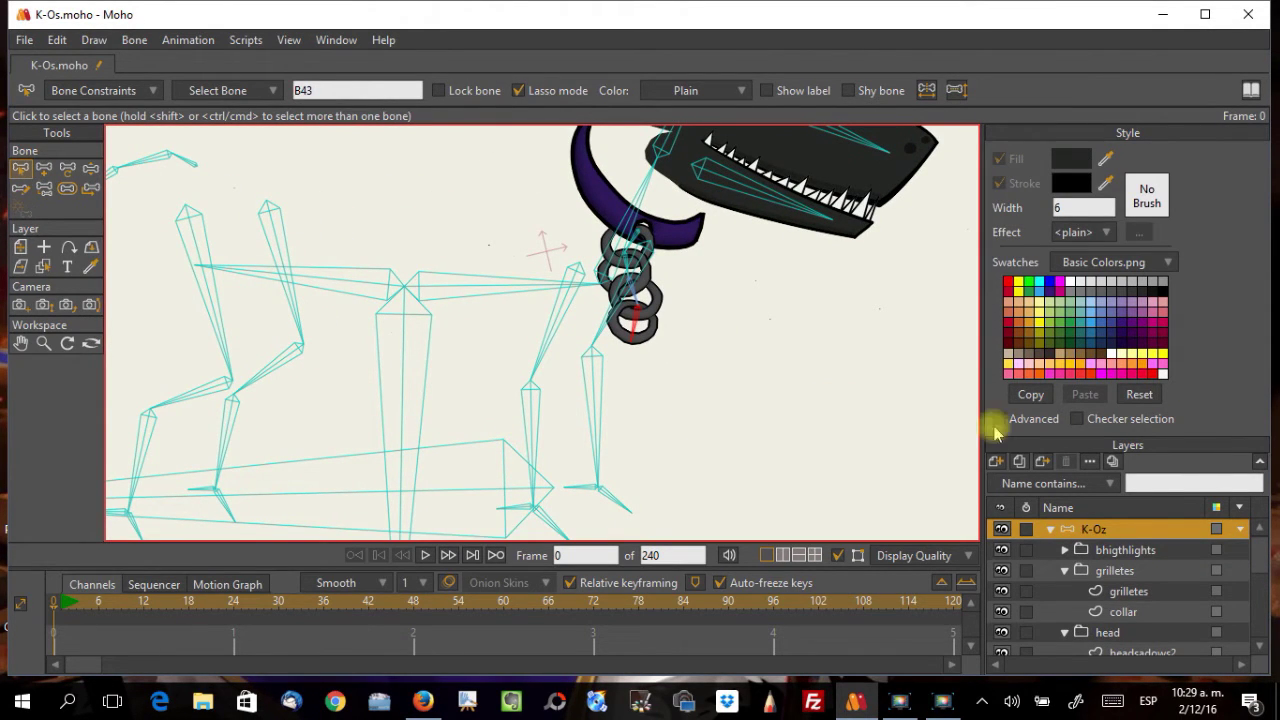
key(Escape)
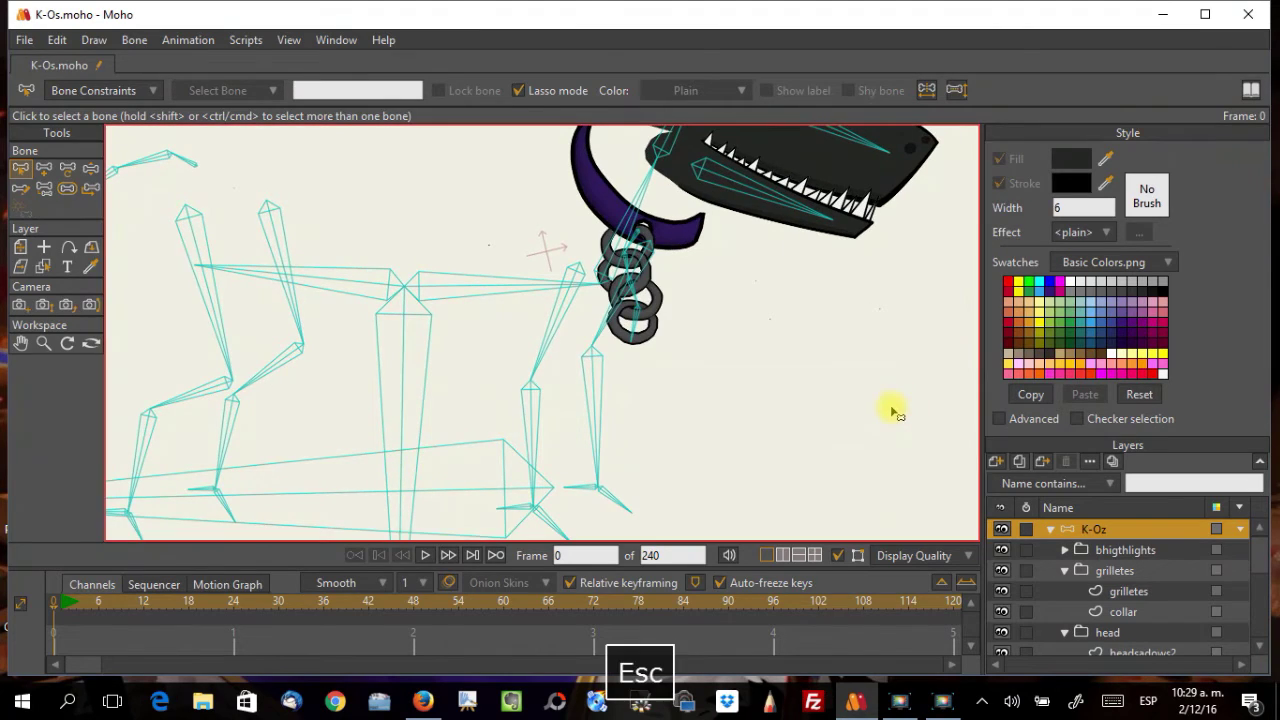
click(43, 168)
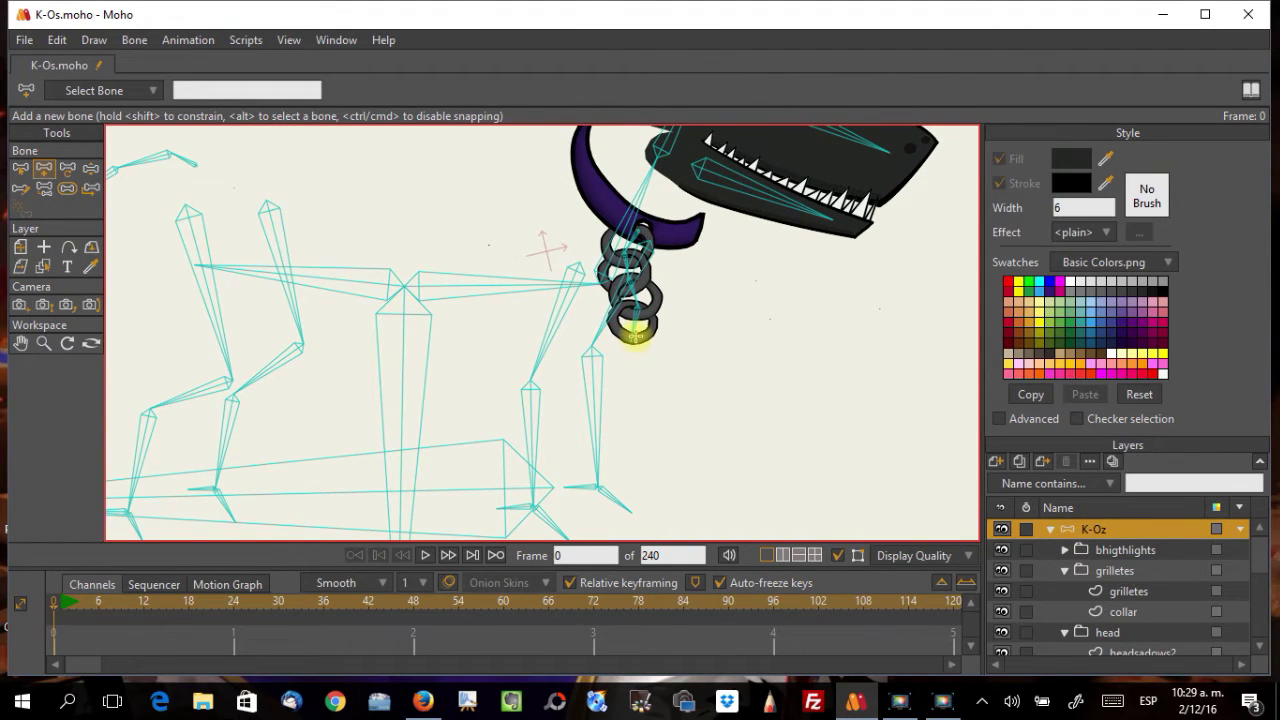
drag(635, 339, 686, 340)
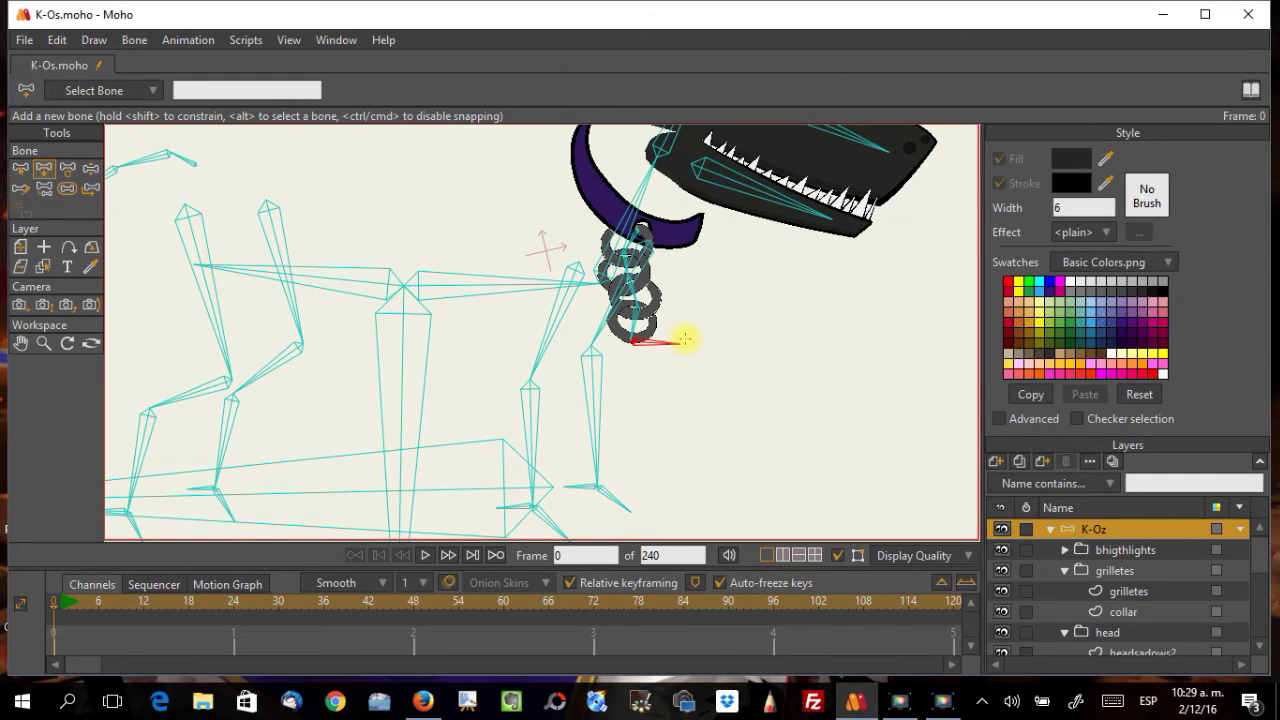
key(ctrl+z)
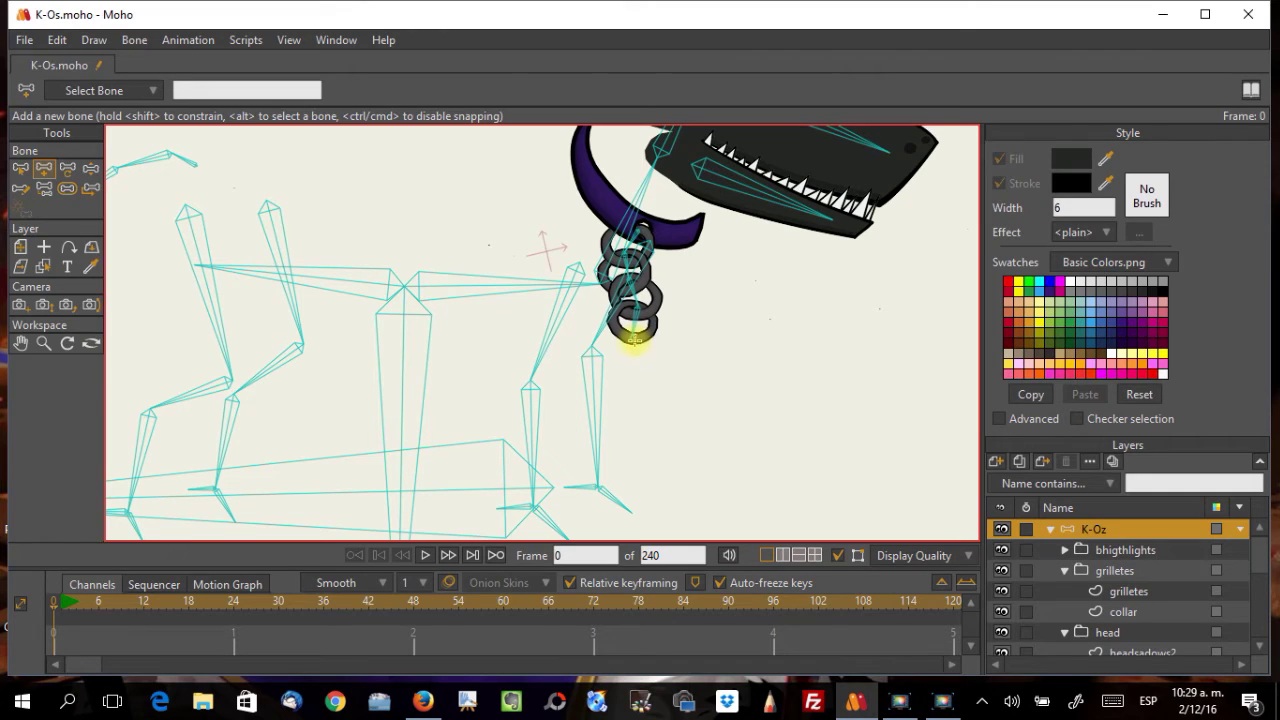
drag(632, 343, 680, 343)
Step: Rename the new horizontal bone below the chain as tc
click(20, 168)
click(641, 337)
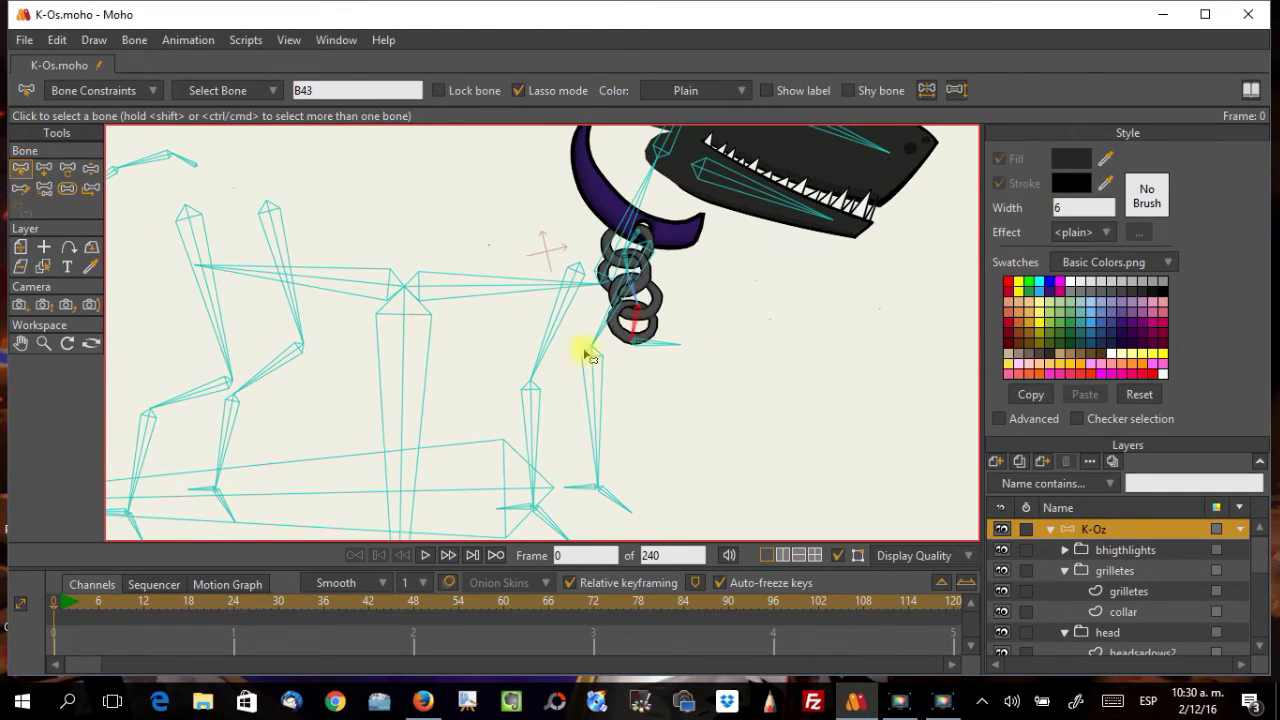
click(93, 90)
click(655, 343)
click(339, 89)
text(tc)
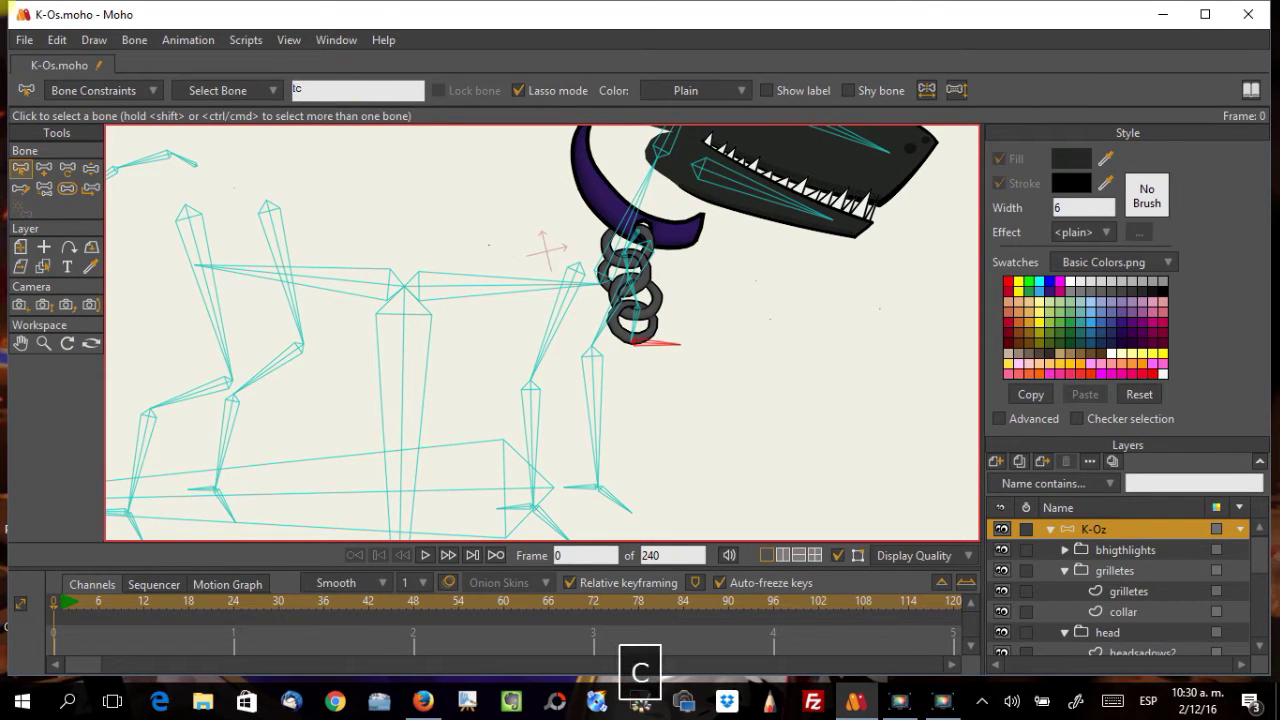
click(666, 395)
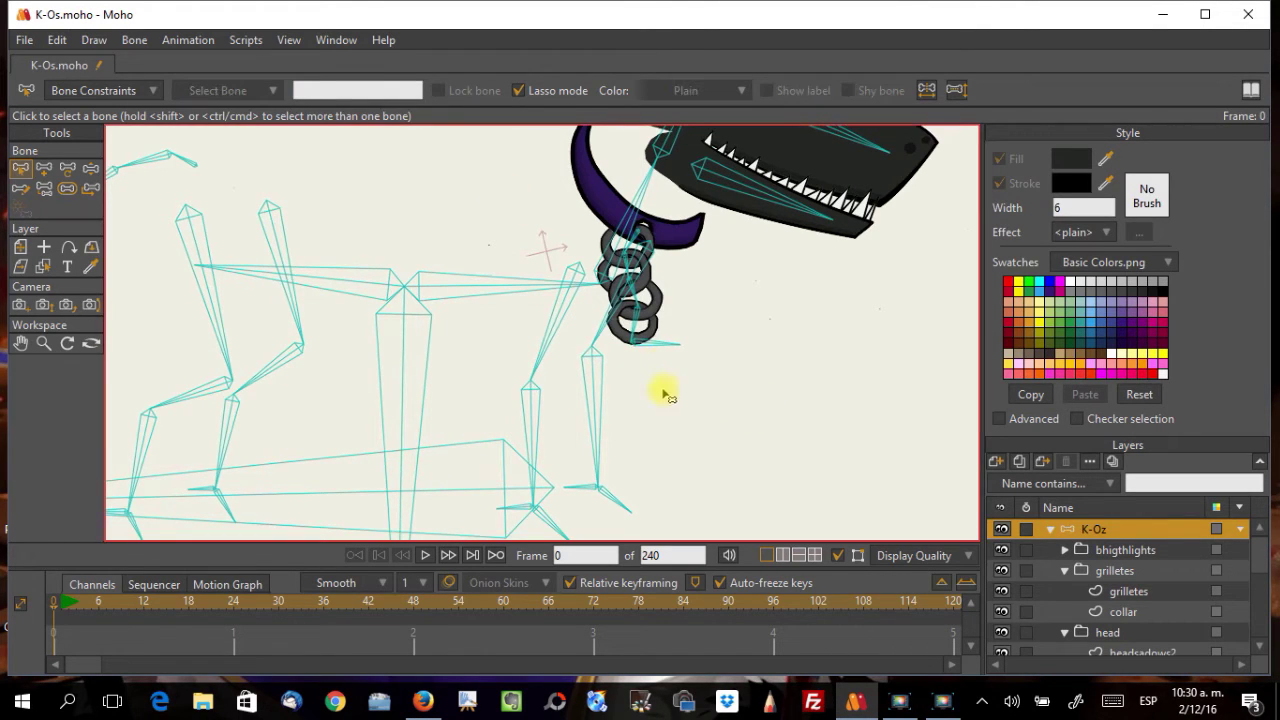
Step: Set tc as the target bone of the chain's lowest bone
click(632, 322)
click(100, 90)
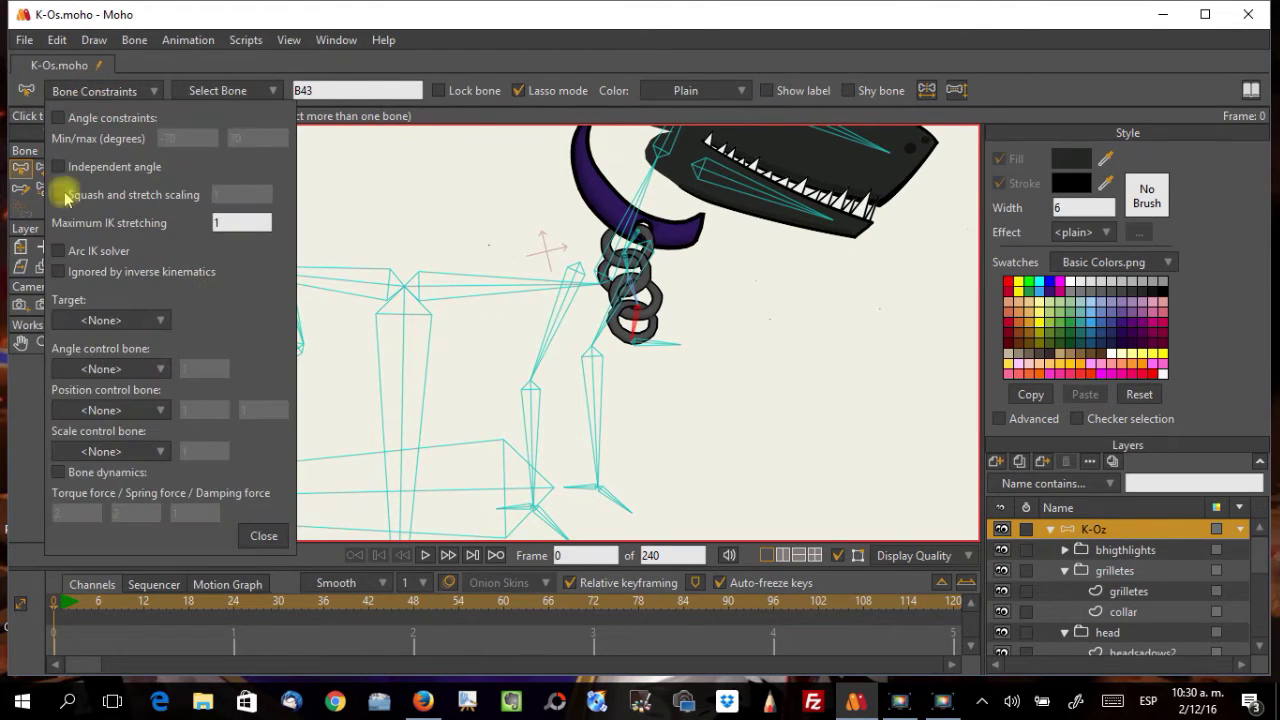
click(90, 320)
click(177, 67)
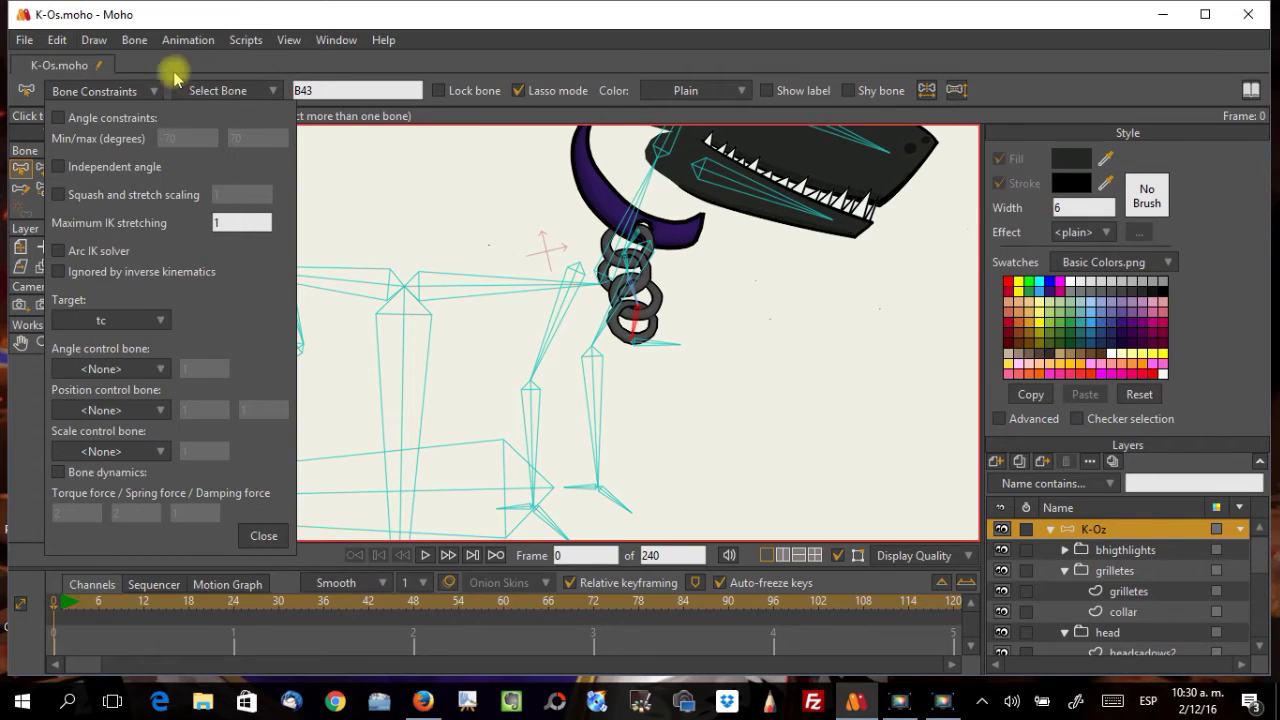
click(712, 404)
click(265, 538)
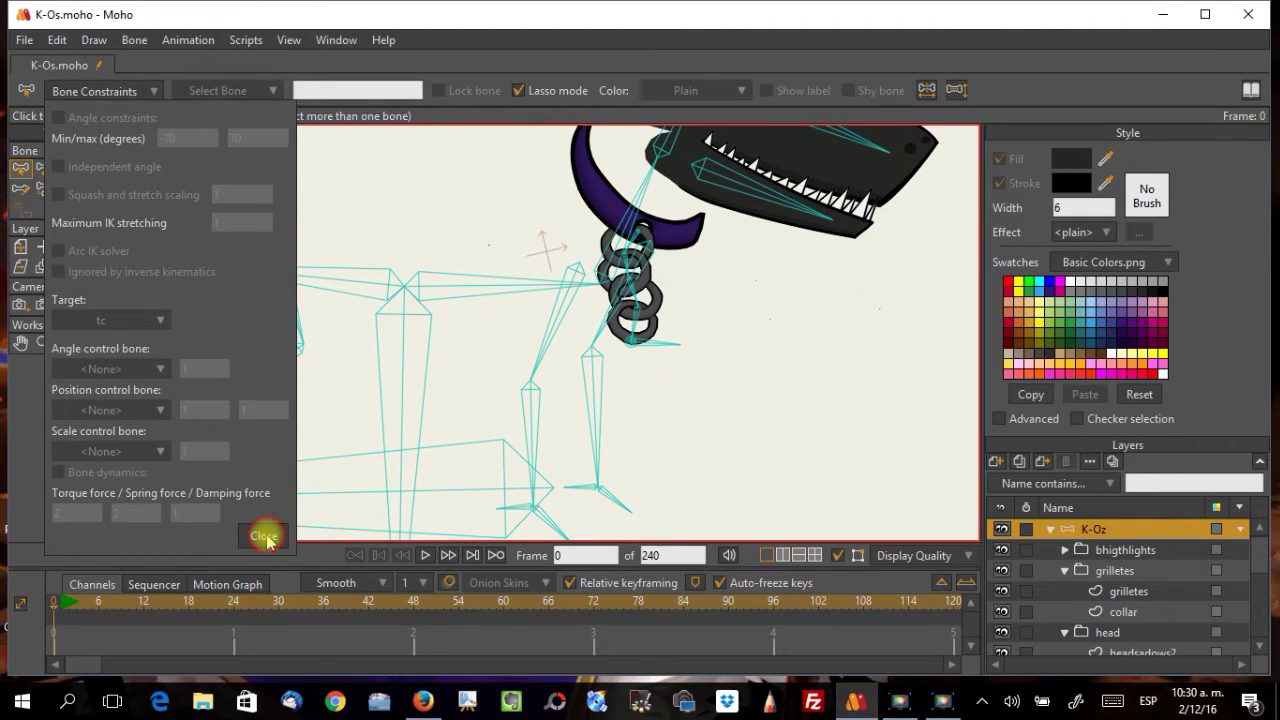
Step: Reduce the bone strength of the tc bone to 0
click(92, 170)
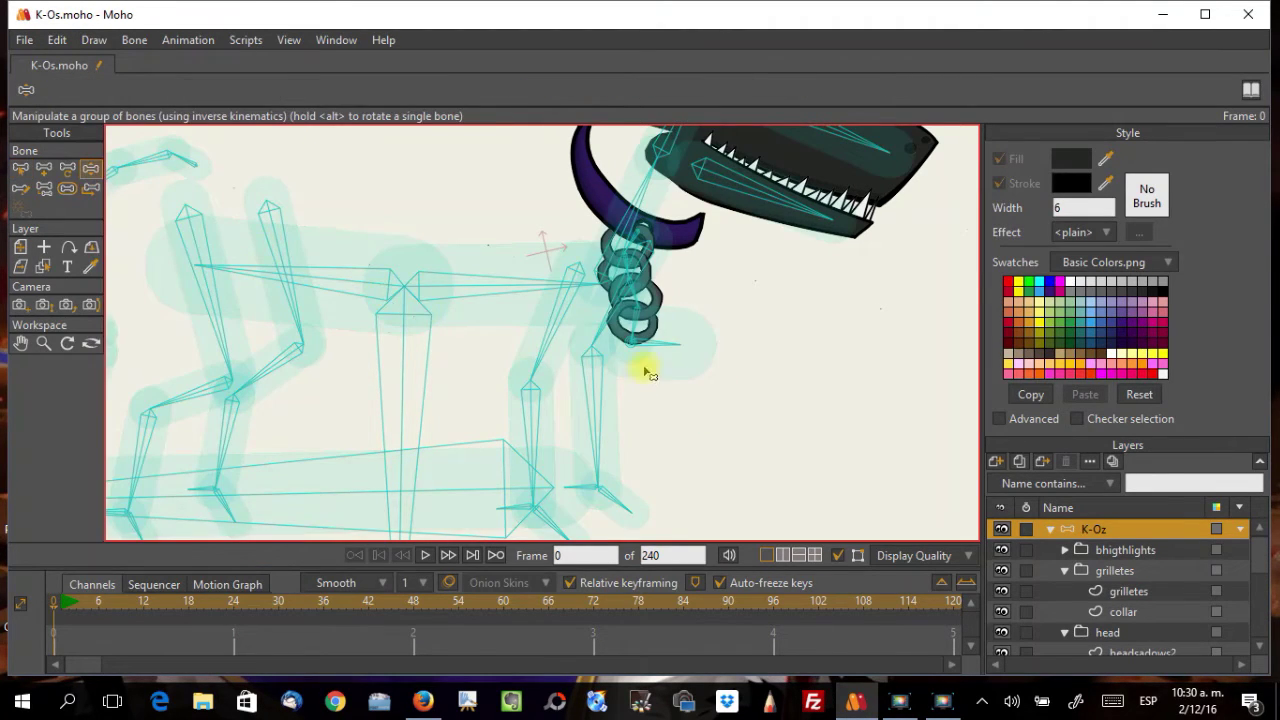
click(660, 345)
click(67, 188)
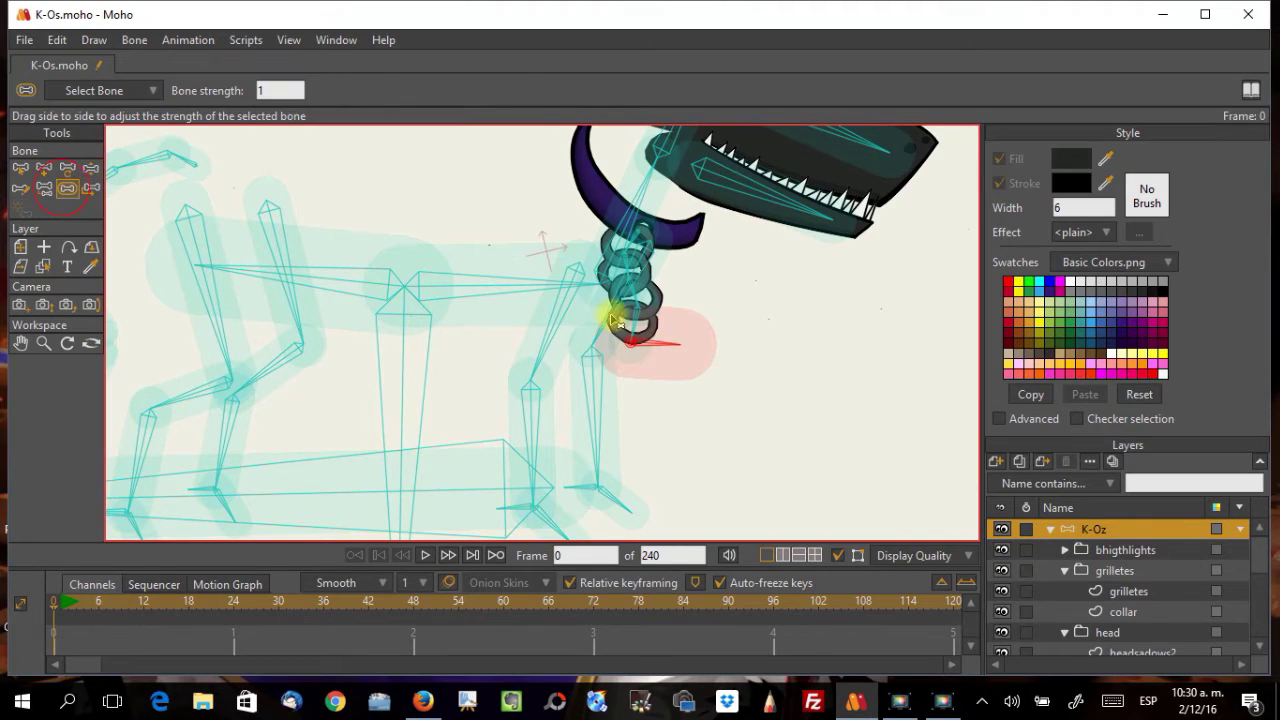
drag(663, 346, 318, 290)
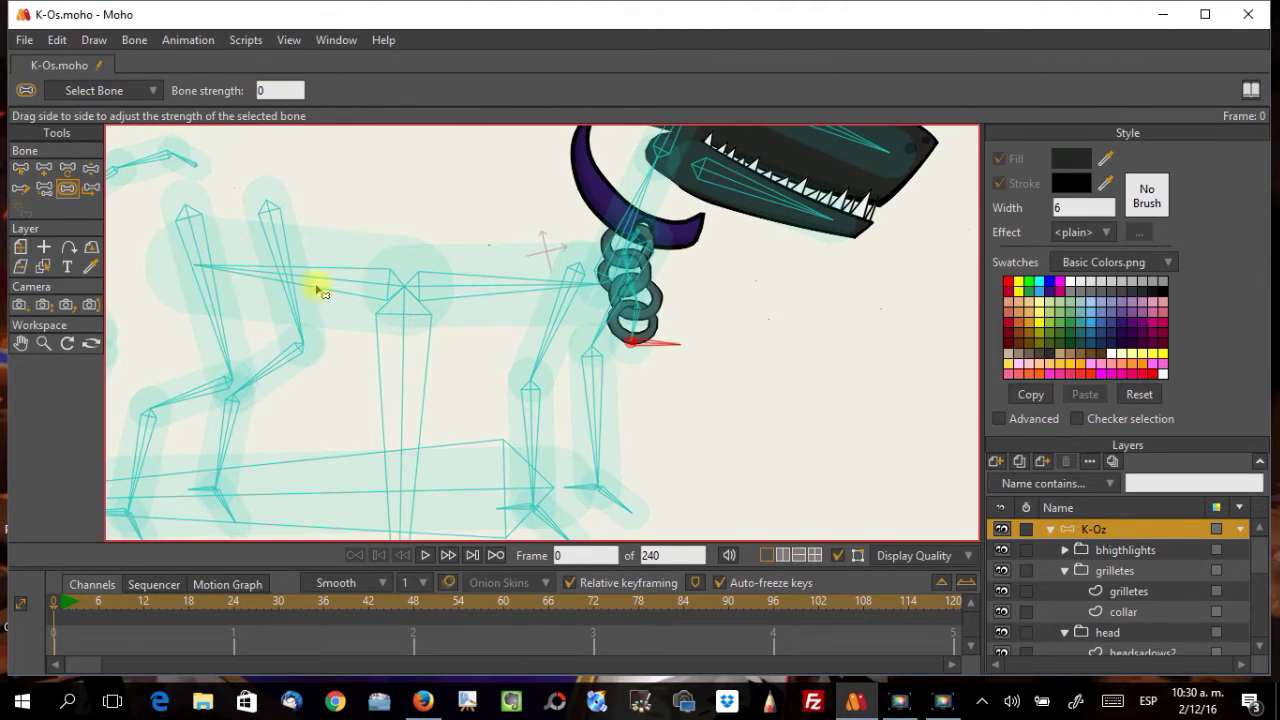
Step: Test the chain's target control by moving the tc bone around and bending the middle chain bones
click(92, 170)
drag(663, 346, 718, 342)
drag(641, 372, 706, 333)
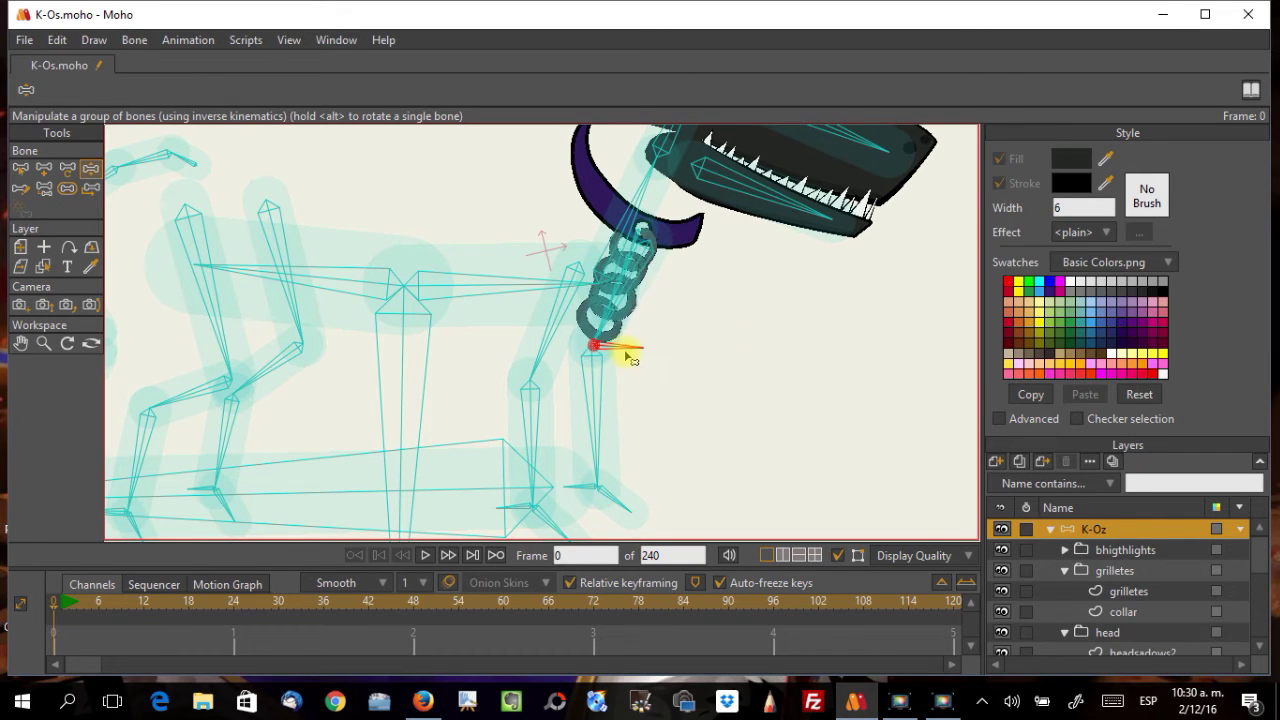
drag(688, 362, 746, 275)
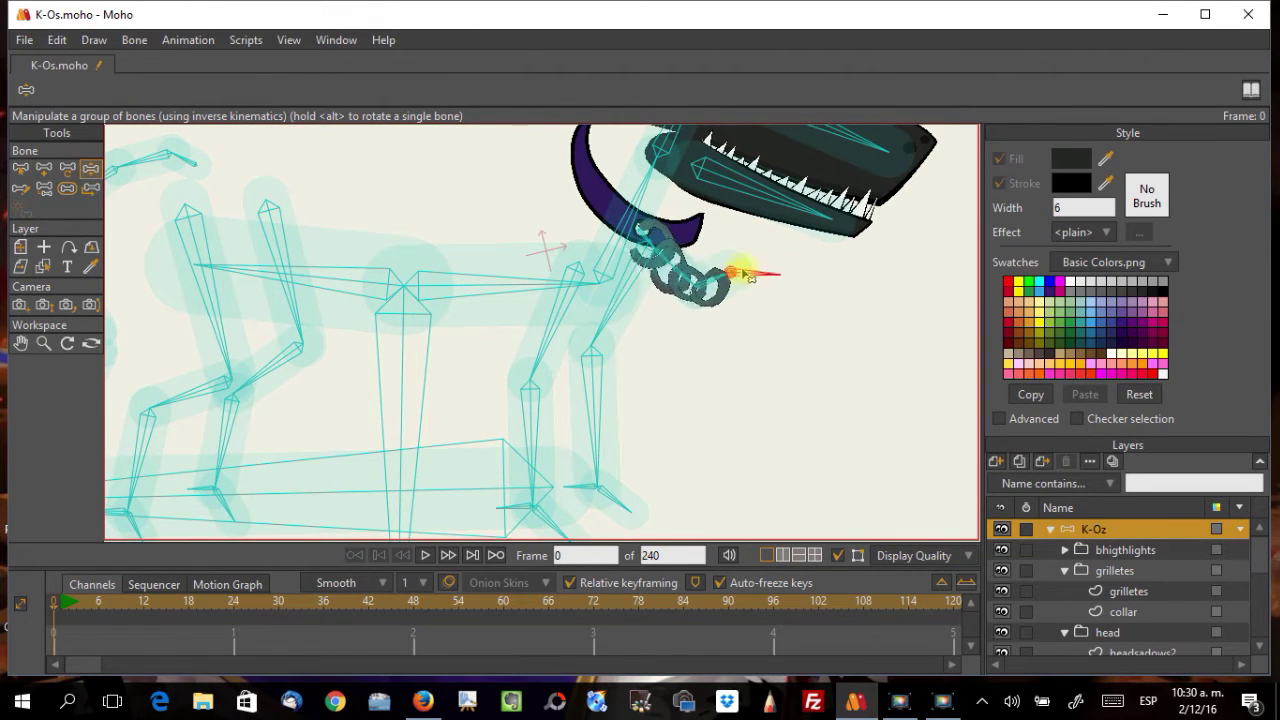
mouse_move(688, 343)
mouse_down()
mouse_move(665, 275)
mouse_move(625, 290)
mouse_move(673, 290)
mouse_move(651, 323)
mouse_move(683, 343)
mouse_up()
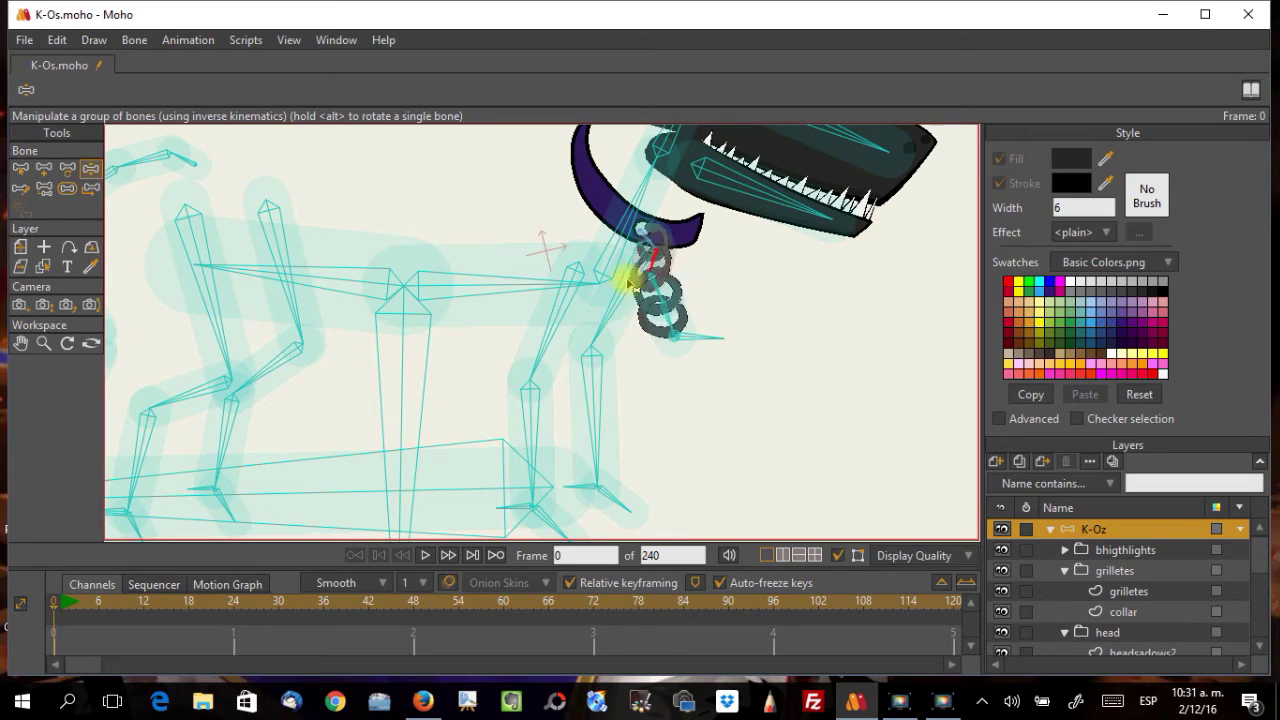
drag(706, 308, 680, 318)
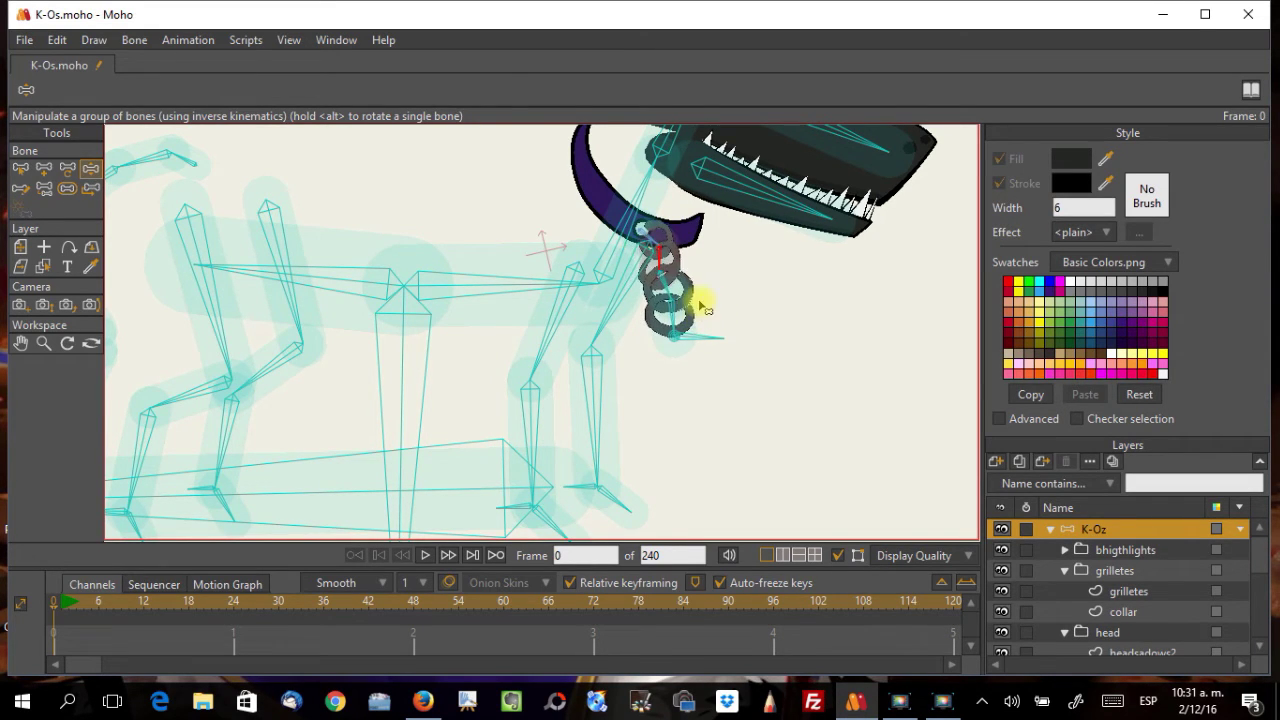
scroll(708, 389, up, 4)
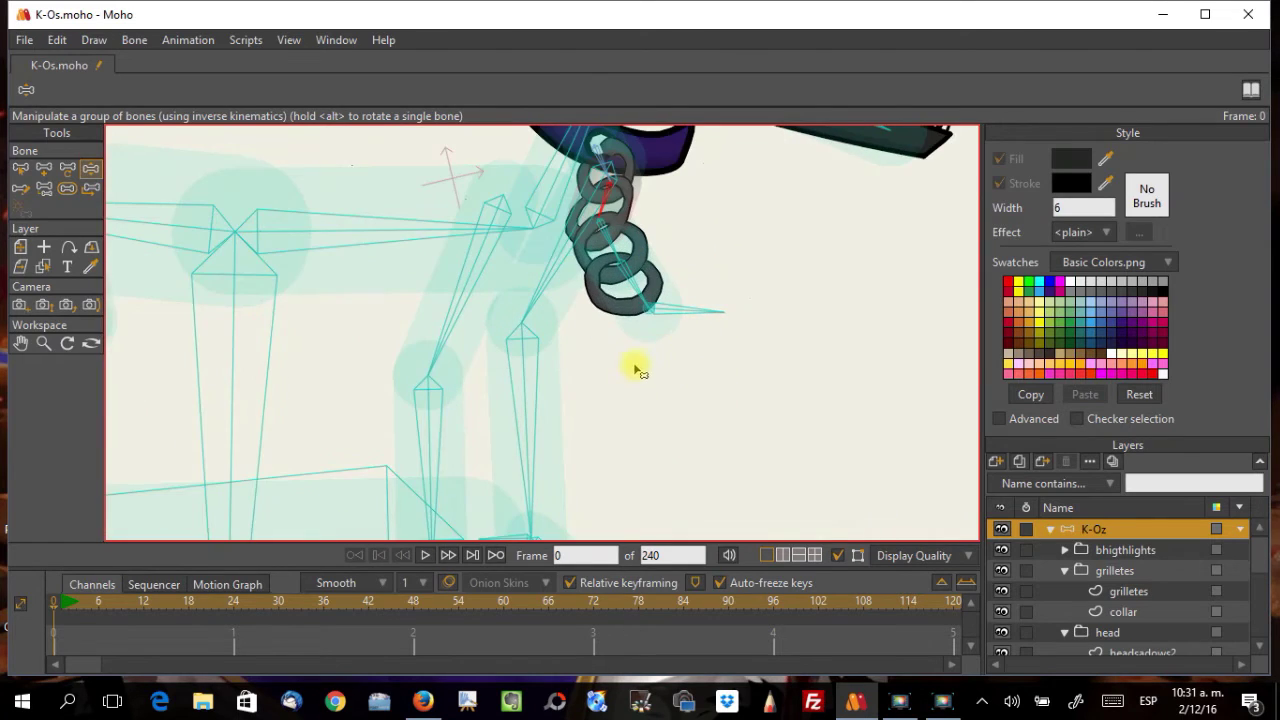
scroll(686, 400, up, 2)
click(771, 491)
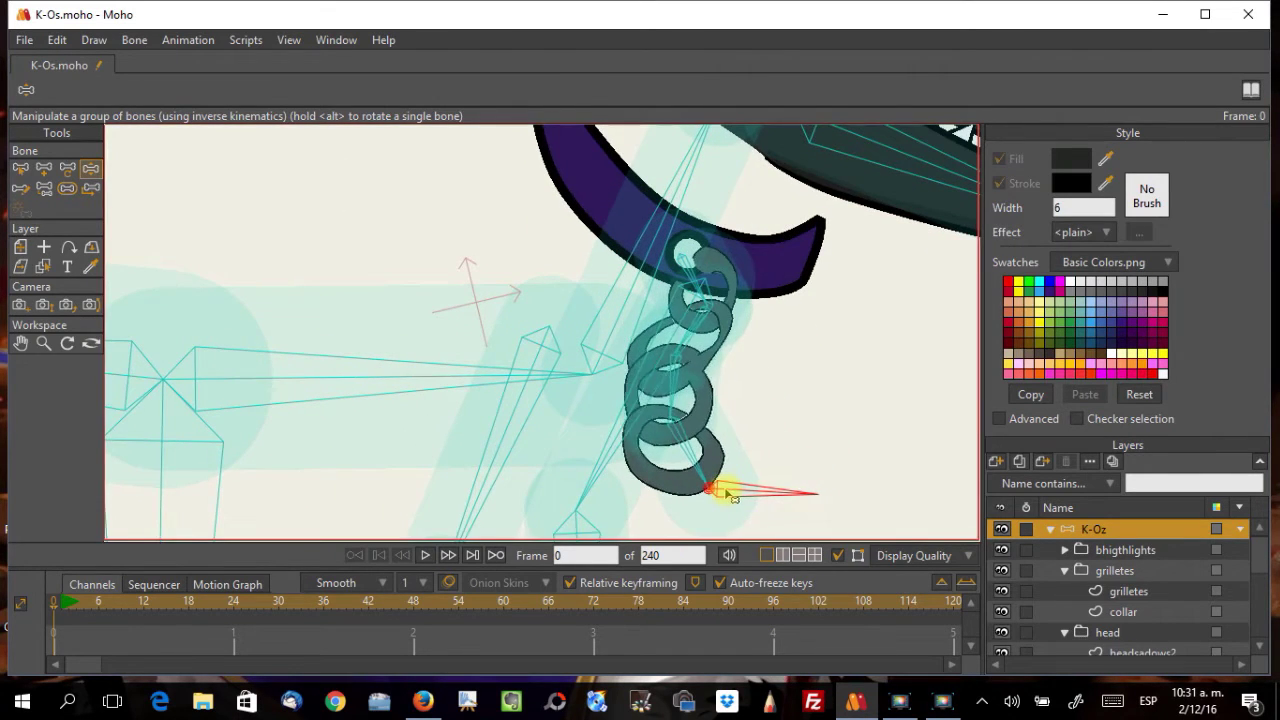
drag(698, 352, 808, 446)
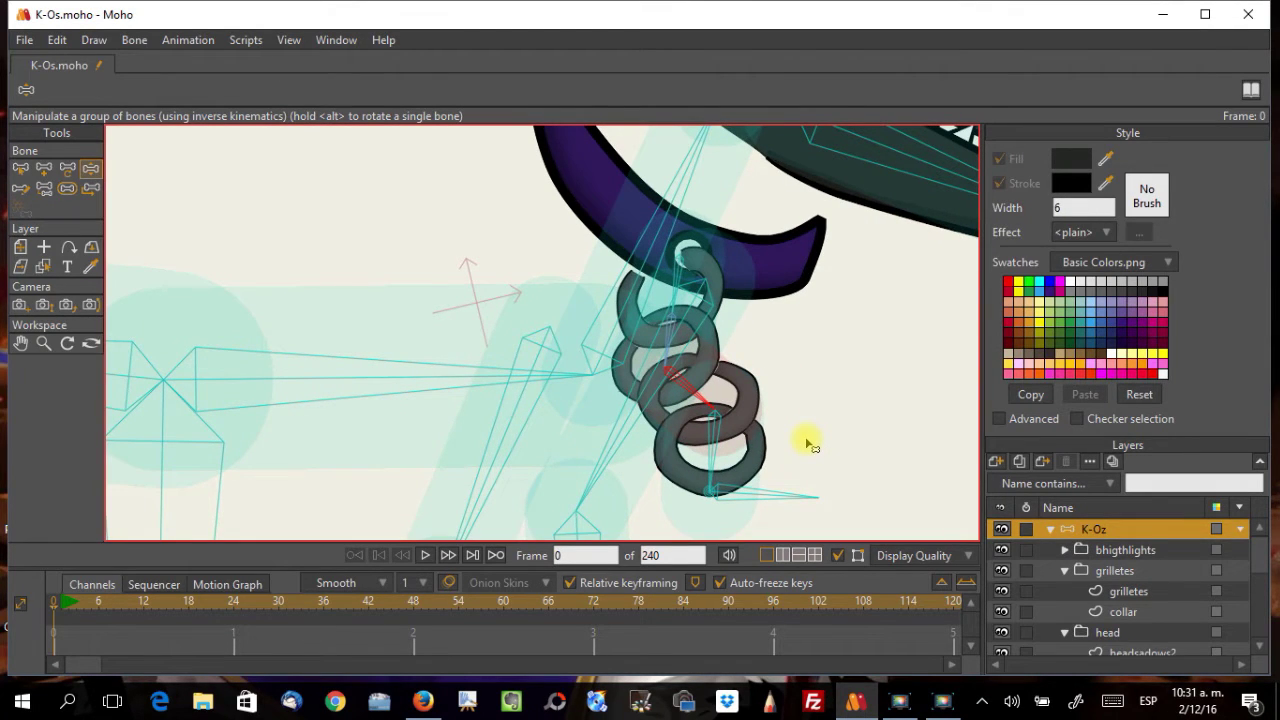
Step: Save the K-Os.moho project
click(24, 40)
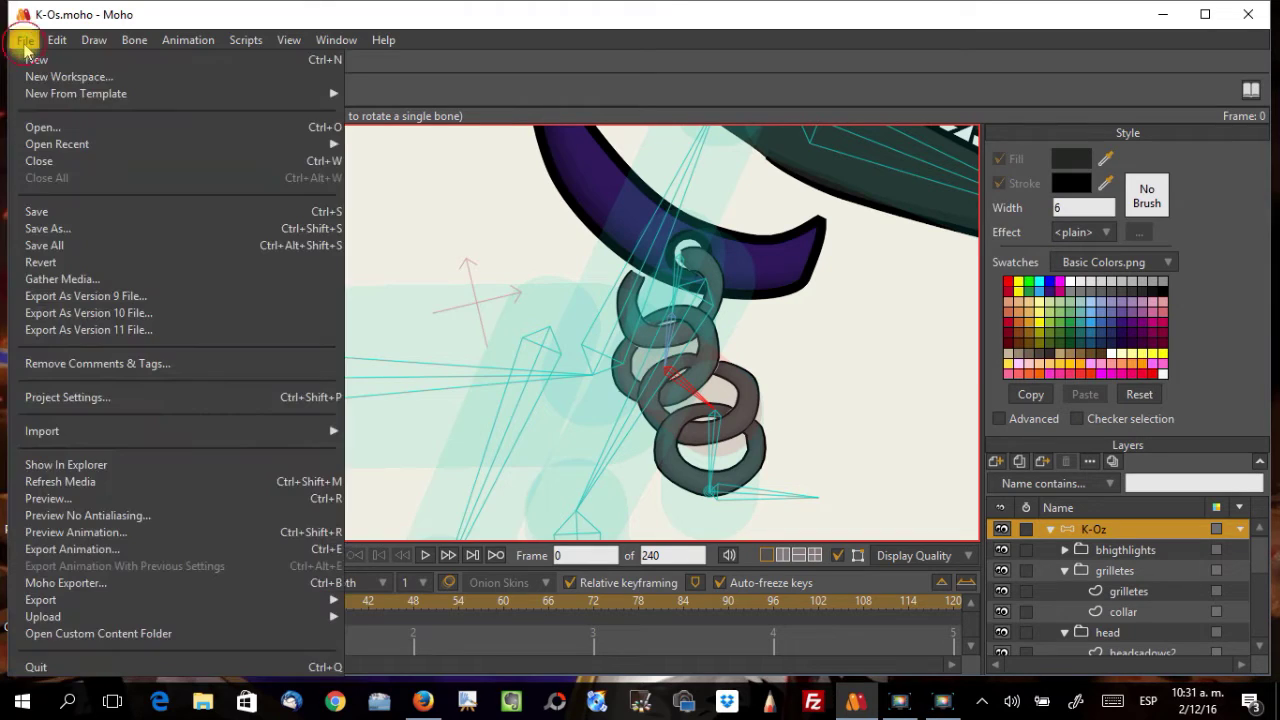
click(503, 329)
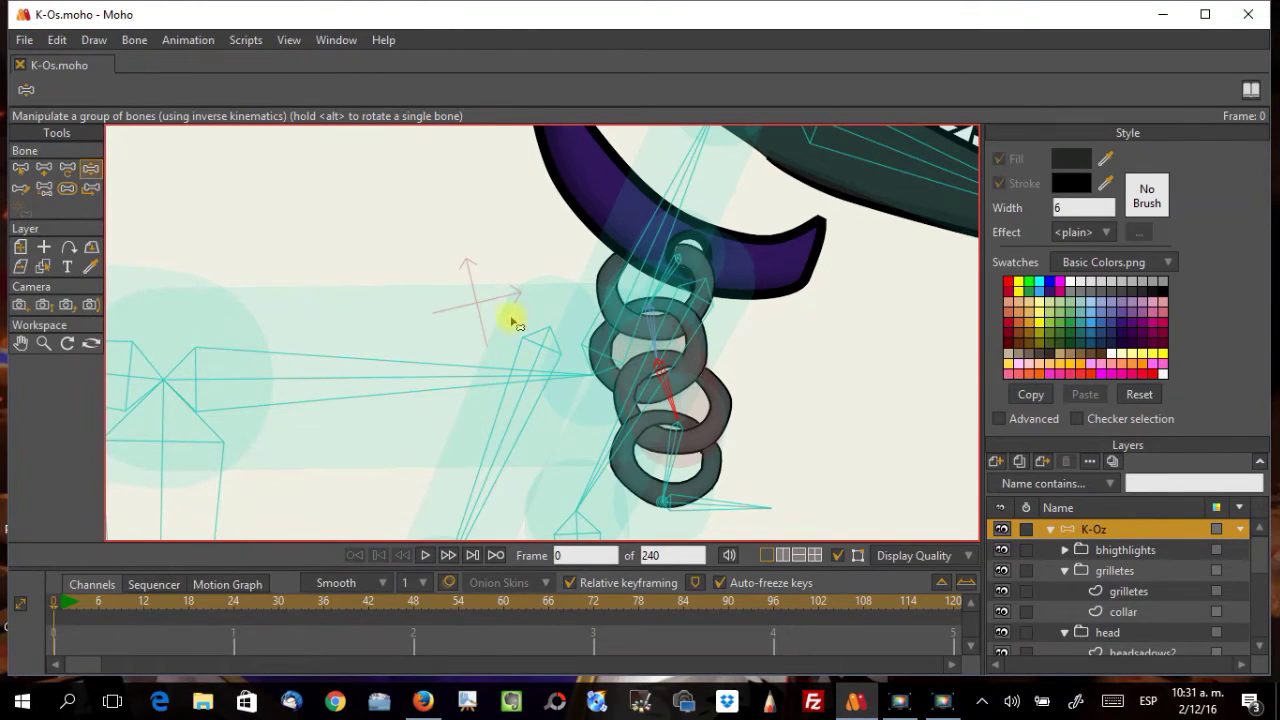
drag(514, 329, 428, 238)
scroll(428, 238, down, 5)
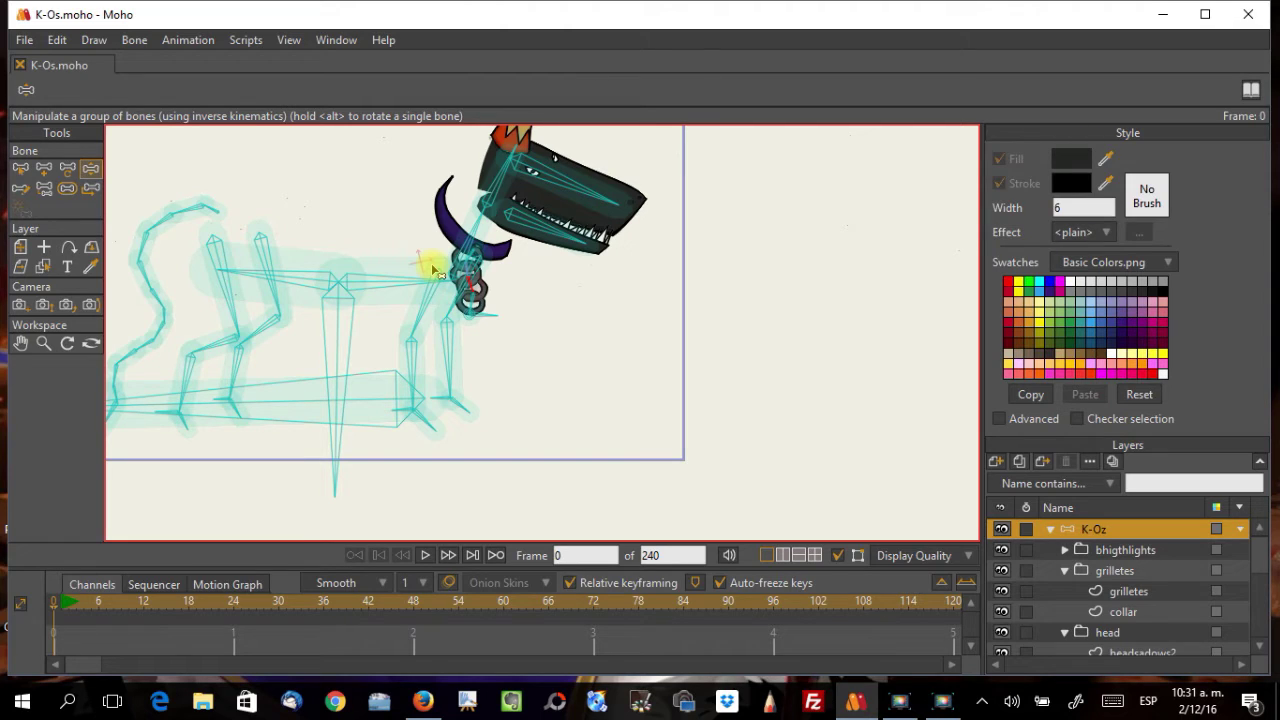
scroll(417, 270, up, 4)
drag(391, 240, 365, 370)
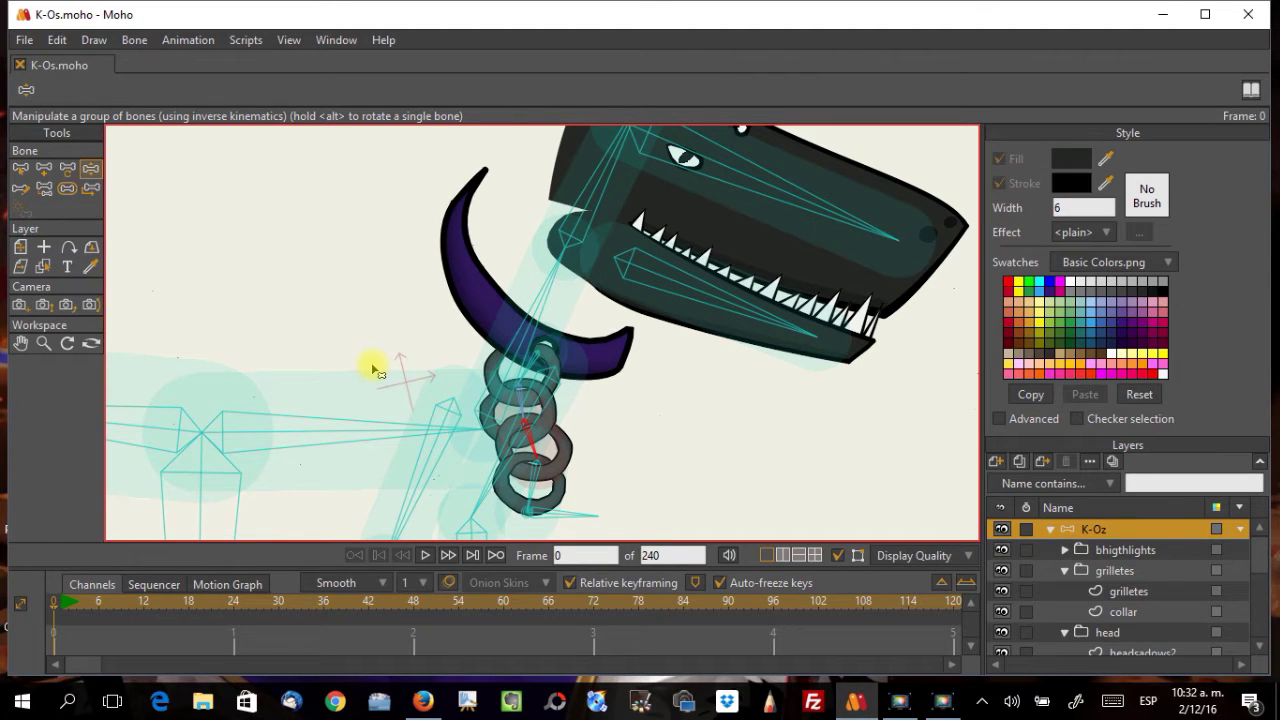
scroll(470, 330, up, 1)
scroll(600, 405, up, 2)
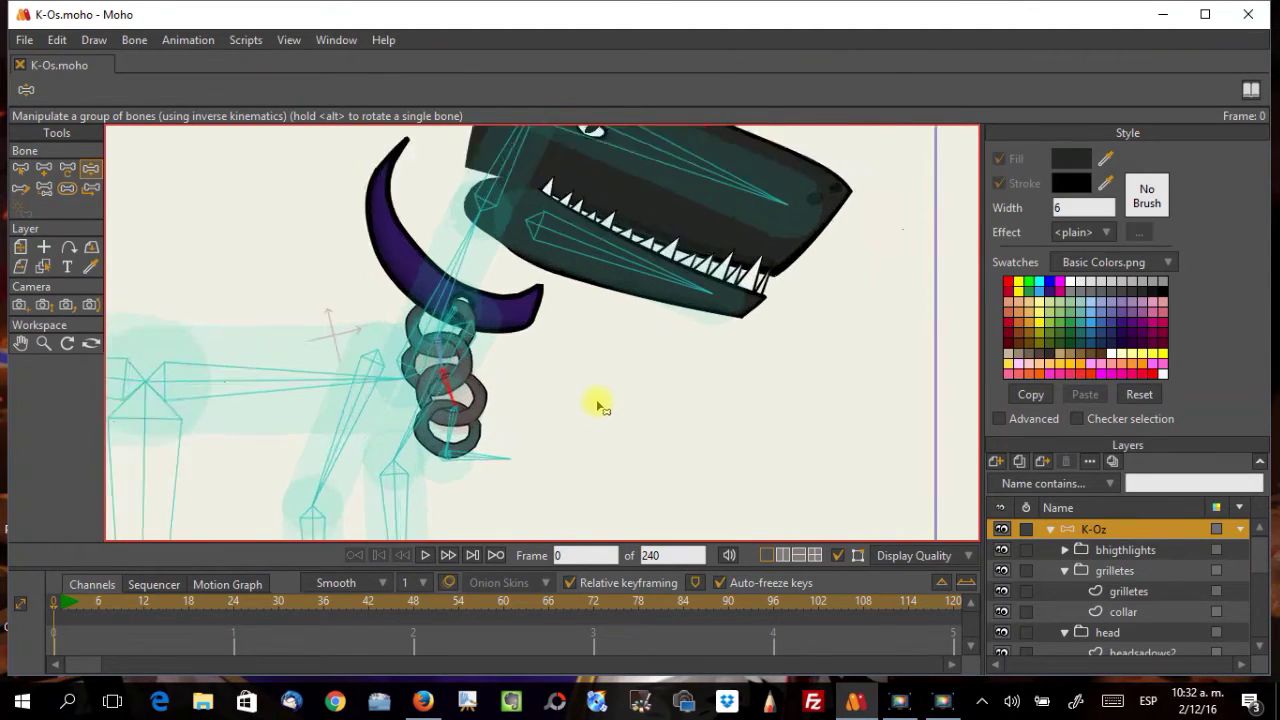
scroll(660, 280, down, 1)
scroll(662, 277, down, 1)
scroll(662, 277, up, 1)
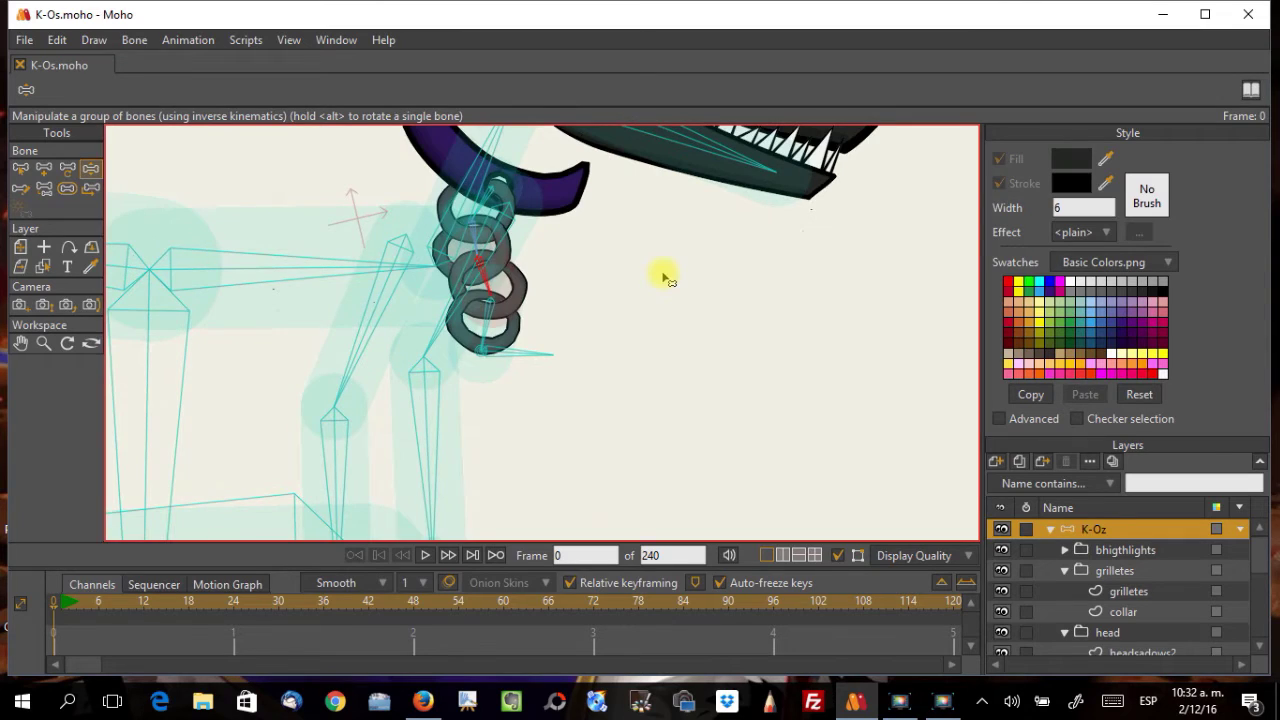
scroll(662, 316, up, 3)
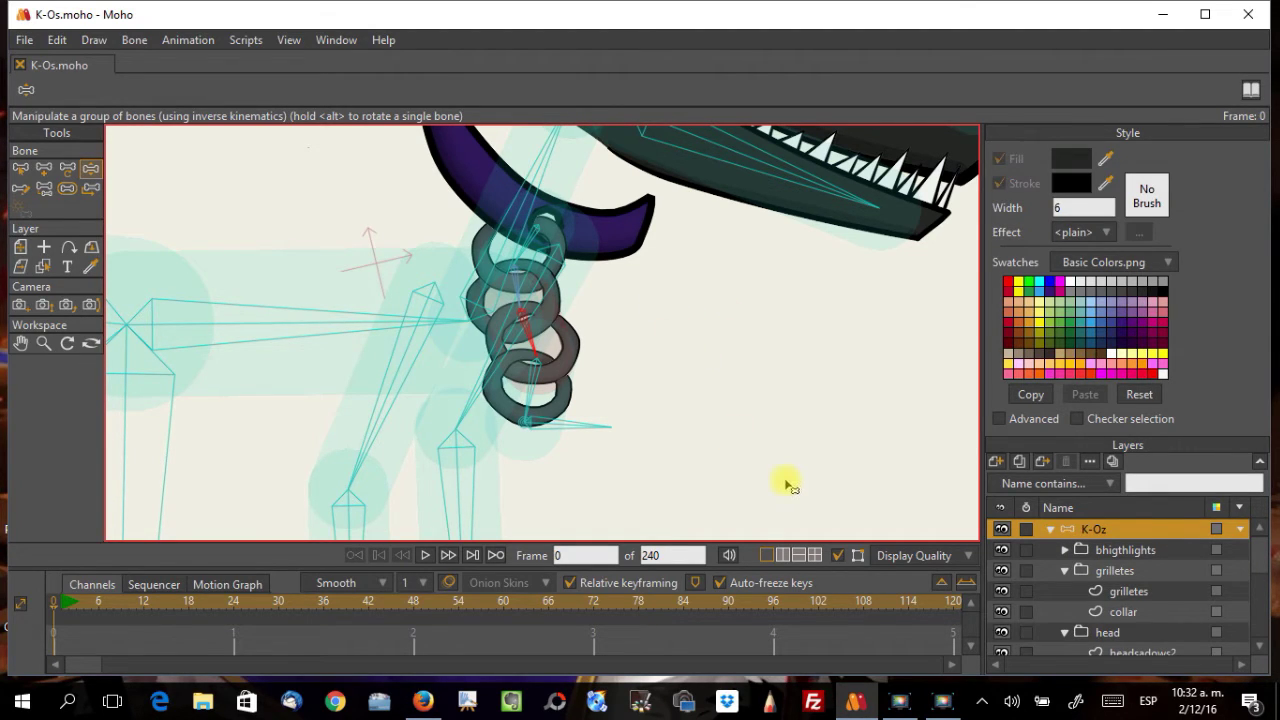
scroll(710, 426, up, 1)
drag(632, 314, 806, 396)
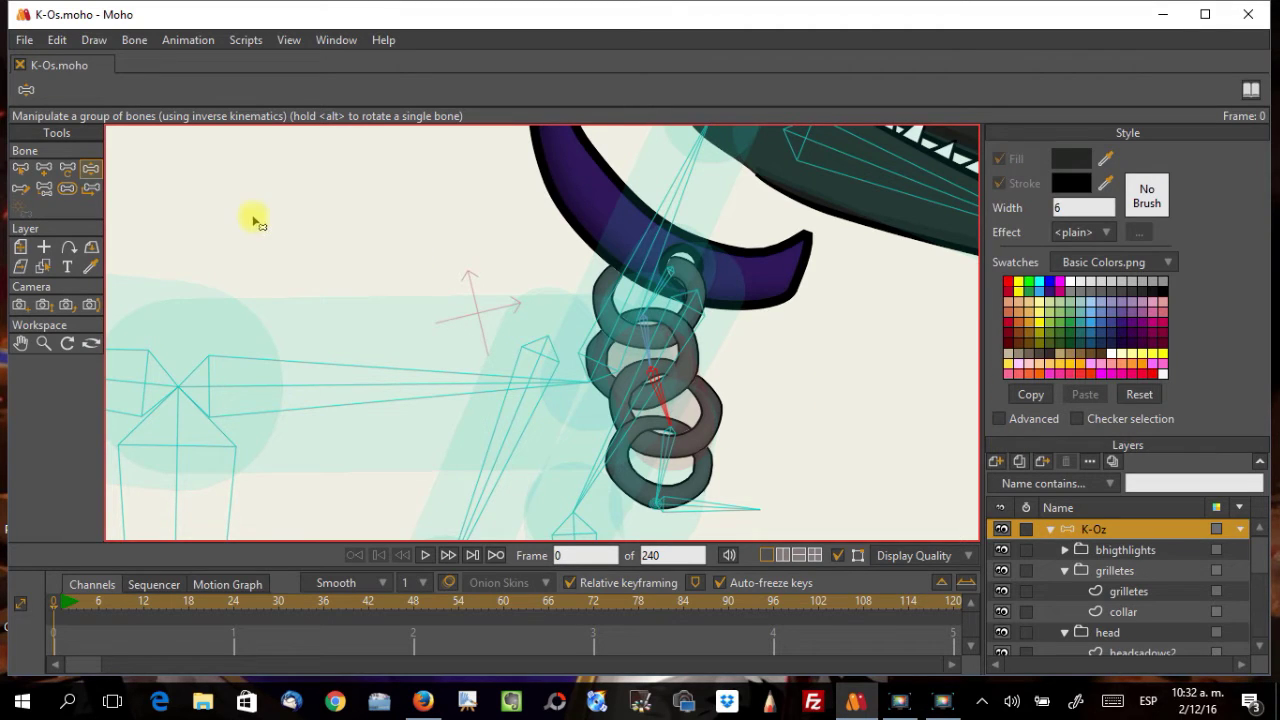
scroll(285, 255, down, 2)
scroll(380, 332, up, 1)
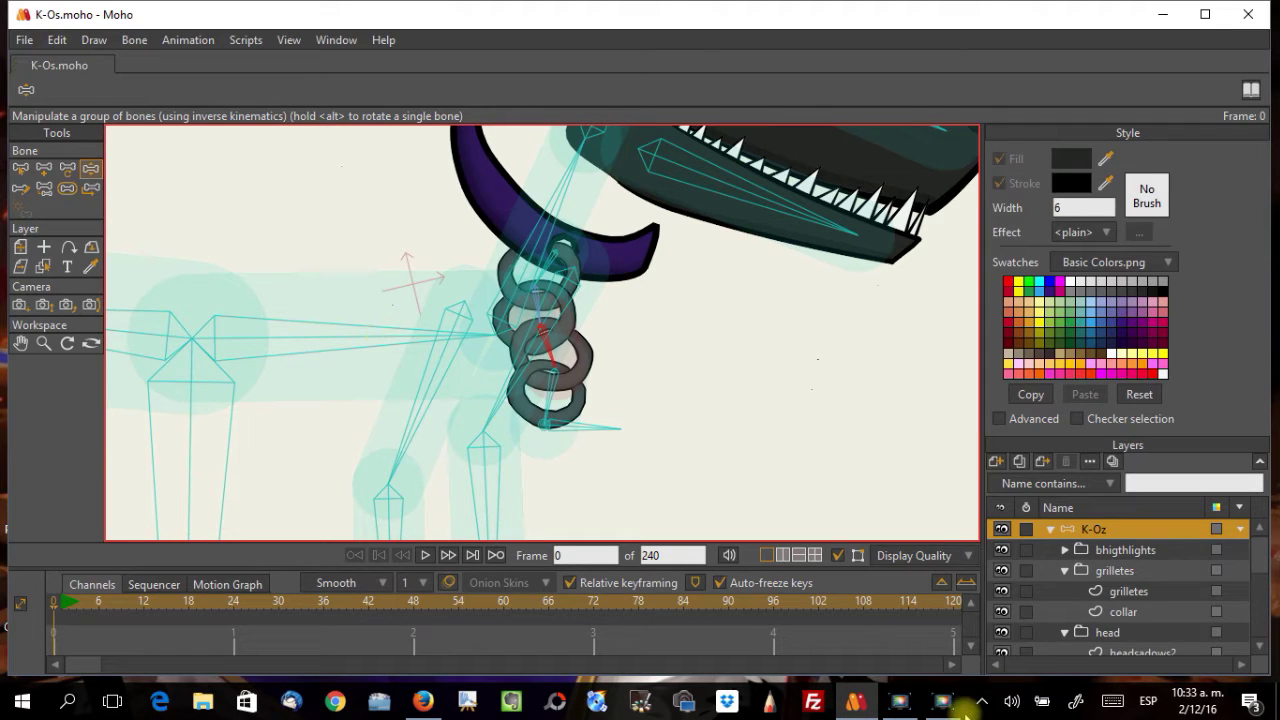
click(942, 702)
click(972, 522)
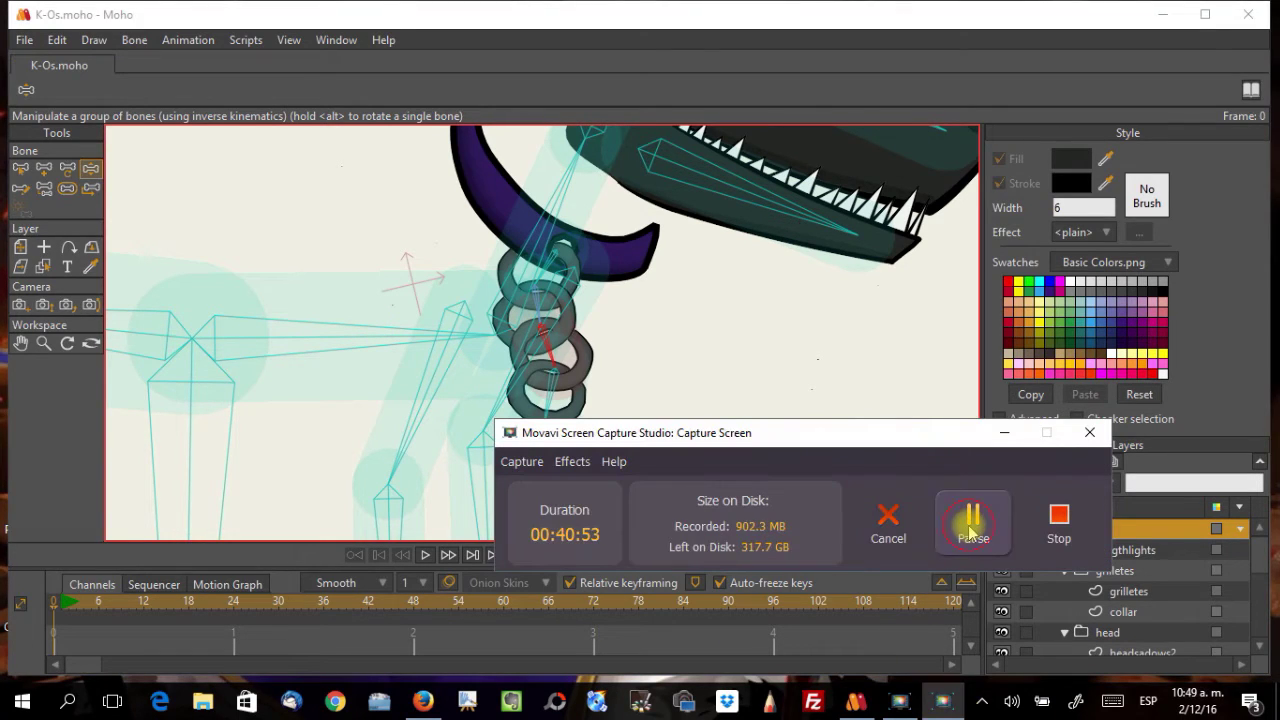
click(1004, 432)
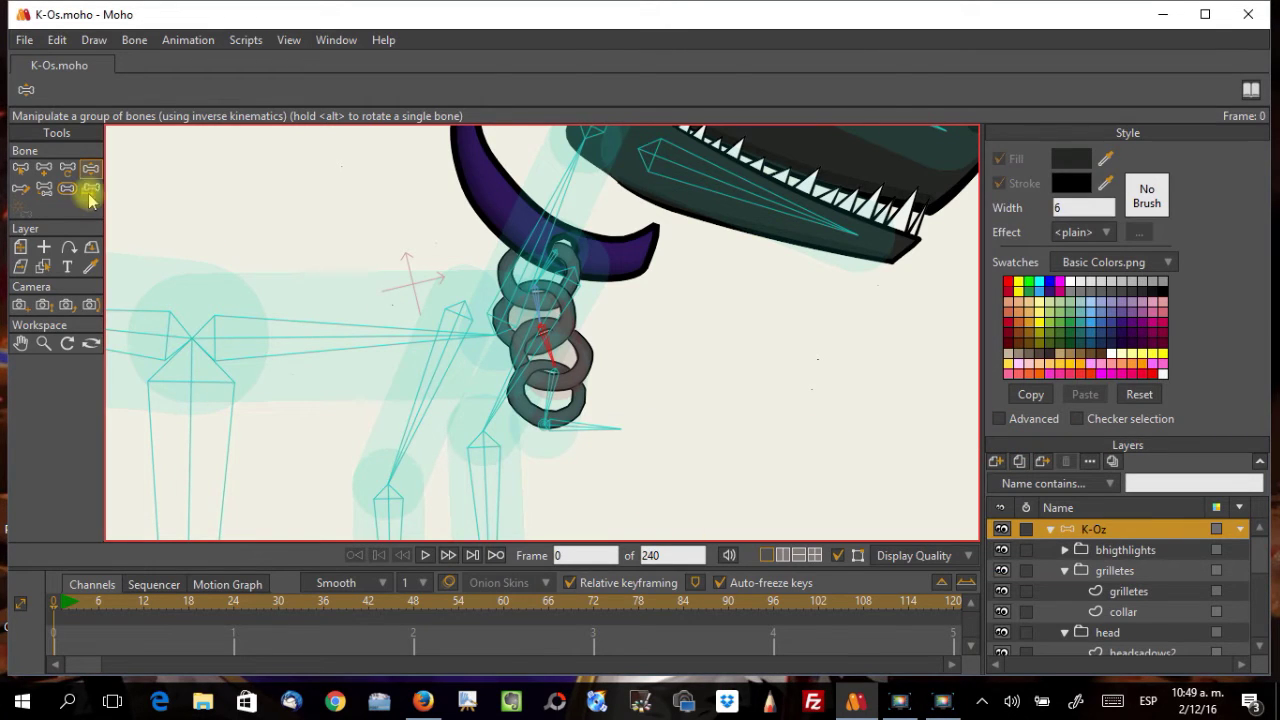
Step: Reposition the chain's bone joints over its links with Transform Bone and place the tc bone at the chain's lower end
click(67, 167)
scroll(555, 355, up, 2)
scroll(555, 355, up, 4)
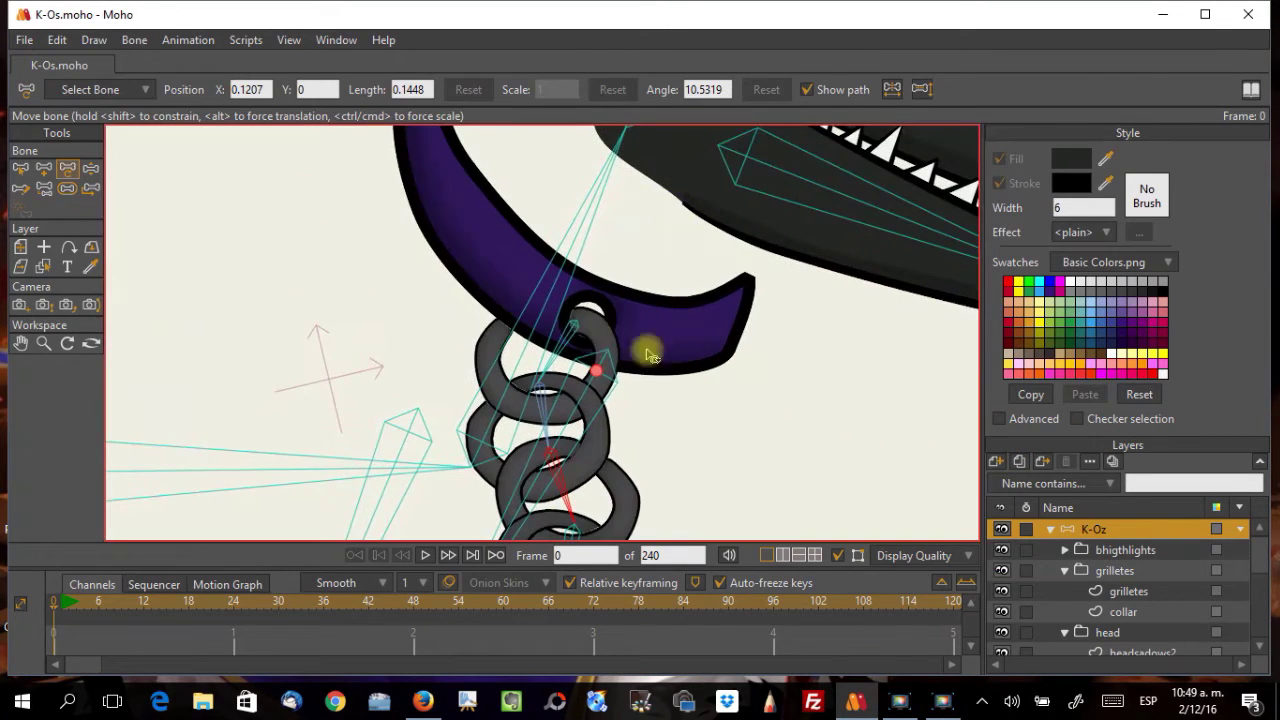
click(582, 331)
drag(582, 331, 560, 443)
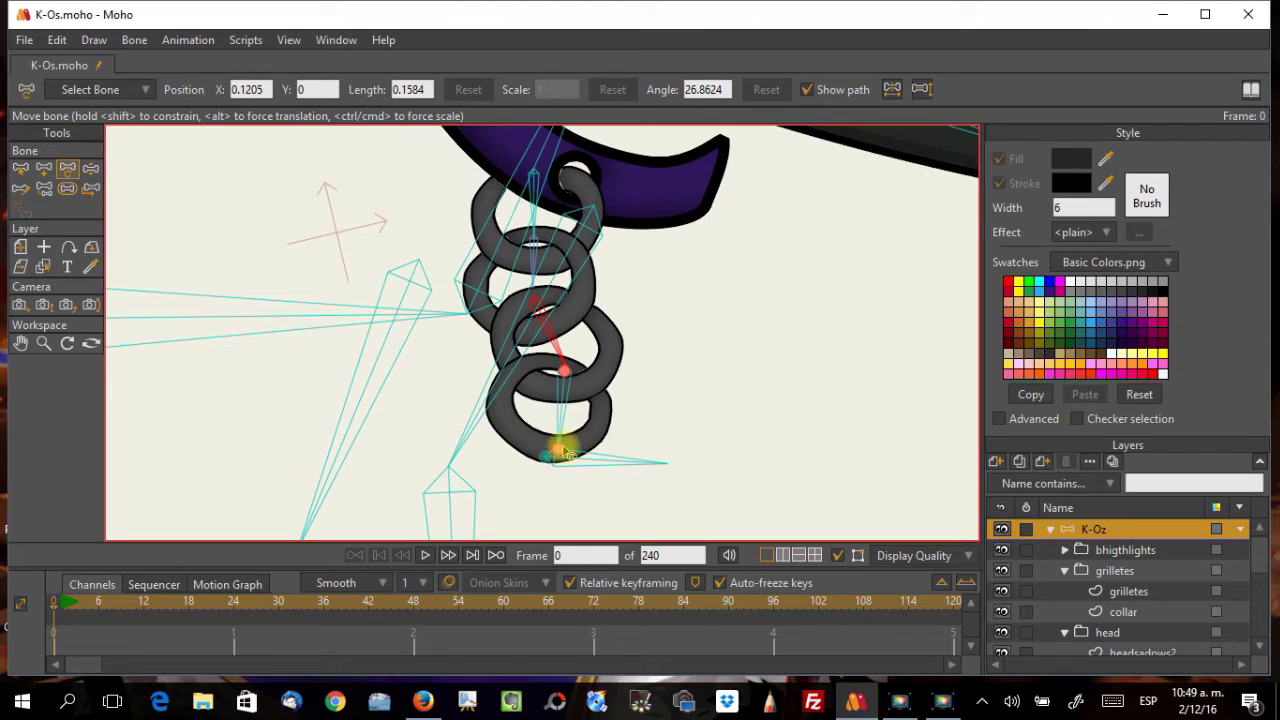
mouse_move(546, 440)
mouse_down()
mouse_move(571, 457)
mouse_move(549, 461)
mouse_move(546, 447)
mouse_move(566, 455)
mouse_up()
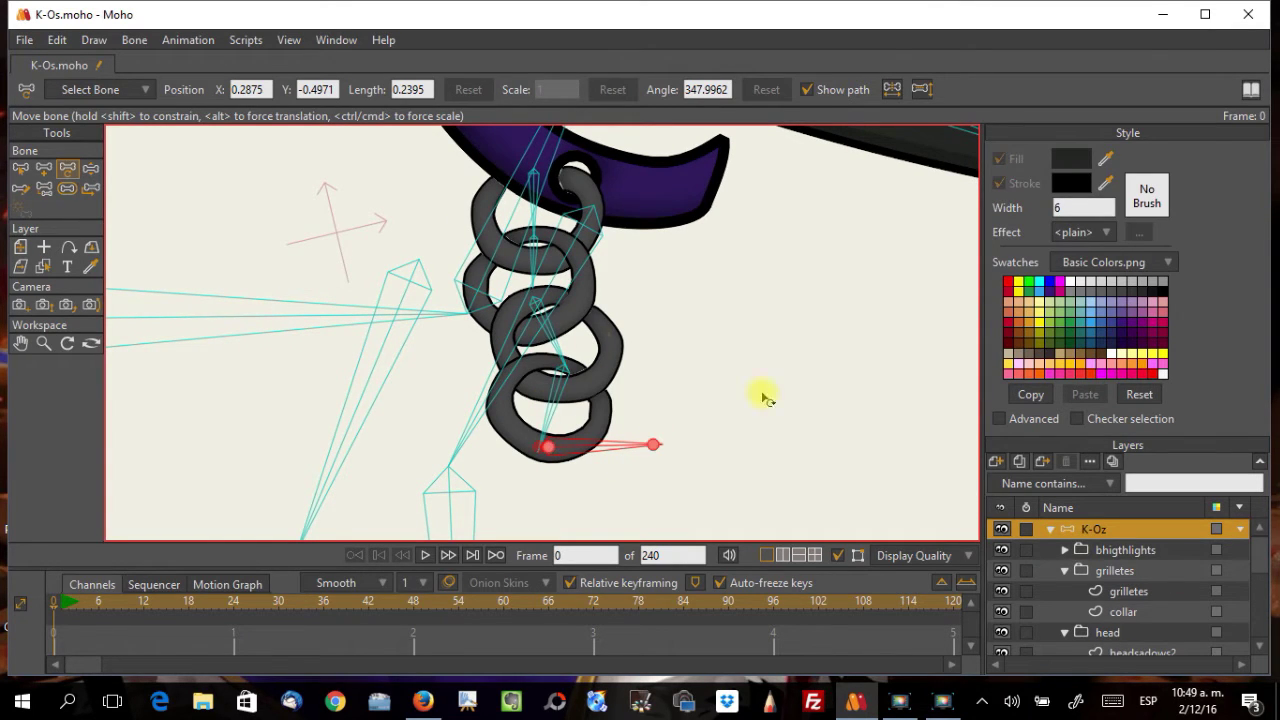
Step: Test the chain's deformation by bending its upper and middle bones with Manipulate Bones
click(90, 168)
drag(540, 284, 604, 283)
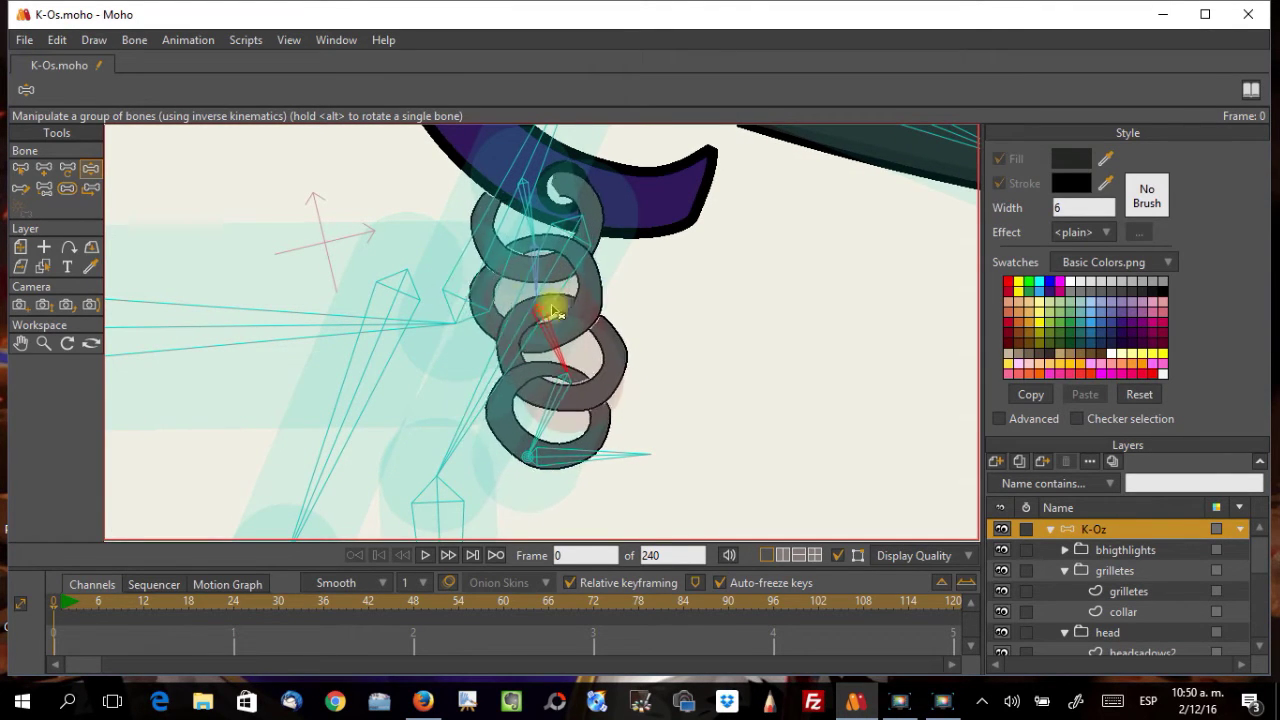
drag(512, 305, 536, 291)
drag(524, 236, 550, 365)
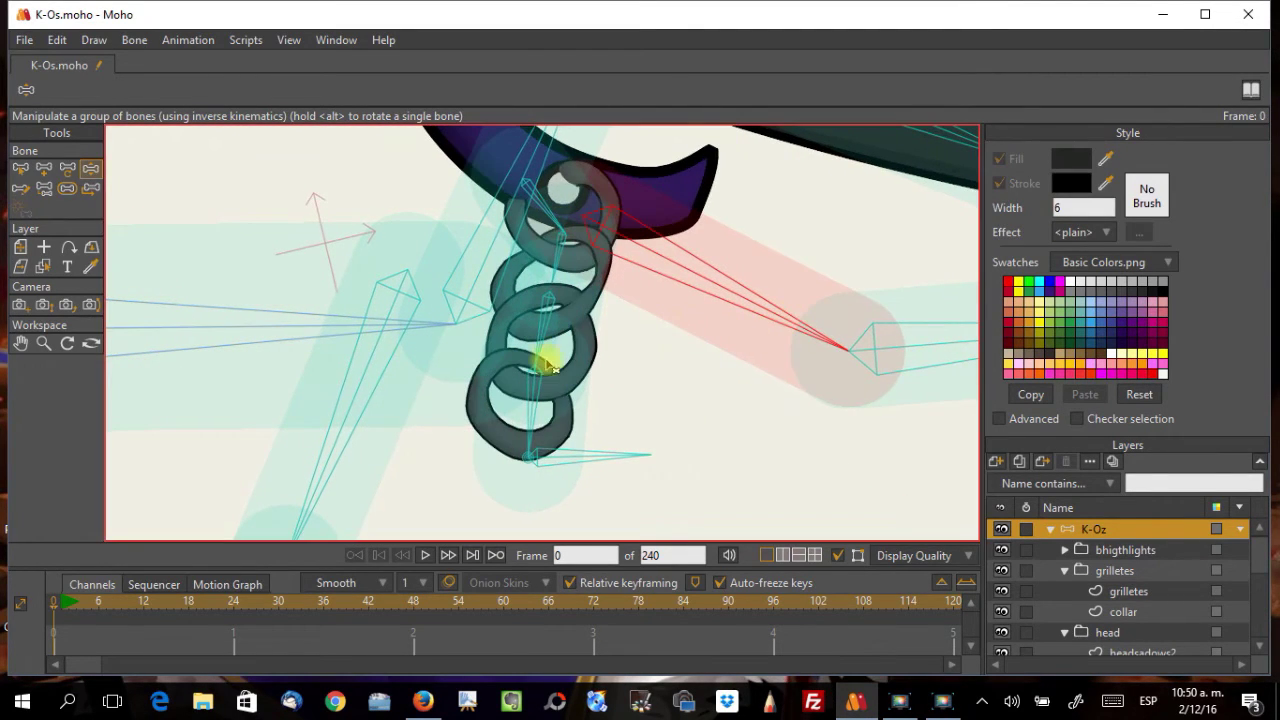
drag(553, 270, 533, 228)
scroll(571, 357, down, 3)
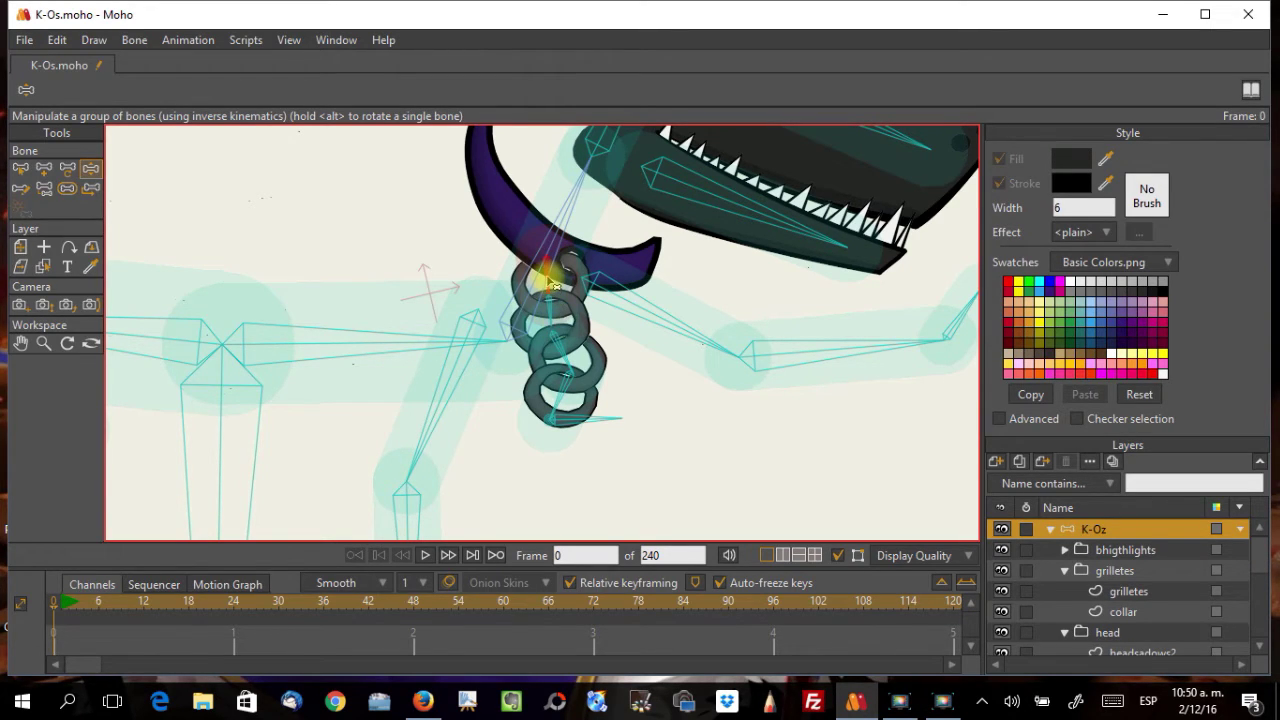
Step: Enable Independent angle in the bone constraints of the chain's top bone
click(20, 168)
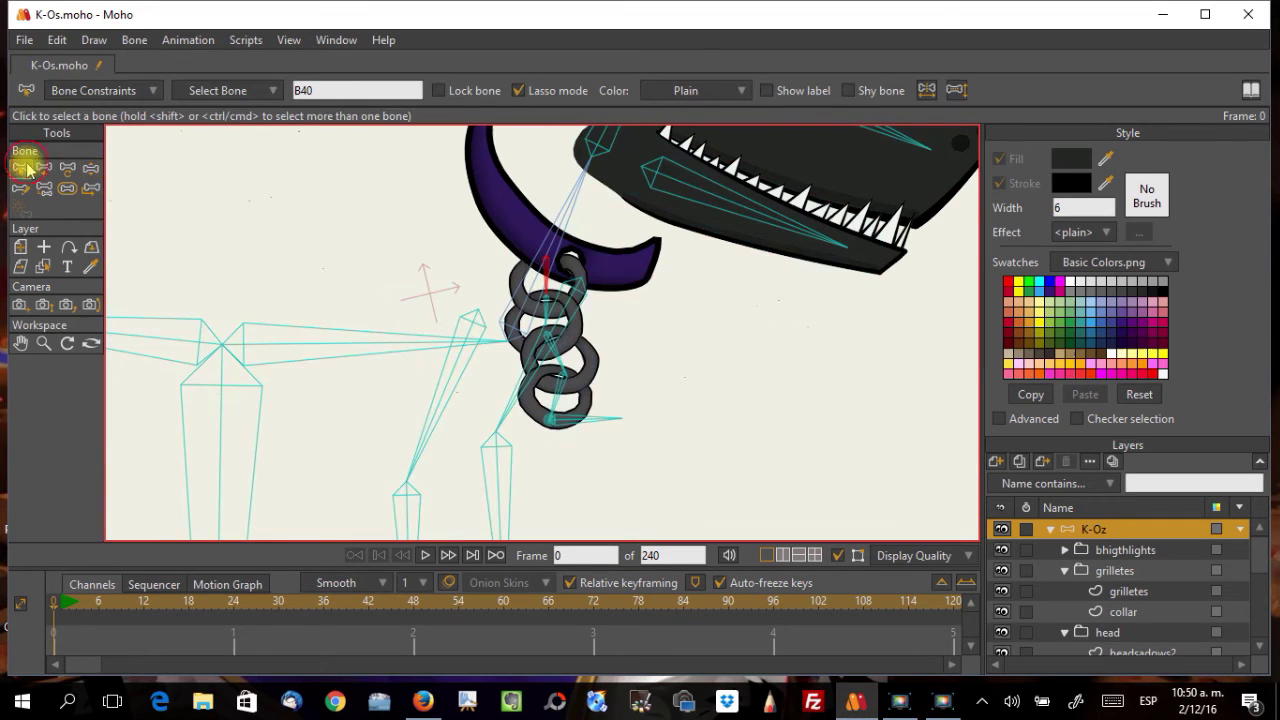
click(75, 91)
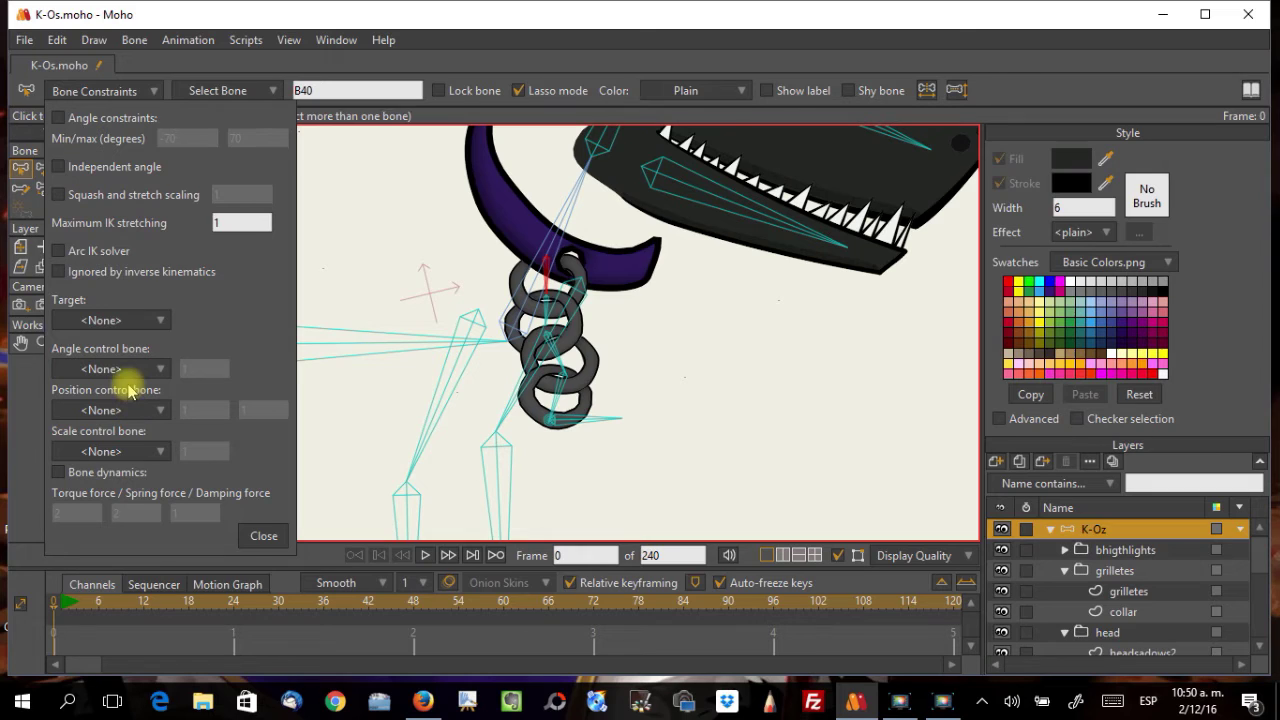
click(60, 166)
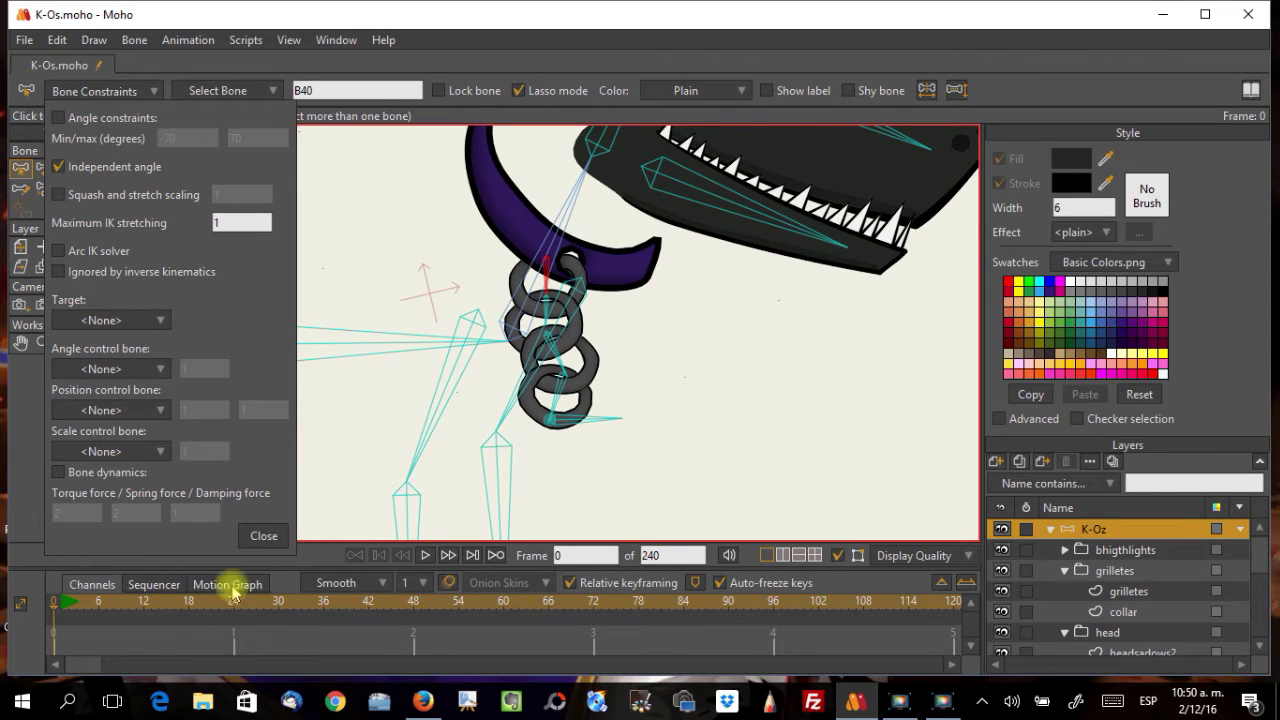
click(260, 534)
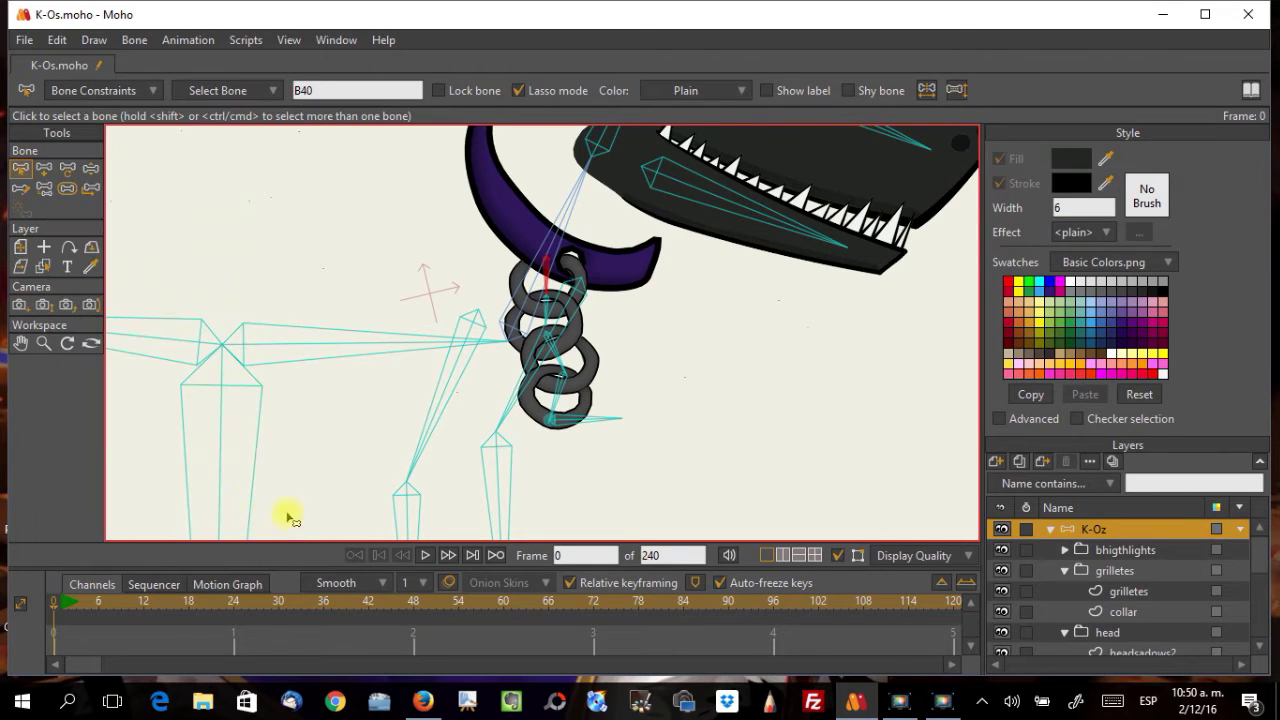
Step: Test the chain again by manipulating its middle bone and the tc target bone
click(548, 348)
key(z)
mouse_move(550, 345)
mouse_down()
mouse_move(540, 355)
mouse_move(610, 345)
mouse_move(471, 343)
mouse_move(606, 351)
mouse_move(490, 360)
mouse_move(531, 343)
mouse_move(551, 349)
mouse_move(520, 378)
mouse_move(588, 372)
mouse_up()
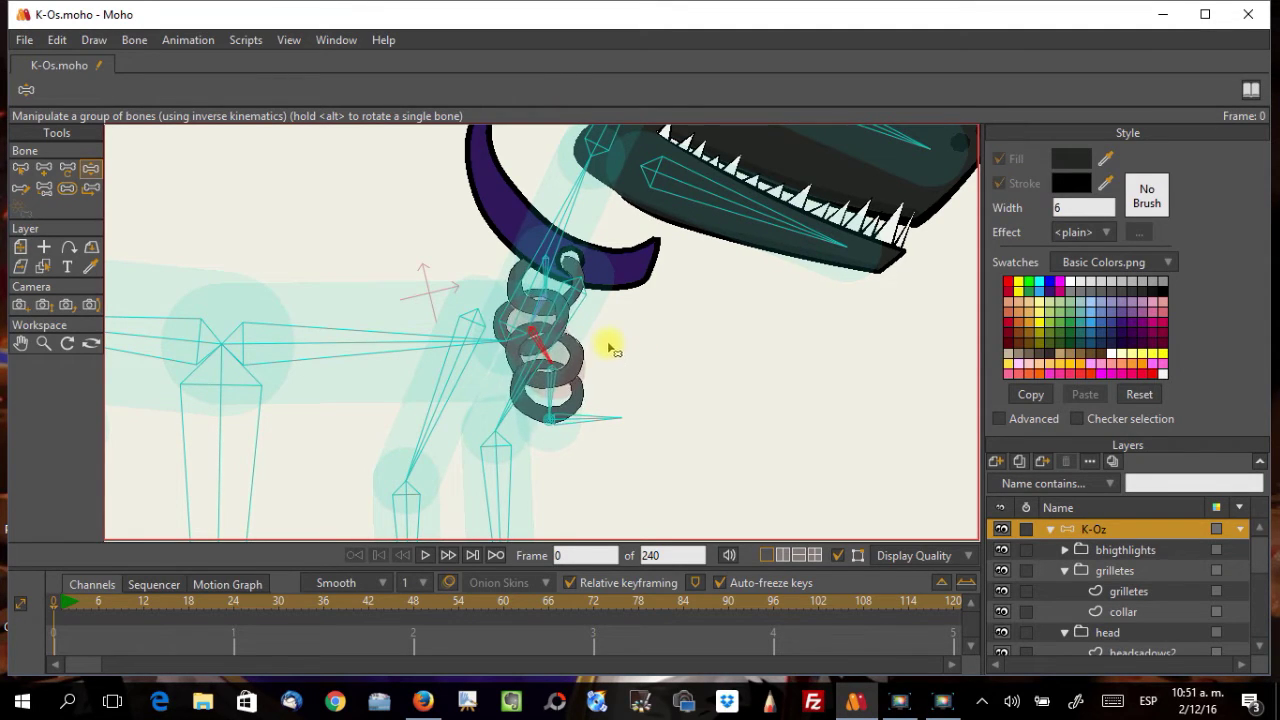
scroll(612, 345, up, 2)
drag(527, 420, 578, 465)
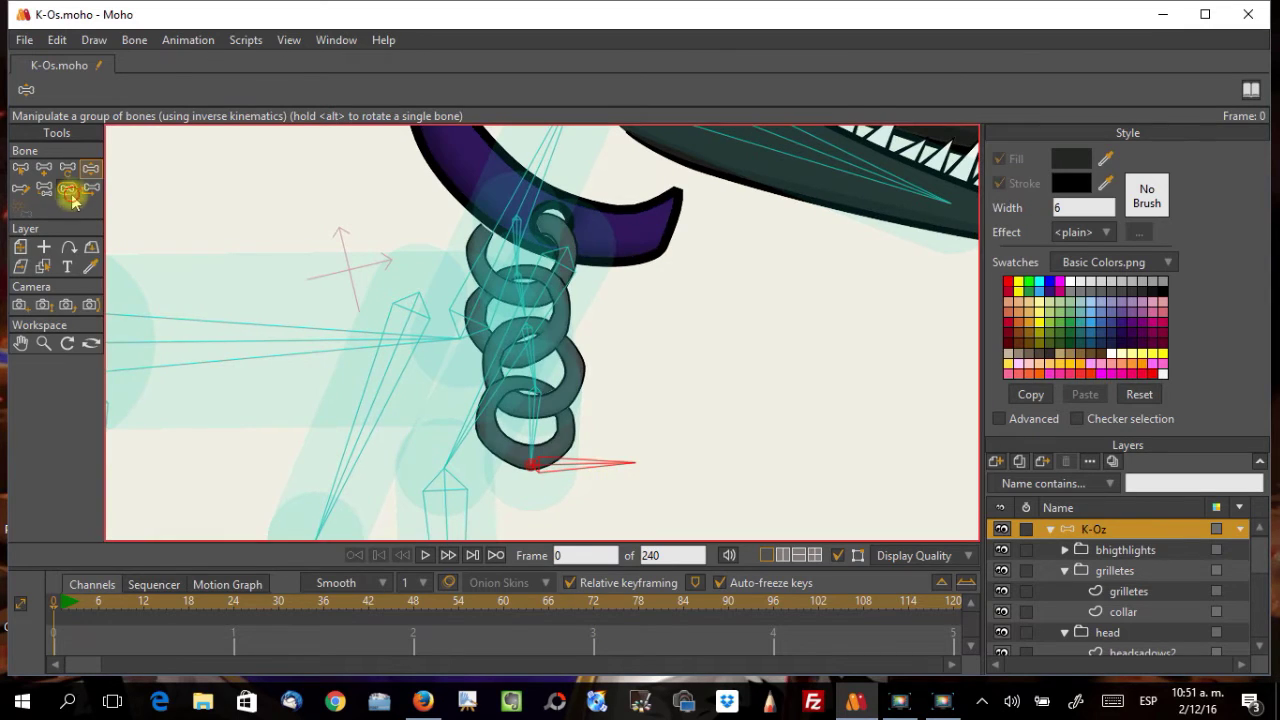
Step: Reduce the bone strength of the chain's second, third and lowest bones to 0.6578, 0.5187 and 0.3690
click(67, 189)
drag(527, 312, 520, 313)
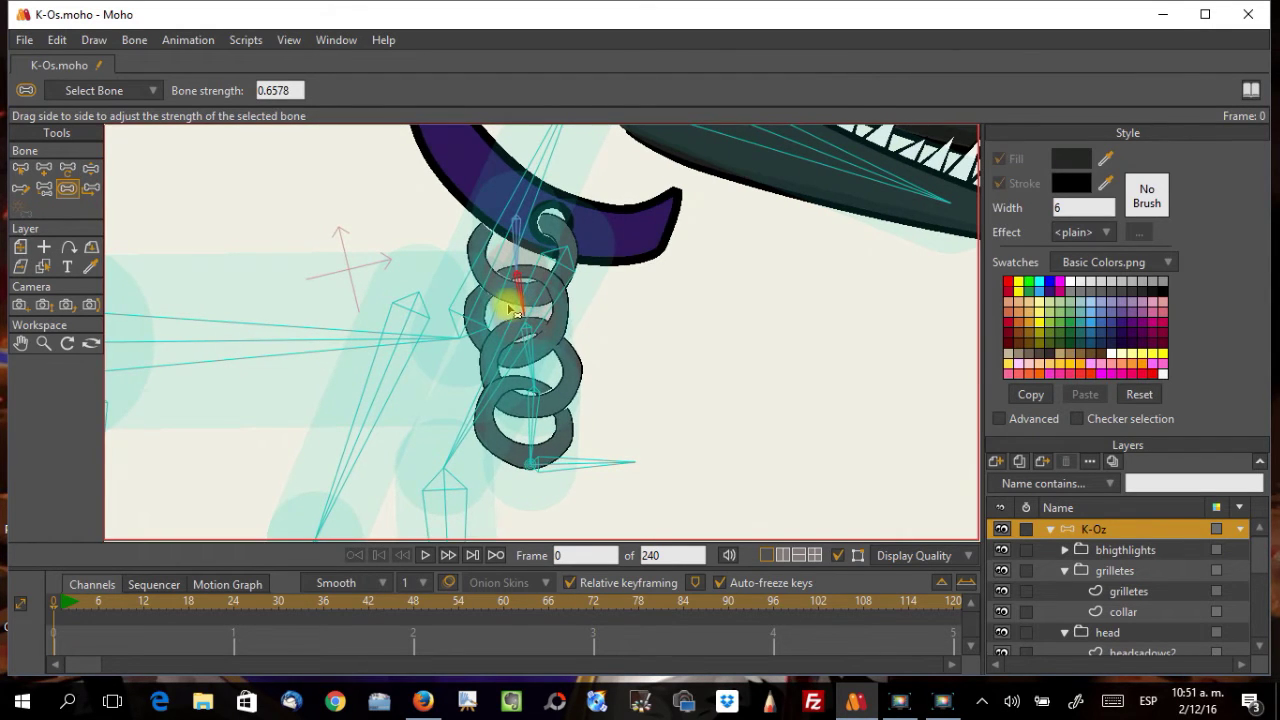
click(522, 365)
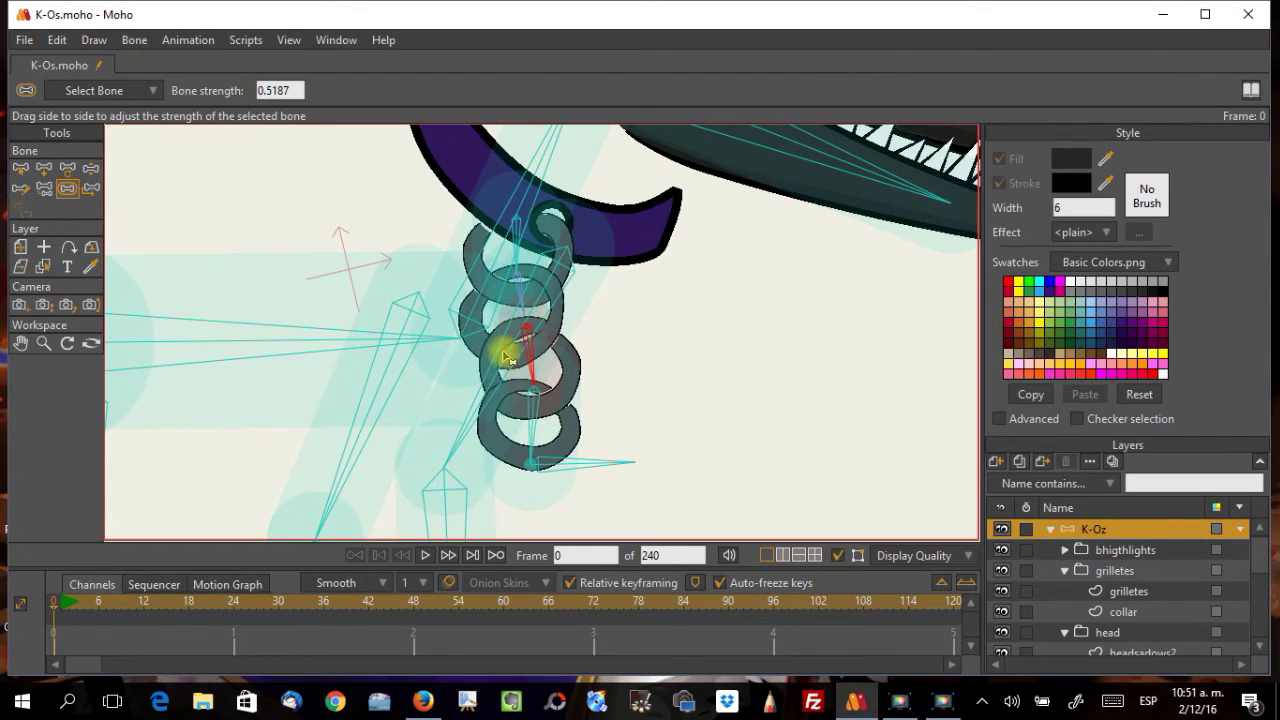
click(533, 425)
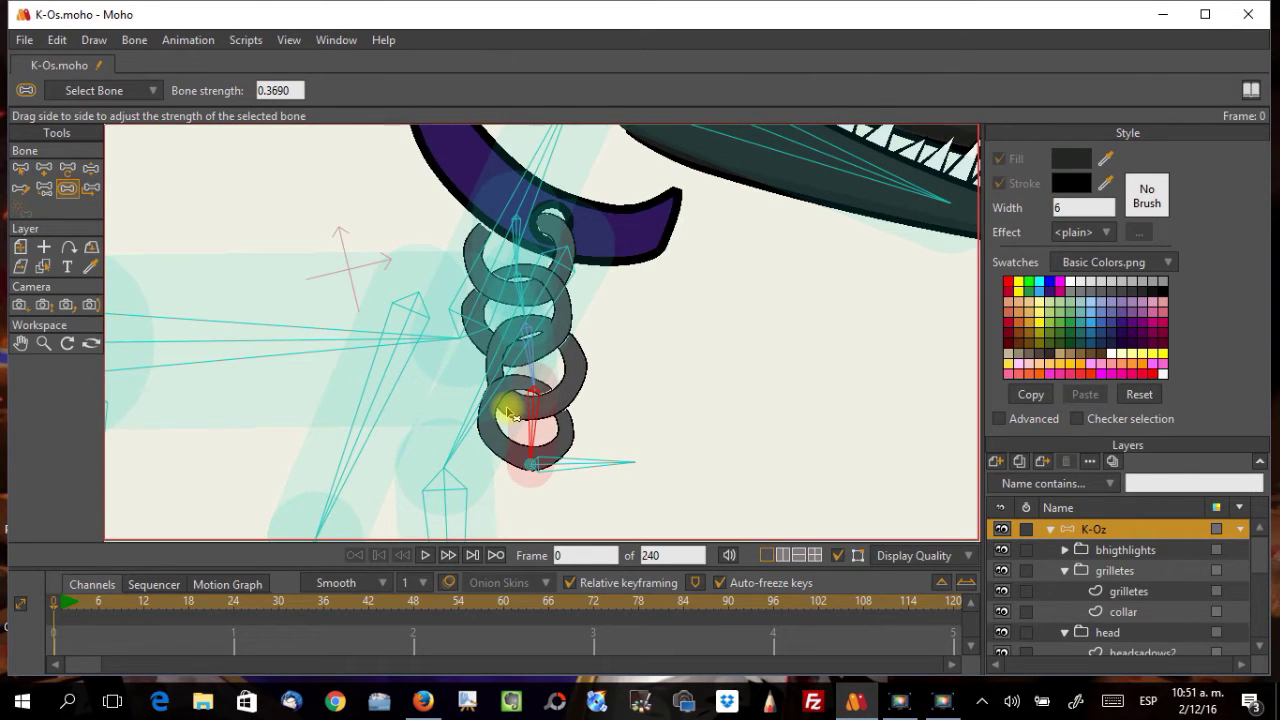
Step: Test the adjusted chain strengths by moving the tc bone and bending the chain's second bone
key(z)
drag(552, 462, 590, 460)
click(527, 322)
drag(527, 322, 503, 286)
scroll(625, 352, down, 2)
scroll(625, 352, up, 2)
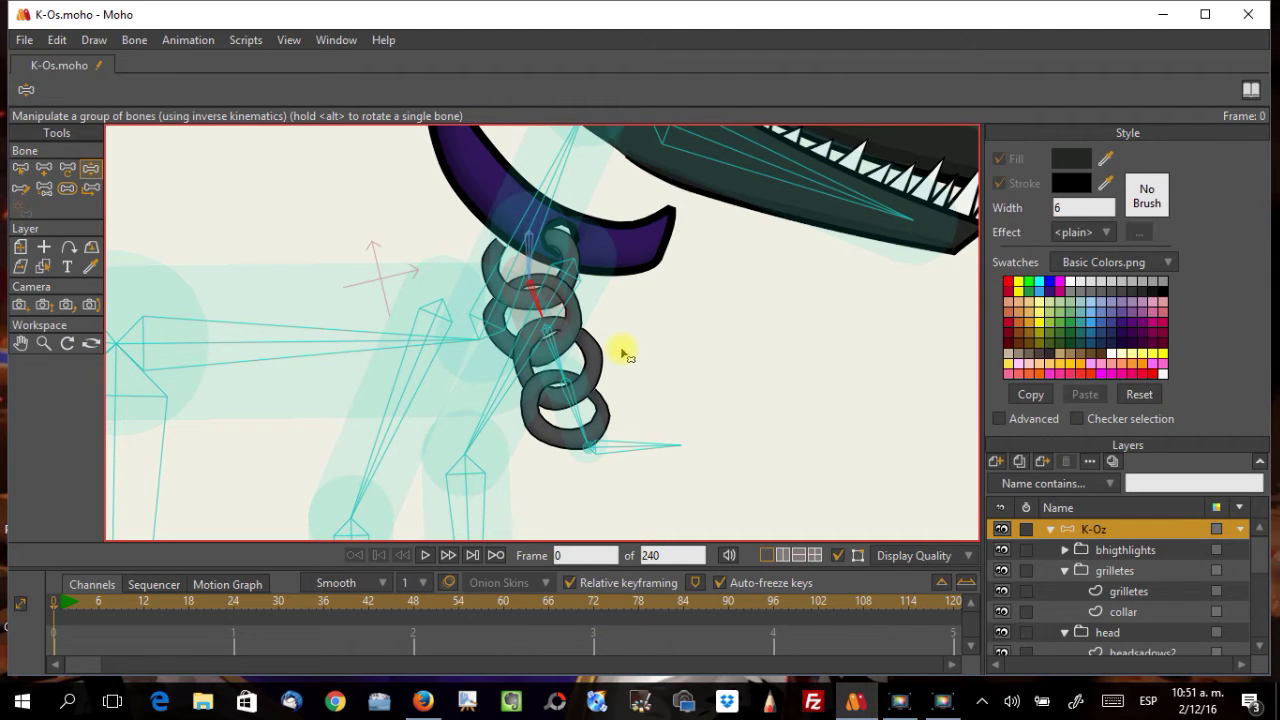
scroll(952, 513, down, 4)
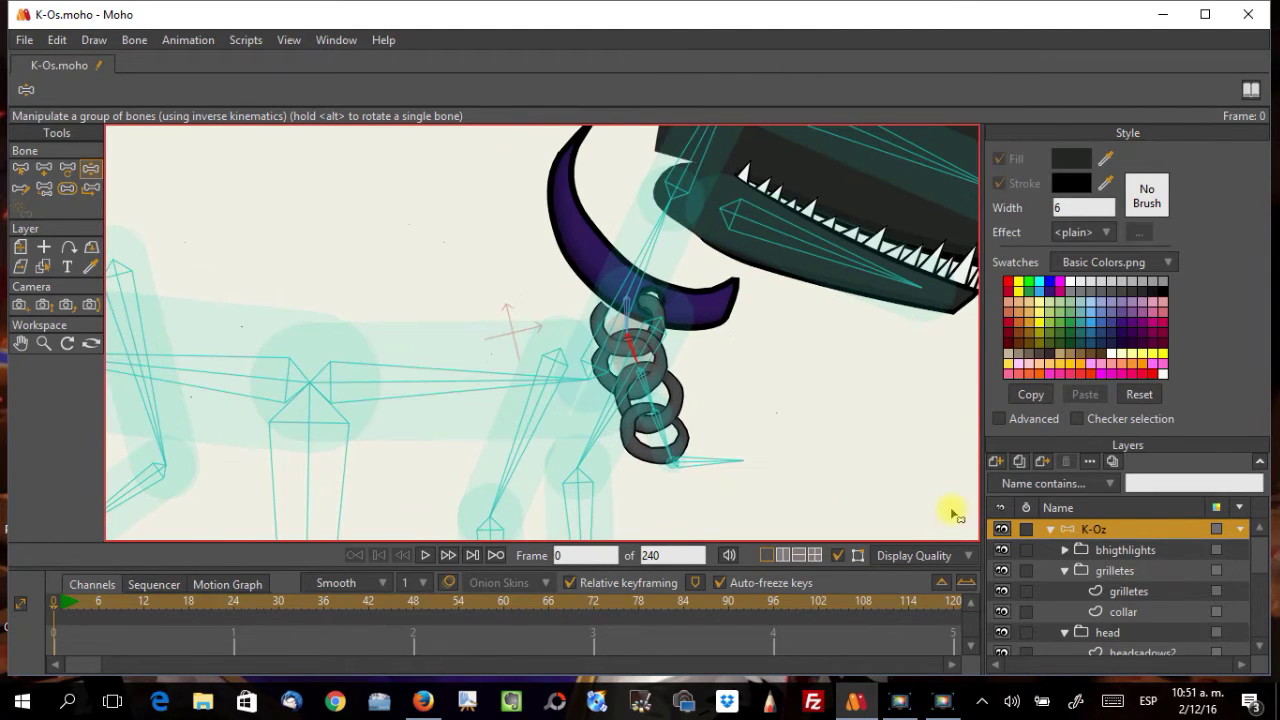
Step: Select the chain's top link on the grilletes vector layer and copy it
click(1128, 591)
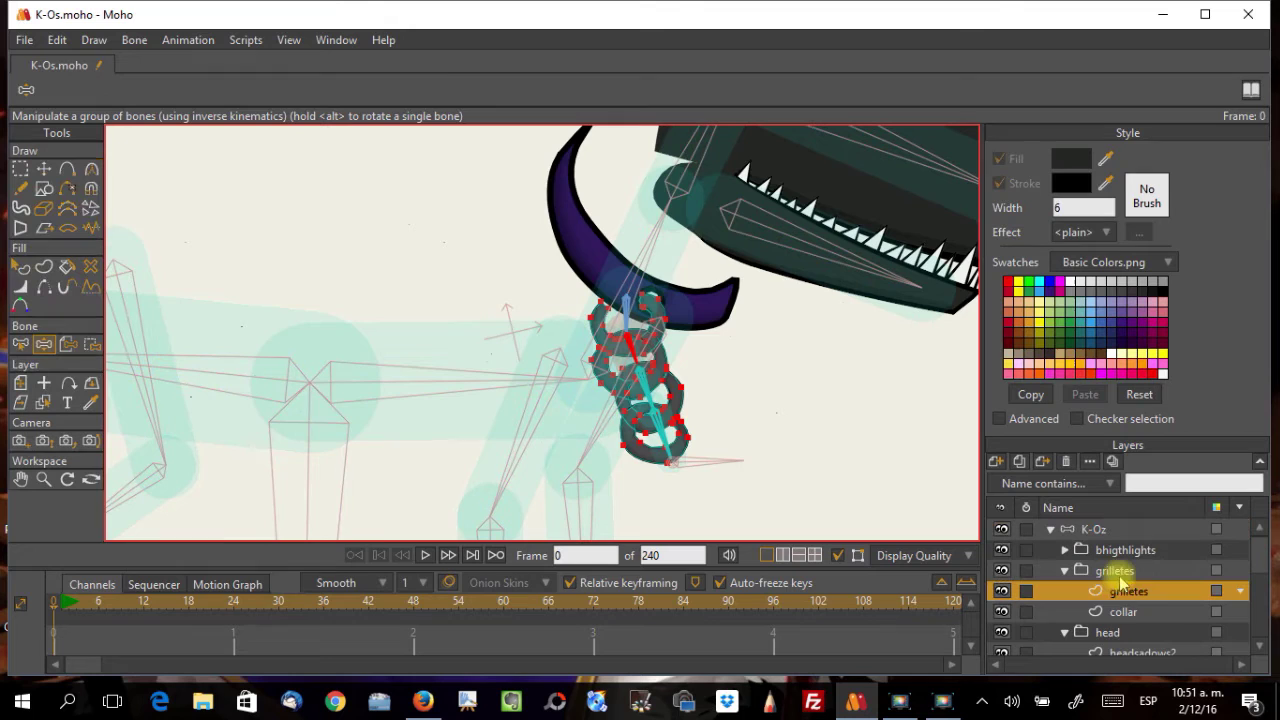
scroll(433, 227, up, 3)
drag(433, 227, 297, 157)
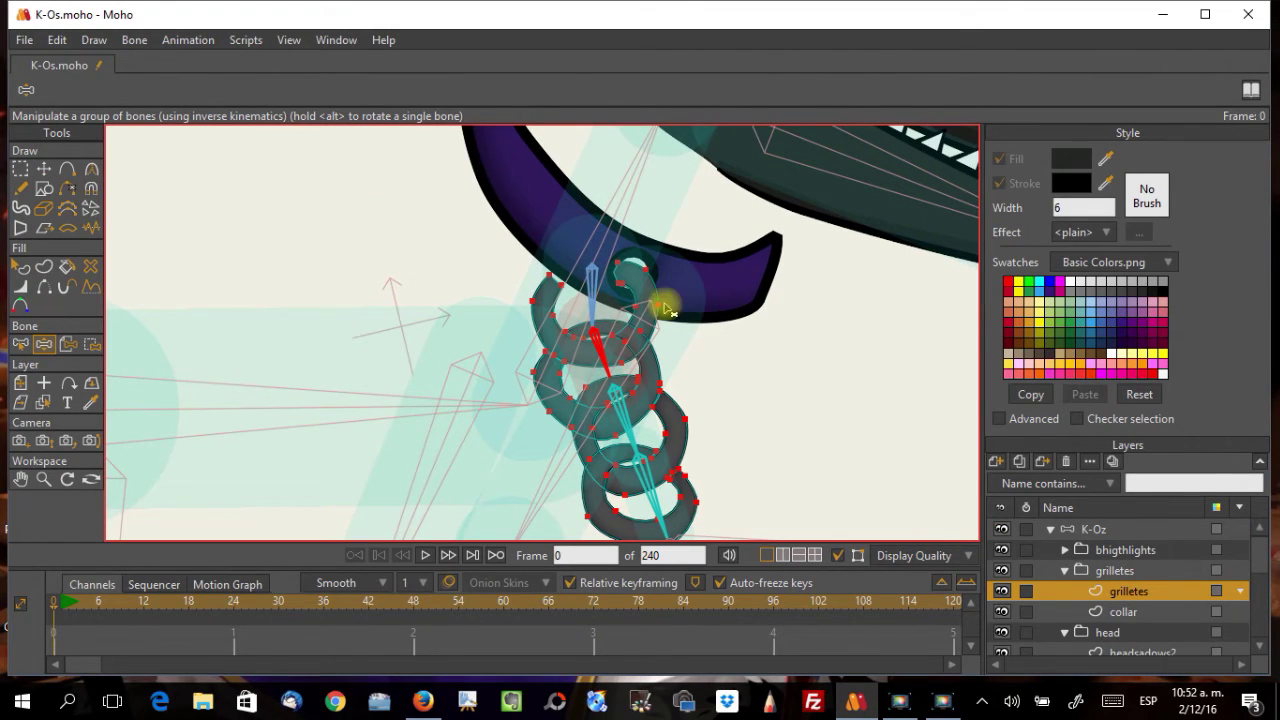
click(44, 170)
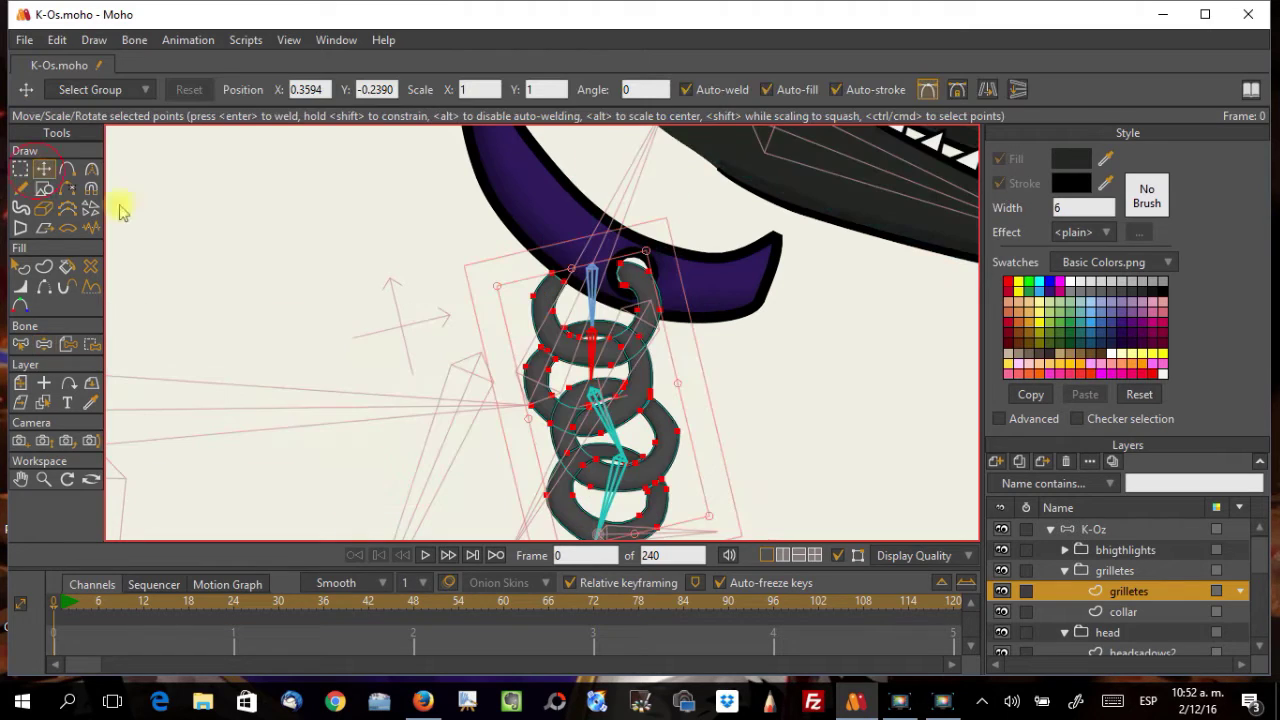
double_click(646, 289)
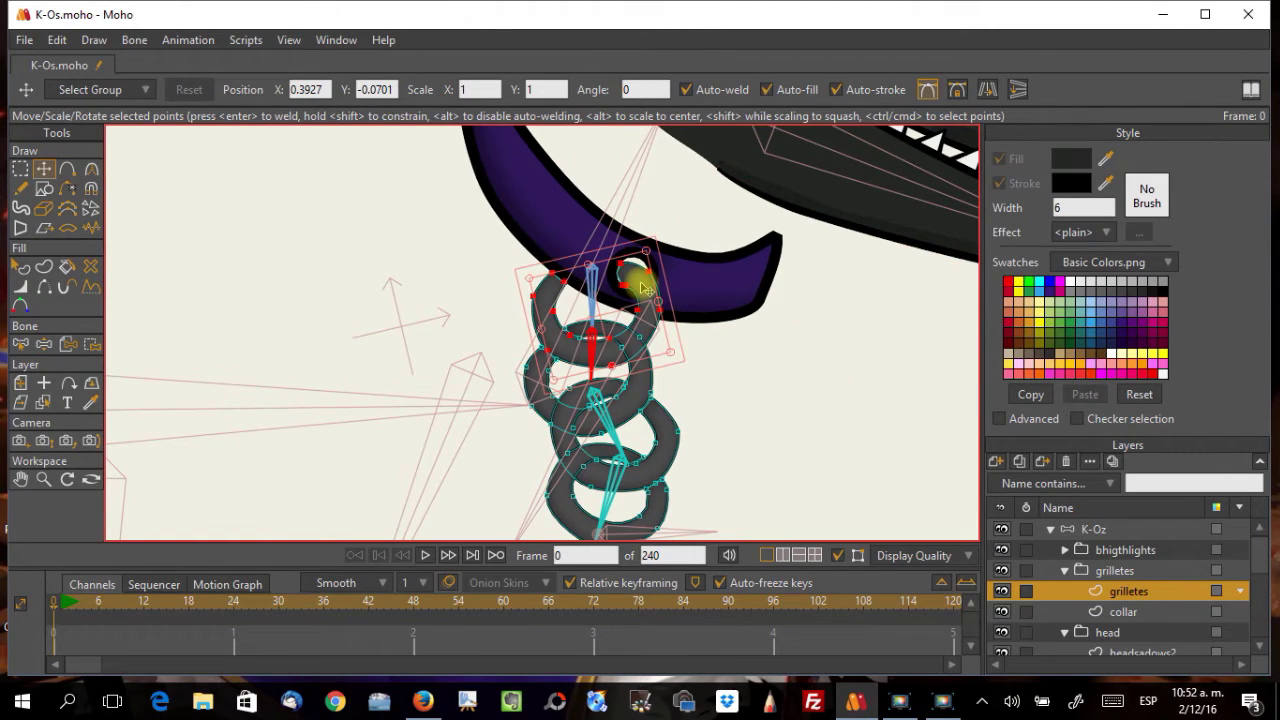
key(ctrl+c)
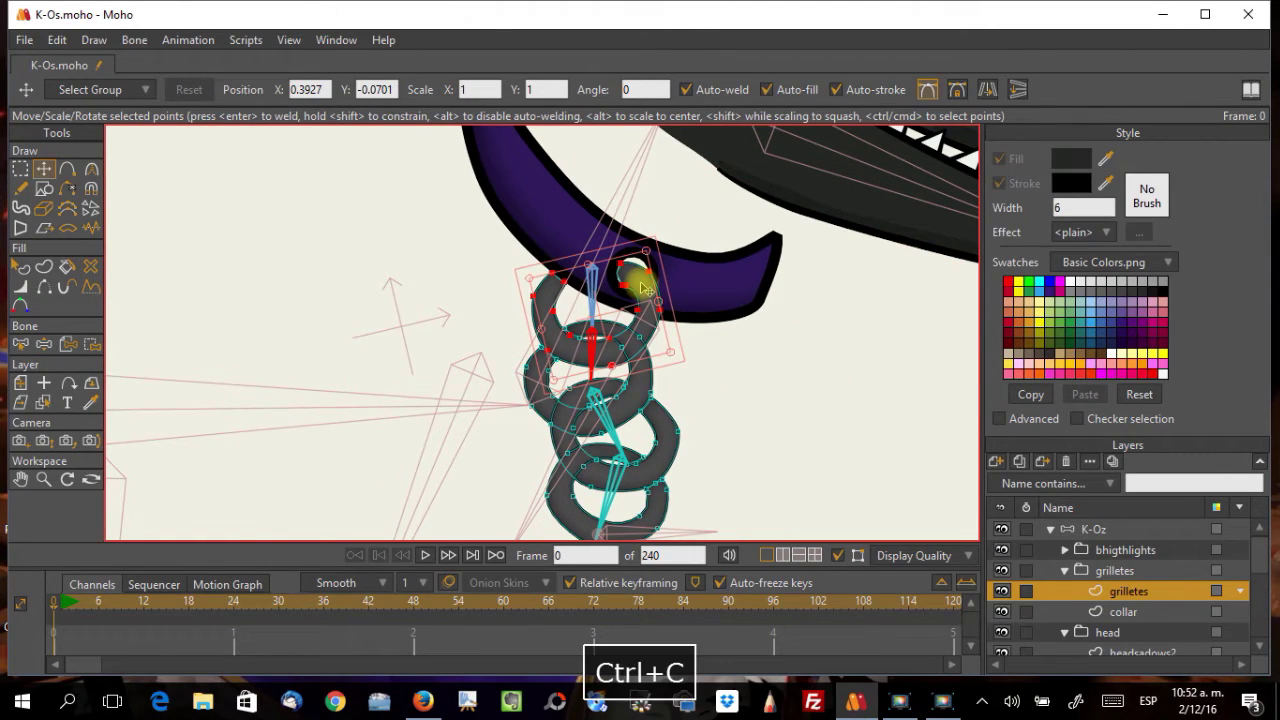
Step: Add a new vector layer above the grilletes layer inside its group and name it grilleteabajo
click(1000, 465)
click(1057, 540)
click(1128, 592)
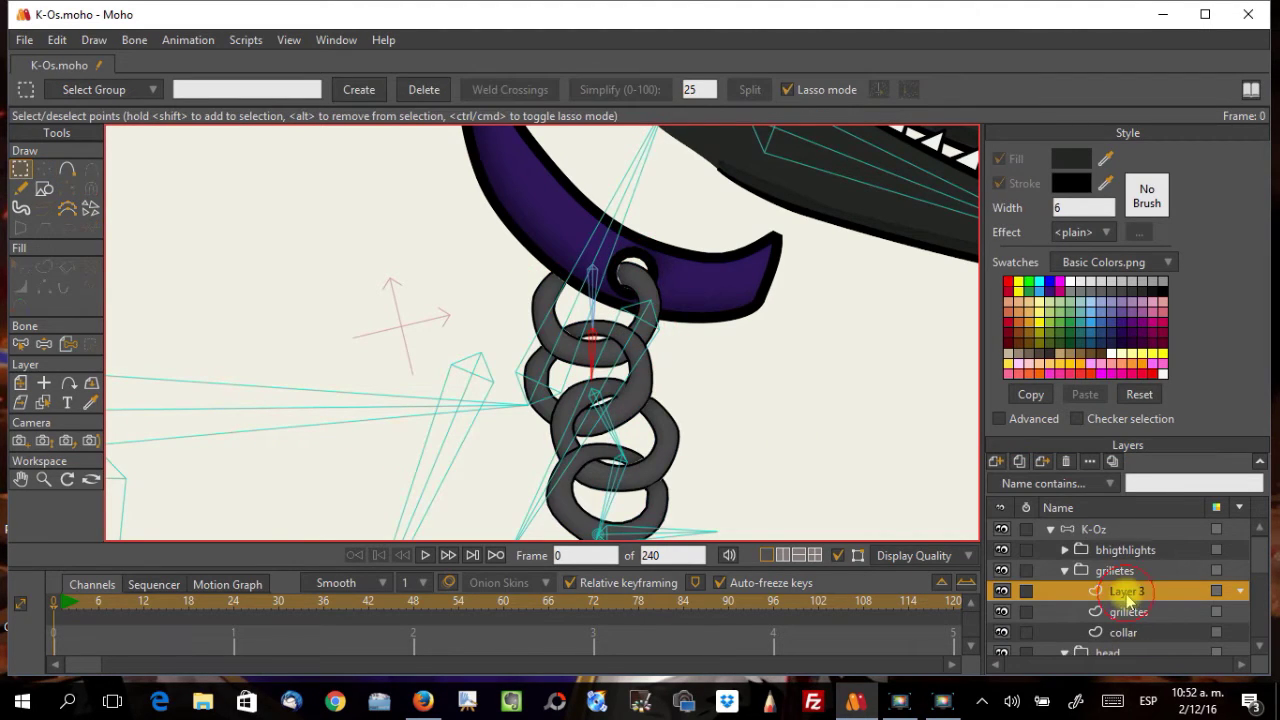
double_click(1128, 592)
double_click(1150, 592)
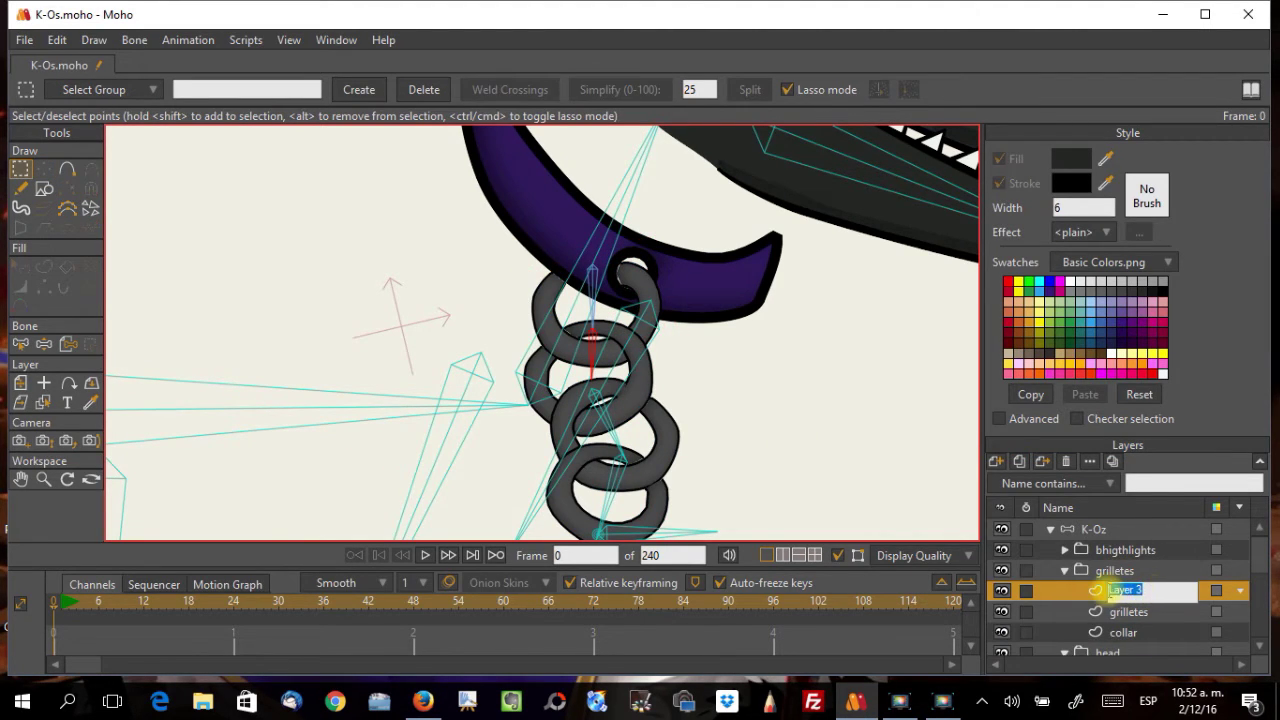
text(grilleteabajo)
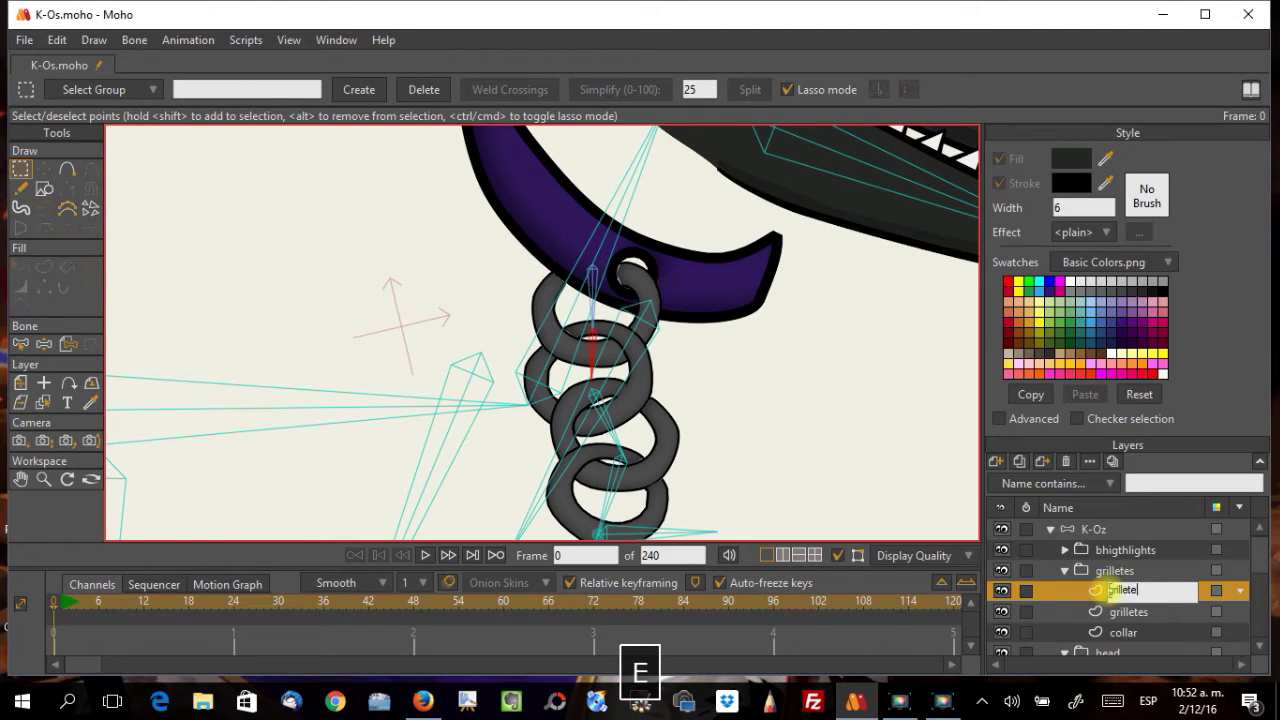
key(Return)
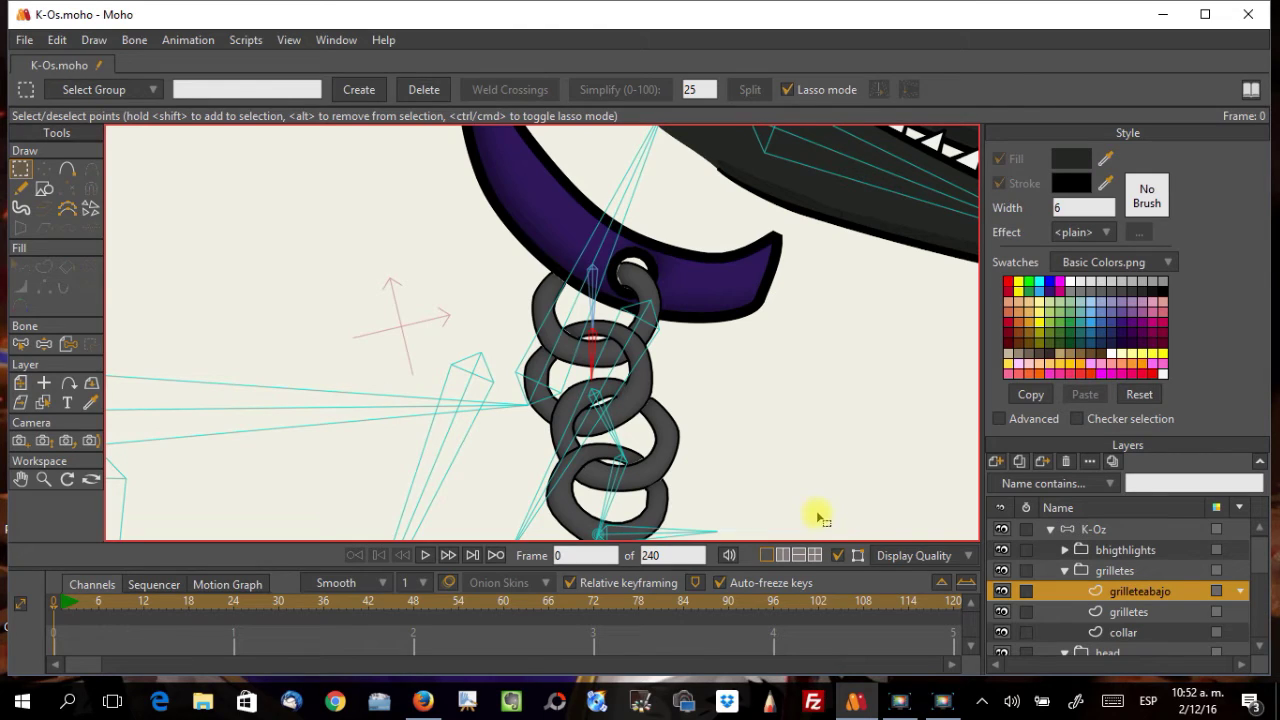
Step: Paste the copied link into the grilleteabajo layer, place that layer below collar, and hide the grilletes vector layer
key(ctrl+v)
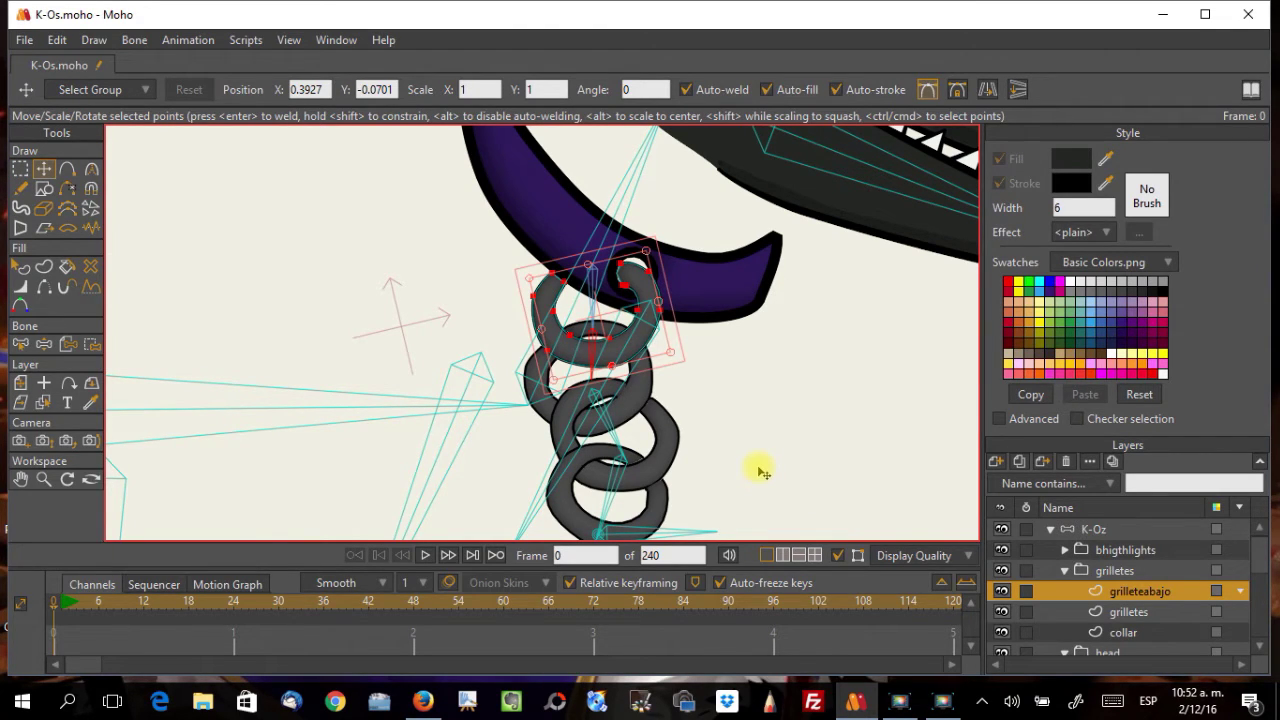
drag(1080, 591, 1105, 645)
scroll(666, 400, up, 3)
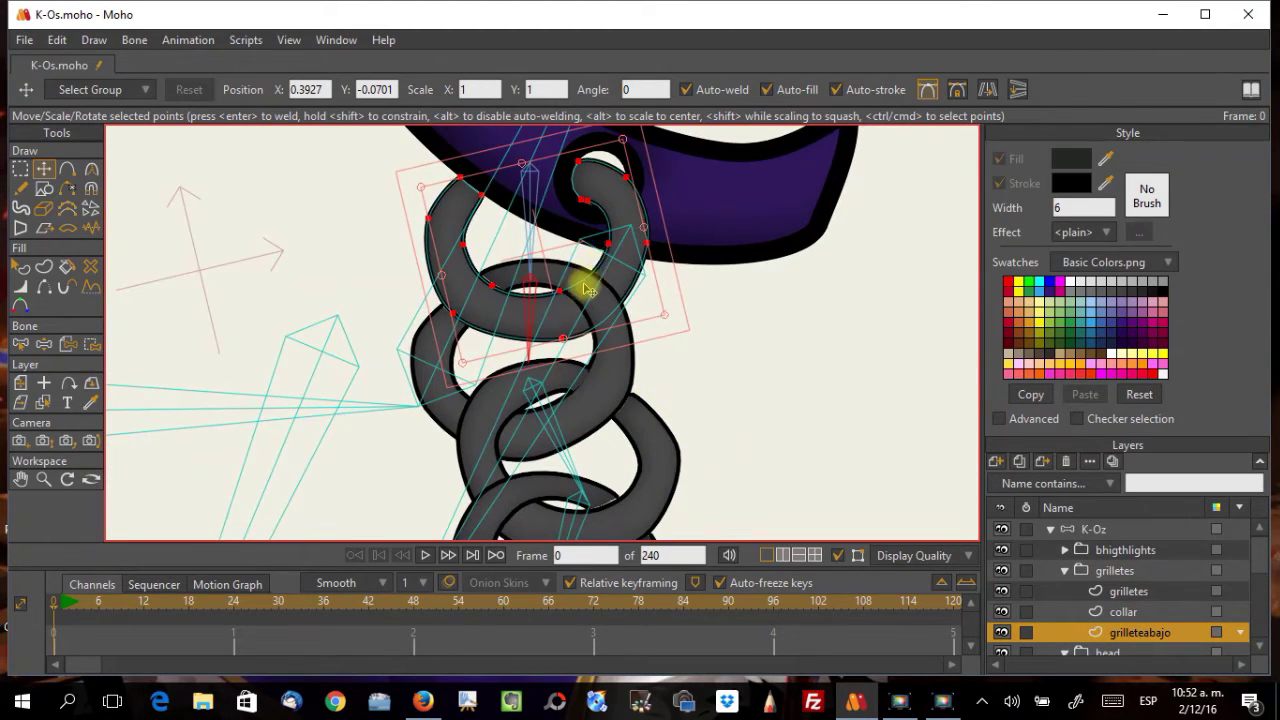
scroll(596, 275, down, 5)
scroll(588, 286, up, 2)
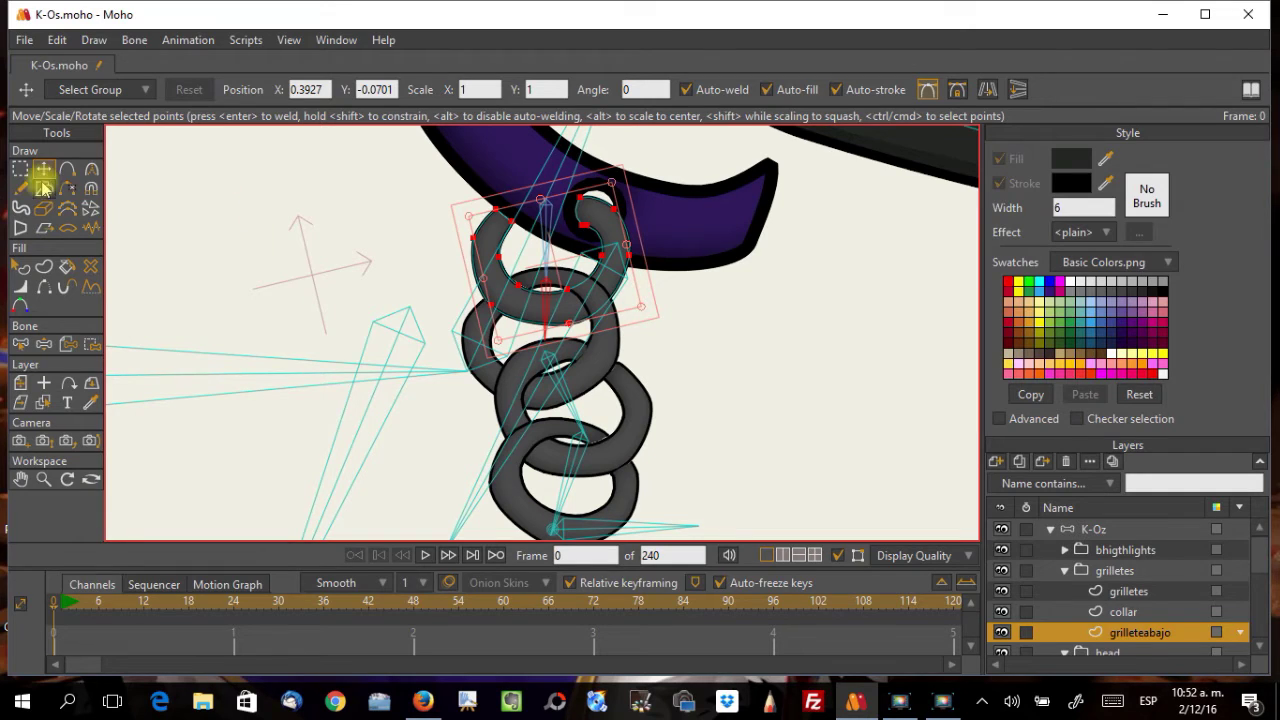
click(1002, 591)
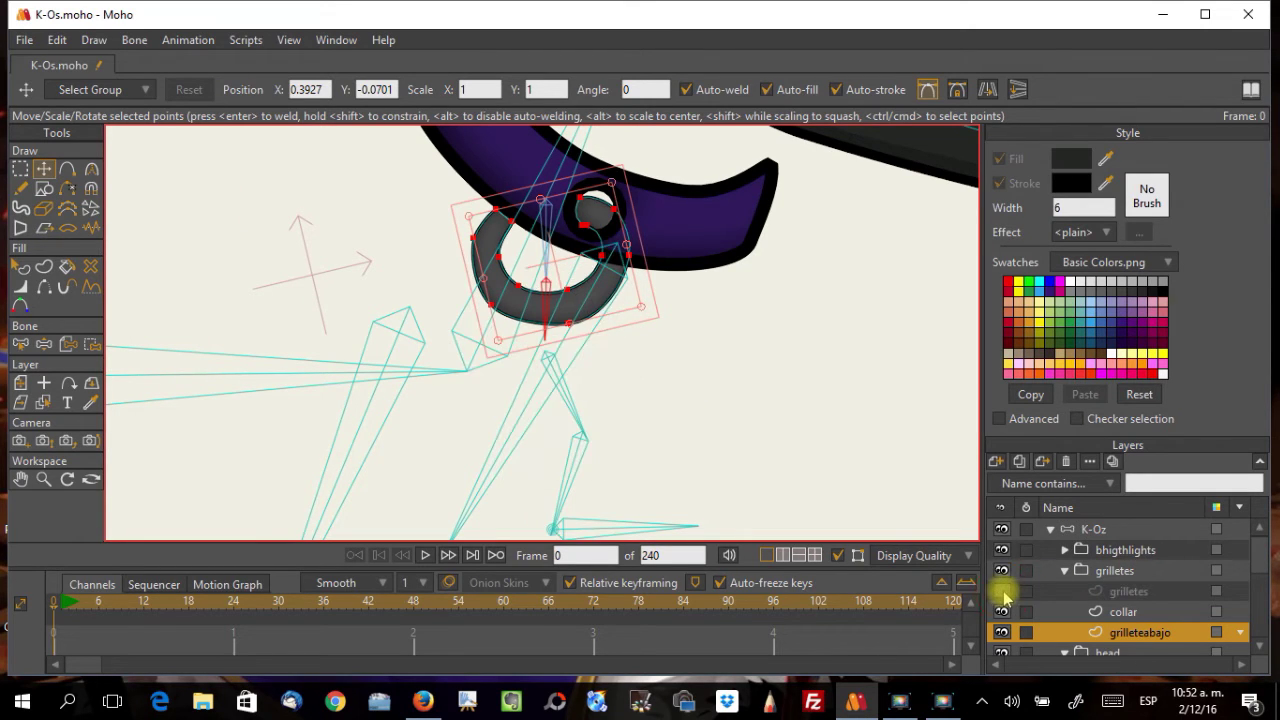
drag(650, 307, 491, 286)
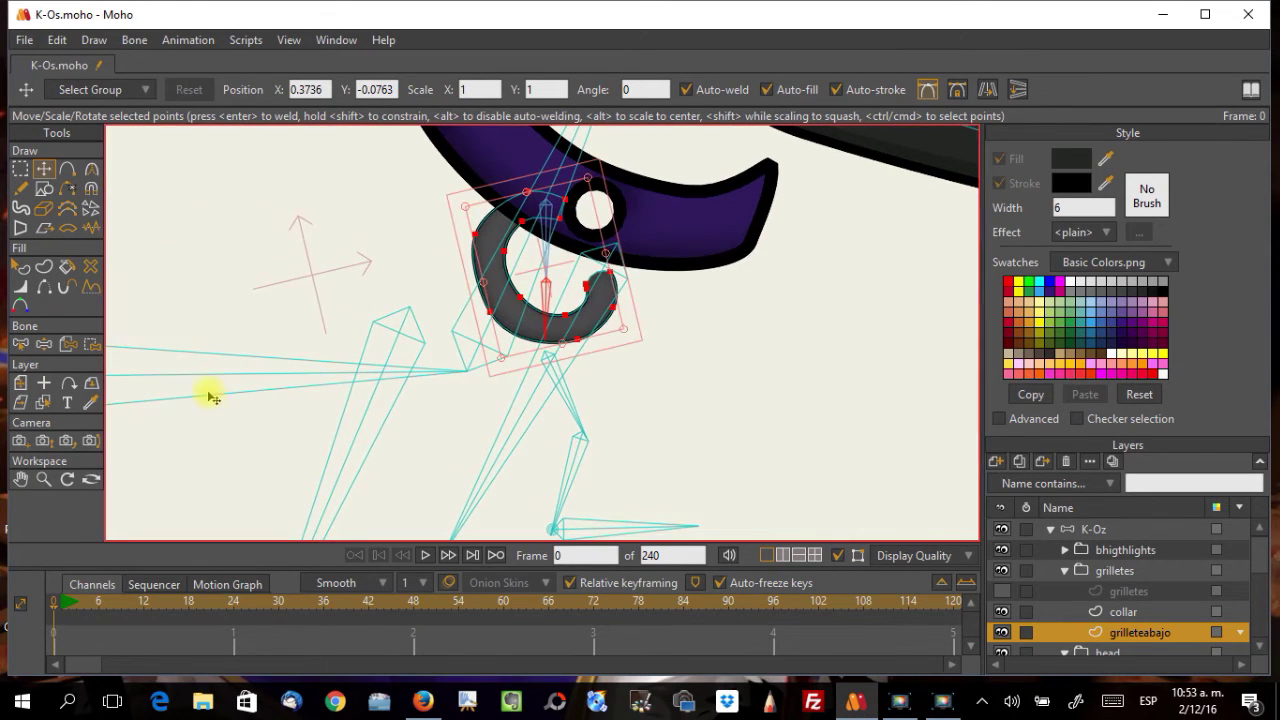
key(ctrl+z)
key(ctrl+z)
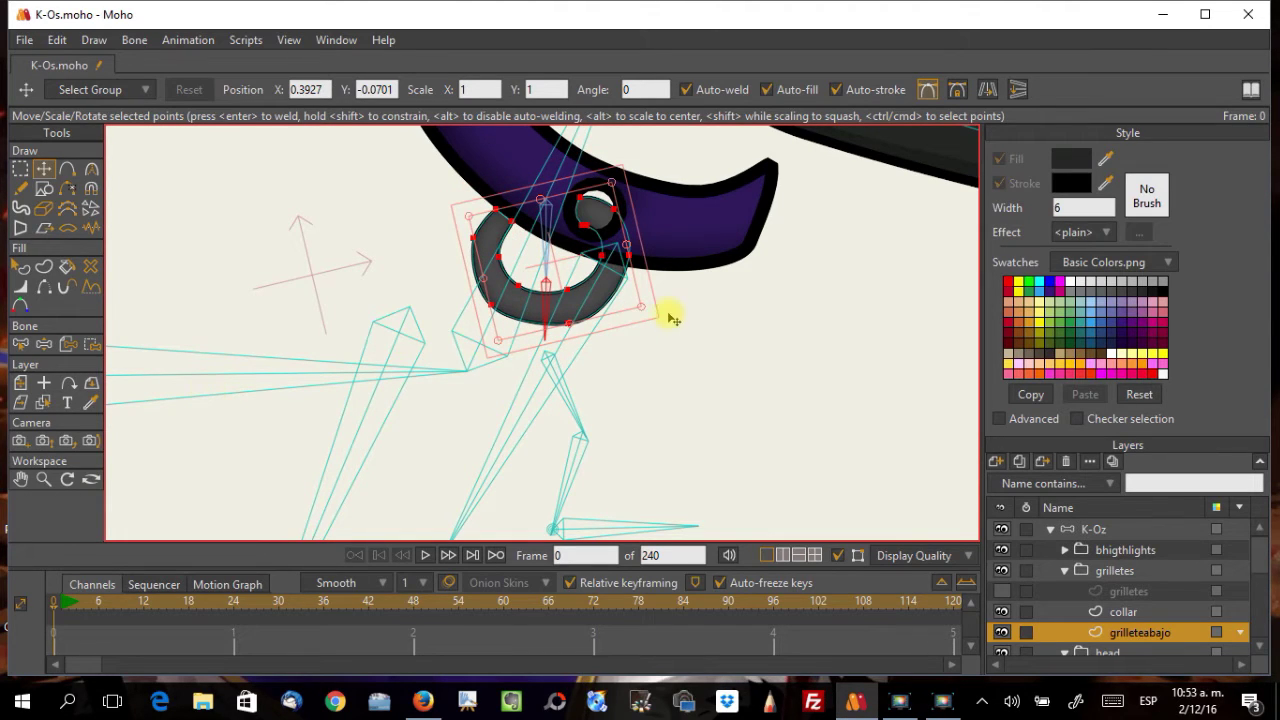
Step: Extend the pasted link's open upper end behind the collar, then rotate and reposition the whole link so its gap faces down
click(503, 212)
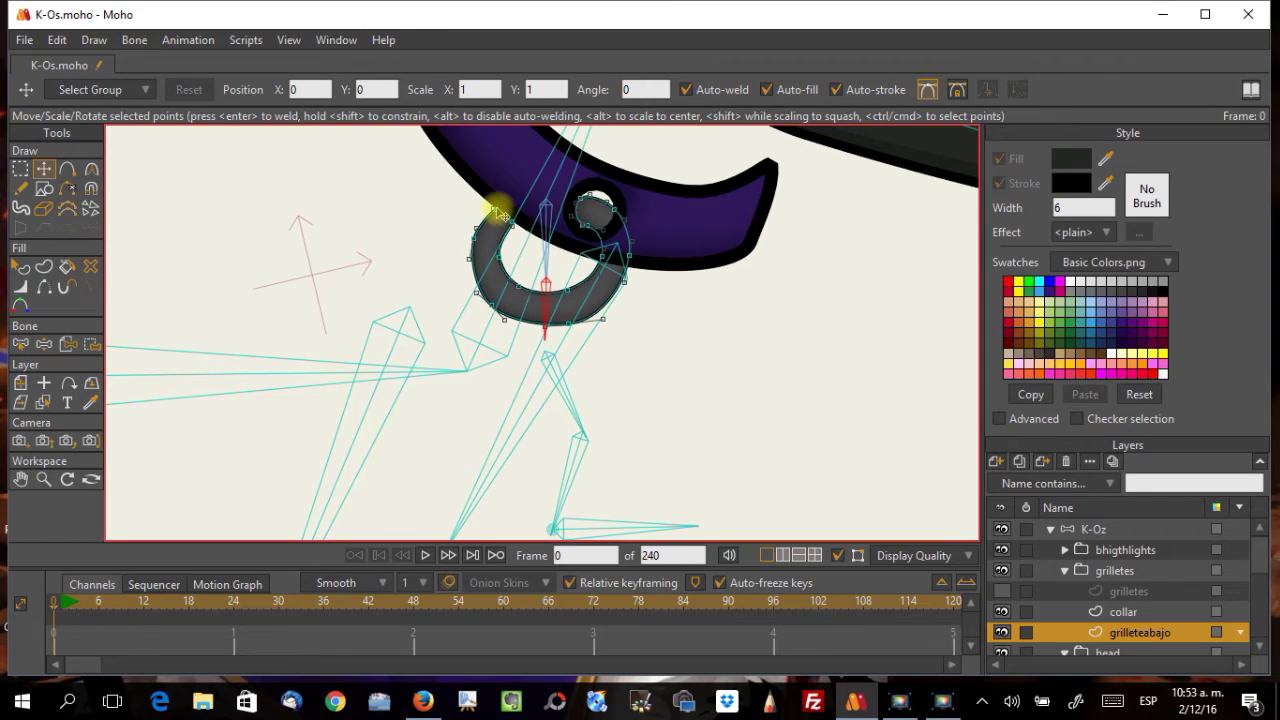
drag(497, 213, 572, 184)
drag(488, 210, 517, 214)
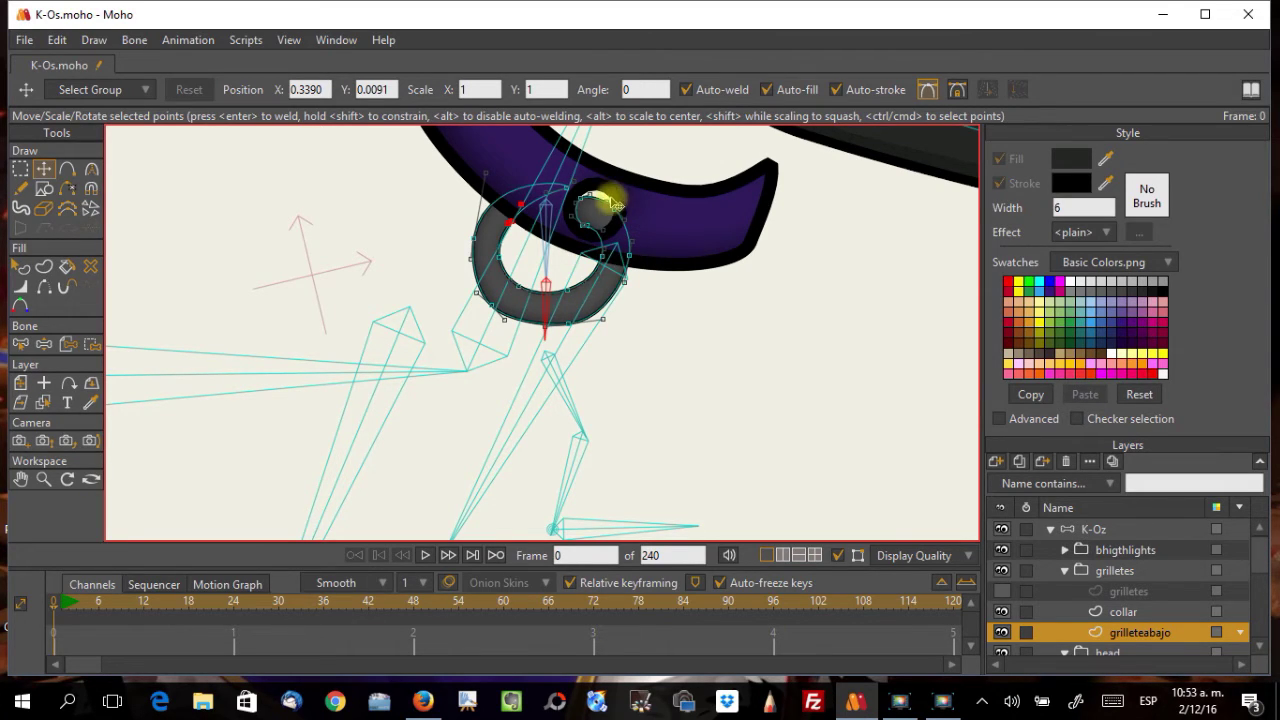
double_click(543, 288)
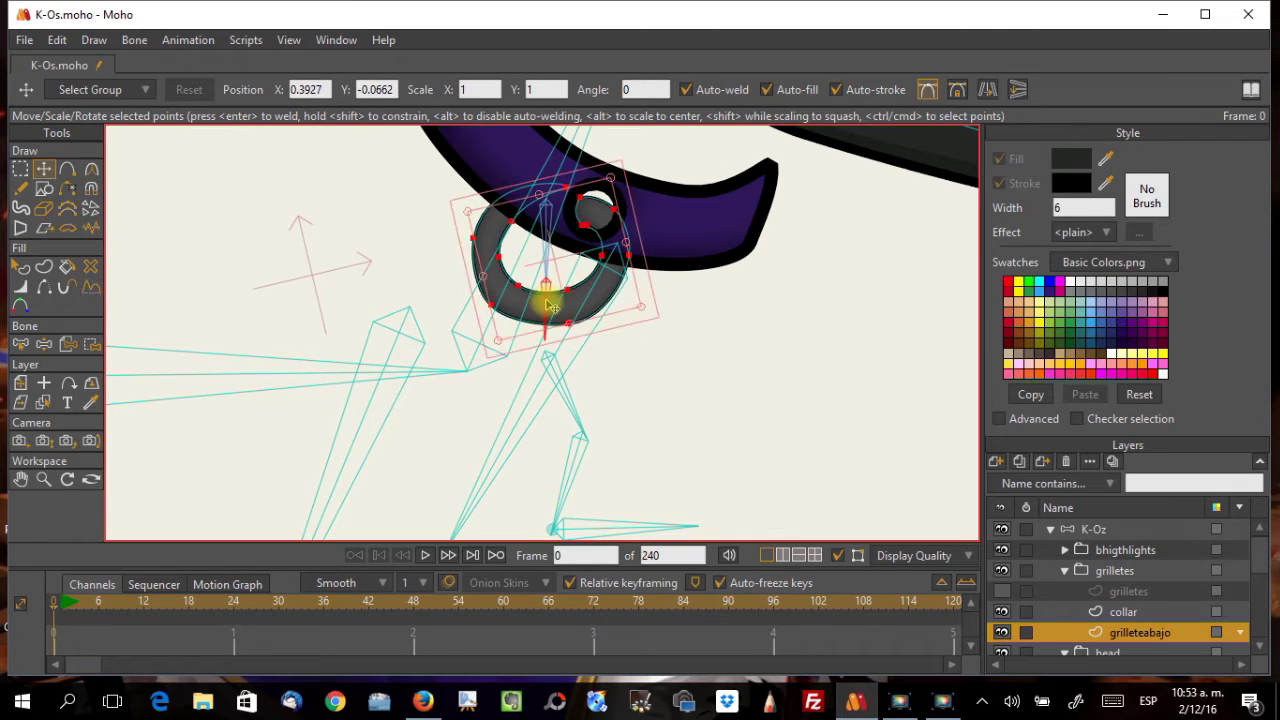
drag(645, 308, 408, 208)
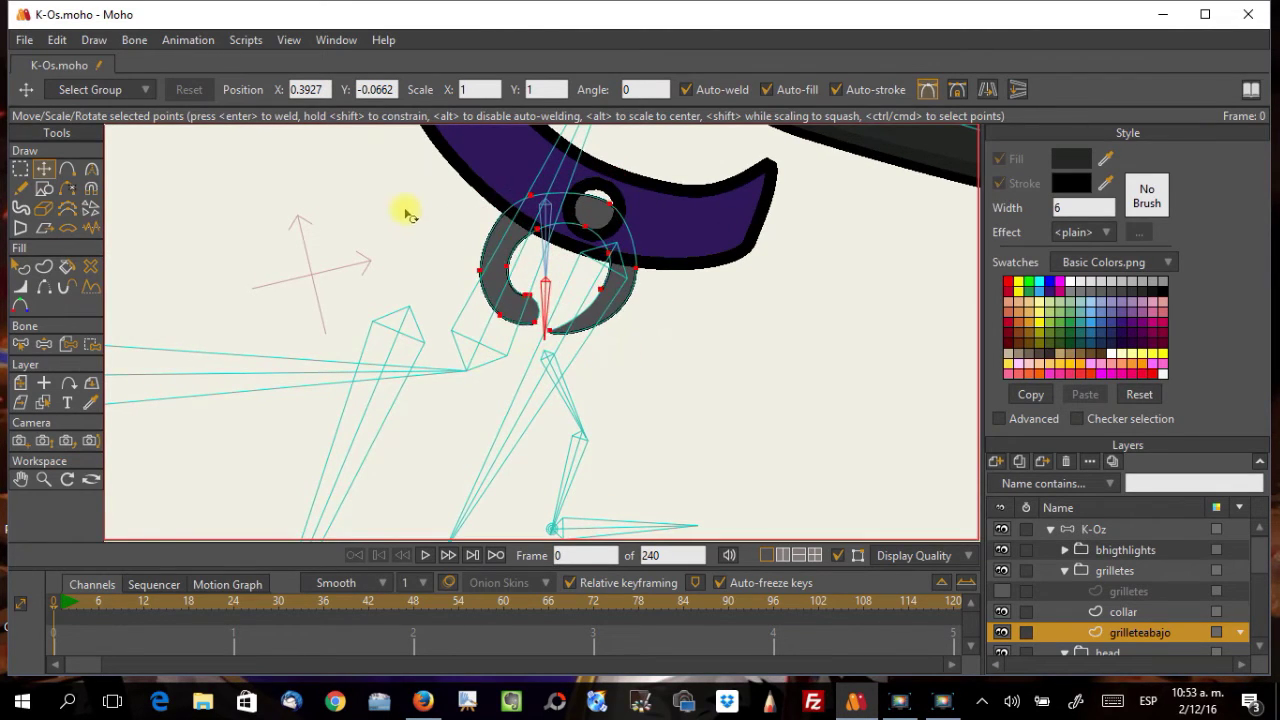
drag(595, 235, 600, 208)
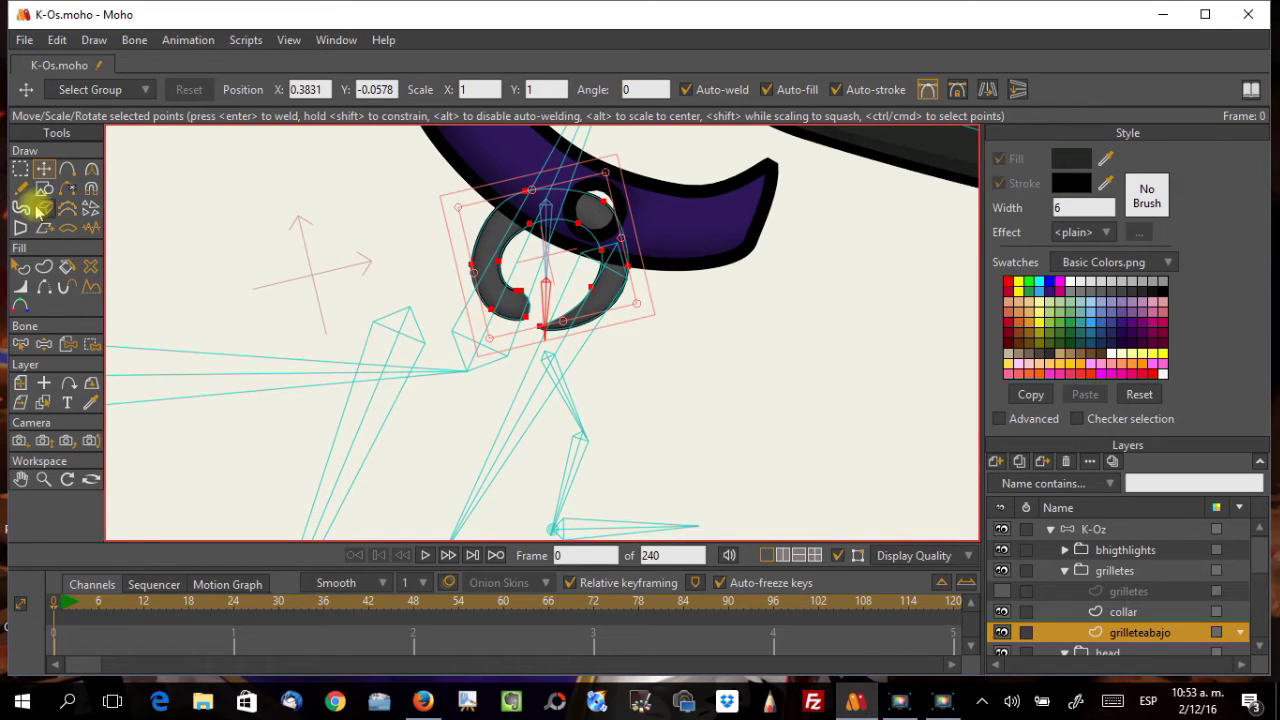
Step: Shorten the right end of the link on grilleteabajo by moving its points up behind the collar
click(20, 169)
drag(452, 247, 546, 304)
mouse_move(438, 275)
mouse_down()
mouse_move(462, 234)
mouse_move(489, 298)
mouse_move(494, 278)
mouse_move(596, 324)
mouse_move(612, 299)
mouse_move(597, 293)
mouse_move(602, 278)
mouse_move(622, 270)
mouse_move(629, 245)
mouse_move(614, 298)
mouse_move(626, 246)
mouse_move(613, 264)
mouse_move(612, 206)
mouse_move(623, 237)
mouse_move(628, 215)
mouse_move(612, 236)
mouse_move(604, 207)
mouse_move(619, 242)
mouse_up()
click(43, 169)
key(ctrl+z)
mouse_move(622, 198)
mouse_down()
mouse_move(603, 207)
mouse_move(608, 258)
mouse_move(612, 198)
mouse_up()
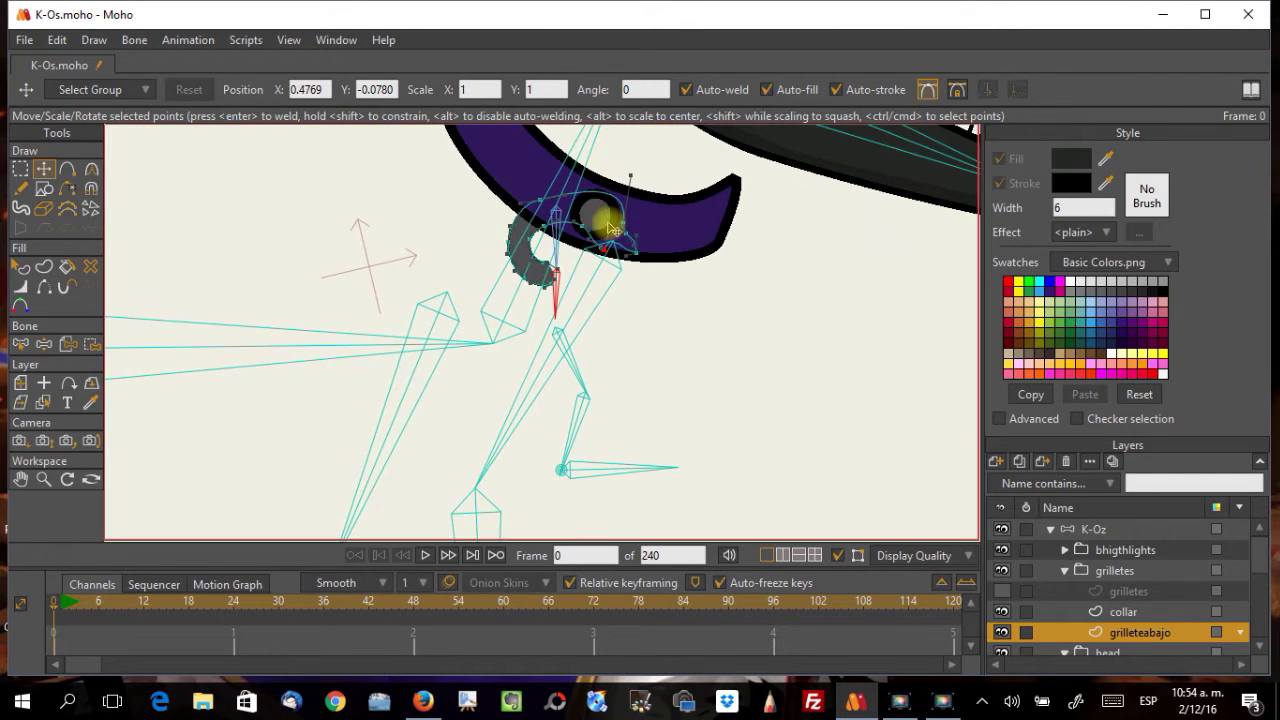
scroll(637, 250, up, 2)
drag(637, 250, 590, 250)
scroll(608, 225, down, 2)
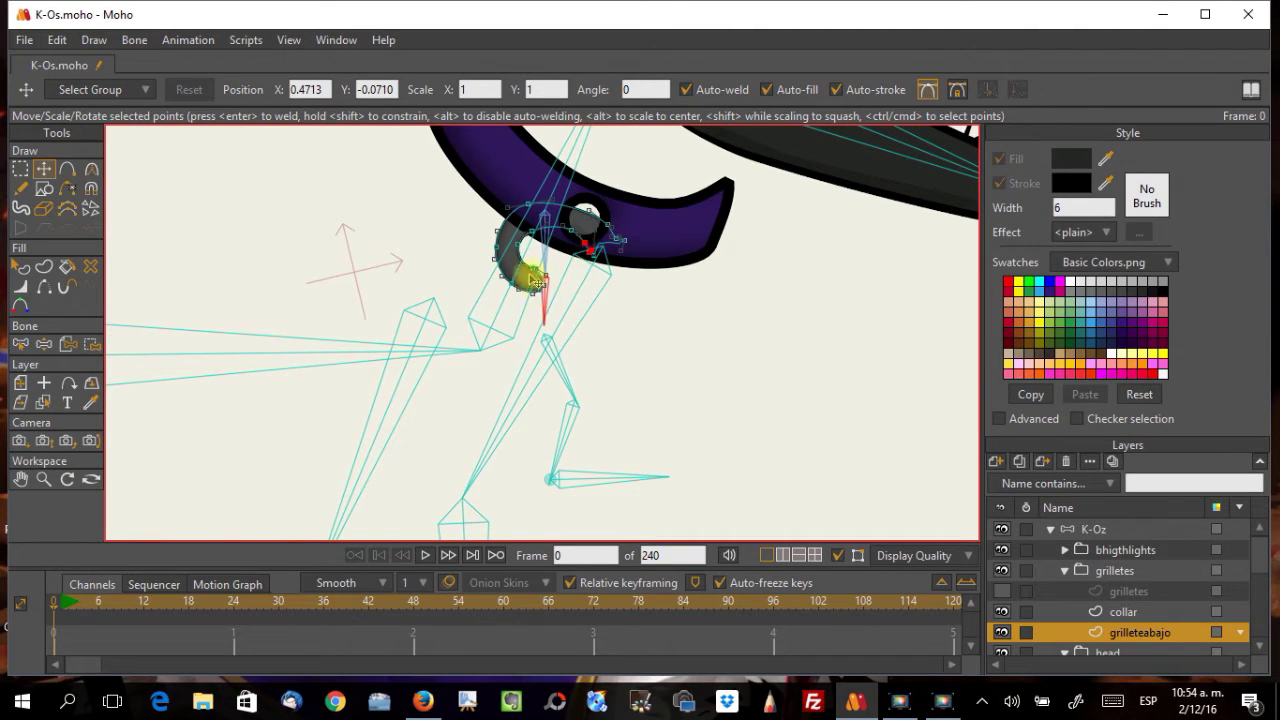
Step: Select the points at the left end of the grilleteabajo link and reposition them to reshape that end
click(20, 170)
mouse_move(481, 240)
mouse_down()
mouse_move(535, 245)
mouse_move(545, 305)
mouse_up()
drag(495, 230, 492, 232)
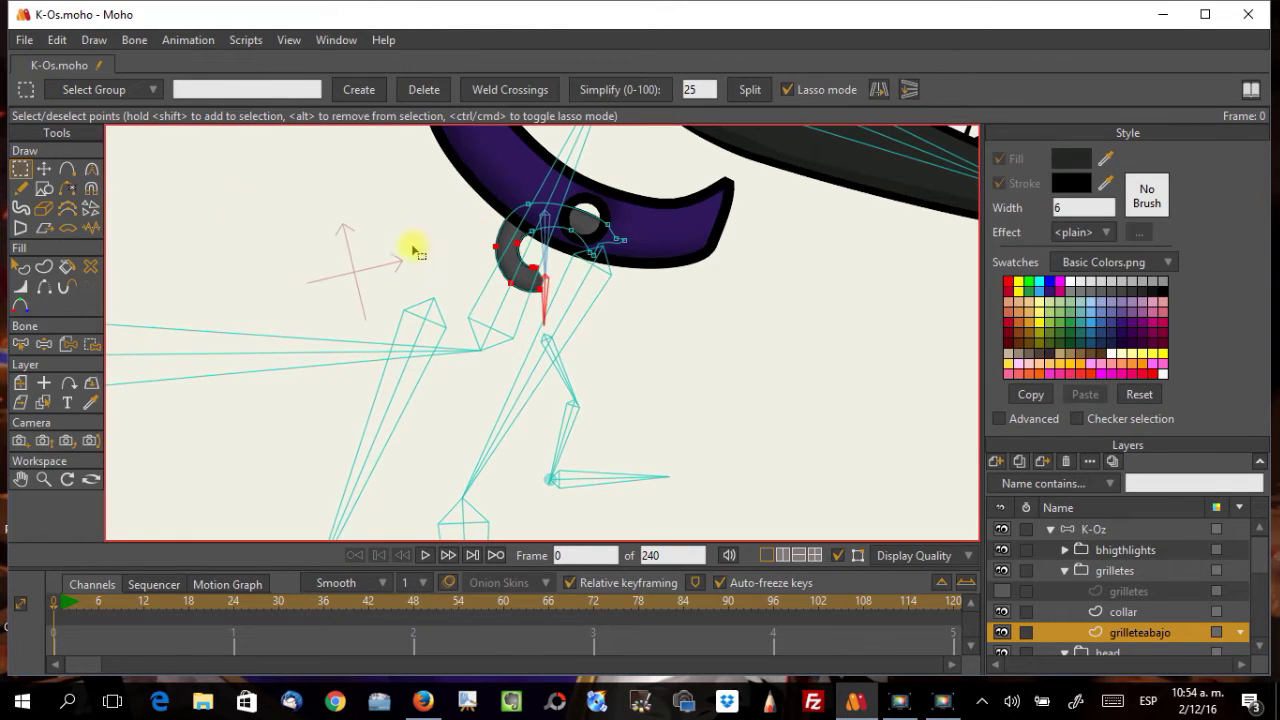
click(44, 170)
drag(520, 279, 566, 334)
scroll(565, 326, up, 2)
drag(514, 263, 468, 200)
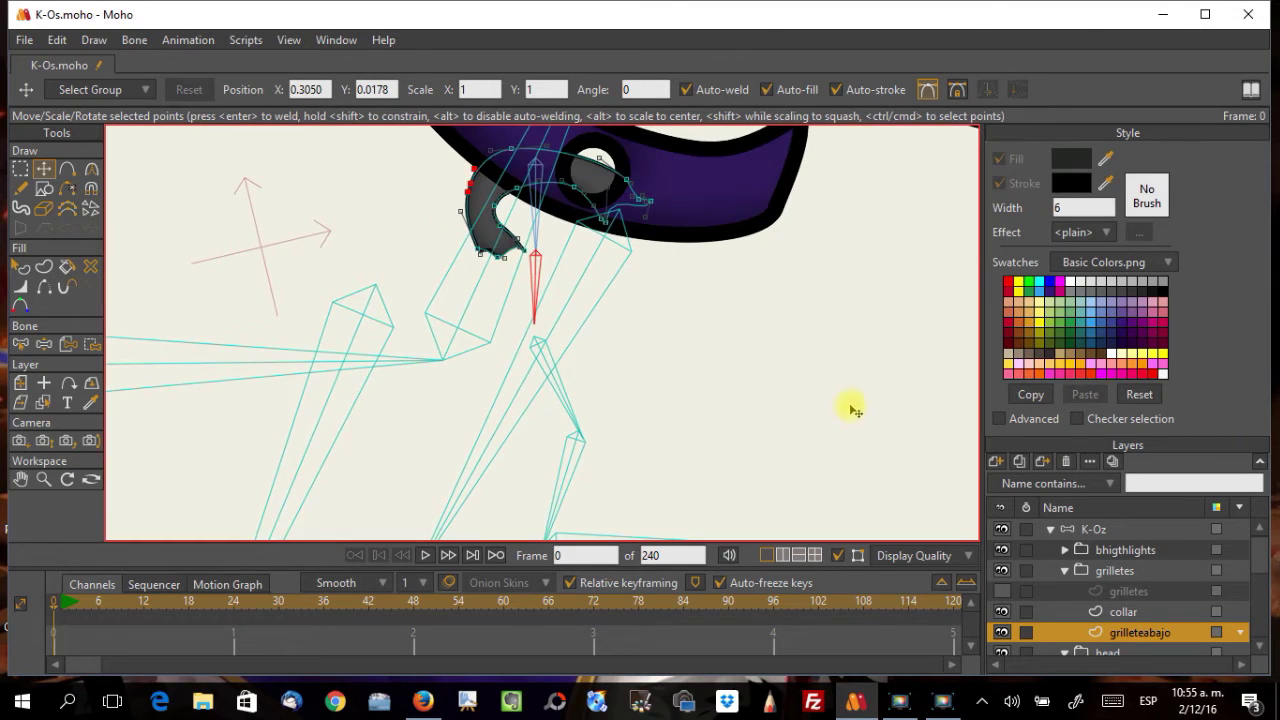
Step: Show the grilletes vector layer again and fit the left end of the grilleteabajo link behind the chain's top link
click(1005, 593)
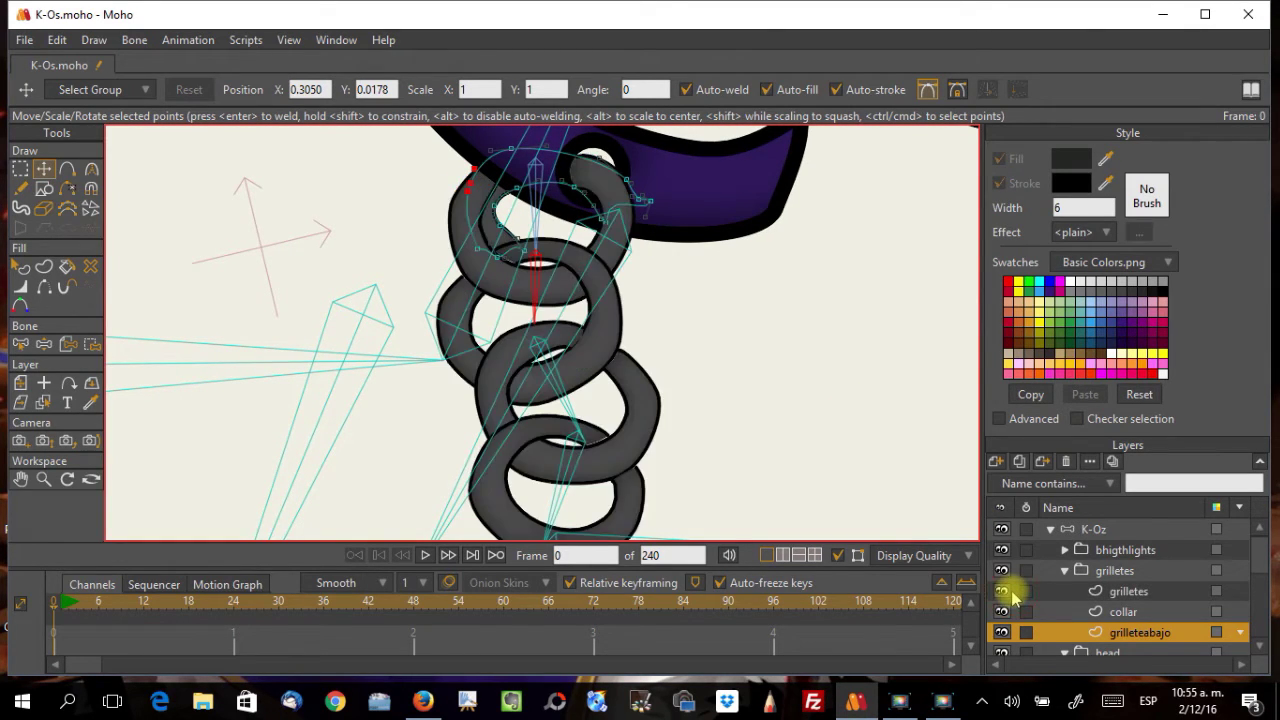
scroll(608, 349, up, 3)
drag(608, 349, 831, 449)
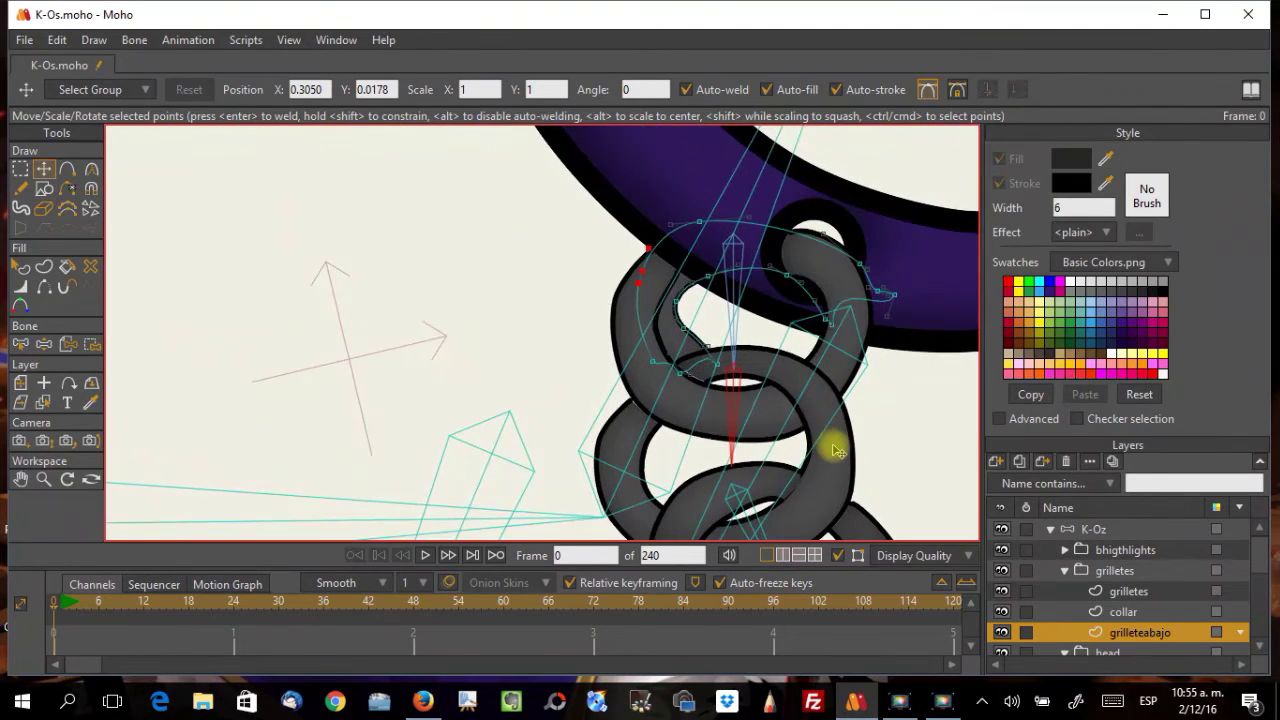
drag(678, 304, 625, 322)
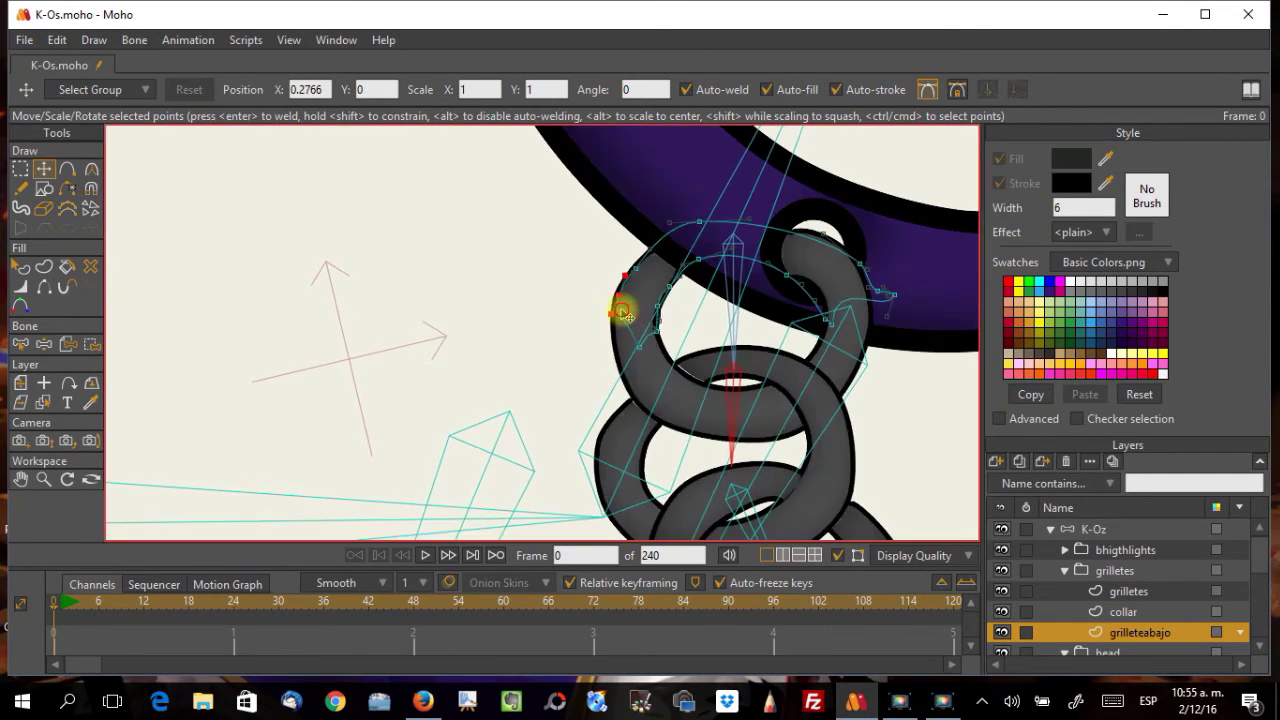
mouse_move(634, 337)
mouse_down()
mouse_move(629, 323)
mouse_move(650, 318)
mouse_up()
mouse_move(648, 330)
mouse_down()
mouse_move(628, 307)
mouse_move(658, 335)
mouse_move(646, 323)
mouse_move(649, 340)
mouse_move(655, 327)
mouse_up()
key(ctrl+z)
scroll(686, 329, down, 2)
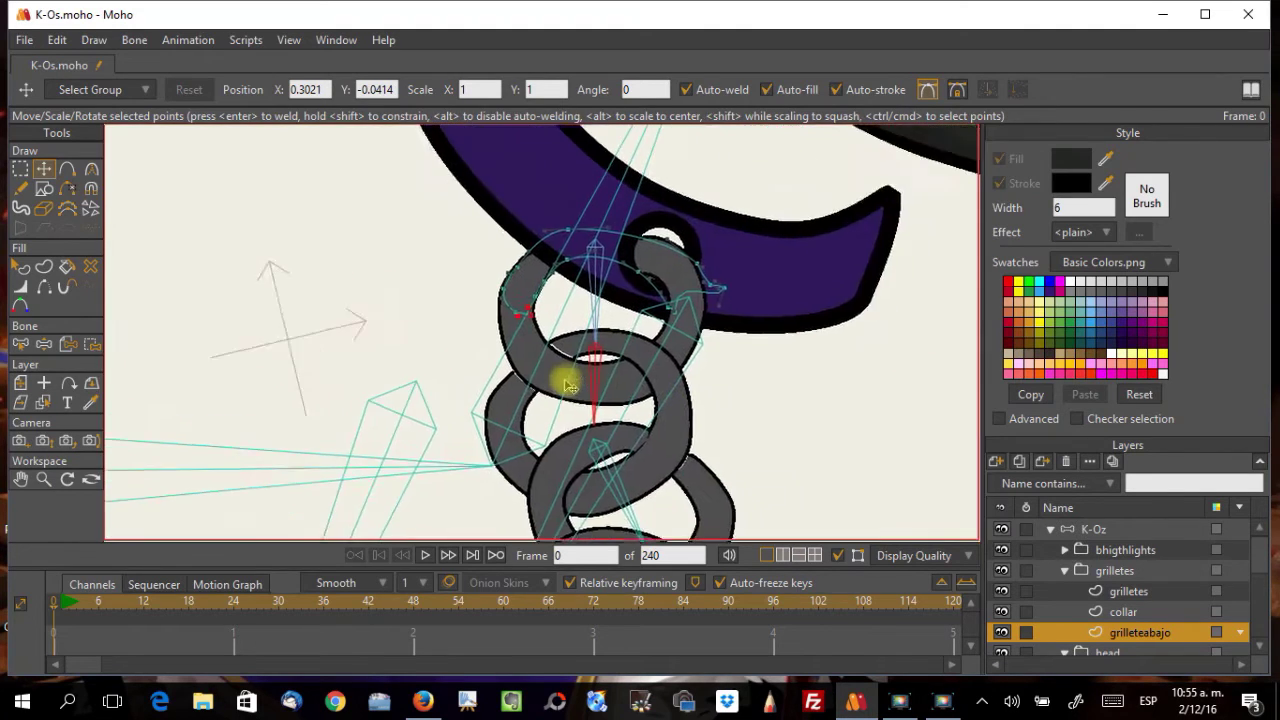
Step: Adjust the points at the right end of the grilleteabajo link to fit behind the top link near the collar hole
mouse_move(628, 334)
mouse_down()
mouse_move(580, 282)
mouse_move(599, 299)
mouse_up()
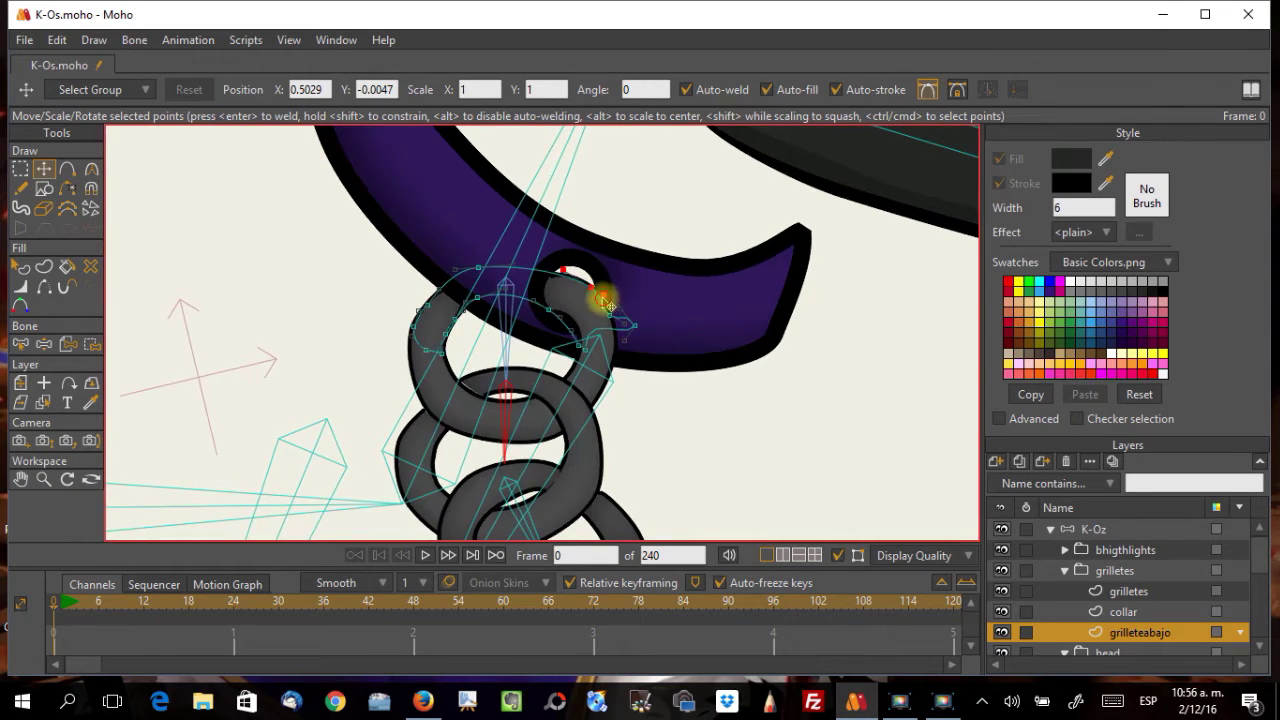
click(614, 324)
drag(614, 318, 619, 393)
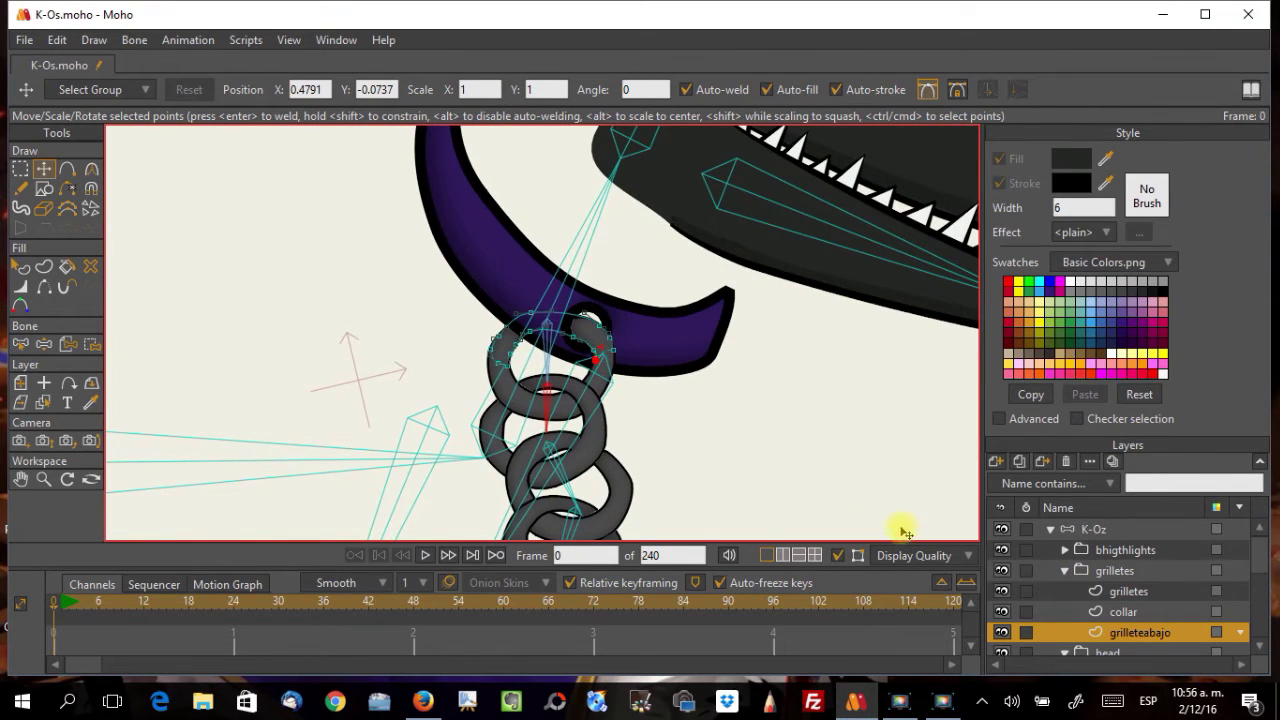
Step: Test how the chain and the grilleteabajo link deform by manipulating the chain bones on the K-Oz layer
click(1085, 528)
click(90, 168)
drag(578, 380, 590, 462)
scroll(580, 451, up, 2)
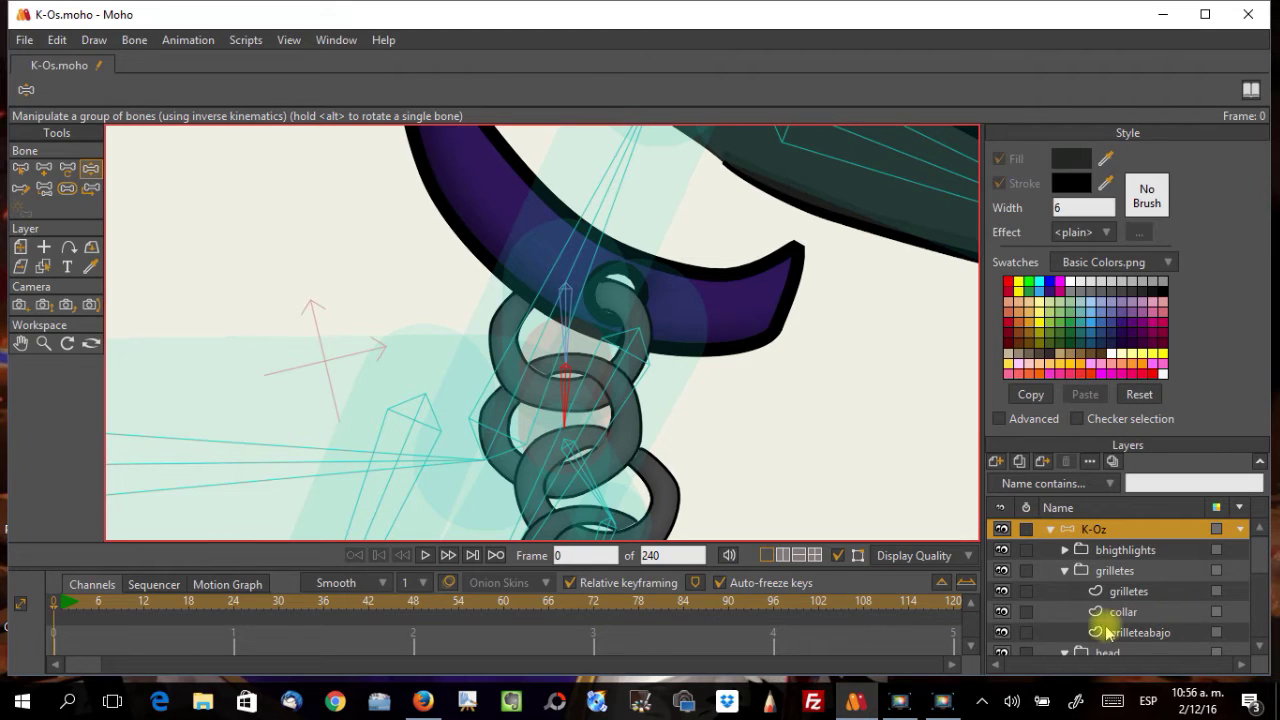
Step: Hide the grilleteabajo layer and select the chain's top bone, B40, from the grilletes vector layer
click(1002, 632)
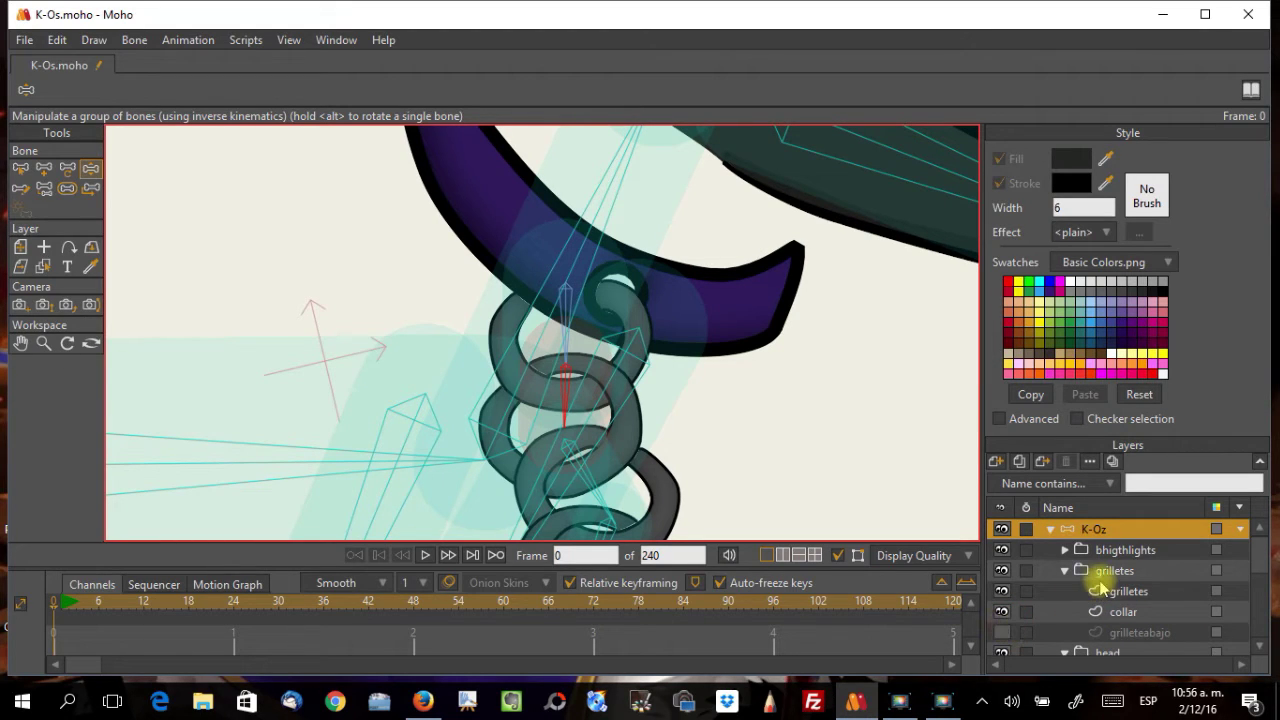
click(1097, 591)
scroll(725, 395, up, 2)
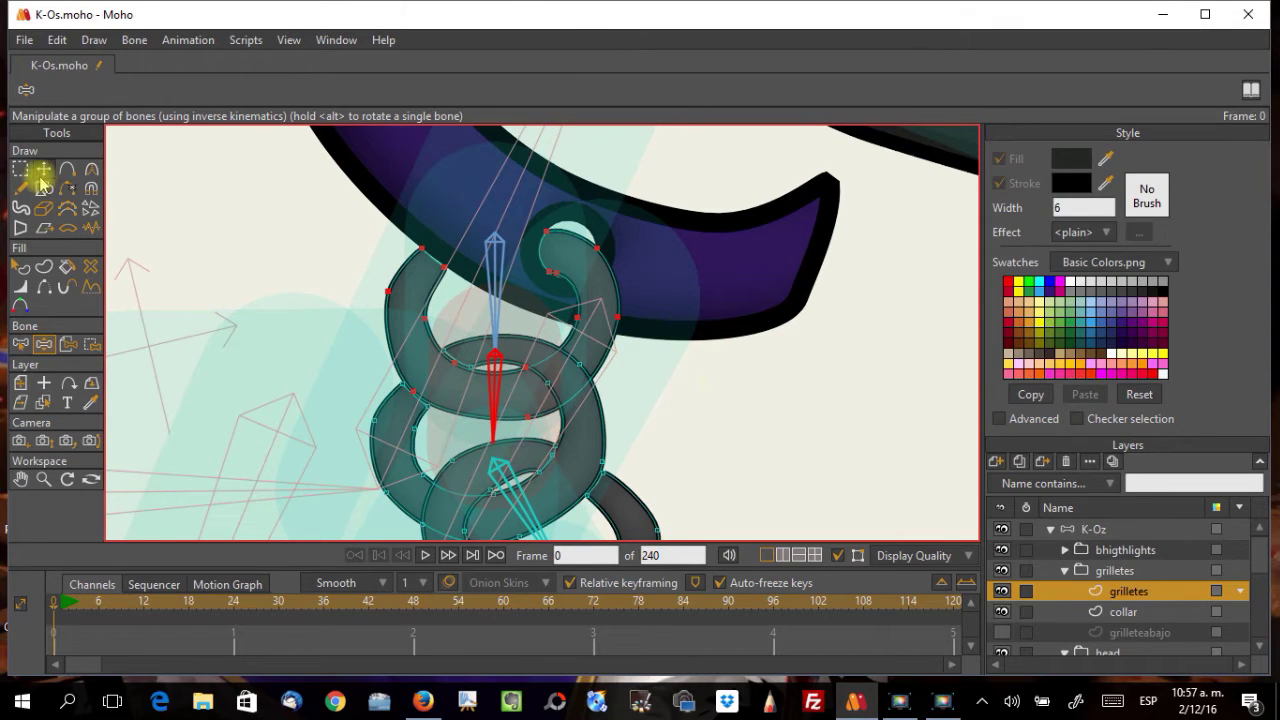
click(20, 344)
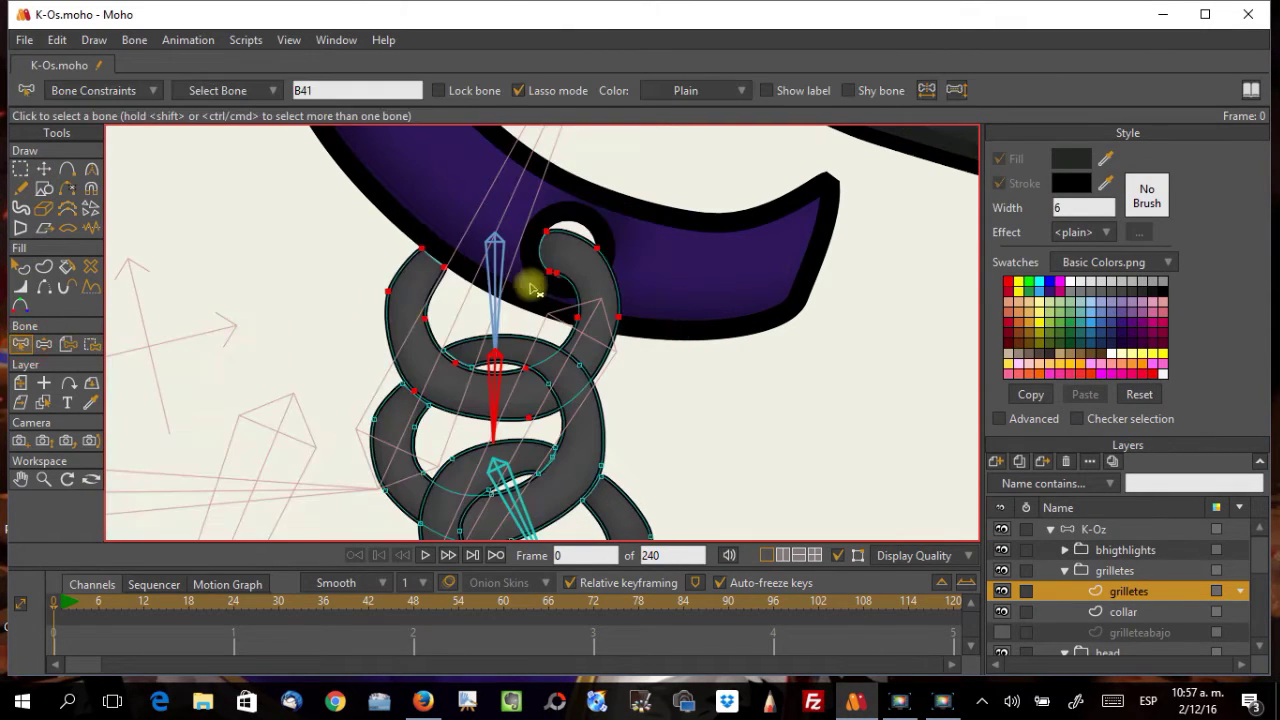
click(494, 274)
click(555, 308)
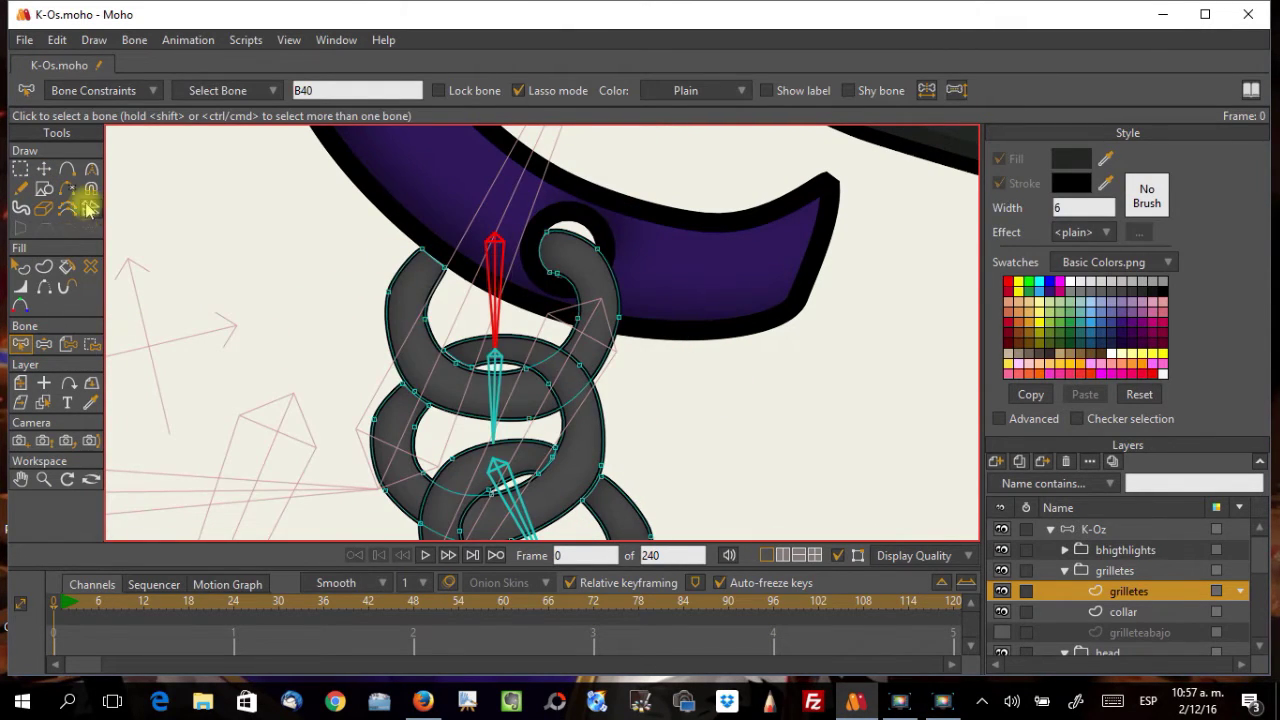
Step: Lasso the points of the chain's top link on the grilletes vector layer and bind them to bone B40
click(20, 170)
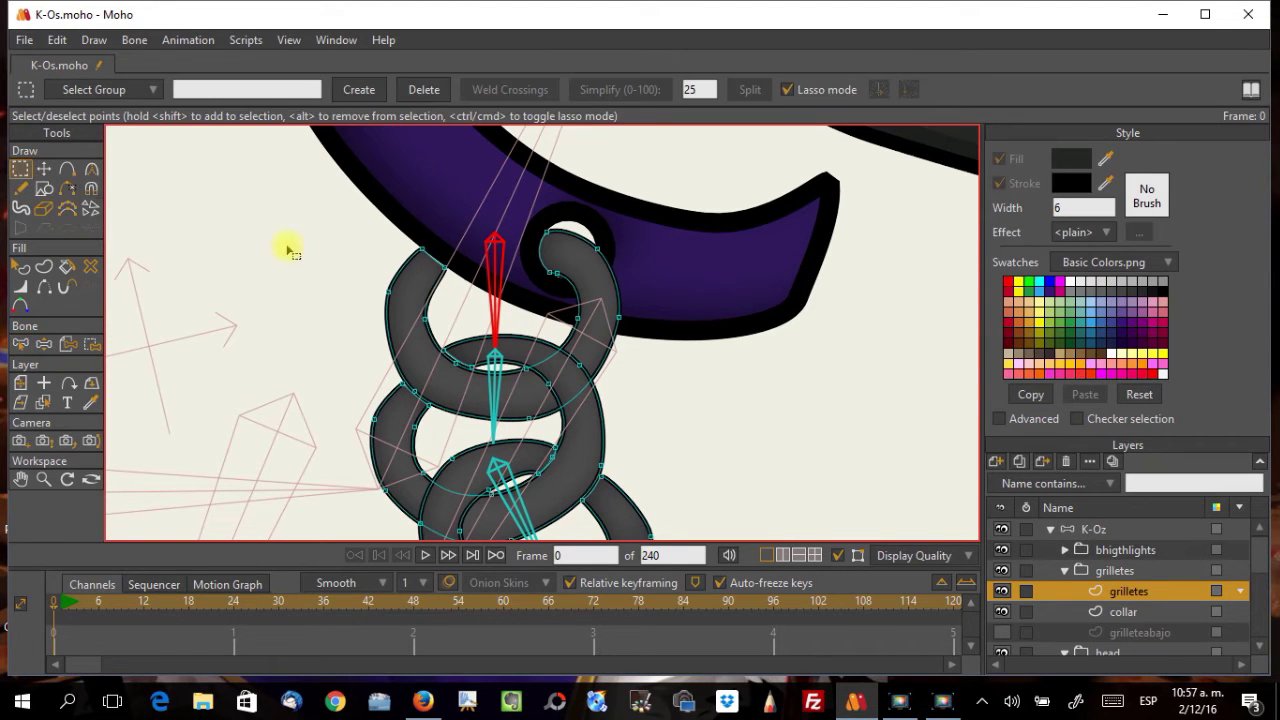
drag(425, 244, 382, 270)
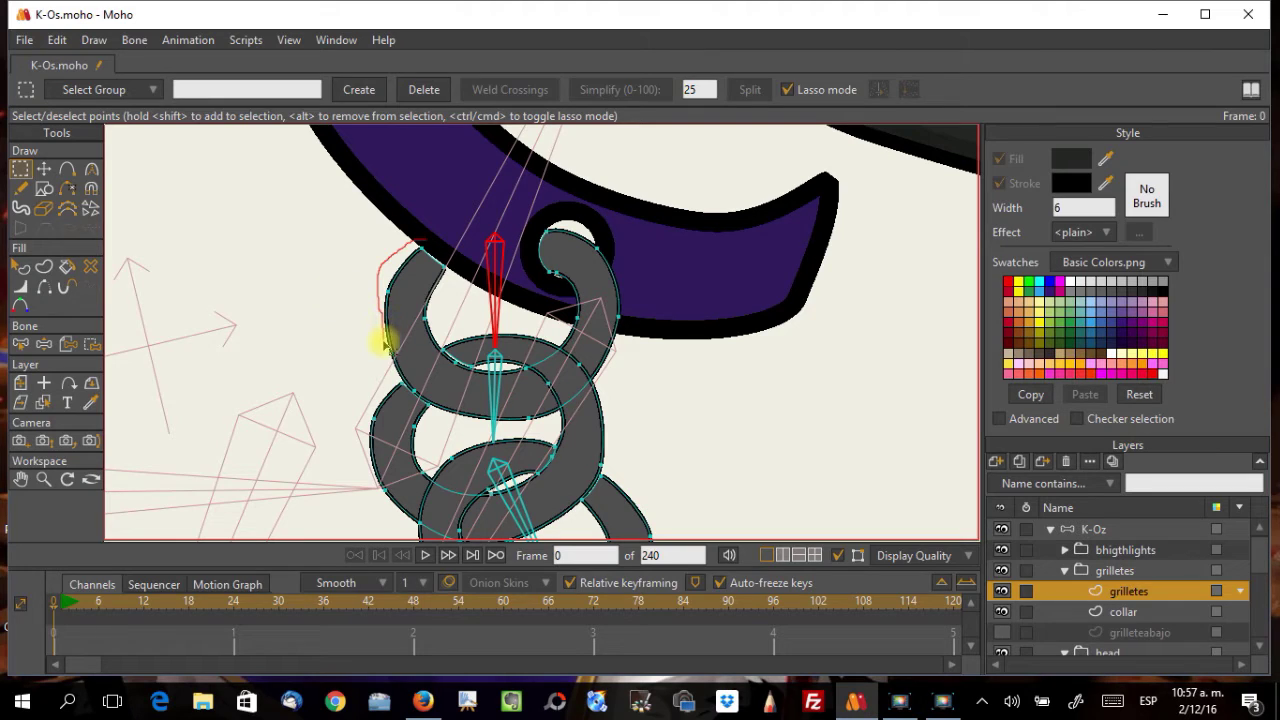
mouse_move(407, 398)
mouse_down()
mouse_move(429, 415)
mouse_move(522, 423)
mouse_move(571, 410)
mouse_move(617, 364)
mouse_move(626, 303)
mouse_move(611, 254)
mouse_move(548, 224)
mouse_move(537, 251)
mouse_move(566, 294)
mouse_move(568, 332)
mouse_up()
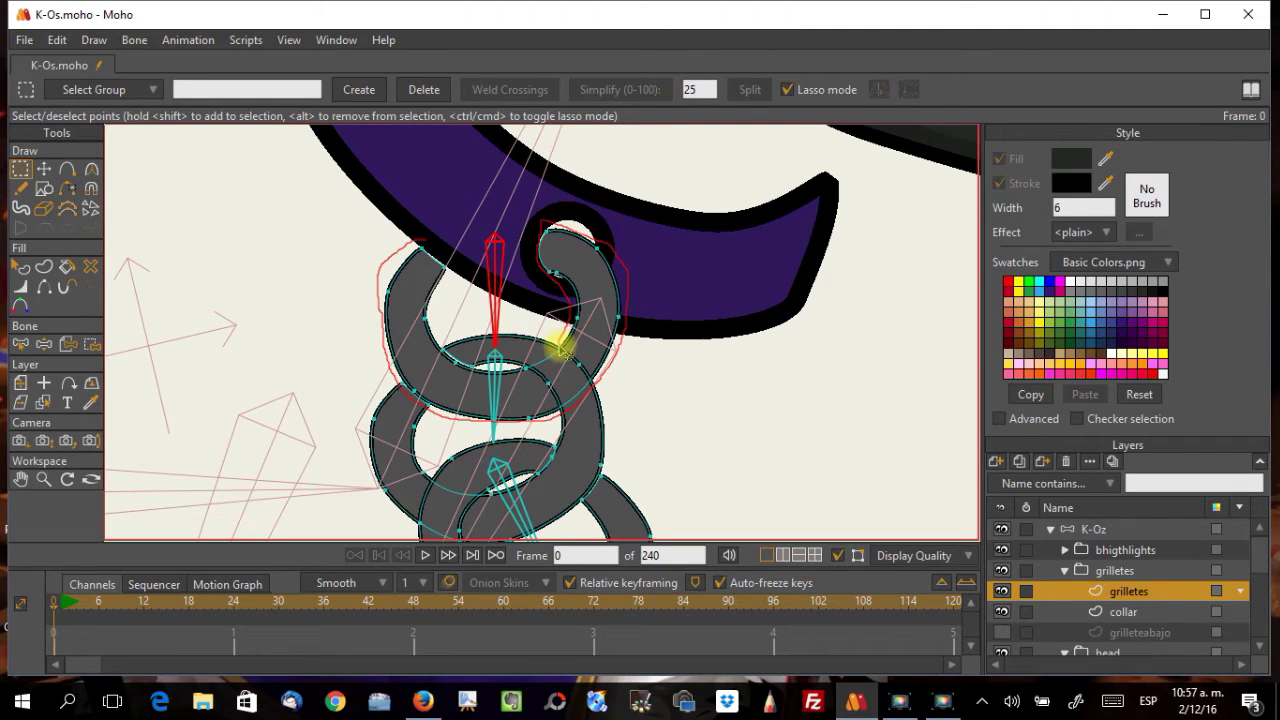
mouse_move(548, 362)
mouse_down()
mouse_move(467, 370)
mouse_move(437, 342)
mouse_move(451, 248)
mouse_move(401, 246)
mouse_up()
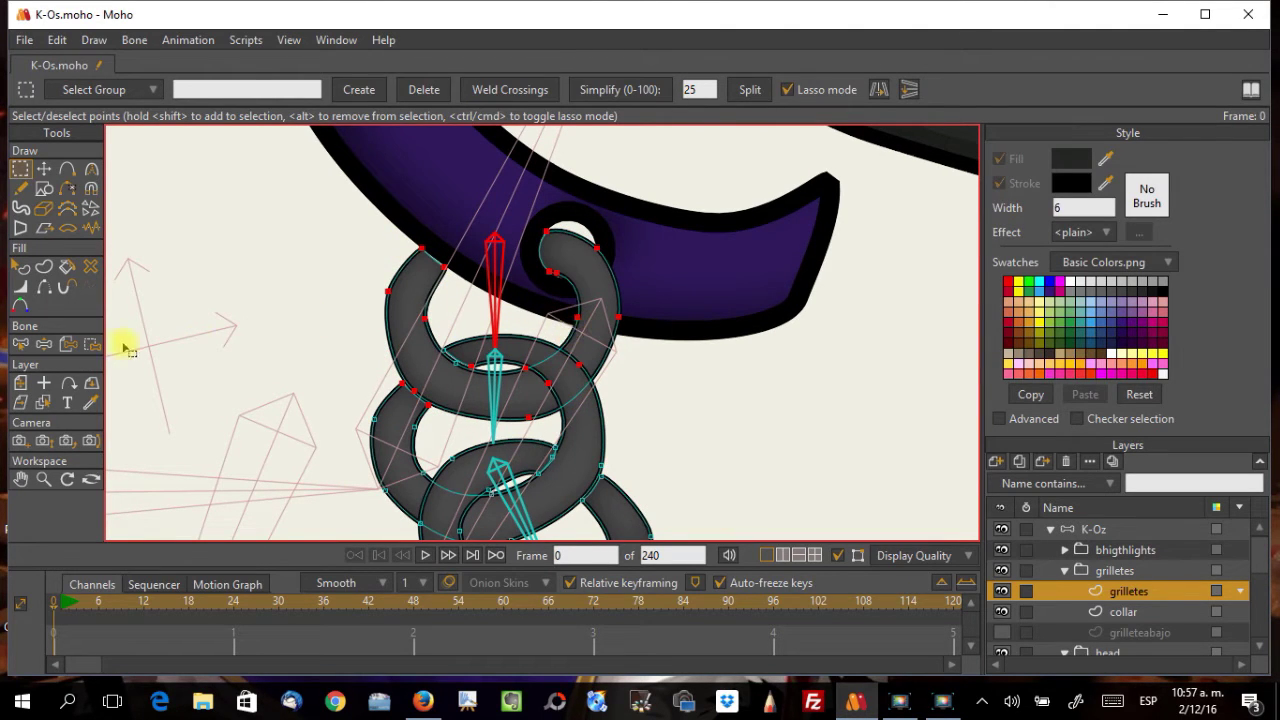
click(92, 346)
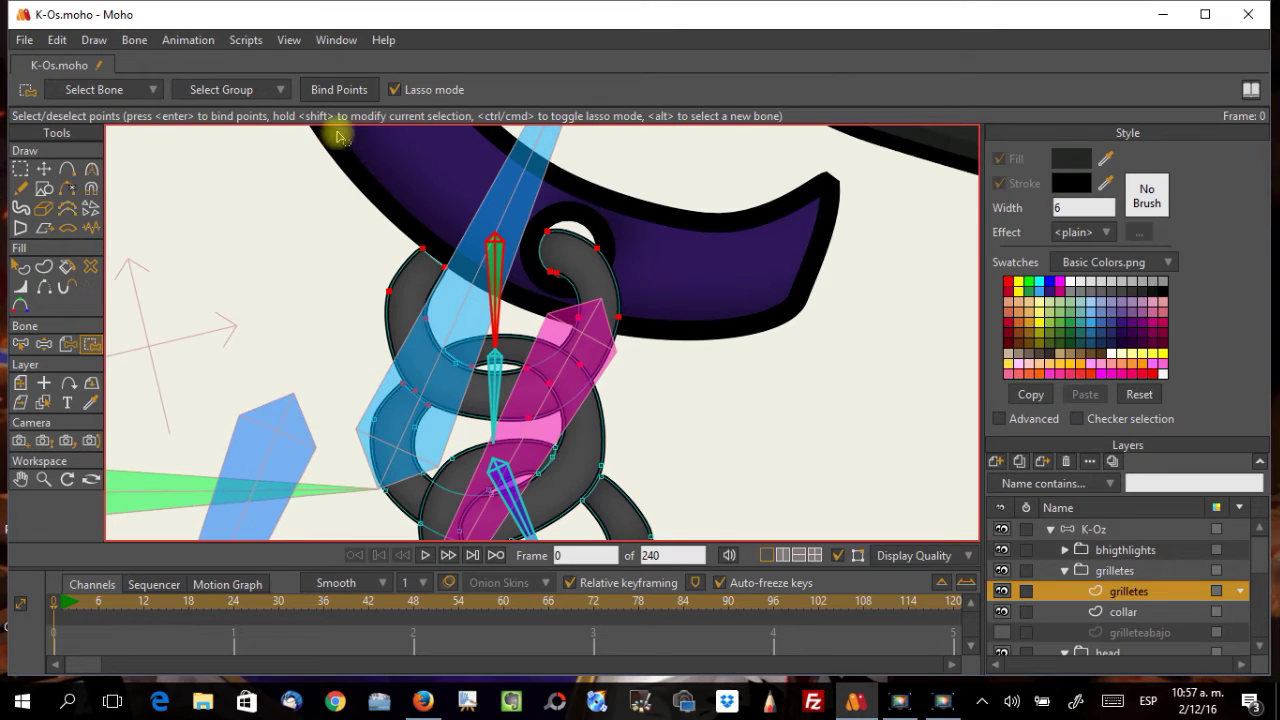
click(339, 89)
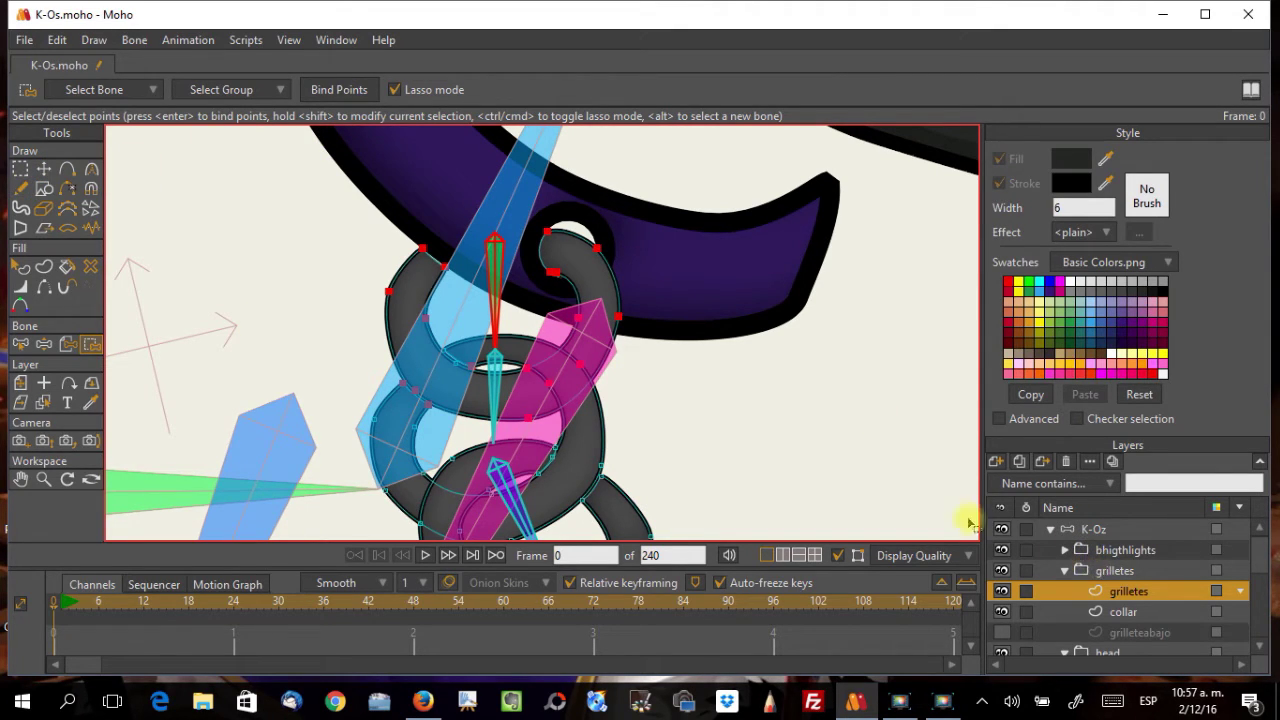
Step: Test the top link's point binding by manipulating the chain's bones on the K-Oz layer
click(1088, 529)
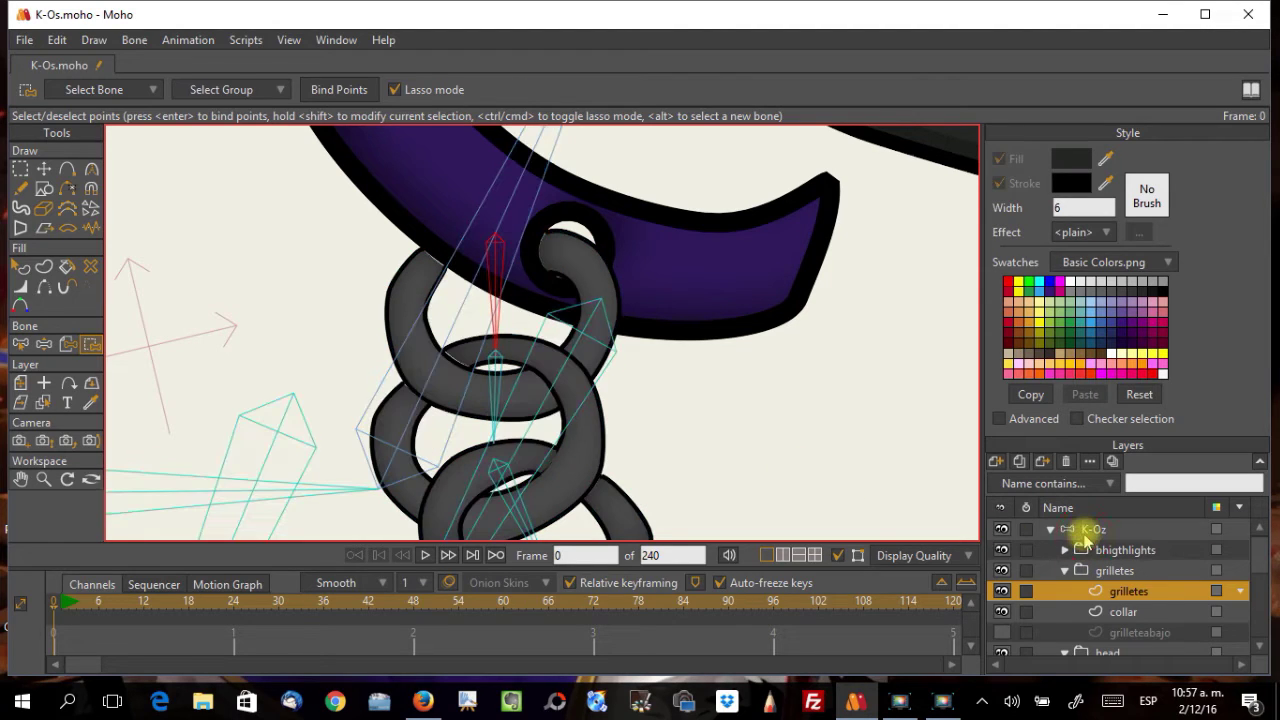
click(90, 172)
drag(491, 386, 466, 320)
scroll(466, 320, down, 3)
drag(550, 492, 570, 503)
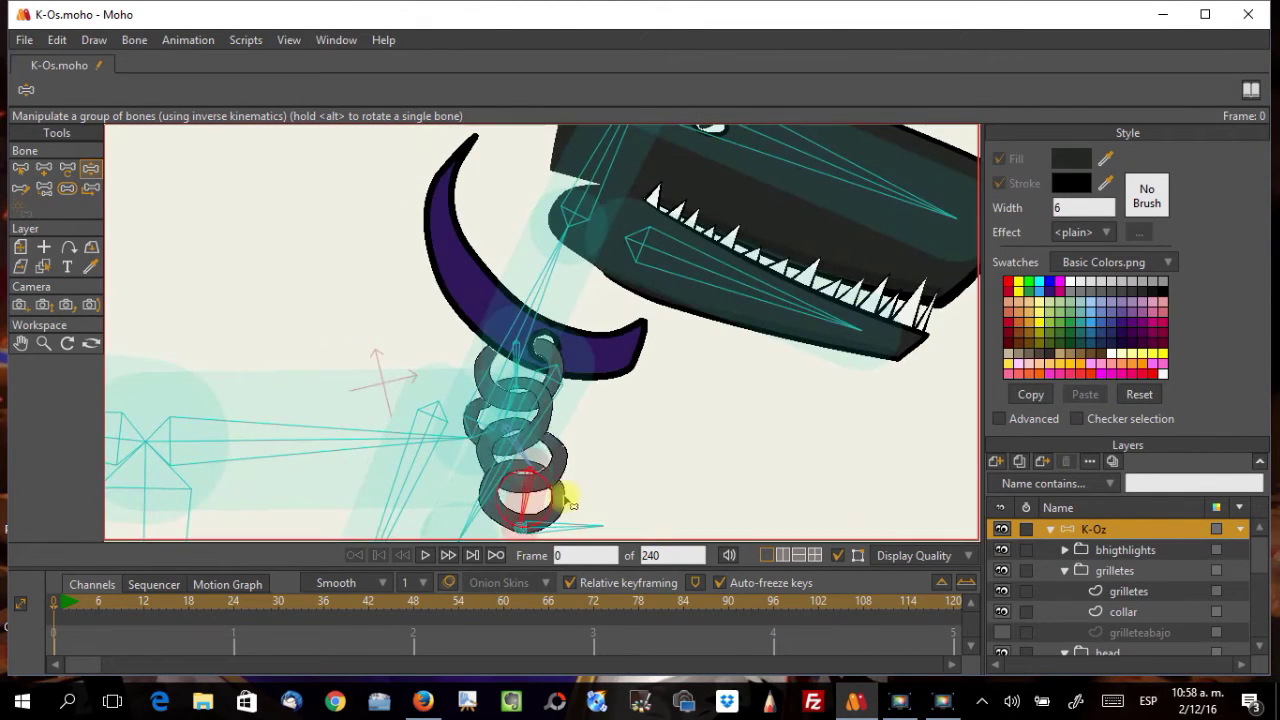
drag(503, 530, 510, 488)
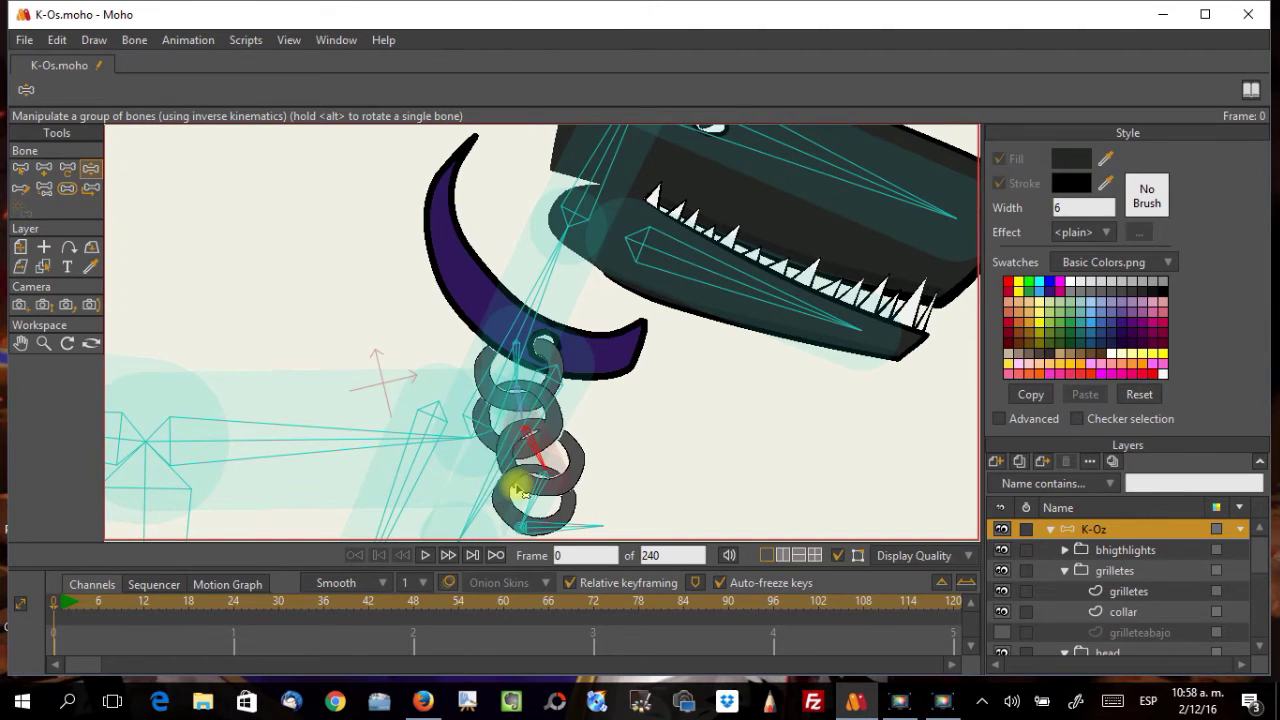
Step: Swing the lower chain bones in several directions to check how the links deform and overlap
drag(450, 468, 493, 538)
drag(620, 523, 592, 525)
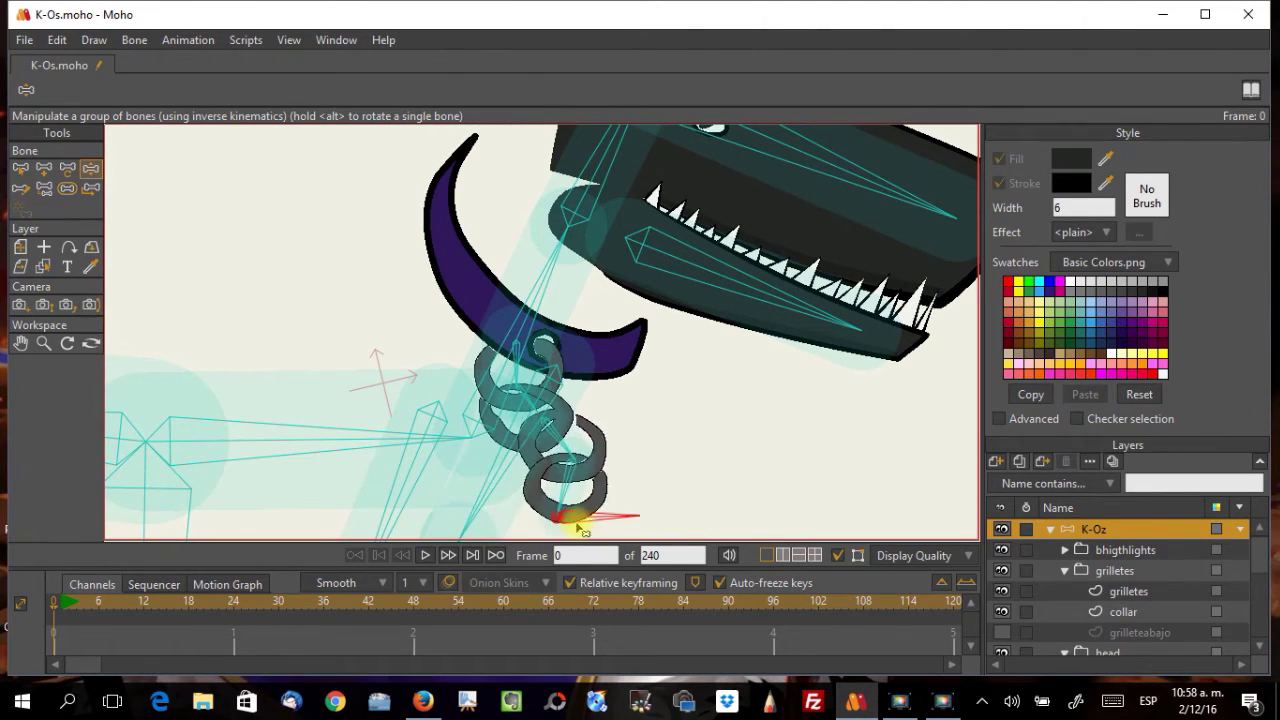
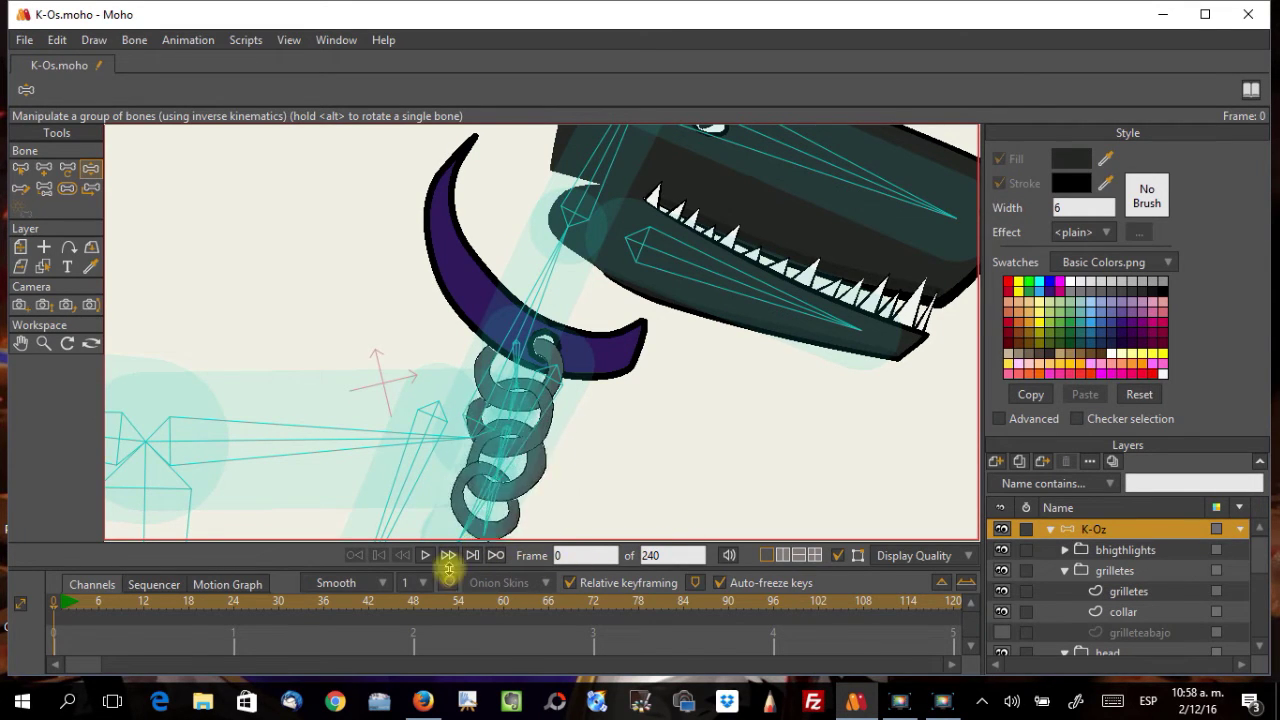
drag(633, 512, 587, 531)
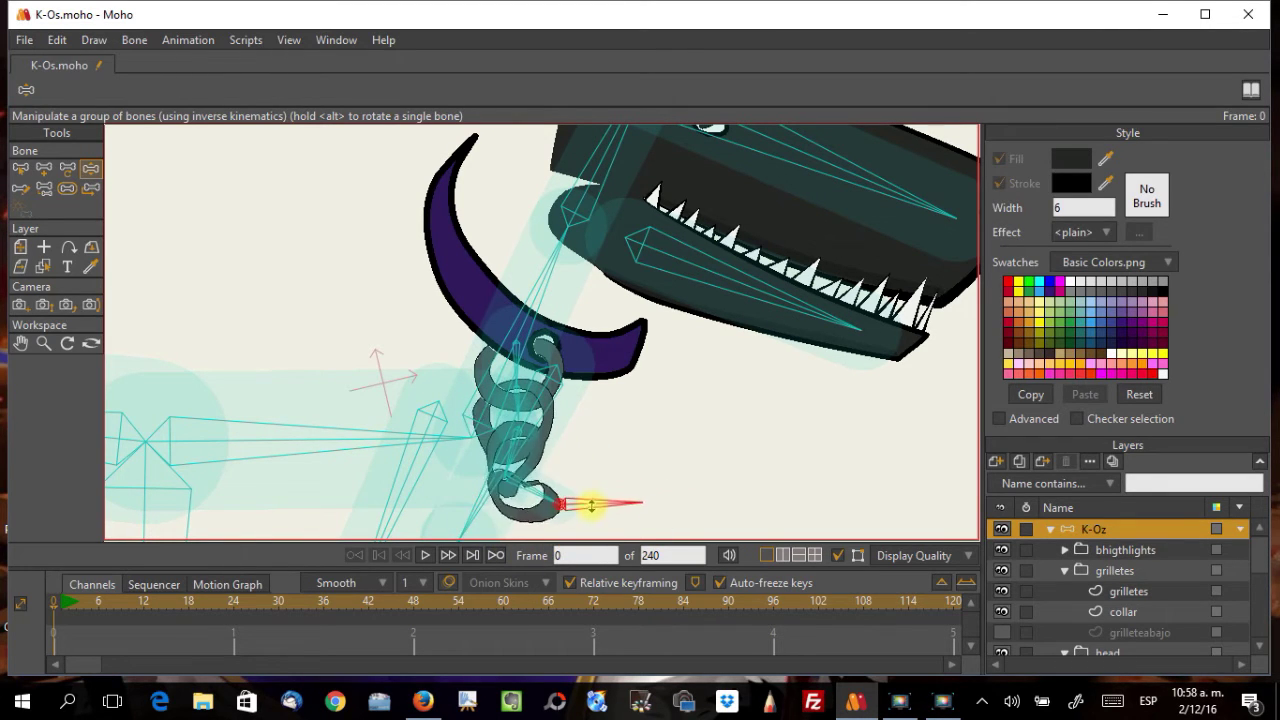
mouse_move(501, 521)
mouse_down()
mouse_move(387, 540)
mouse_move(511, 530)
mouse_up()
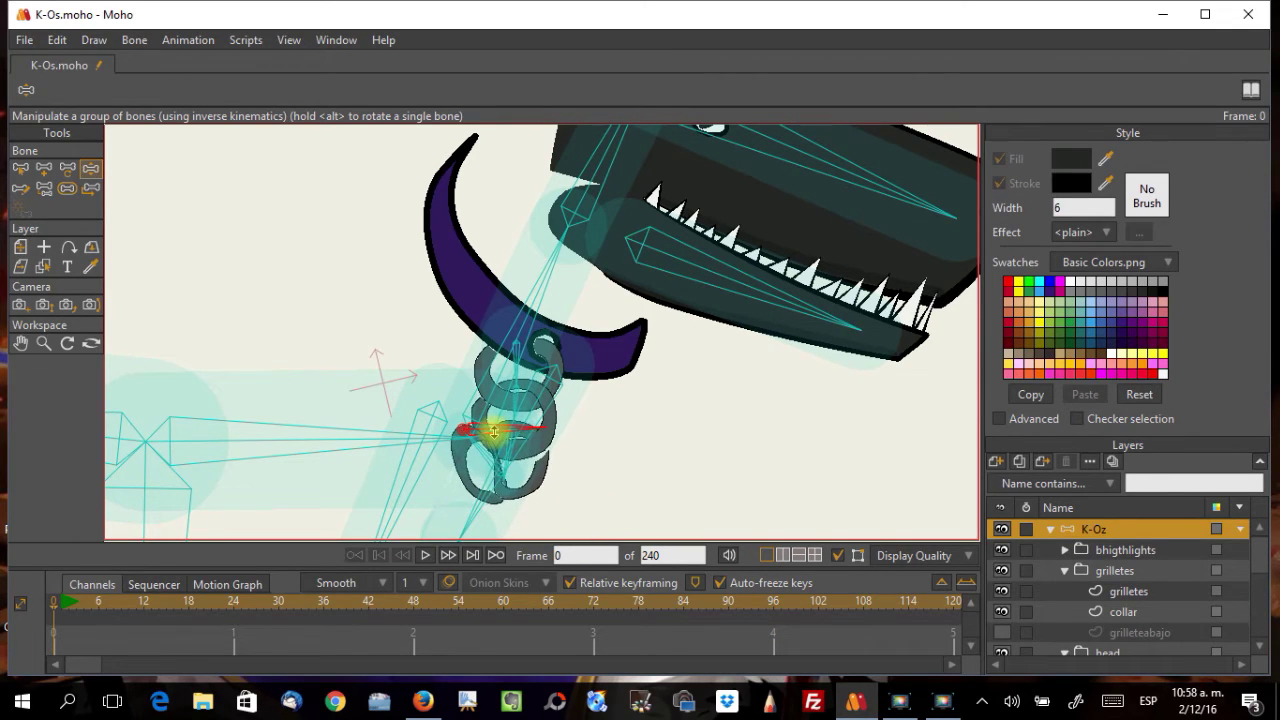
drag(482, 487, 523, 555)
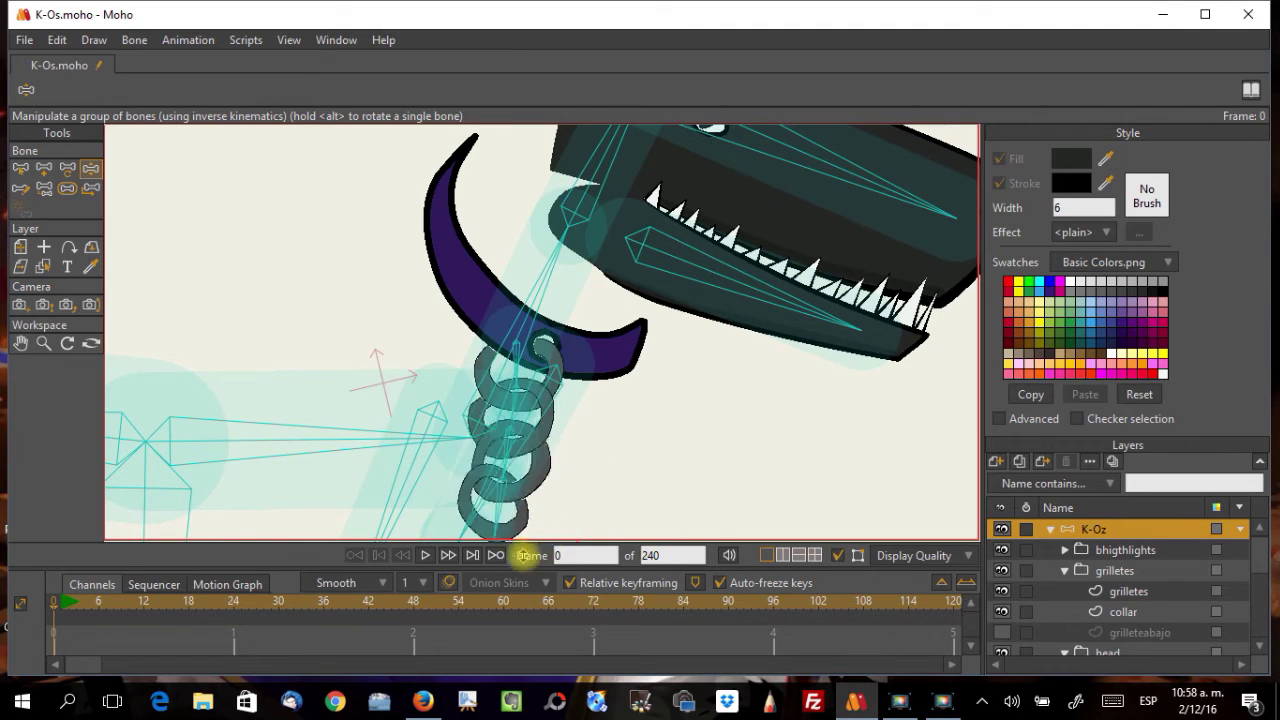
Step: Tilt the neck bone and swing the chain's top bone to test how the collar, chain and head follow
scroll(625, 412, down, 5)
scroll(703, 480, up, 3)
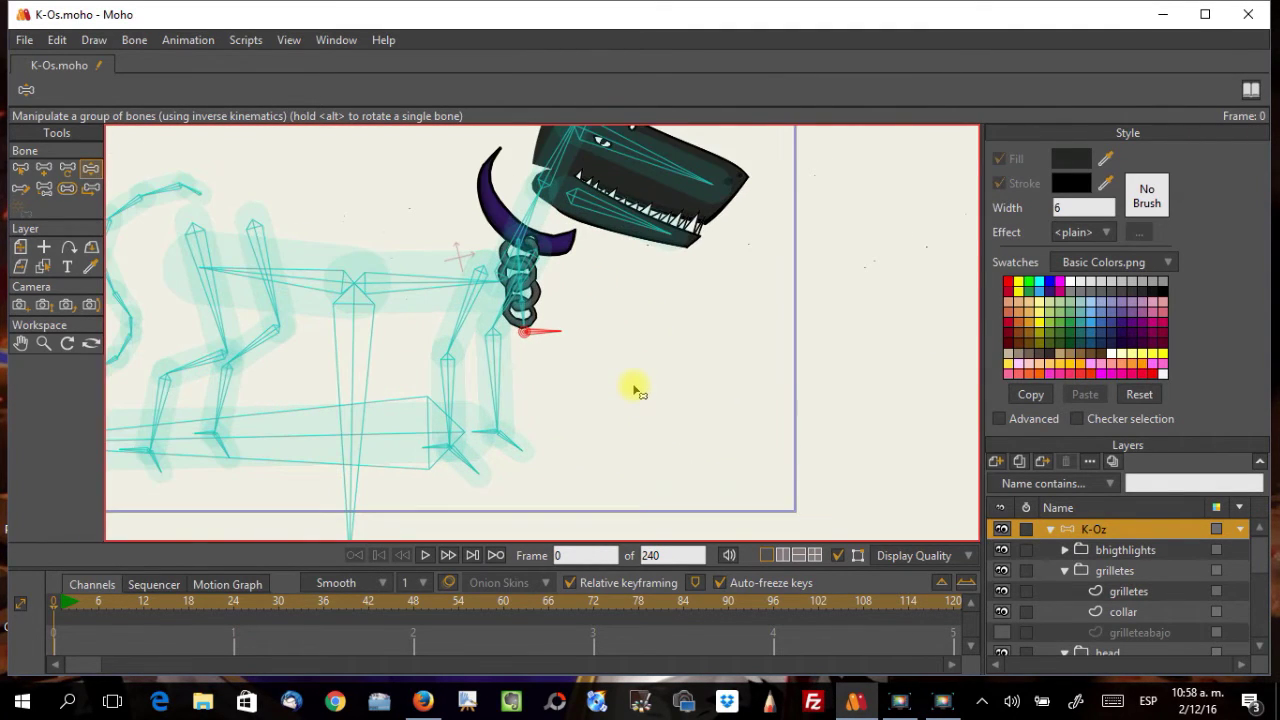
scroll(635, 390, up, 1)
scroll(635, 390, down, 2)
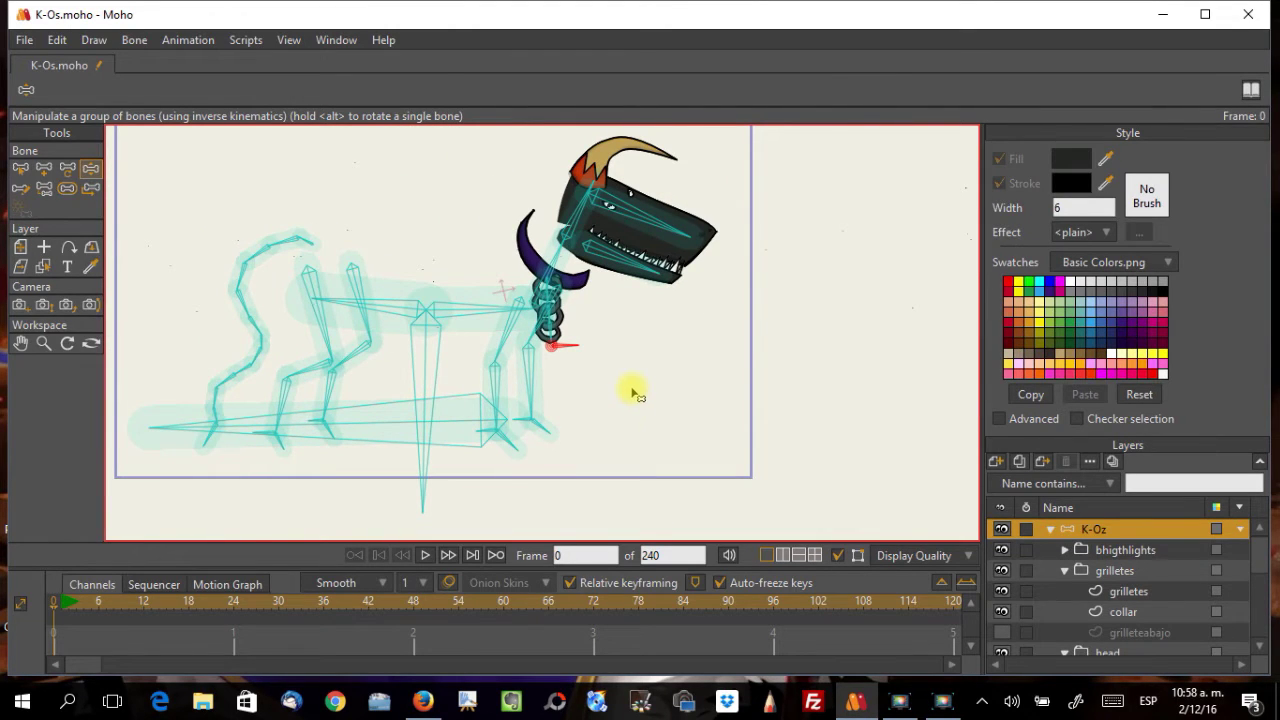
scroll(633, 391, down, 1)
scroll(633, 391, up, 1)
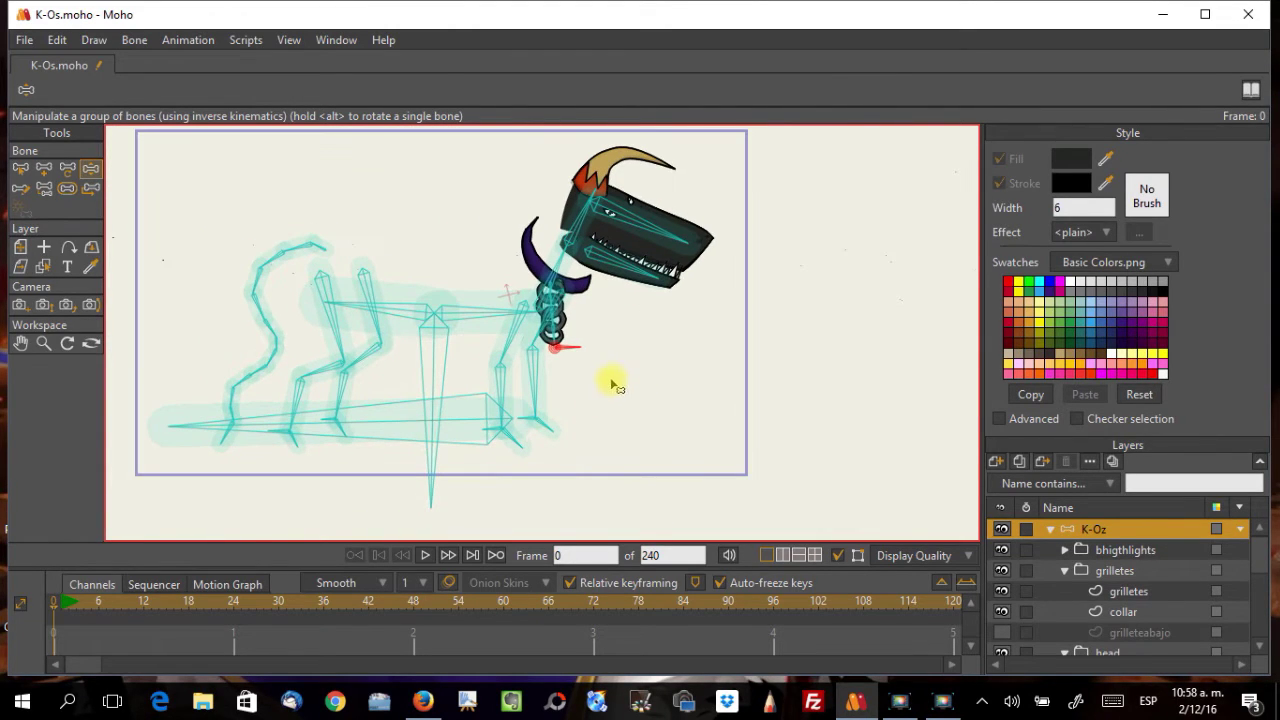
drag(560, 268, 543, 246)
scroll(536, 258, up, 3)
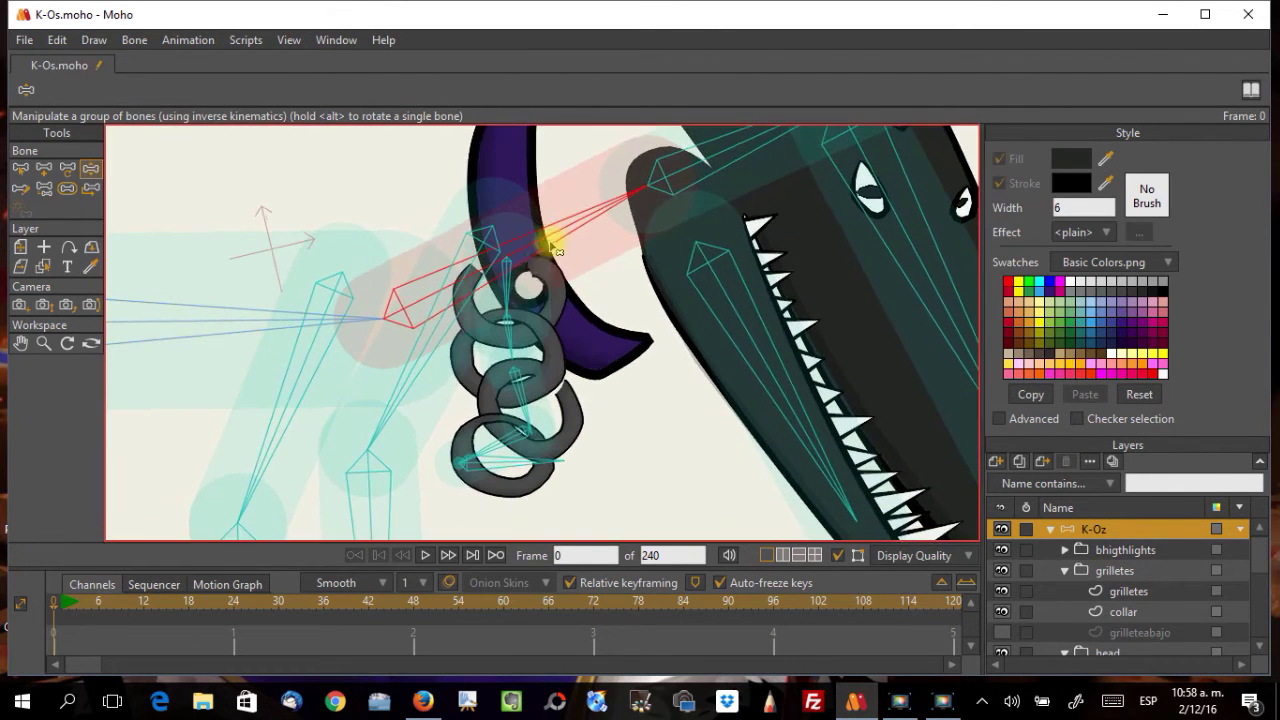
drag(508, 305, 470, 330)
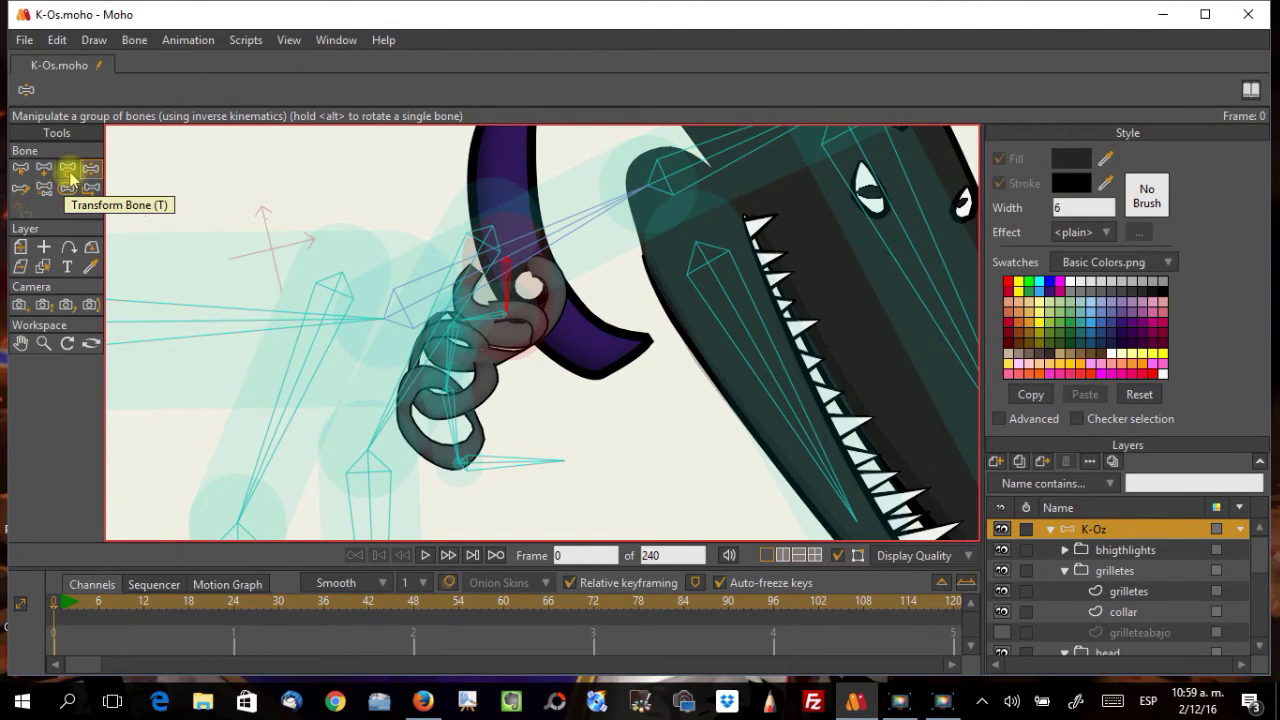
scroll(268, 400, down, 3)
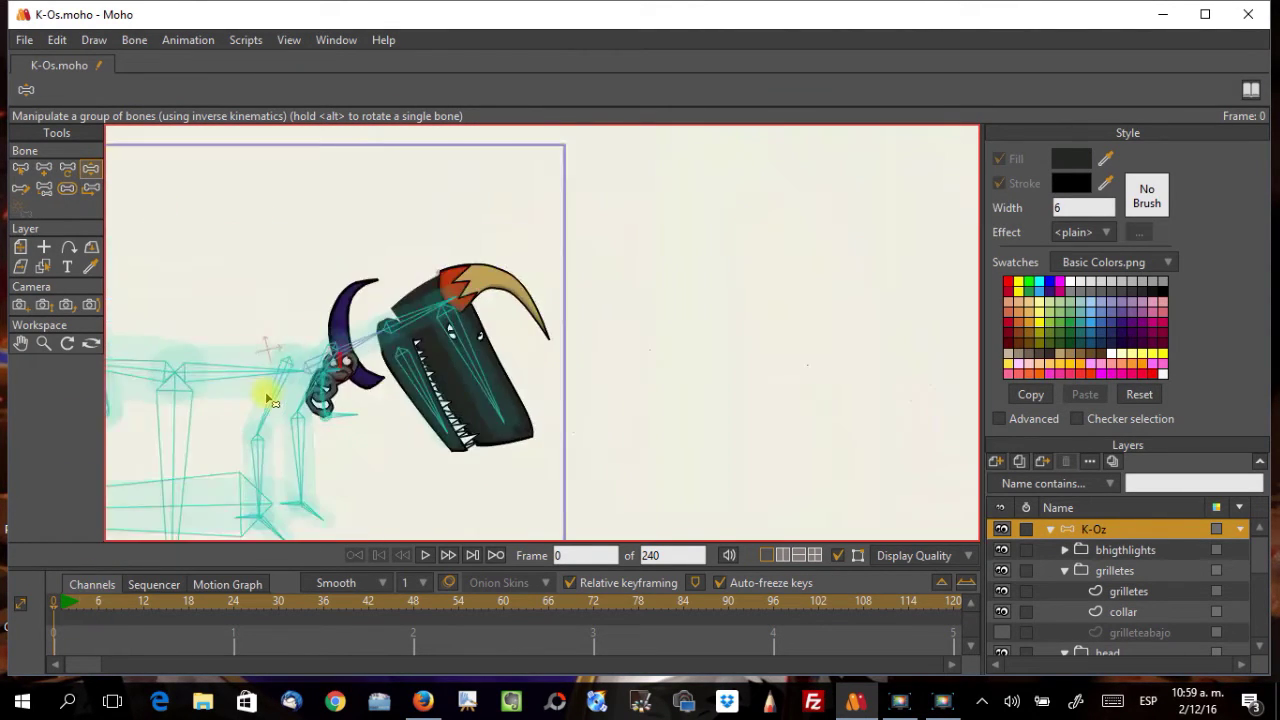
scroll(306, 217, down, 3)
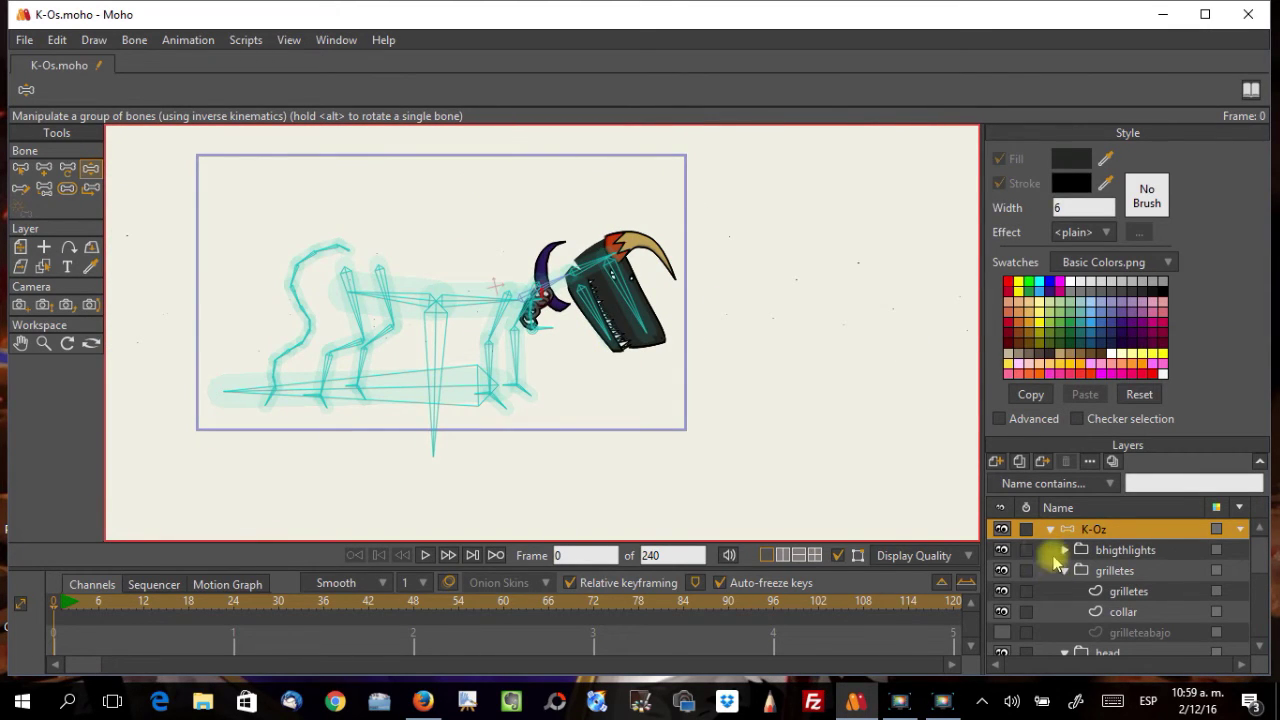
click(20, 168)
Step: Manipulate the upper head bone to test how the snout and teeth follow, and reset the pose
scroll(652, 340, down, 2)
drag(652, 340, 571, 380)
scroll(571, 380, up, 4)
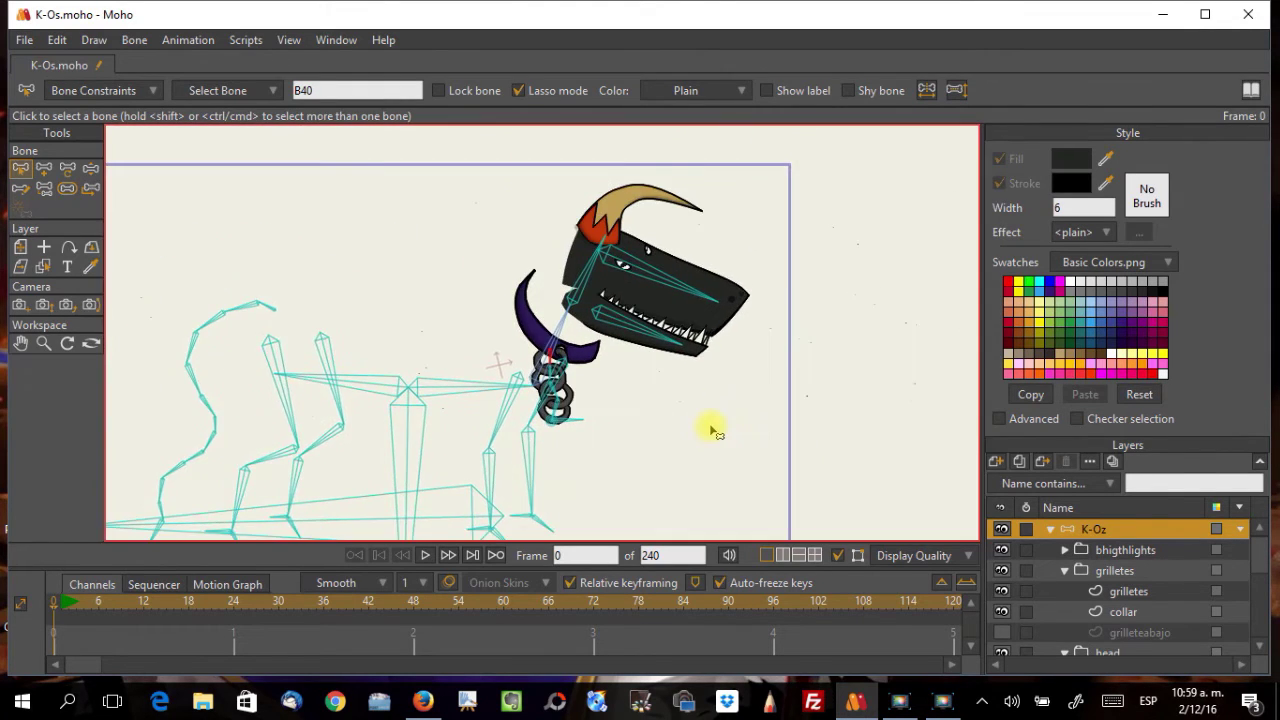
scroll(720, 410, up, 2)
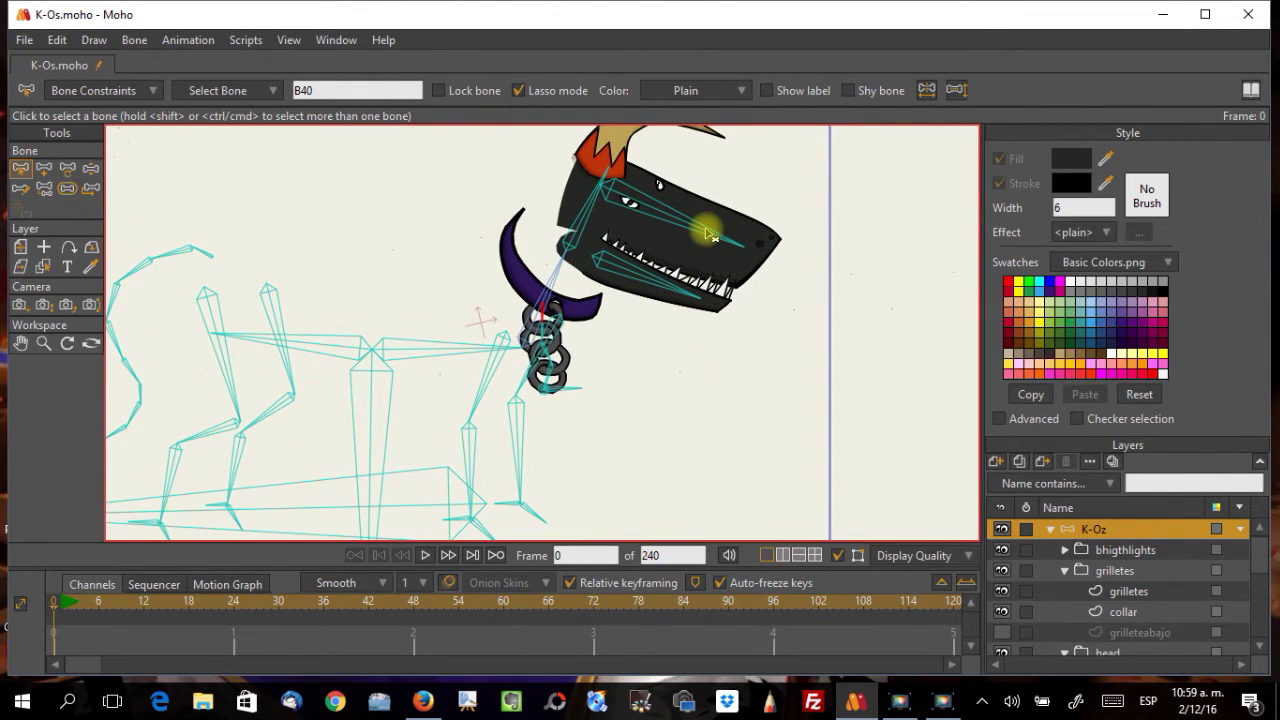
click(90, 168)
drag(680, 240, 705, 232)
click(67, 188)
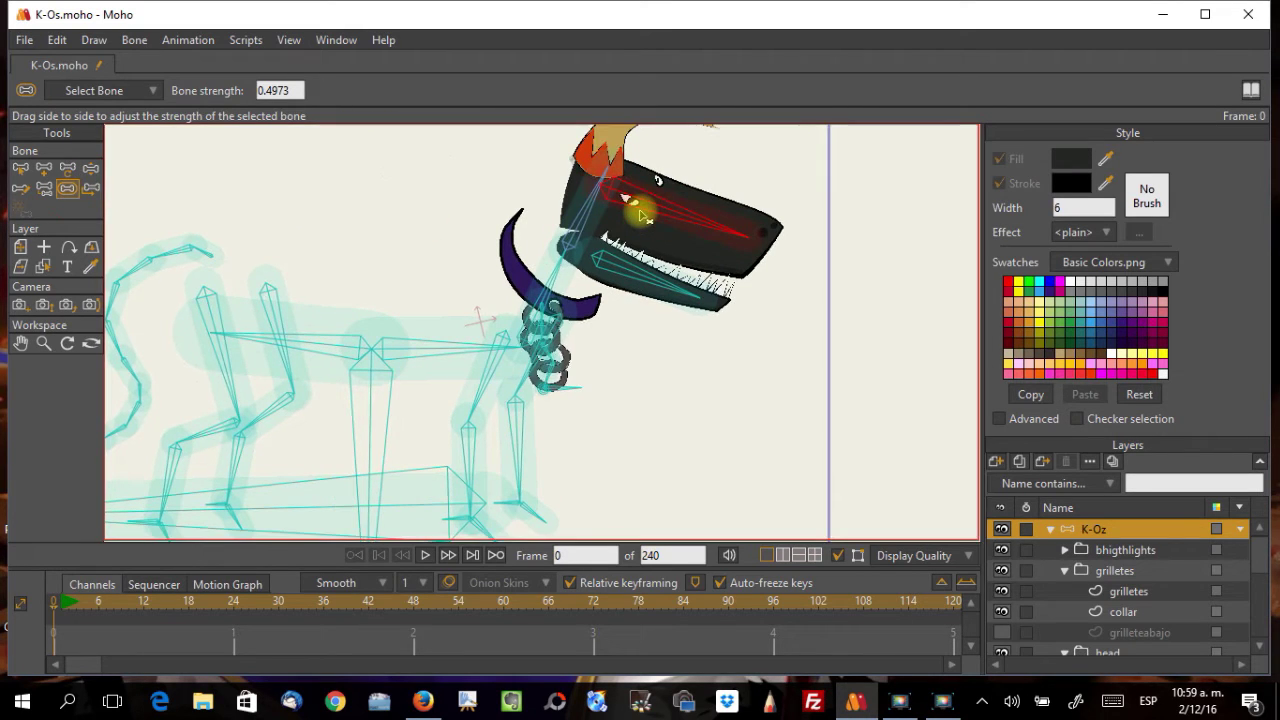
Step: Open and close the mouth with the lower jaw bone to test how the jaw deforms
click(90, 168)
drag(713, 228, 665, 315)
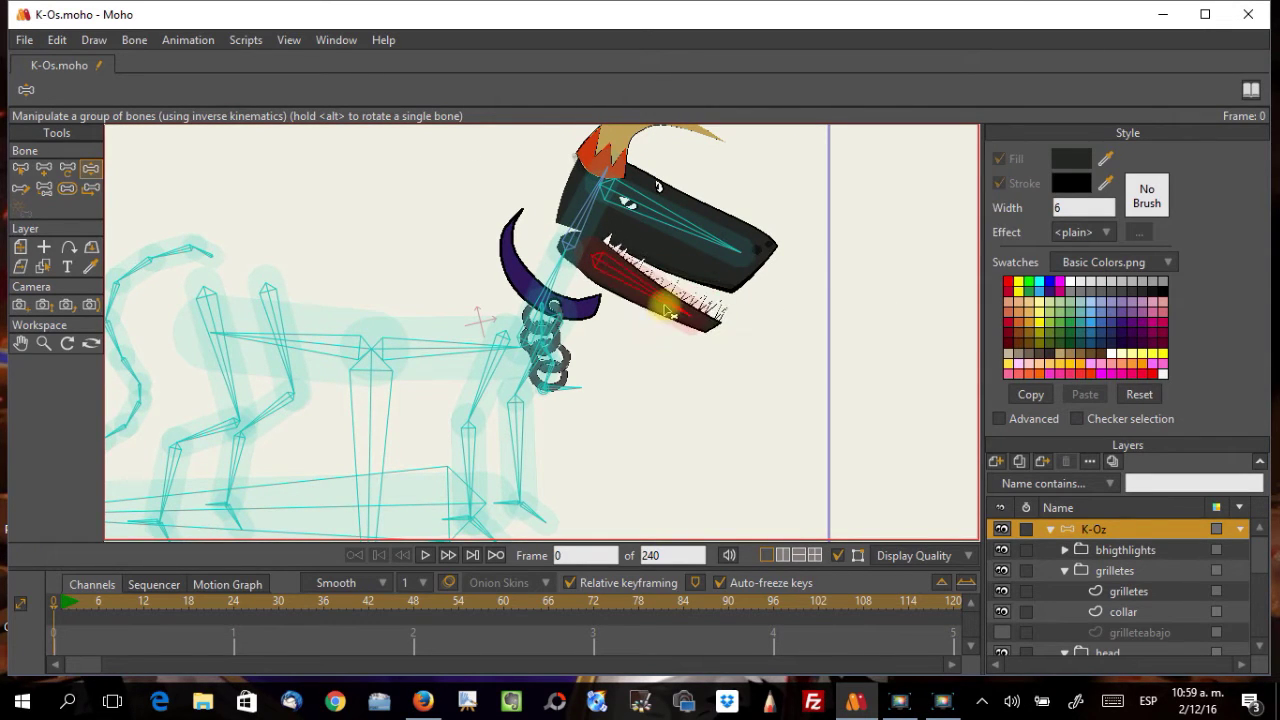
drag(668, 298, 660, 285)
click(67, 188)
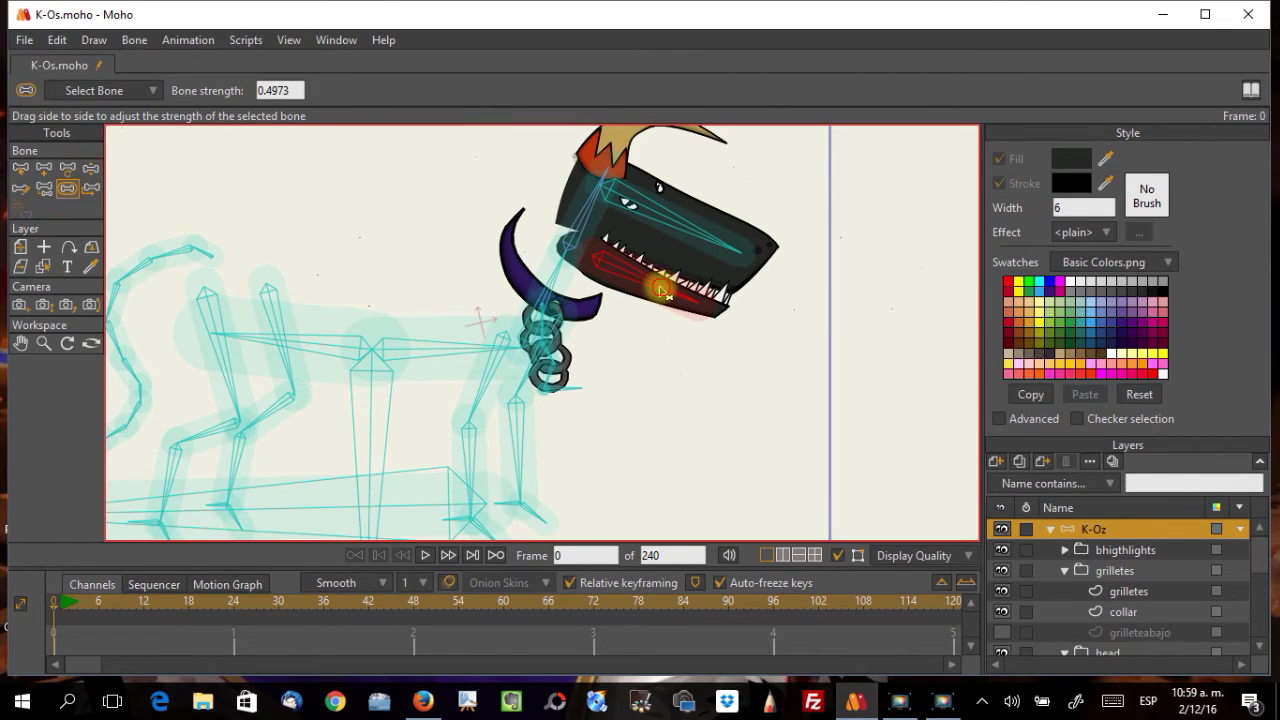
click(90, 168)
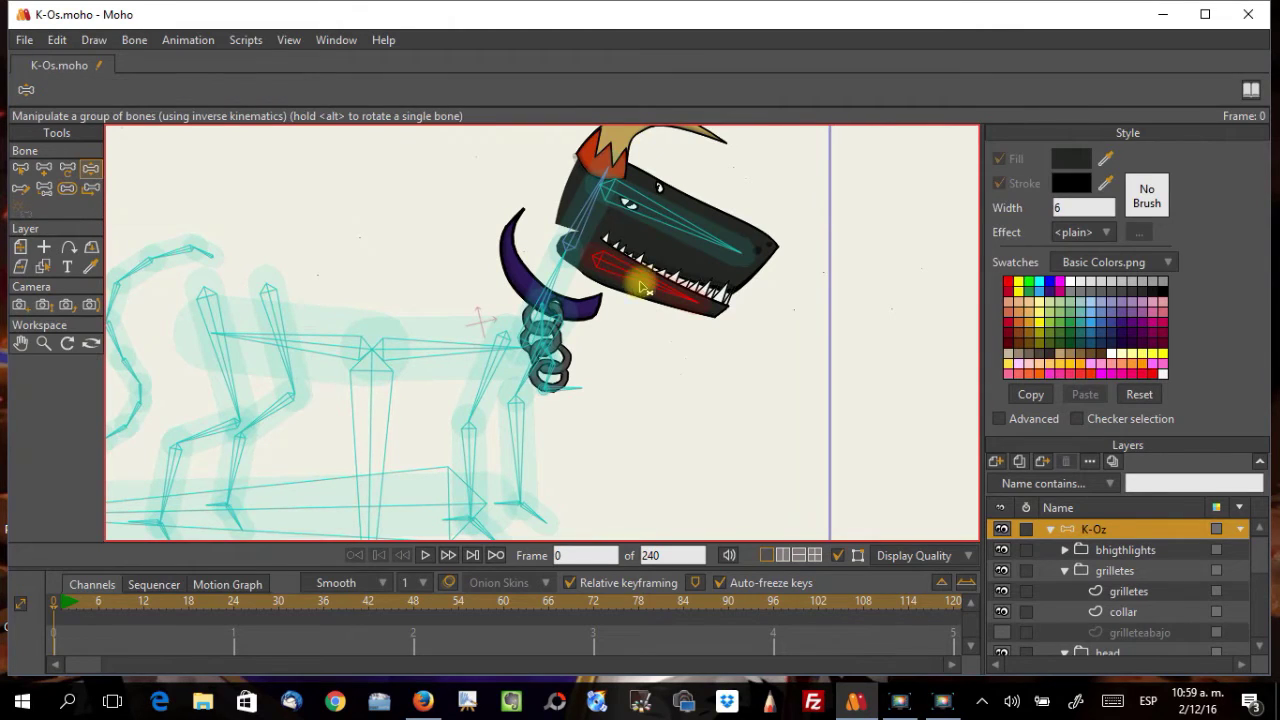
drag(645, 288, 657, 273)
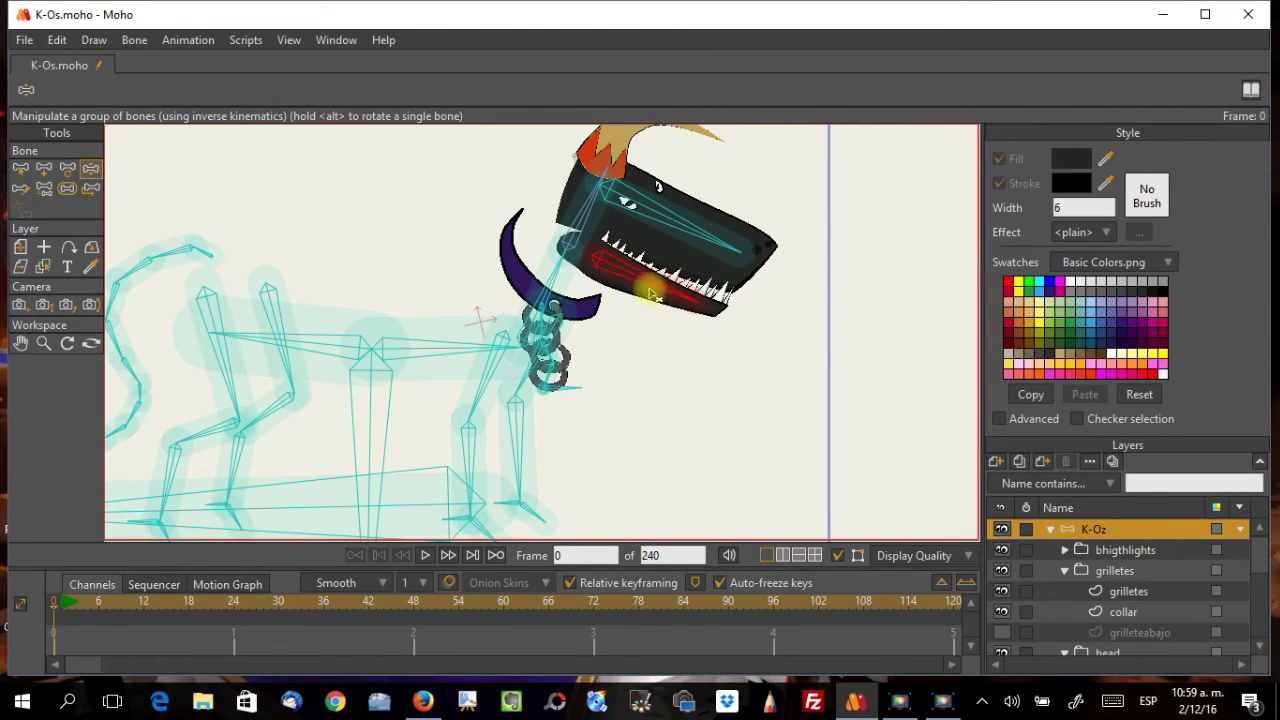
Step: Raise and lower the upper head bone again to compare its effect on the lower jaw and teeth
drag(713, 236, 752, 264)
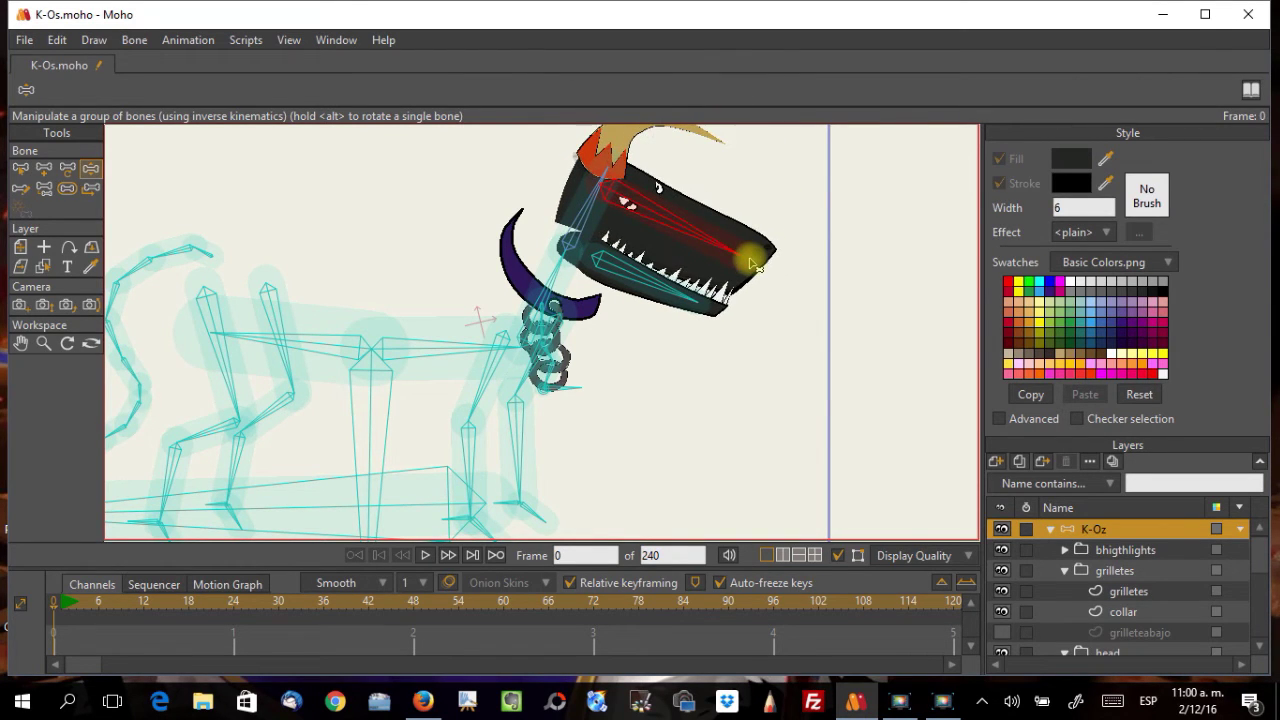
click(67, 187)
click(91, 169)
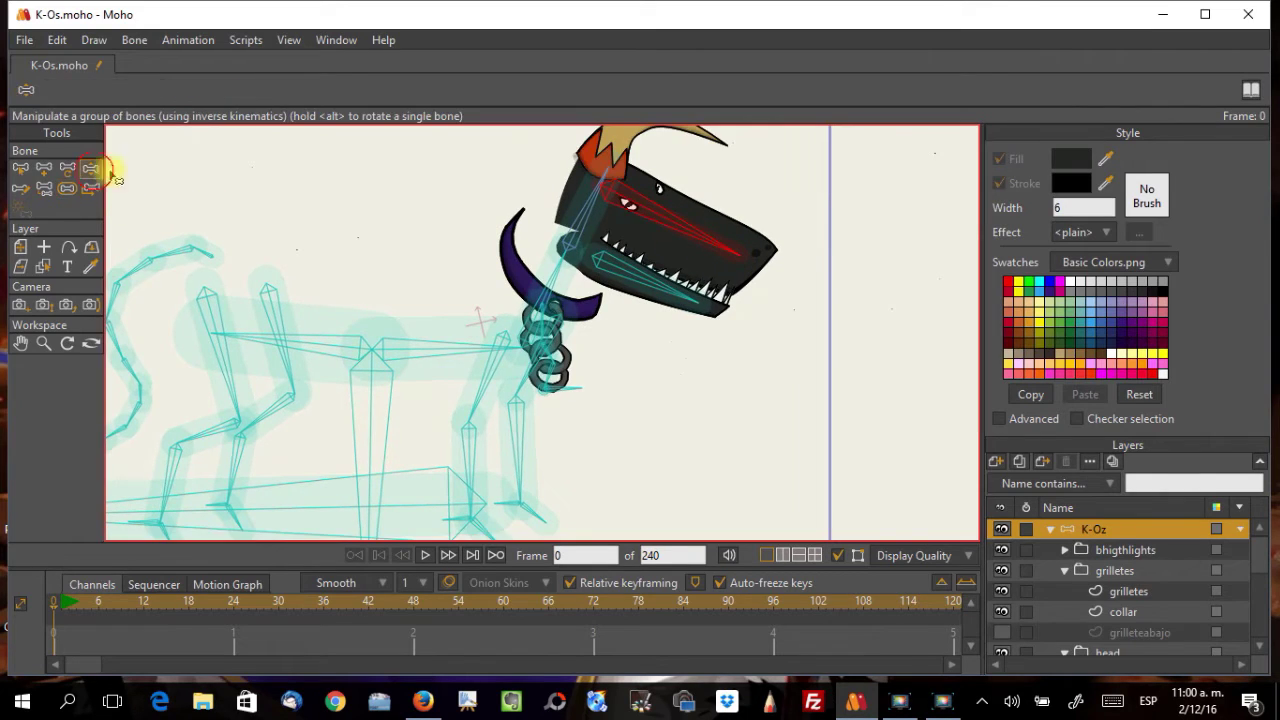
drag(712, 245, 719, 219)
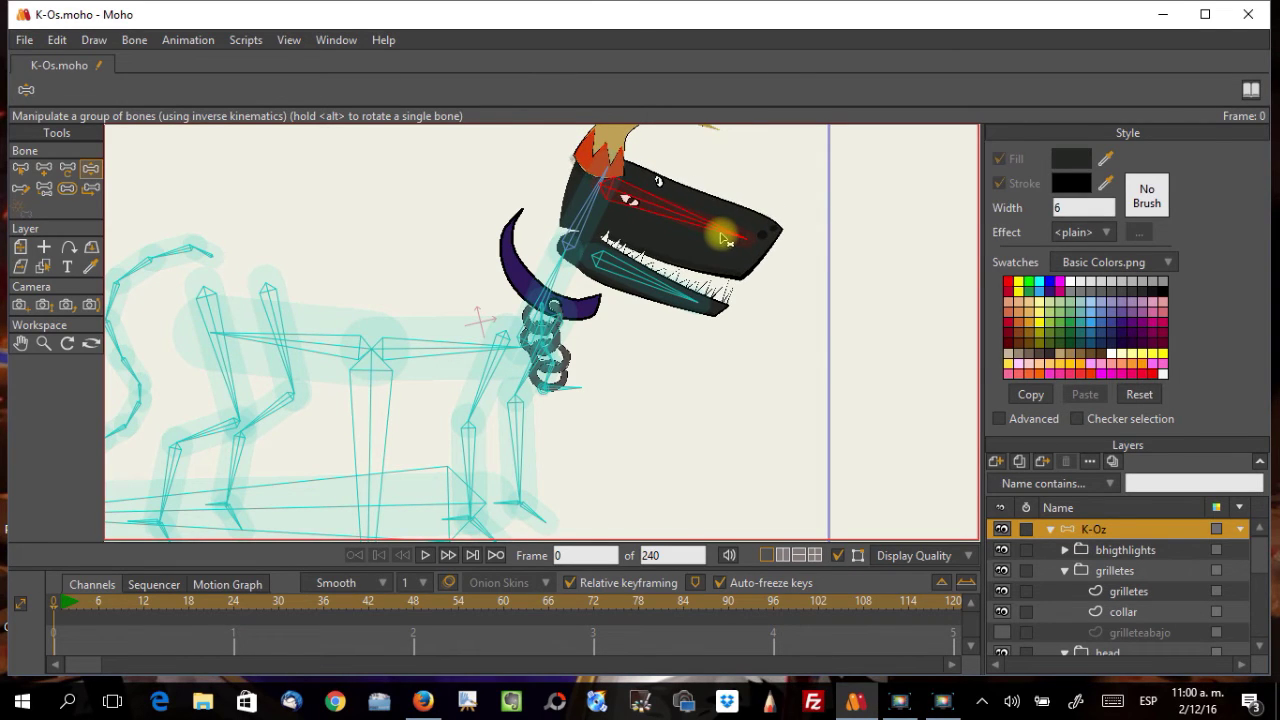
drag(726, 240, 728, 238)
Step: On the moutdown layer, select jaw bone B6 and all points, and apply Use All Bones For Flexi-Binding
scroll(1022, 570, down, 8)
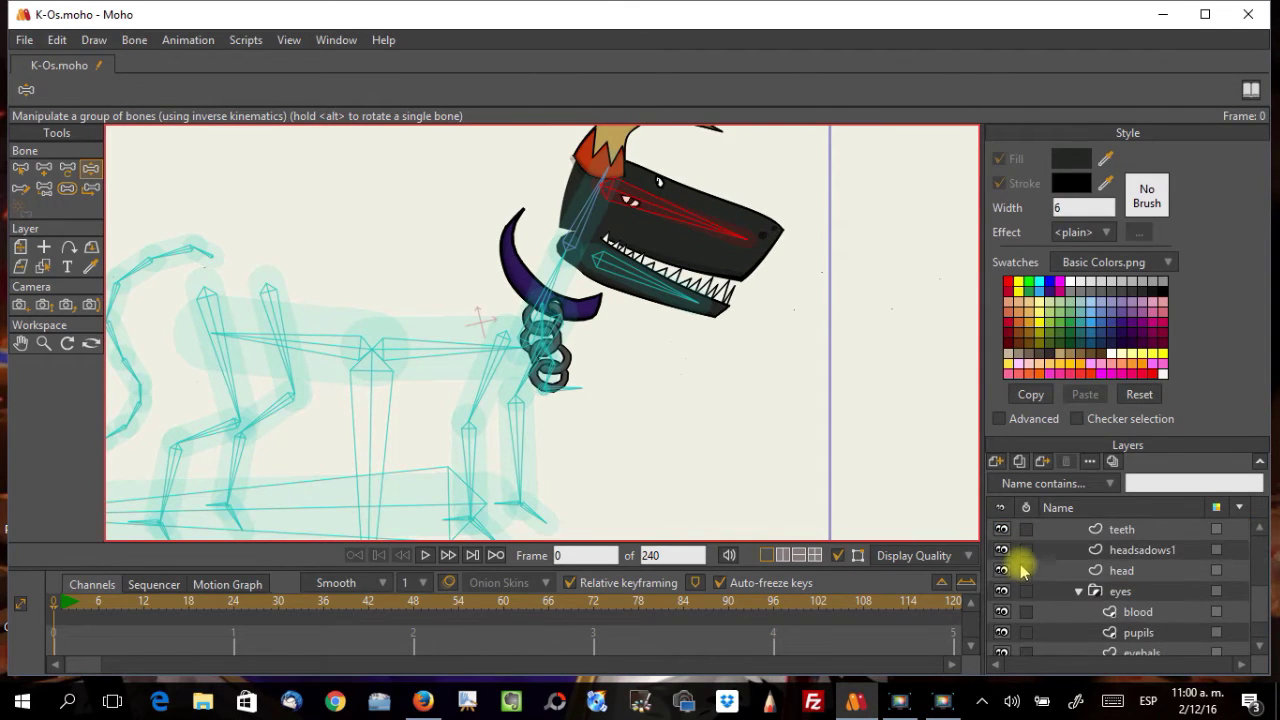
scroll(1057, 609, down, 3)
scroll(1057, 609, up, 5)
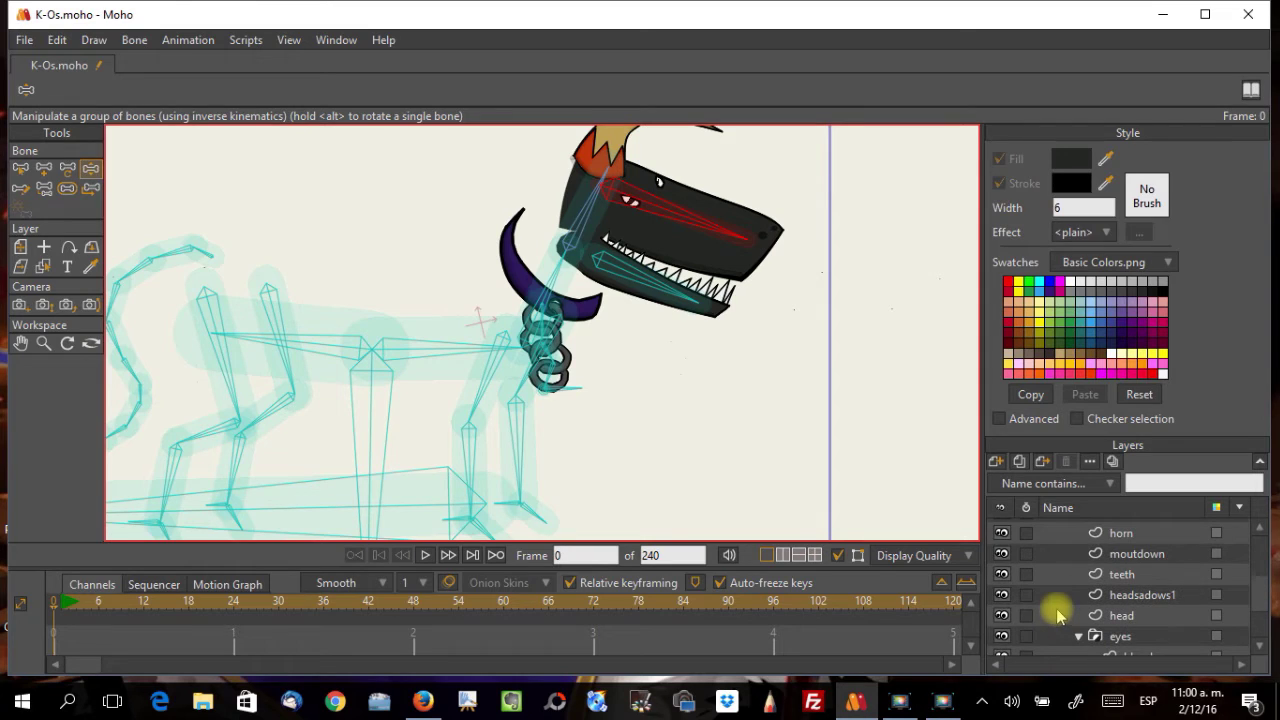
click(1118, 618)
scroll(1118, 620, up, 2)
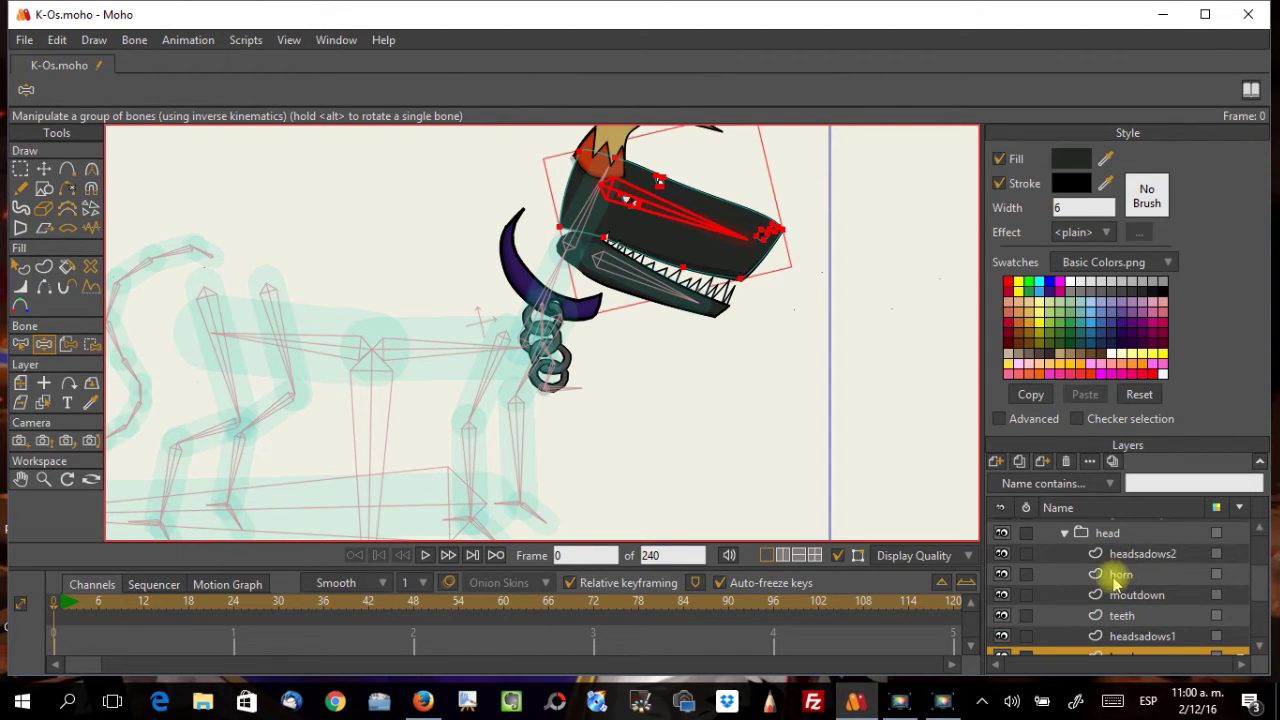
click(1105, 598)
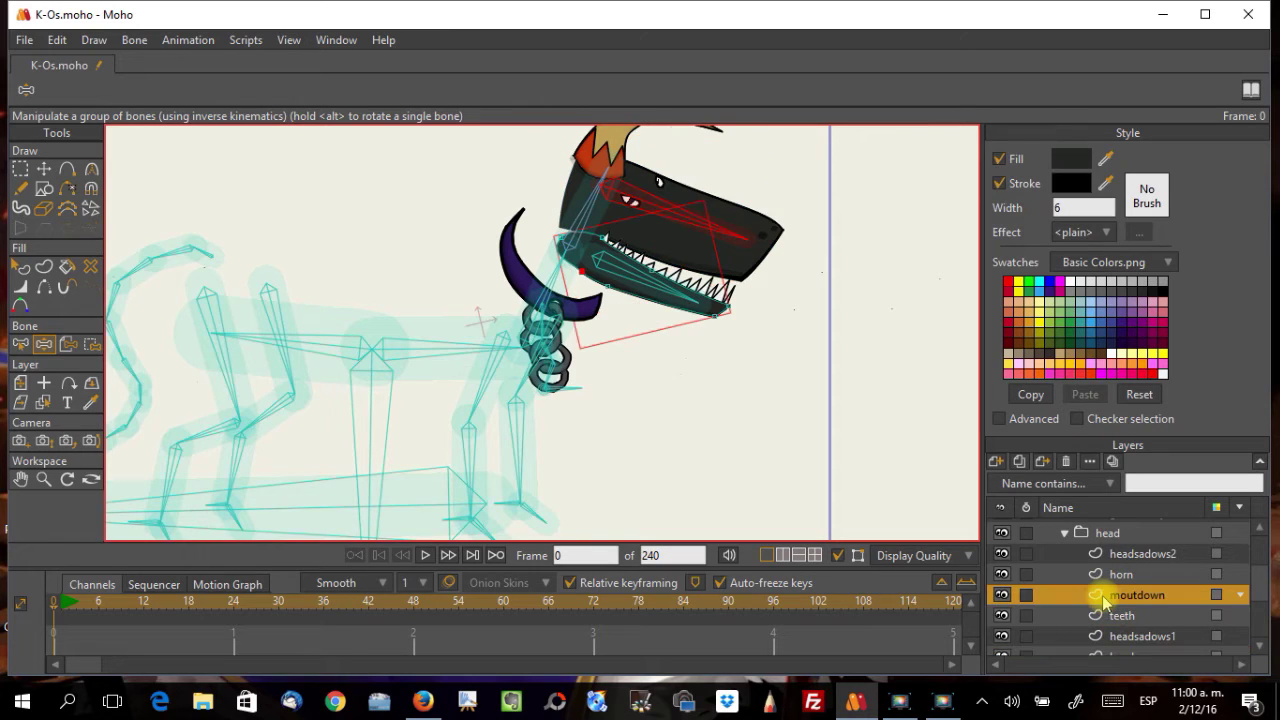
click(20, 345)
click(648, 285)
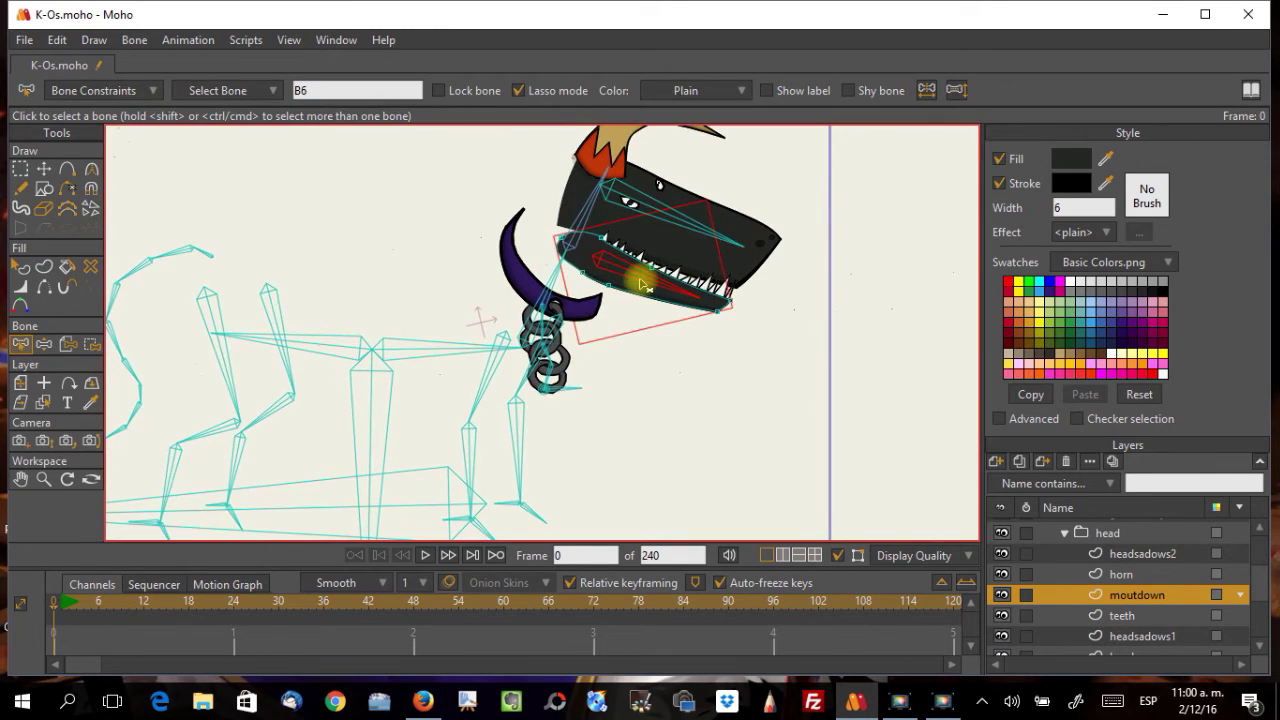
key(ctrl+a)
click(133, 40)
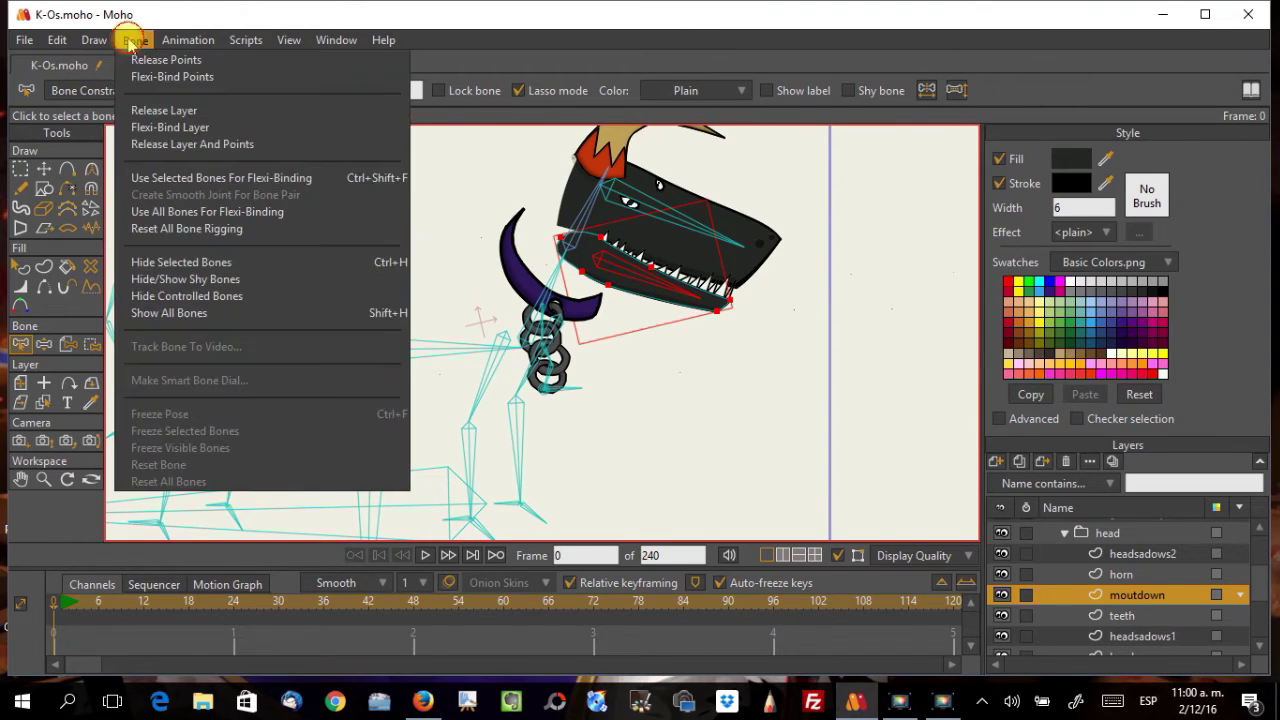
click(180, 212)
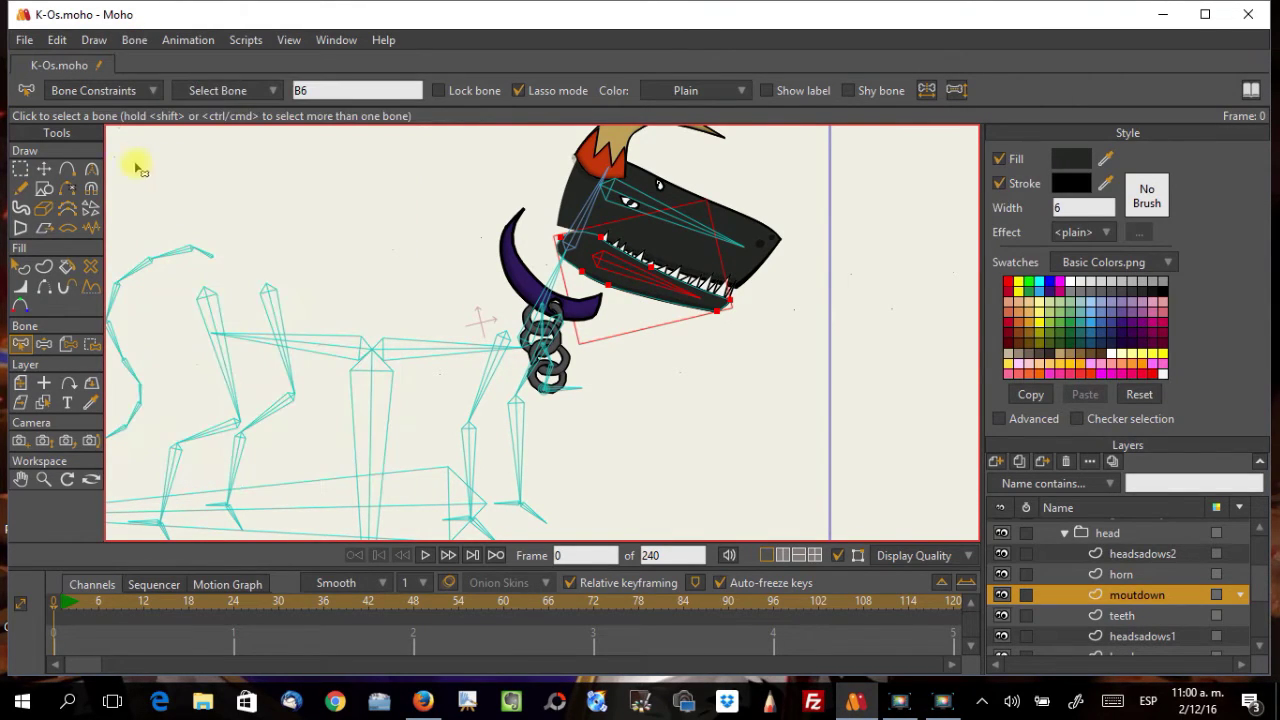
Step: Return to the K-Oz layer and test the moutdown binding by manipulating the jaw and upper head bones
scroll(1148, 565, up, 2)
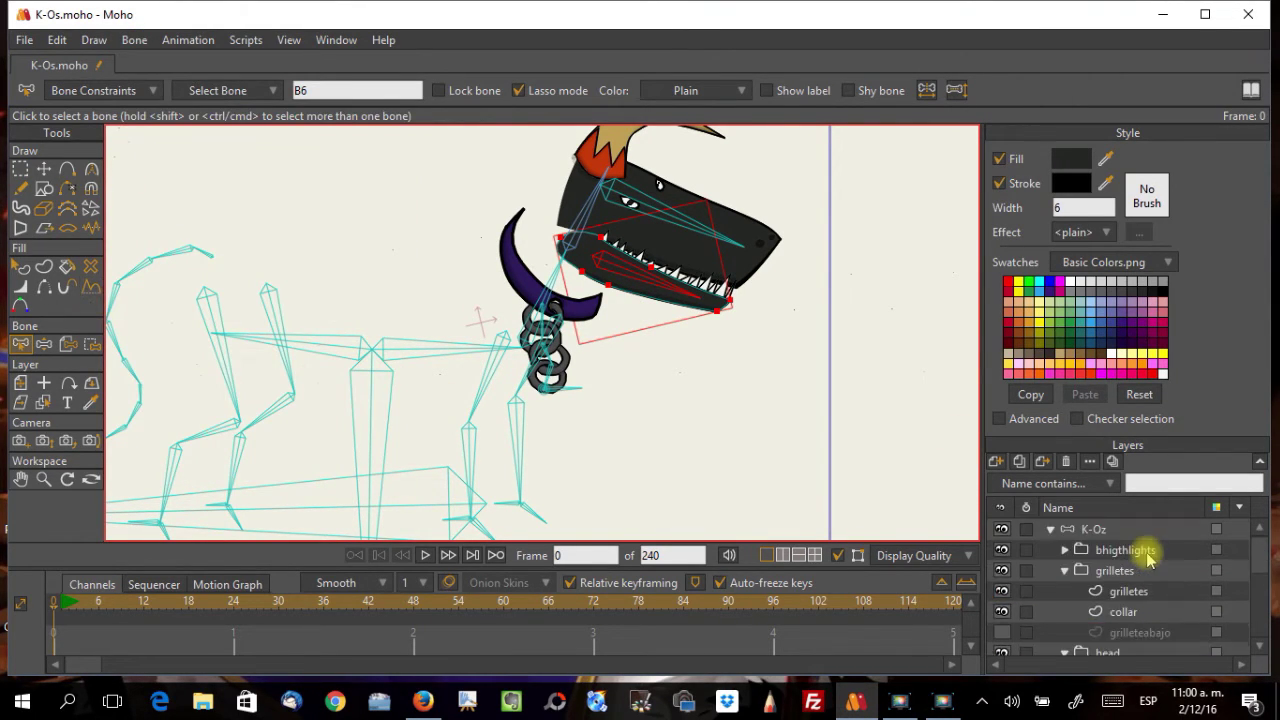
click(1090, 530)
key(z)
mouse_move(651, 294)
mouse_down()
mouse_move(640, 322)
mouse_move(660, 333)
mouse_move(749, 220)
mouse_move(745, 268)
mouse_move(760, 240)
mouse_move(714, 214)
mouse_move(730, 205)
mouse_up()
mouse_move(655, 272)
mouse_down()
mouse_move(651, 286)
mouse_move(663, 277)
mouse_up()
mouse_move(720, 200)
mouse_down()
mouse_move(717, 229)
mouse_move(740, 150)
mouse_move(729, 200)
mouse_move(751, 194)
mouse_move(757, 228)
mouse_move(735, 198)
mouse_up()
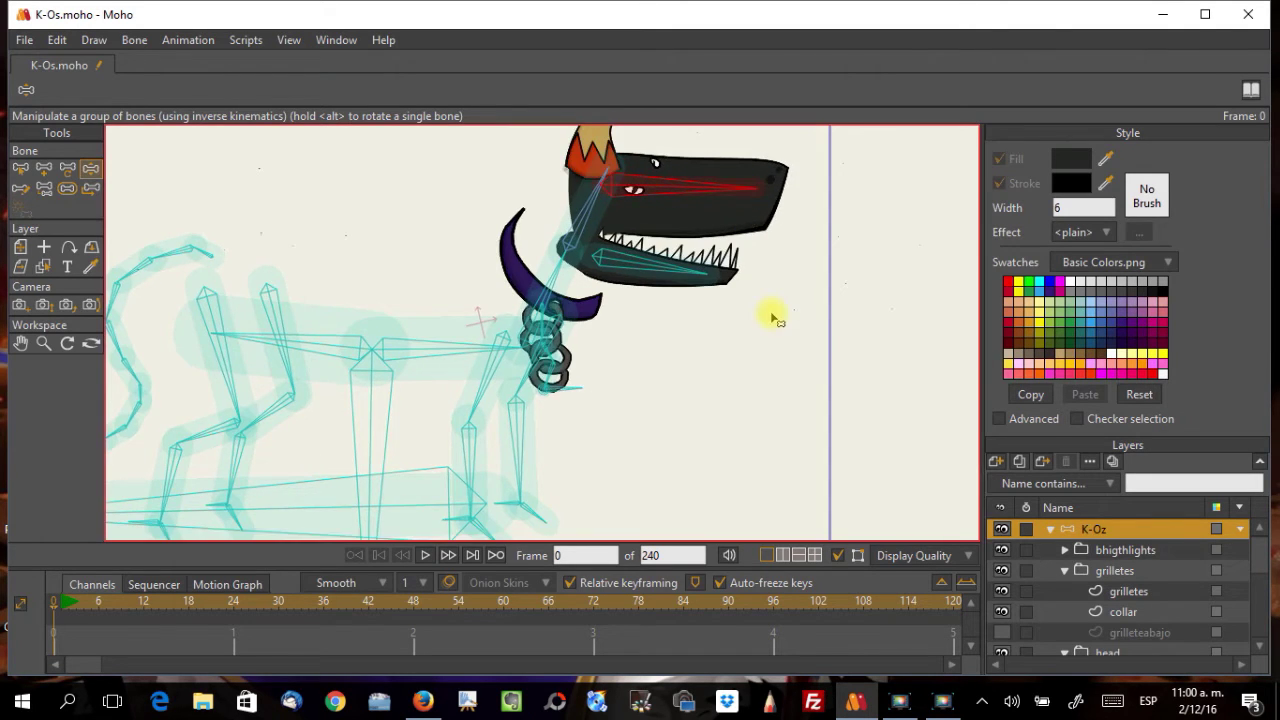
Step: Recheck the mouth up close by manipulating the upper head and jaw bones, and reset the bone pose
scroll(771, 318, down, 3)
drag(737, 263, 660, 360)
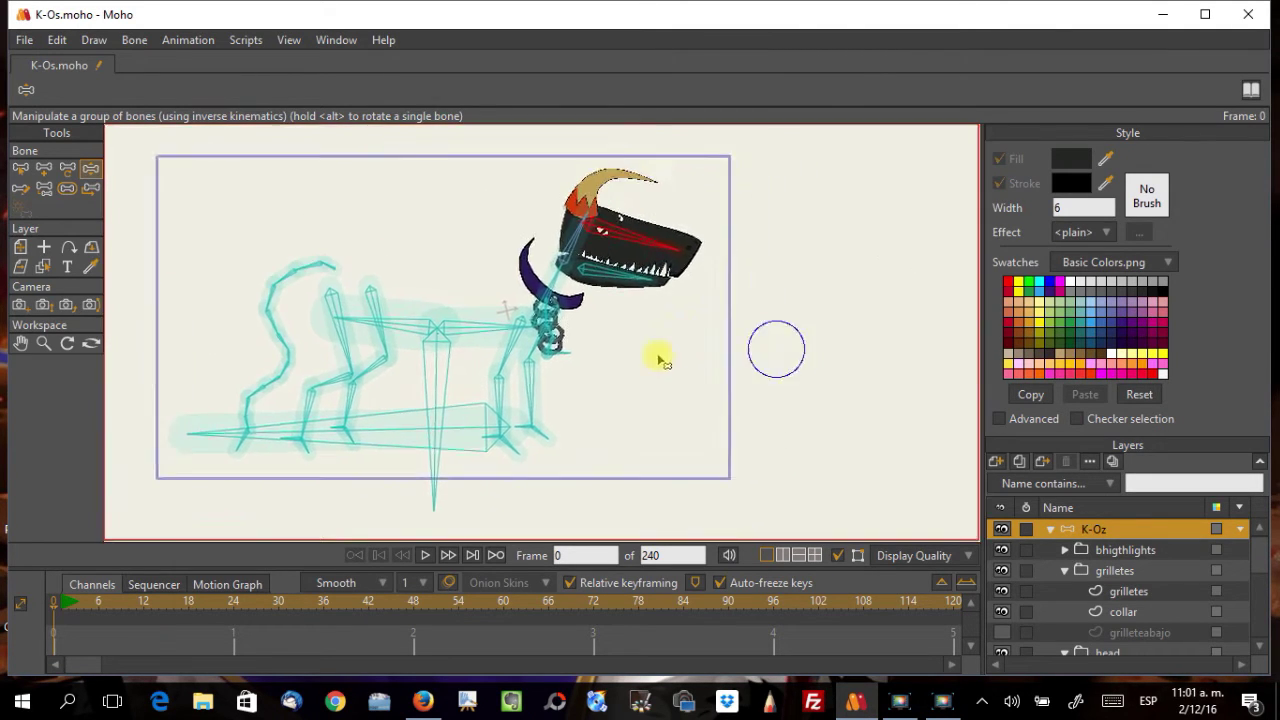
scroll(660, 360, up, 5)
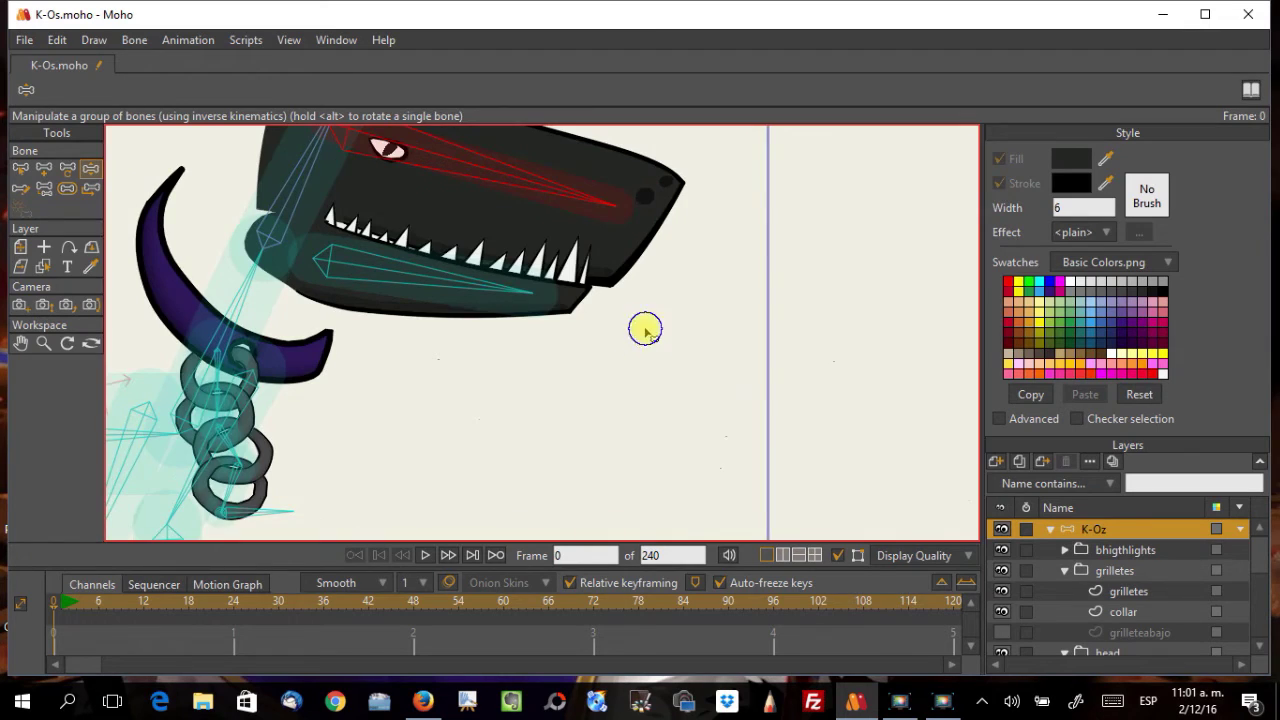
drag(645, 330, 694, 323)
drag(646, 194, 748, 300)
drag(750, 317, 737, 457)
drag(571, 314, 612, 298)
click(67, 188)
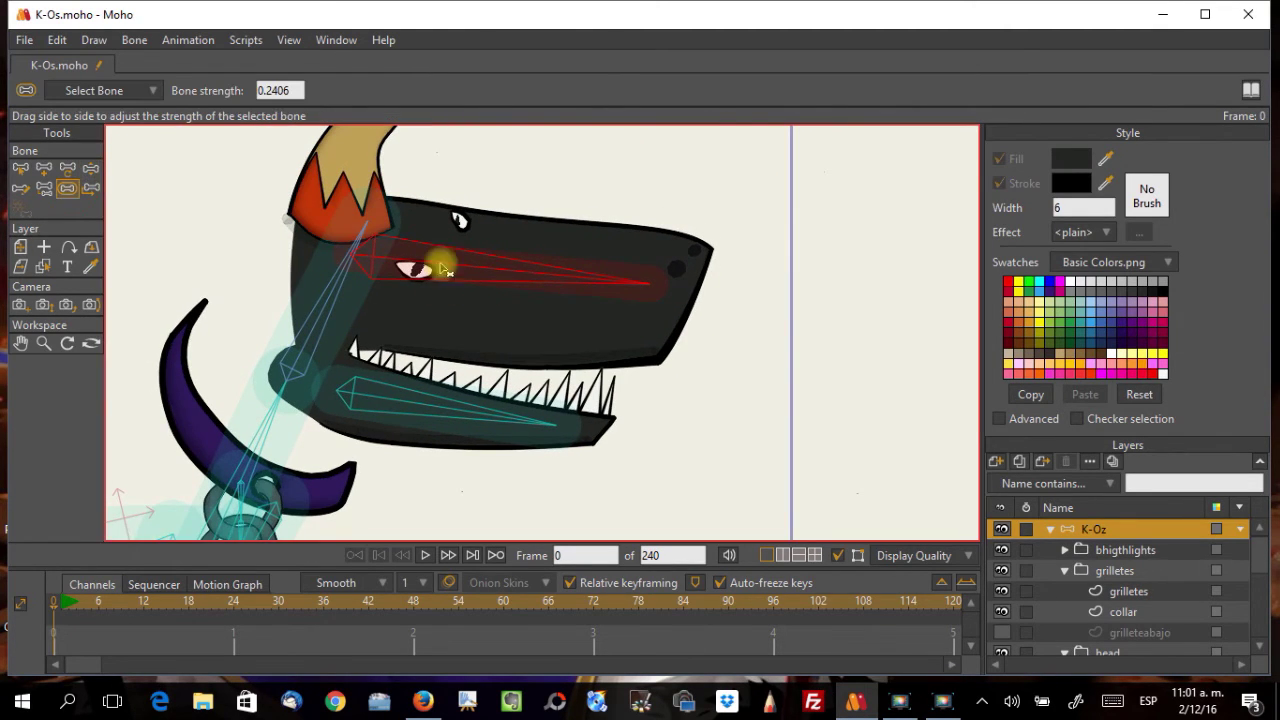
click(91, 168)
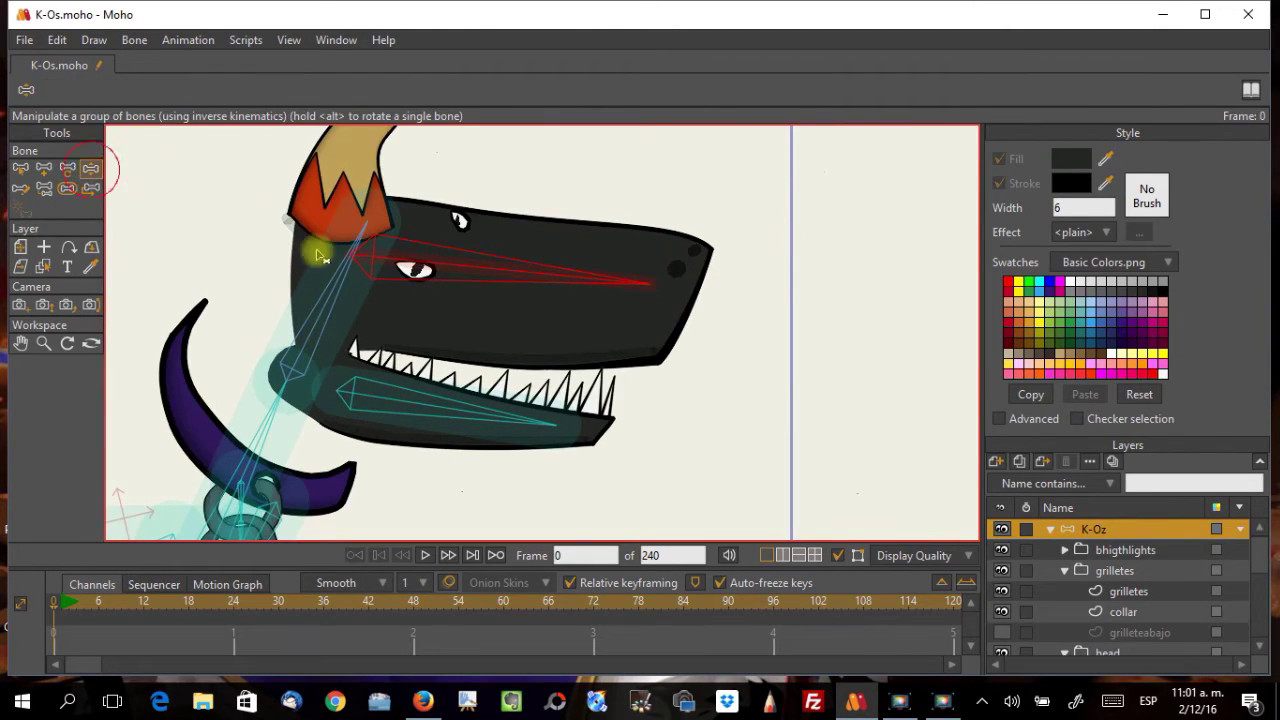
Step: Manipulate the upper head and neck bones to recheck how the whole head and jaw deform
drag(509, 271, 643, 423)
scroll(616, 316, down, 2)
scroll(677, 420, down, 2)
scroll(672, 410, up, 4)
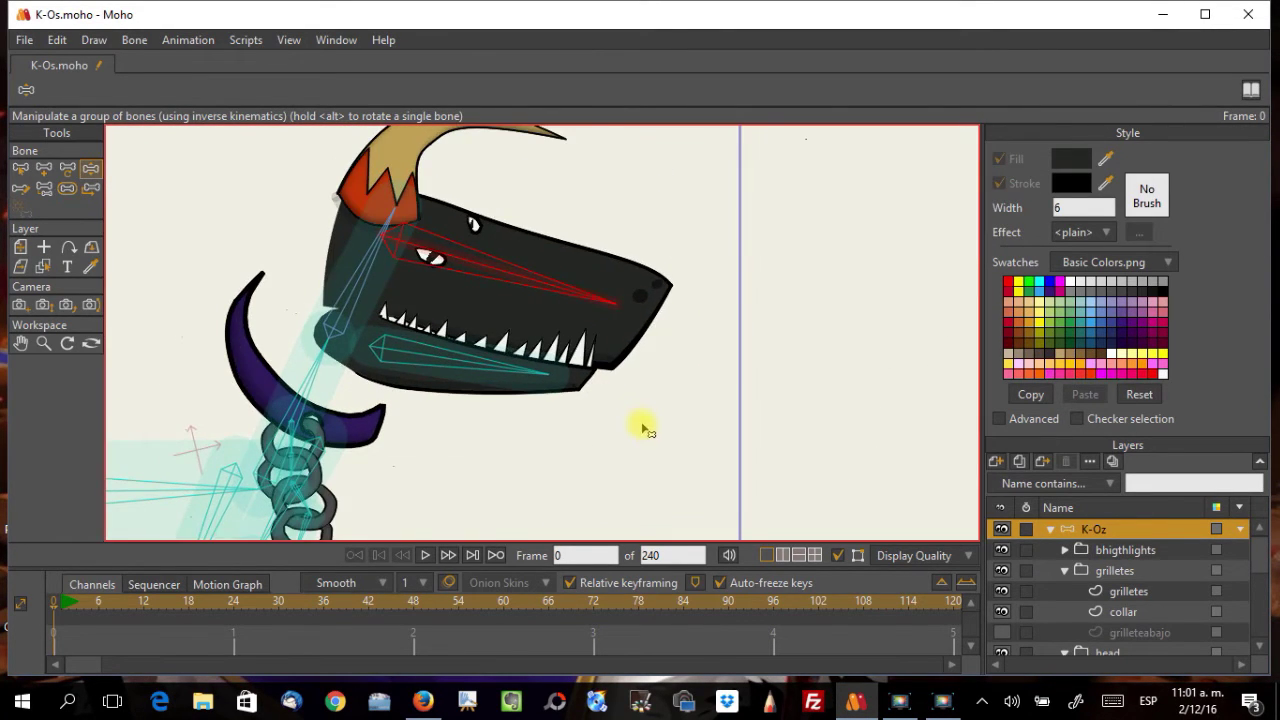
scroll(648, 430, down, 3)
drag(524, 372, 520, 352)
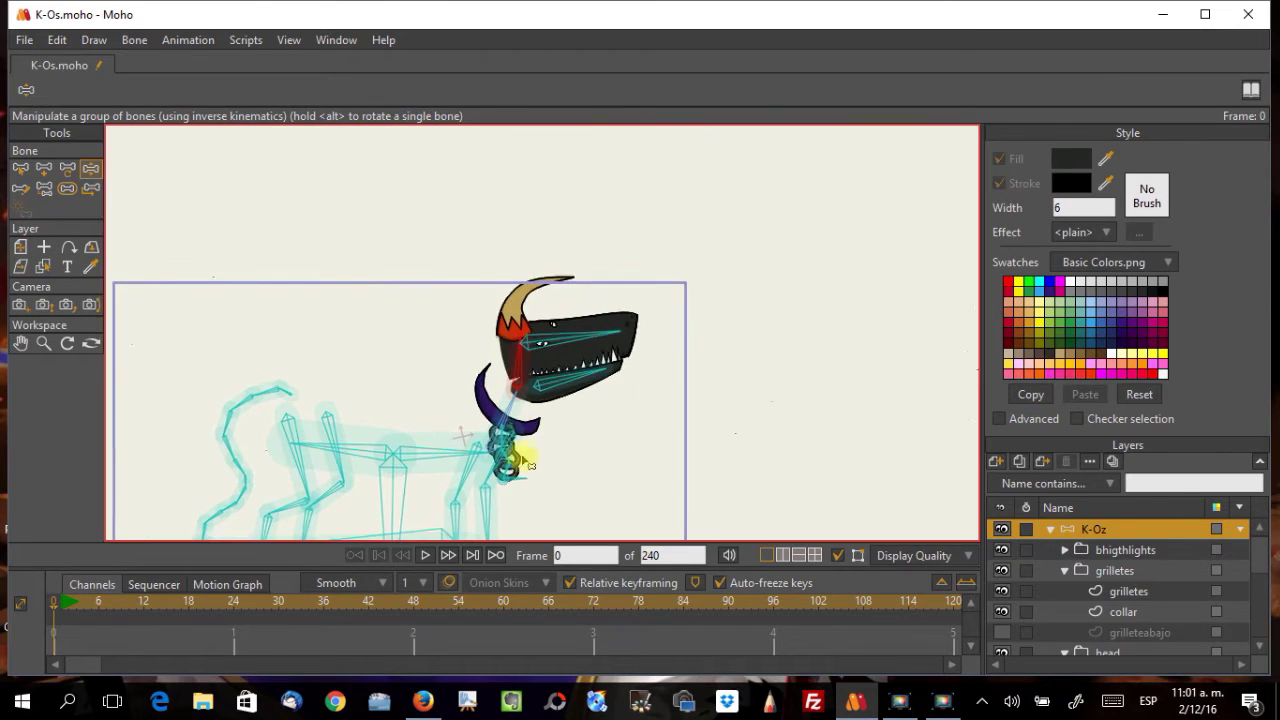
Step: Make the grilleteabajo and shadow layers visible
scroll(523, 466, up, 2)
scroll(535, 474, down, 3)
scroll(535, 474, down, 1)
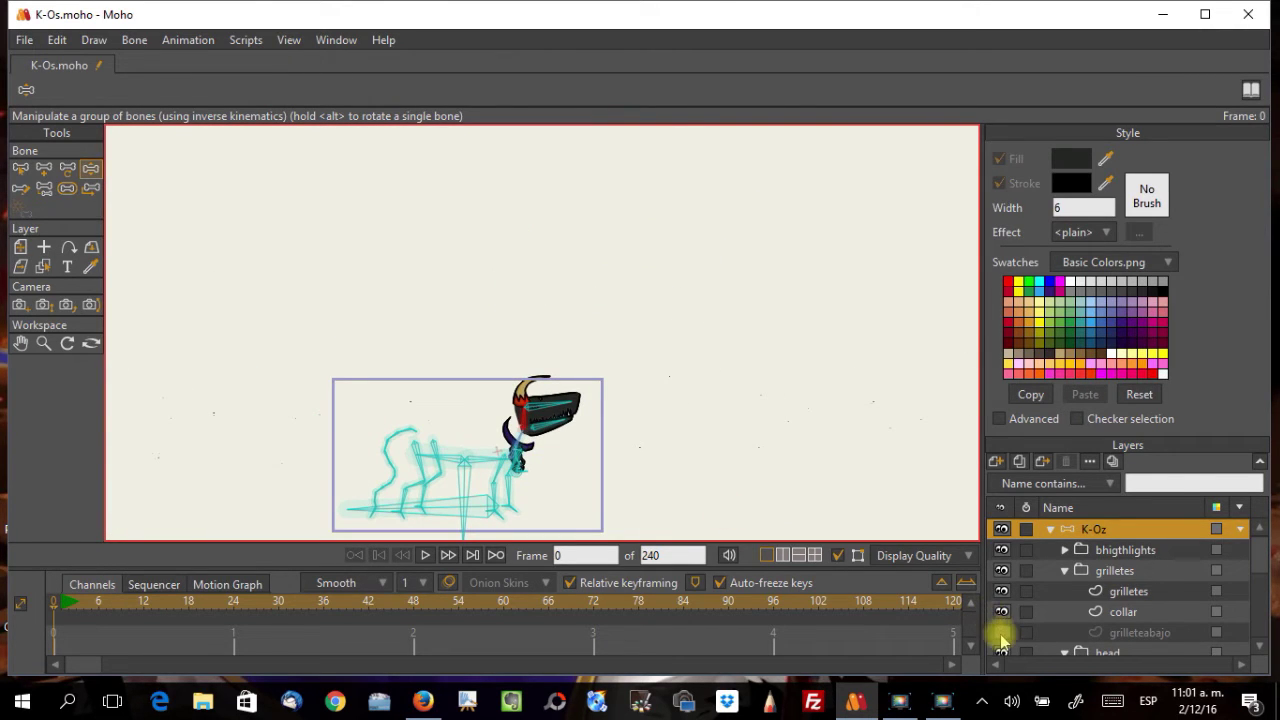
drag(806, 415, 780, 306)
scroll(703, 366, up, 2)
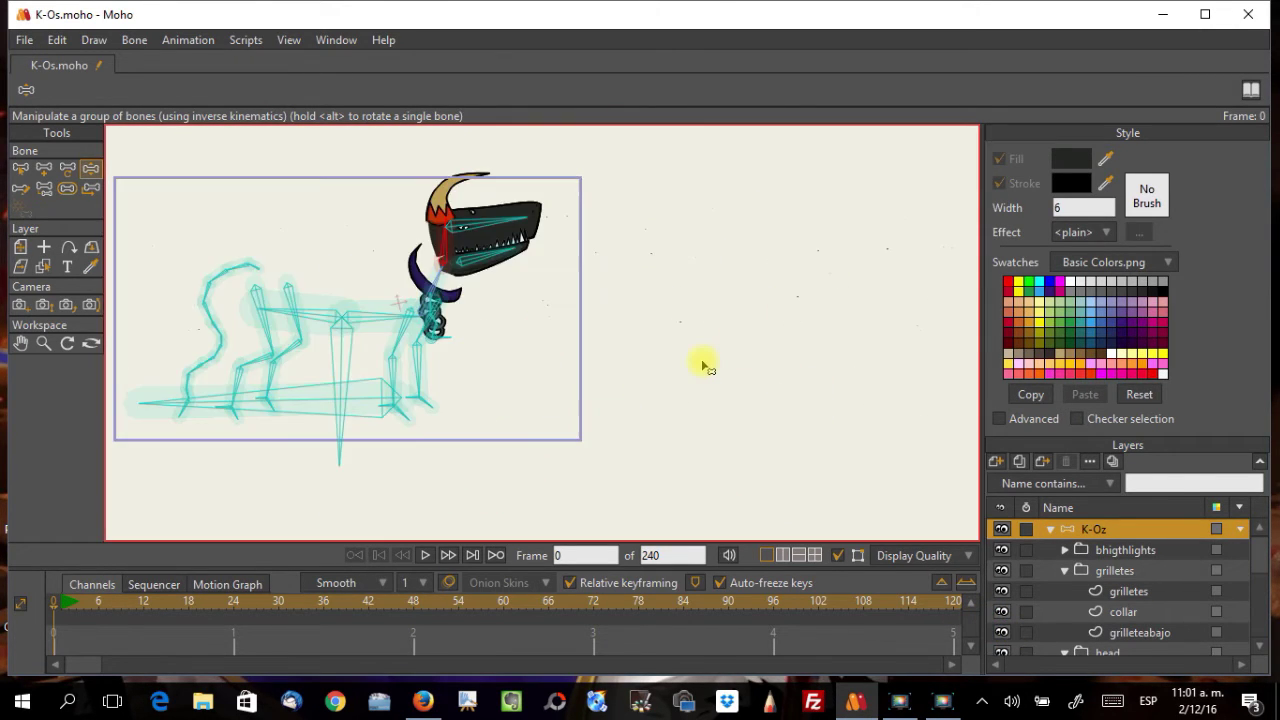
scroll(1060, 617, down, 6)
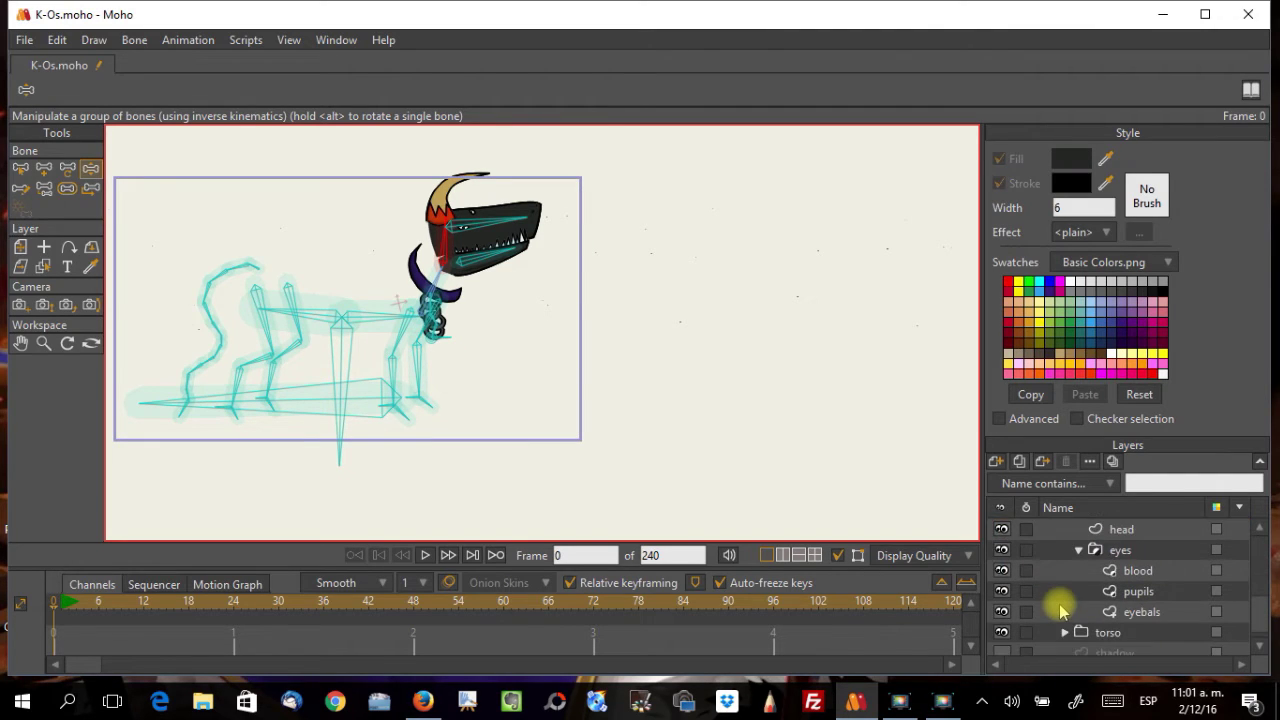
click(1001, 637)
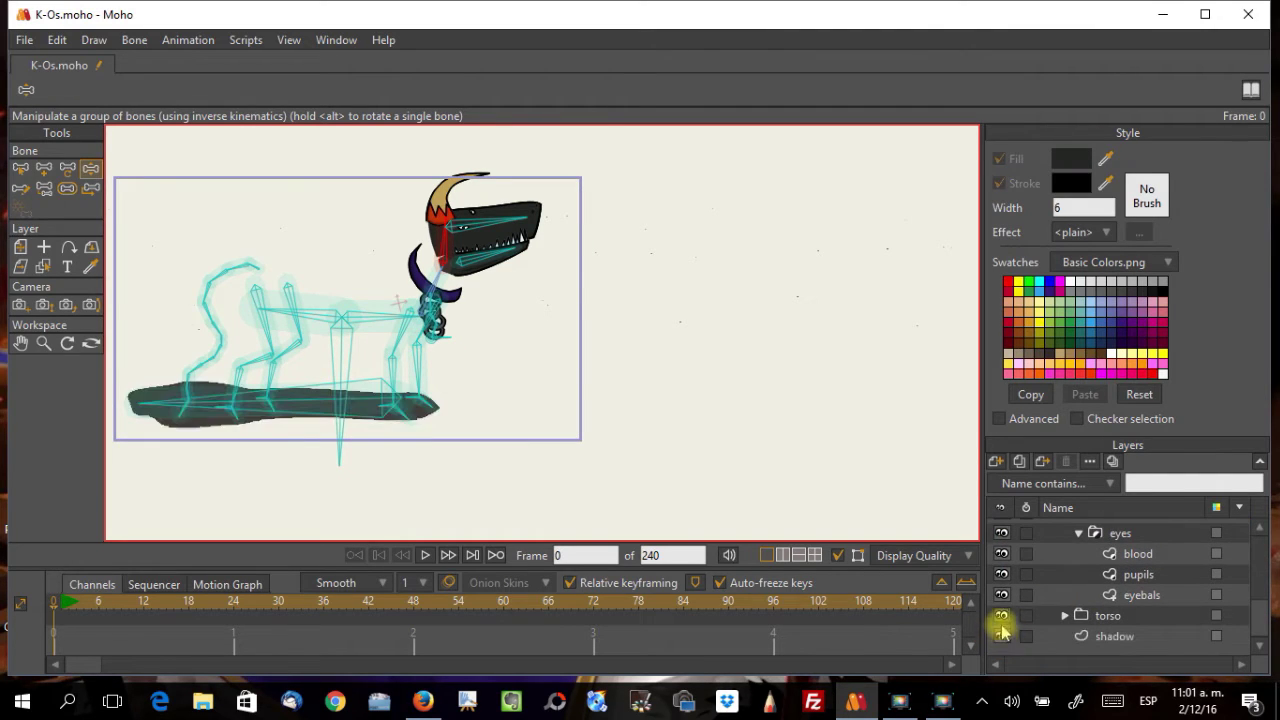
Step: Toggle the visibility of the K-Oz and grilleteabajo layers off and on to check what they contain
scroll(1003, 629, up, 8)
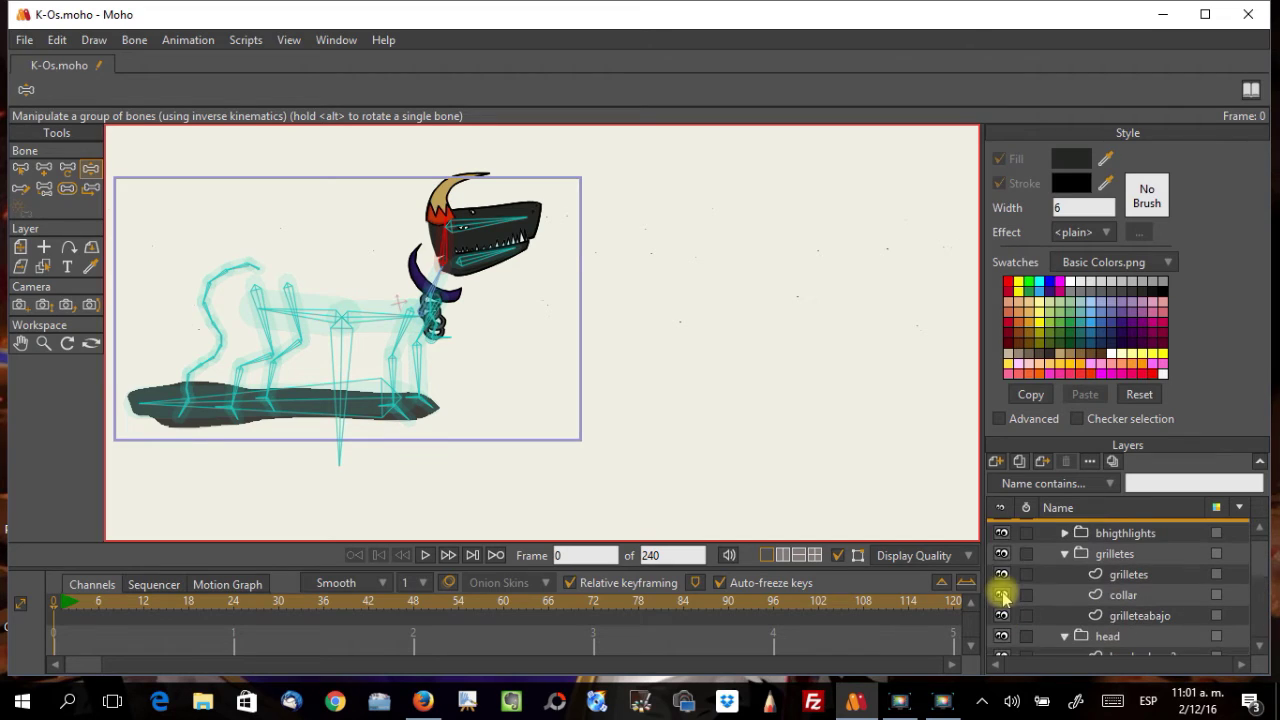
scroll(1003, 597, up, 1)
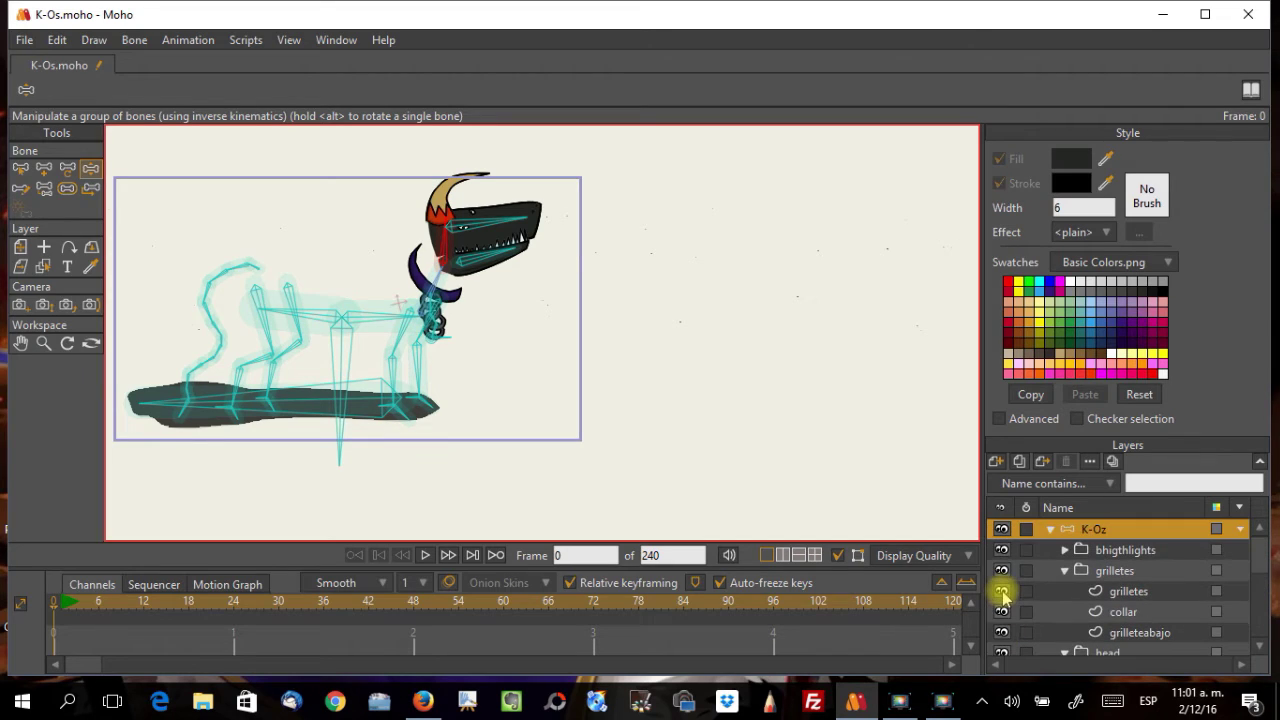
click(1002, 530)
click(1002, 530)
drag(502, 326, 612, 272)
scroll(1062, 615, down, 1)
scroll(1064, 618, up, 1)
scroll(1063, 617, down, 3)
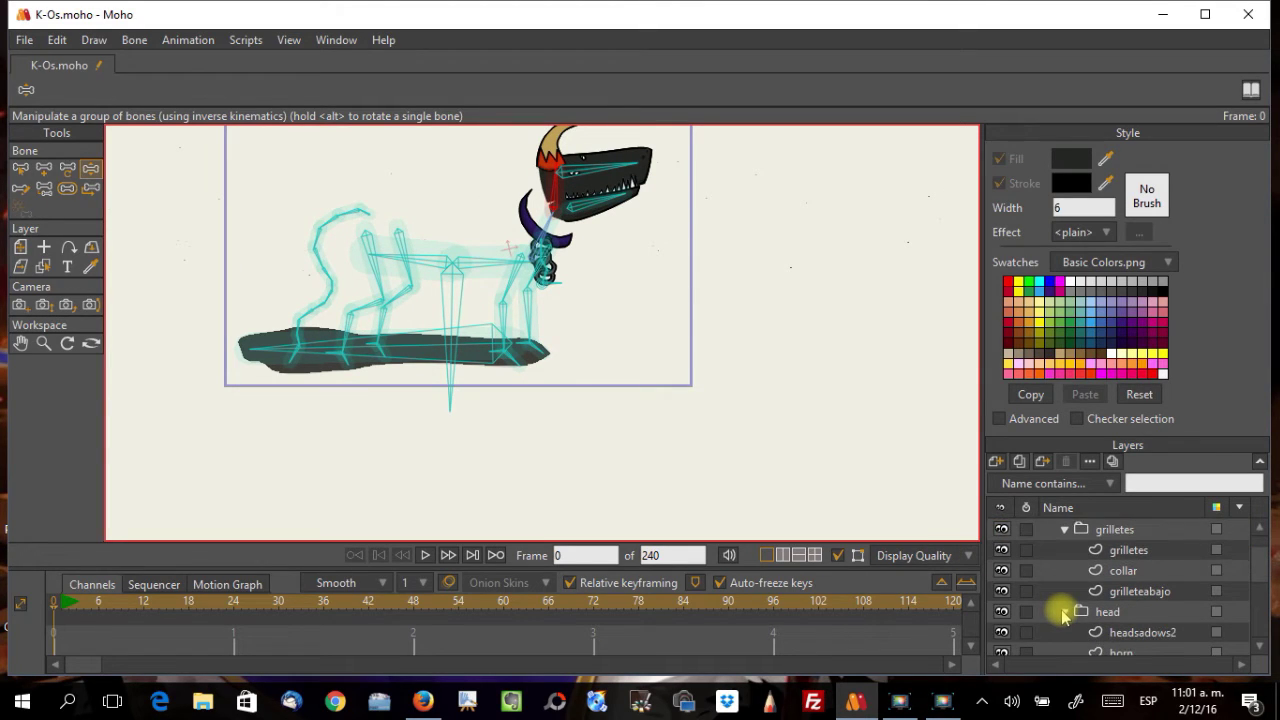
click(1003, 592)
click(1003, 592)
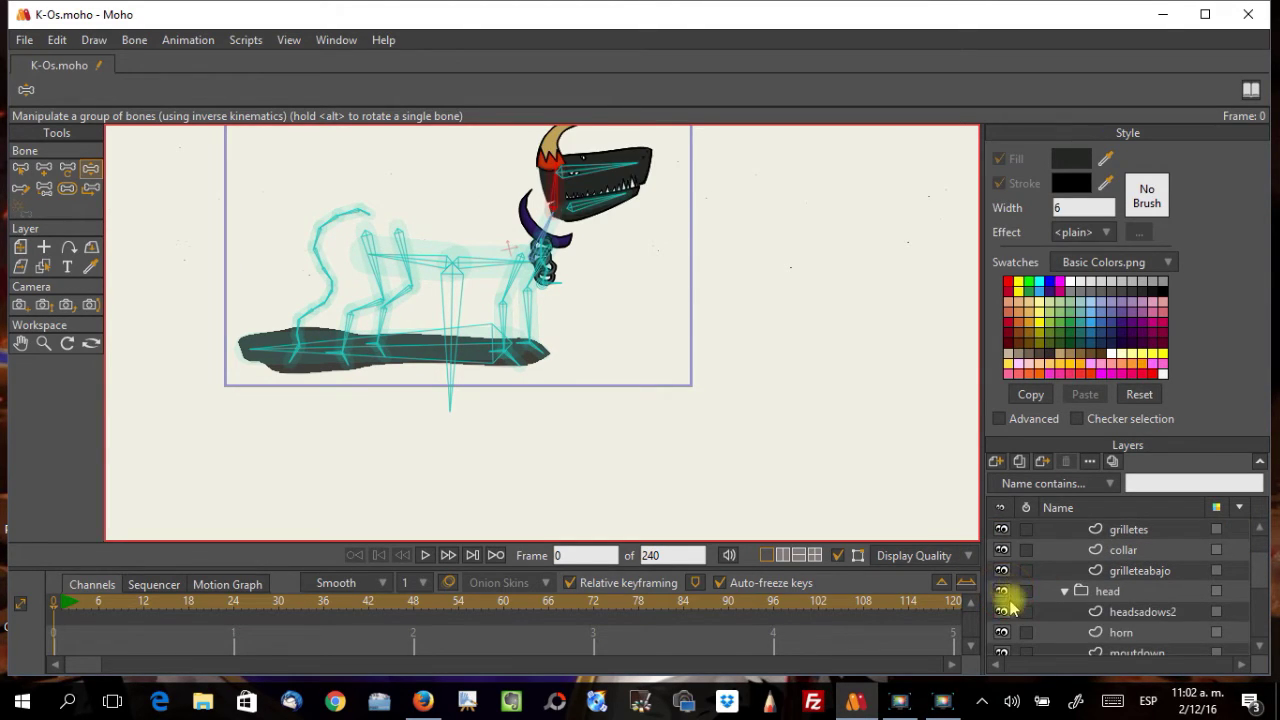
scroll(1015, 625, down, 1)
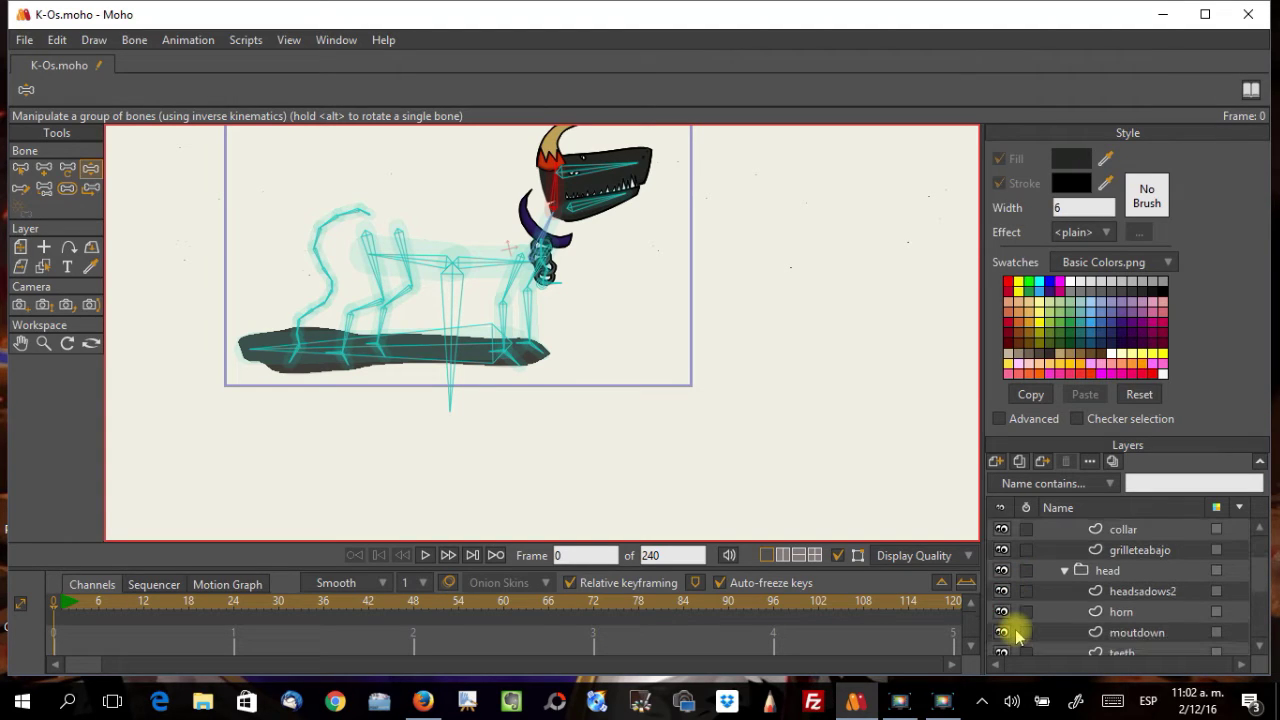
scroll(1089, 577, up, 4)
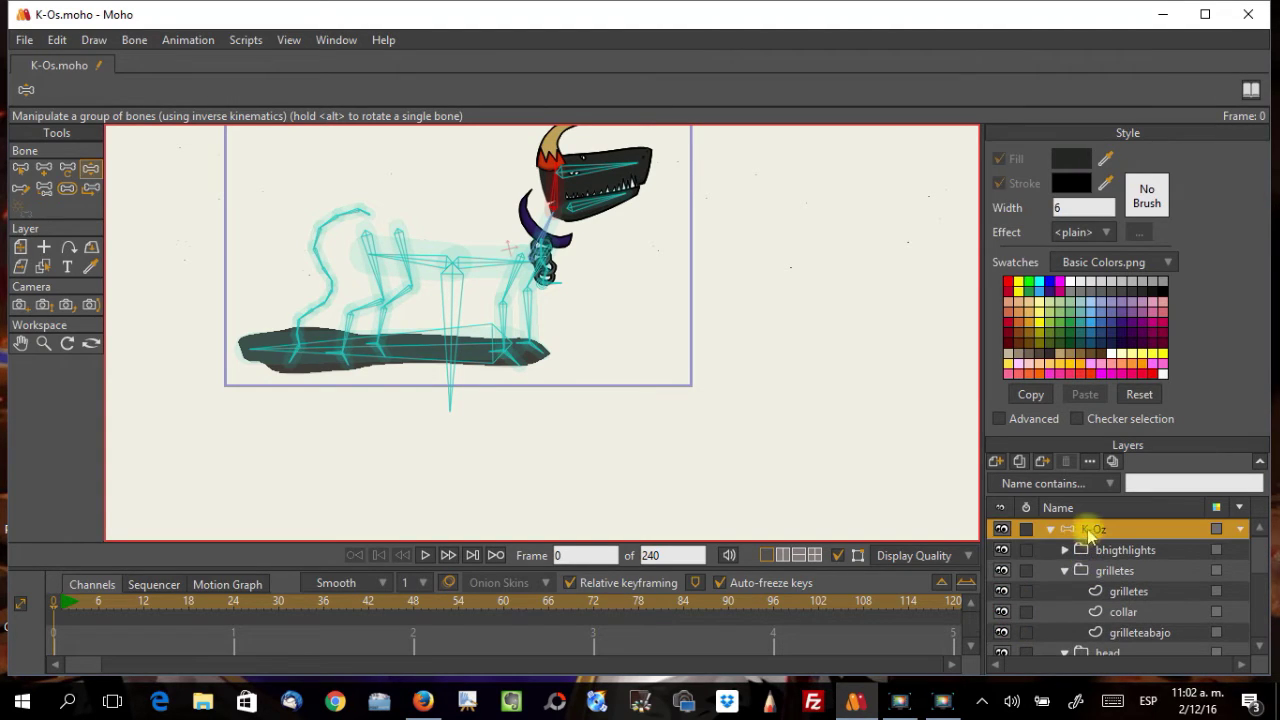
click(1002, 529)
click(1002, 529)
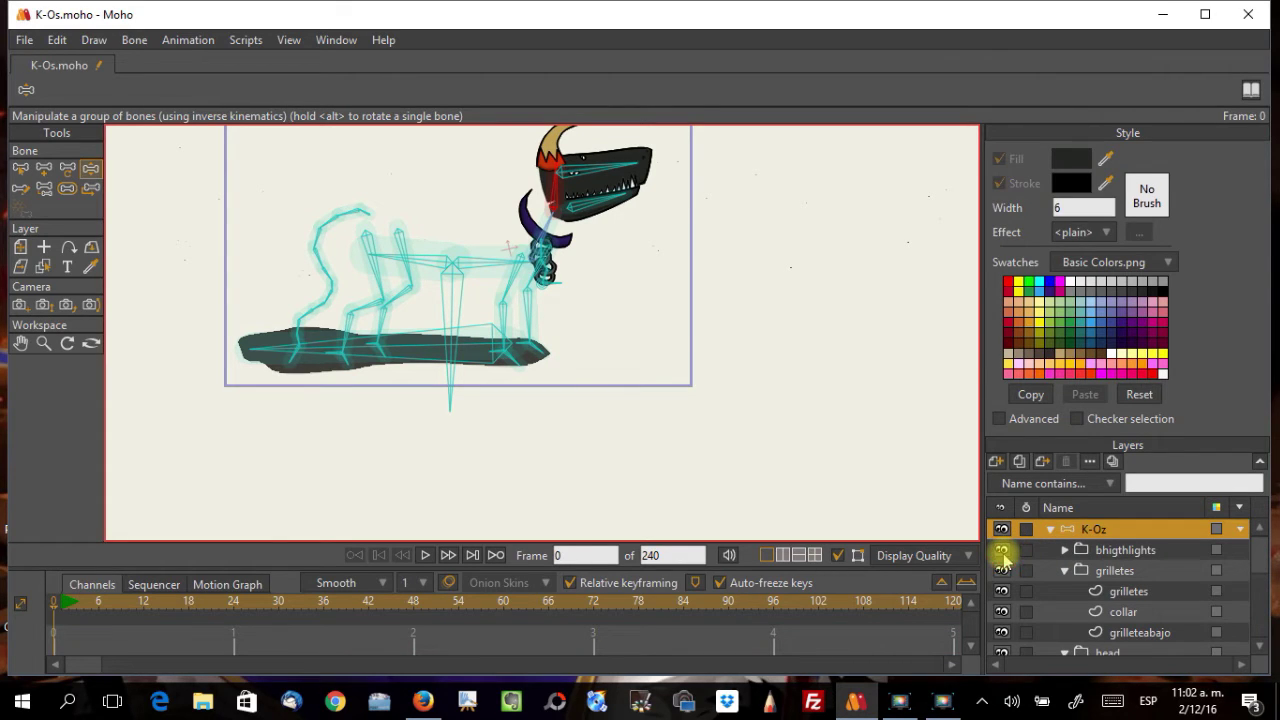
Step: Select the grilletes group and toggle its visibility off and on
scroll(1103, 596, down, 1)
click(1060, 551)
click(1002, 549)
click(1002, 549)
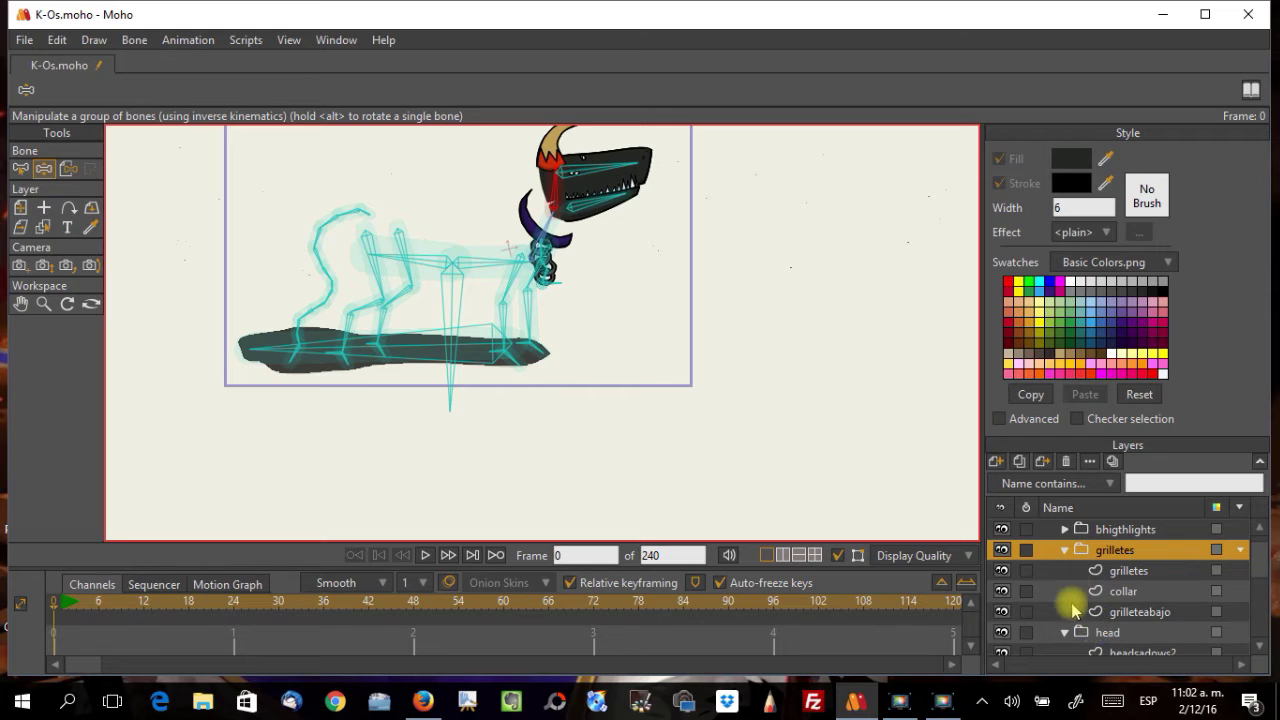
Step: Collapse the head group, expand the torso group, and make torso and its blegiz and tail layers visible
scroll(1072, 608, down, 1)
scroll(1078, 615, down, 8)
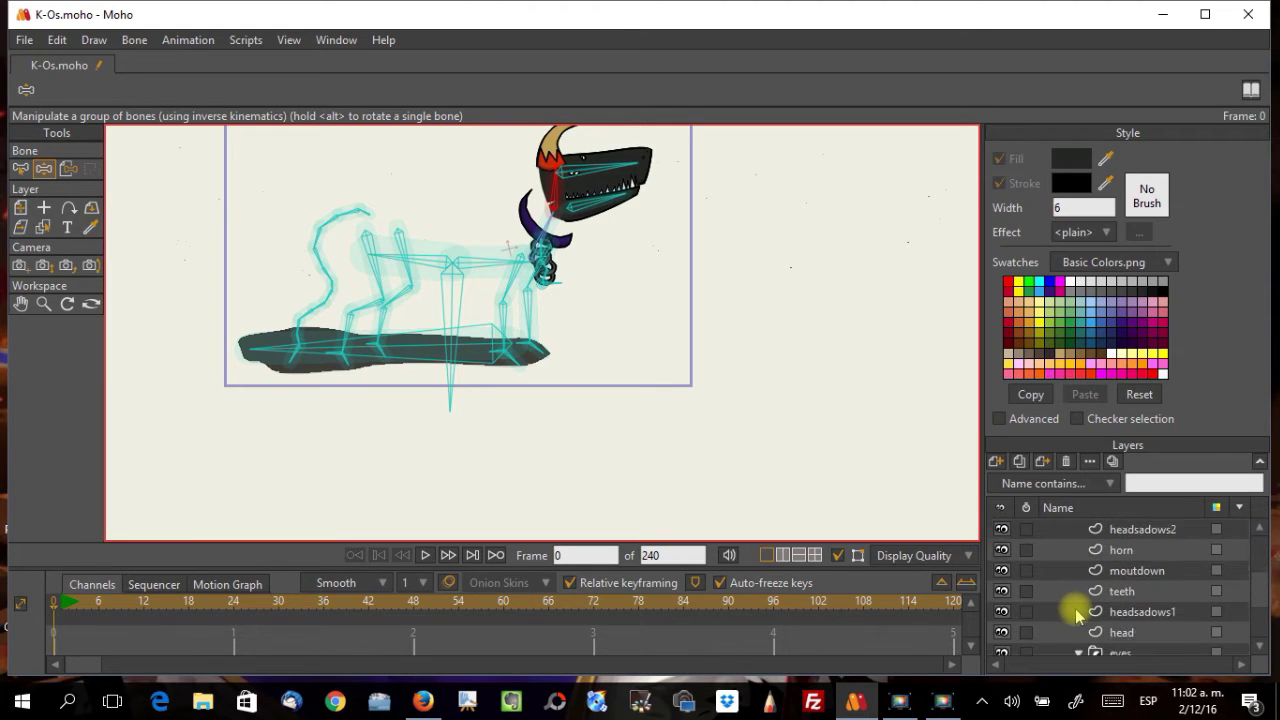
scroll(1076, 600, up, 4)
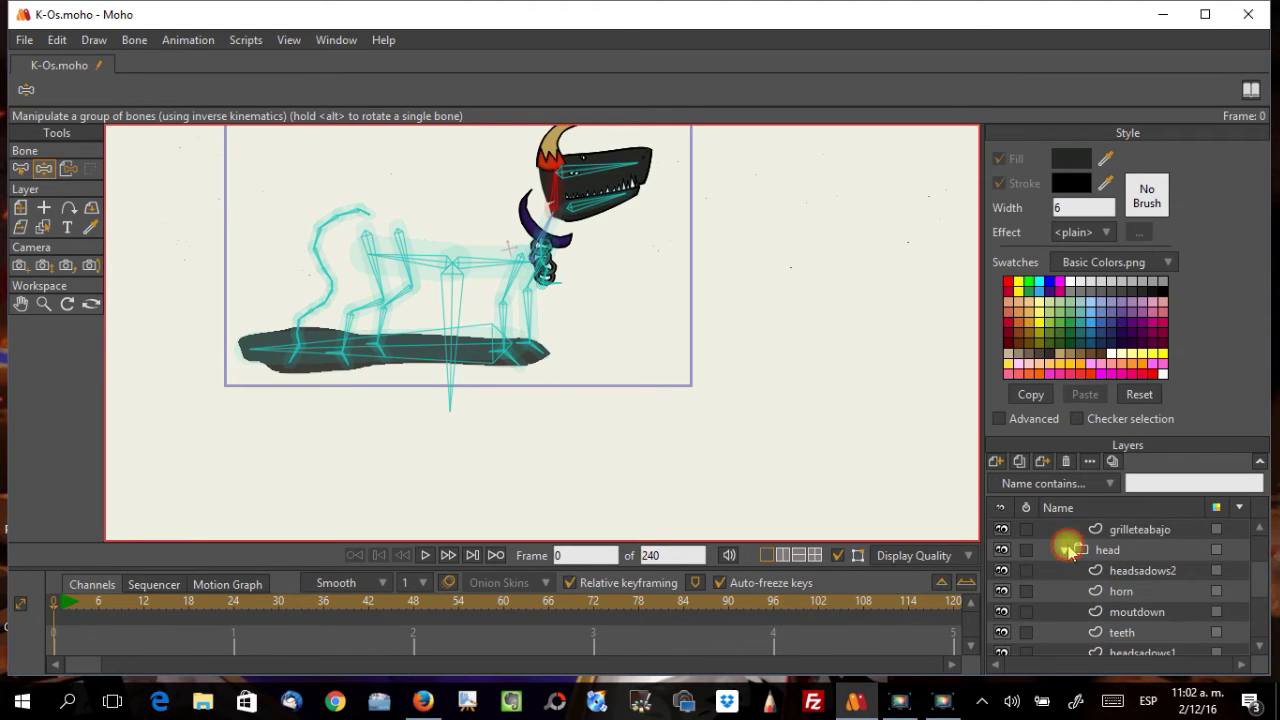
click(1067, 549)
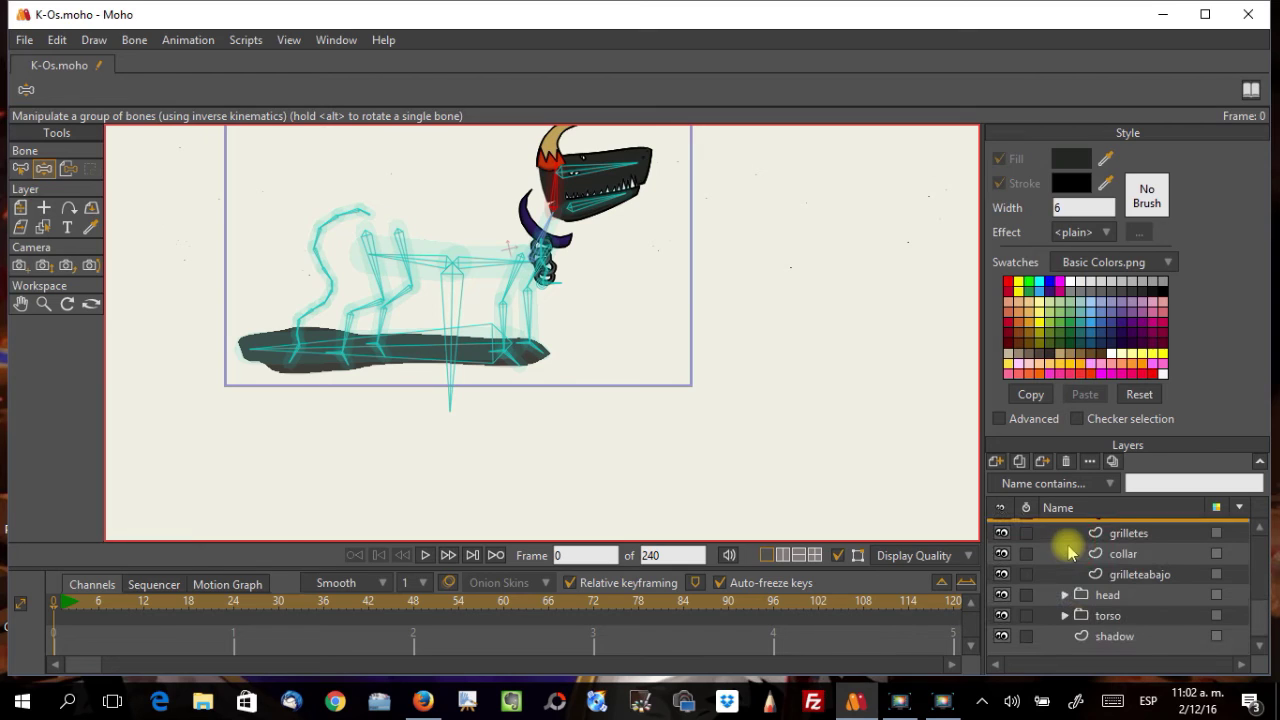
click(1066, 615)
scroll(1068, 618, down, 2)
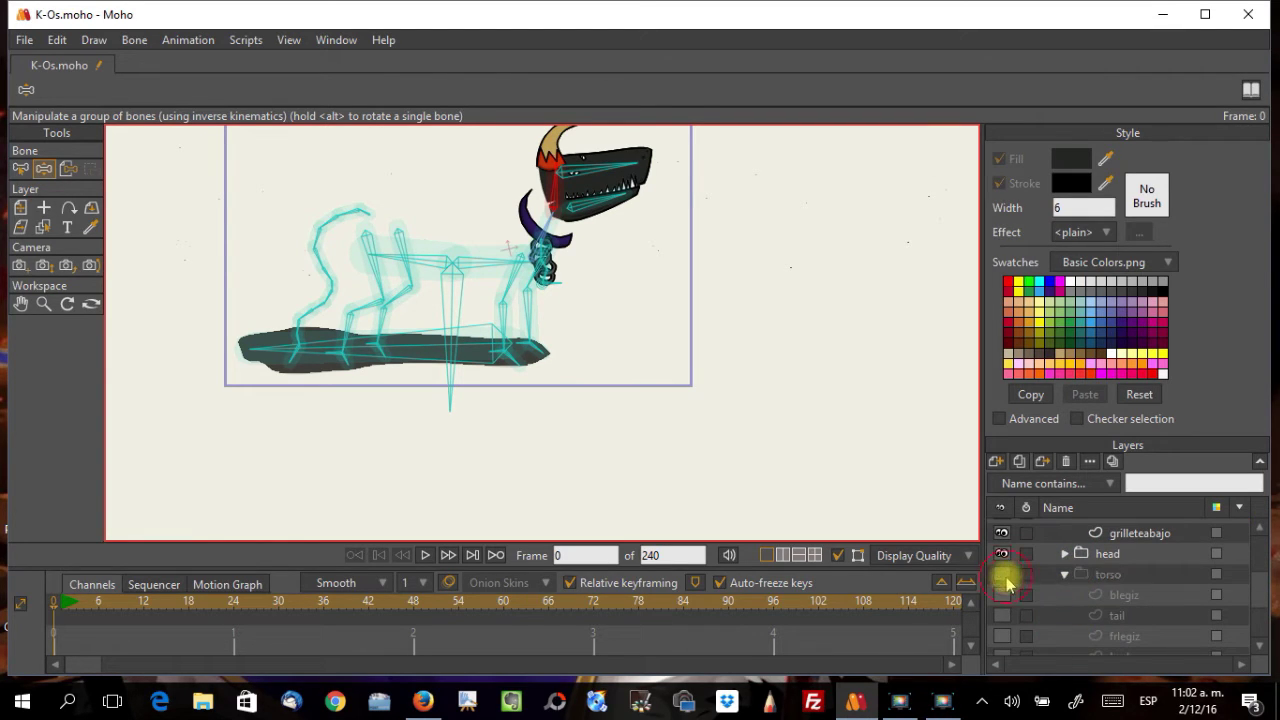
click(1002, 595)
click(1002, 615)
click(1018, 594)
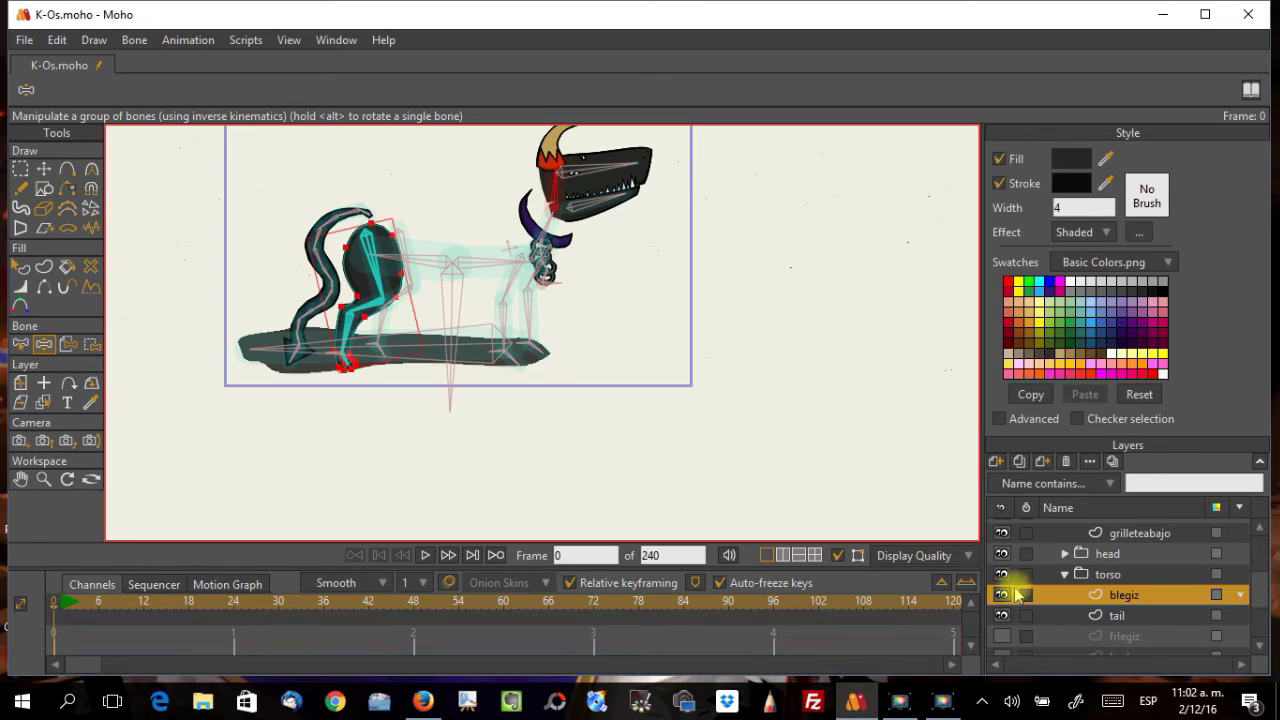
Step: Undo the last head pose change and show the frlegiz, body, frlegiz 2 and blegder 2 layers
key(ctrl+z)
key(ctrl+z)
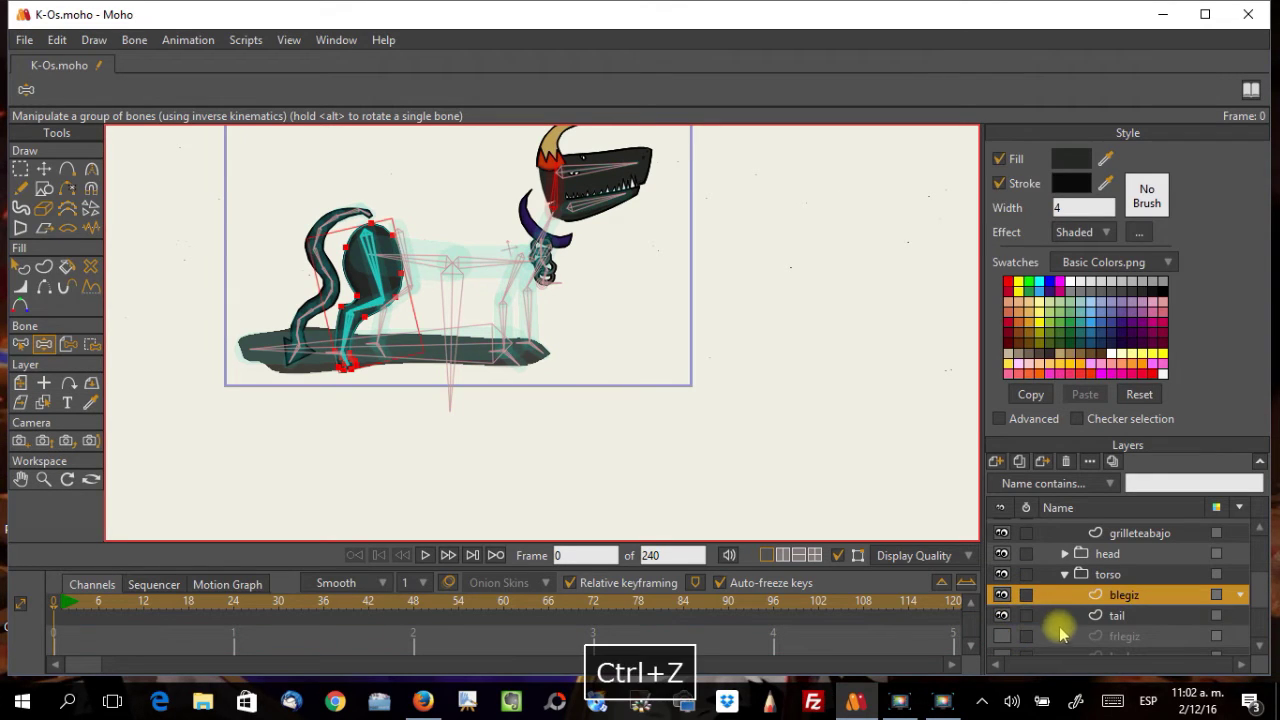
click(1002, 636)
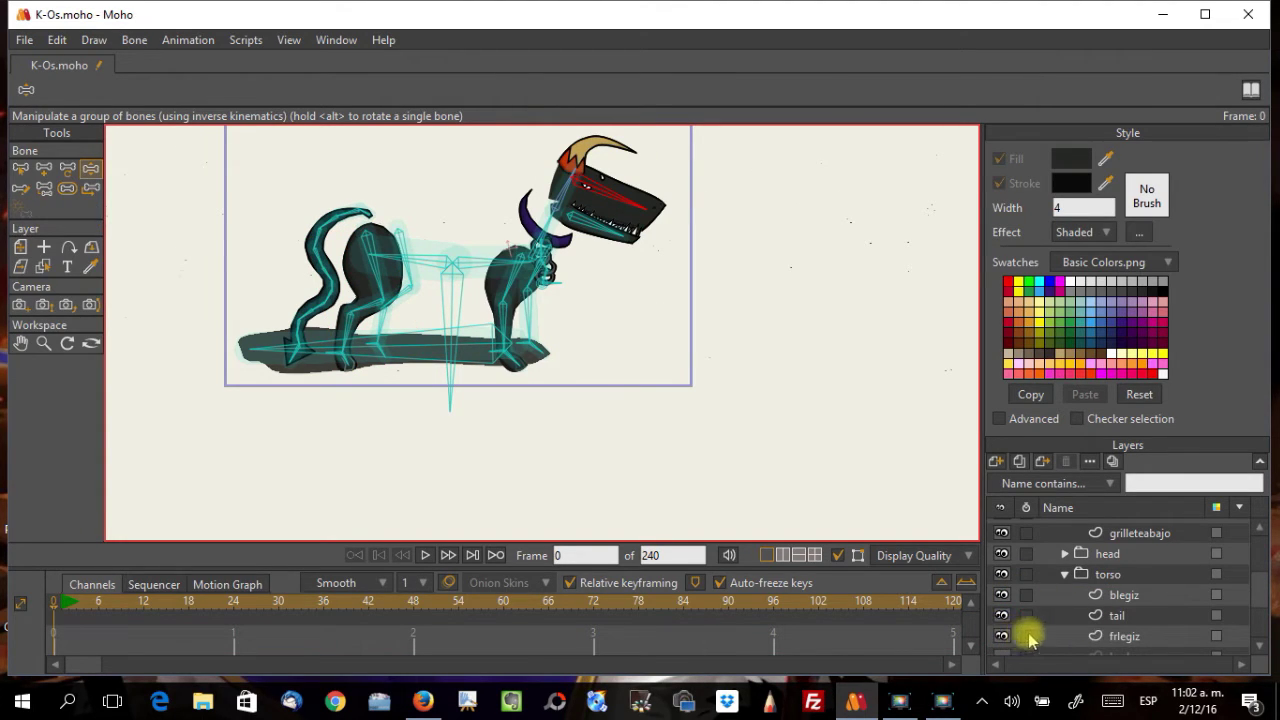
scroll(1205, 622, down, 3)
click(1002, 575)
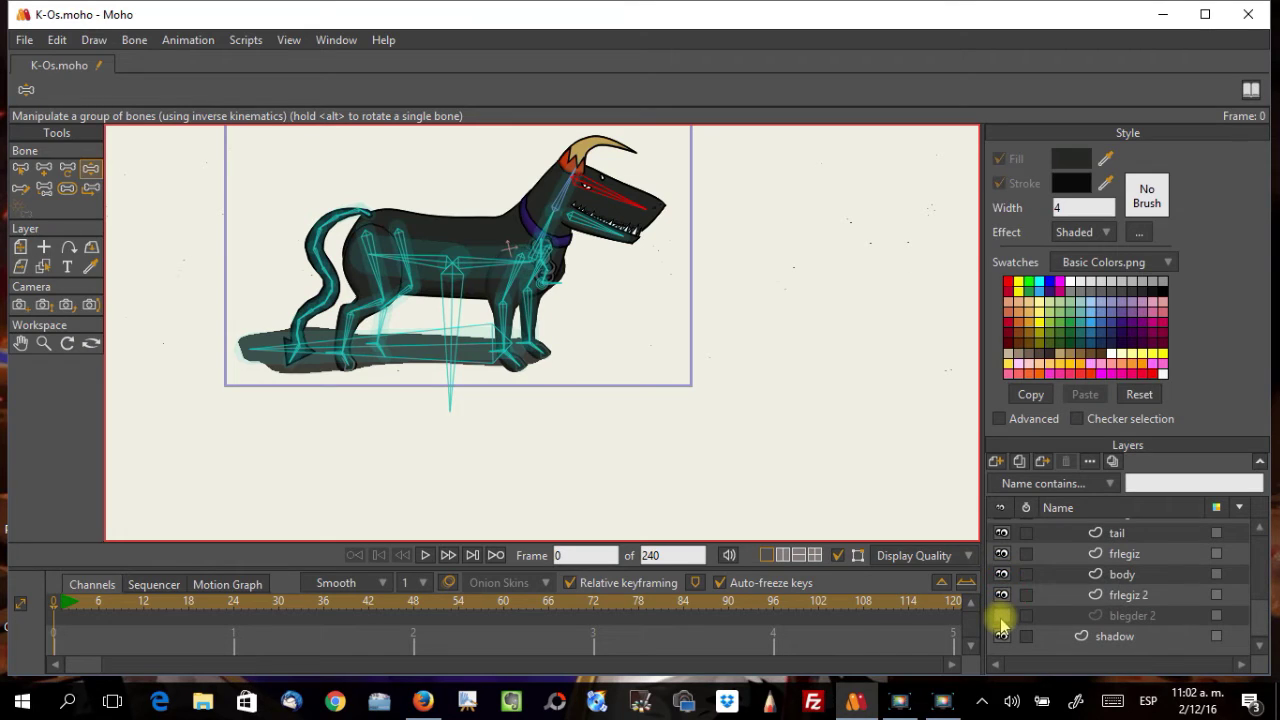
click(1002, 615)
scroll(624, 333, up, 2)
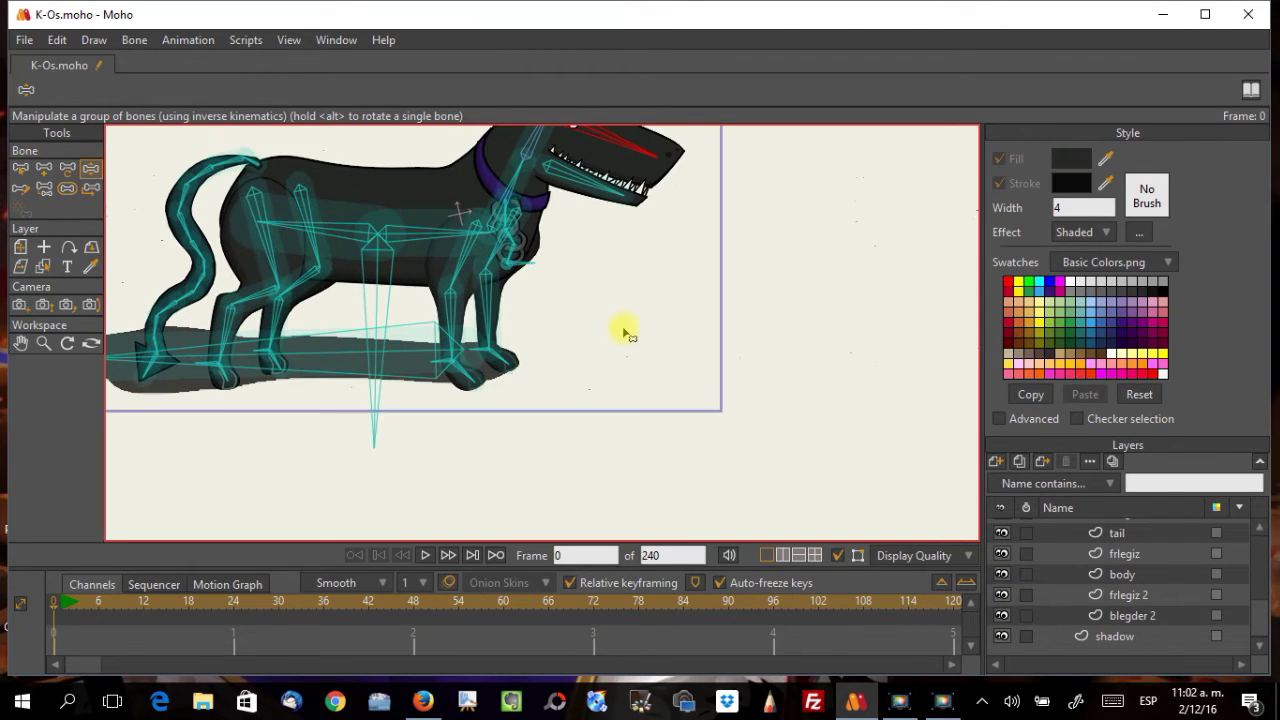
Step: Test the full body rig by manipulating the front leg, shadow, hind leg and tail bones
drag(520, 190, 607, 305)
drag(313, 327, 386, 363)
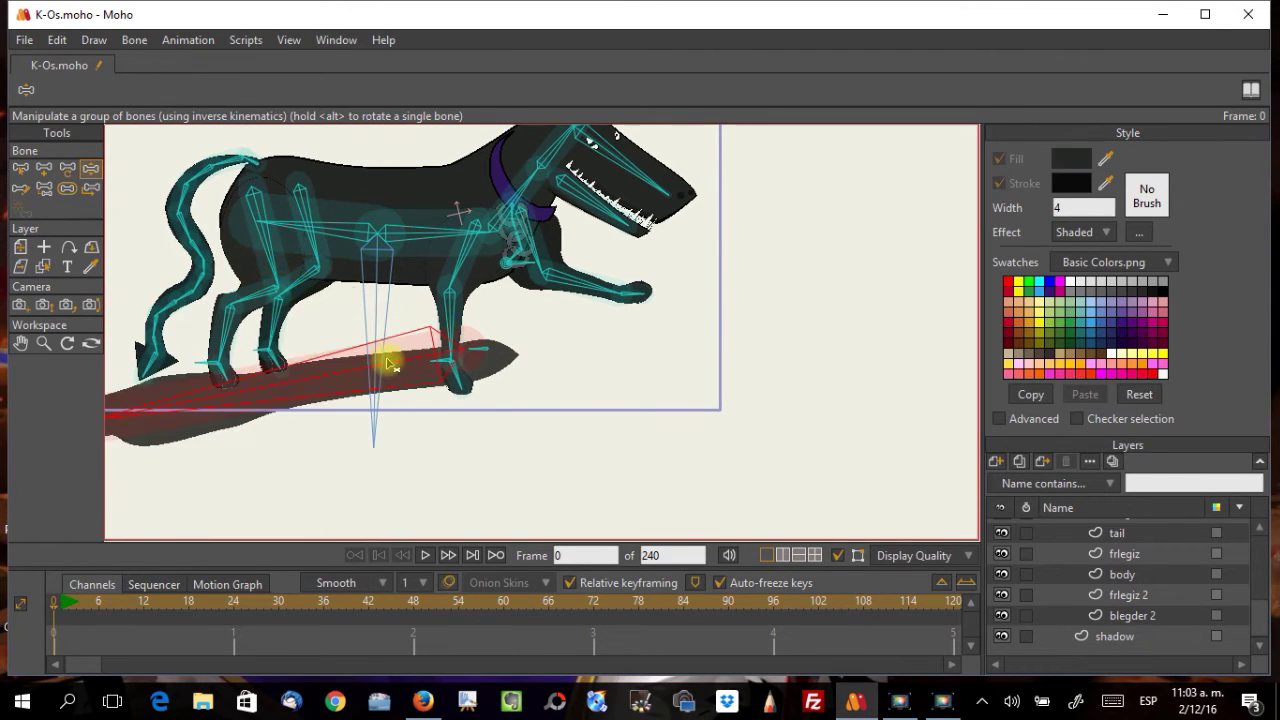
drag(277, 334, 355, 378)
drag(294, 306, 266, 296)
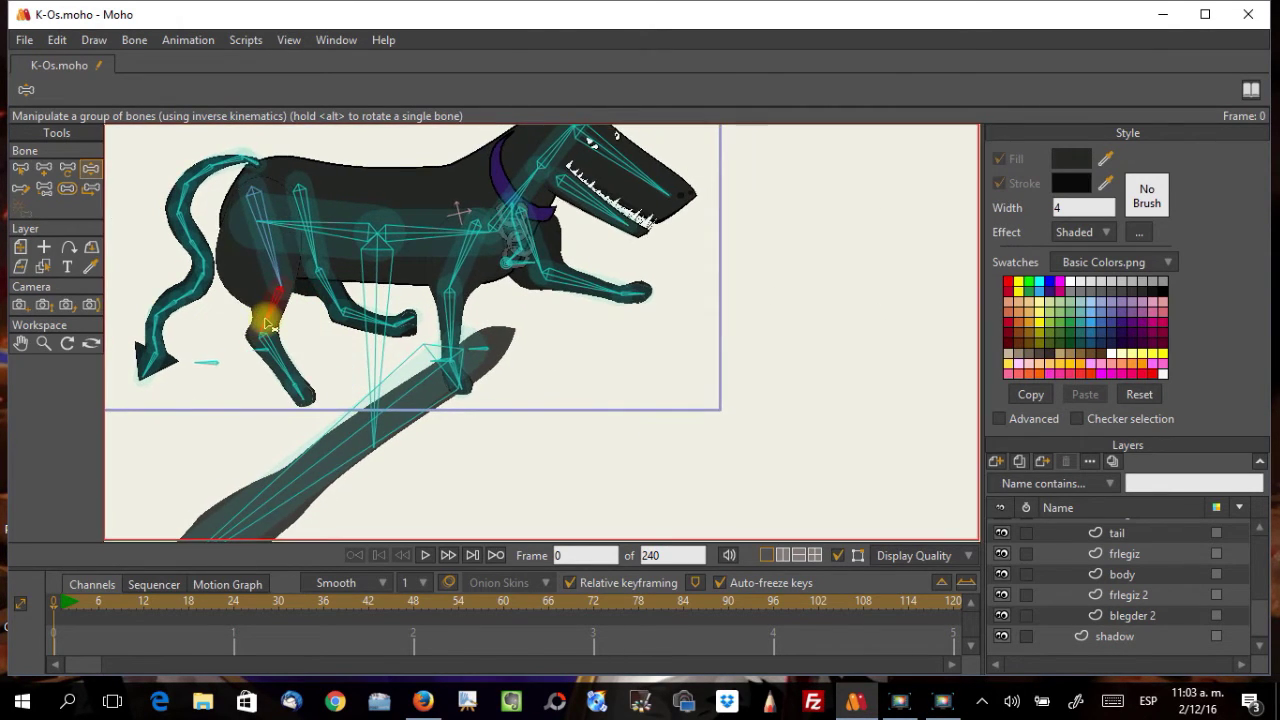
drag(150, 375, 120, 480)
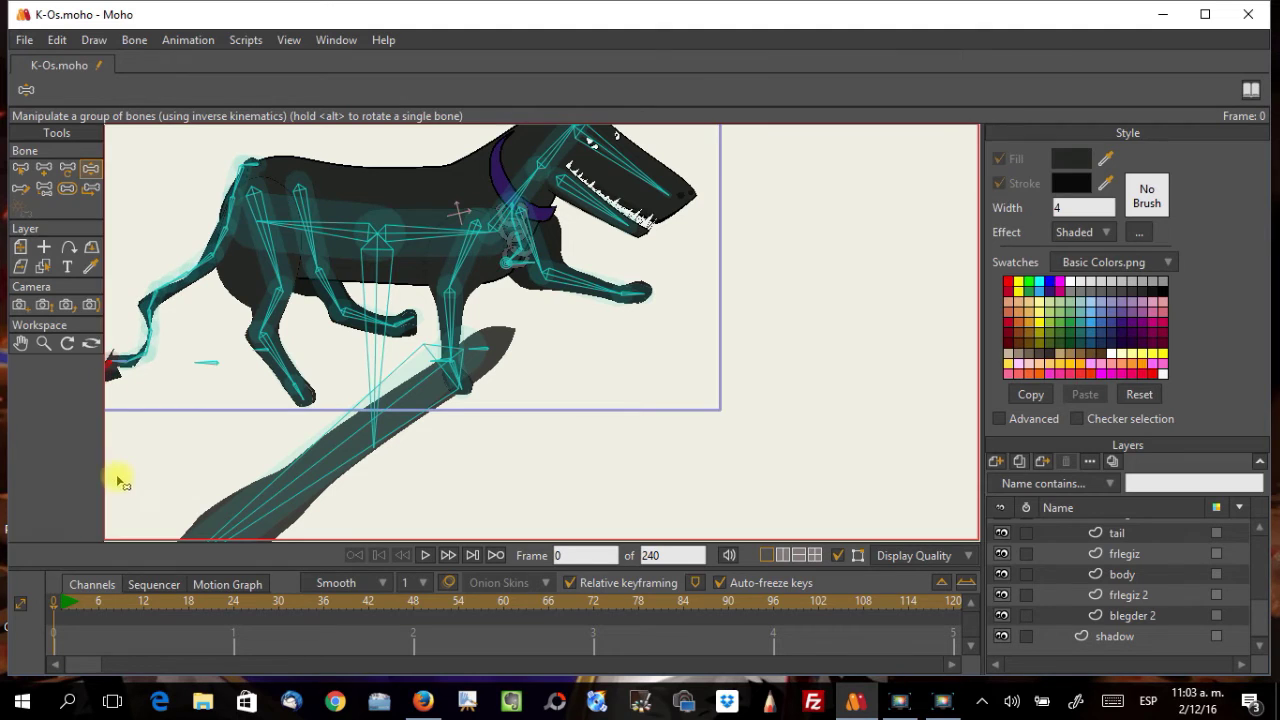
Step: Adjust bone strength along the tail, setting the bone below its lower bend to 0.1872
click(66, 189)
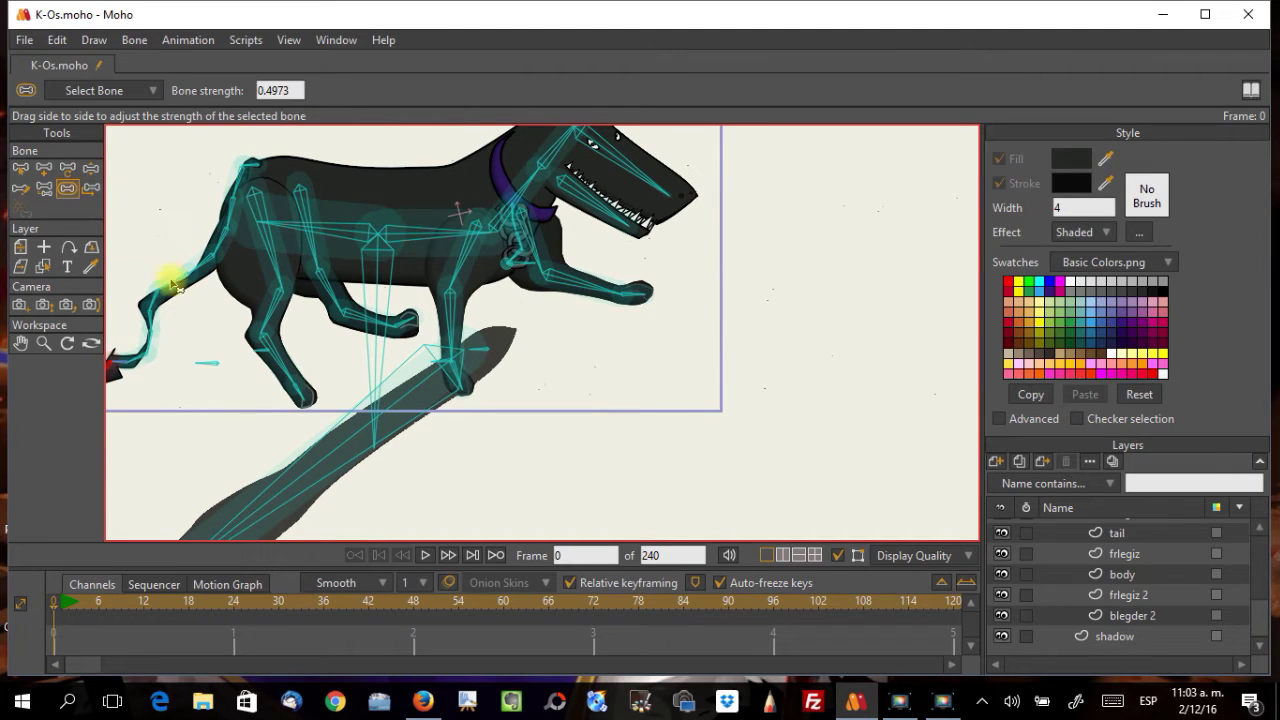
click(210, 270)
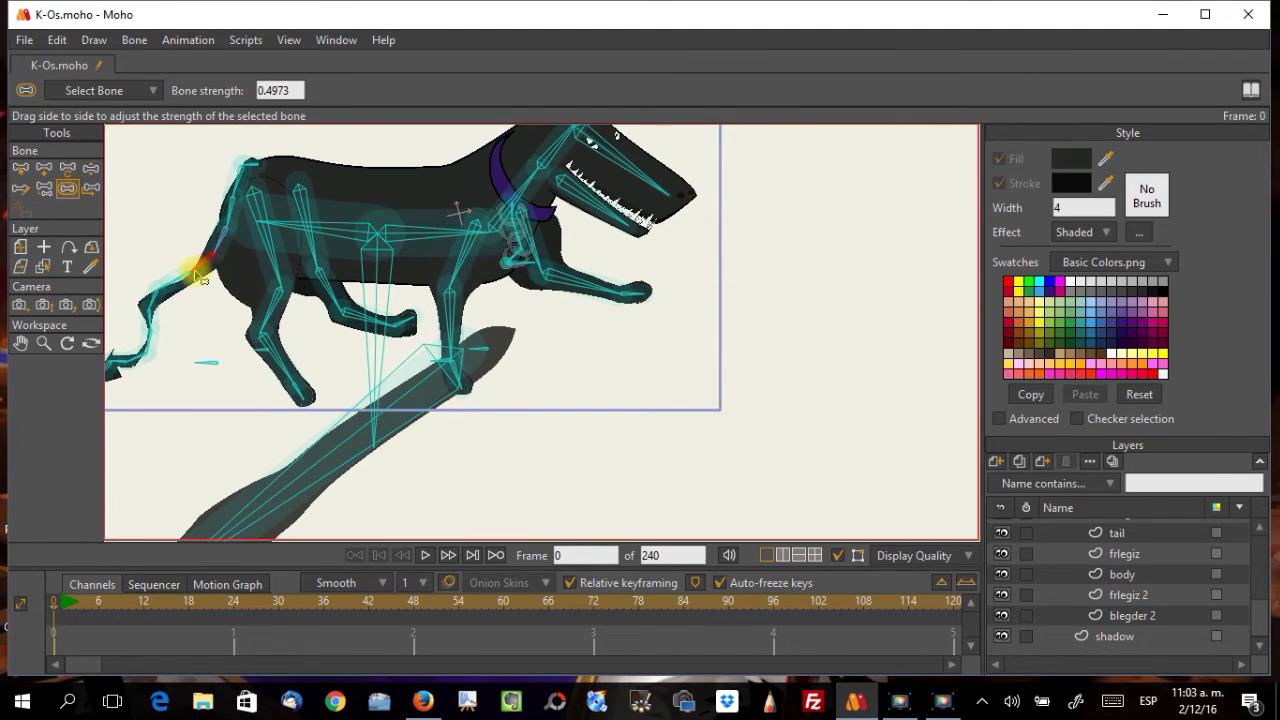
click(190, 283)
drag(150, 297, 175, 336)
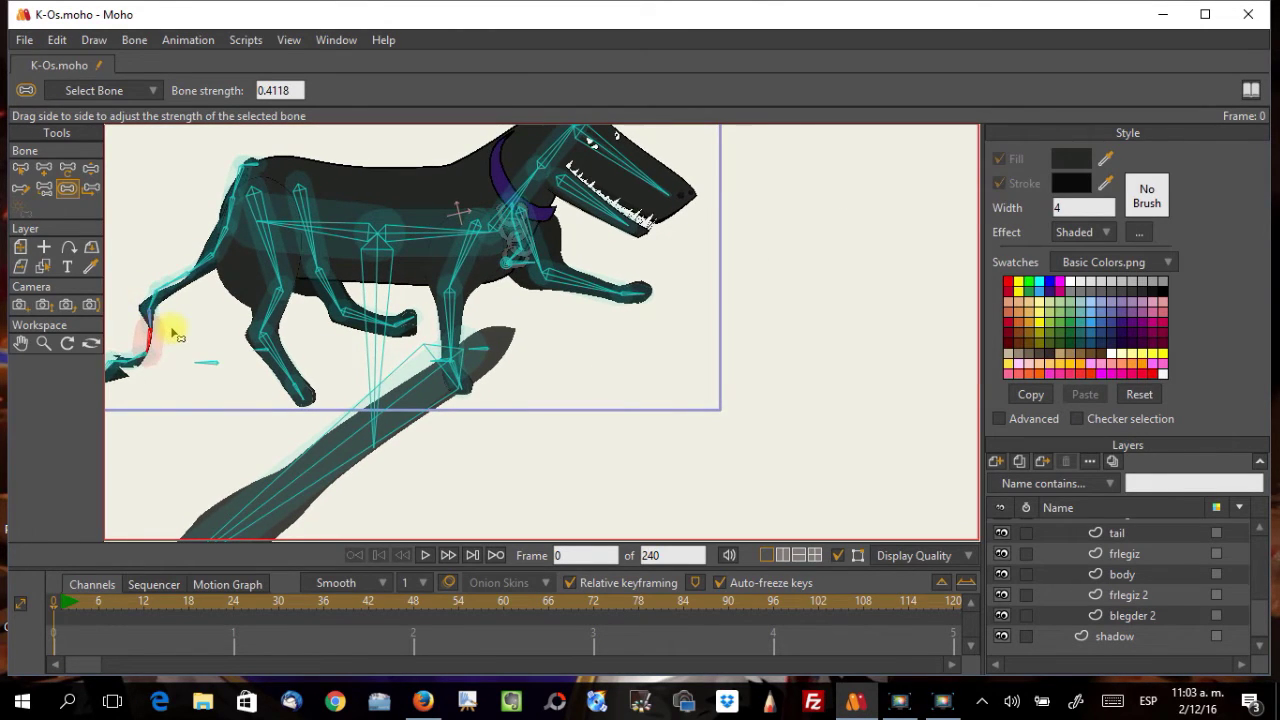
click(146, 349)
scroll(125, 352, up, 3)
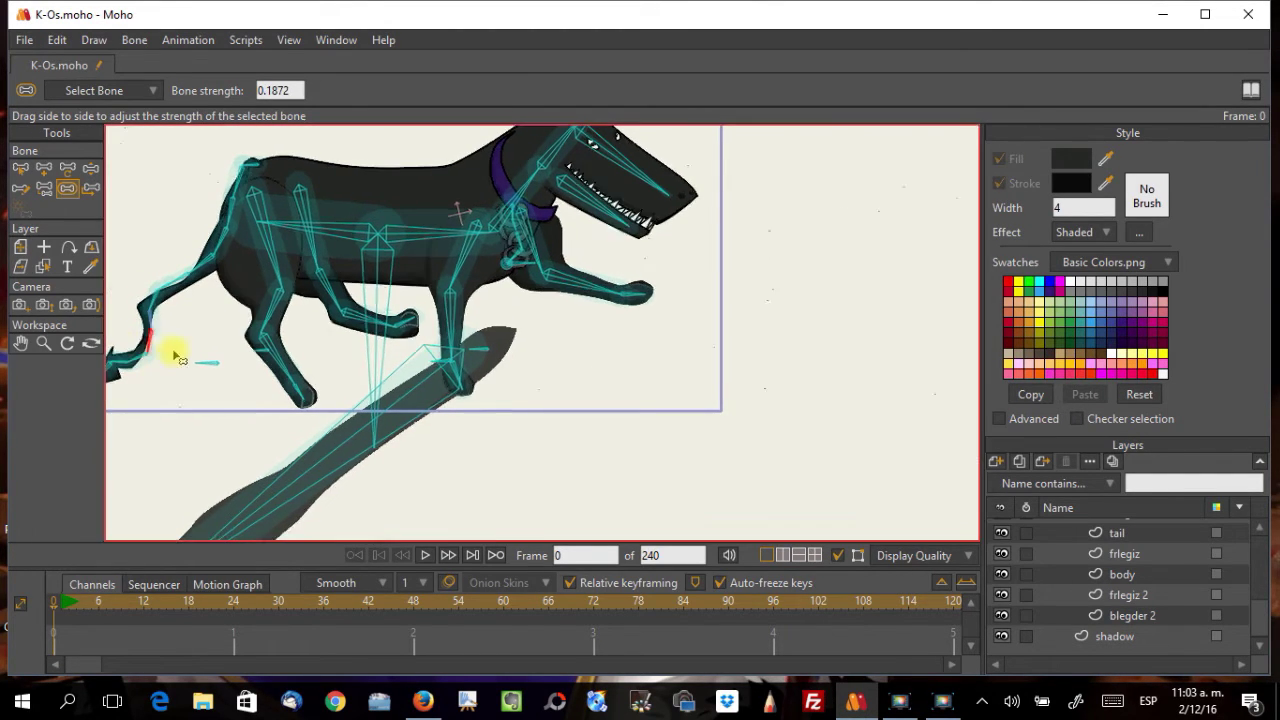
Step: Reduce the strength of the bone before the tail's arrow tip to 0.1551 and of the bone above the bend to 0.0749
drag(177, 320, 545, 300)
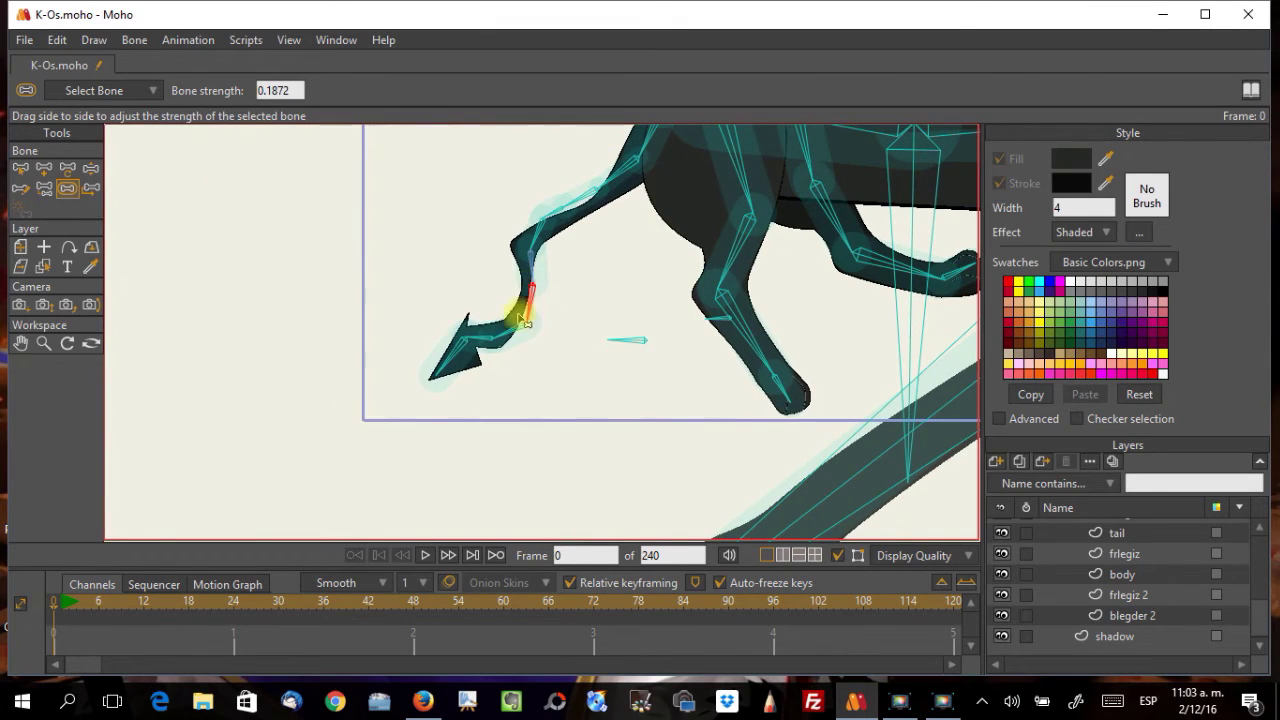
drag(497, 337, 465, 350)
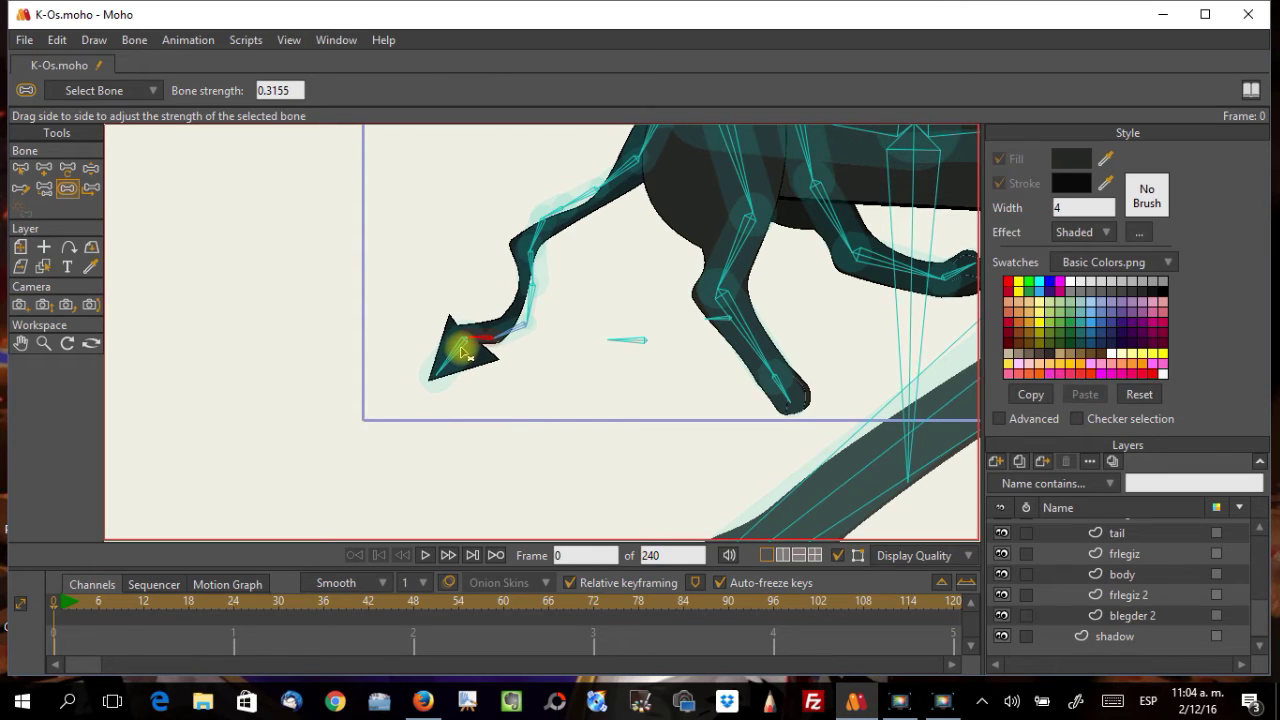
click(528, 308)
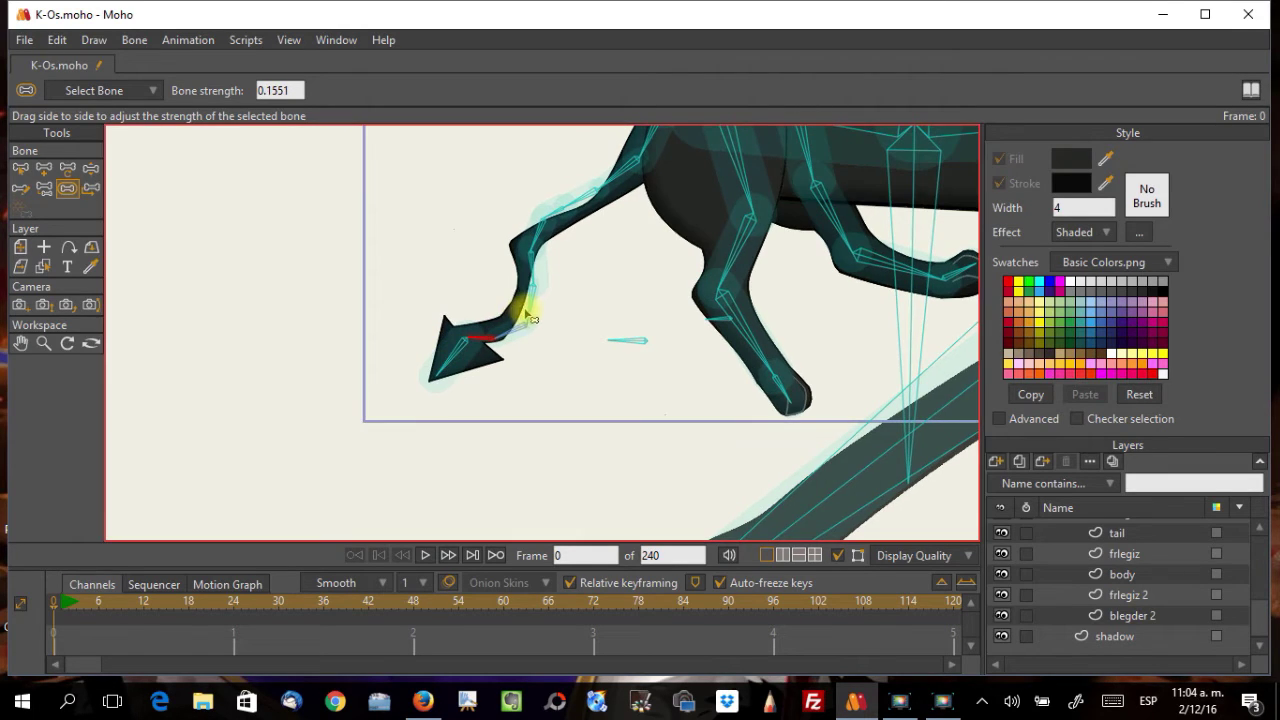
drag(525, 322, 515, 323)
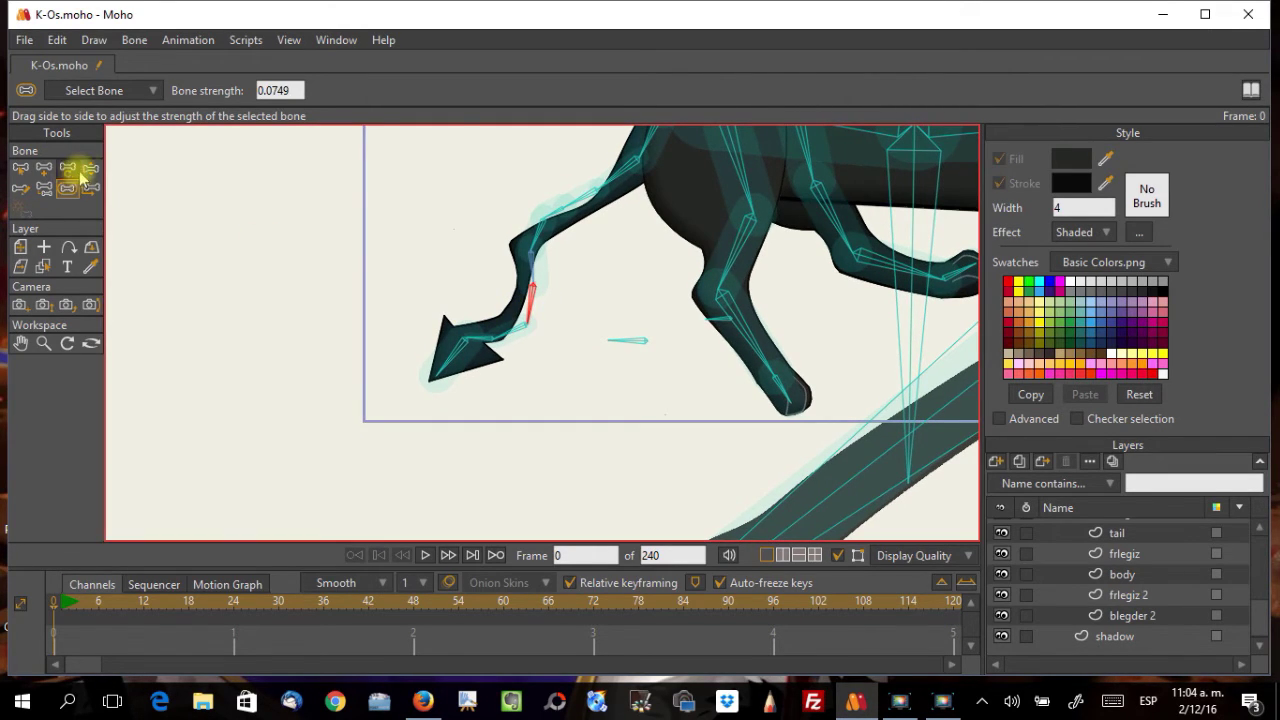
Step: Manipulate the tail bones to test how the tail and its arrow tip deform with the new strengths
click(89, 168)
drag(457, 357, 406, 326)
drag(491, 240, 530, 286)
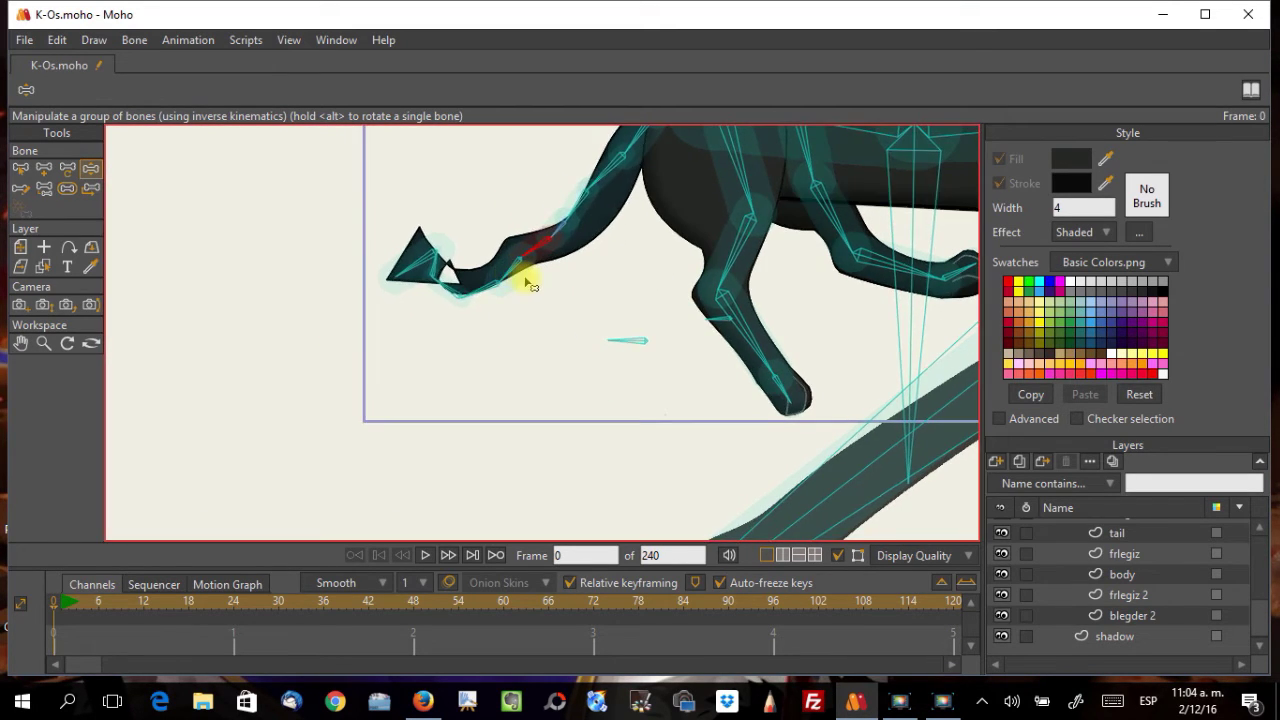
Step: Adjust the strengths of three neighbouring bones in the middle of the tail, to 0.2727, 0.2941 and 0.3797
scroll(530, 286, down, 2)
drag(566, 223, 484, 218)
scroll(484, 218, up, 5)
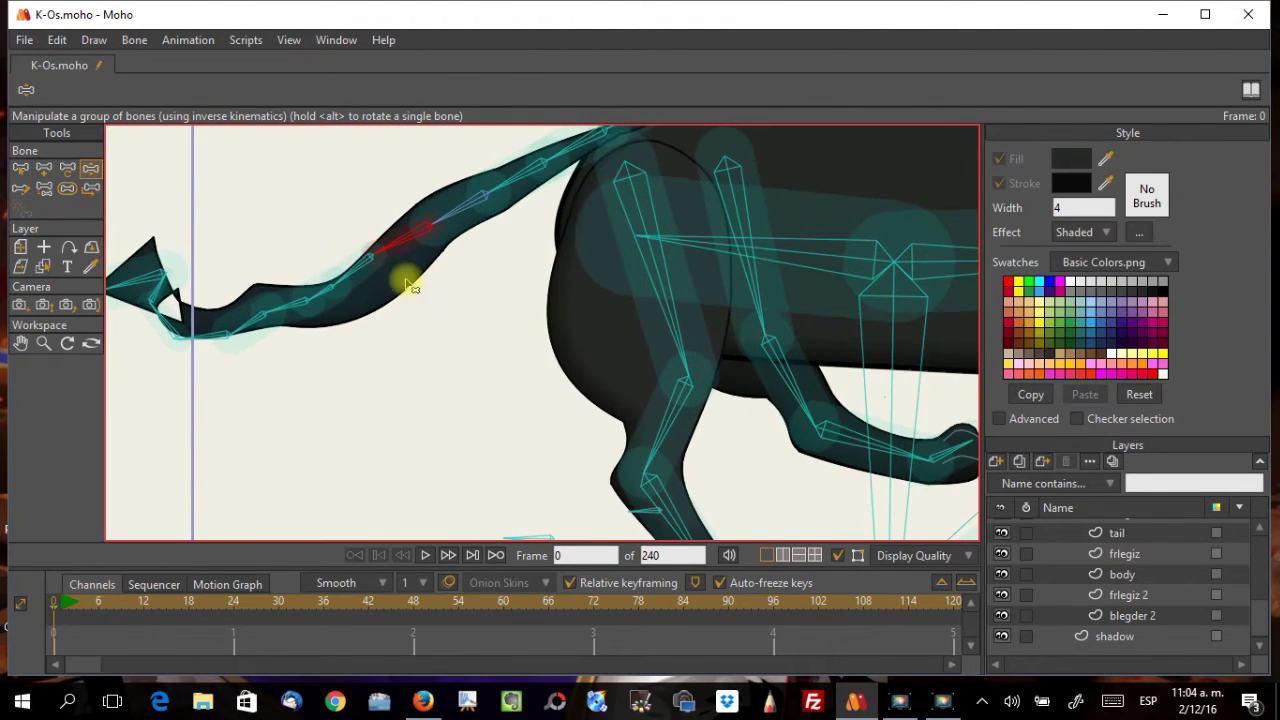
click(67, 188)
drag(403, 243, 398, 248)
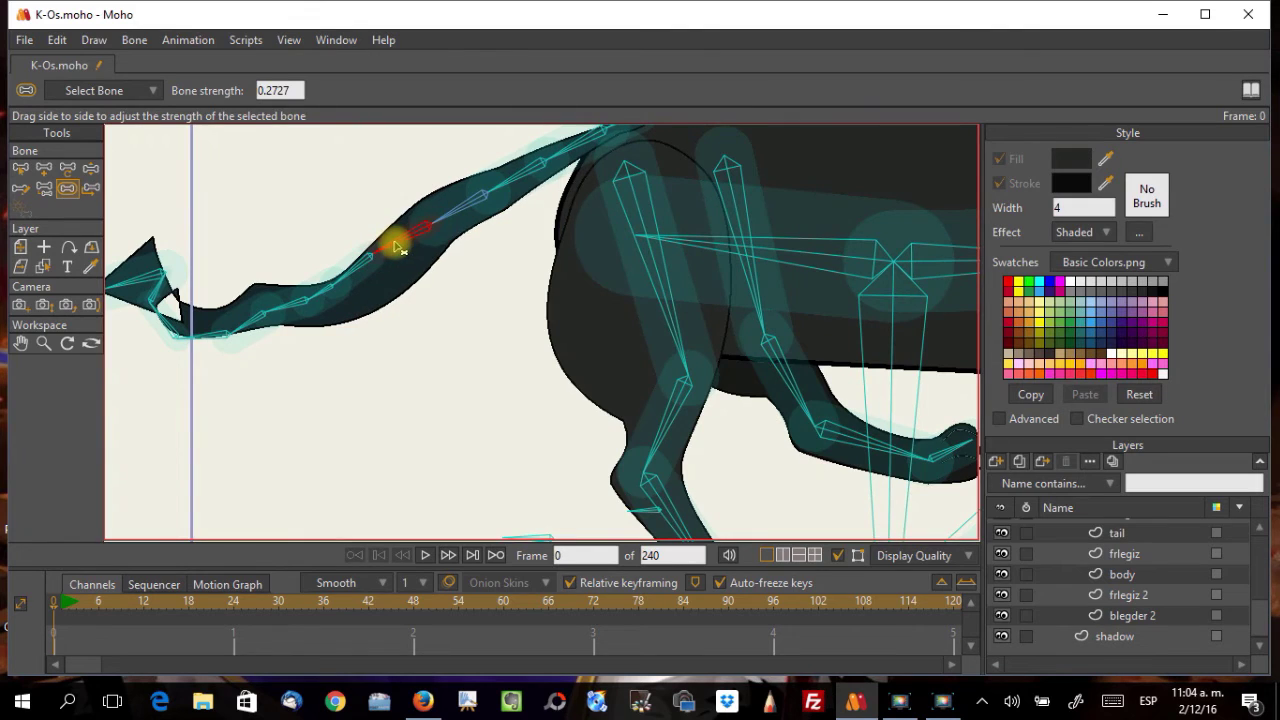
drag(449, 214, 437, 209)
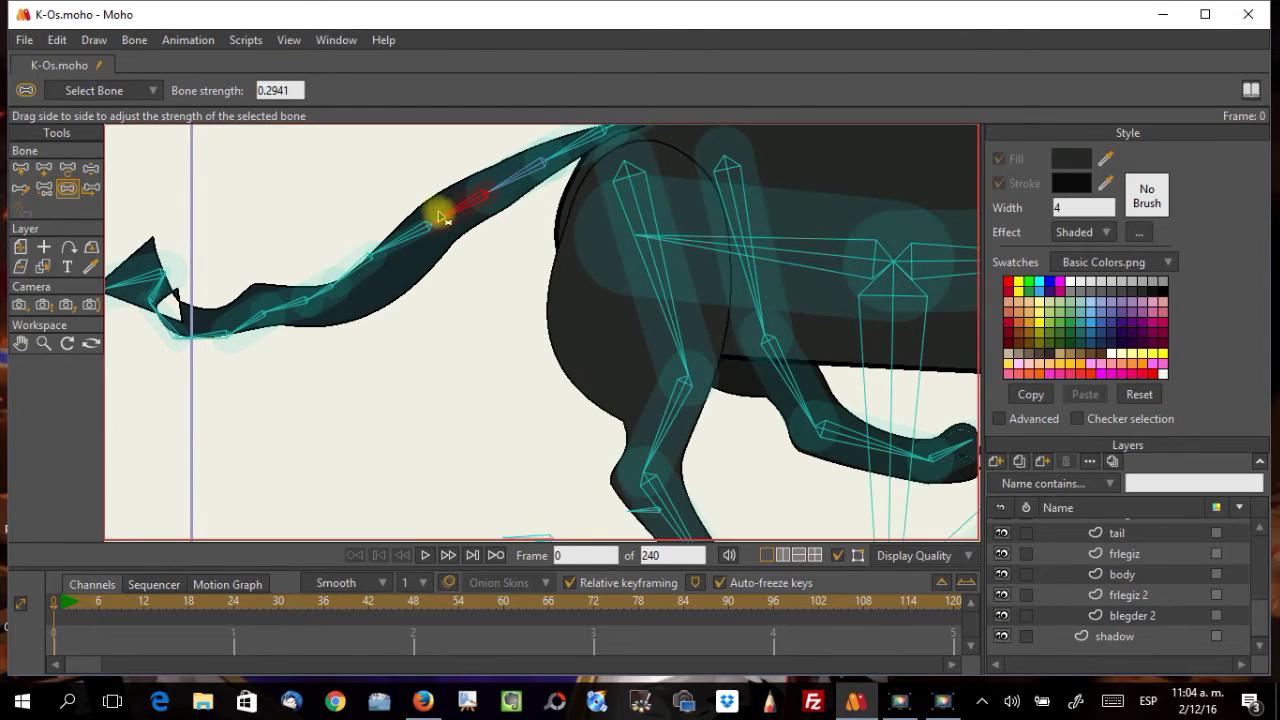
drag(340, 283, 457, 300)
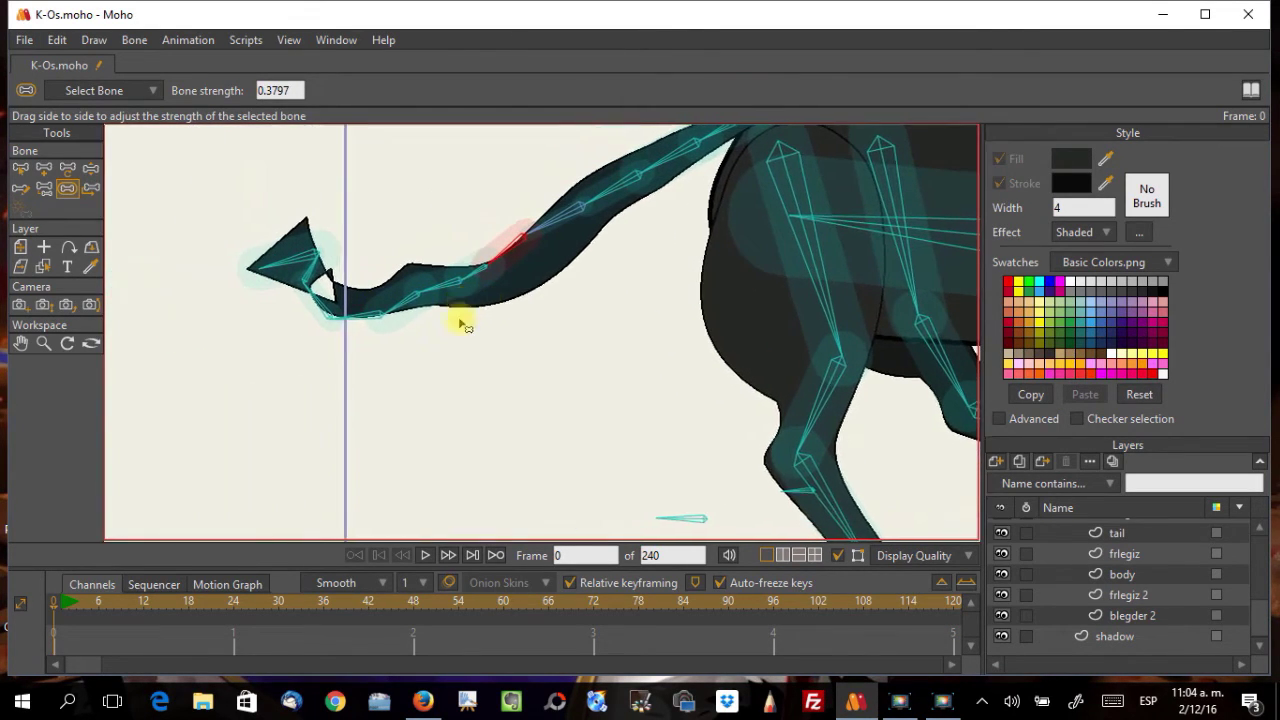
Step: Manipulate the arrow-tip bone outward and downward to test how the whole tail bends with the changed strengths
click(90, 168)
drag(247, 292, 148, 295)
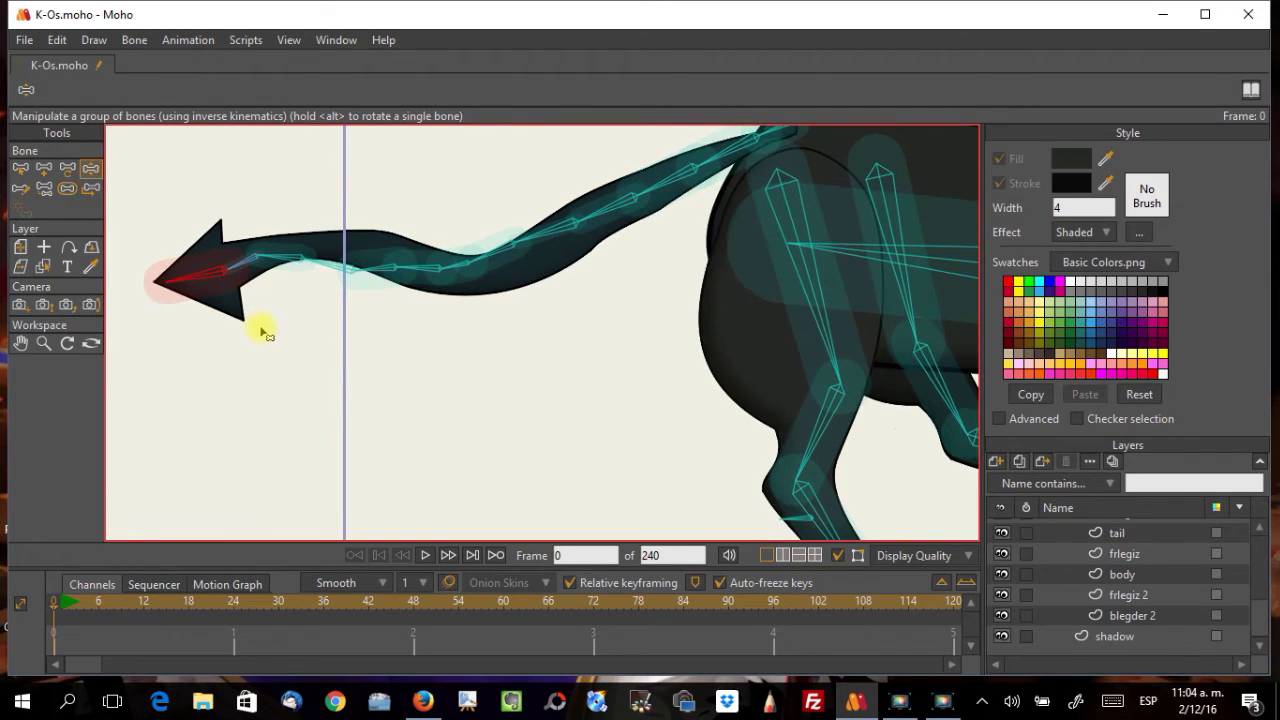
scroll(265, 333, down, 1)
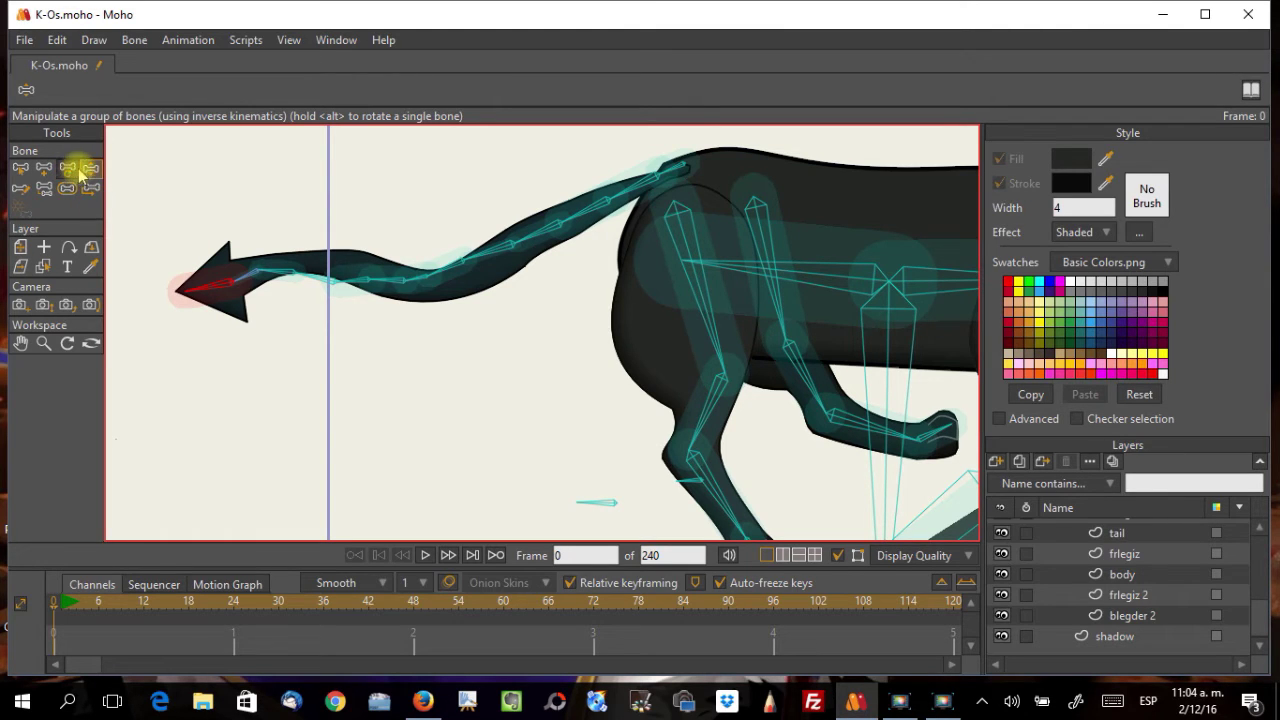
drag(252, 300, 150, 383)
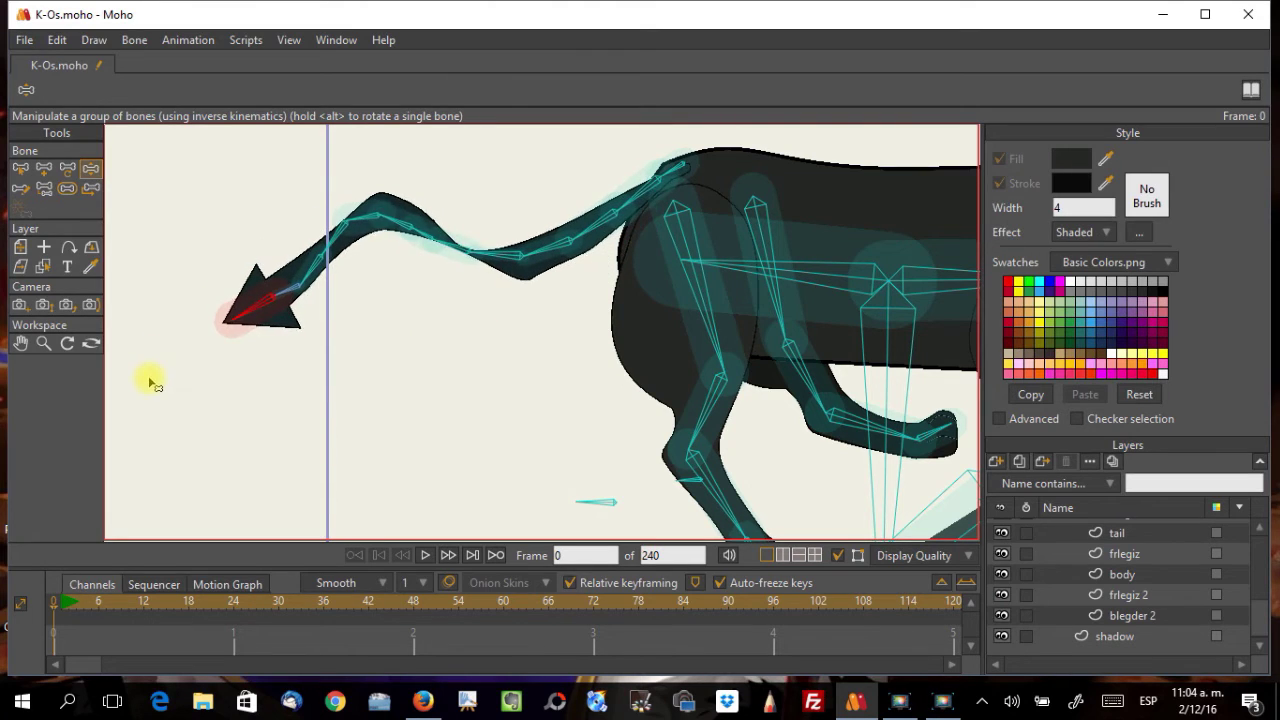
Step: Adjust the bone strength at the pinched bend in the middle of the tail
click(61, 190)
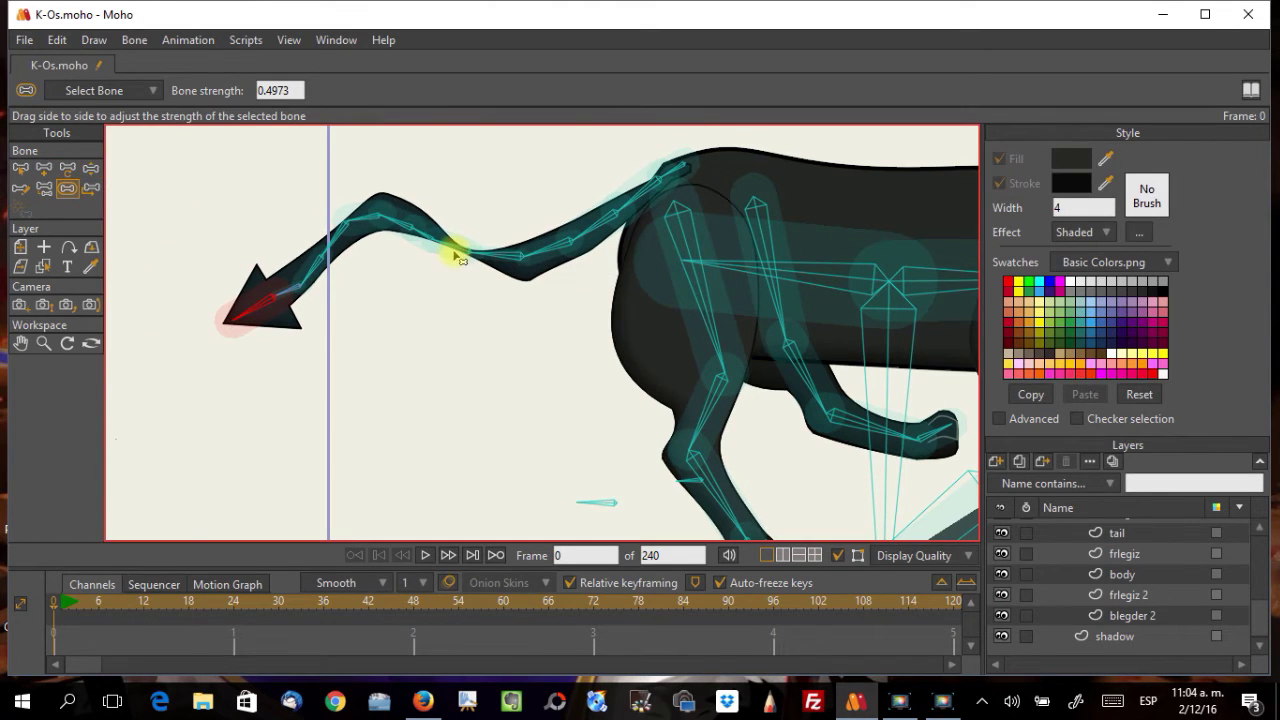
click(452, 250)
drag(523, 257, 495, 272)
Step: Manipulate the tail bones into several curves to check the deformation along the middle bend
drag(300, 255, 204, 376)
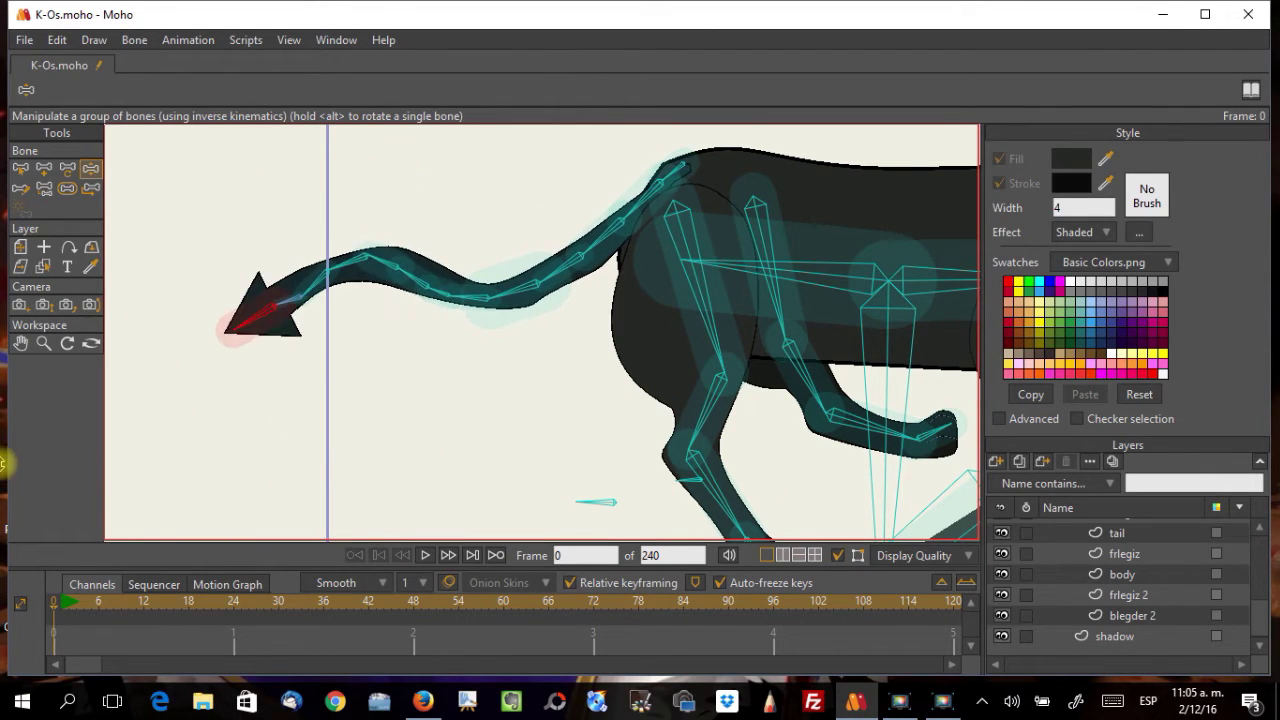
mouse_move(540, 255)
mouse_down()
mouse_move(557, 271)
mouse_move(512, 215)
mouse_move(563, 217)
mouse_move(523, 269)
mouse_move(569, 254)
mouse_move(617, 290)
mouse_move(591, 271)
mouse_move(614, 209)
mouse_move(600, 171)
mouse_move(600, 200)
mouse_move(500, 200)
mouse_move(557, 291)
mouse_move(540, 232)
mouse_up()
drag(389, 349, 263, 300)
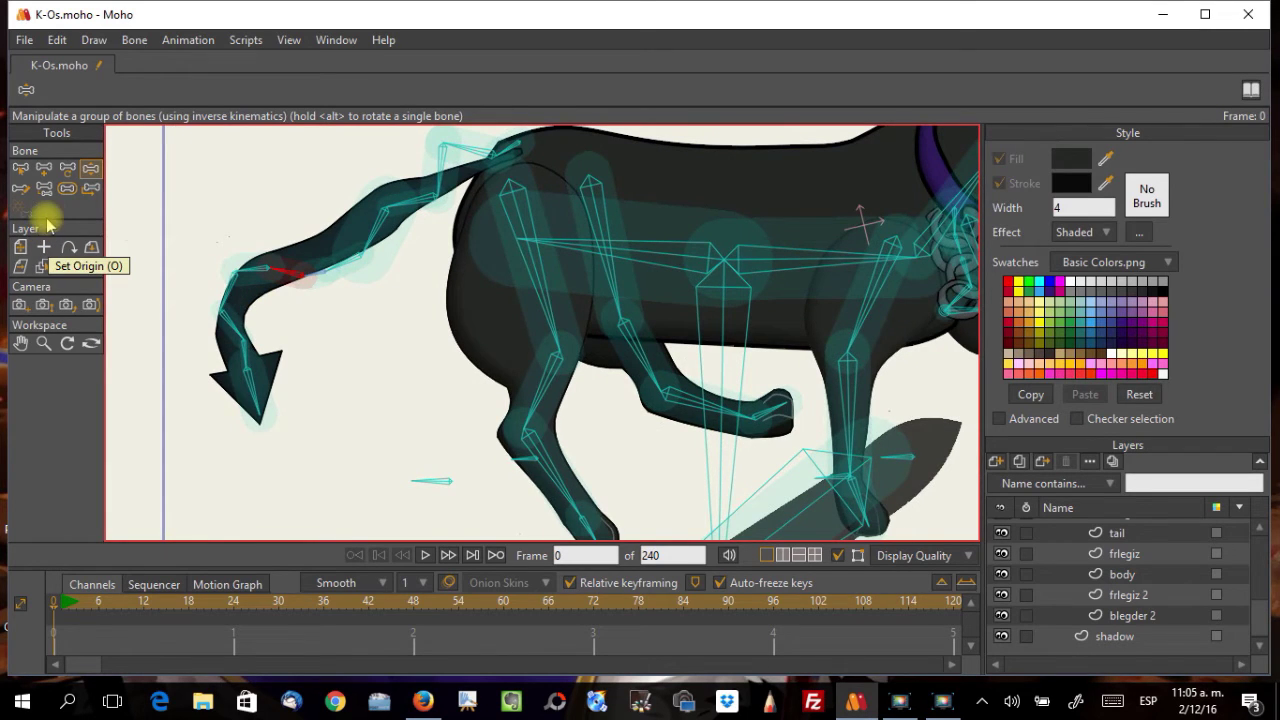
Step: Delete the three tail bones between bone B10 and the lower bend of the tail
click(20, 168)
scroll(440, 345, down, 2)
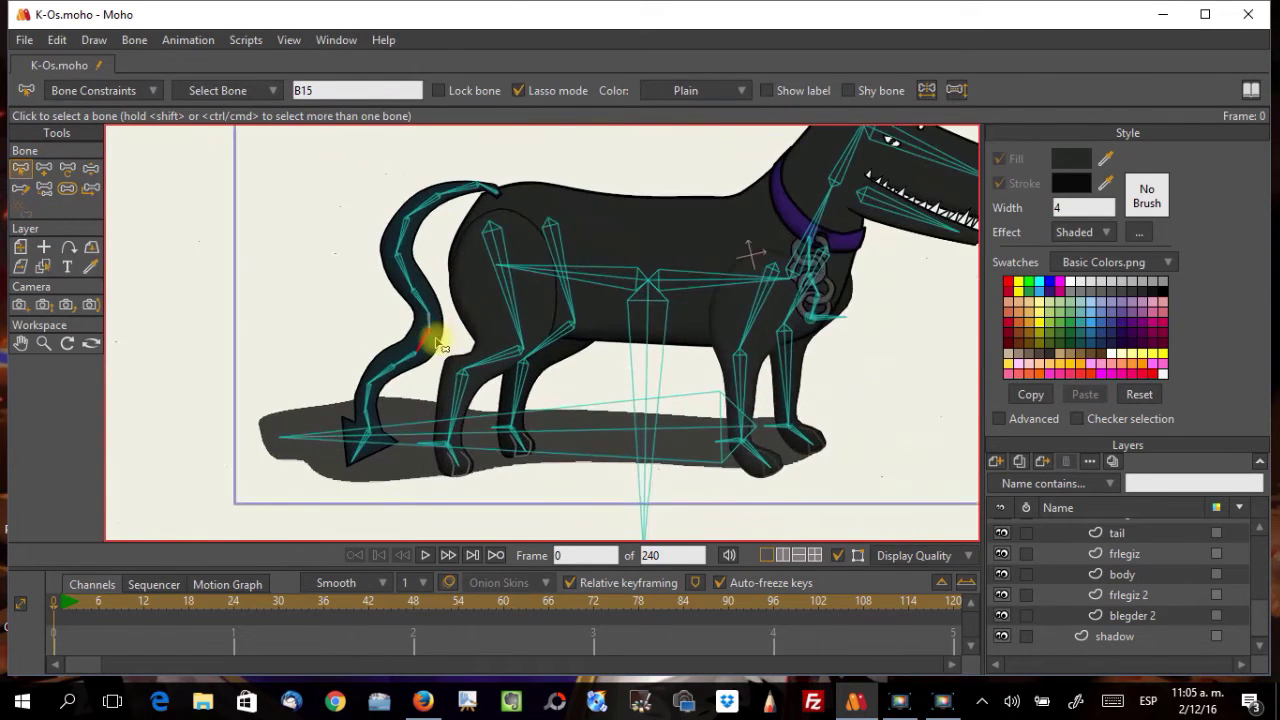
click(422, 208)
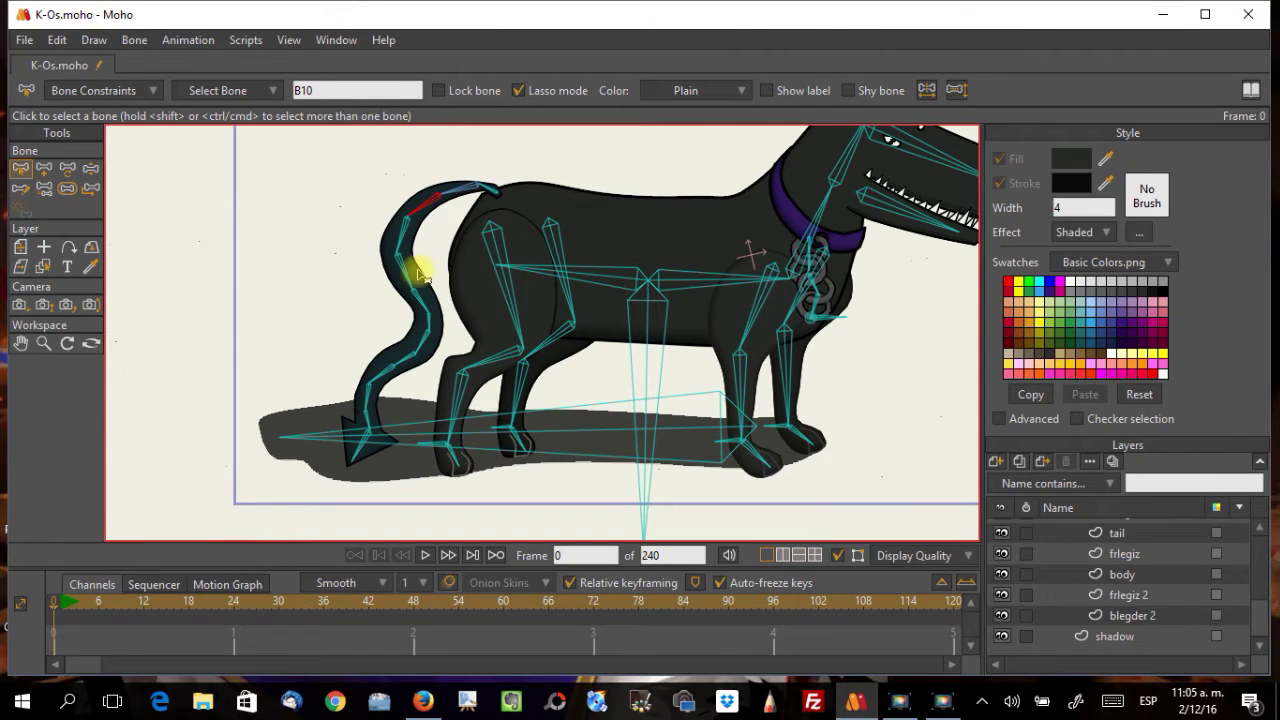
click(407, 233)
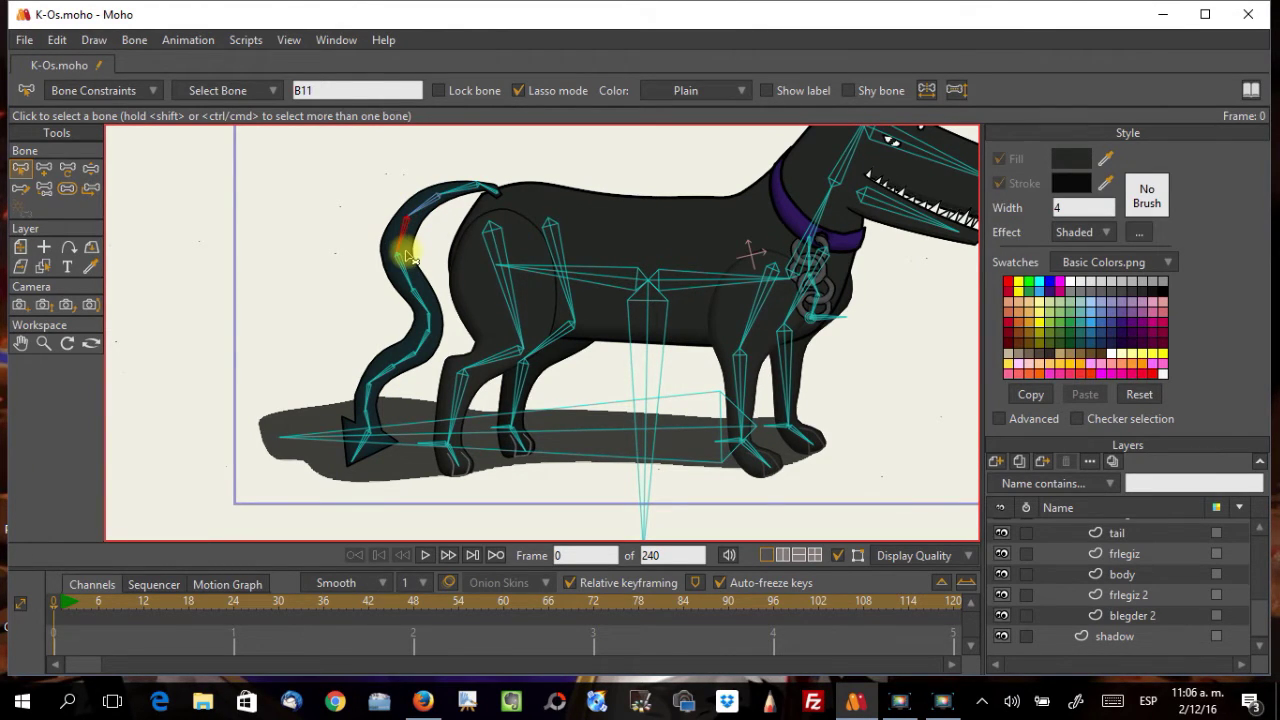
key(Delete)
click(420, 306)
key(Delete)
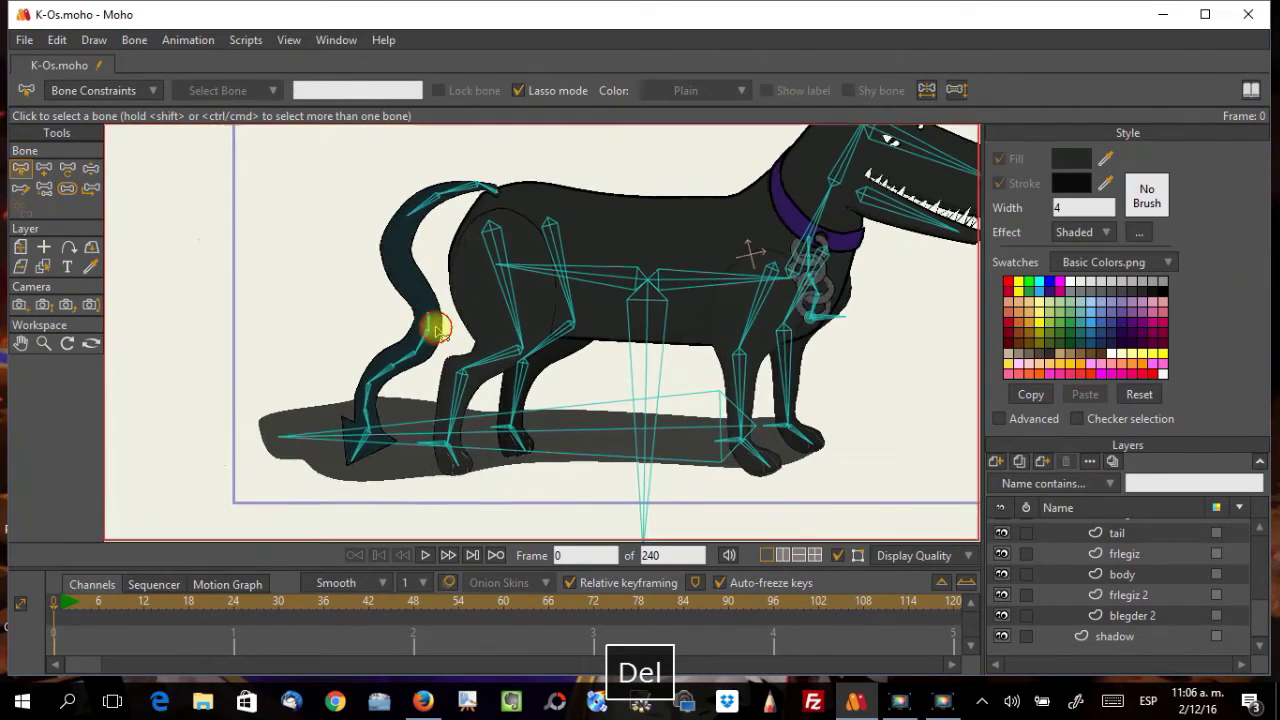
click(430, 330)
key(Delete)
Step: Reposition the remaining lower tail bones and delete the bone inside the tail's arrow tip
click(425, 340)
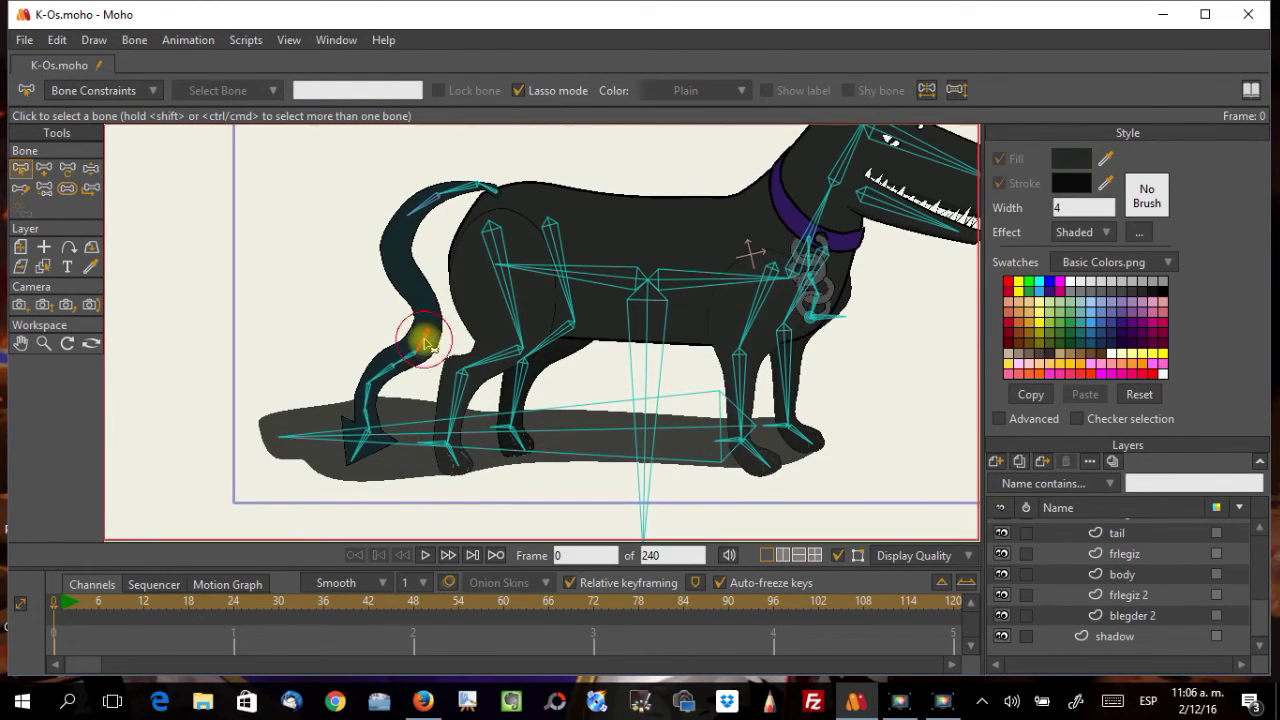
click(67, 170)
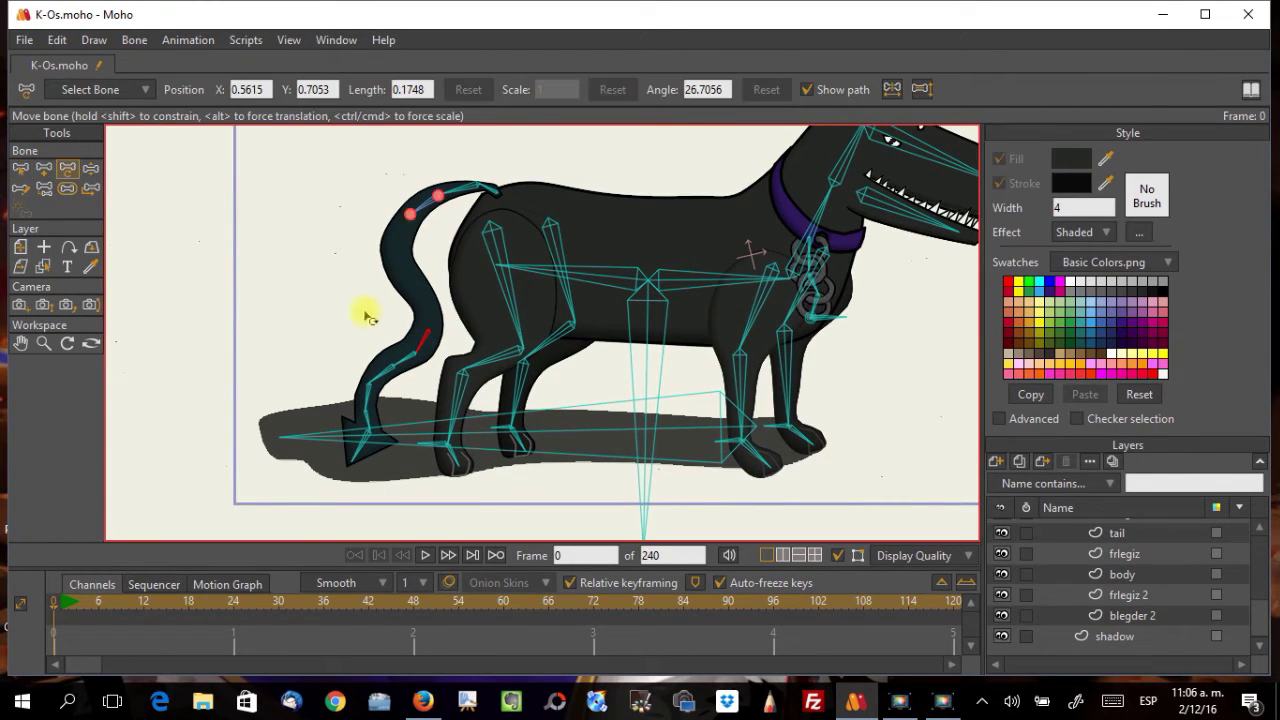
drag(430, 335, 378, 428)
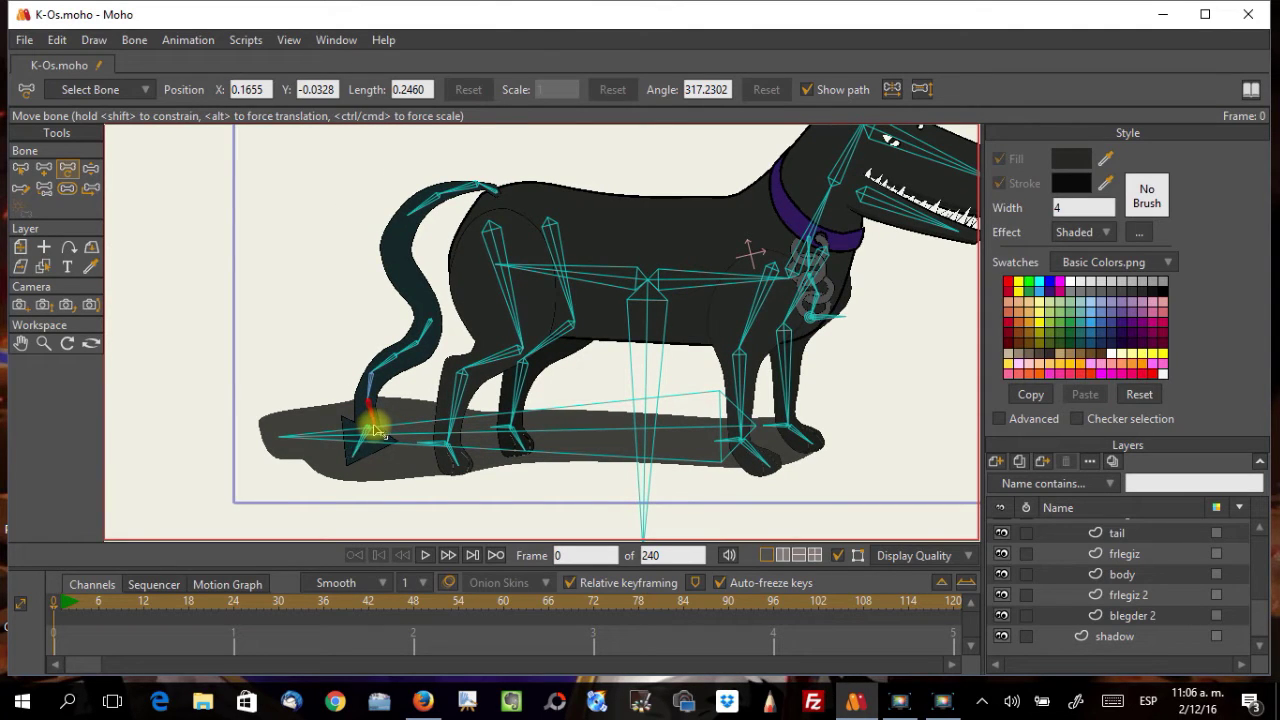
scroll(378, 430, up, 5)
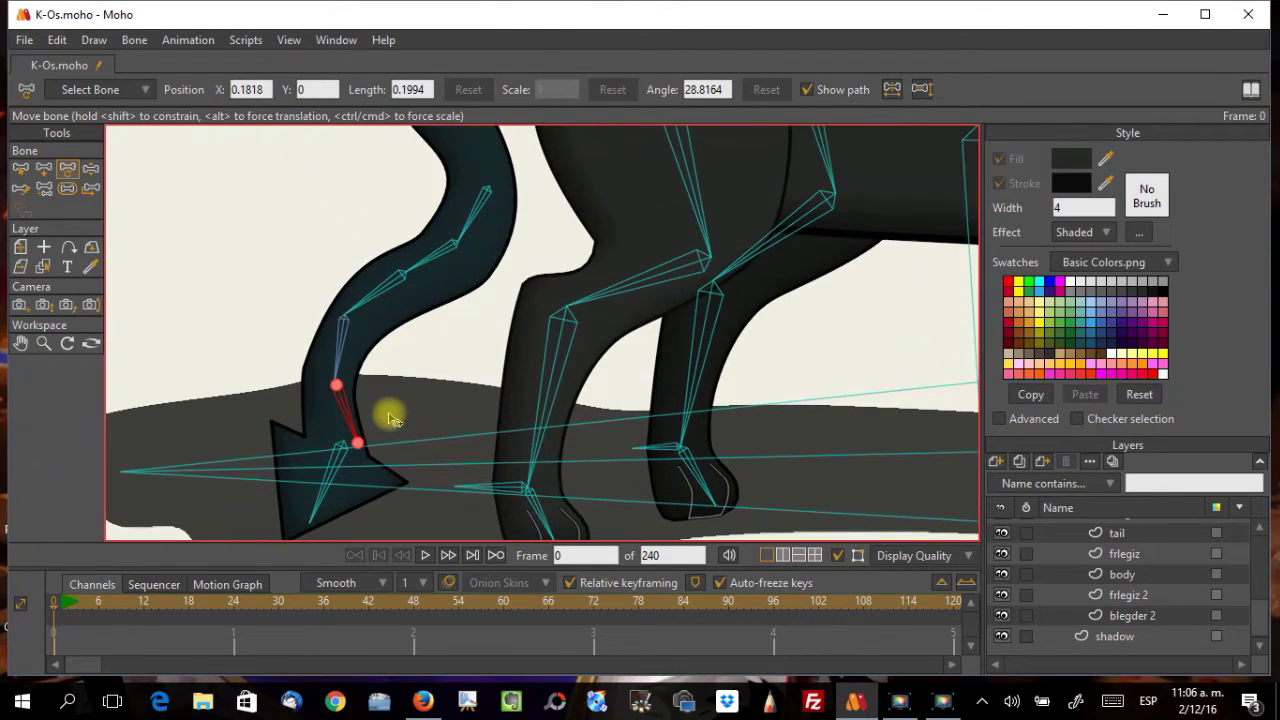
click(397, 293)
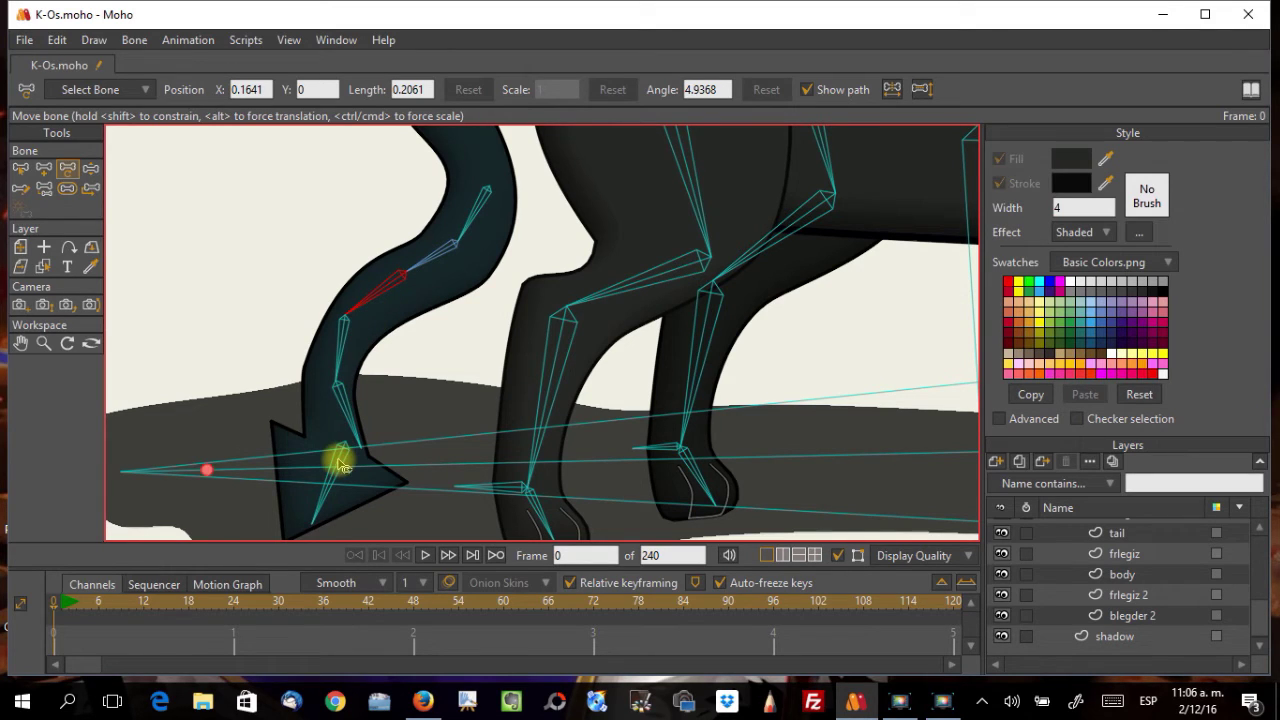
key(Delete)
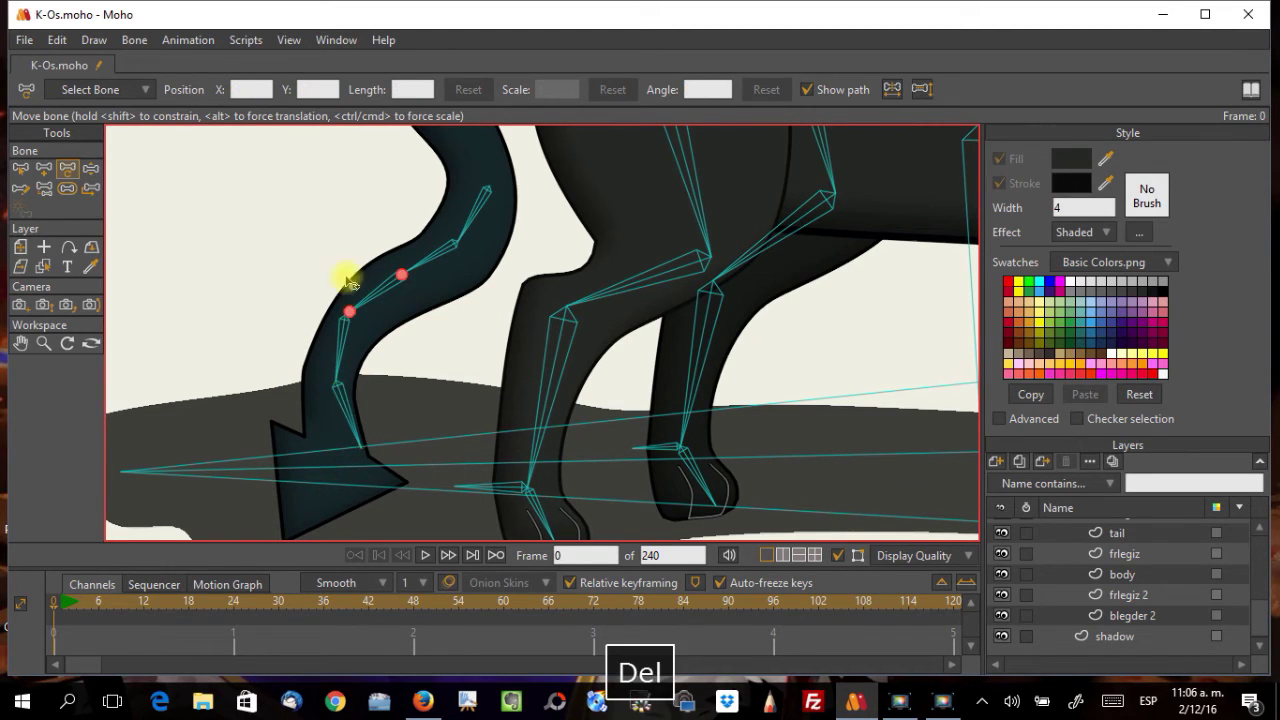
Step: Lengthen and realign the remaining lower tail bones so the chain follows the tail's curve down to the arrow
scroll(340, 398, down, 3)
click(329, 434)
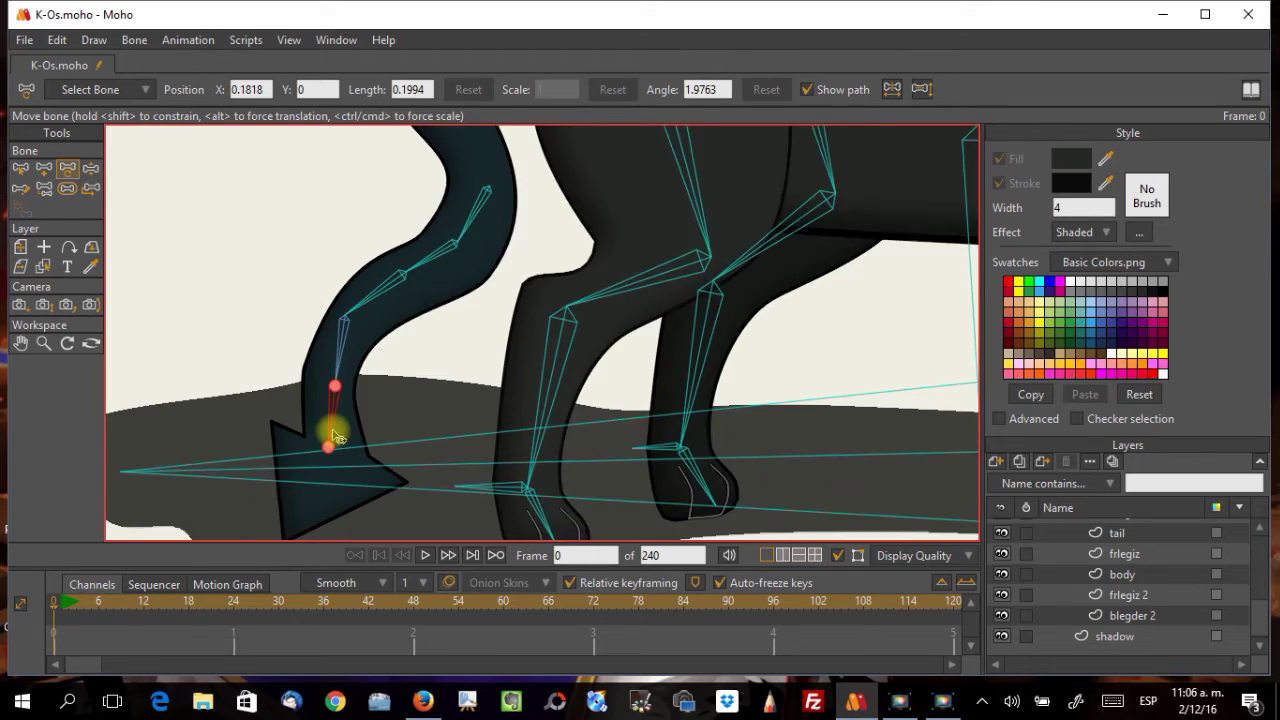
click(390, 310)
scroll(392, 305, down, 1)
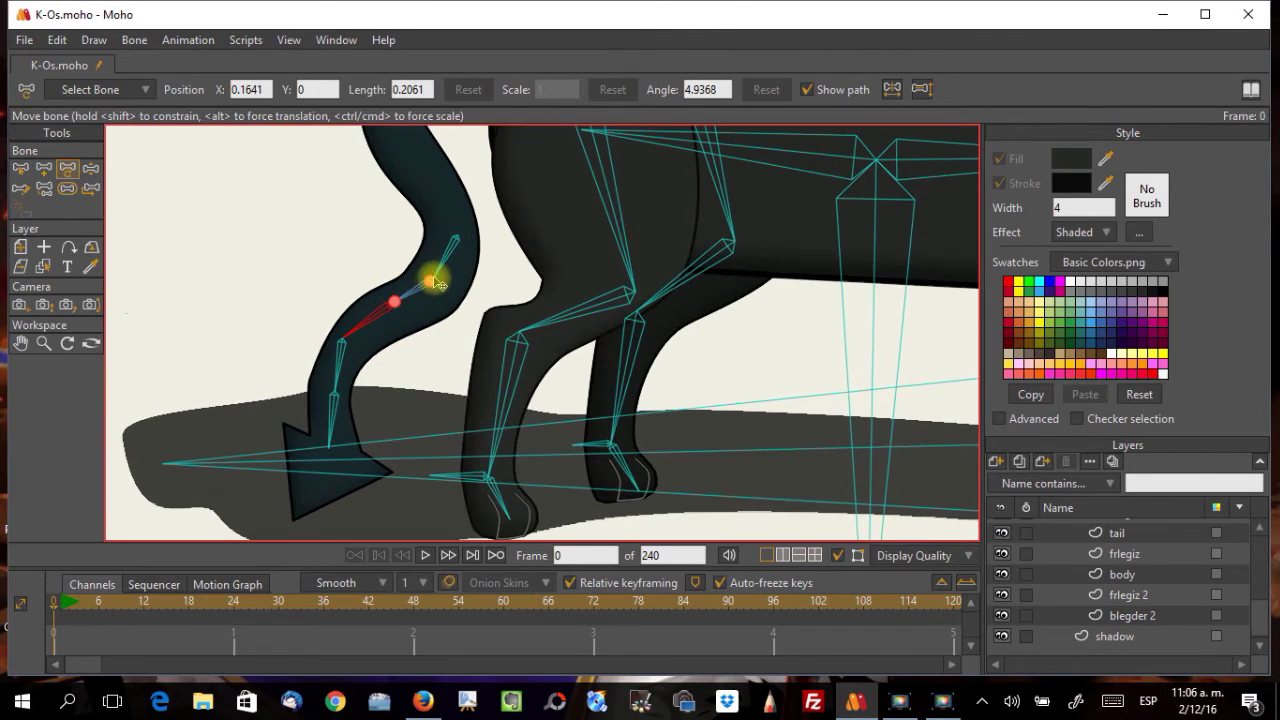
scroll(425, 290, down, 2)
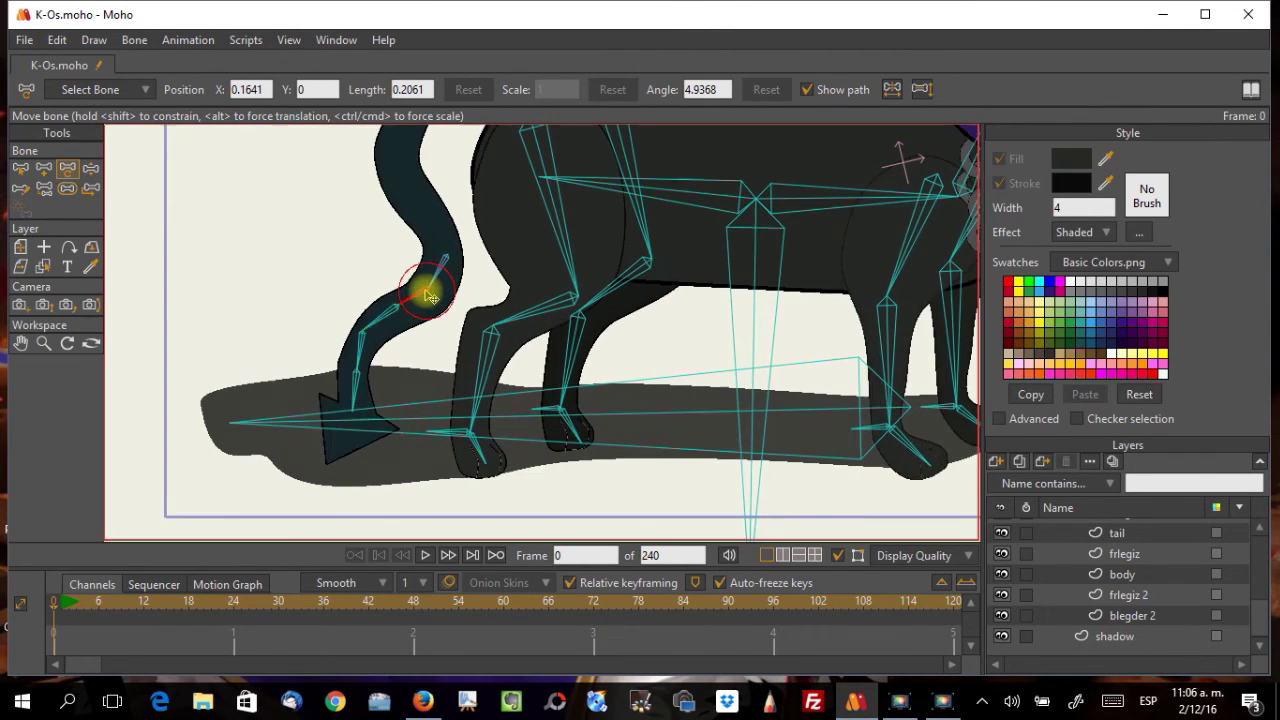
click(424, 298)
click(388, 325)
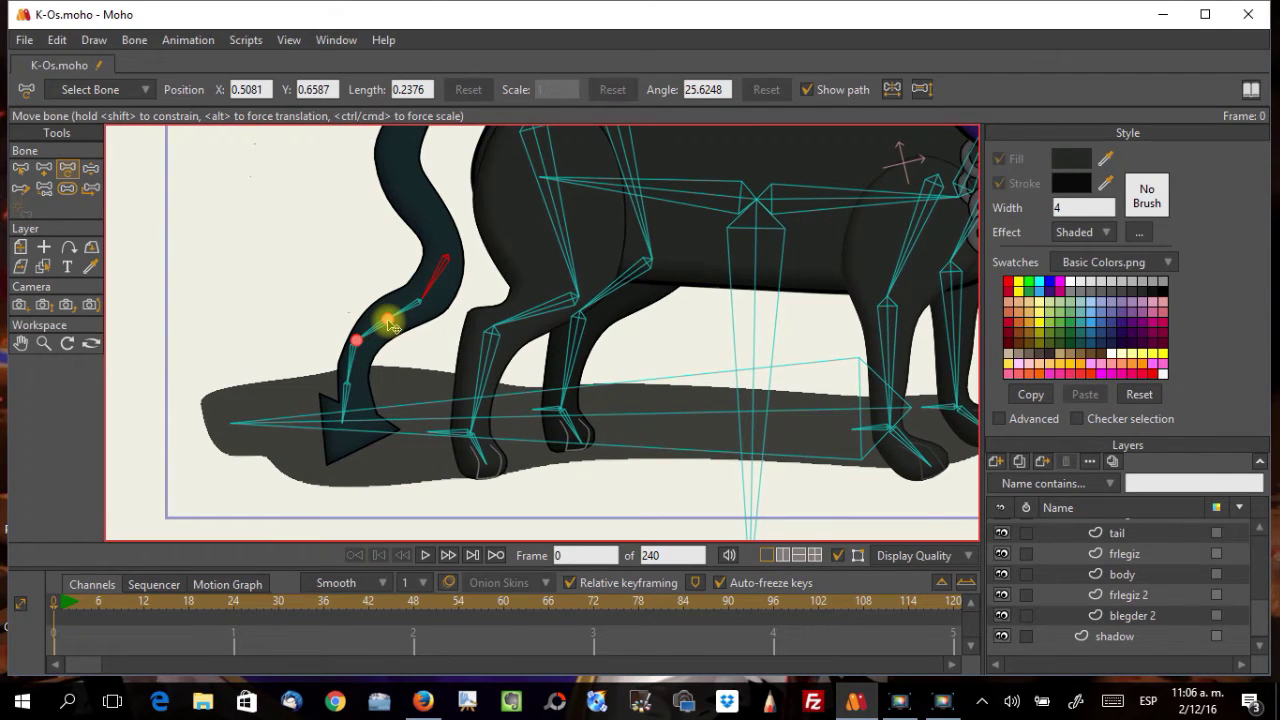
click(384, 326)
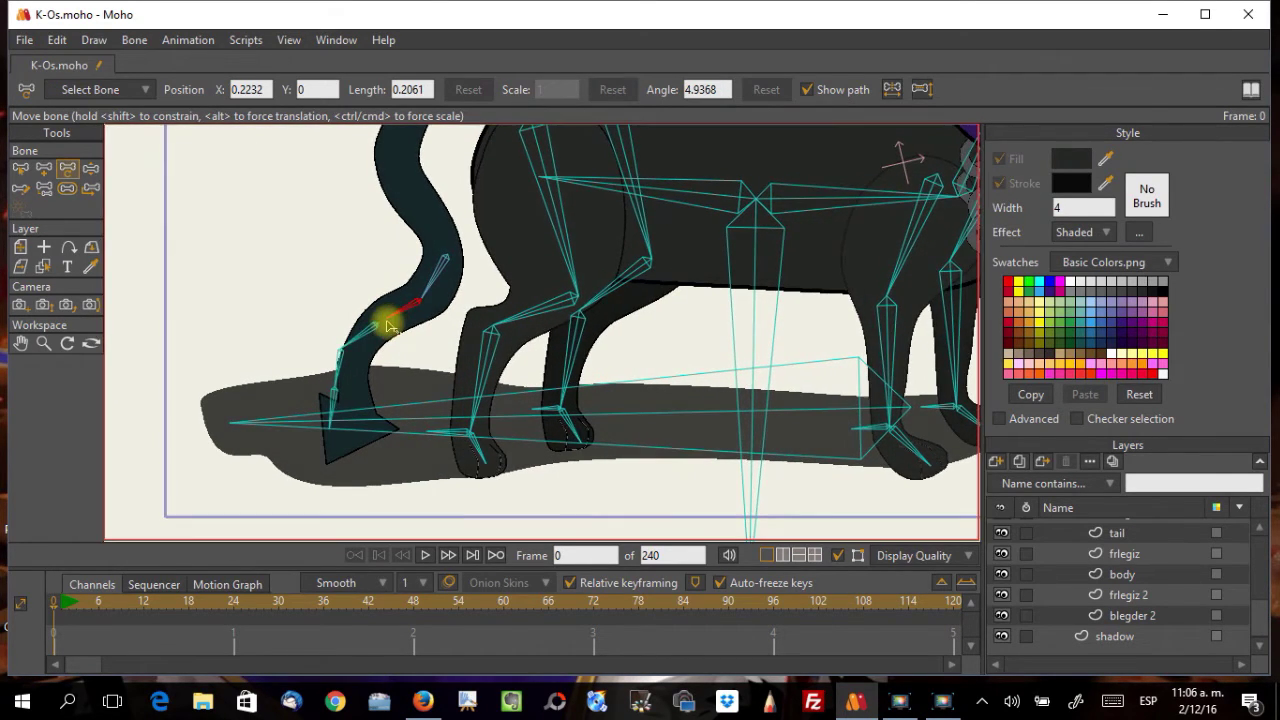
click(365, 370)
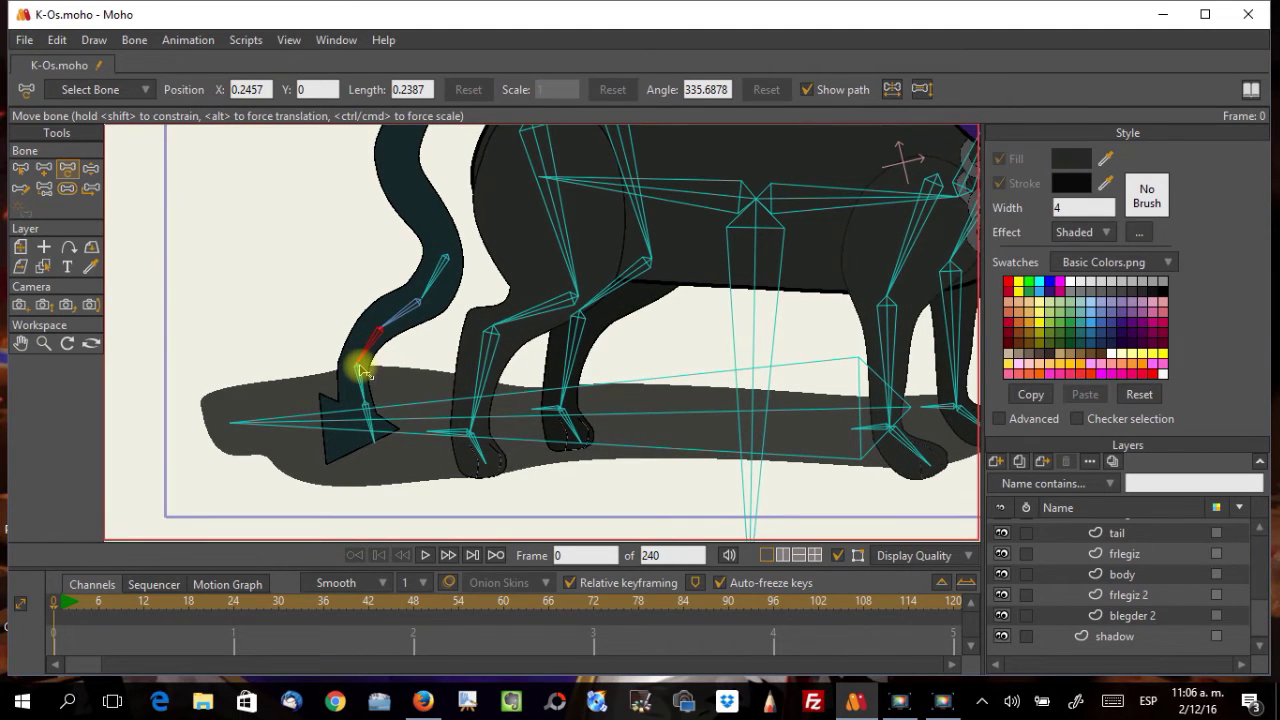
click(362, 374)
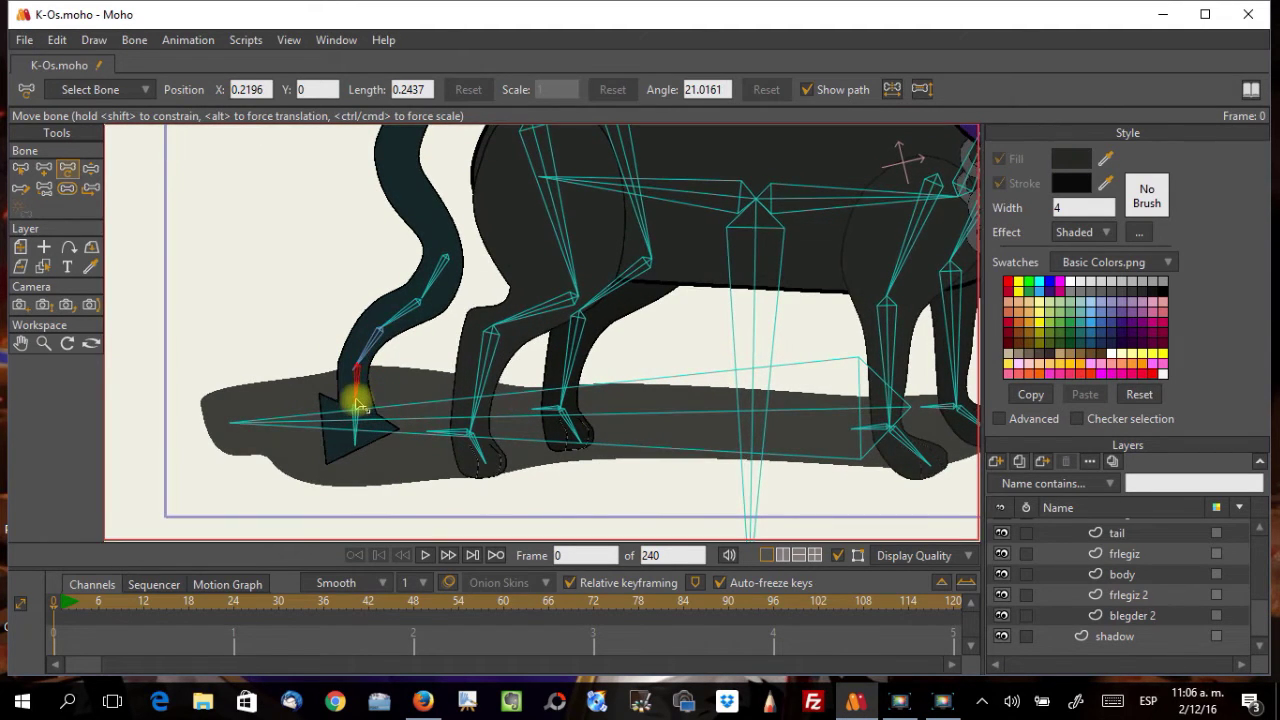
drag(360, 416, 364, 447)
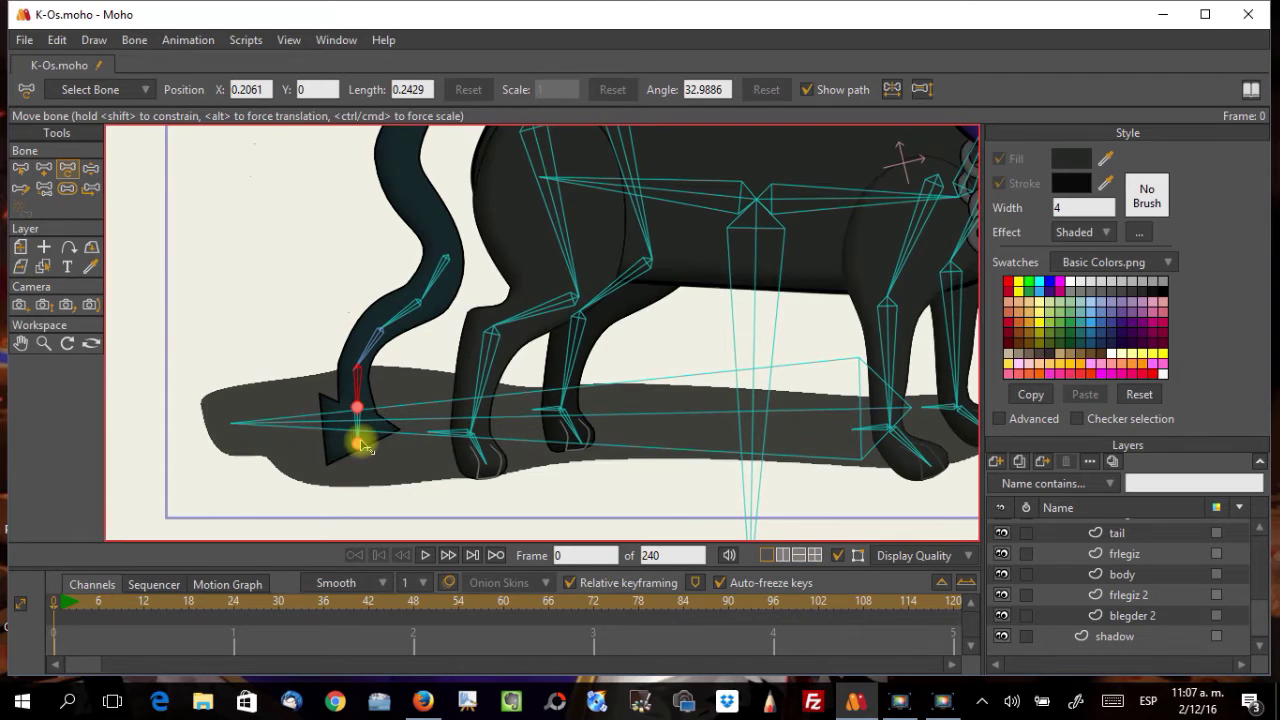
Step: Place the last tail bone through the arrow tip, undoing the accidental move of the shadow bone
click(357, 412)
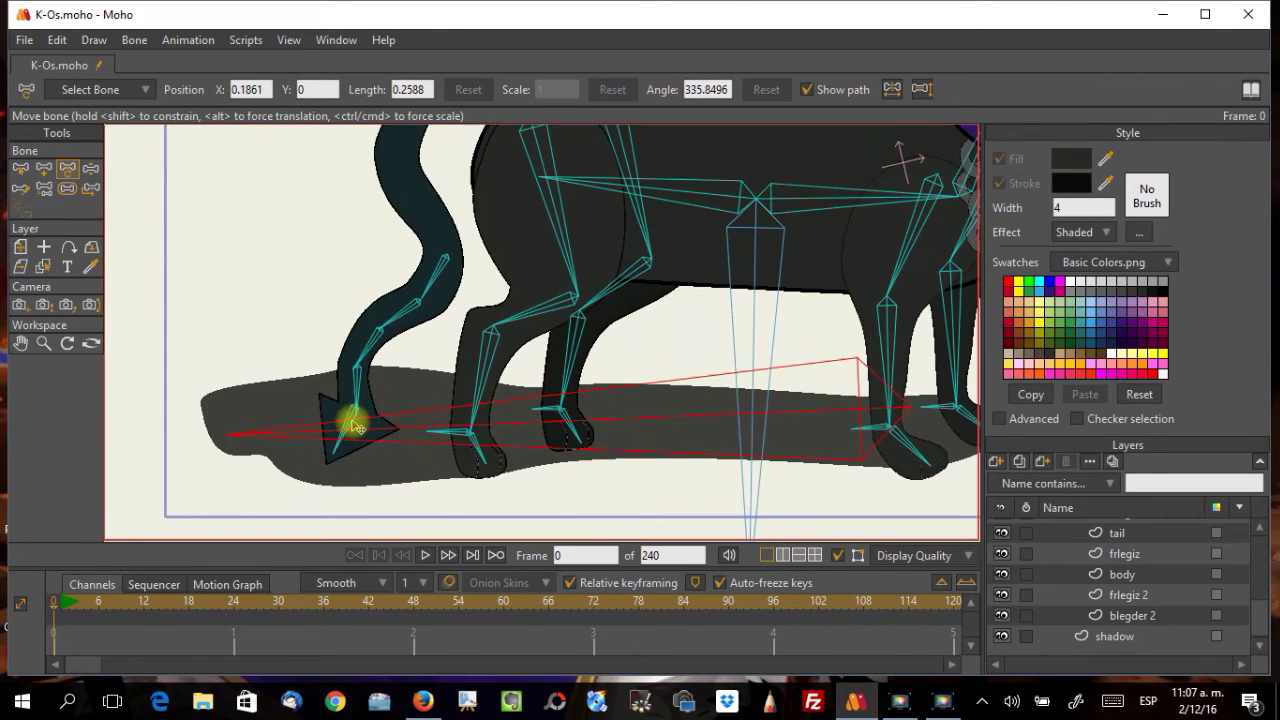
drag(360, 445, 335, 462)
key(ctrl+z)
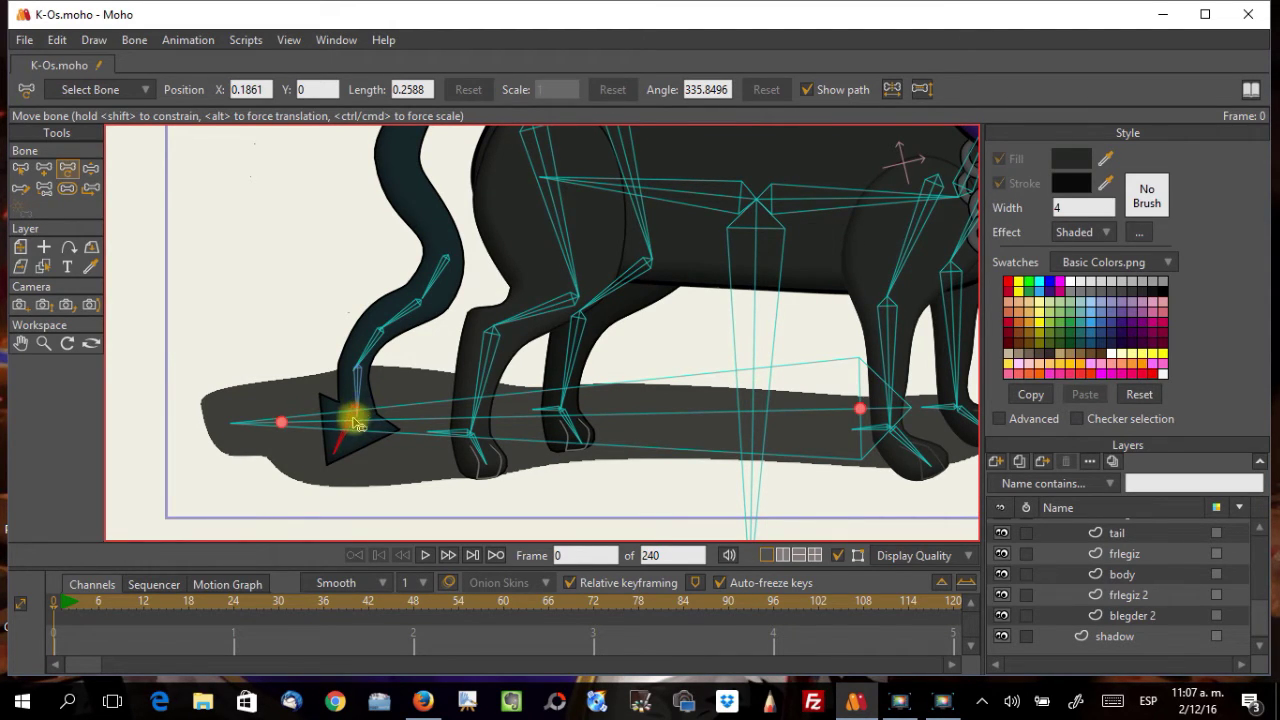
drag(358, 418, 335, 430)
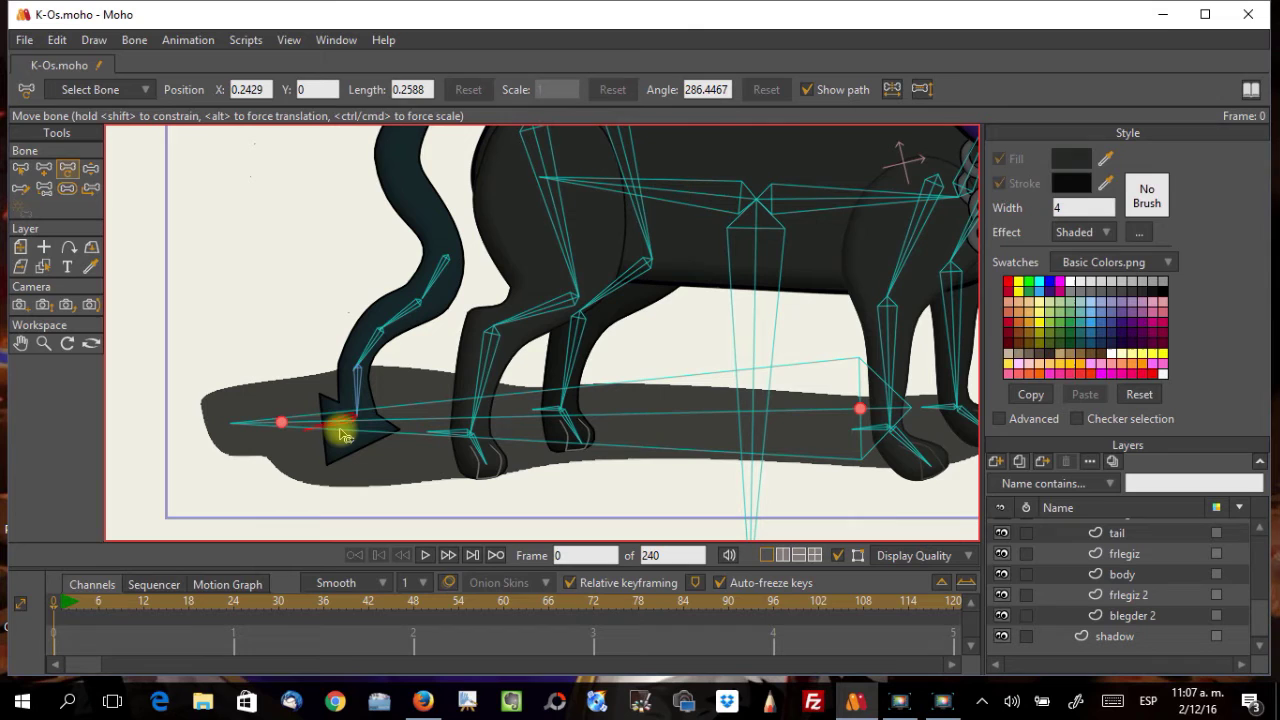
drag(308, 445, 341, 455)
Step: Realign the upper tail bones from the tail base through the upper curve, lengthening them to follow the artwork
click(366, 271)
scroll(354, 300, up, 3)
click(415, 237)
drag(435, 210, 487, 205)
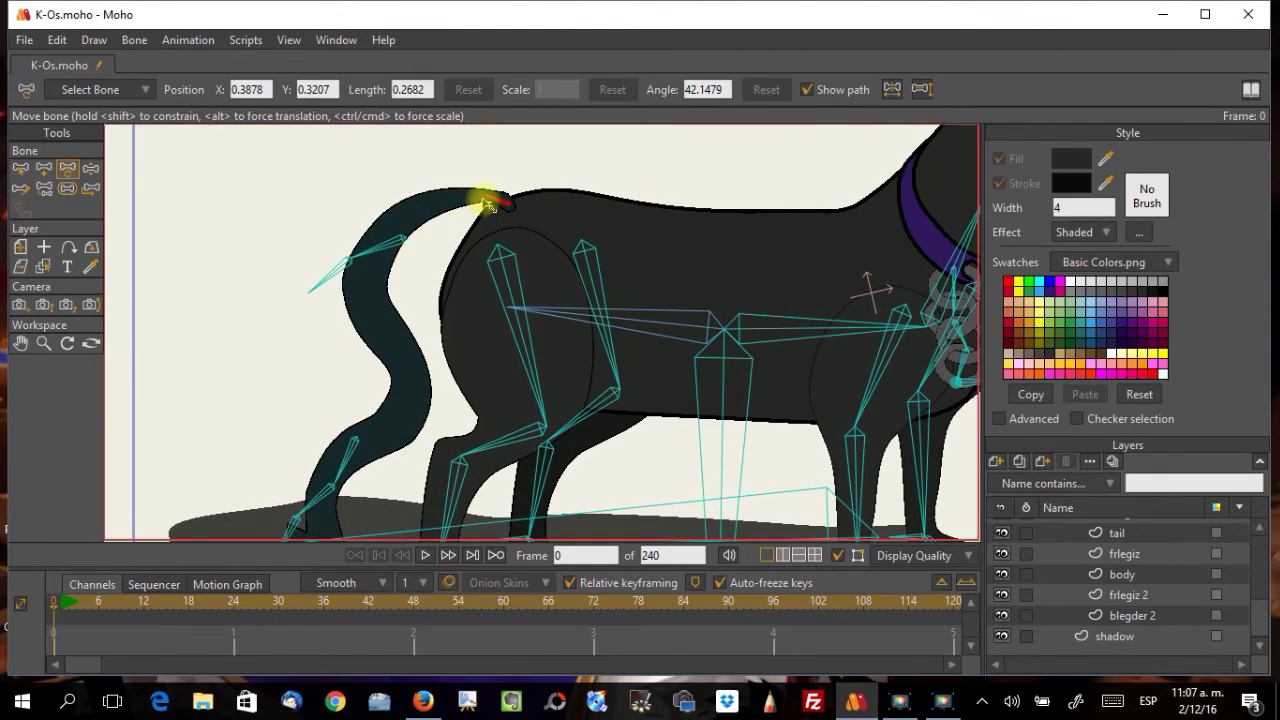
drag(407, 238, 384, 281)
Step: Move the lower tail bone chain up into the tail's lower bend and select bone B10 in the upper curve
drag(448, 400, 411, 388)
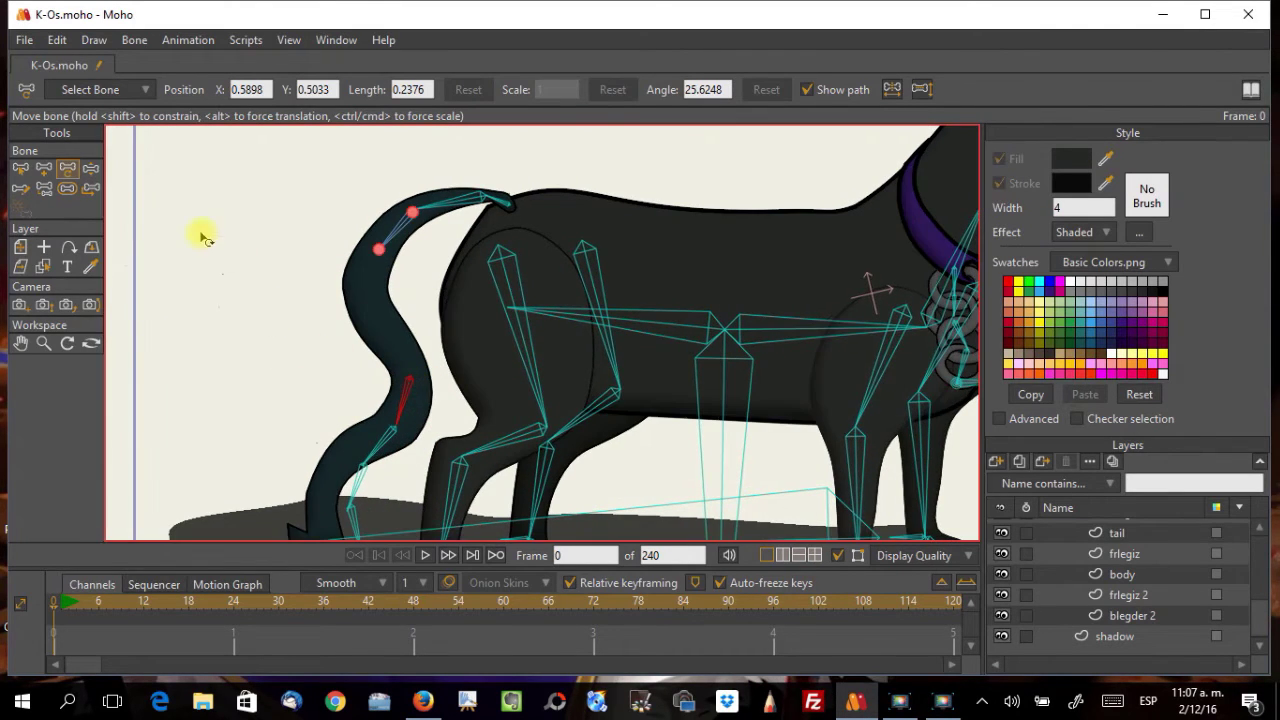
click(406, 386)
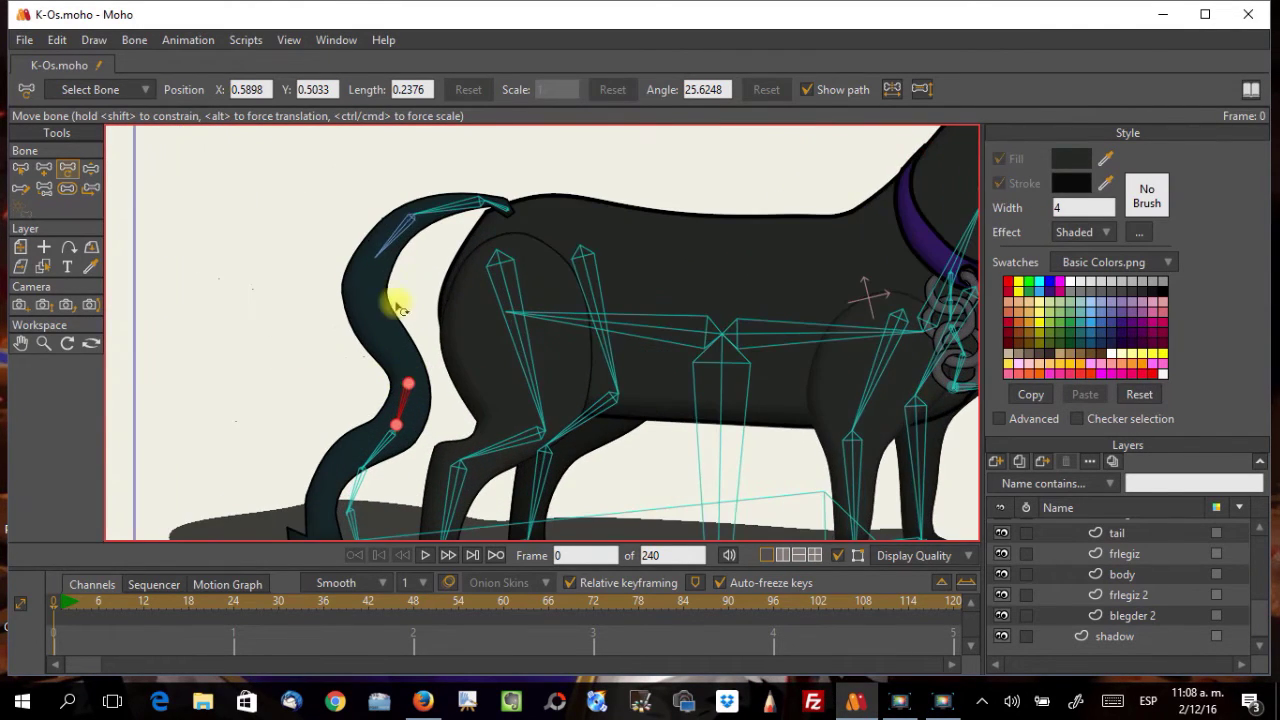
key(s)
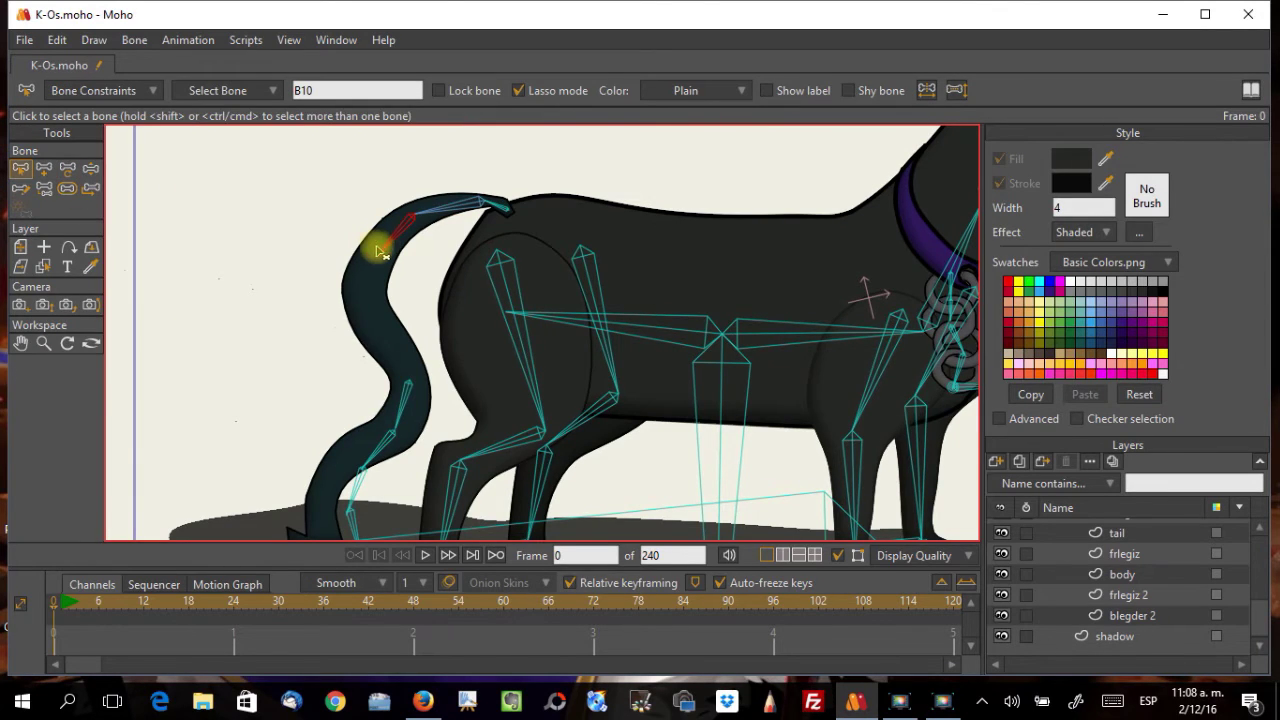
Step: Add two bones continuing from B10 down the tail's middle curve to the start of the lower tail chain
click(43, 168)
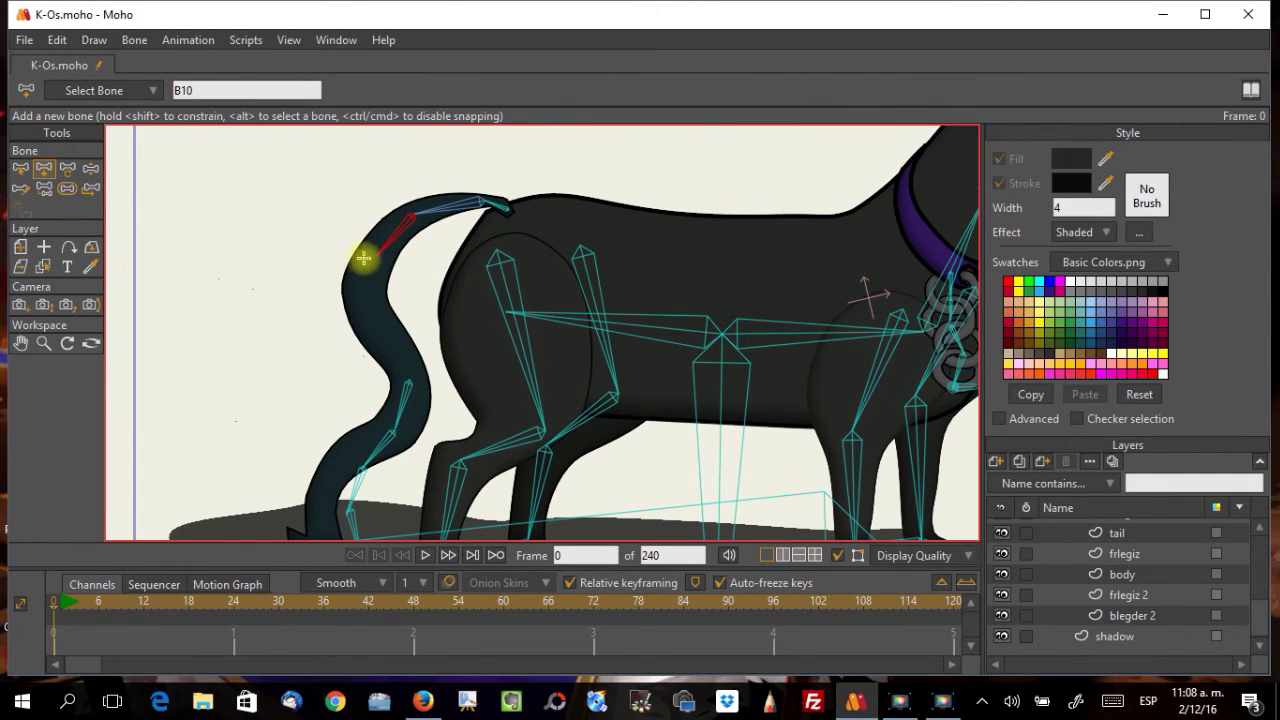
drag(375, 257, 408, 370)
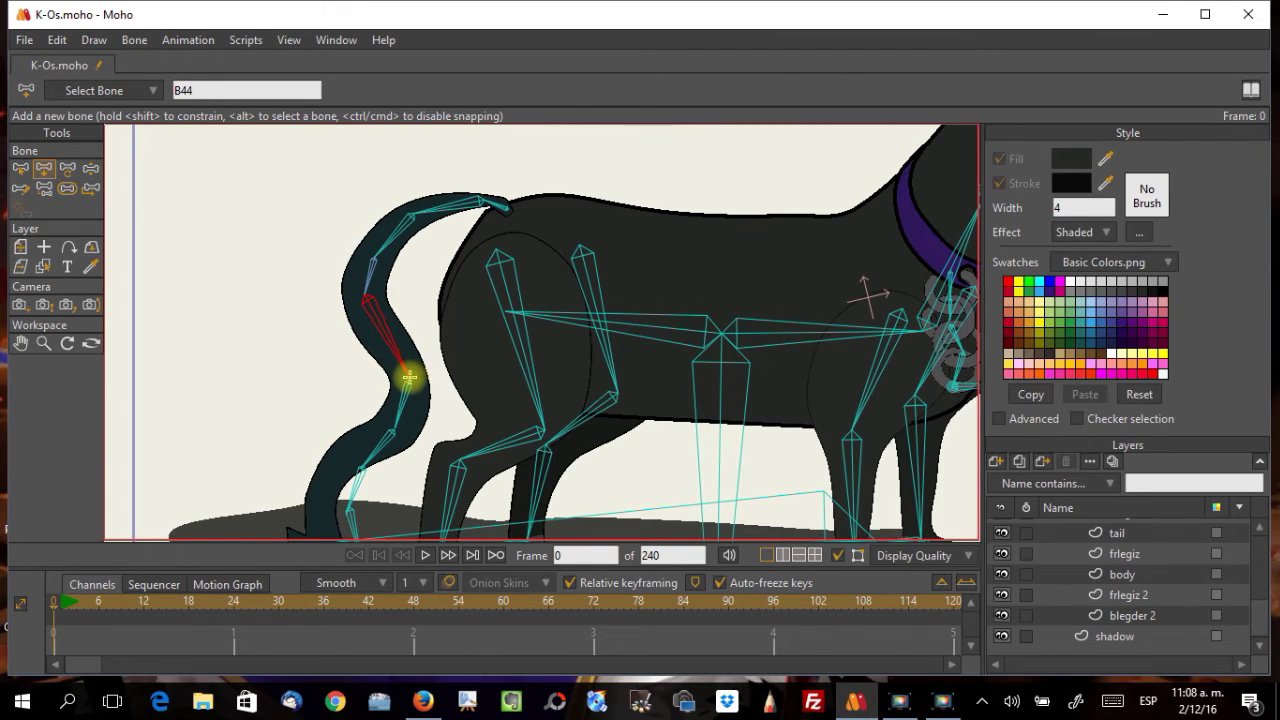
click(461, 405)
Step: Reparent the first bone of the lower tail chain to the new long bone above it
click(20, 168)
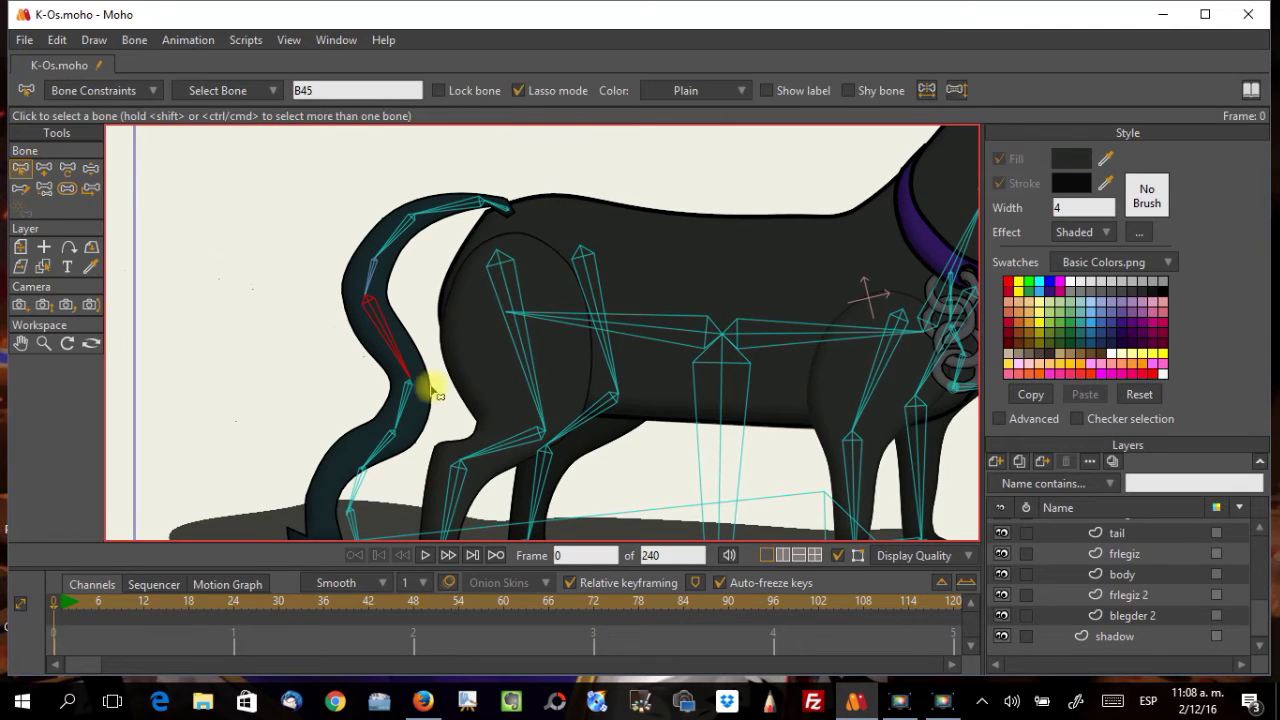
click(44, 188)
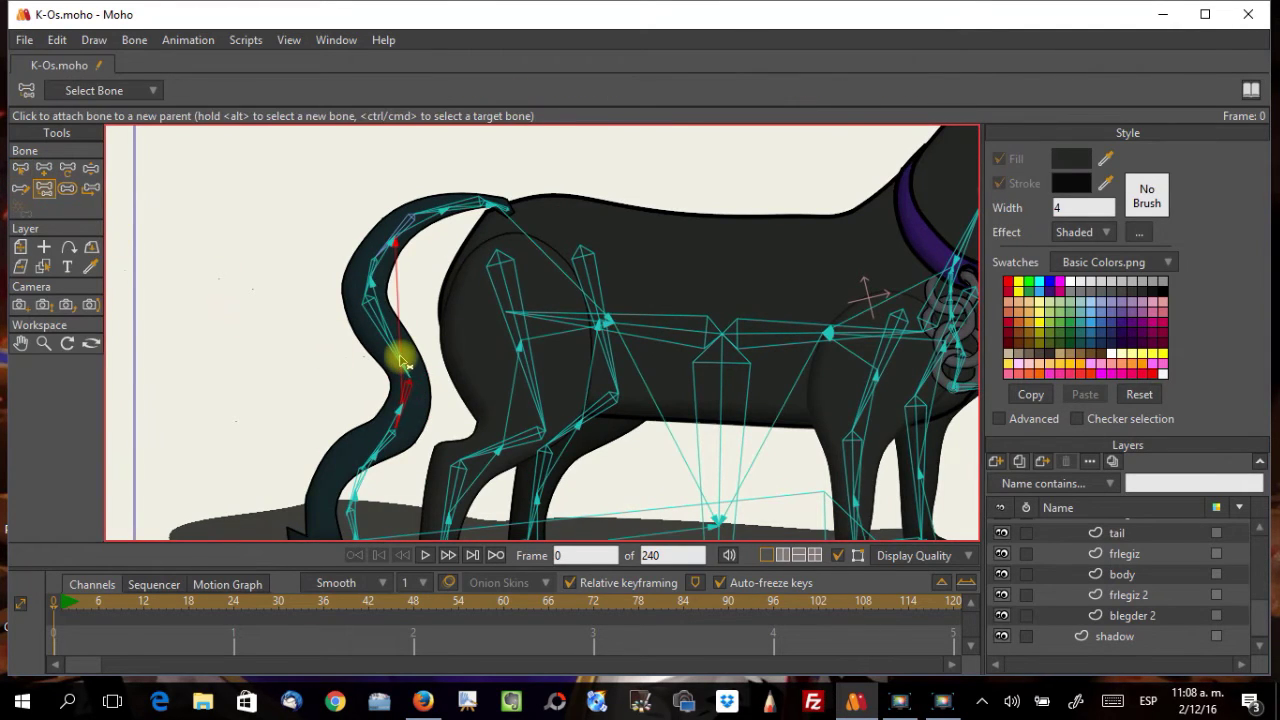
click(395, 355)
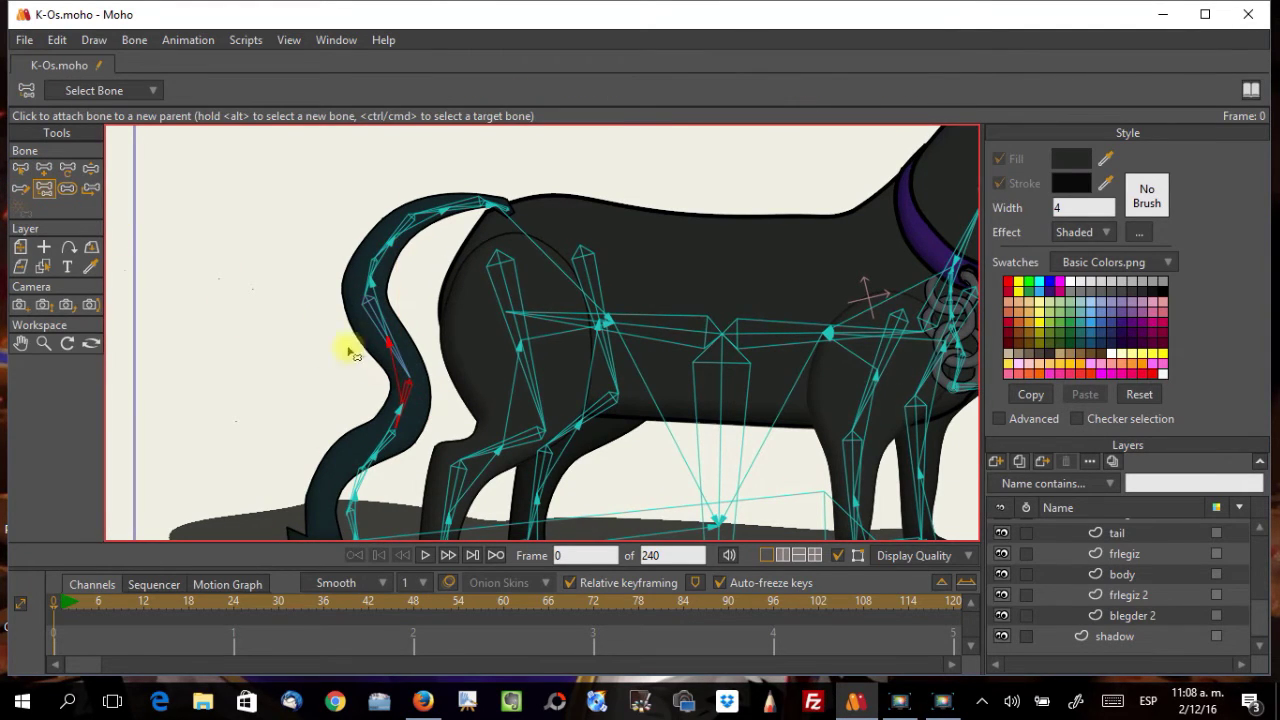
Step: Realign the lower tail bones along the tail's last bend so the final bone runs through the arrow tip
click(89, 168)
scroll(203, 250, down, 3)
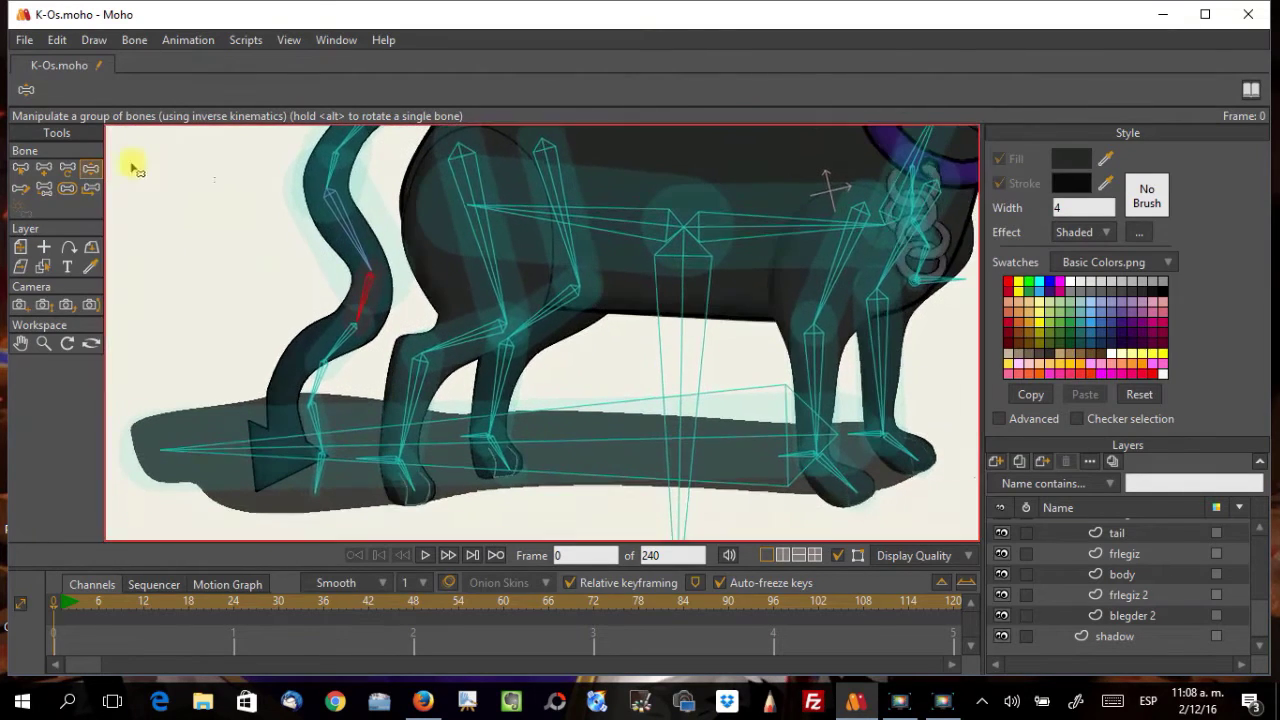
click(68, 169)
drag(333, 365, 360, 338)
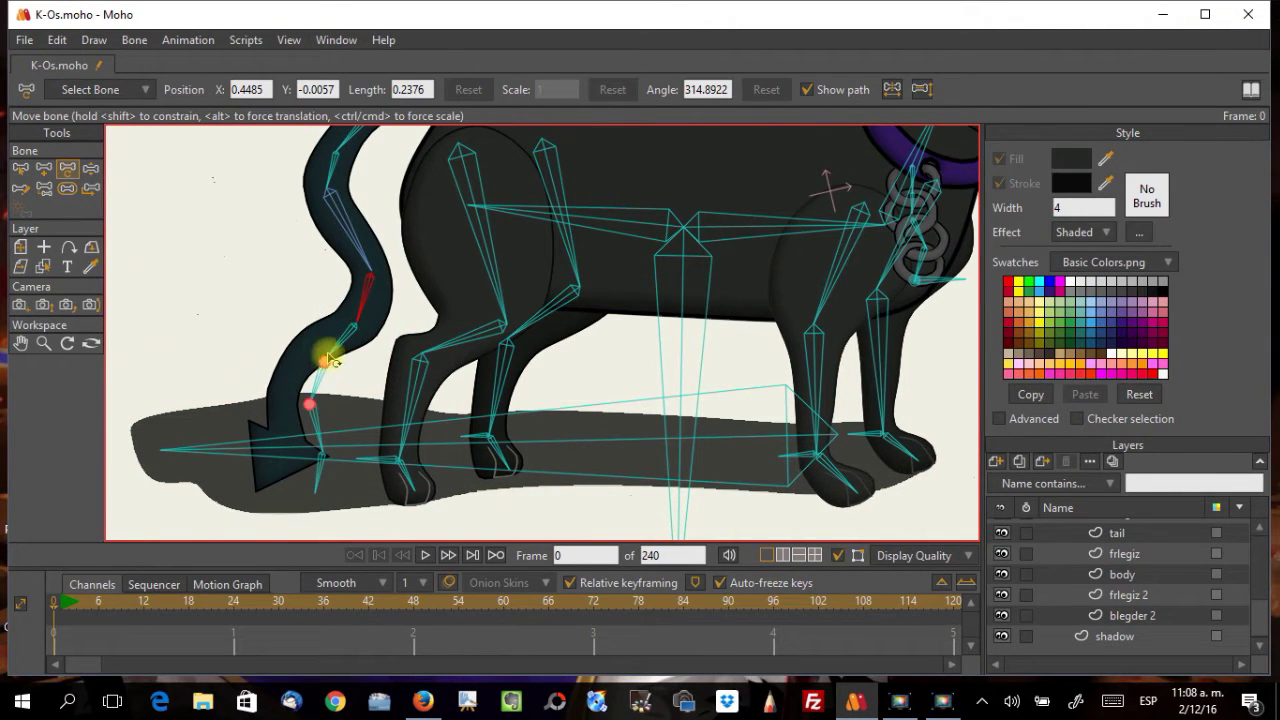
drag(336, 362, 322, 357)
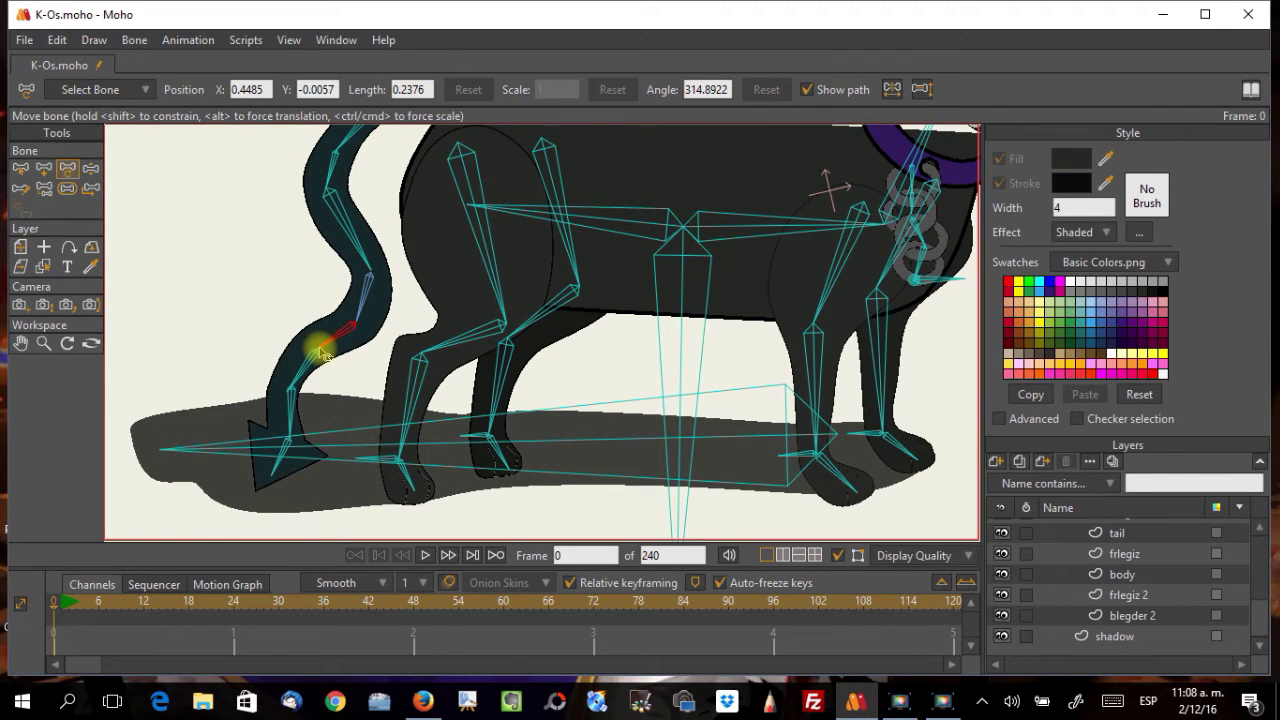
drag(325, 357, 266, 466)
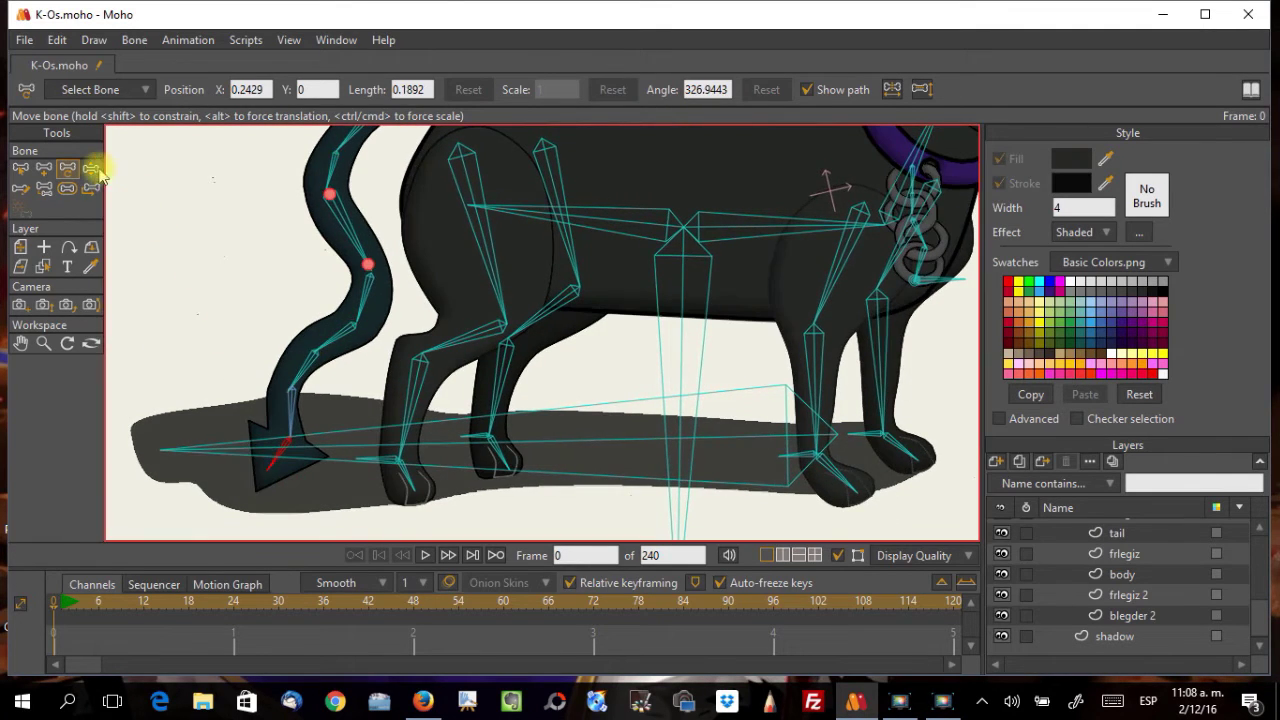
Step: Test the rebuilt tail chain by bending it outward behind the body and examine the deformation of the middle section
click(91, 168)
scroll(171, 257, down, 5)
drag(228, 368, 129, 451)
scroll(129, 451, up, 3)
scroll(277, 481, up, 2)
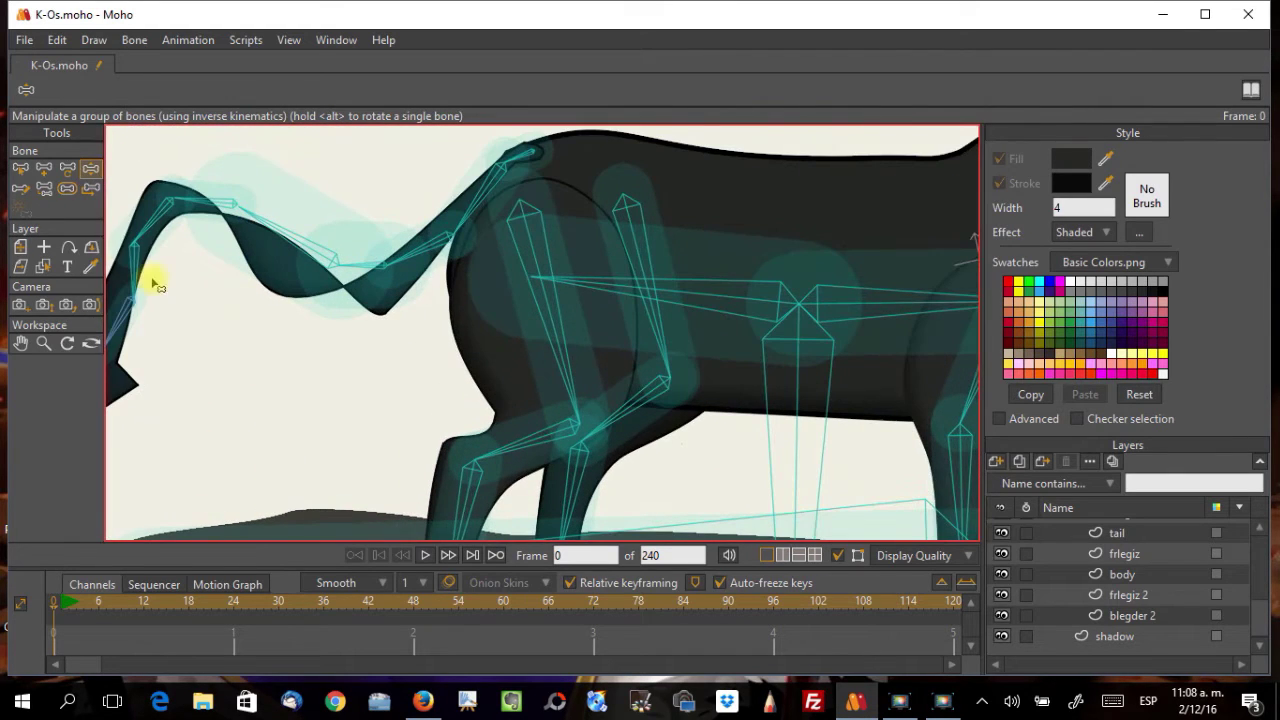
Step: Adjust the strengths of the two new middle tail bones, setting the longer one to 0.5401
click(67, 188)
mouse_move(410, 265)
mouse_down()
mouse_move(366, 263)
mouse_move(409, 266)
mouse_move(371, 271)
mouse_move(386, 268)
mouse_up()
drag(290, 240, 302, 352)
scroll(302, 352, down, 4)
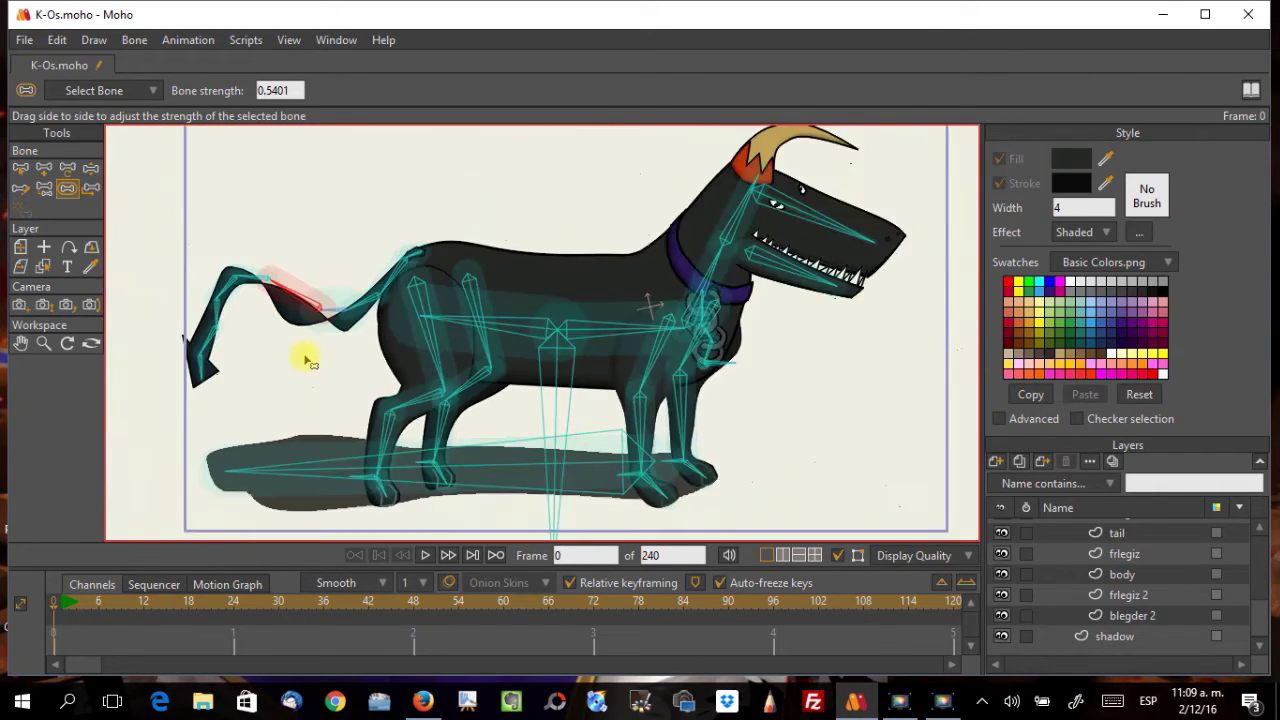
scroll(300, 357, up, 2)
scroll(300, 357, down, 1)
scroll(316, 364, up, 2)
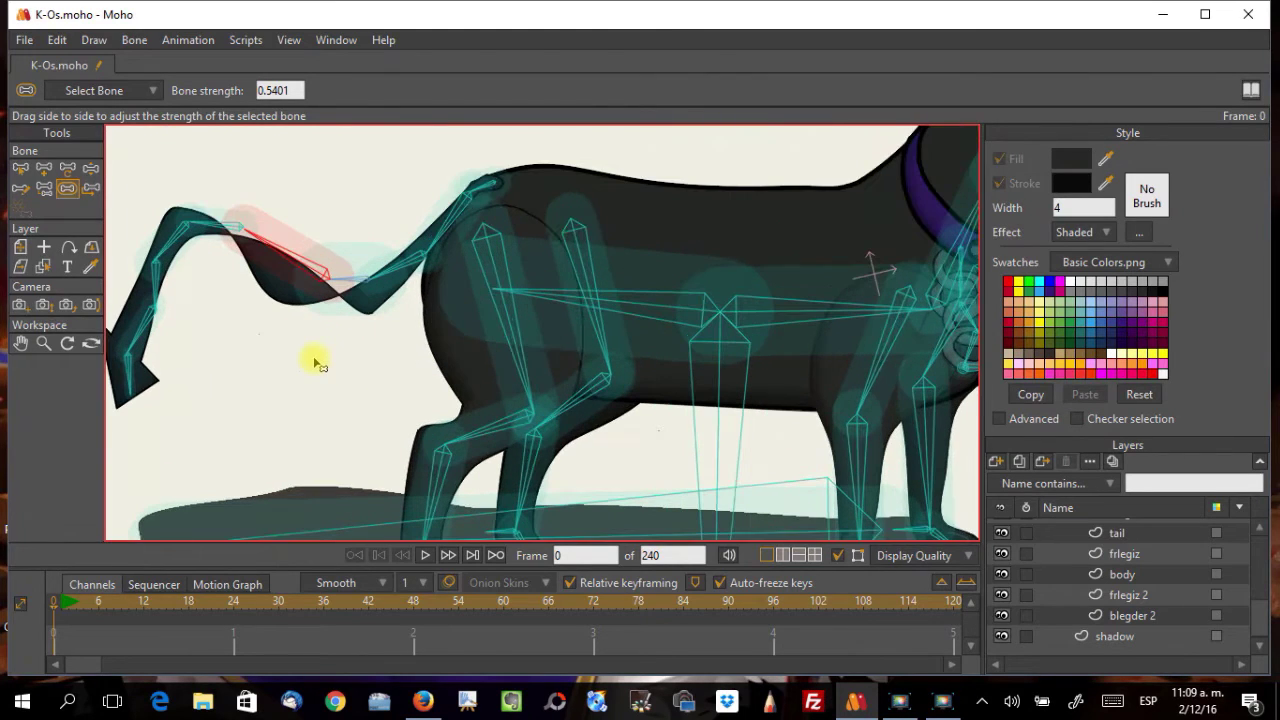
scroll(1125, 565, up, 1)
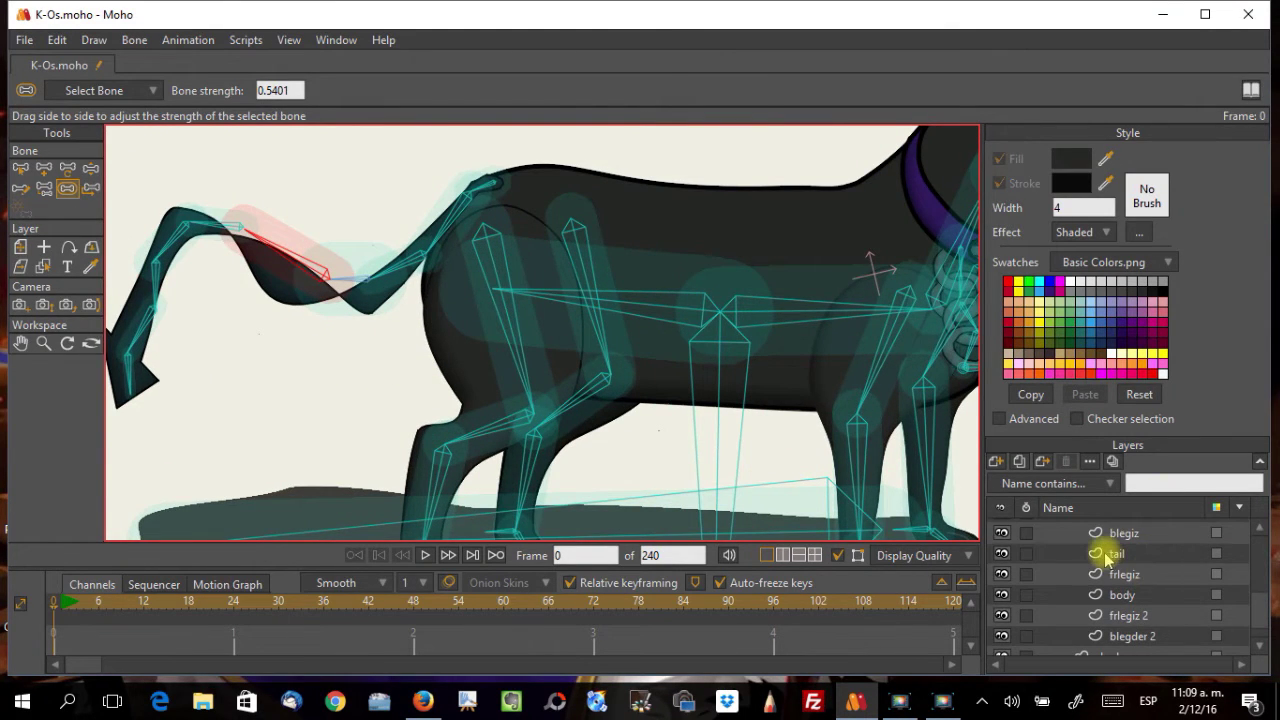
Step: Select every tail bone in the K-Oz bone layer, from the tail base down to the arrow tip
click(1105, 553)
scroll(1088, 550, up, 3)
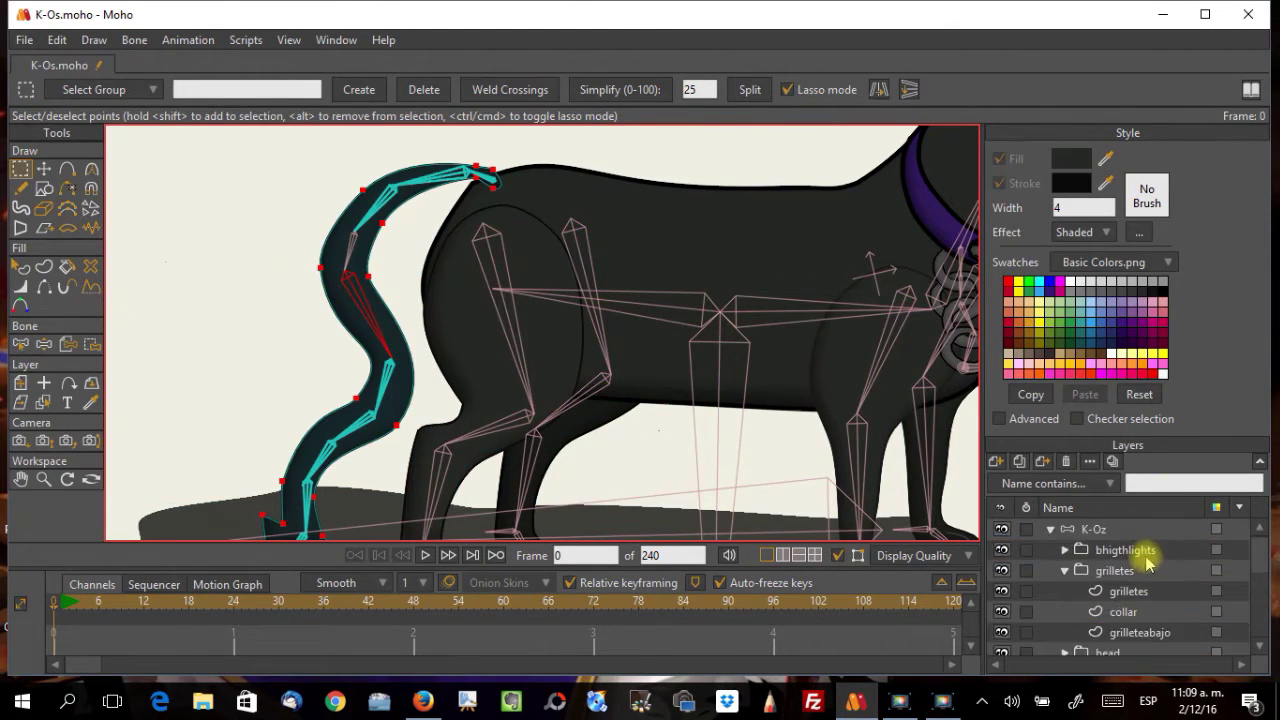
click(1094, 527)
click(20, 168)
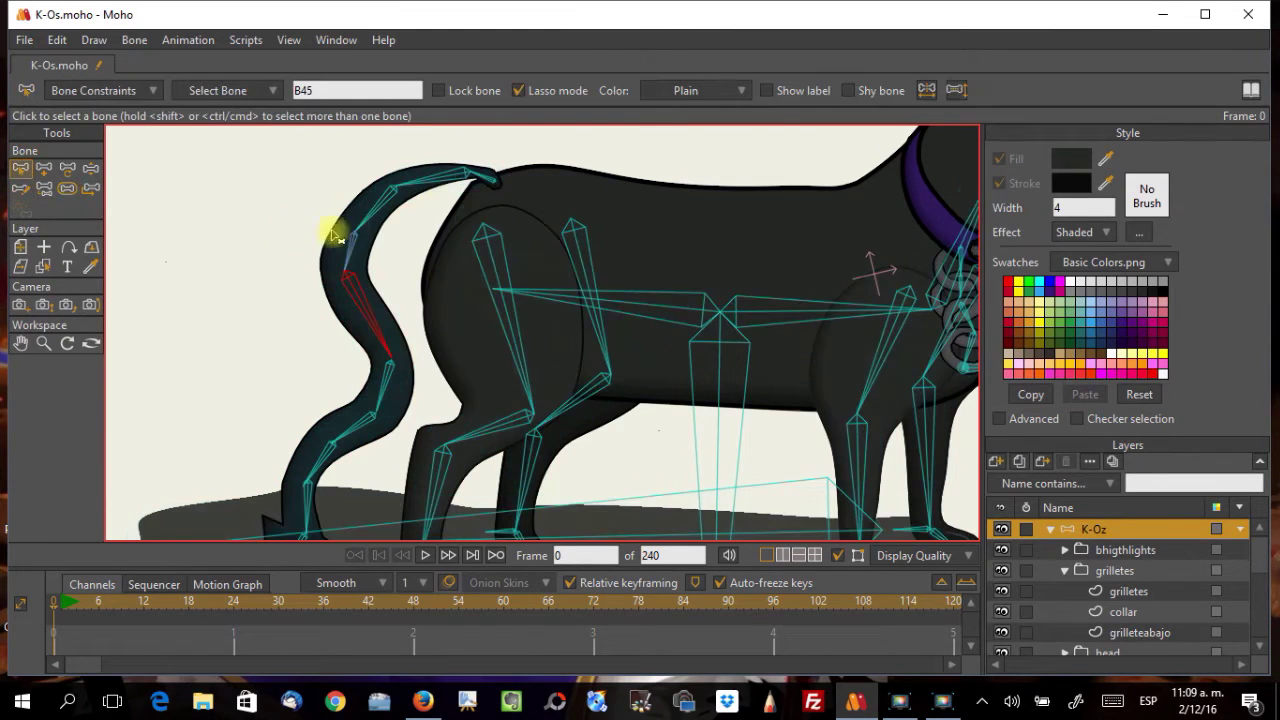
click(492, 184)
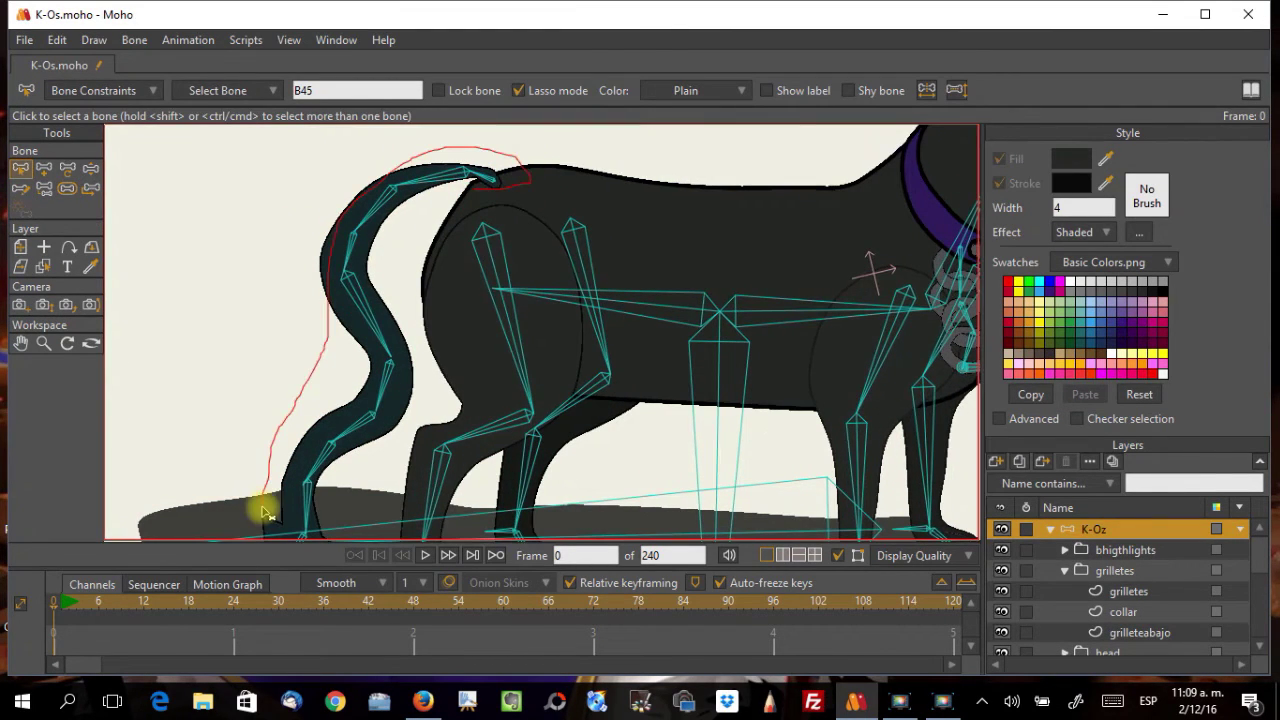
scroll(265, 508, down, 4)
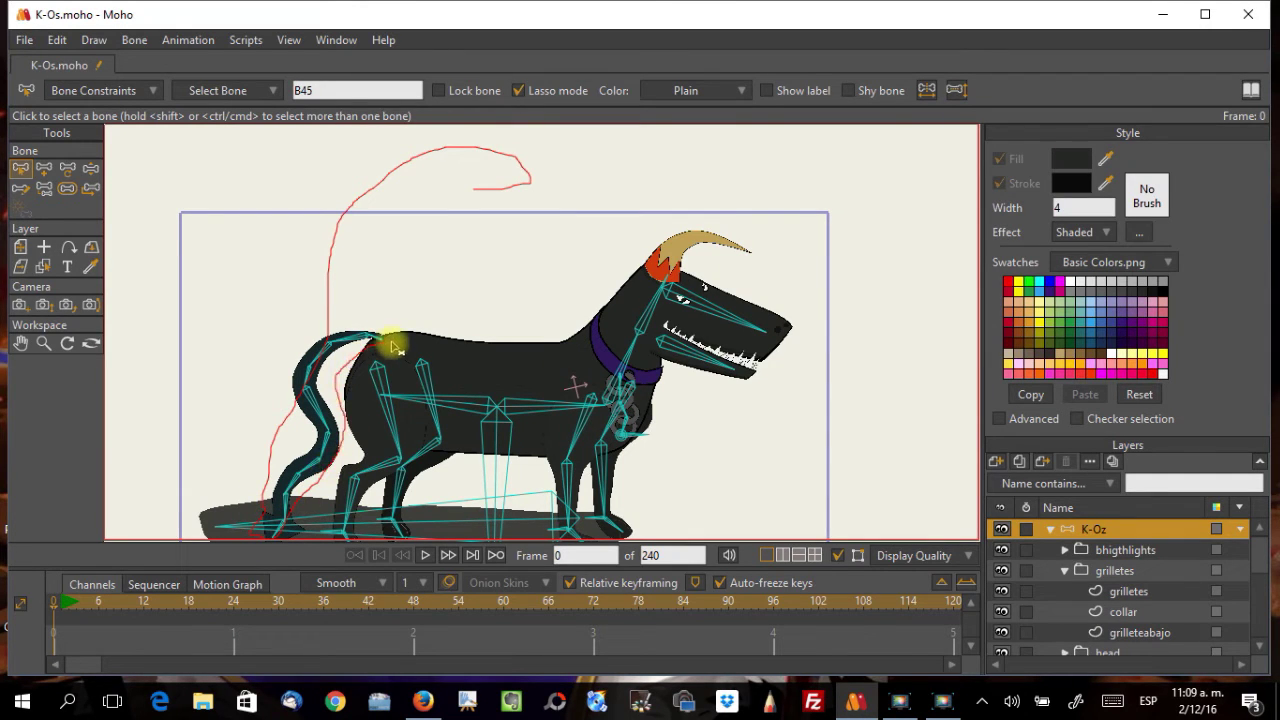
drag(417, 180, 417, 163)
drag(371, 323, 391, 200)
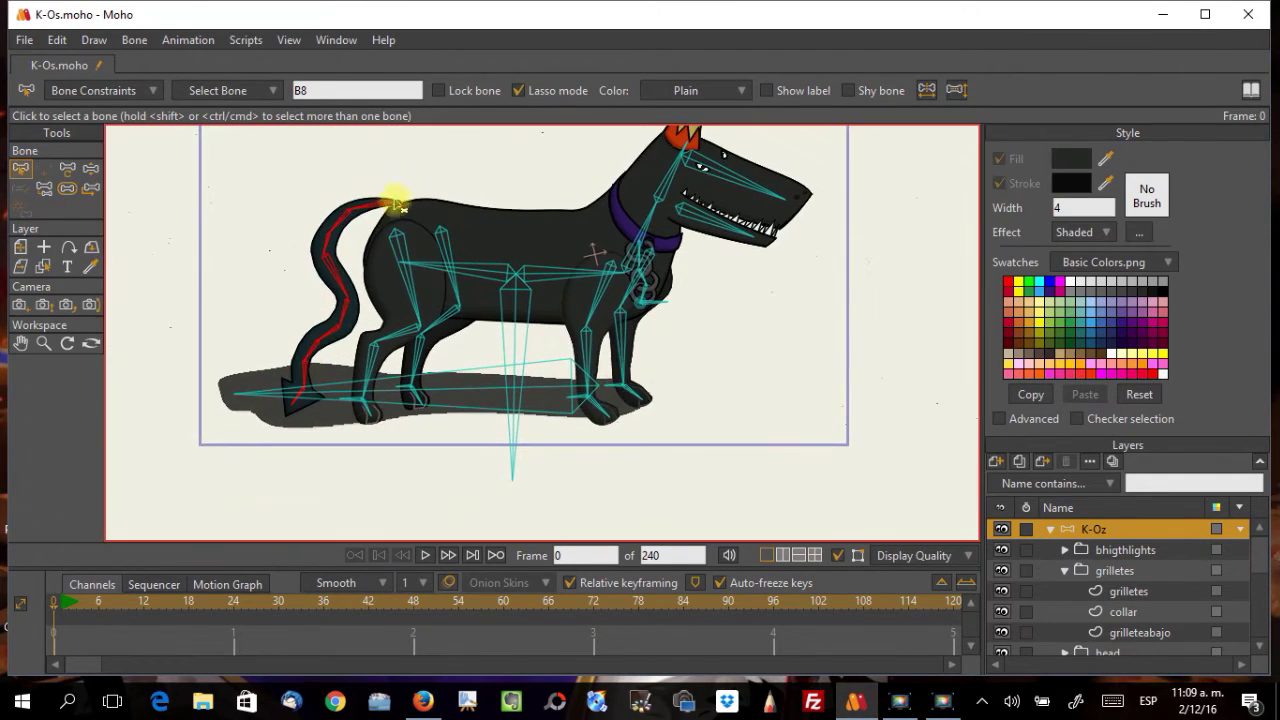
Step: Bind the tail layer to the selected tail bones only, using Use Selected Bones For Flexi-Binding
scroll(1173, 614, down, 3)
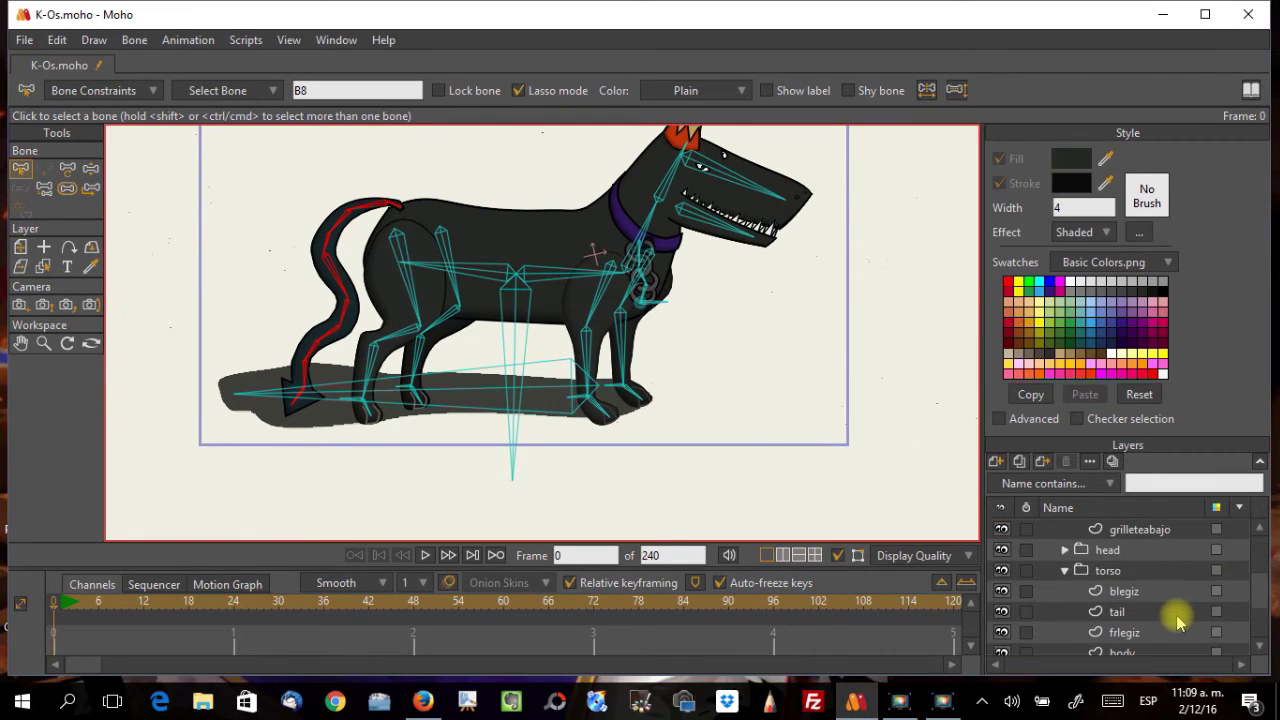
click(1114, 611)
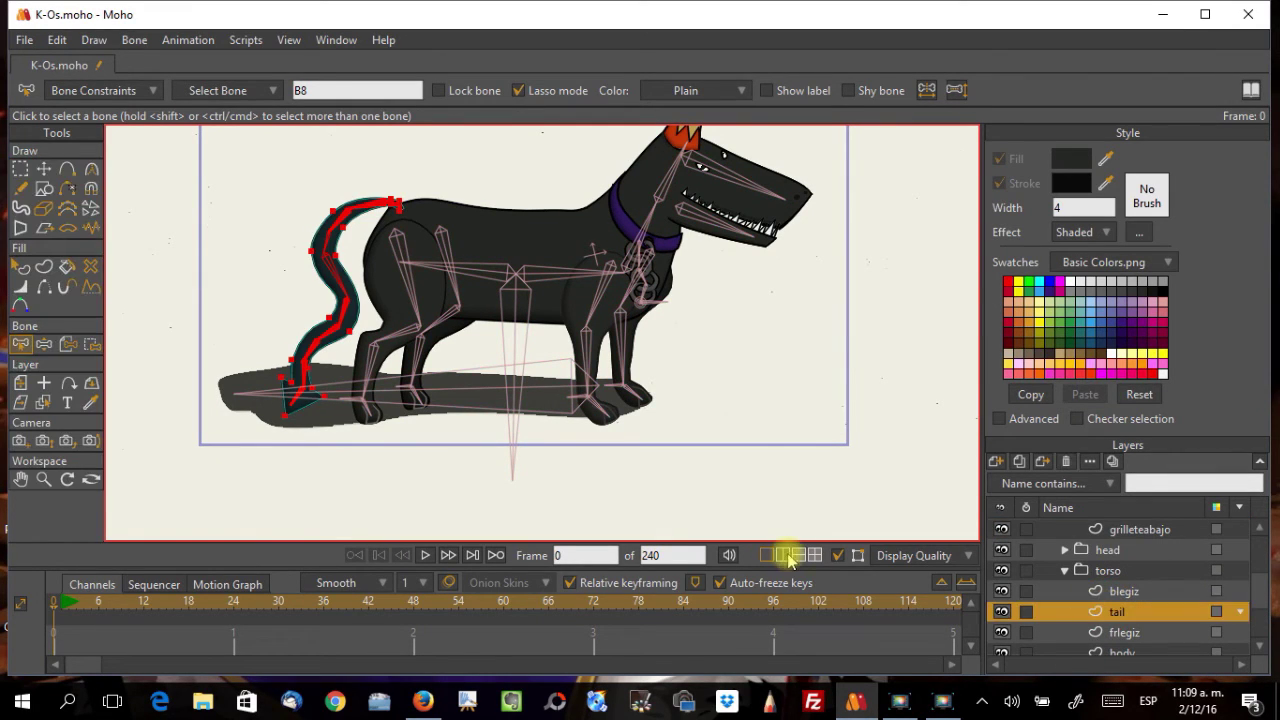
key(ctrl+a)
click(135, 40)
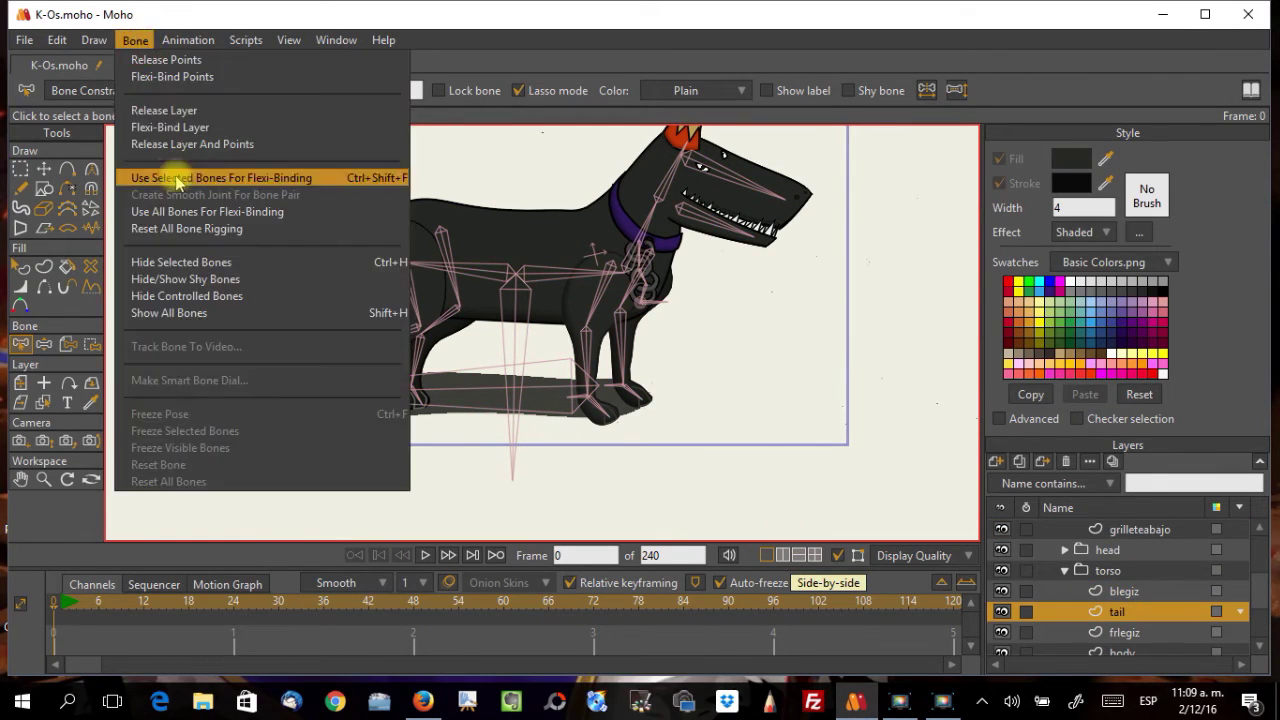
click(177, 179)
Step: Return to the K-Oz bone layer and test the flexi-bound tail by pulling its tip up and outward
scroll(229, 320, up, 2)
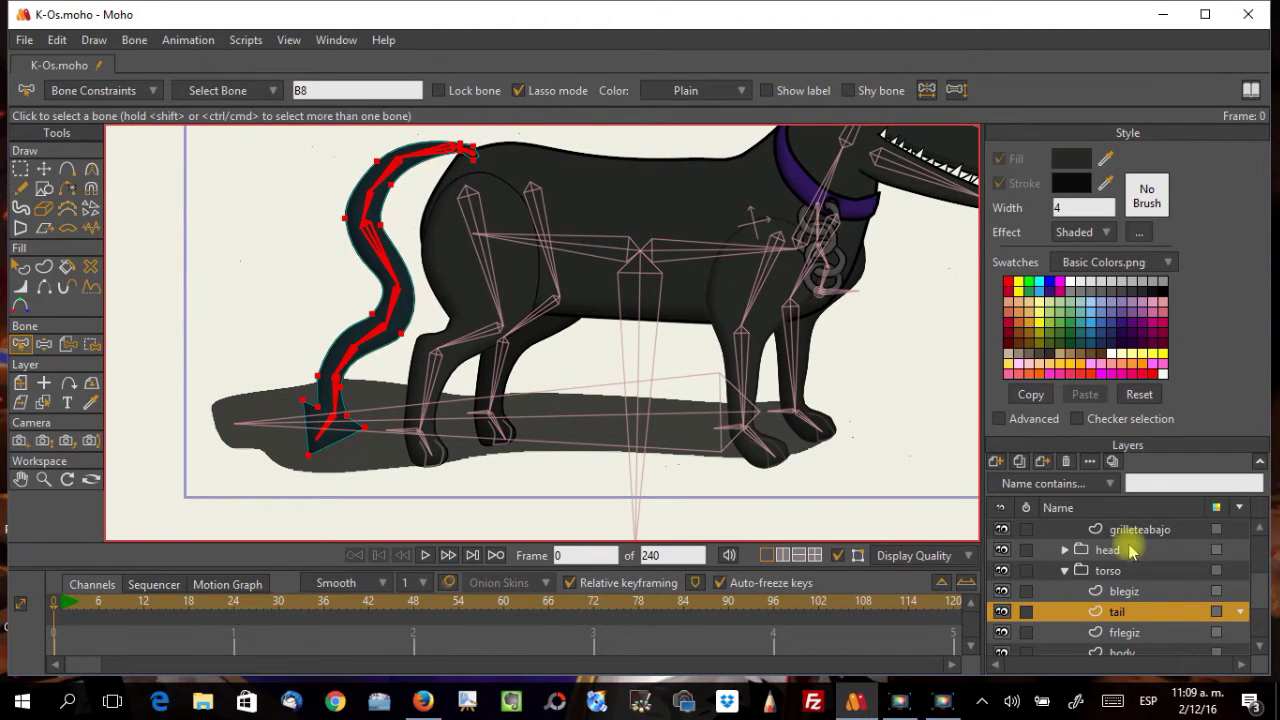
scroll(1128, 552, up, 3)
click(1085, 529)
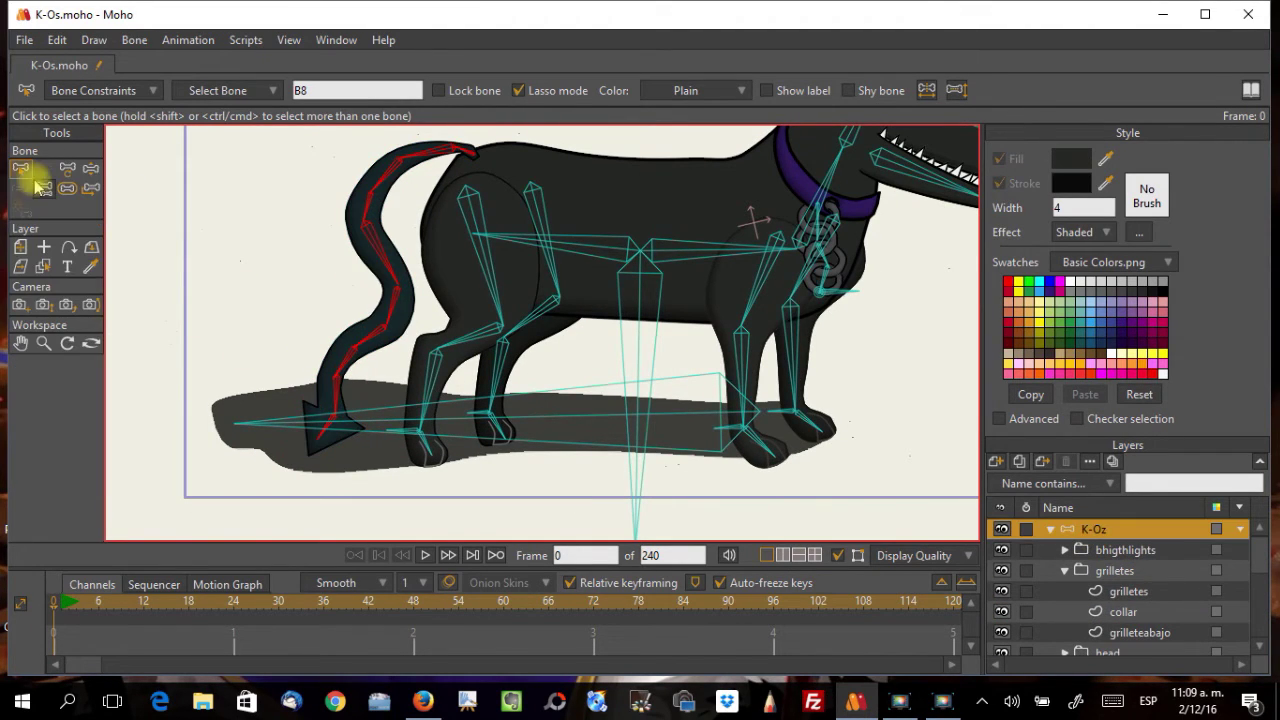
click(91, 169)
drag(386, 458, 140, 298)
drag(313, 246, 23, 457)
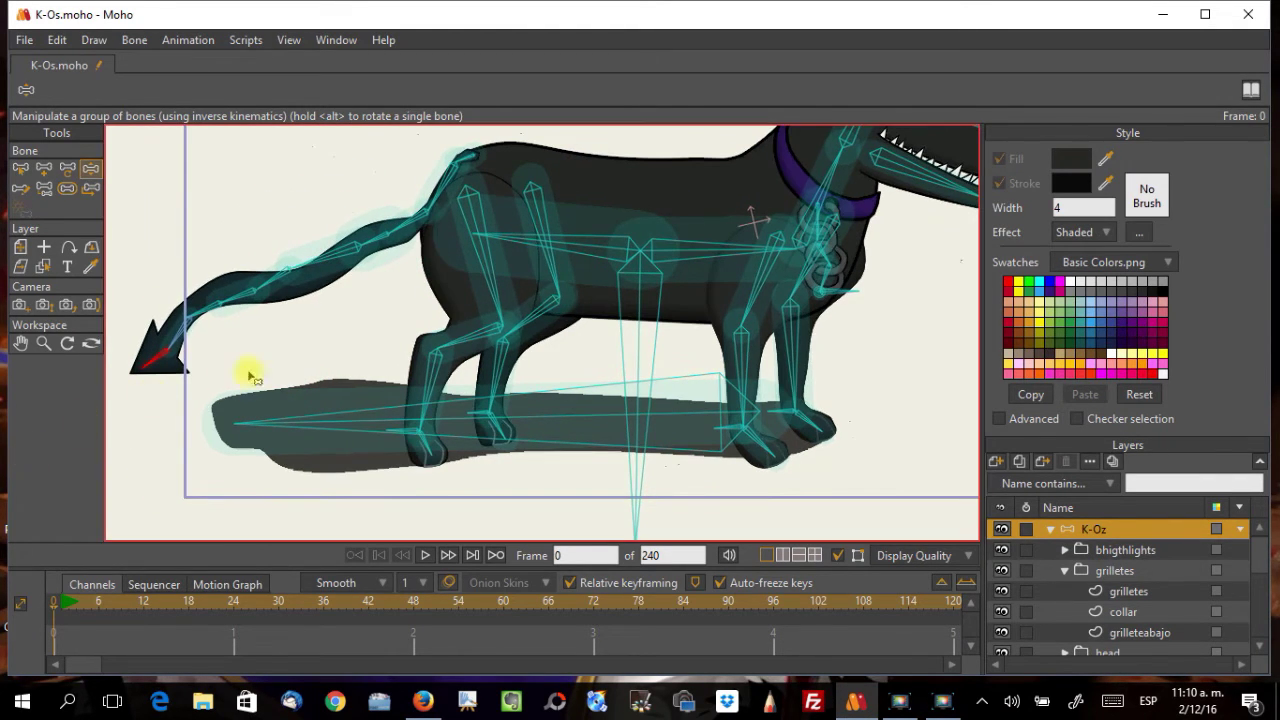
Step: Adjust the strengths of the tail bones from the long middle bone up to the tail base
click(65, 190)
click(318, 262)
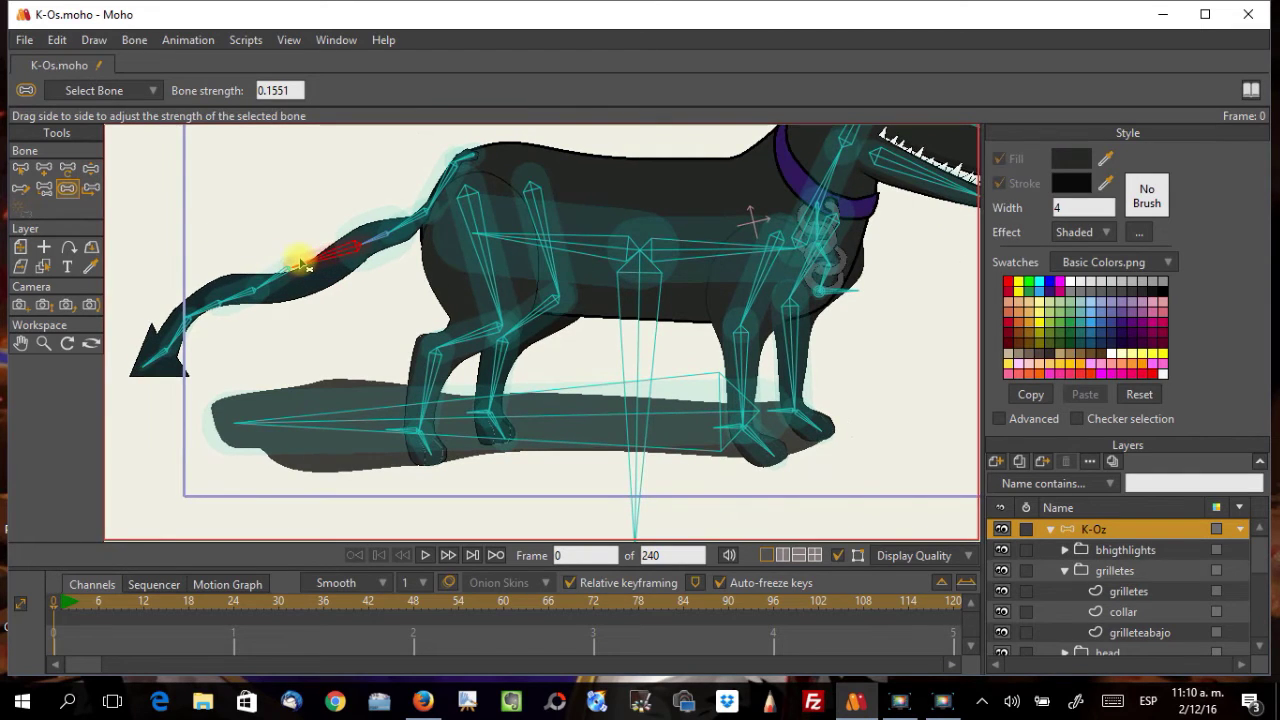
click(420, 233)
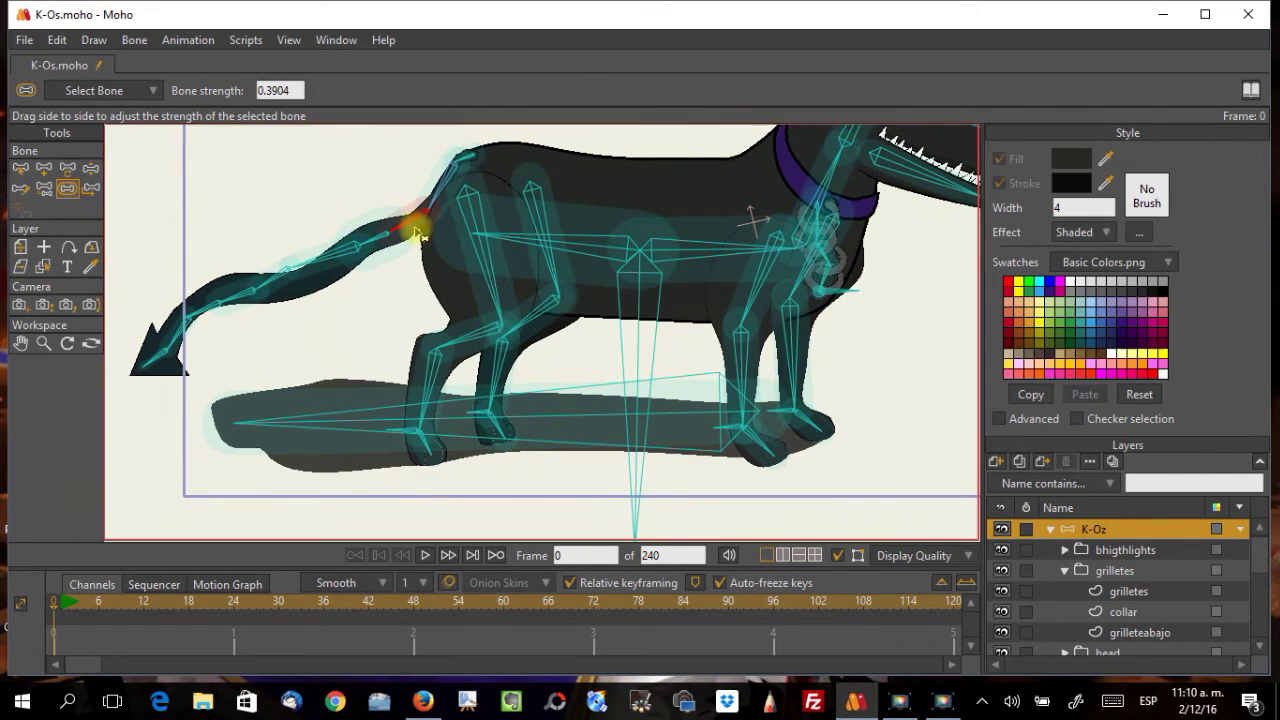
click(422, 193)
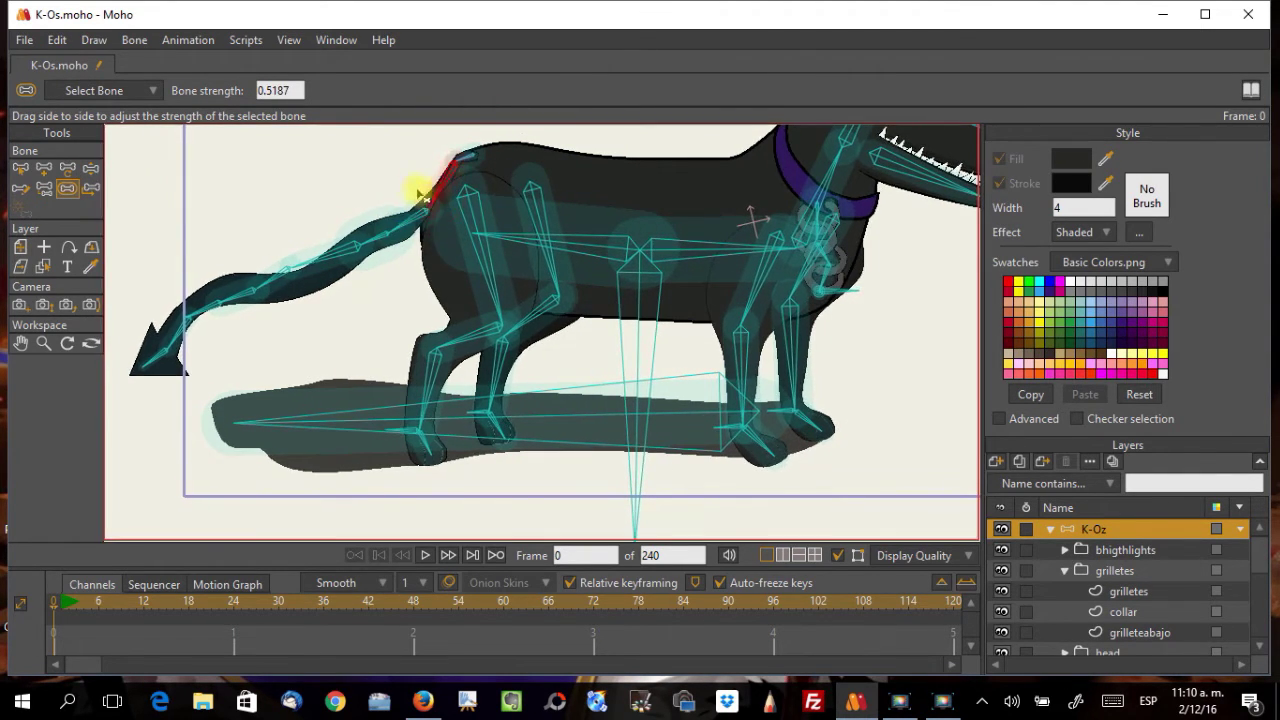
drag(456, 207, 418, 213)
Step: Pose the tail in upward and downward curls to check how smoothly it deforms with the adjusted bone strengths
click(89, 170)
drag(214, 300, 272, 214)
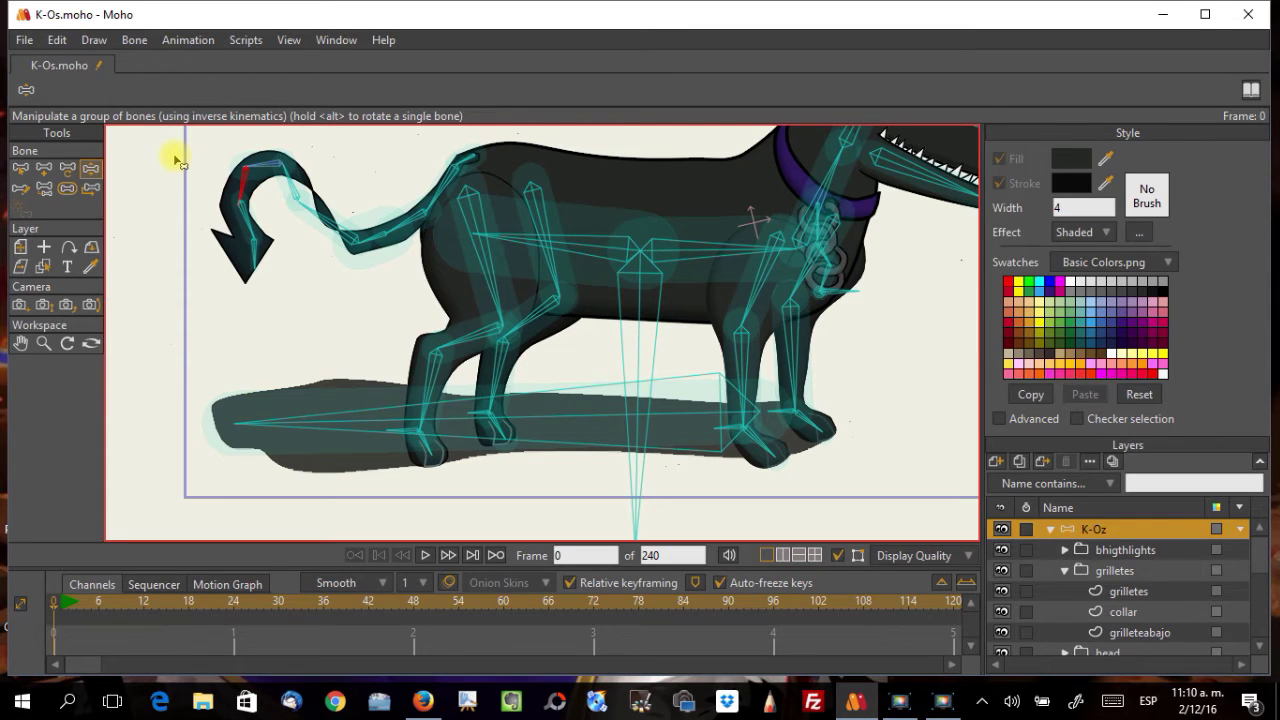
click(68, 170)
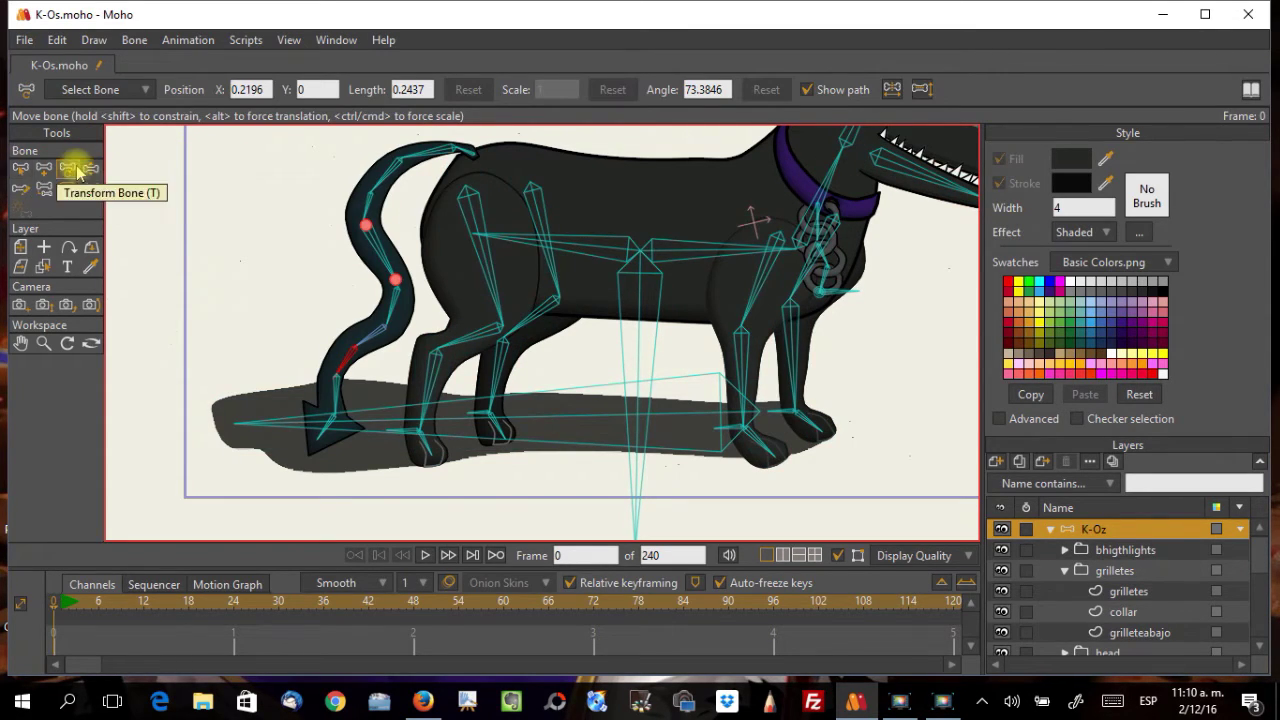
click(90, 168)
drag(318, 438, 183, 283)
scroll(237, 257, down, 2)
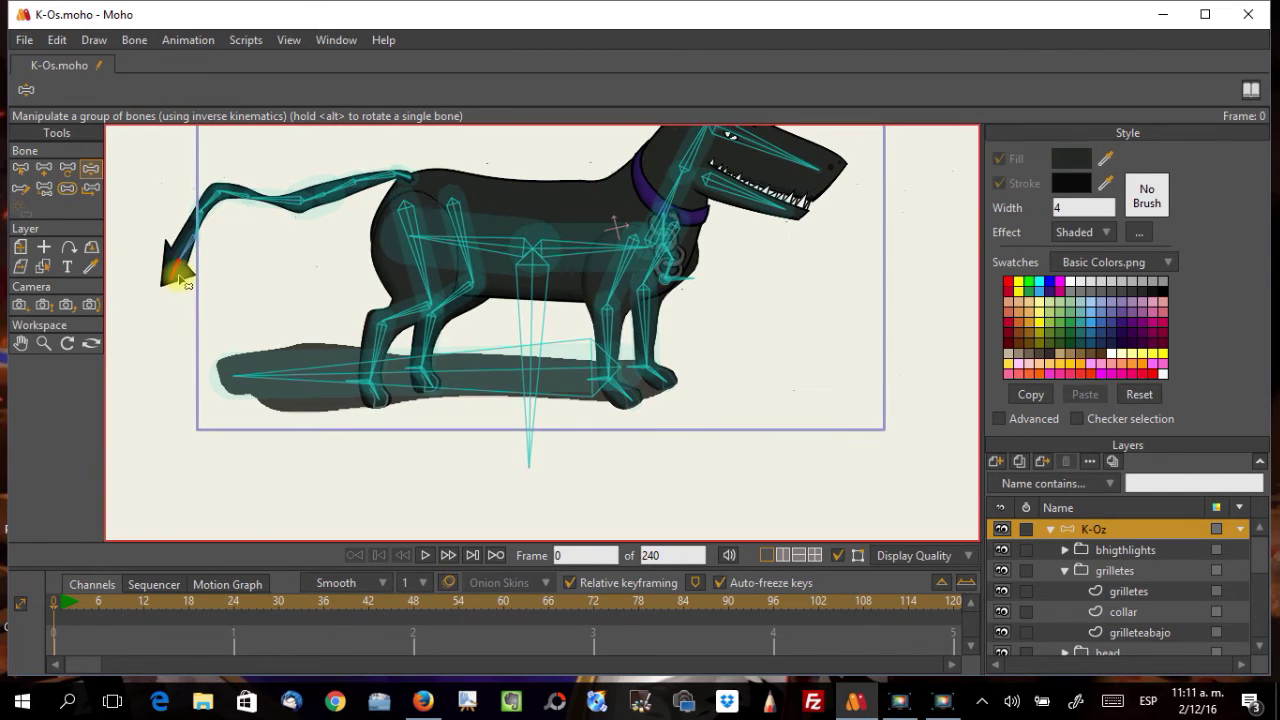
drag(243, 222, 302, 207)
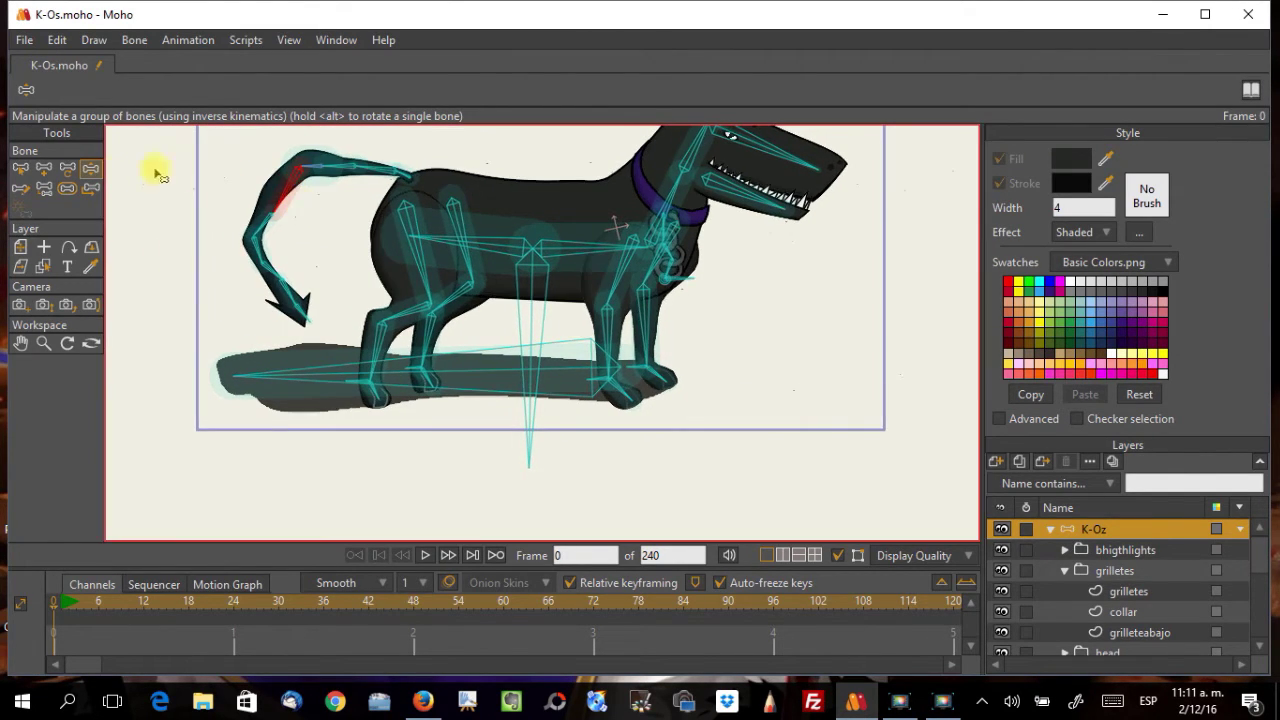
Step: Adjust the strengths of the lower tail bones, setting the one just above the arrow to about 0.34
click(67, 188)
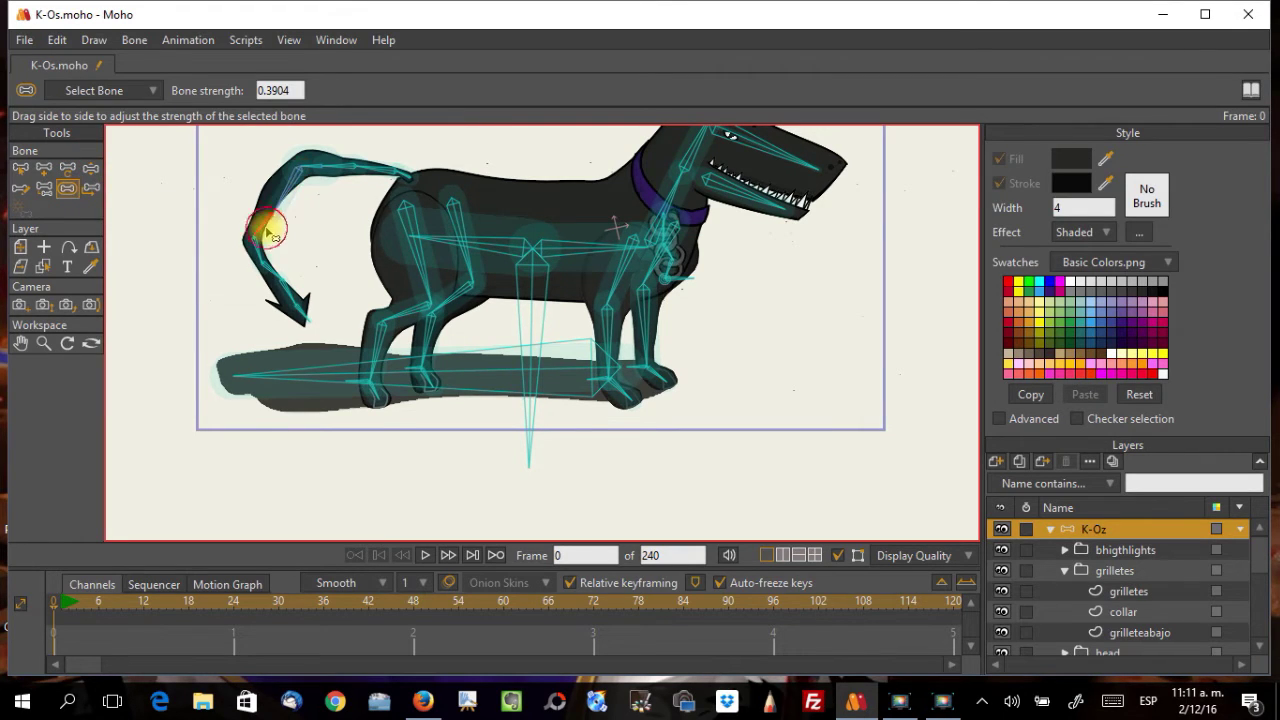
click(255, 226)
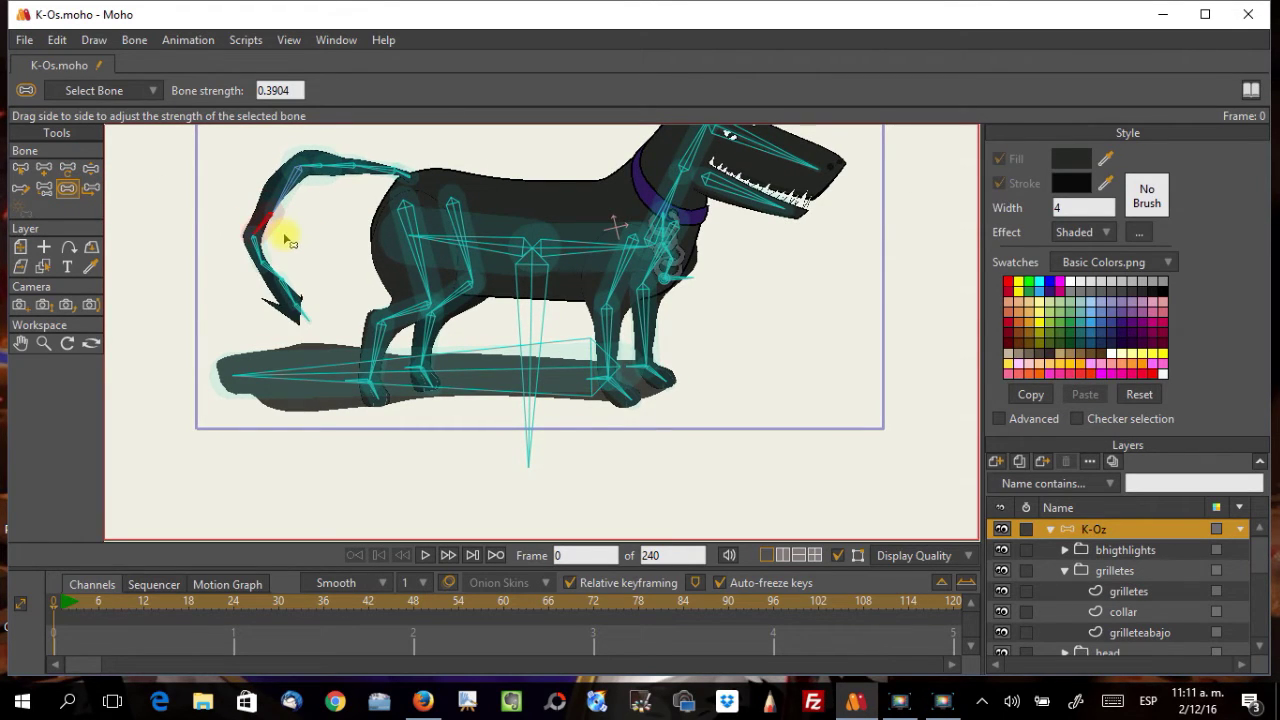
click(300, 314)
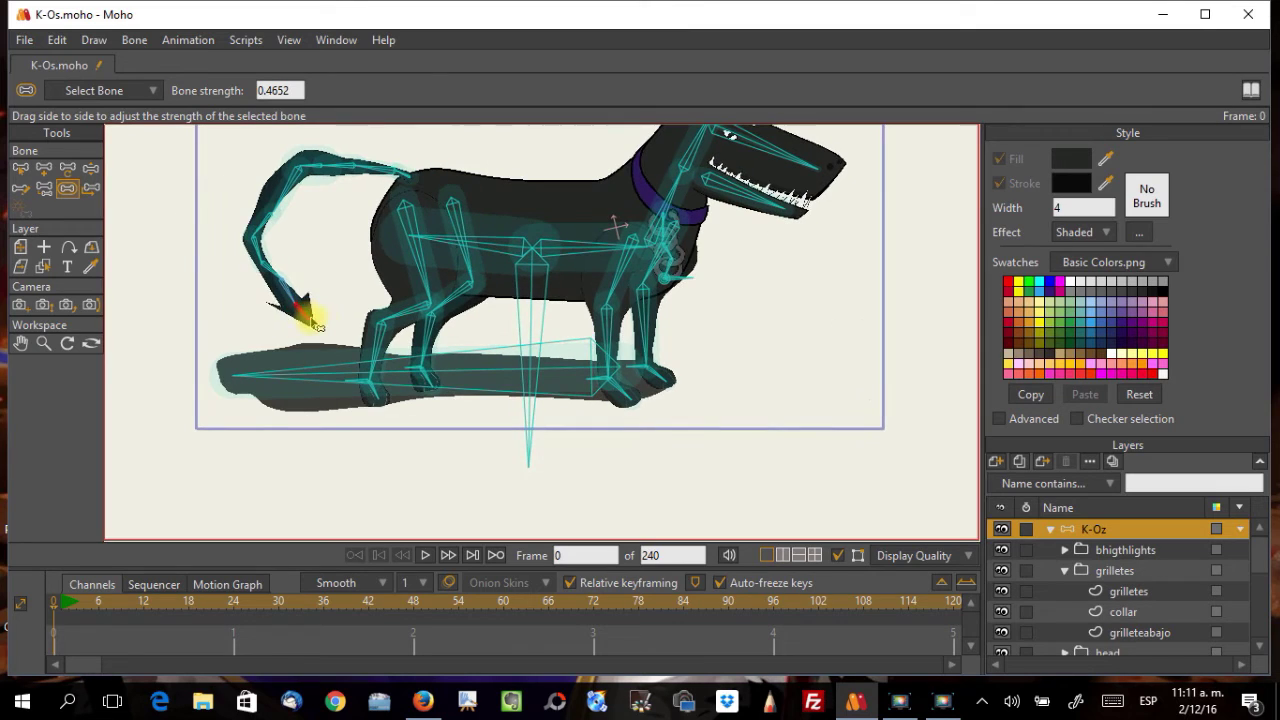
mouse_move(328, 328)
mouse_down()
mouse_move(277, 297)
mouse_move(300, 300)
mouse_up()
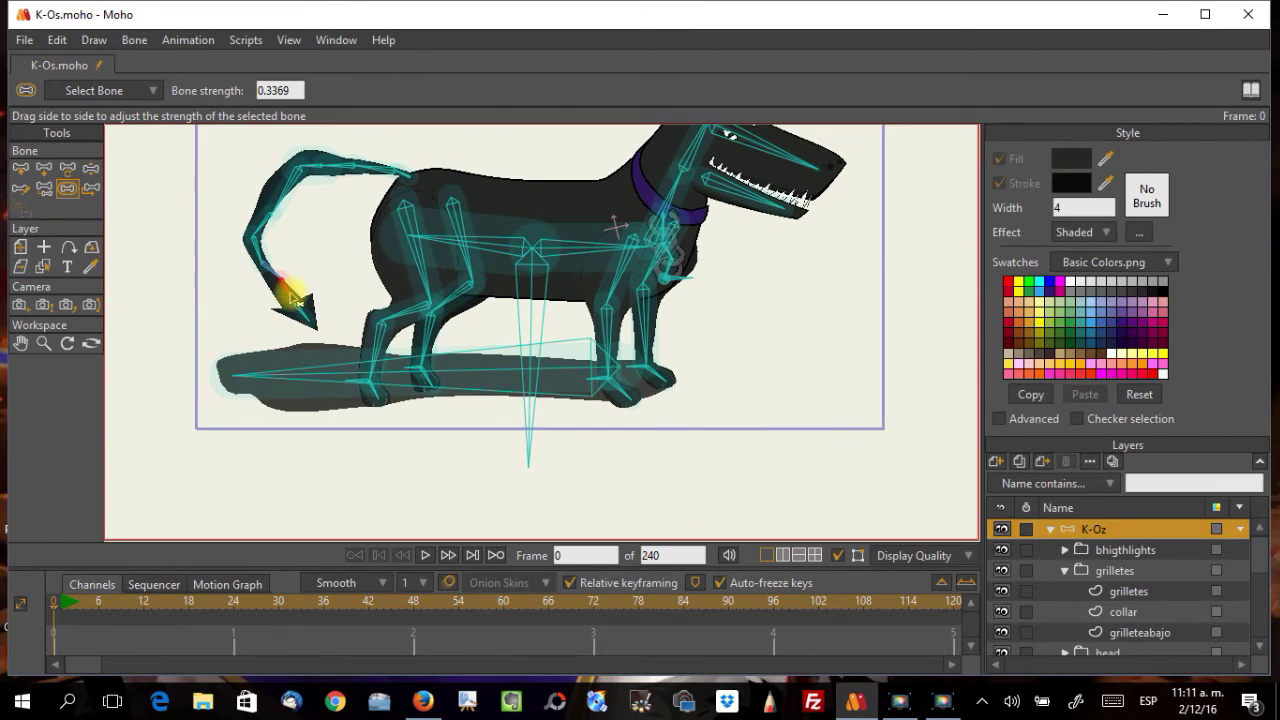
Step: Adjust the strengths of the tail bones from the lower middle up to the body, setting the one near the tail base to about 0.30
click(266, 257)
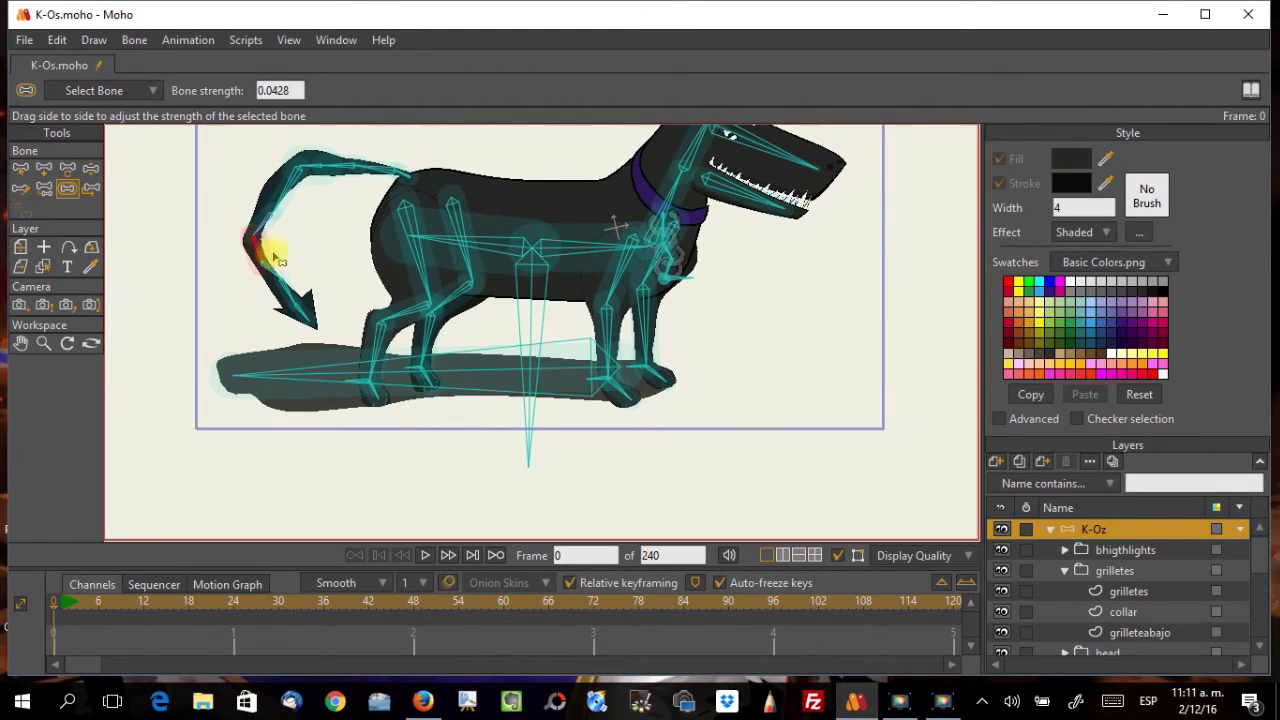
click(281, 236)
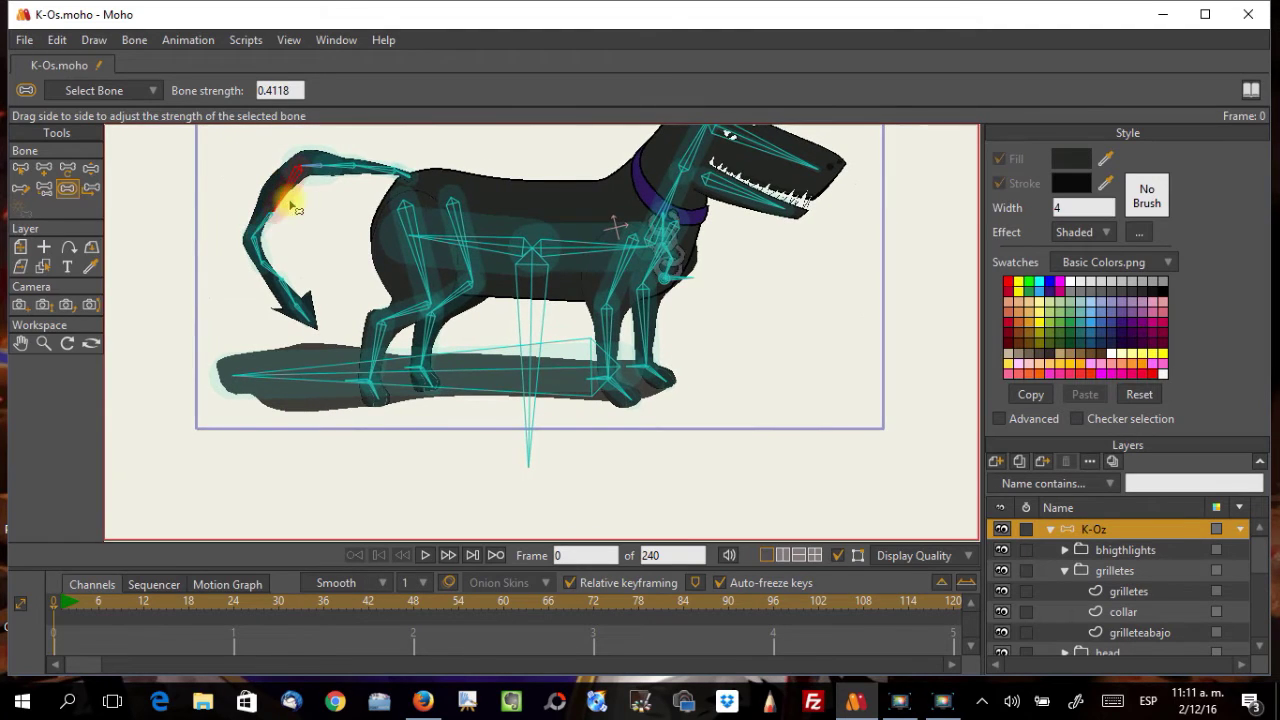
click(336, 176)
drag(326, 175, 348, 177)
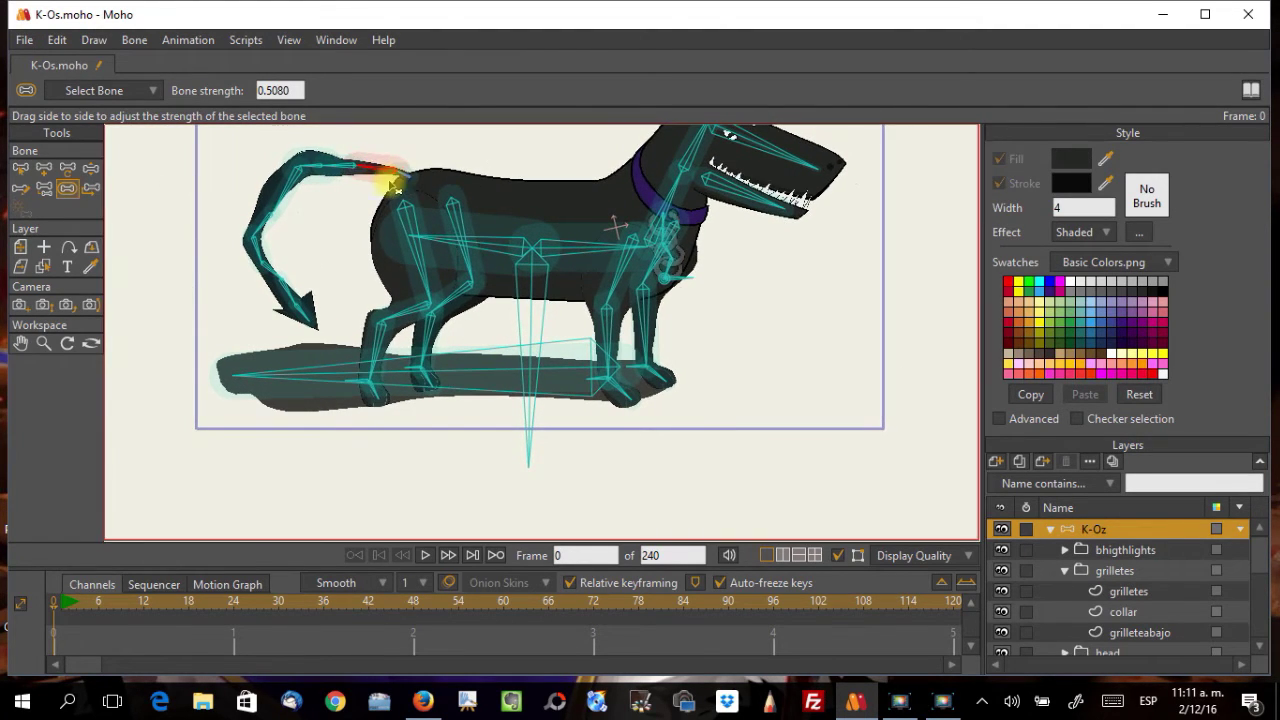
scroll(357, 265, down, 1)
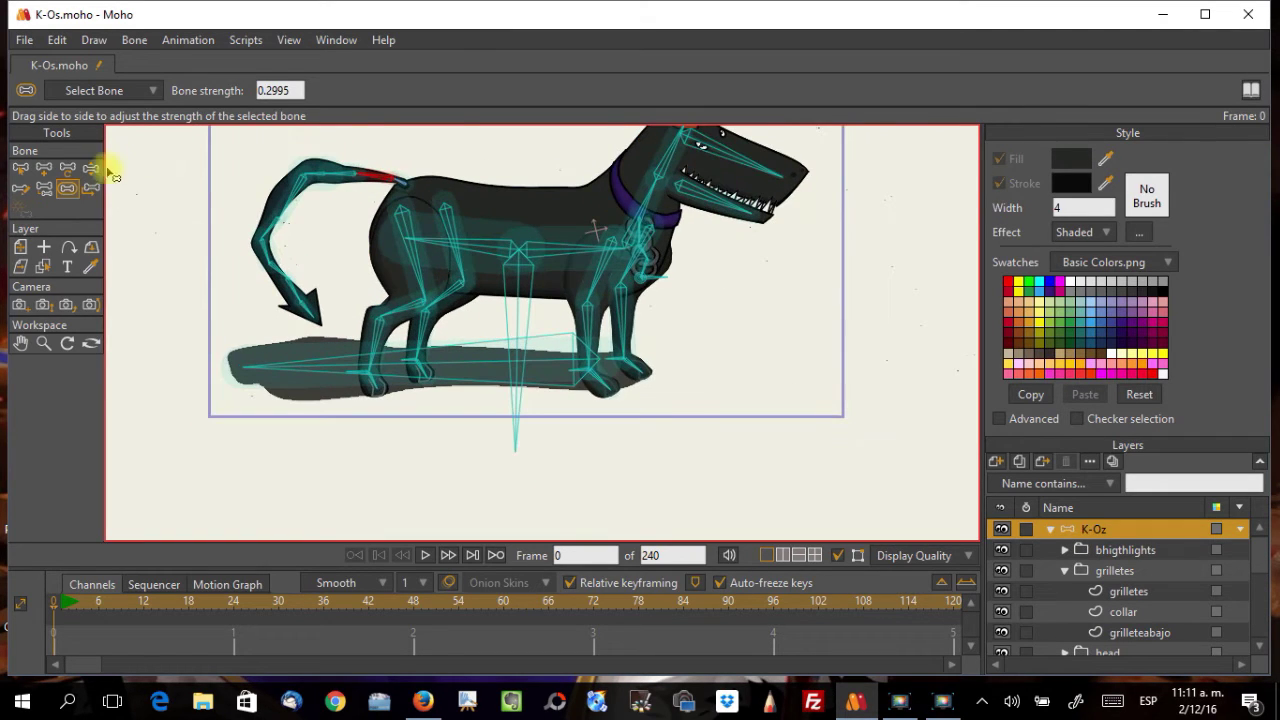
Step: Test the deformation of the tail and the near hind leg by pulling the tail tip and the hind foot
click(90, 168)
drag(305, 318, 9, 590)
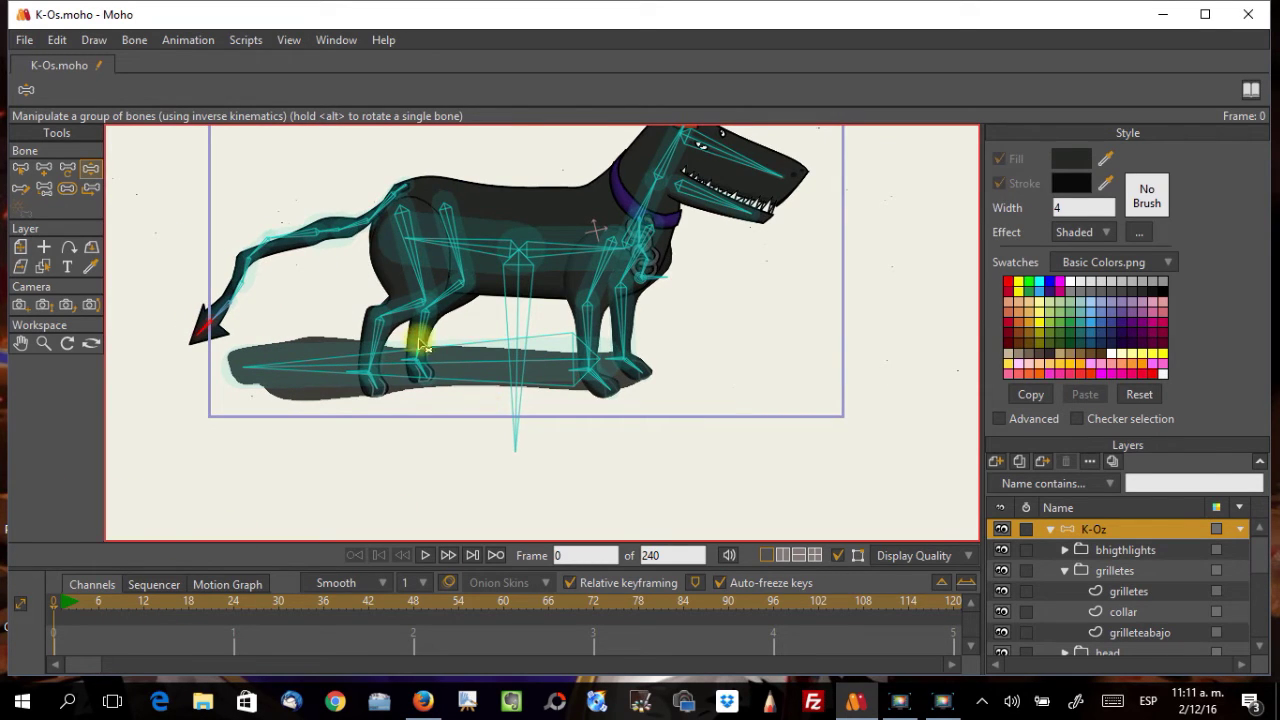
drag(377, 354, 497, 219)
scroll(418, 350, up, 3)
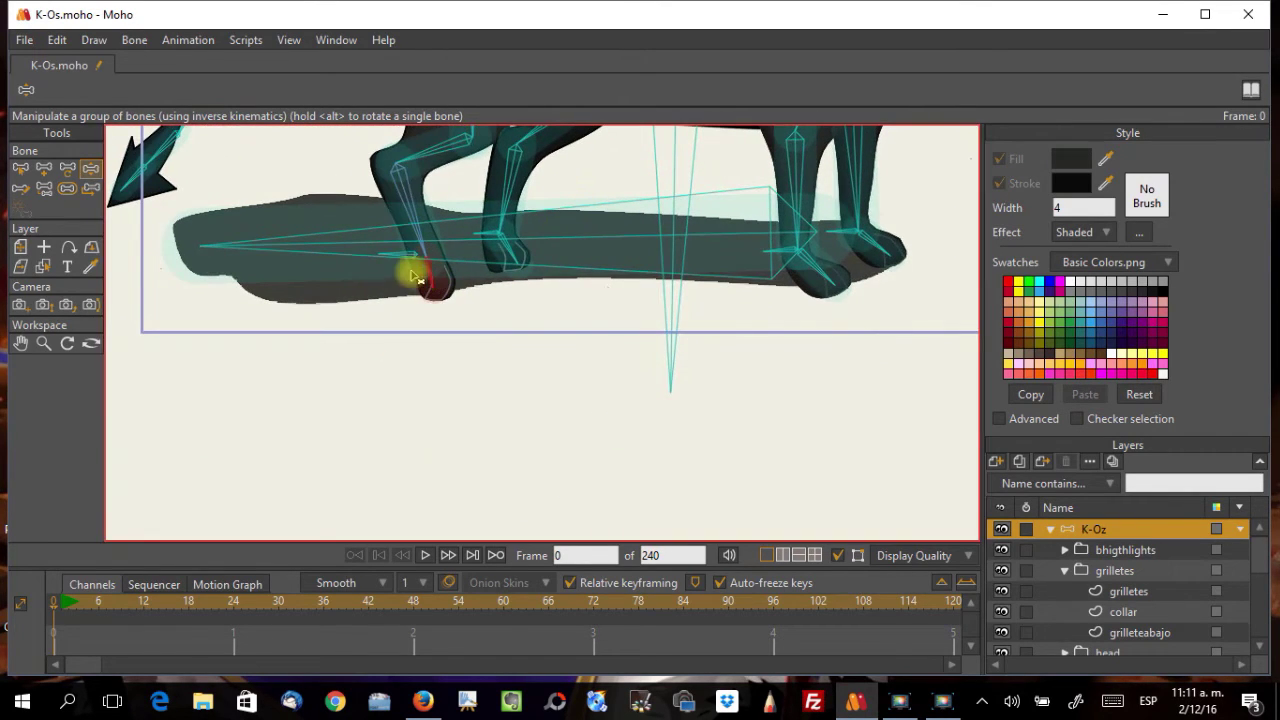
Step: Set bone t1 as the target of the near hind foot bone B24
key(Escape)
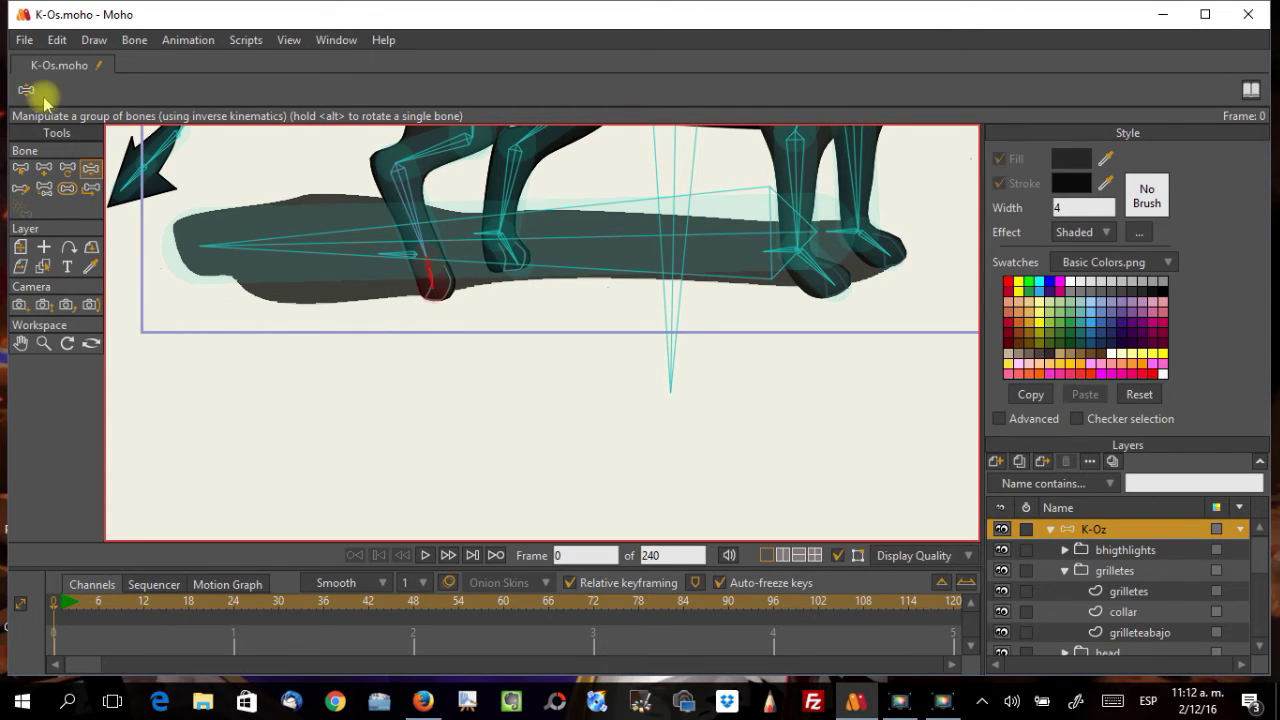
click(20, 168)
click(62, 92)
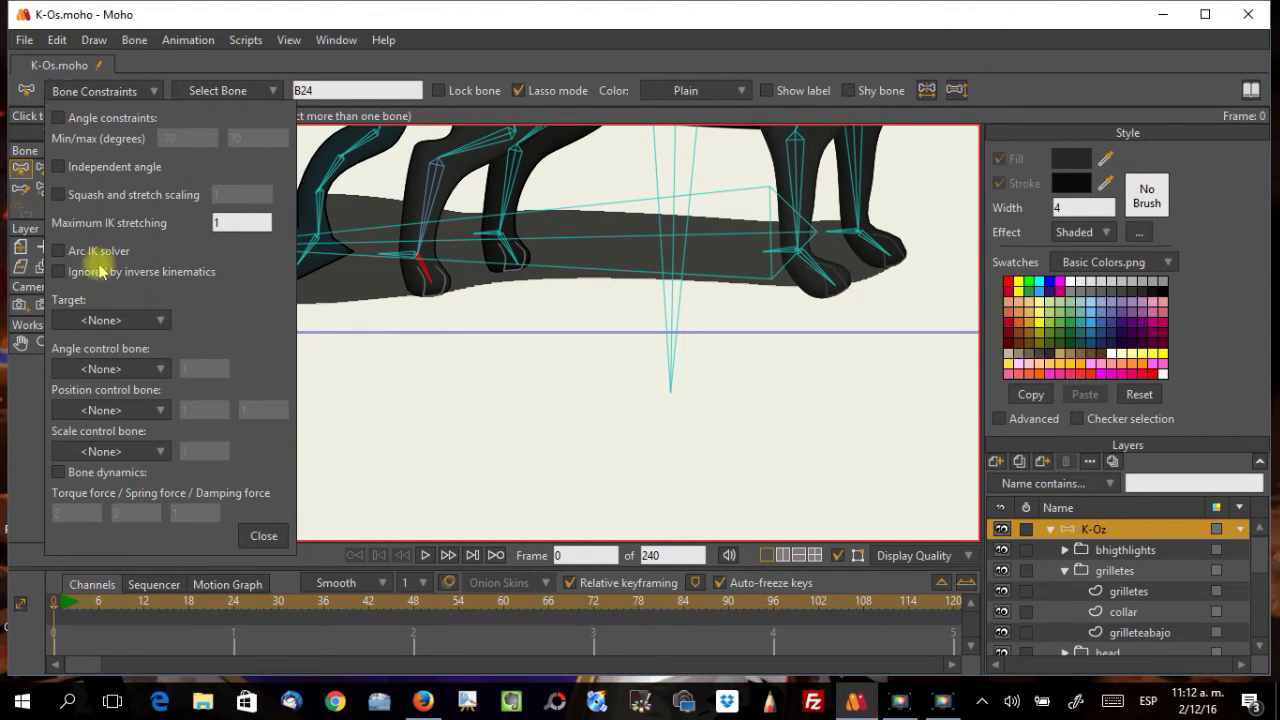
click(145, 322)
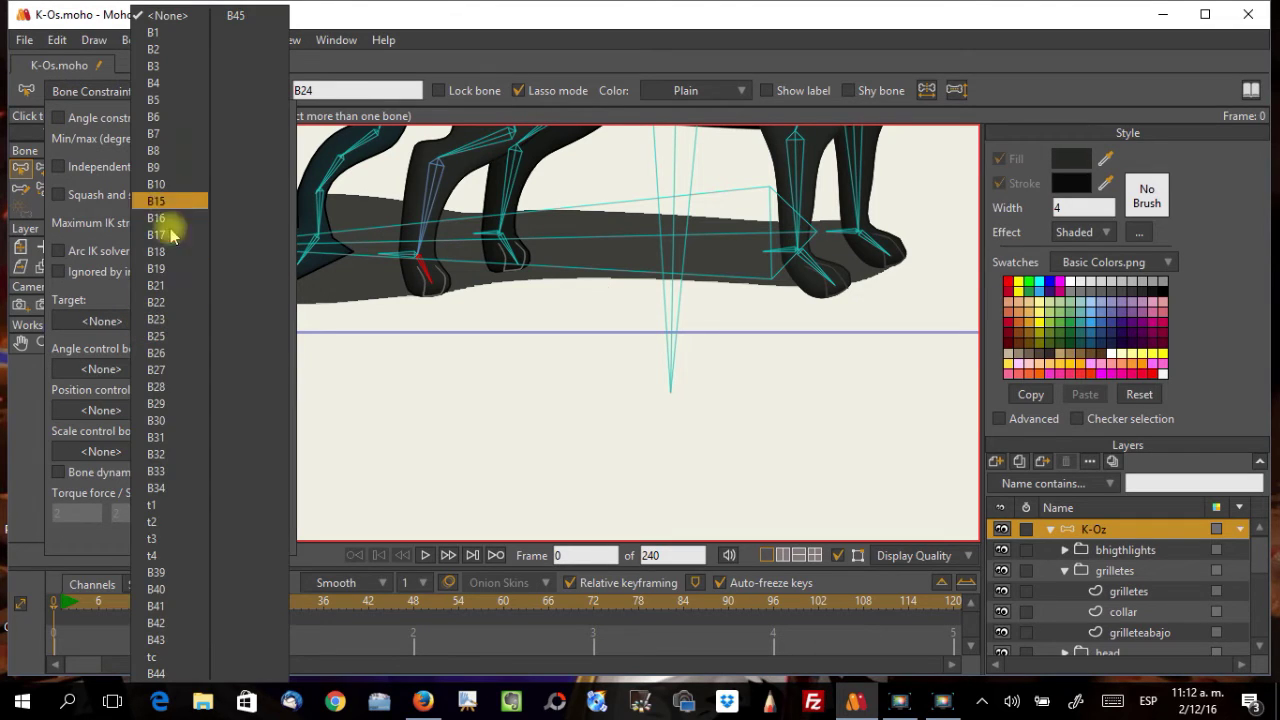
click(152, 505)
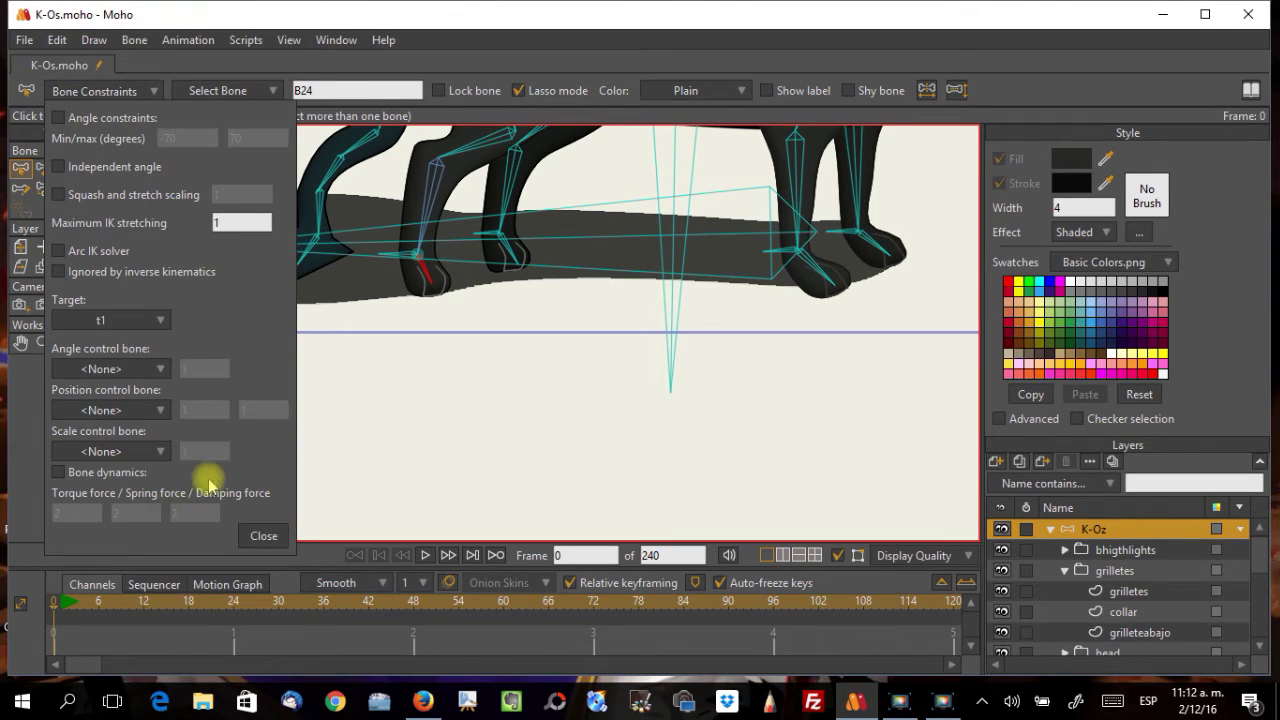
click(262, 538)
Step: Test how the near hind leg and foot follow target bone t1 by manipulating it around the ankle and toe
click(90, 167)
drag(405, 263, 465, 290)
click(20, 167)
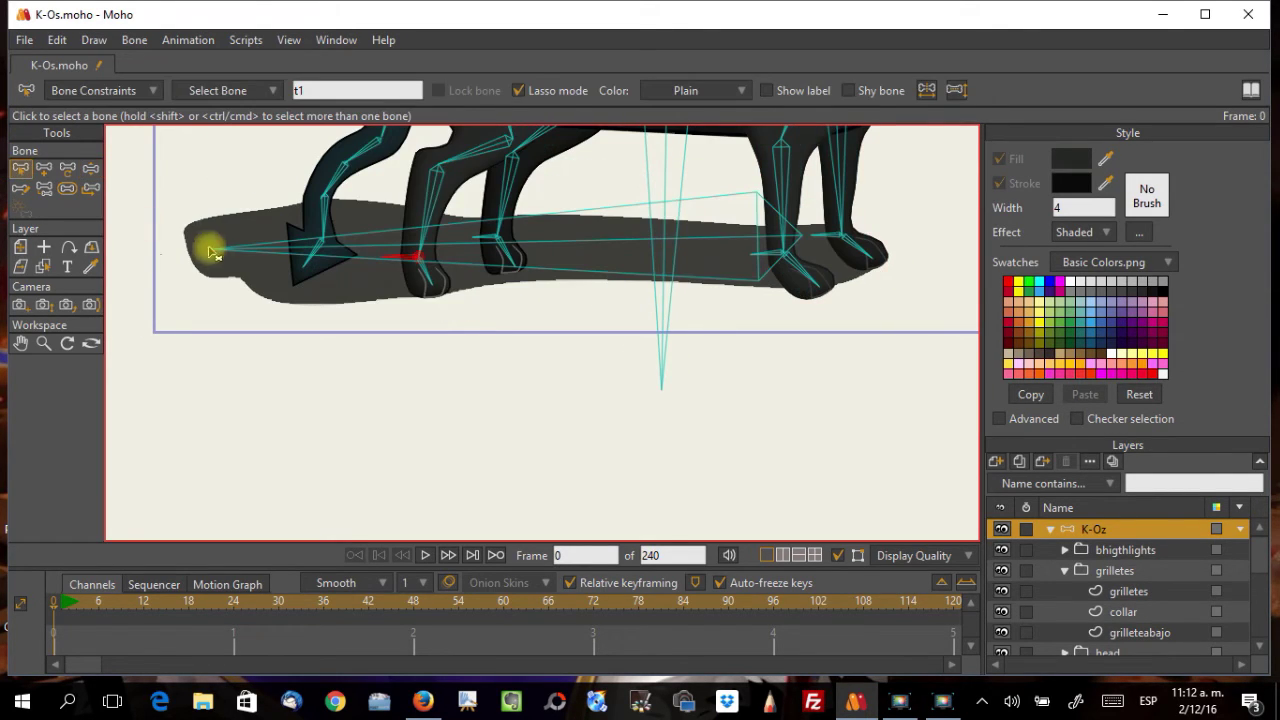
drag(297, 303, 274, 286)
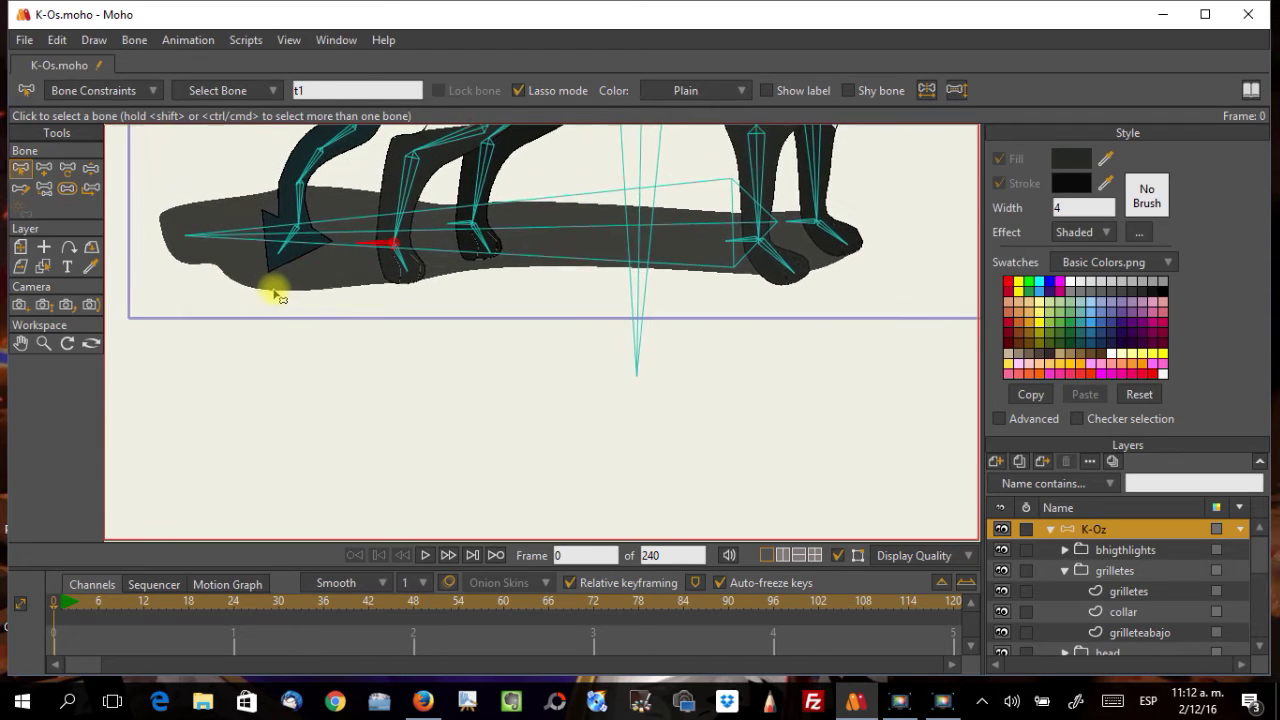
click(91, 170)
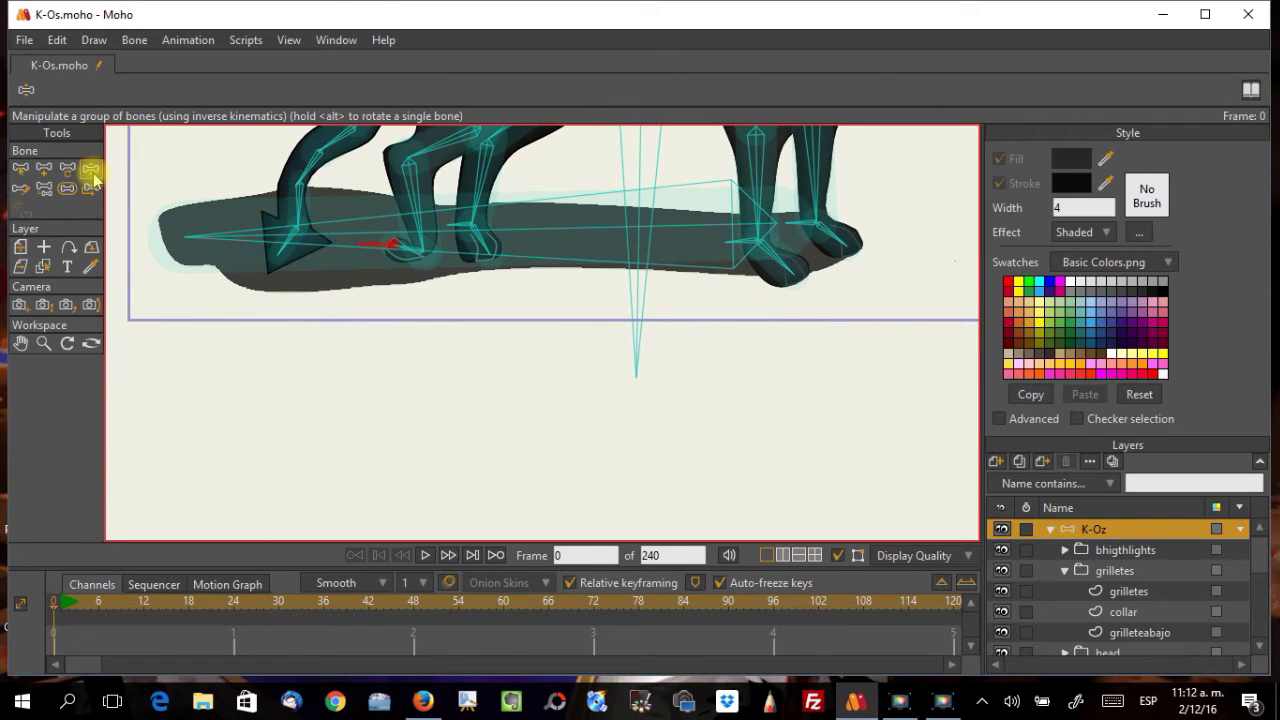
scroll(400, 290, up, 3)
scroll(416, 277, up, 1)
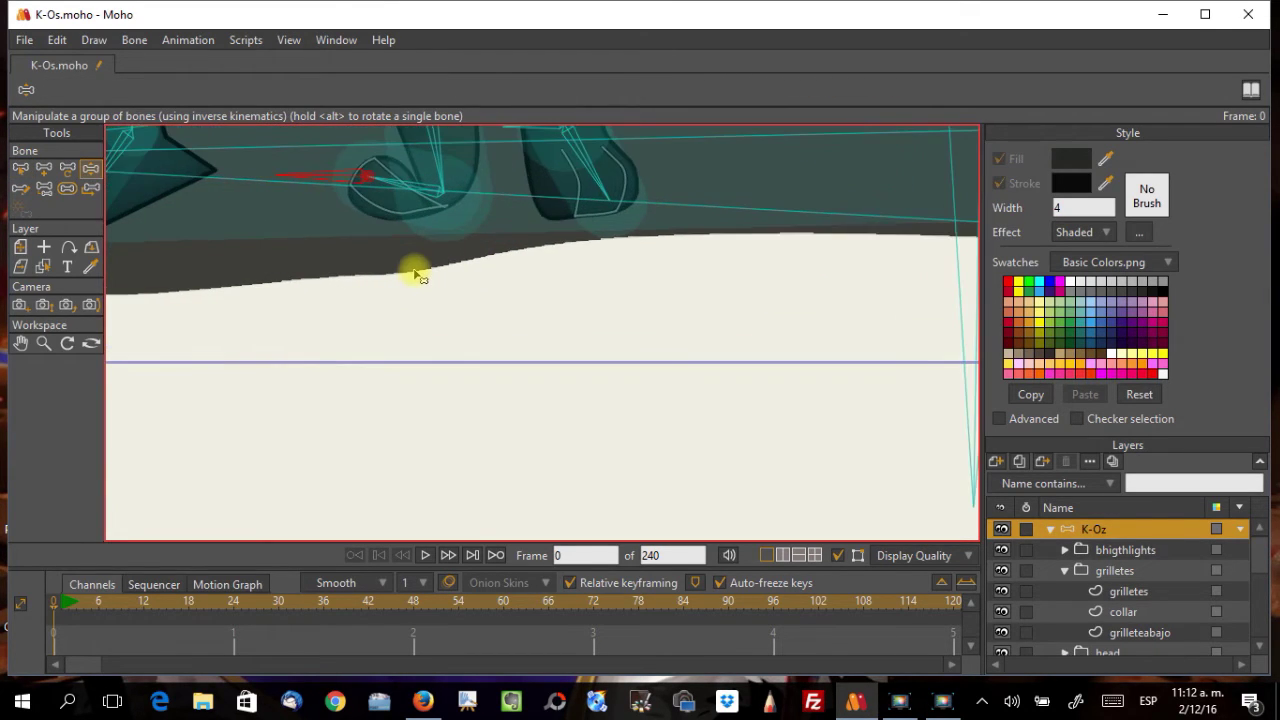
drag(416, 273, 408, 332)
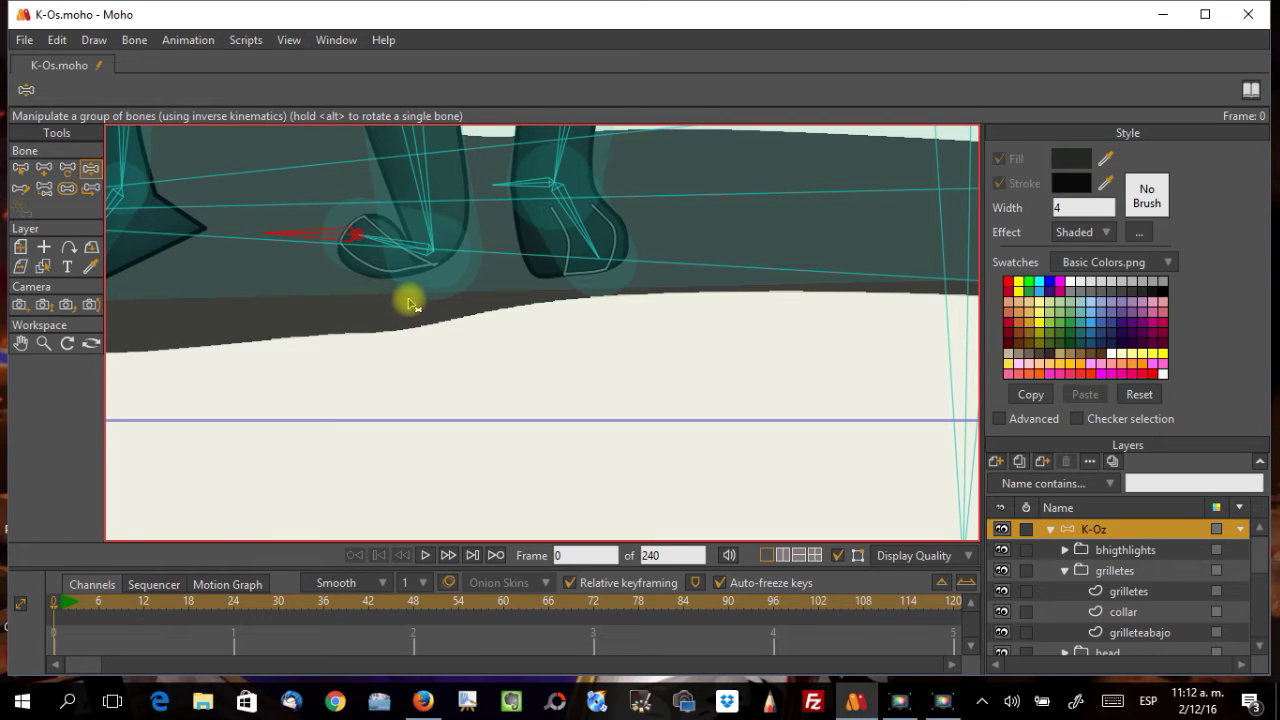
drag(340, 252, 423, 337)
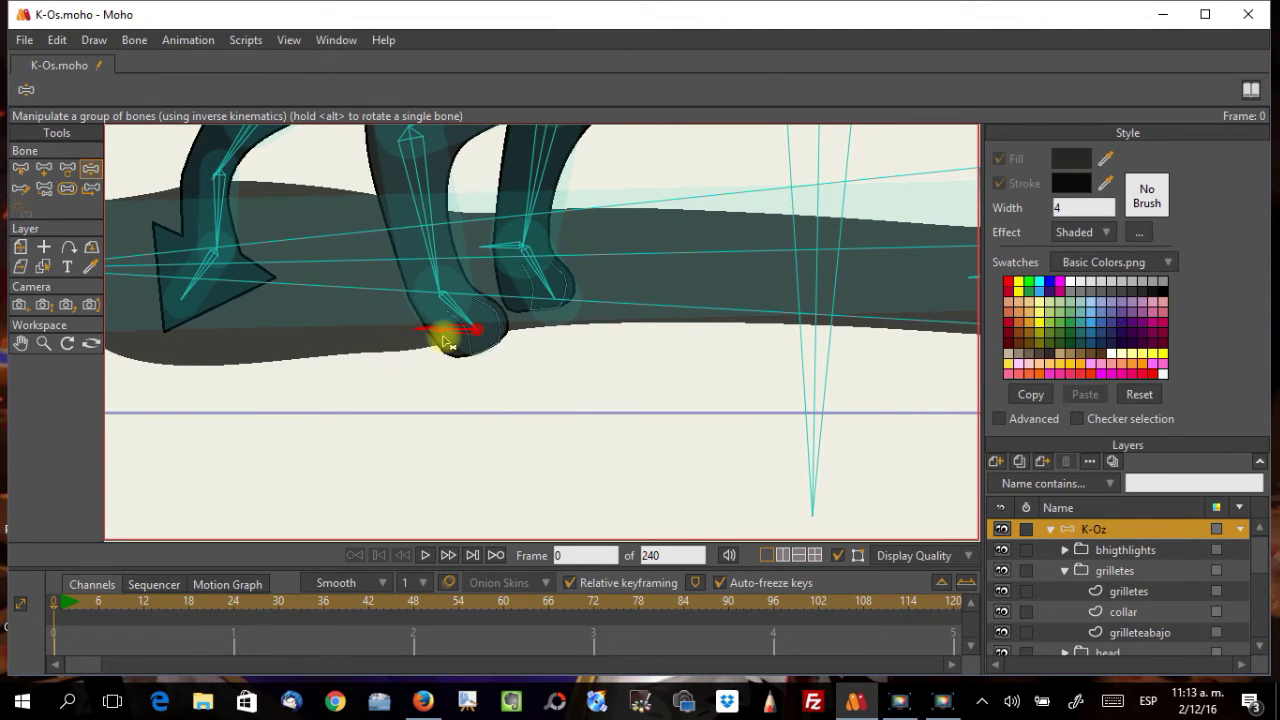
scroll(450, 355, down, 3)
Step: Shift the body with root bone B1 to test how the near hind foot holds to its target
drag(623, 209, 587, 318)
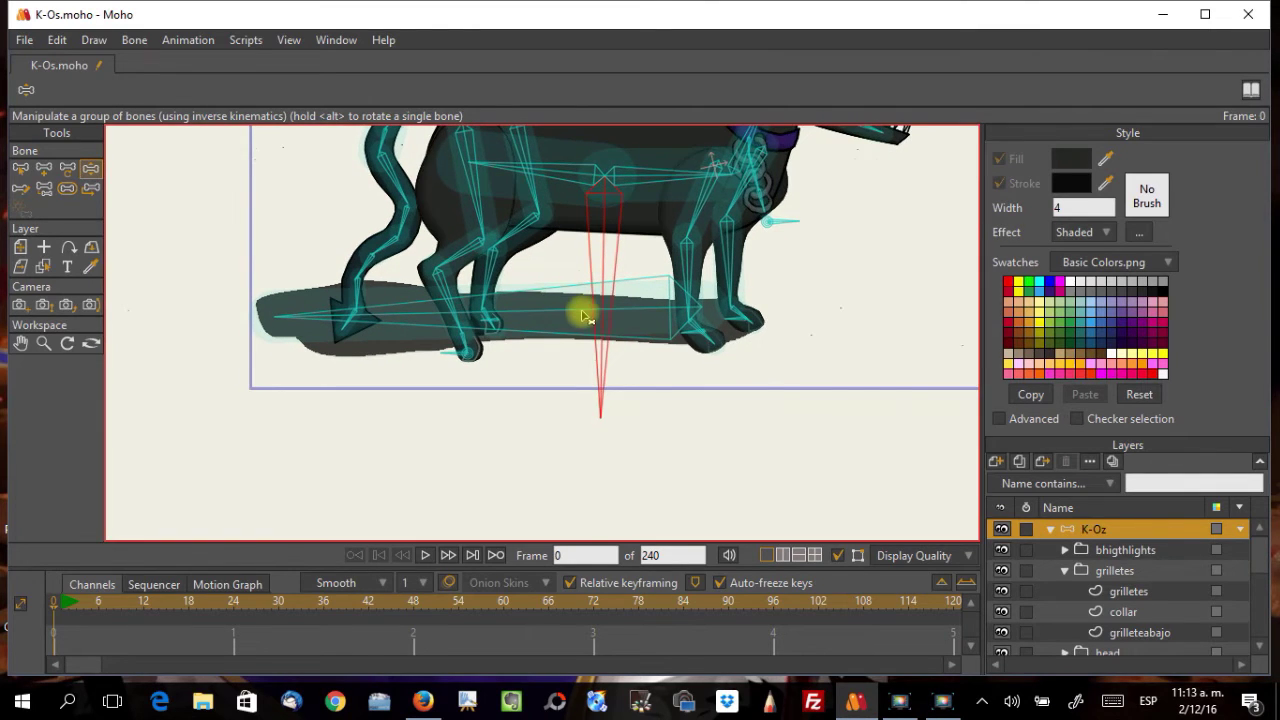
scroll(540, 340, up, 2)
scroll(537, 351, down, 1)
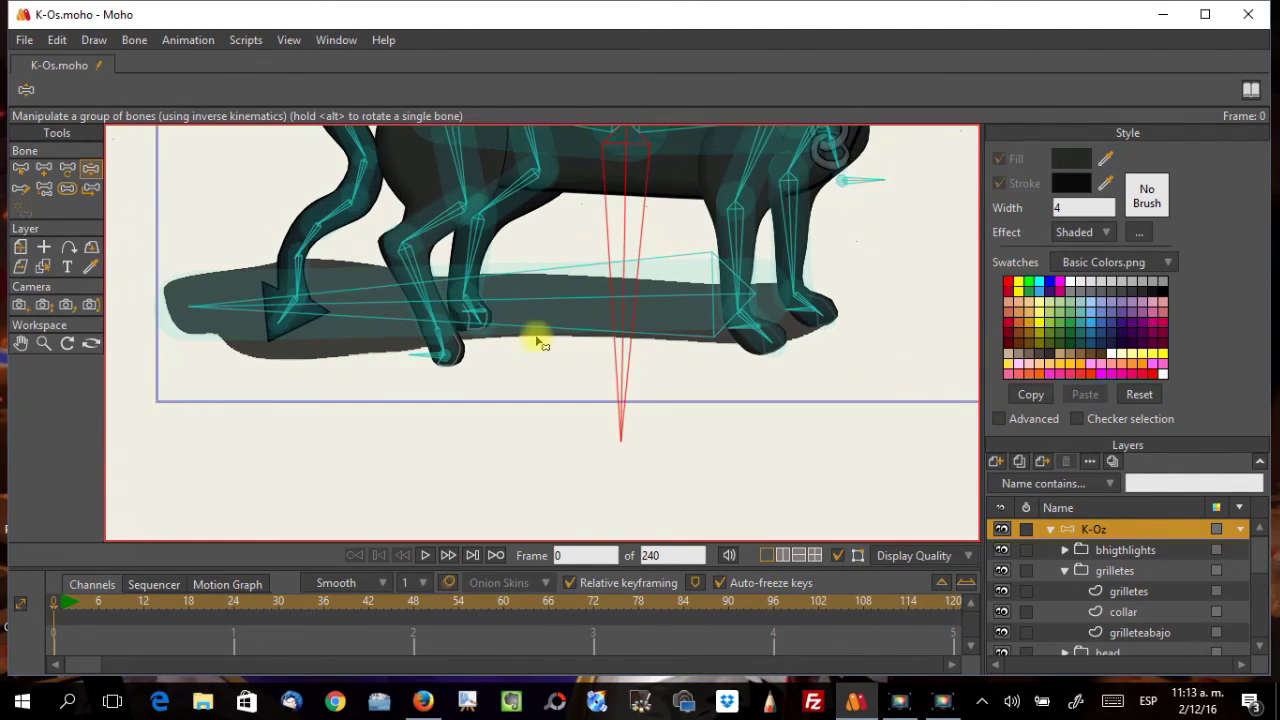
scroll(511, 314, down, 1)
scroll(511, 314, up, 2)
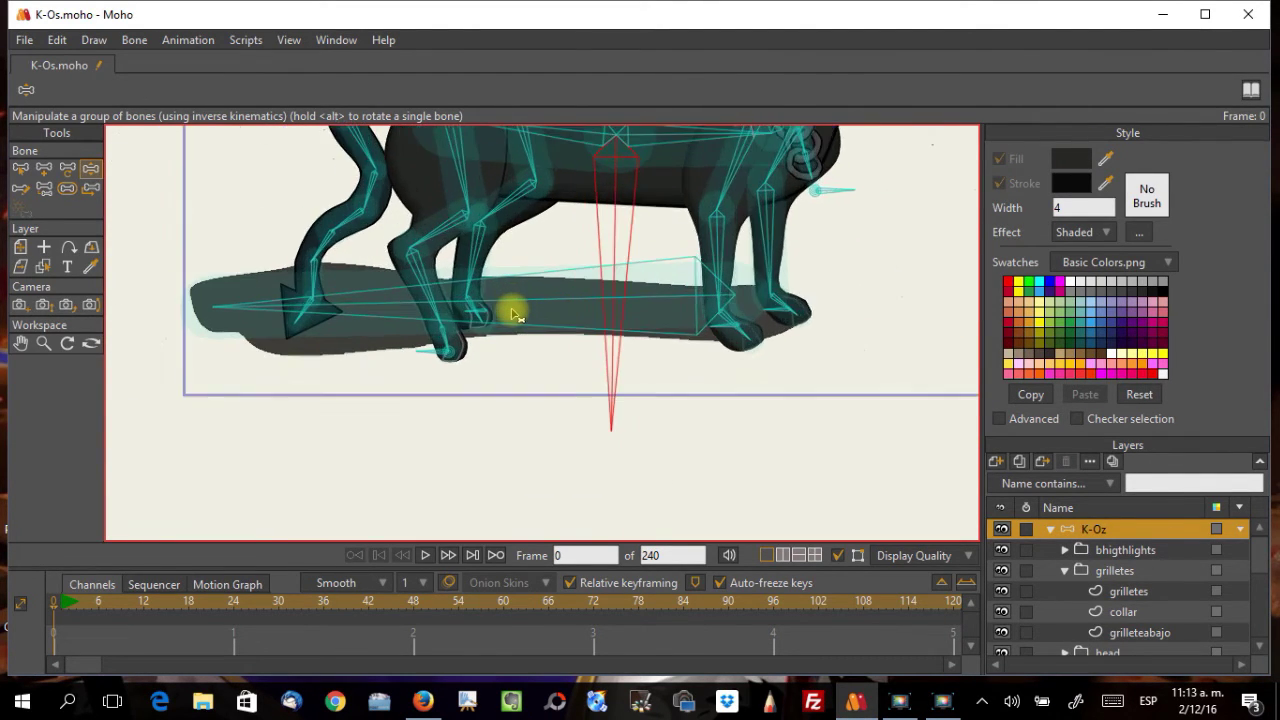
scroll(511, 314, down, 1)
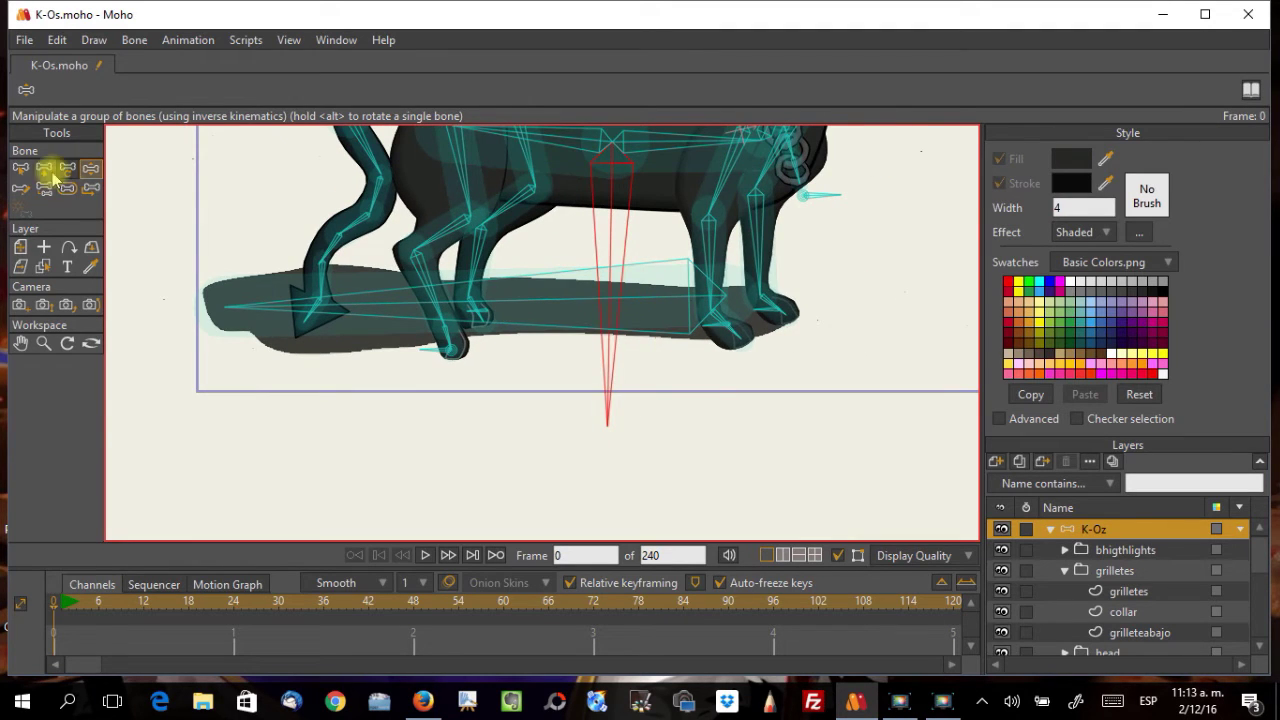
Step: Move target bone t1 from the near hind ankle to the tip of that foot's bone
click(20, 168)
scroll(443, 423, up, 5)
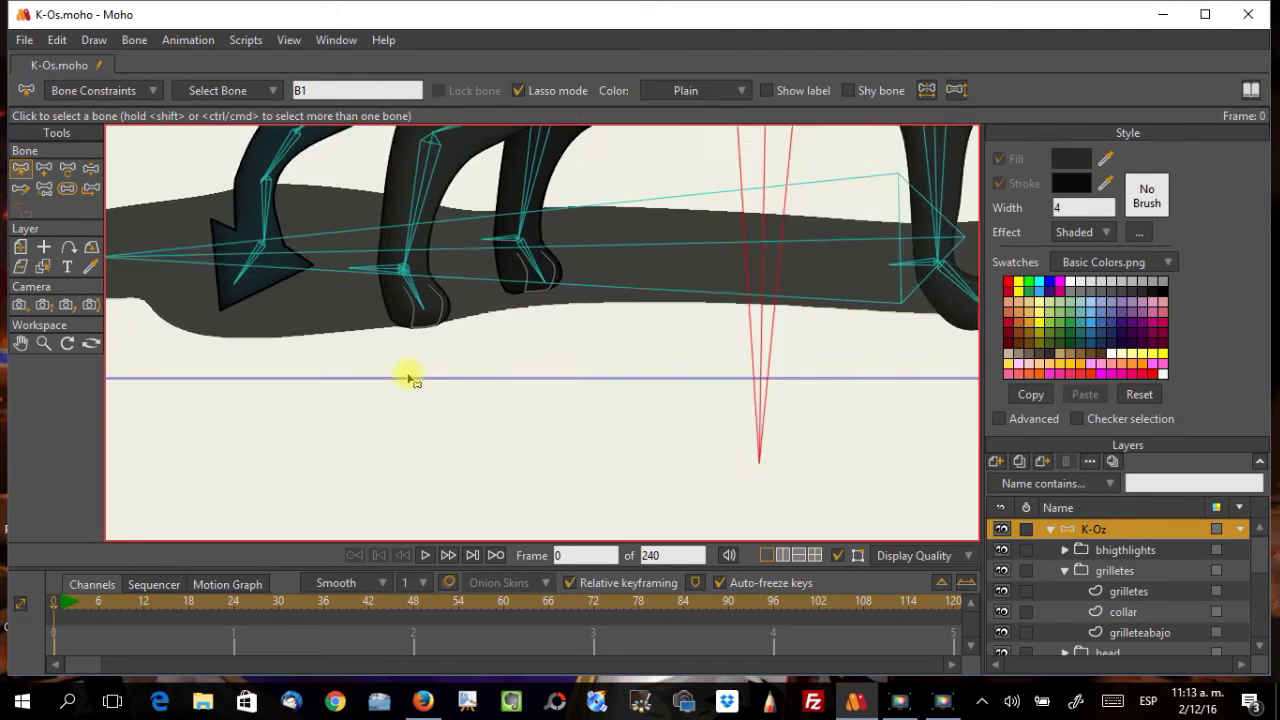
scroll(409, 377, up, 2)
click(67, 168)
click(404, 302)
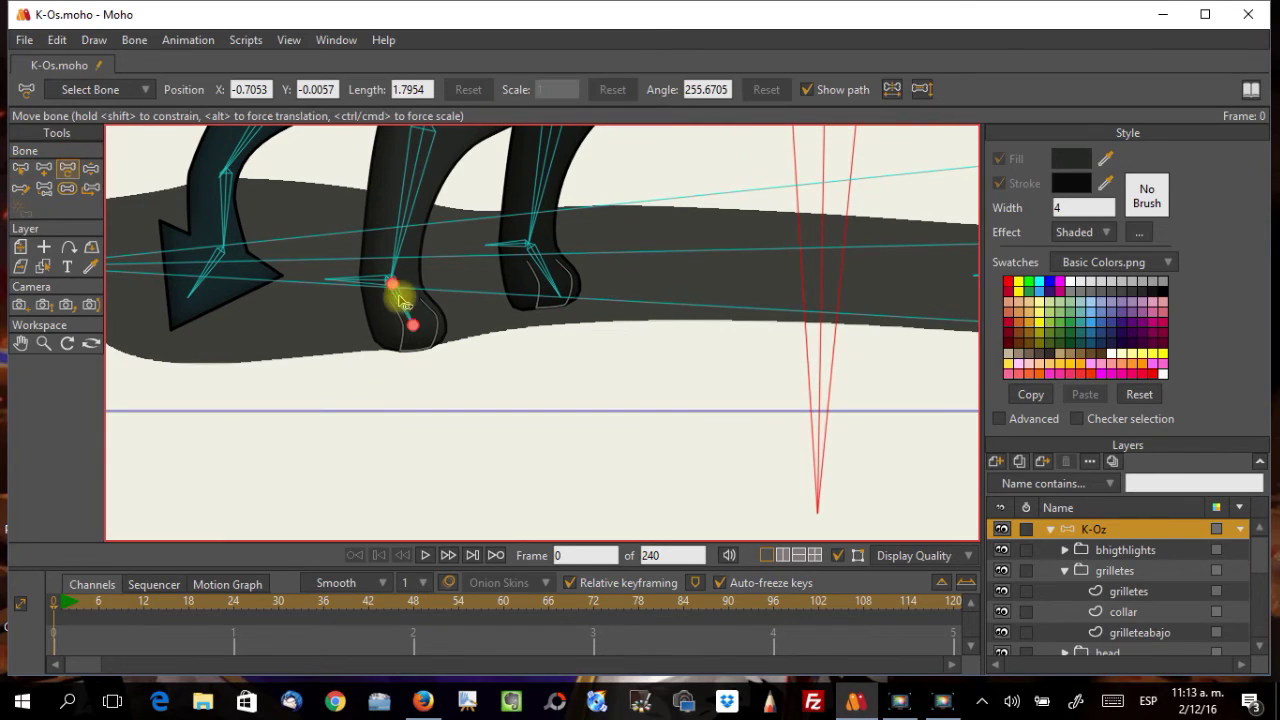
click(383, 286)
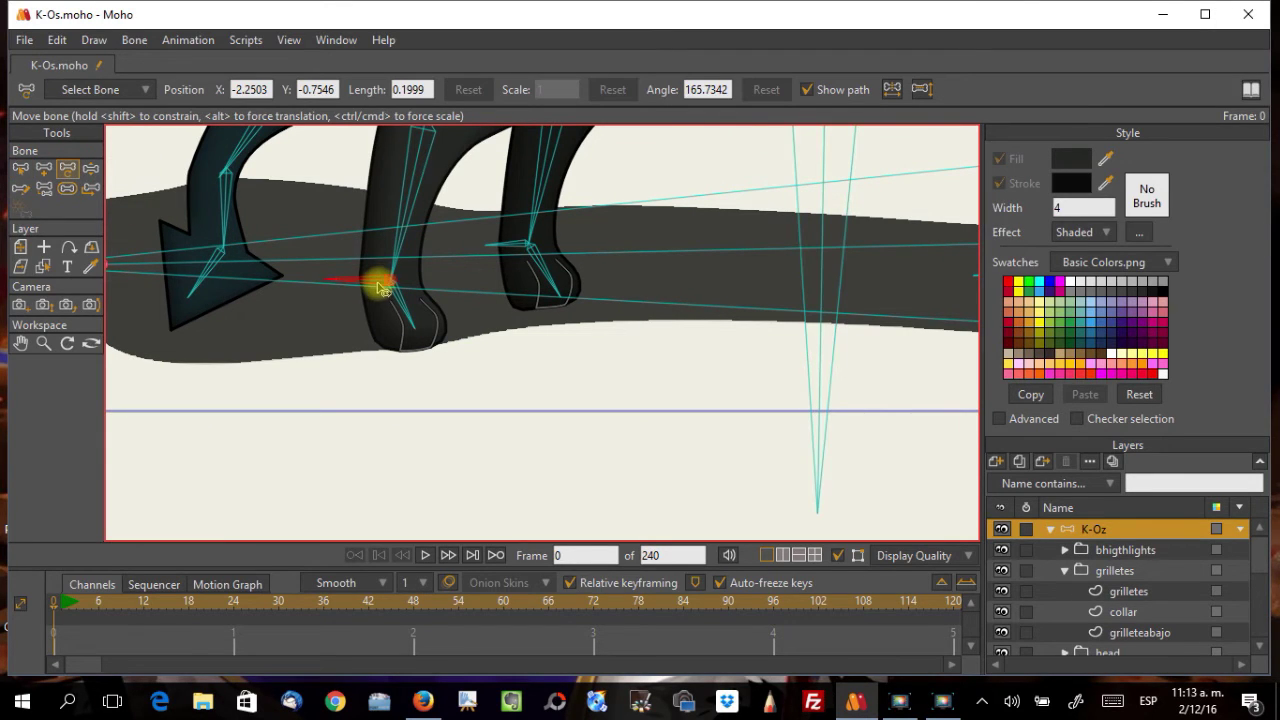
drag(390, 287, 414, 334)
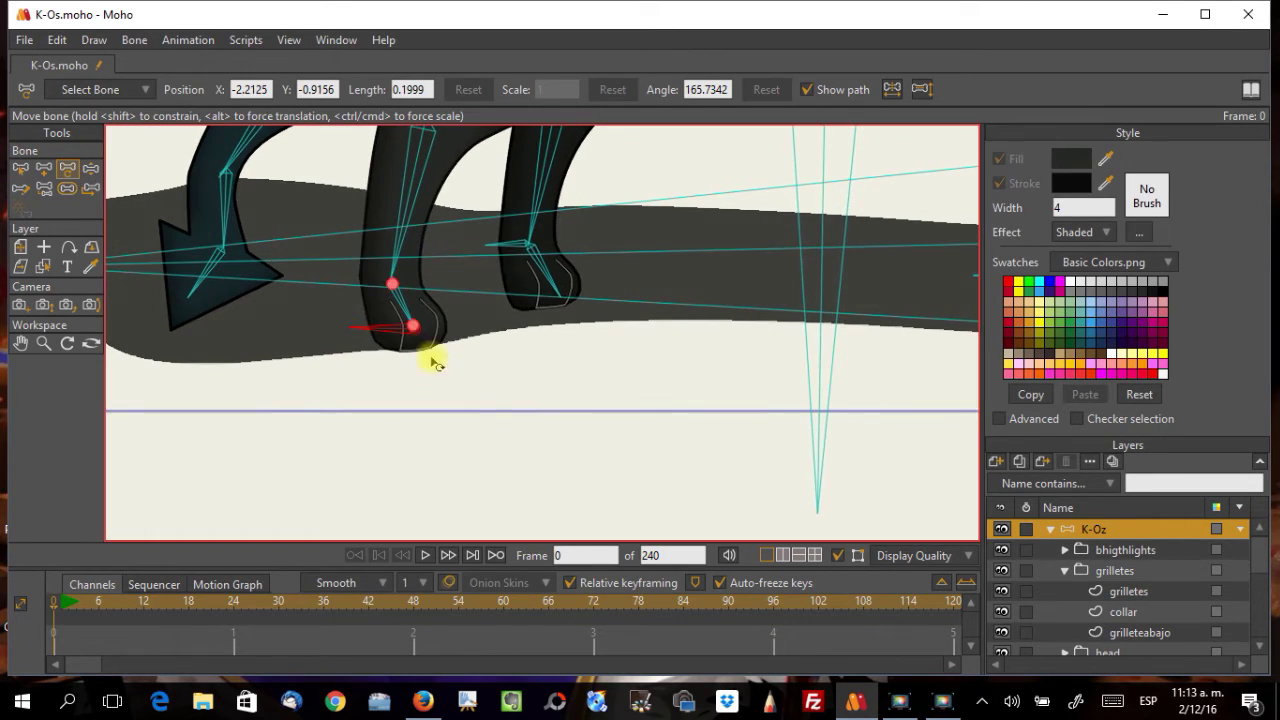
Step: Move the target bones of the far hind foot and both front feet from the ankles to the tips of the foot bones
drag(527, 248, 584, 347)
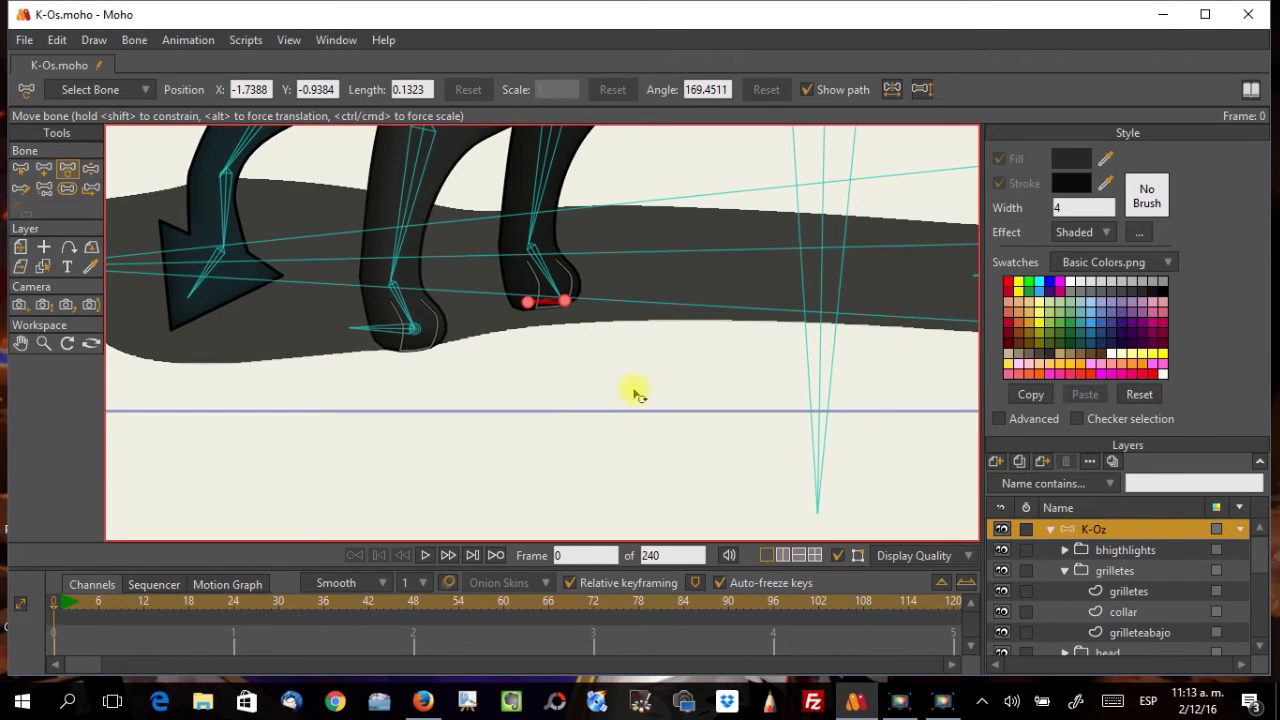
drag(634, 393, 397, 420)
mouse_move(786, 314)
mouse_down()
mouse_move(771, 314)
mouse_move(828, 390)
mouse_move(908, 351)
mouse_move(808, 294)
mouse_move(820, 335)
mouse_move(877, 346)
mouse_move(809, 449)
mouse_move(663, 349)
mouse_move(693, 410)
mouse_move(578, 368)
mouse_up()
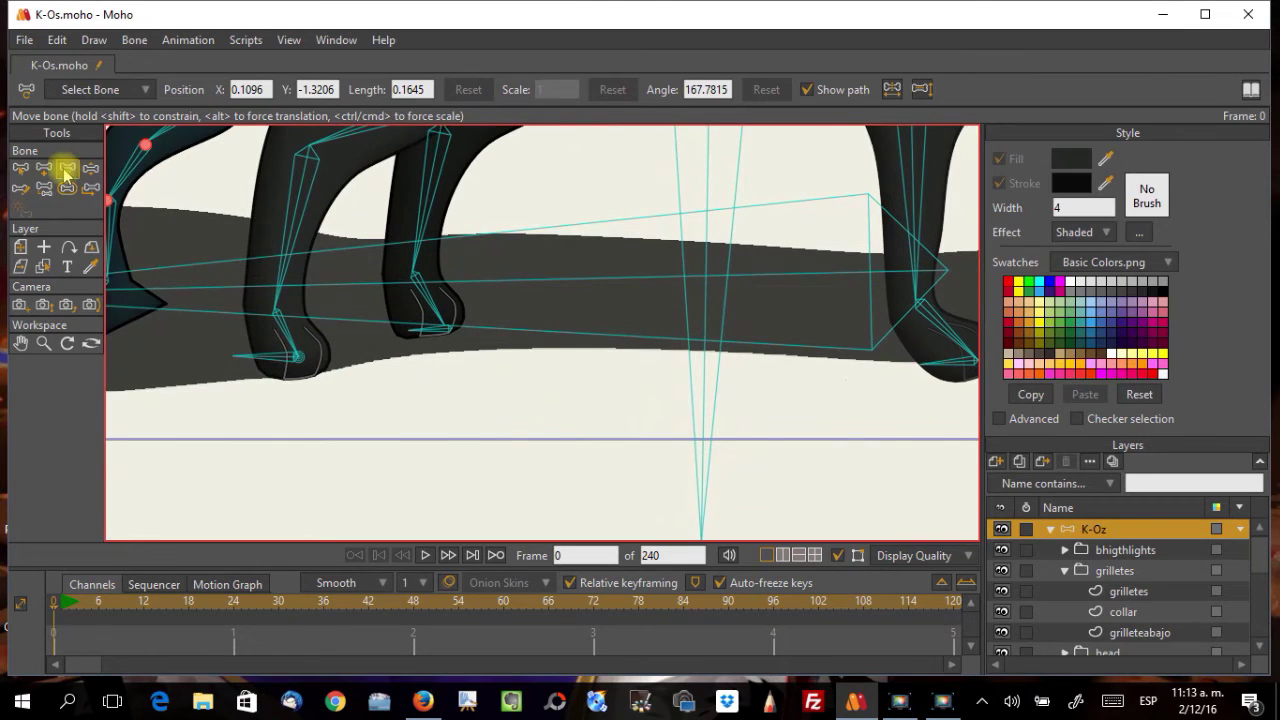
Step: Set bone t2 as the target of the far hind foot bone B31
click(20, 168)
click(279, 322)
click(430, 302)
click(121, 92)
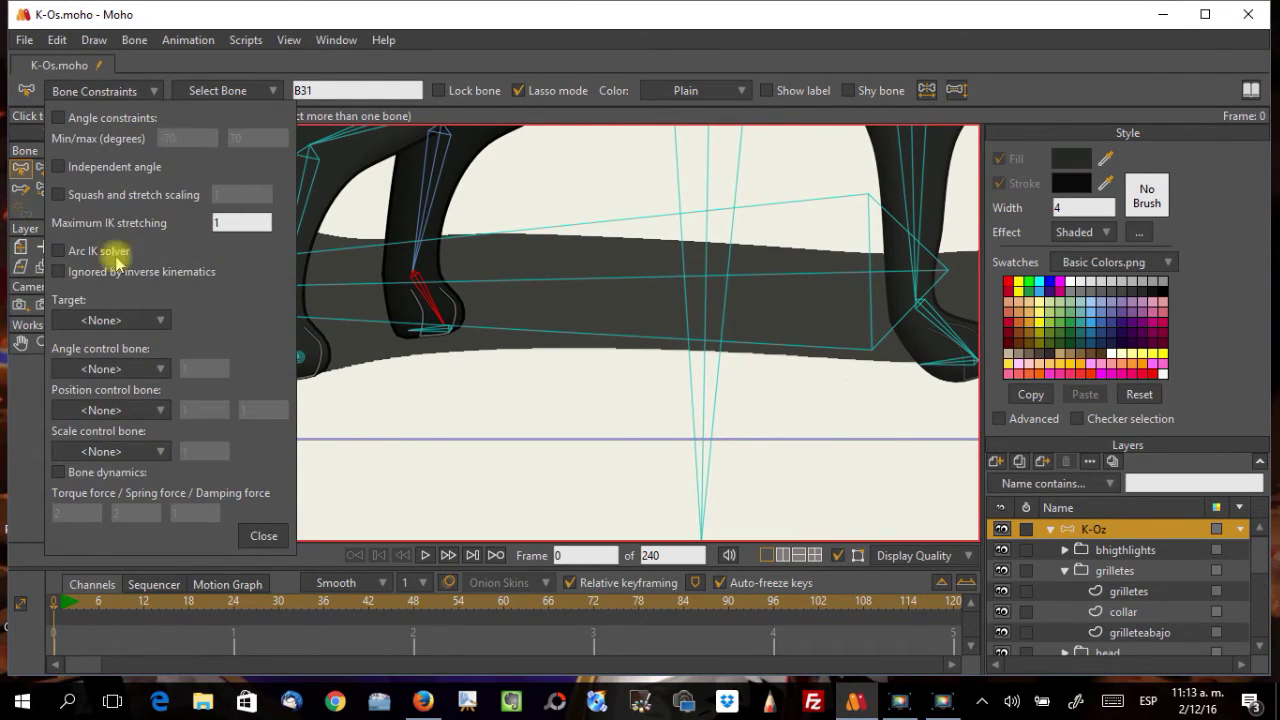
click(155, 322)
click(157, 521)
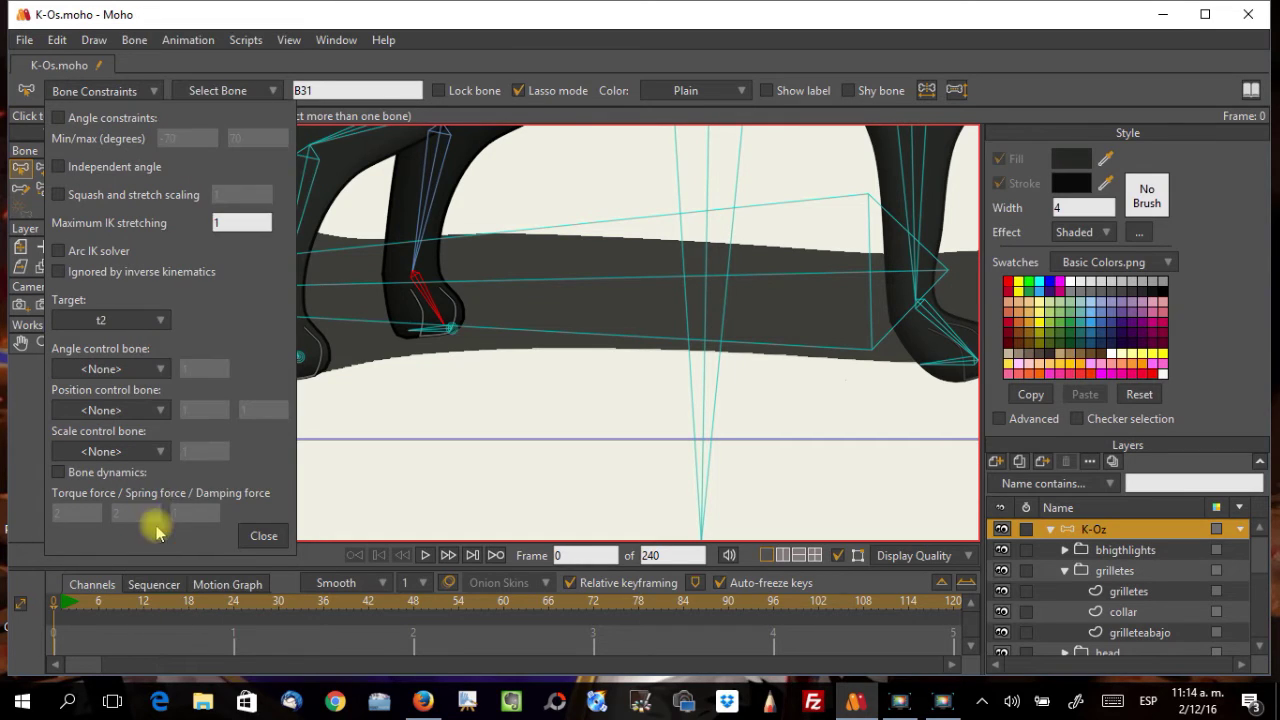
Step: Set t3 as the target of the near front foot bone B27 and t4 as the target of the far front foot bone B34
drag(686, 420, 373, 397)
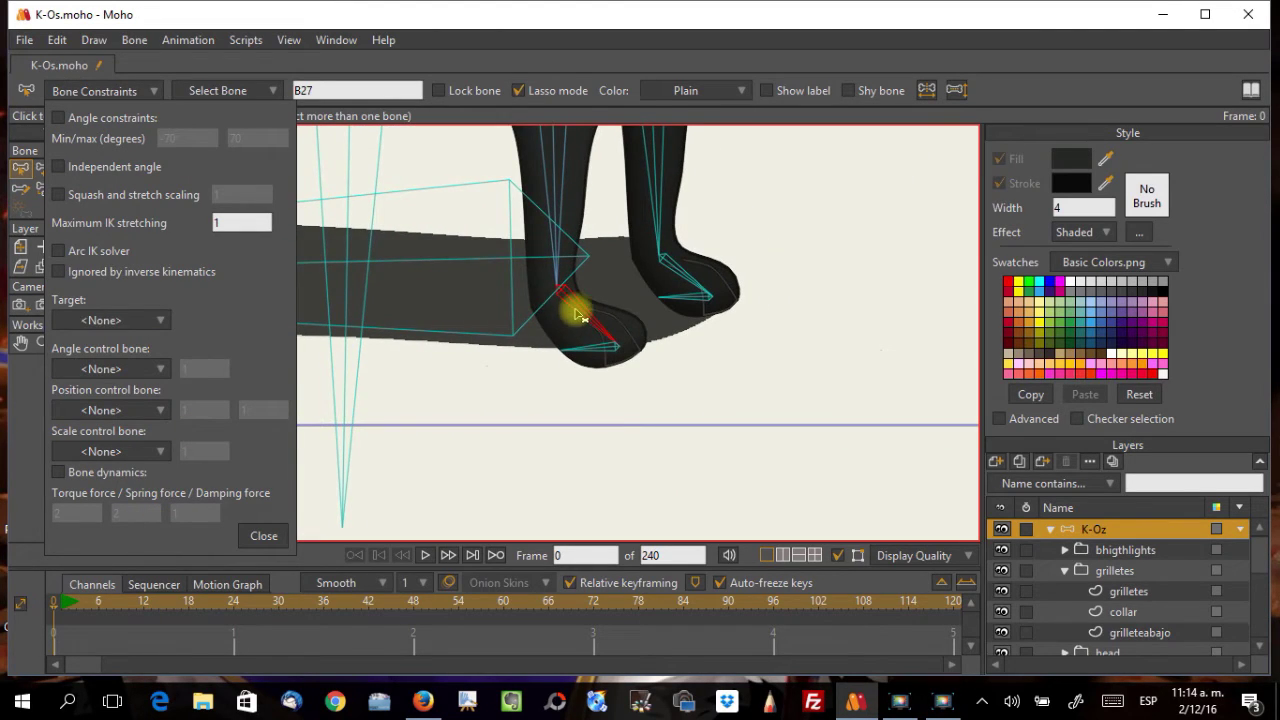
click(162, 320)
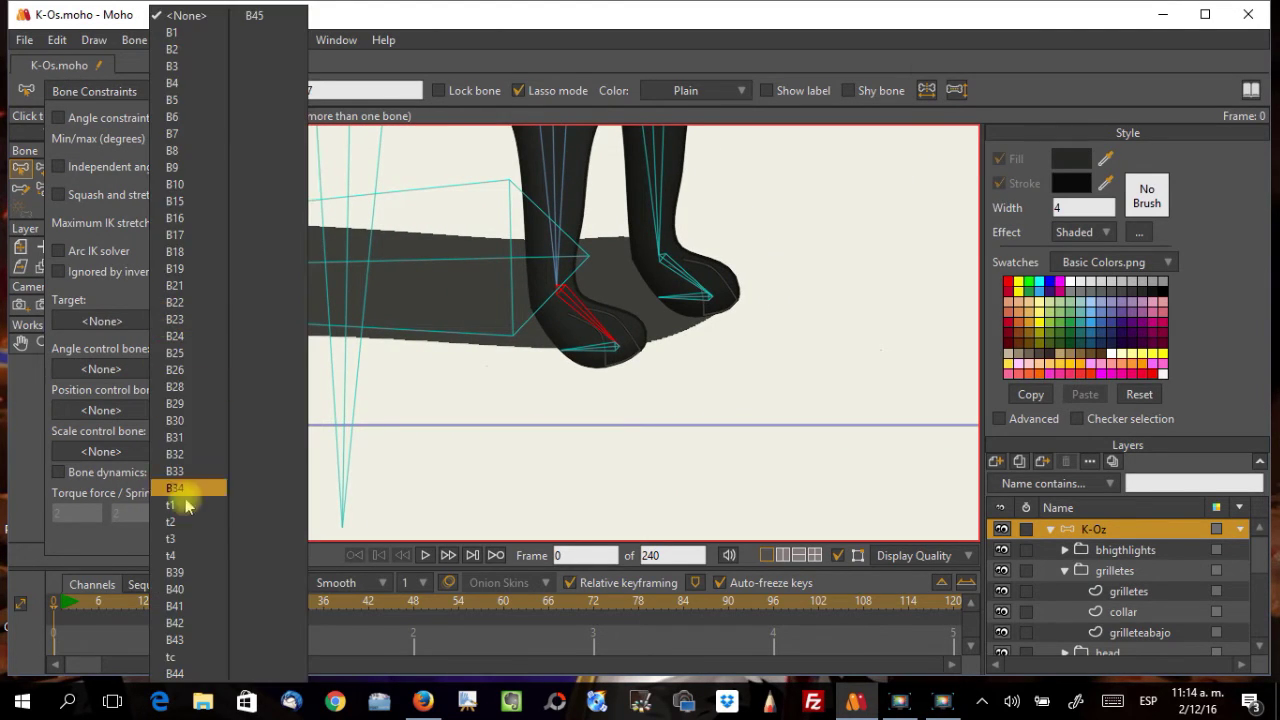
click(196, 539)
click(730, 285)
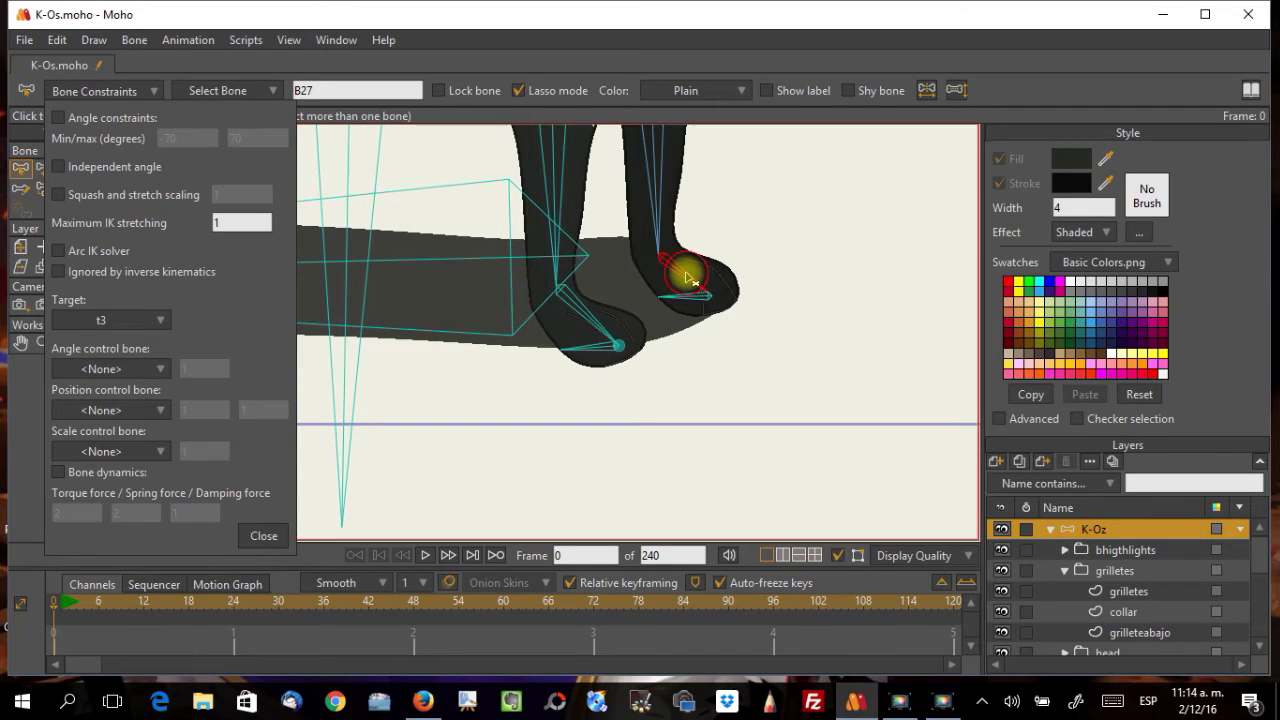
click(162, 320)
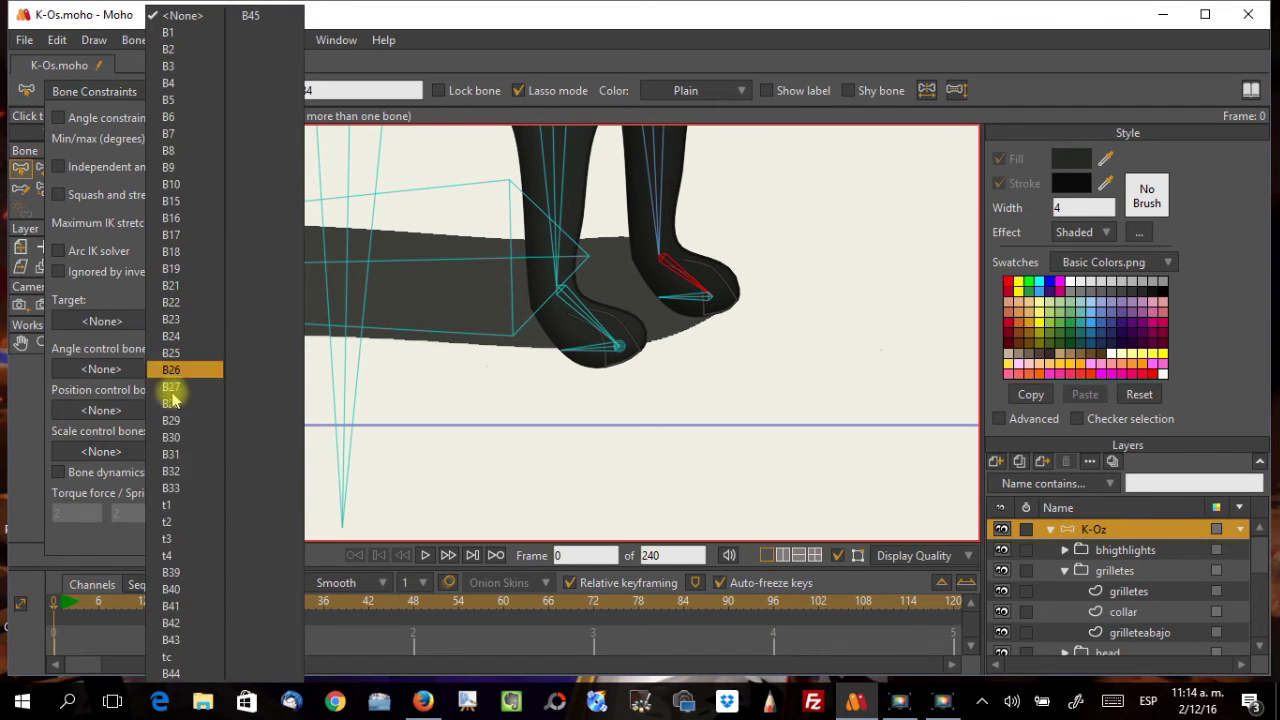
click(172, 555)
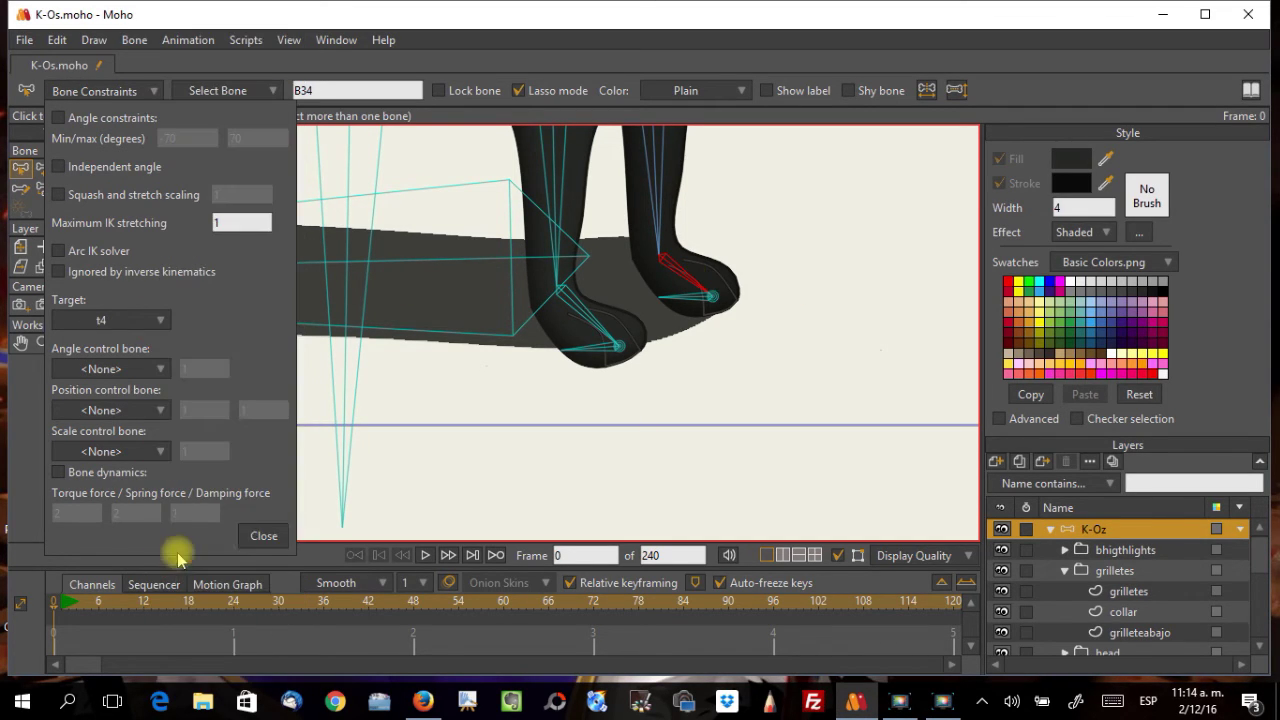
click(256, 540)
Step: Test the toe targets by pulling both hind feet and the body bone with Manipulate Bones
scroll(577, 414, down, 4)
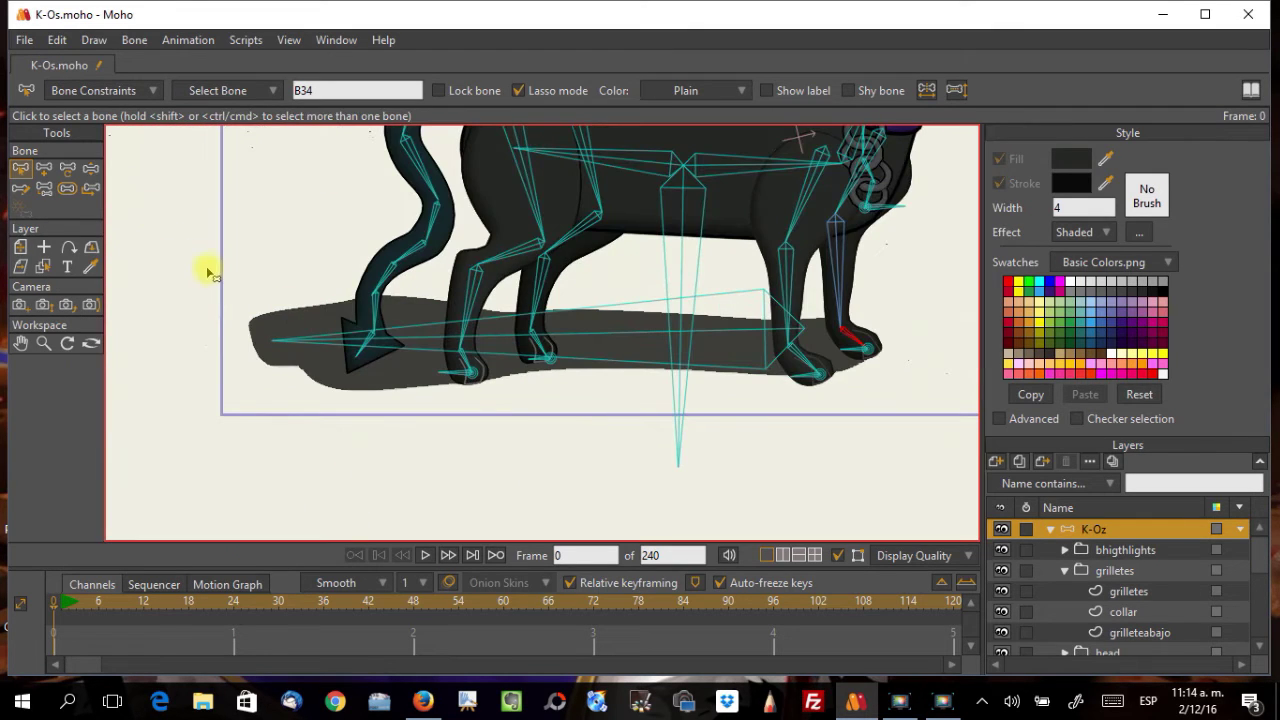
click(91, 169)
drag(566, 400, 405, 403)
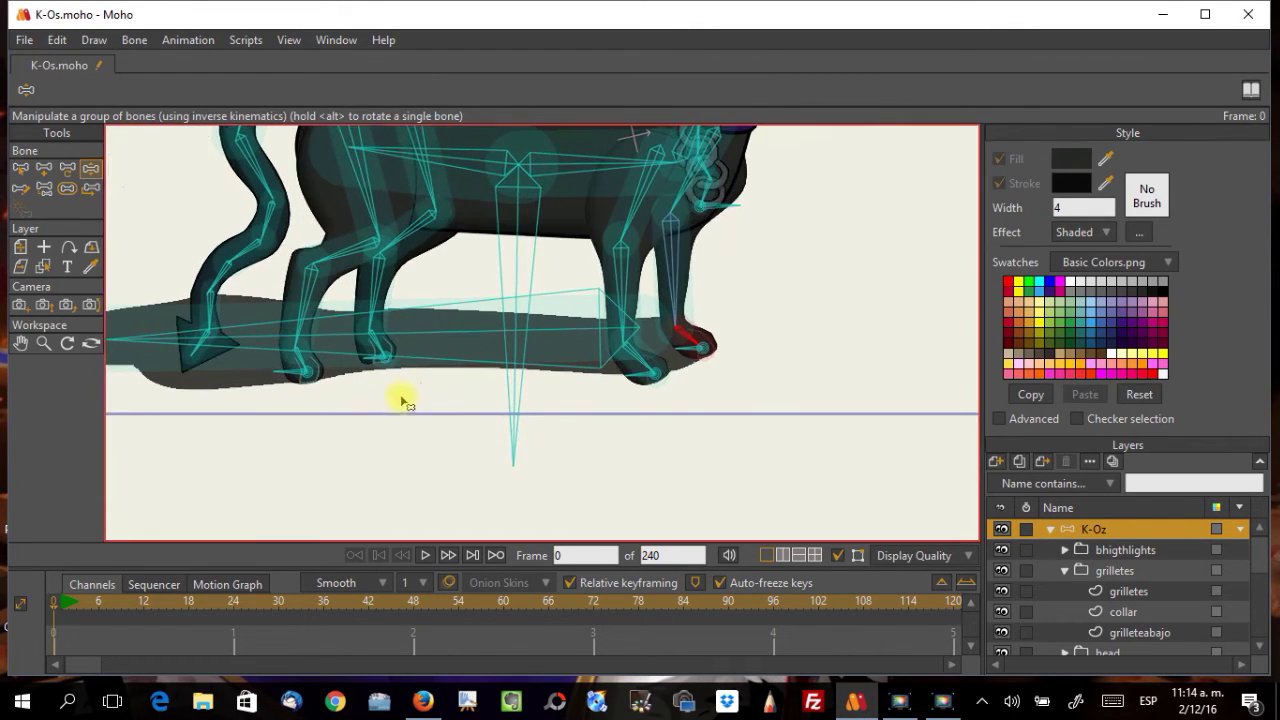
drag(373, 362, 443, 354)
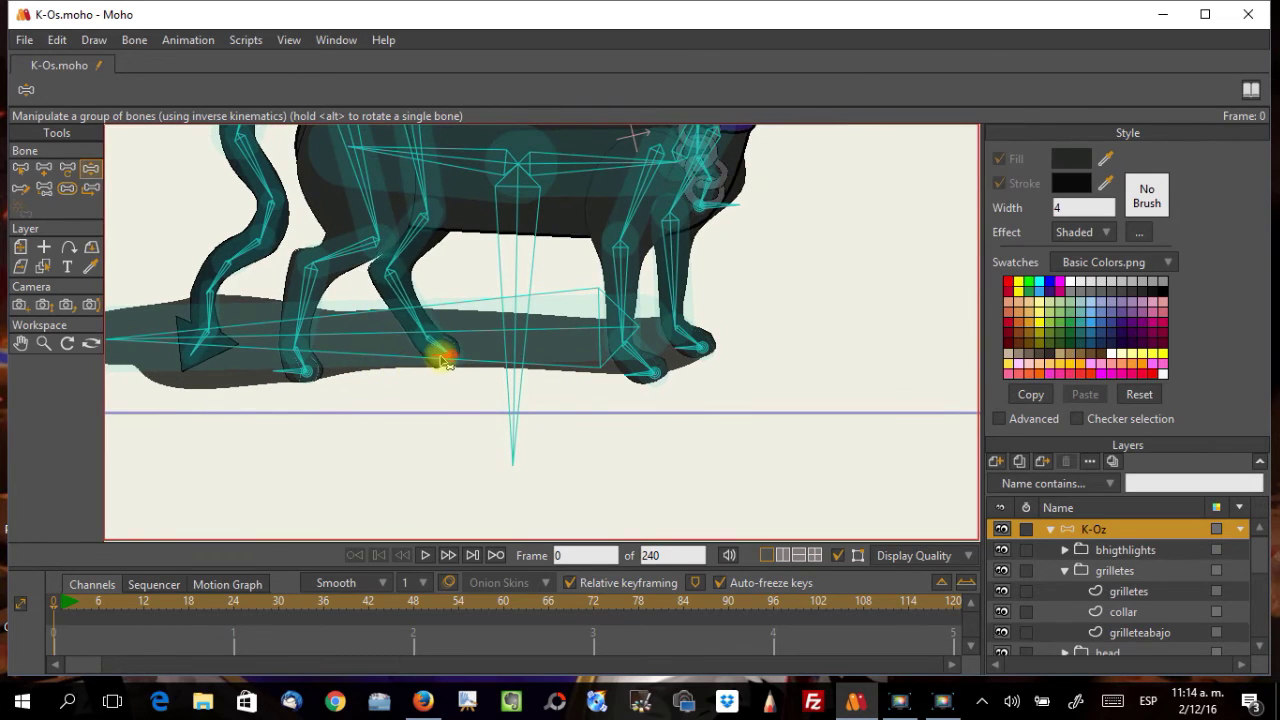
drag(306, 366, 318, 378)
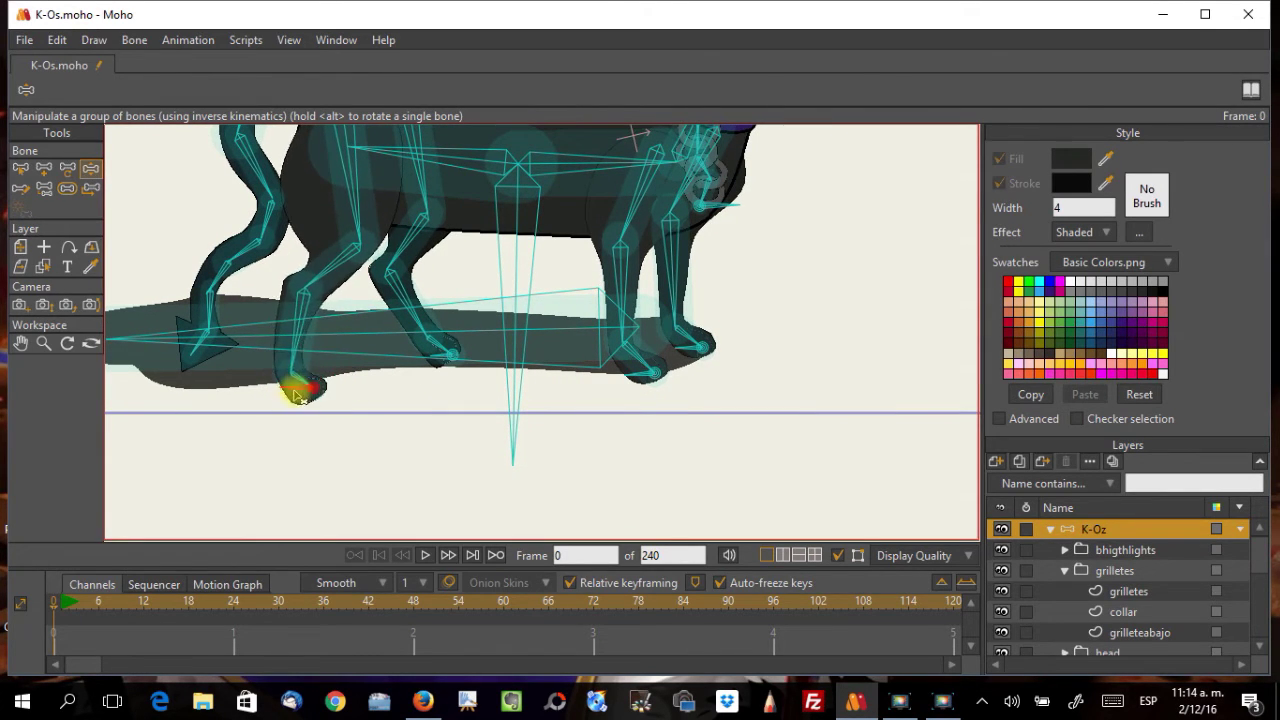
mouse_move(512, 257)
mouse_down()
mouse_move(513, 313)
mouse_move(534, 263)
mouse_move(609, 257)
mouse_move(651, 291)
mouse_move(636, 328)
mouse_move(606, 343)
mouse_move(600, 251)
mouse_move(627, 208)
mouse_move(563, 289)
mouse_move(597, 171)
mouse_move(527, 294)
mouse_move(520, 240)
mouse_move(560, 191)
mouse_move(526, 271)
mouse_move(535, 252)
mouse_move(480, 246)
mouse_move(477, 257)
mouse_move(503, 229)
mouse_move(506, 243)
mouse_up()
Step: Undo the foot-bone target assignments and the moves of the four target bones from the ankles to the toes
key(ctrl+z)
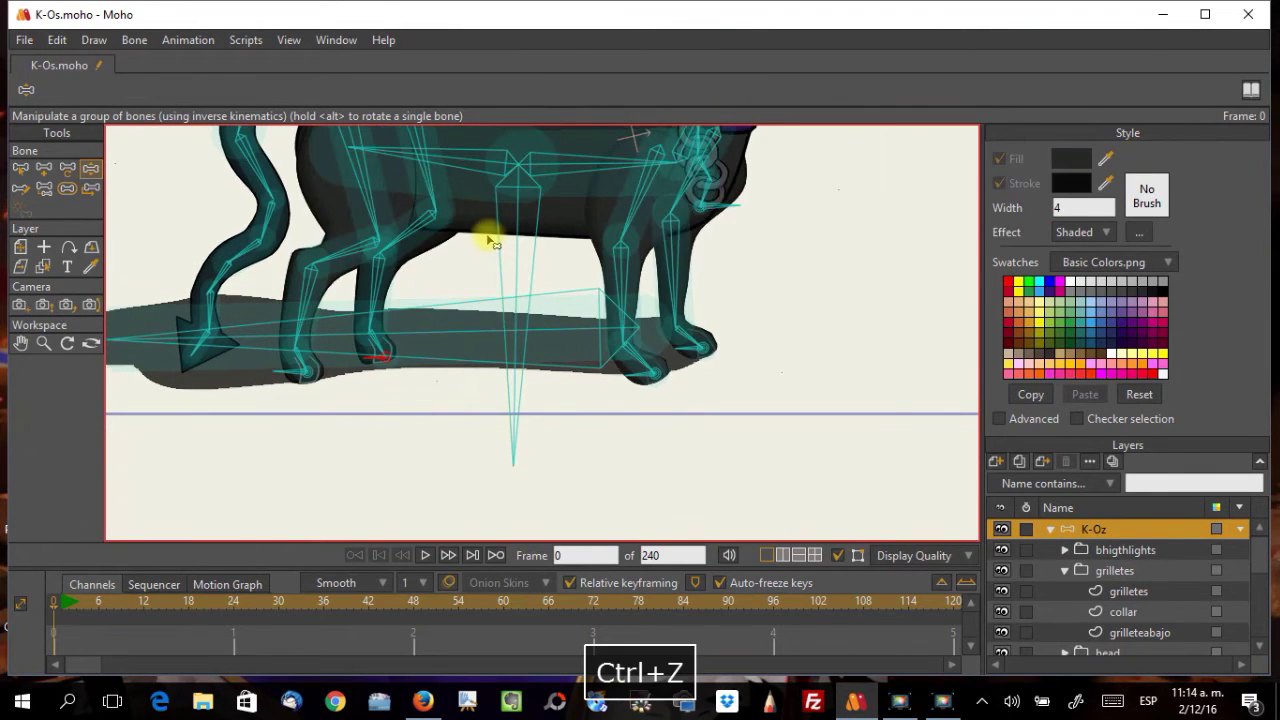
key(ctrl+z)
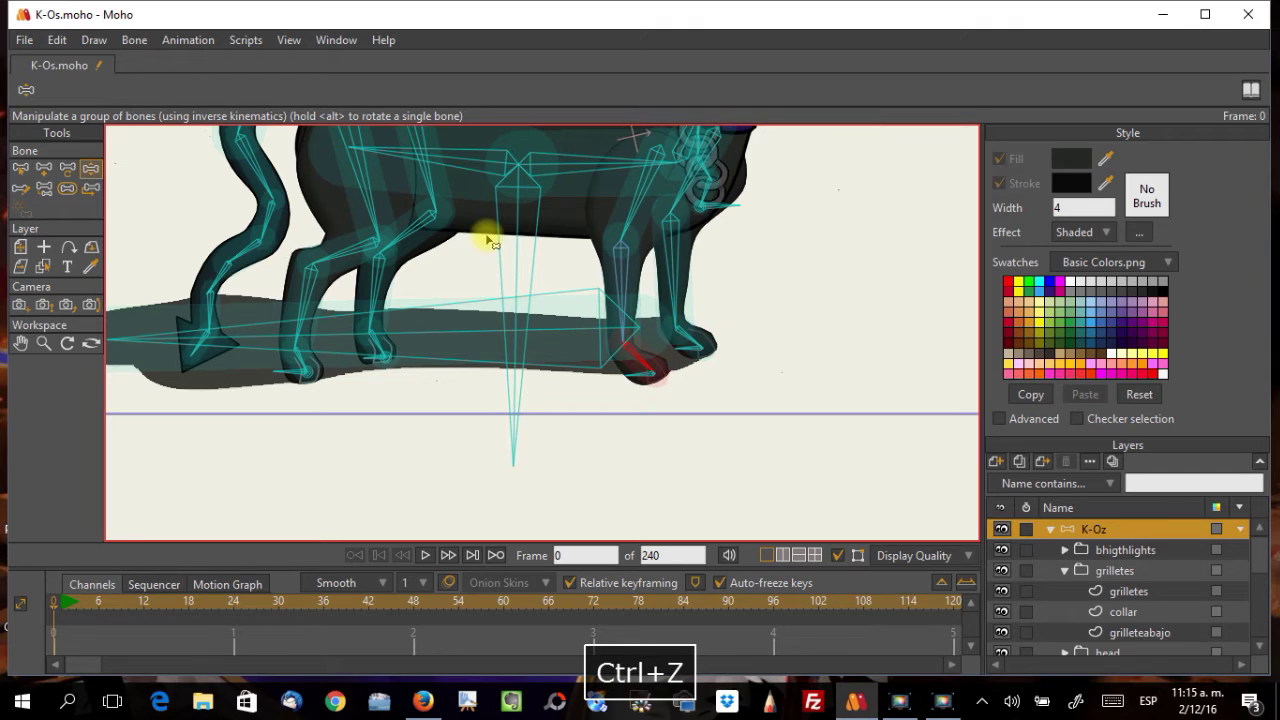
key(ctrl+z)
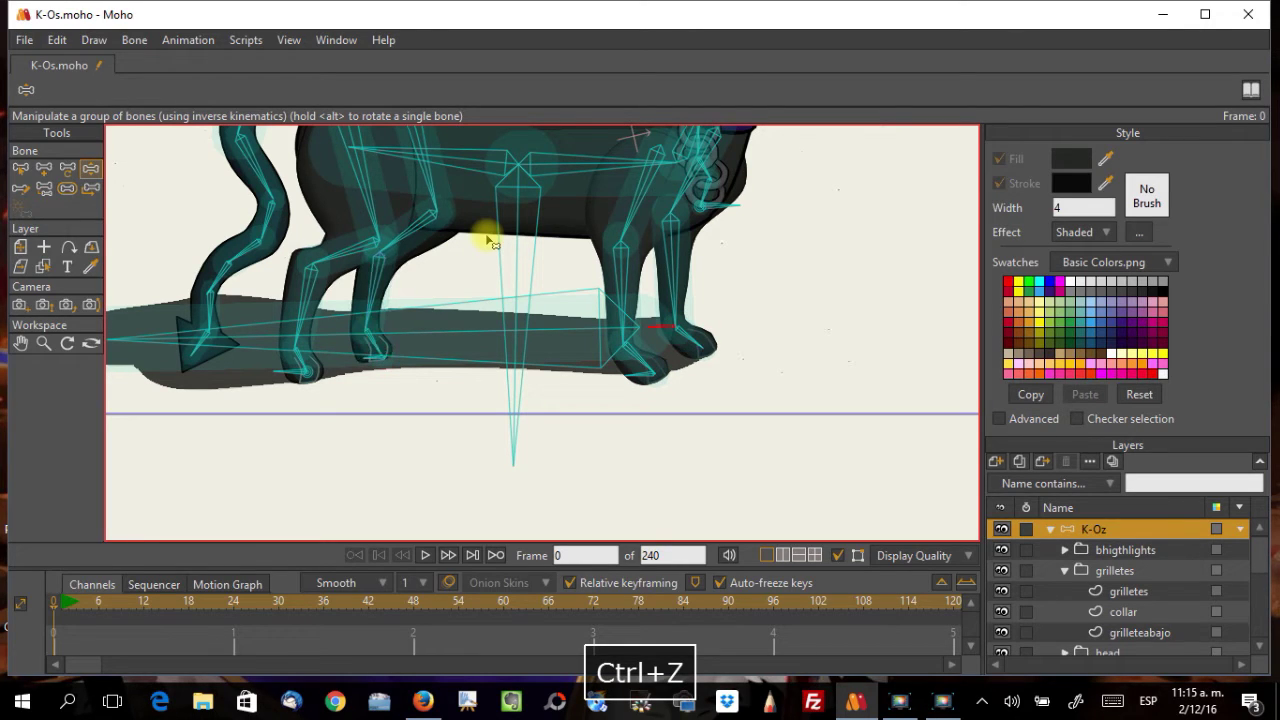
key(ctrl+z)
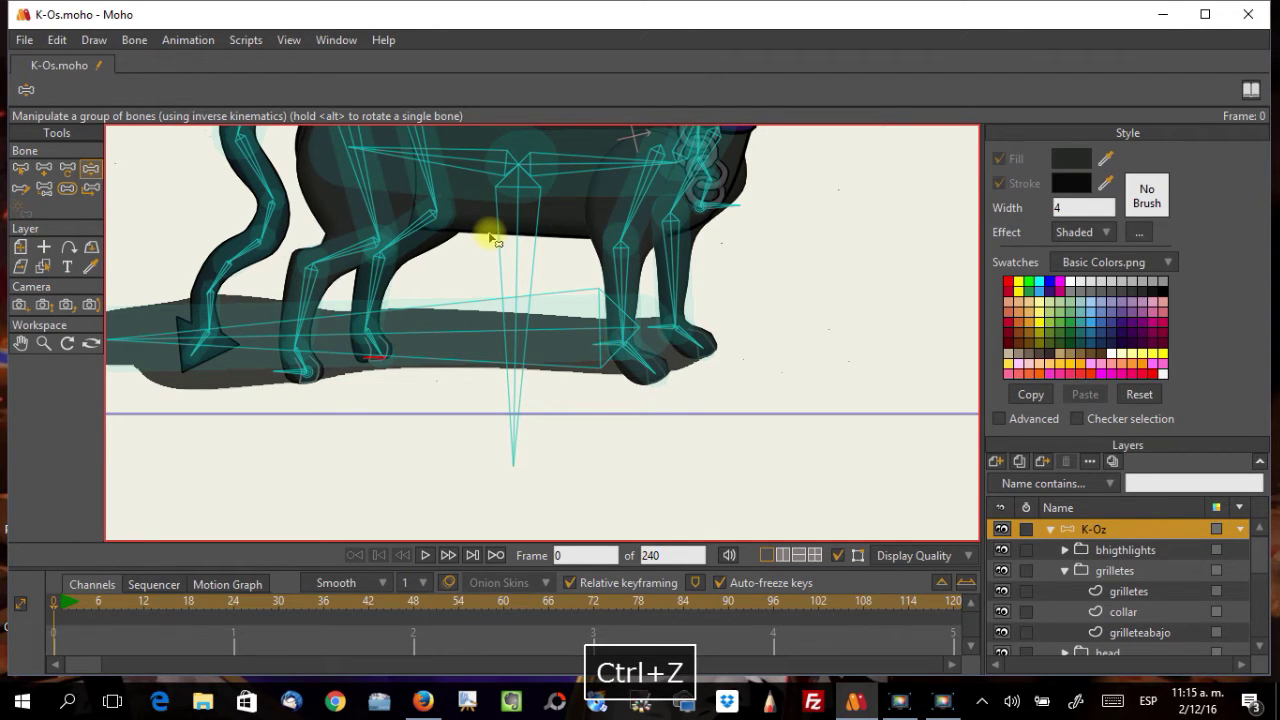
key(ctrl+z)
key(ctrl+z)
key(ctrl+z)
key(ctrl+z)
key(ctrl+z)
key(ctrl+z)
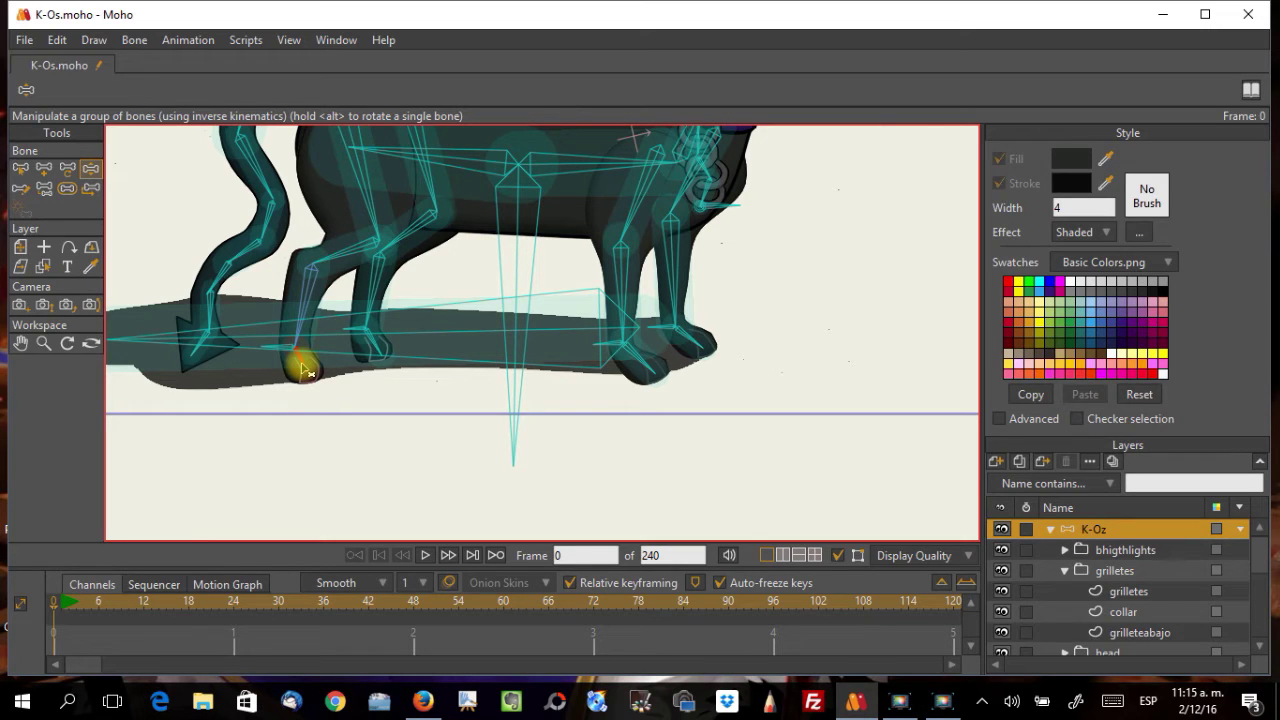
Step: Set t1 as the target of the near hind lower-leg bone B23 and t2 as the target of the far hind lower-leg bone B30
click(20, 168)
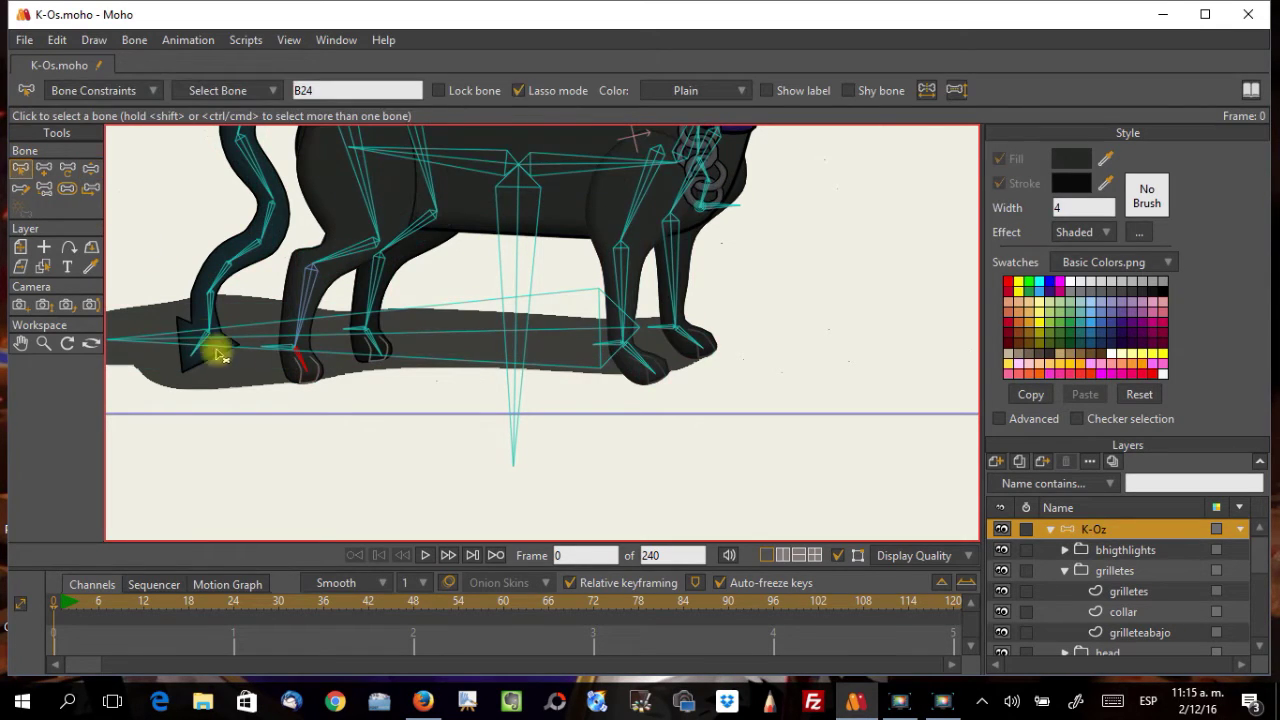
click(146, 91)
click(146, 91)
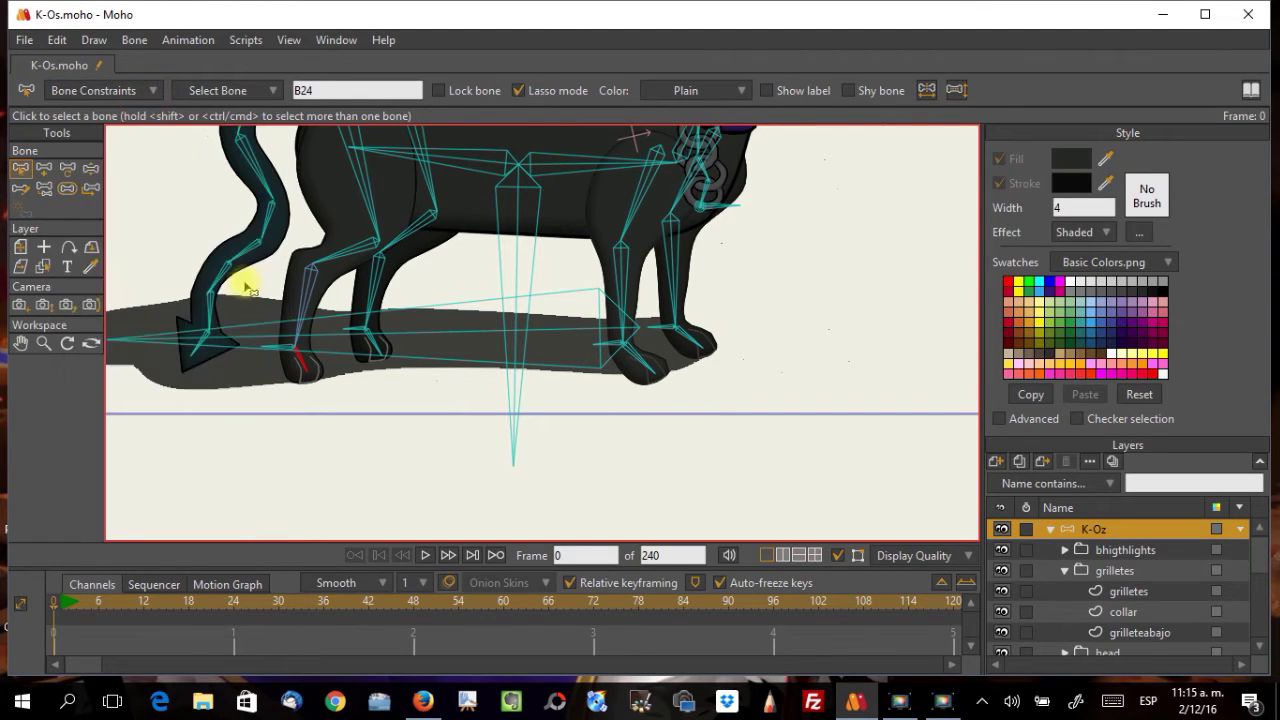
click(303, 295)
click(155, 91)
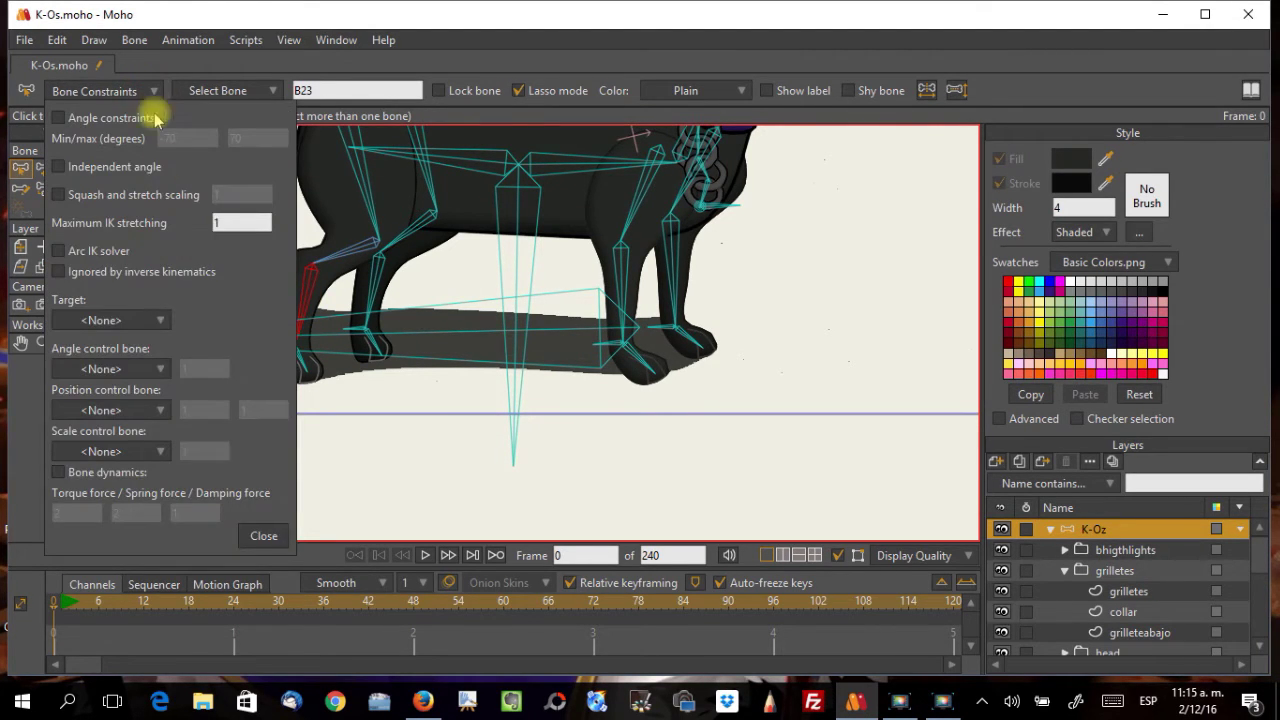
click(160, 320)
click(183, 506)
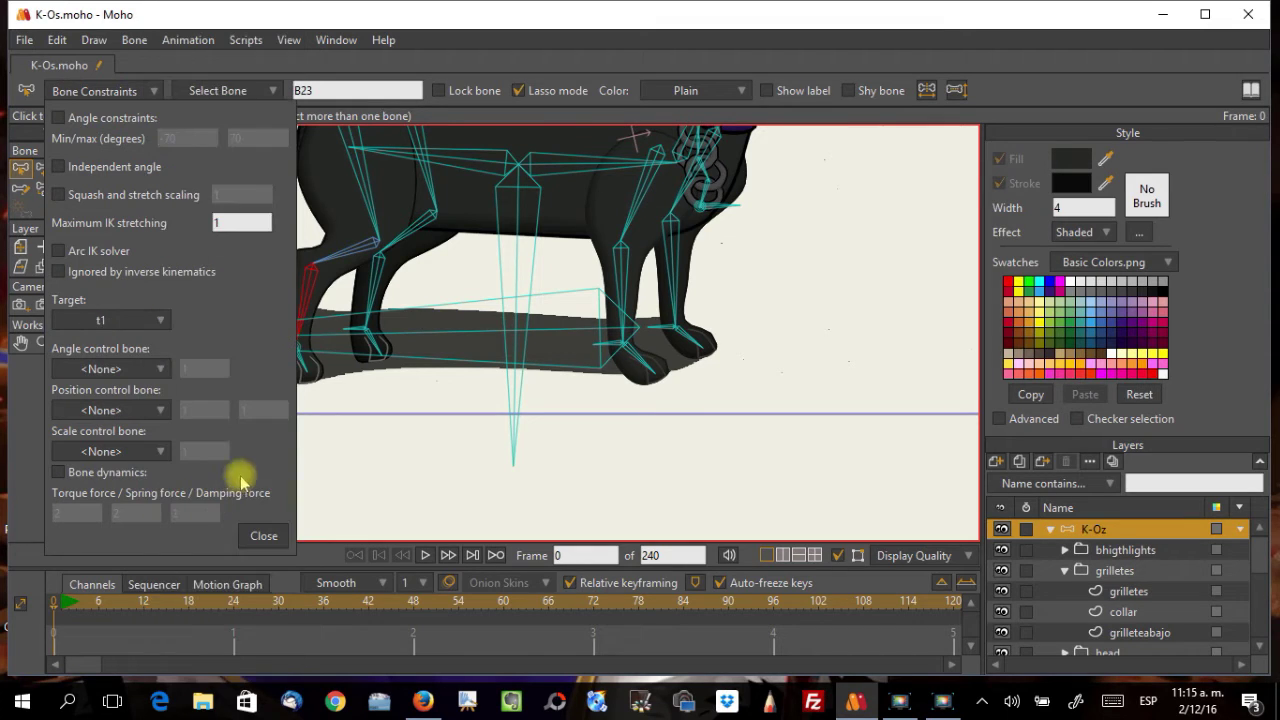
click(405, 458)
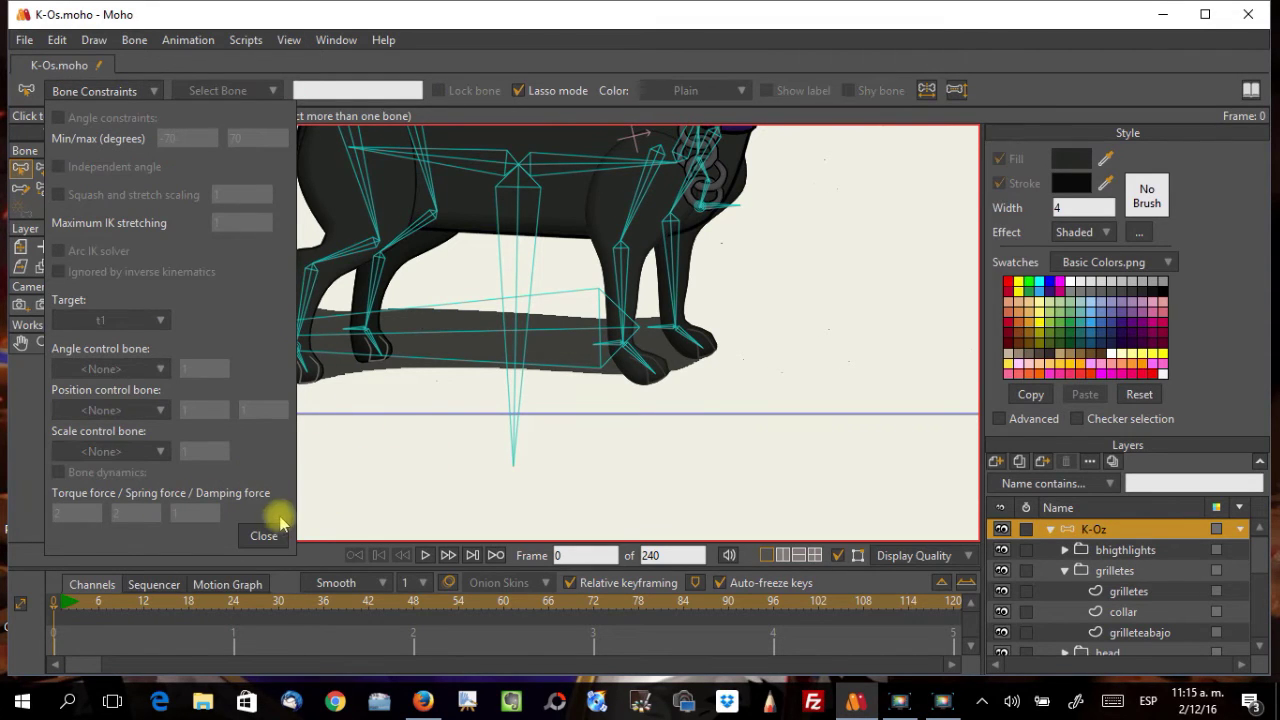
click(368, 292)
click(166, 320)
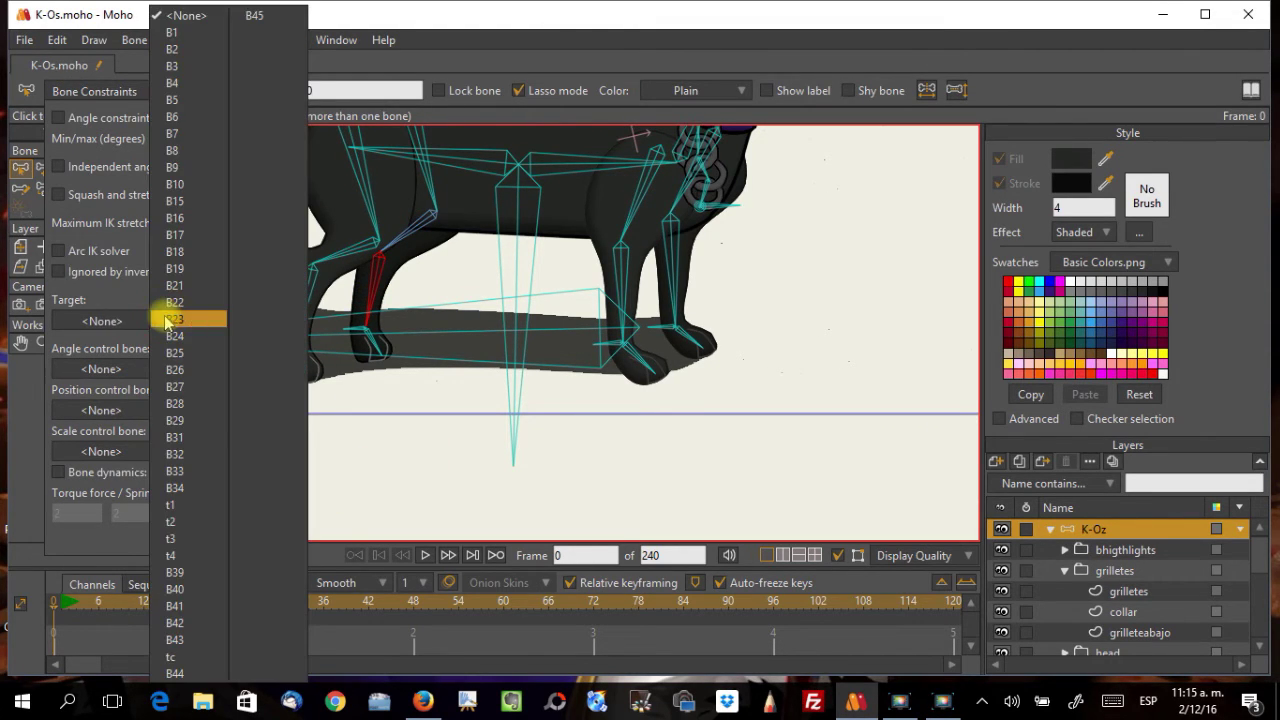
click(172, 521)
Step: Set t3 as the target of the near front lower-leg bone B26 and t4 as the target of the far front lower-leg bone B33
click(622, 285)
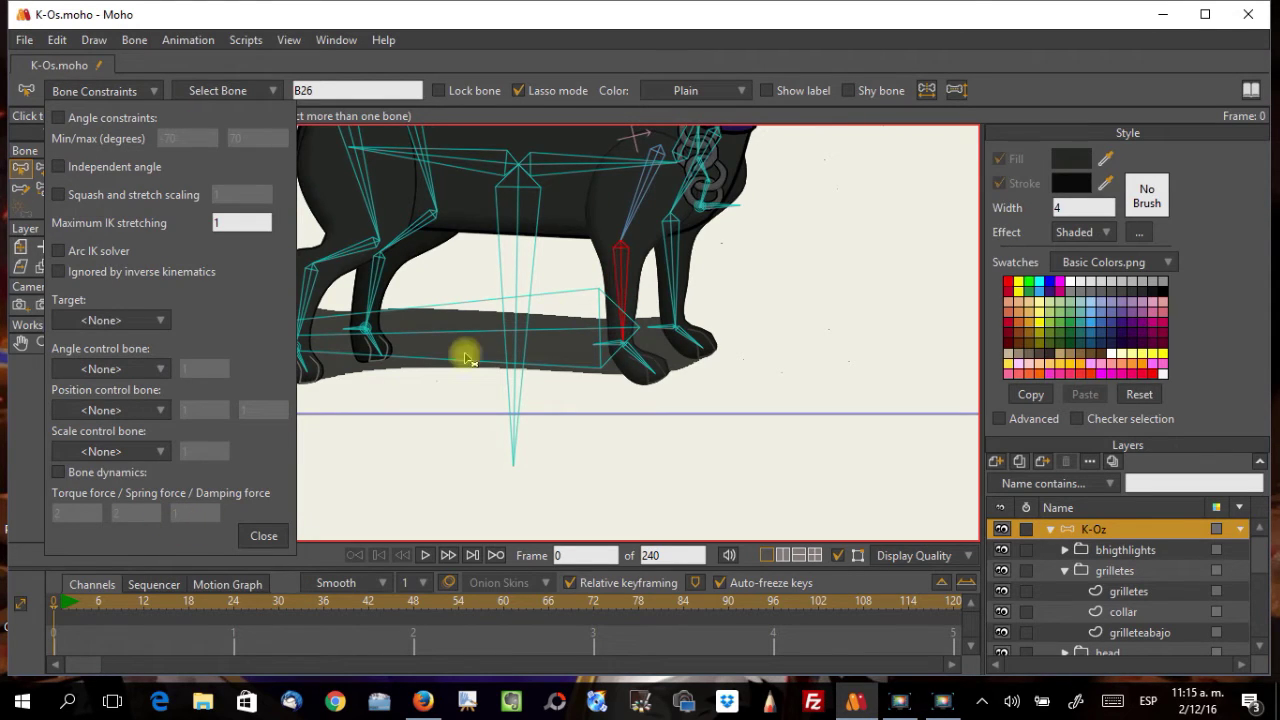
click(162, 320)
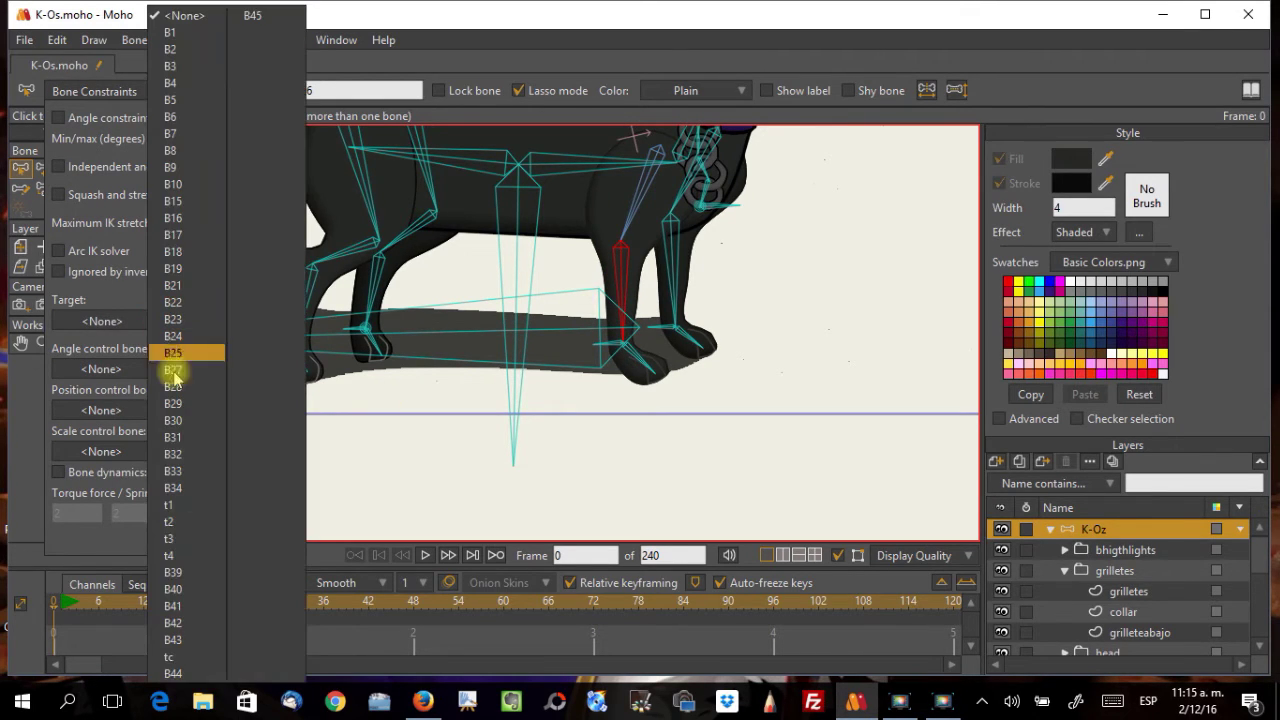
click(191, 540)
click(671, 282)
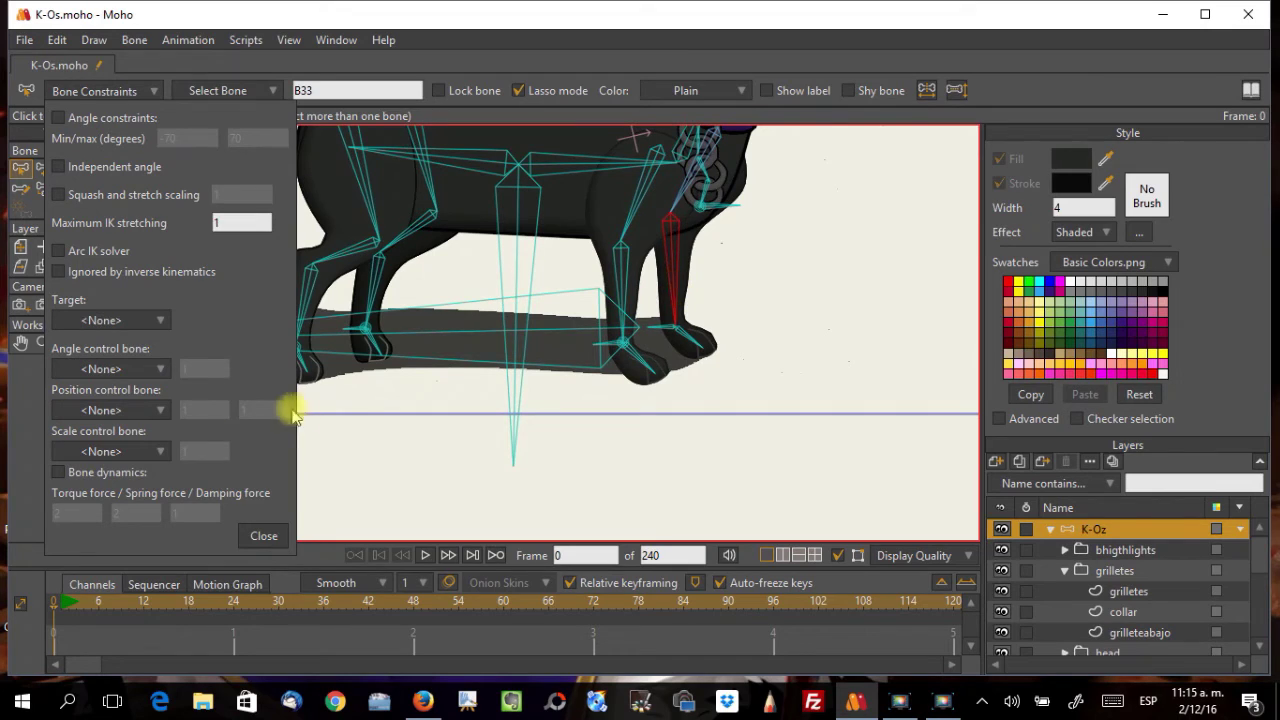
click(155, 321)
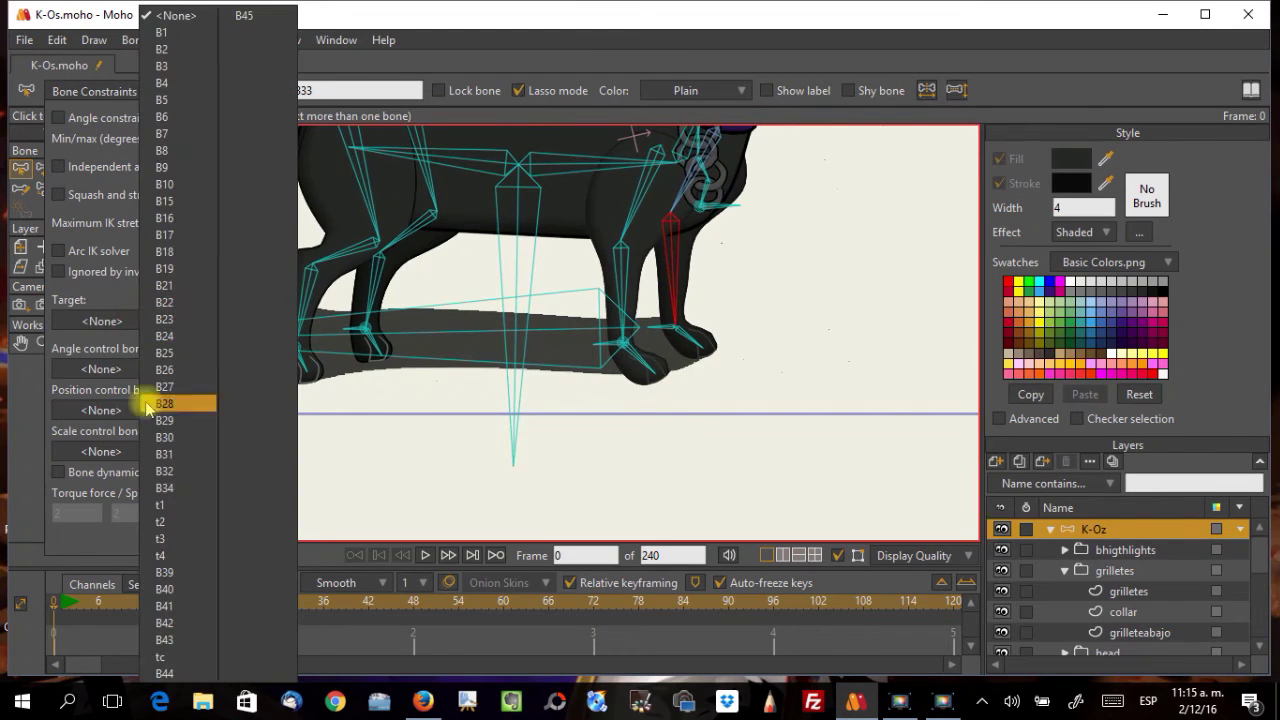
click(163, 556)
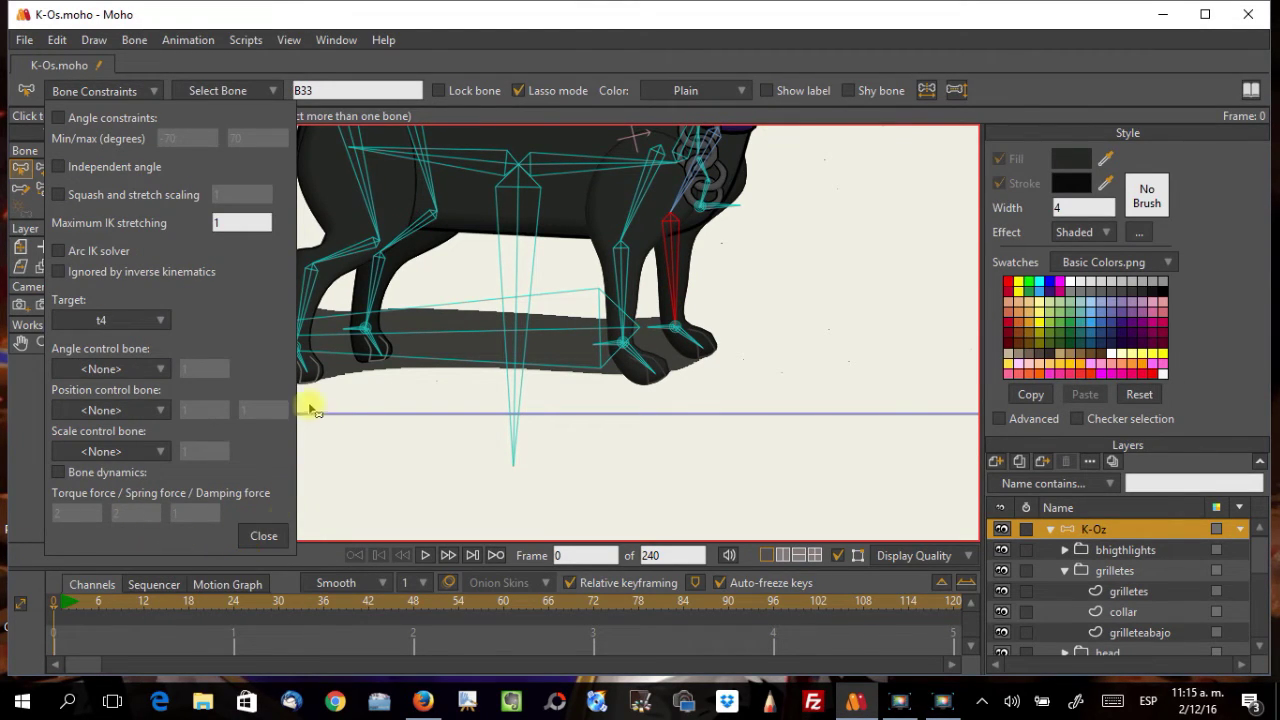
click(264, 535)
Step: Enable Independent angle on the four foot bones B24, B31, B27 and B34
click(300, 364)
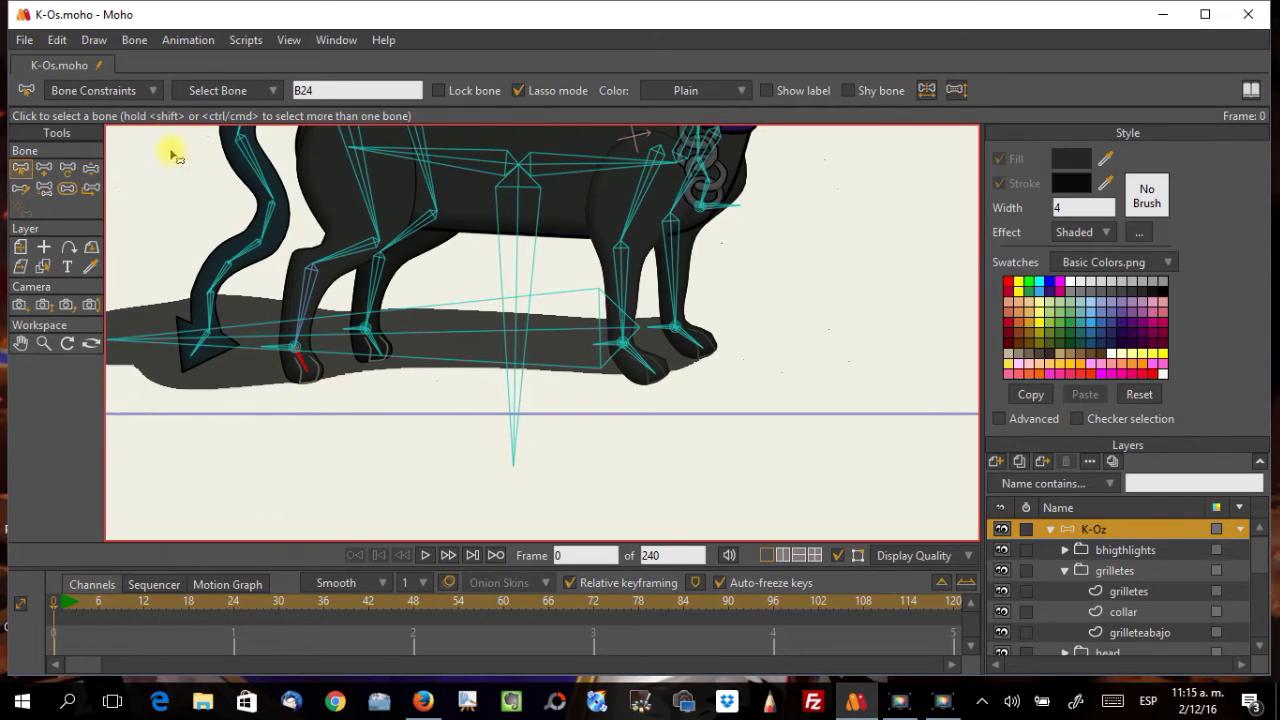
click(155, 92)
click(62, 166)
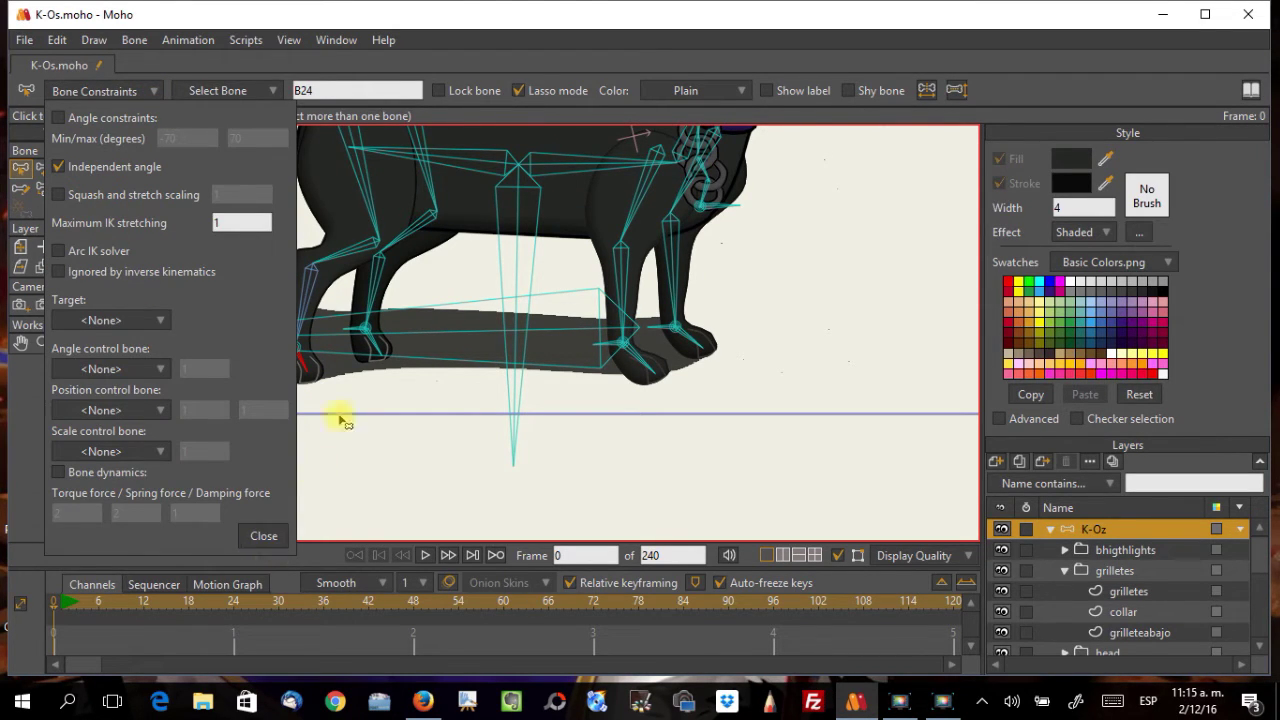
click(377, 348)
click(125, 168)
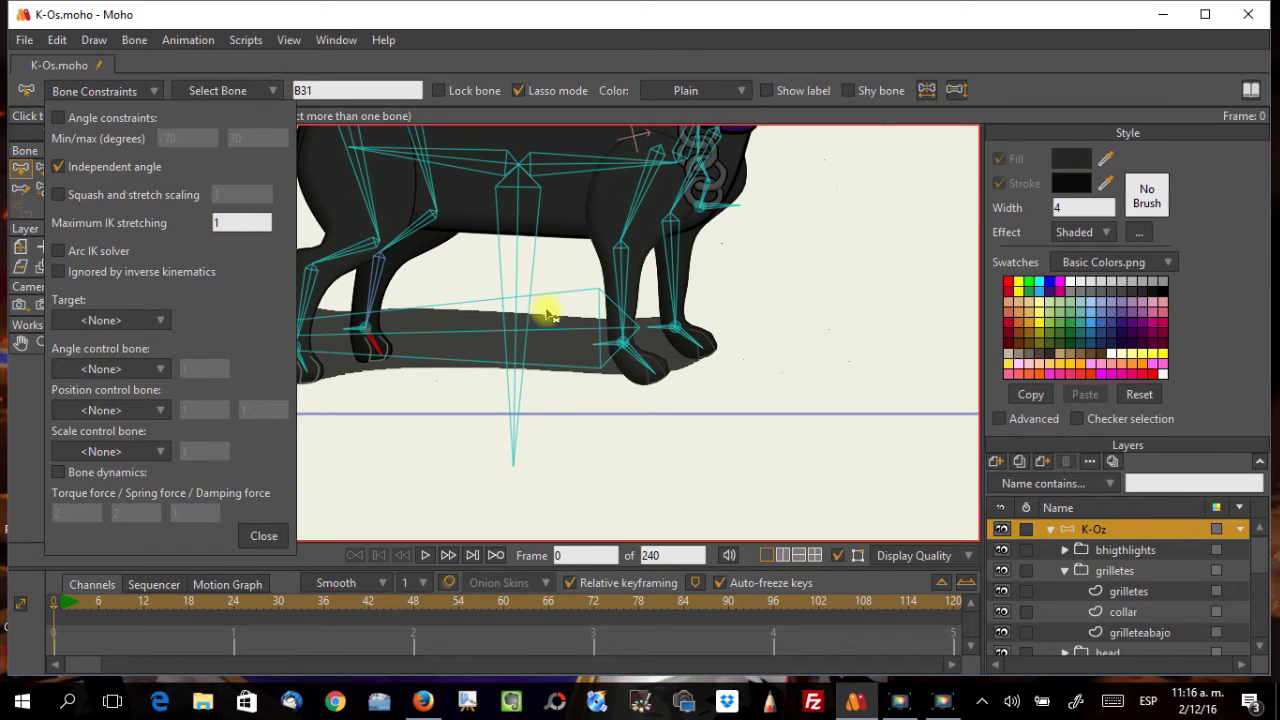
click(645, 365)
click(130, 168)
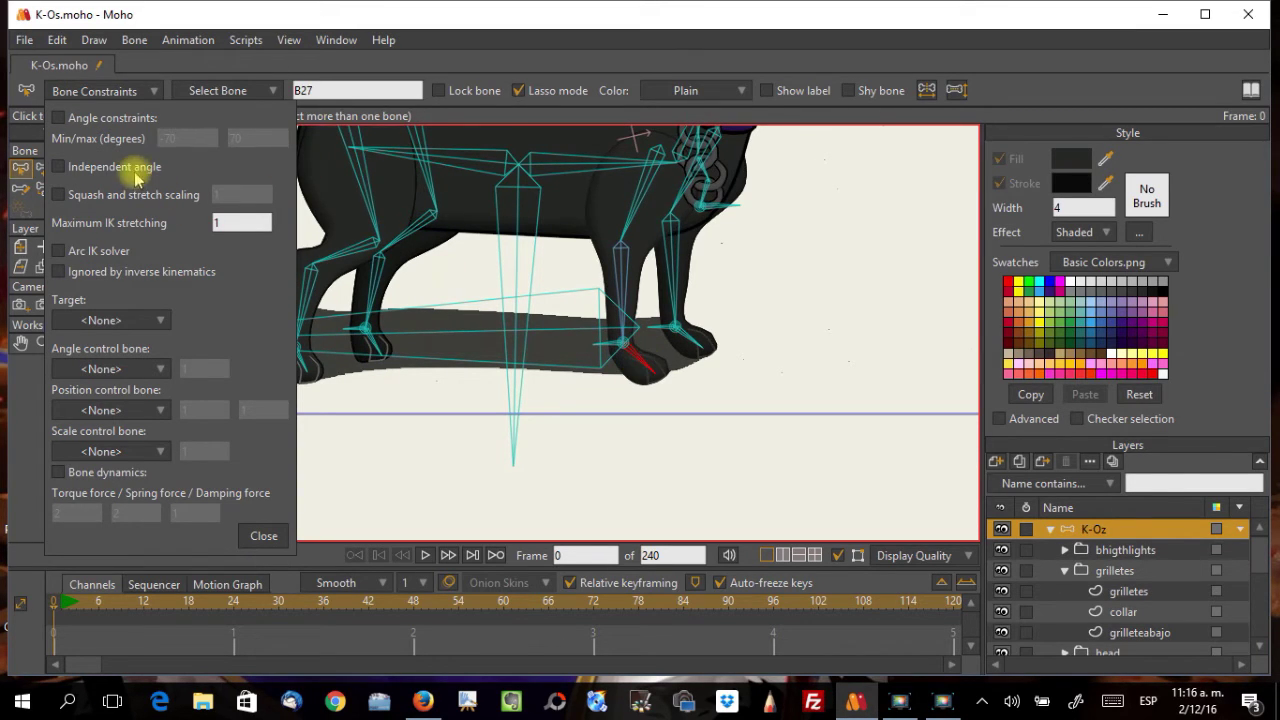
click(695, 345)
click(58, 167)
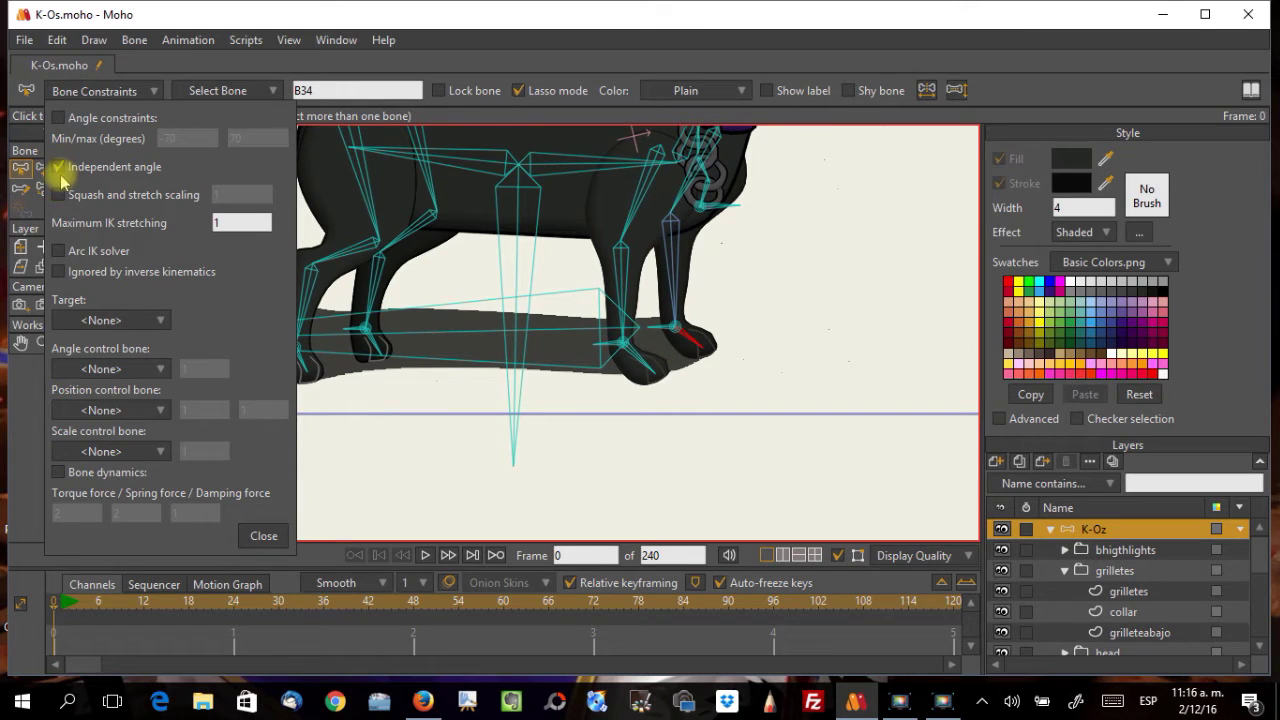
click(275, 537)
Step: Test the ankle targets by moving the body bone and pulling the feet with Manipulate Bones, and go to frame 12
click(90, 168)
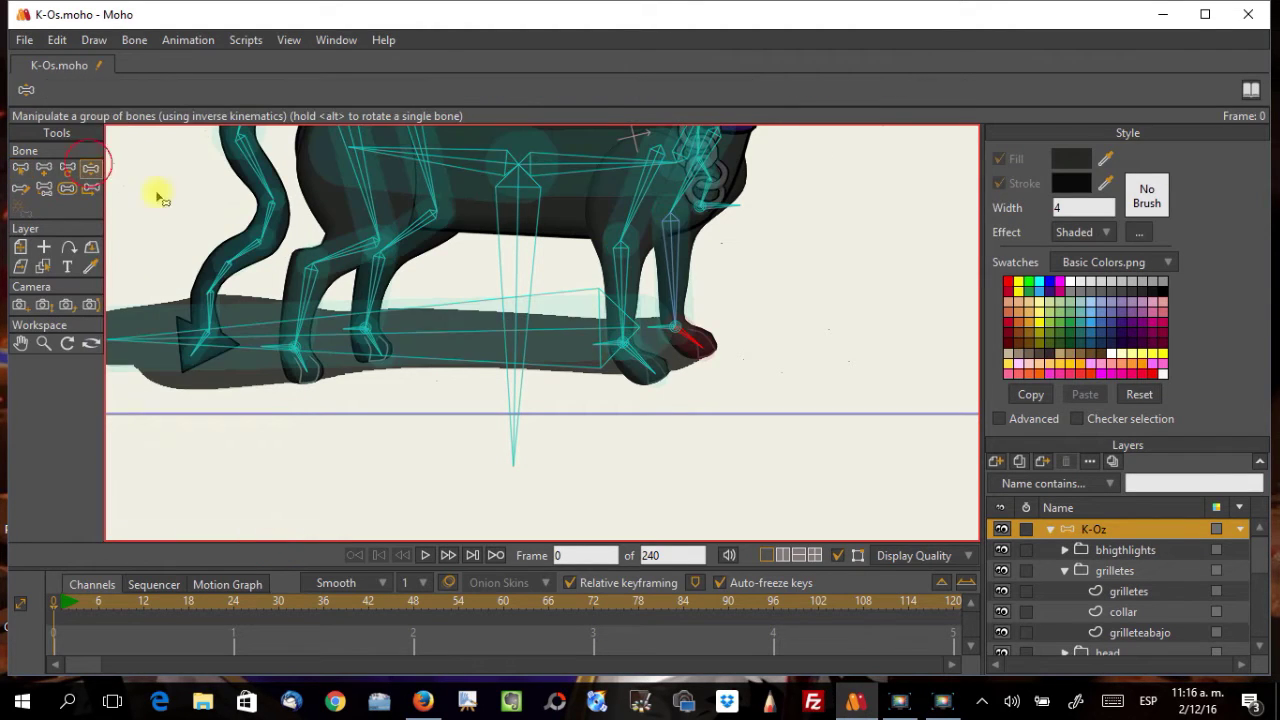
drag(503, 277, 778, 215)
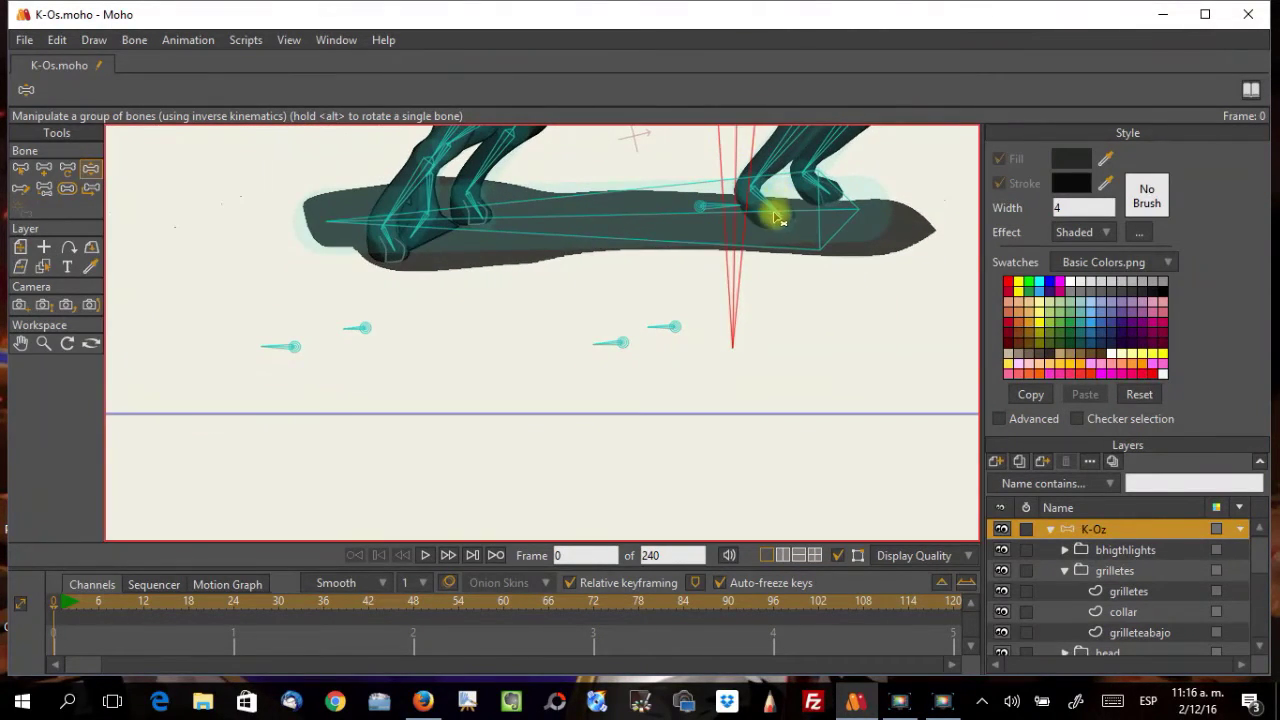
click(770, 212)
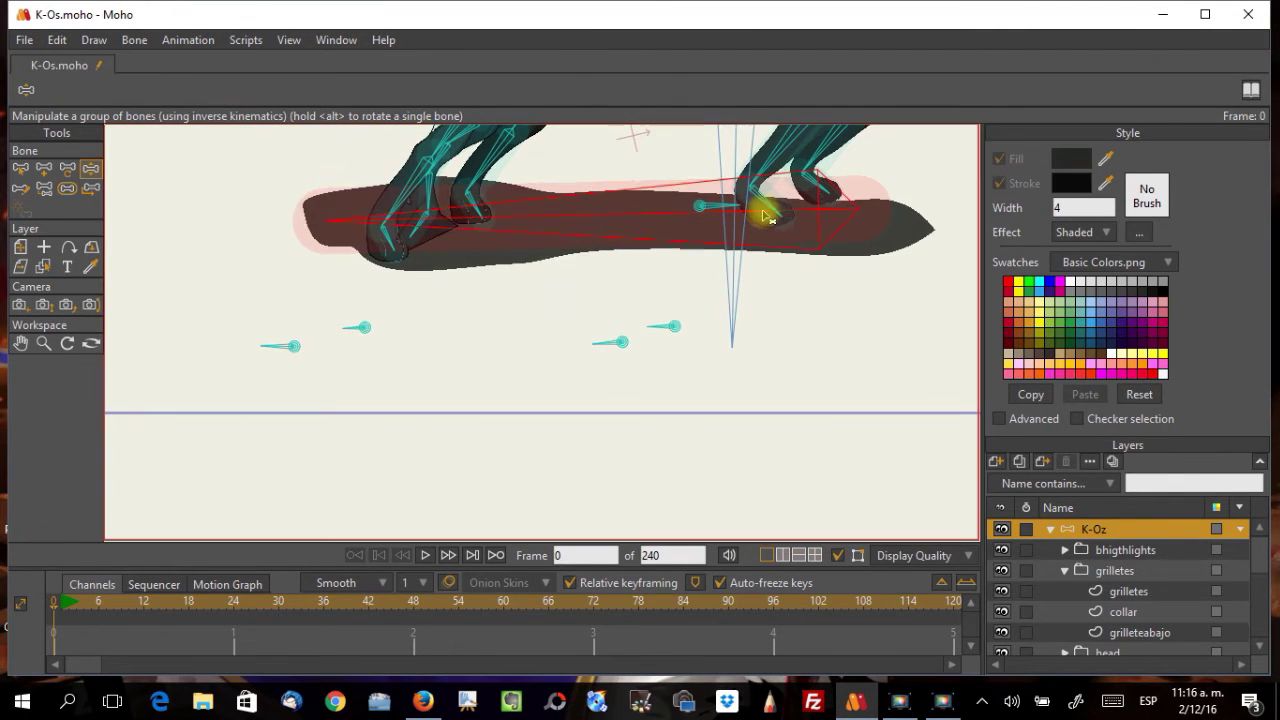
click(768, 208)
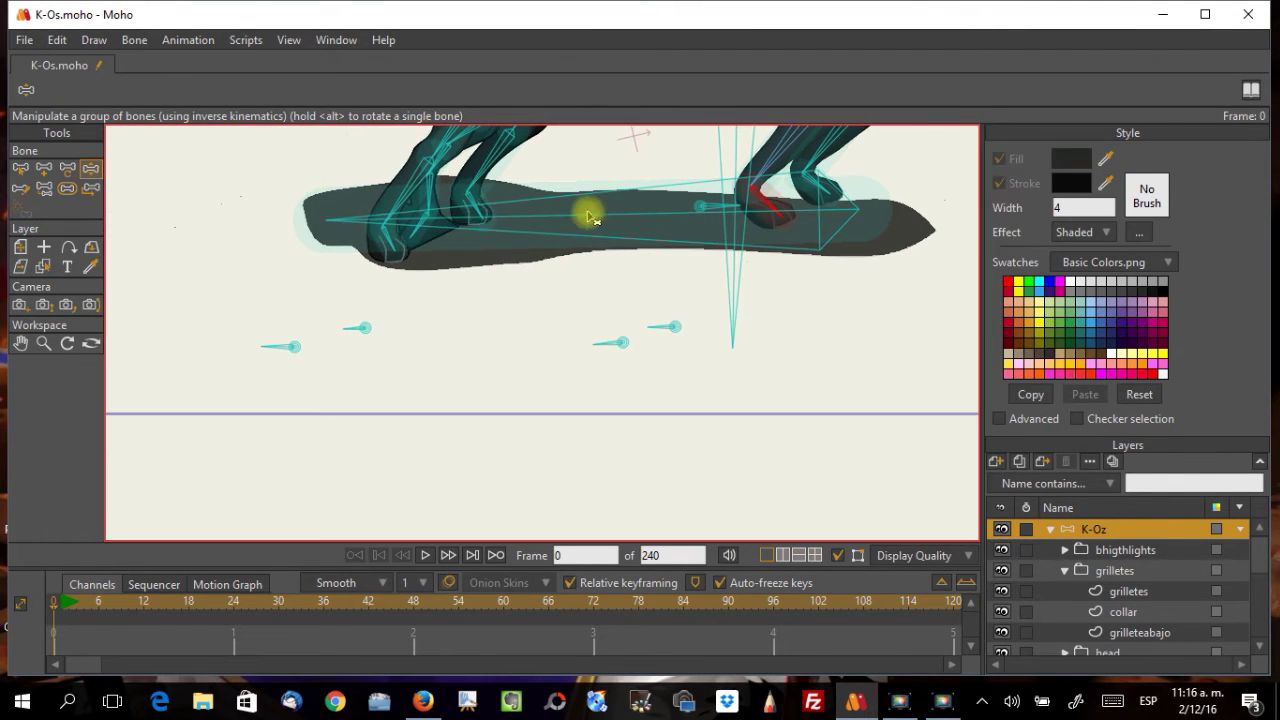
click(397, 252)
drag(397, 252, 402, 257)
click(143, 606)
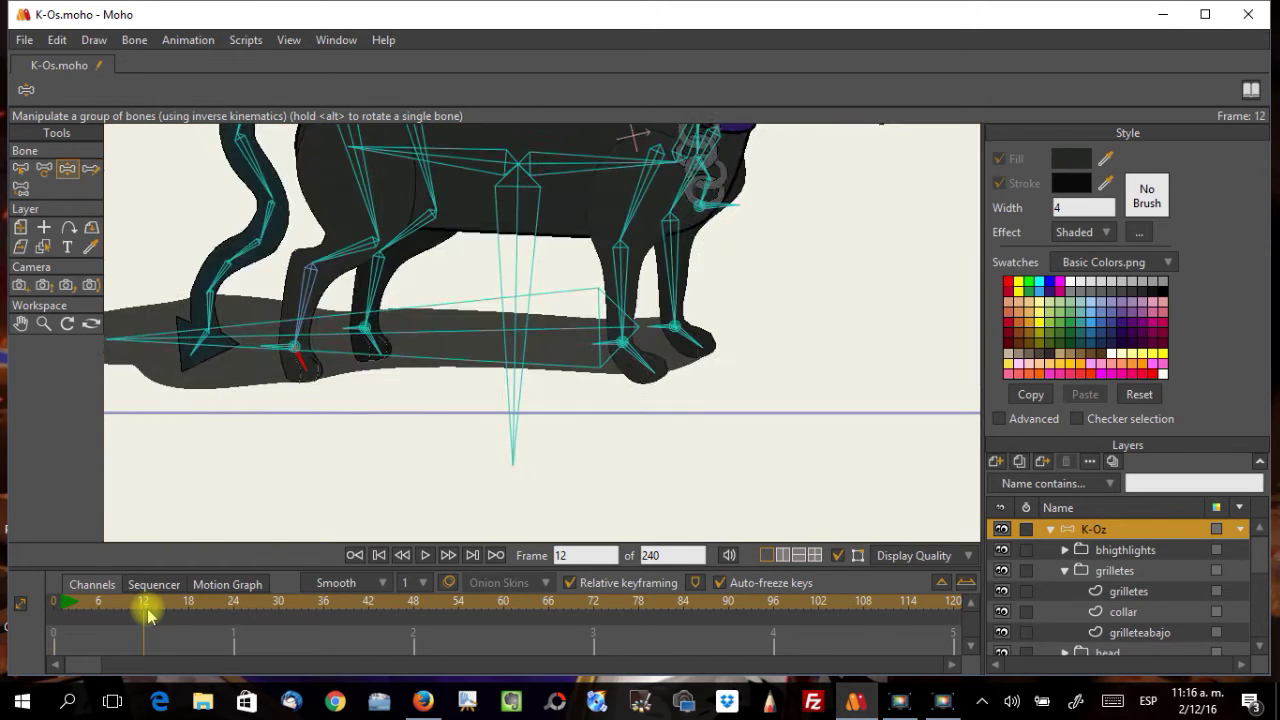
Step: Try a test pose at frame 12 by moving the legs and raising the tail behind the dog, and preview it without the bone overlay
drag(490, 350, 378, 287)
drag(666, 257, 707, 277)
scroll(645, 340, down, 3)
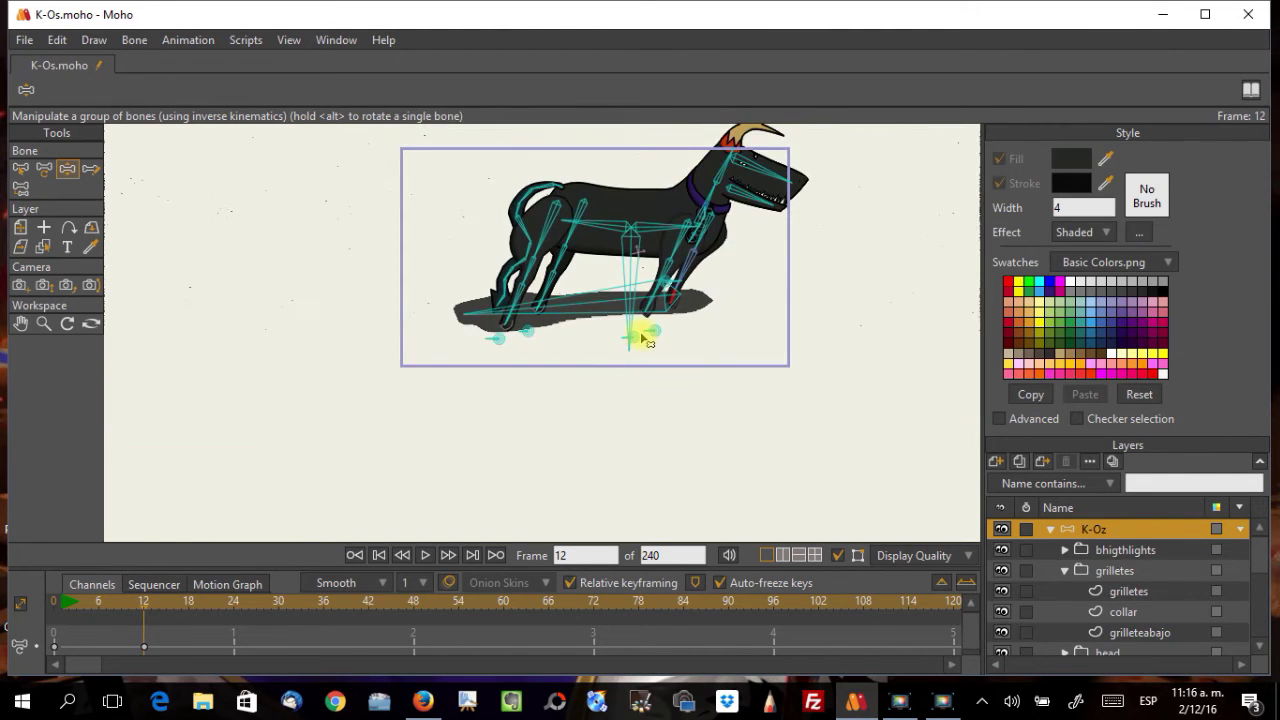
drag(505, 302, 334, 323)
click(836, 556)
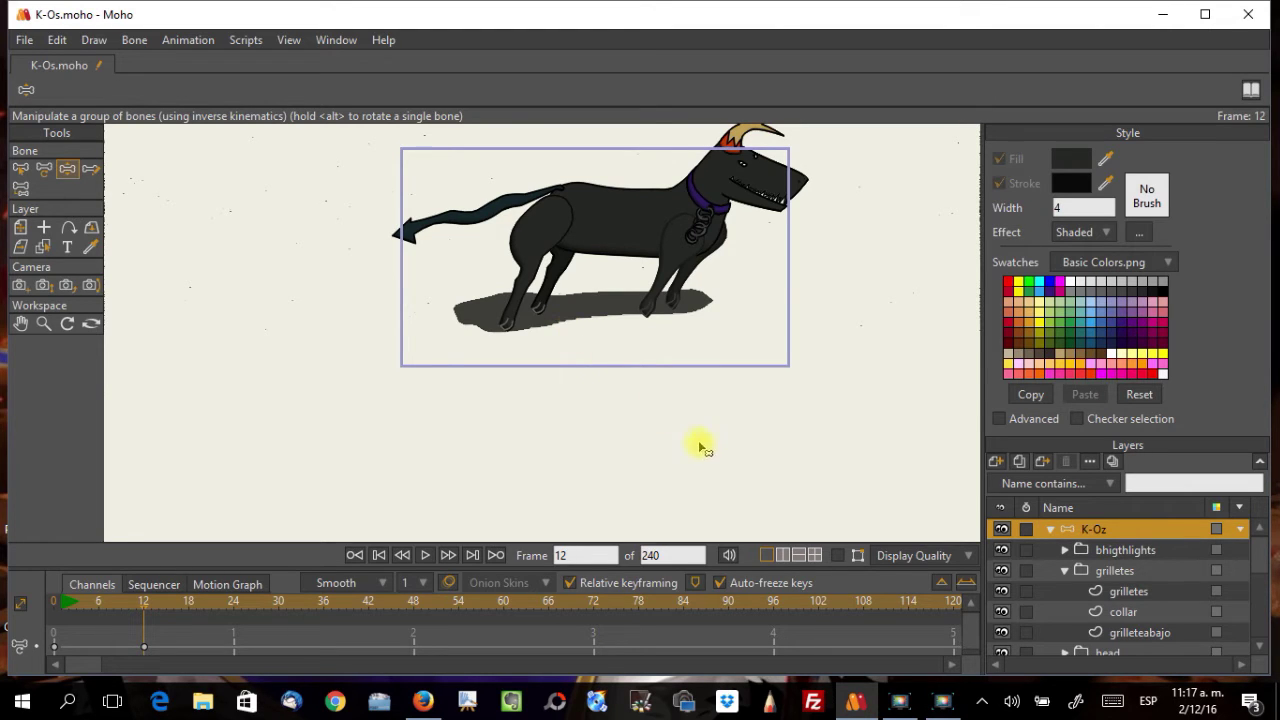
click(831, 558)
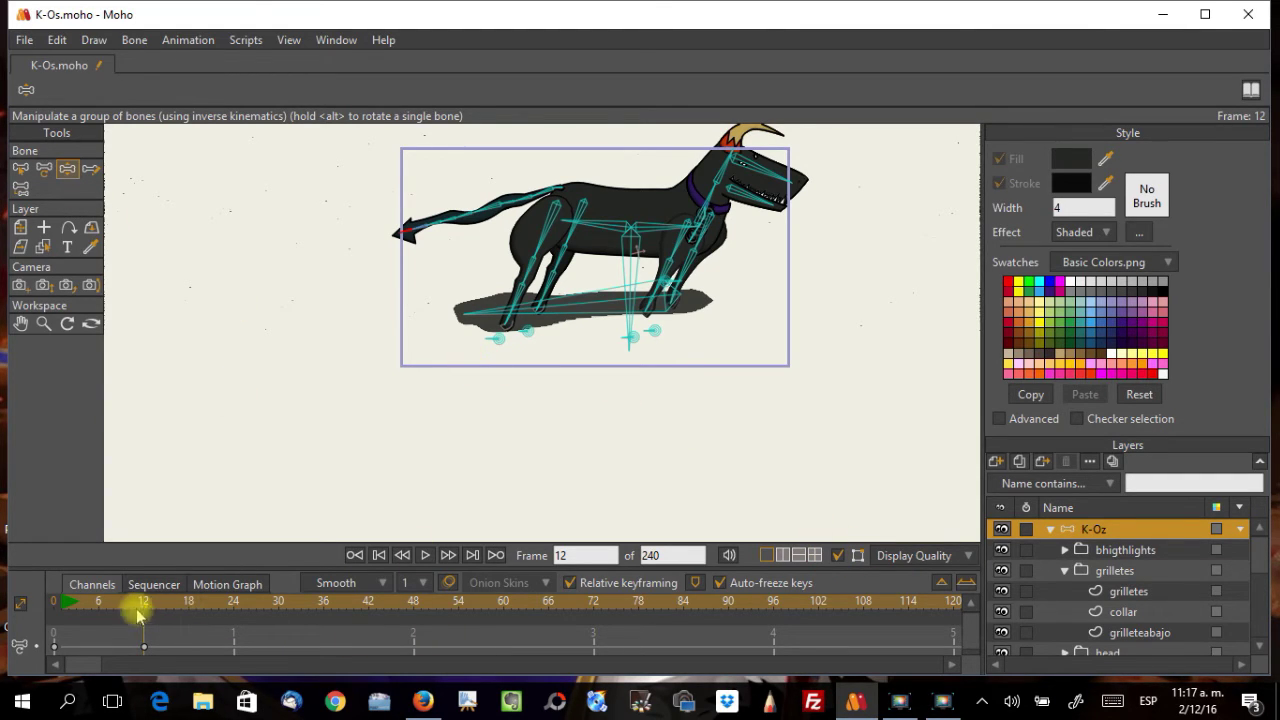
Step: Enlarge the timeline and delete all the test-pose keyframes at frame 12
drag(308, 546, 320, 405)
drag(116, 497, 197, 648)
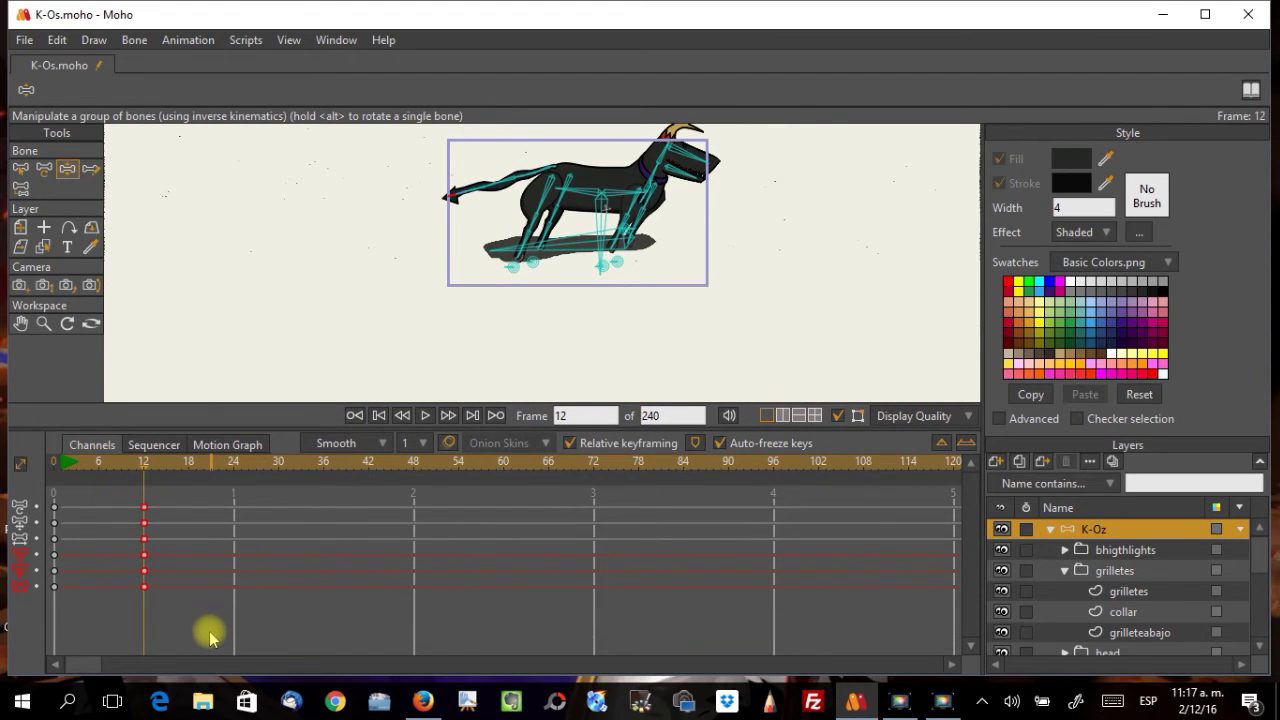
key(Delete)
scroll(520, 247, up, 5)
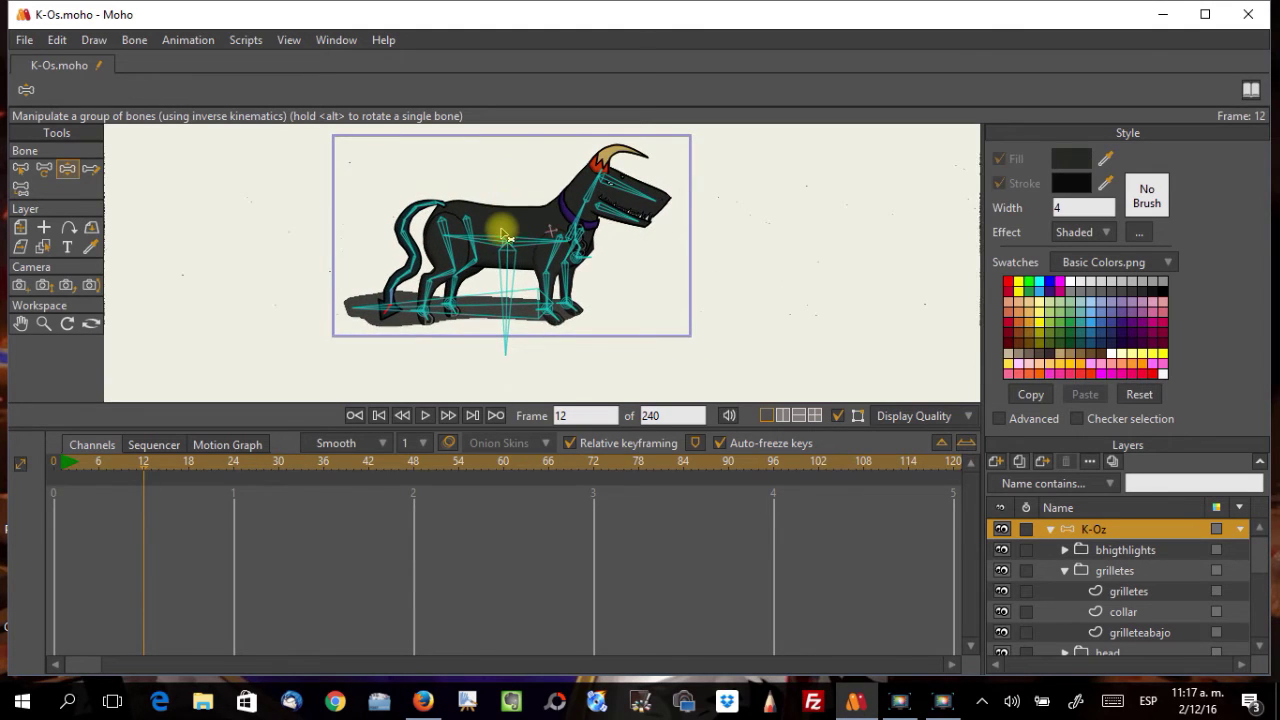
scroll(506, 236, up, 2)
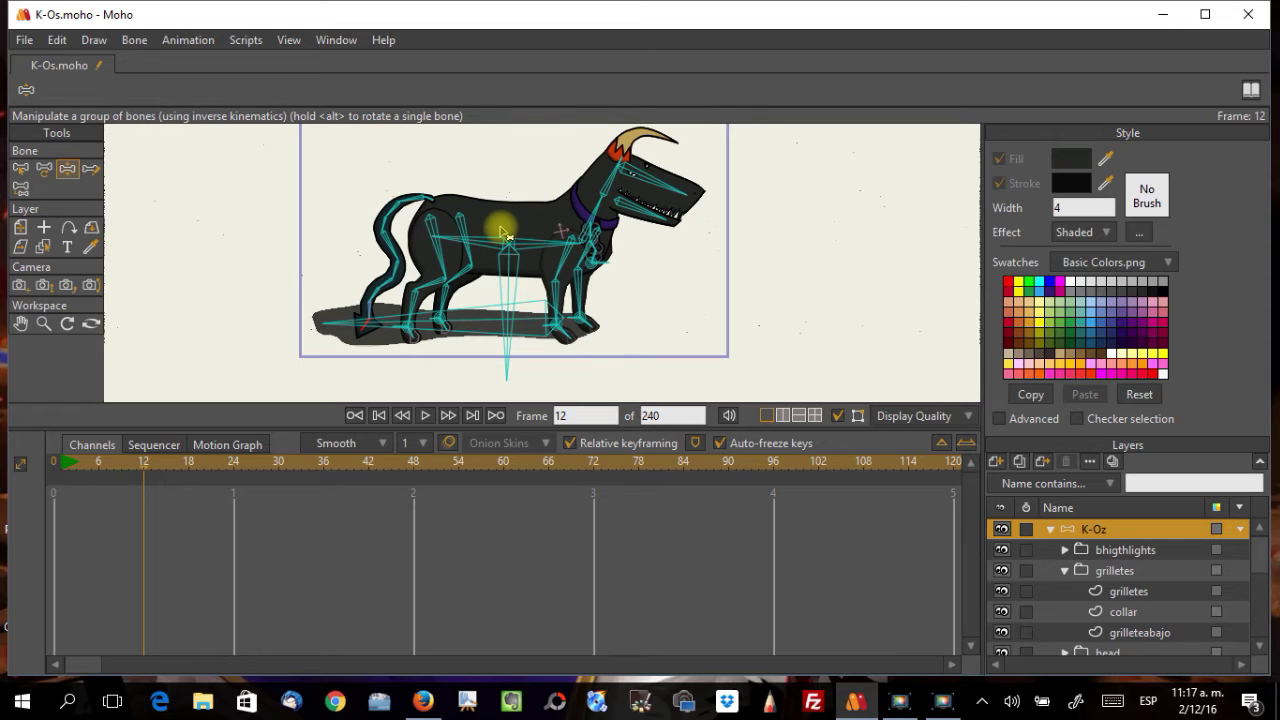
scroll(505, 230, down, 1)
scroll(495, 205, up, 3)
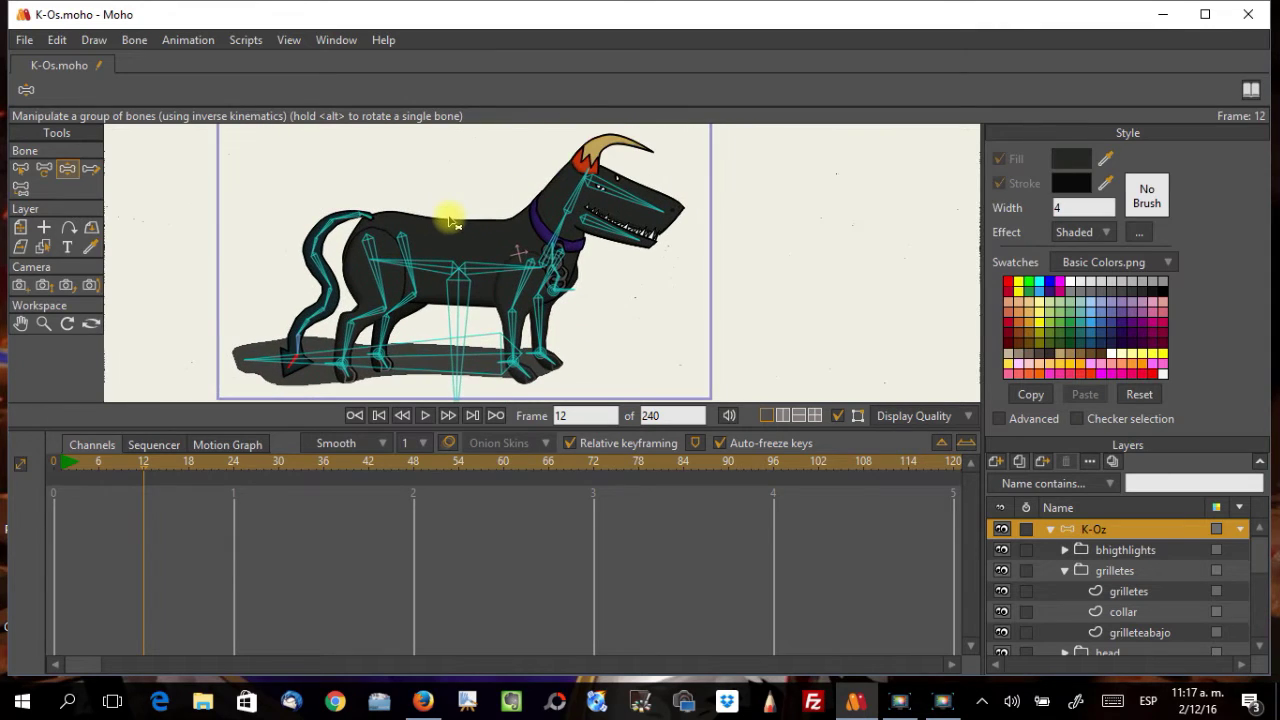
scroll(485, 200, down, 1)
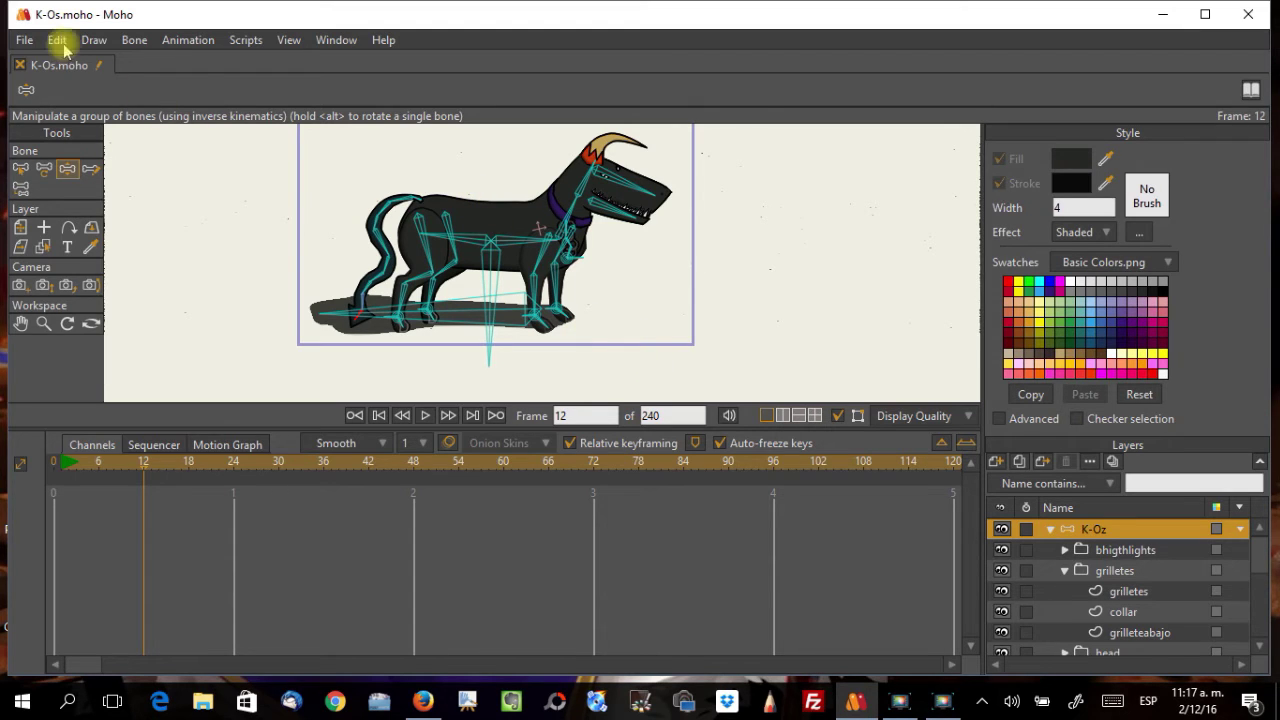
click(24, 40)
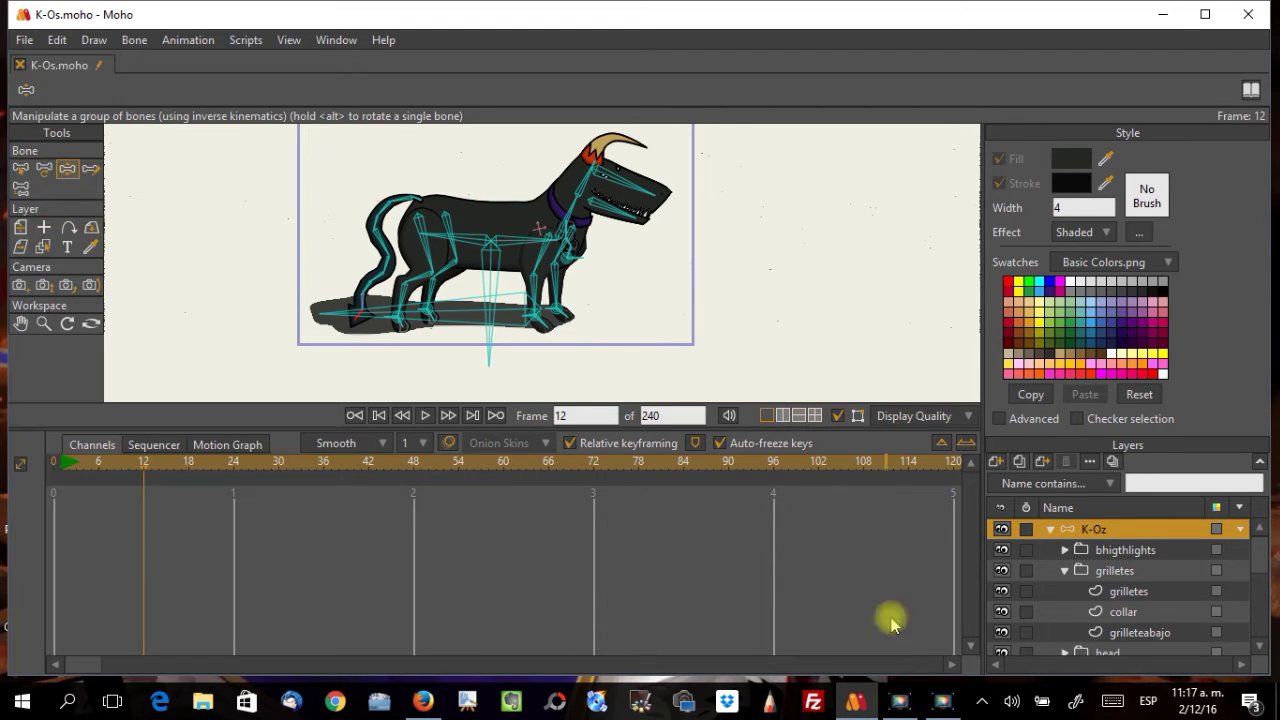
click(941, 701)
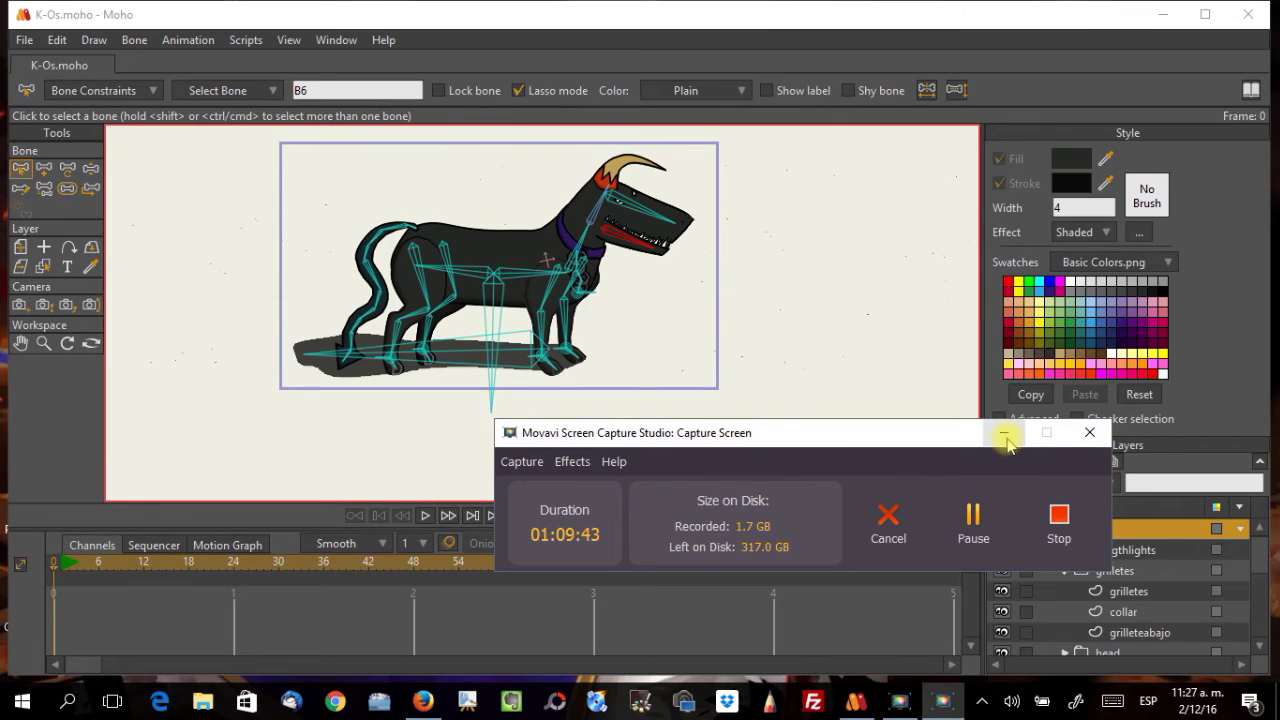
click(1005, 435)
Step: Enable angle constraints on the upper head bone with a range of -10 to 30 degrees and test its rotation
scroll(663, 323, up, 3)
drag(663, 323, 577, 463)
scroll(580, 409, up, 3)
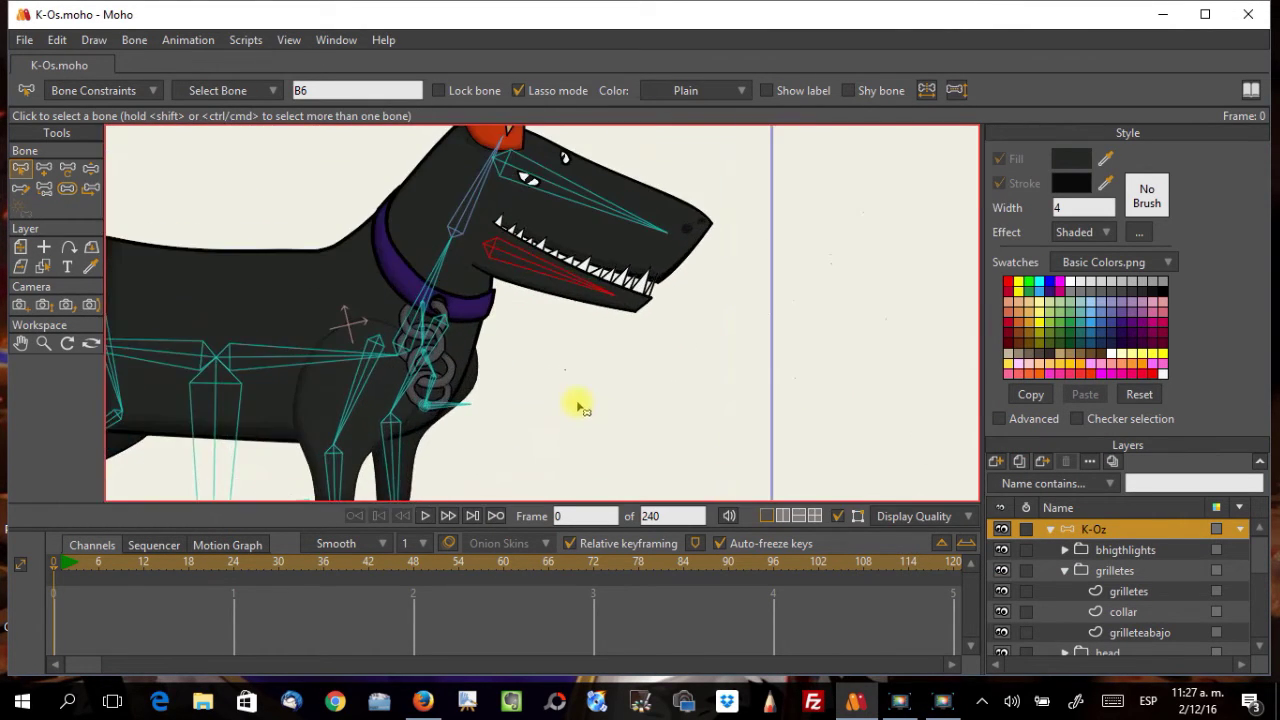
click(560, 255)
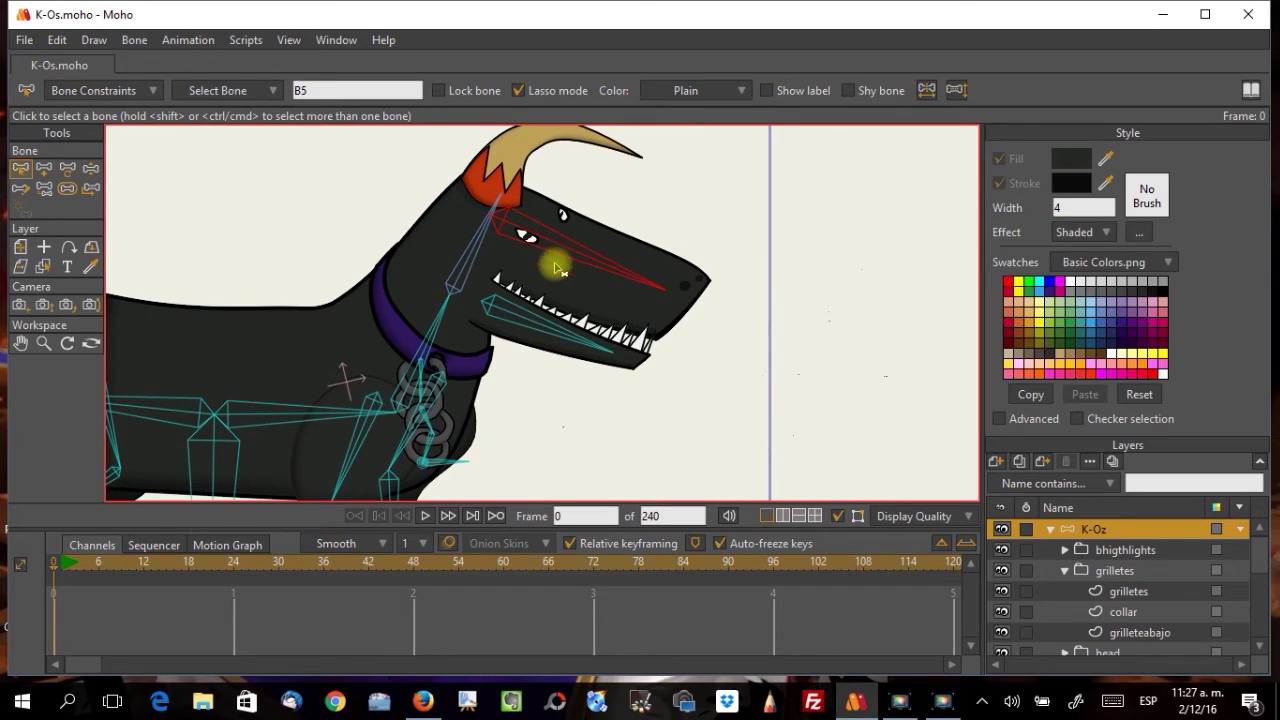
click(108, 92)
click(58, 118)
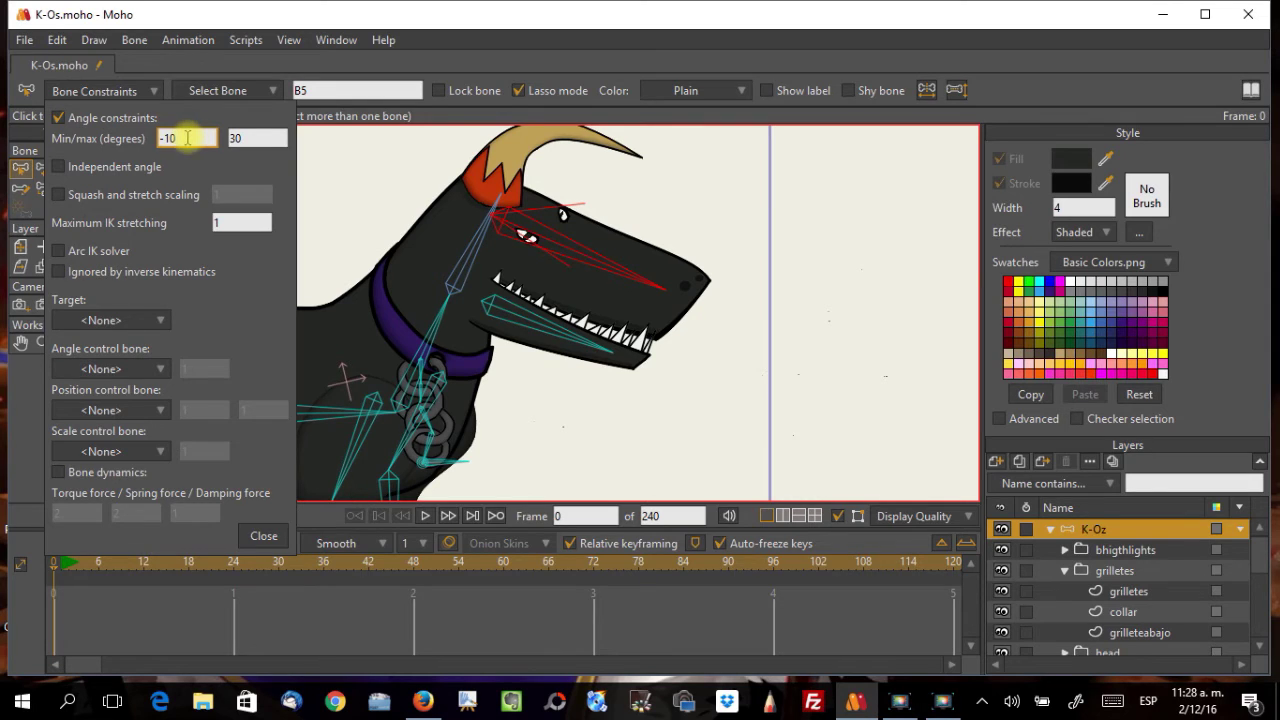
click(264, 536)
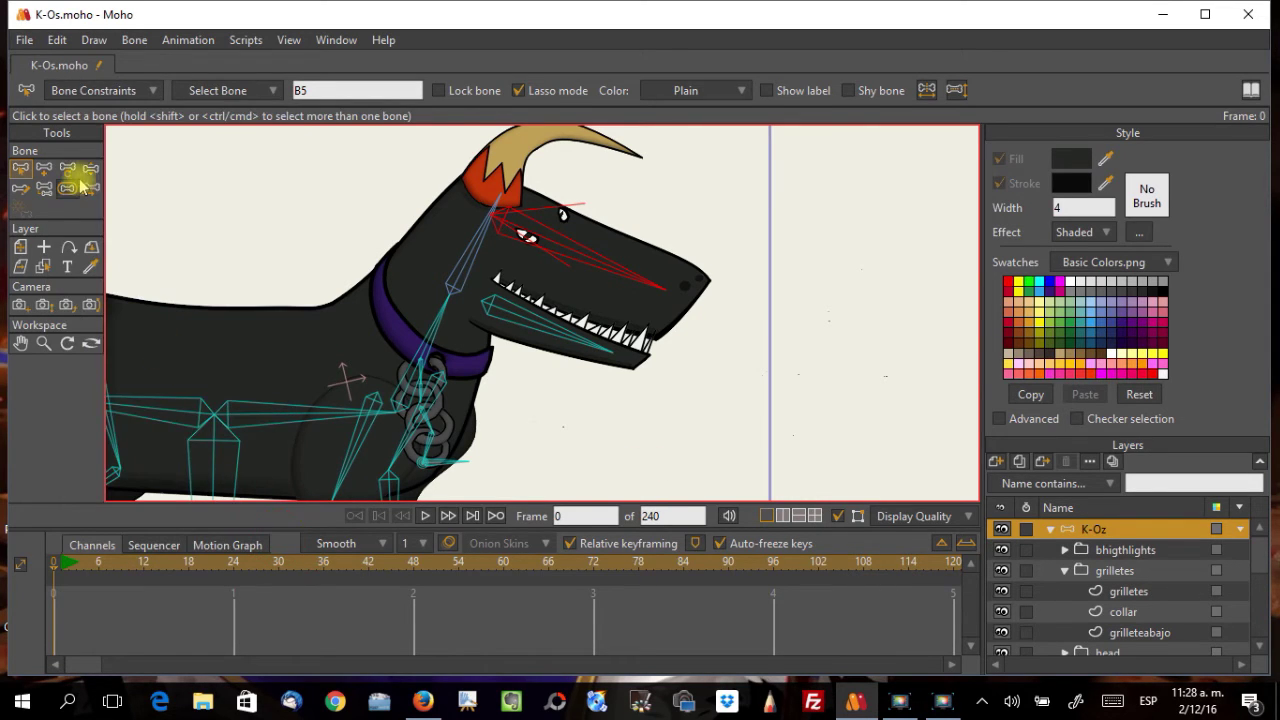
click(90, 168)
drag(603, 260, 557, 240)
Step: Enable angle constraints on the lower jaw bone with a range of -30 to 10 degrees and test its rotation
click(20, 168)
click(565, 340)
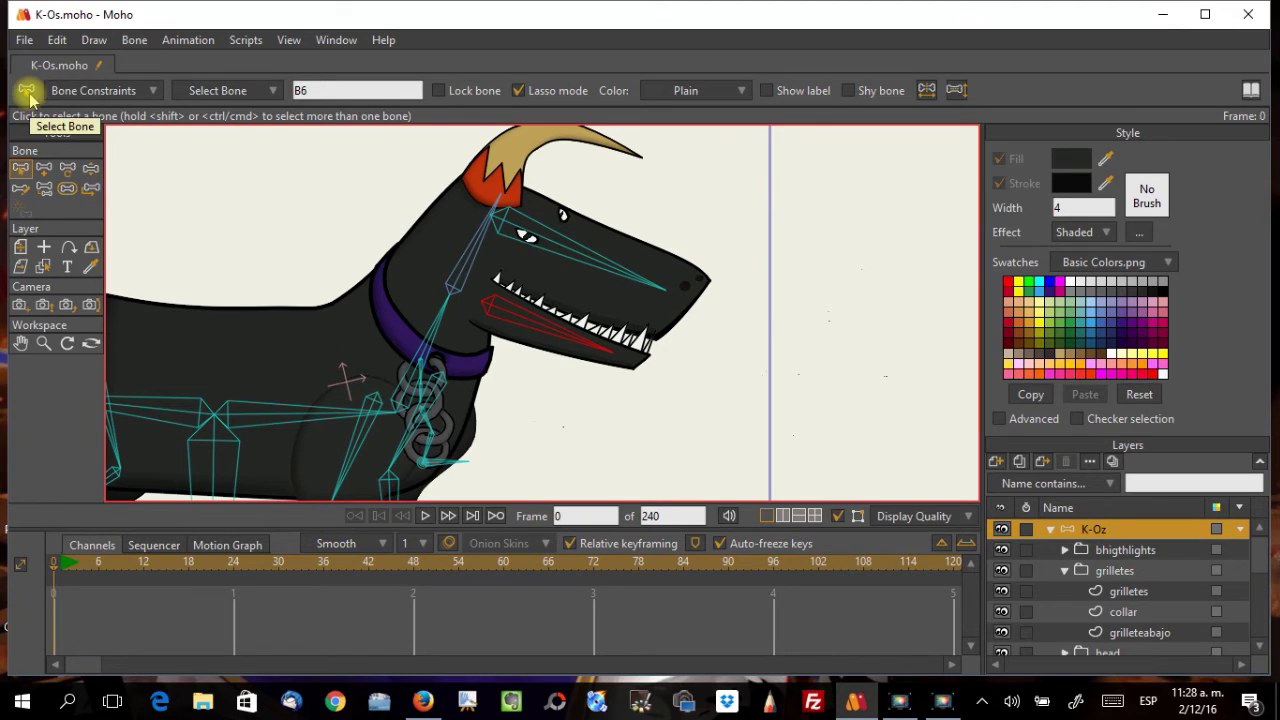
click(72, 90)
click(58, 118)
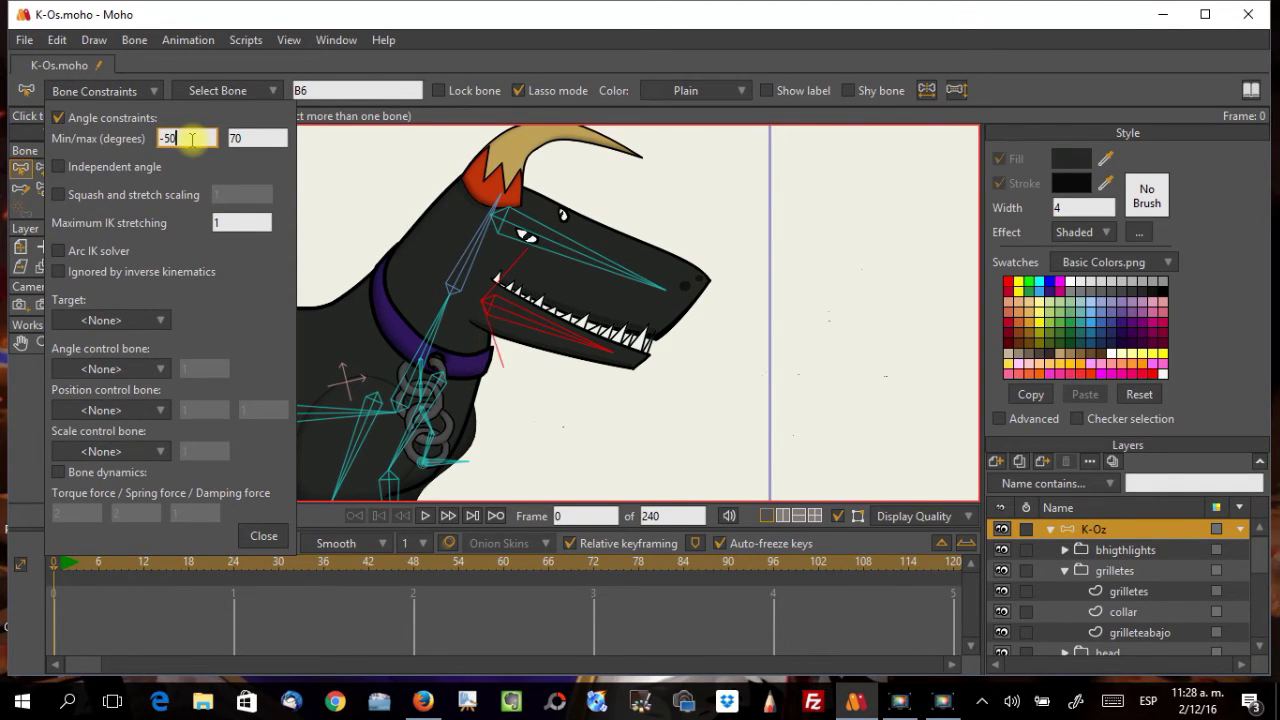
click(235, 138)
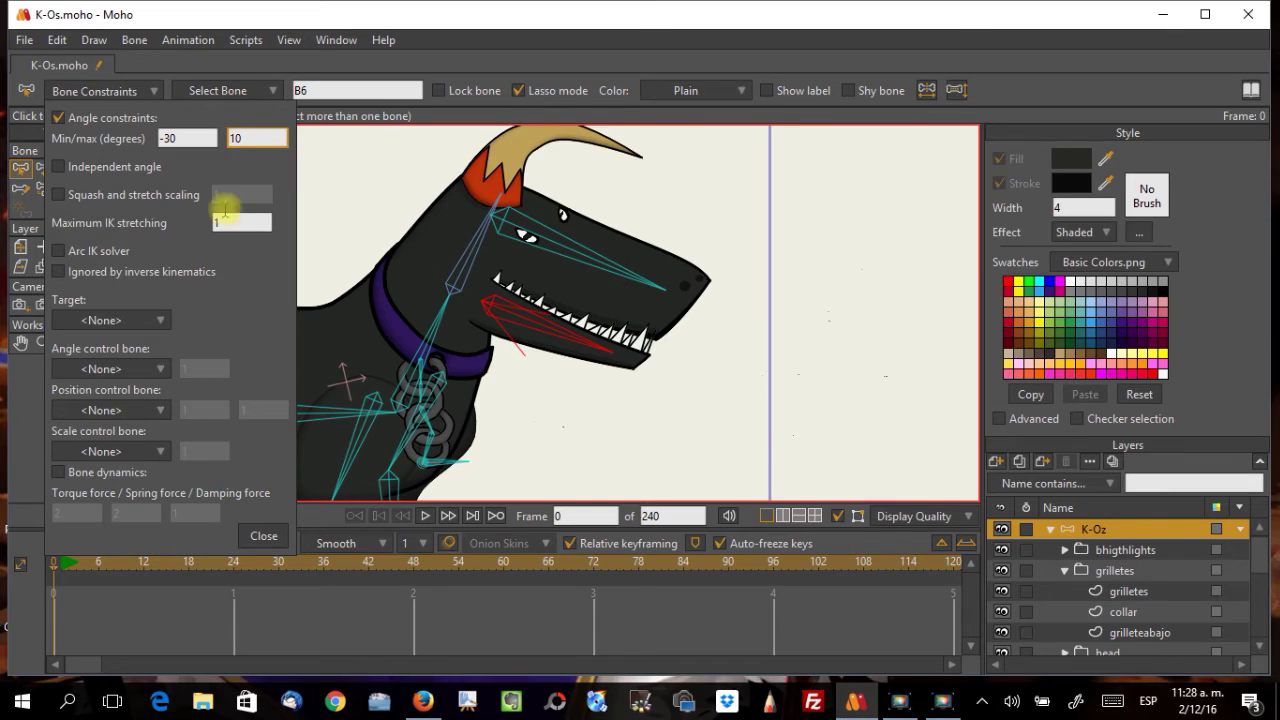
click(264, 535)
click(91, 168)
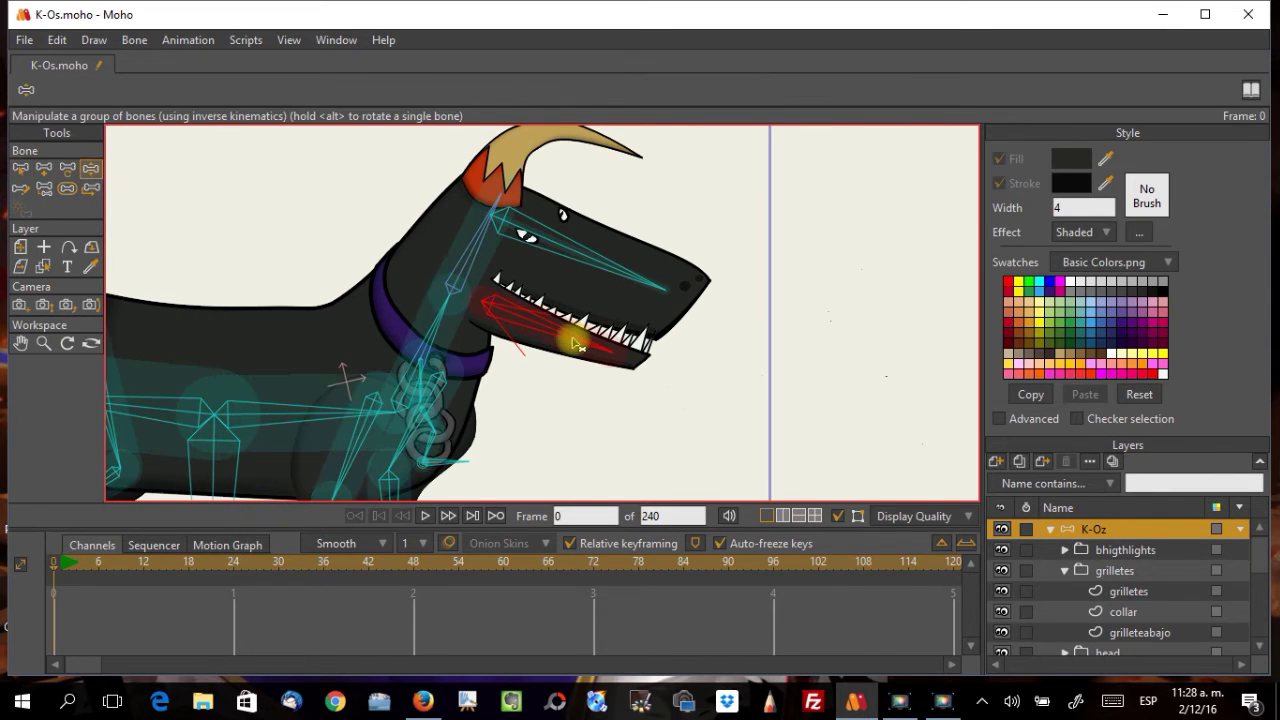
drag(563, 337, 583, 305)
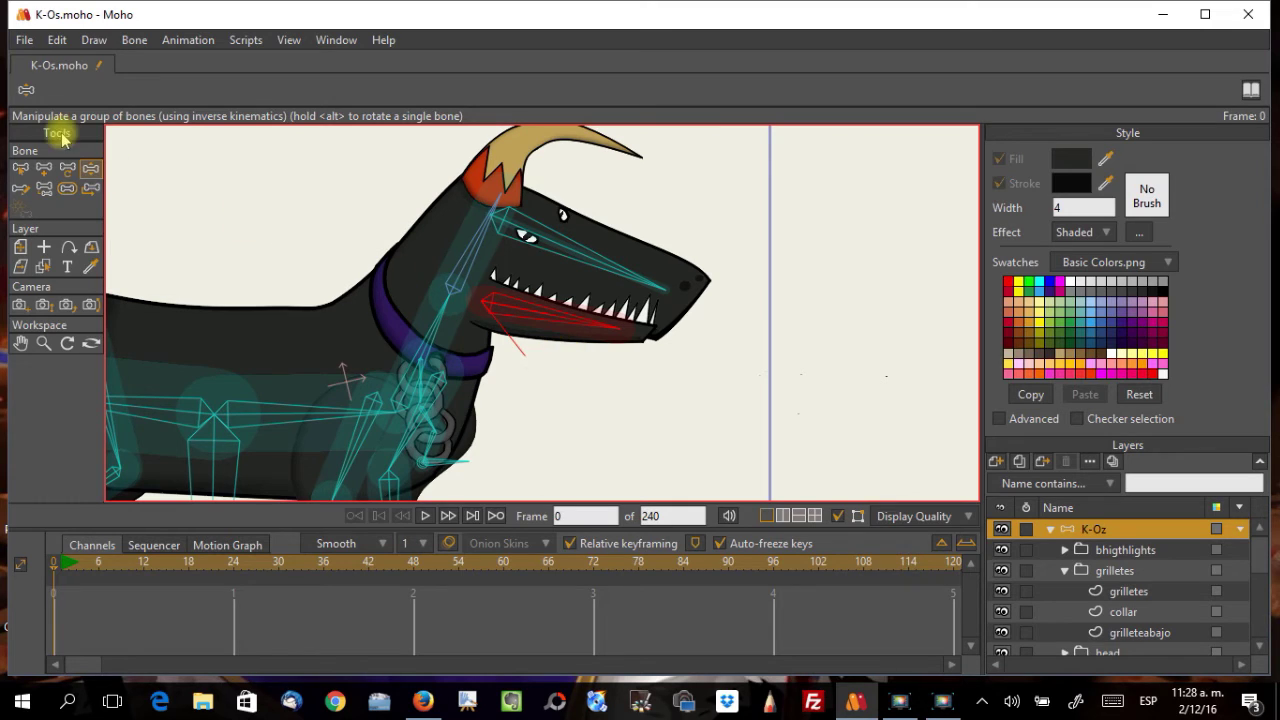
Step: Reduce the maximum angle limit of the lower jaw bone
click(21, 169)
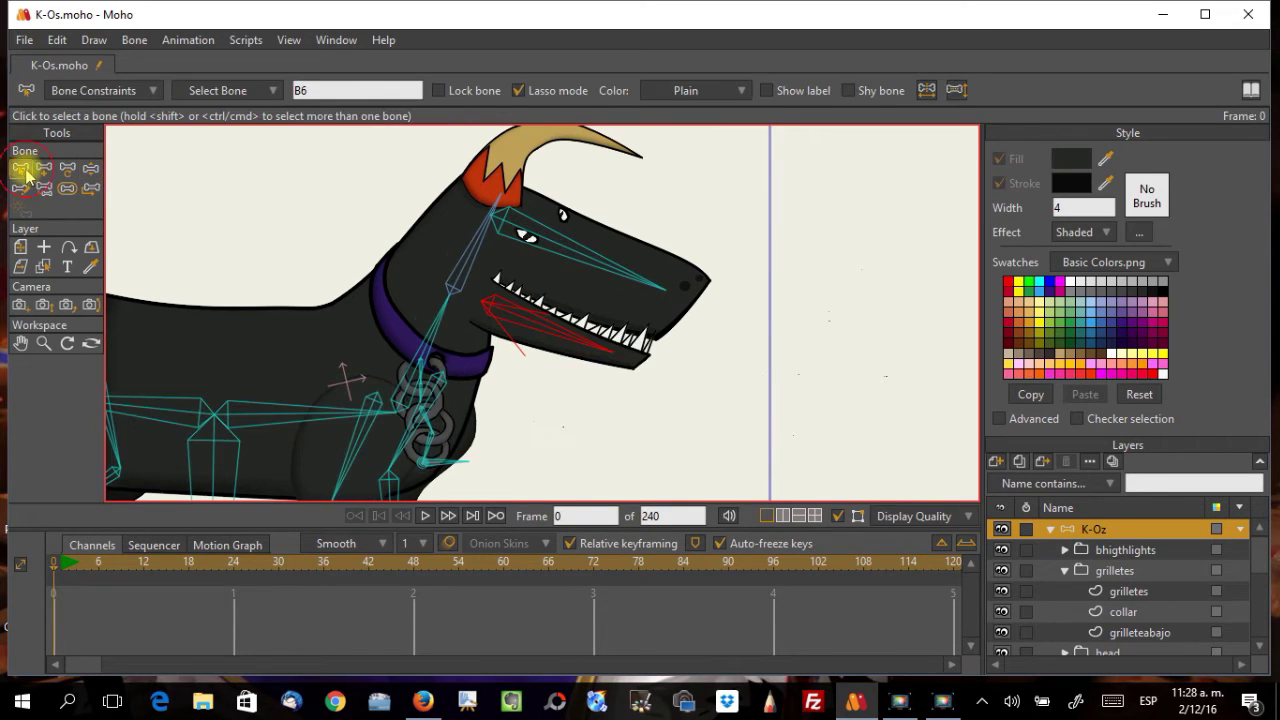
click(88, 92)
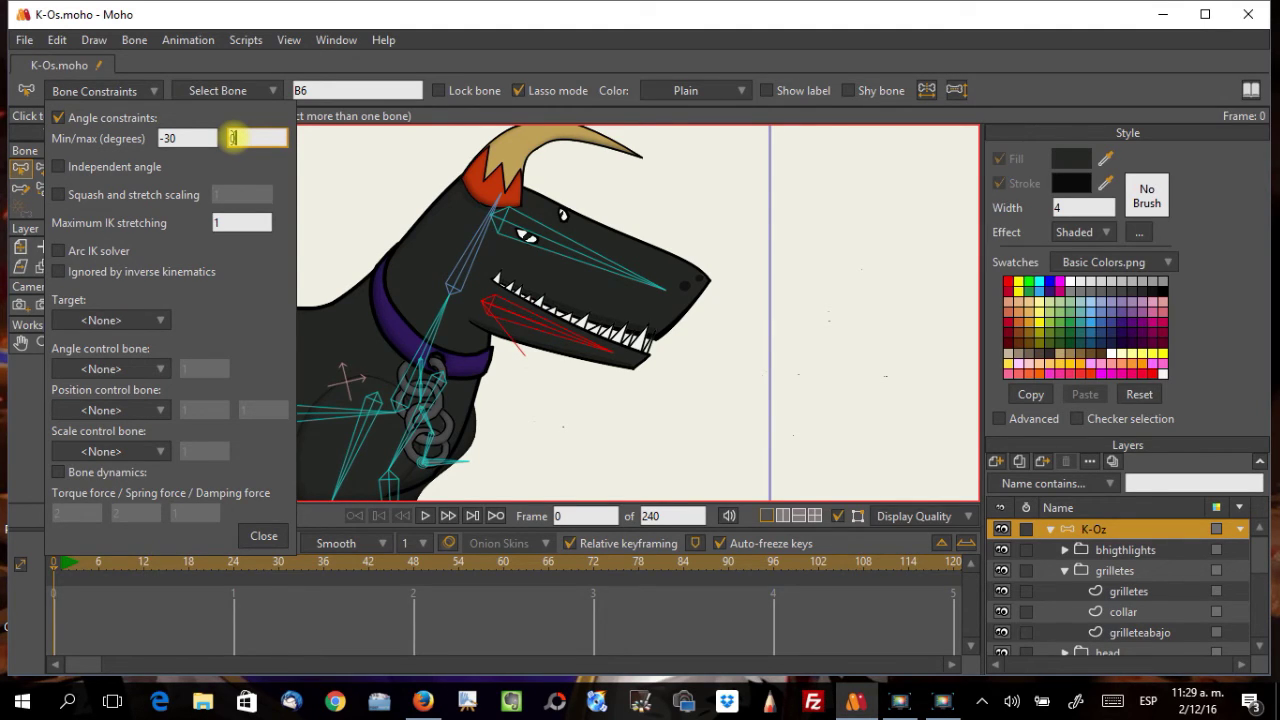
click(258, 535)
Step: Test the range of the jaw, head and neck bones by rotating them with Manipulate Bones
click(91, 167)
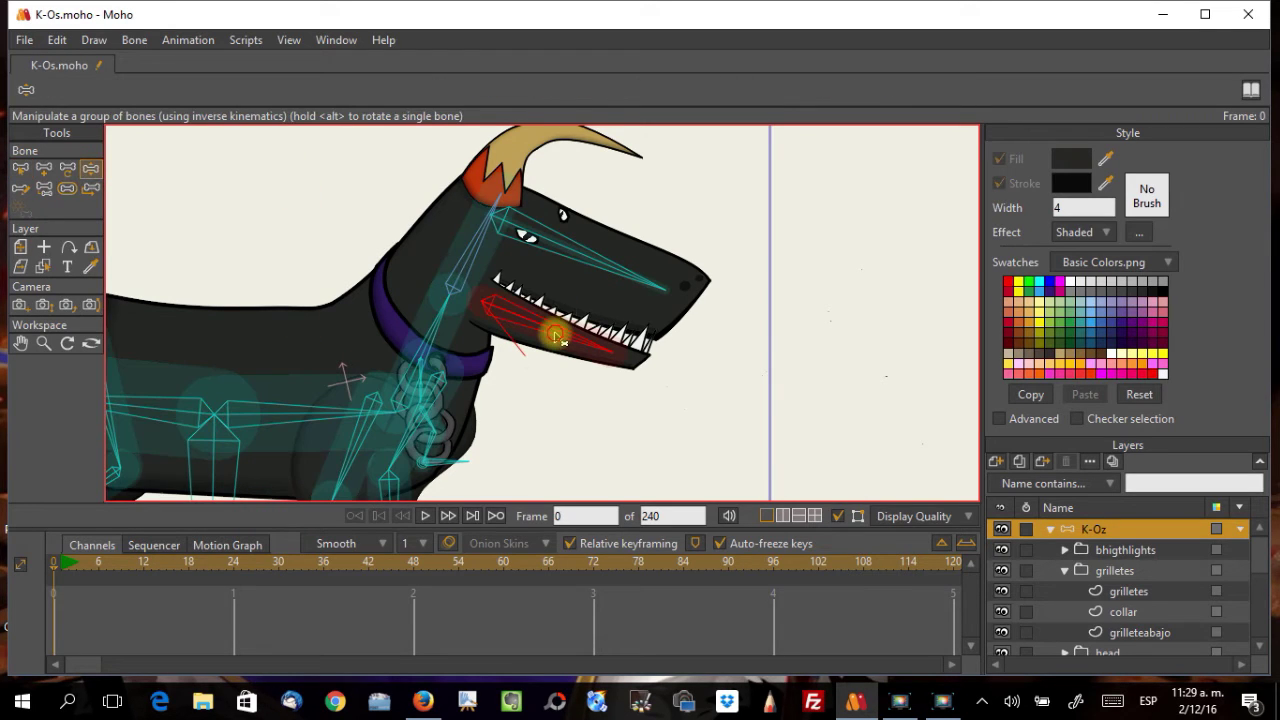
drag(580, 286, 443, 240)
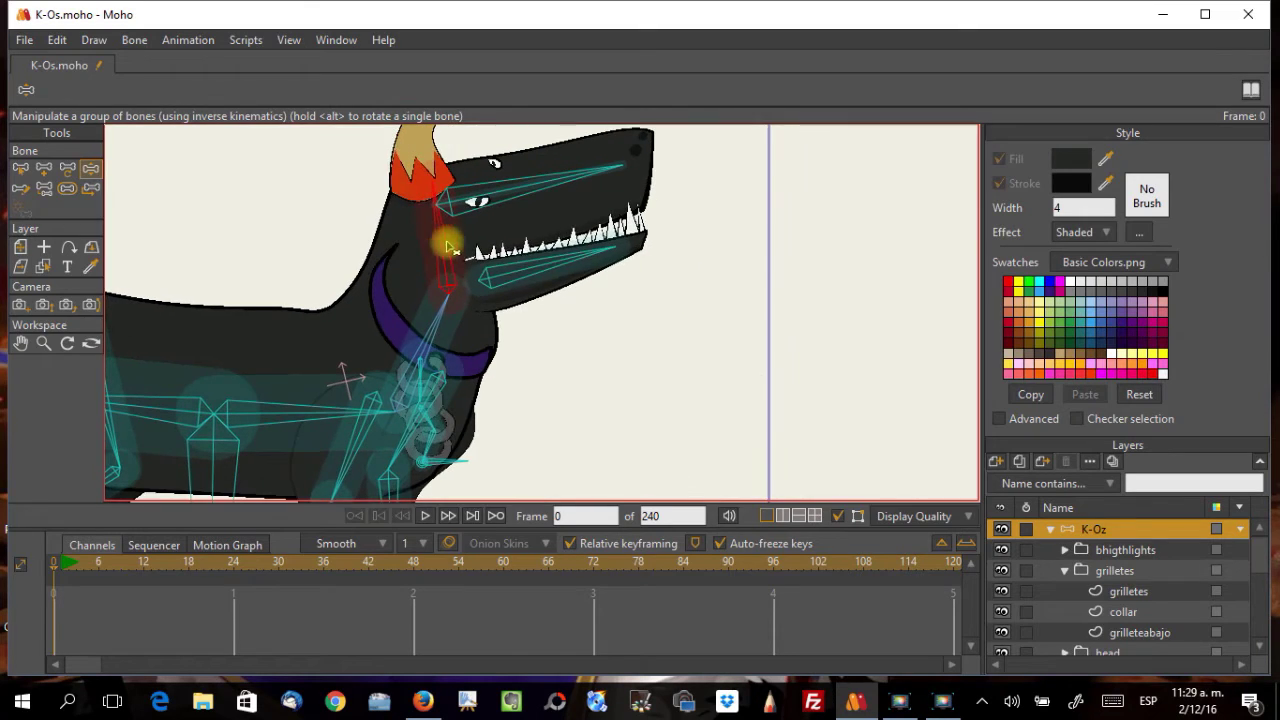
drag(565, 268, 571, 214)
drag(443, 223, 594, 291)
drag(498, 280, 369, 310)
drag(352, 244, 486, 371)
Step: Swing the lower neck bone up and down toward the front legs to judge how far it should rotate
scroll(486, 371, down, 4)
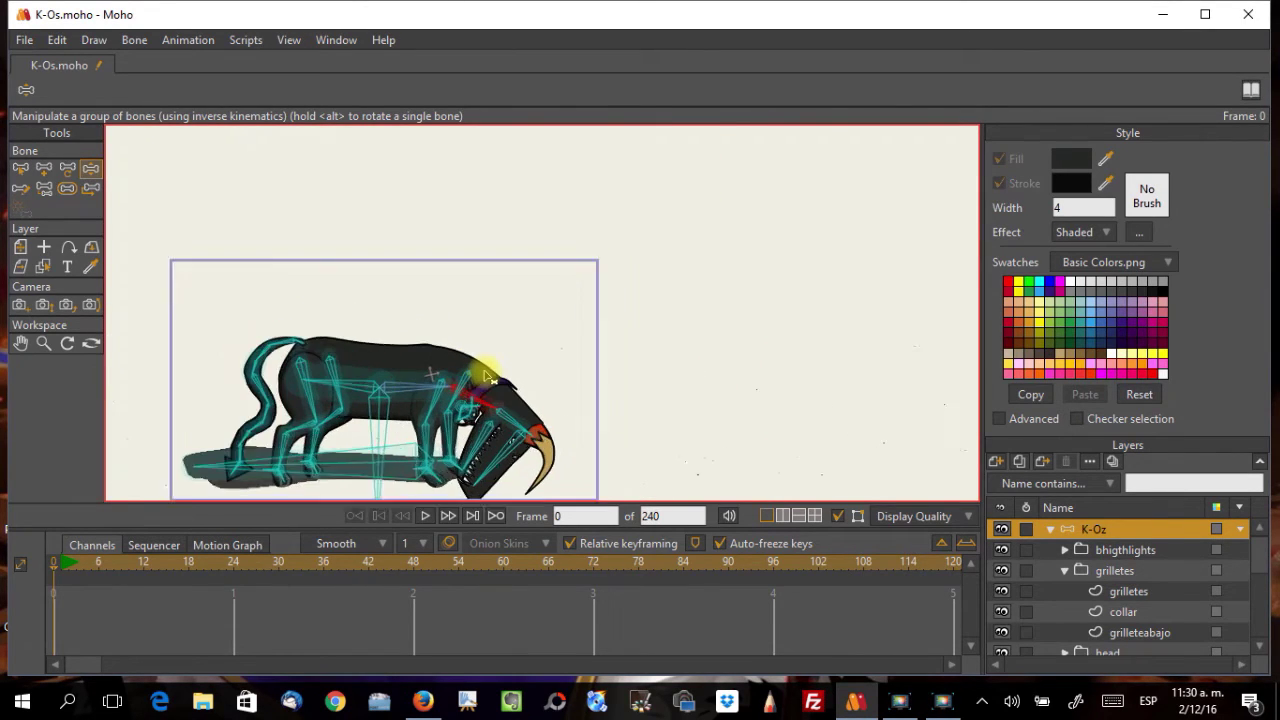
scroll(491, 379, up, 1)
mouse_move(490, 423)
mouse_down()
mouse_move(468, 485)
mouse_move(470, 430)
mouse_move(488, 399)
mouse_up()
scroll(488, 399, up, 3)
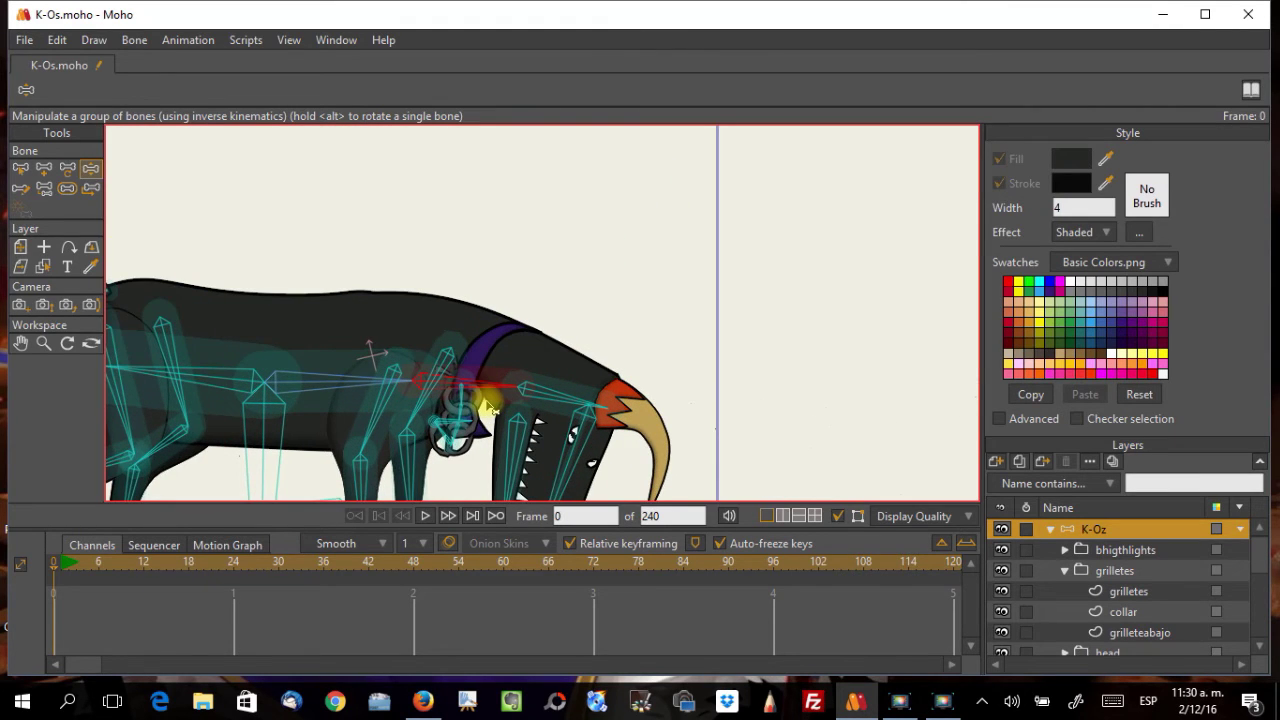
scroll(491, 408, up, 2)
scroll(515, 300, down, 2)
drag(521, 285, 512, 330)
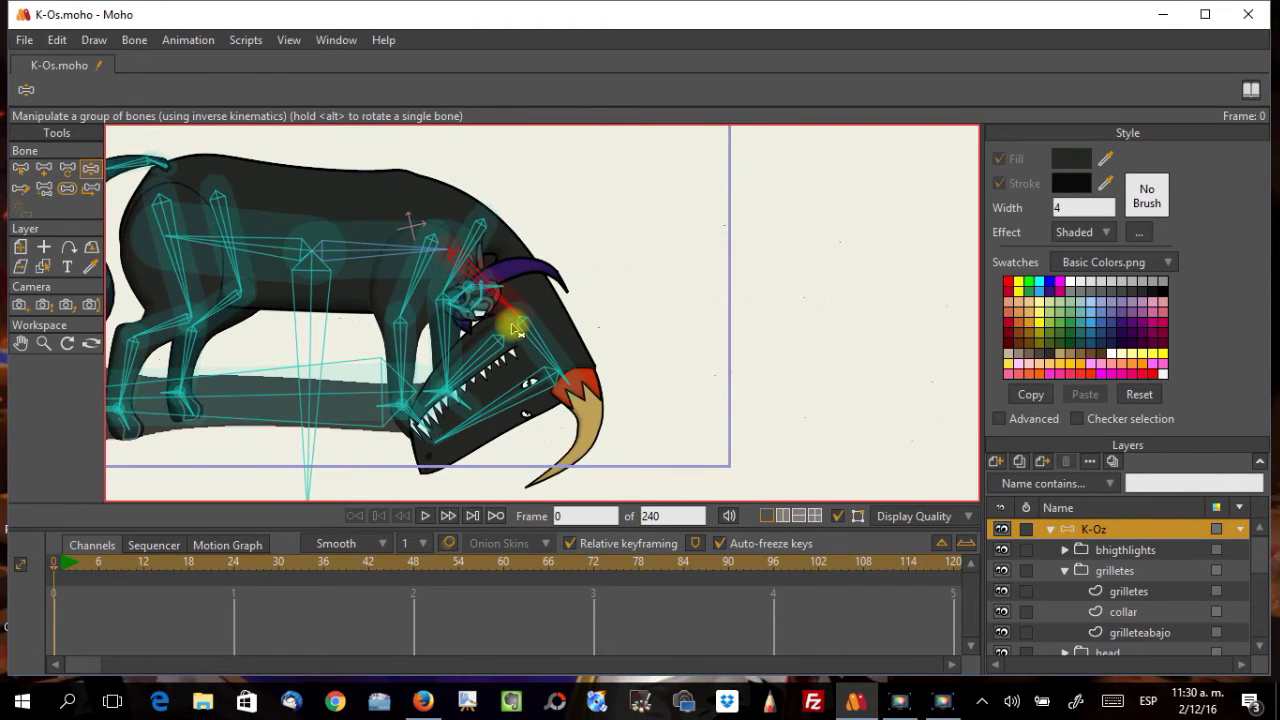
scroll(515, 330, down, 3)
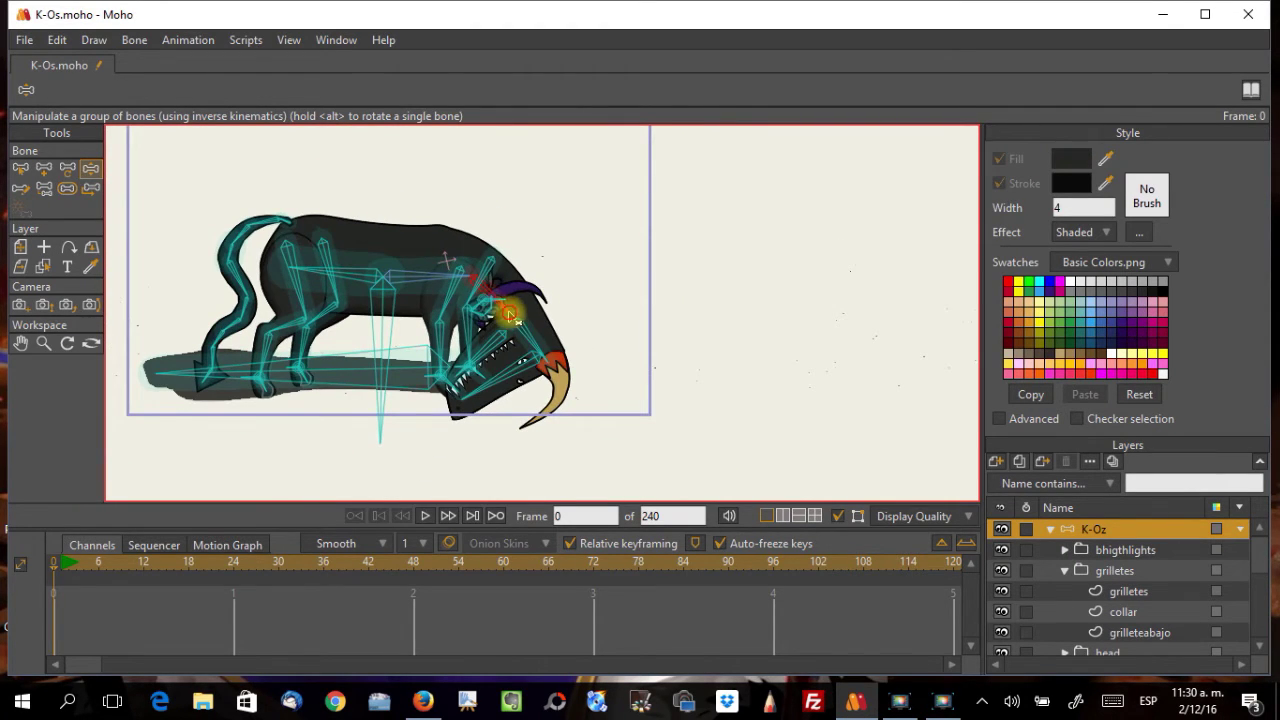
mouse_move(510, 316)
mouse_down()
mouse_move(478, 336)
mouse_move(490, 345)
mouse_move(488, 318)
mouse_up()
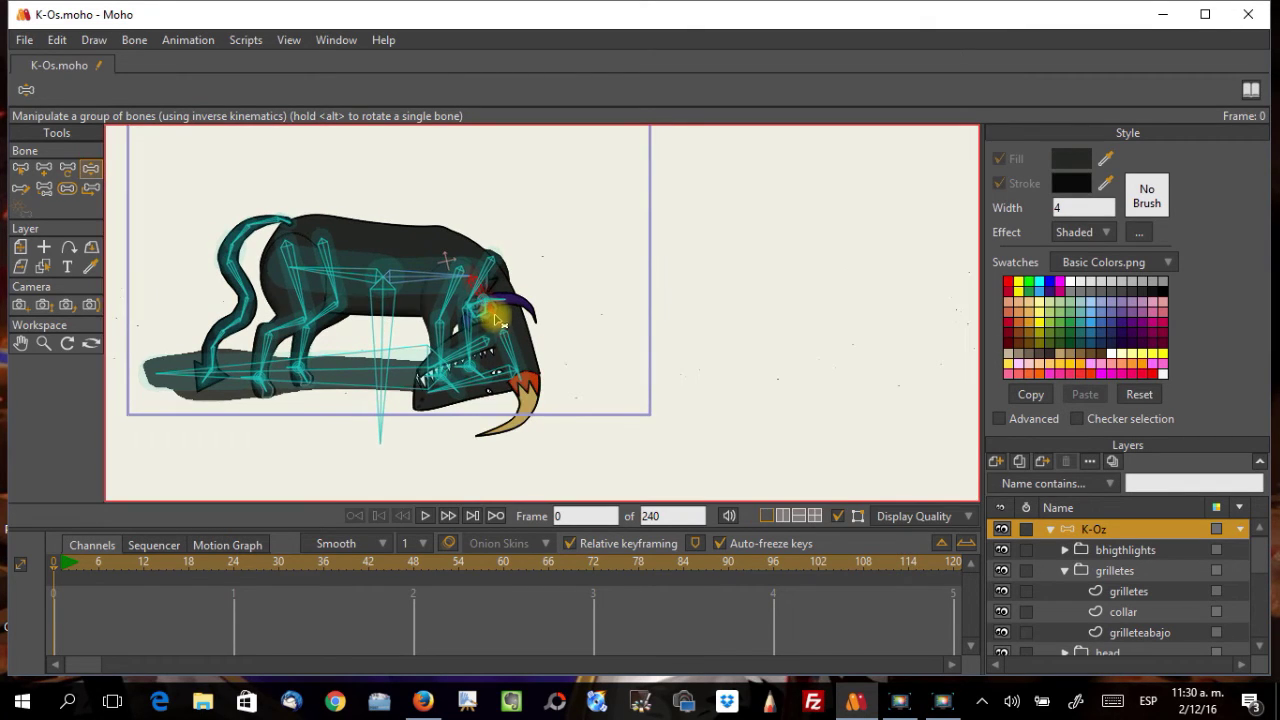
Step: Enable angle constraints on the lower neck bone with a range of -65 to 25 degrees and test bending it down
click(25, 172)
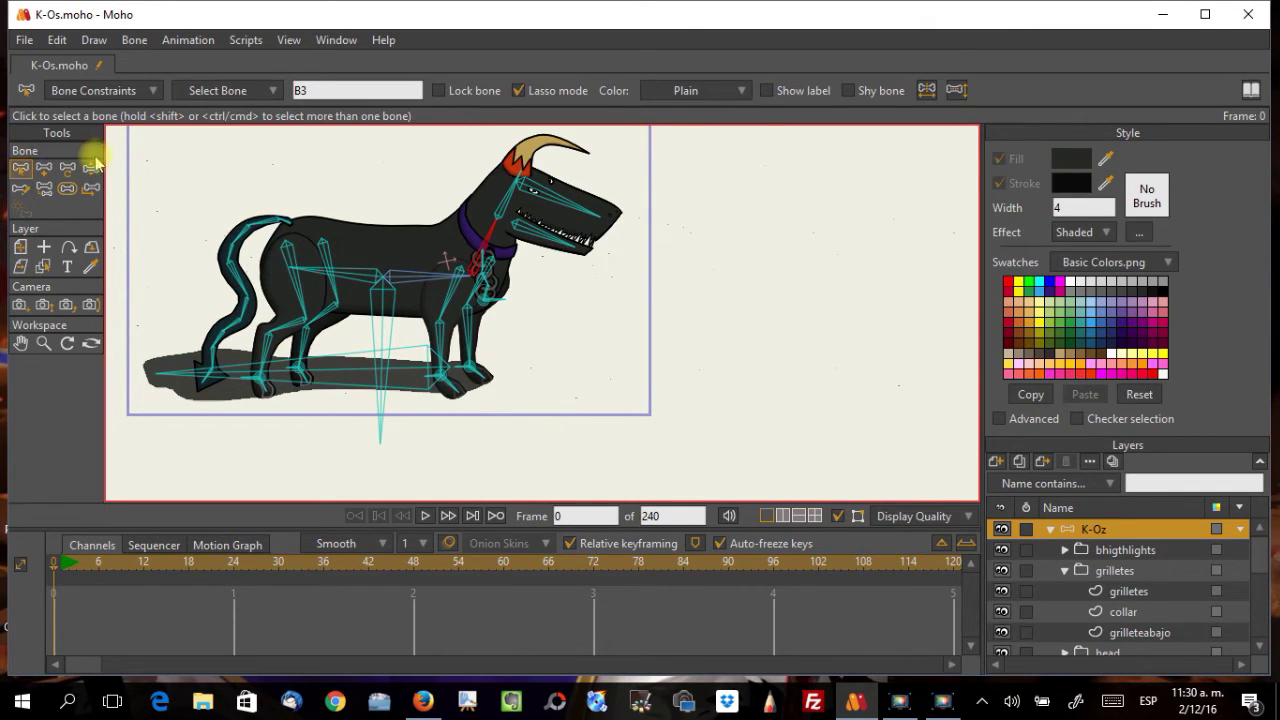
click(80, 91)
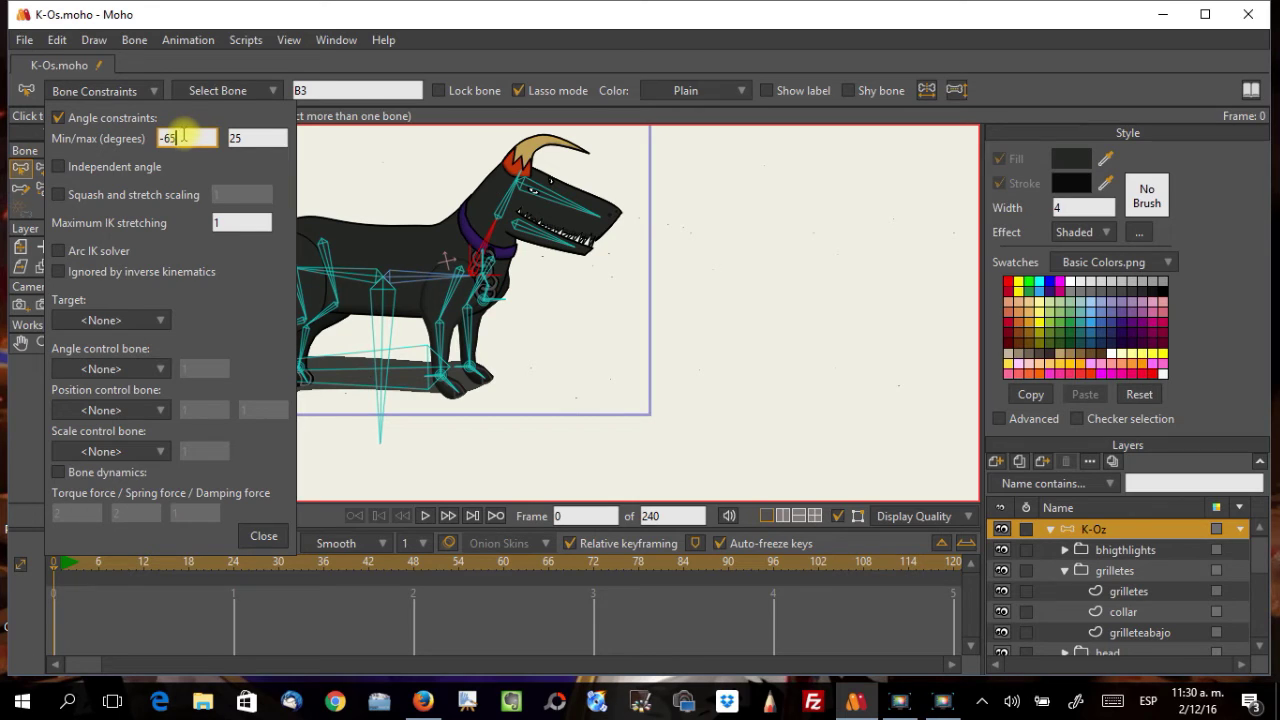
click(263, 536)
click(90, 168)
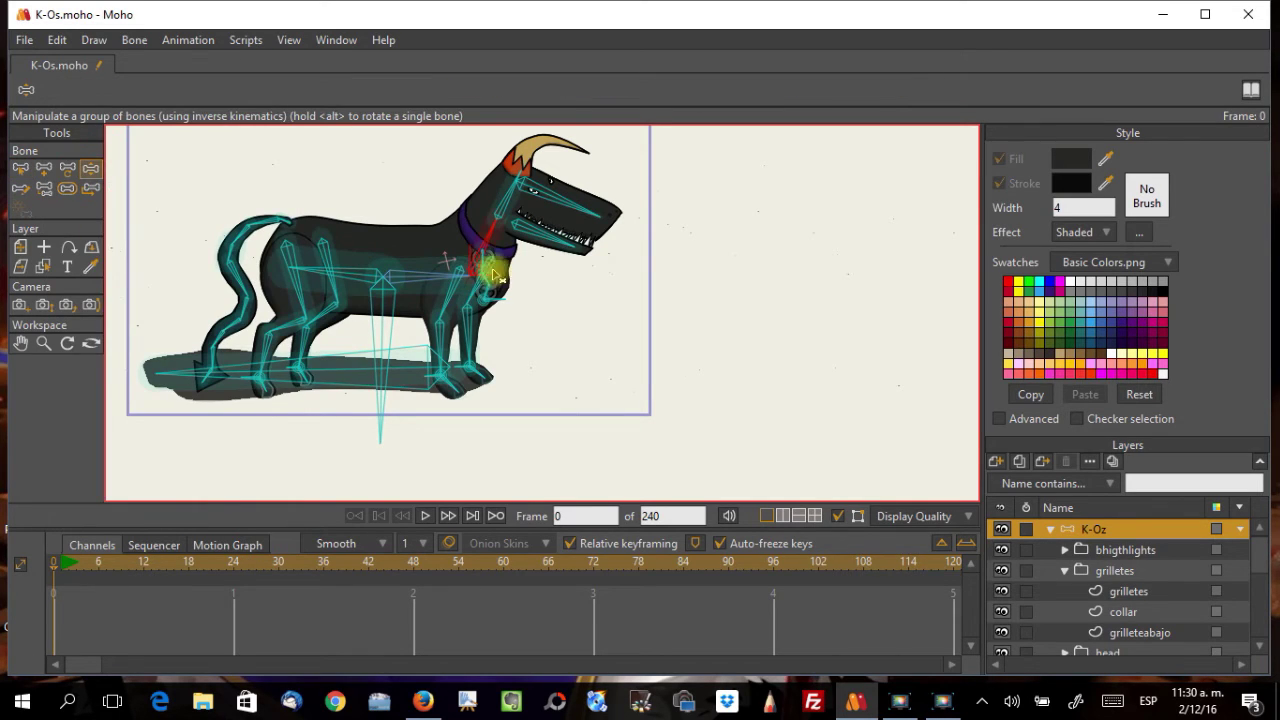
drag(495, 276, 562, 300)
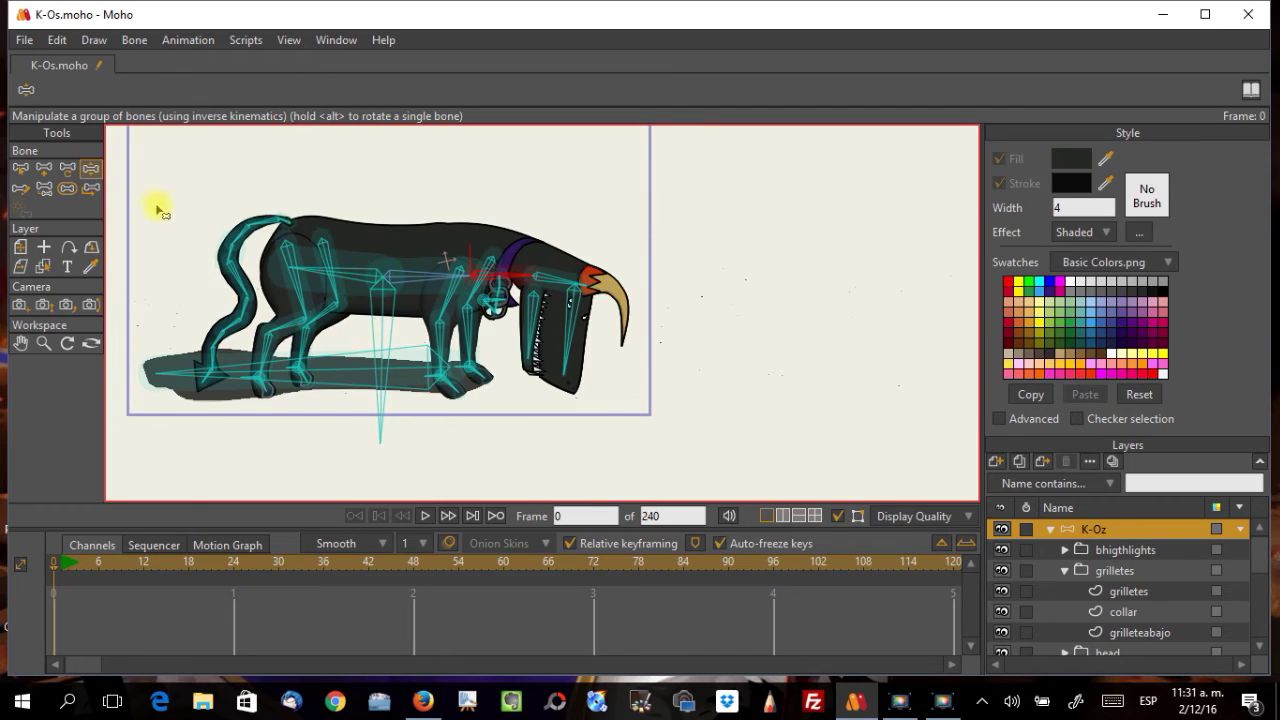
Step: Set the lower neck bone's minimum angle to -75 degrees and activate Manipulate Bones for testing
click(29, 175)
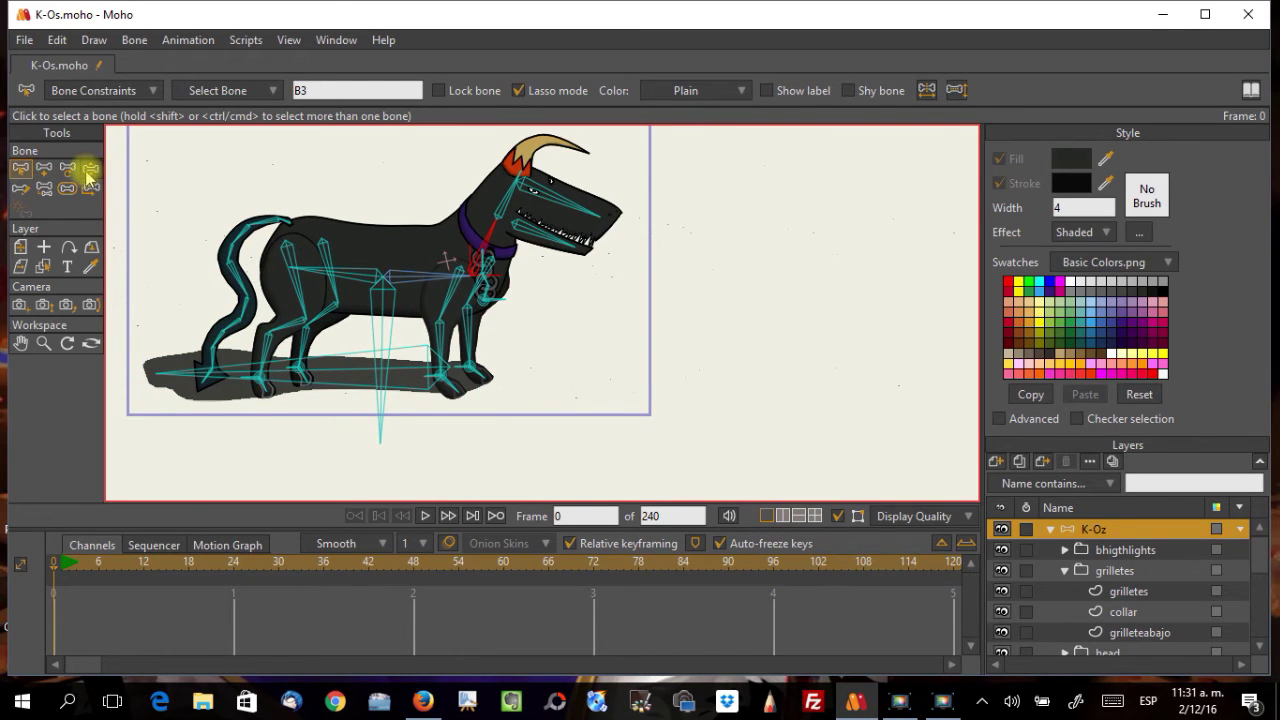
click(100, 91)
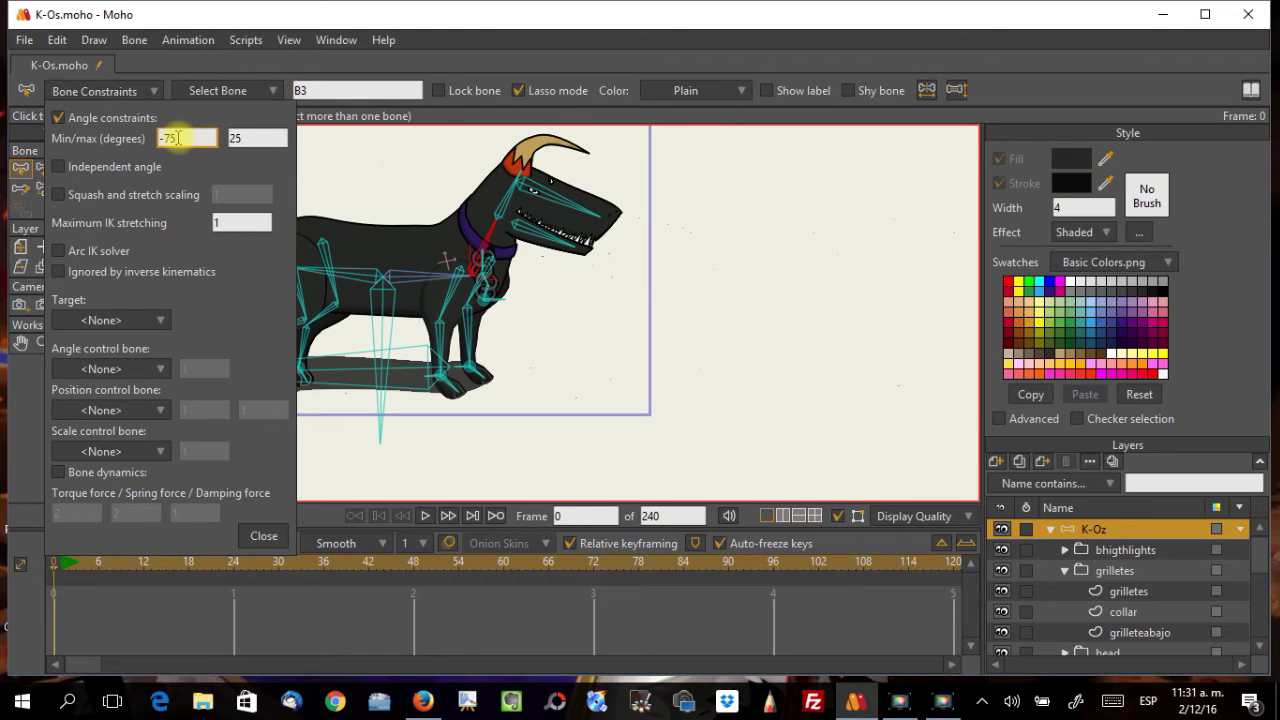
click(261, 535)
click(90, 169)
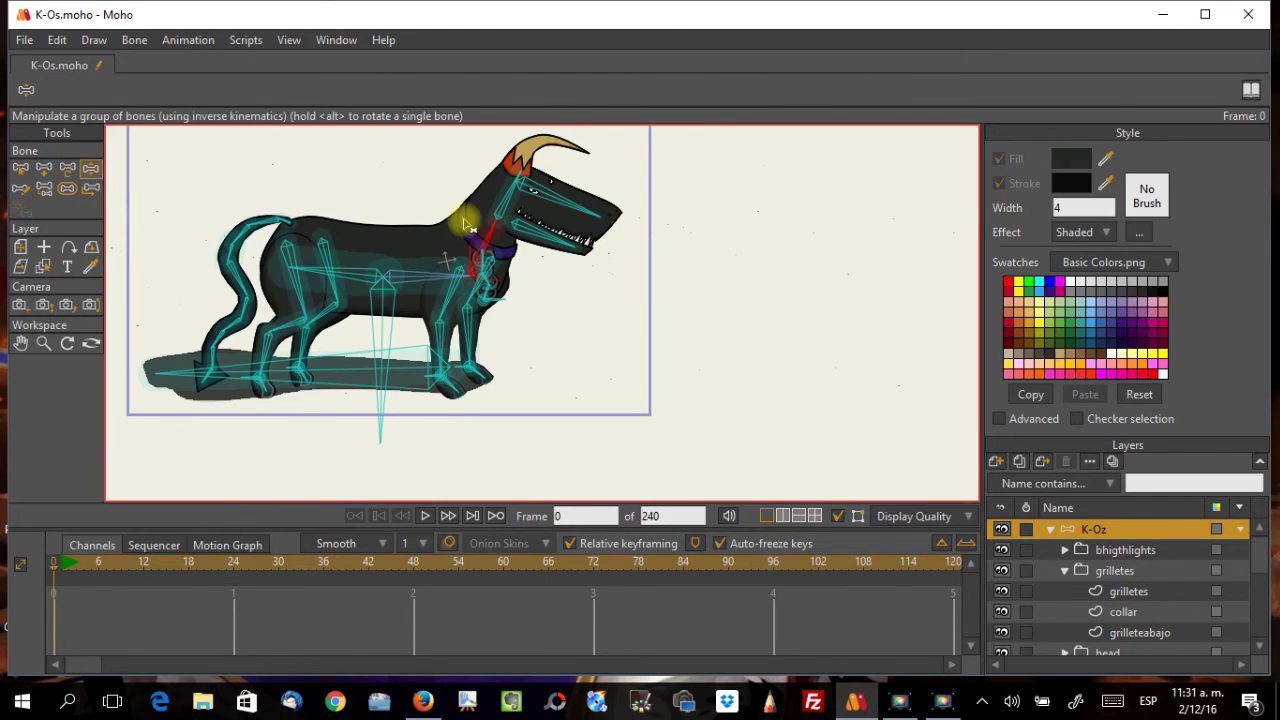
Step: Swing the lower and upper neck bones down toward the front legs and back up to judge the upper neck's range
drag(486, 223, 499, 293)
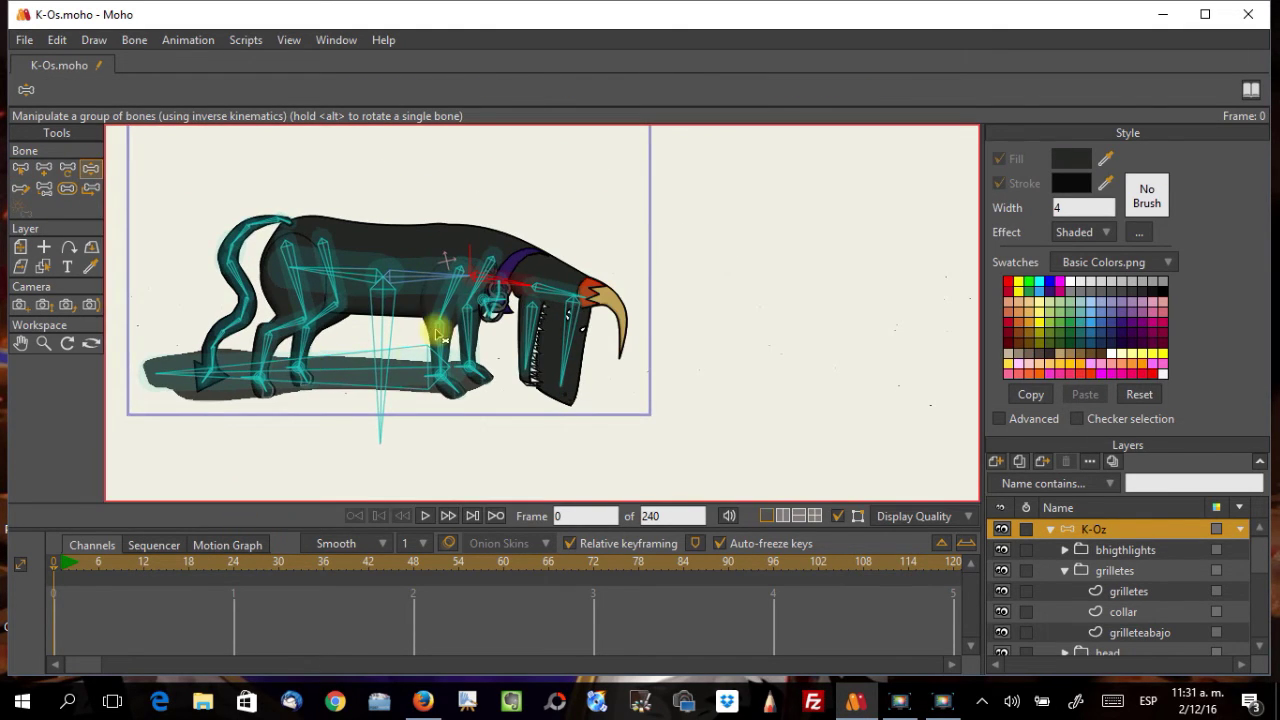
drag(531, 286, 553, 372)
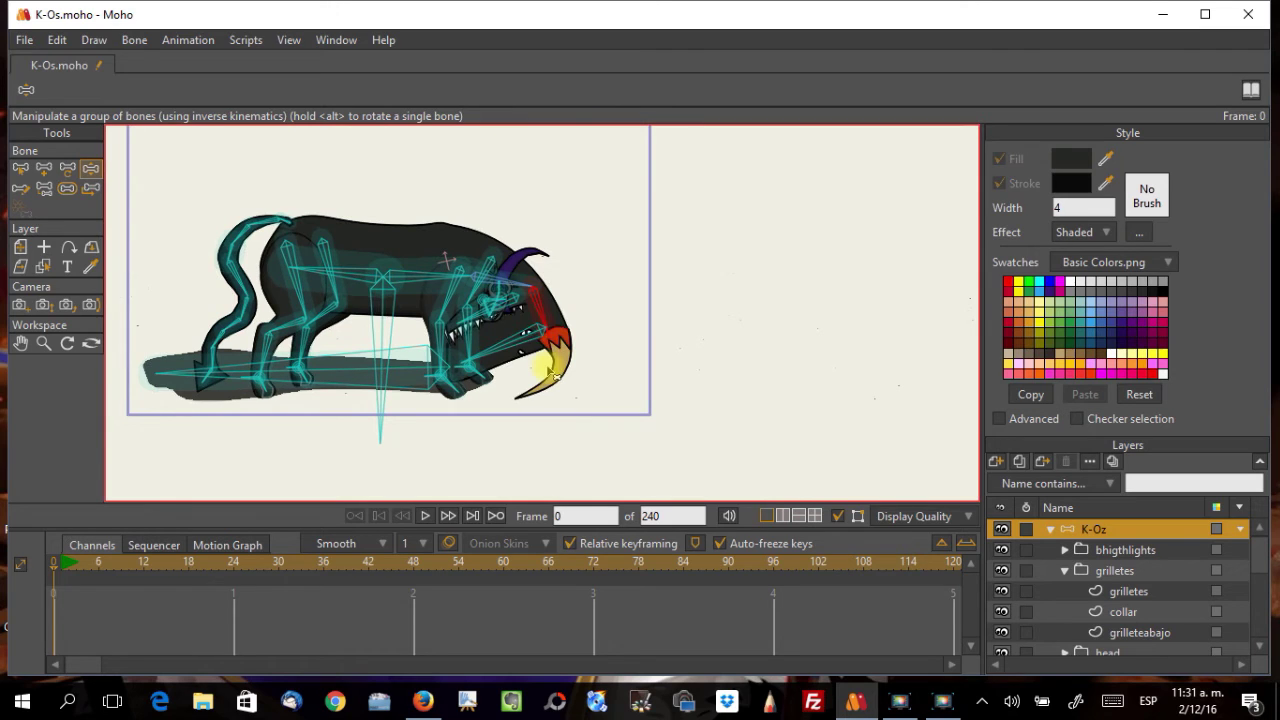
scroll(527, 335, up, 4)
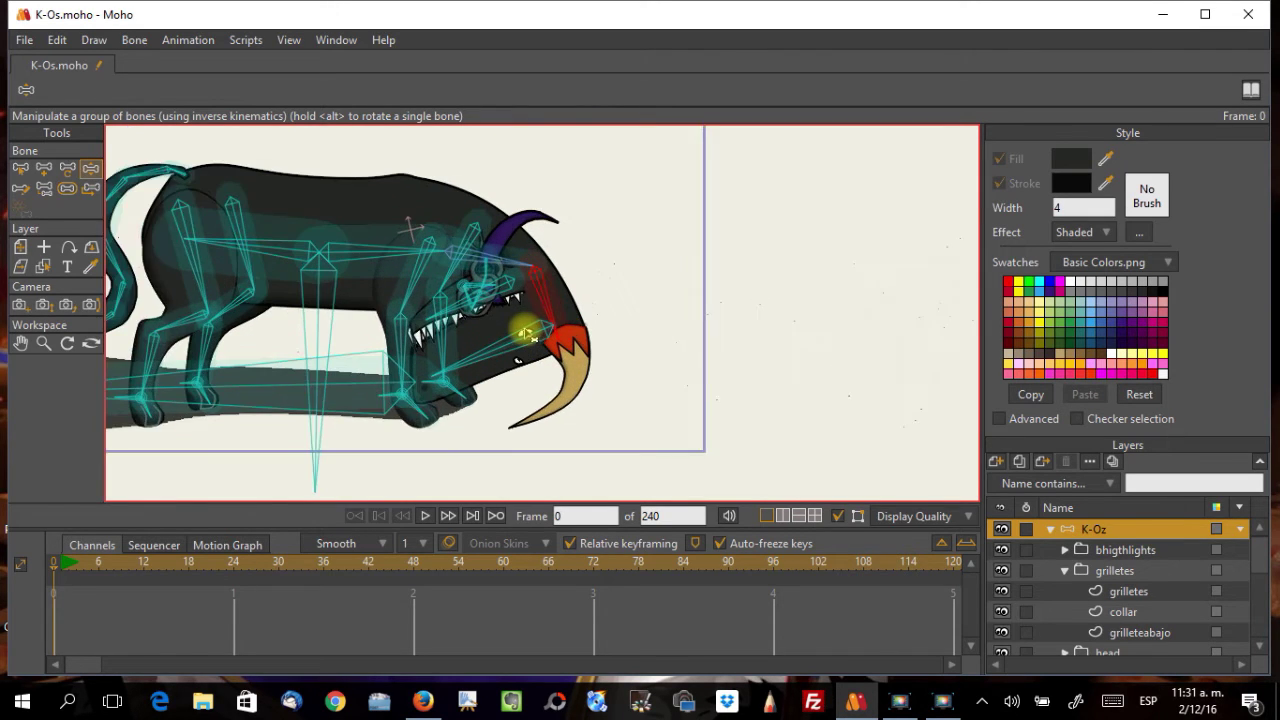
drag(529, 290, 500, 286)
scroll(510, 288, down, 4)
drag(479, 210, 513, 215)
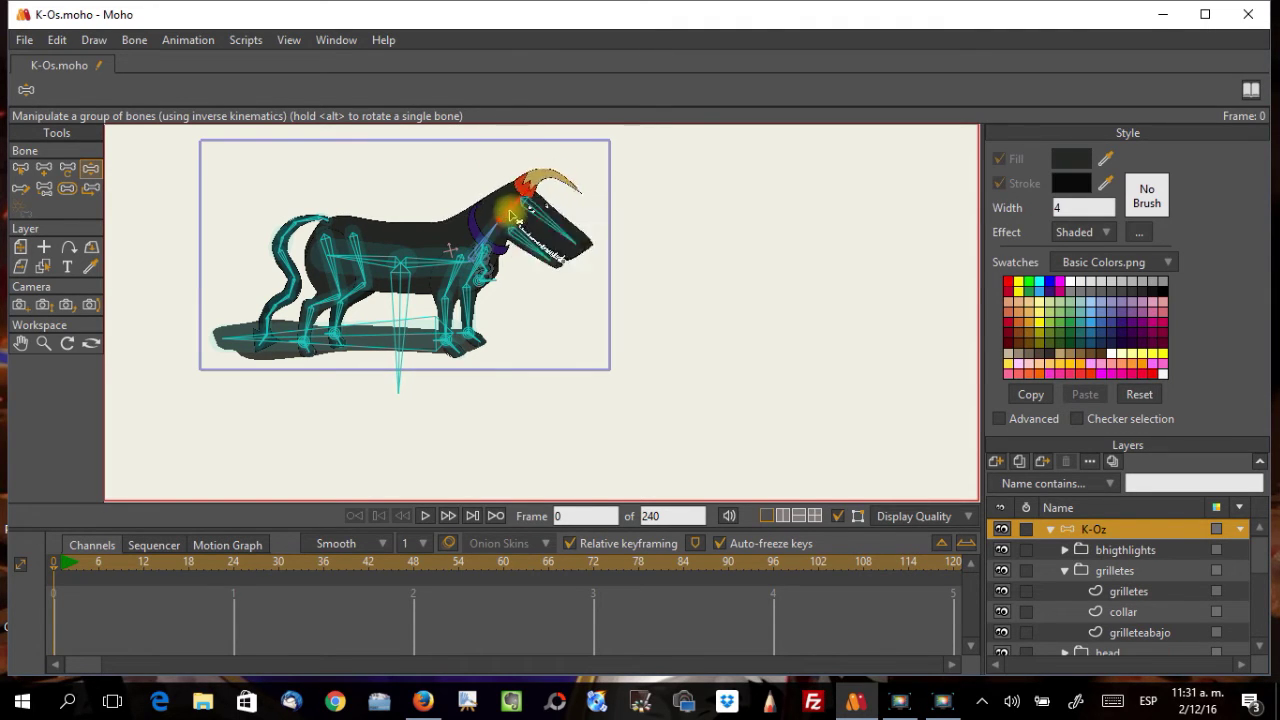
drag(511, 222, 457, 223)
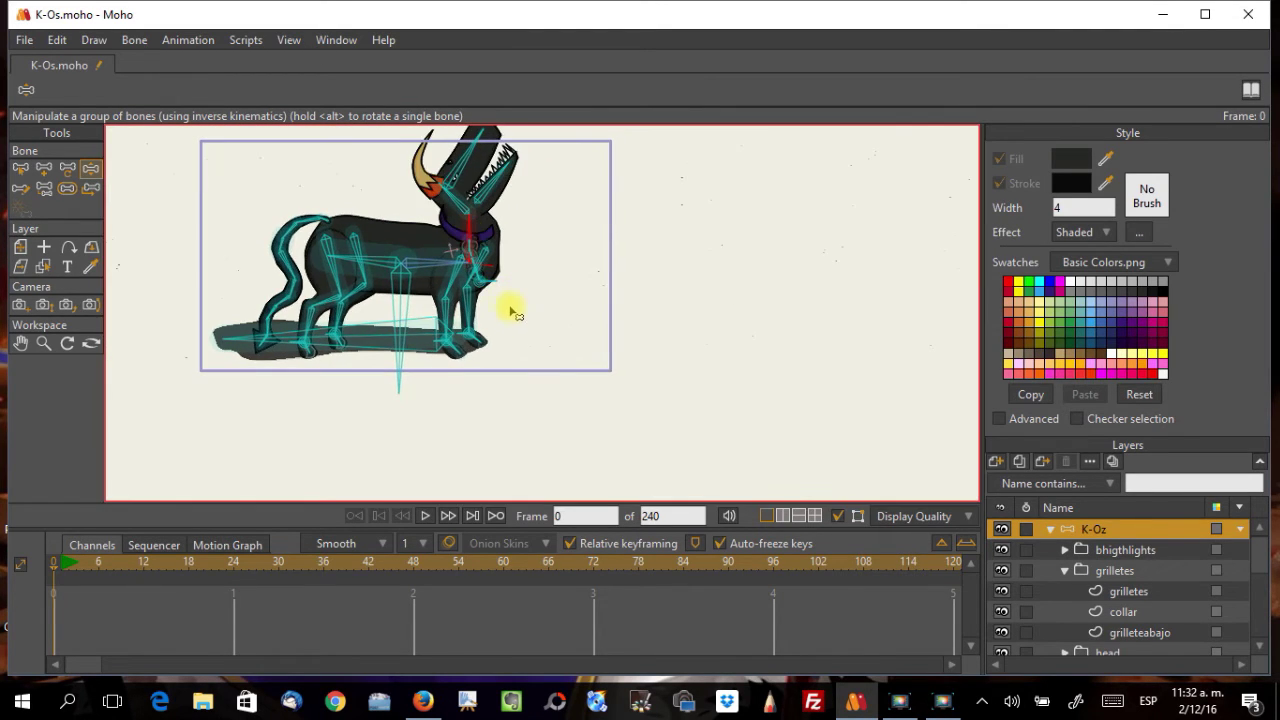
scroll(513, 316, down, 2)
scroll(513, 316, up, 2)
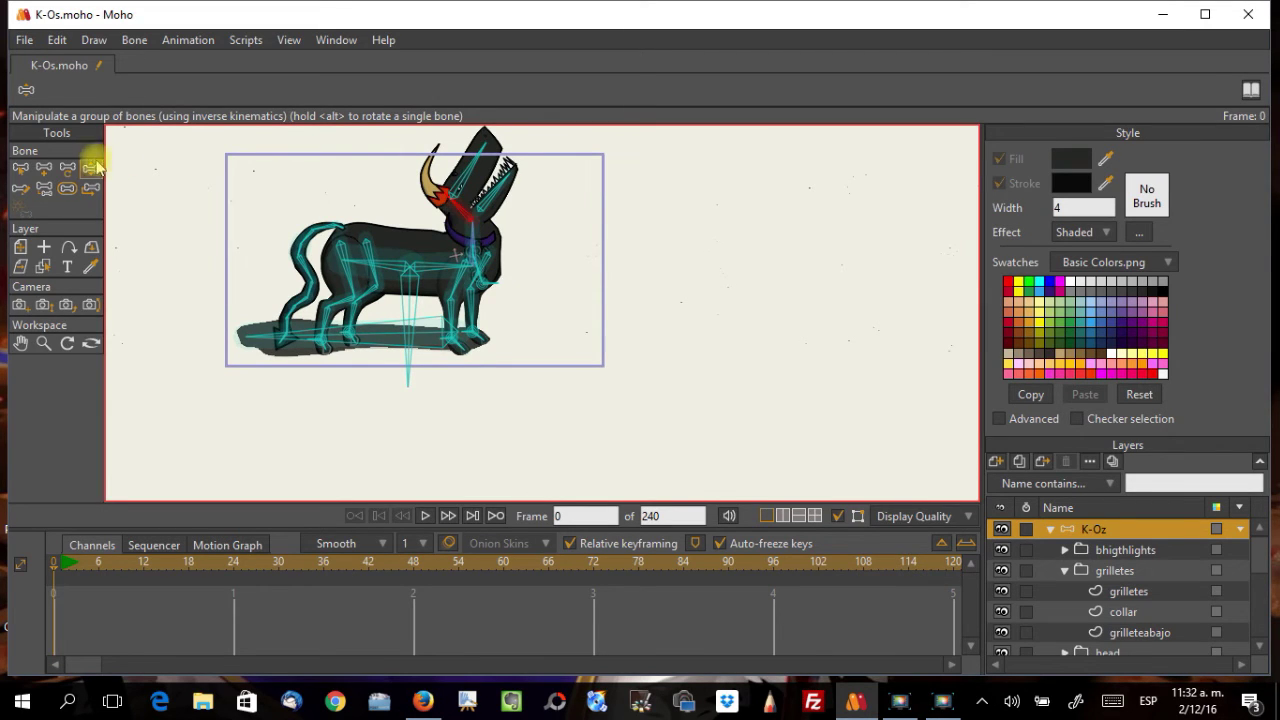
Step: Enable angle constraints on the upper neck bone B4 with a range of -75 to 30 degrees and activate Manipulate Bones
click(28, 172)
click(80, 91)
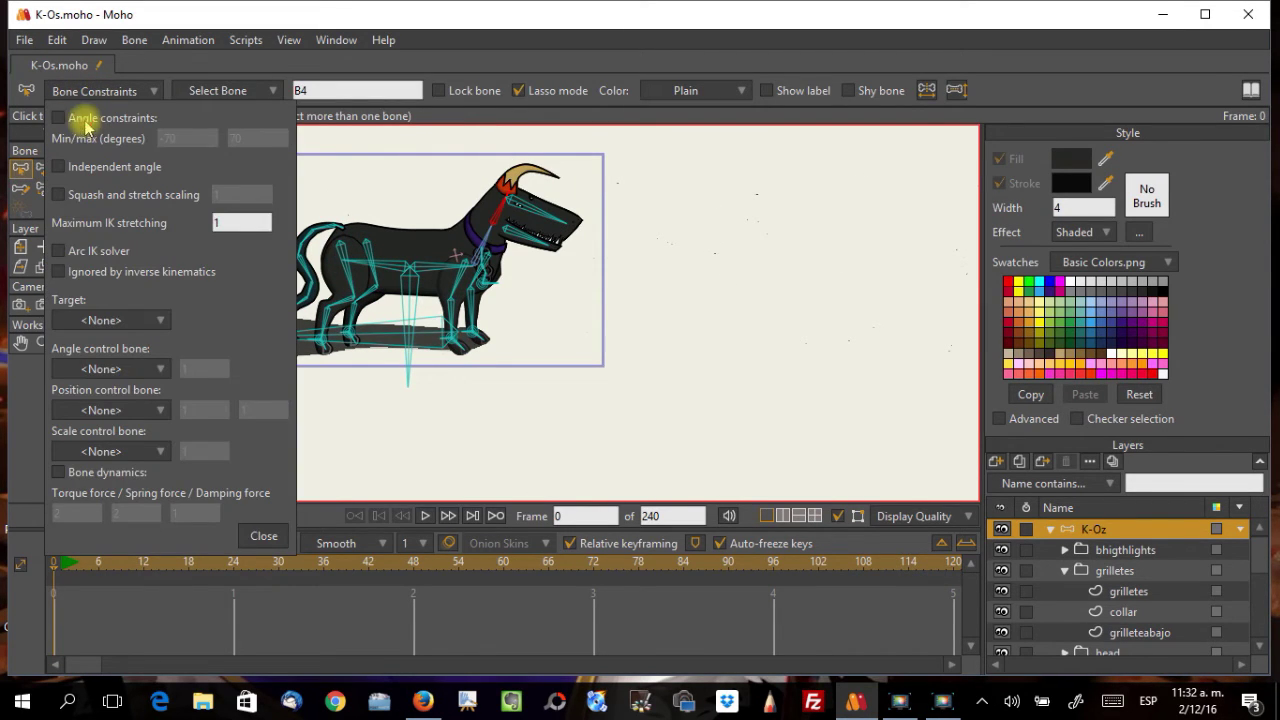
click(94, 117)
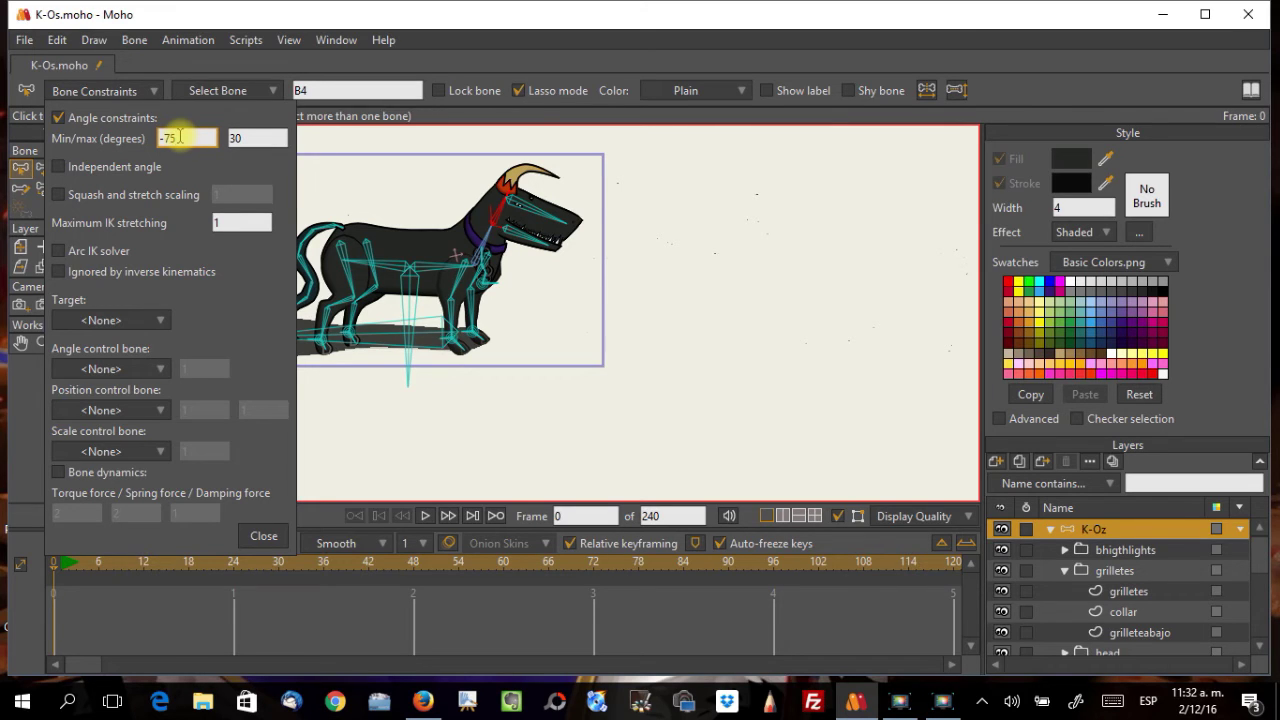
click(264, 536)
click(90, 168)
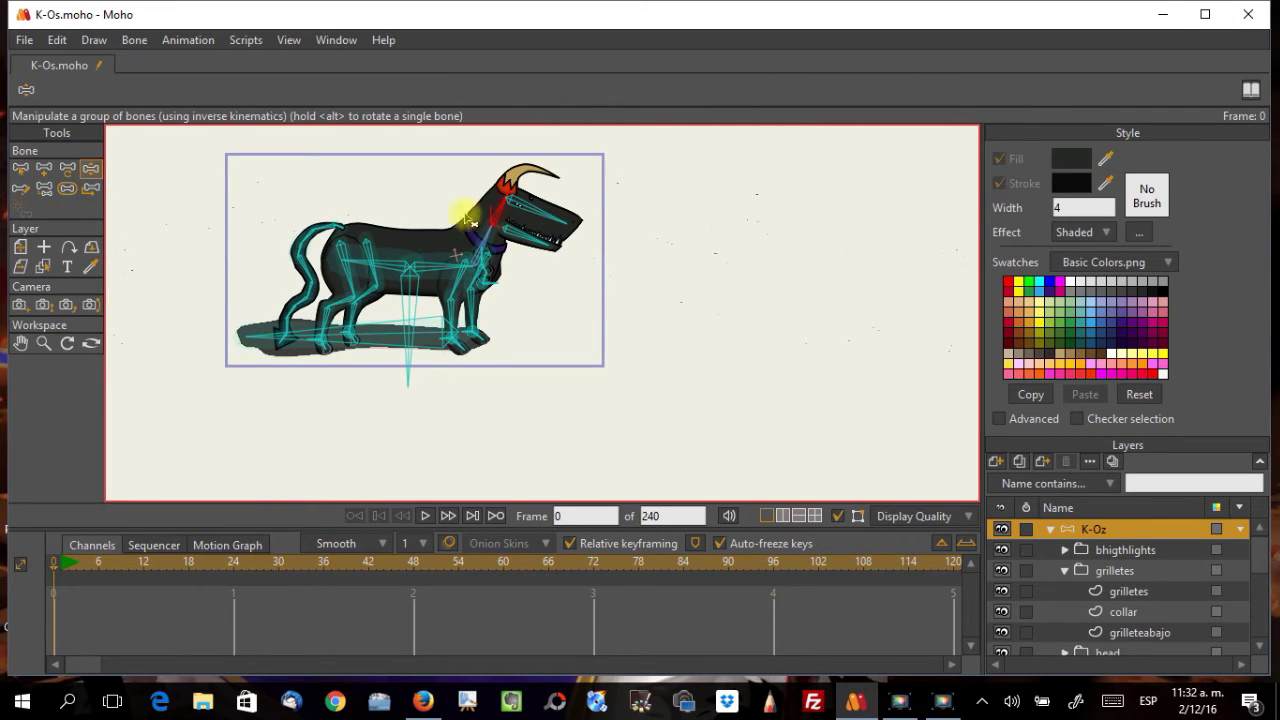
Step: Bend the neck bones fully down toward the front legs to inspect how the constrained head folds against the body
drag(505, 210, 507, 365)
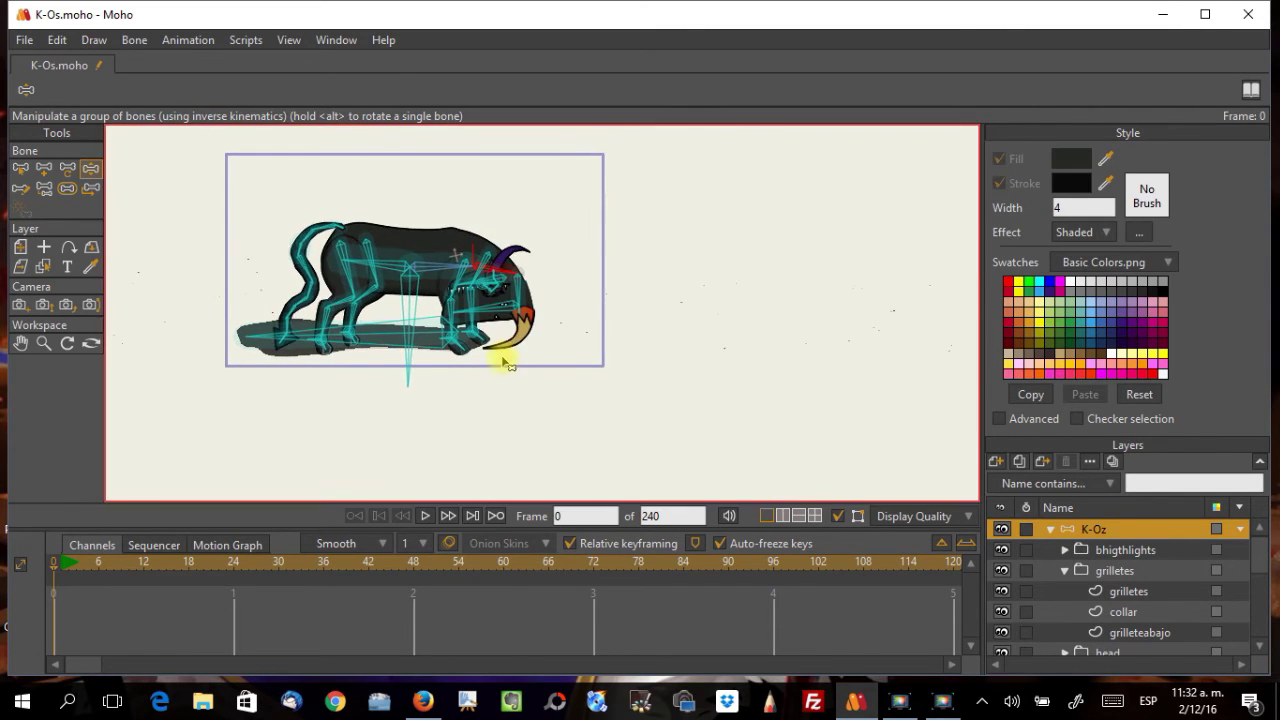
scroll(520, 345, up, 3)
scroll(522, 340, down, 3)
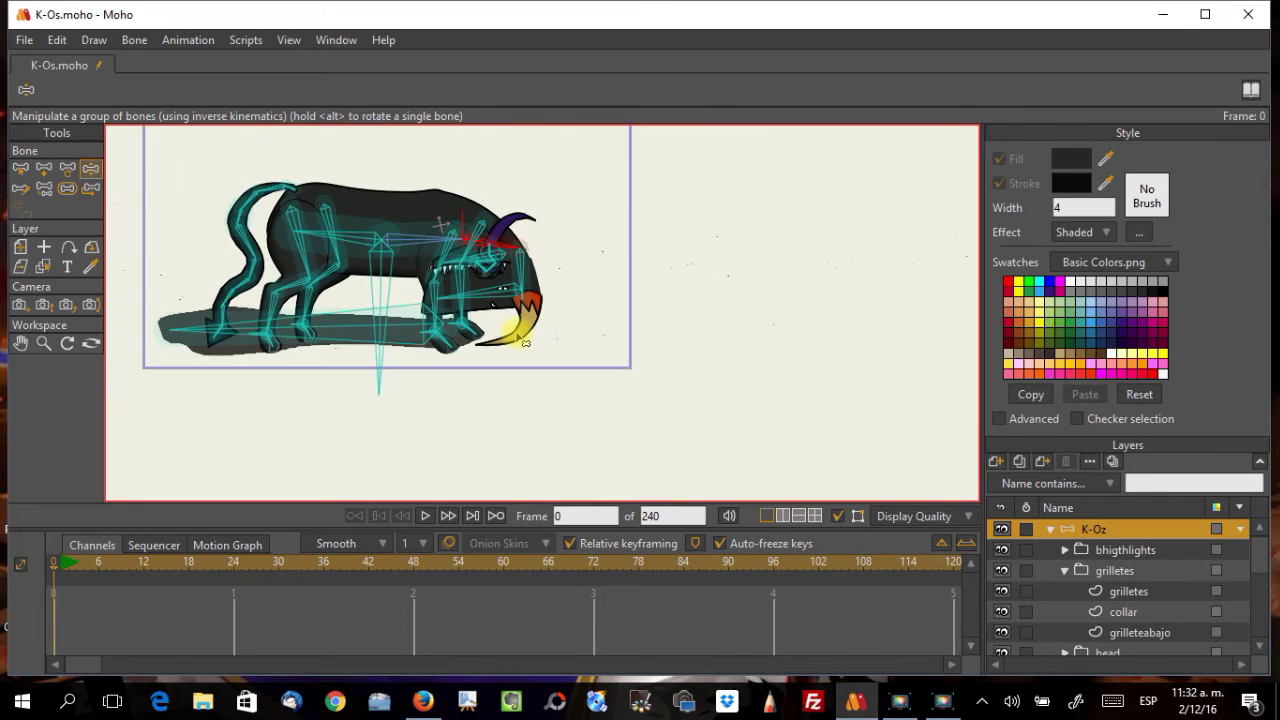
scroll(522, 340, up, 4)
scroll(524, 341, down, 3)
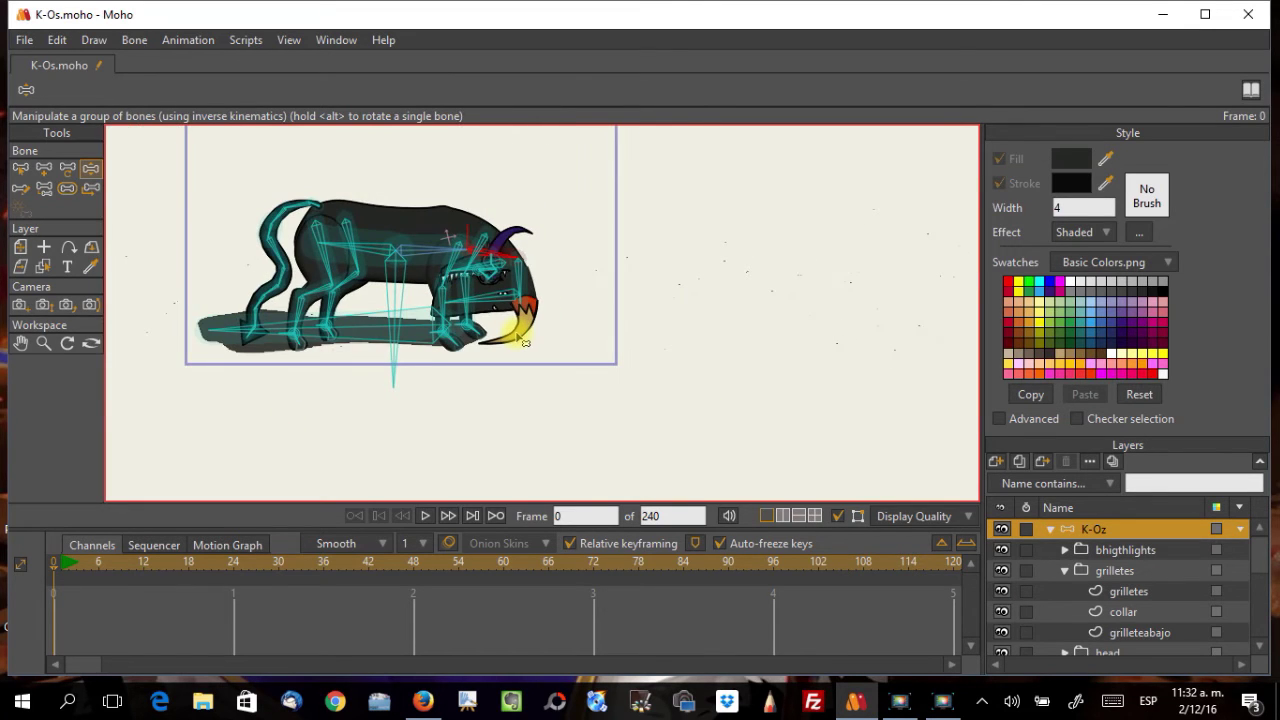
drag(474, 262, 511, 256)
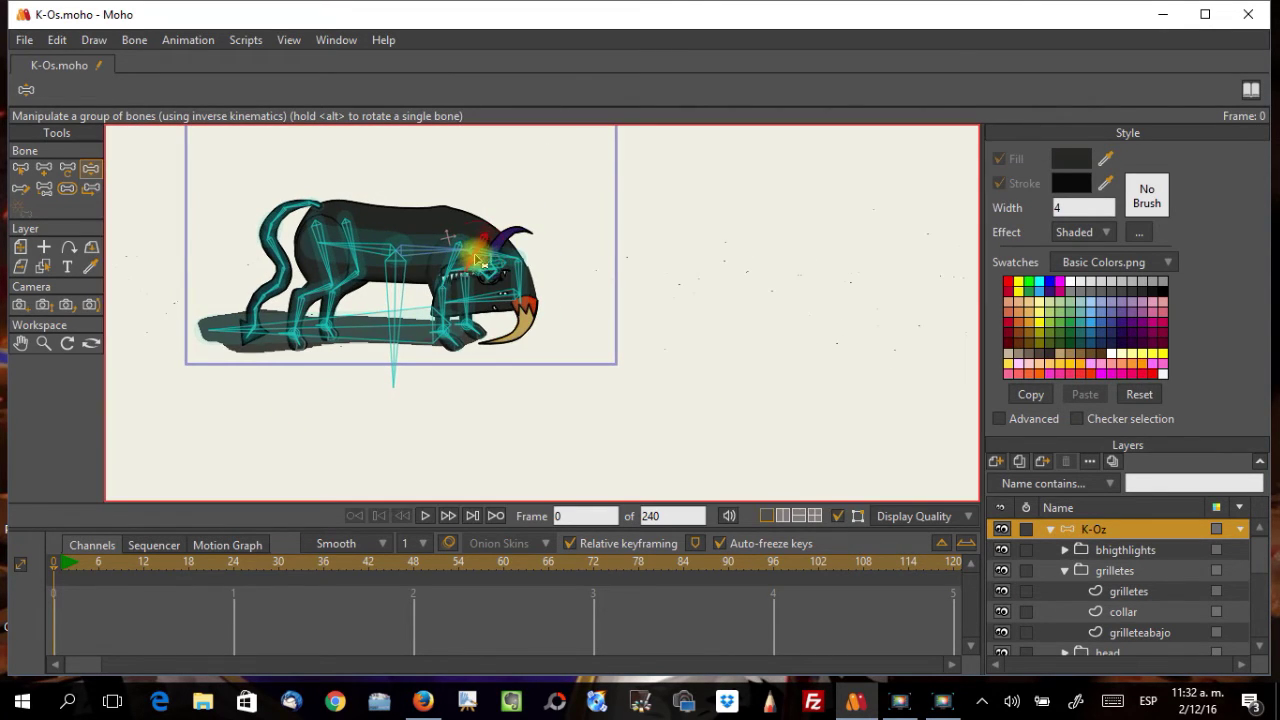
click(472, 258)
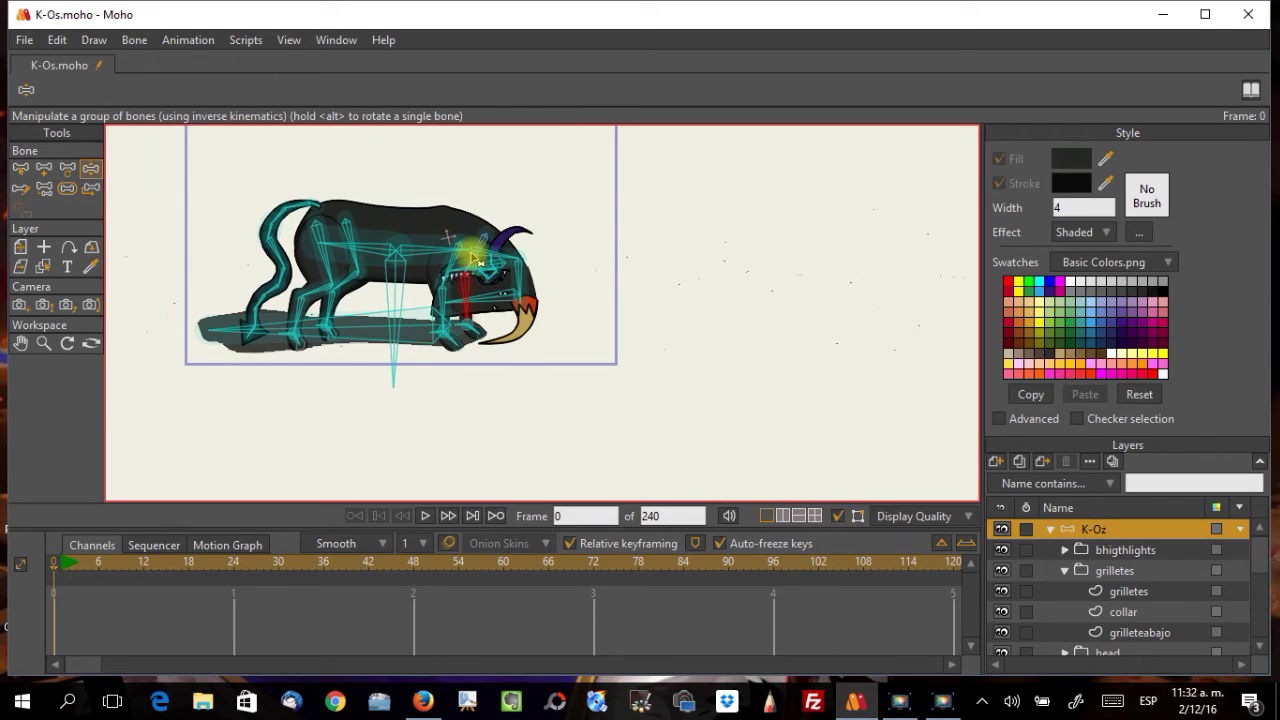
scroll(478, 258, up, 3)
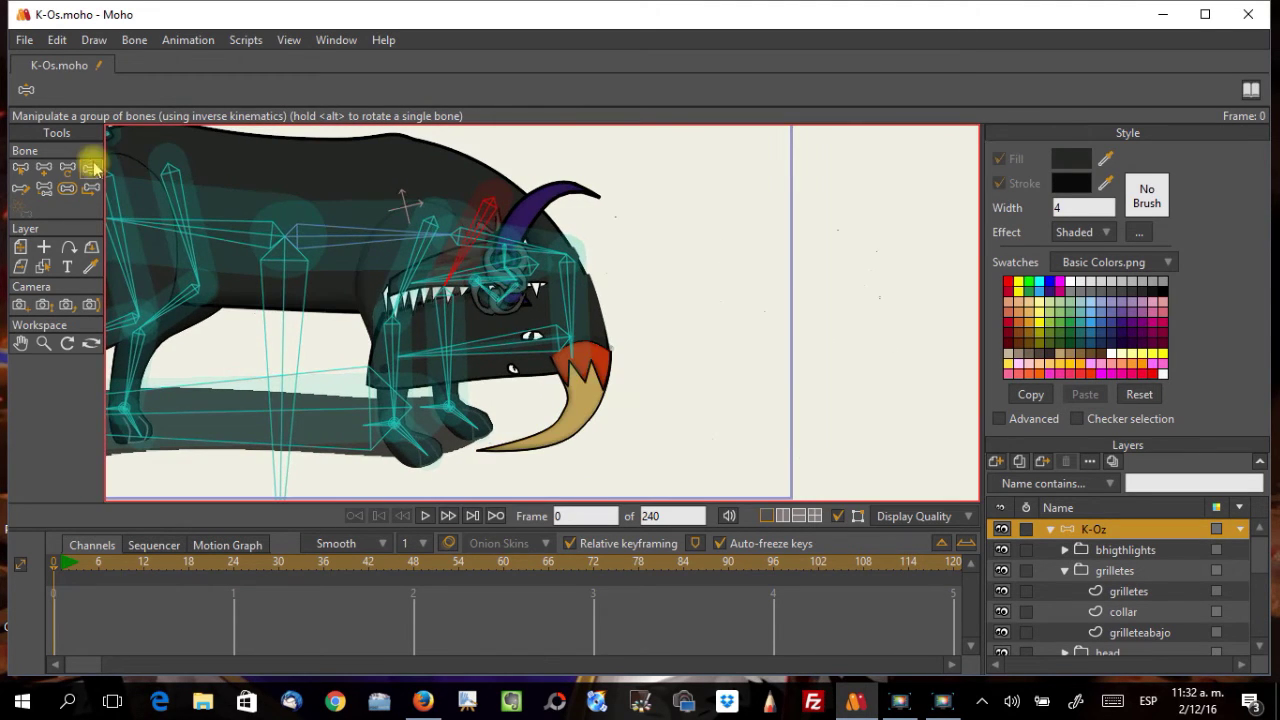
Step: Reset the pose, reselect upper neck bone B4 and swing the neck down and up with Manipulate Bones to check its limits
click(20, 168)
scroll(493, 193, down, 2)
scroll(493, 193, down, 2)
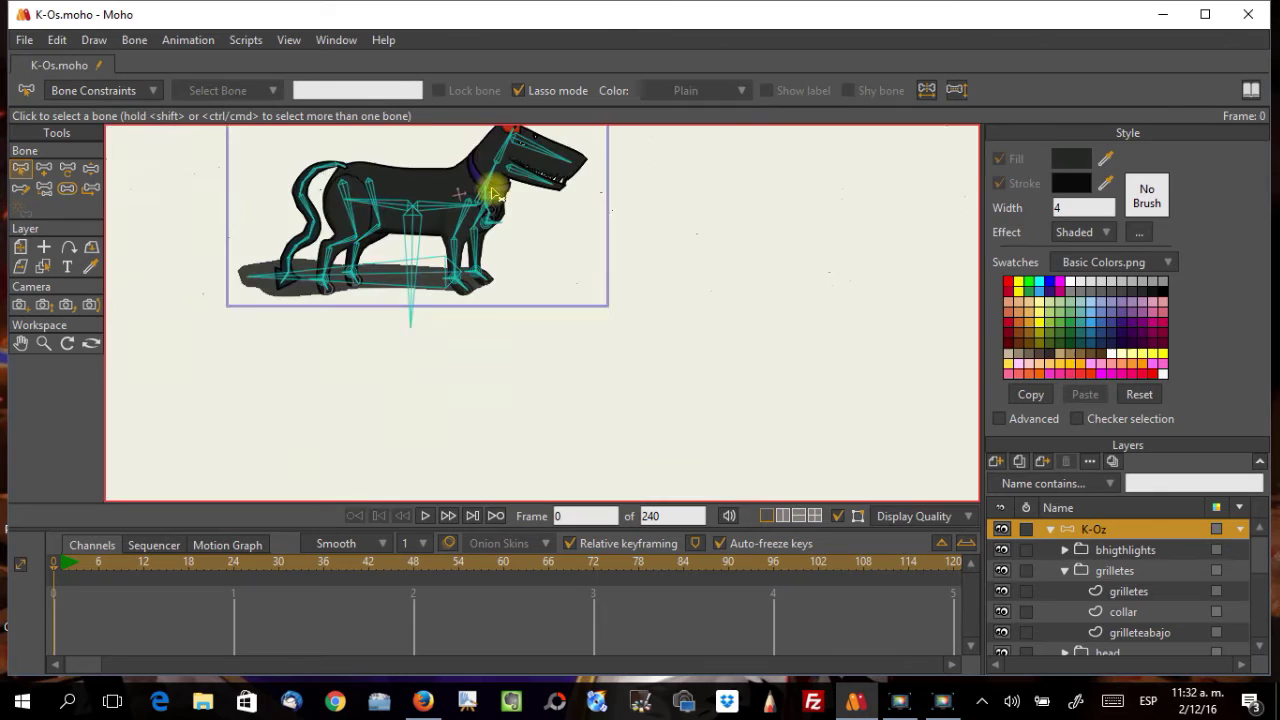
click(487, 160)
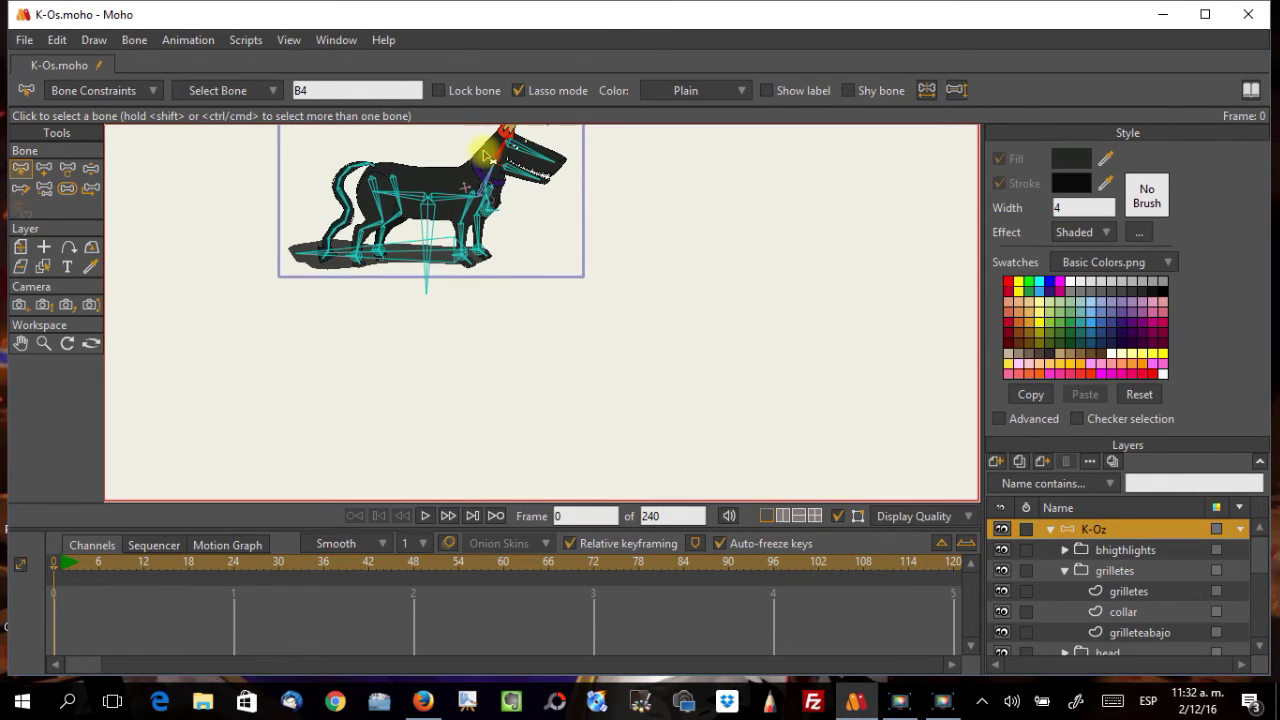
click(90, 168)
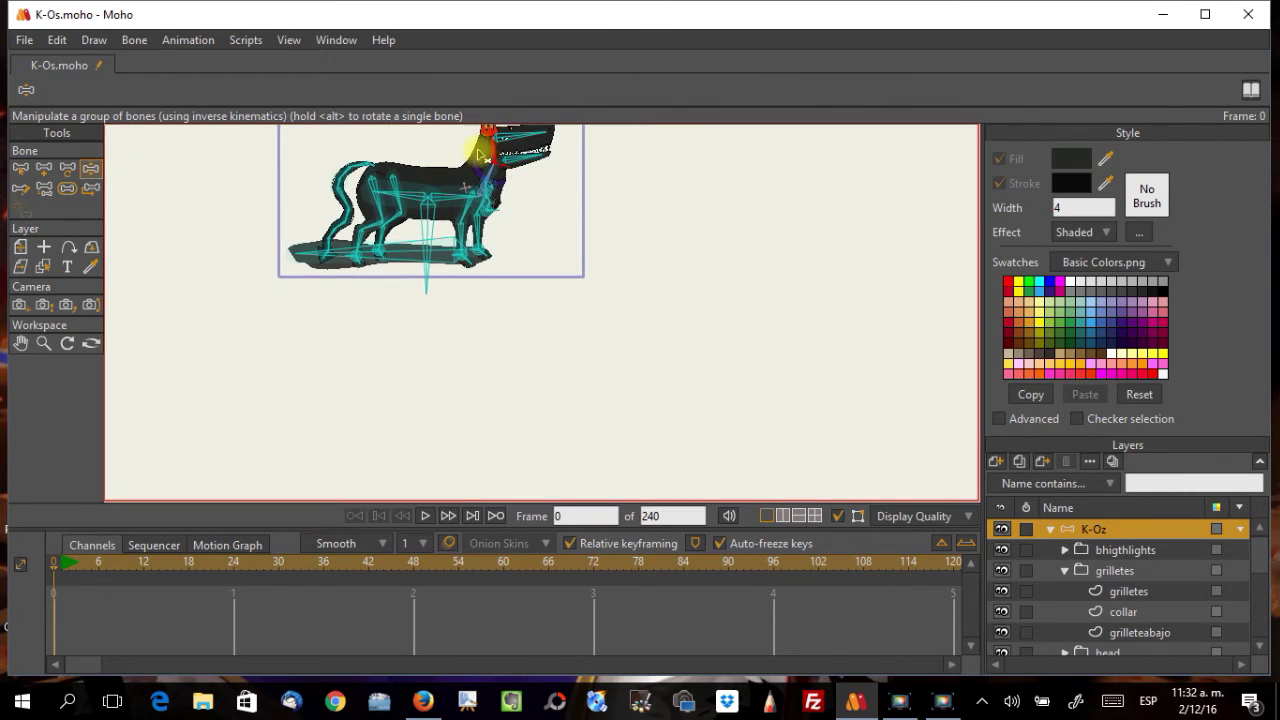
drag(423, 214, 545, 374)
scroll(428, 307, up, 1)
scroll(425, 305, up, 1)
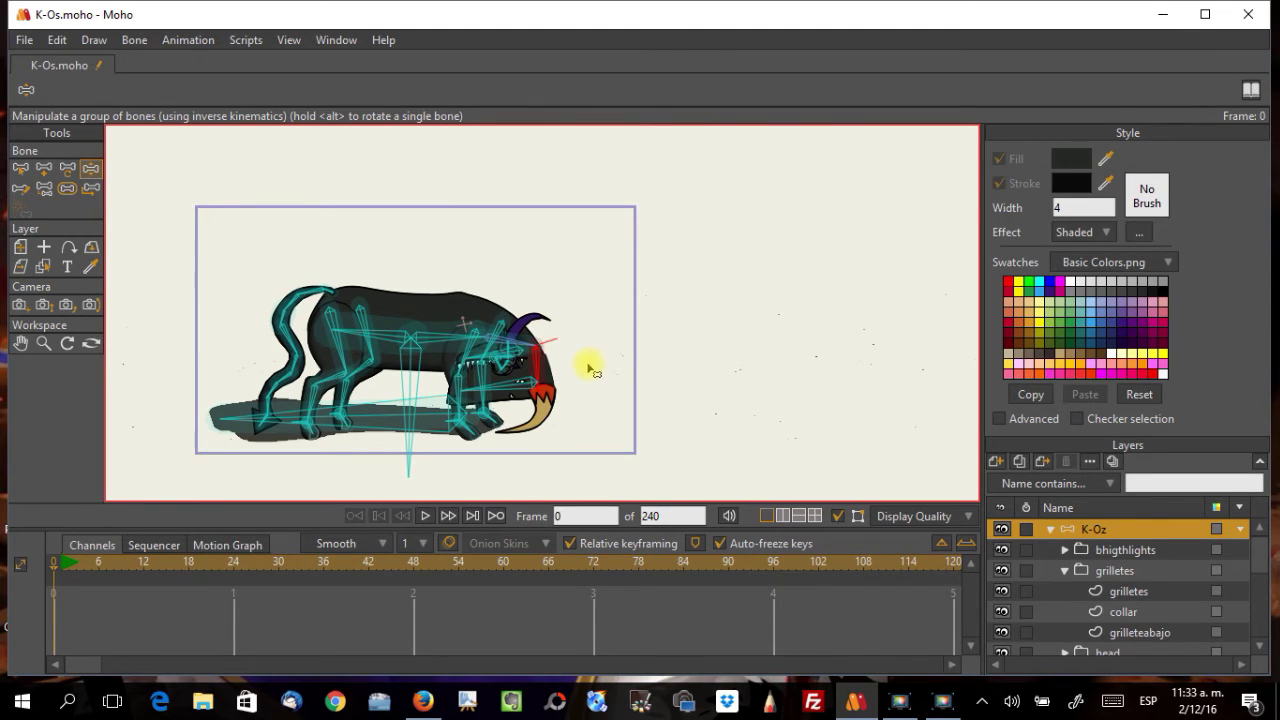
scroll(588, 370, up, 3)
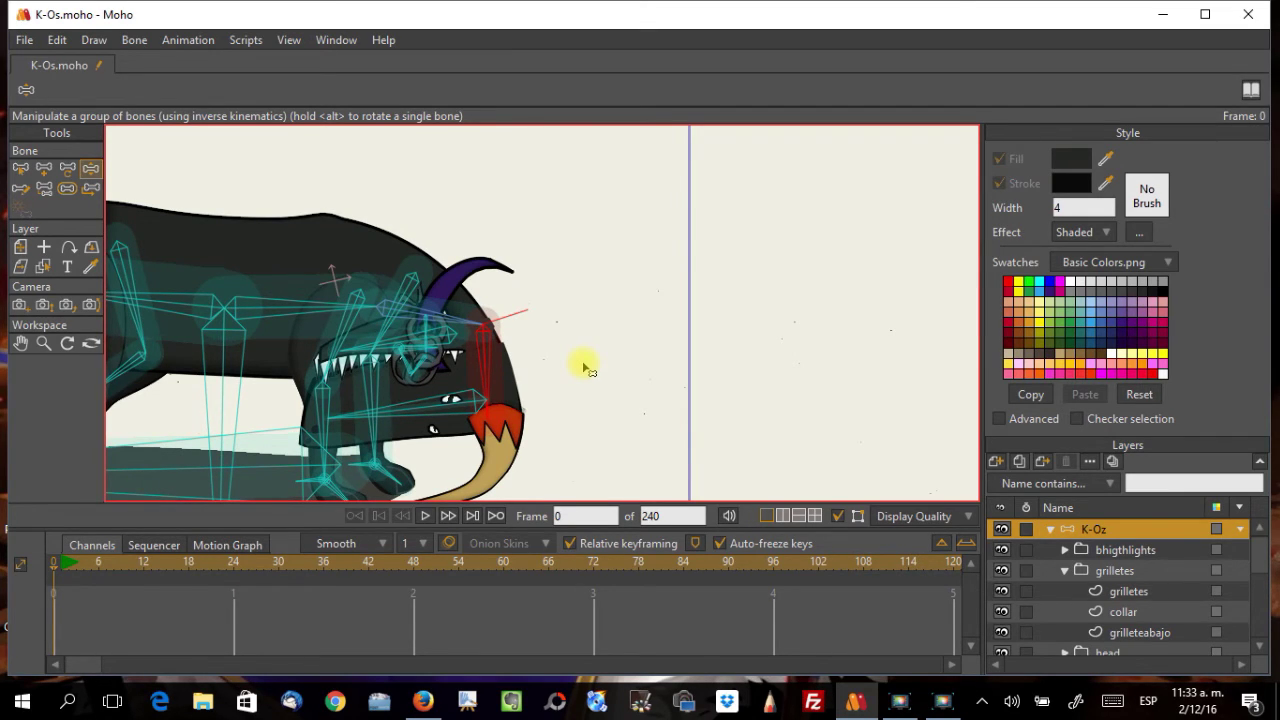
drag(445, 322, 443, 137)
scroll(500, 357, down, 3)
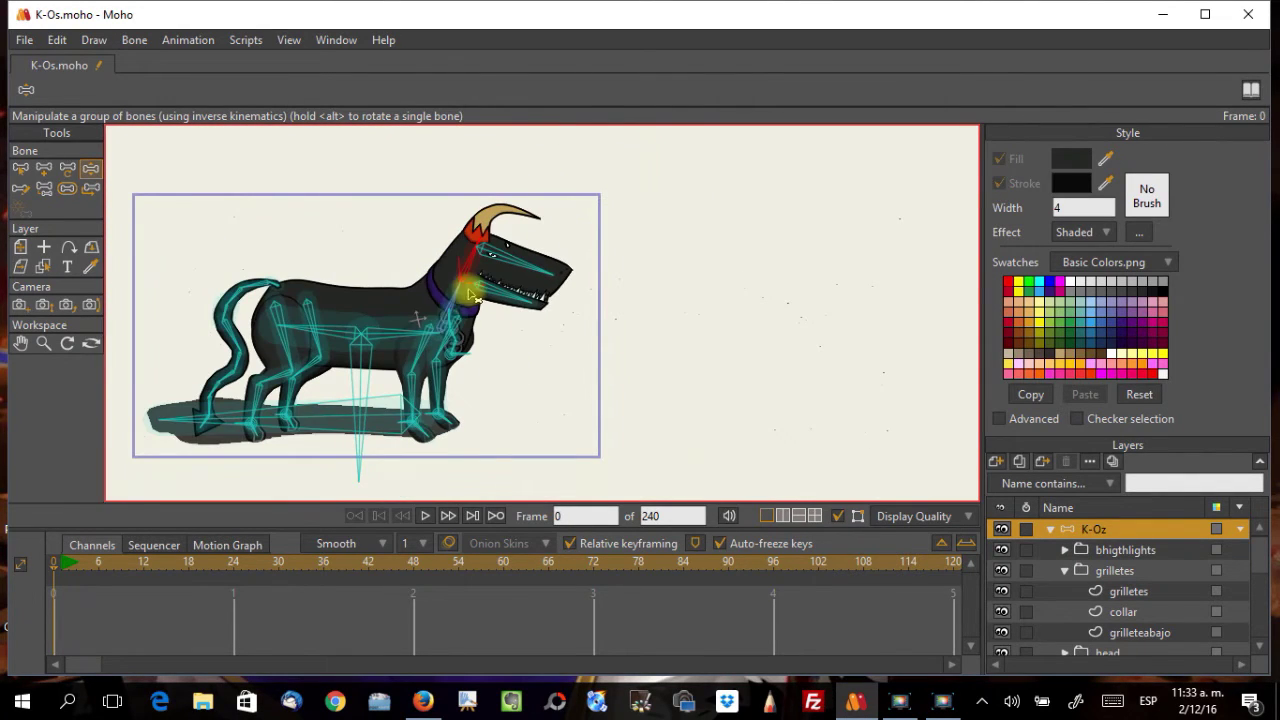
Step: Rotate the front and rear torso bones to test how the dog's back bends
drag(427, 372, 414, 338)
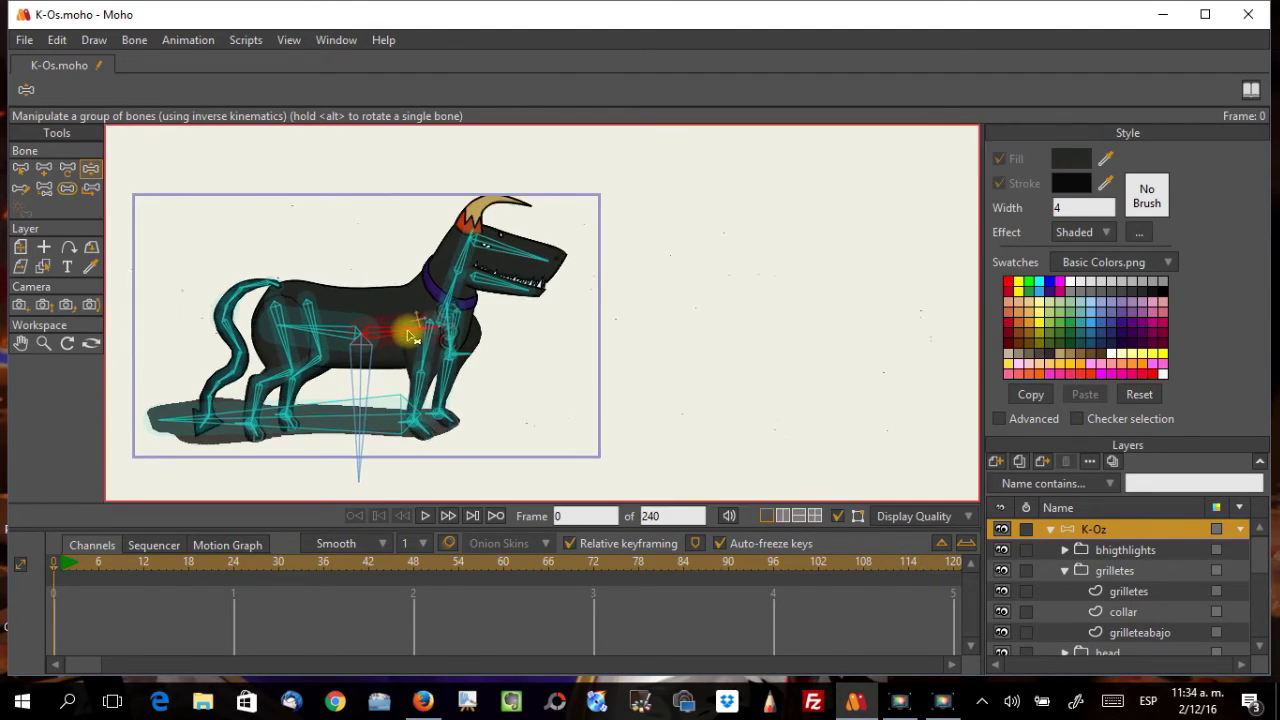
scroll(414, 338, up, 3)
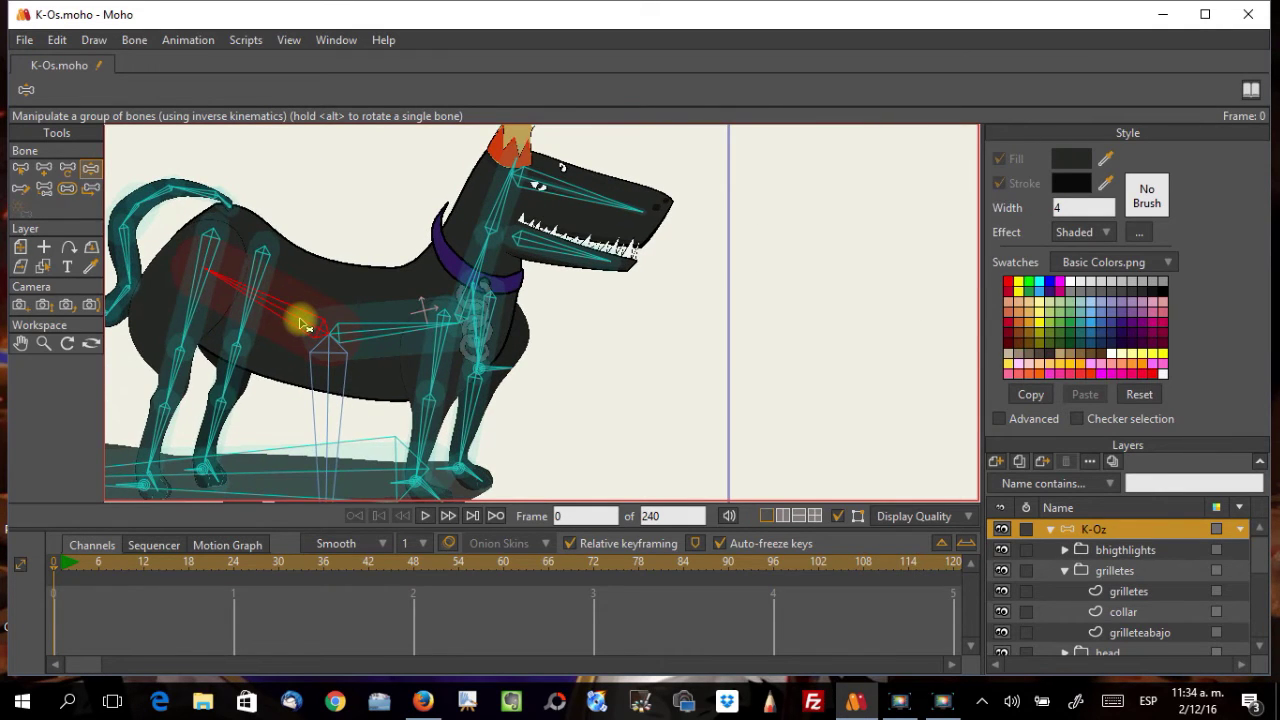
scroll(305, 325, down, 3)
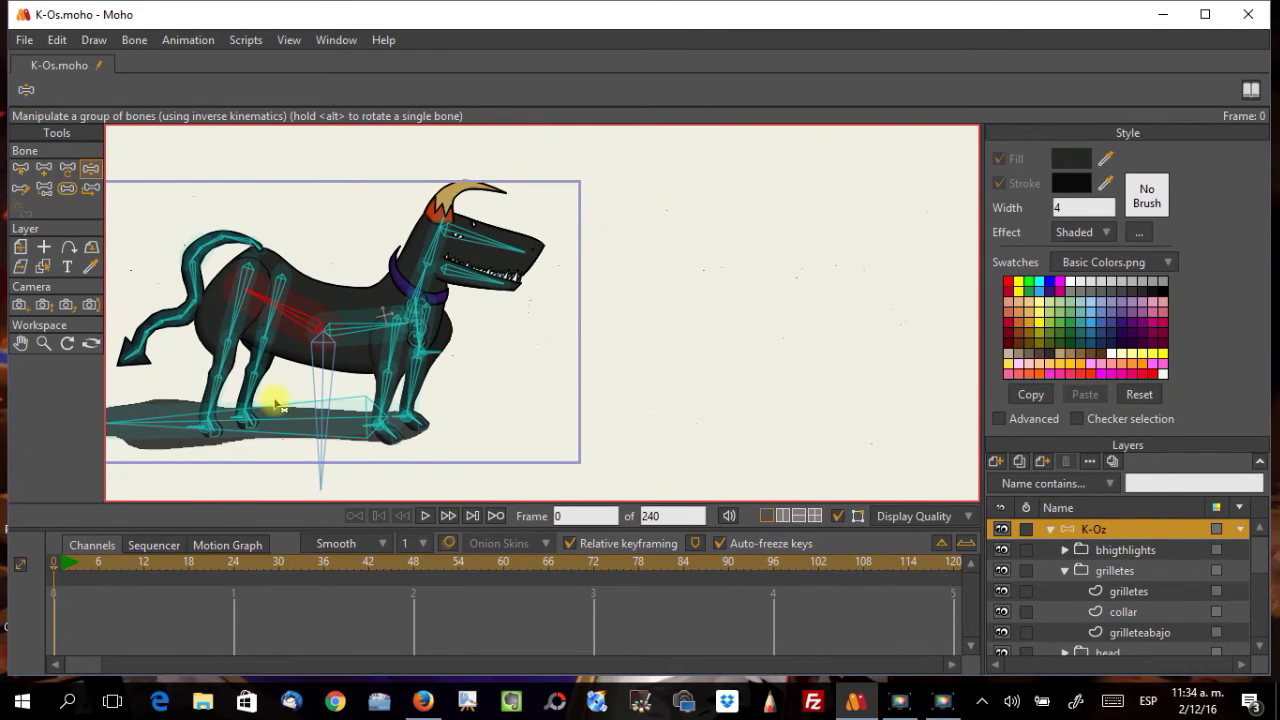
Step: Test the near hind leg and ground shadow bones by lifting the foot, stretching the leg backward and tilting the shadow
click(240, 310)
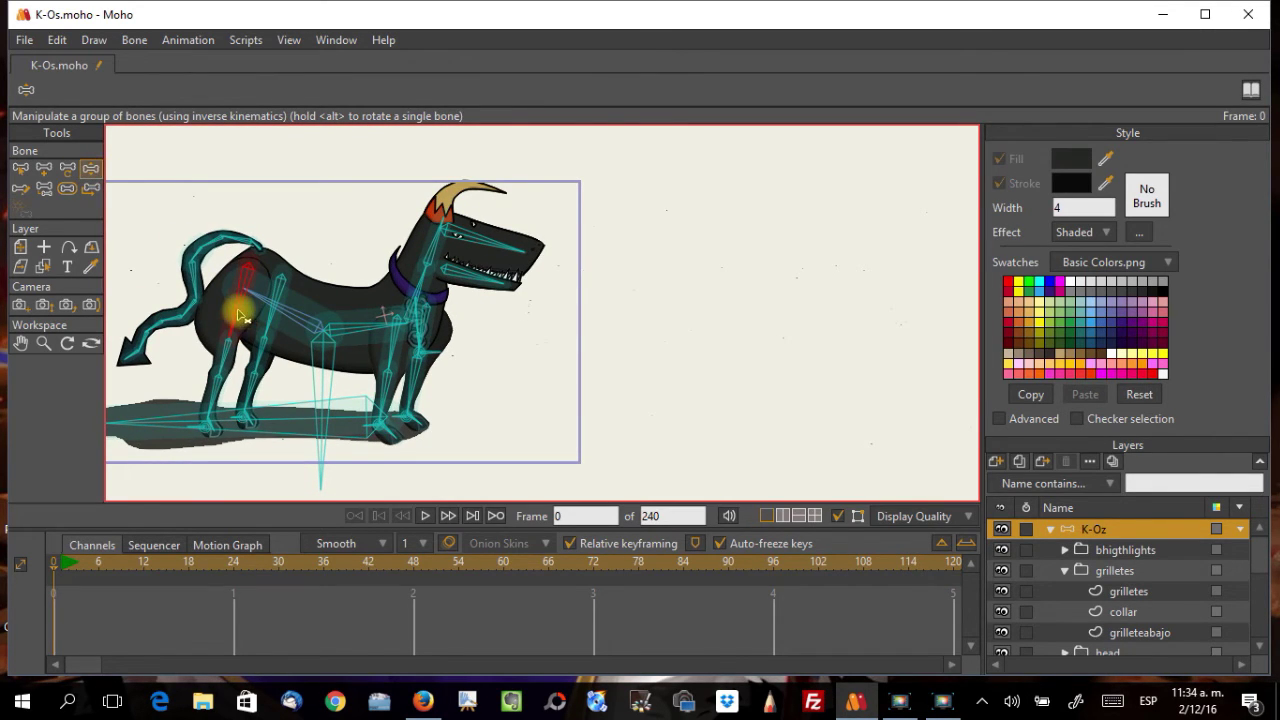
click(195, 432)
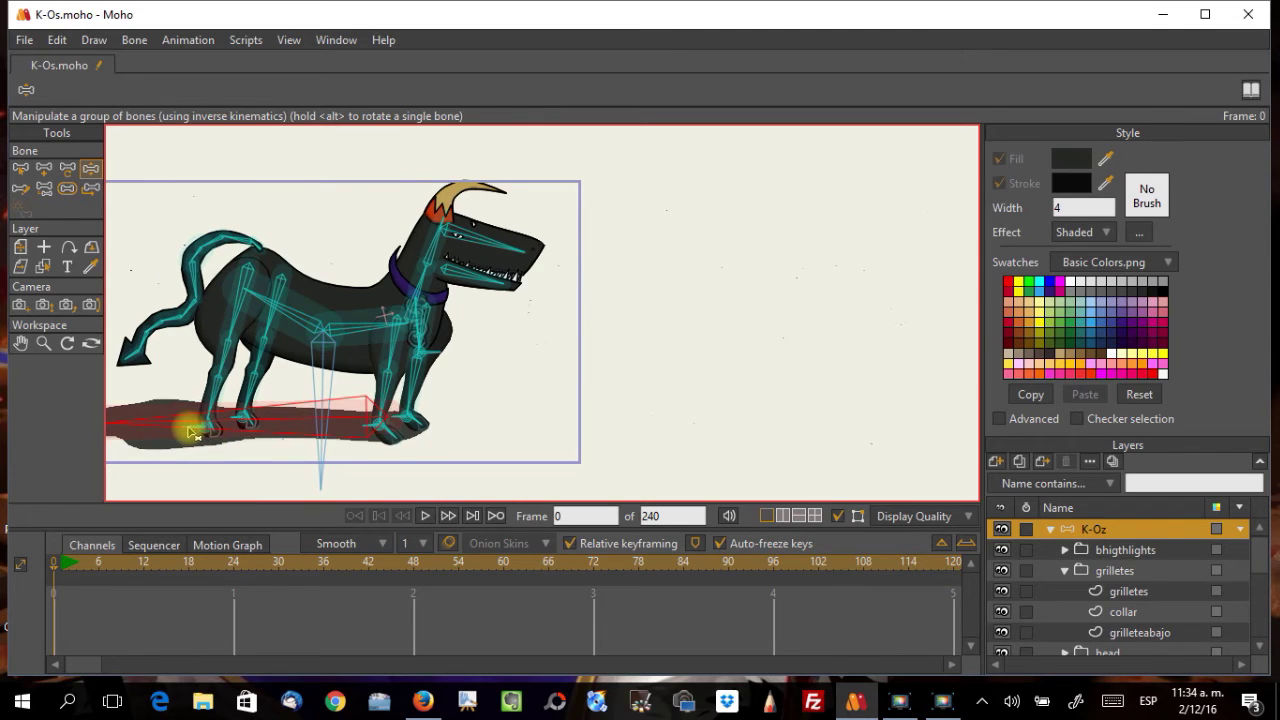
mouse_move(192, 430)
mouse_down()
mouse_move(200, 390)
mouse_move(213, 398)
mouse_move(214, 360)
mouse_up()
click(205, 428)
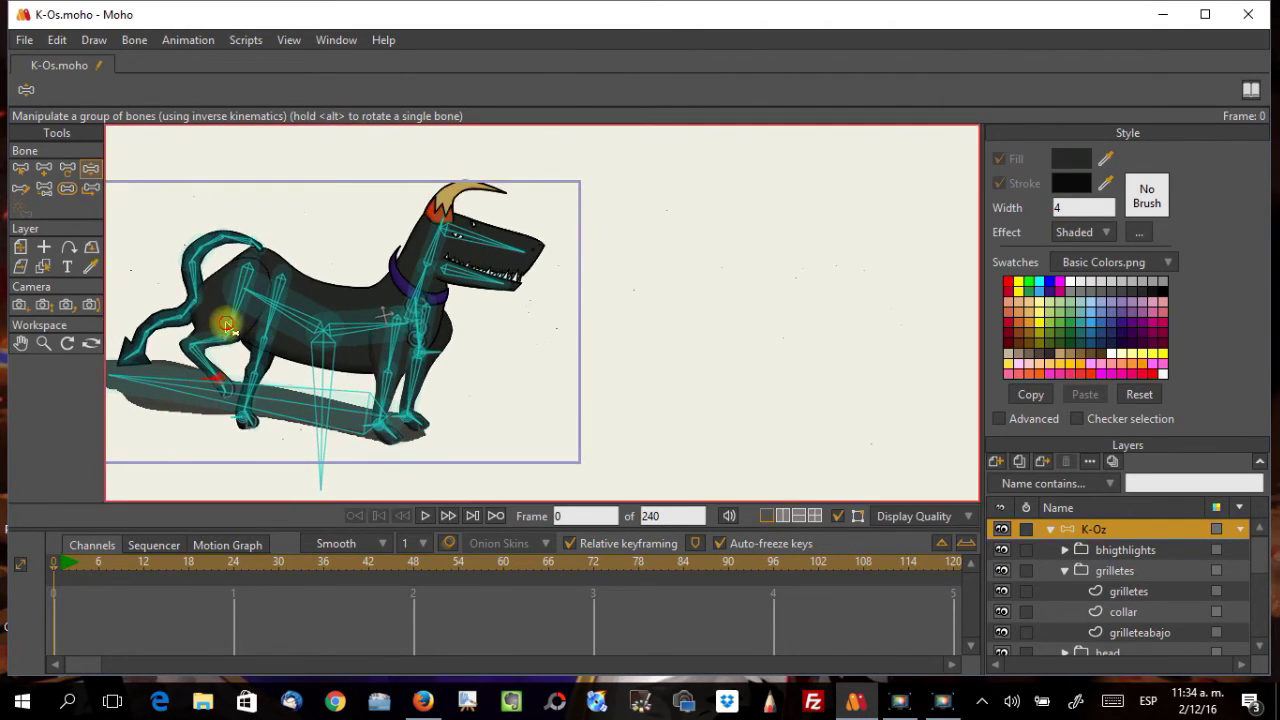
click(215, 311)
mouse_move(215, 300)
mouse_down()
mouse_move(209, 380)
mouse_move(194, 371)
mouse_move(206, 400)
mouse_move(196, 372)
mouse_up()
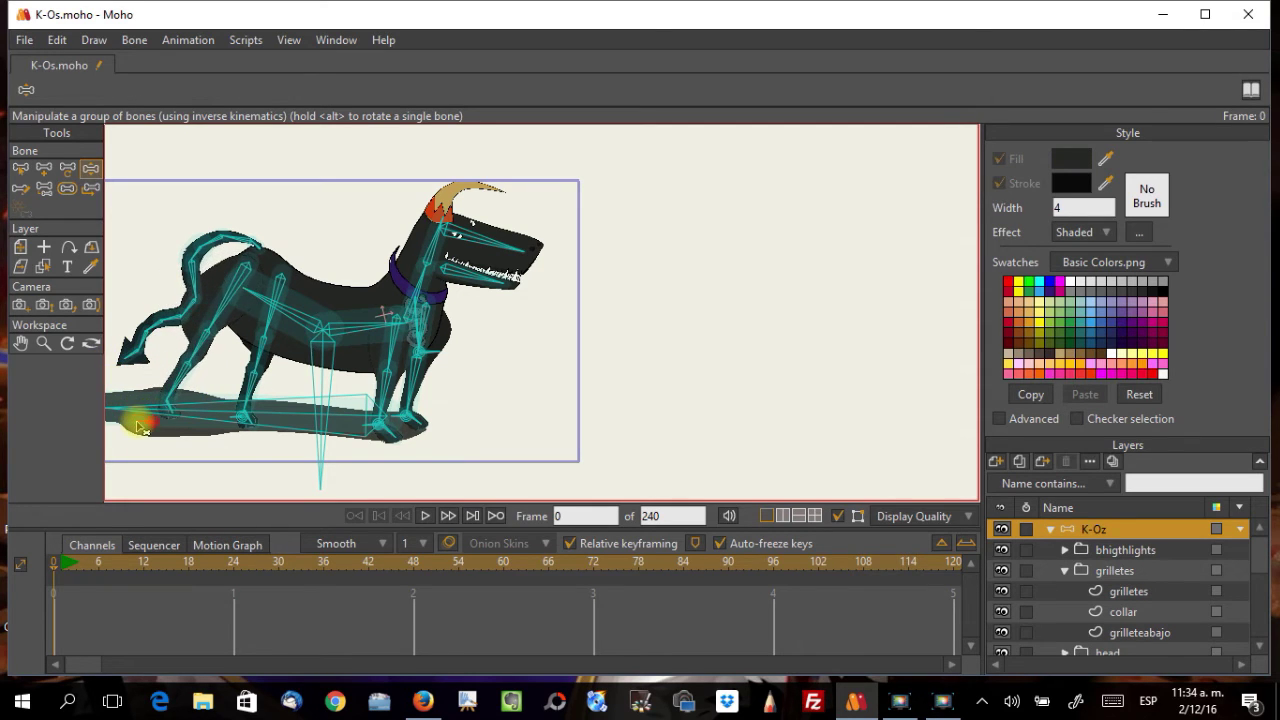
drag(142, 422, 177, 414)
scroll(180, 413, down, 1)
scroll(182, 412, up, 1)
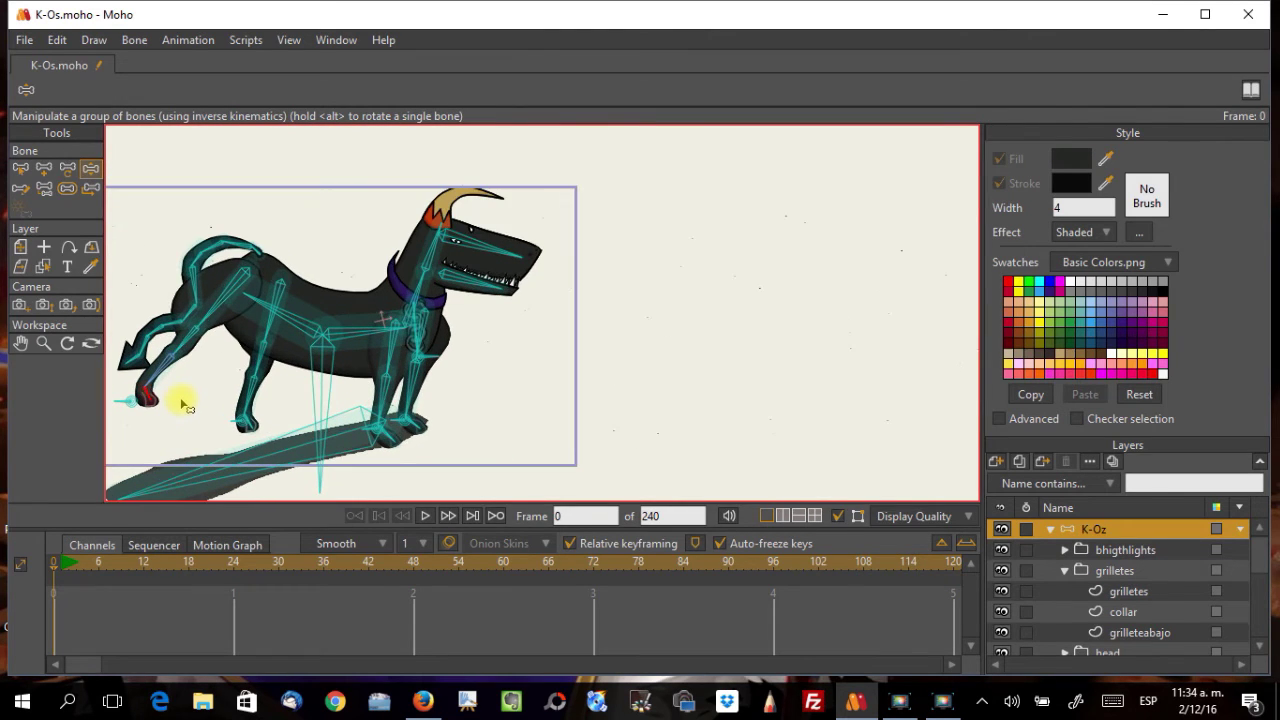
Step: Lower the rear torso and move the far hind foot to test the hips, and return the rig to its rest pose
drag(251, 306, 297, 451)
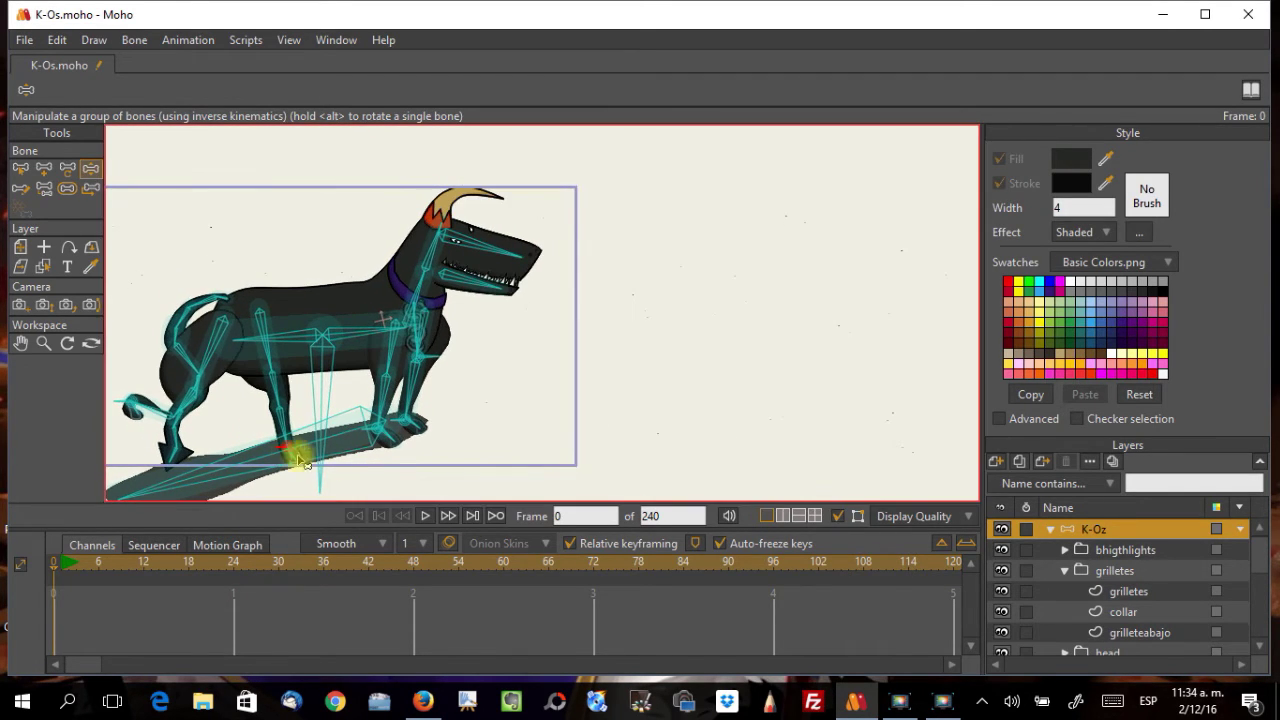
drag(425, 430, 425, 430)
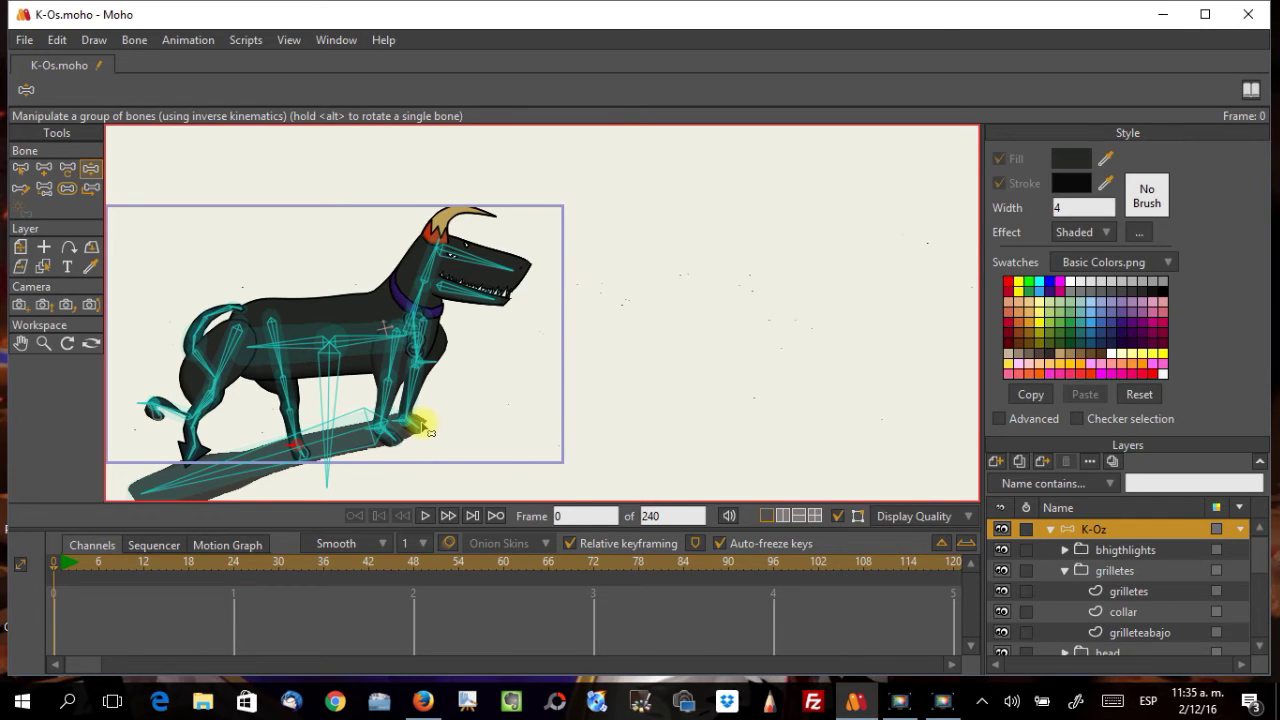
click(20, 168)
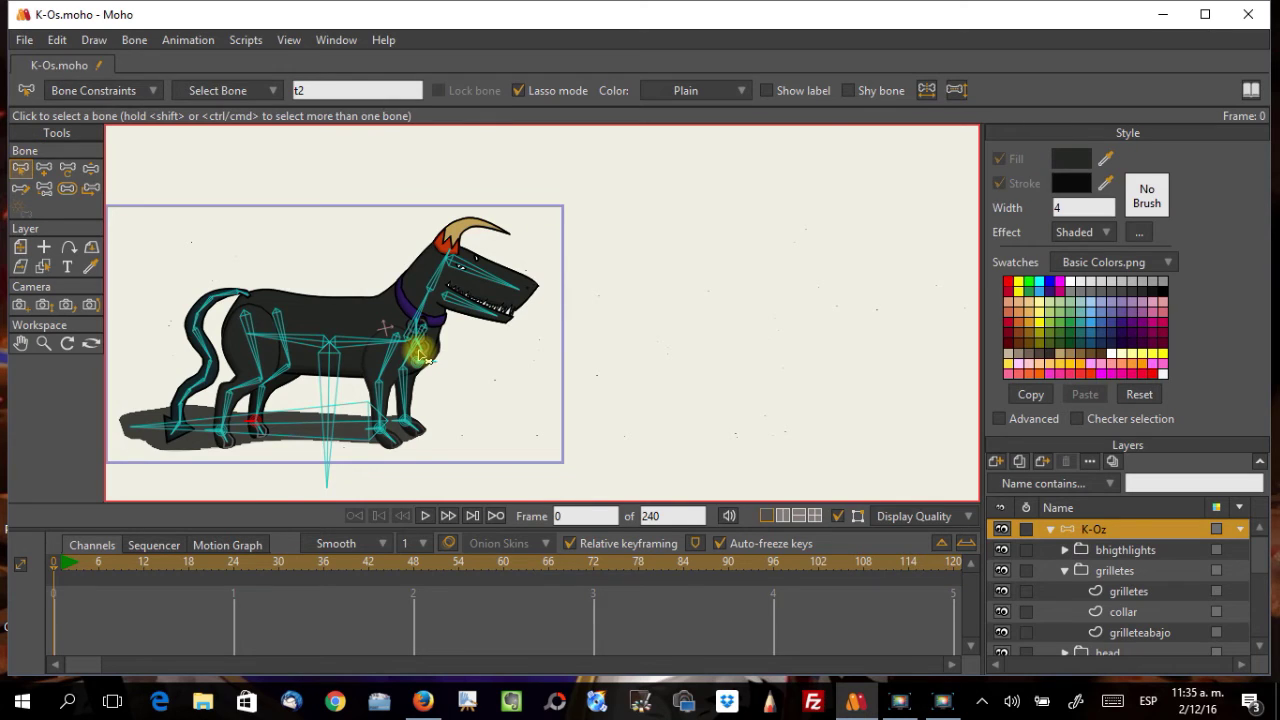
Step: Rotate the upper and lower neck bones with Manipulate Bones to test the head and neck movement again
scroll(422, 357, up, 3)
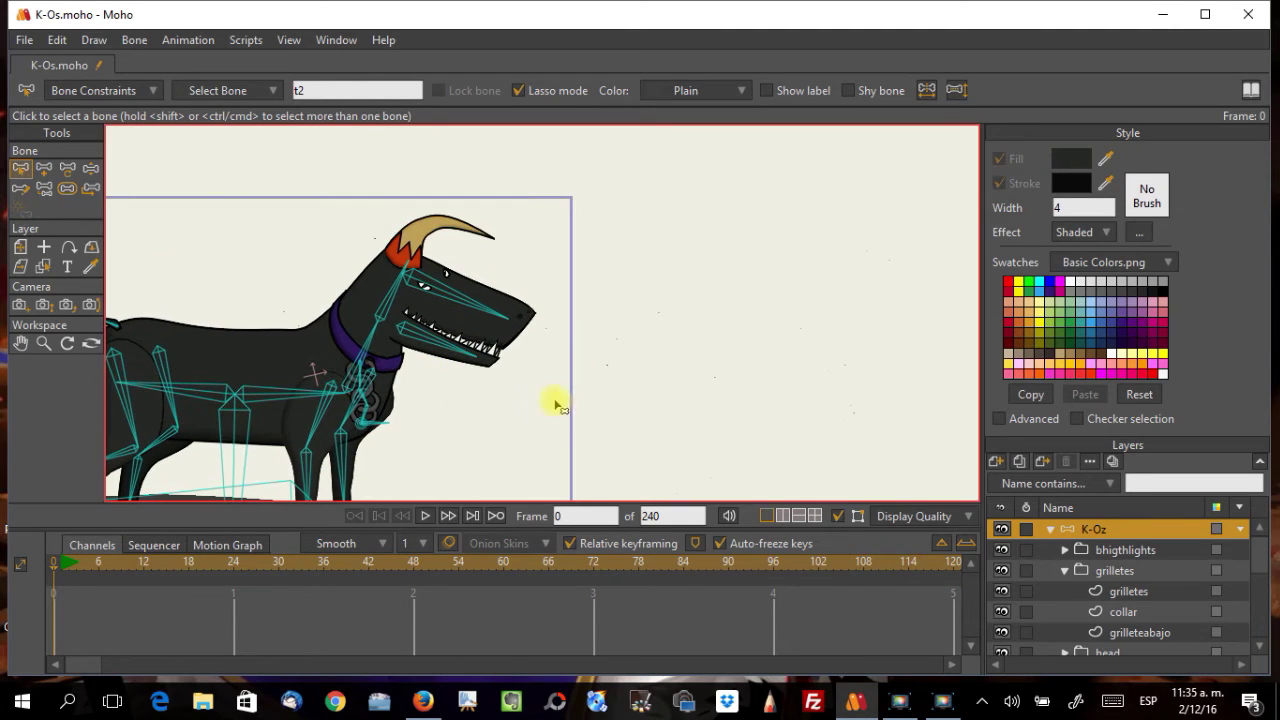
scroll(557, 405, down, 2)
click(91, 168)
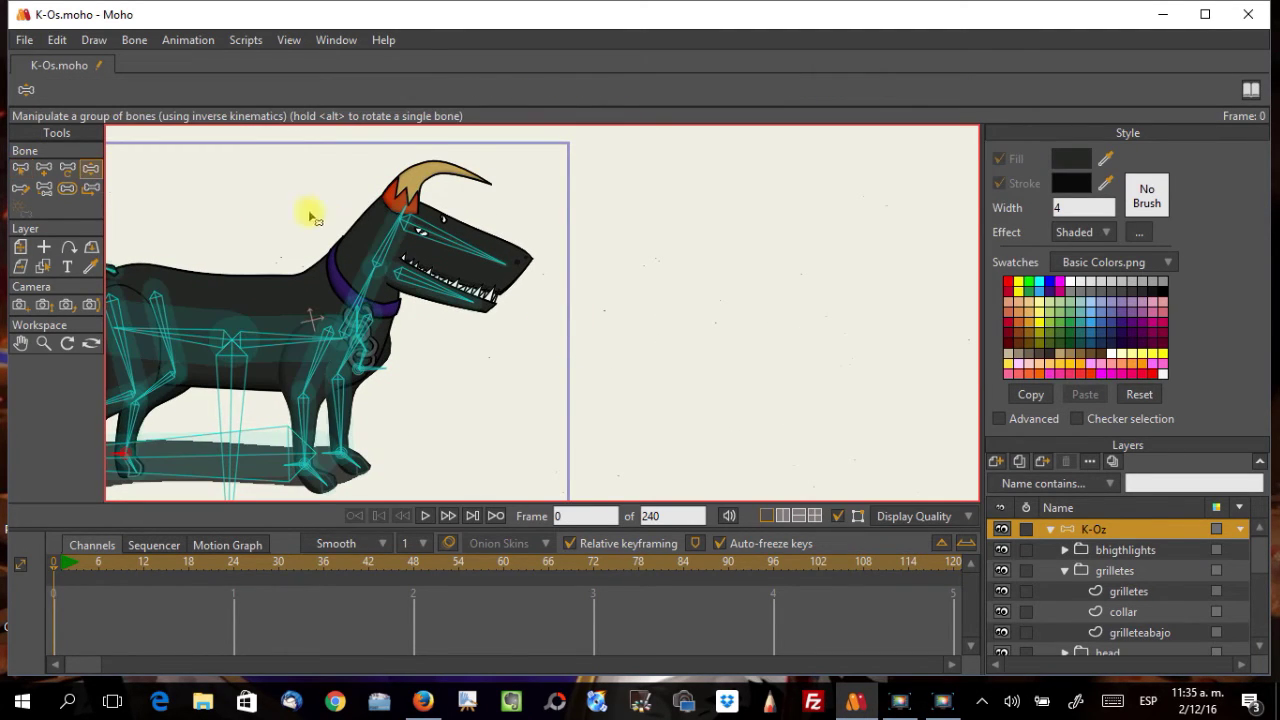
drag(380, 226, 370, 282)
scroll(443, 400, down, 3)
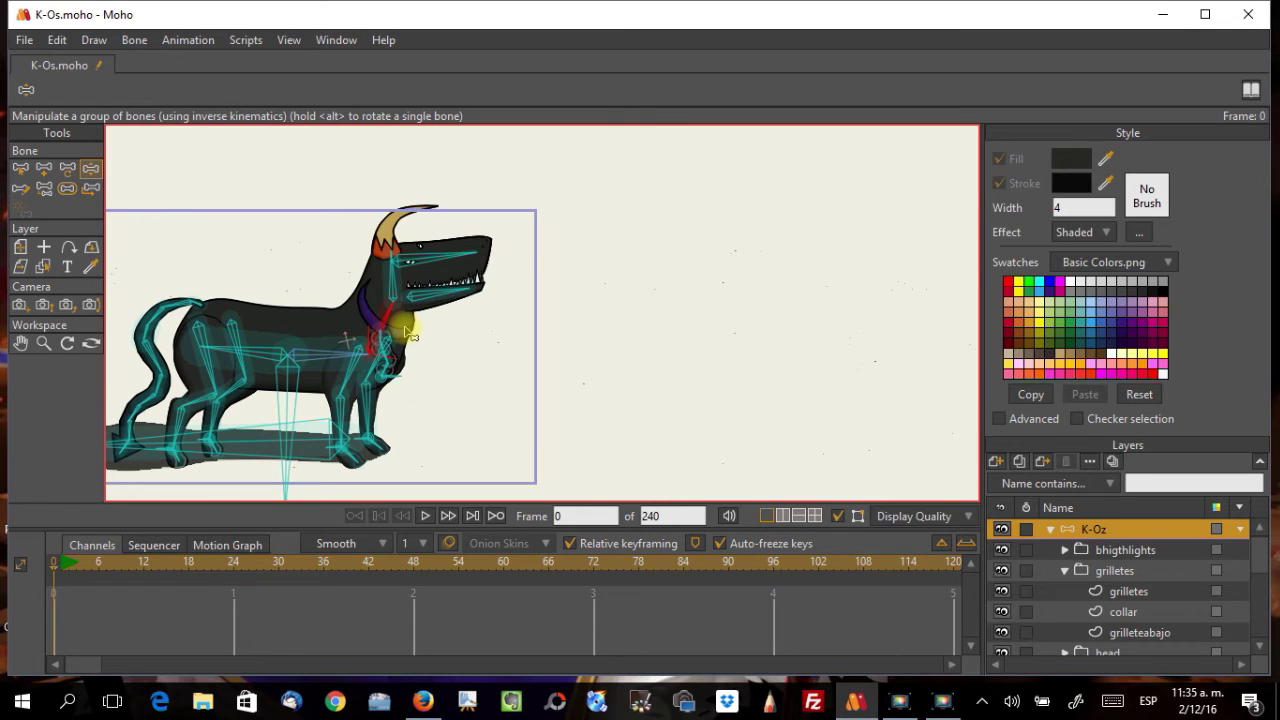
Step: Lower the dog's head and move the chain's target bone to test how the neck and collar chain follow
scroll(410, 333, up, 1)
drag(410, 320, 394, 416)
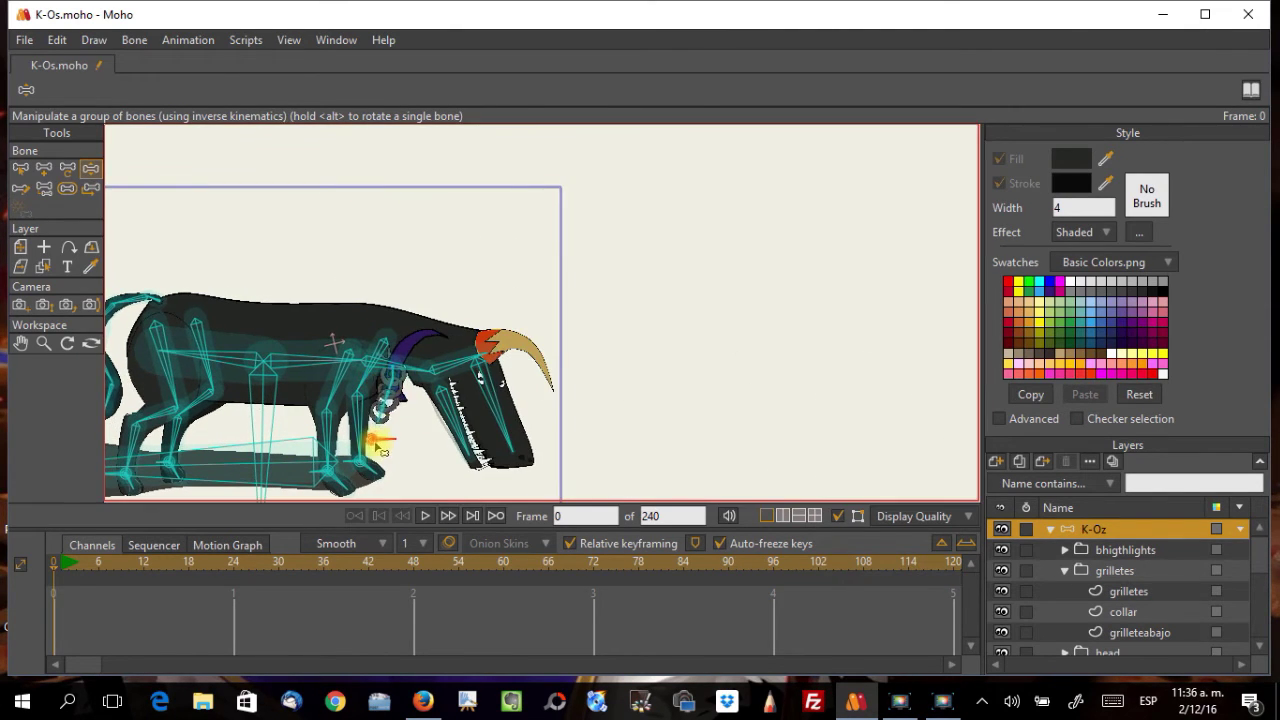
scroll(393, 448, up, 3)
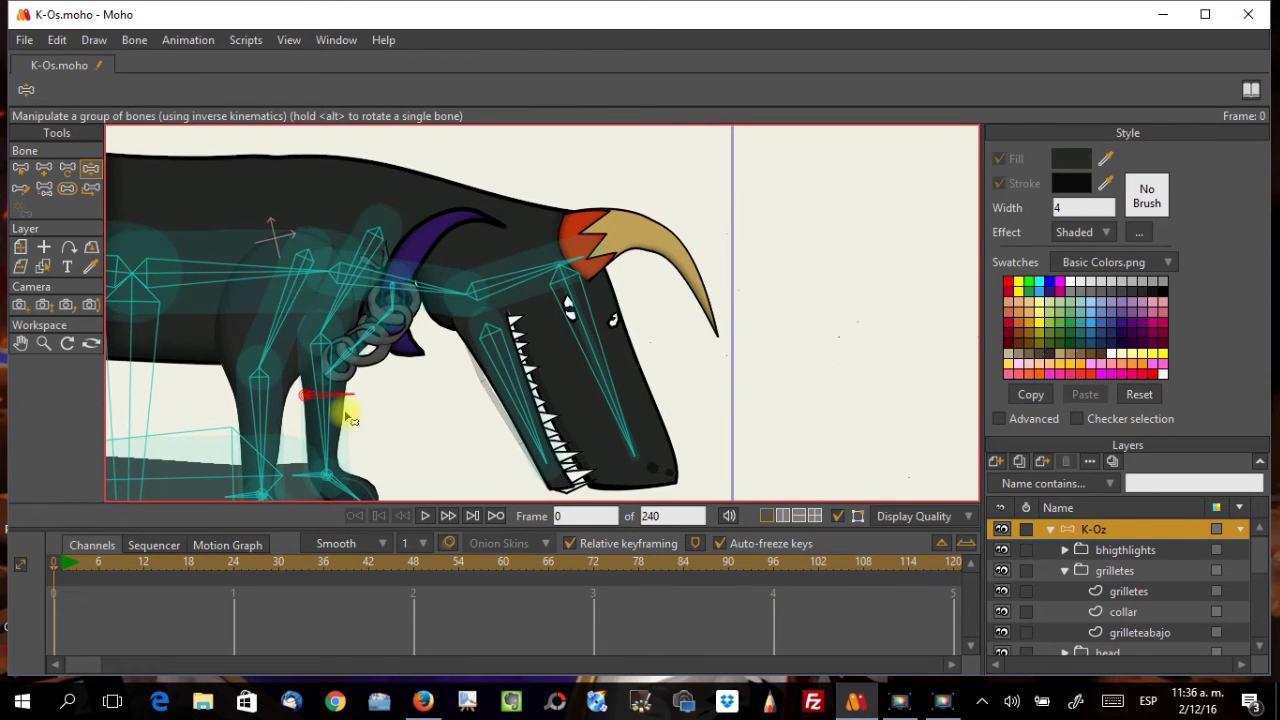
drag(320, 401, 391, 419)
scroll(415, 429, down, 4)
scroll(409, 429, up, 2)
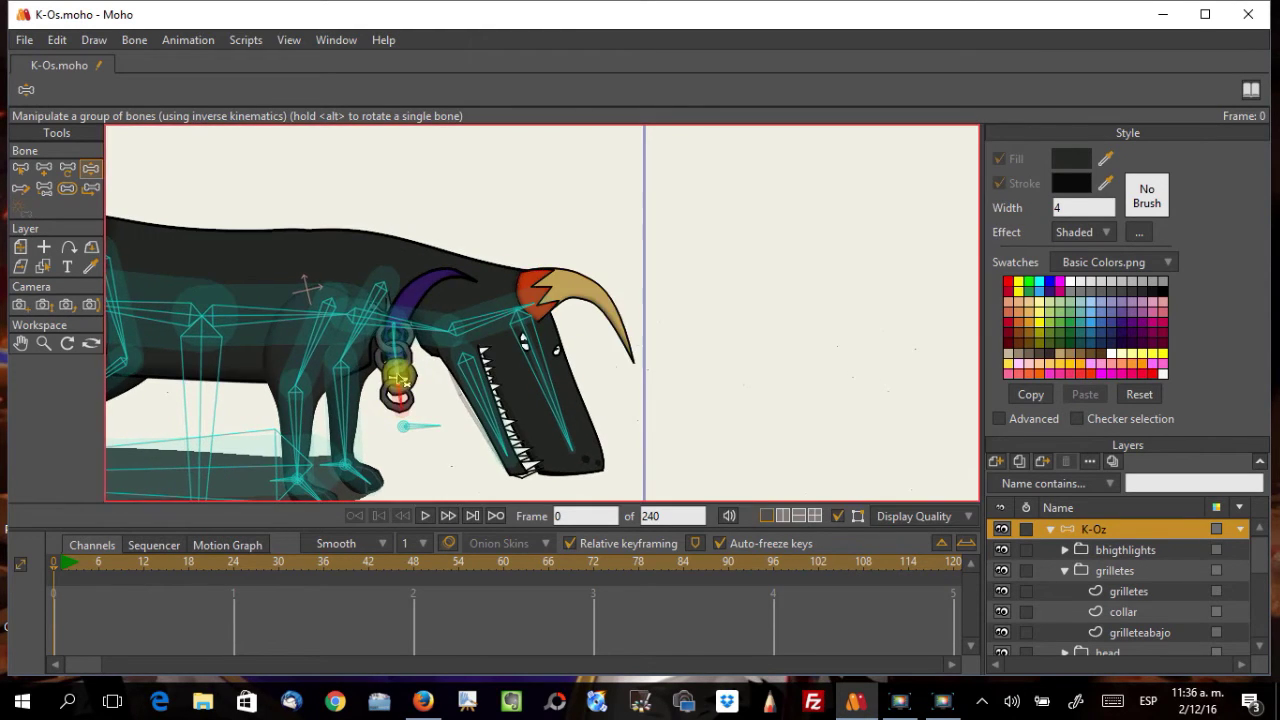
Step: Swing the collar's chain link bones up and down to test how the hanging links bend
mouse_move(398, 377)
mouse_down()
mouse_move(410, 418)
mouse_move(394, 371)
mouse_move(410, 368)
mouse_move(390, 368)
mouse_move(407, 358)
mouse_up()
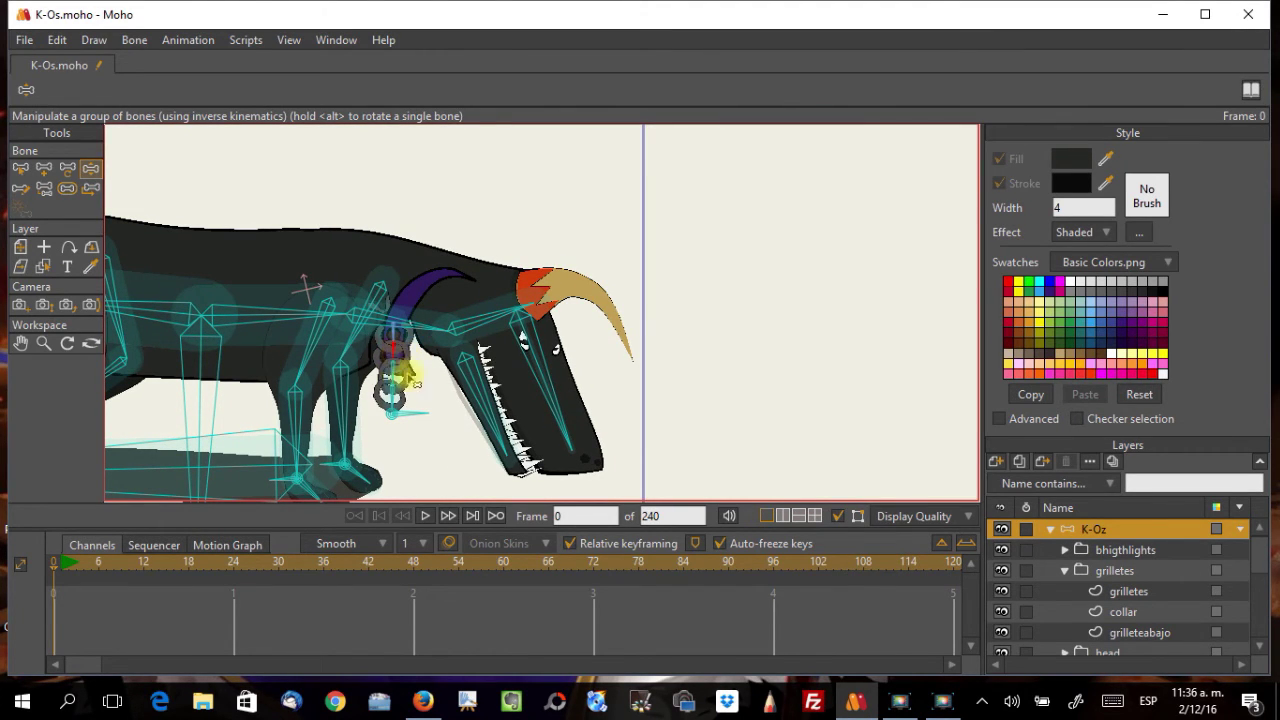
mouse_move(391, 375)
mouse_down()
mouse_move(397, 412)
mouse_move(390, 360)
mouse_up()
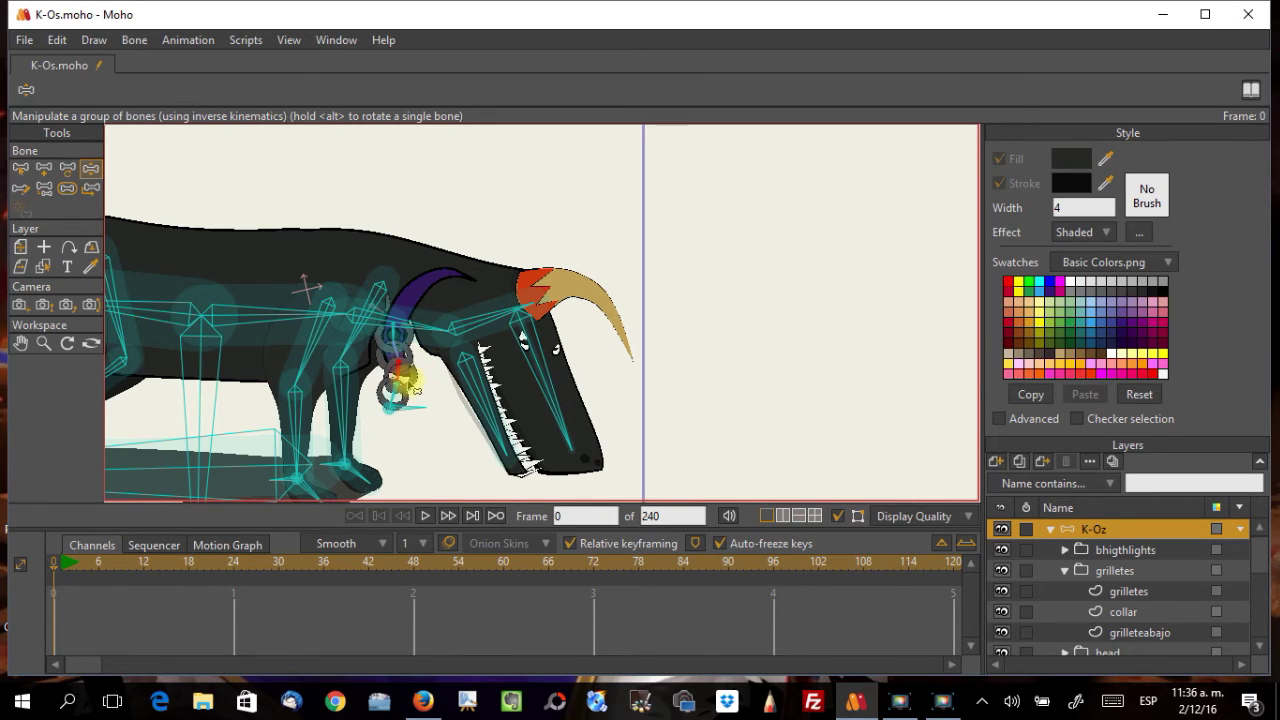
drag(405, 377, 397, 394)
scroll(446, 472, down, 1)
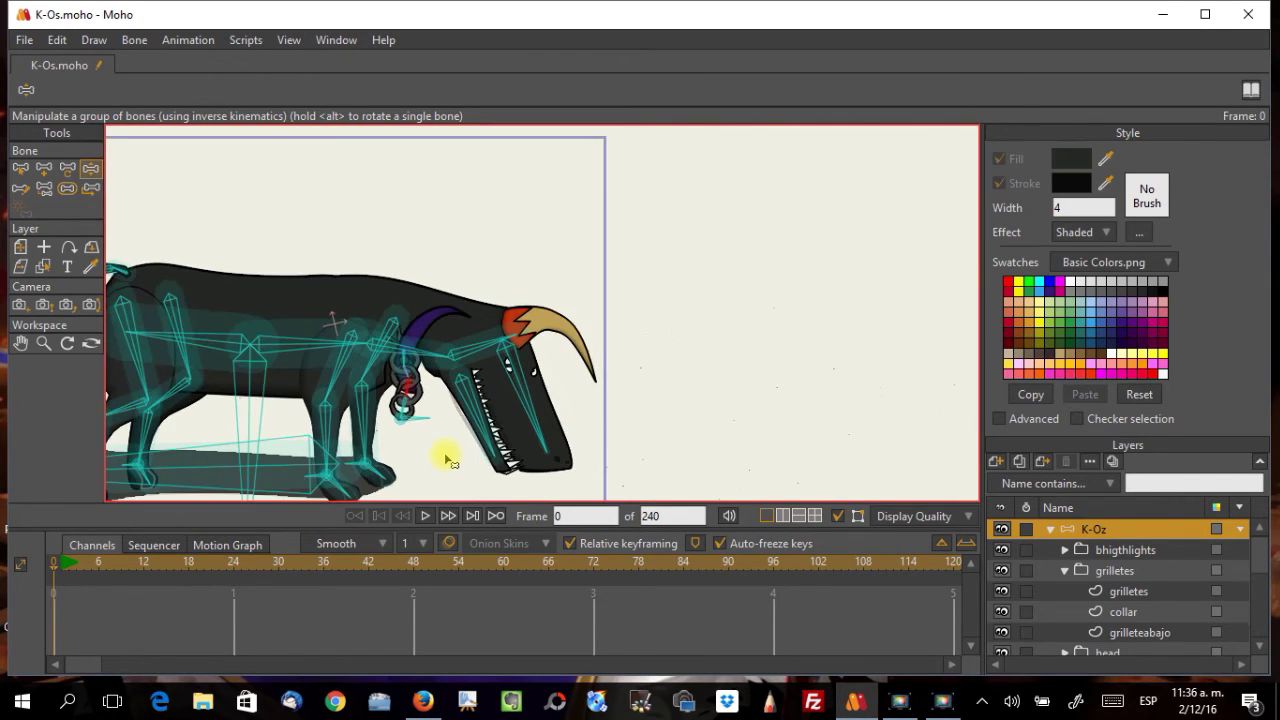
scroll(443, 451, up, 2)
drag(380, 340, 388, 373)
scroll(375, 290, up, 5)
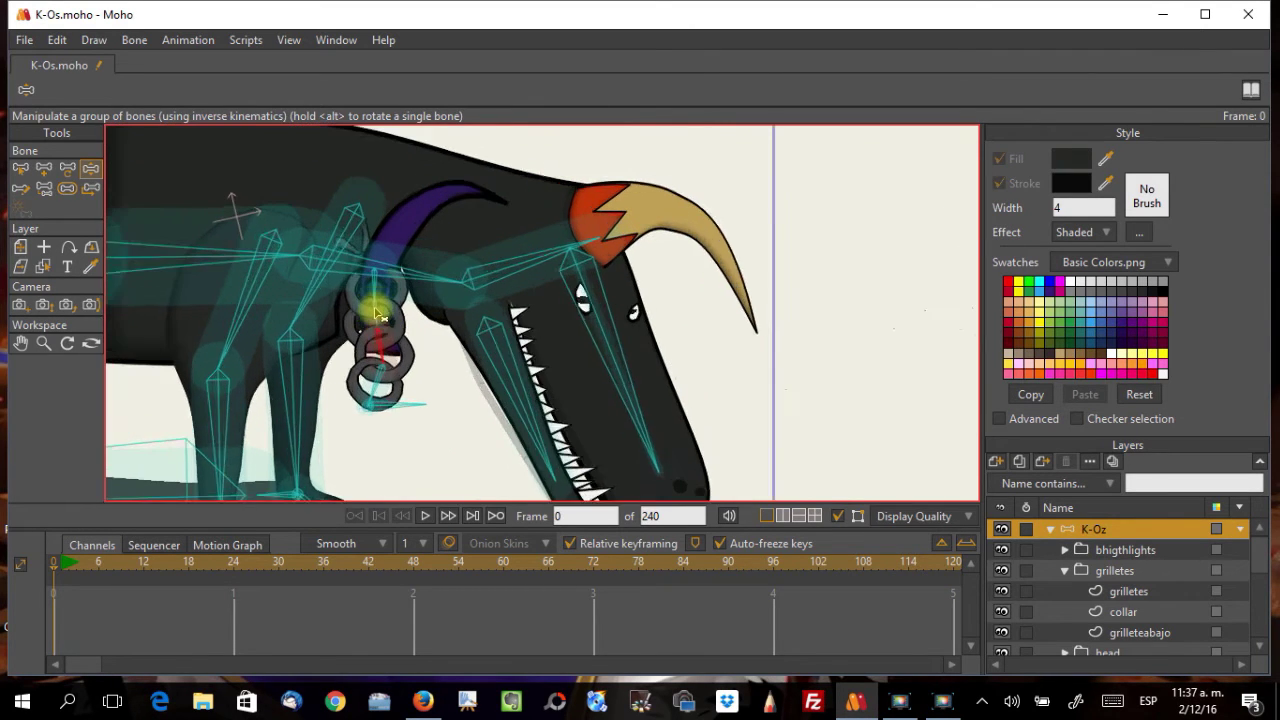
scroll(405, 292, up, 2)
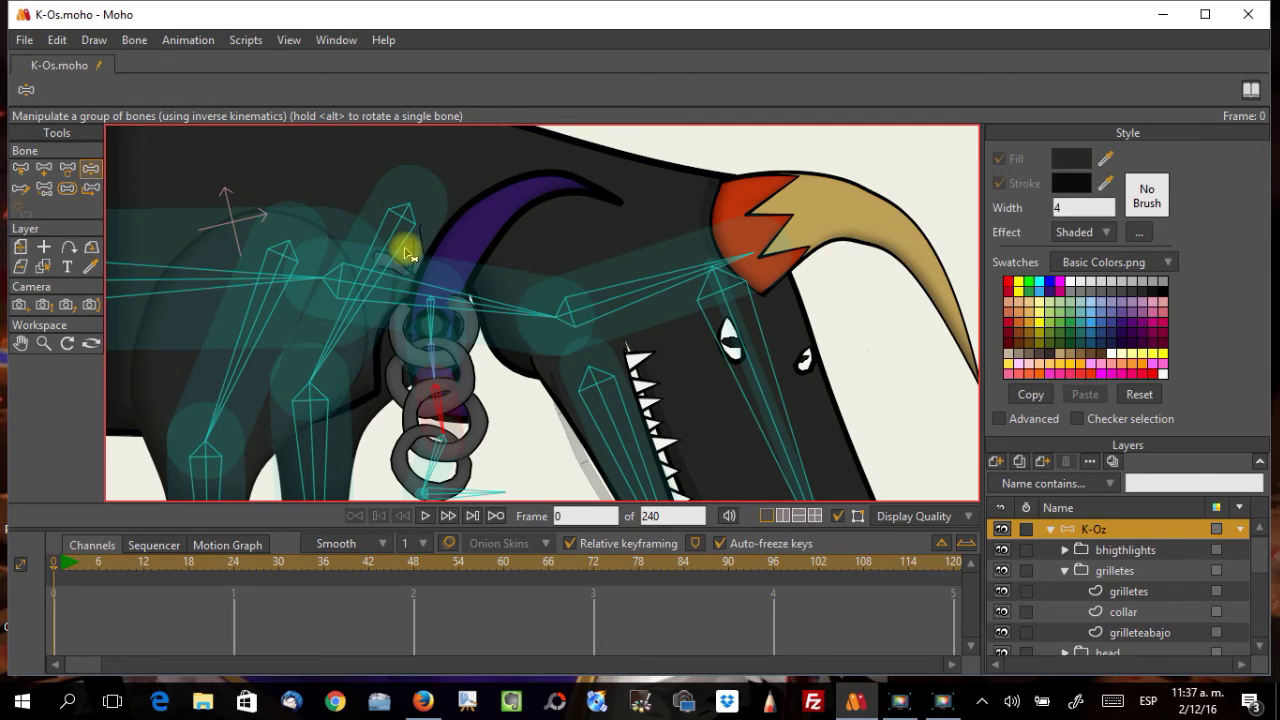
Step: Delete the grilleteabajo layer from the grilletes group and save the project
click(1088, 632)
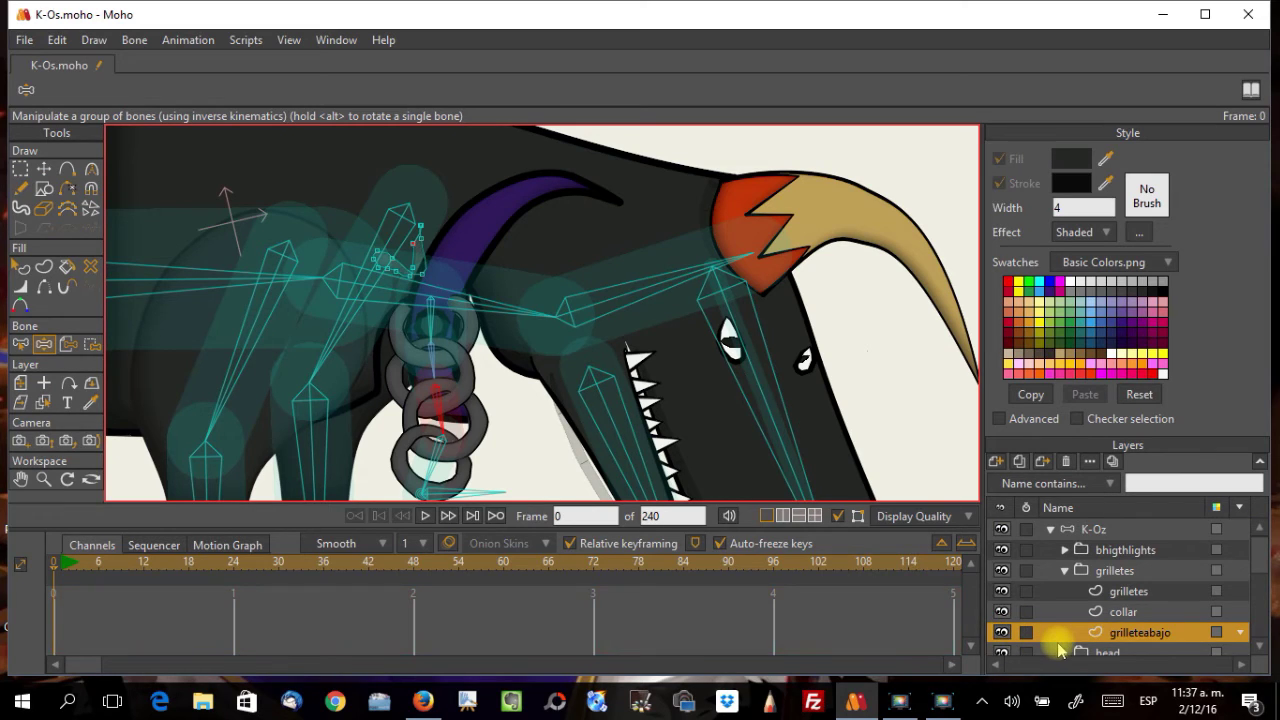
double_click(1112, 633)
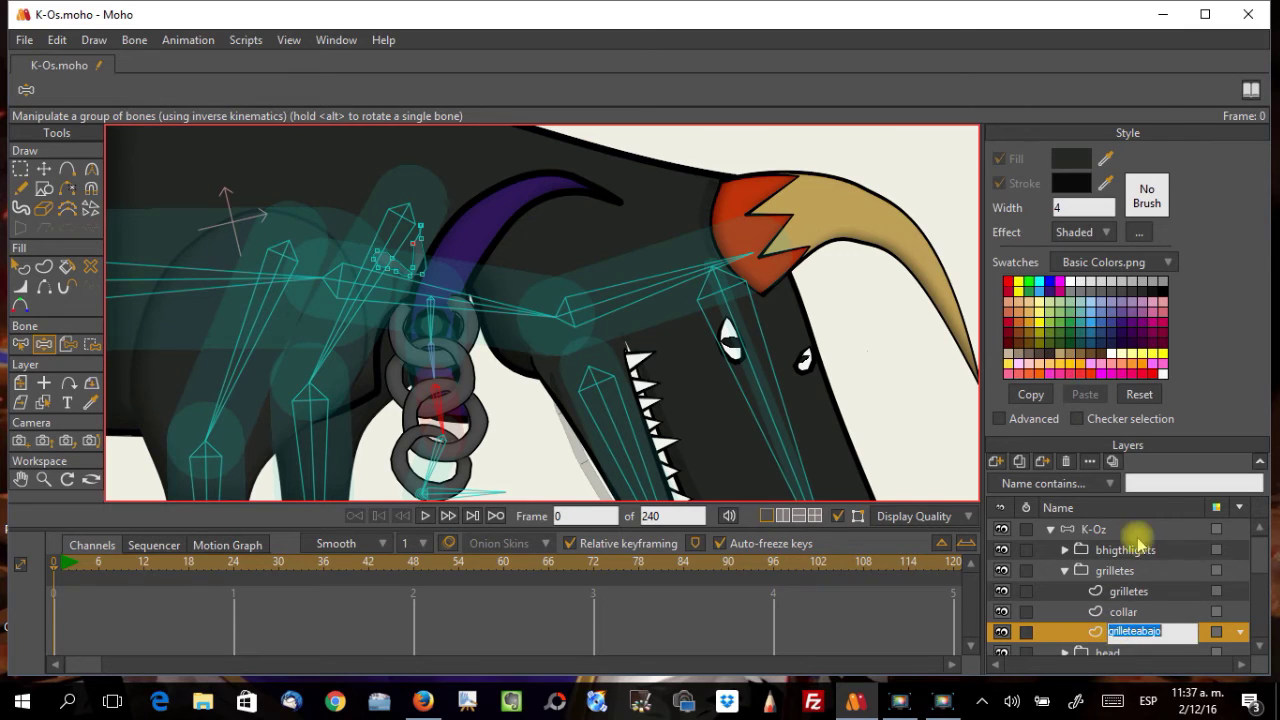
click(1065, 461)
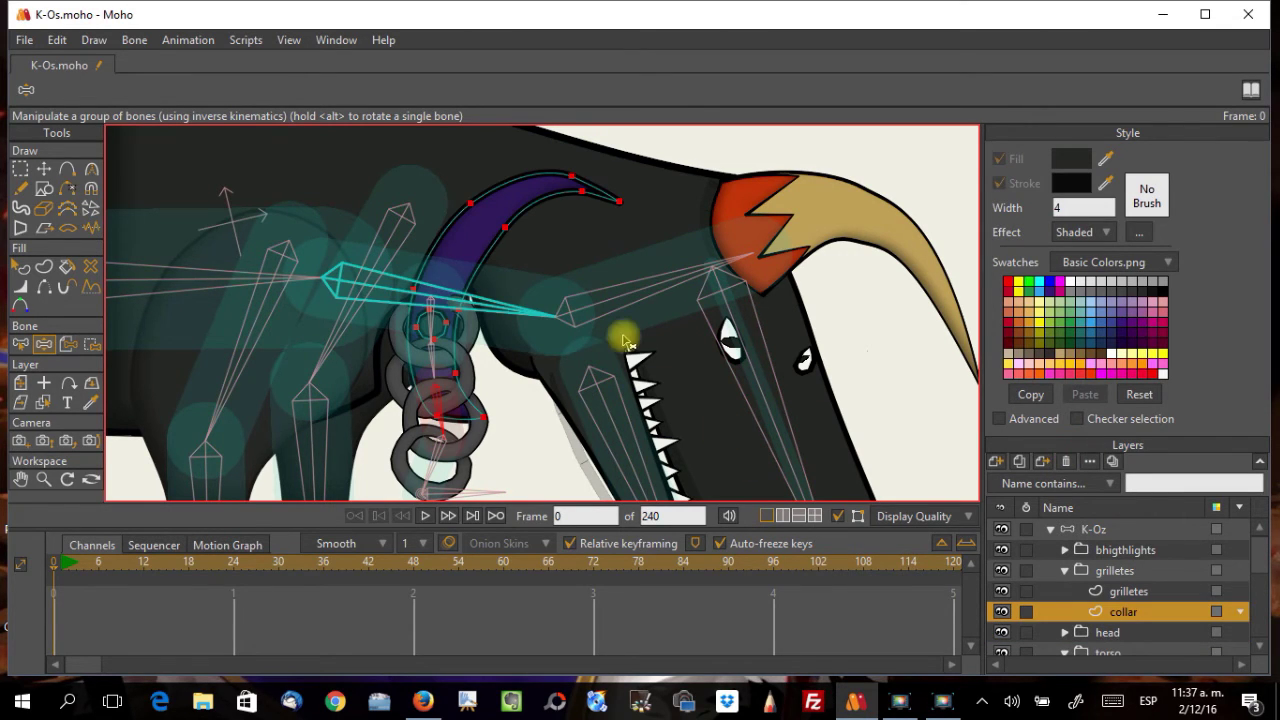
click(24, 40)
click(62, 211)
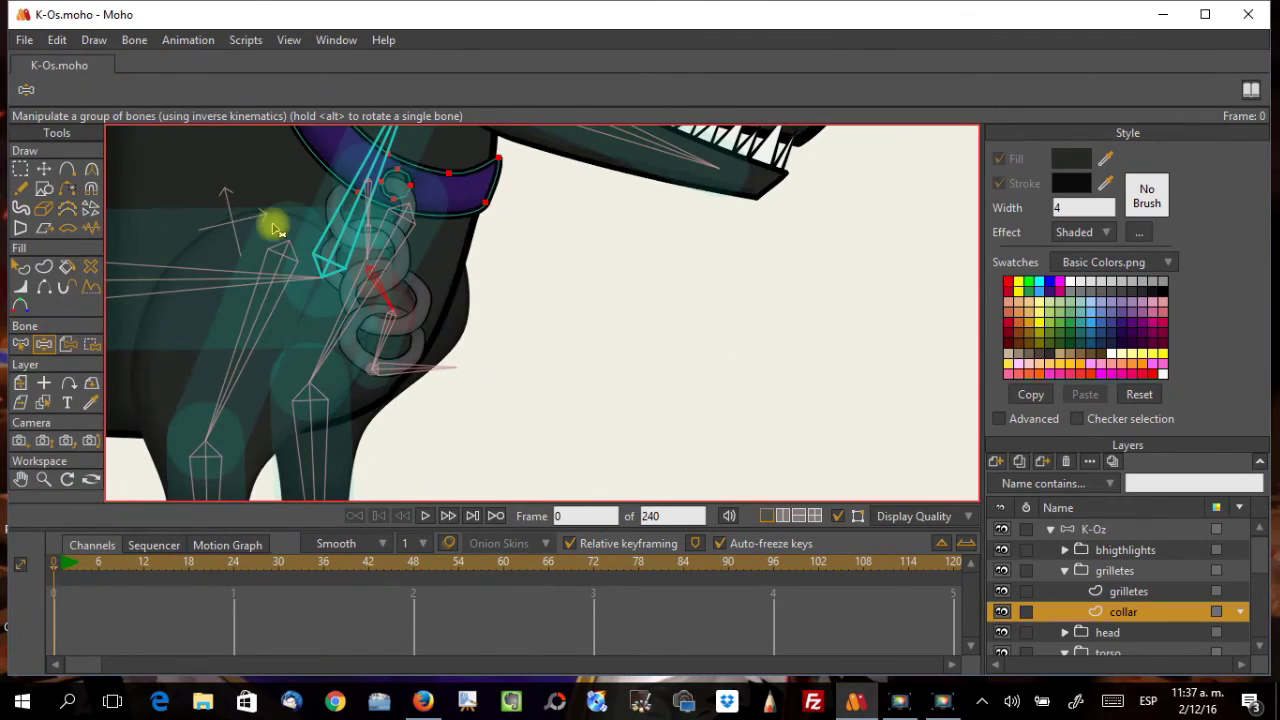
Step: Return to the K-Oz bone layer and select the upper and lower bones of the near front leg
scroll(287, 234, down, 3)
scroll(362, 250, up, 4)
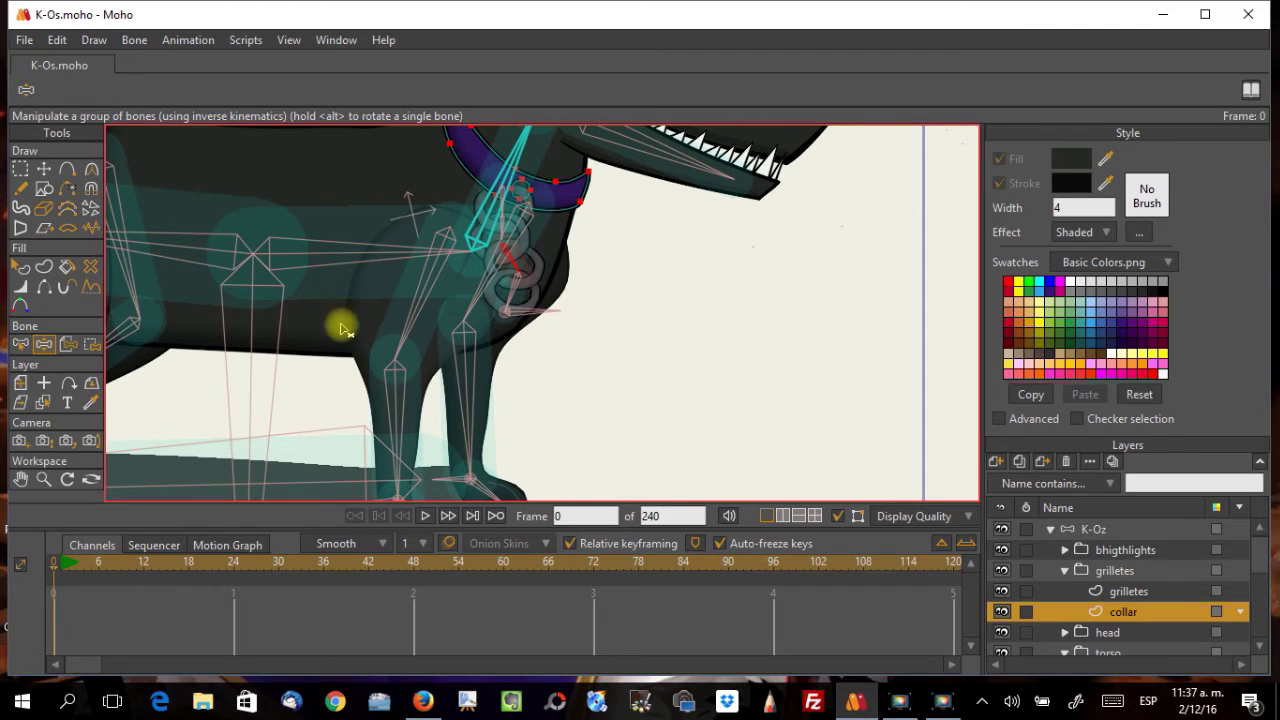
click(400, 322)
click(396, 398)
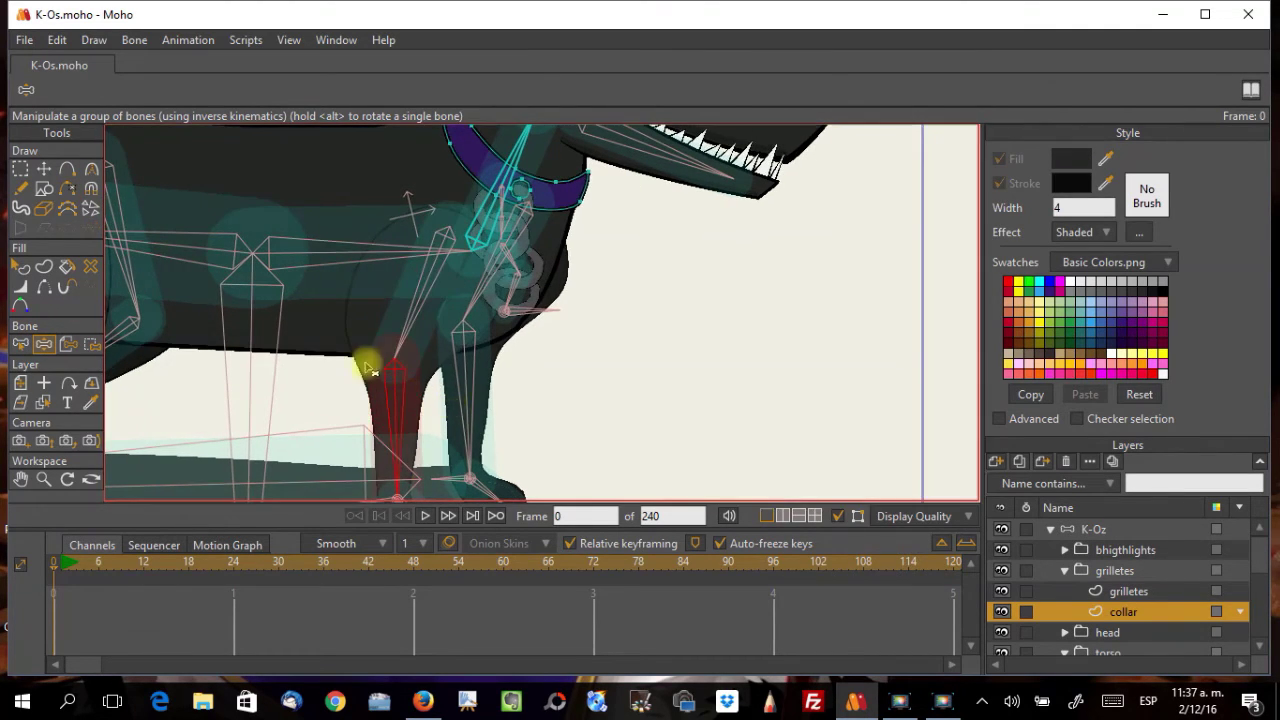
click(1050, 535)
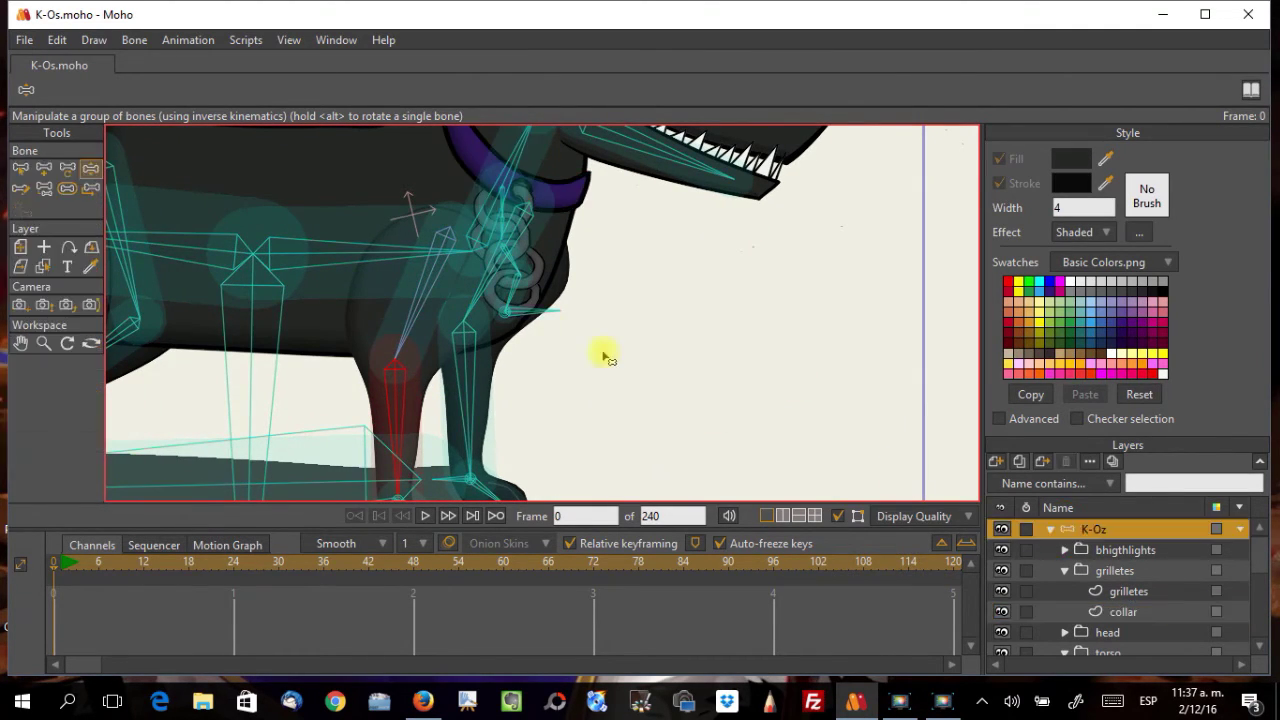
click(414, 308)
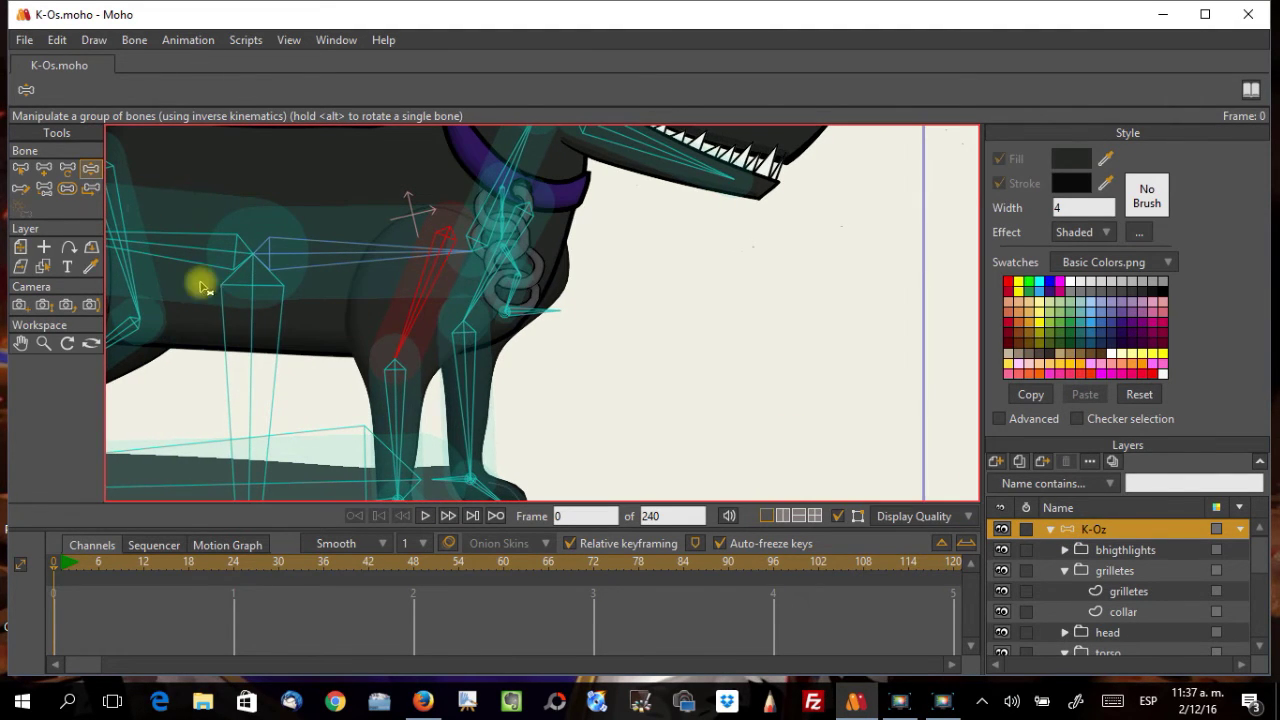
click(396, 376)
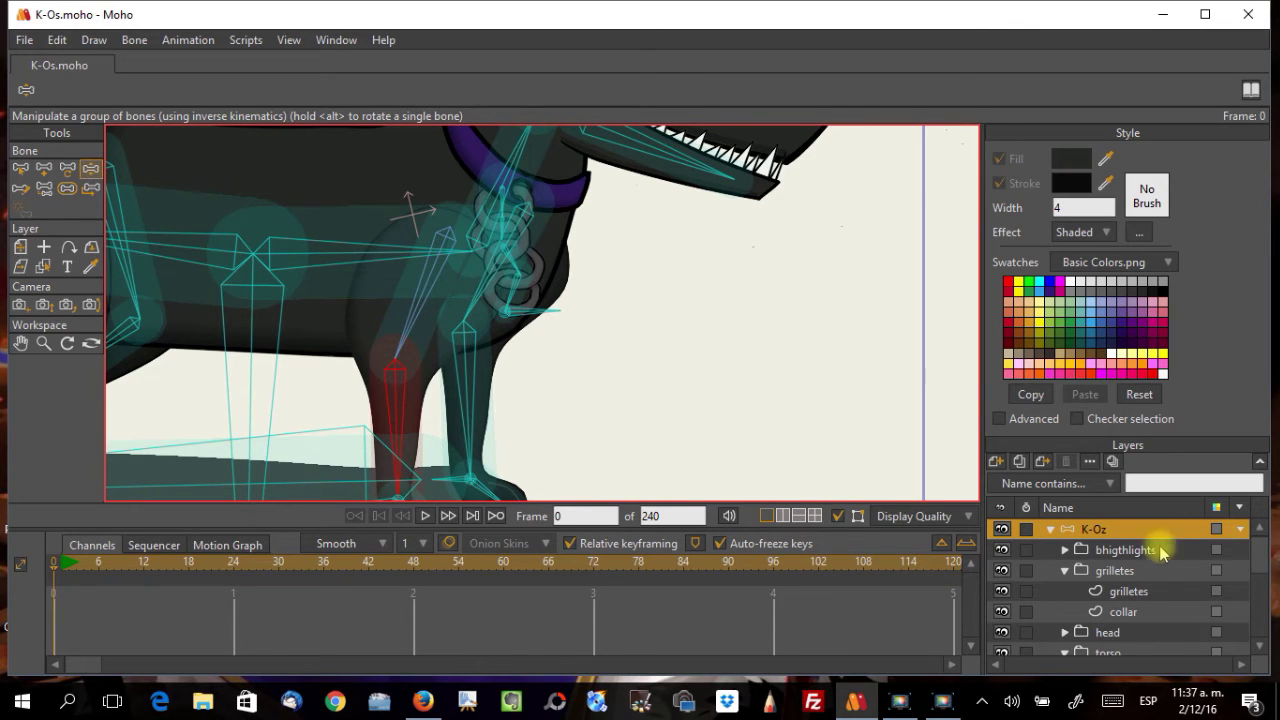
Step: Raise the near front foot's target bone toward the chest with Manipulate Bones to test how the leg folds
scroll(1160, 555, down, 1)
drag(645, 387, 420, 211)
scroll(462, 325, down, 3)
scroll(466, 315, down, 1)
scroll(471, 305, up, 2)
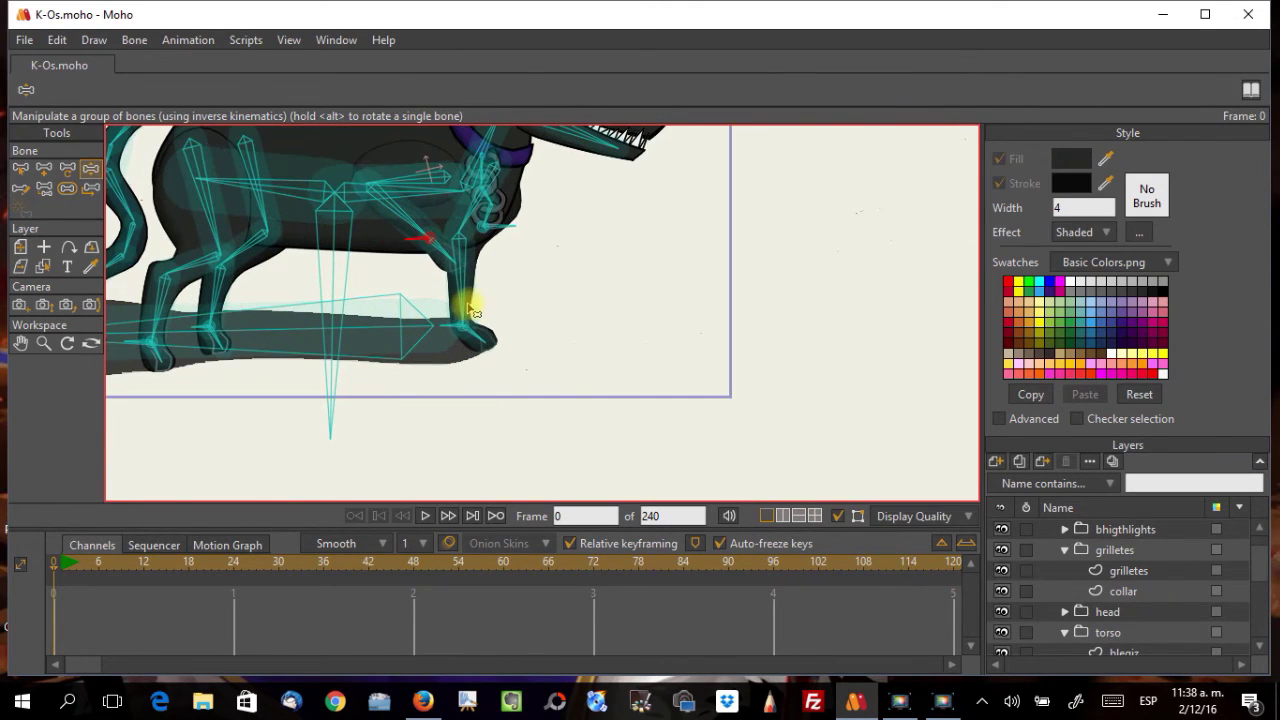
drag(420, 247, 457, 223)
scroll(428, 271, up, 3)
drag(428, 271, 523, 297)
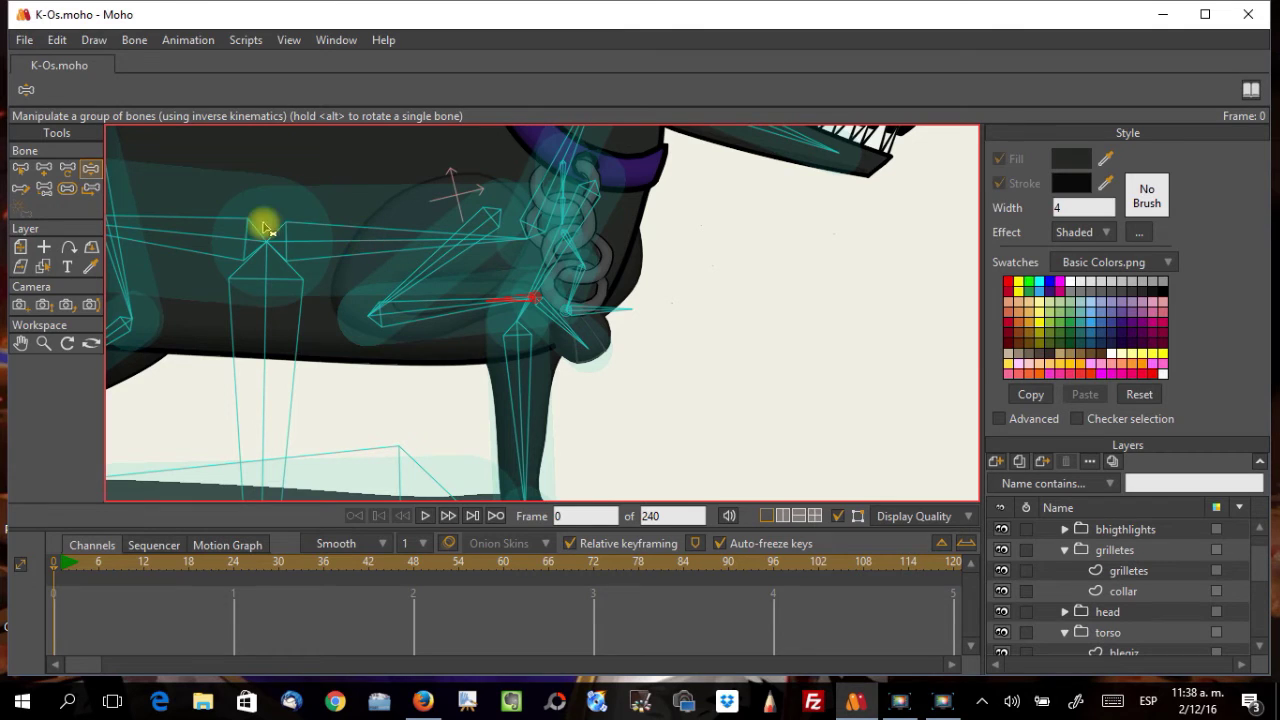
Step: Enable angle constraints on the near front leg's lower bone B26, with a minimum of -5 and a maximum of 110 degrees
click(22, 169)
scroll(440, 395, down, 3)
click(437, 400)
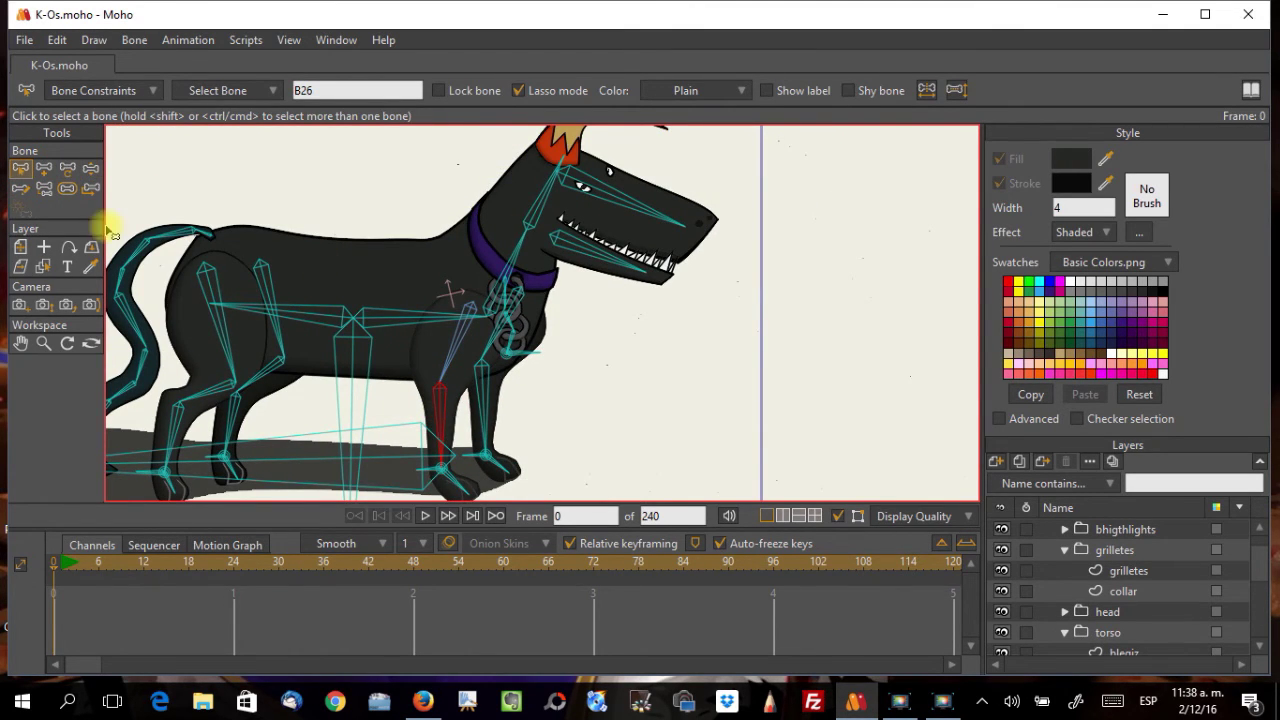
drag(200, 205, 275, 115)
click(100, 90)
click(59, 118)
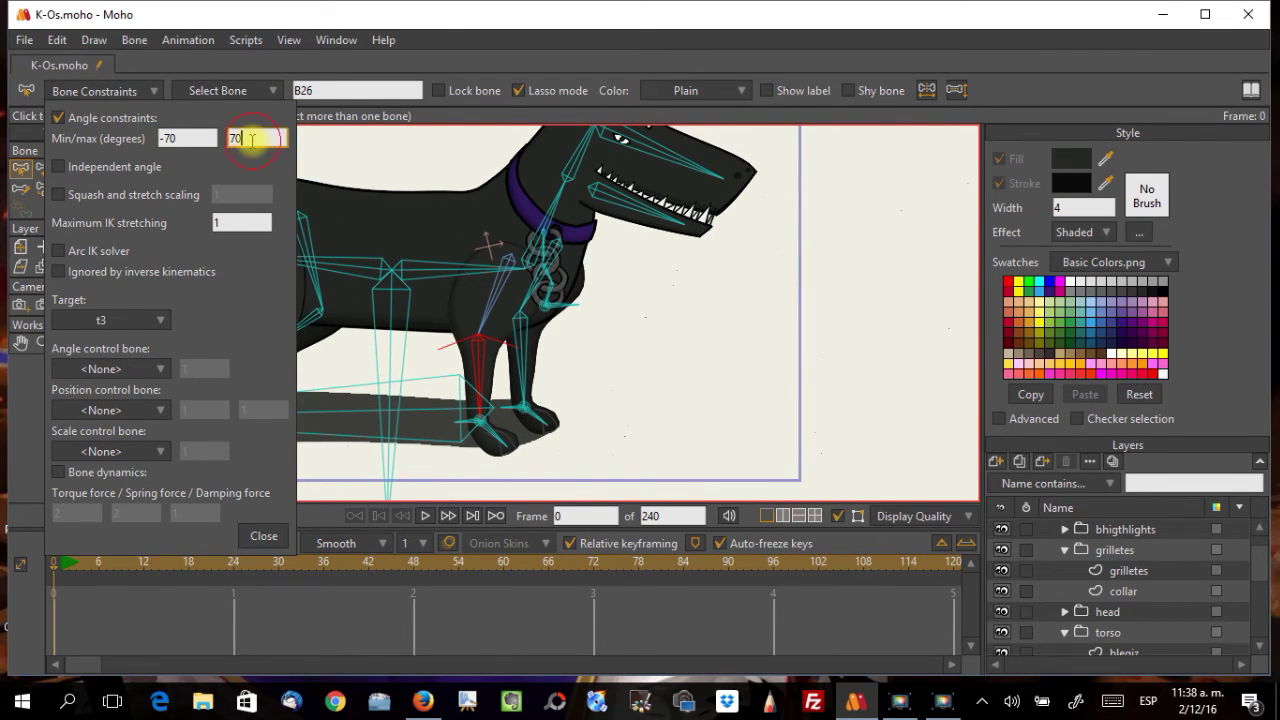
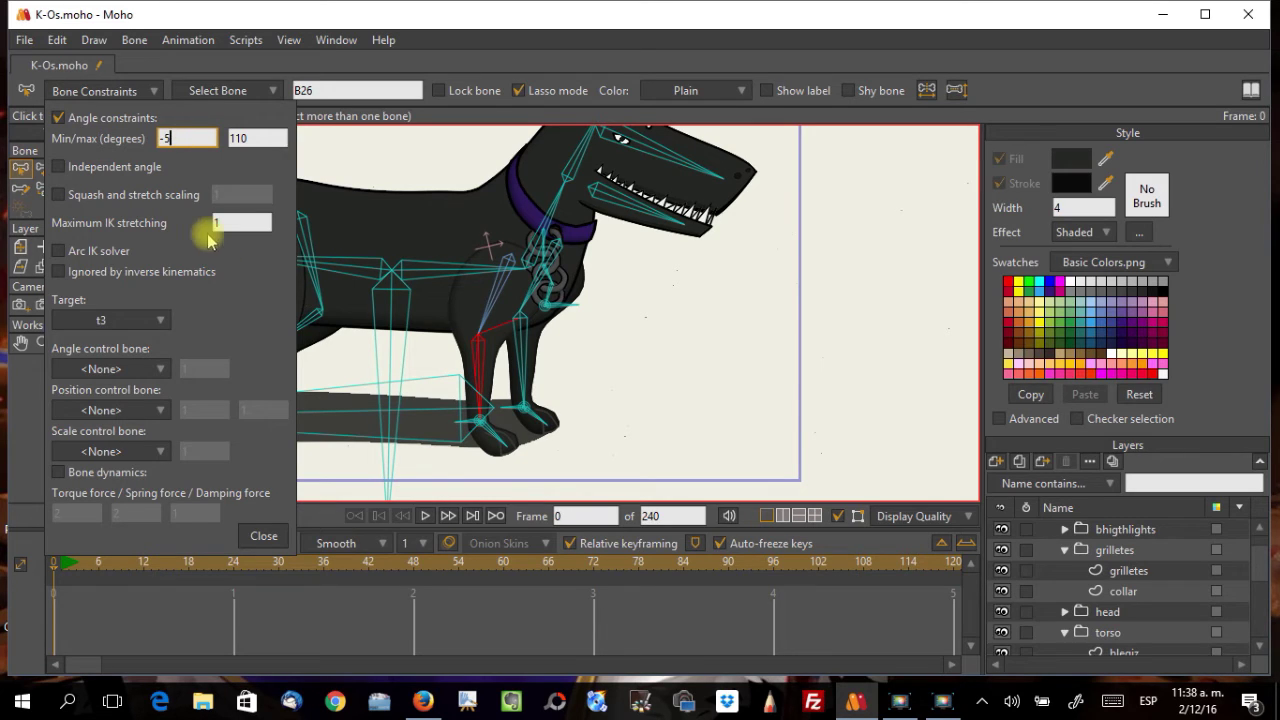
click(264, 536)
Step: Test the near front leg by folding it up and stretching it backward, checking the raised pose without the bone overlay
click(95, 170)
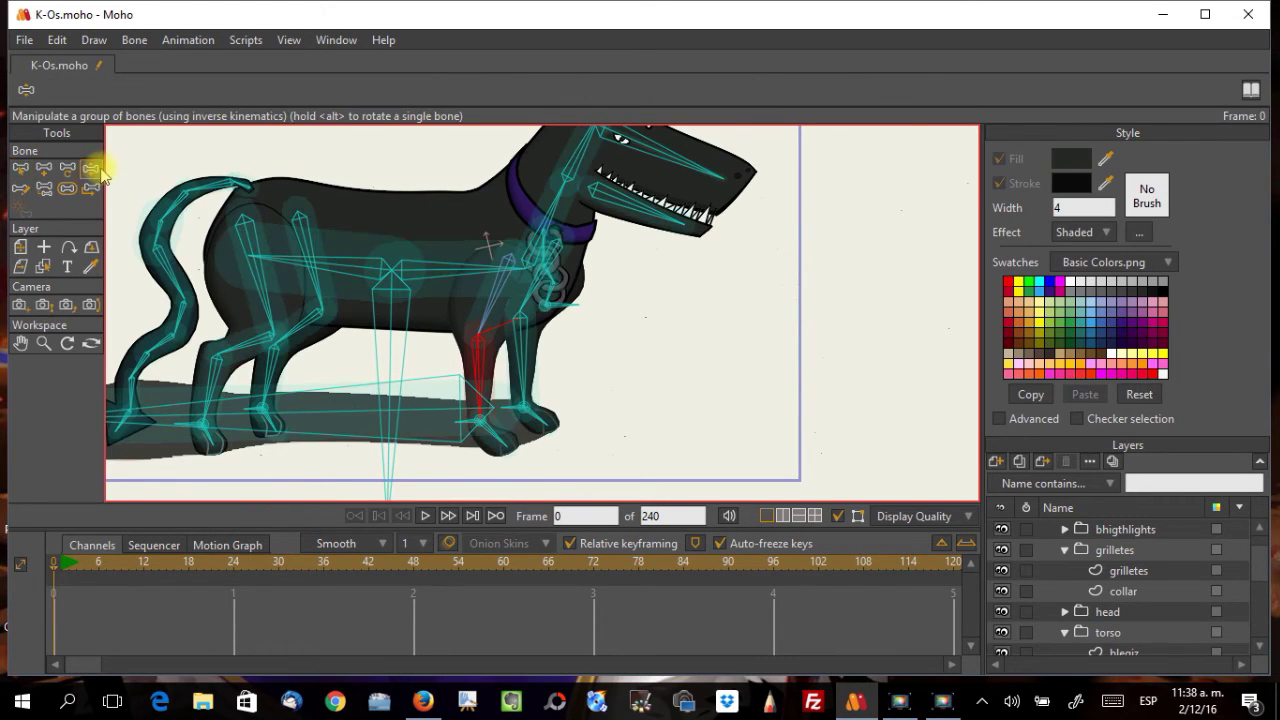
click(470, 418)
drag(470, 420, 521, 296)
scroll(521, 300, up, 3)
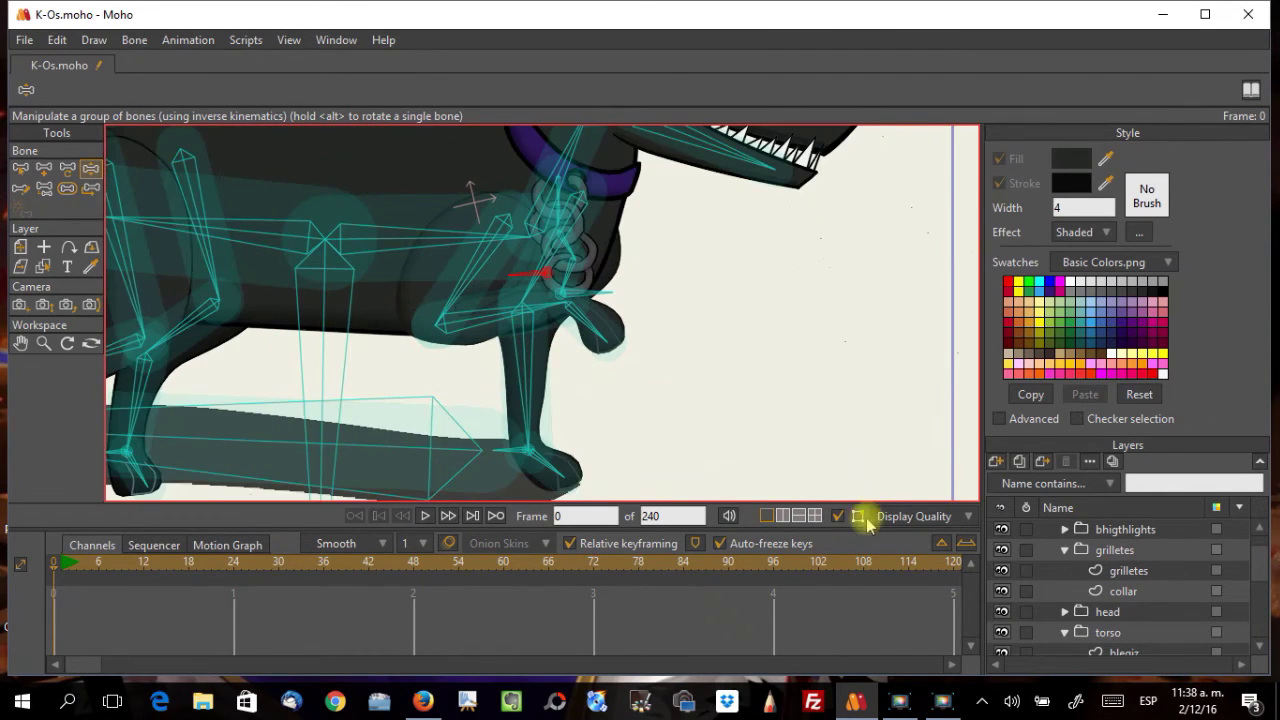
click(837, 517)
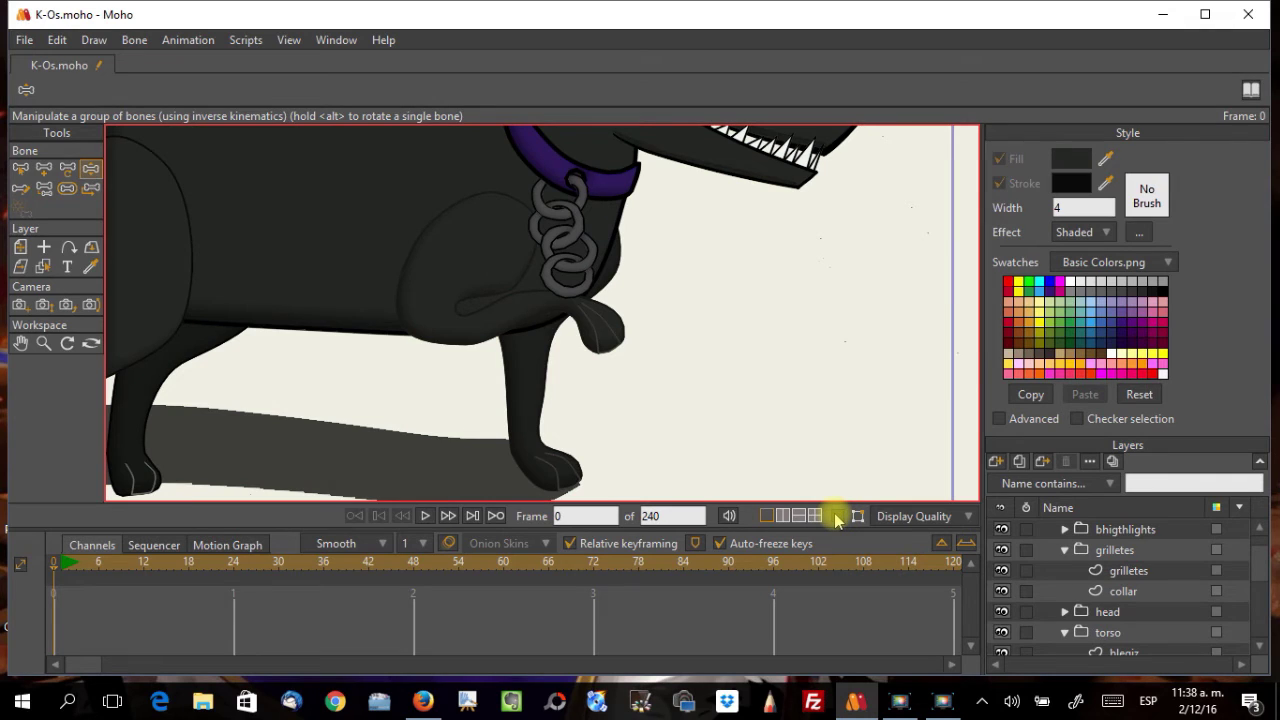
click(837, 517)
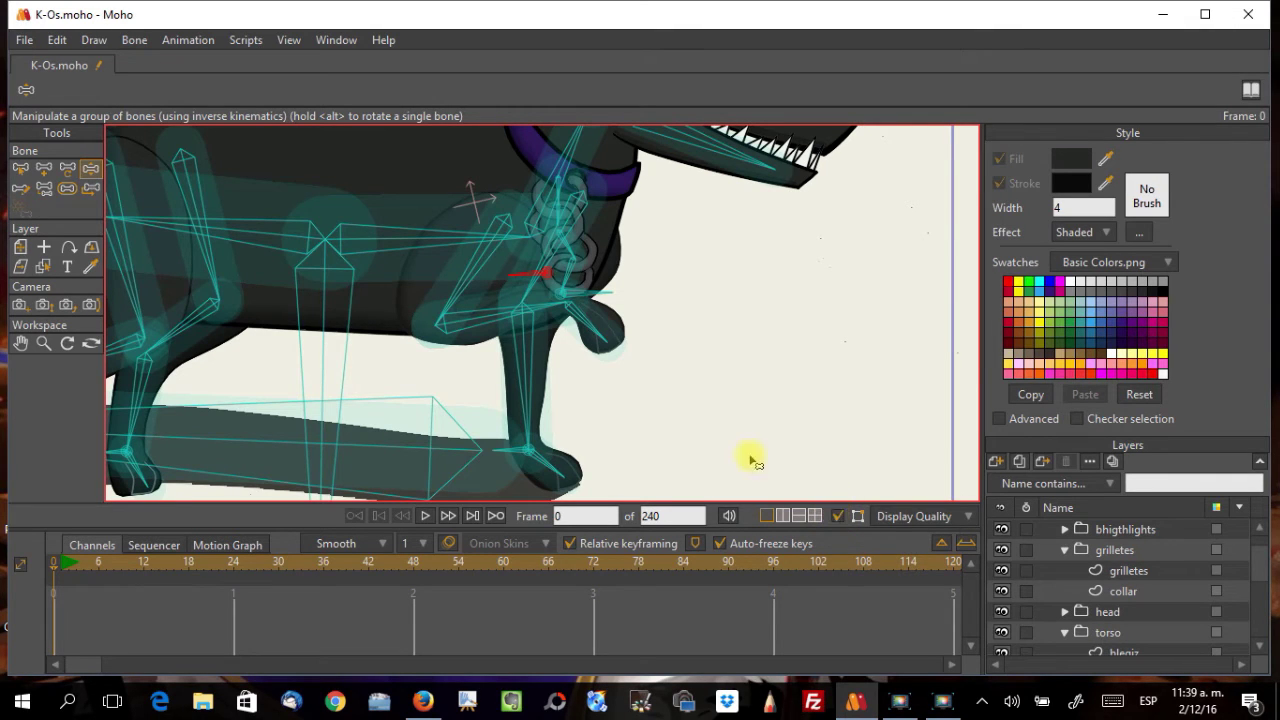
drag(537, 274, 331, 434)
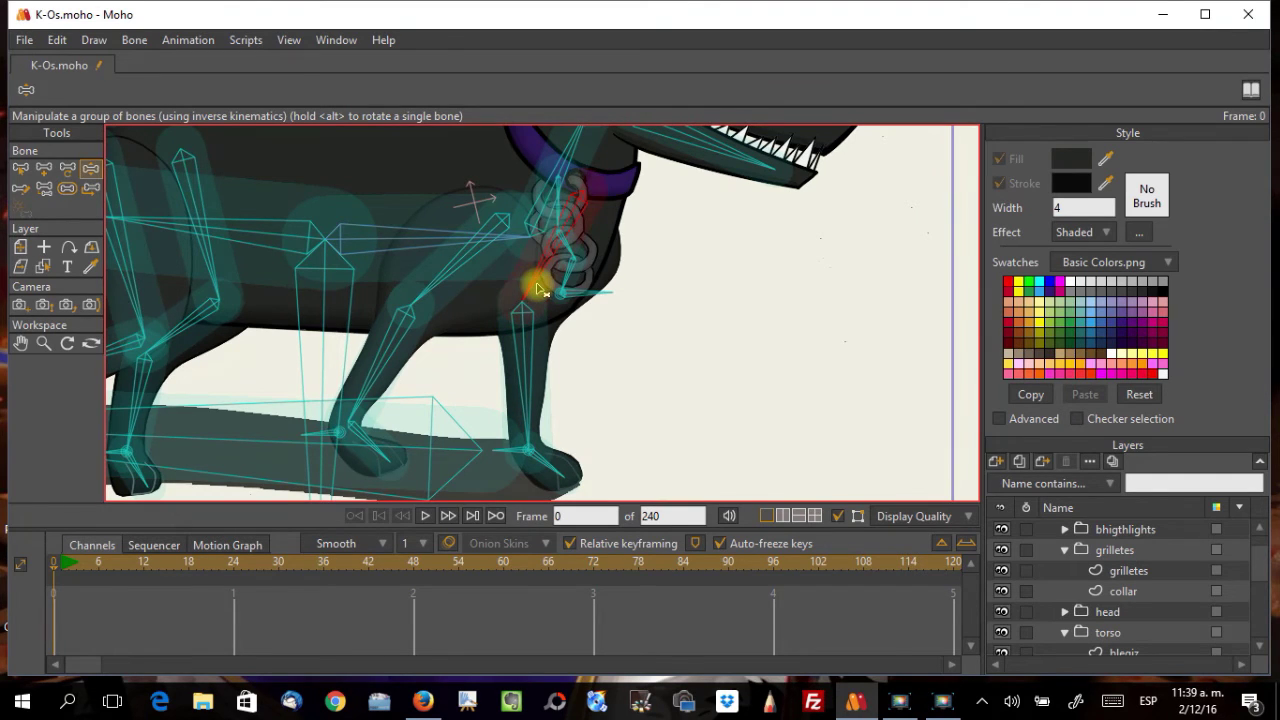
Step: Enable angle constraints of -5 to 110 degrees on the far front leg's lower bone B33, matching the near leg's B26
click(460, 260)
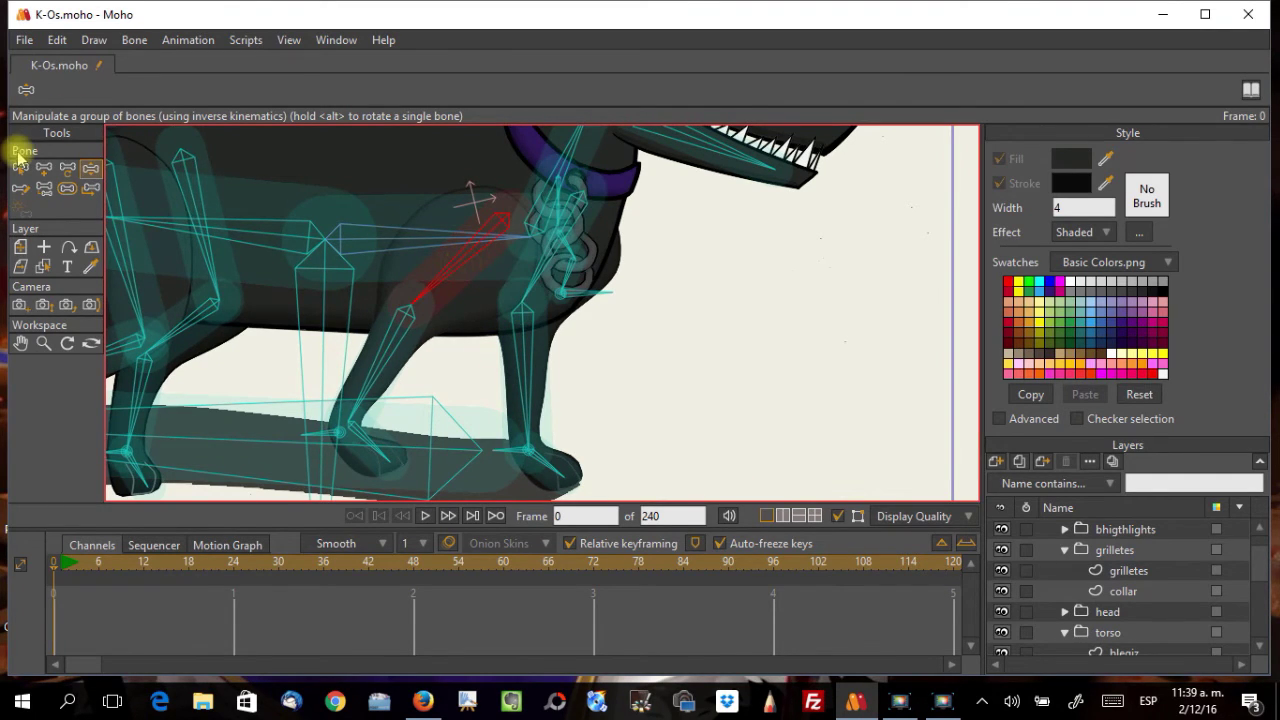
click(19, 167)
click(64, 92)
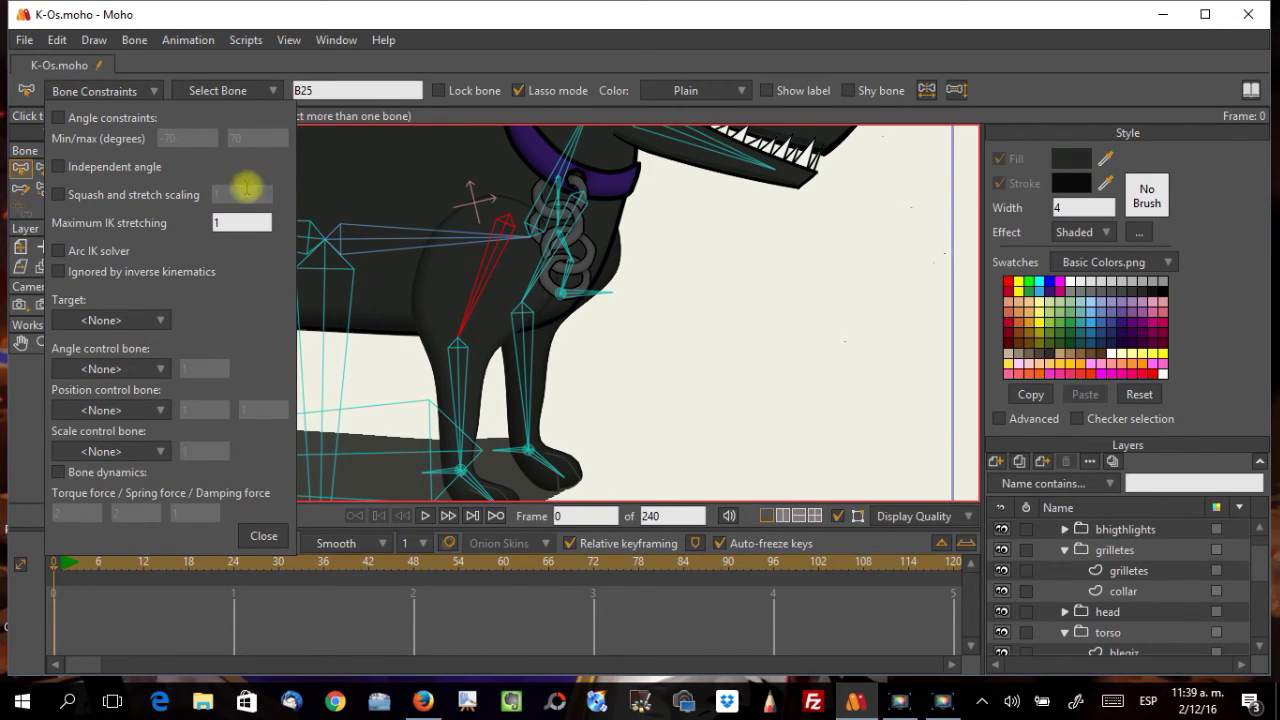
click(460, 366)
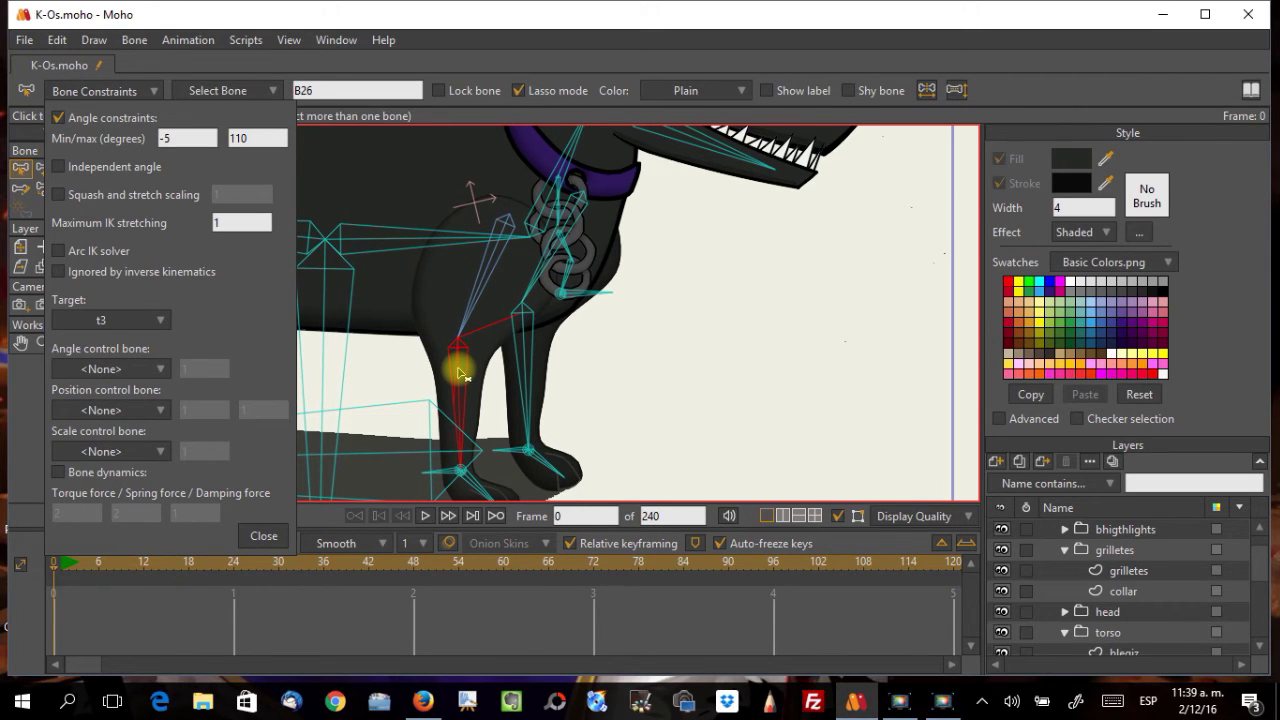
click(528, 392)
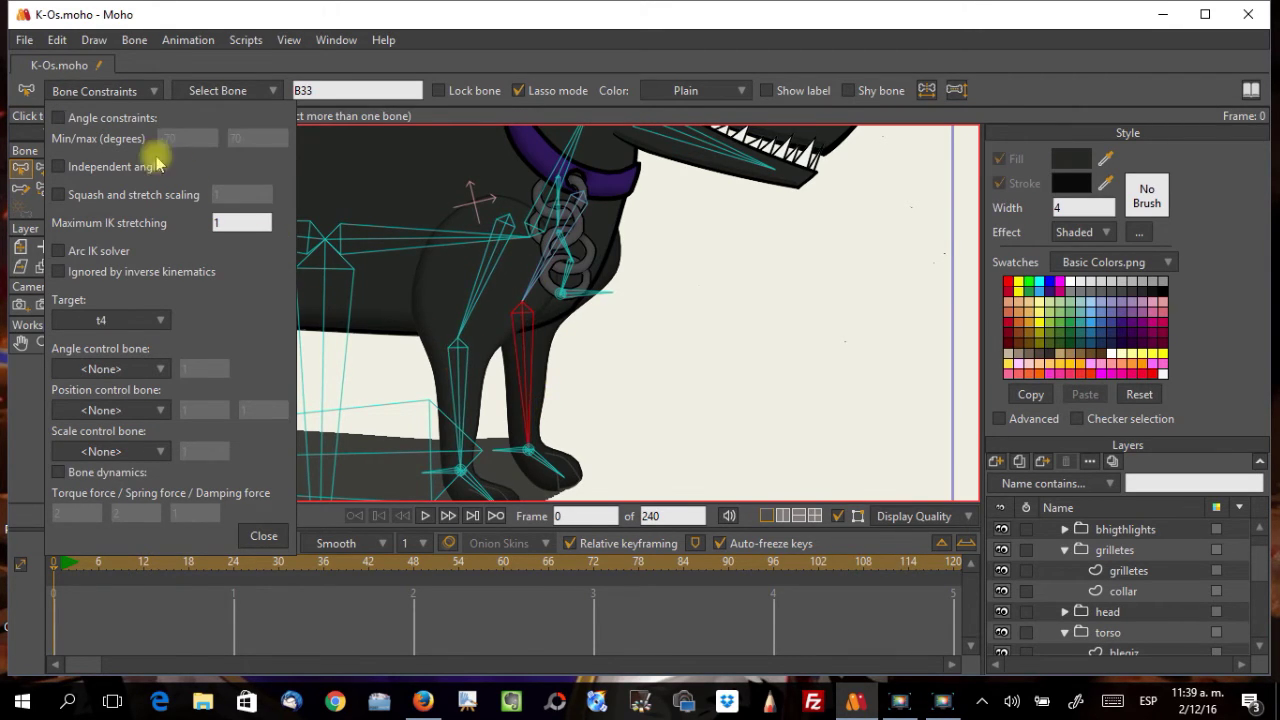
click(63, 117)
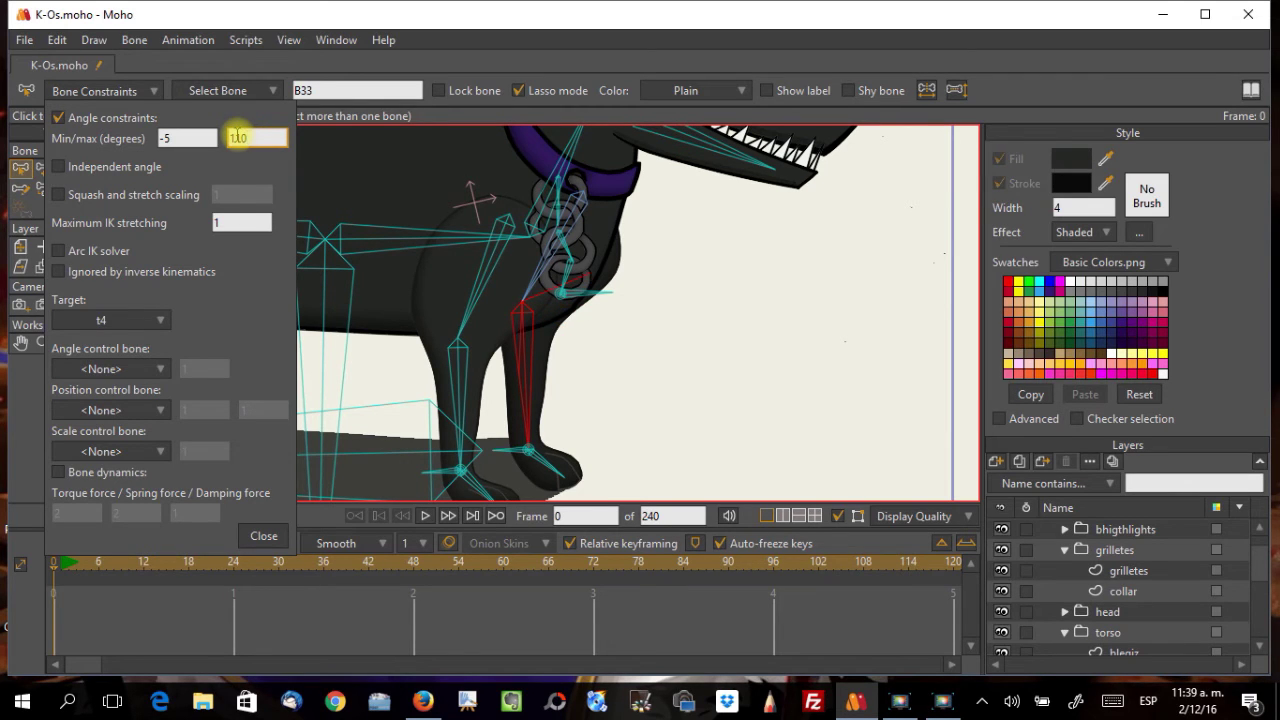
click(264, 535)
Step: Enable angle constraints on the near hind leg's upper bone B21, with a minimum of -65 and a maximum of 50 degrees
scroll(455, 320, up, 2)
scroll(455, 320, down, 2)
scroll(480, 371, up, 2)
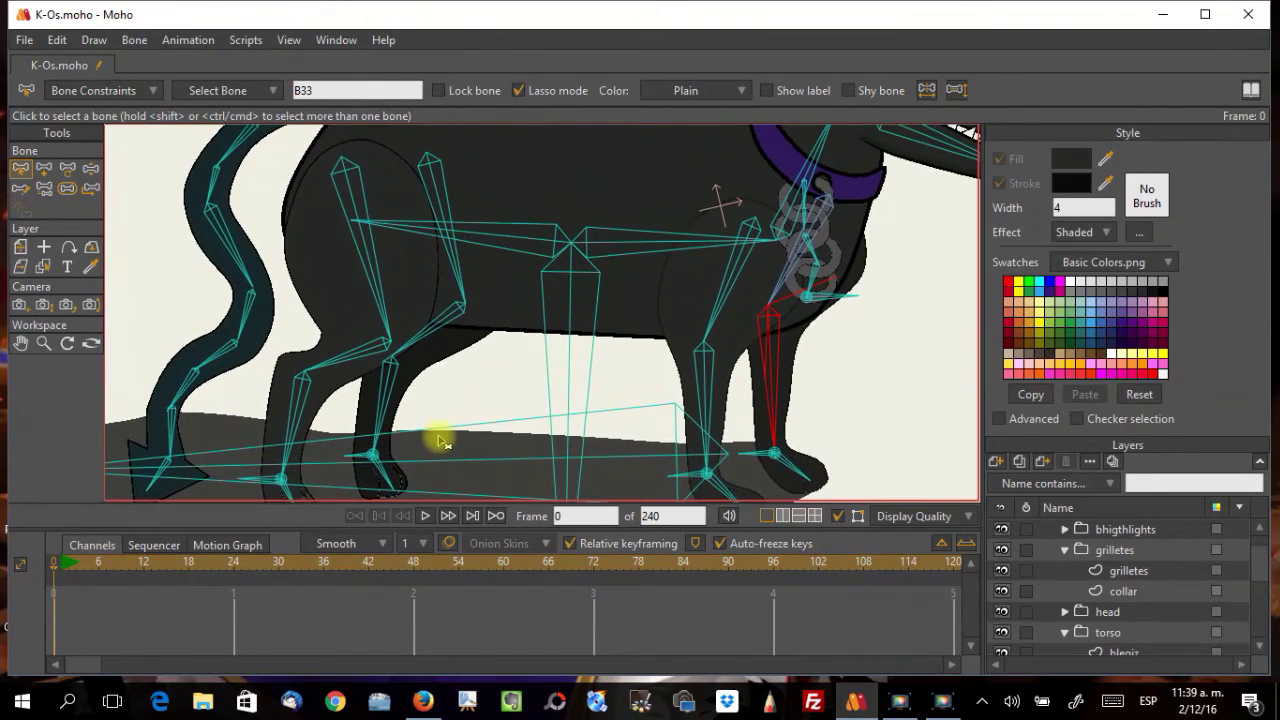
scroll(443, 443, up, 1)
click(357, 277)
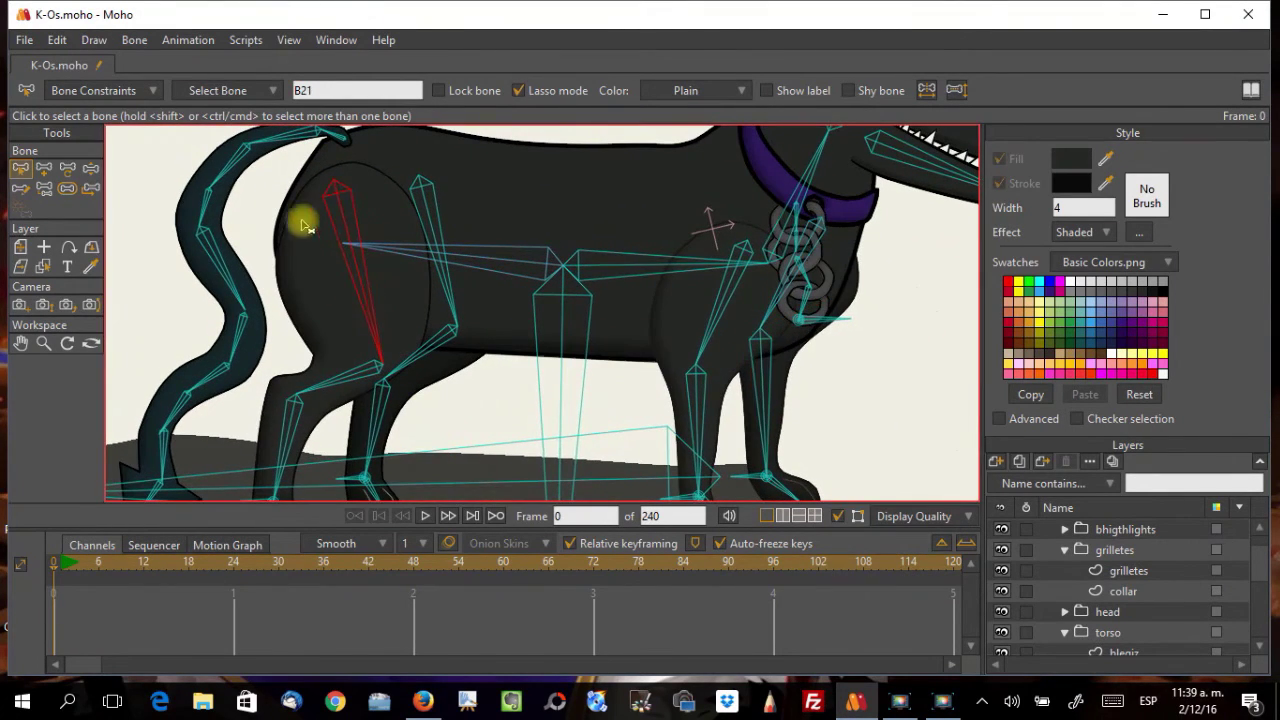
click(91, 169)
click(20, 168)
click(92, 91)
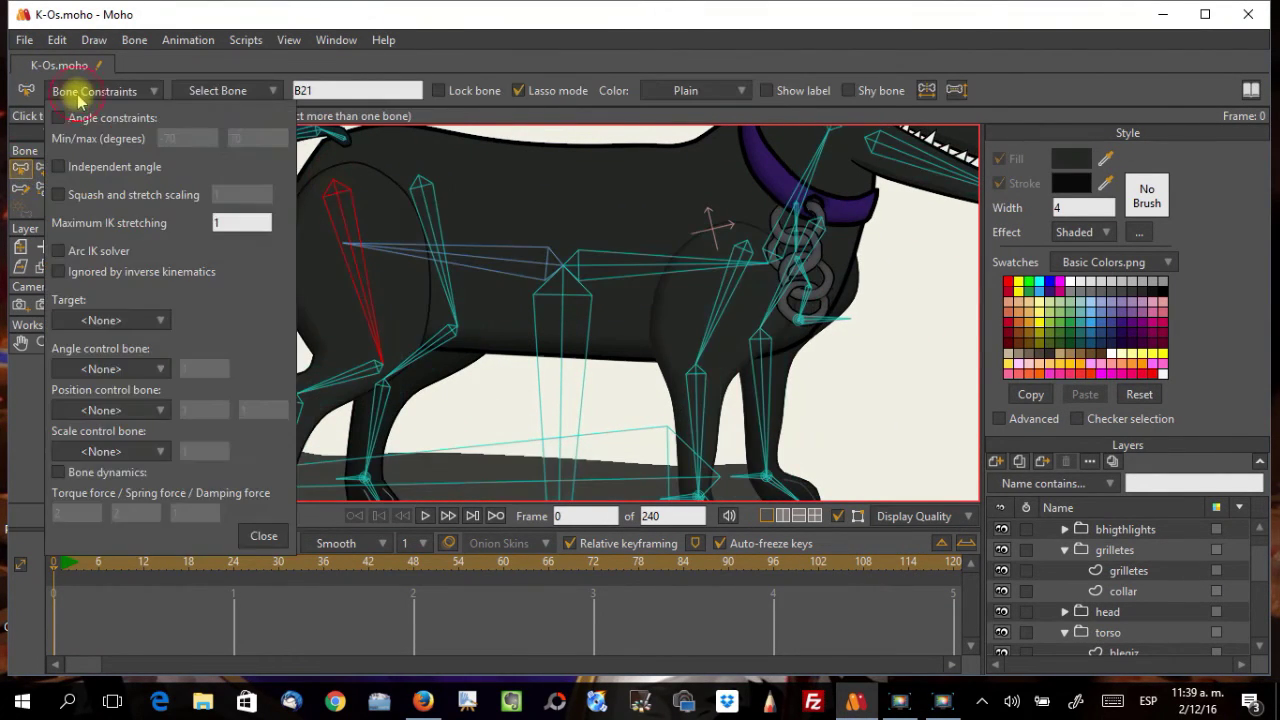
click(60, 117)
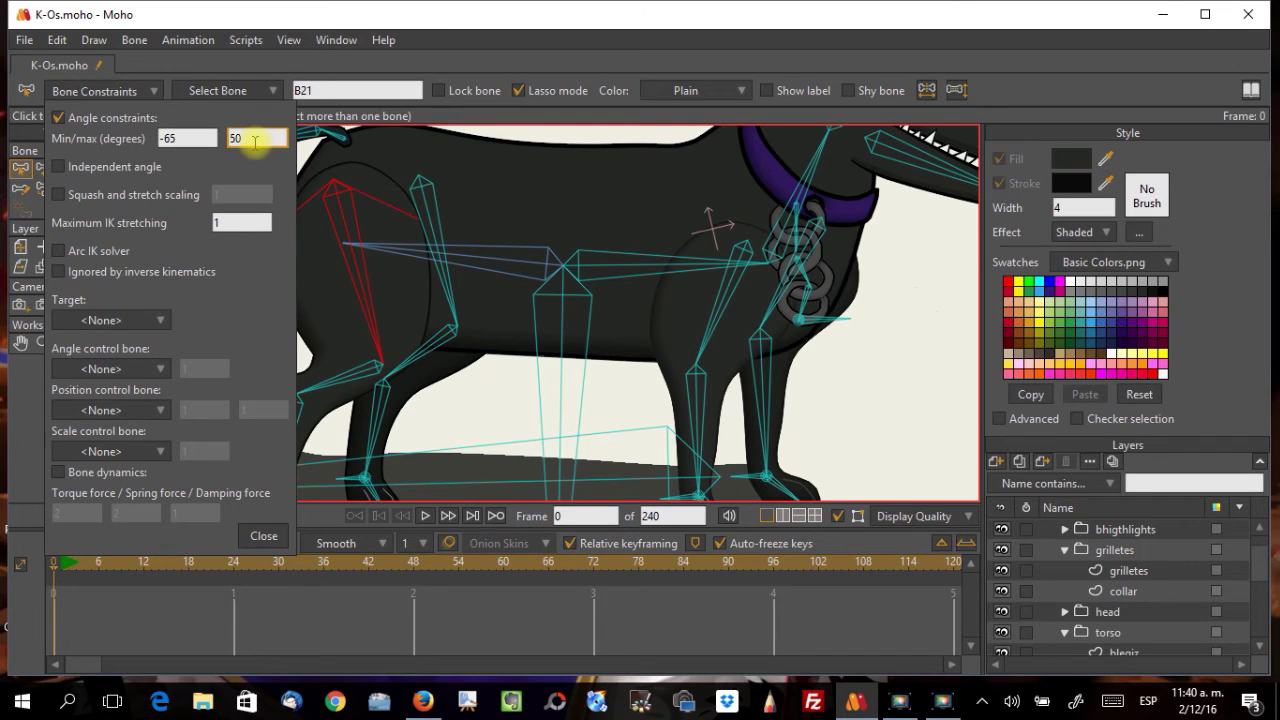
click(264, 535)
Step: Test the near hind leg with Manipulate Bones by pulling its foot's target bone forward to the chest
click(90, 167)
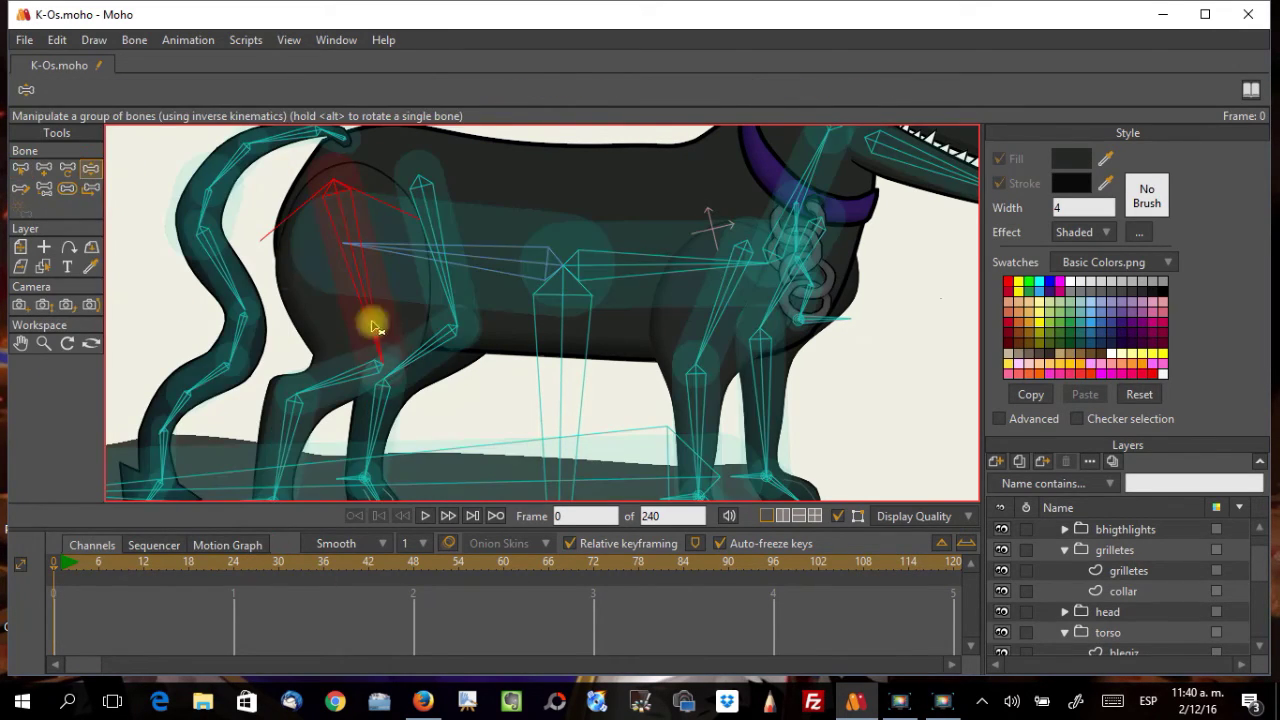
scroll(368, 350, down, 3)
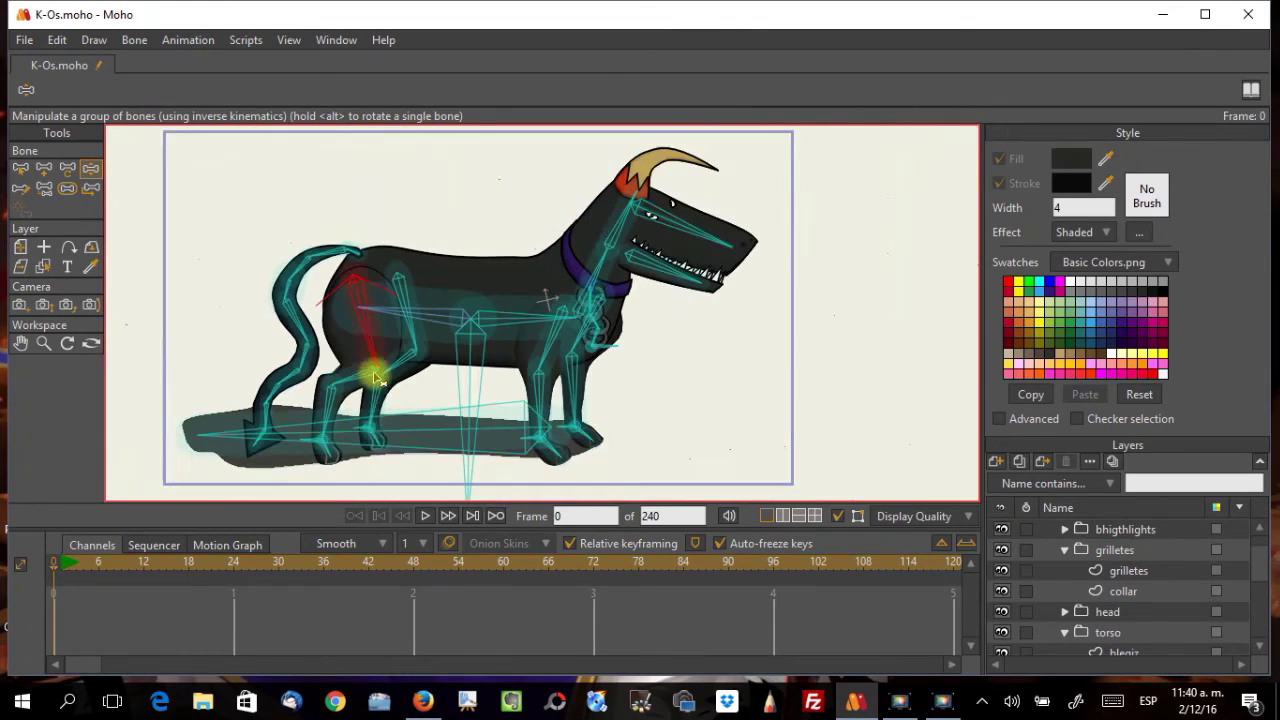
drag(313, 447, 415, 398)
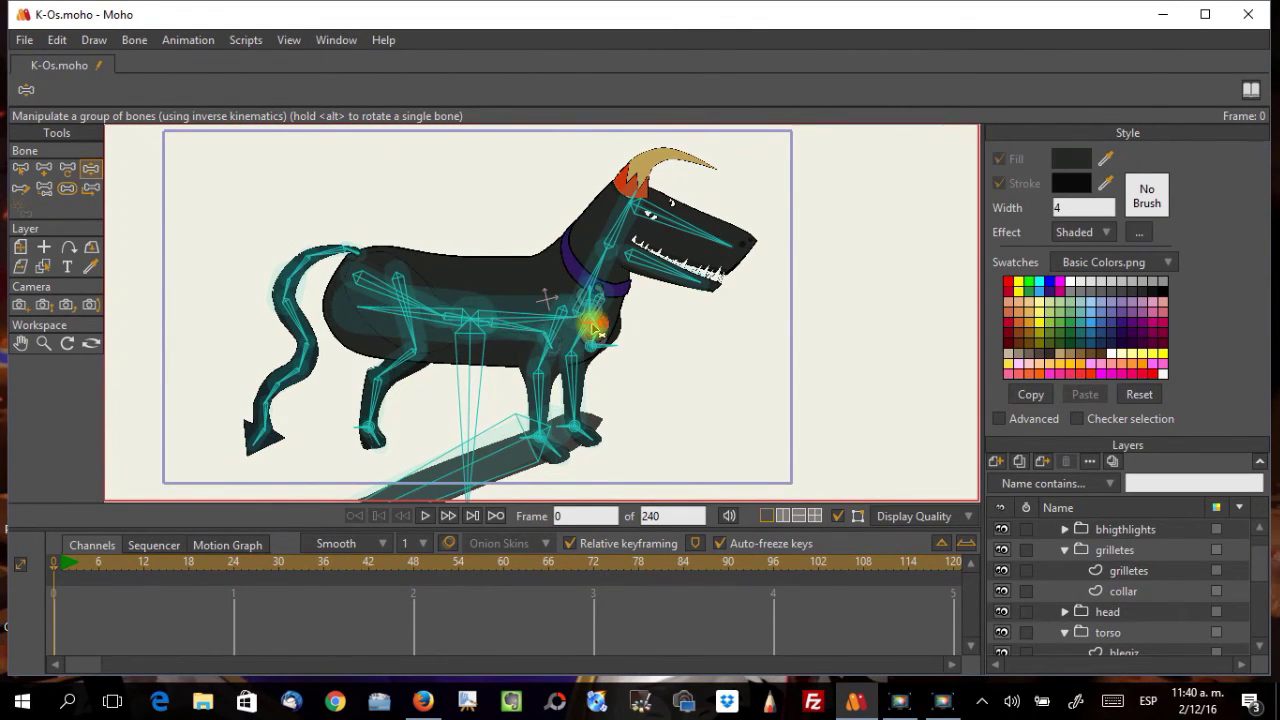
scroll(428, 386, up, 5)
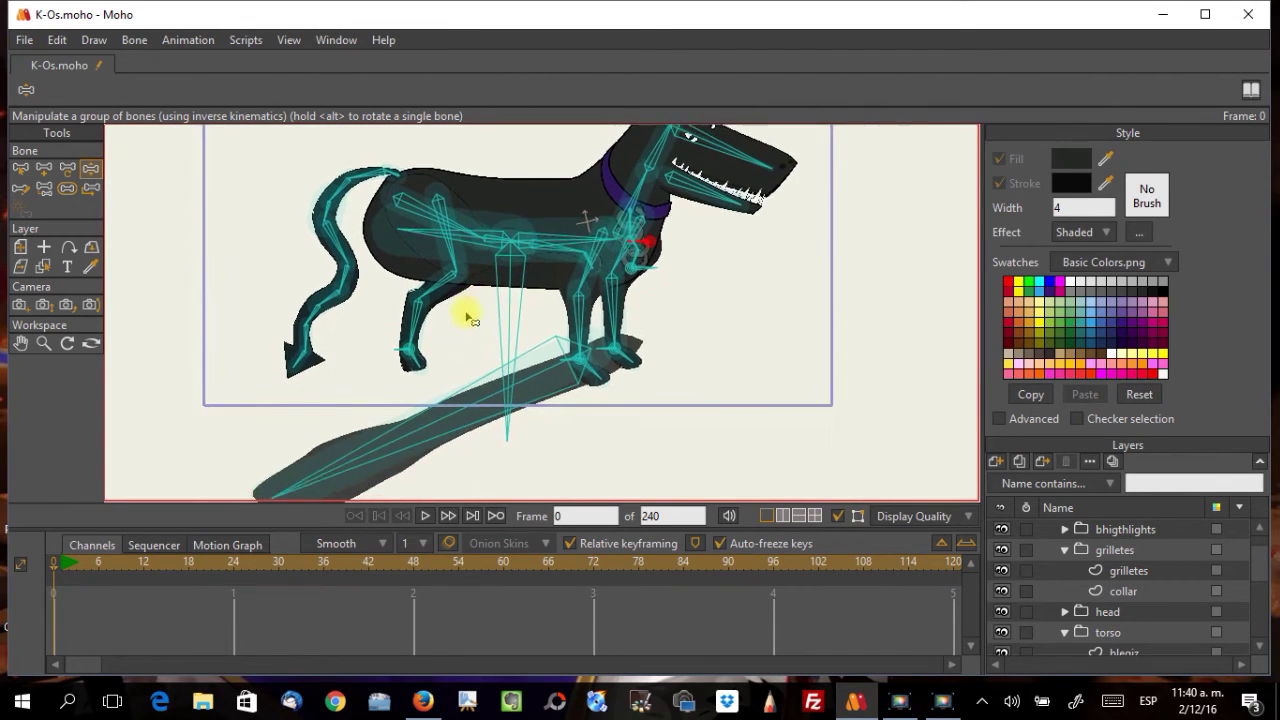
drag(652, 268, 666, 257)
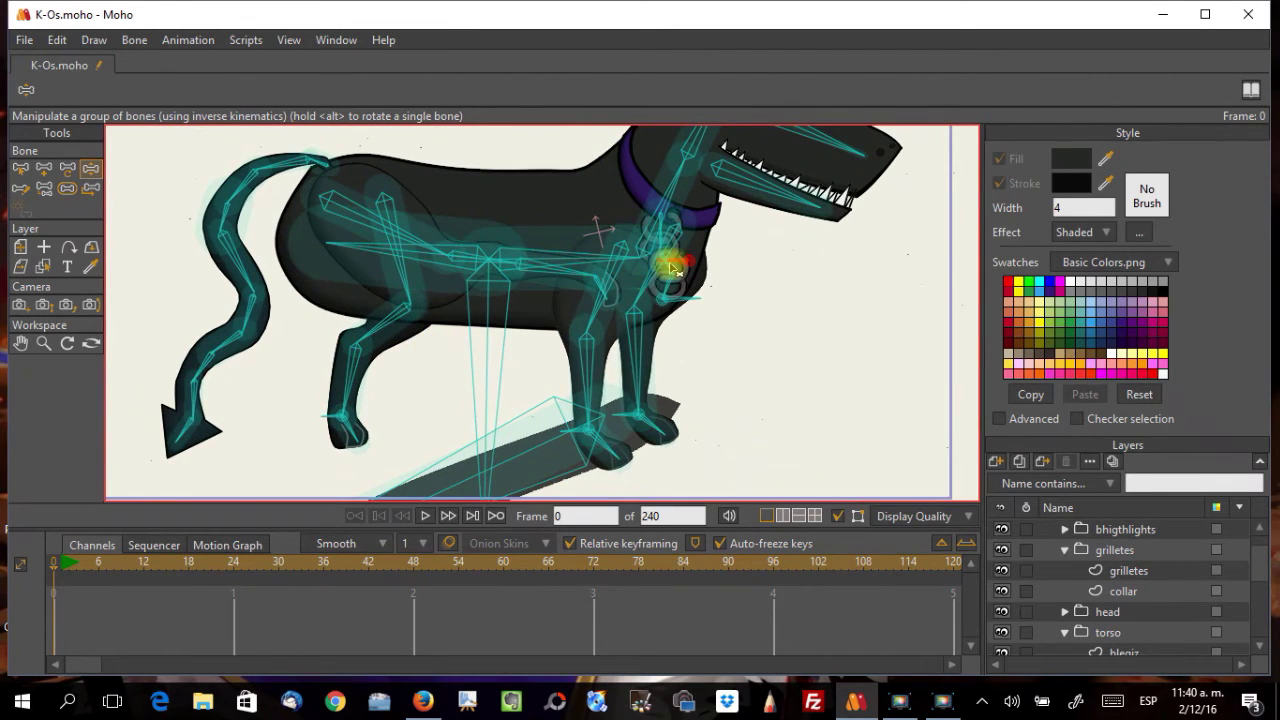
click(586, 274)
click(606, 296)
scroll(607, 305, up, 3)
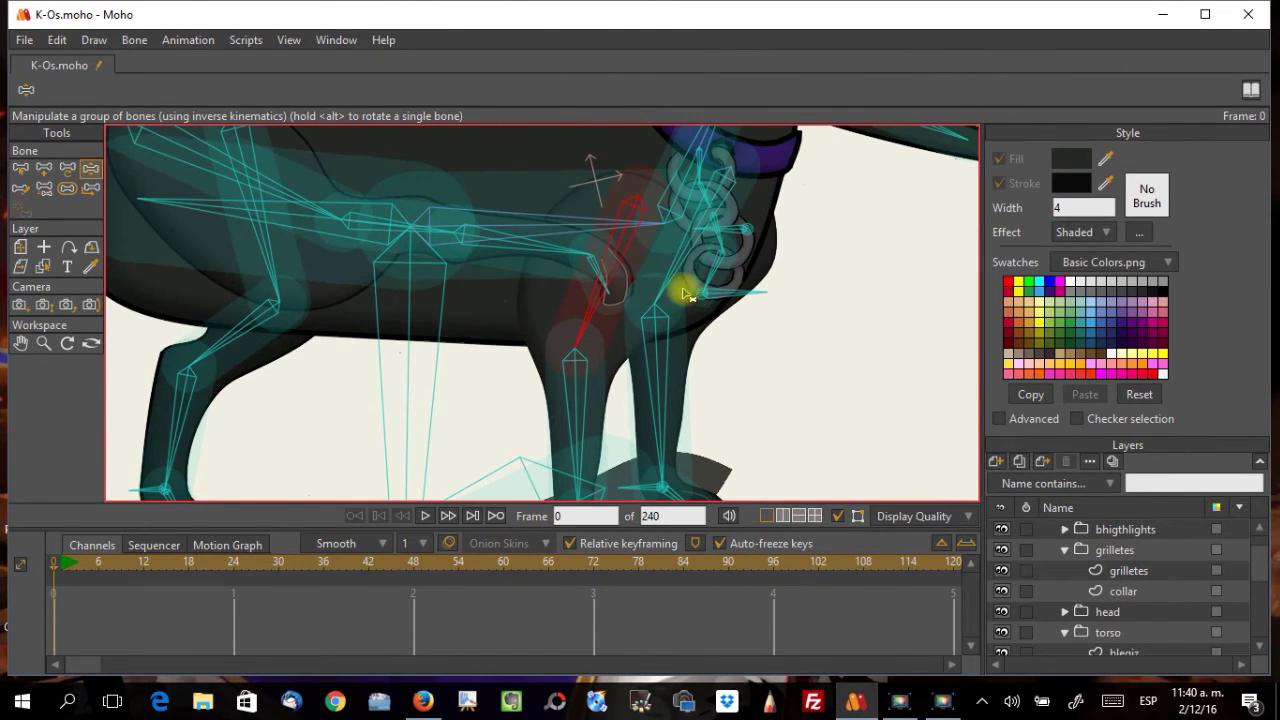
Step: Select the near hind foot's target bone t1 and test the leg by swinging it backward and stretching it downward with Manipulate Bones
click(20, 168)
drag(296, 330, 557, 306)
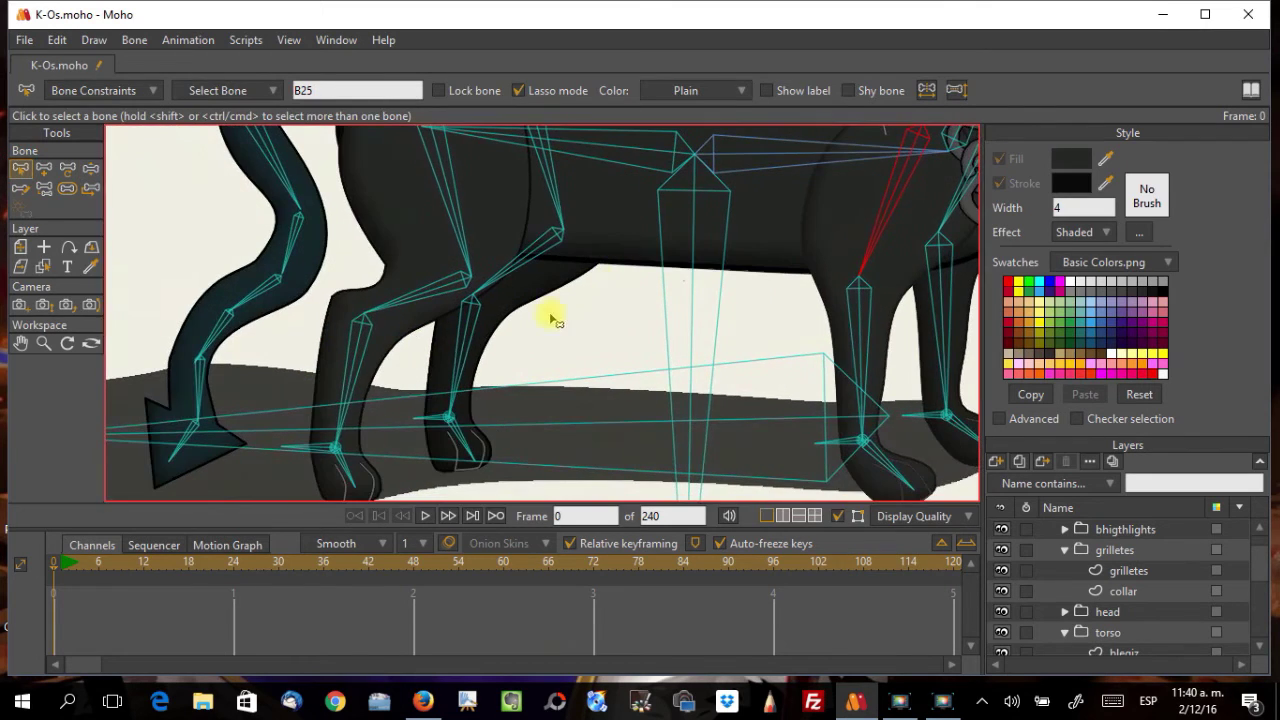
click(314, 451)
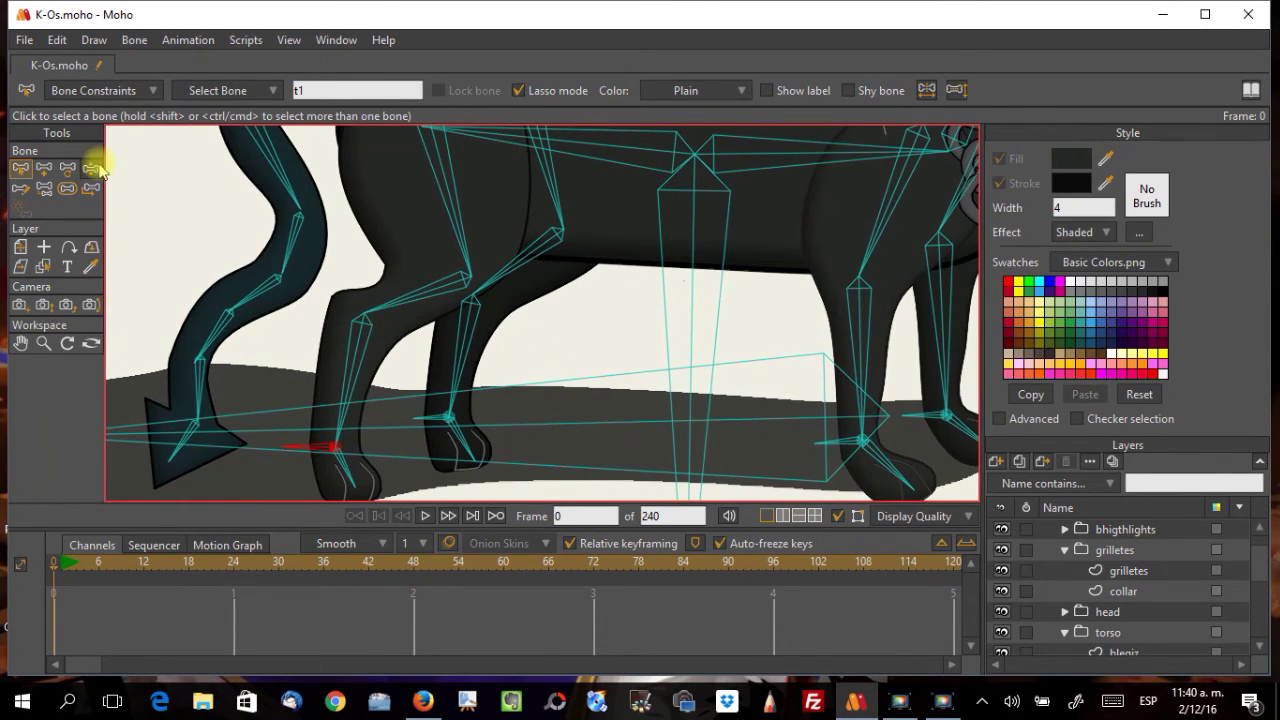
click(90, 168)
drag(306, 446, 195, 352)
scroll(594, 329, down, 1)
scroll(571, 337, down, 2)
scroll(596, 331, up, 1)
drag(318, 398, 463, 380)
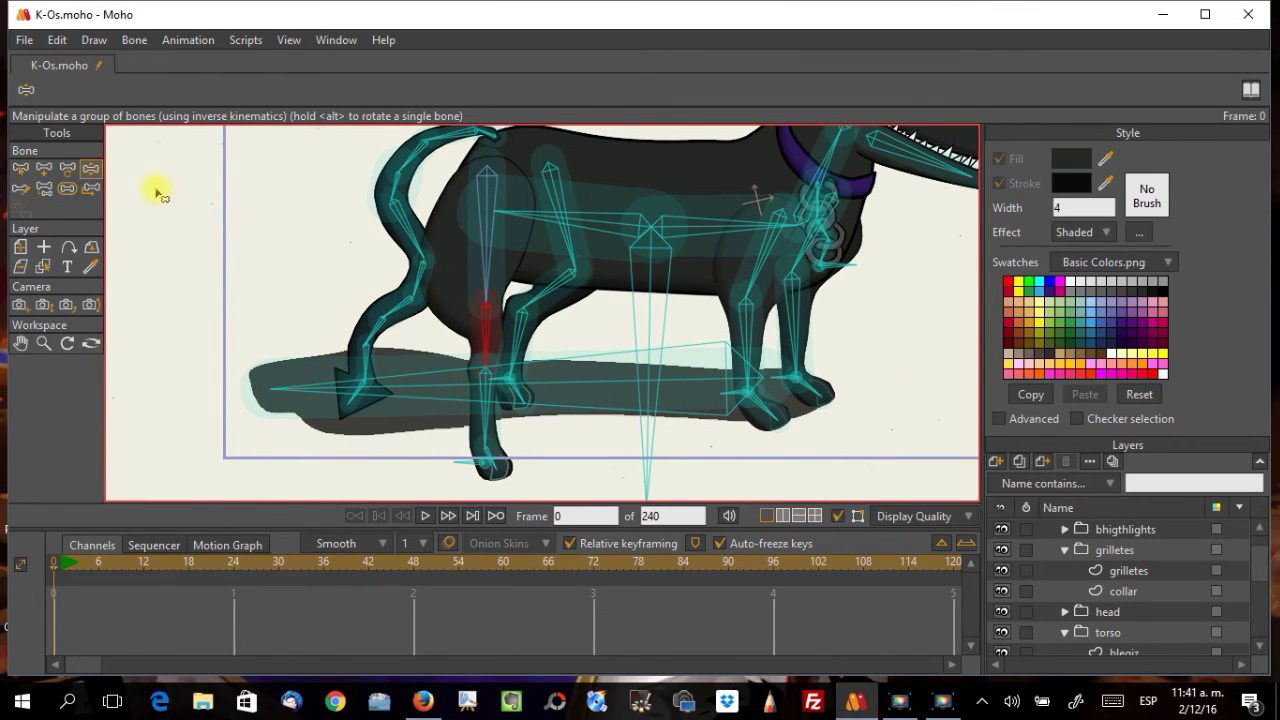
drag(488, 460, 395, 450)
click(423, 309)
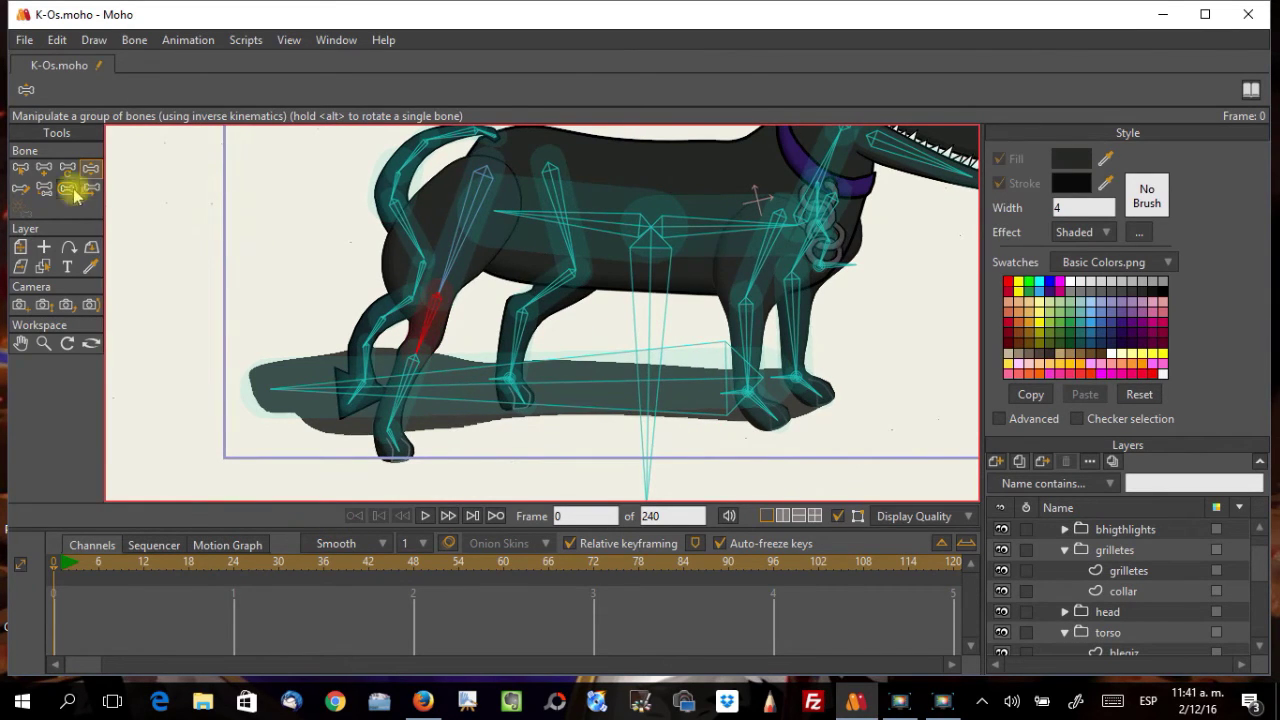
Step: Enable angle constraints on the near hind leg's middle bone B22, with a minimum of -35 and a maximum of 85 degrees
click(20, 168)
click(104, 93)
click(86, 117)
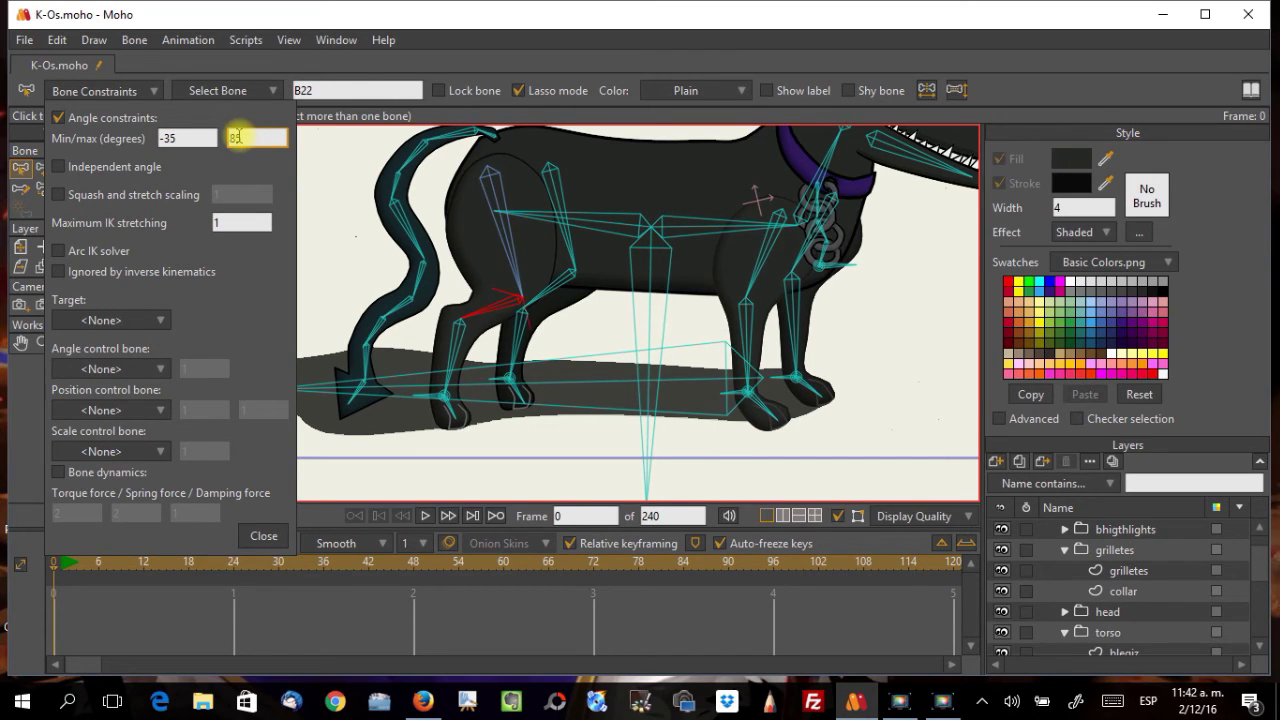
click(270, 532)
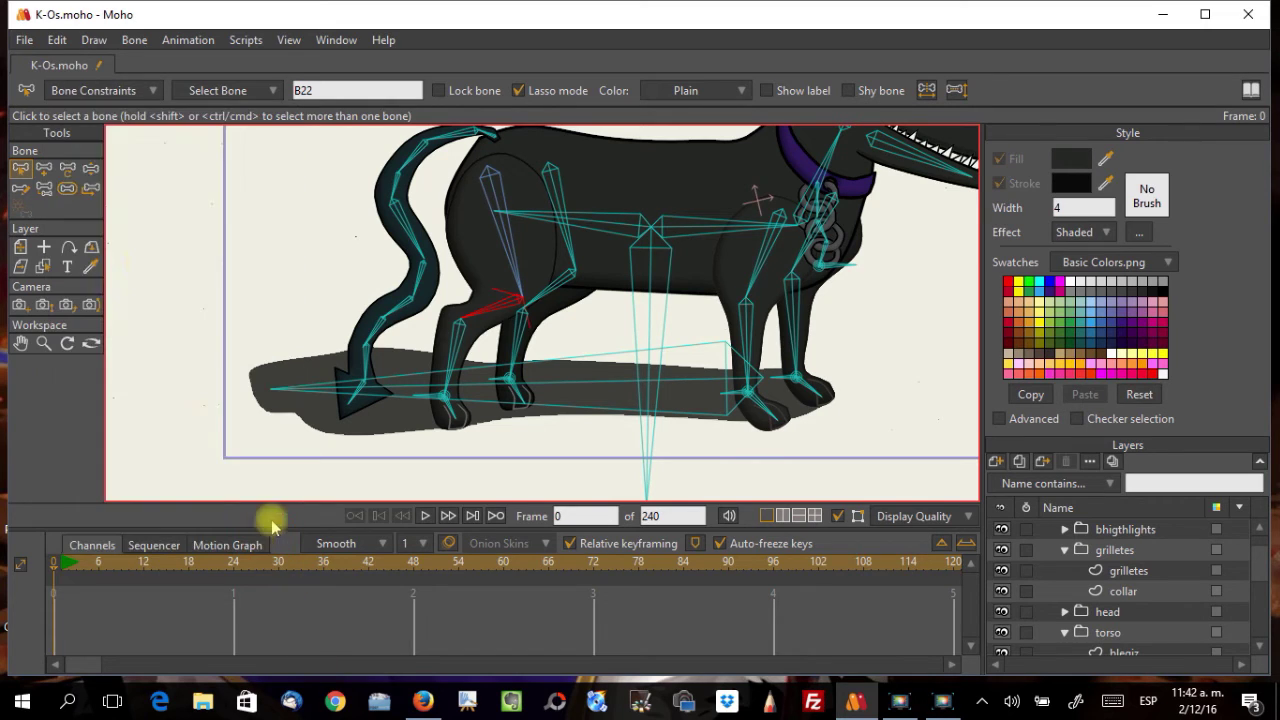
Step: Test the near hind leg by raising its foot target behind the body and lowering it back to the ground
click(91, 170)
drag(429, 394, 437, 209)
click(549, 243)
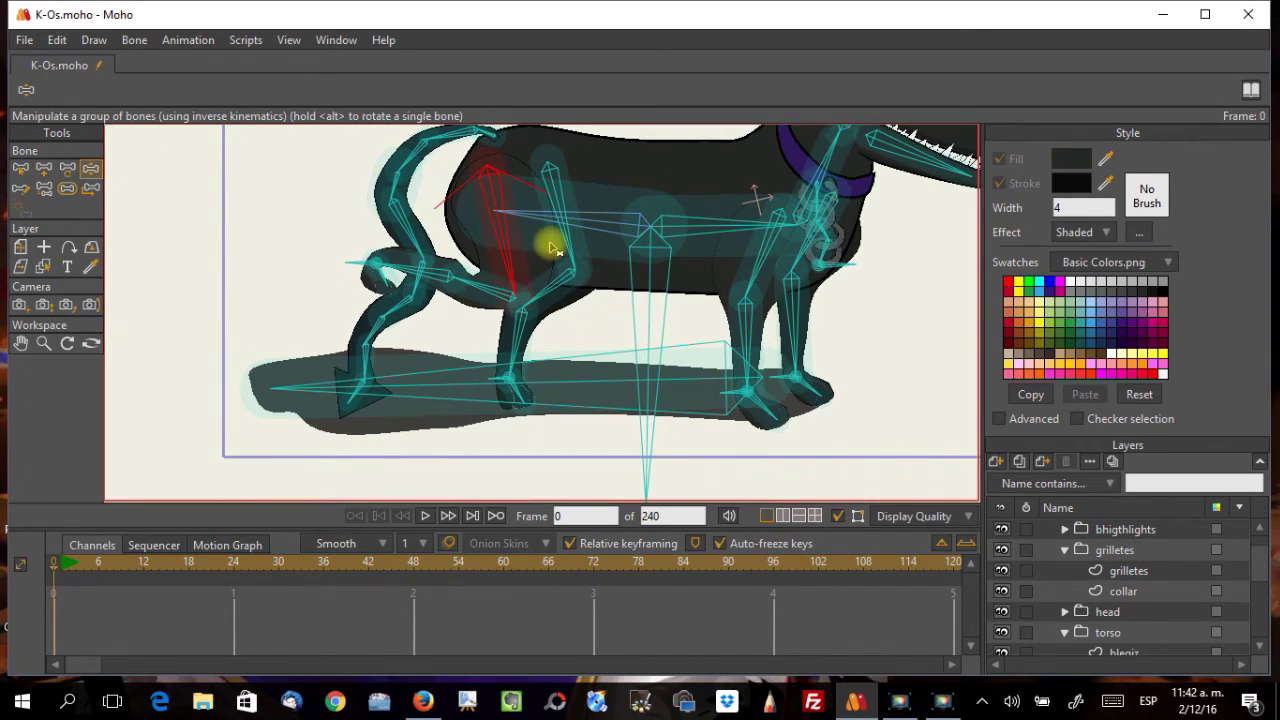
click(408, 284)
drag(372, 270, 272, 176)
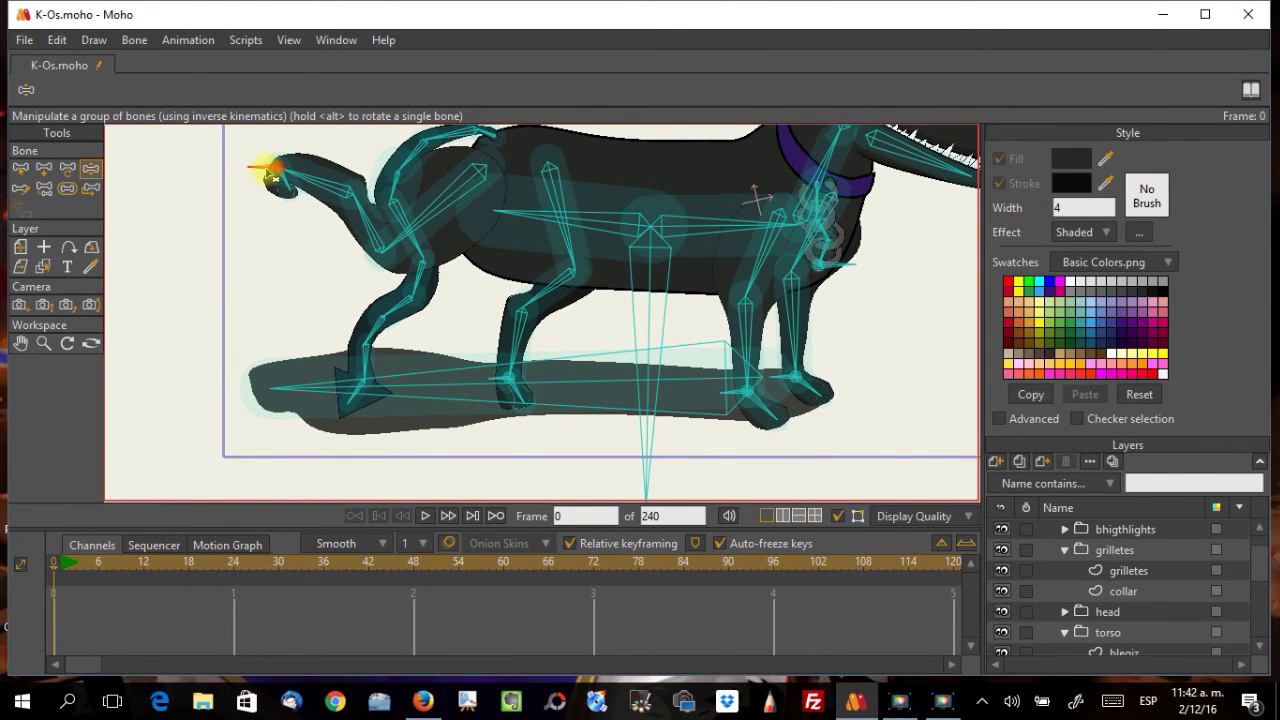
drag(272, 176, 365, 428)
drag(378, 432, 400, 376)
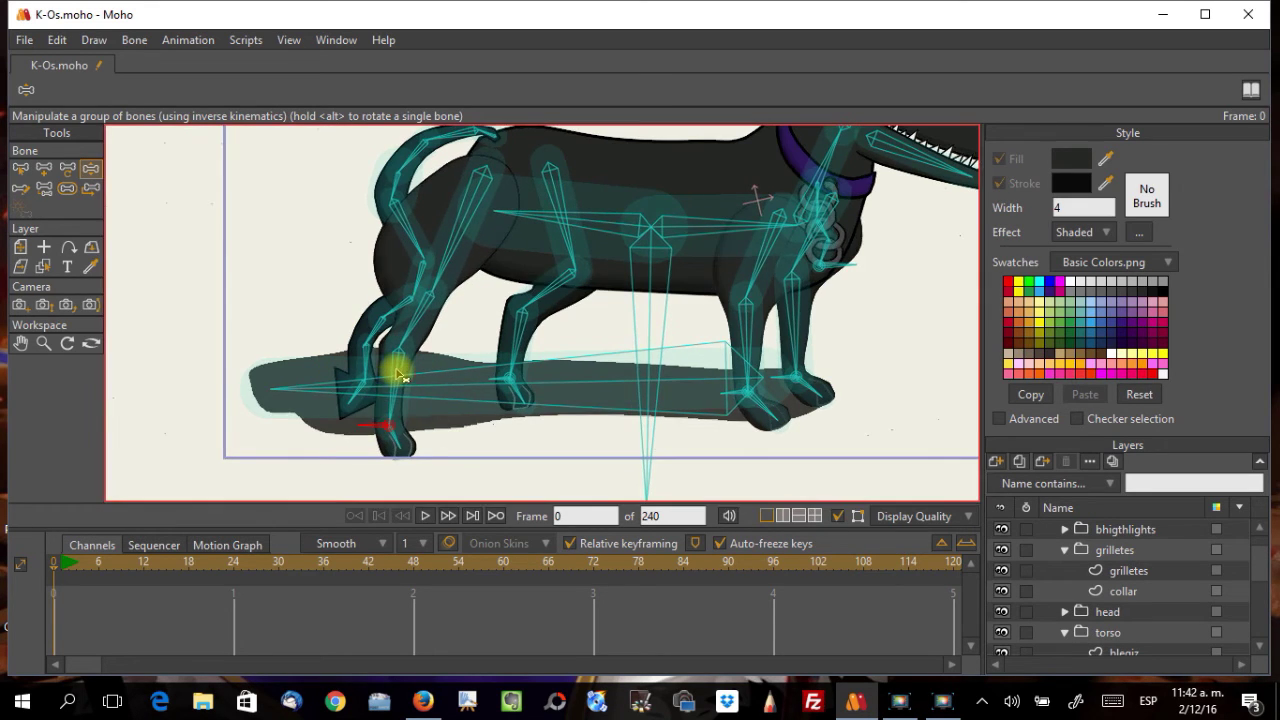
Step: Enable angle constraints of -5 to 40 degrees on the near hind leg's lower bone B23 and test the leg with Manipulate Bones
click(28, 168)
click(57, 88)
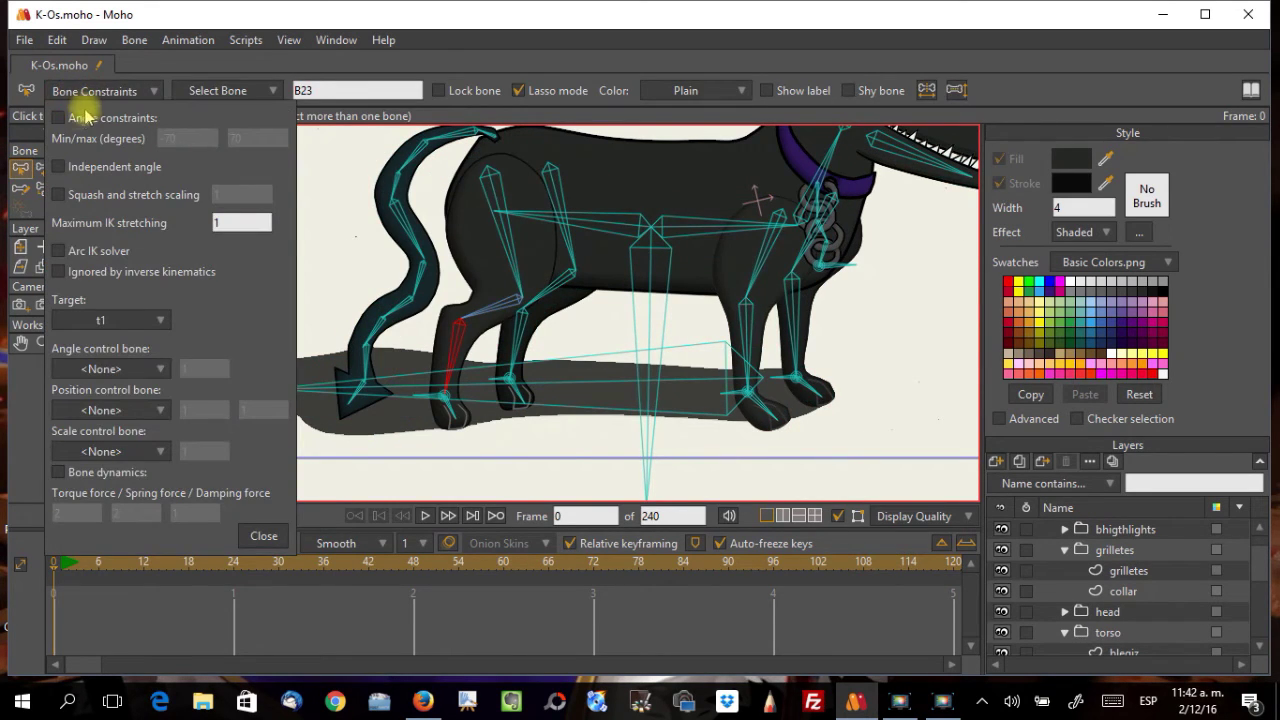
click(58, 117)
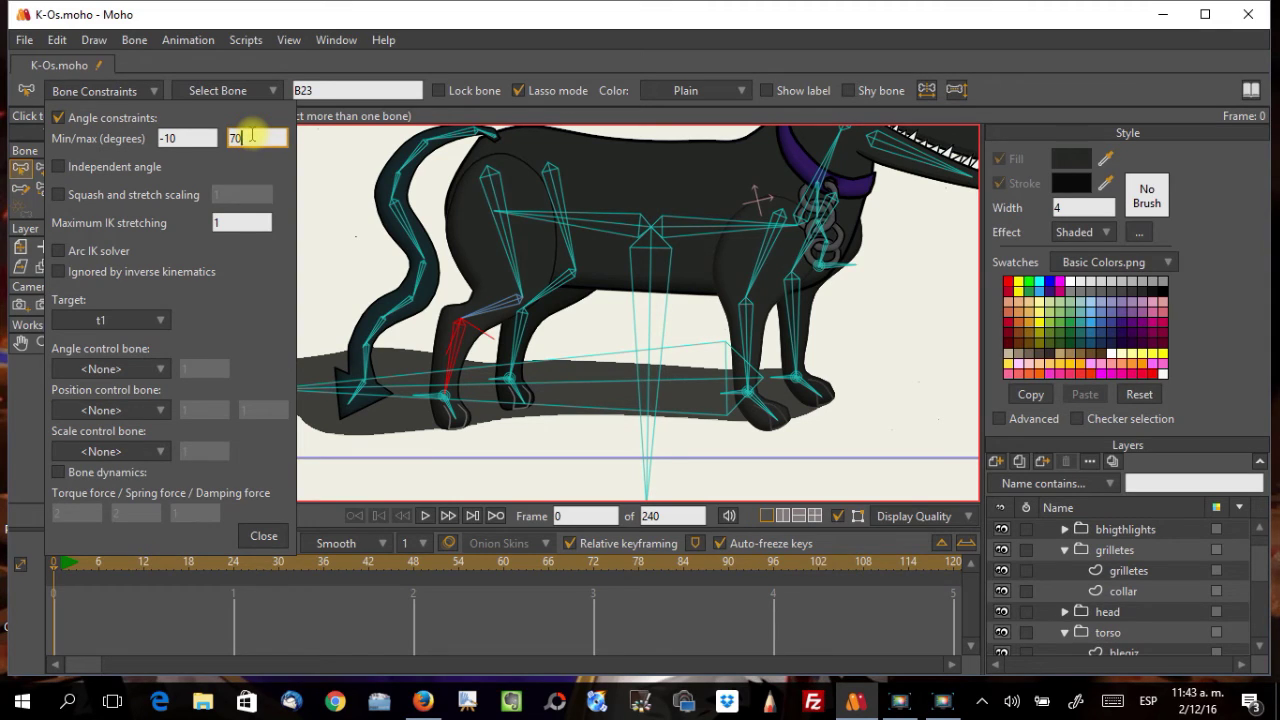
click(202, 139)
click(263, 535)
click(90, 167)
mouse_move(452, 366)
mouse_down()
mouse_move(426, 397)
mouse_move(463, 399)
mouse_move(506, 366)
mouse_move(523, 331)
mouse_move(586, 334)
mouse_move(543, 394)
mouse_move(358, 393)
mouse_move(303, 300)
mouse_move(200, 291)
mouse_move(175, 213)
mouse_move(214, 109)
mouse_move(280, 86)
mouse_move(325, 320)
mouse_move(363, 371)
mouse_move(345, 318)
mouse_move(316, 327)
mouse_move(285, 287)
mouse_move(300, 290)
mouse_move(277, 289)
mouse_move(273, 275)
mouse_move(289, 306)
mouse_move(394, 380)
mouse_move(500, 400)
mouse_move(585, 283)
mouse_move(611, 288)
mouse_move(560, 429)
mouse_move(434, 409)
mouse_move(558, 363)
mouse_move(500, 429)
mouse_move(443, 409)
mouse_move(530, 352)
mouse_move(429, 391)
mouse_move(698, 336)
mouse_move(700, 222)
mouse_move(593, 355)
mouse_move(490, 408)
mouse_move(492, 350)
mouse_up()
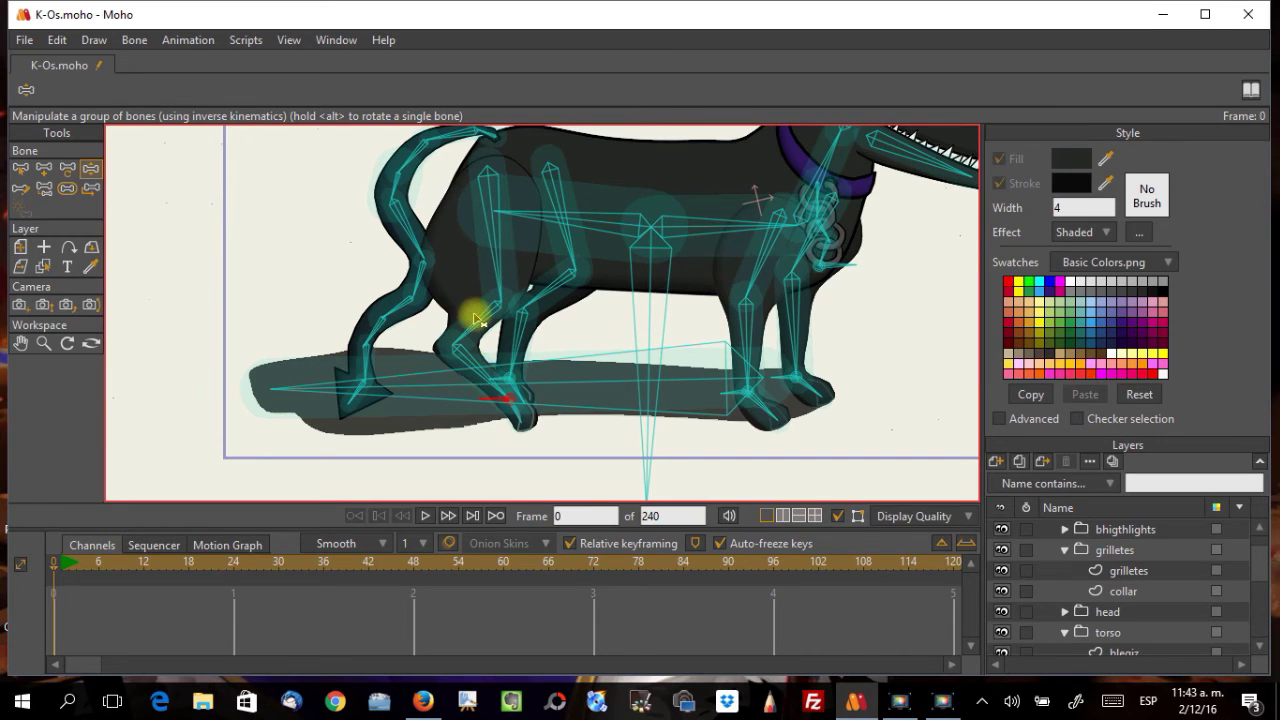
Step: Set the maximum angle constraint of the near hind leg's middle bone B22 to 35 degrees
click(20, 168)
click(95, 91)
double_click(240, 138)
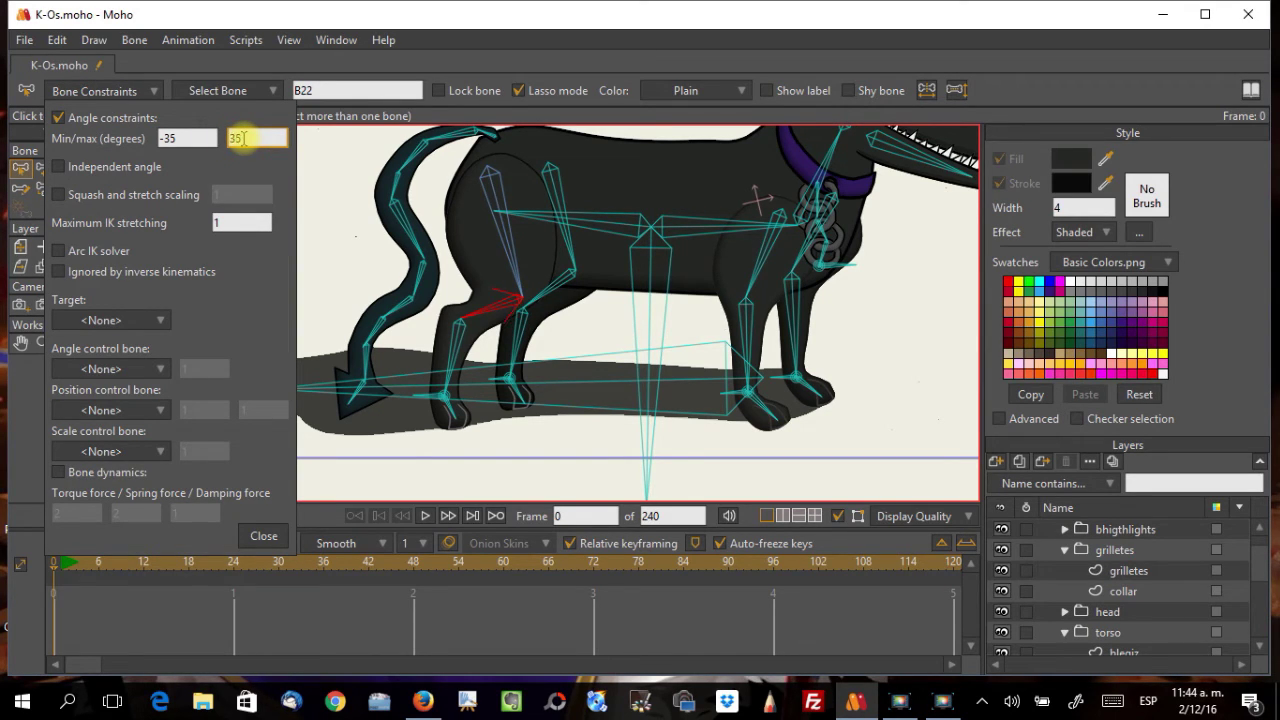
click(266, 538)
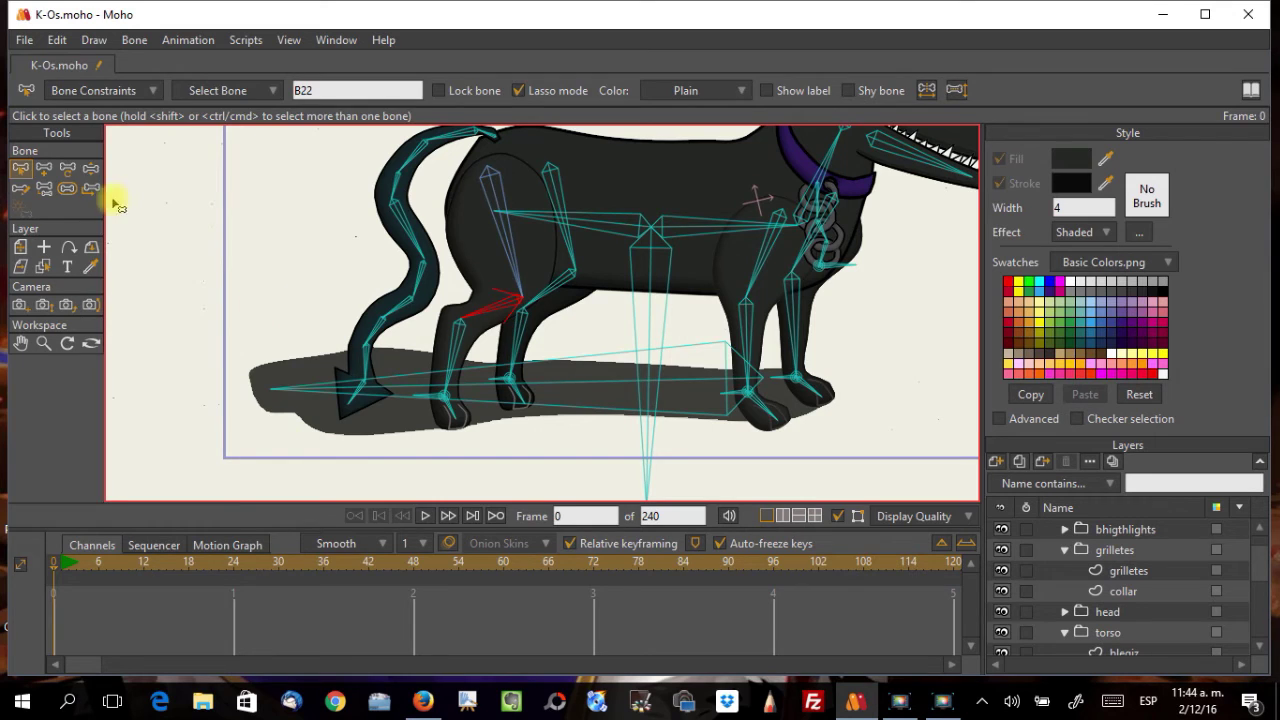
Step: Test the near hind leg's folding again by moving its foot target around with Manipulate Bones
click(90, 168)
drag(423, 400, 500, 463)
drag(420, 394, 456, 346)
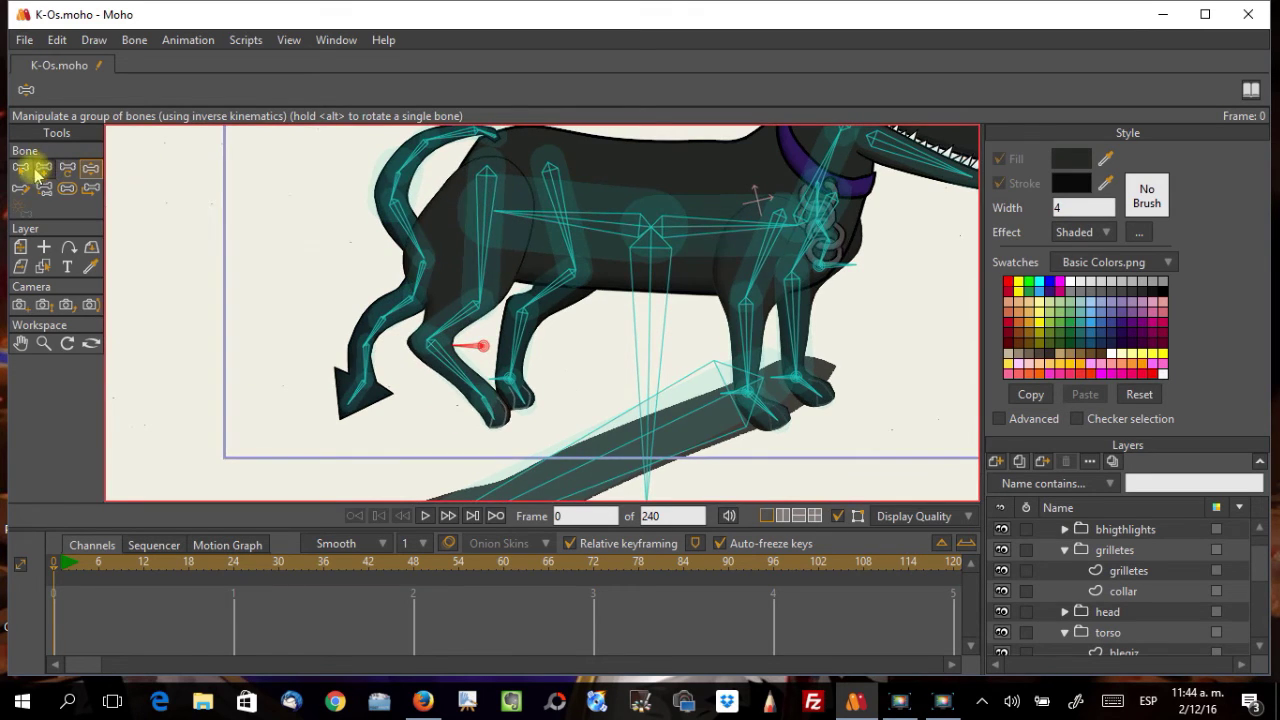
Step: Enable angle constraints of -35 to 35 degrees on the far hind leg's middle bone B29, matching the near leg's B22
click(30, 170)
click(497, 312)
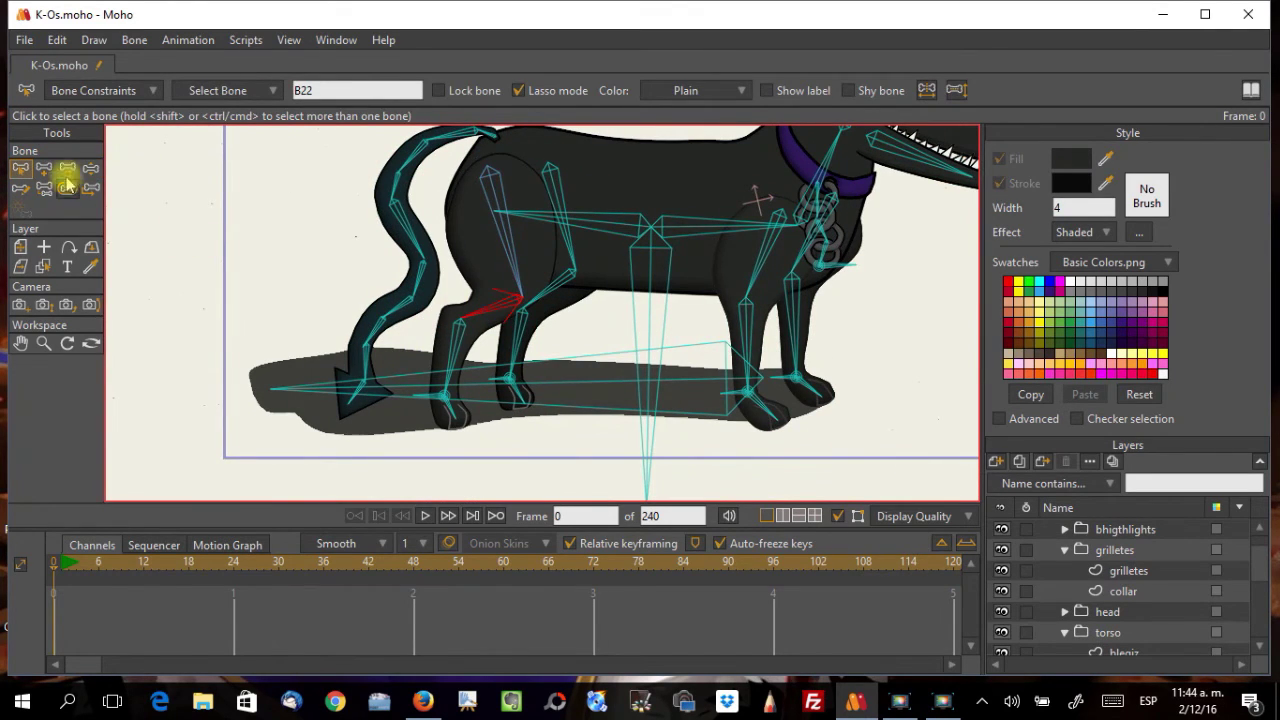
click(82, 90)
click(480, 291)
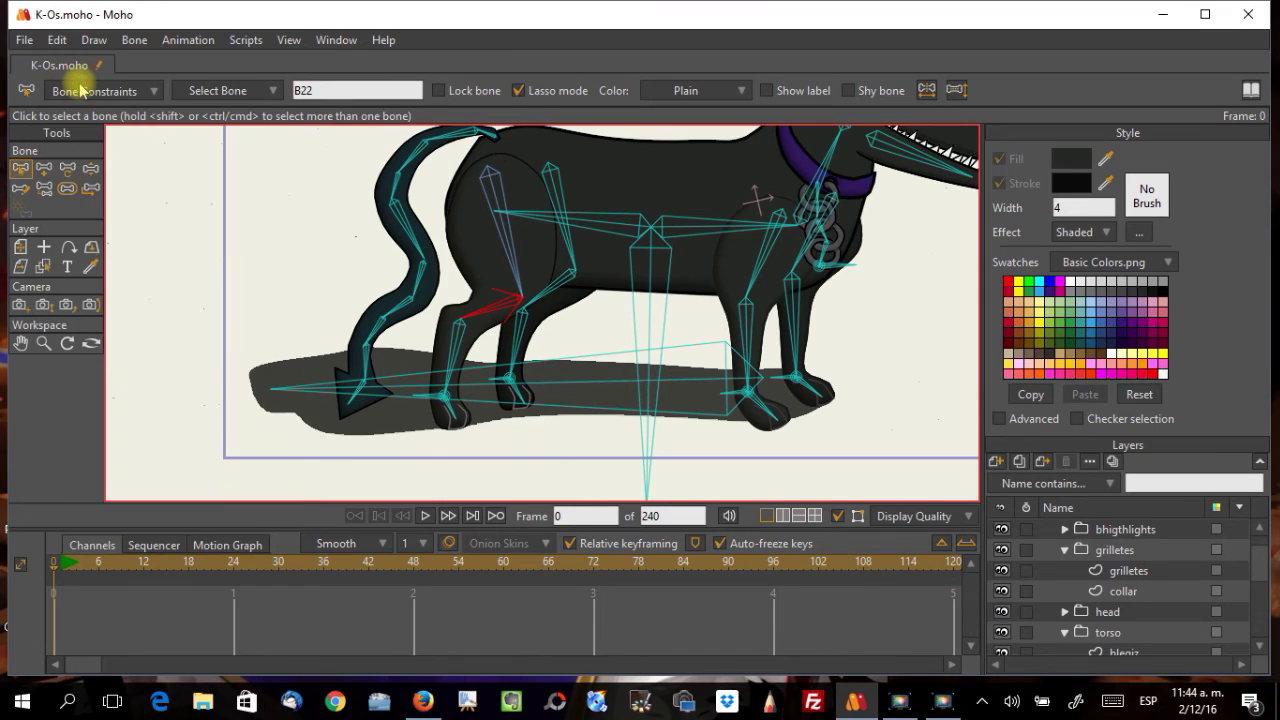
click(547, 297)
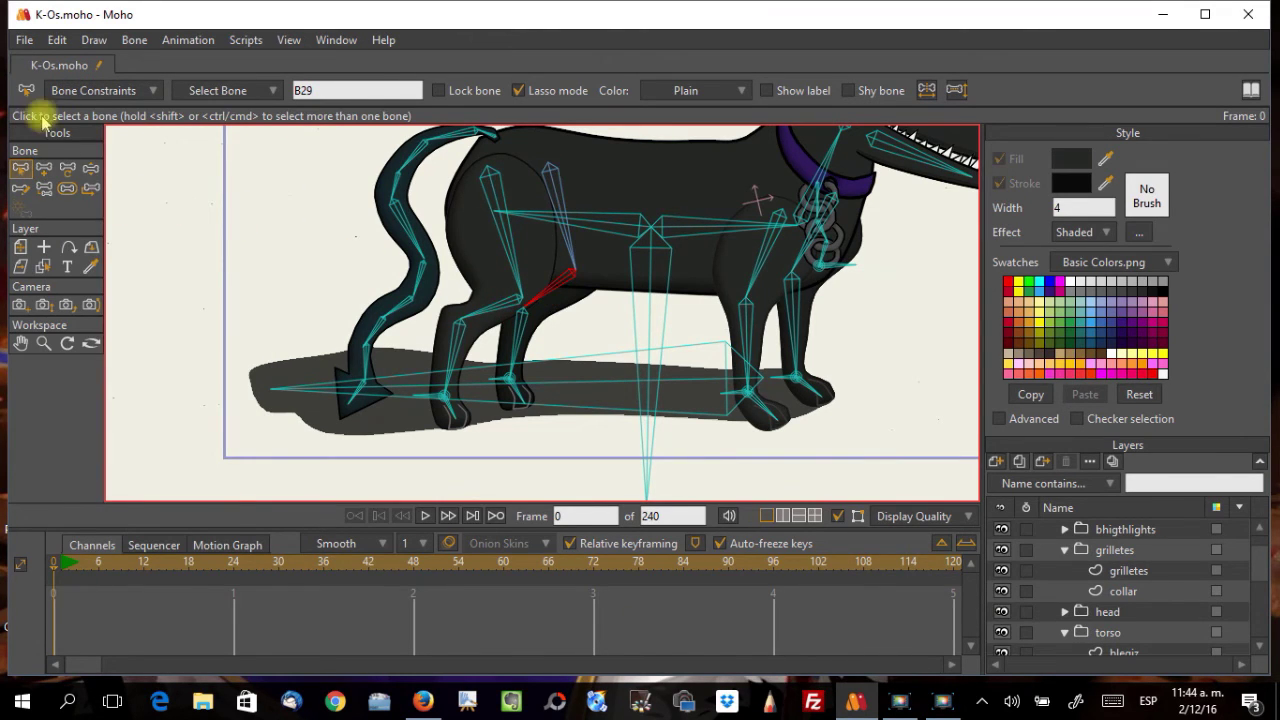
click(82, 91)
click(75, 119)
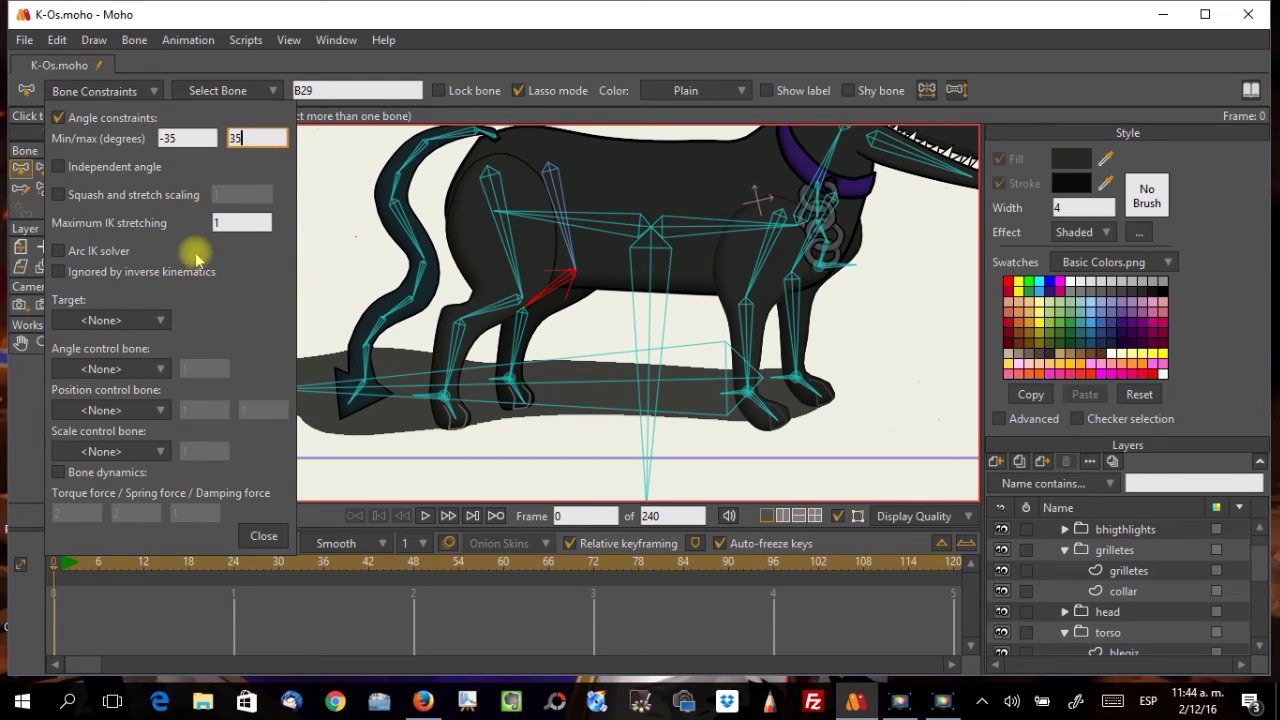
Step: Enable angle constraints of -5 to 40 degrees on the far hind leg's lower bone B30, matching the near leg's B23
click(452, 365)
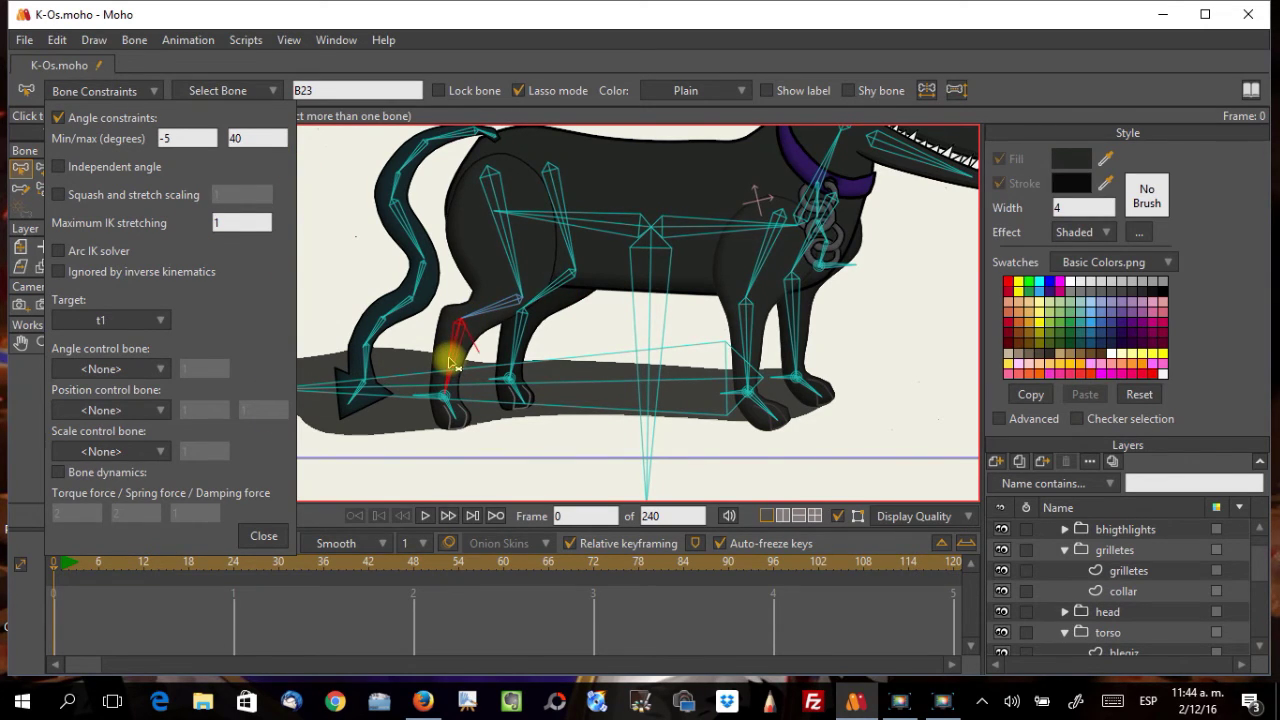
click(510, 350)
click(167, 138)
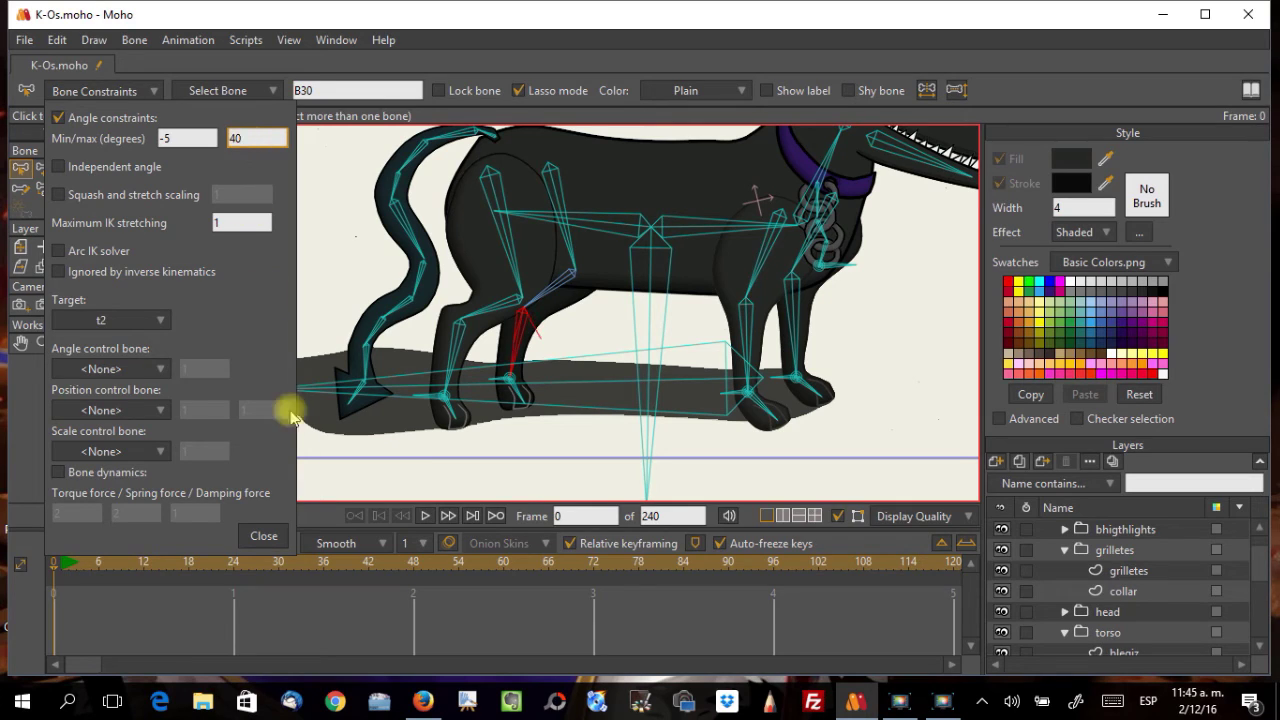
click(264, 533)
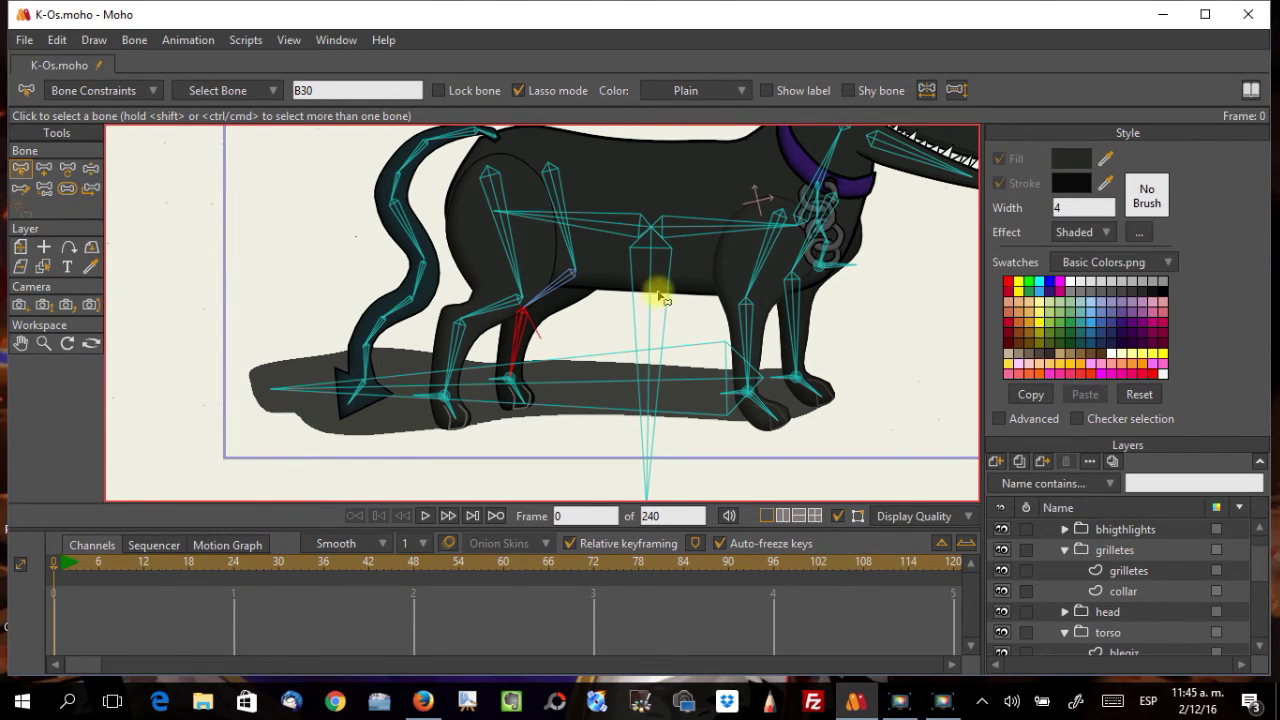
Step: Enable angle constraints of -65 to 50 degrees on the far hind leg's upper bone B28, matching the near leg's B21
click(501, 230)
click(91, 92)
click(514, 194)
click(555, 185)
click(158, 92)
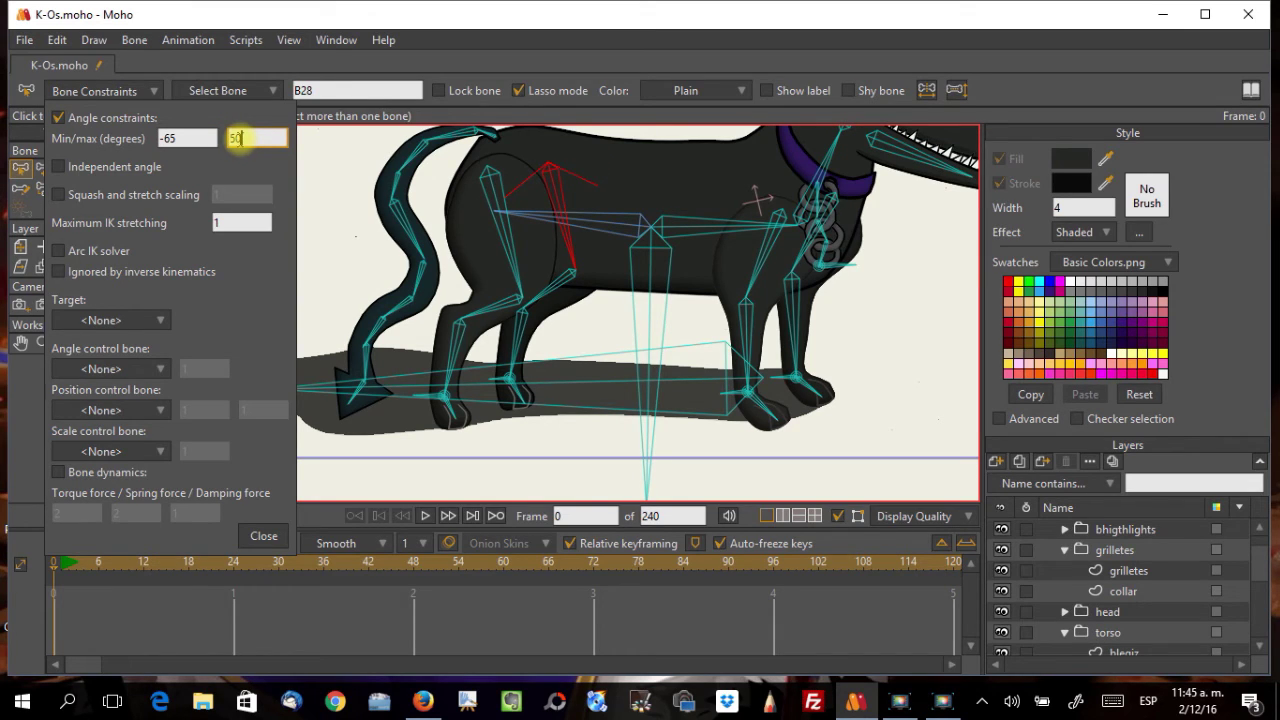
click(266, 537)
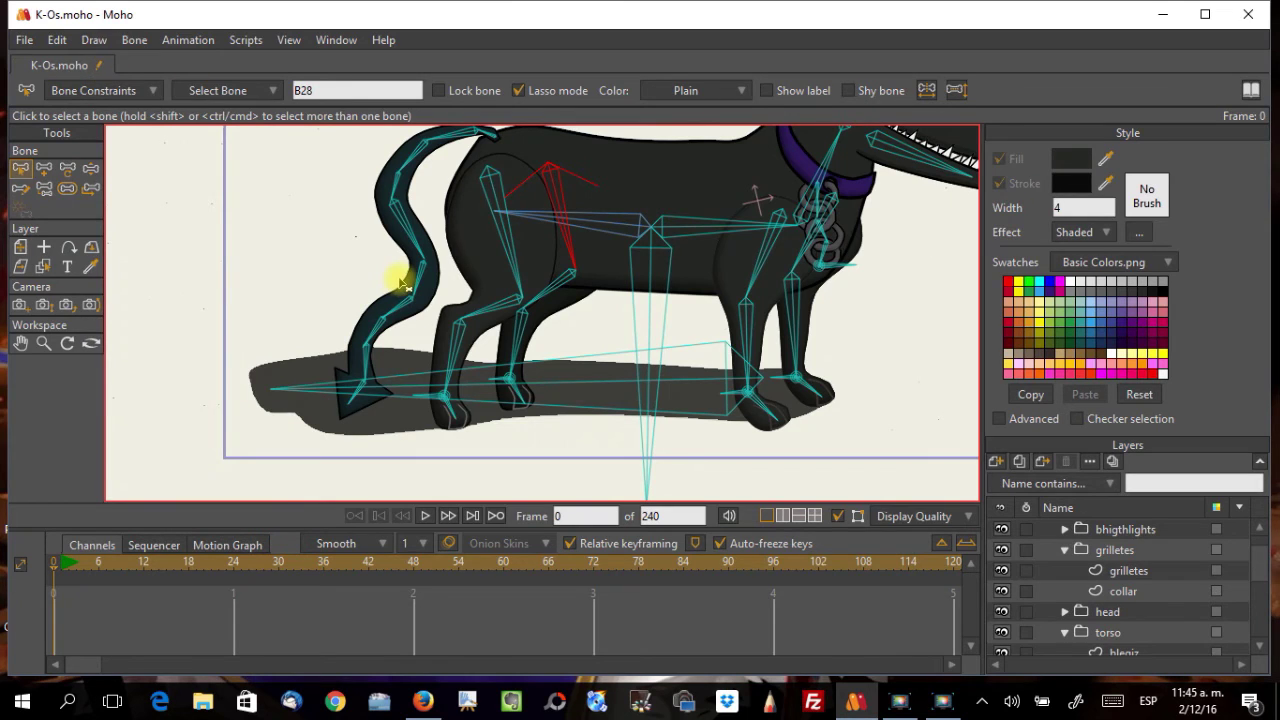
scroll(400, 283, right, 5)
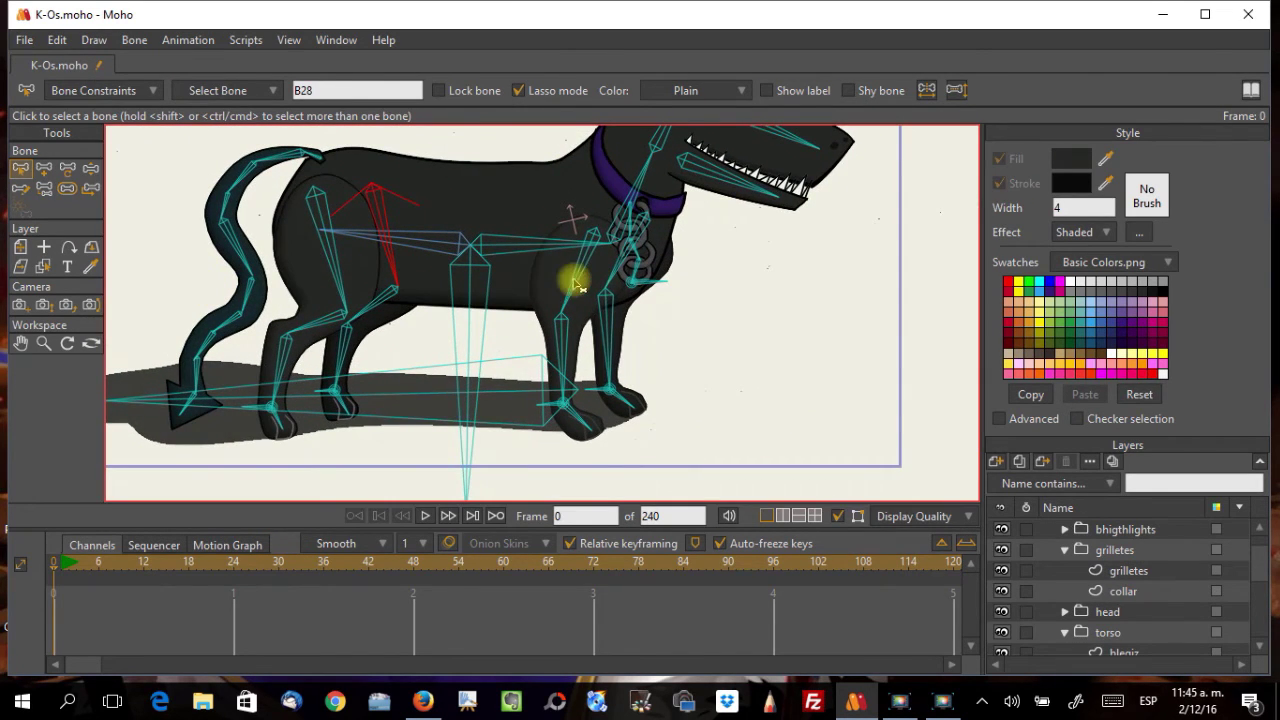
Step: Test the near front leg with Manipulate Bones and enable angle constraints of -50 to 70 degrees on its upper bone B25
click(90, 168)
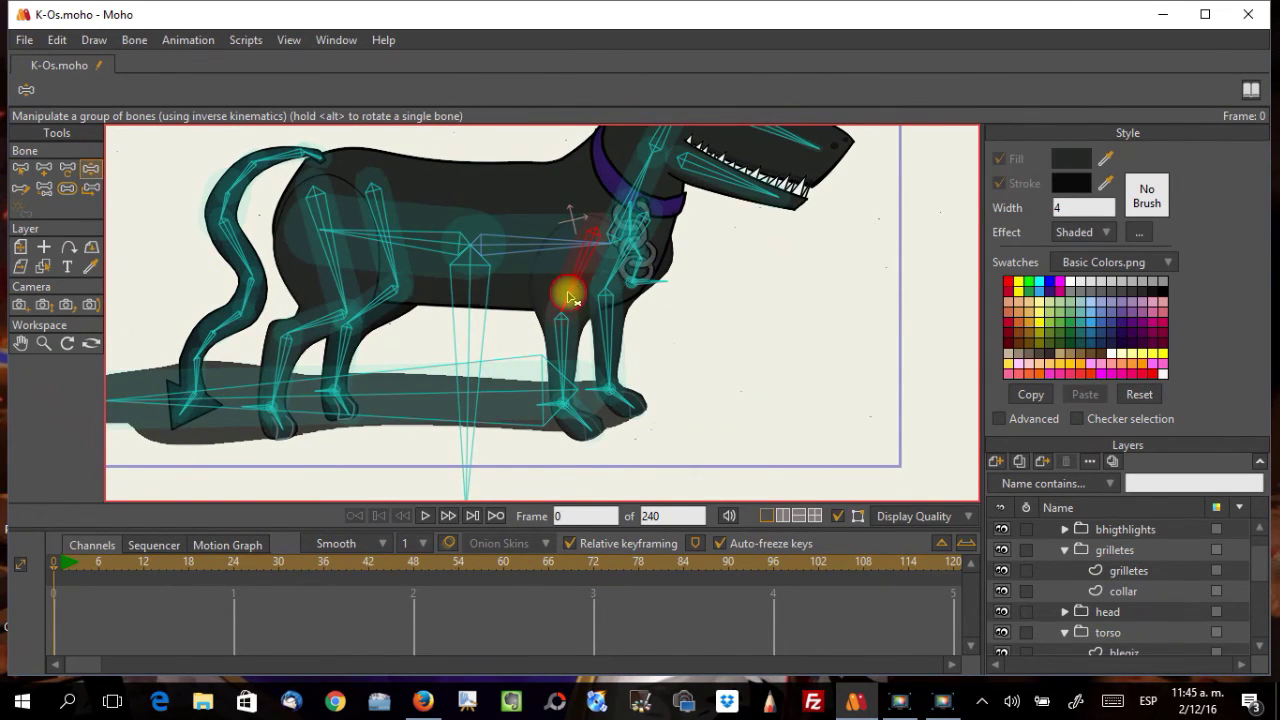
drag(543, 408, 459, 341)
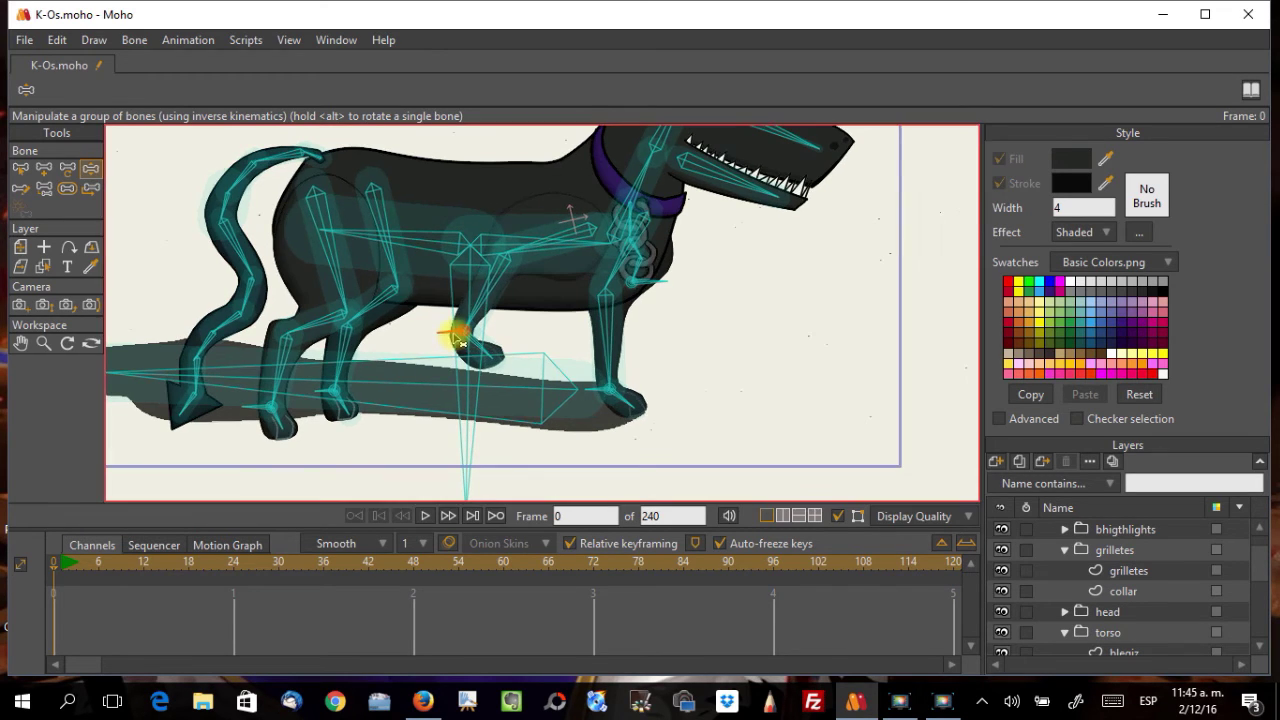
click(20, 168)
click(578, 256)
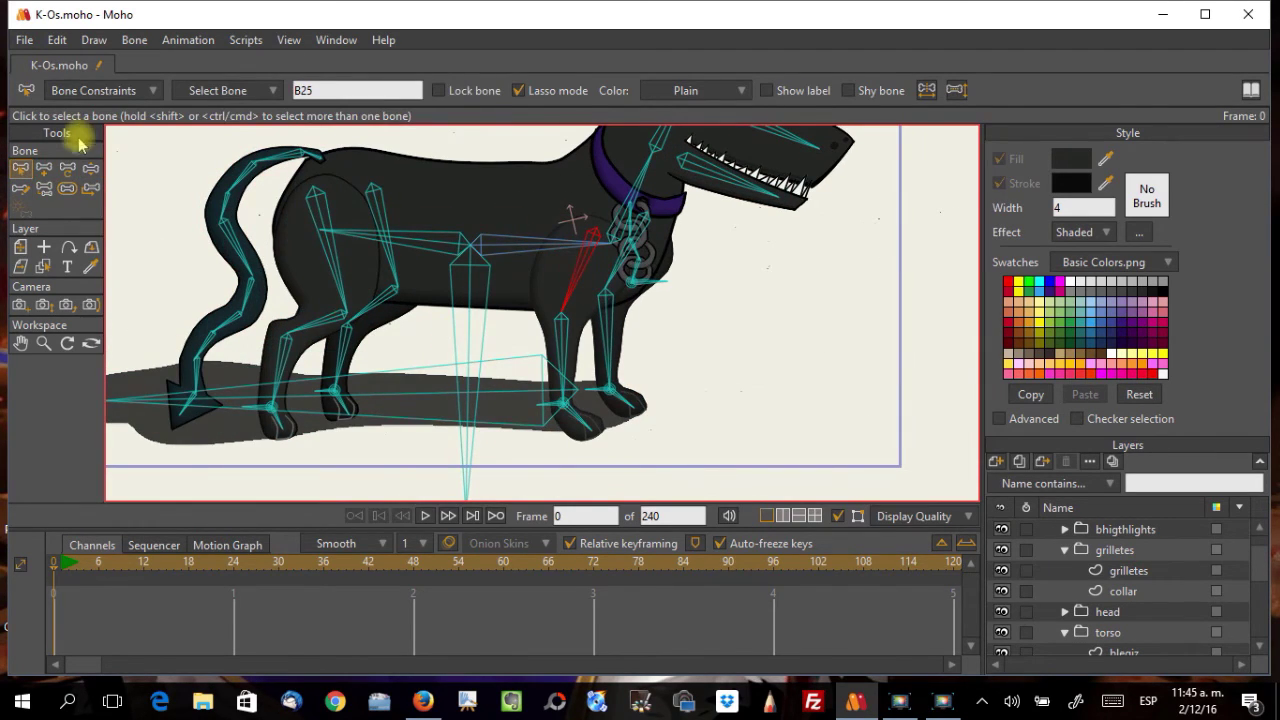
click(60, 90)
click(66, 118)
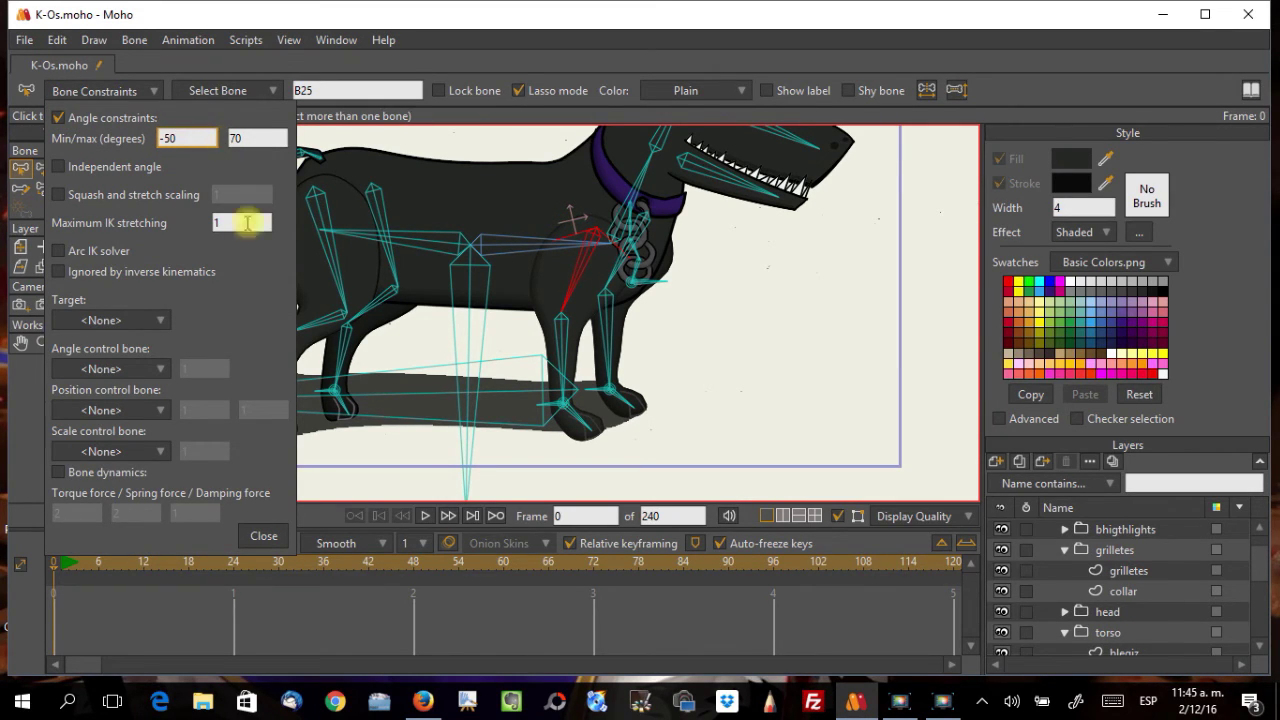
click(263, 540)
Step: Test the constrained near front leg by moving its foot target around with Manipulate Bones
click(90, 168)
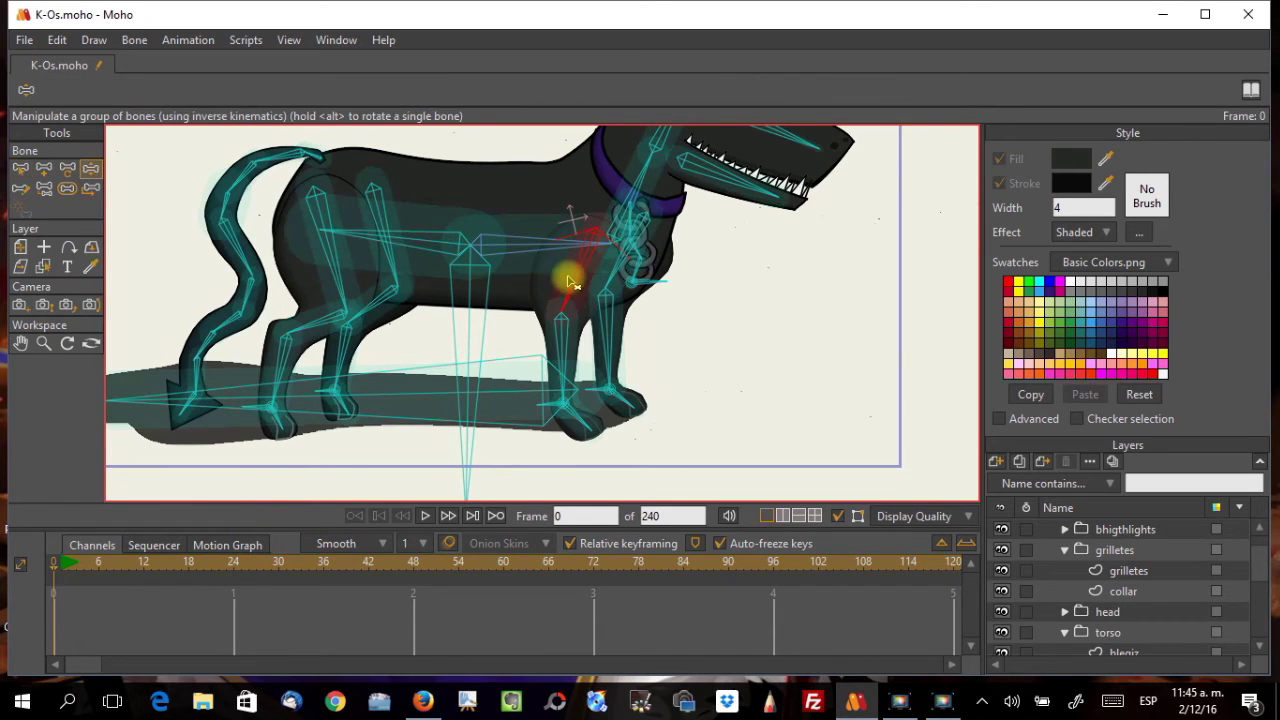
click(550, 405)
drag(550, 405, 606, 280)
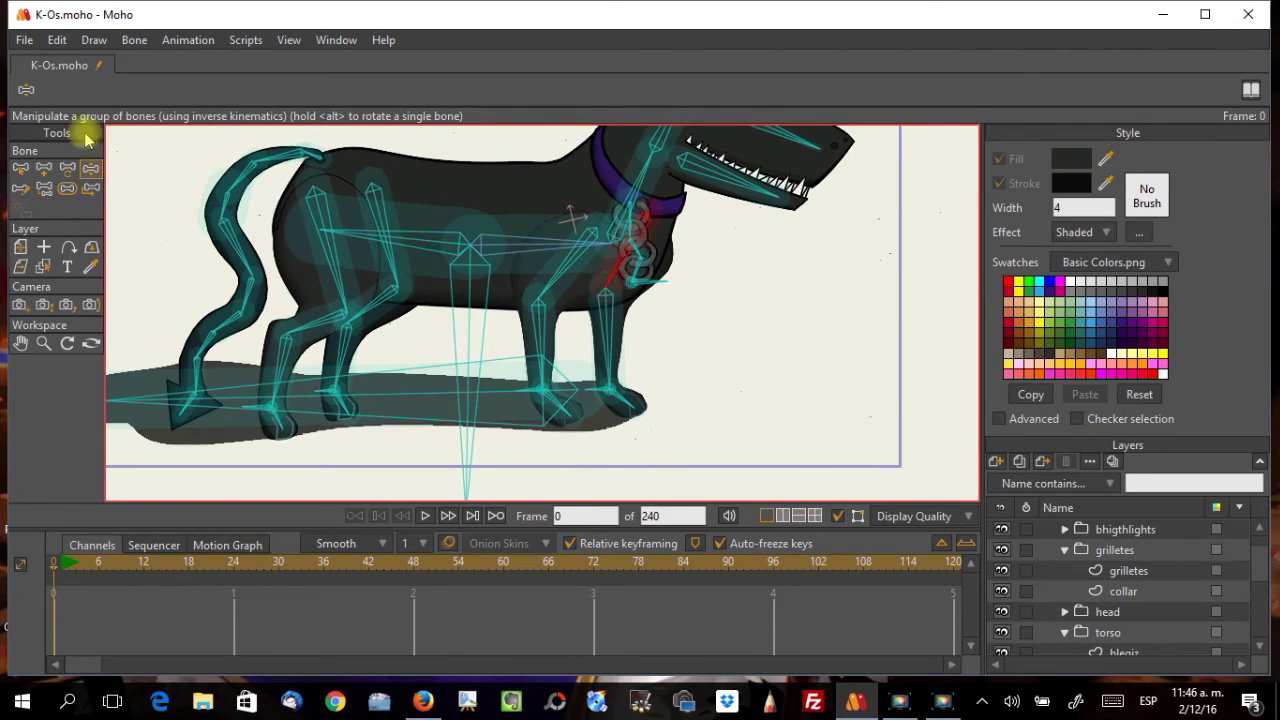
Step: Enable angle constraints of -50 to 70 degrees on the far front leg's upper bone B32, matching the near leg's B25
click(20, 168)
click(70, 91)
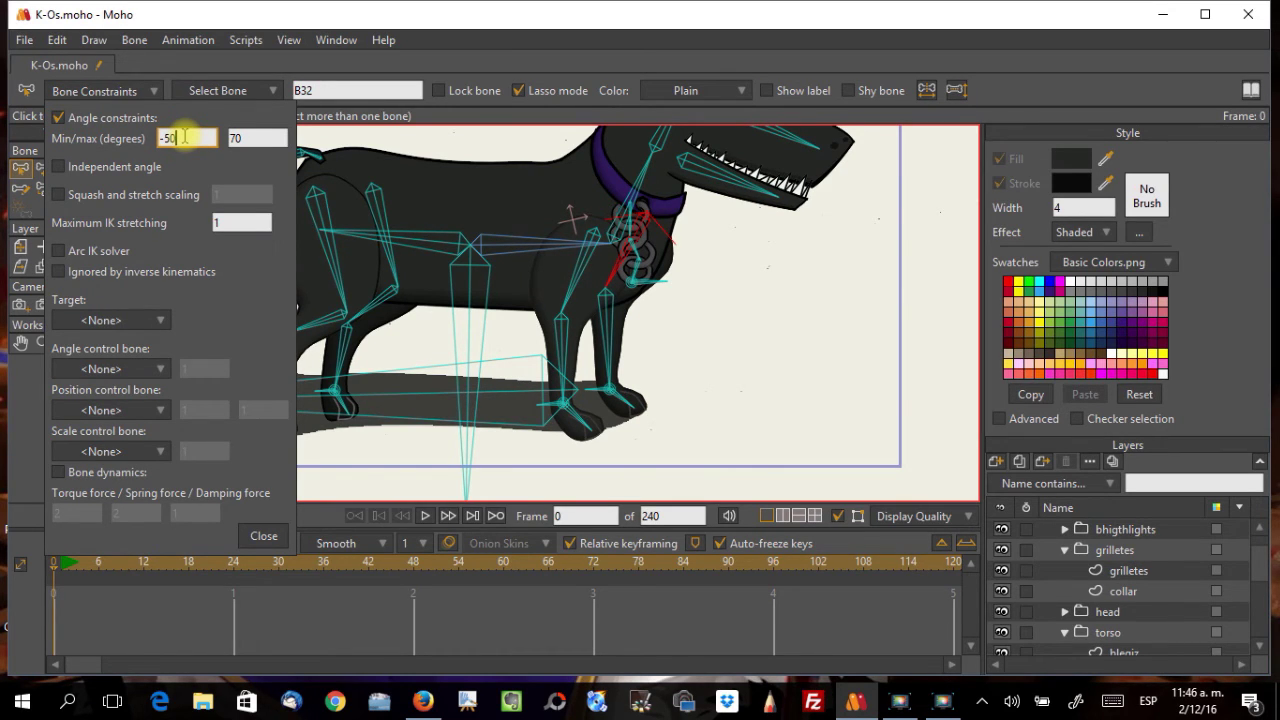
click(264, 535)
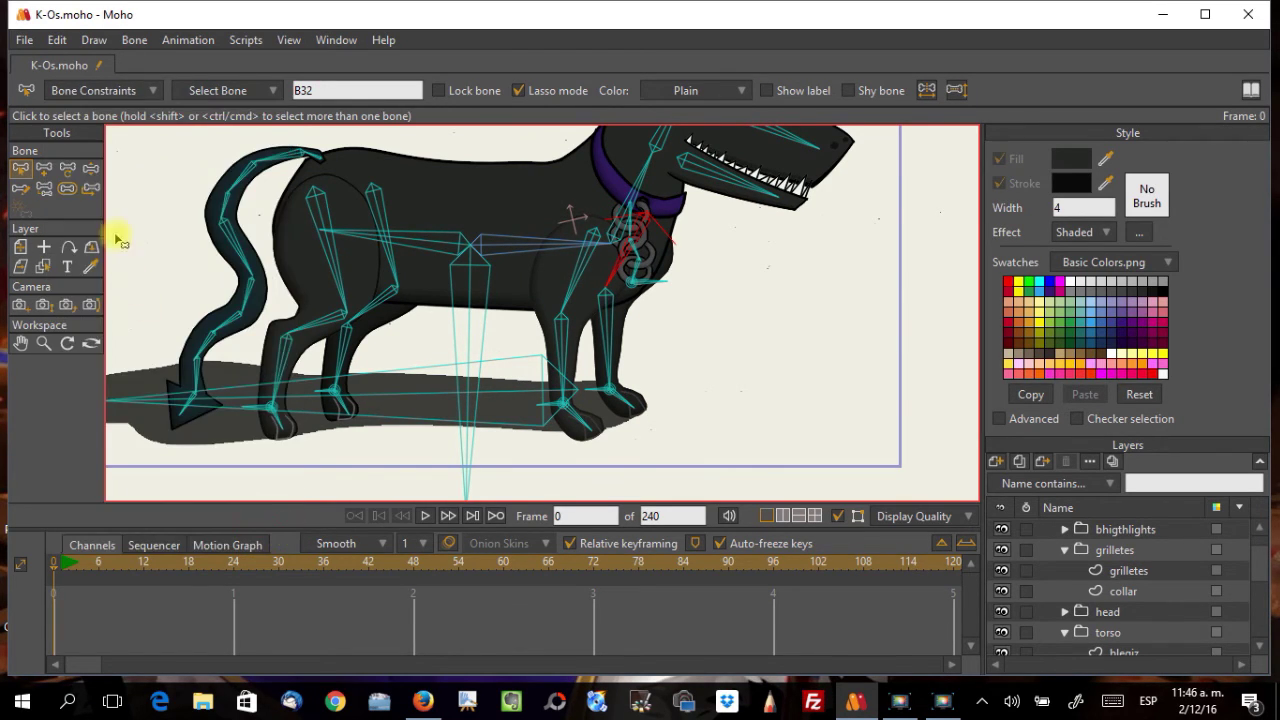
Step: Test the folding of both front legs by moving their foot targets with Manipulate Bones
click(90, 168)
drag(606, 393, 705, 213)
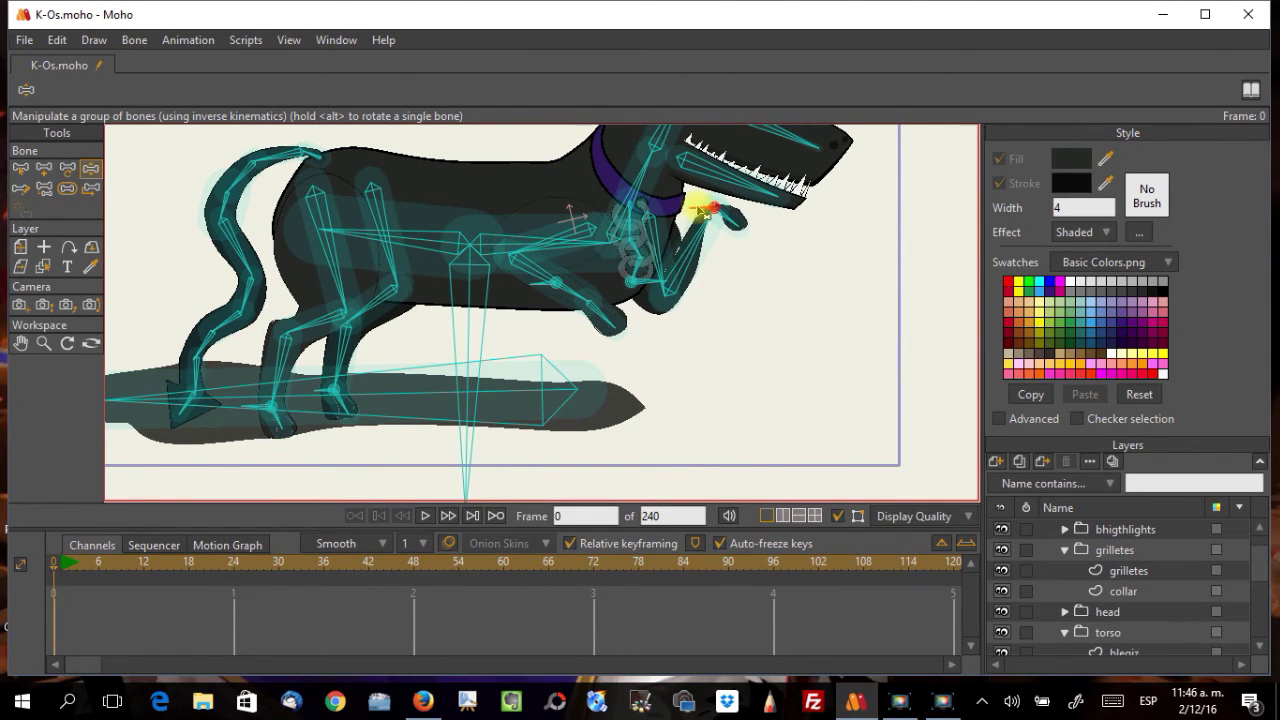
Step: Check the bone constraints of the near front leg's lower bone B26 and the far front leg's lower bone B33
click(529, 271)
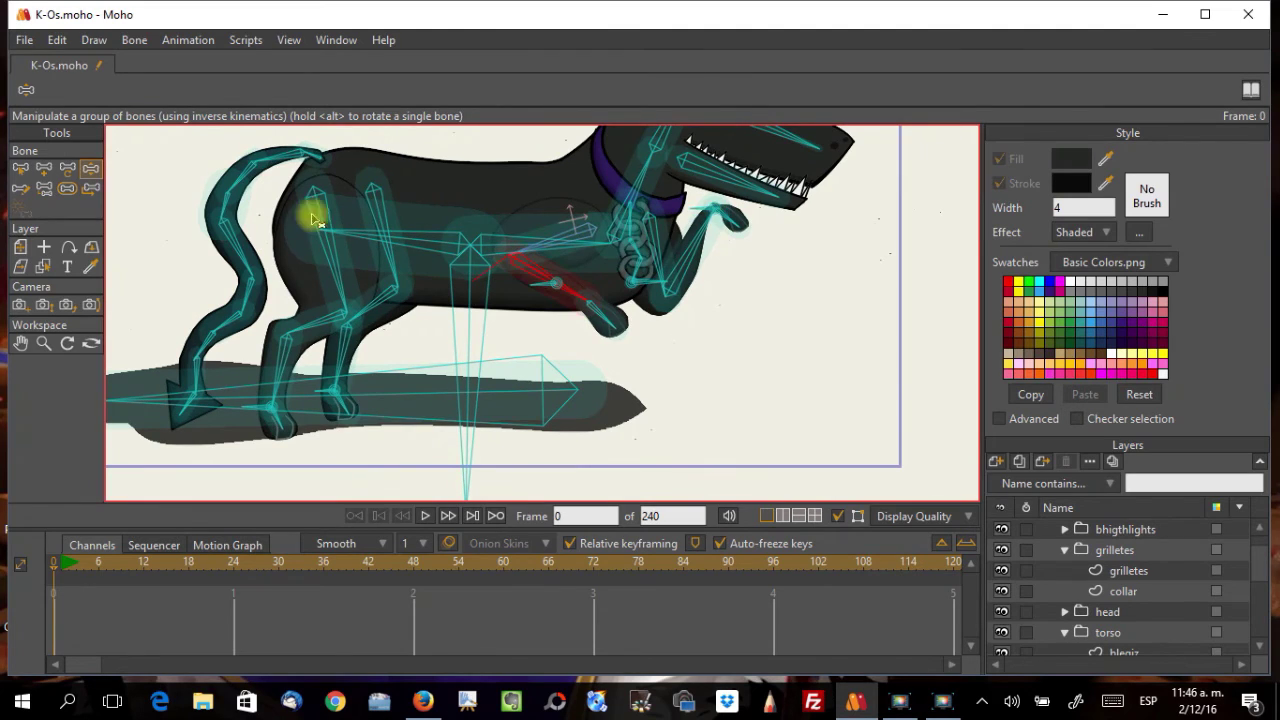
click(22, 170)
click(57, 92)
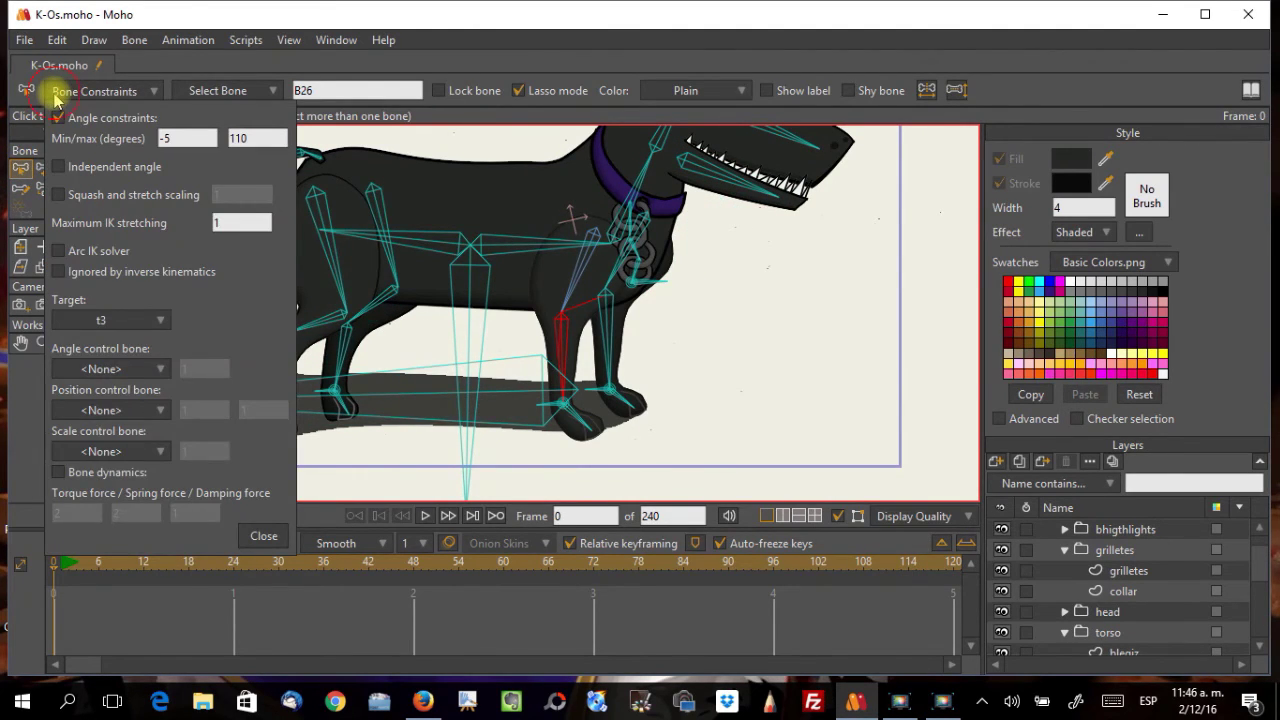
click(57, 92)
click(603, 340)
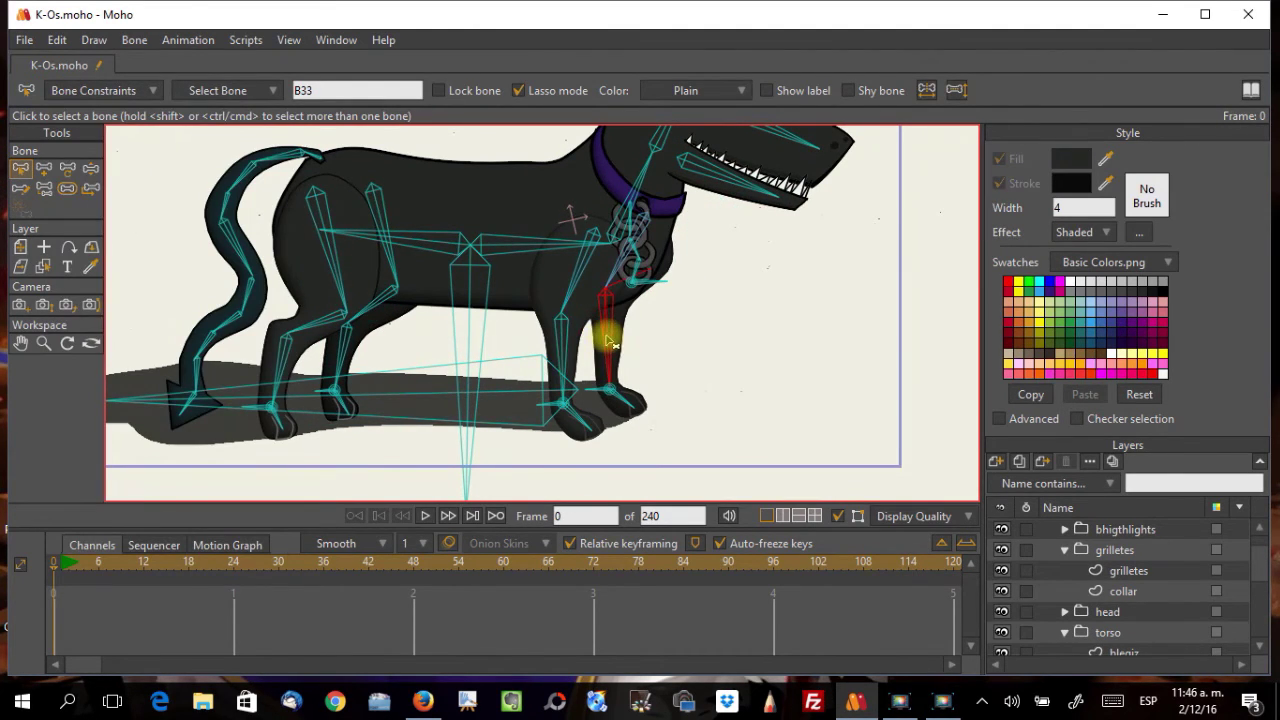
click(72, 92)
click(255, 535)
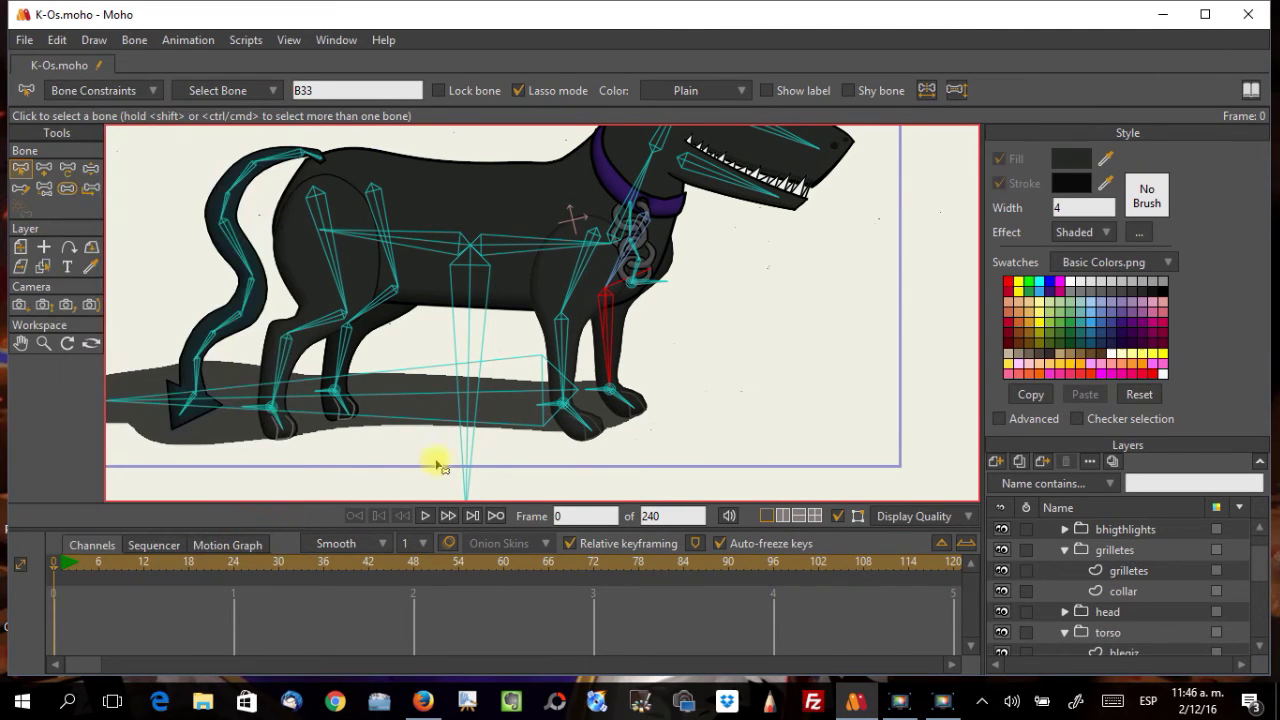
Step: Check the far front foot bone B34 and try the far hind foot bone with Manipulate Bones
click(624, 408)
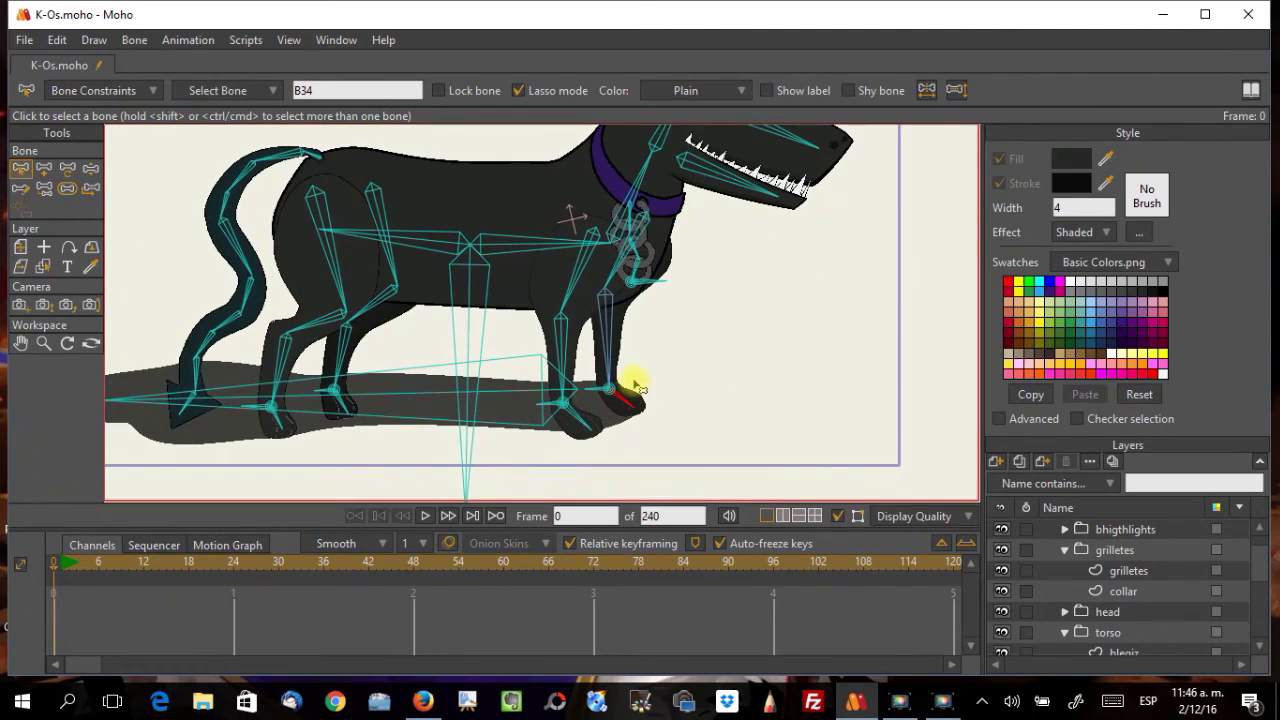
click(87, 172)
click(344, 412)
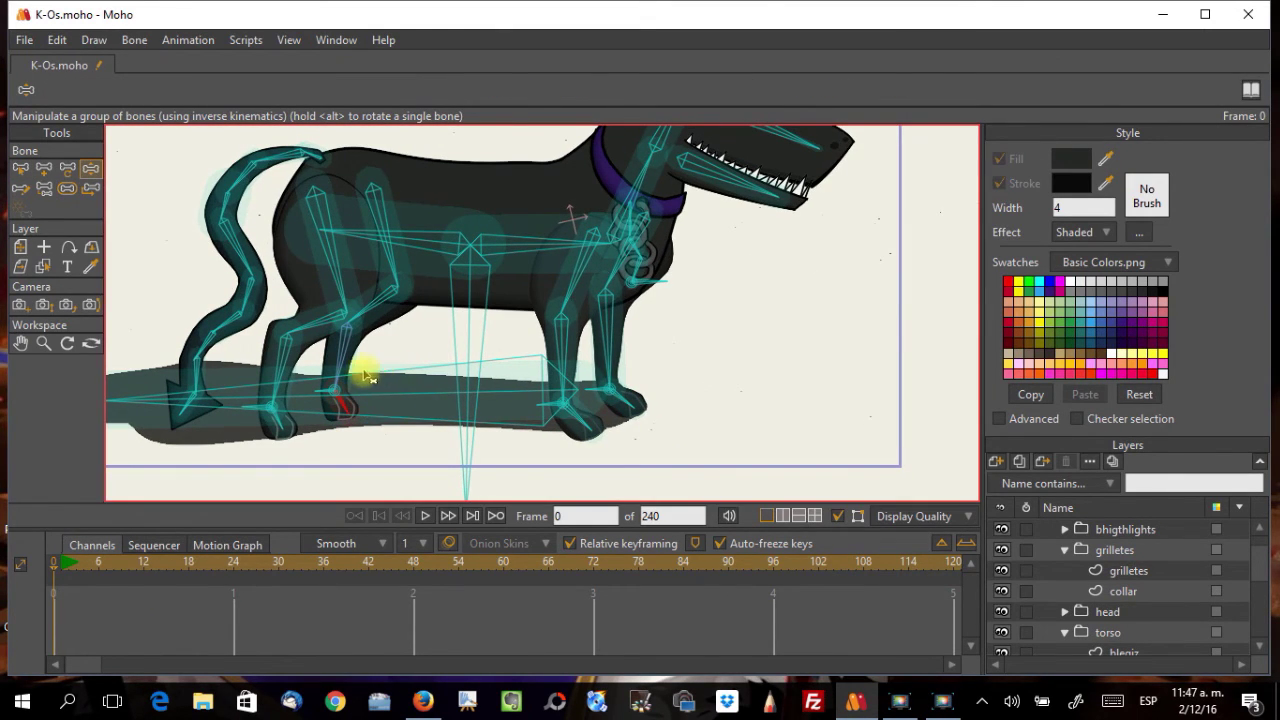
Step: Test the front torso bone's bending by swinging the dog's chest upward and back with Manipulate Bones
drag(540, 241, 514, 210)
scroll(520, 230, down, 4)
scroll(535, 270, up, 1)
drag(527, 236, 533, 238)
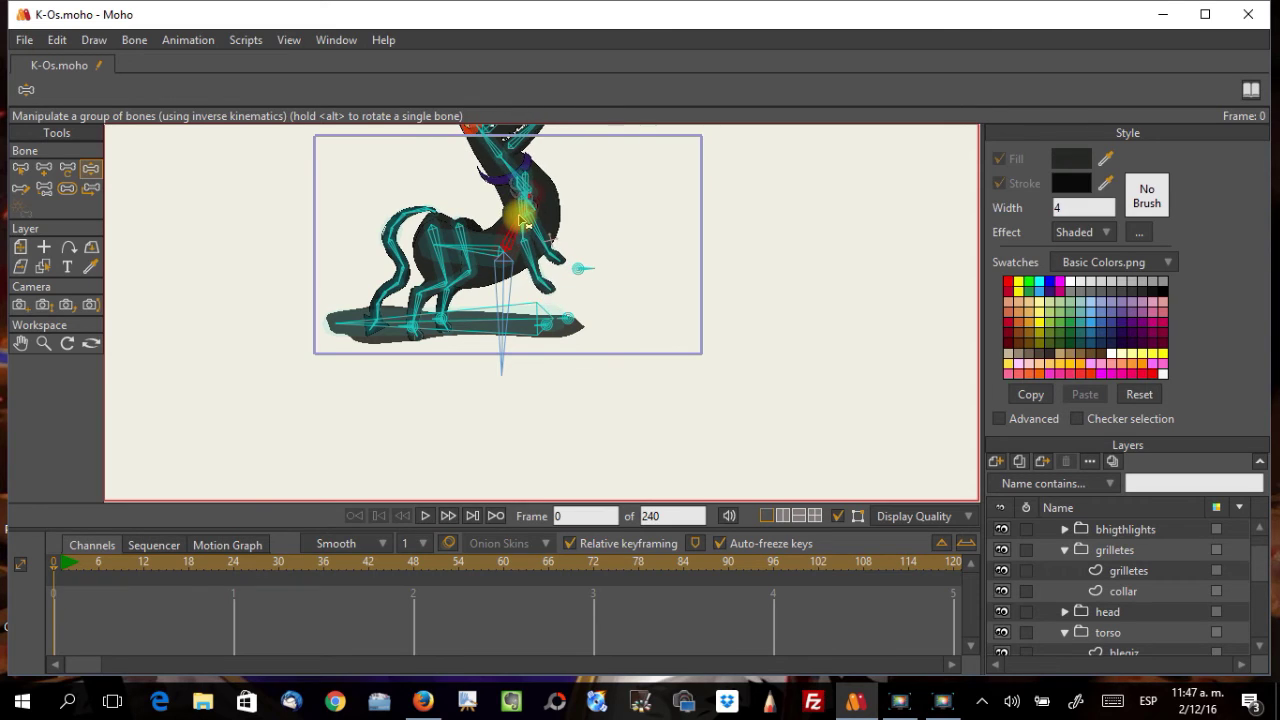
mouse_move(520, 218)
mouse_down()
mouse_move(508, 226)
mouse_move(516, 216)
mouse_up()
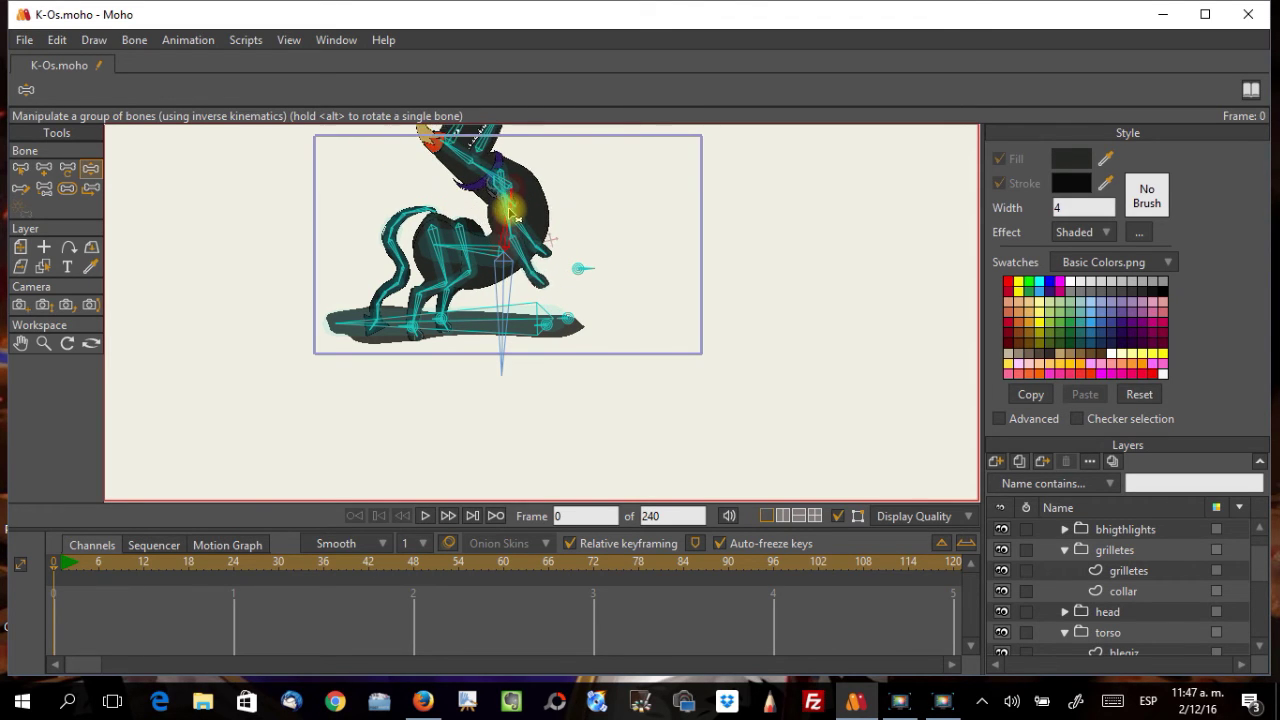
Step: Enable angle constraints of -70 to 70 degrees on the front torso bone B2
click(21, 168)
click(88, 98)
click(80, 117)
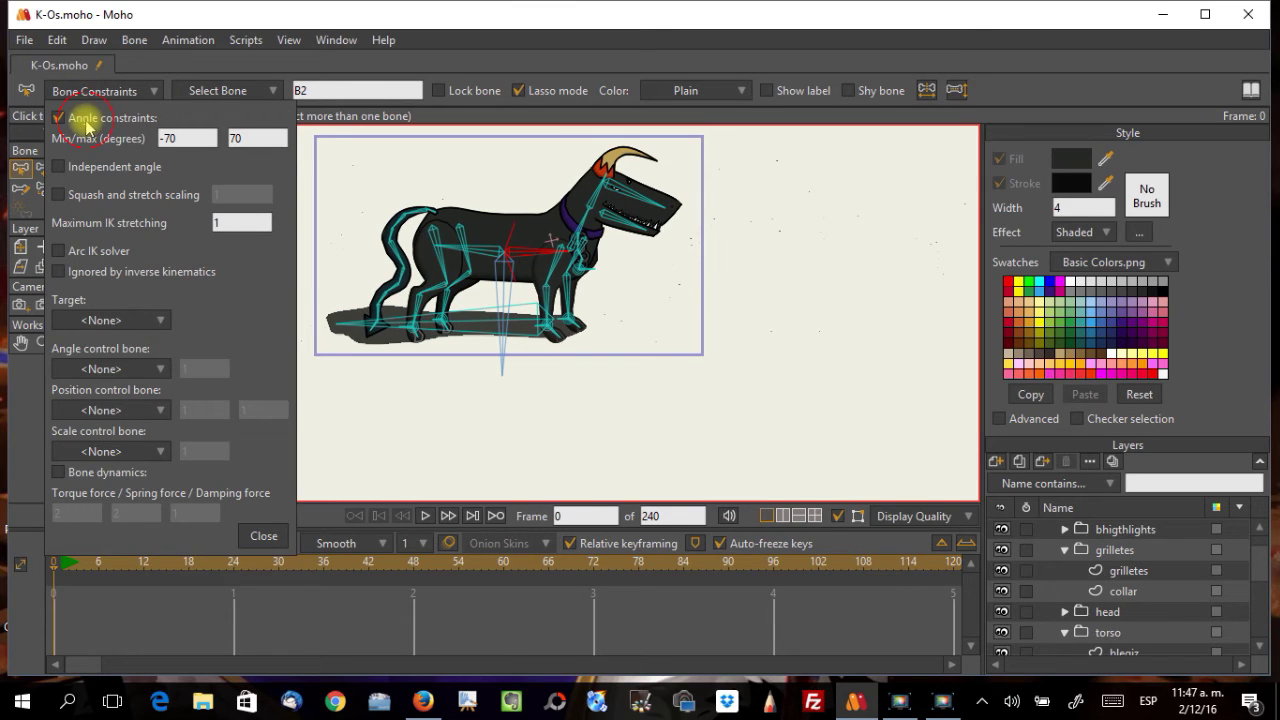
click(264, 534)
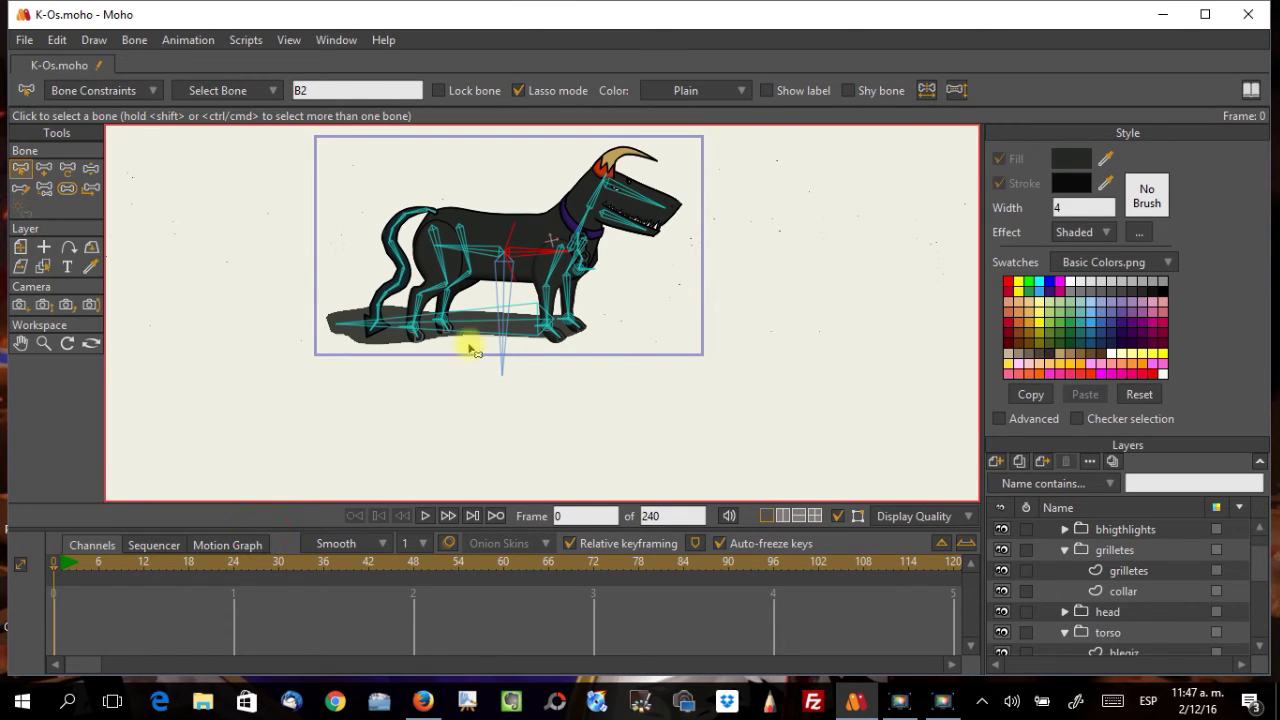
Step: Test how the front and rear torso bones bend with Manipulate Bones
click(91, 169)
drag(548, 256, 457, 229)
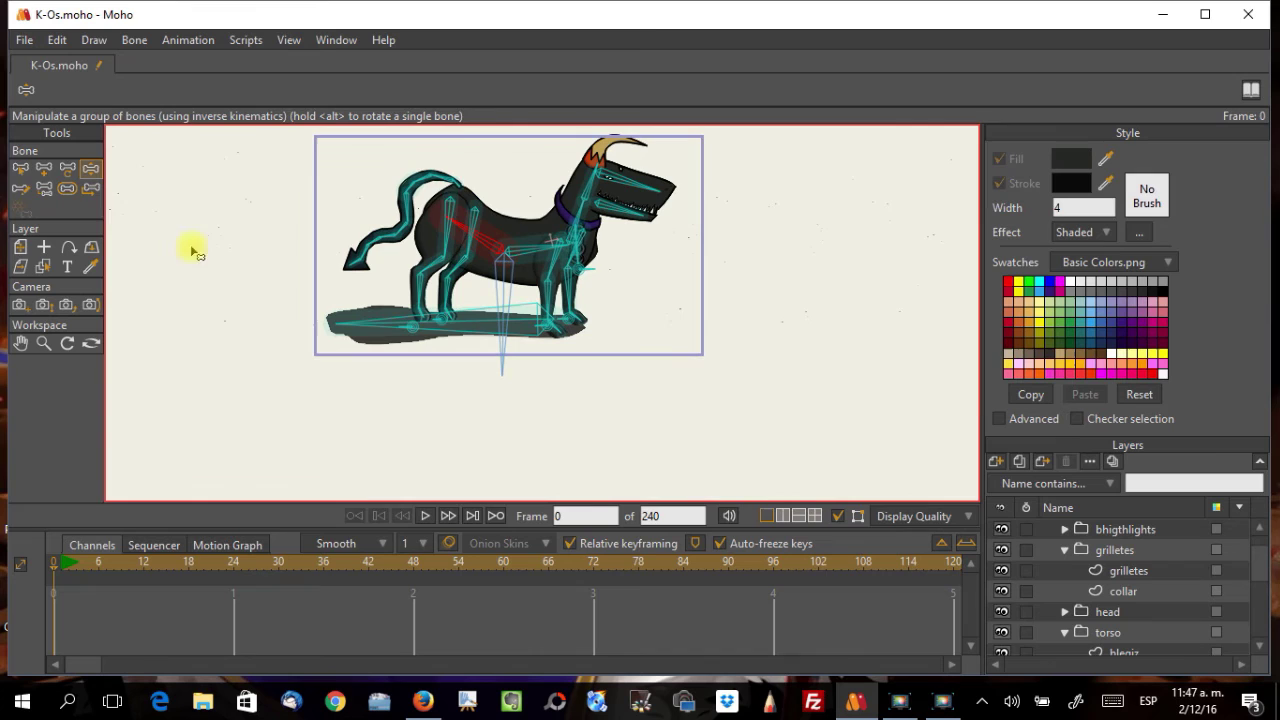
Step: Enable angle constraints of -45 to 95 degrees on the rear torso bone B7
click(20, 168)
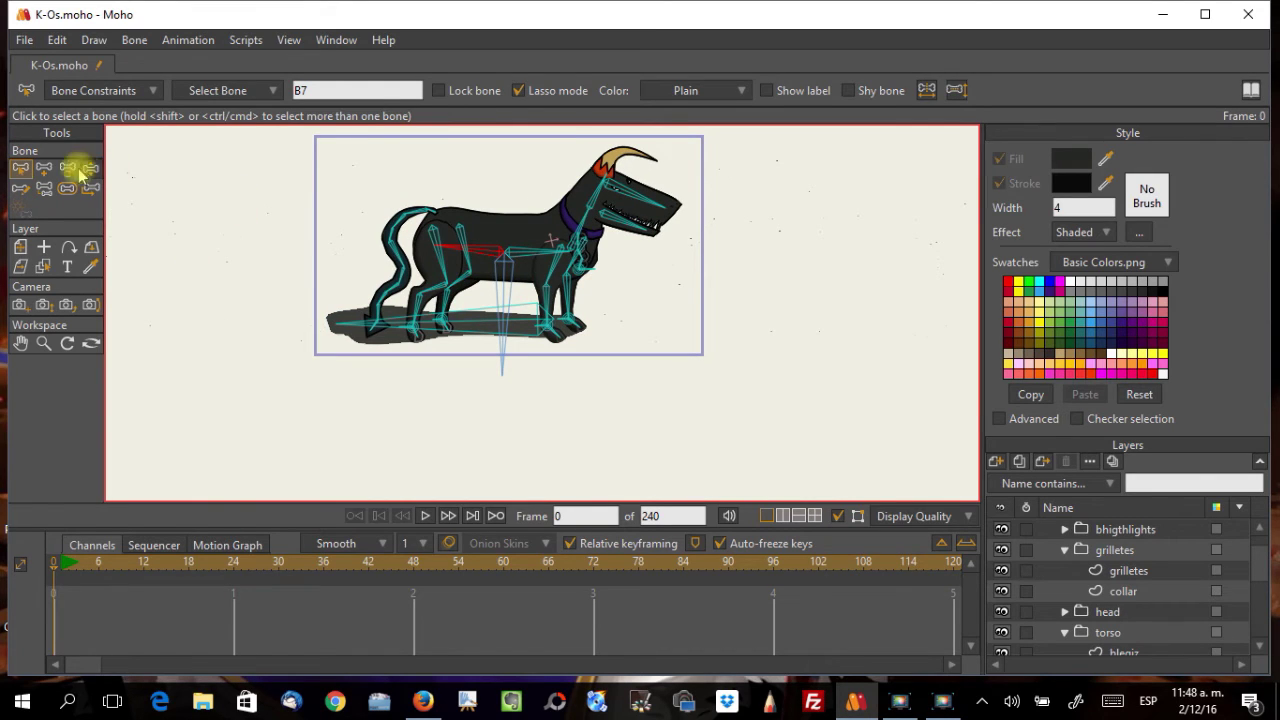
click(65, 90)
click(59, 117)
click(187, 138)
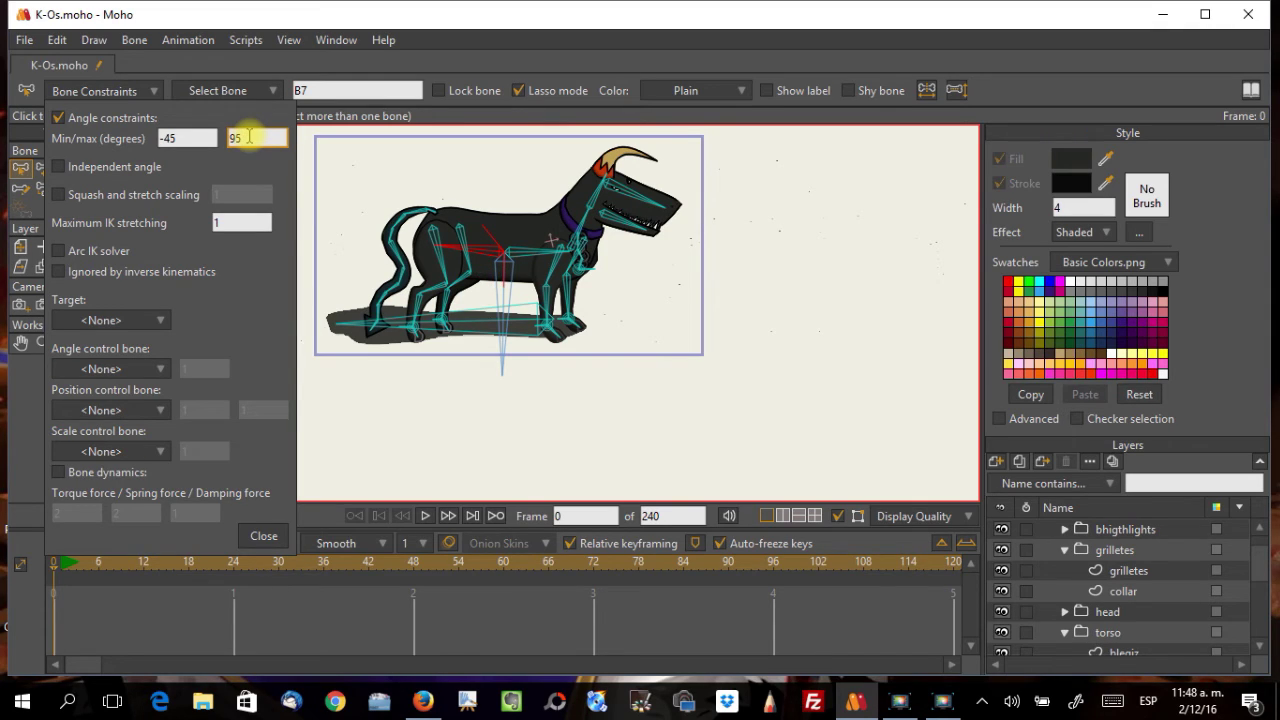
click(263, 535)
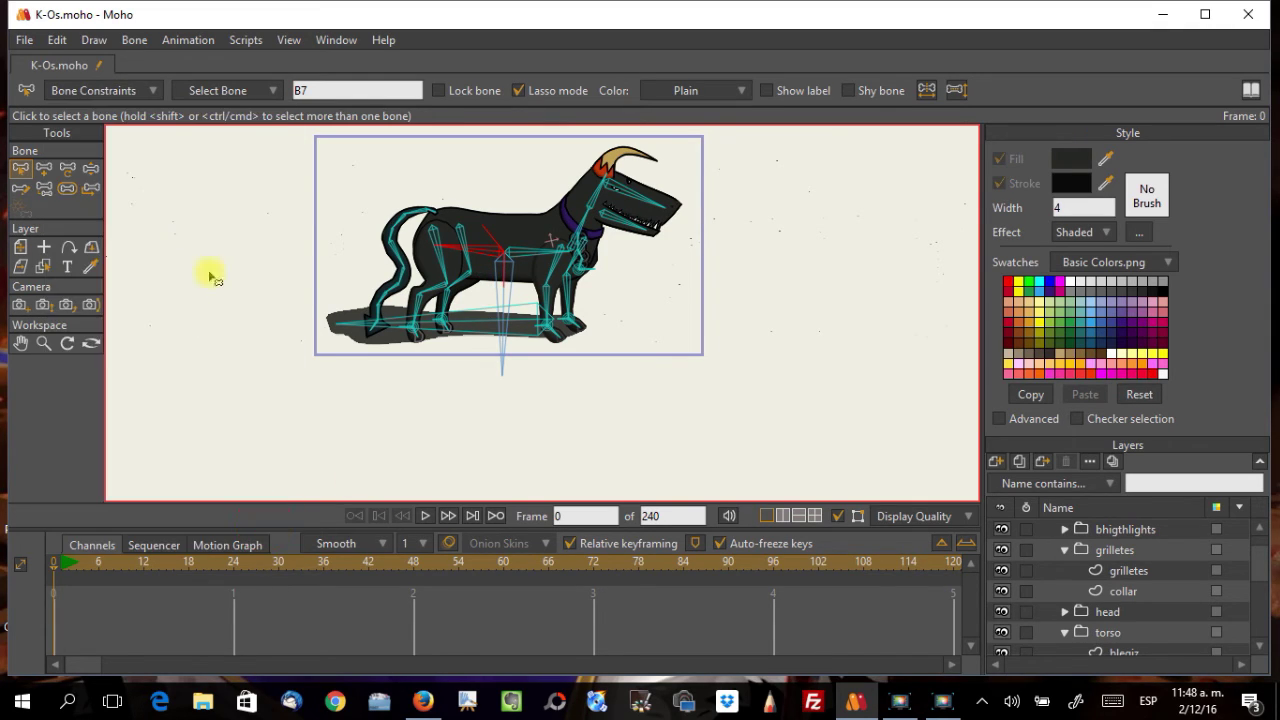
Step: Try a sitting pose by lowering the rear torso, rotating the shadow, pulling the hind feet forward and swinging the tail back
click(91, 169)
drag(466, 251, 518, 290)
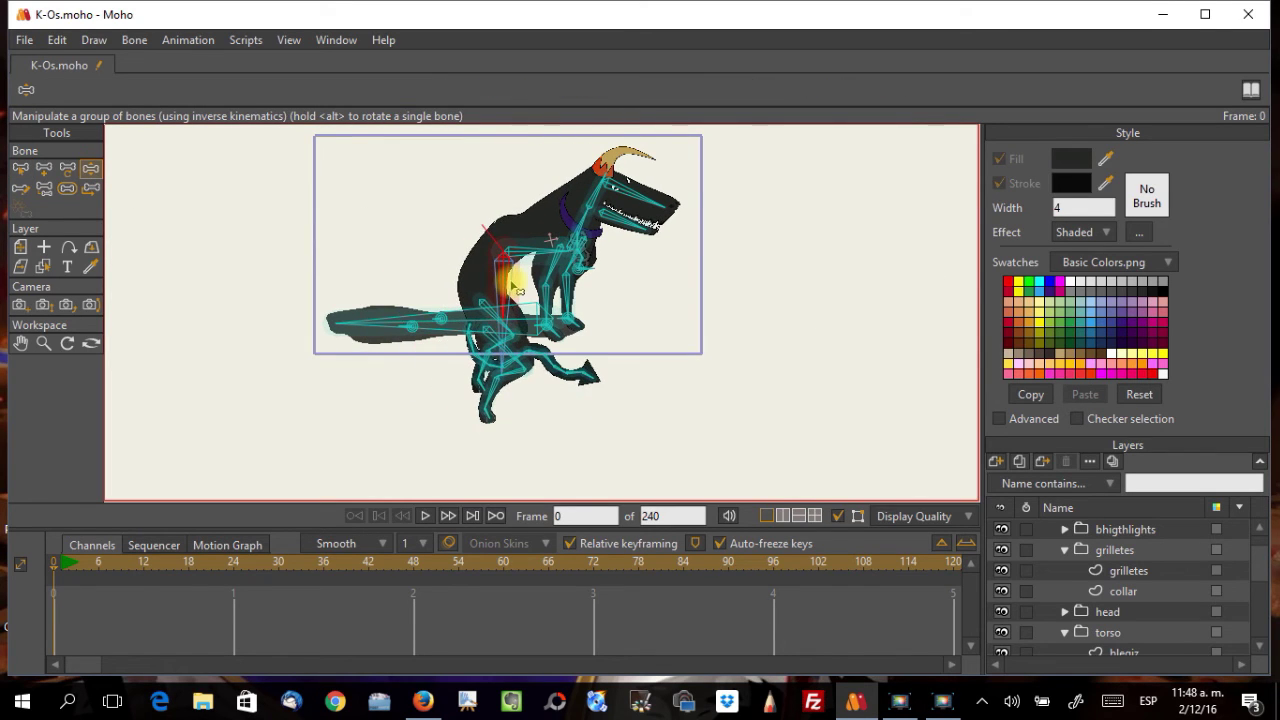
drag(440, 320, 407, 322)
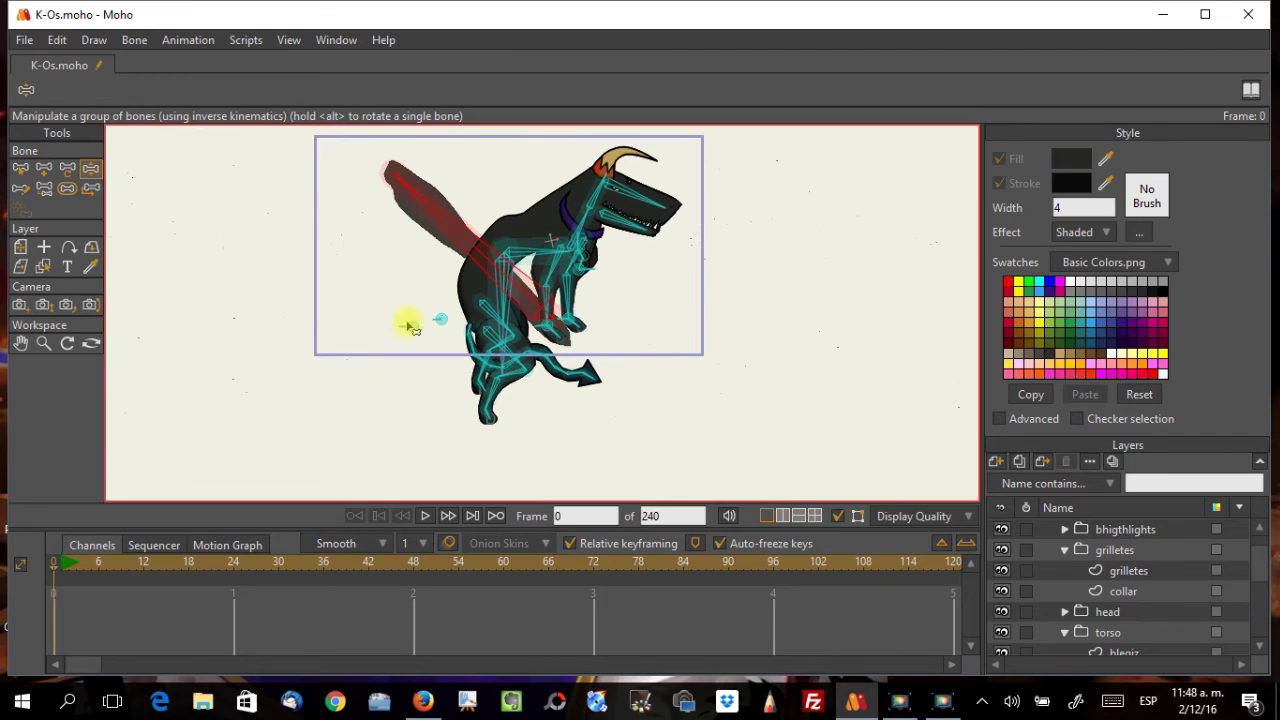
drag(449, 371, 541, 313)
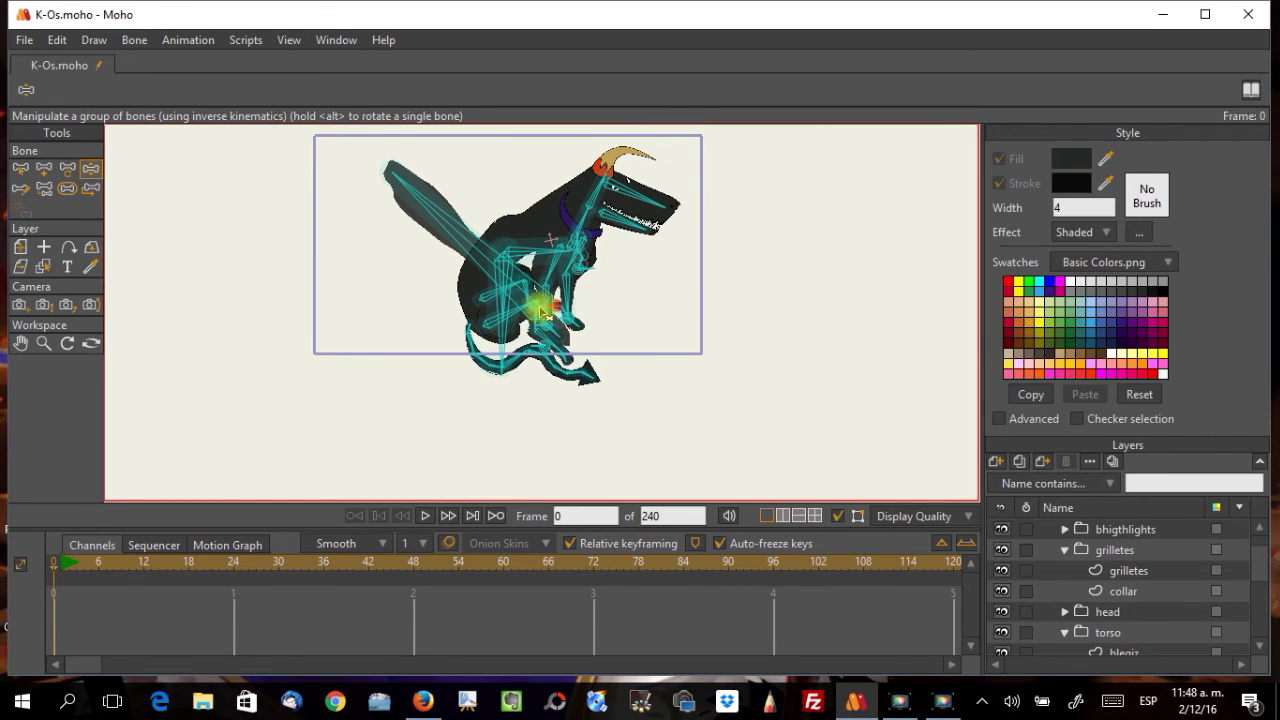
click(697, 340)
drag(577, 393, 331, 366)
Step: Adjust the sitting test pose by moving the foot targets and rotating the shadow back beneath the dog
scroll(580, 367, up, 3)
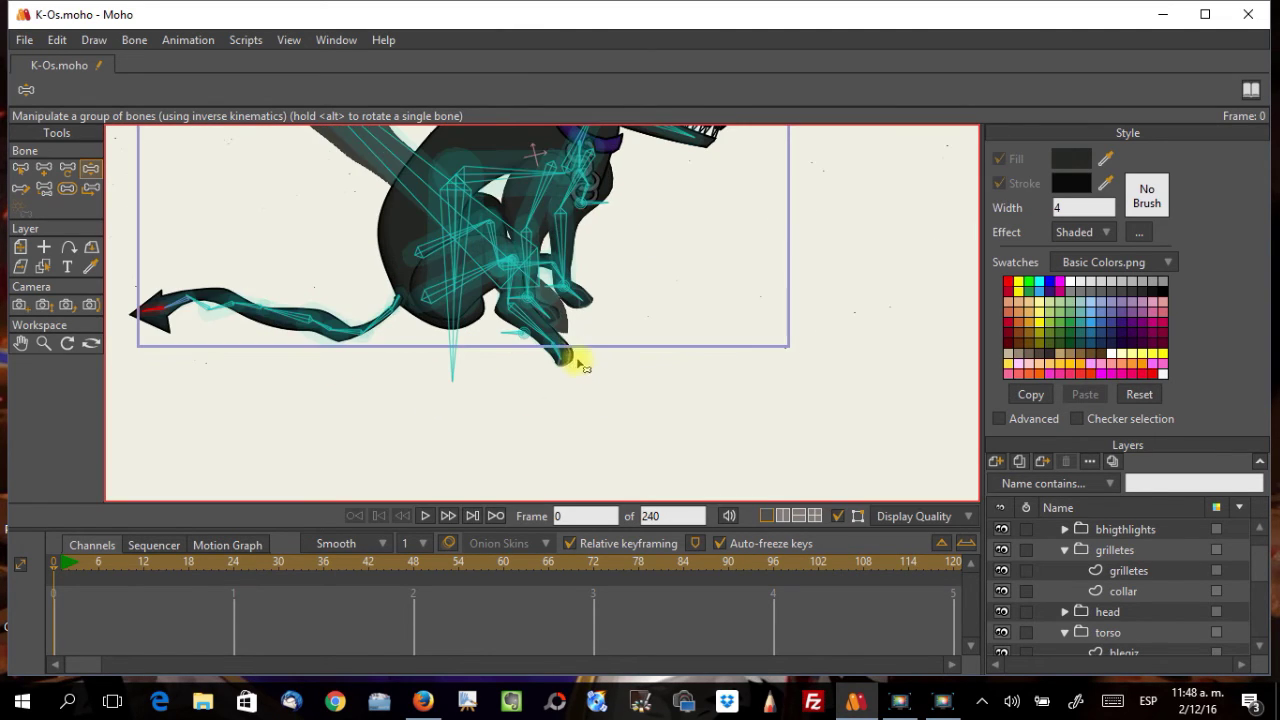
scroll(578, 340, down, 3)
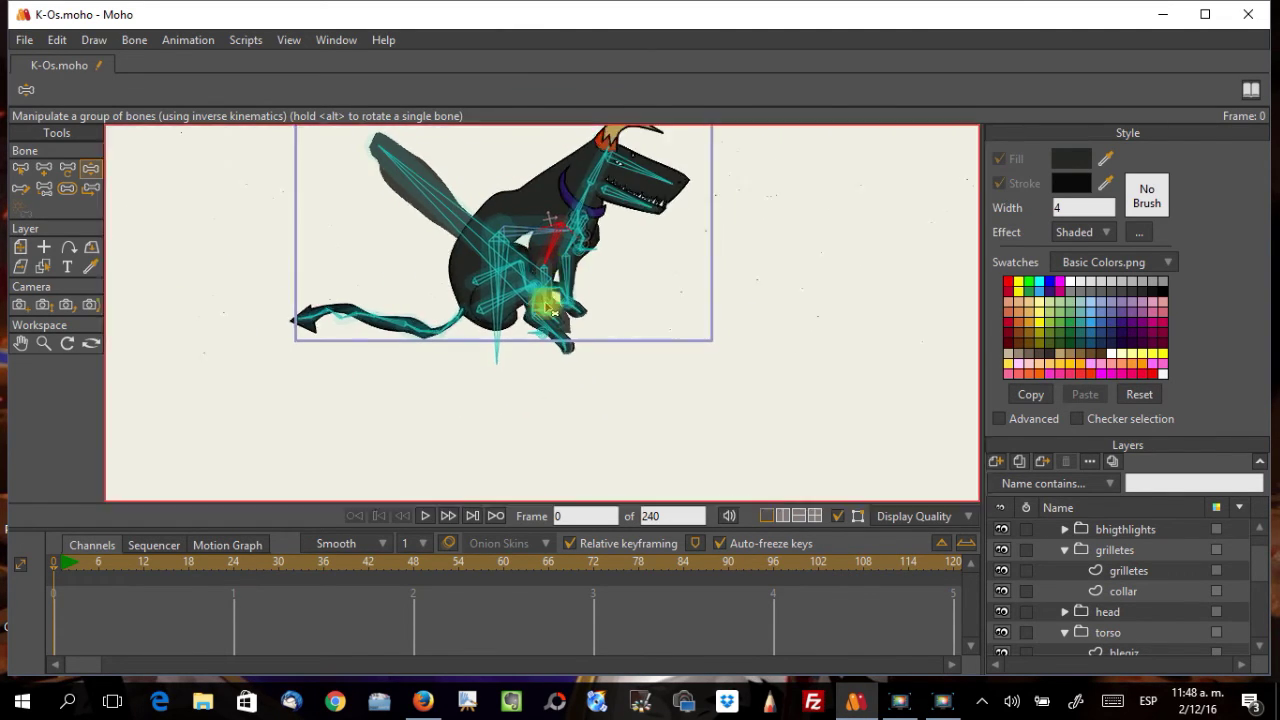
drag(552, 341, 571, 294)
drag(514, 163, 443, 286)
scroll(443, 286, up, 3)
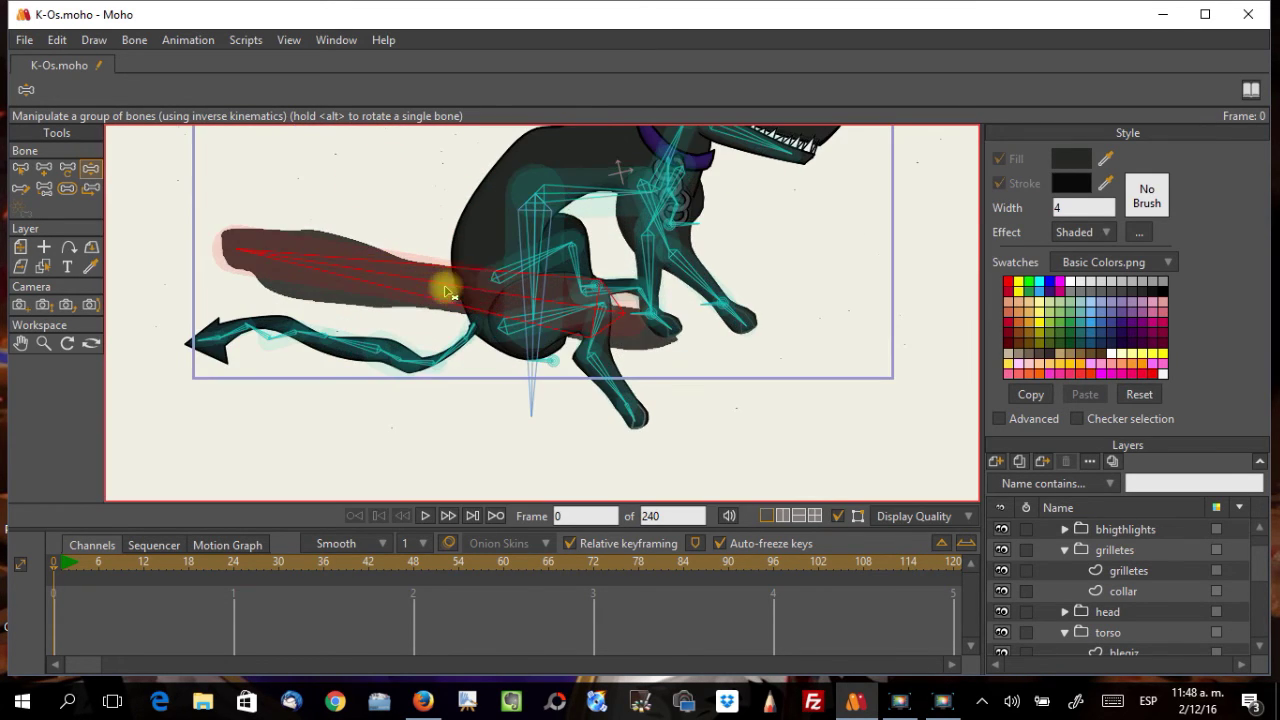
scroll(340, 297, down, 3)
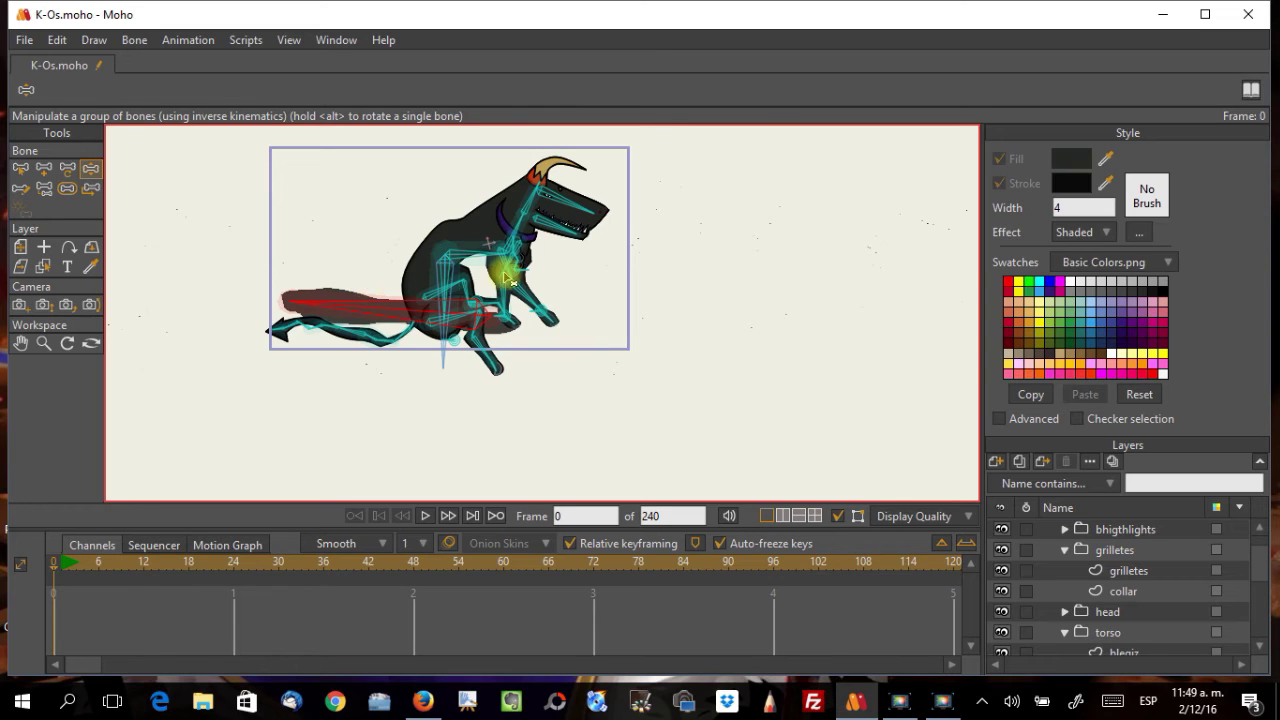
Step: Bend the tail tip down toward the ground and view the sitting pose without the bone overlay
scroll(420, 290, up, 4)
drag(187, 345, 166, 285)
drag(98, 236, 86, 352)
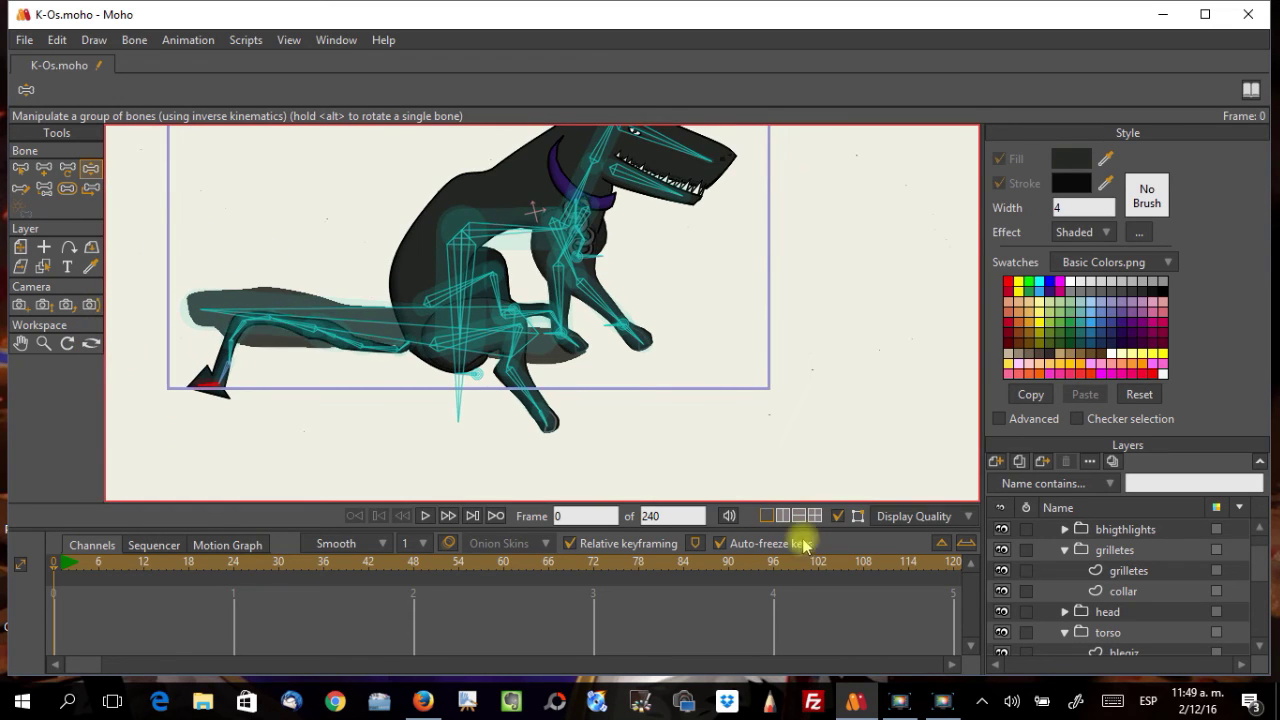
scroll(638, 418, down, 2)
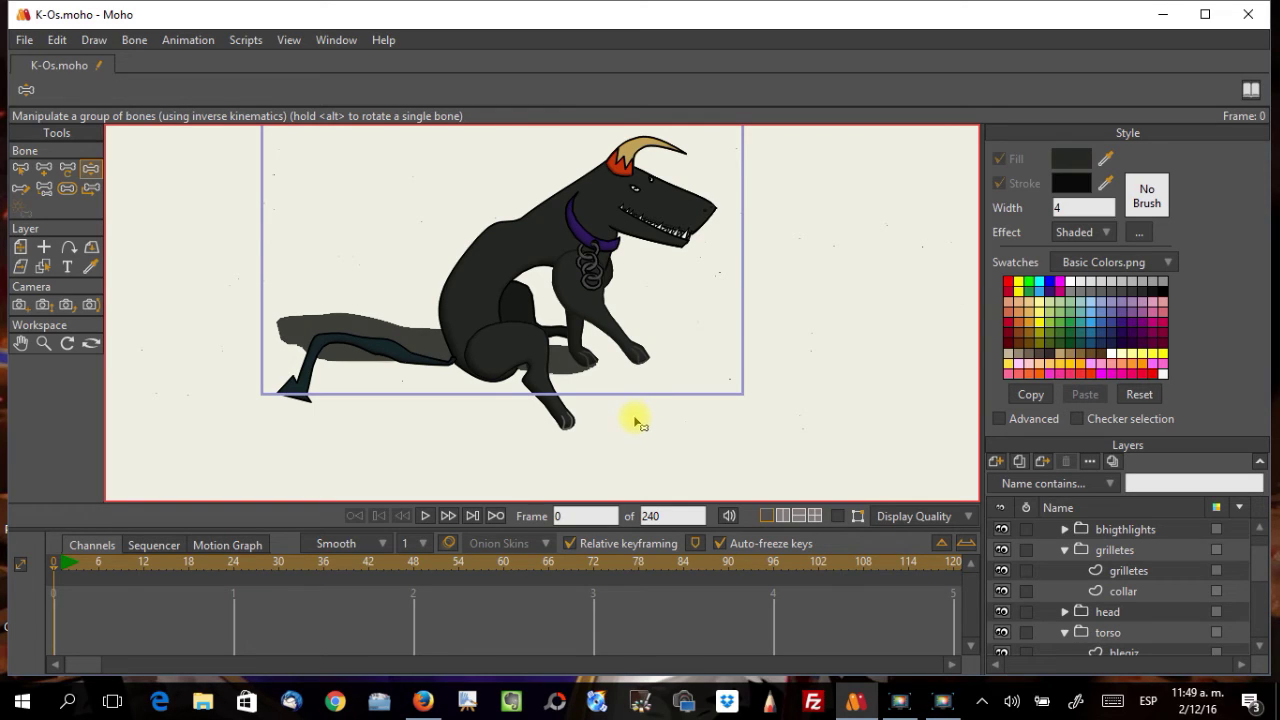
Step: Return the dog to its rest pose with the Select Bone tool and save the K-Os.moho file
click(21, 172)
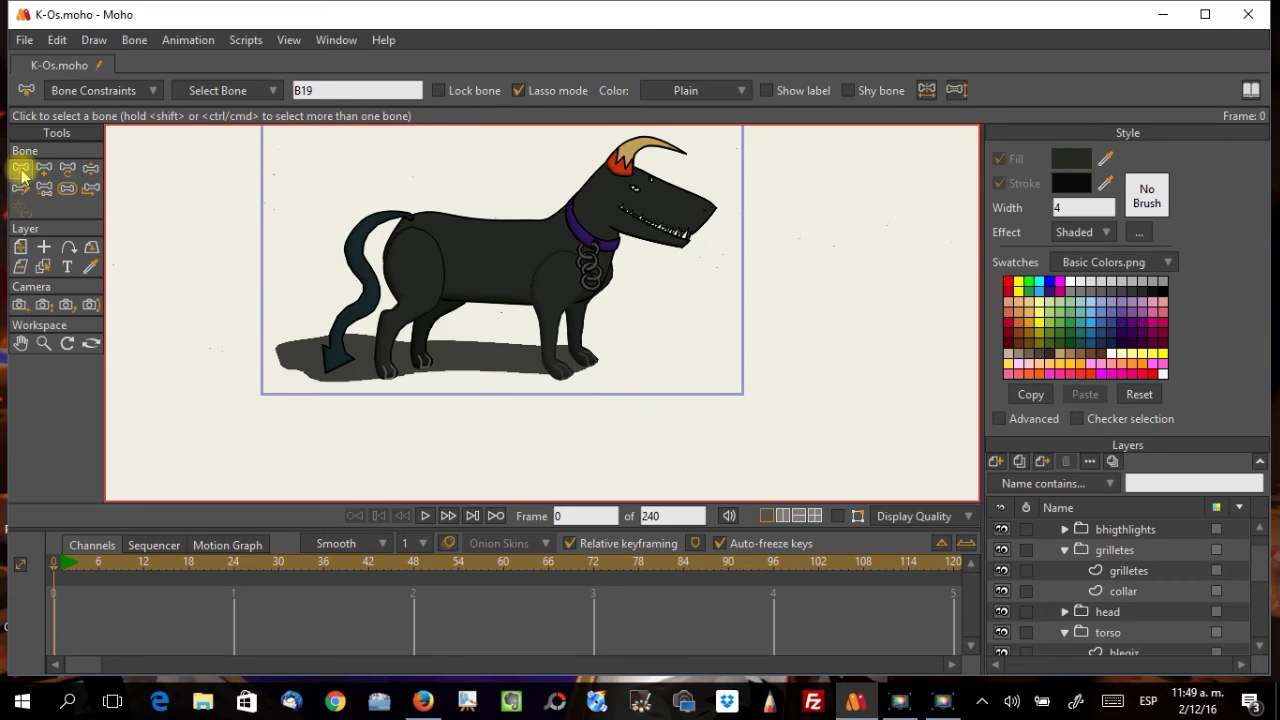
scroll(560, 440, down, 1)
key(ctrl+s)
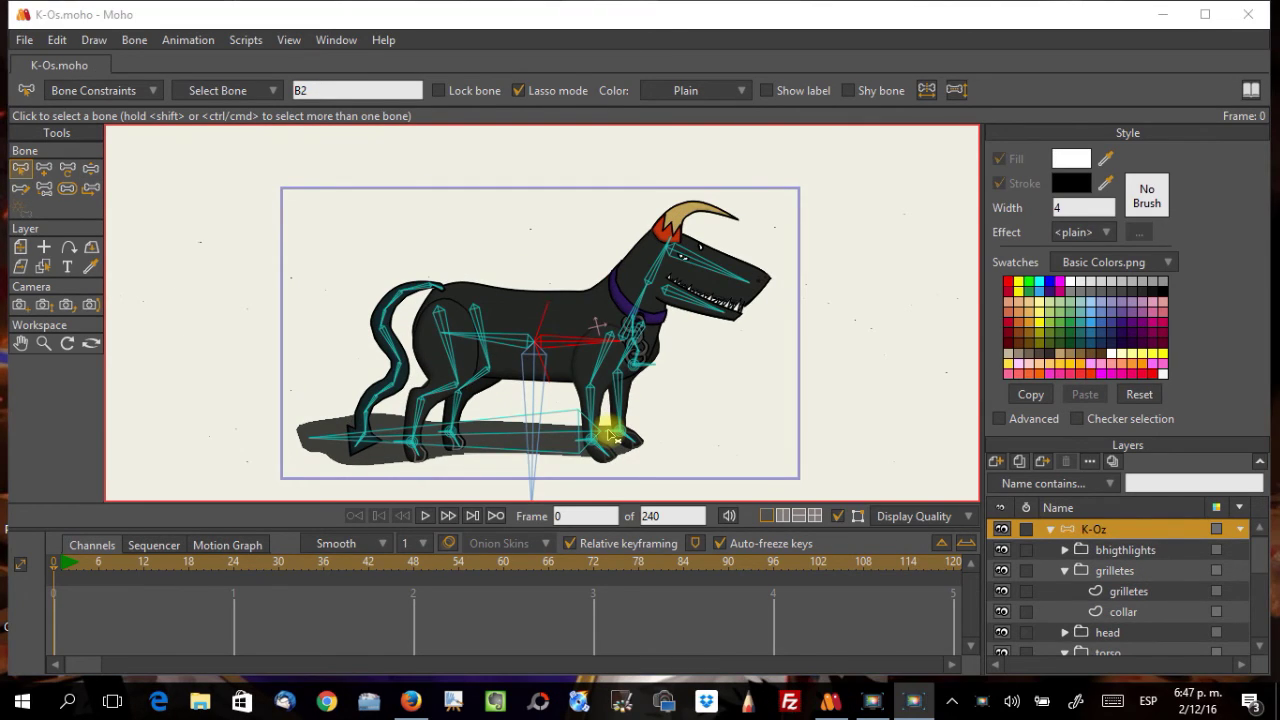
scroll(598, 328, up, 2)
scroll(600, 328, down, 1)
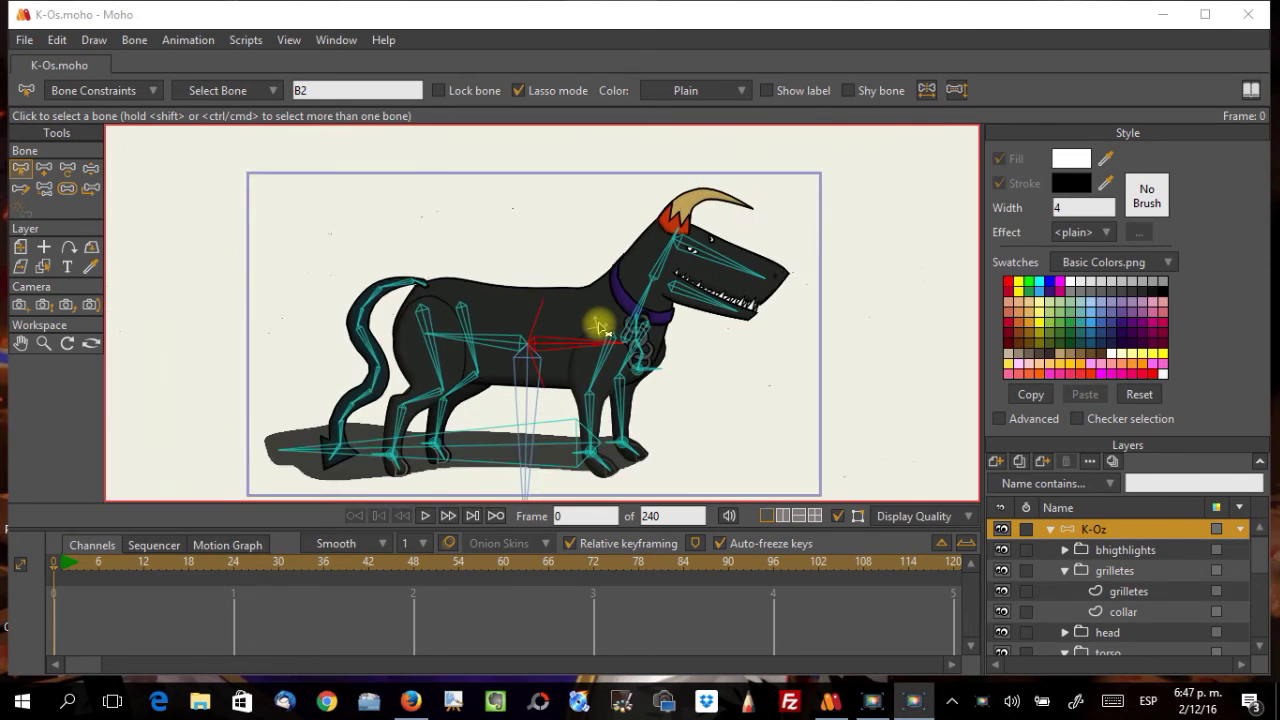
Step: Select the torso, neck, head, jaw and collar chain bones together and hide them
click(22, 170)
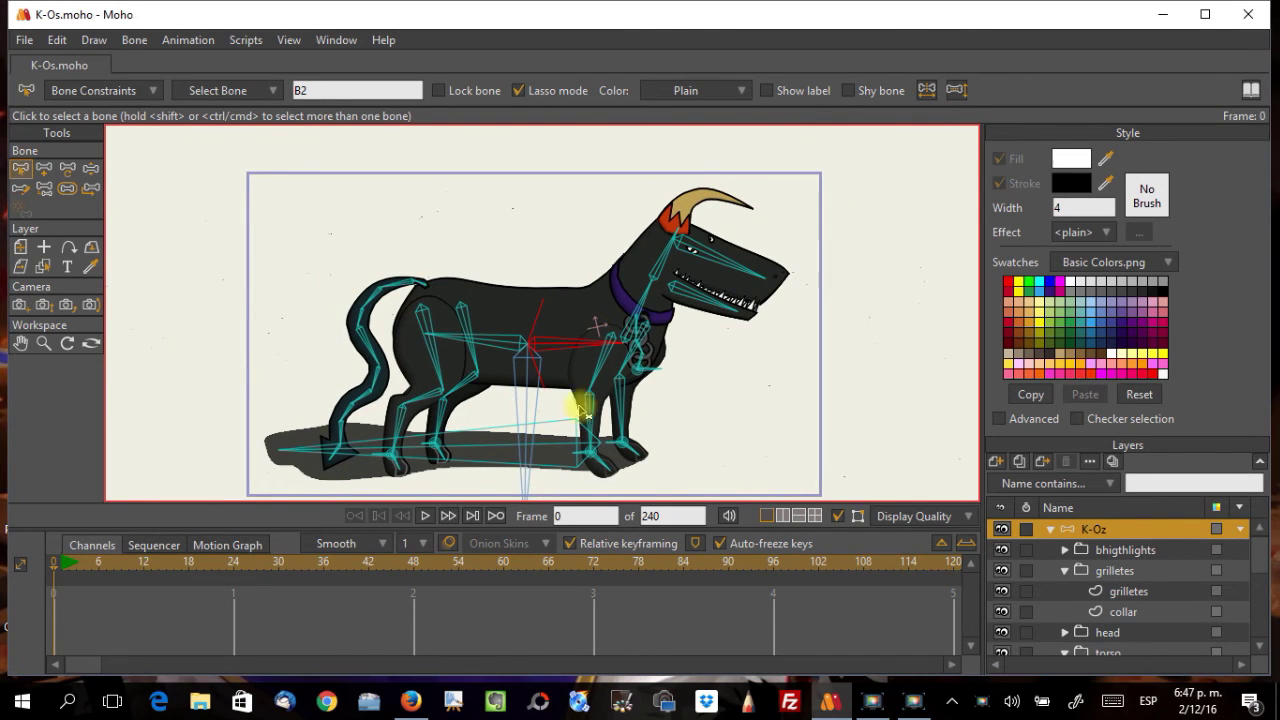
click(483, 349)
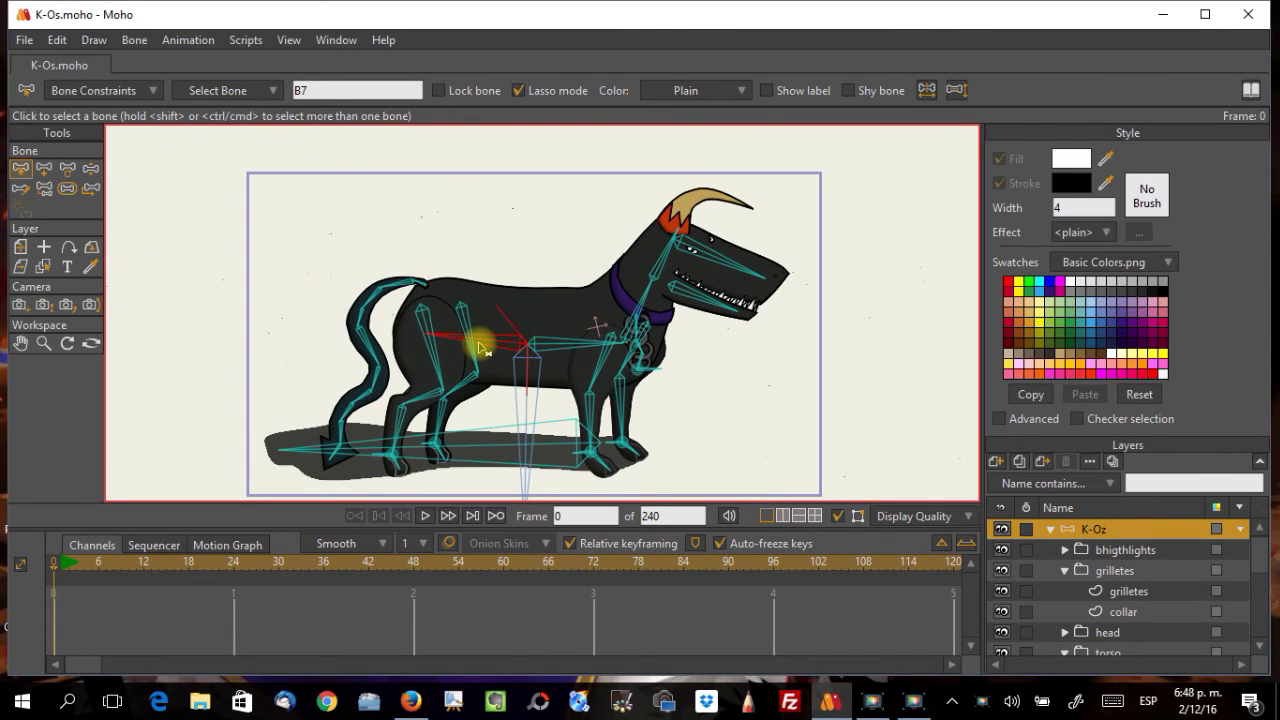
shift+click(538, 347)
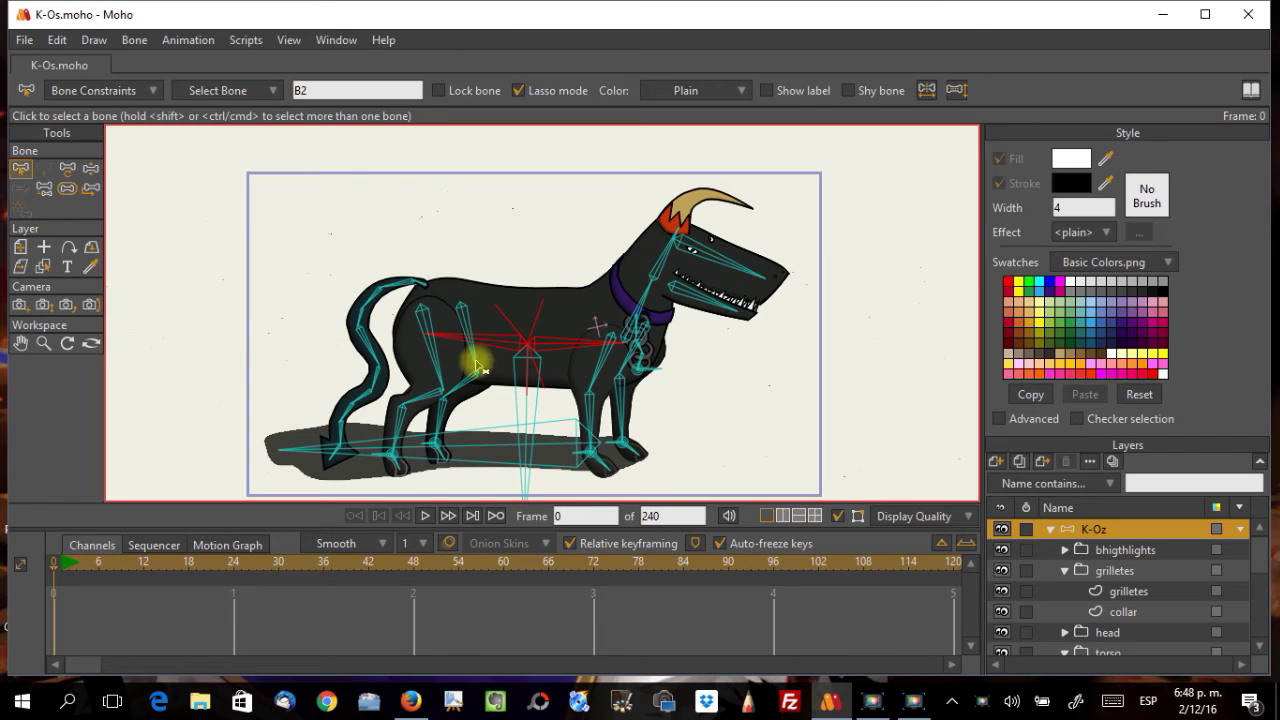
shift+click(686, 285)
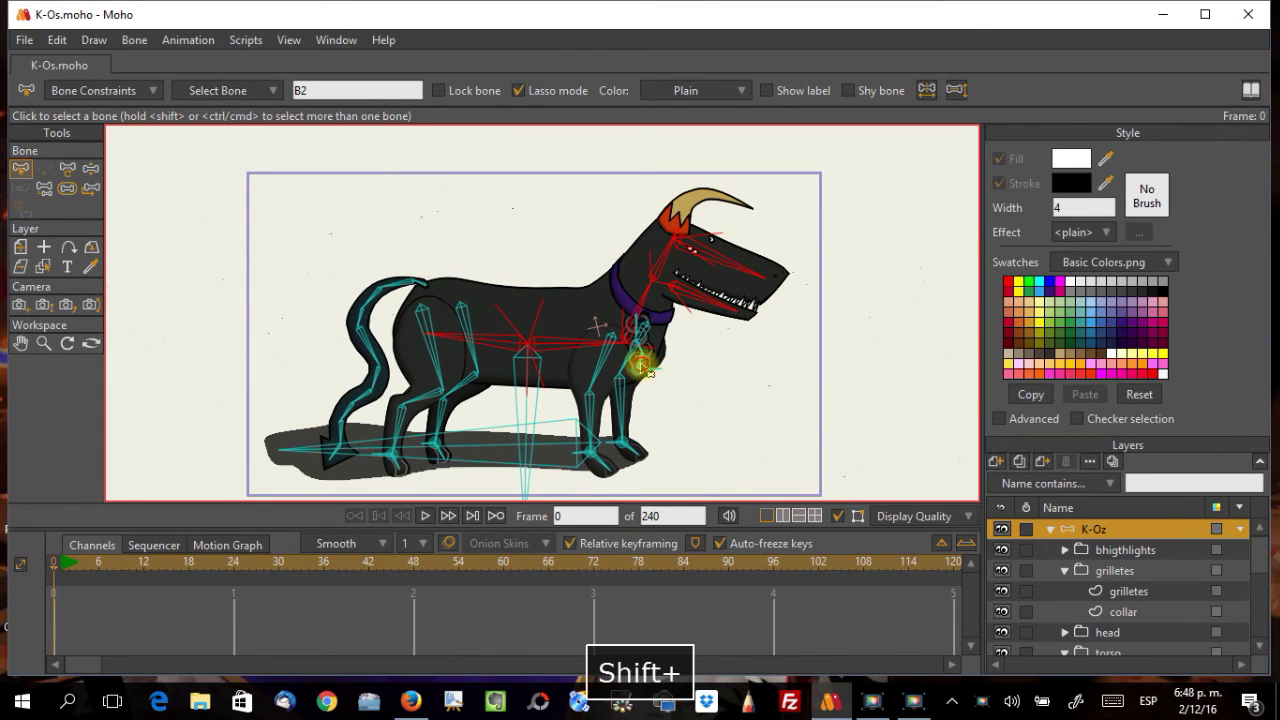
scroll(655, 378, up, 5)
scroll(650, 387, up, 3)
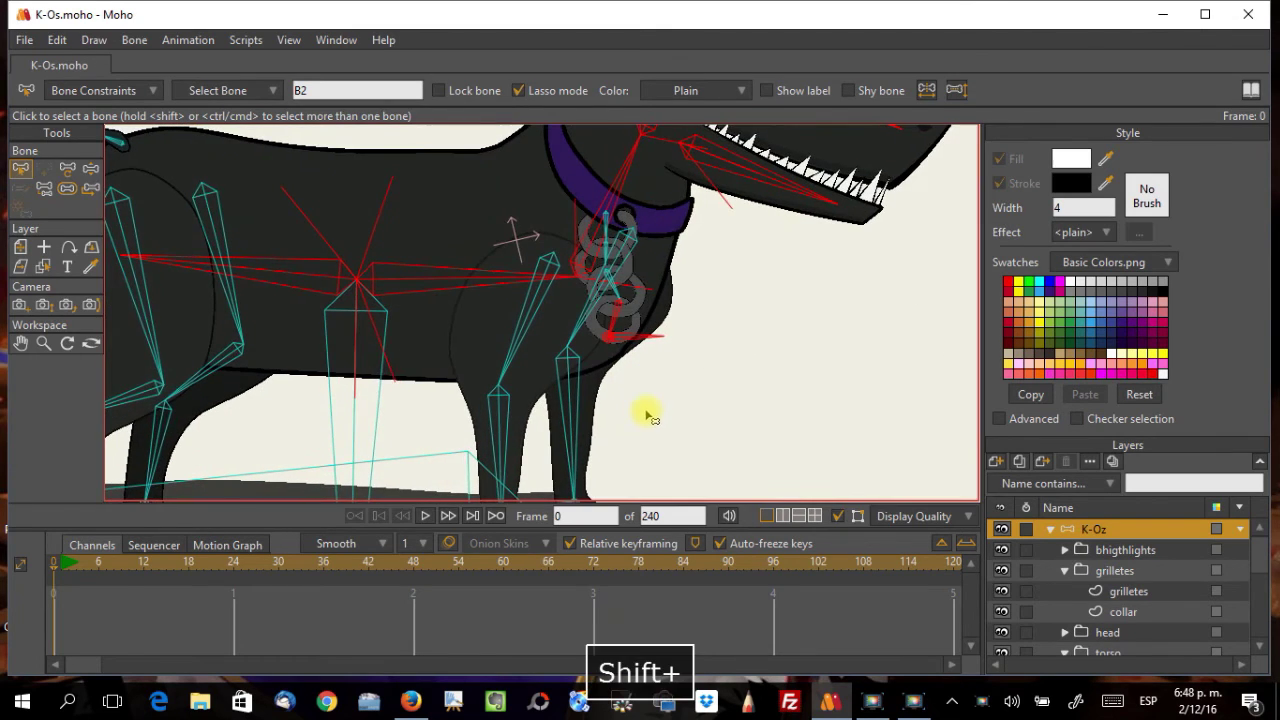
shift+click(605, 288)
scroll(680, 410, down, 5)
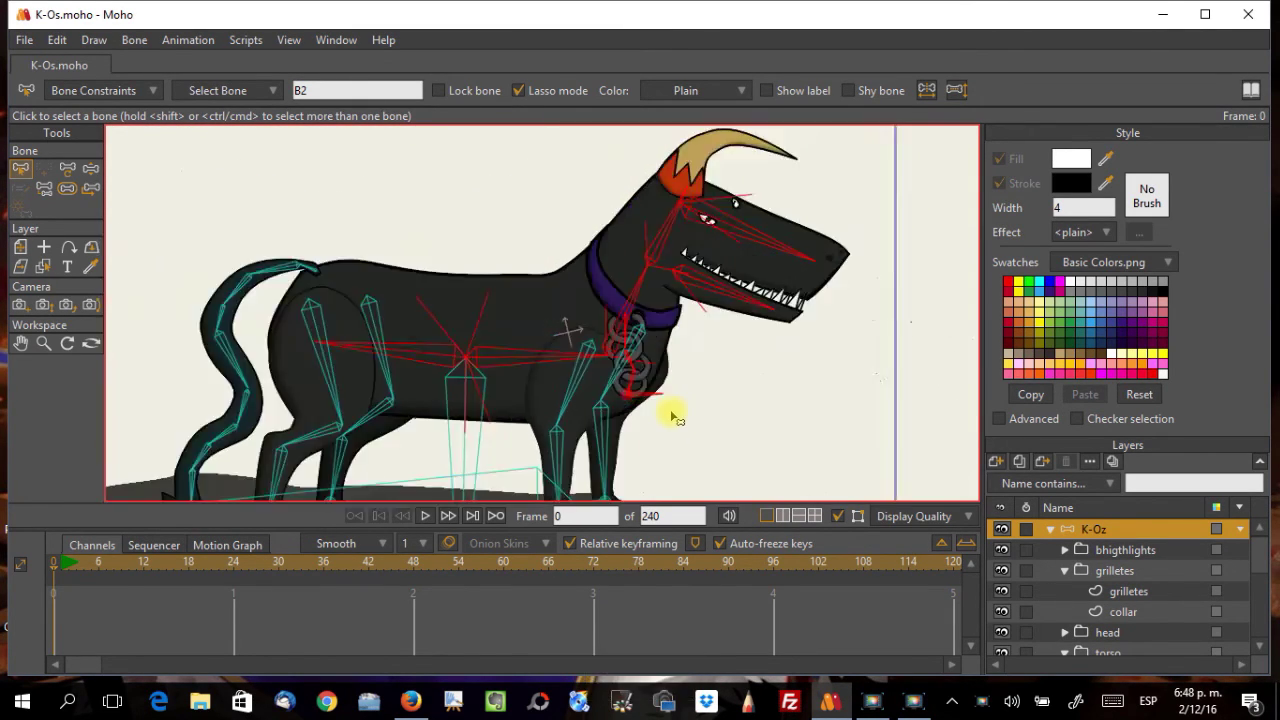
scroll(420, 260, up, 2)
scroll(452, 233, up, 1)
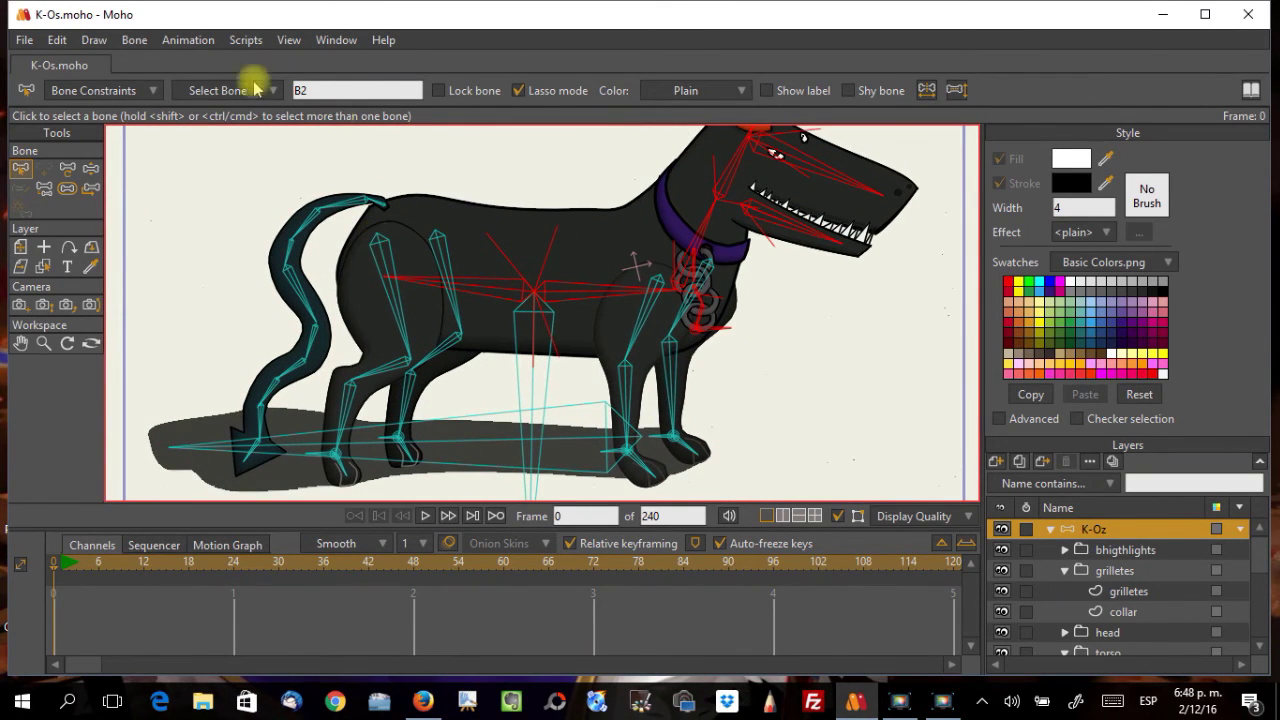
click(136, 40)
click(180, 263)
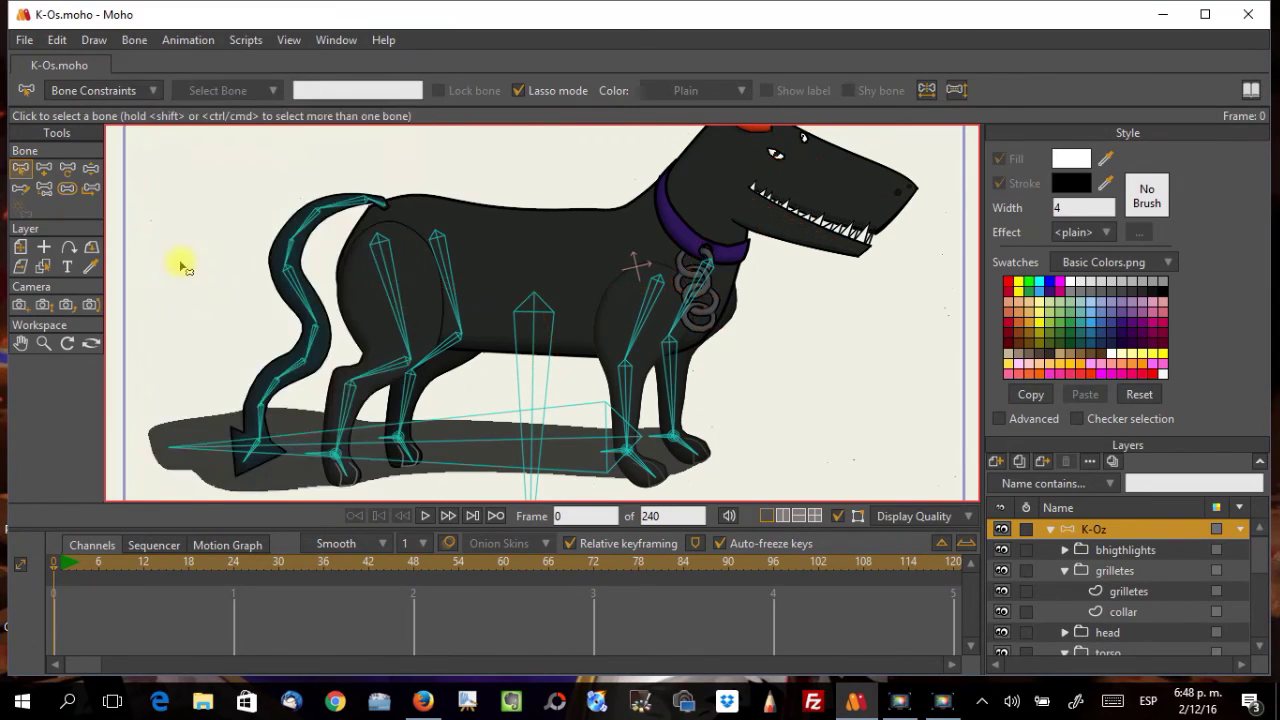
Step: Select the tail bones and the shadow bones with the lasso and hide them
mouse_move(320, 240)
mouse_down()
mouse_move(366, 214)
mouse_move(352, 168)
mouse_up()
mouse_move(252, 347)
mouse_down()
mouse_move(226, 462)
mouse_move(241, 478)
mouse_move(311, 410)
mouse_move(342, 349)
mouse_move(341, 299)
mouse_move(395, 205)
mouse_up()
click(134, 40)
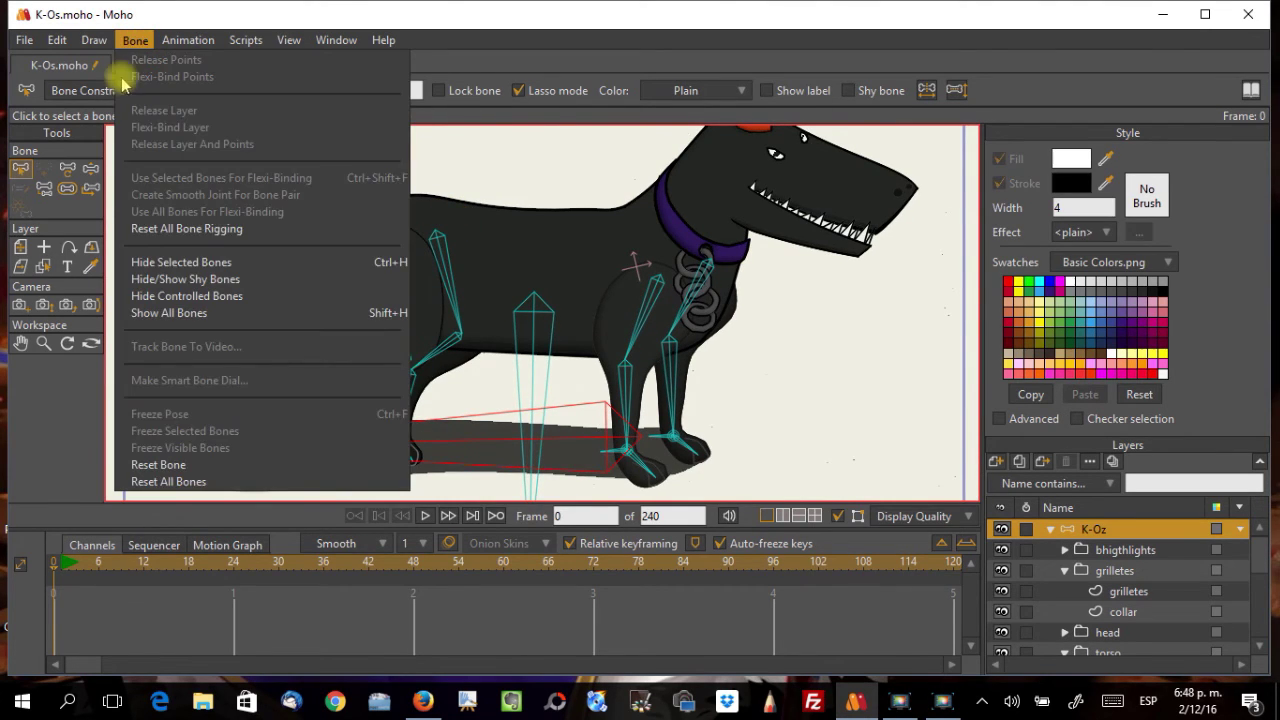
click(148, 262)
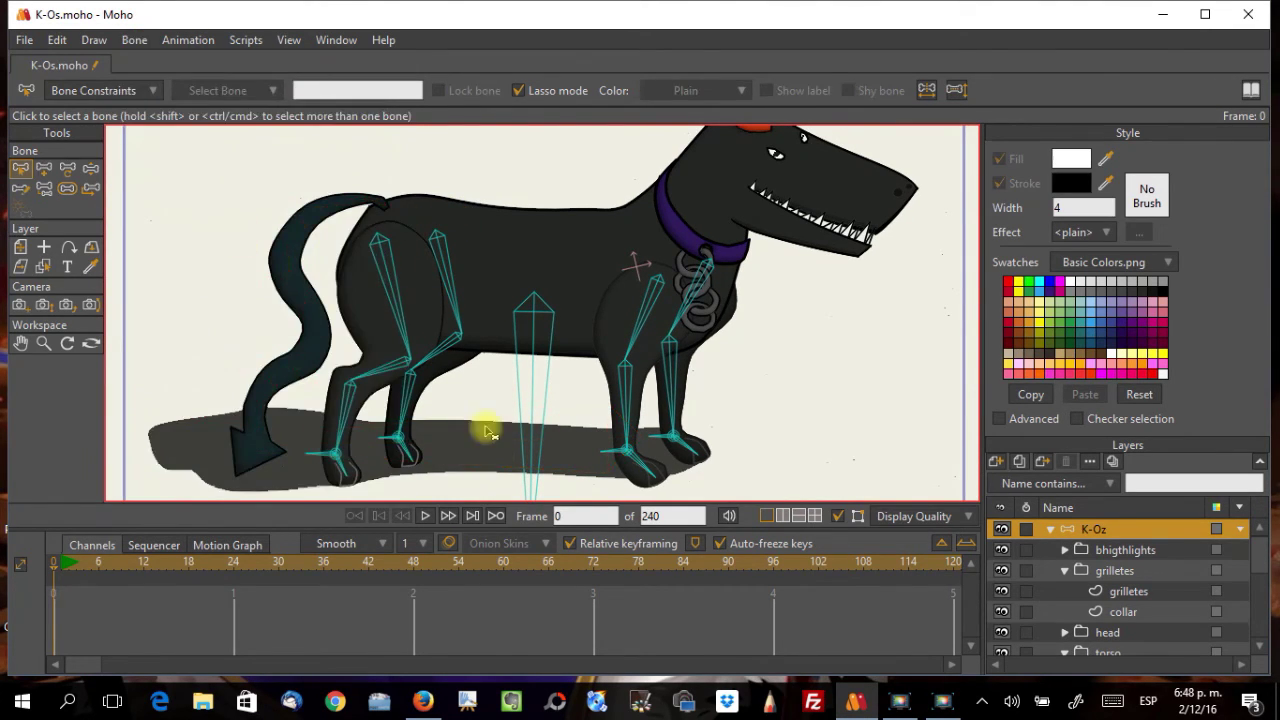
Step: Hide the body layer in the torso group so the legs show separately
scroll(486, 429, up, 1)
scroll(486, 429, down, 2)
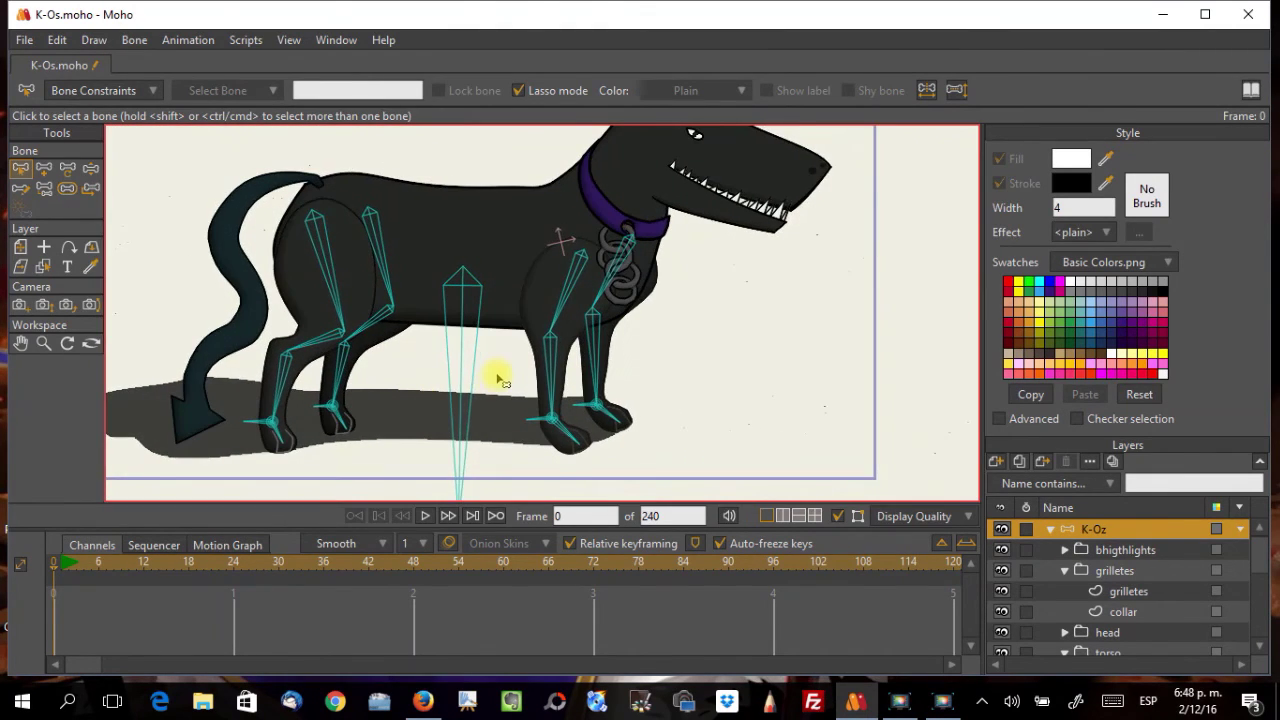
scroll(494, 371, down, 1)
scroll(496, 378, up, 1)
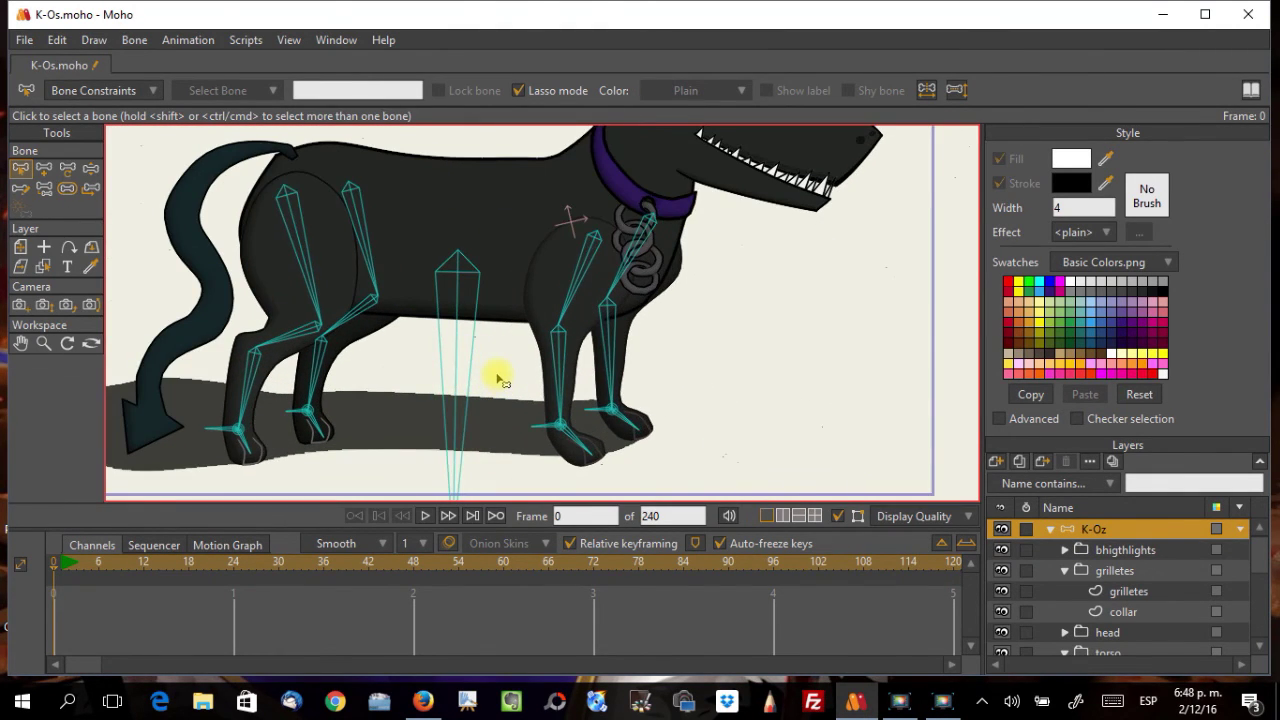
scroll(1057, 606, down, 4)
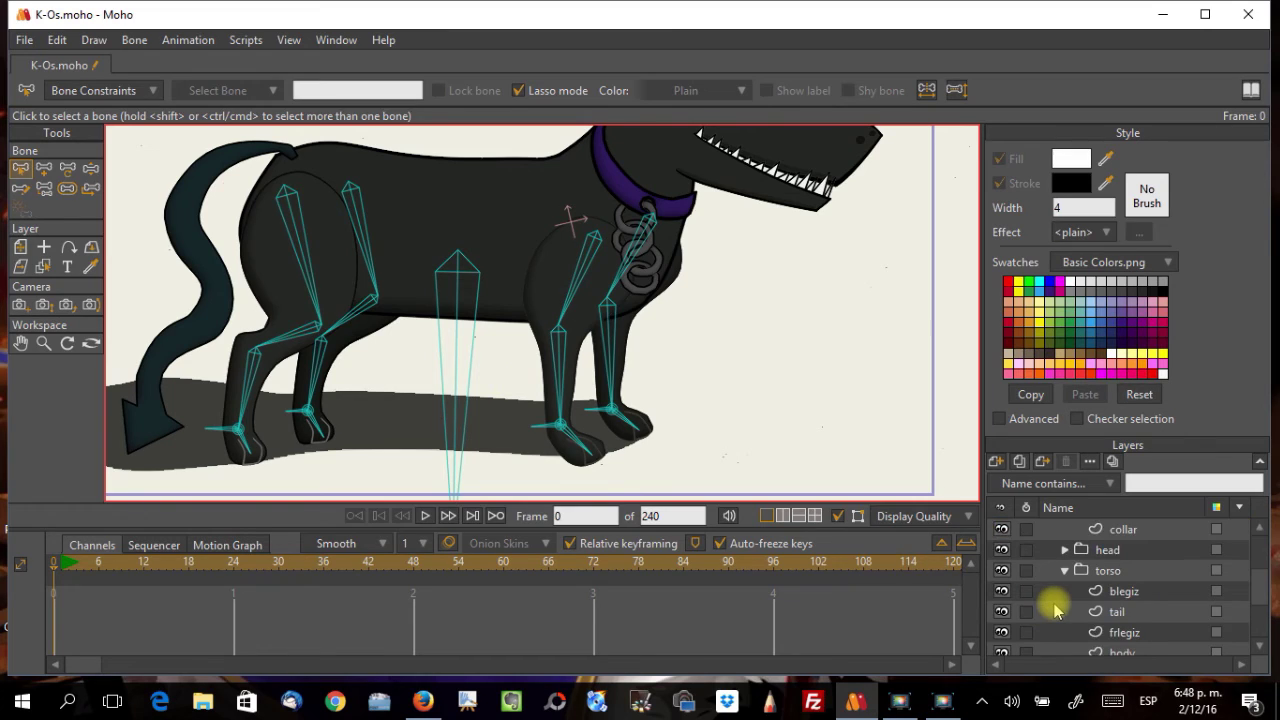
scroll(1057, 606, up, 1)
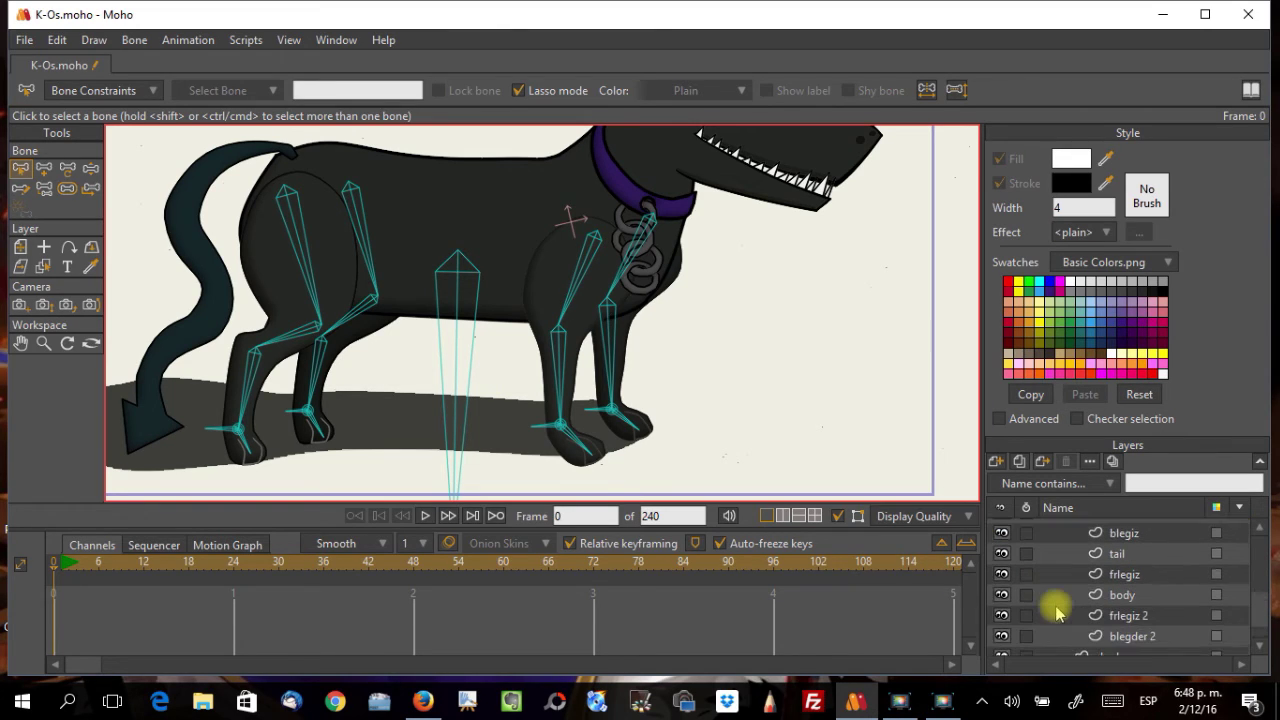
click(1003, 595)
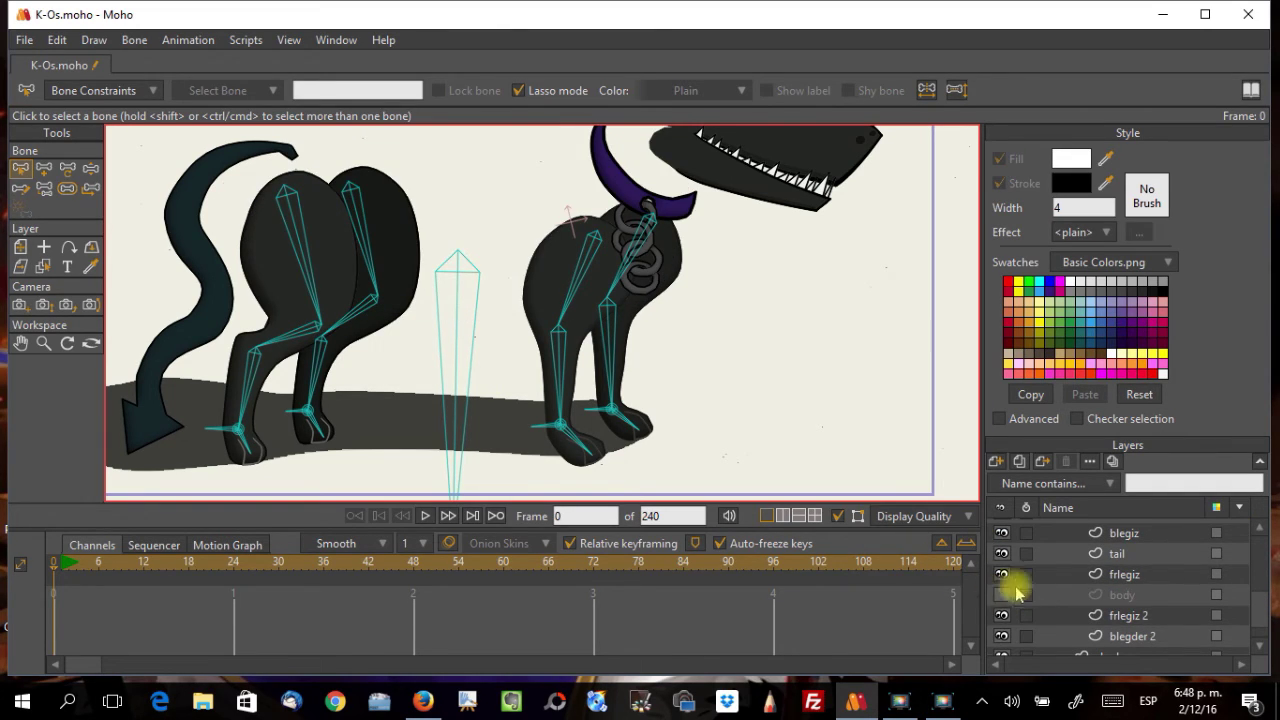
Step: Hide the blegder 2 layer and toggle the blegiz layer off and on to identify its leg
scroll(1068, 620, down, 1)
scroll(1068, 620, up, 3)
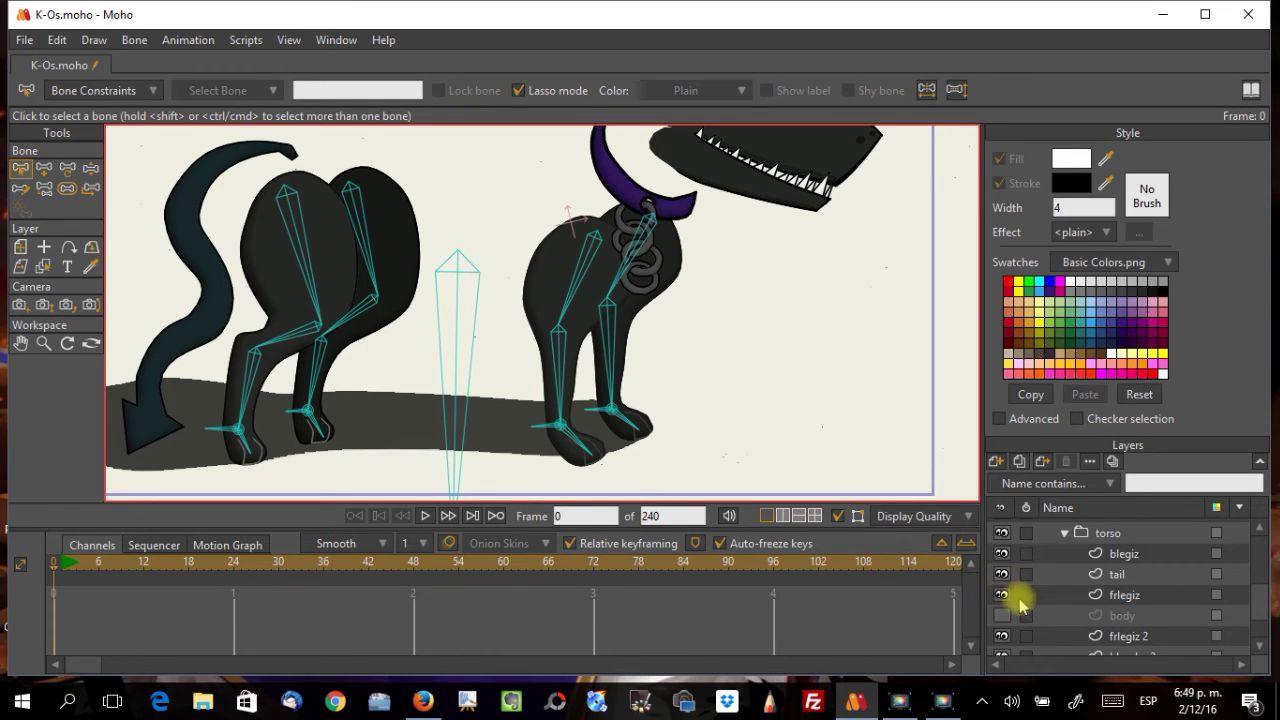
scroll(1025, 605, down, 2)
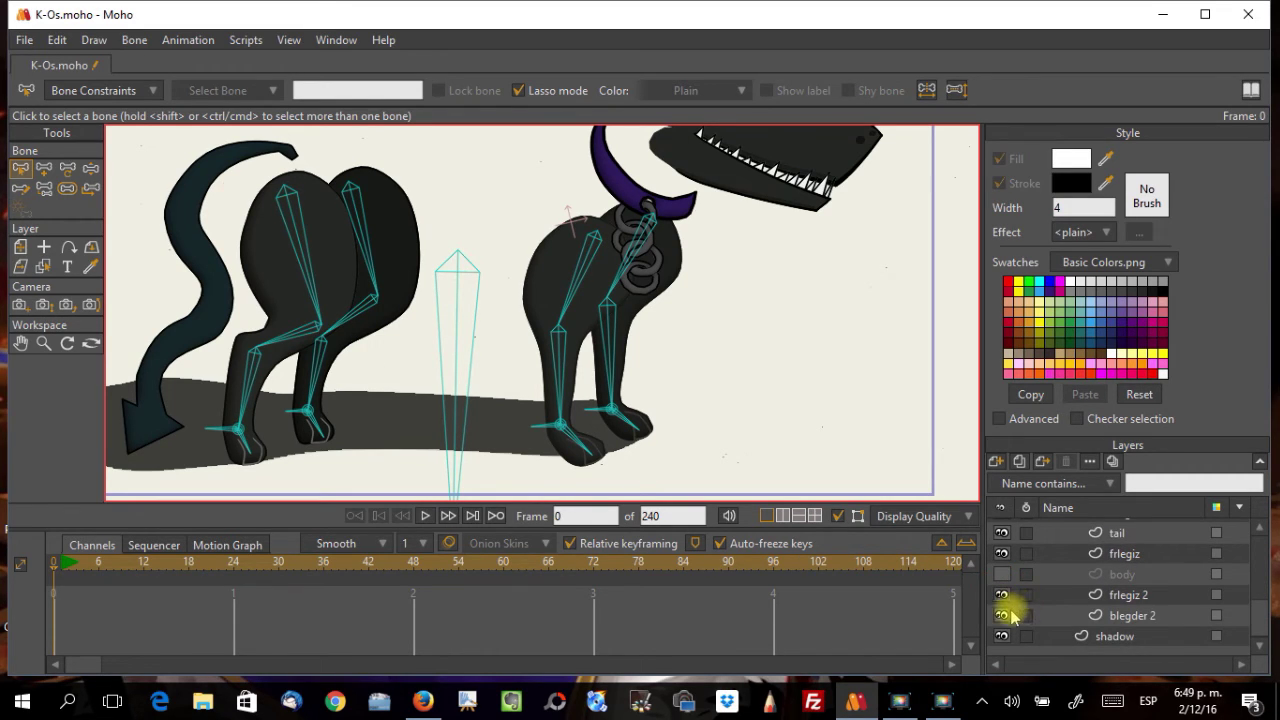
click(1002, 616)
scroll(1020, 600, up, 2)
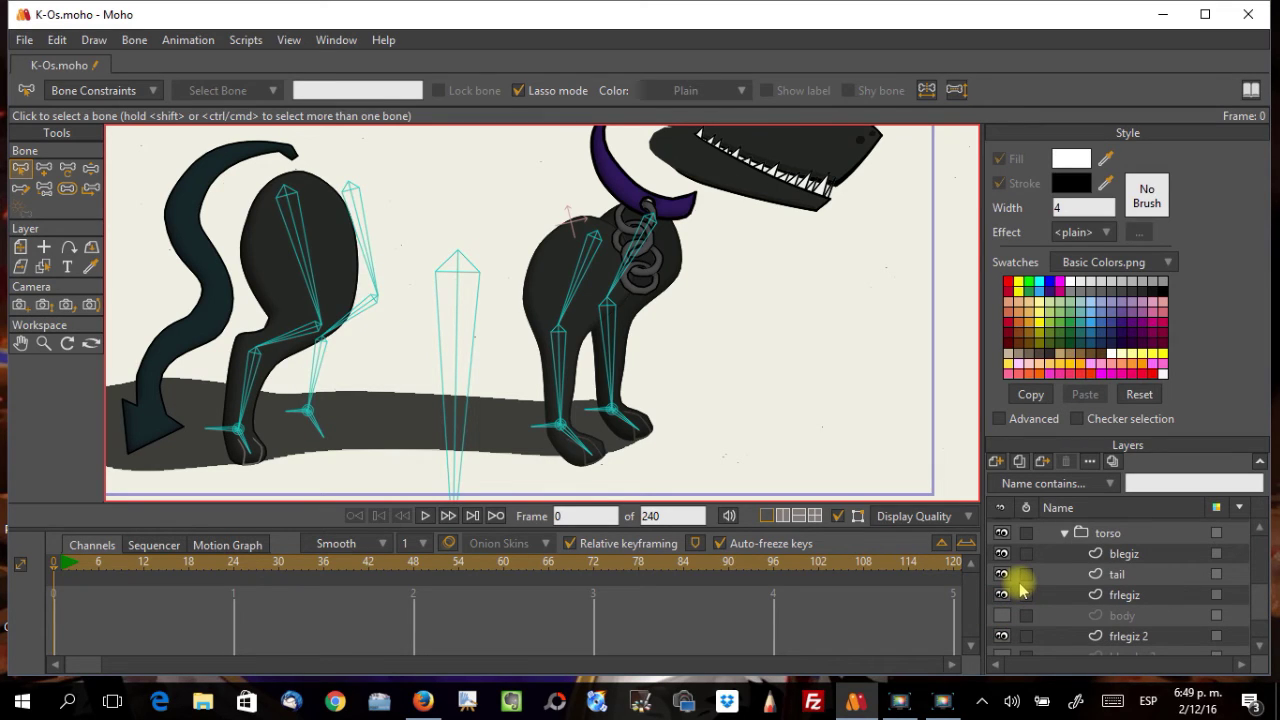
click(1002, 553)
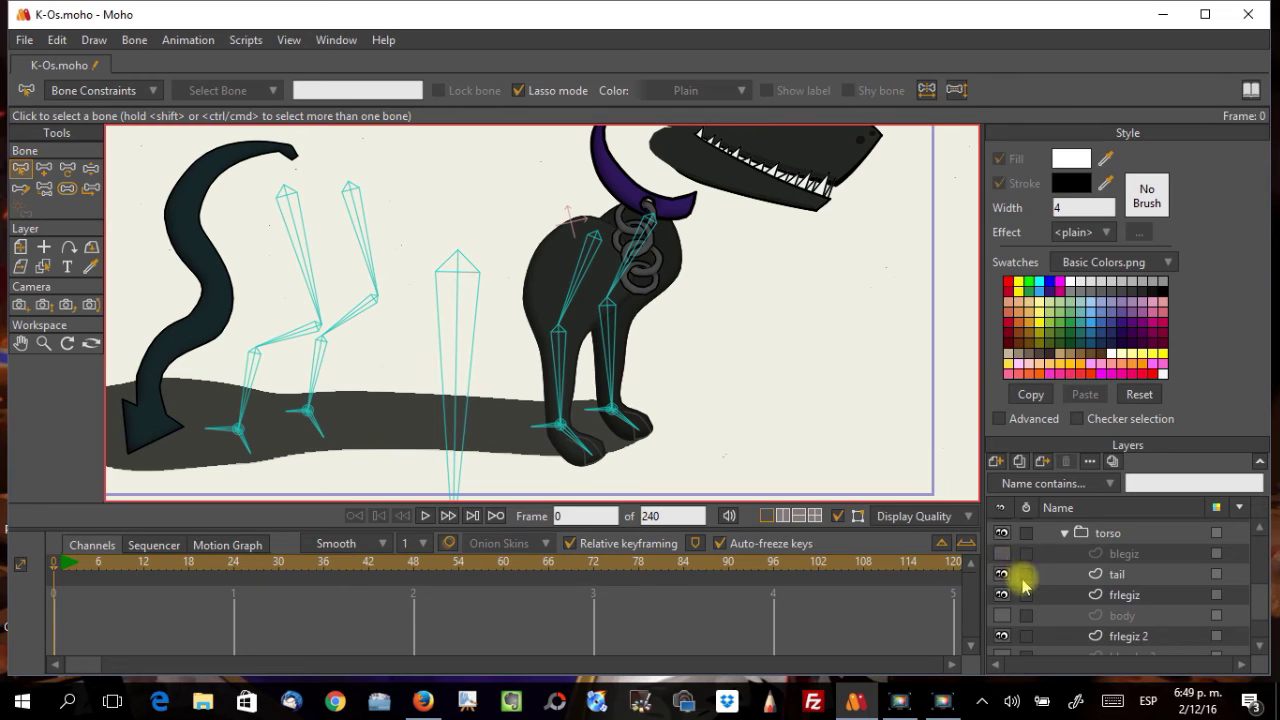
click(1002, 553)
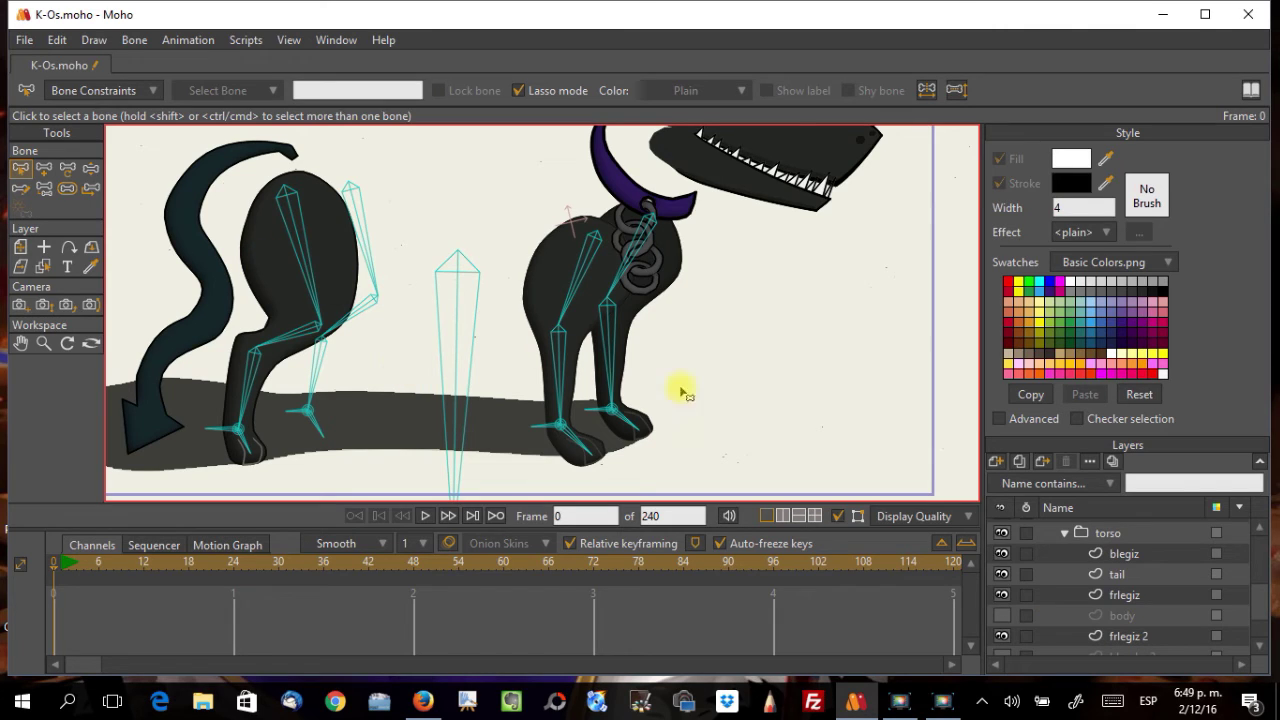
Step: Identify the front leg layers and rename the frlegiz 2 layer to frlegder
scroll(1050, 505, down, 2)
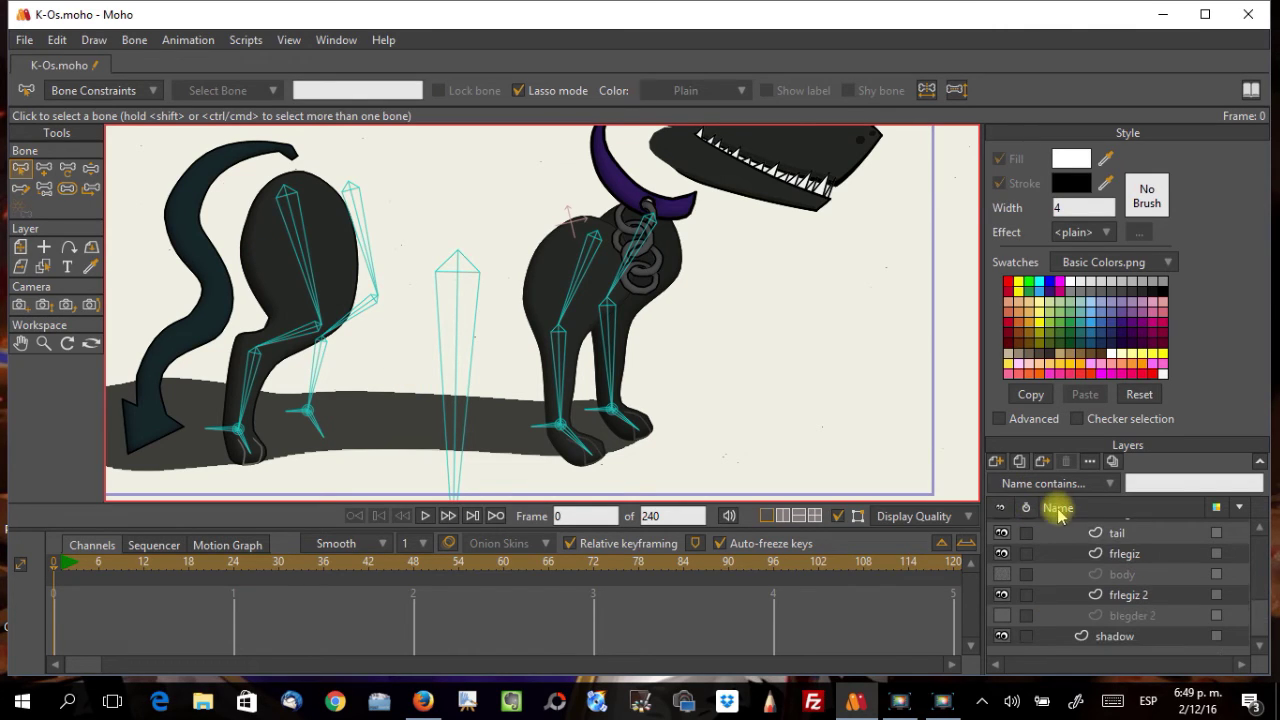
click(1106, 560)
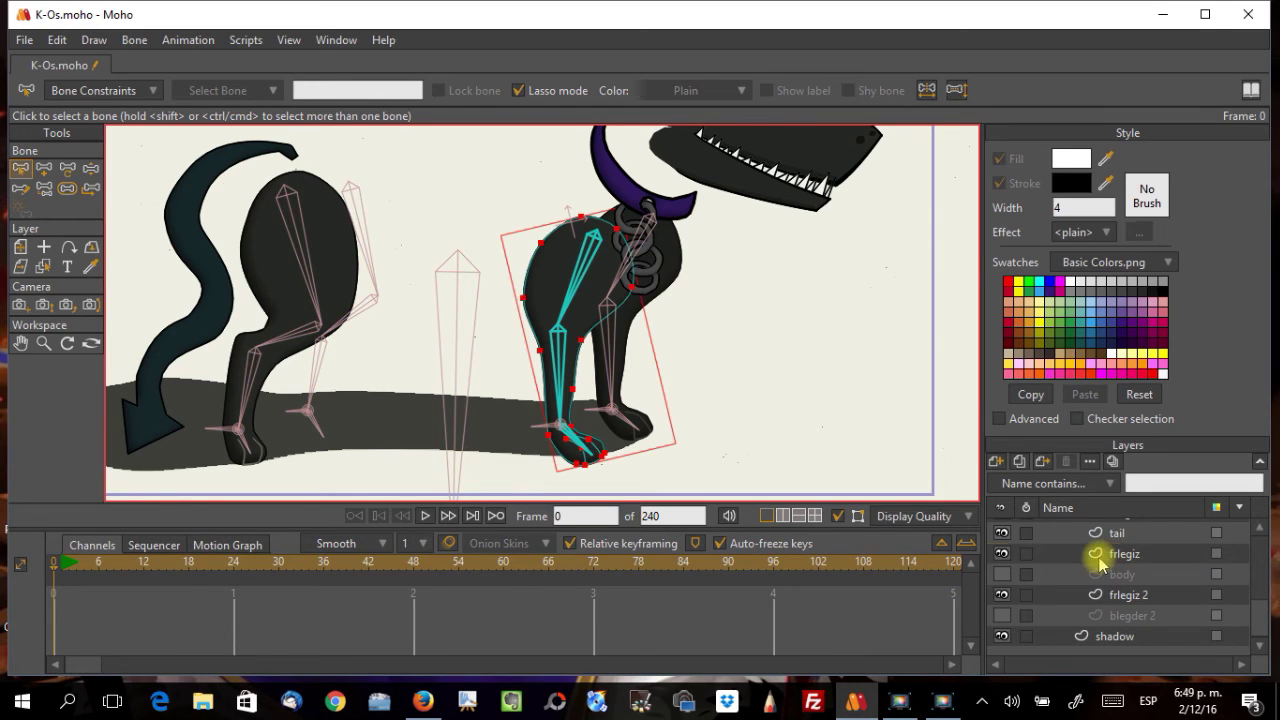
click(1095, 595)
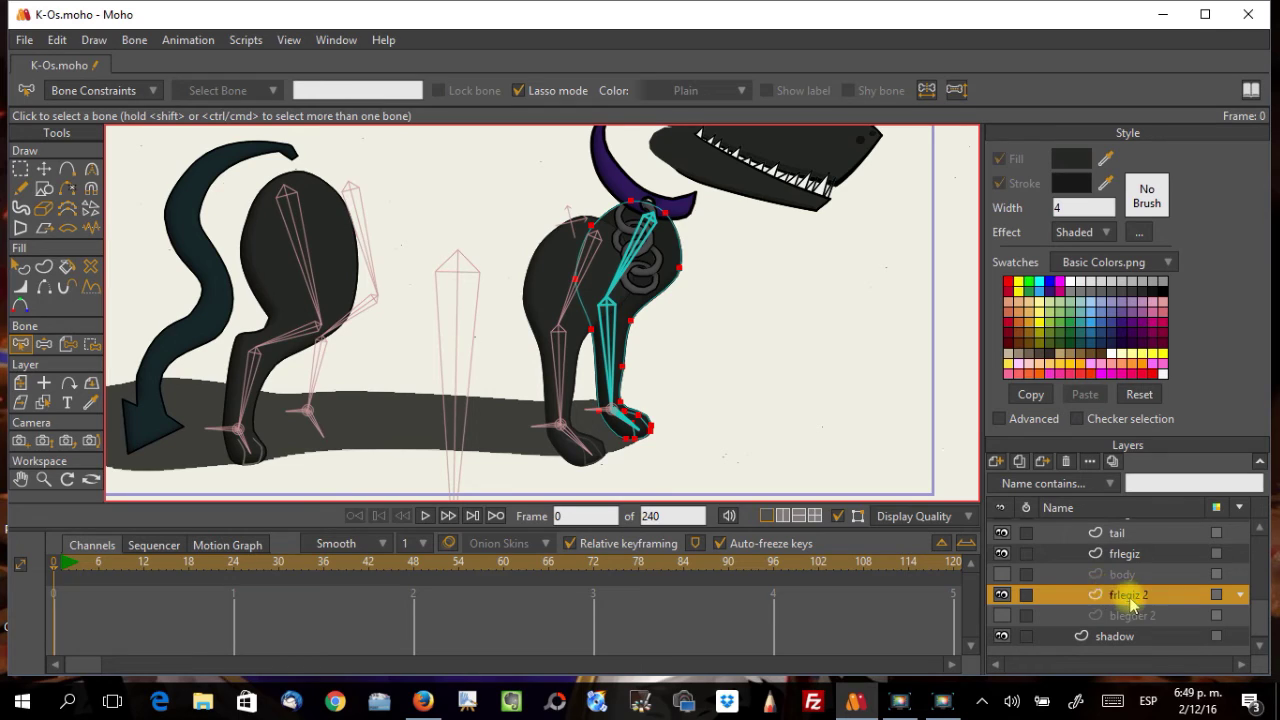
double_click(1130, 596)
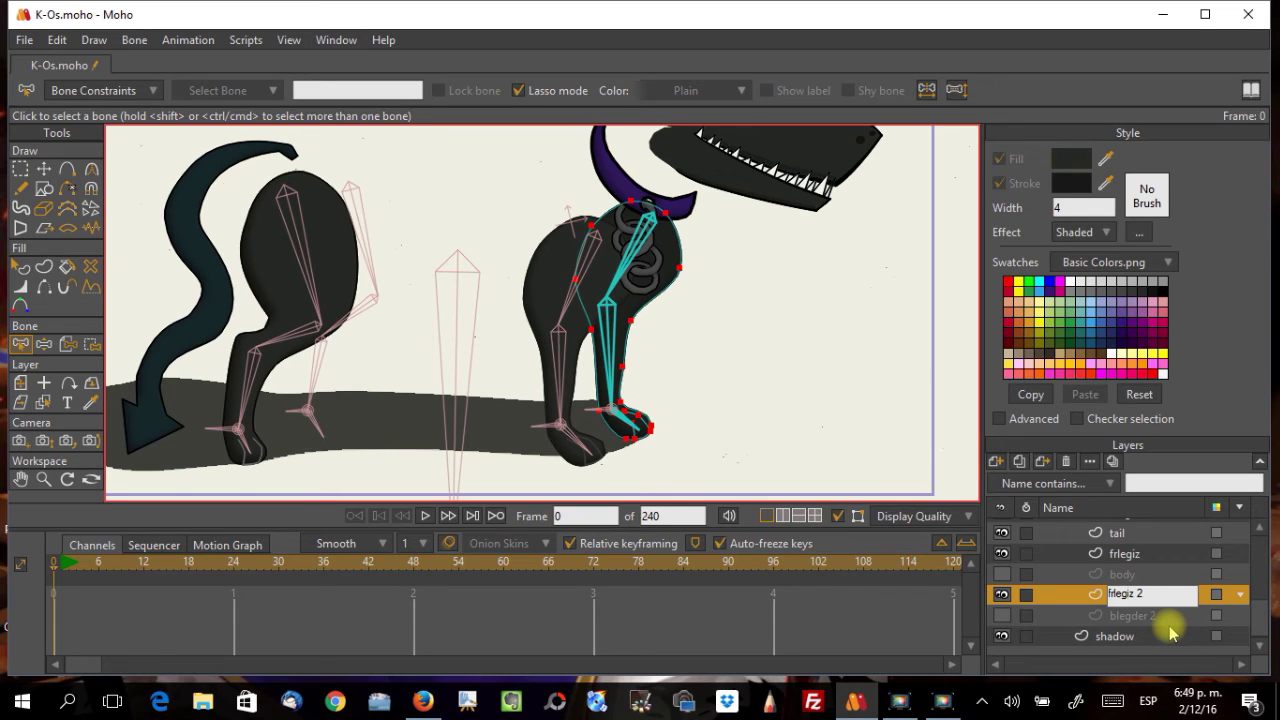
text(der)
key(Delete)
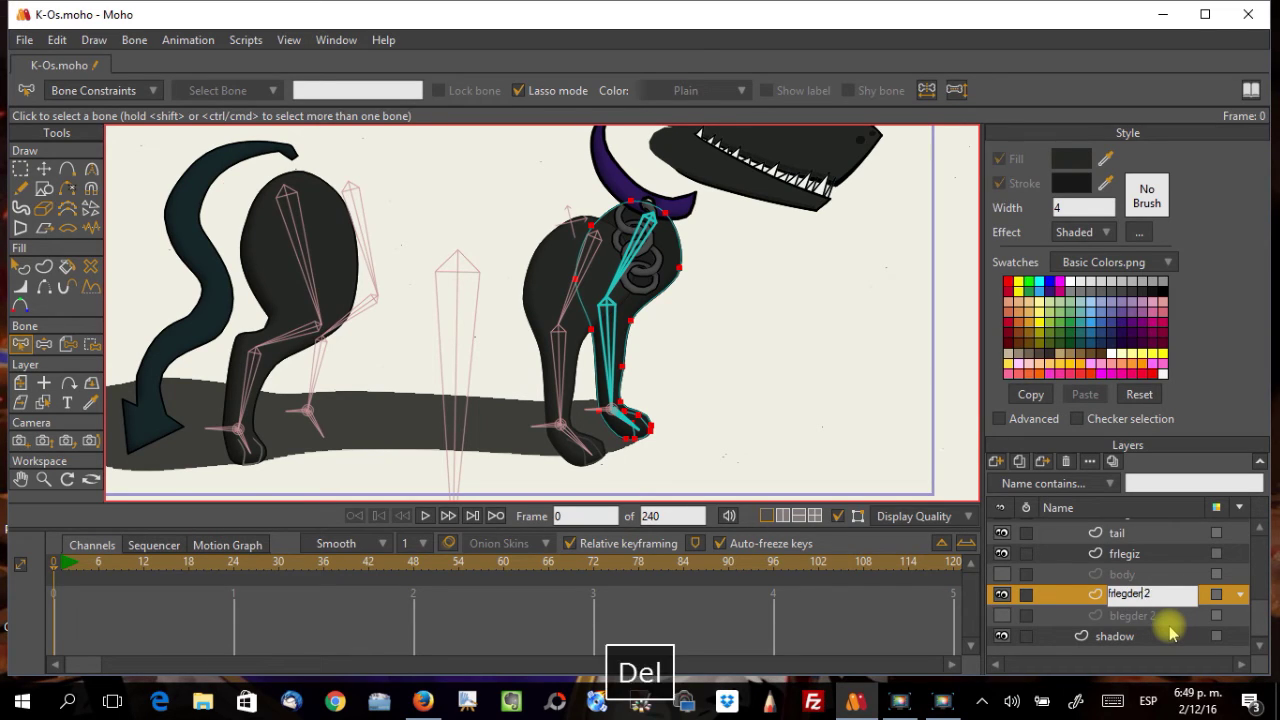
key(Return)
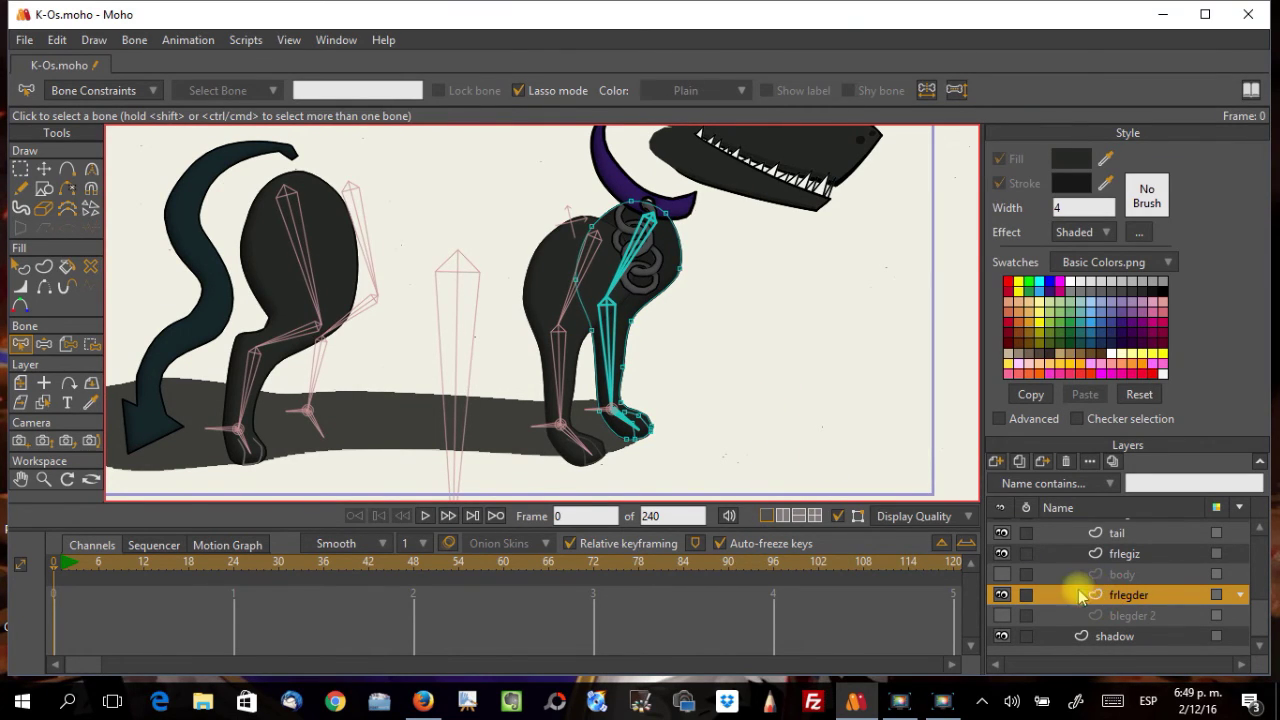
Step: Hide the frlegder layer and the grilletes group with the collar and chain
click(1001, 595)
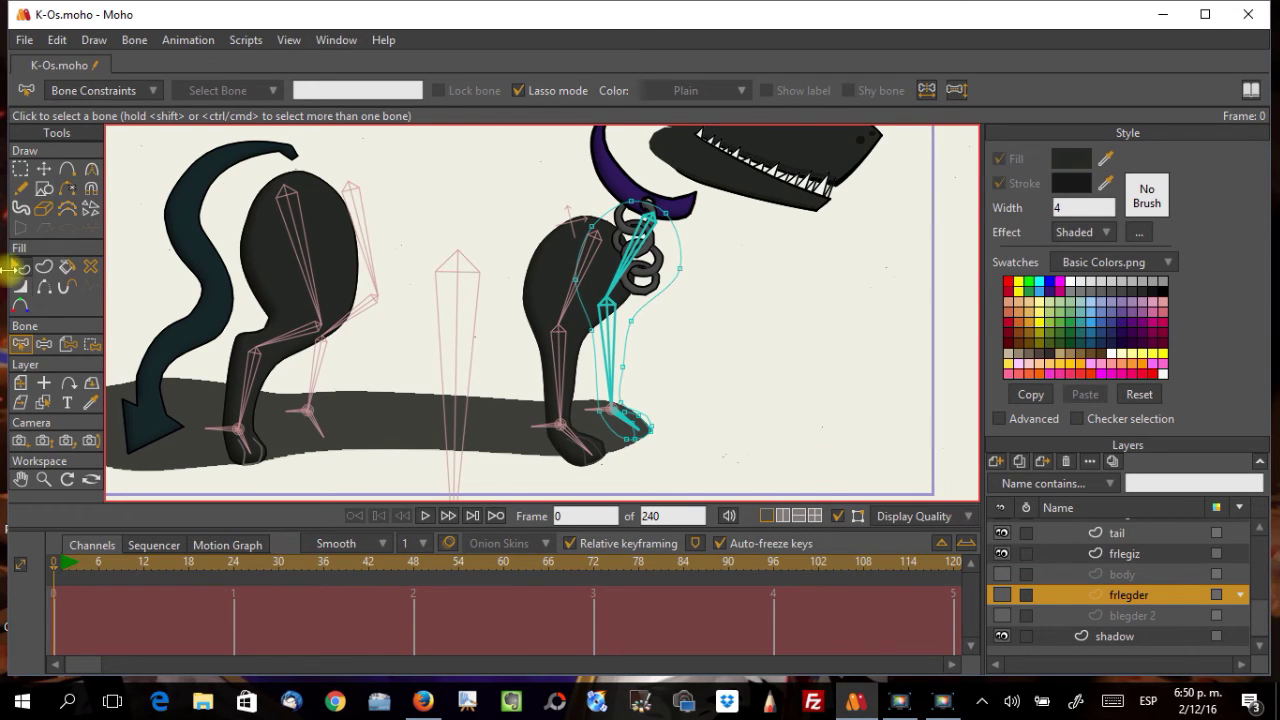
scroll(713, 388, down, 2)
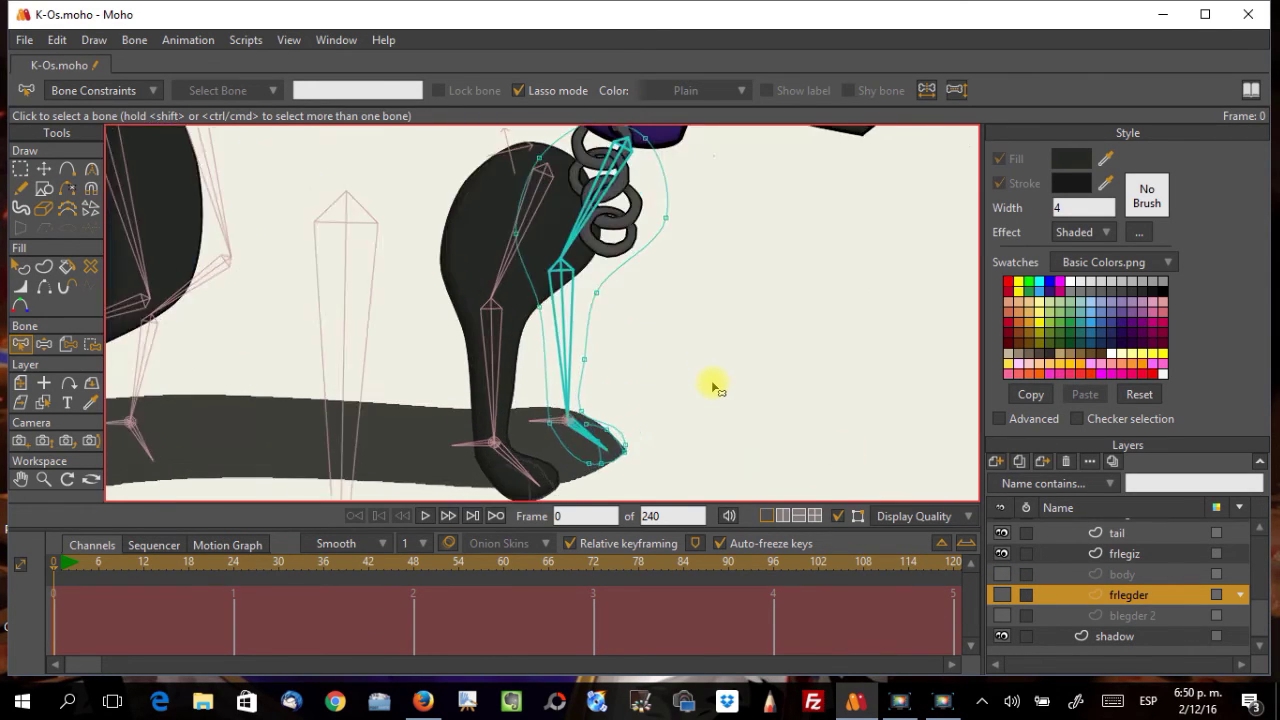
scroll(713, 388, up, 3)
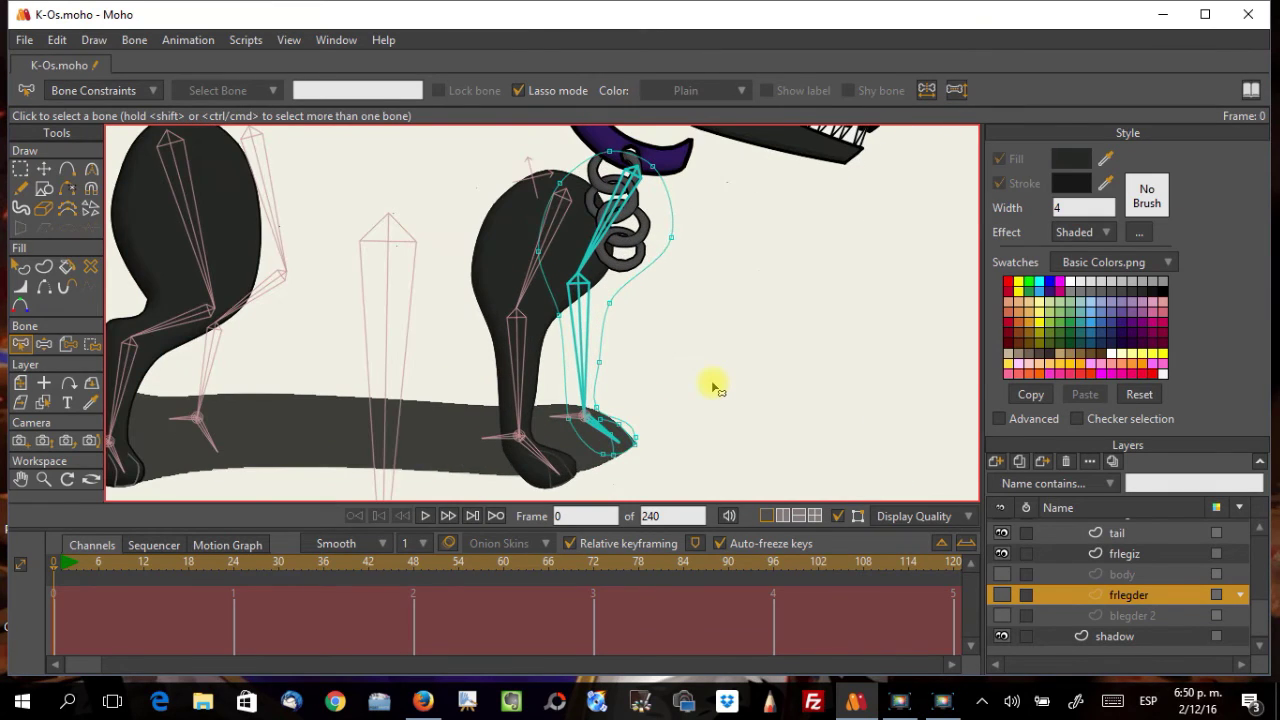
scroll(1128, 584, up, 1)
scroll(1086, 562, up, 4)
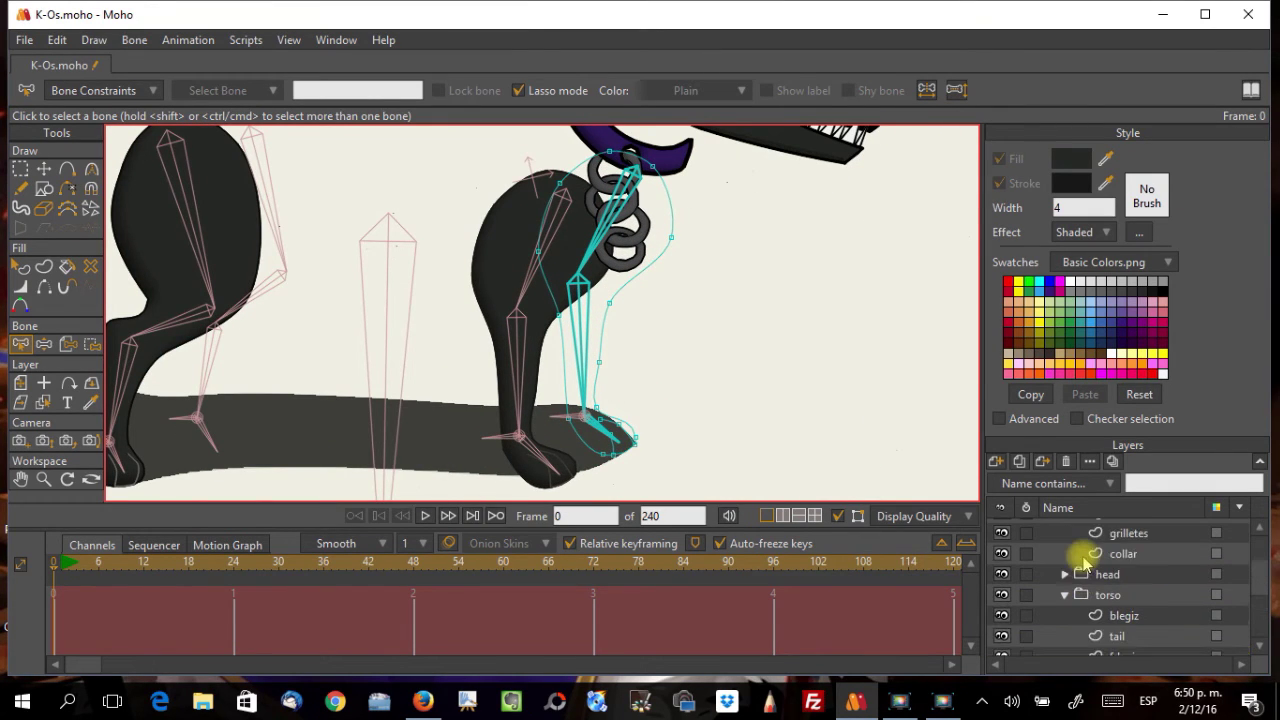
click(1001, 553)
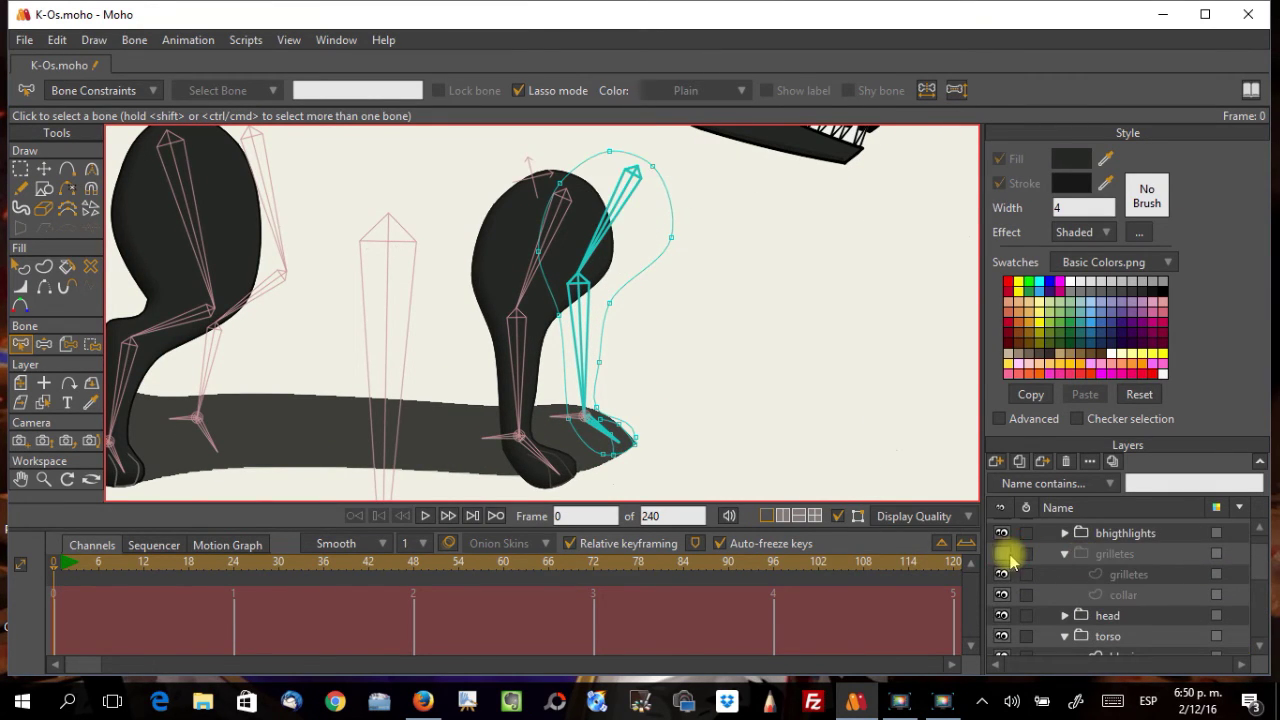
Step: Select the K-Oz bone layer and hide the bones of the hind leg whose artwork is already hidden
scroll(771, 271, down, 3)
drag(771, 271, 780, 390)
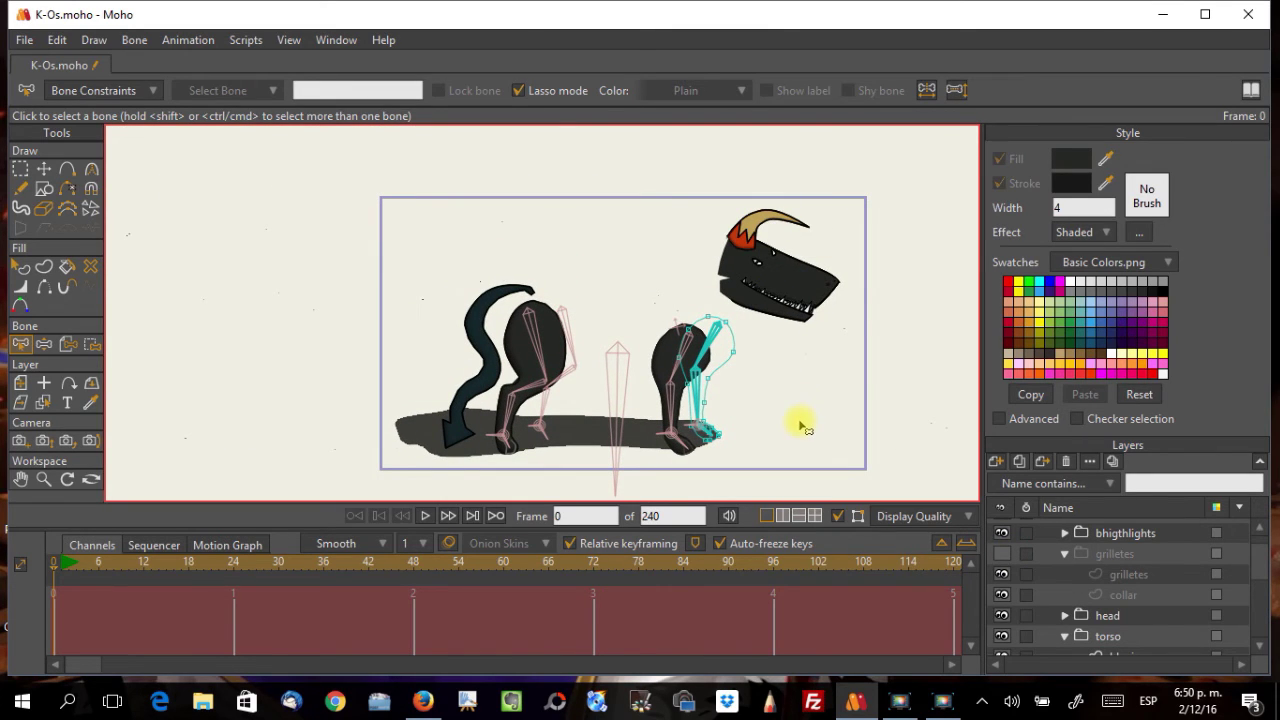
scroll(1070, 570, up, 1)
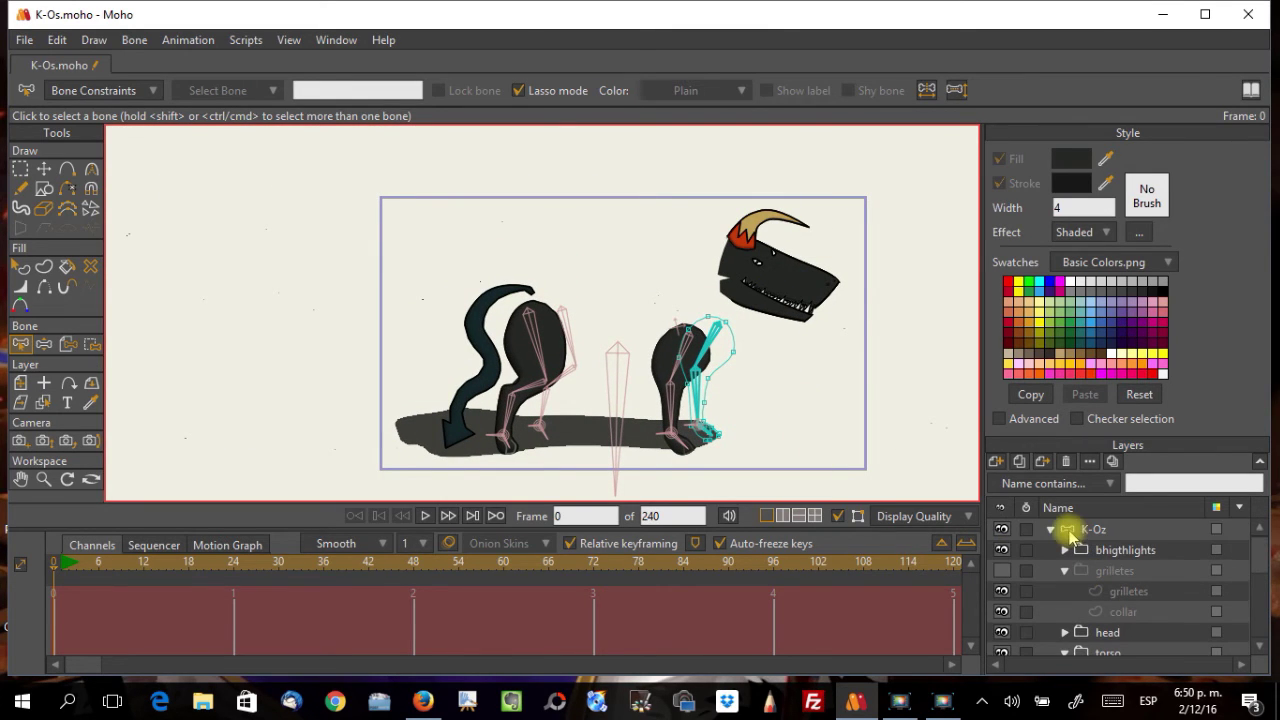
click(1063, 528)
scroll(542, 358, up, 2)
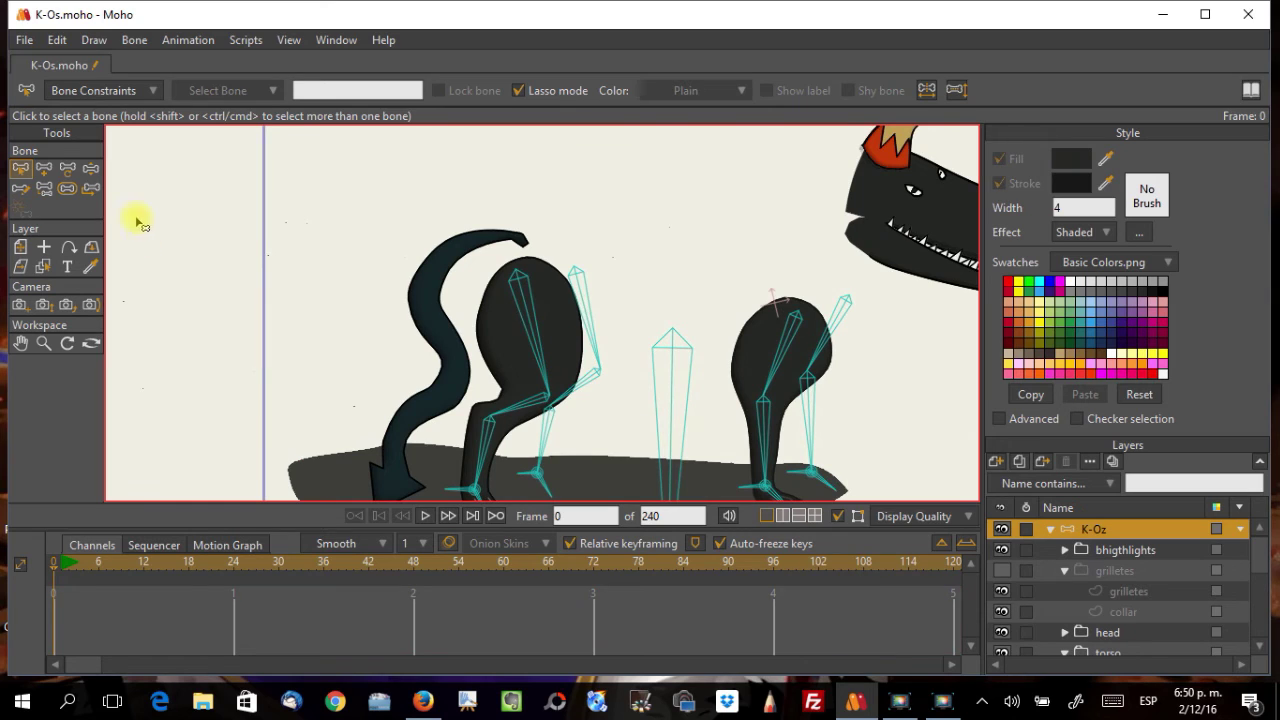
mouse_move(561, 245)
mouse_down()
mouse_move(571, 357)
mouse_move(543, 429)
mouse_move(540, 508)
mouse_move(621, 330)
mouse_up()
drag(565, 245, 566, 247)
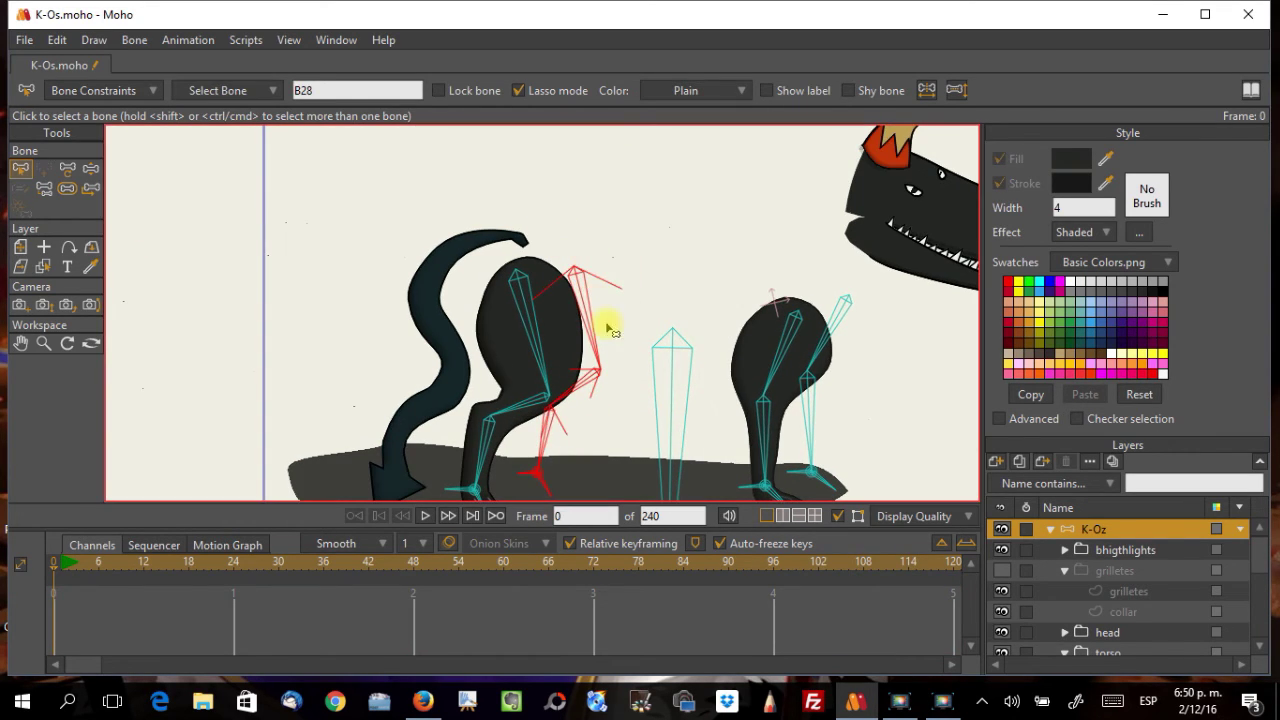
scroll(630, 403, down, 1)
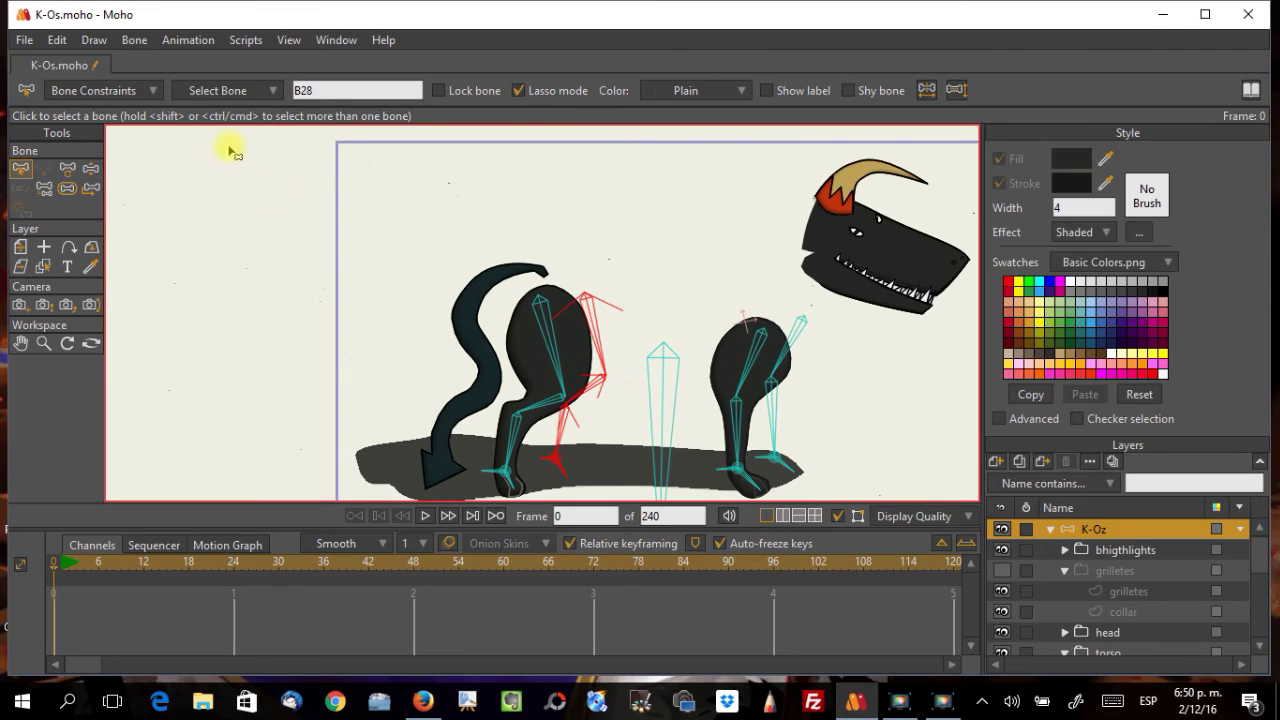
click(134, 40)
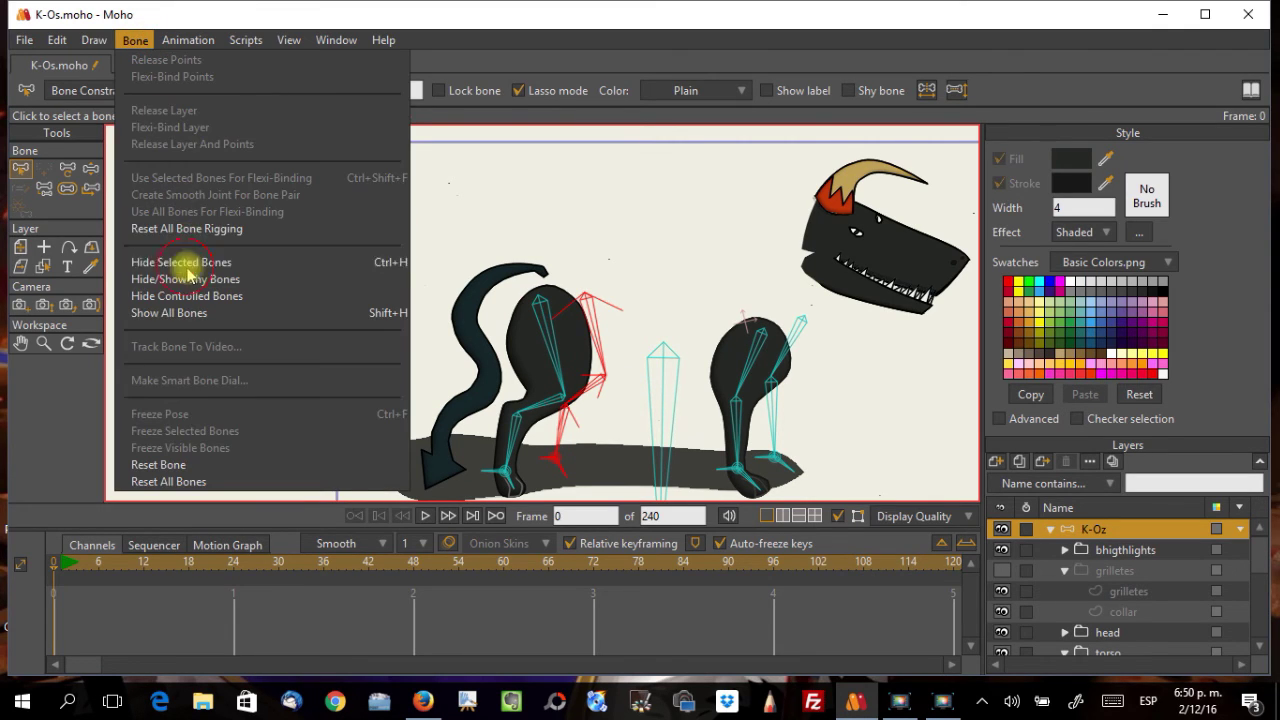
click(168, 259)
Step: Lasso the bones of the front leg without visible artwork and hide them
mouse_move(795, 295)
mouse_down()
mouse_move(770, 351)
mouse_move(770, 468)
mouse_up()
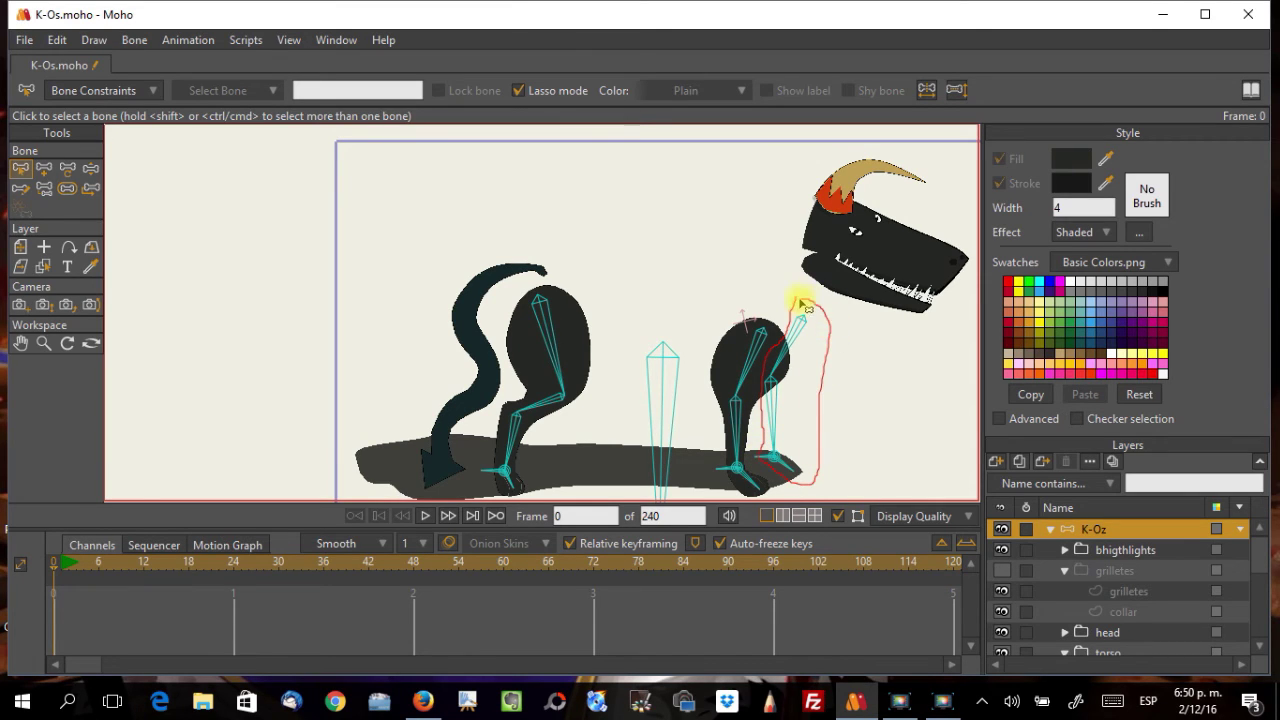
drag(806, 303, 798, 296)
click(134, 40)
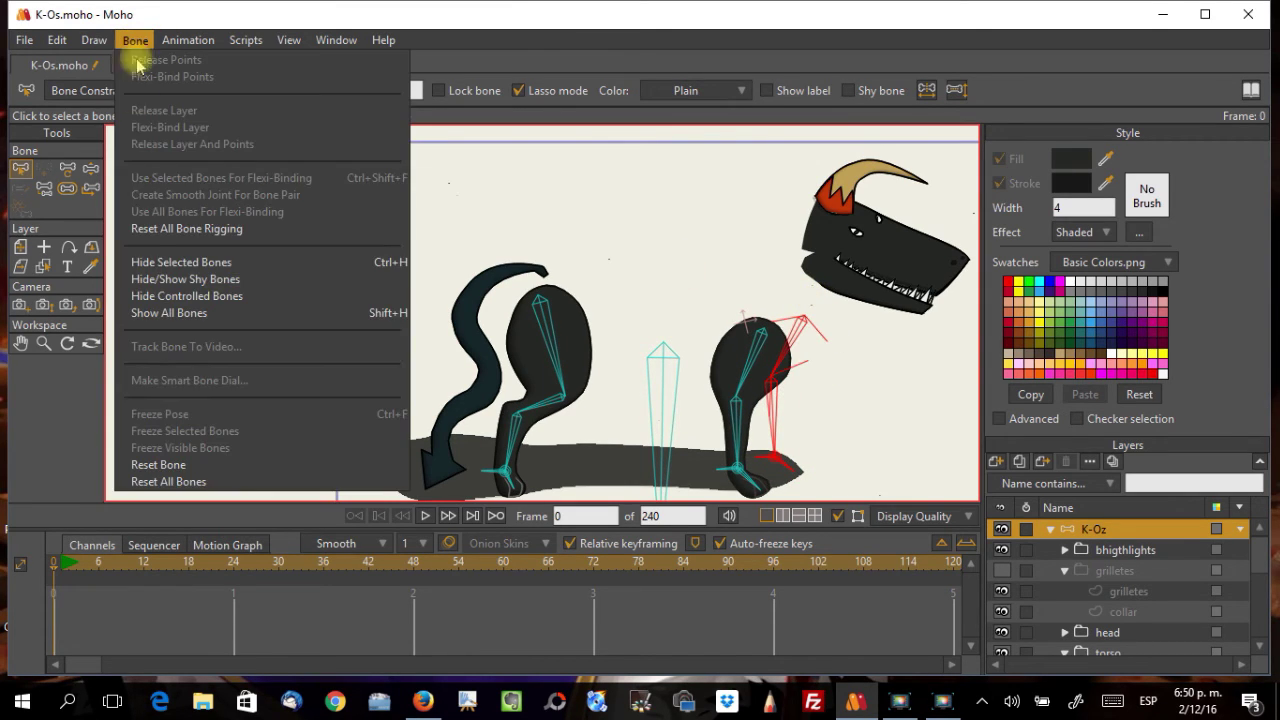
click(152, 272)
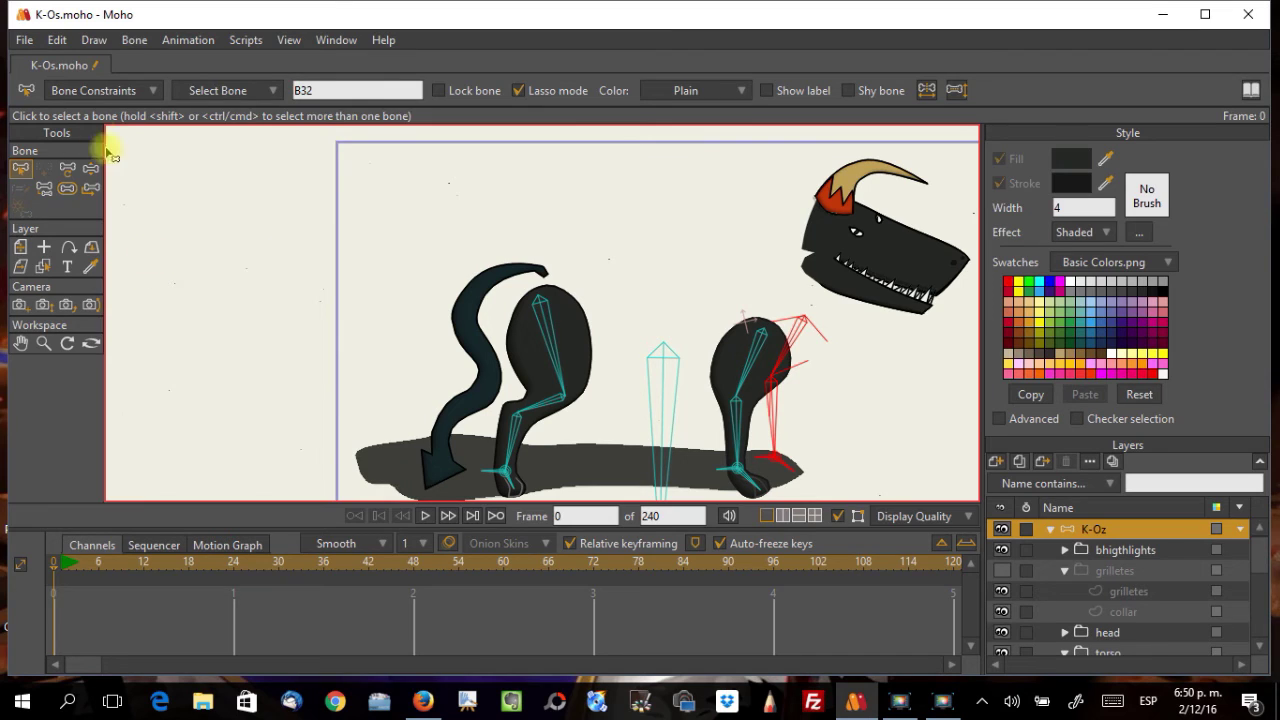
click(134, 40)
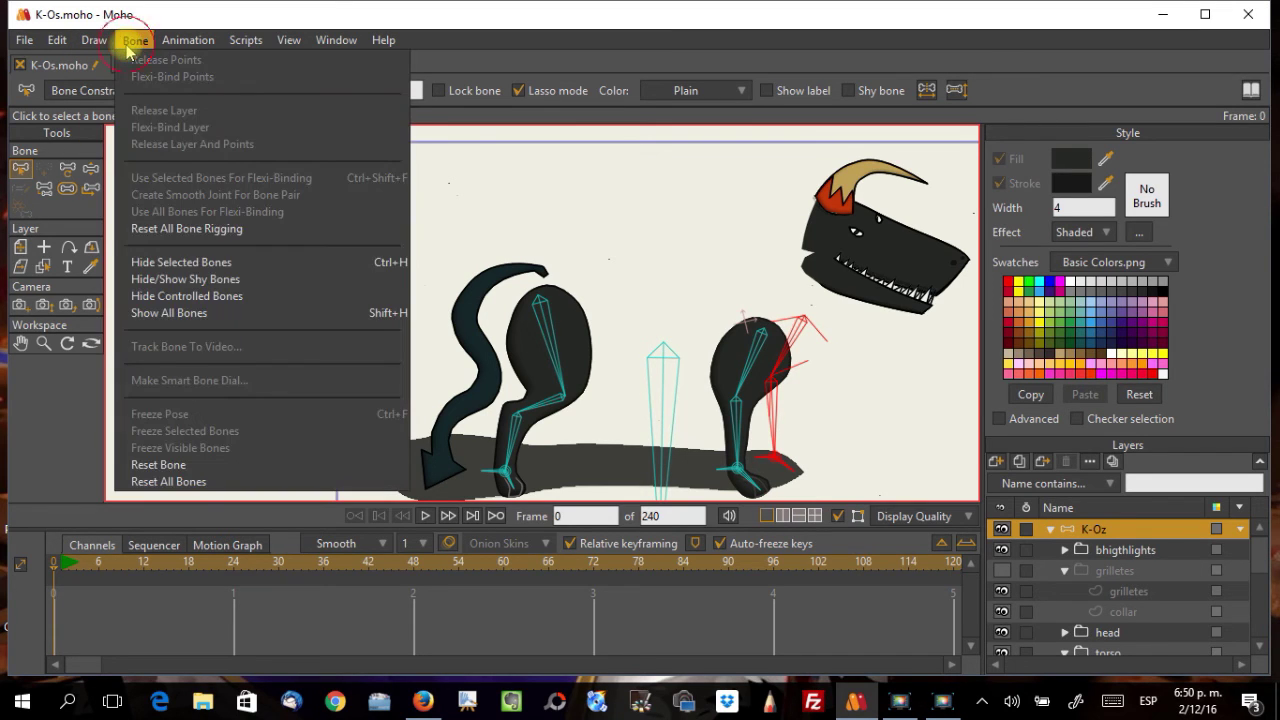
click(180, 265)
Step: Test the visible hind leg's folding by pulling its heel target bone upward with Manipulate Bones
drag(314, 251, 686, 229)
scroll(640, 312, up, 2)
scroll(640, 312, up, 1)
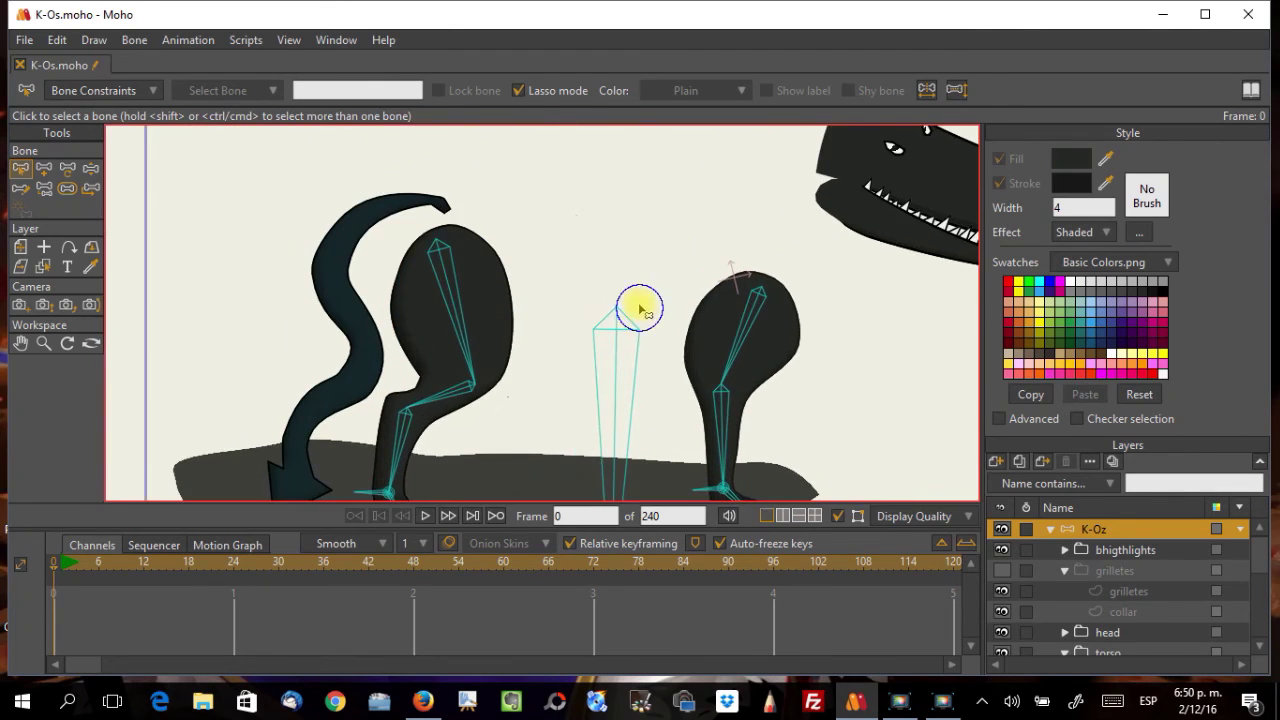
drag(640, 310, 632, 242)
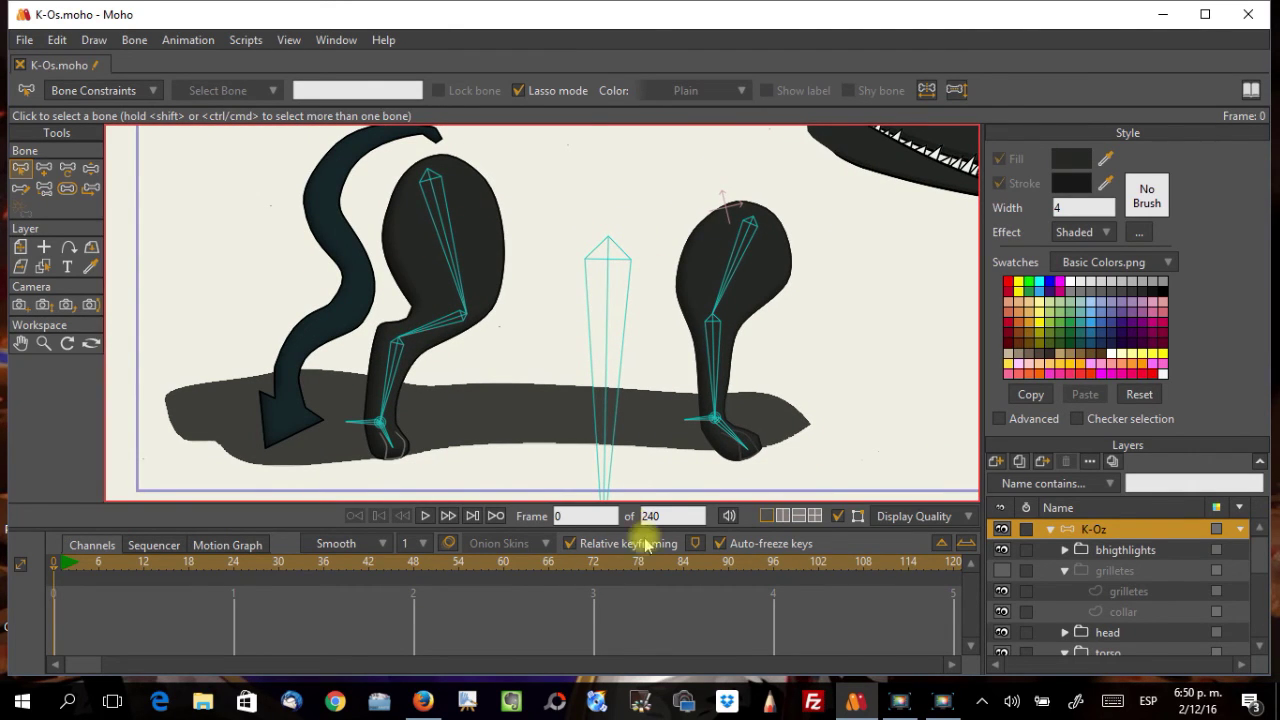
click(91, 168)
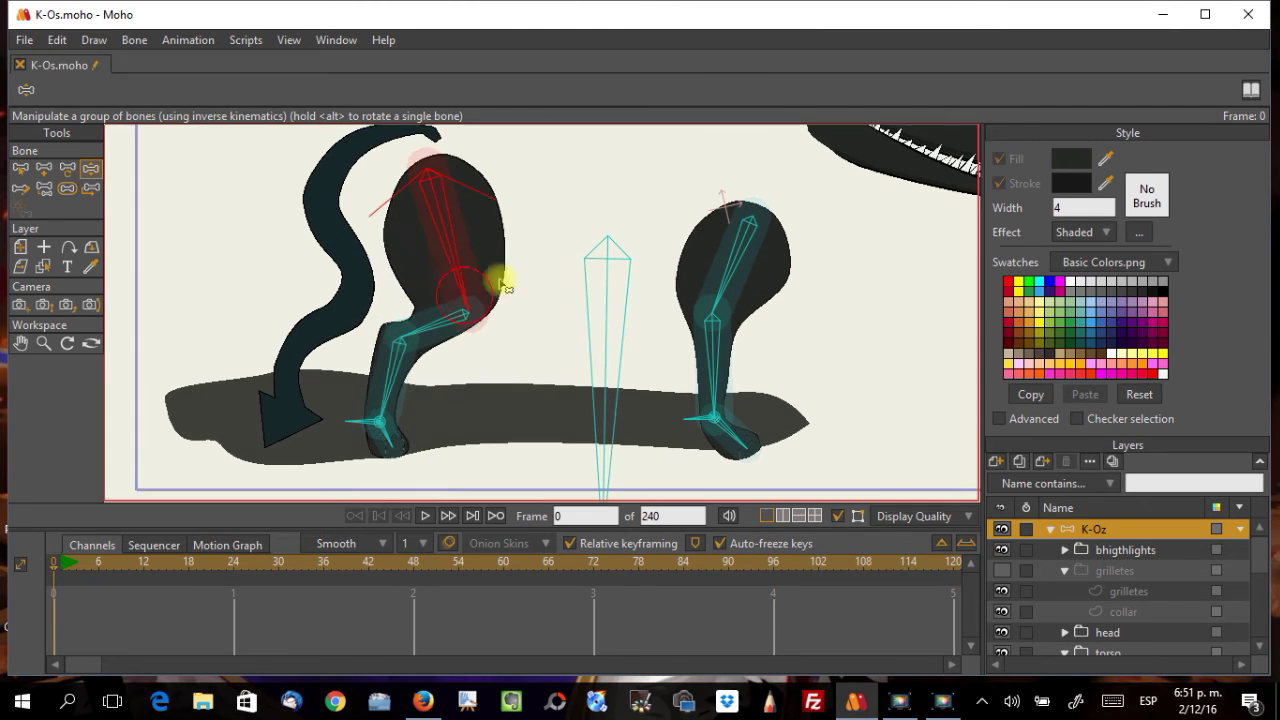
mouse_move(380, 429)
mouse_down()
mouse_move(360, 429)
mouse_move(435, 408)
mouse_move(509, 337)
mouse_move(527, 280)
mouse_move(451, 349)
mouse_move(286, 343)
mouse_move(190, 365)
mouse_move(200, 443)
mouse_move(351, 449)
mouse_move(491, 434)
mouse_move(568, 218)
mouse_move(598, 238)
mouse_move(443, 314)
mouse_move(451, 269)
mouse_move(331, 277)
mouse_move(443, 283)
mouse_move(451, 263)
mouse_up()
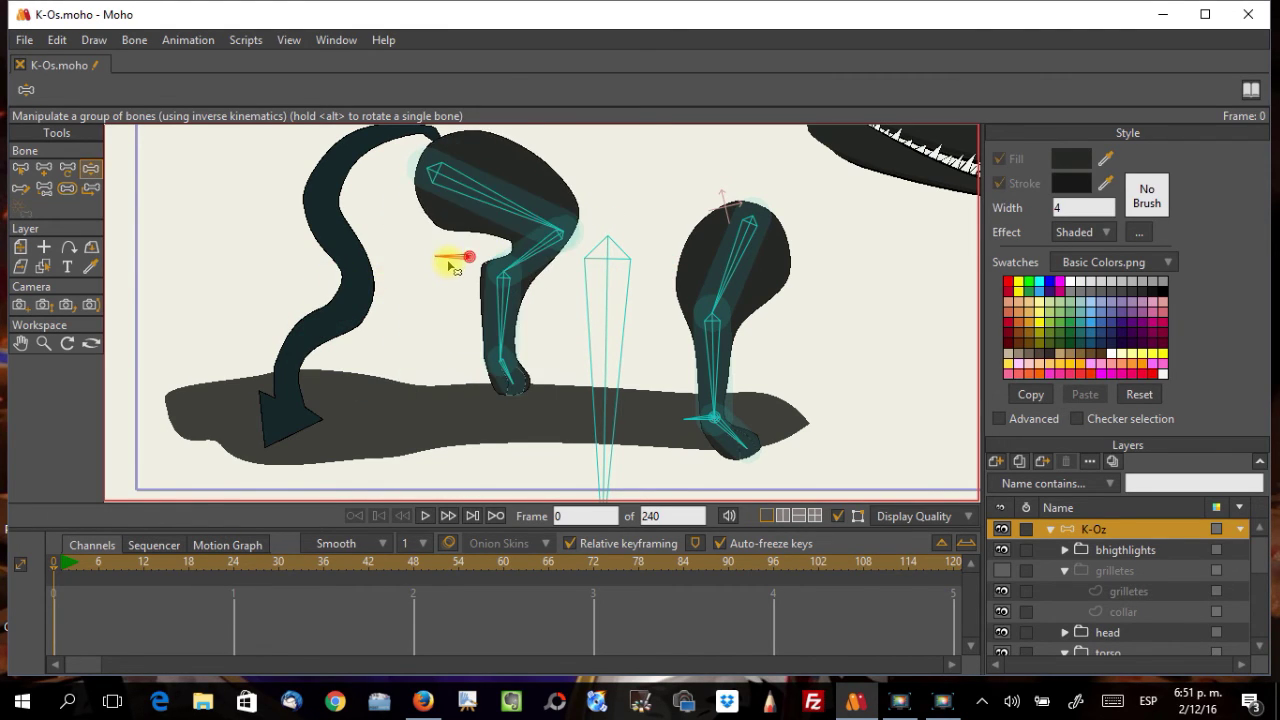
scroll(449, 311, down, 3)
scroll(447, 318, up, 2)
scroll(447, 318, up, 3)
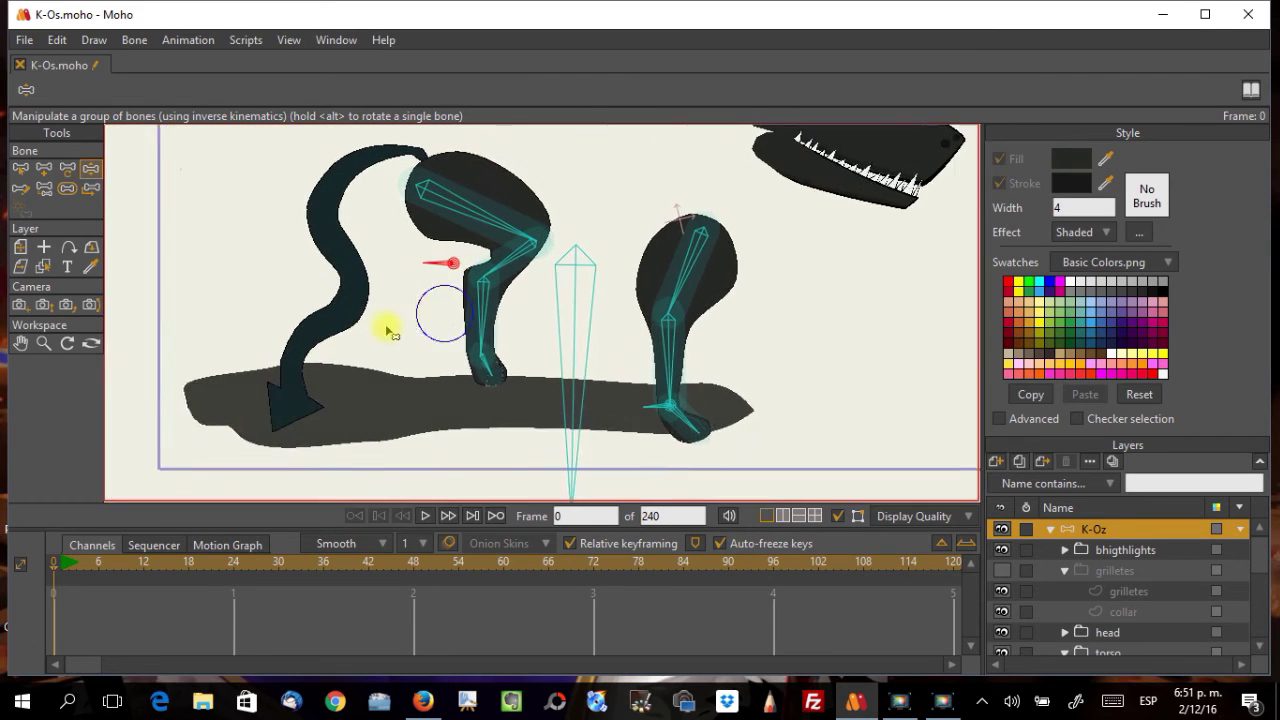
scroll(488, 314, up, 1)
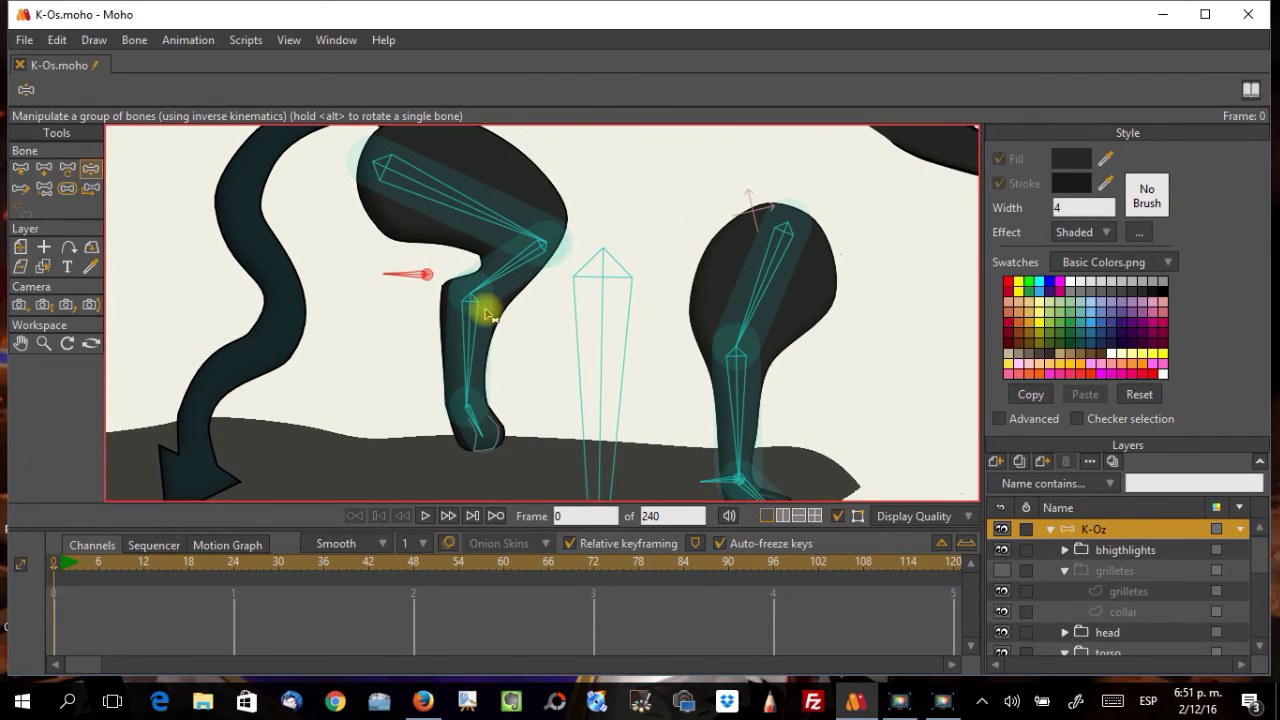
Step: Test the hind leg's joints further by moving the heel target forward toward the front leg and back, and rotating the thigh
drag(415, 287, 591, 329)
scroll(514, 400, down, 3)
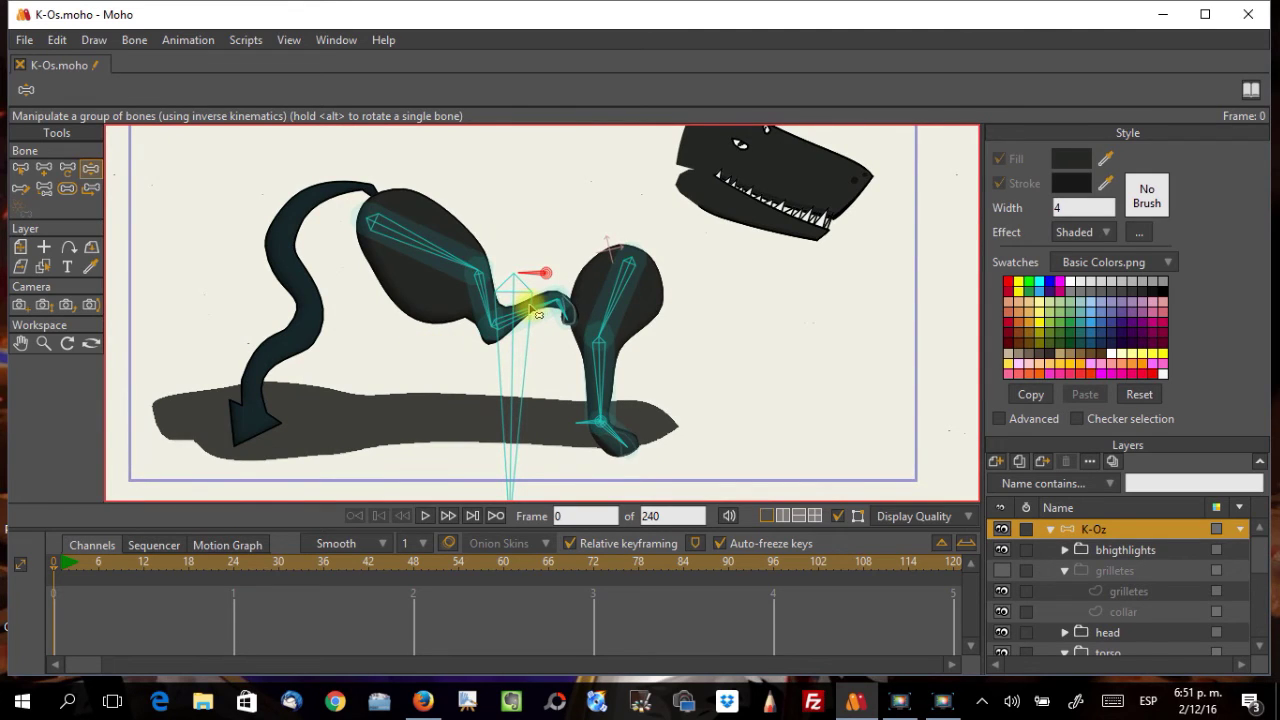
drag(547, 286, 313, 380)
click(375, 296)
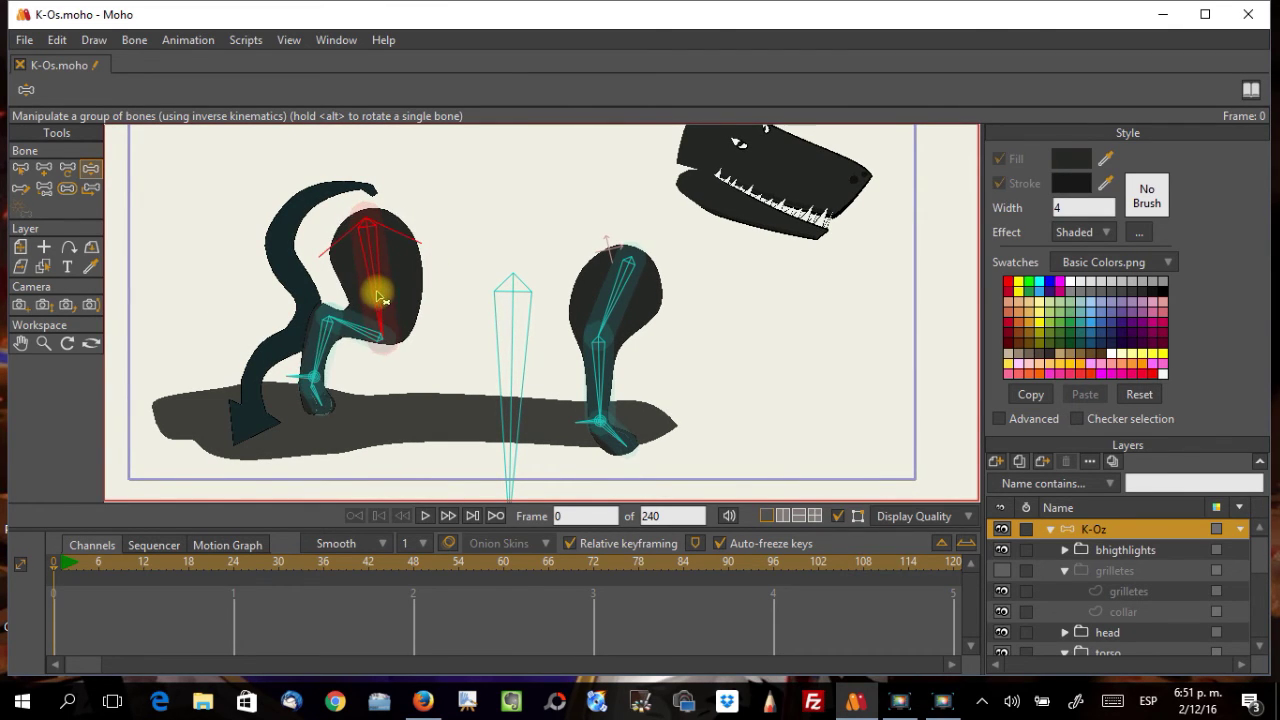
mouse_move(366, 302)
mouse_down()
mouse_move(416, 270)
mouse_move(366, 286)
mouse_move(400, 266)
mouse_move(376, 287)
mouse_move(380, 272)
mouse_move(356, 294)
mouse_move(380, 270)
mouse_move(355, 302)
mouse_up()
drag(305, 388, 424, 348)
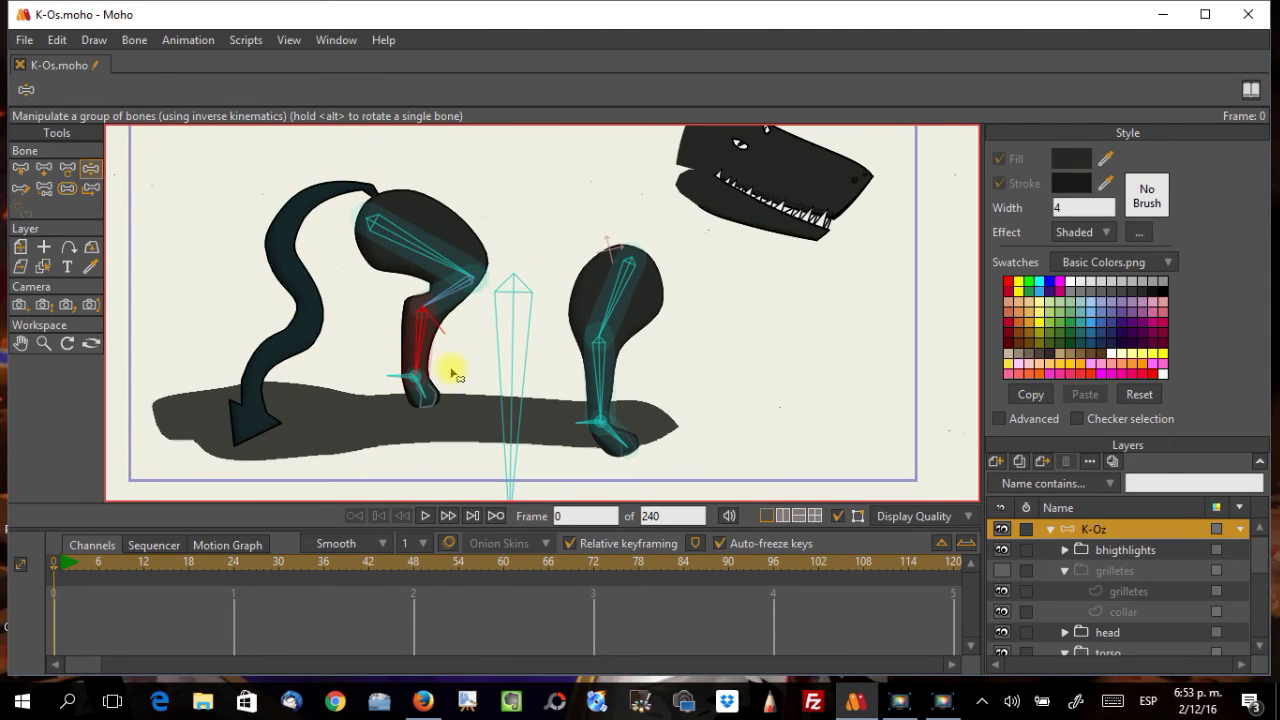
Step: Create a smart bone action named B23 for the hind leg's selected lower bone
click(20, 168)
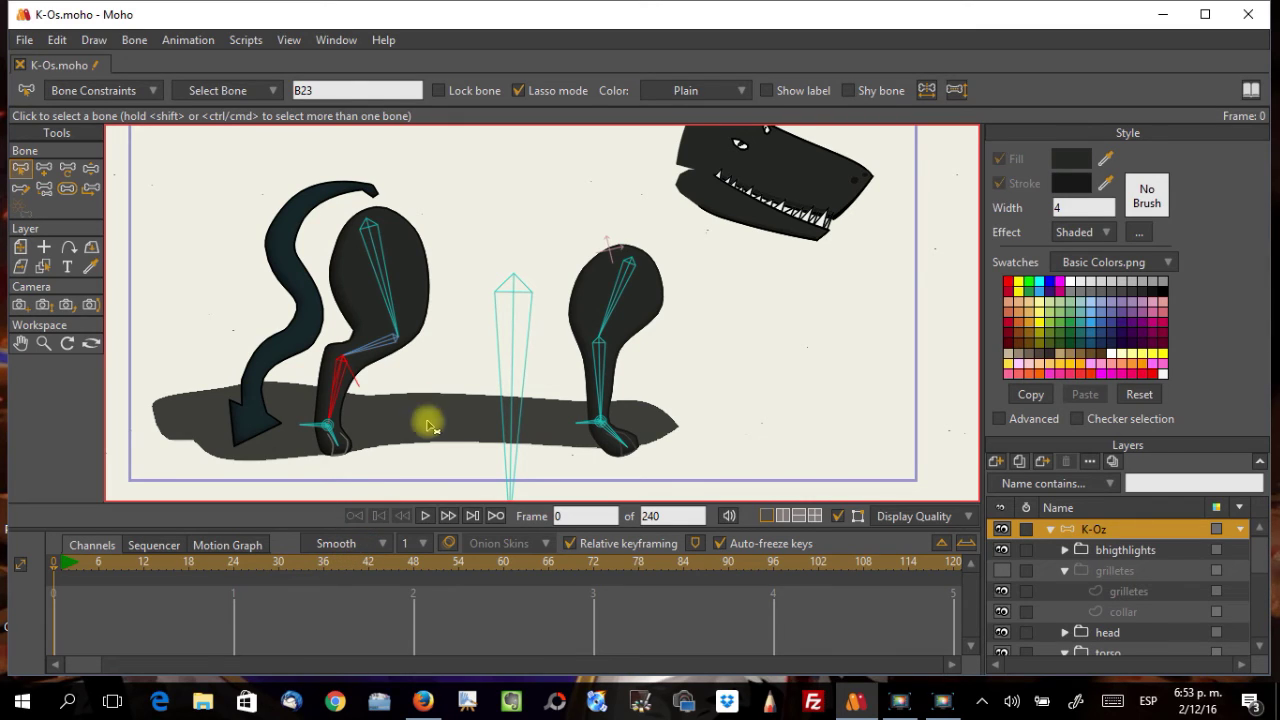
click(335, 41)
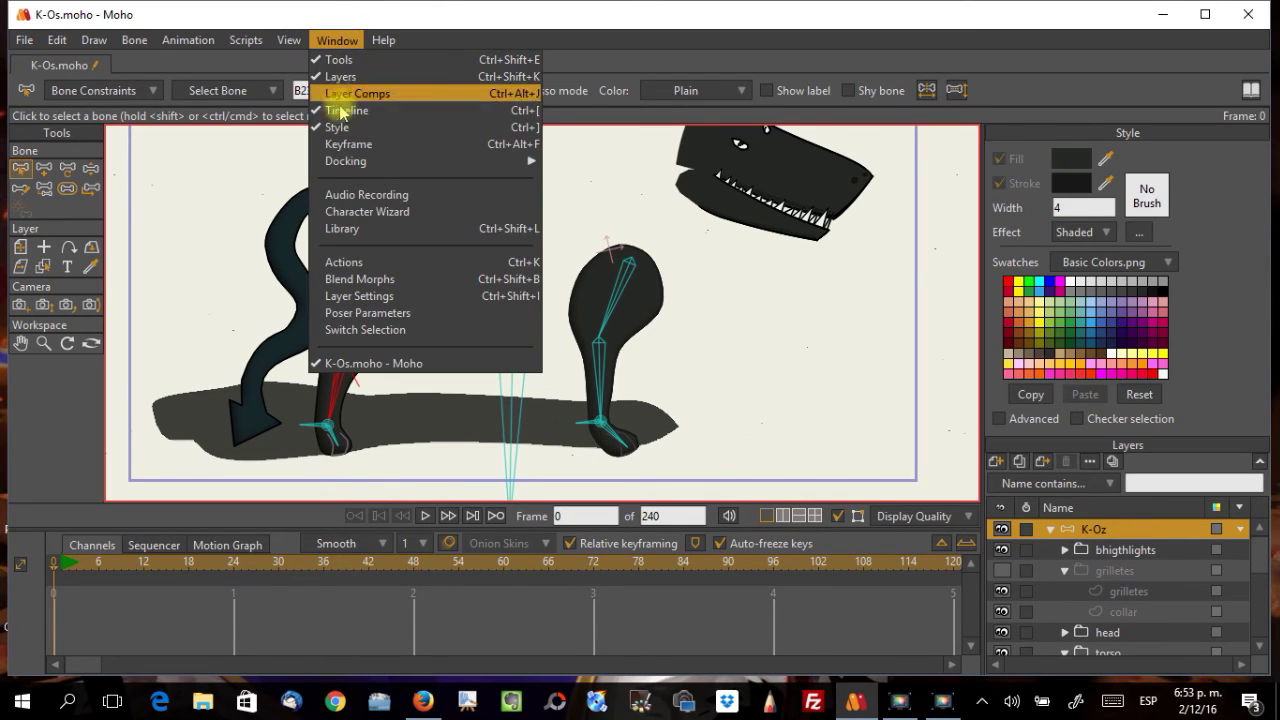
click(362, 266)
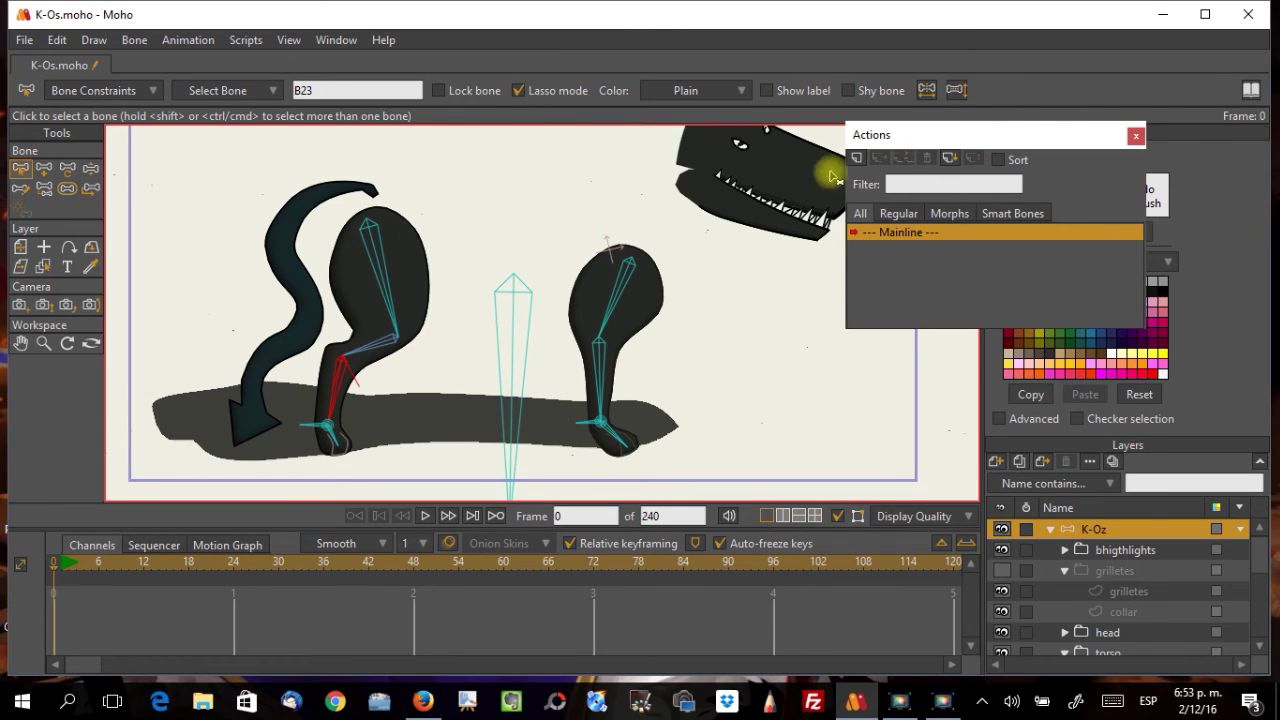
click(858, 160)
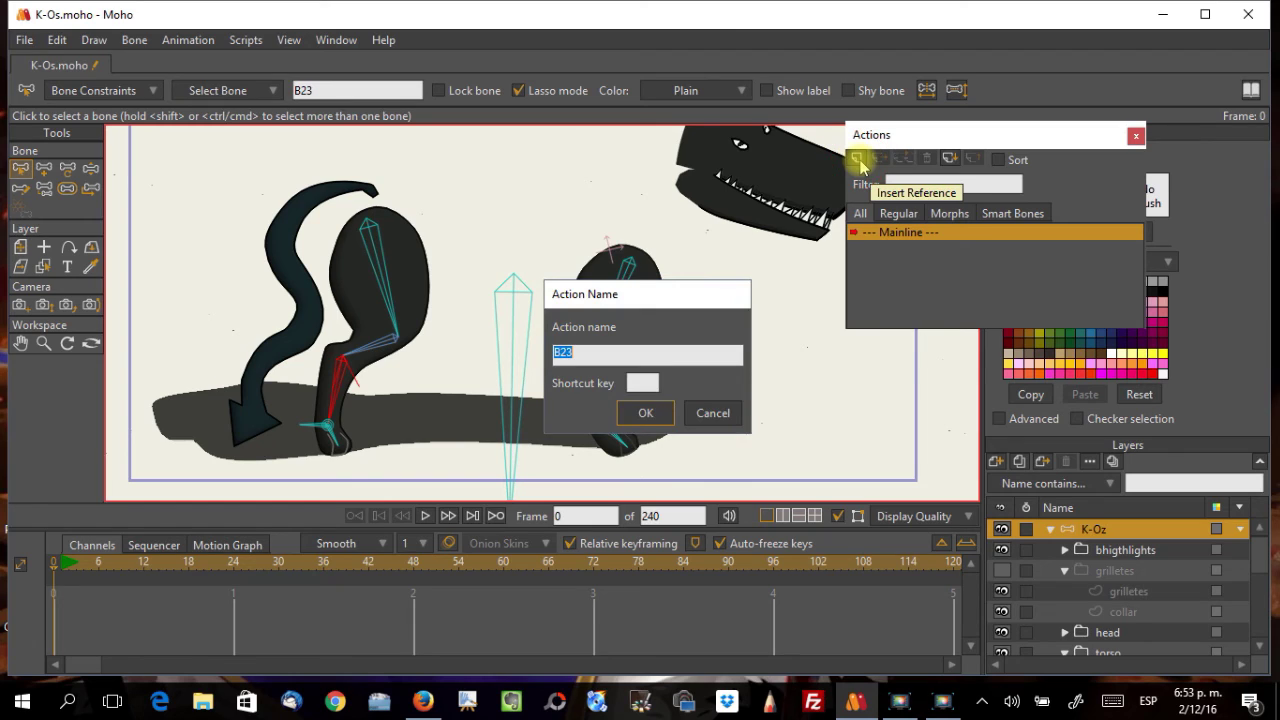
drag(666, 291, 774, 227)
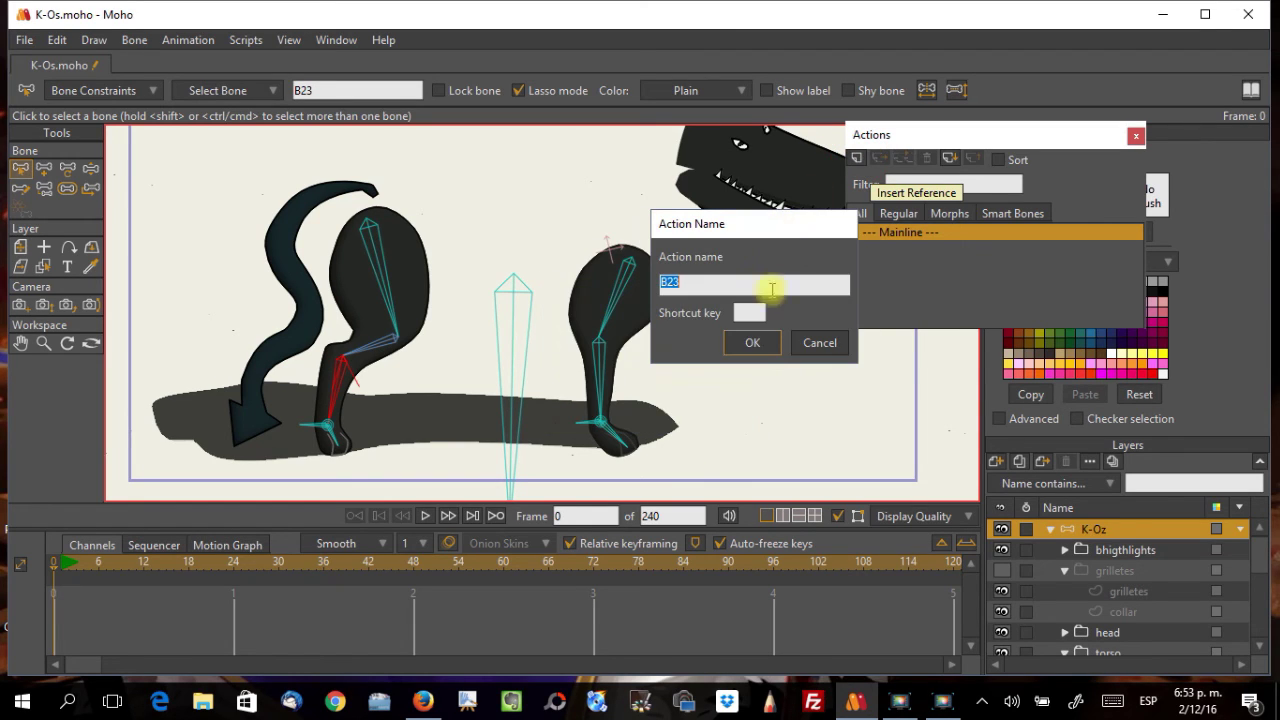
click(748, 344)
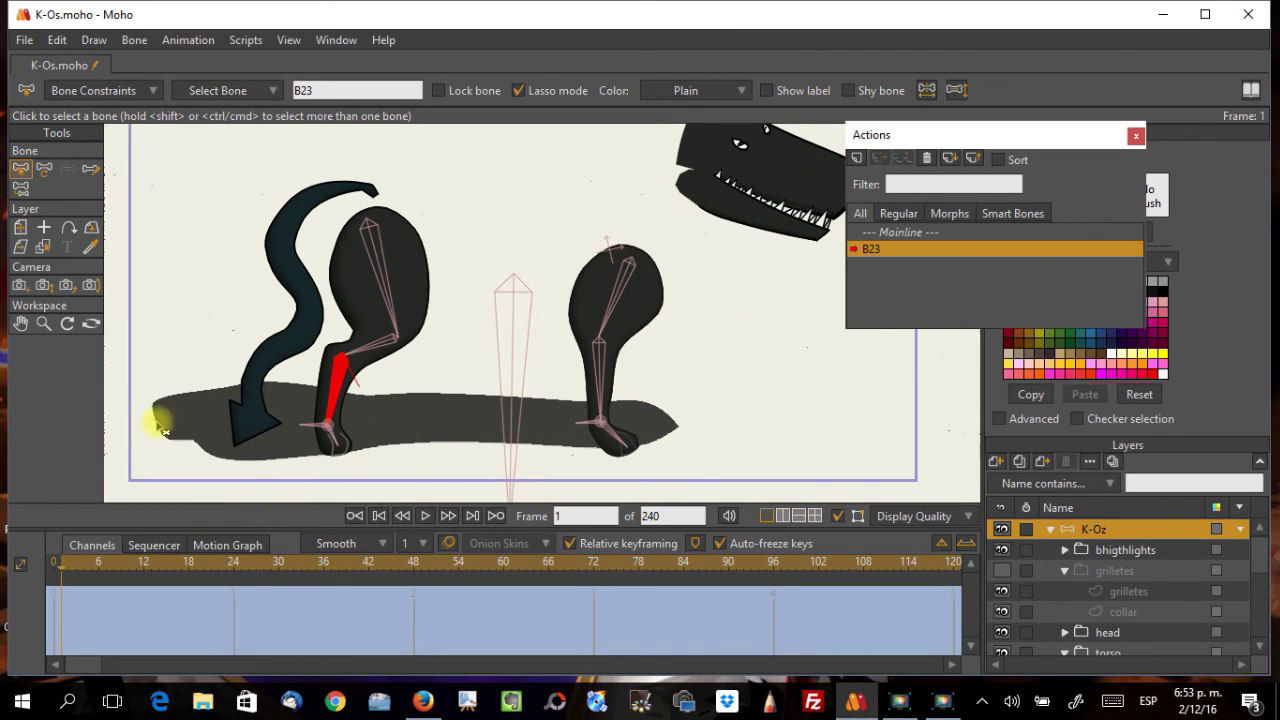
Step: Rotate bone B23 forward to an angle of 99.0739 at frame 1 of the action, and compare it with frame 0
click(44, 170)
drag(300, 429, 400, 366)
mouse_move(62, 570)
mouse_down()
mouse_move(86, 563)
mouse_move(30, 577)
mouse_move(97, 560)
mouse_move(36, 570)
mouse_move(88, 560)
mouse_move(43, 558)
mouse_move(84, 558)
mouse_up()
scroll(425, 418, up, 3)
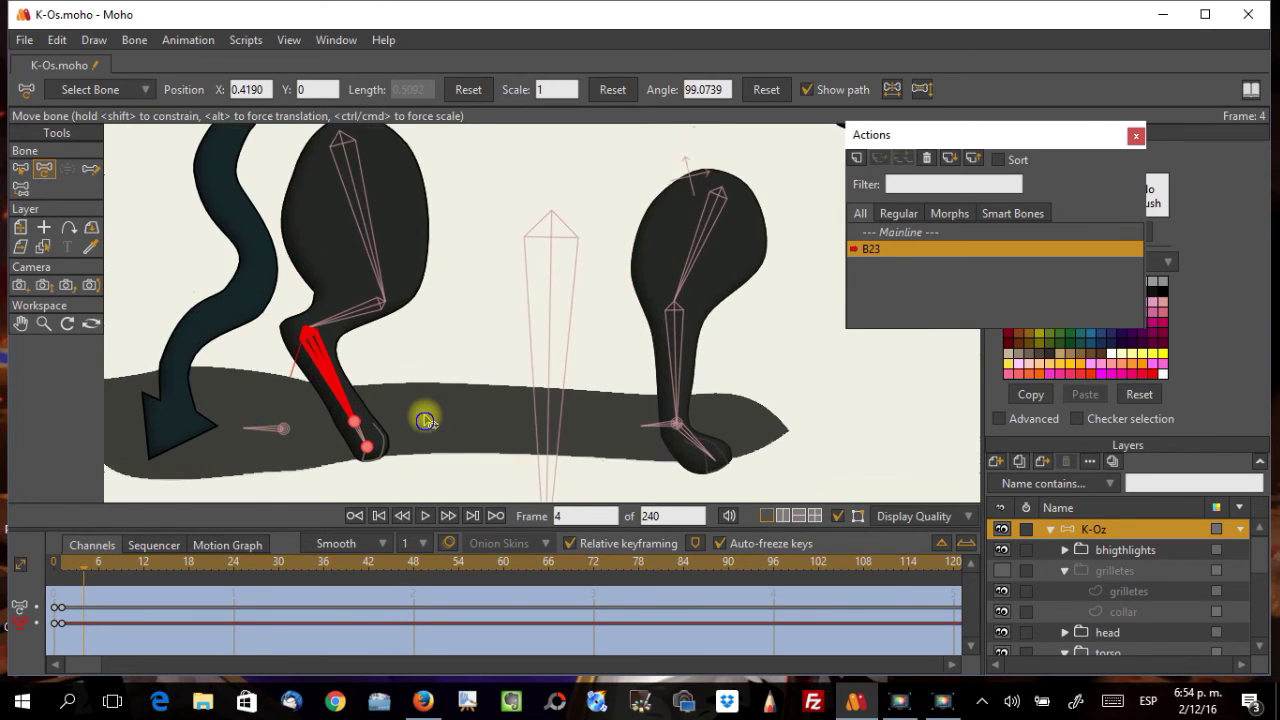
scroll(485, 396, up, 1)
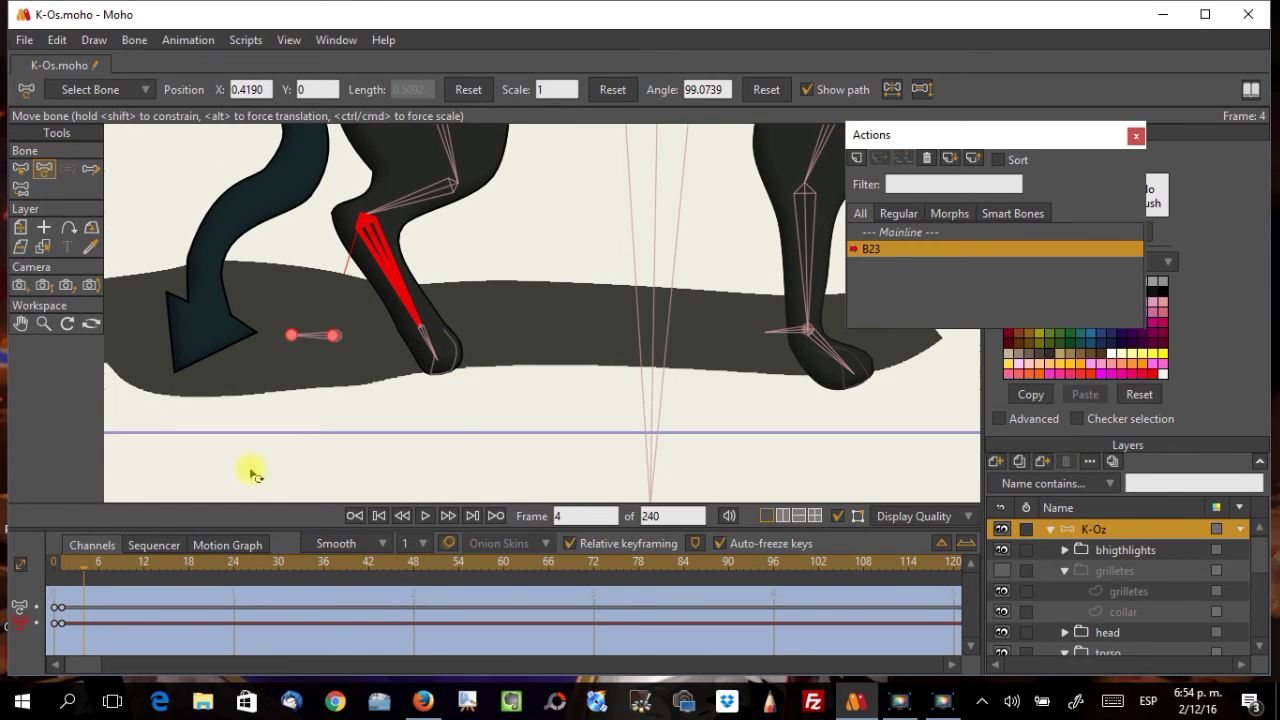
click(53, 563)
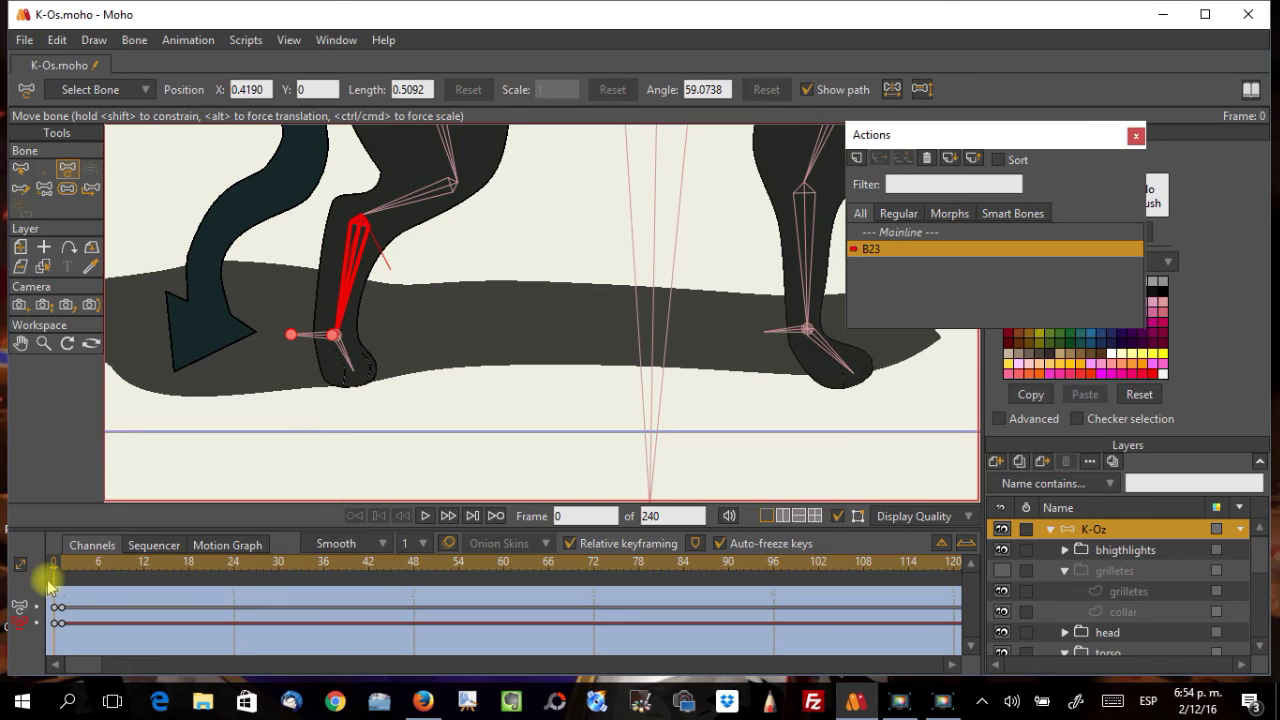
click(67, 585)
mouse_move(60, 590)
mouse_down()
mouse_move(49, 586)
mouse_move(57, 600)
mouse_move(73, 583)
mouse_up()
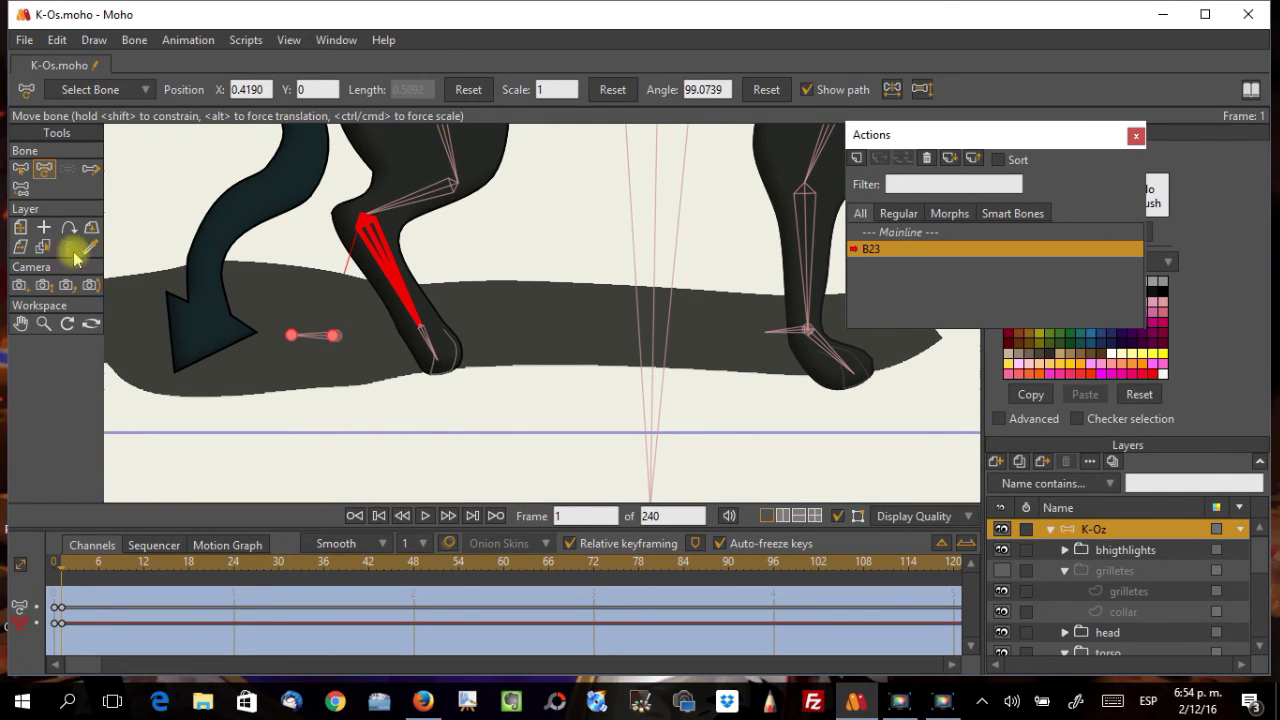
Step: Key the front bend point of the blegiz layer at frame 1 with Transform Points, and compare the leg shape with frame 0
scroll(1094, 600, down, 5)
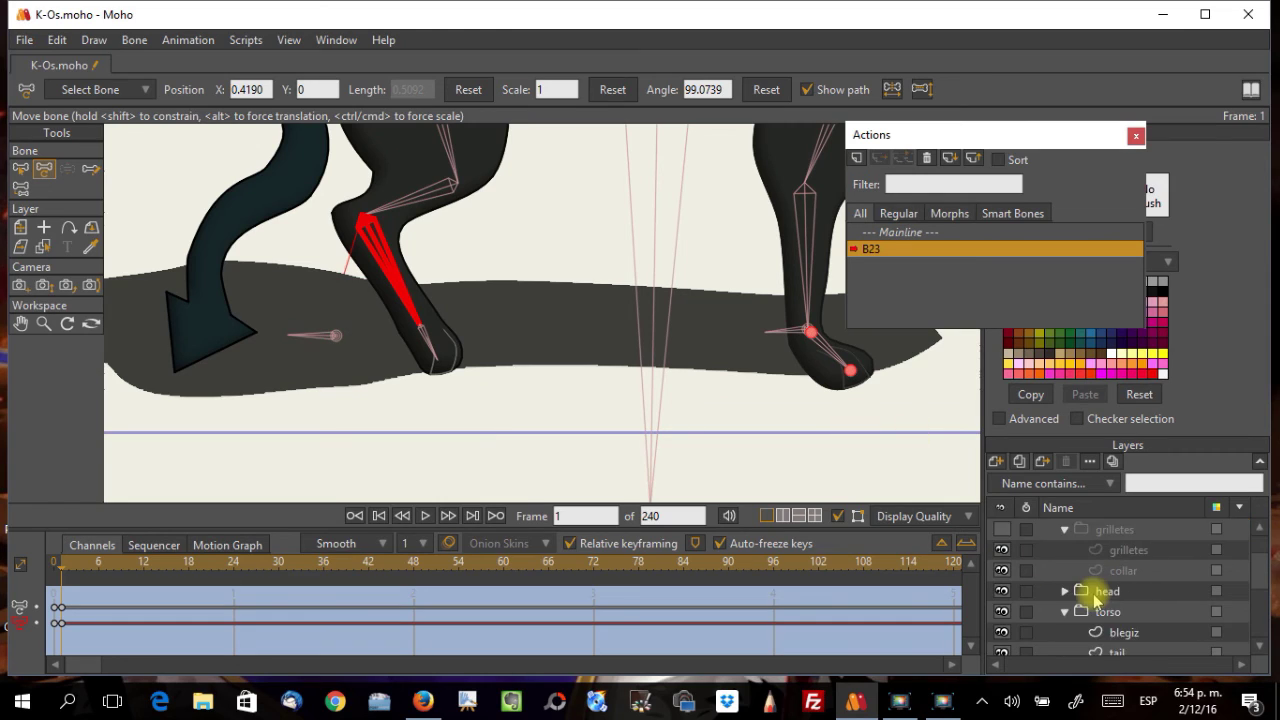
scroll(1084, 600, up, 2)
click(1105, 556)
scroll(530, 400, up, 4)
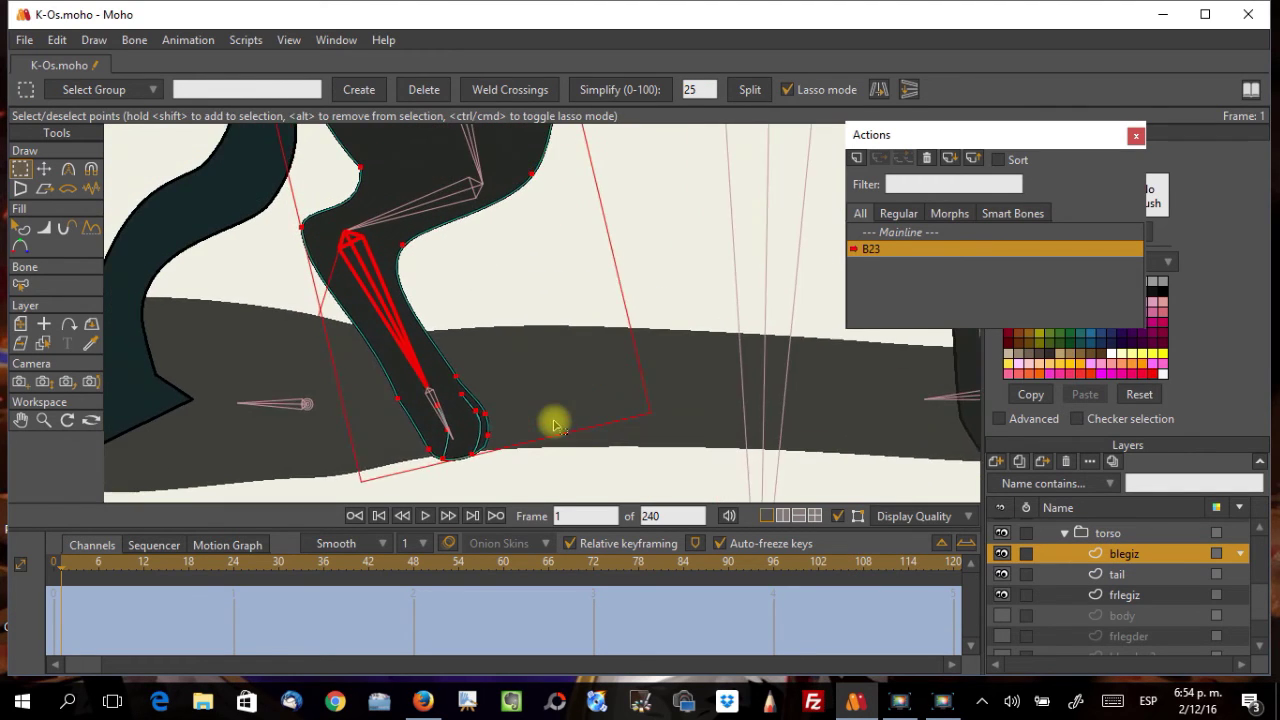
click(45, 170)
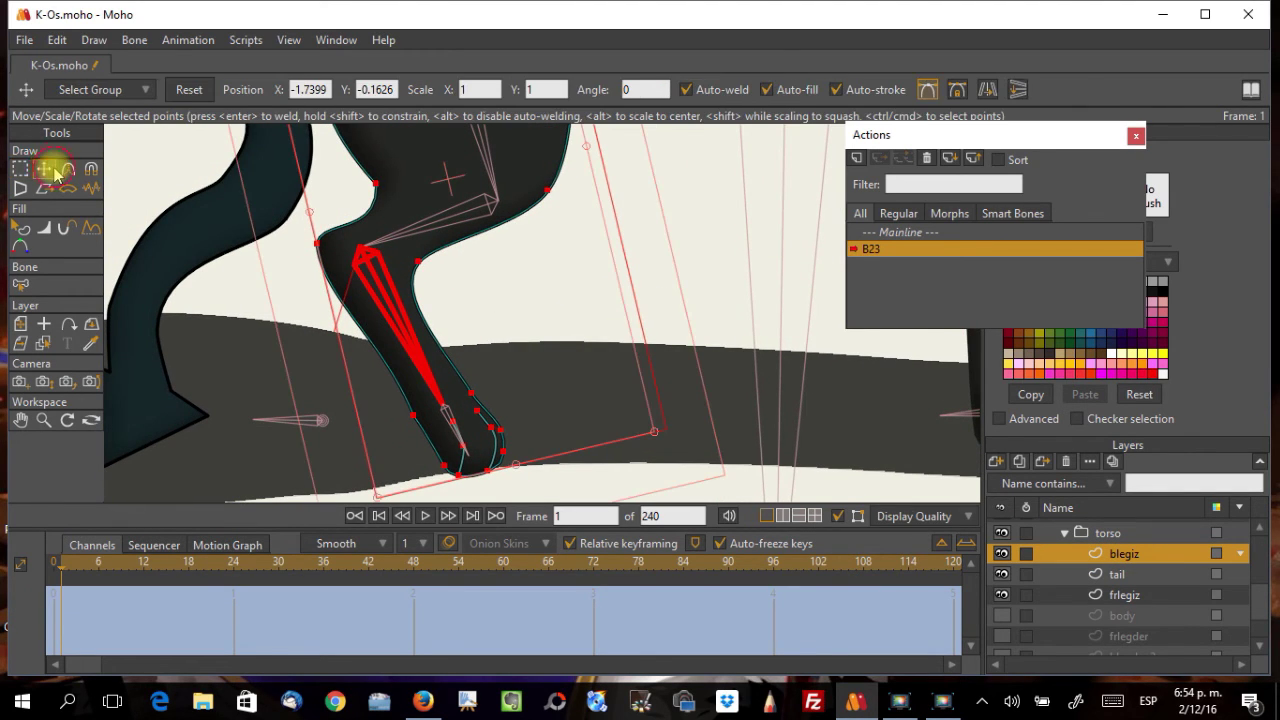
click(419, 267)
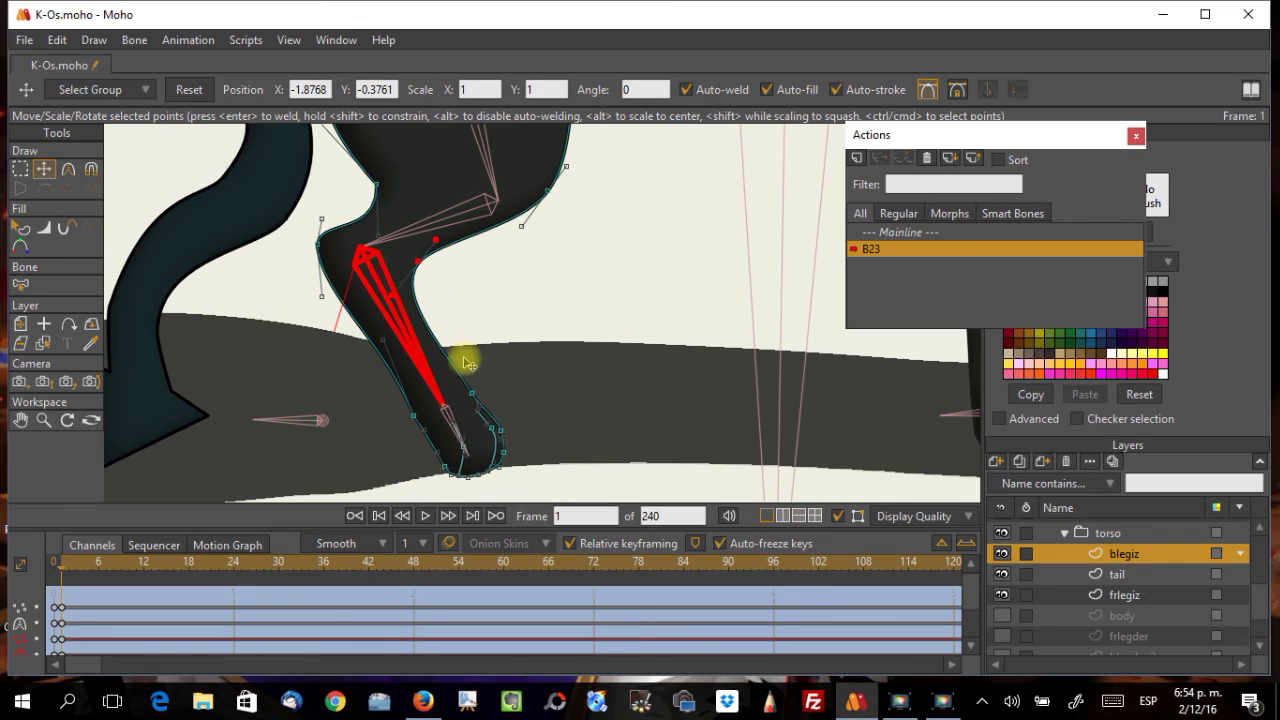
click(55, 568)
click(56, 565)
click(49, 566)
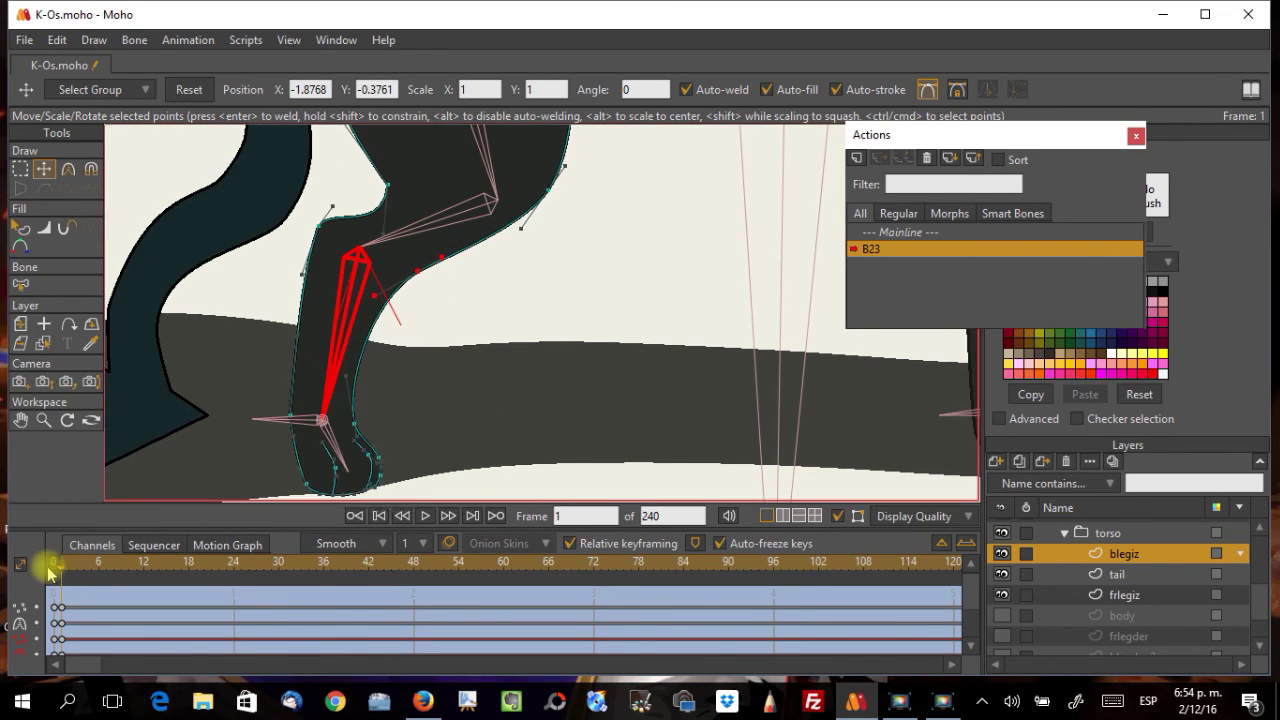
click(60, 564)
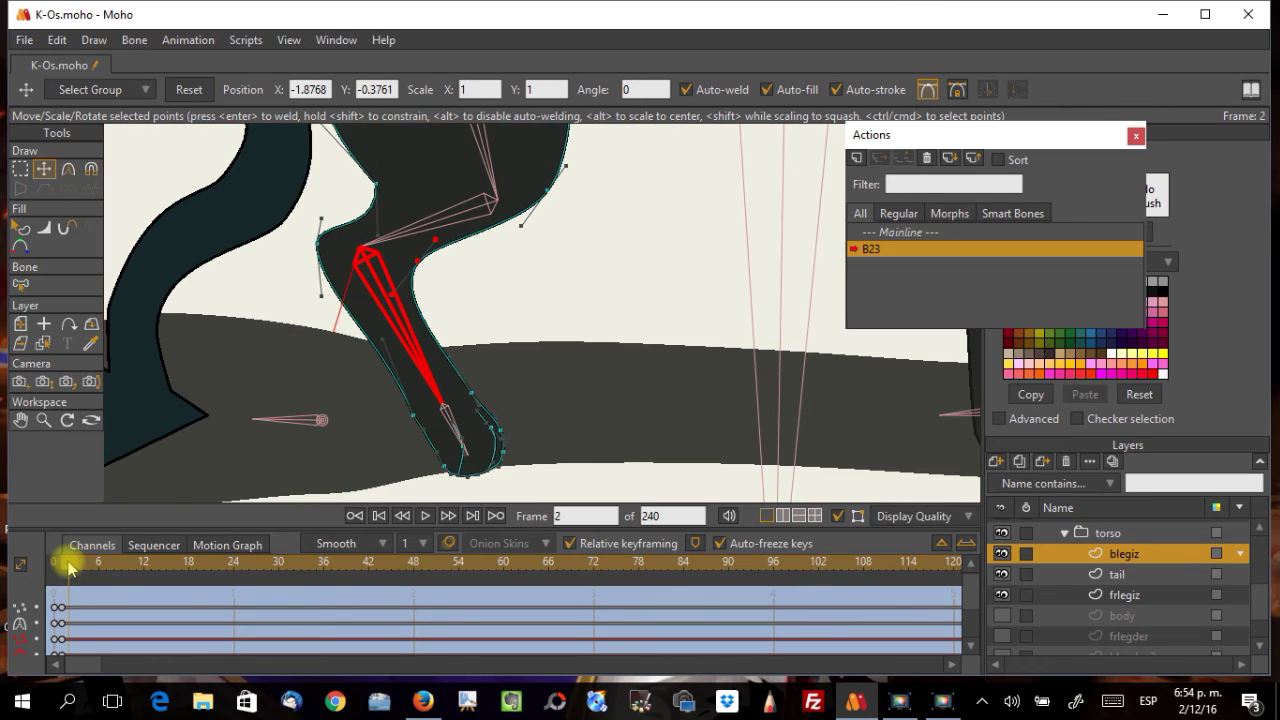
Step: Compare the hind leg's shape between frames 0, 1 and 2 of the B23 action
click(54, 566)
click(63, 566)
click(50, 566)
click(61, 566)
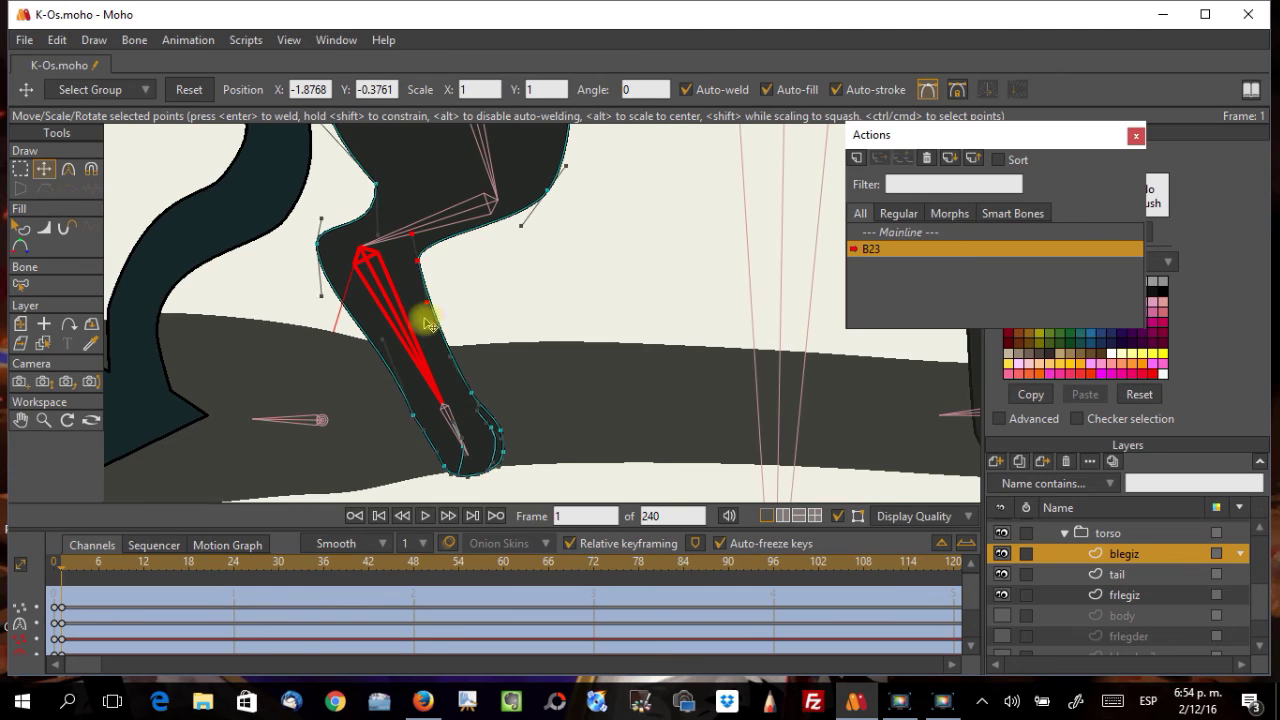
click(72, 571)
drag(55, 570, 68, 578)
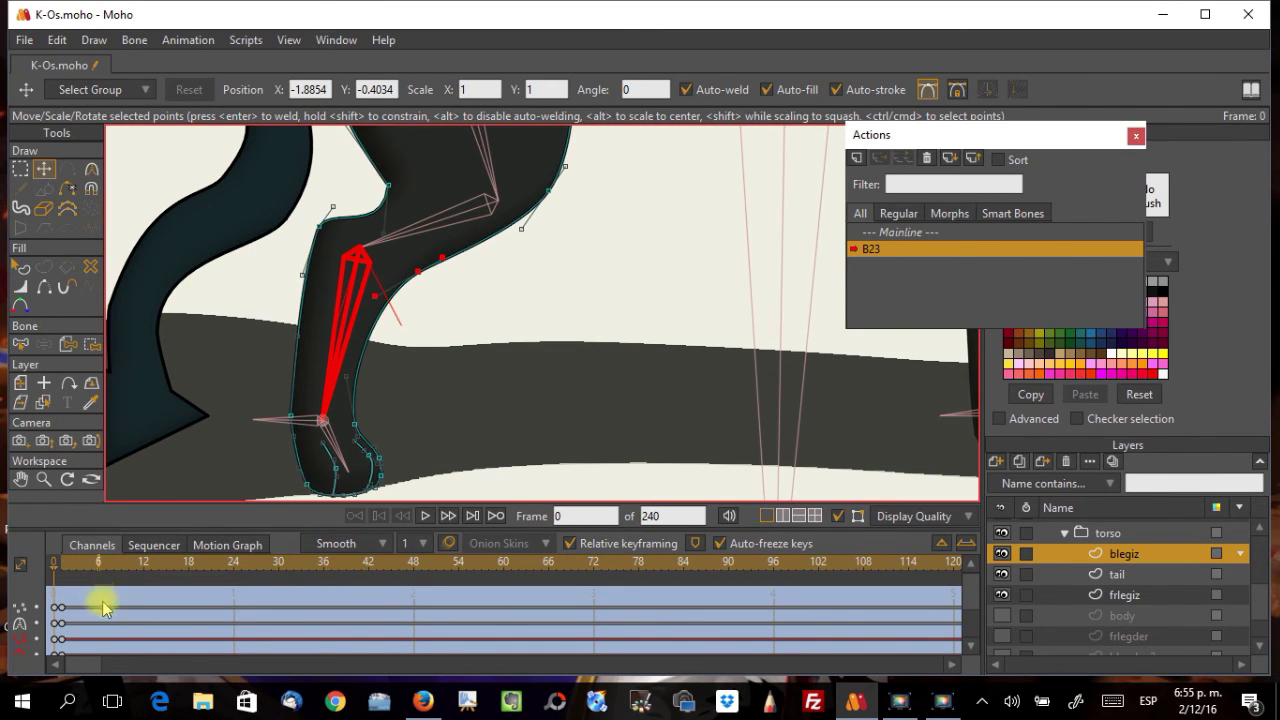
drag(249, 414, 283, 317)
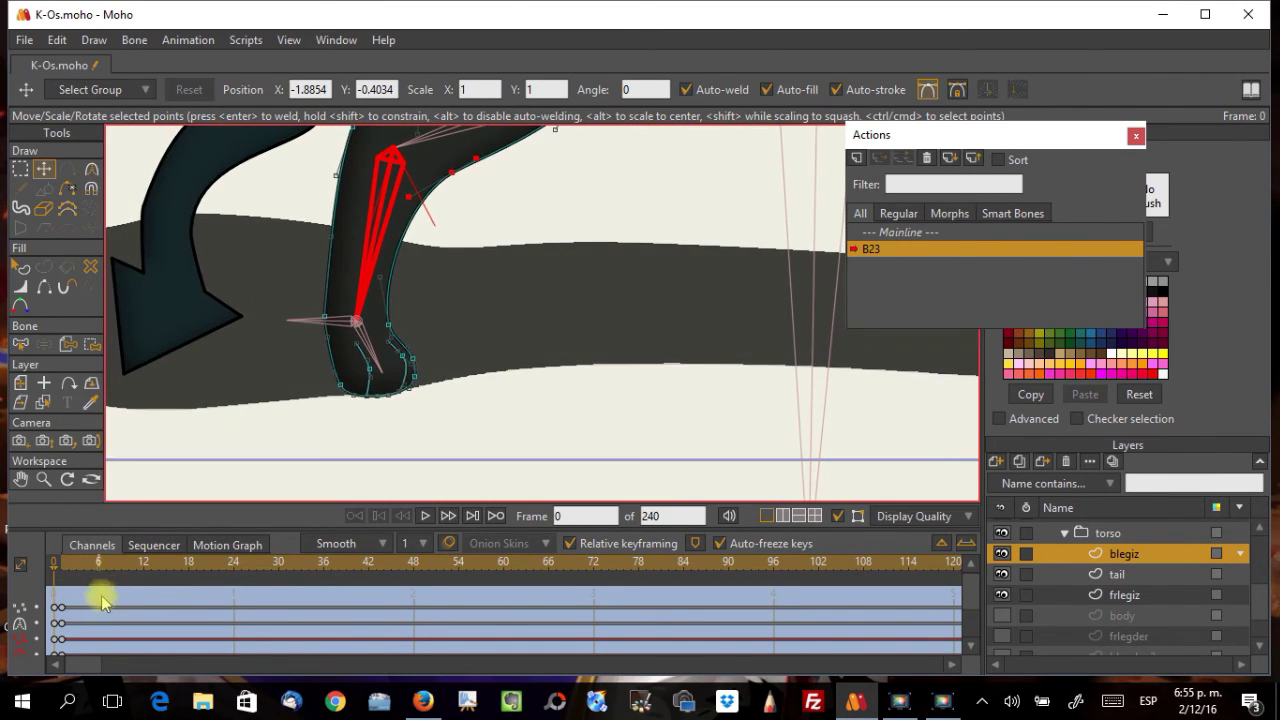
scroll(106, 603, down, 1)
click(68, 570)
click(62, 570)
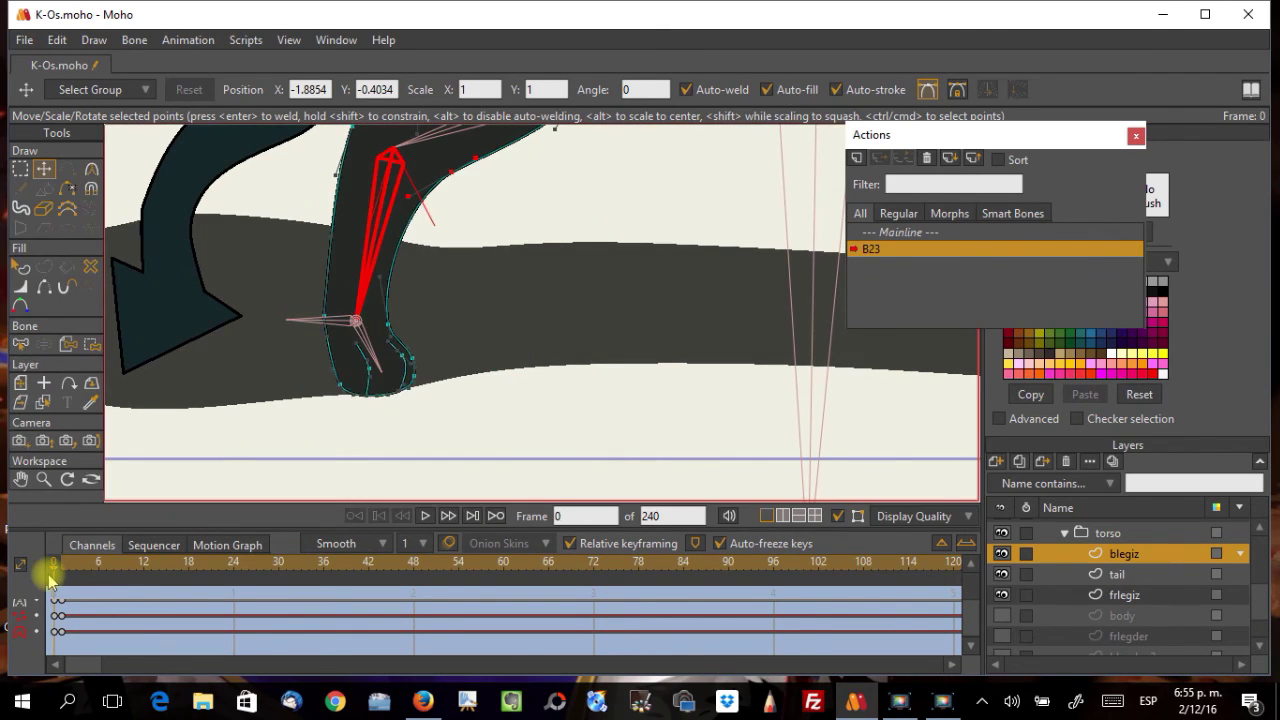
scroll(186, 360, down, 3)
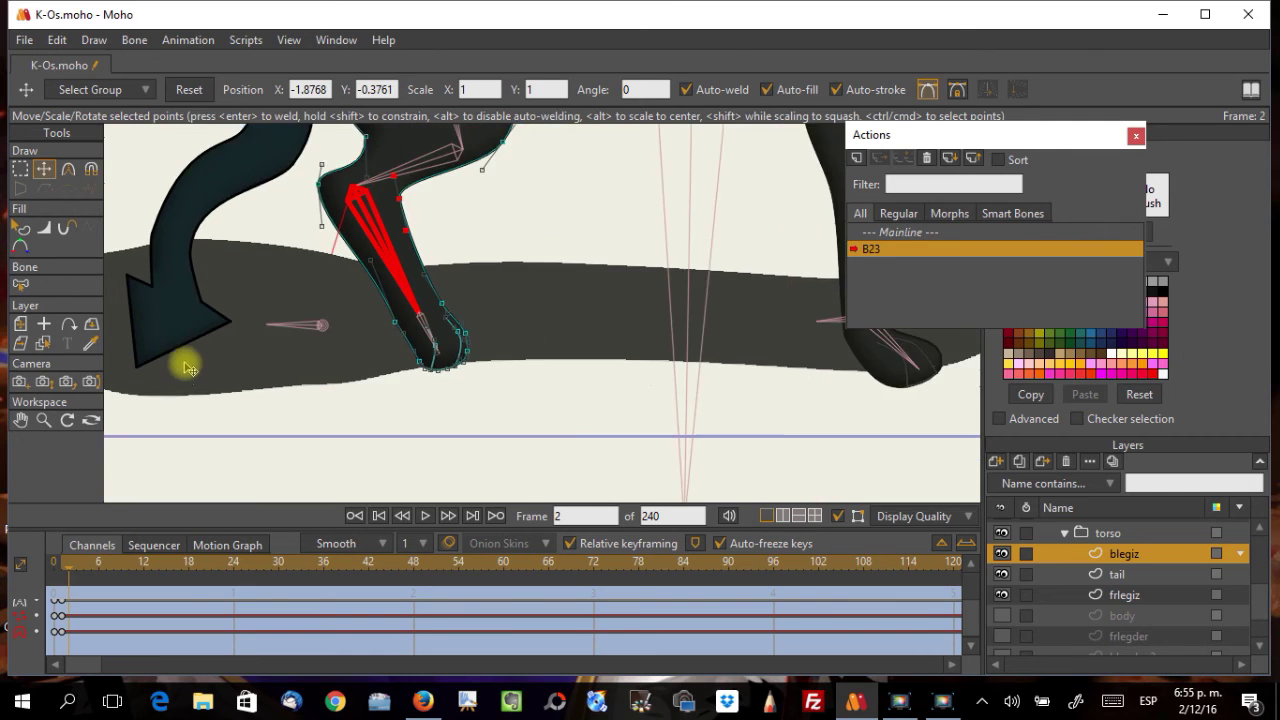
scroll(186, 383, up, 1)
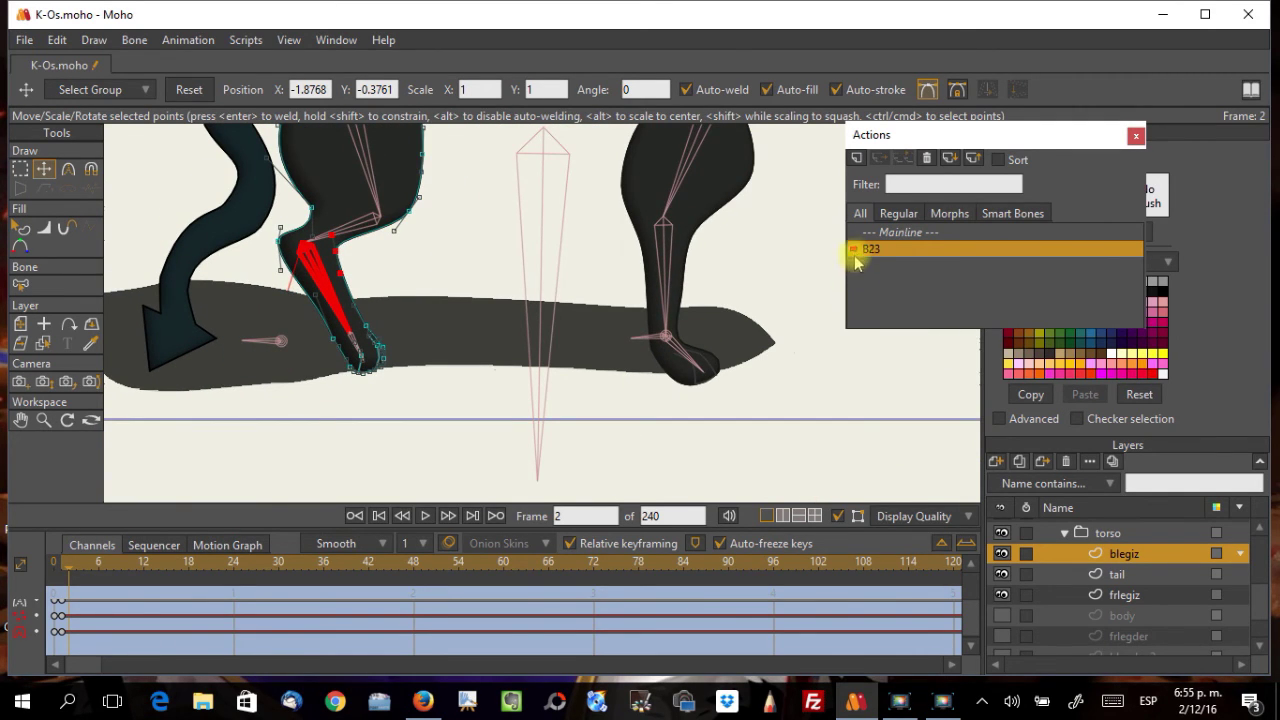
Step: Return from the B23 action to Mainline and select the K-Oz bone layer
click(876, 233)
double_click(876, 233)
scroll(390, 343, down, 2)
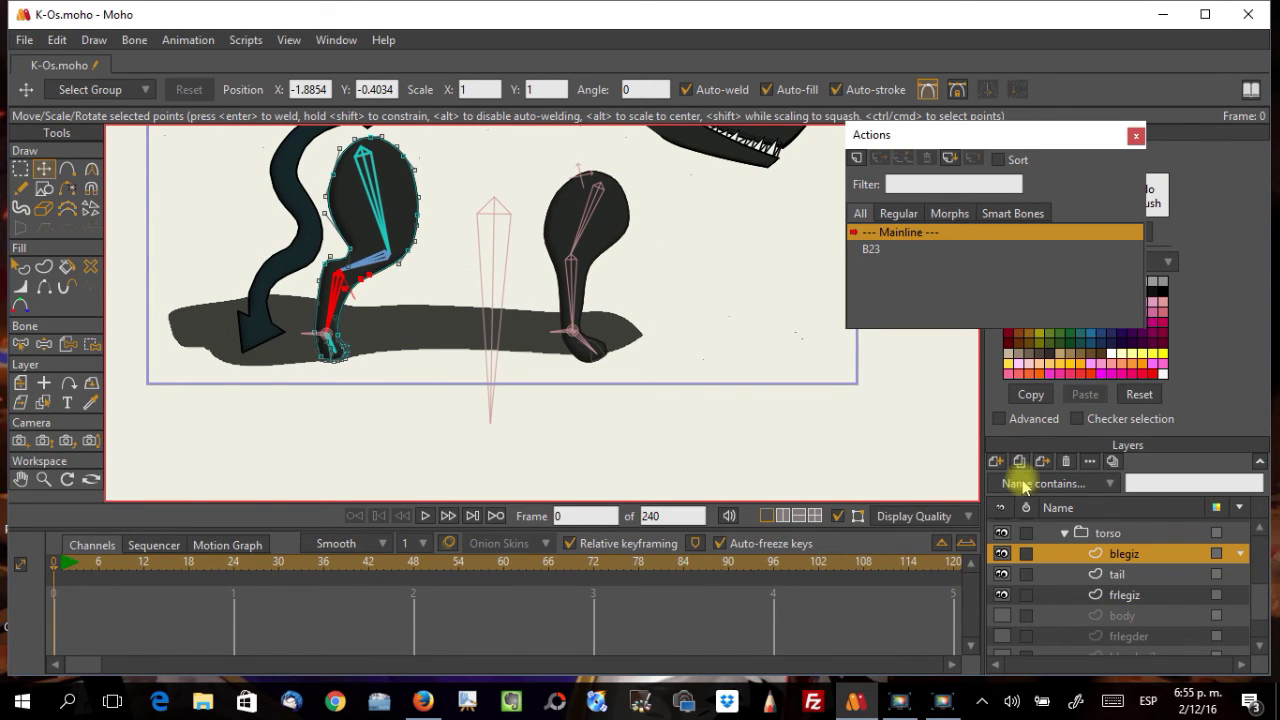
scroll(1063, 531, up, 3)
click(1072, 535)
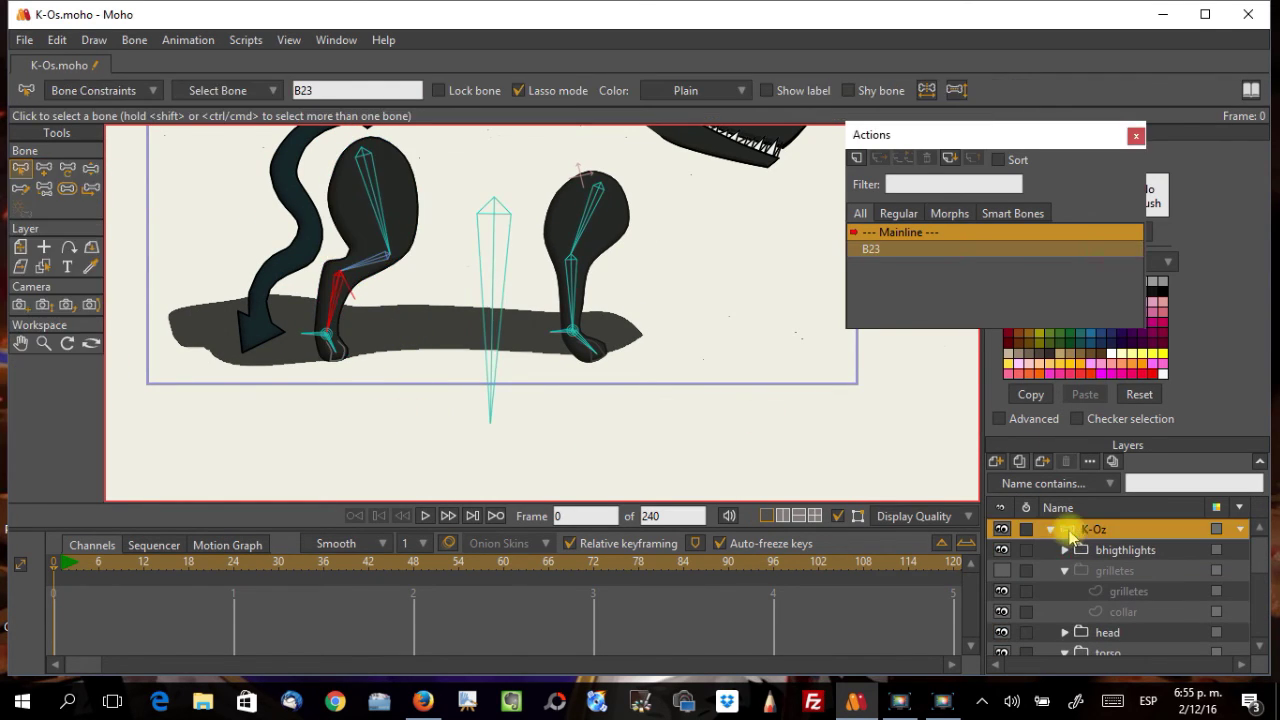
Step: Test the corrected hind leg by moving its heel target forward and up toward the front leg
click(91, 170)
click(338, 340)
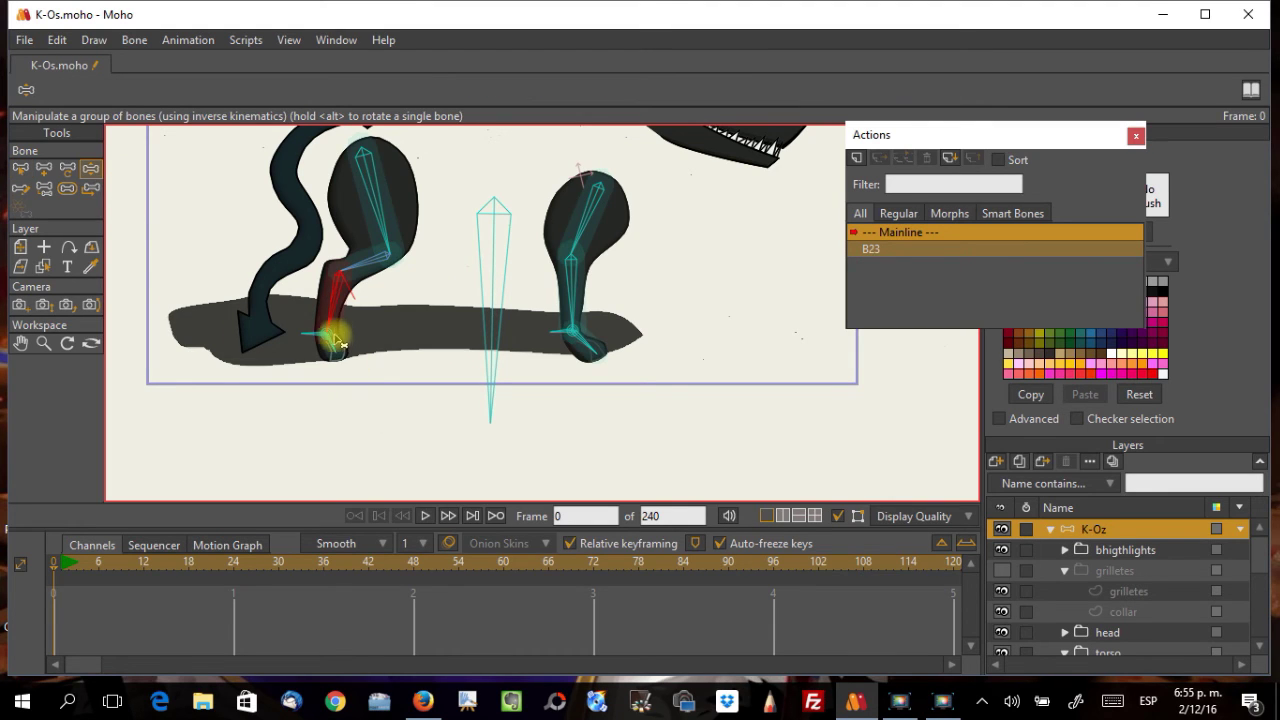
drag(312, 338, 449, 226)
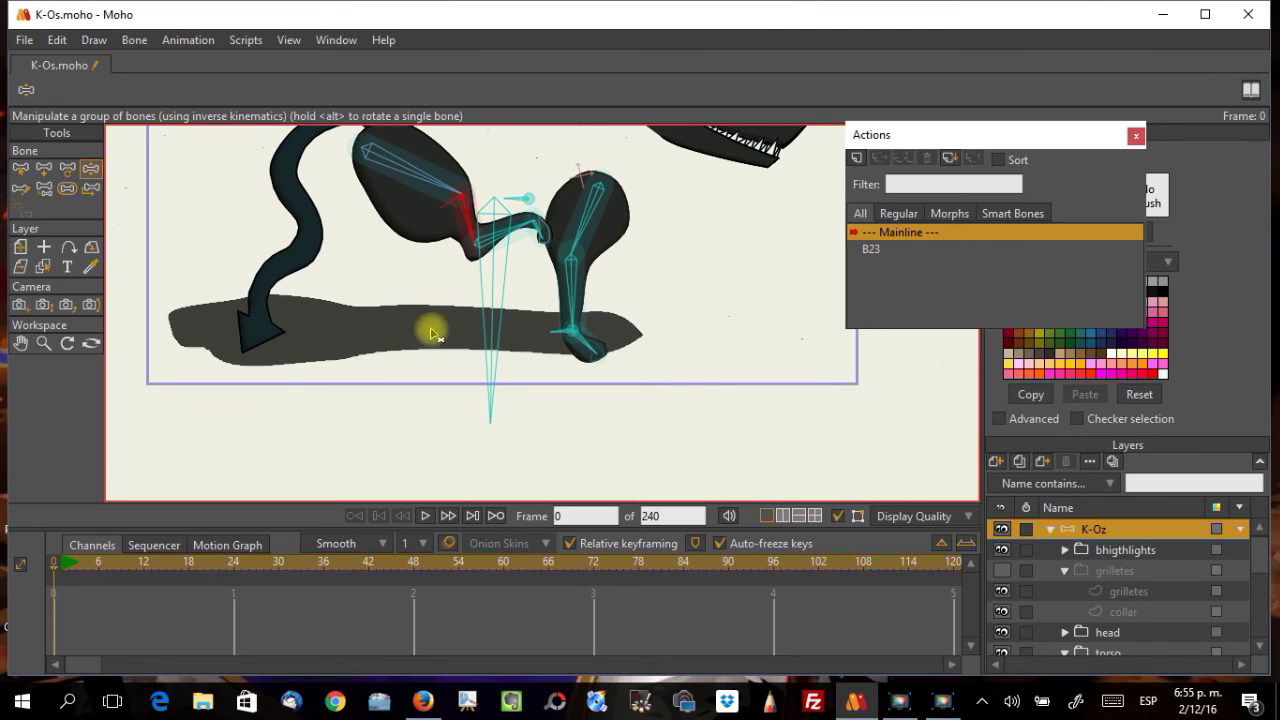
Step: Select the hind leg's middle bone B22 and create a smart bone action named B22 for it
click(20, 167)
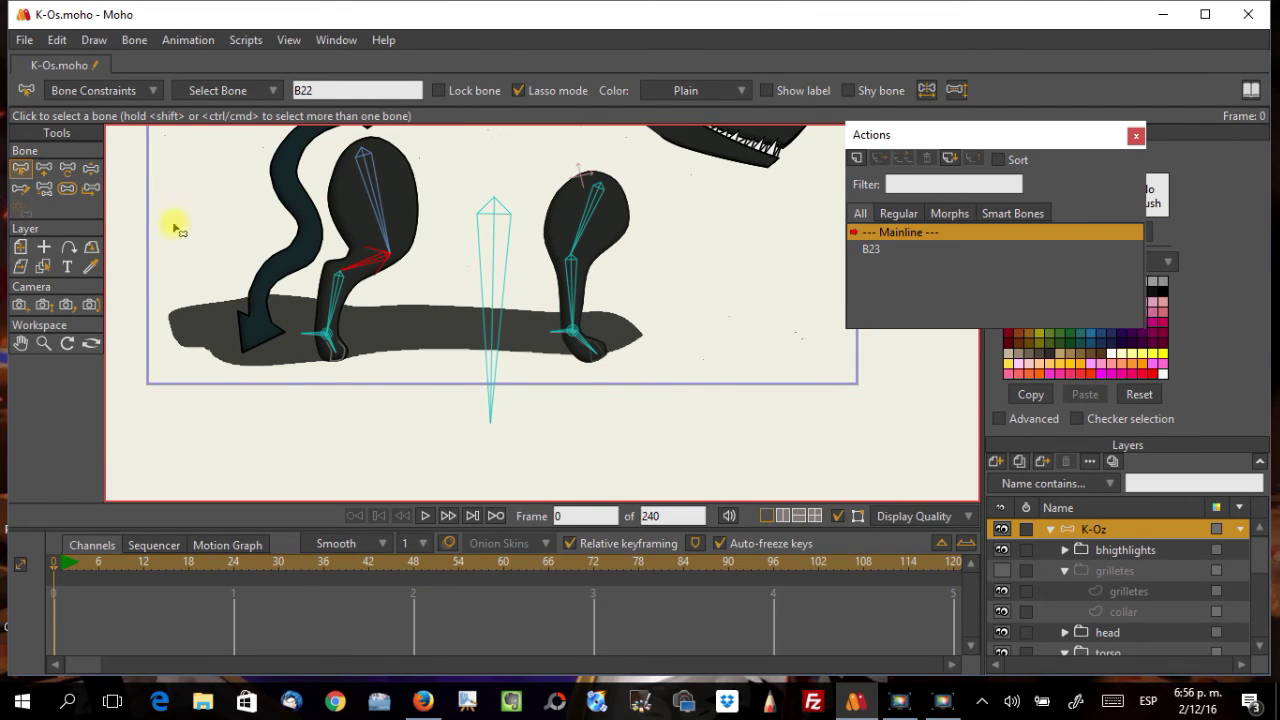
click(374, 268)
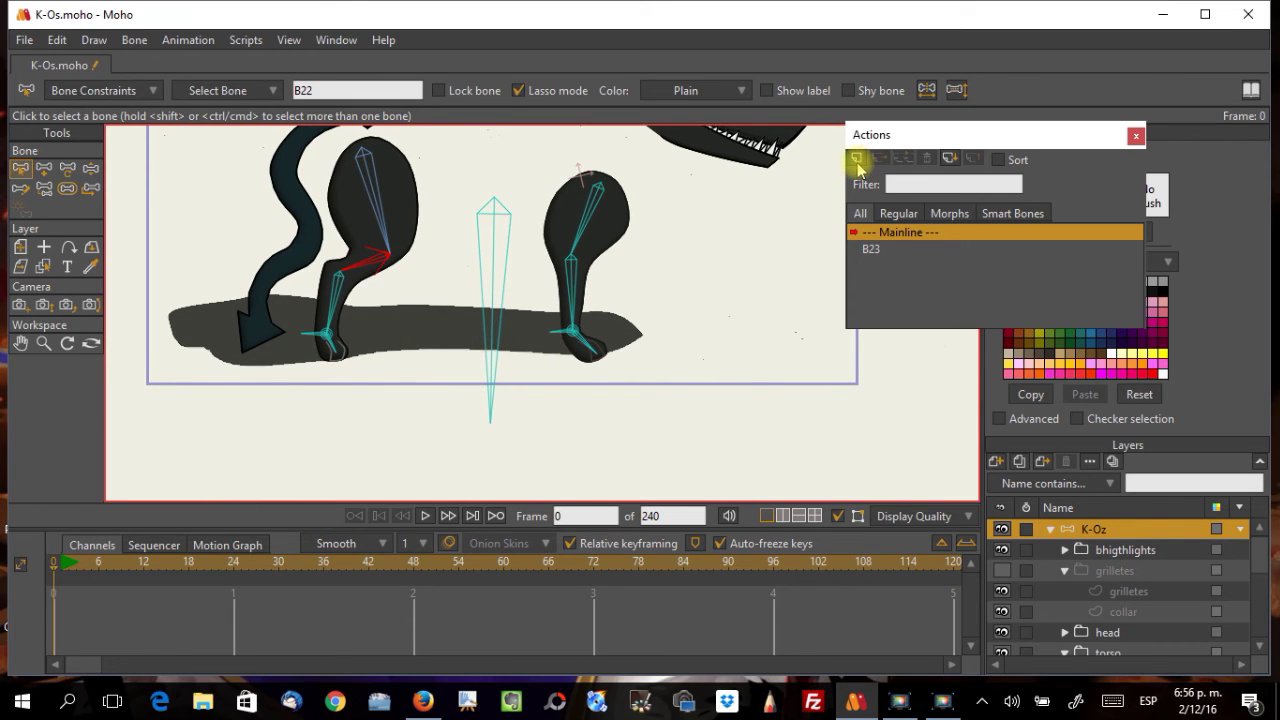
click(857, 160)
click(645, 414)
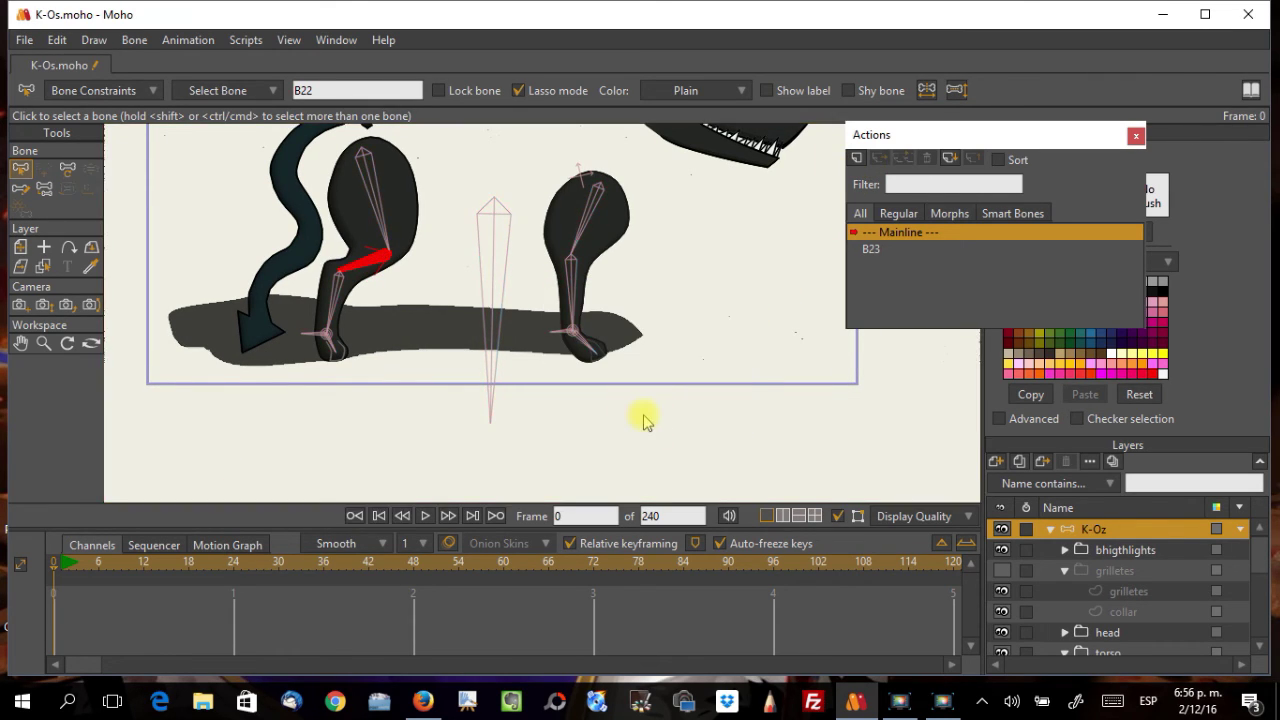
Step: Rotate bone B22 to an angle of 308.6246 at frame 1 of its action
scroll(330, 348, up, 3)
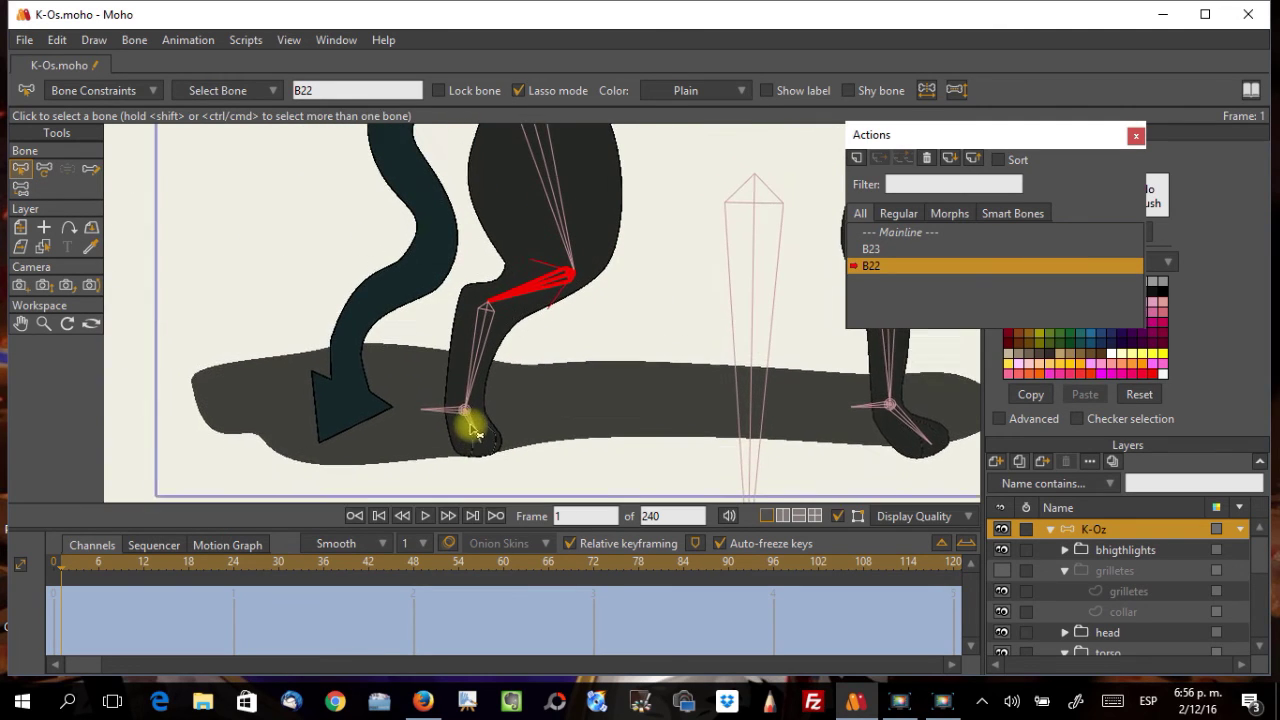
click(46, 170)
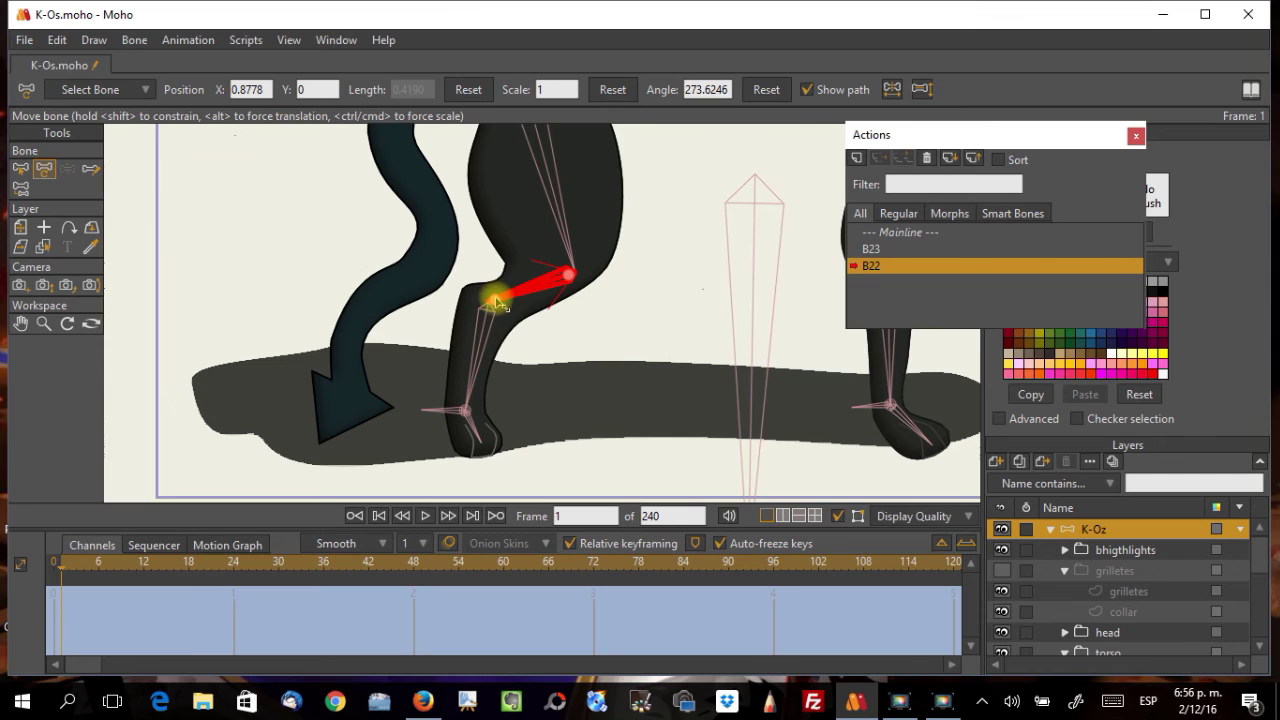
drag(495, 300, 609, 277)
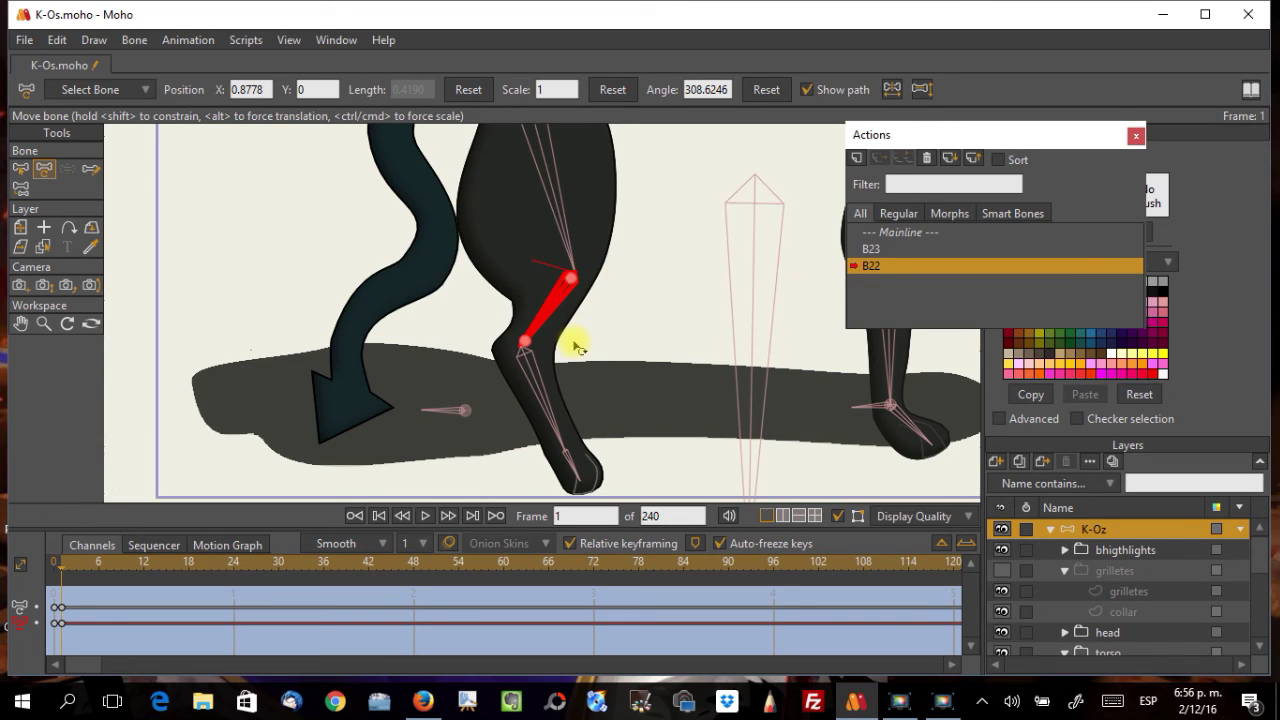
Step: Select the blegiz layer in the torso group and activate Transform Points for editing at frame 1
scroll(575, 345, down, 3)
drag(450, 372, 315, 472)
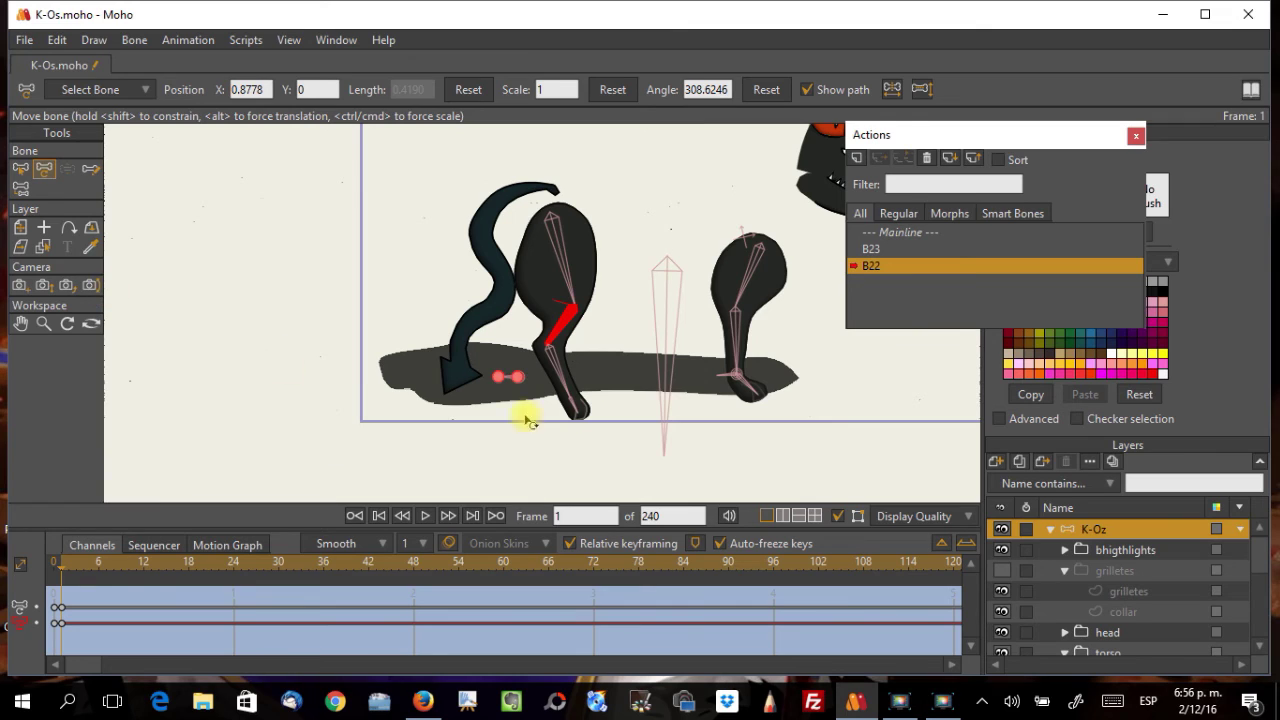
scroll(1093, 592, down, 3)
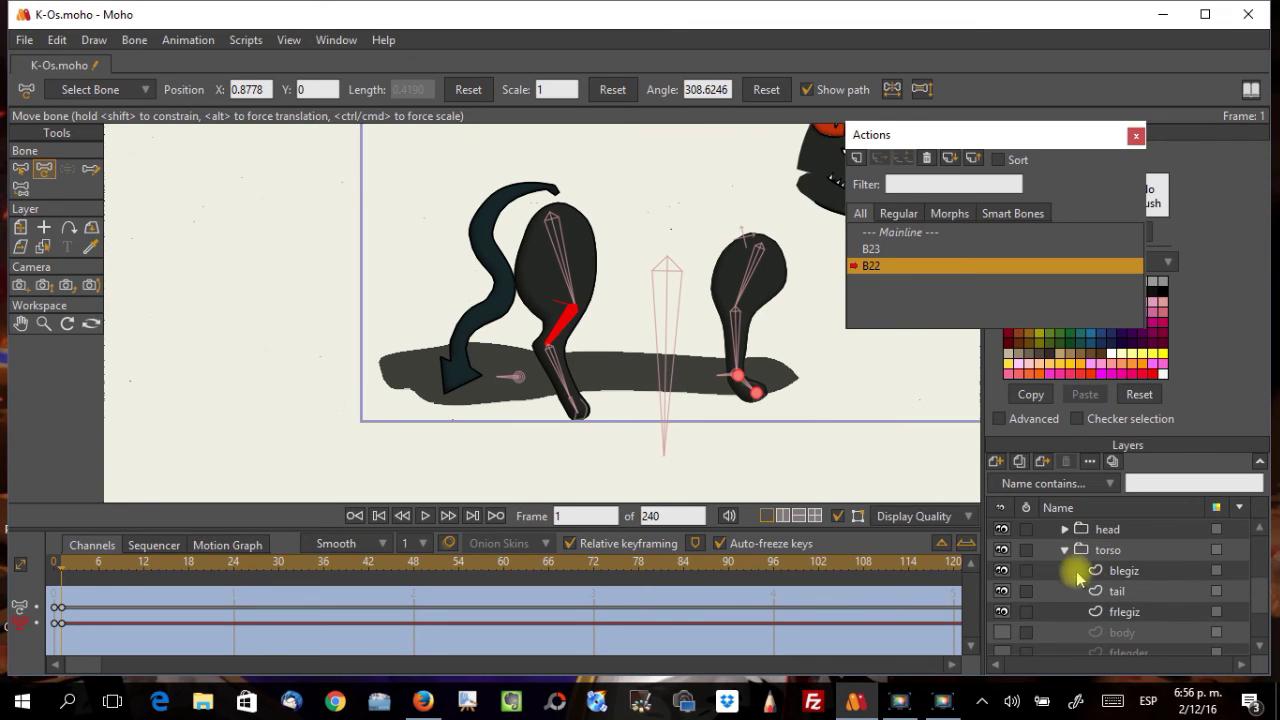
click(1100, 570)
scroll(666, 365, up, 1)
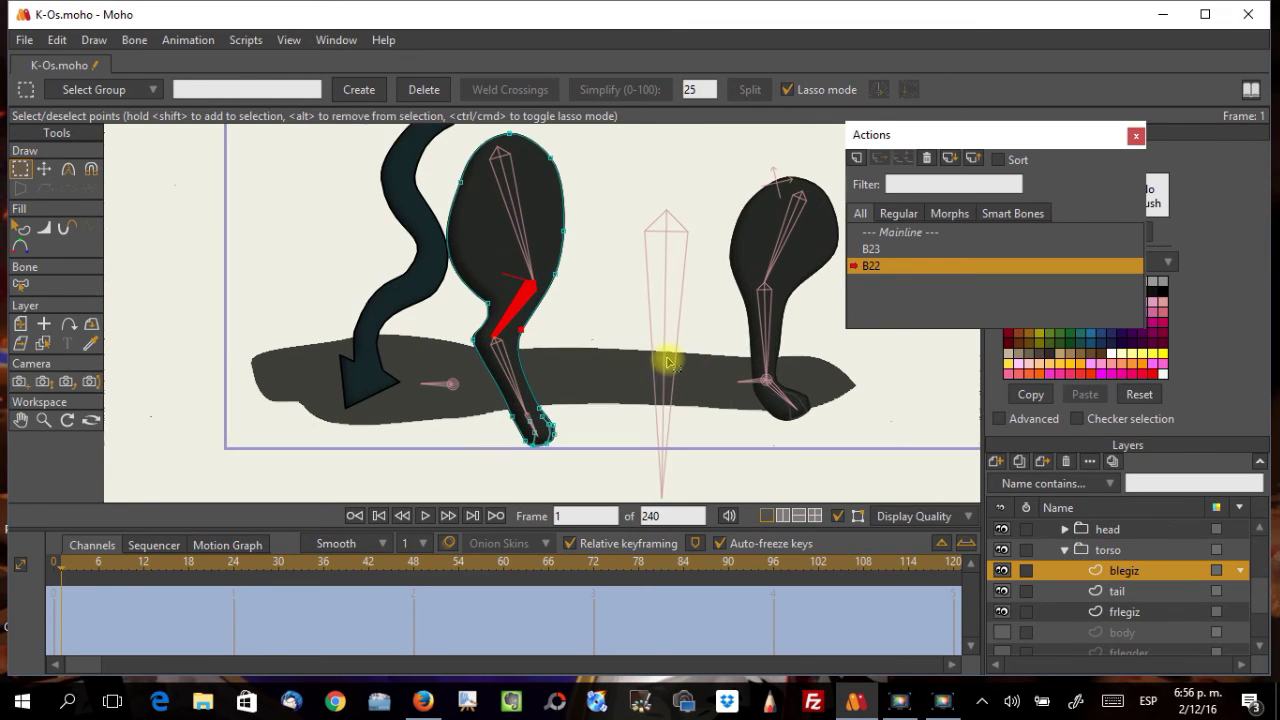
scroll(600, 340, up, 1)
scroll(410, 293, up, 2)
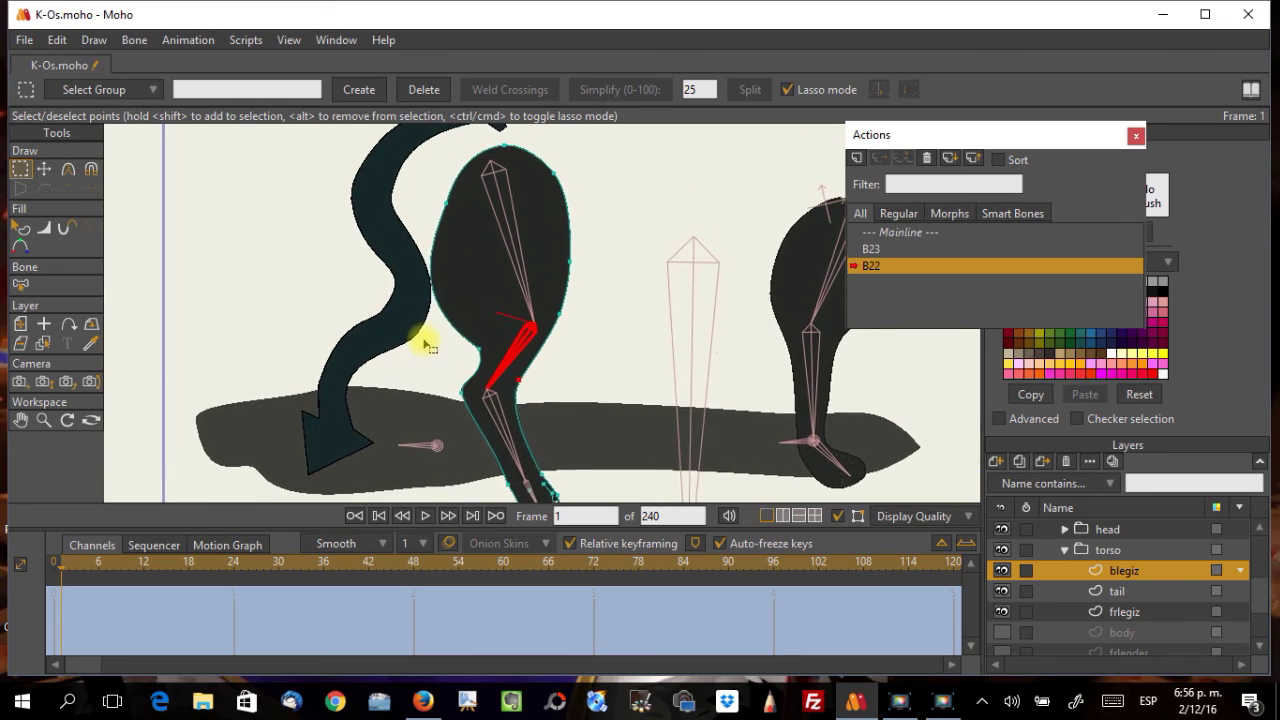
click(43, 168)
Step: Try moving the blegiz layer's rear bend point up and forward at frame 1, and compare the shape with frame 0
drag(450, 335, 494, 320)
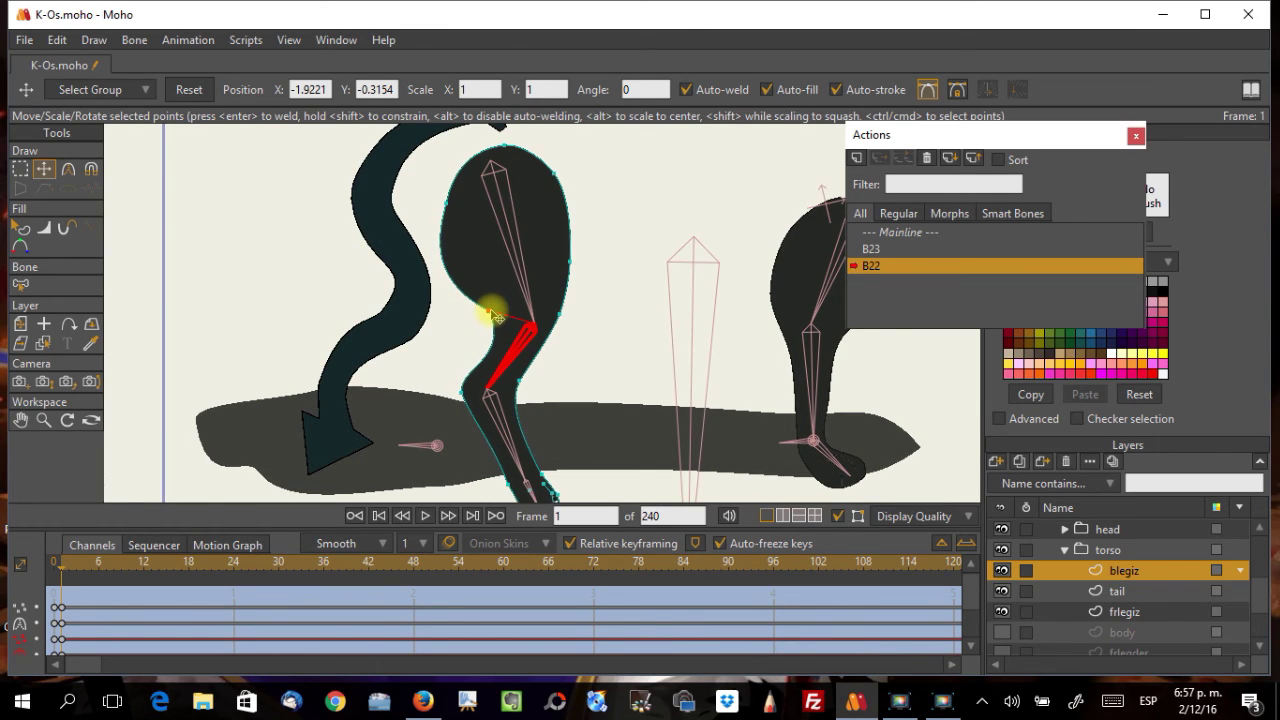
drag(494, 318, 482, 385)
click(60, 565)
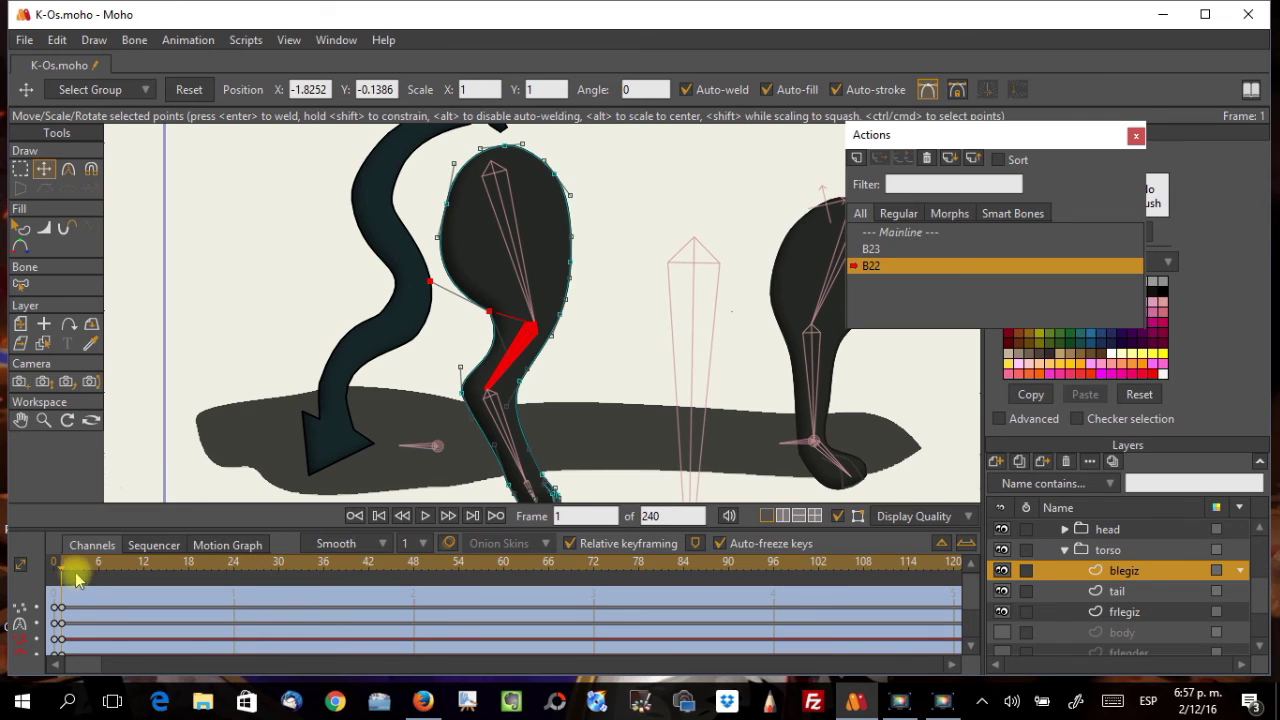
click(67, 566)
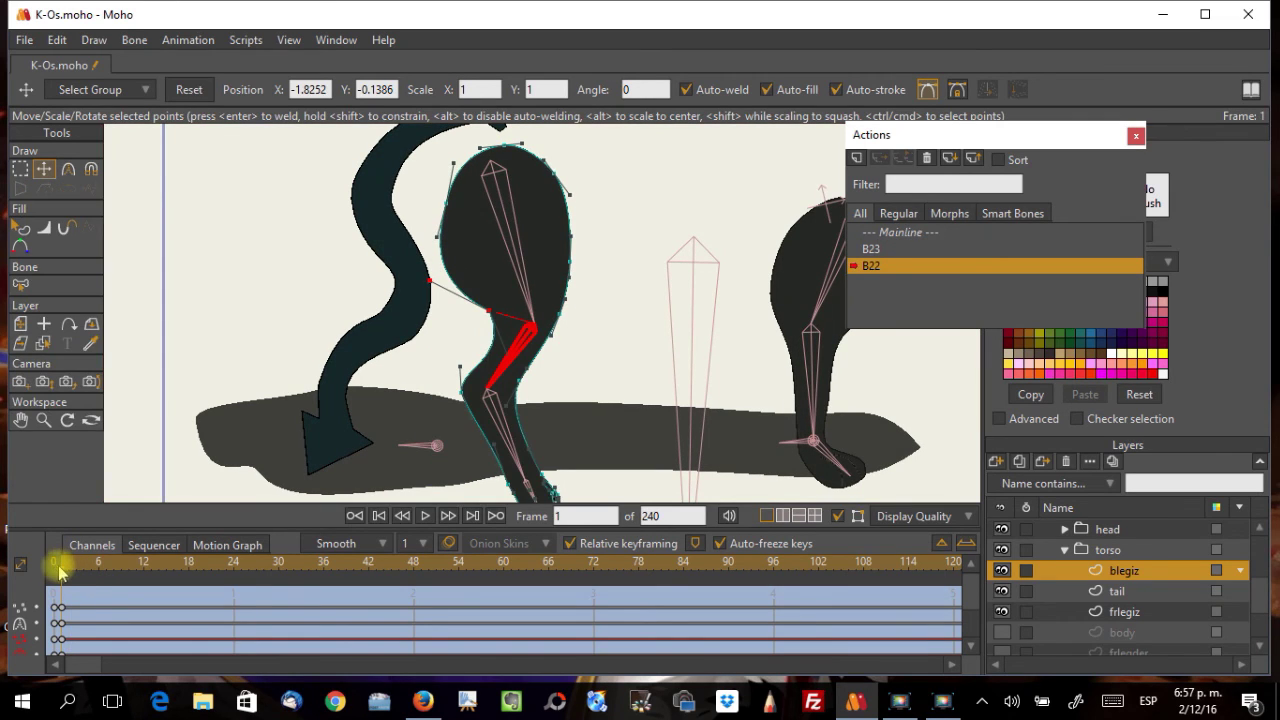
click(67, 566)
click(60, 572)
click(56, 570)
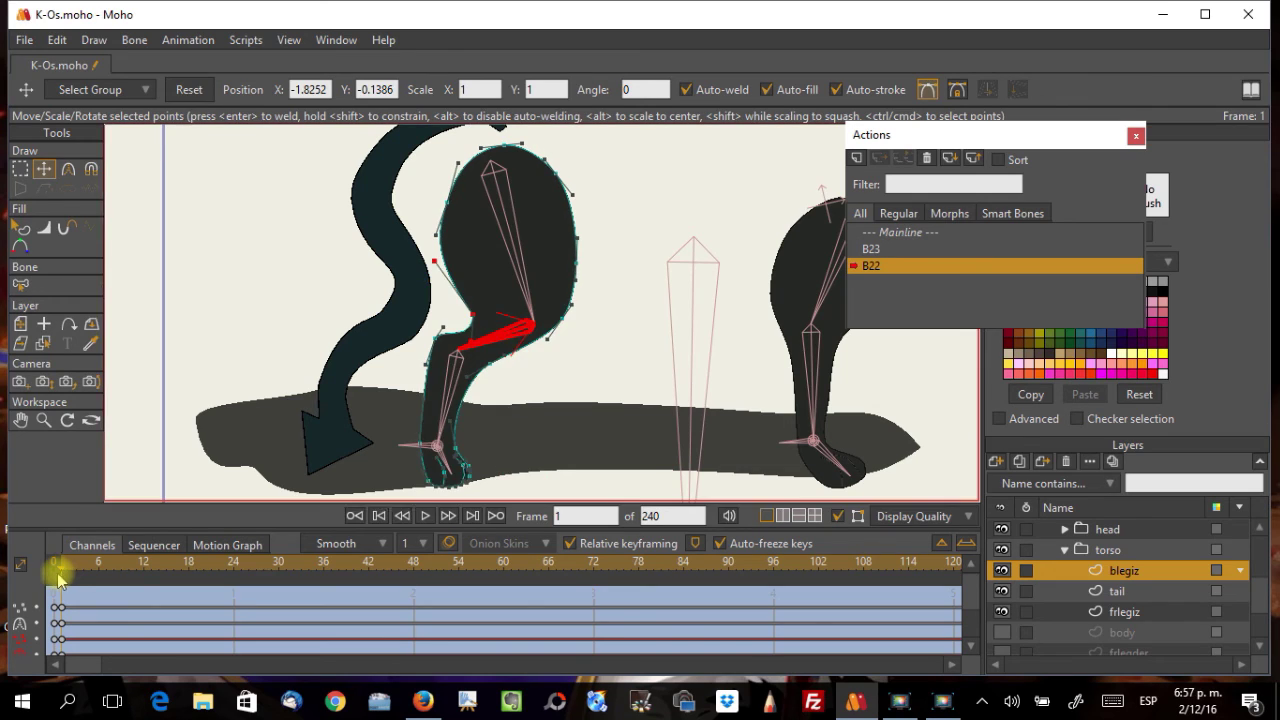
click(58, 572)
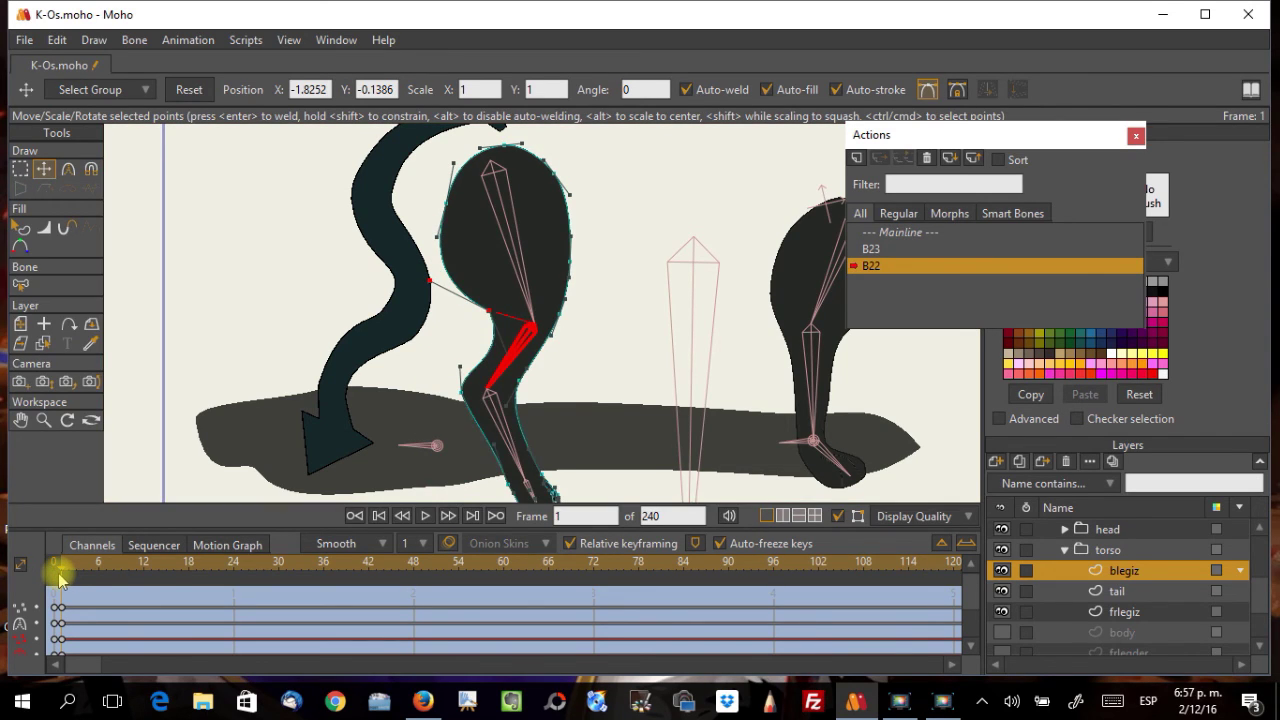
Step: Try moving the rear bend point down and slightly back, compare with frame 0, and adjust it again at frame 2
drag(492, 317, 484, 342)
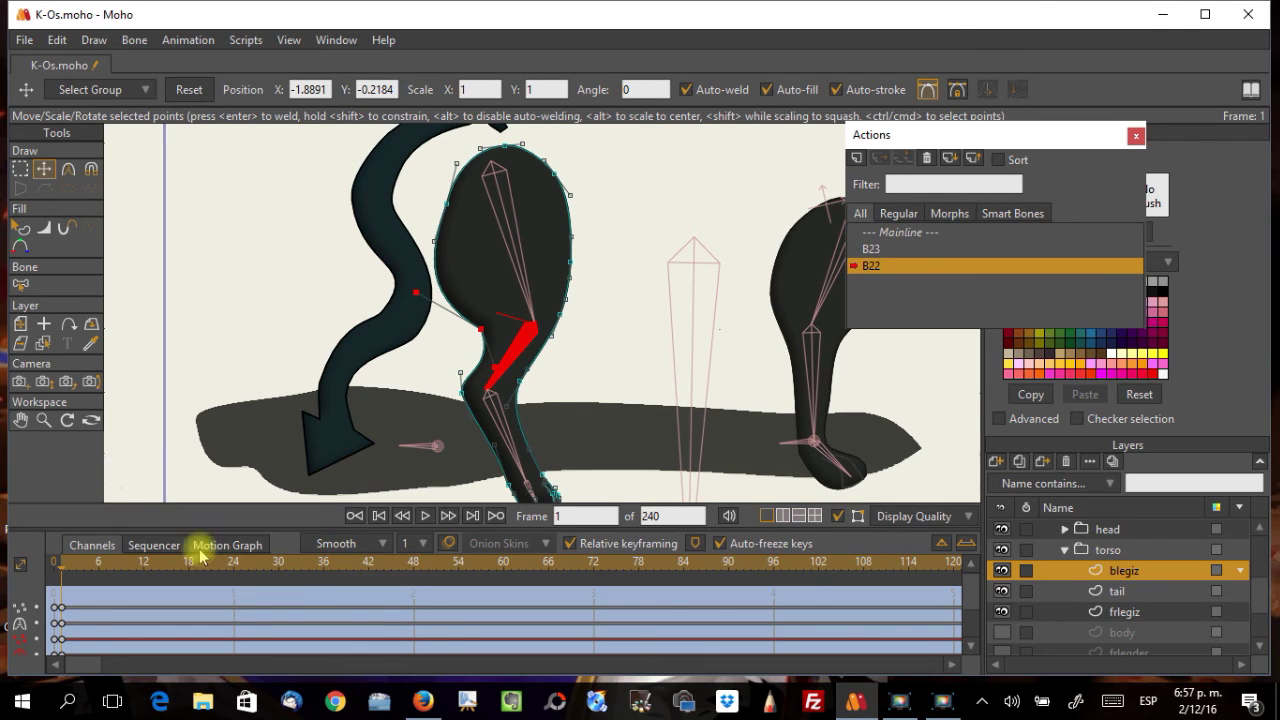
click(54, 568)
click(68, 568)
click(54, 568)
click(68, 568)
drag(487, 338, 476, 347)
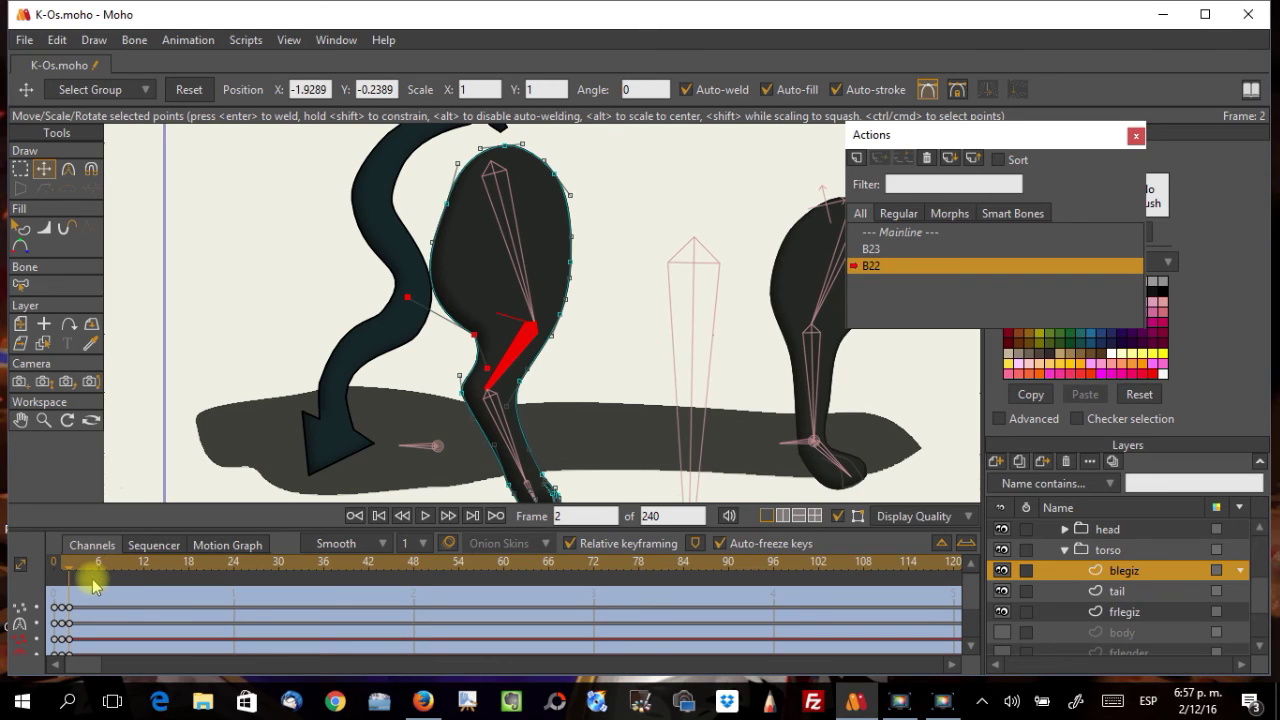
Step: Undo all the trial moves of the blegiz layer's rear bend point
key(ctrl+z)
key(ctrl+z)
key(ctrl+z)
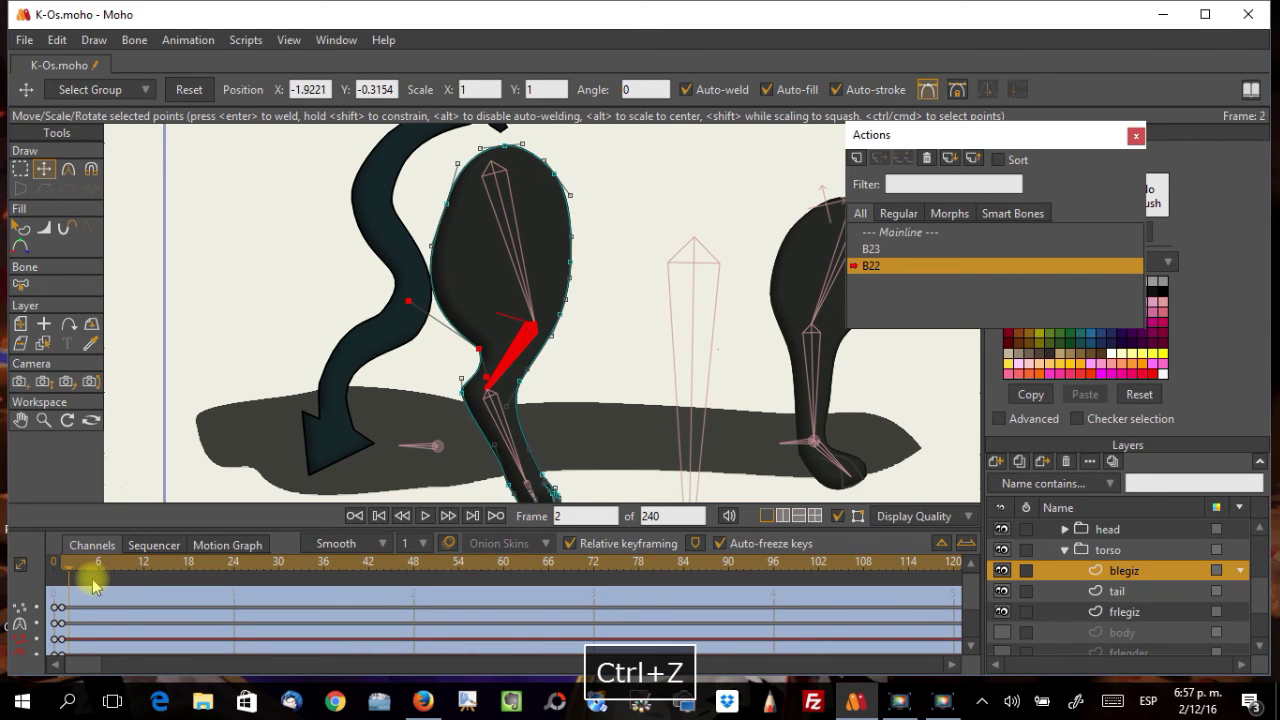
key(ctrl+z)
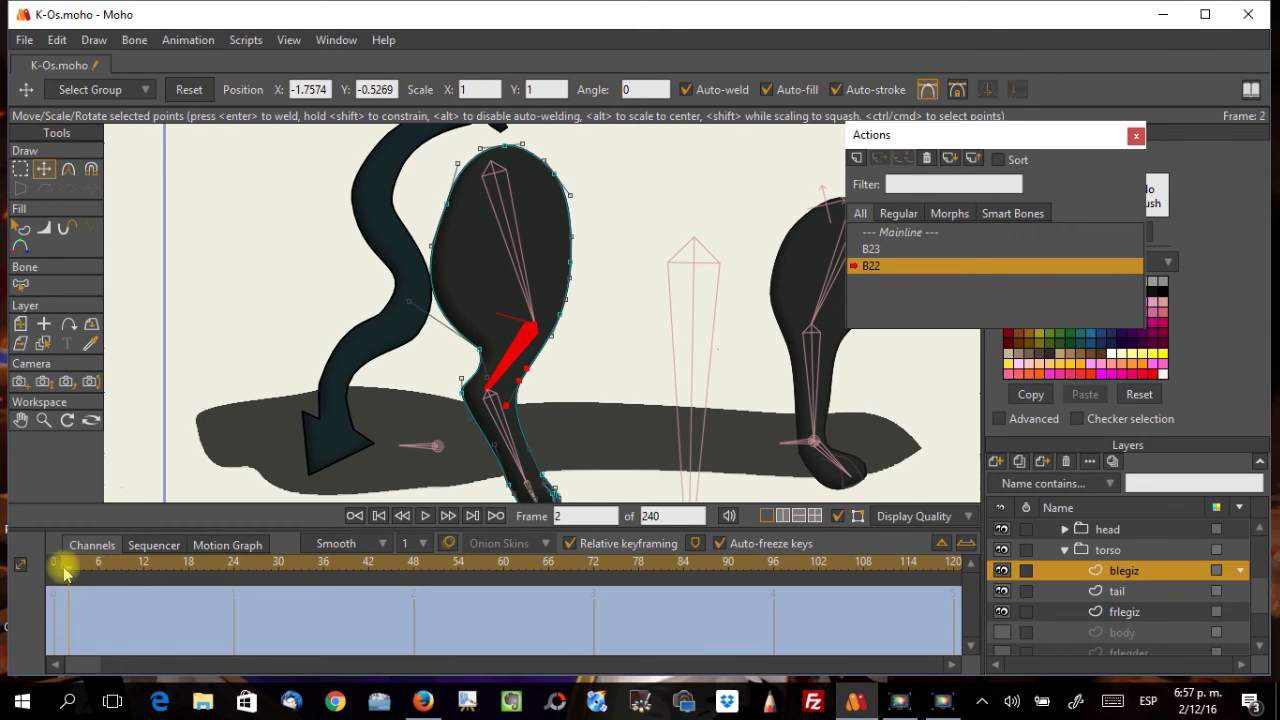
Step: Move the rear bend point to about X -1.9077, Y -0.2339 at frame 1, and compare the leg shape with frame 0
mouse_move(70, 575)
mouse_down()
mouse_move(57, 571)
mouse_move(70, 568)
mouse_up()
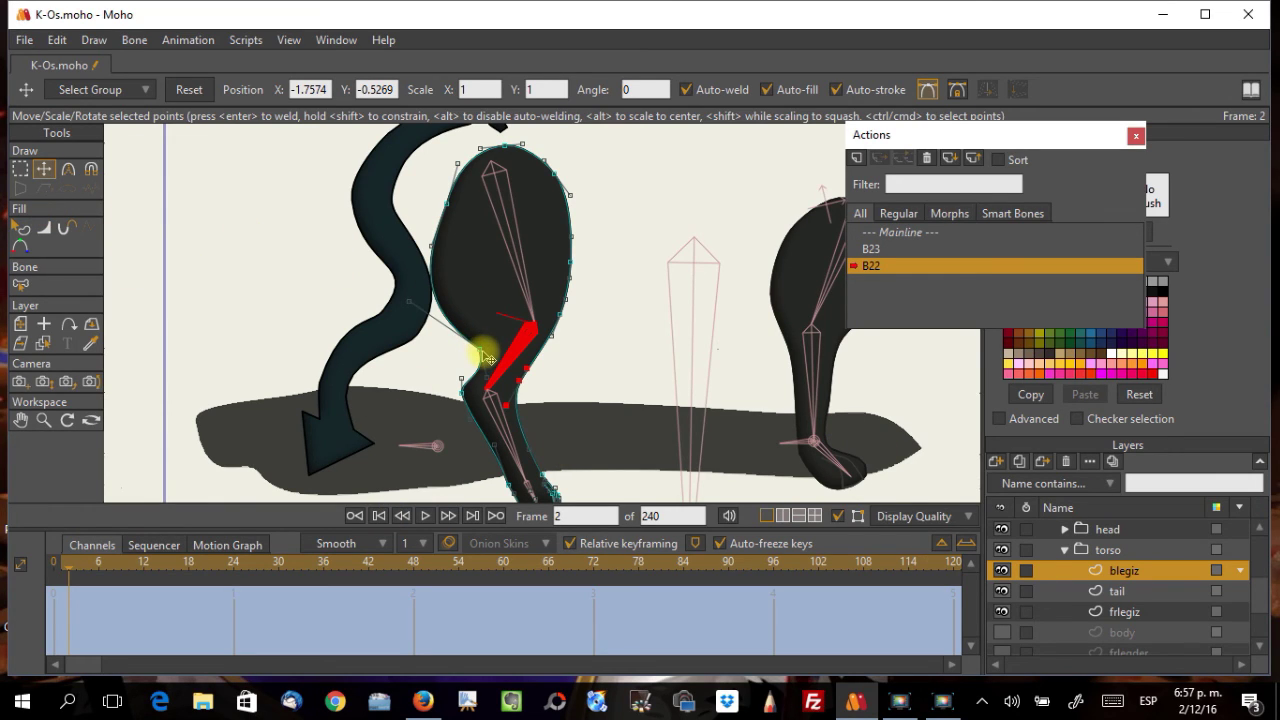
click(57, 573)
click(60, 574)
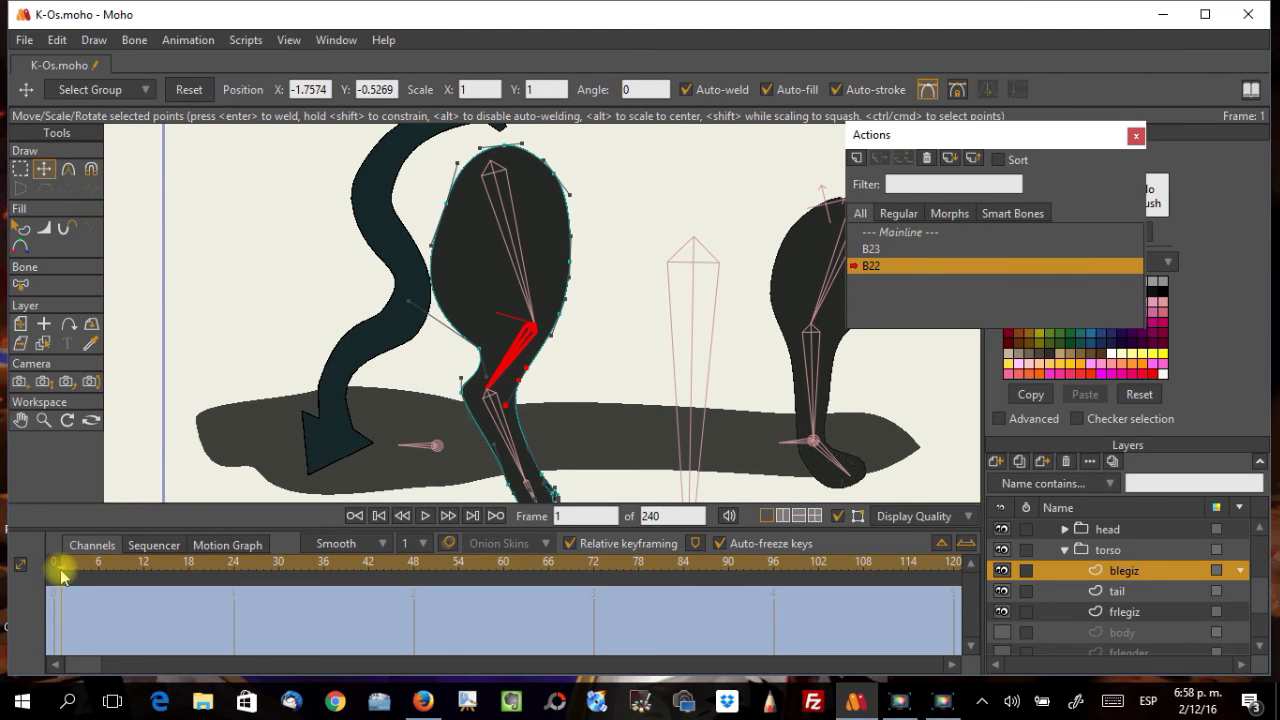
click(484, 356)
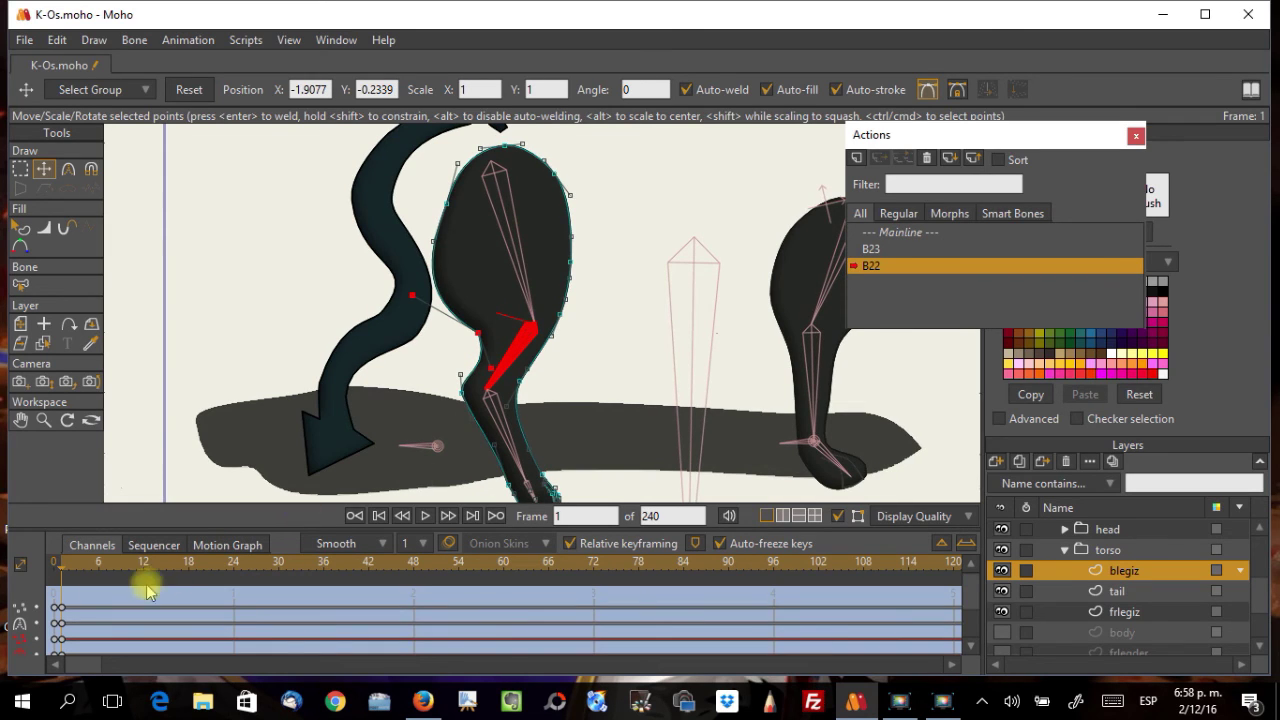
click(58, 572)
drag(49, 571, 60, 578)
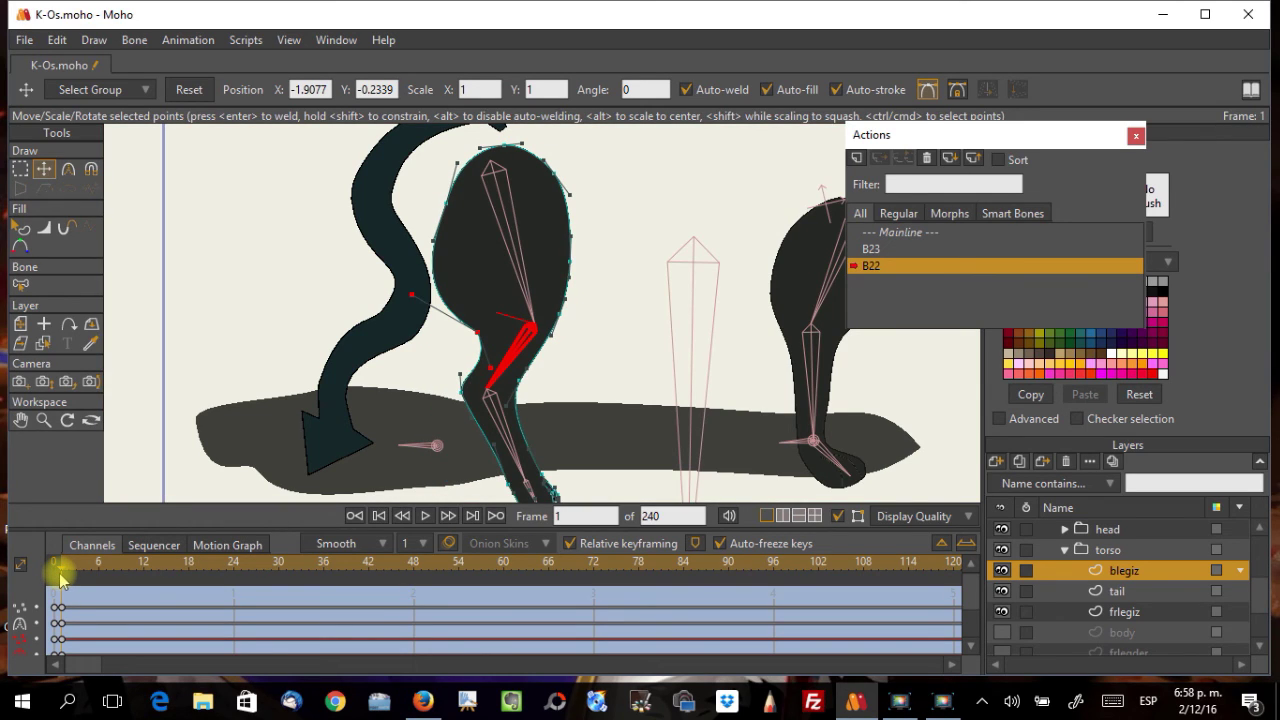
Step: Move the blegiz layer's frame 1 keyframes to frame 90 and scrub back to frame 0 to examine the transition
drag(58, 604, 63, 657)
drag(64, 612, 738, 615)
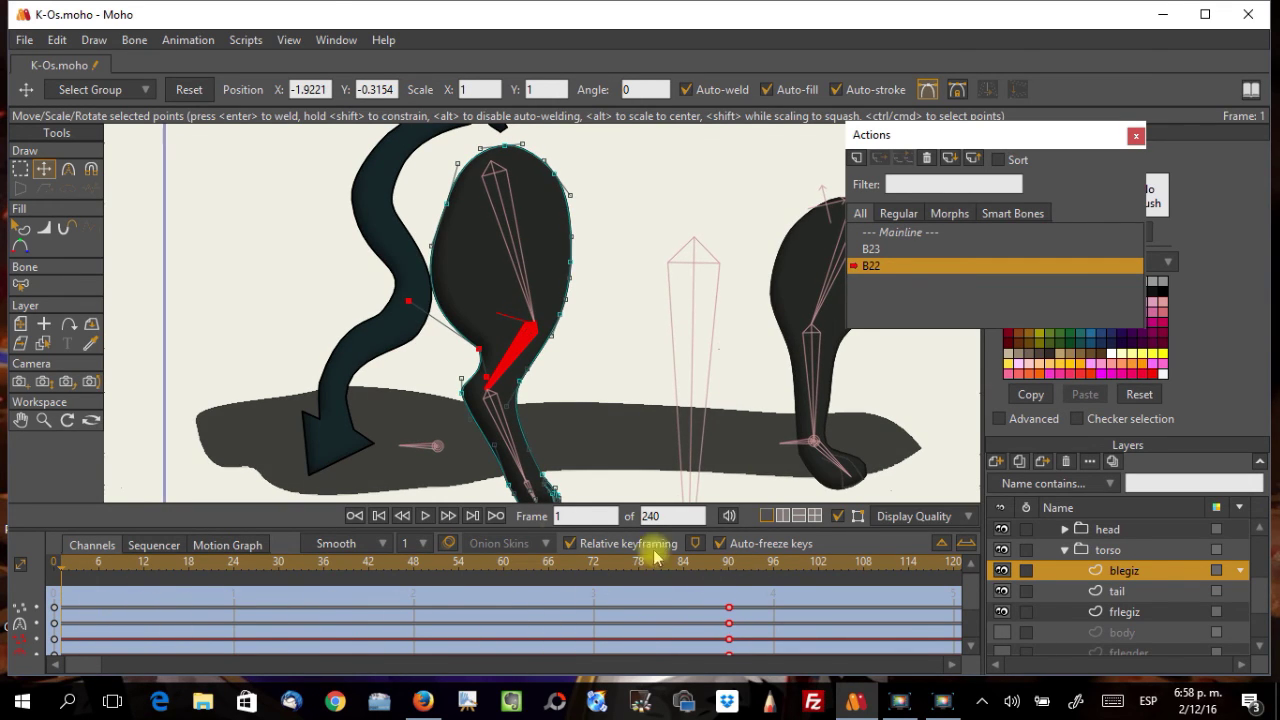
drag(715, 570, 55, 623)
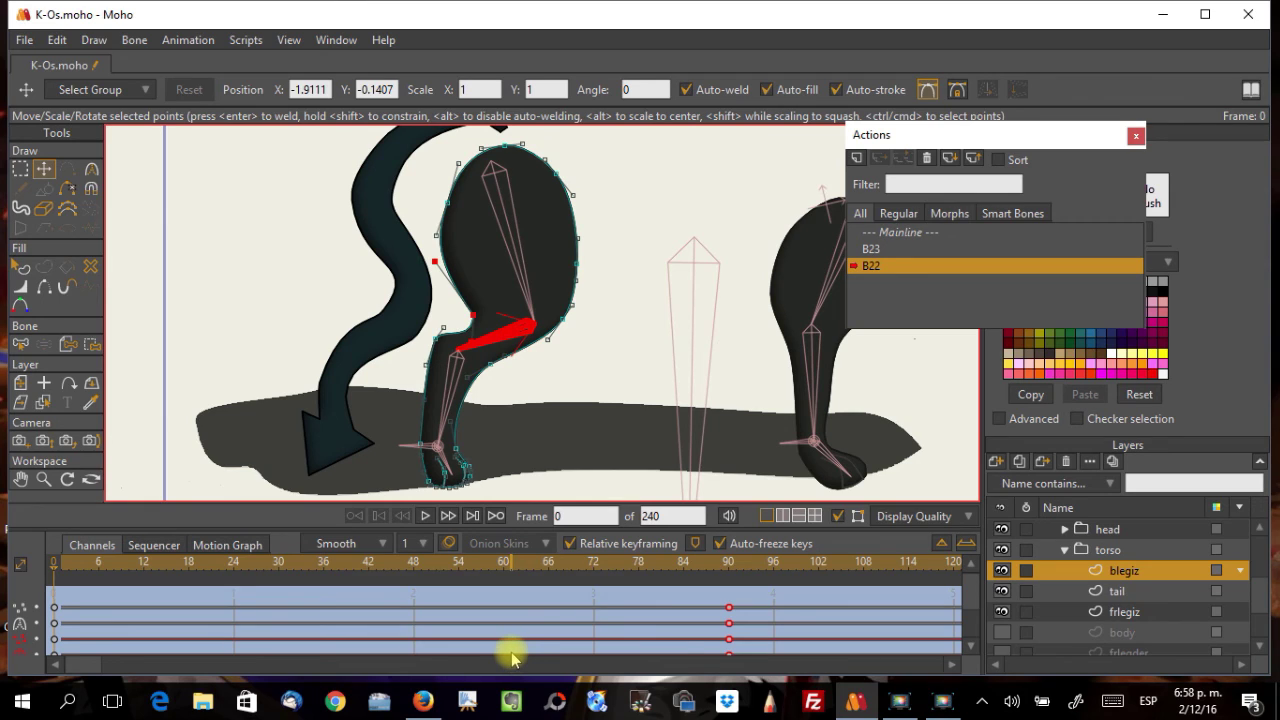
Step: Undo the blegiz layer's keyframe move to frame 90 and show the leg's bend at frame 1
key(ctrl+z)
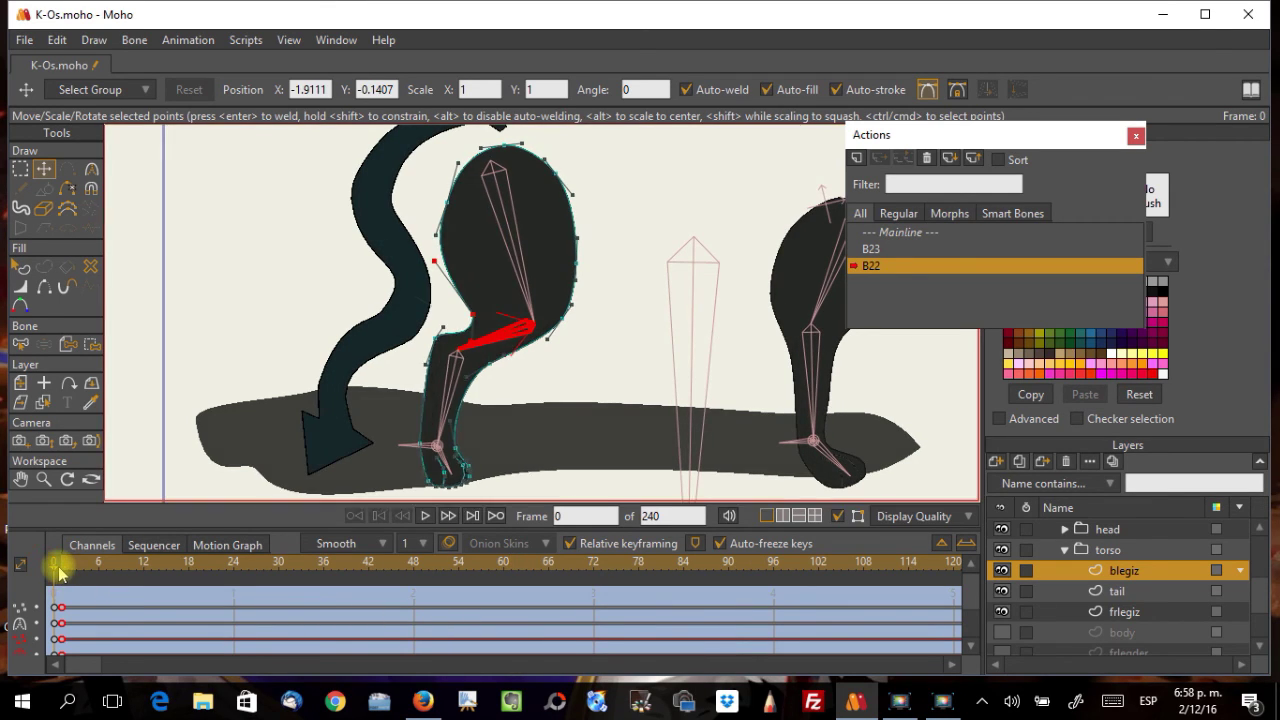
click(58, 572)
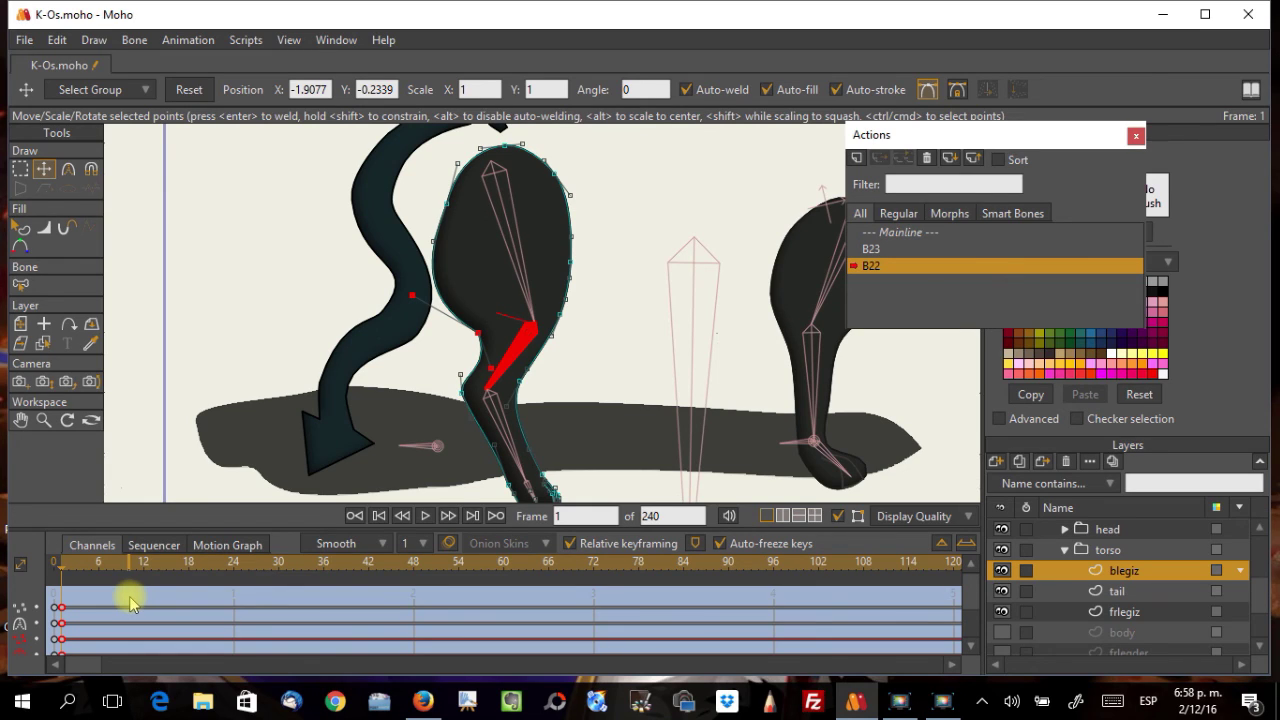
Step: Move the K-Oz bone layer's frame 1 keyframes in the B22 action to frame 90 and check the pose at frame 0
scroll(1078, 566, up, 2)
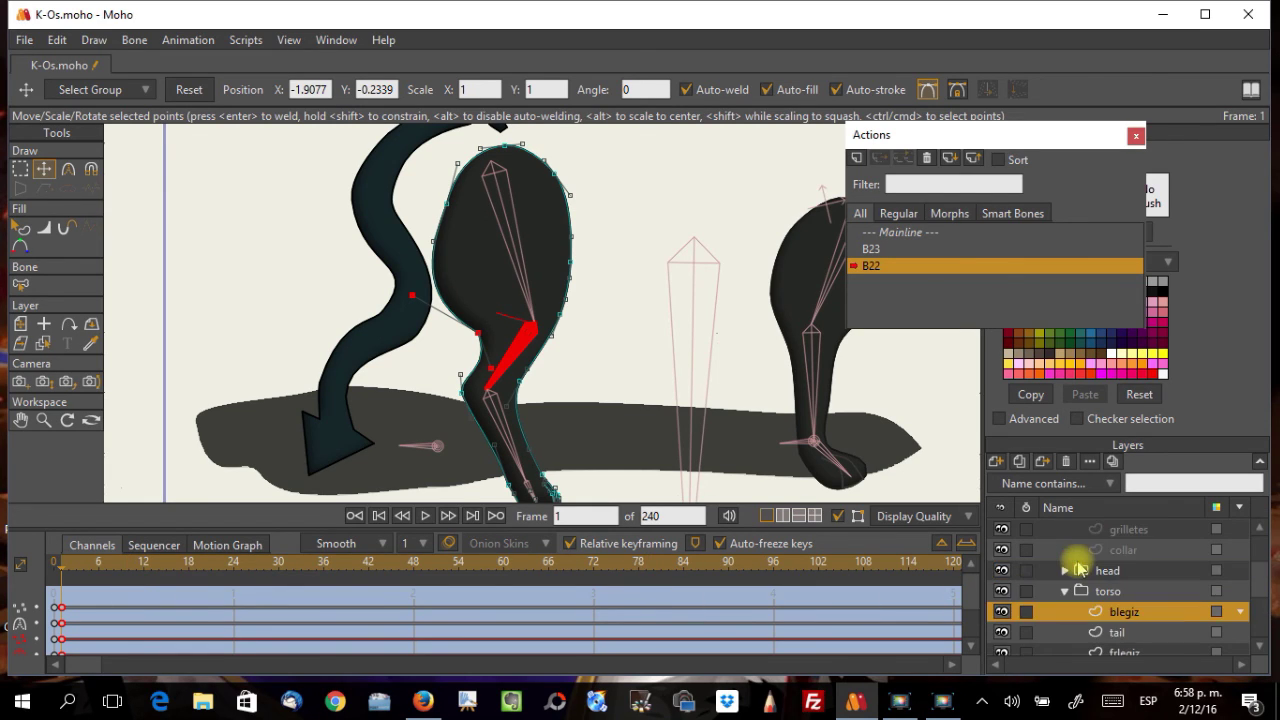
scroll(1078, 566, up, 3)
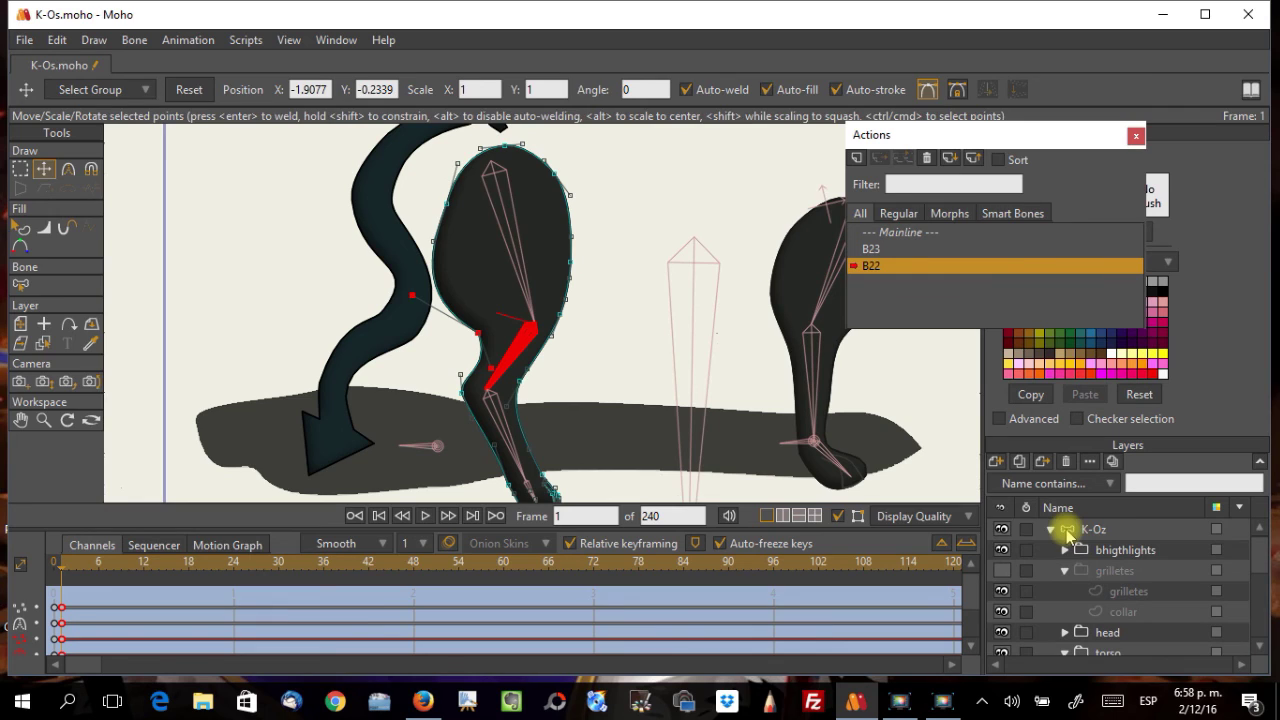
click(1069, 535)
click(55, 568)
drag(57, 582, 68, 580)
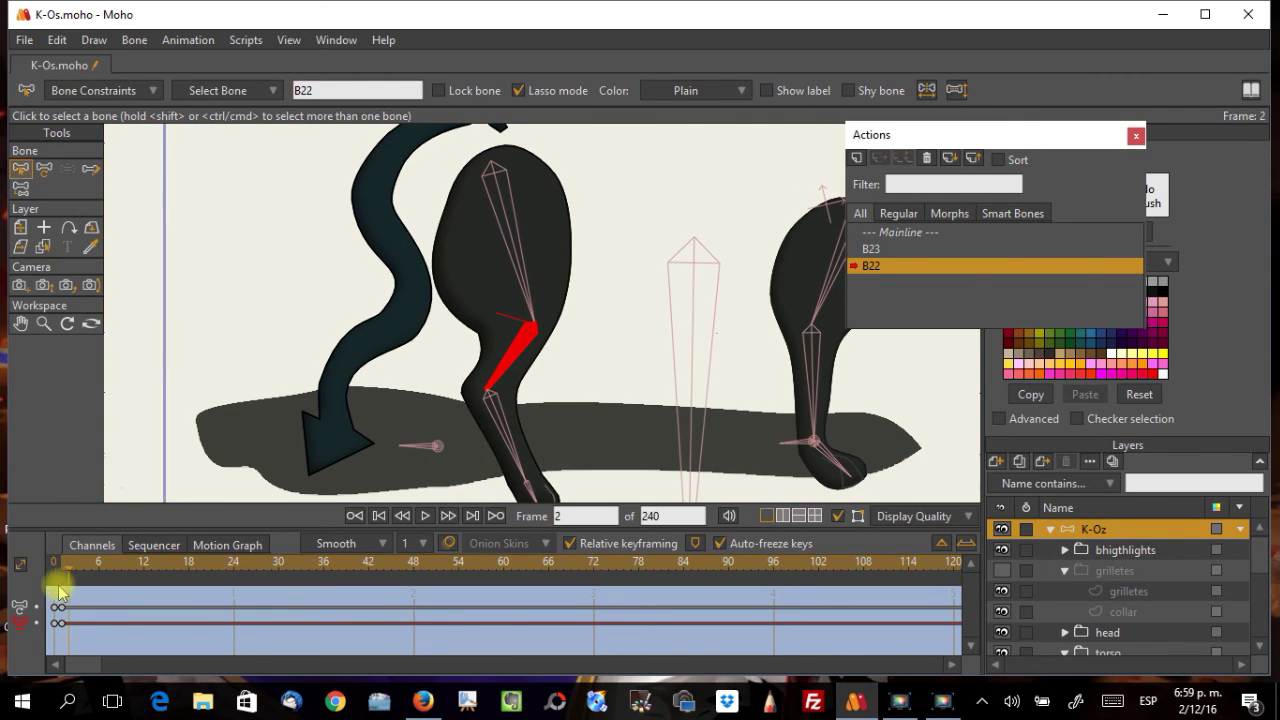
drag(60, 600, 729, 607)
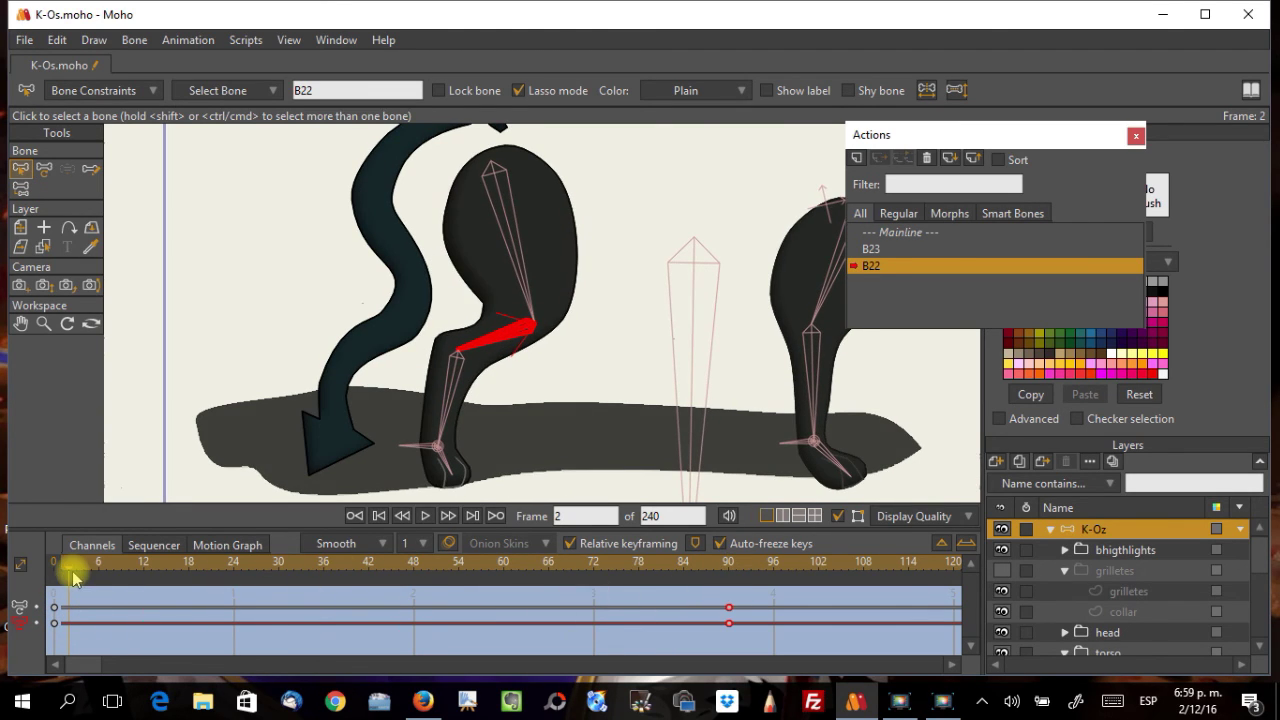
mouse_move(57, 572)
mouse_down()
mouse_move(723, 569)
mouse_move(50, 563)
mouse_up()
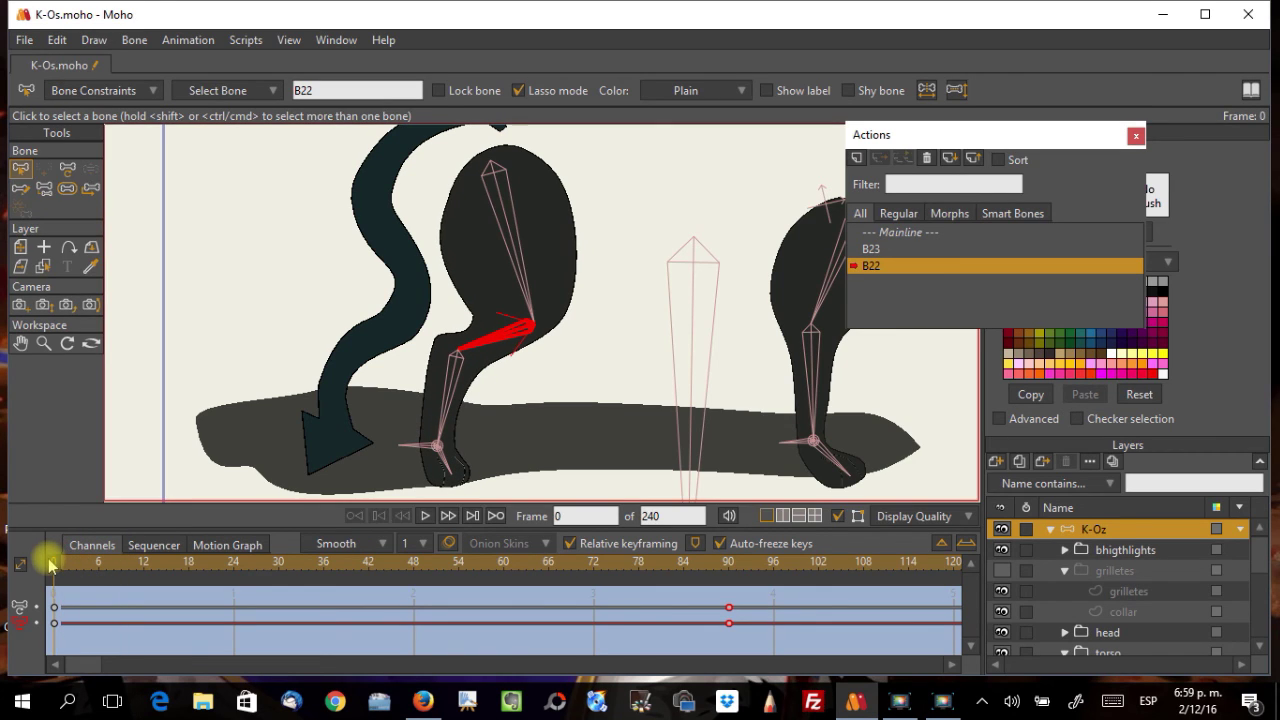
drag(57, 566, 54, 568)
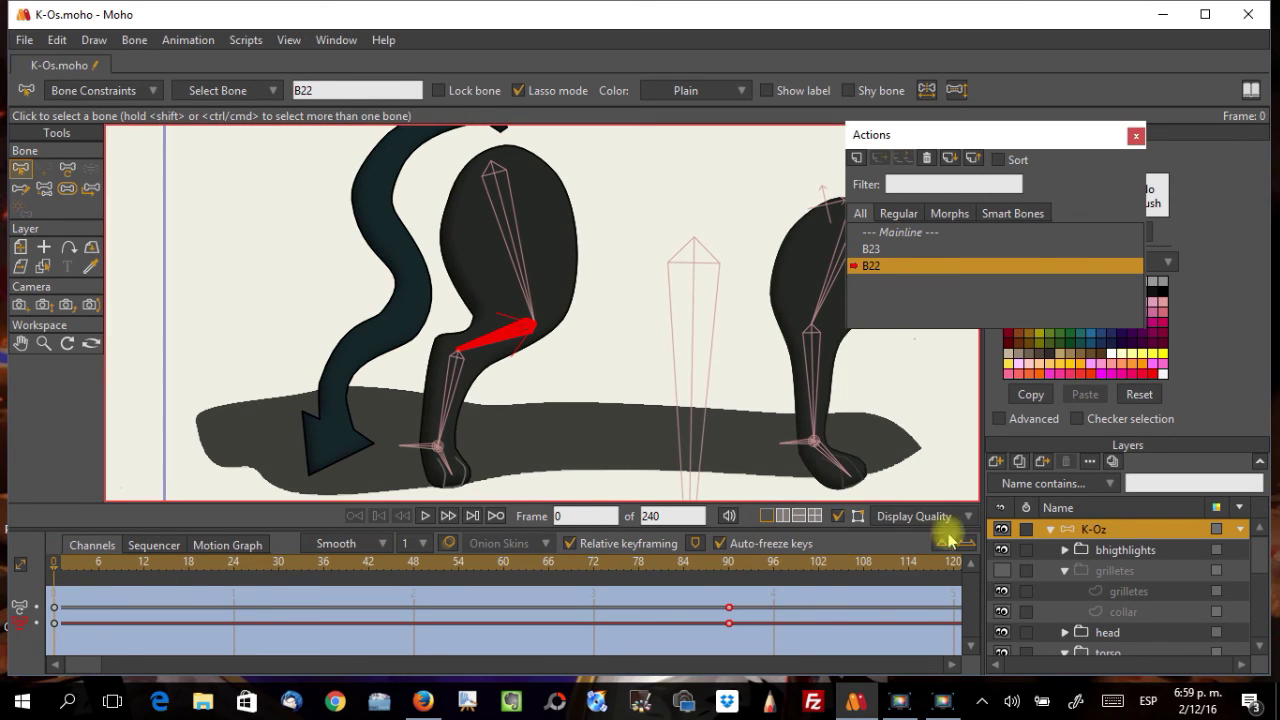
Step: Move the blegiz layer's frame 1 keyframes in the B22 action to about frame 89
scroll(1107, 627, down, 1)
scroll(1107, 627, down, 3)
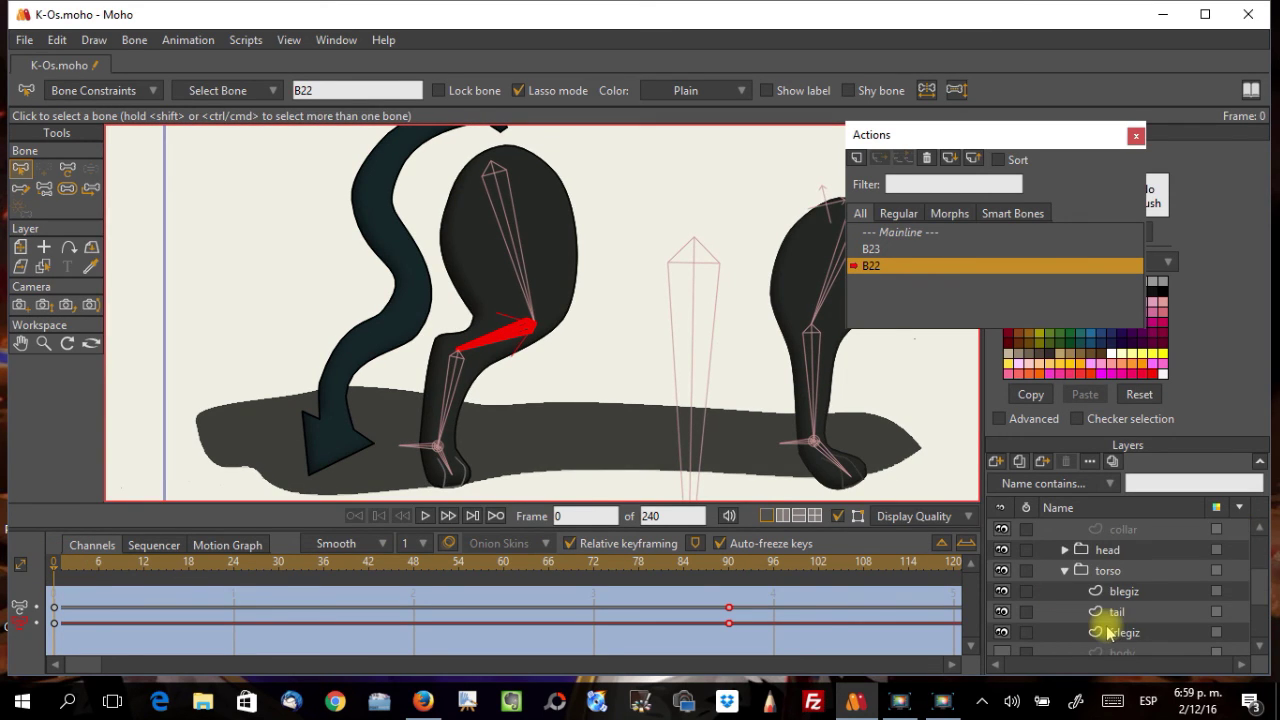
click(1097, 595)
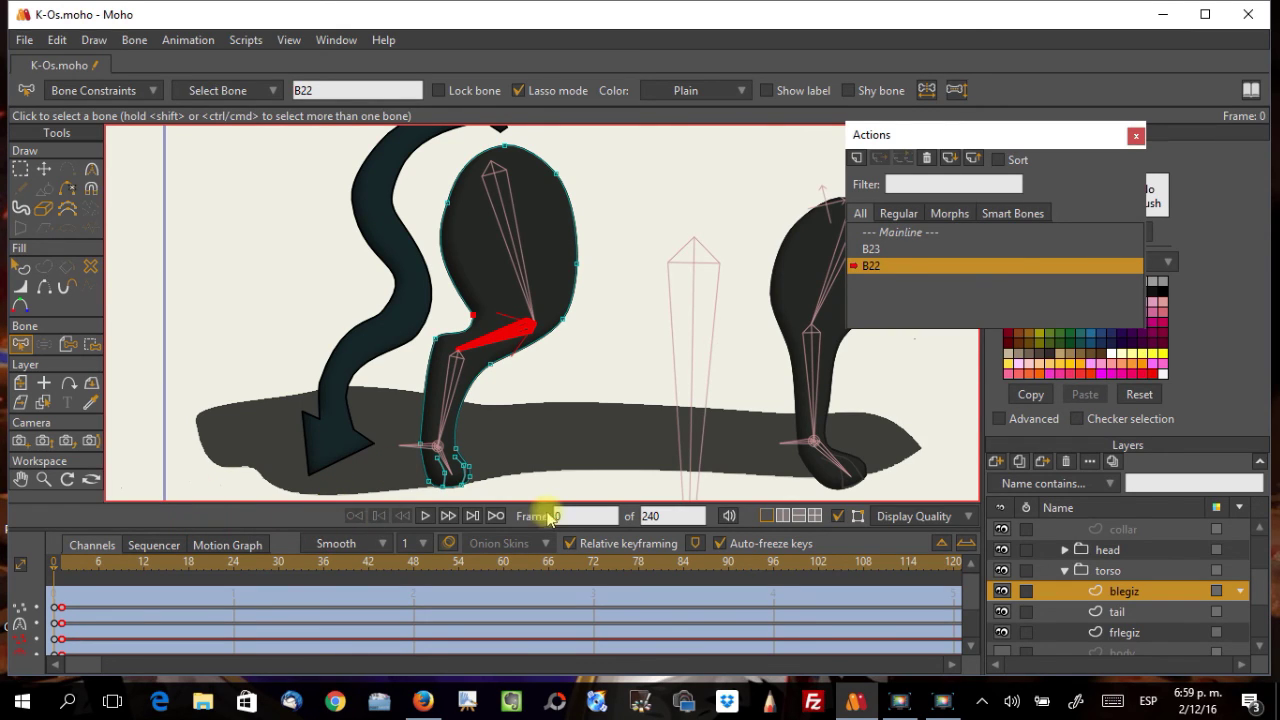
drag(541, 528, 543, 443)
drag(62, 592, 725, 612)
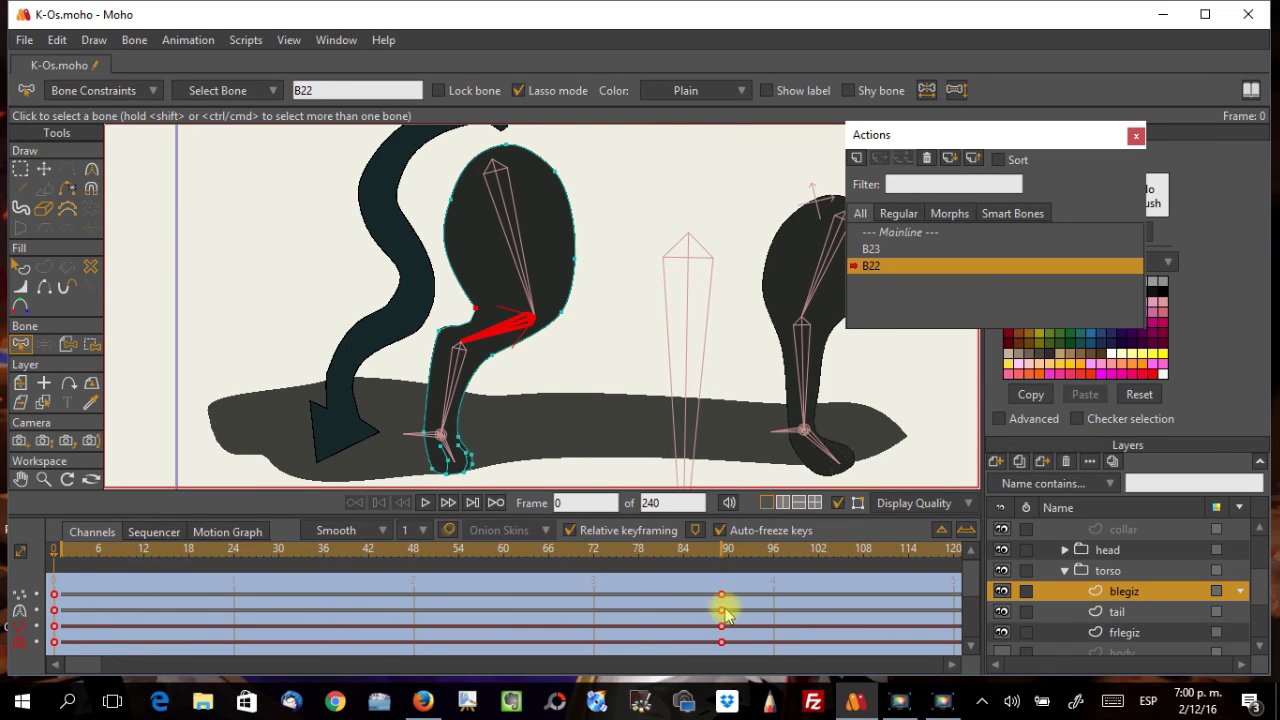
Step: Examine the hind leg's bent pose at frame 90 of the B22 action on the K-Oz layer
scroll(1094, 590, up, 3)
scroll(1094, 553, up, 1)
click(1092, 530)
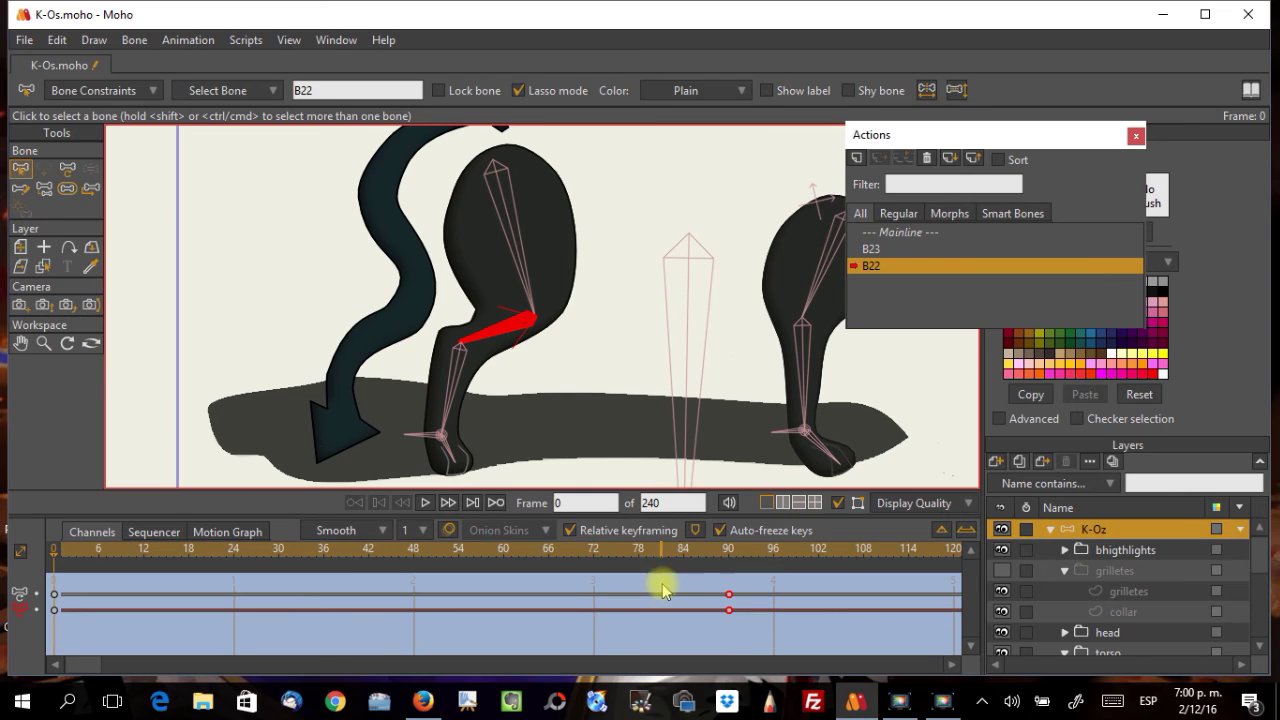
drag(728, 562, 741, 594)
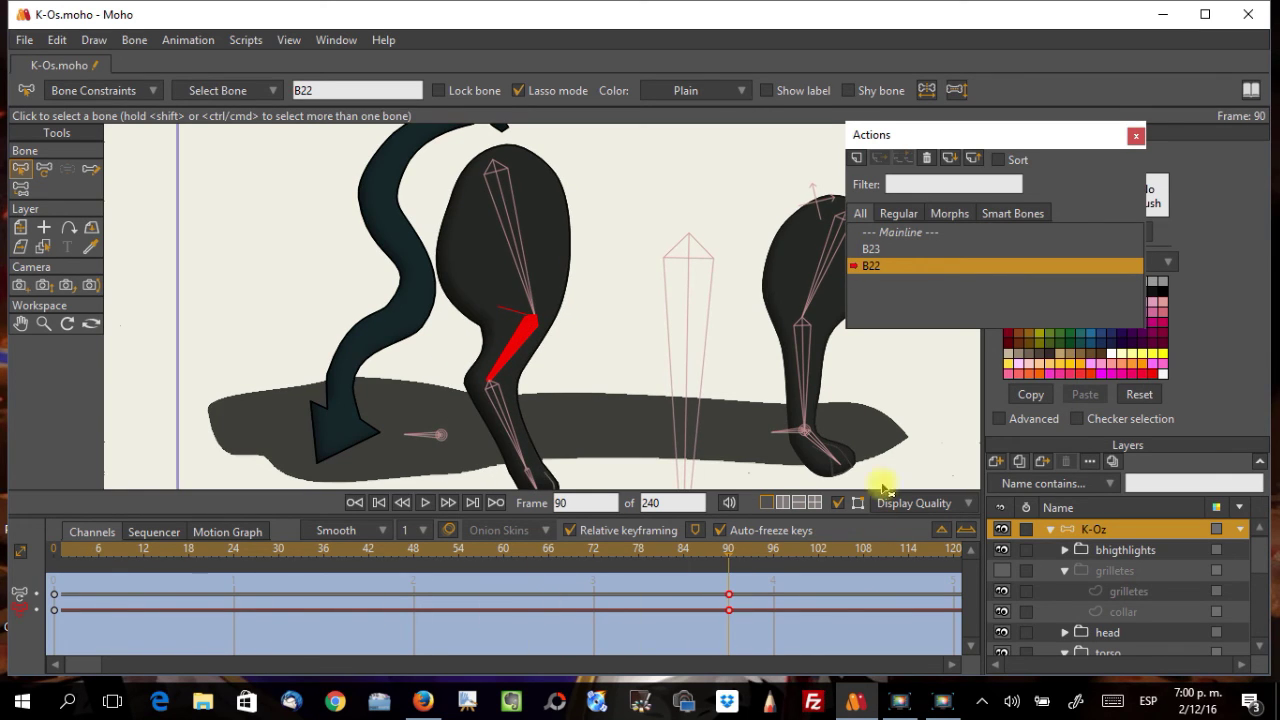
Step: Return to the Mainline and test the hind leg's bending by manipulating the t1 target bone
click(886, 233)
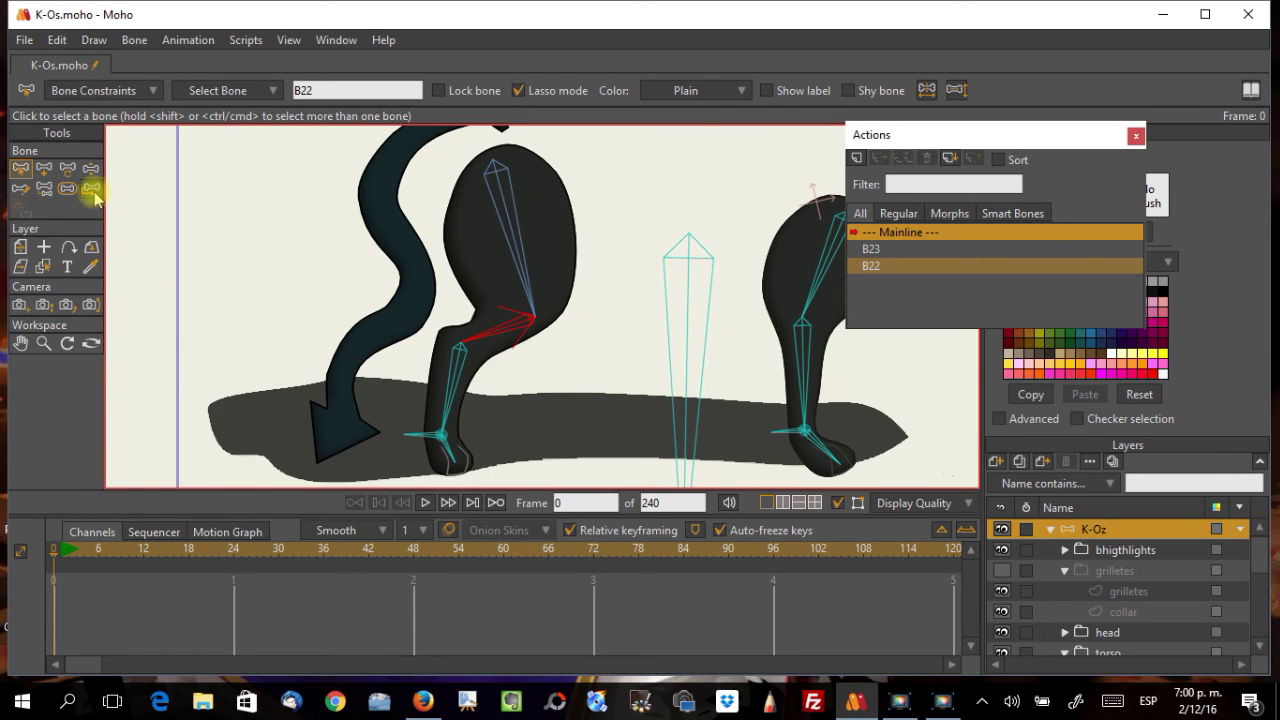
click(91, 168)
drag(423, 434, 610, 320)
Step: Select the B23 lower leg bone, activate its B23 action, and compare the leg at frames 0 and 1
click(21, 168)
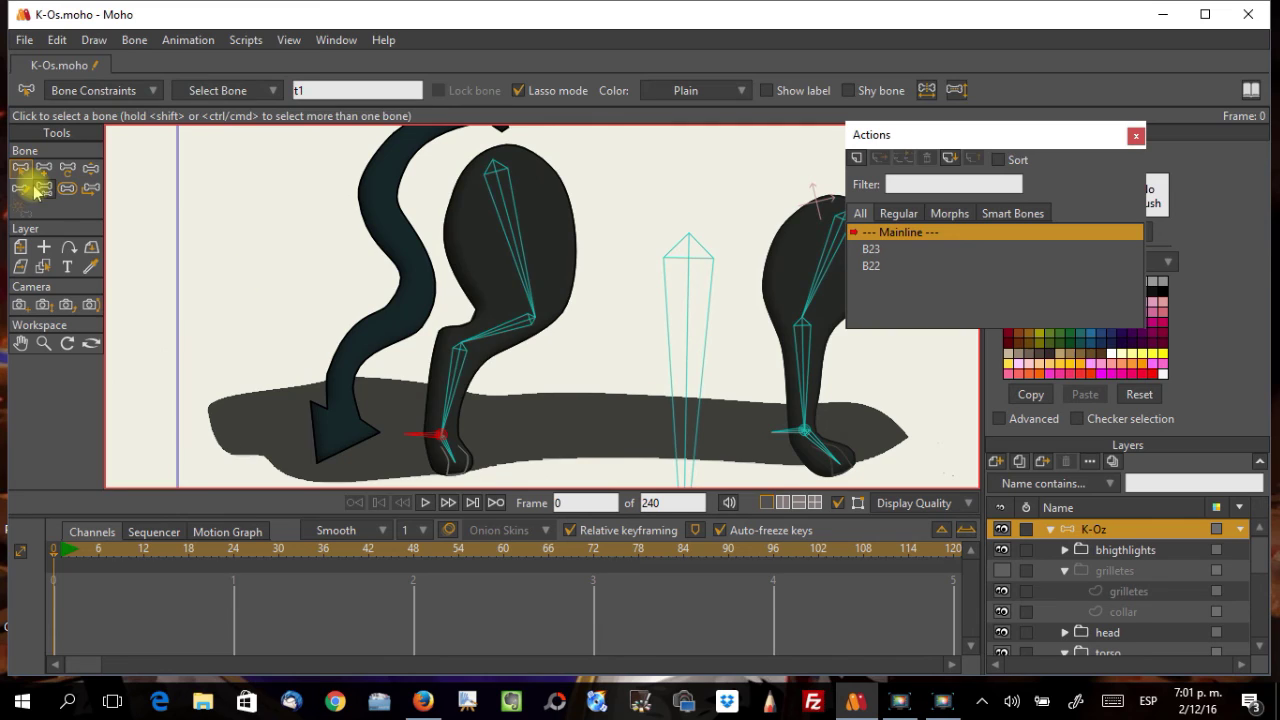
click(455, 393)
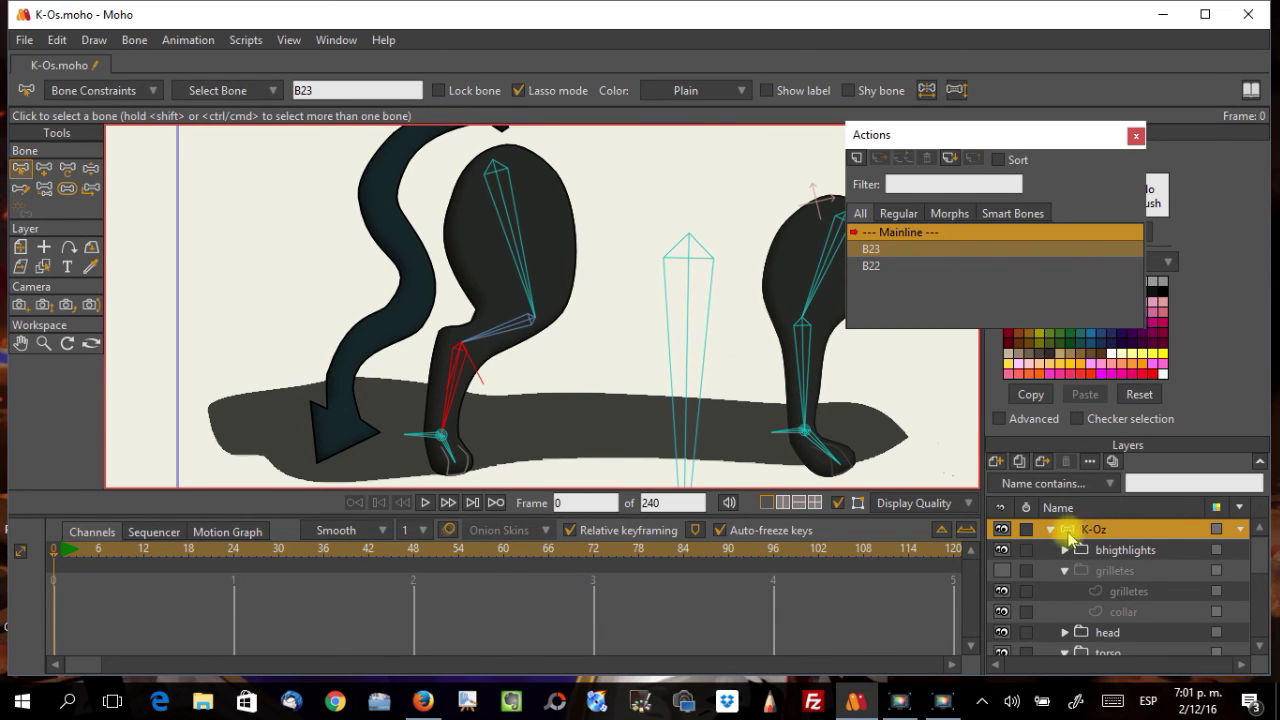
double_click(869, 249)
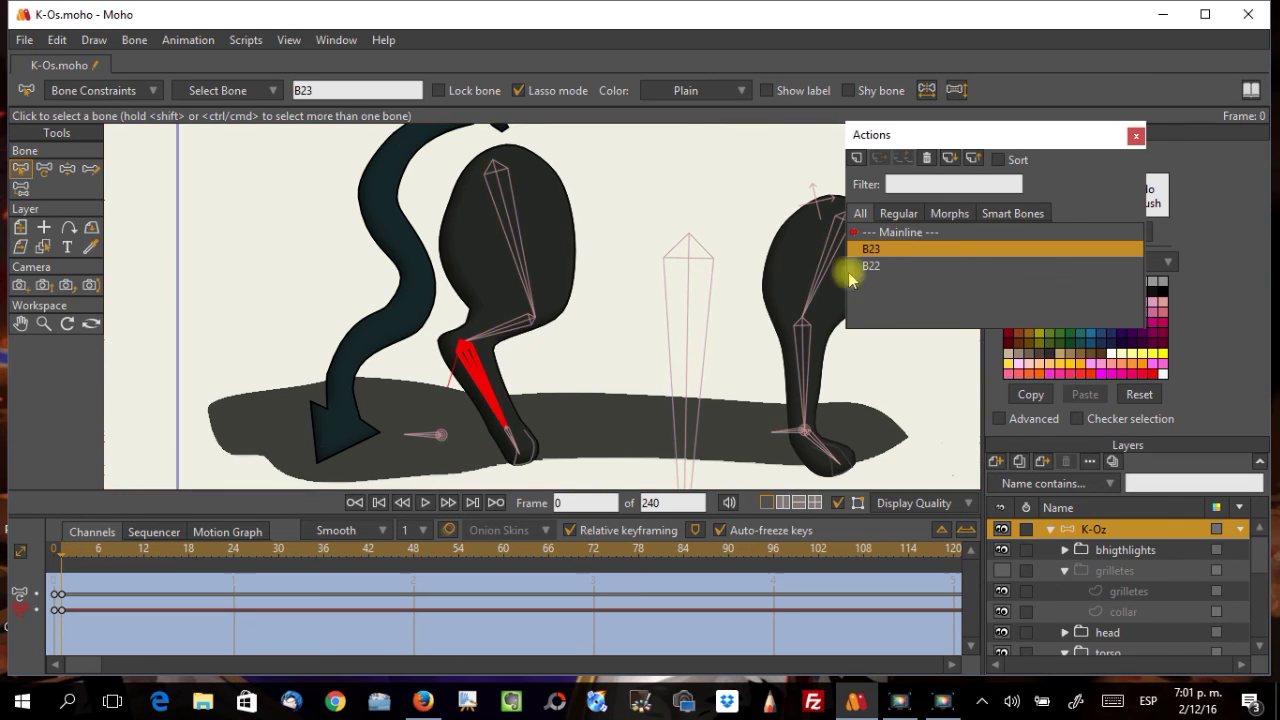
click(57, 556)
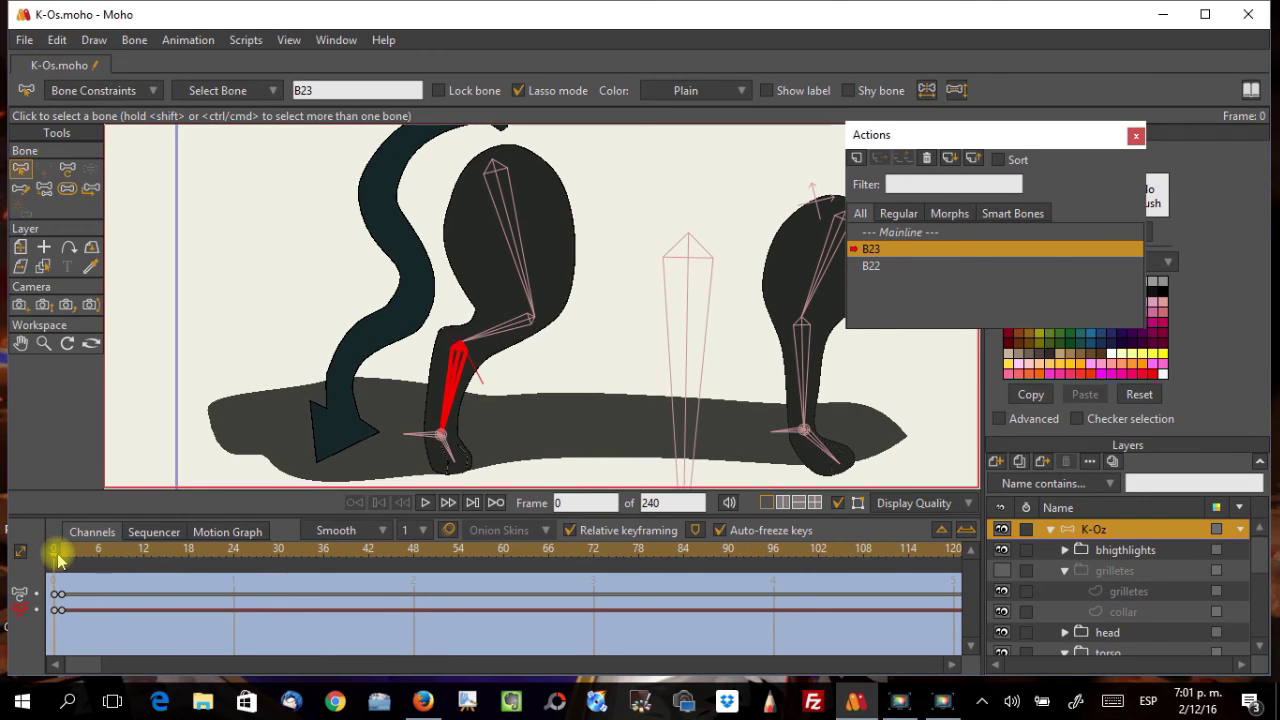
click(95, 558)
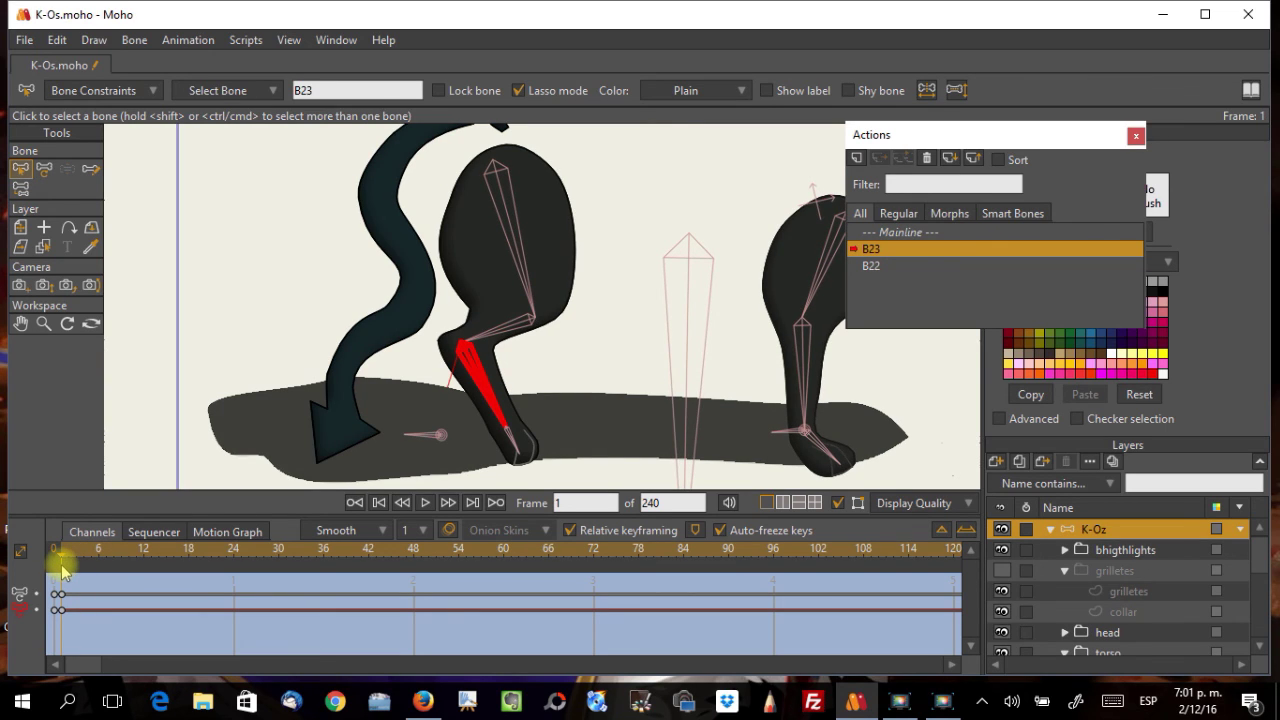
mouse_move(62, 567)
mouse_down()
mouse_move(110, 558)
mouse_move(75, 560)
mouse_up()
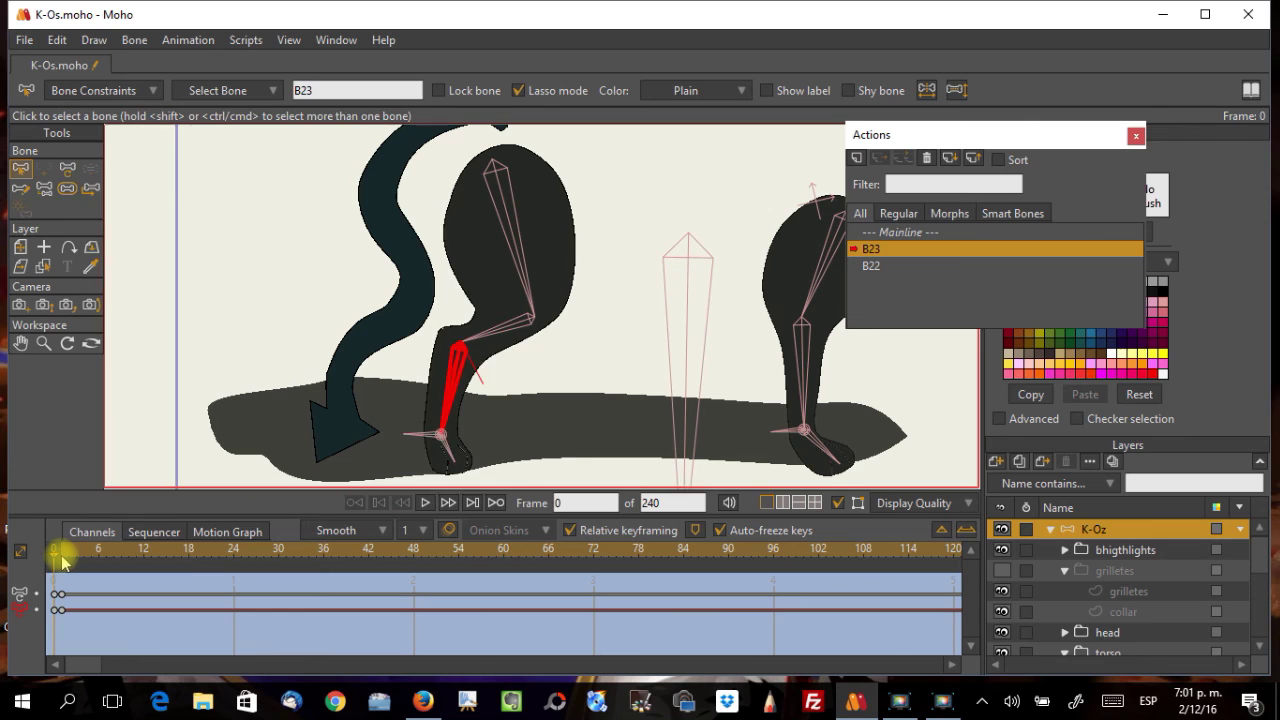
Step: Select the blegiz layer for editing in the B23 action at frame 1
scroll(1128, 630, down, 4)
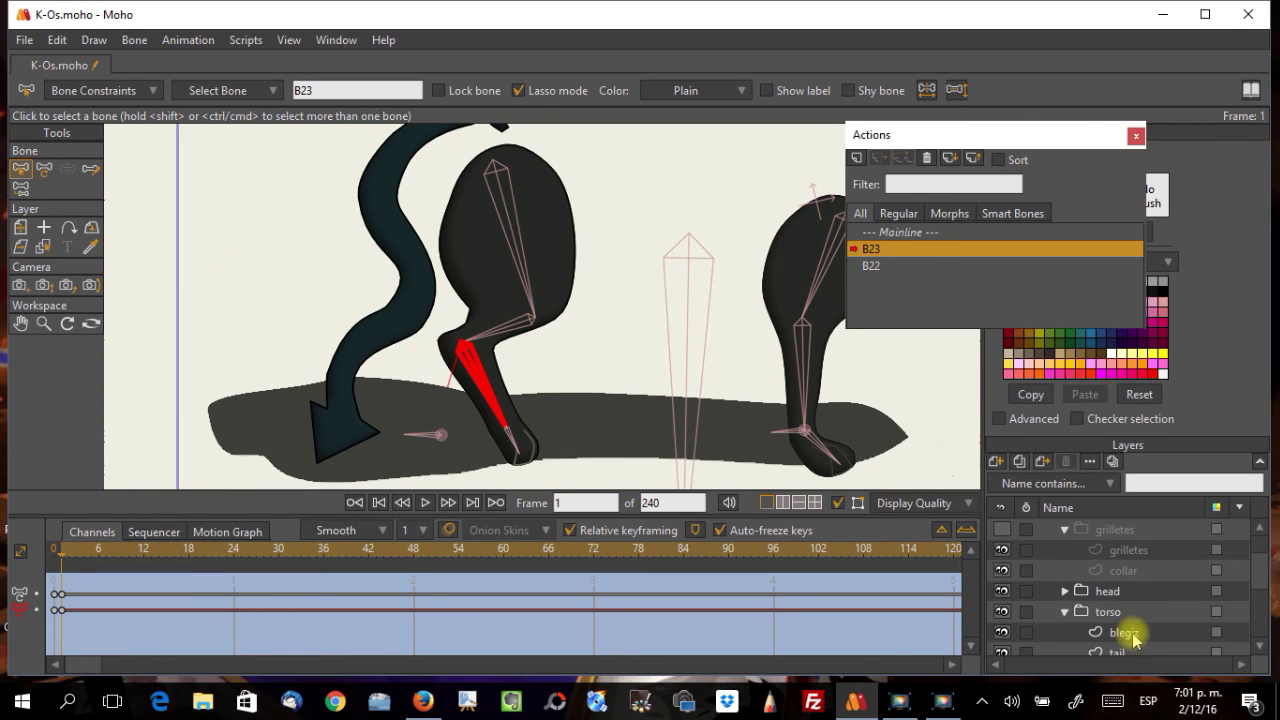
click(1120, 592)
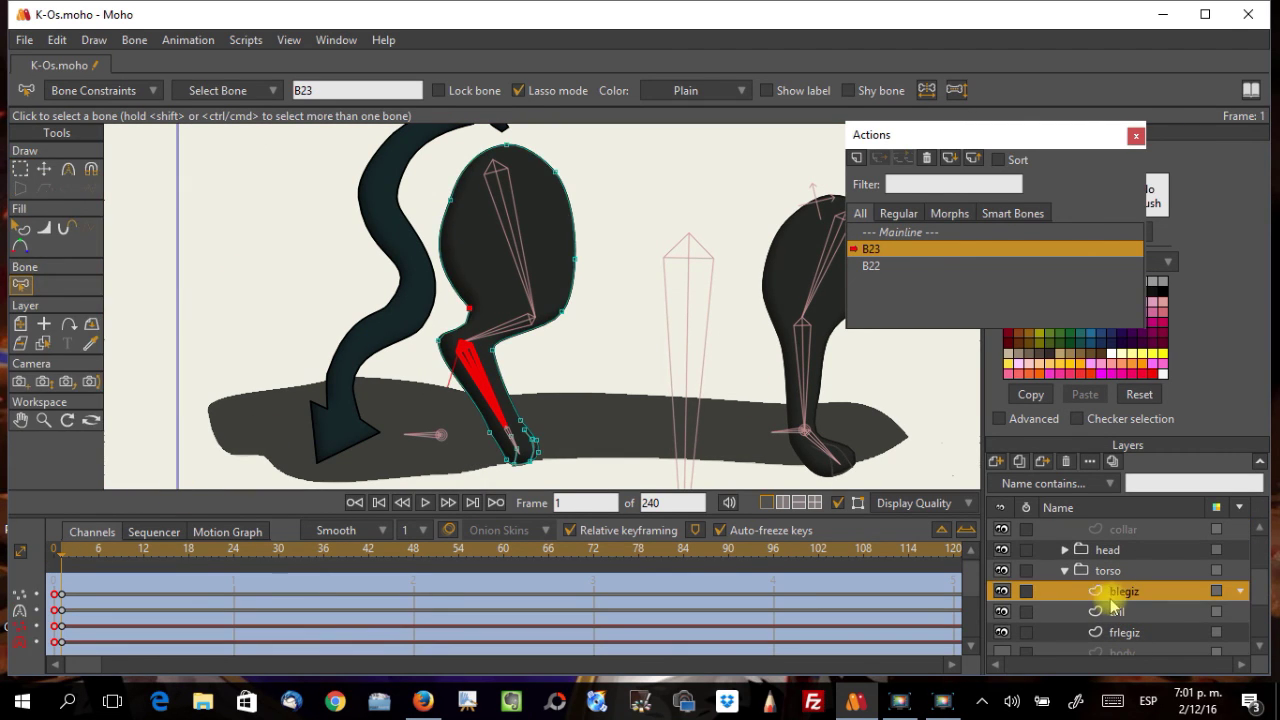
scroll(714, 372, up, 2)
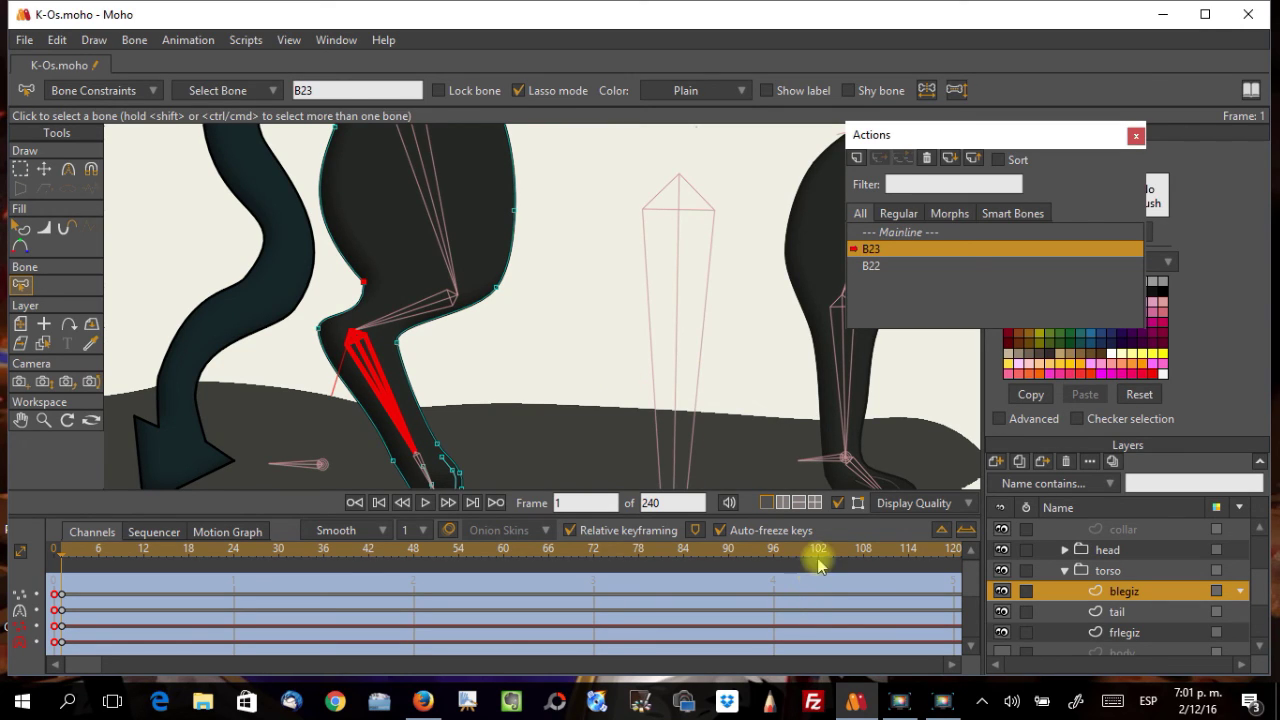
key(ctrl+2)
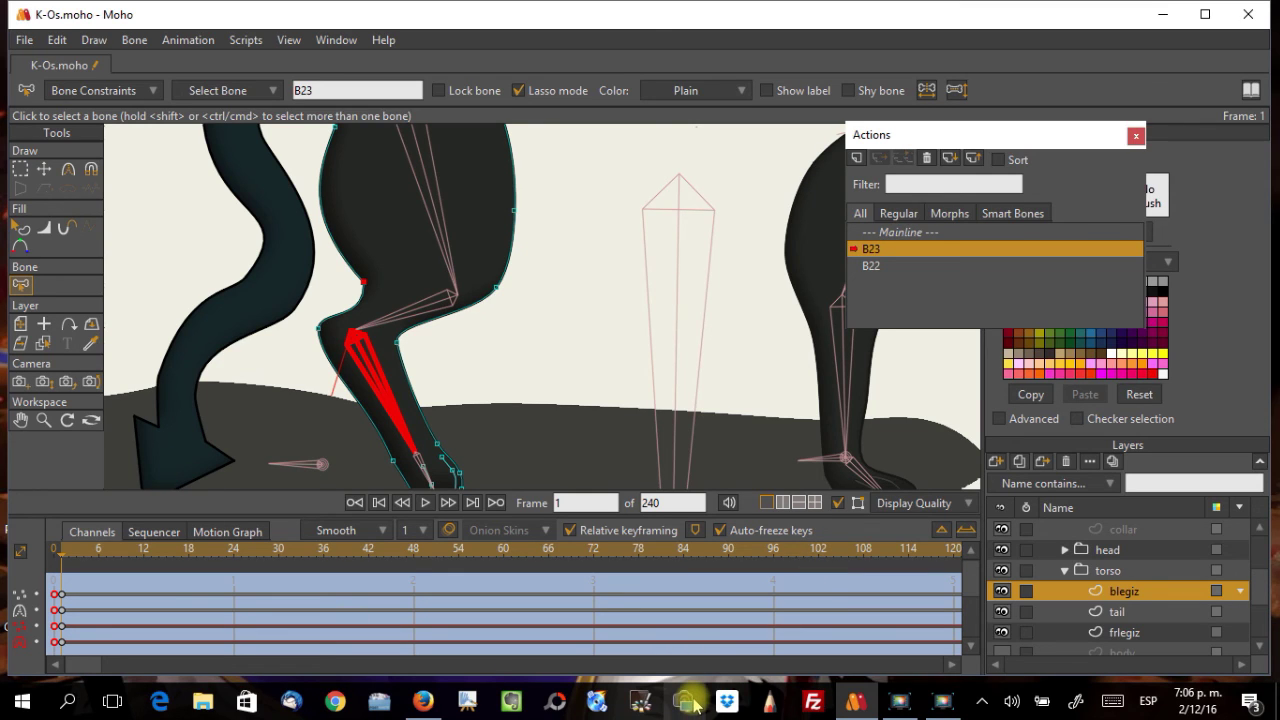
click(946, 706)
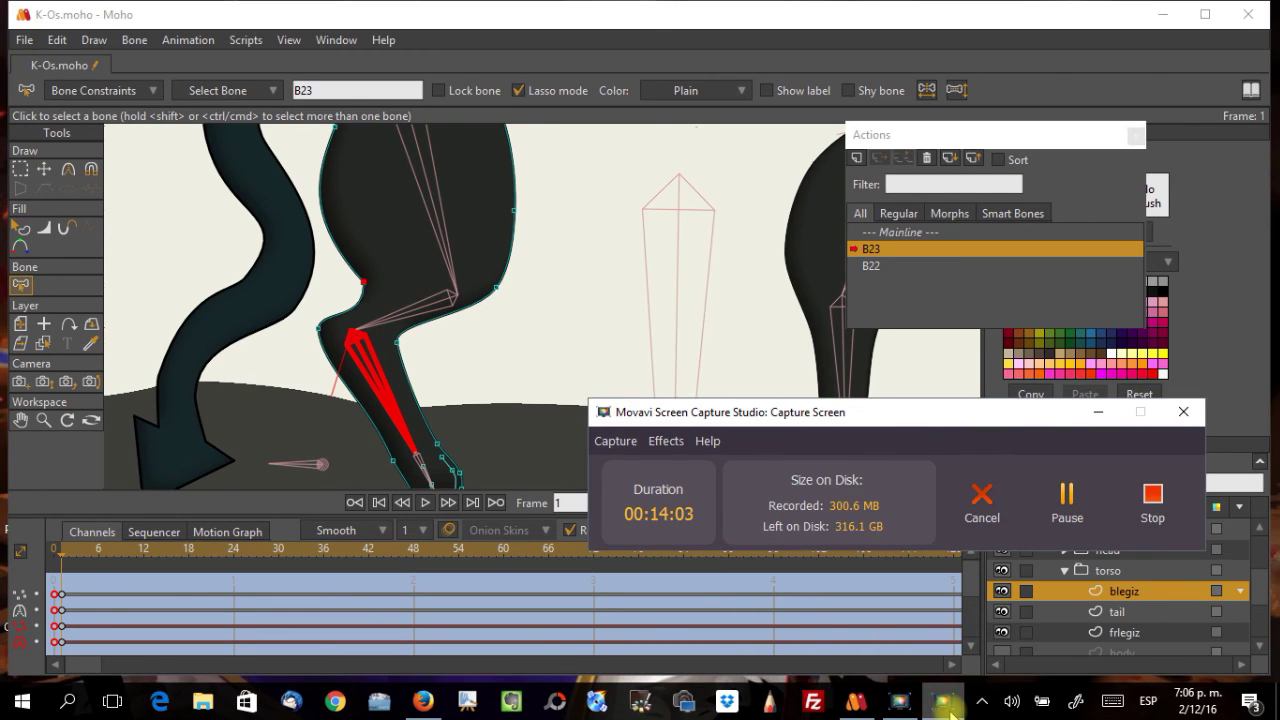
click(946, 706)
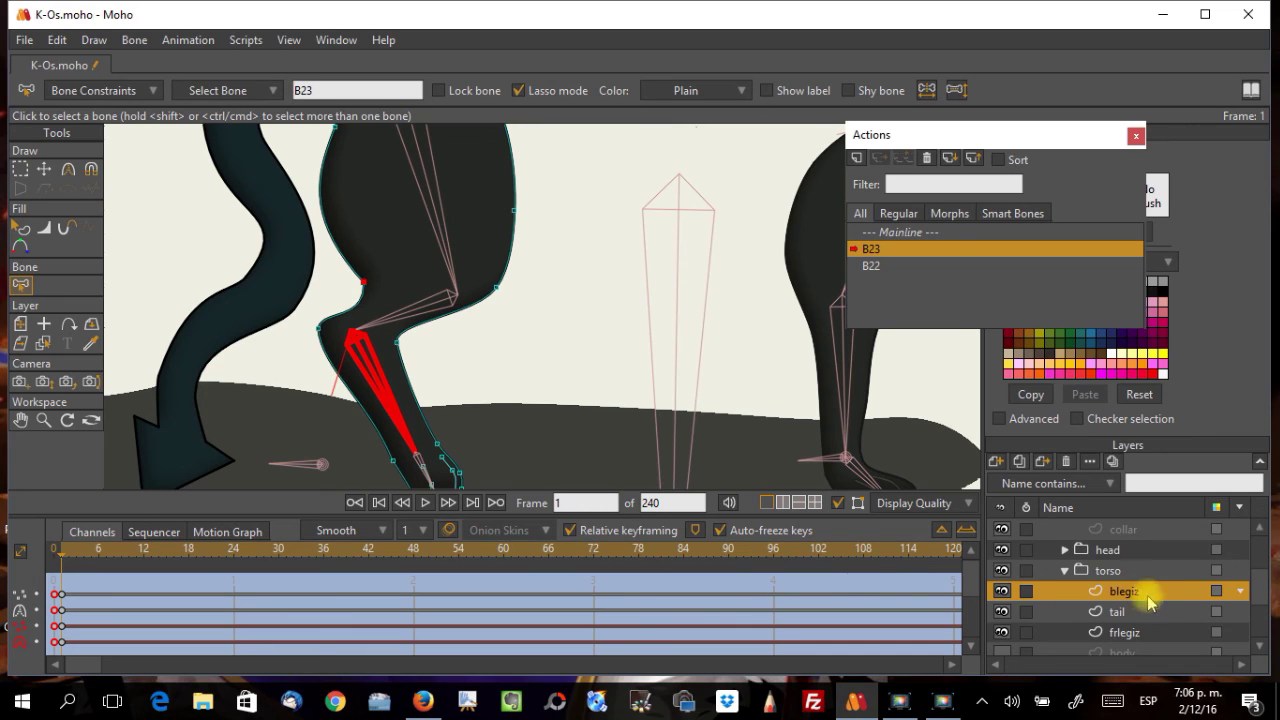
Step: Check the K-Oz bone layer, and activate the Transform Points tool on the blegiz layer
scroll(1120, 598, up, 4)
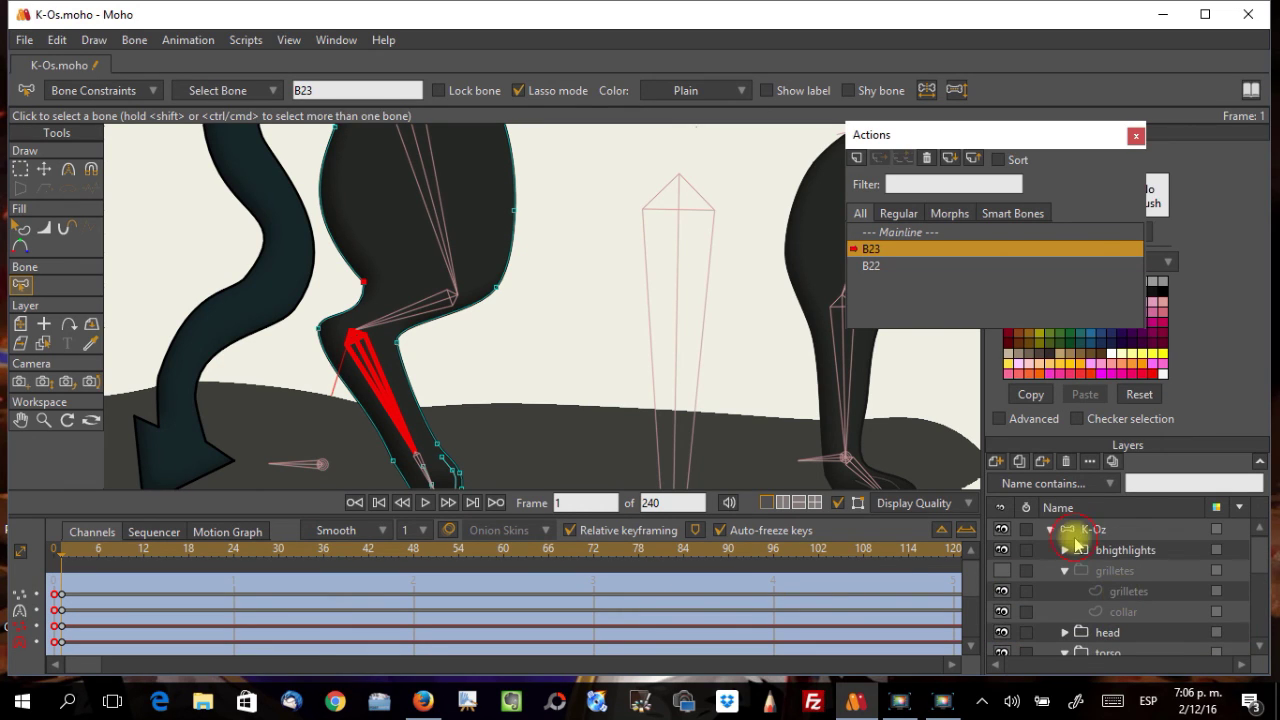
click(1076, 535)
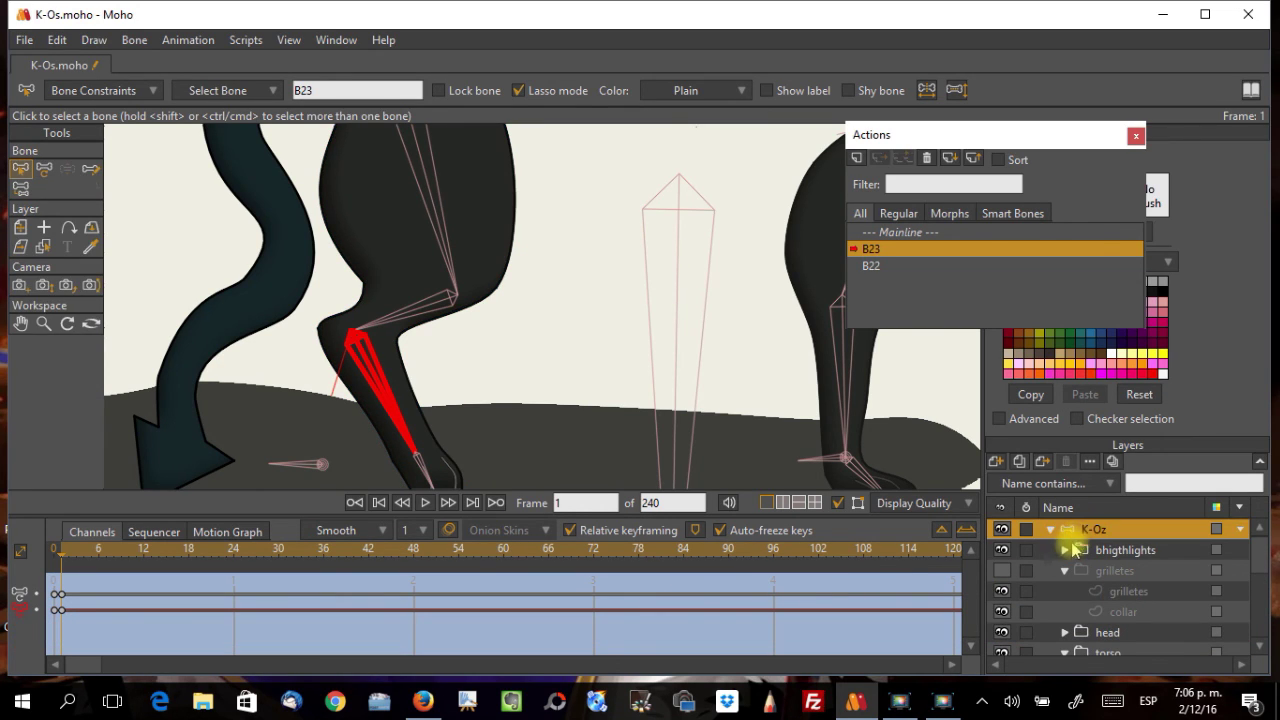
scroll(1080, 600, down, 2)
click(1094, 596)
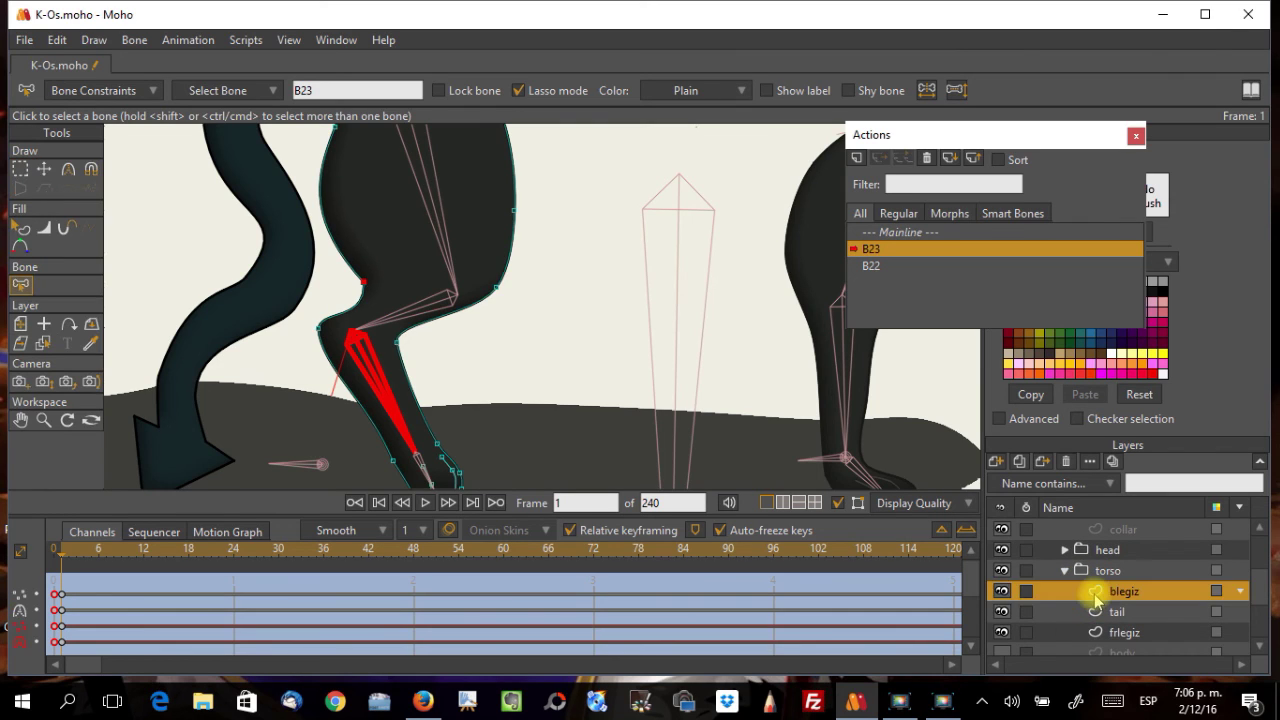
click(46, 170)
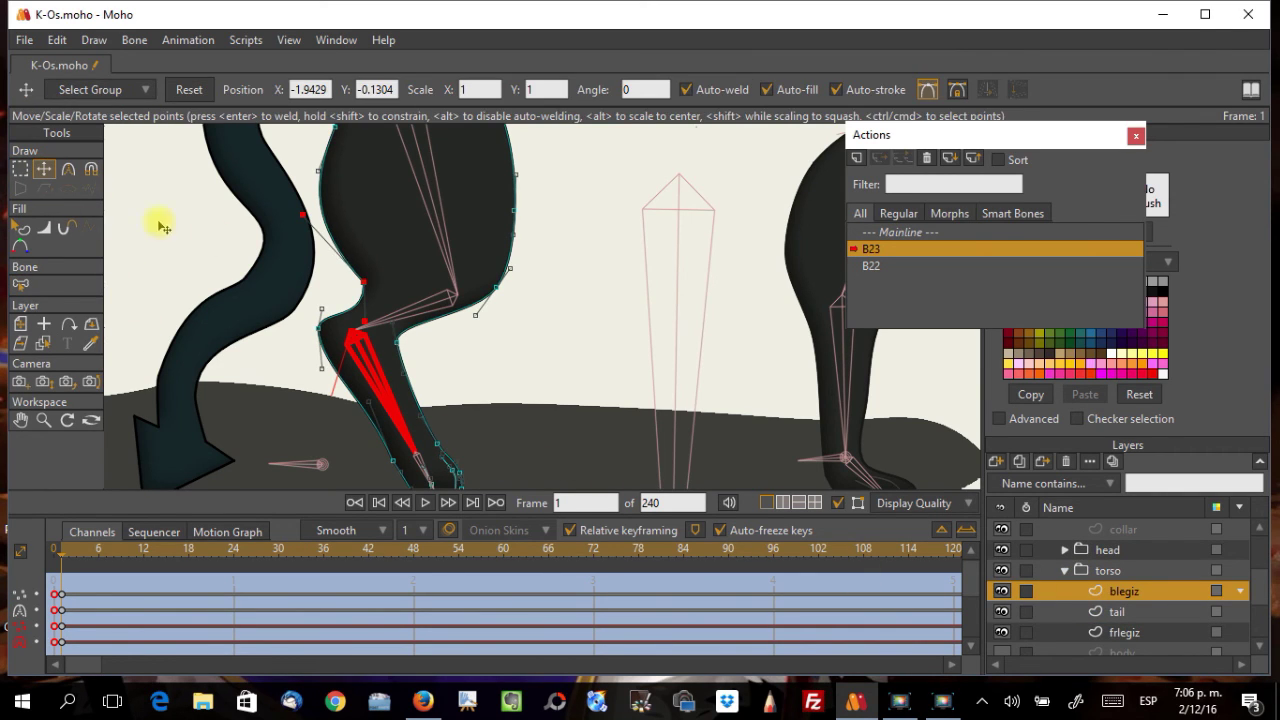
Step: Compare the blegiz outline around the B23 joint across frames 0, 1 and 2
click(49, 553)
click(60, 551)
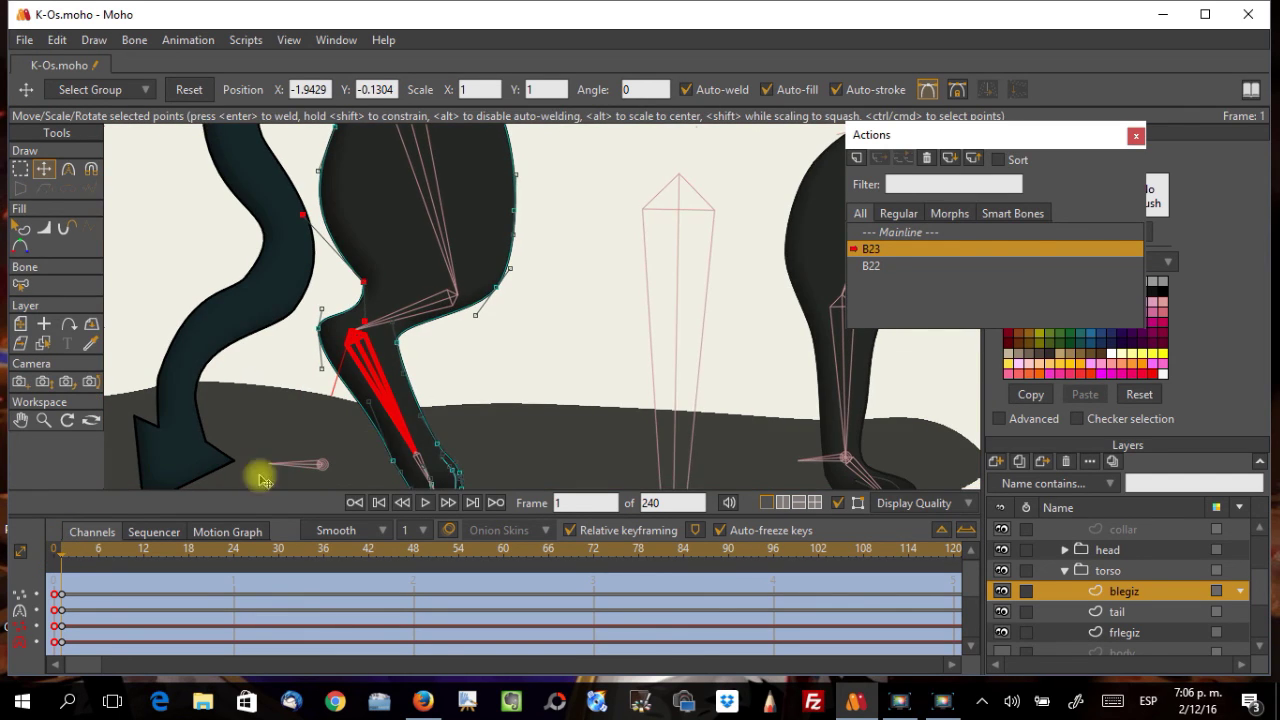
scroll(368, 440, up, 2)
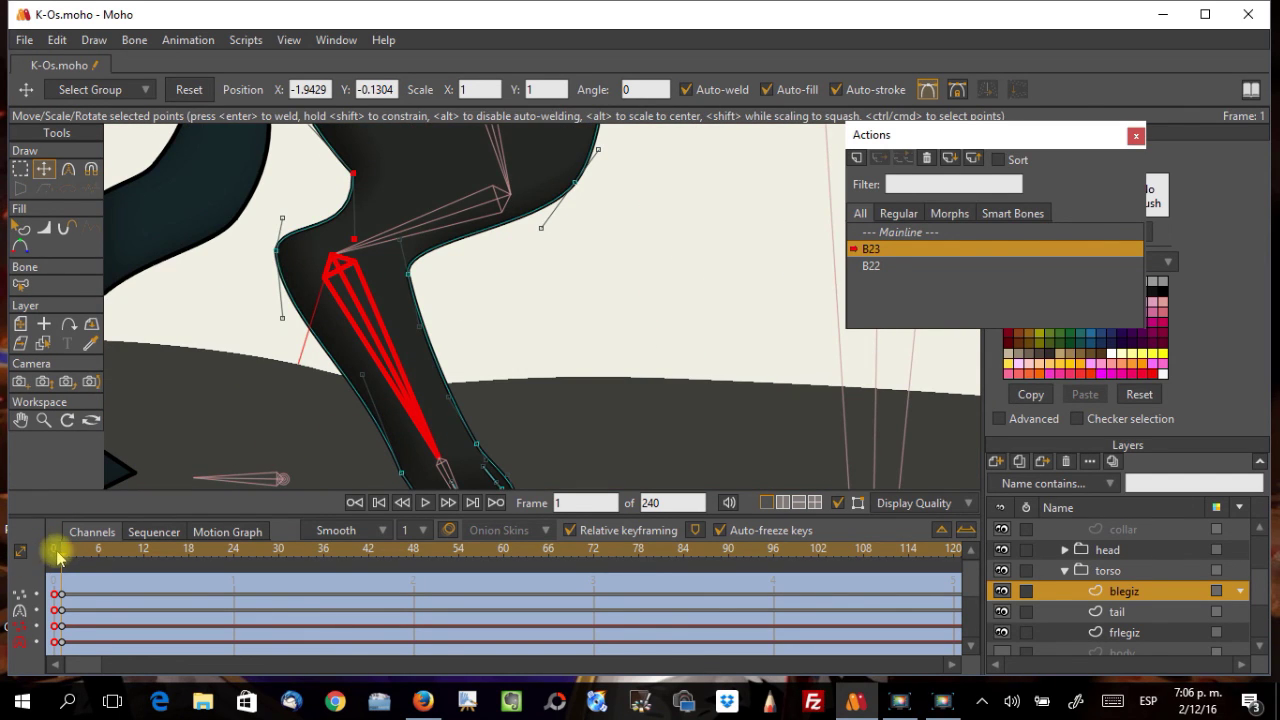
drag(60, 557, 72, 555)
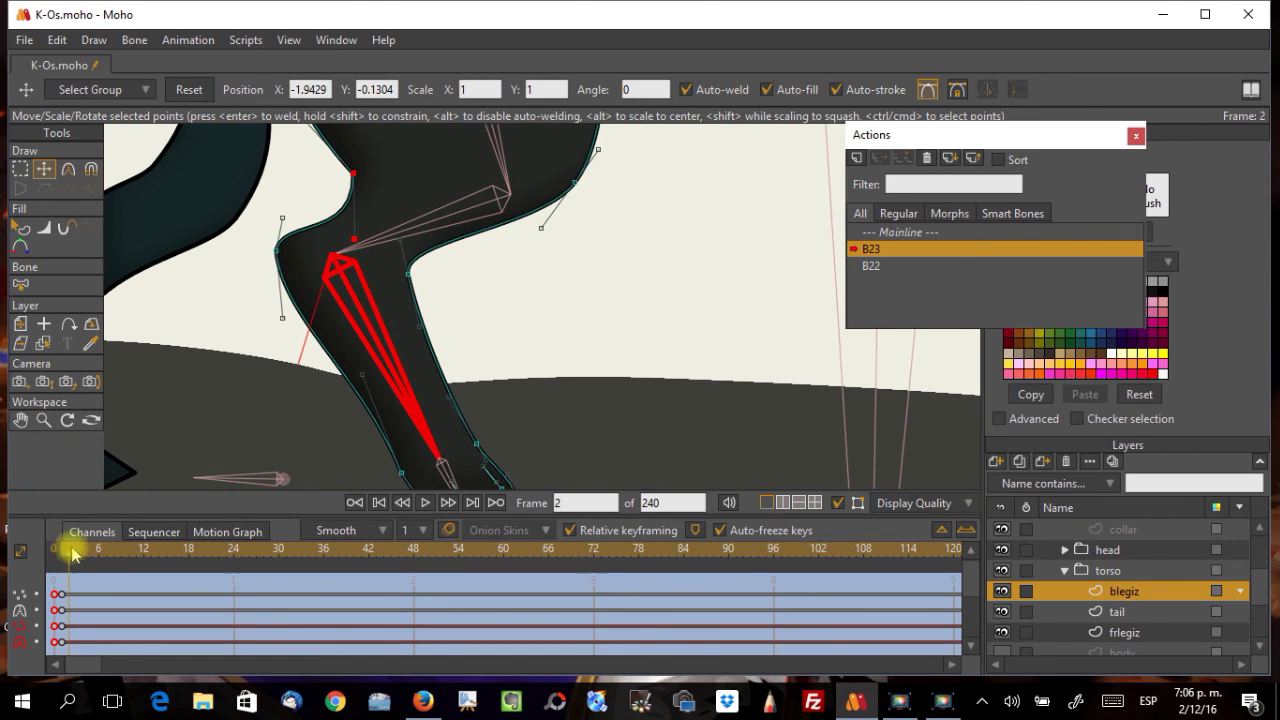
Step: Try lengthening the lower curve handle of the front knee point at frame 2, and undo the change
click(546, 240)
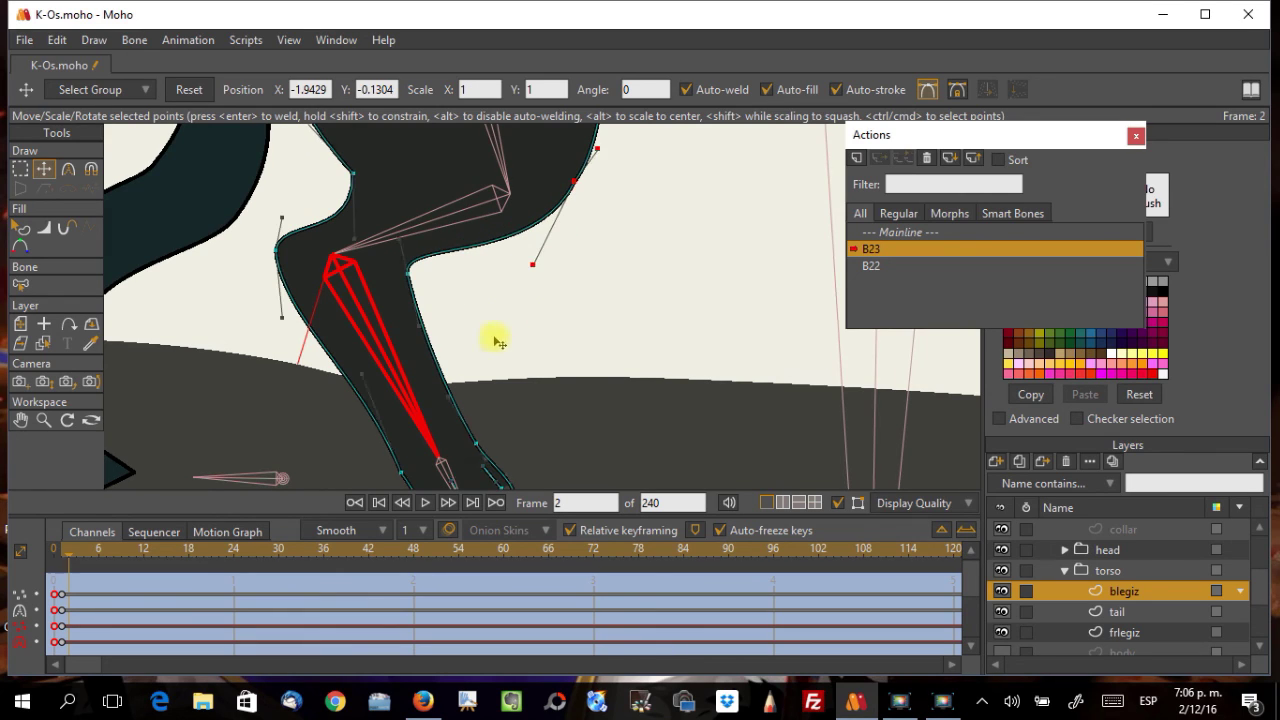
drag(495, 340, 500, 344)
key(ctrl+z)
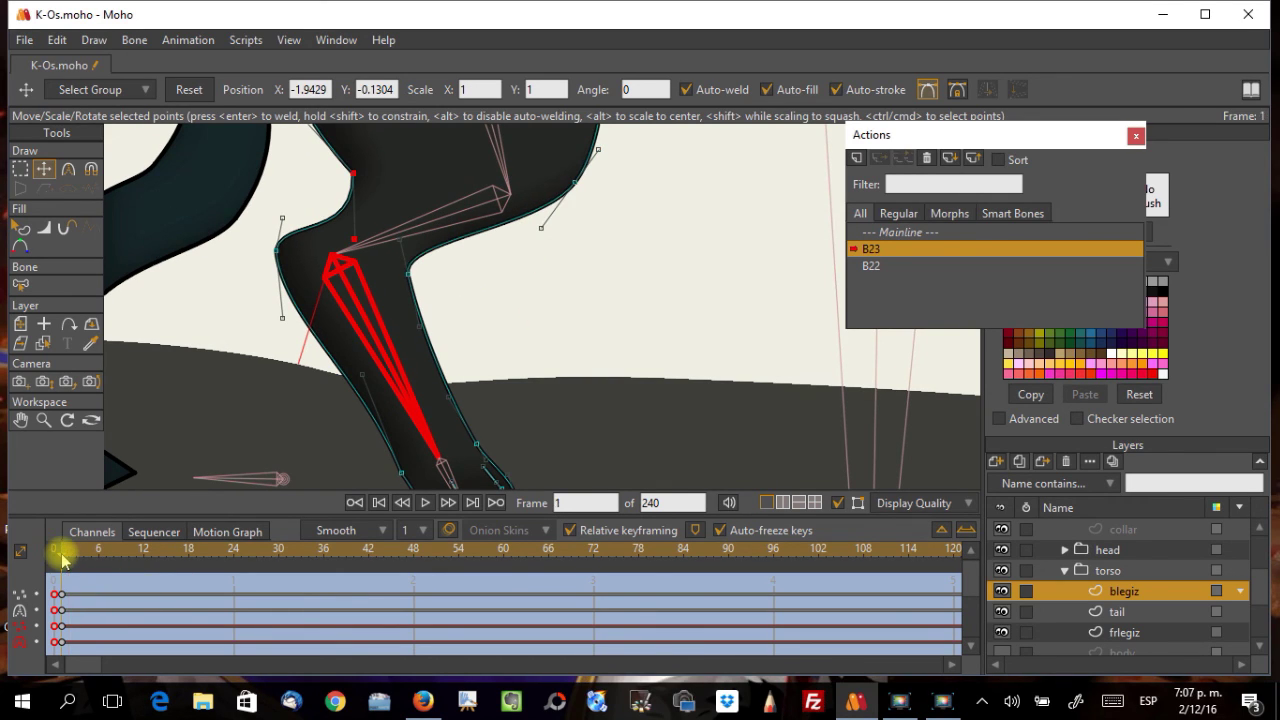
Step: Lengthen the lower curve handle of the front knee point on blegiz in the B23 action, and return to the Mainline
alt+click(542, 245)
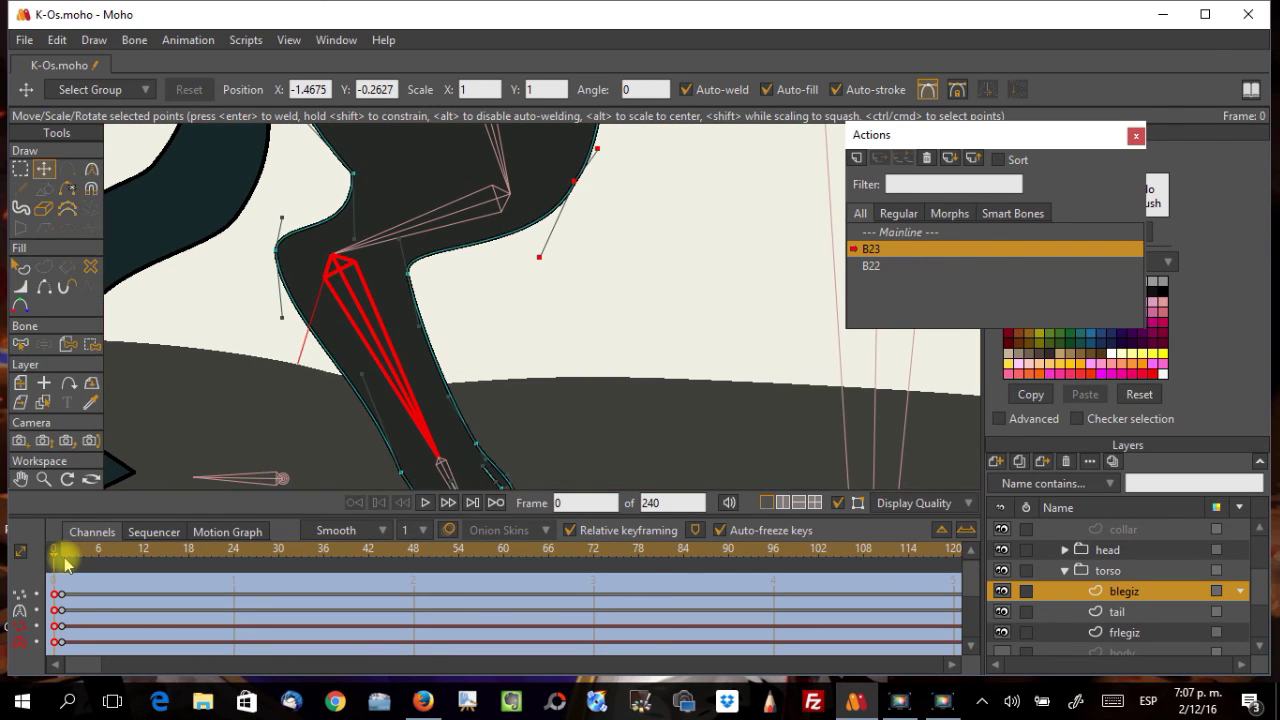
scroll(205, 410, down, 2)
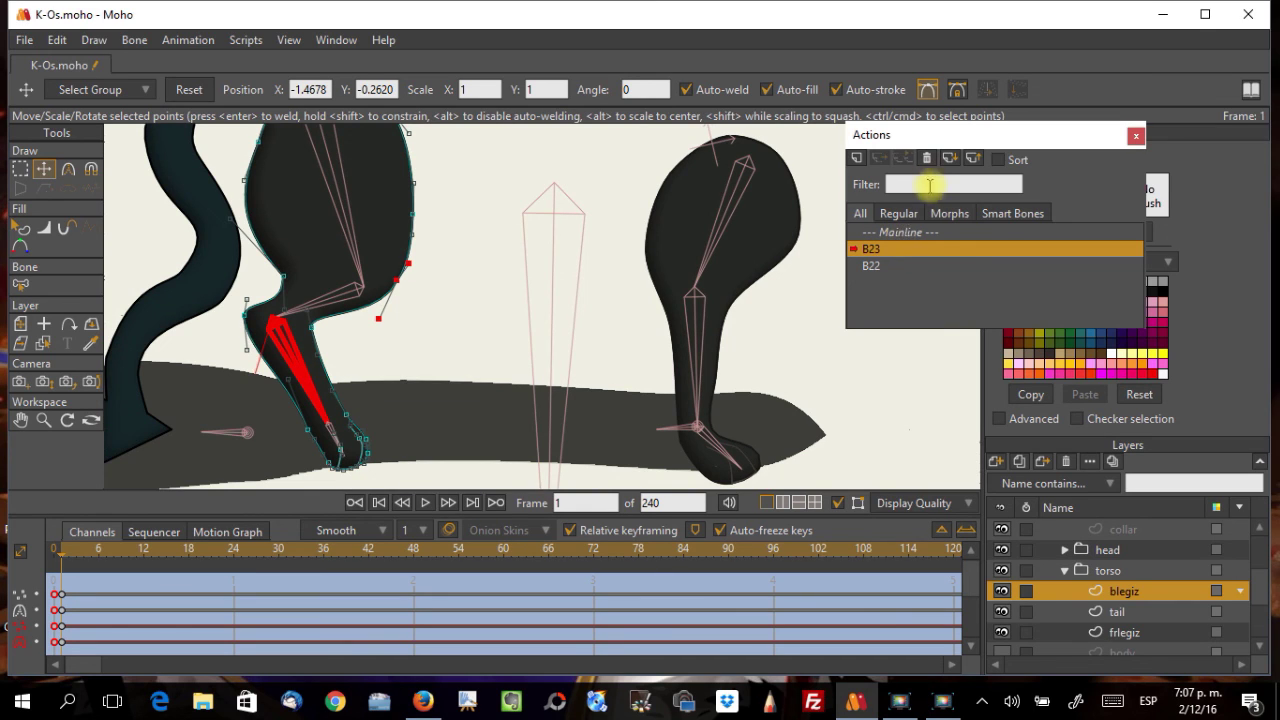
click(924, 234)
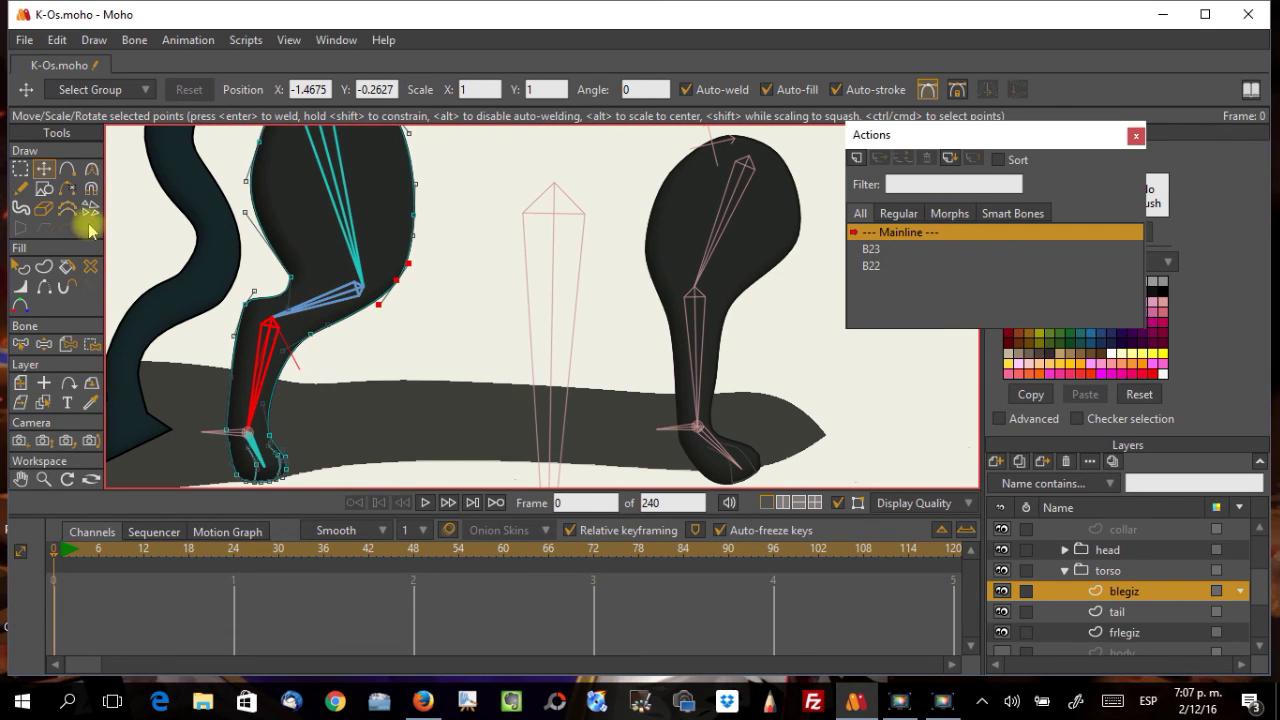
Step: Test how the hind leg bends by moving its bones with Manipulate Bones on the K-Oz layer
scroll(1092, 537, up, 2)
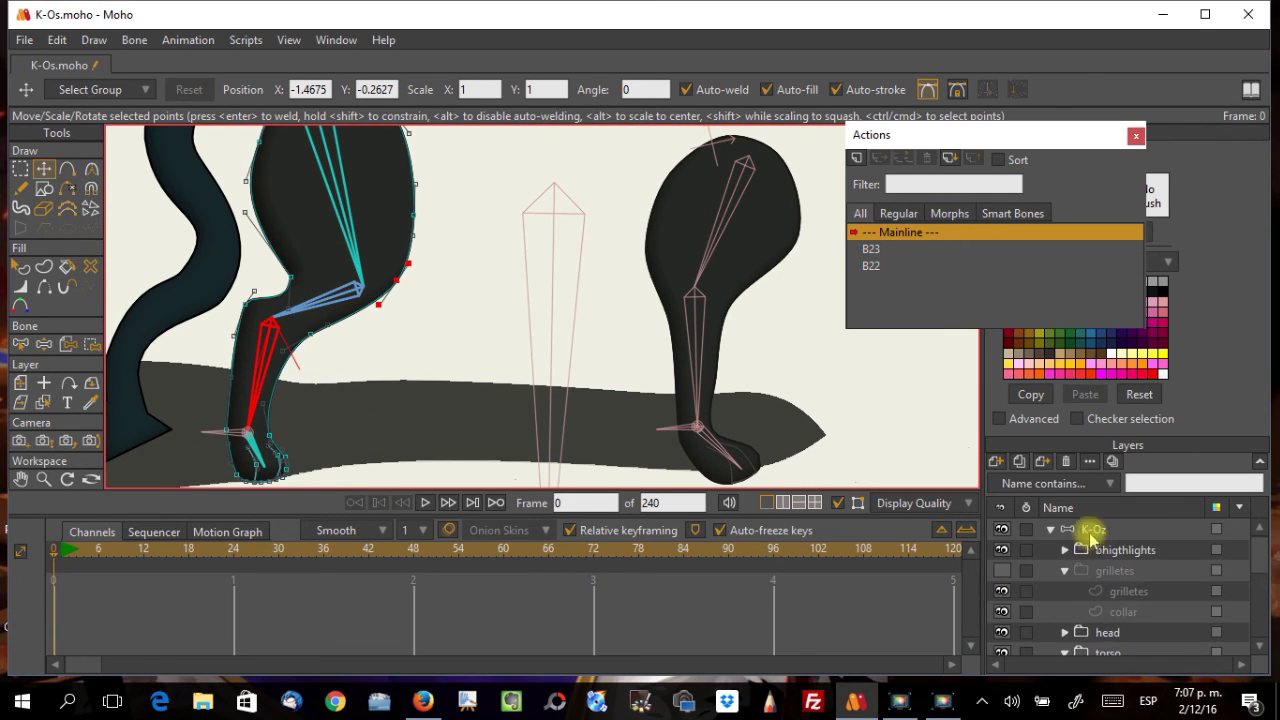
click(1093, 529)
click(91, 172)
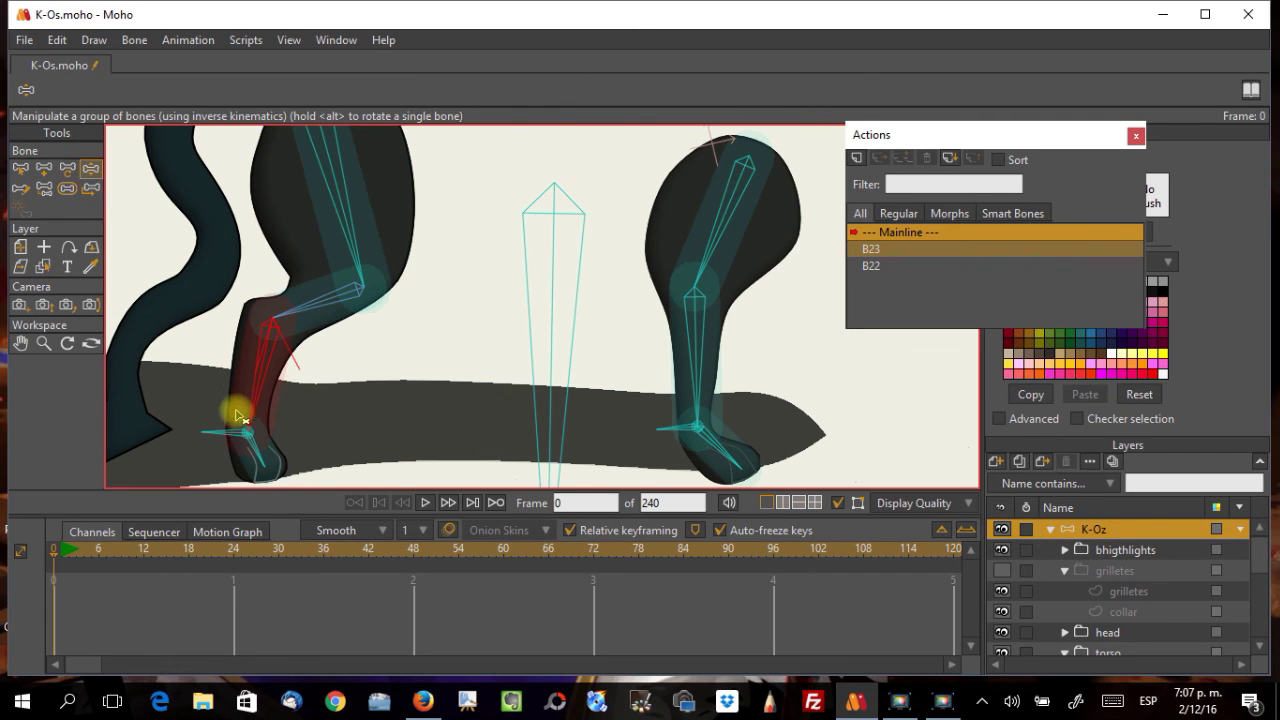
drag(214, 434, 310, 430)
drag(320, 313, 367, 298)
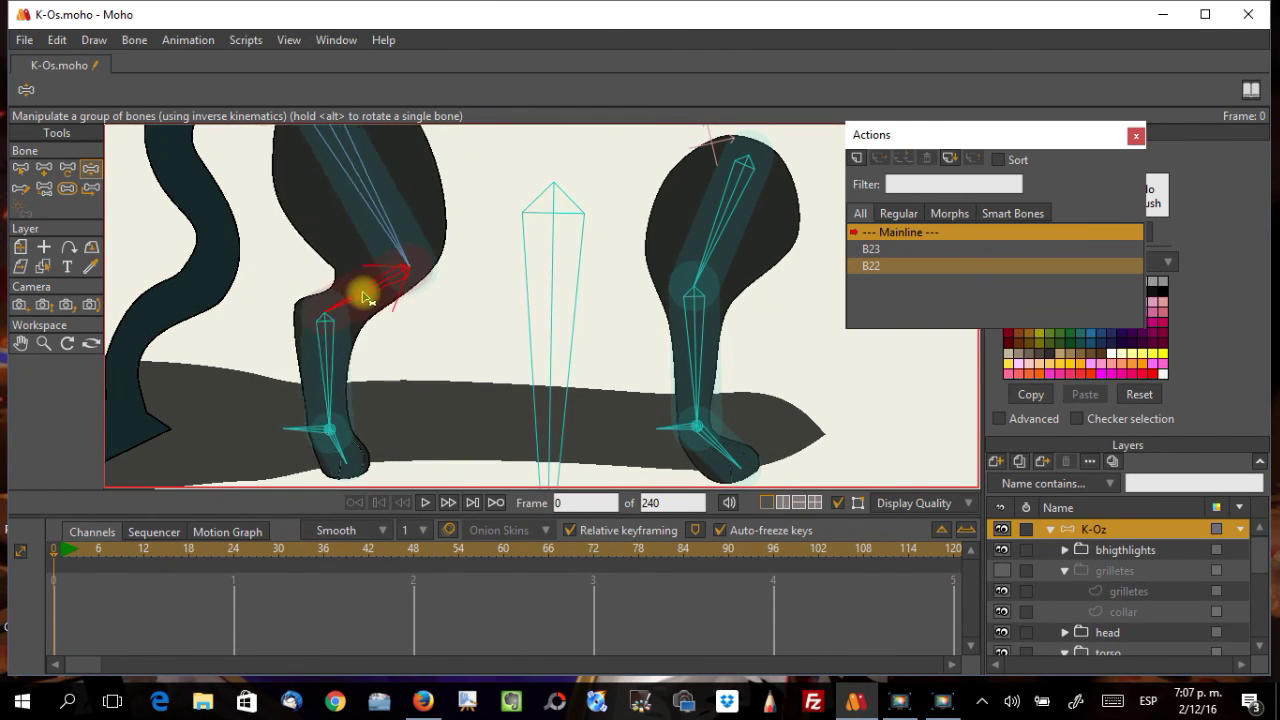
click(318, 405)
drag(312, 404, 263, 375)
drag(256, 319, 273, 381)
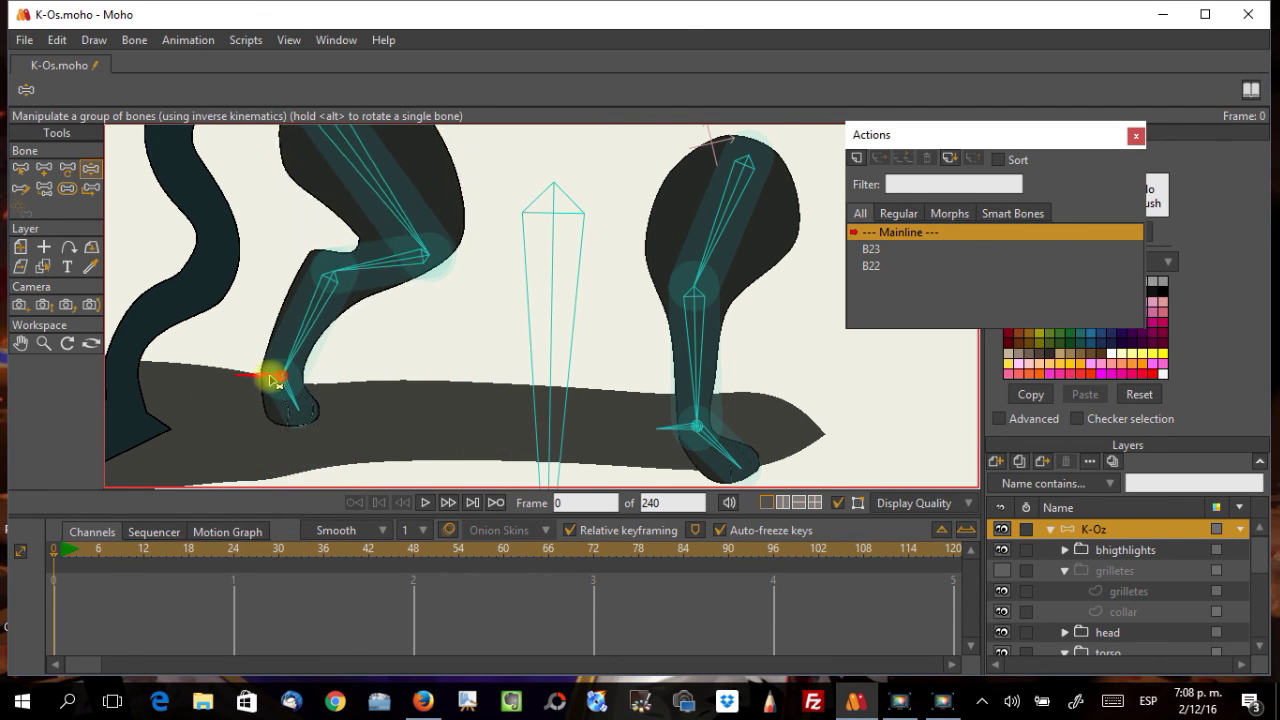
scroll(285, 340, down, 4)
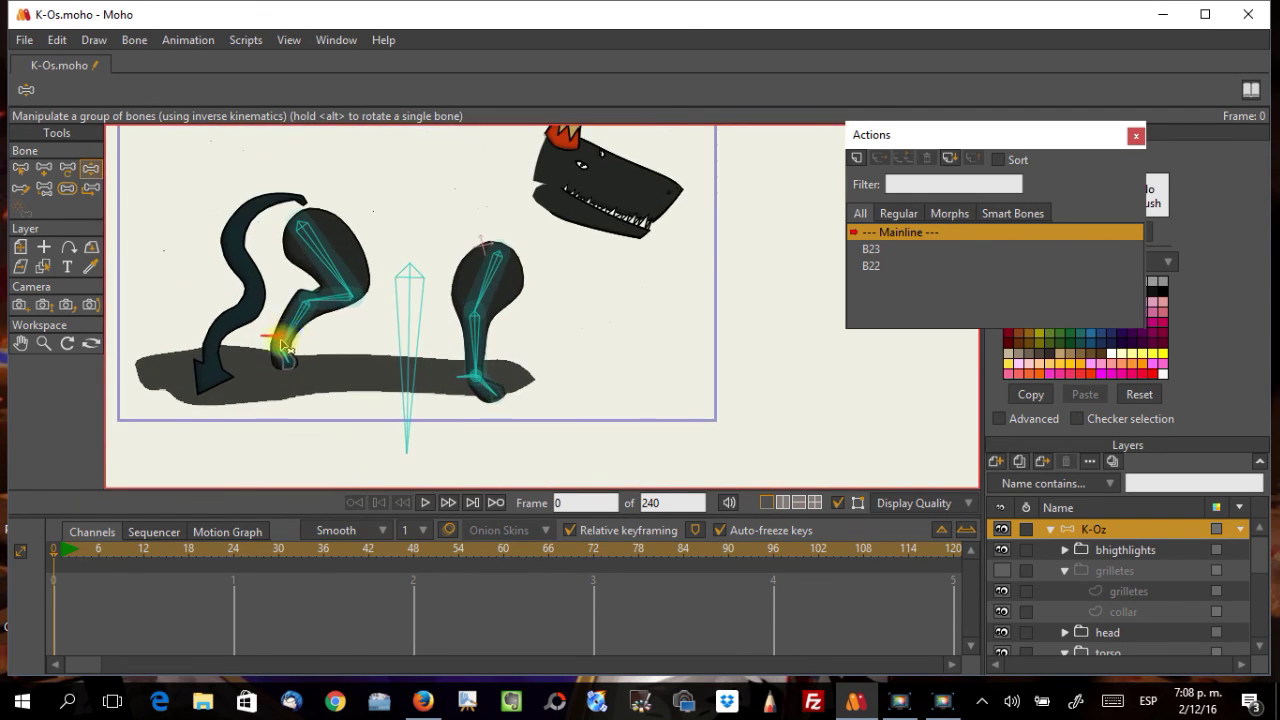
drag(276, 347, 400, 374)
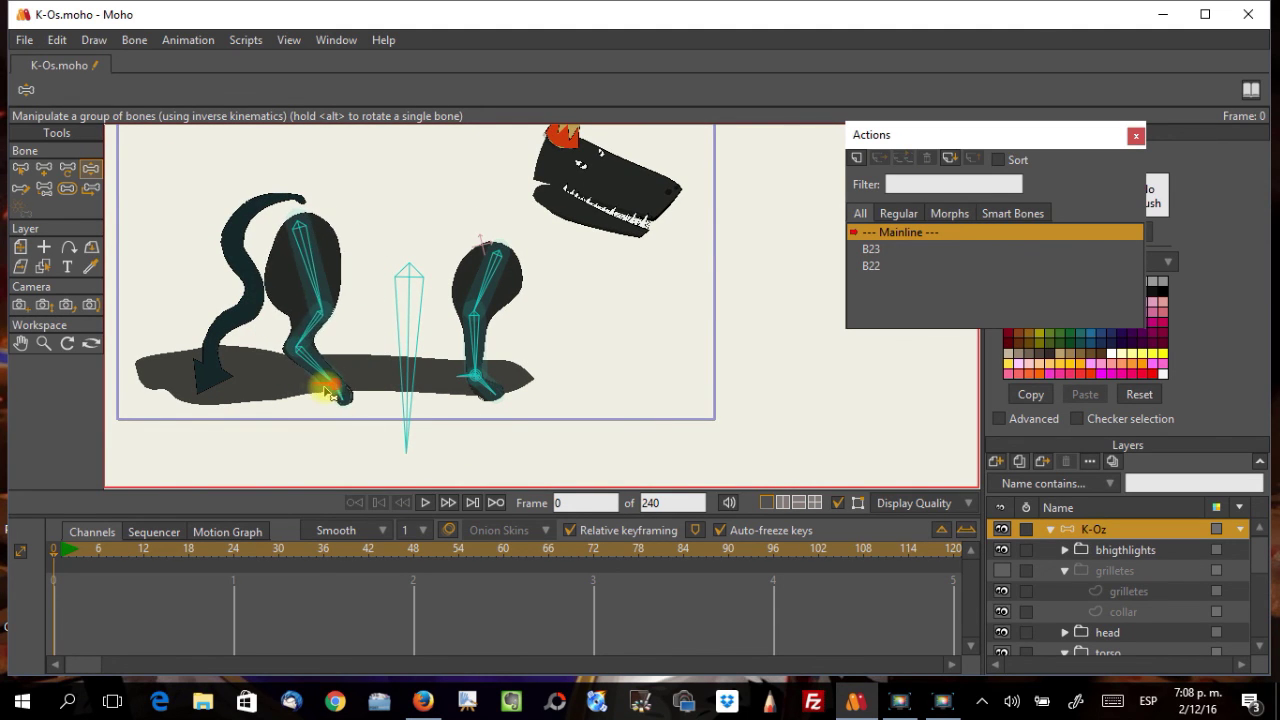
drag(293, 368, 341, 396)
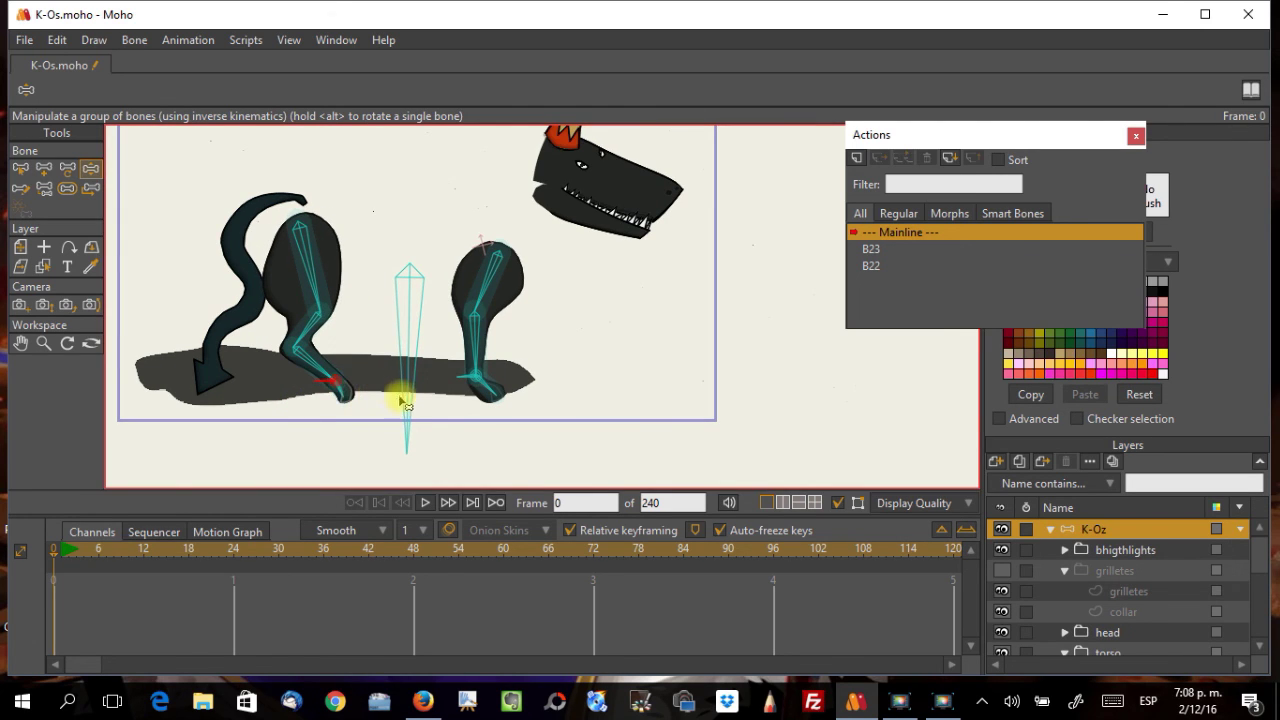
Step: Test how the front leg bends by raising and lowering its lower leg with Manipulate Bones
scroll(492, 385, up, 2)
drag(455, 378, 560, 298)
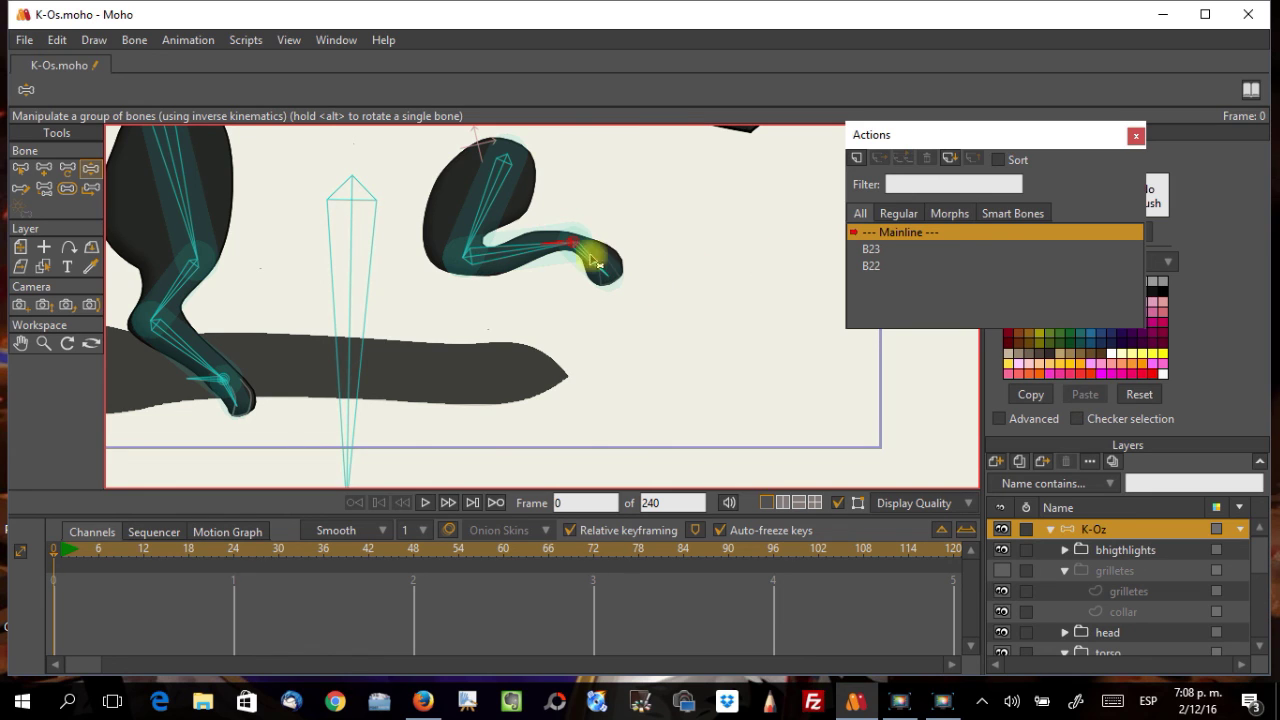
drag(578, 248, 568, 348)
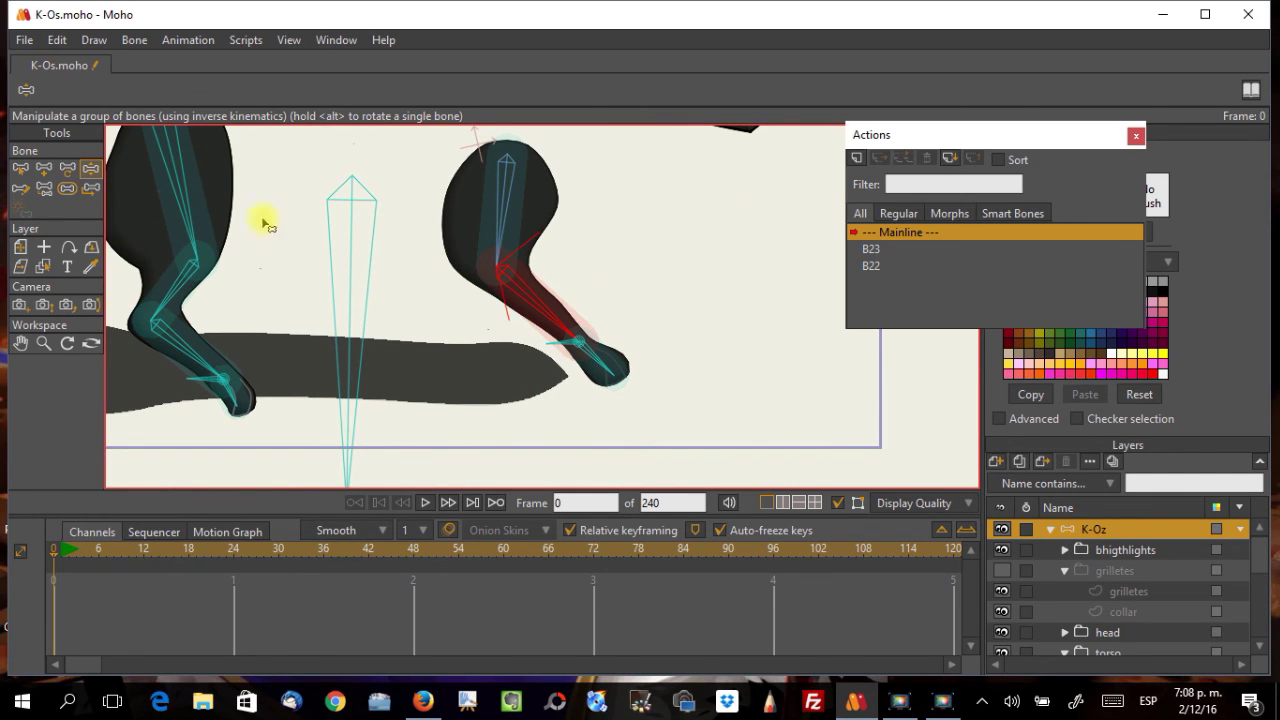
Step: Create a smart bone action named B26 for the front leg's lower bone
click(22, 170)
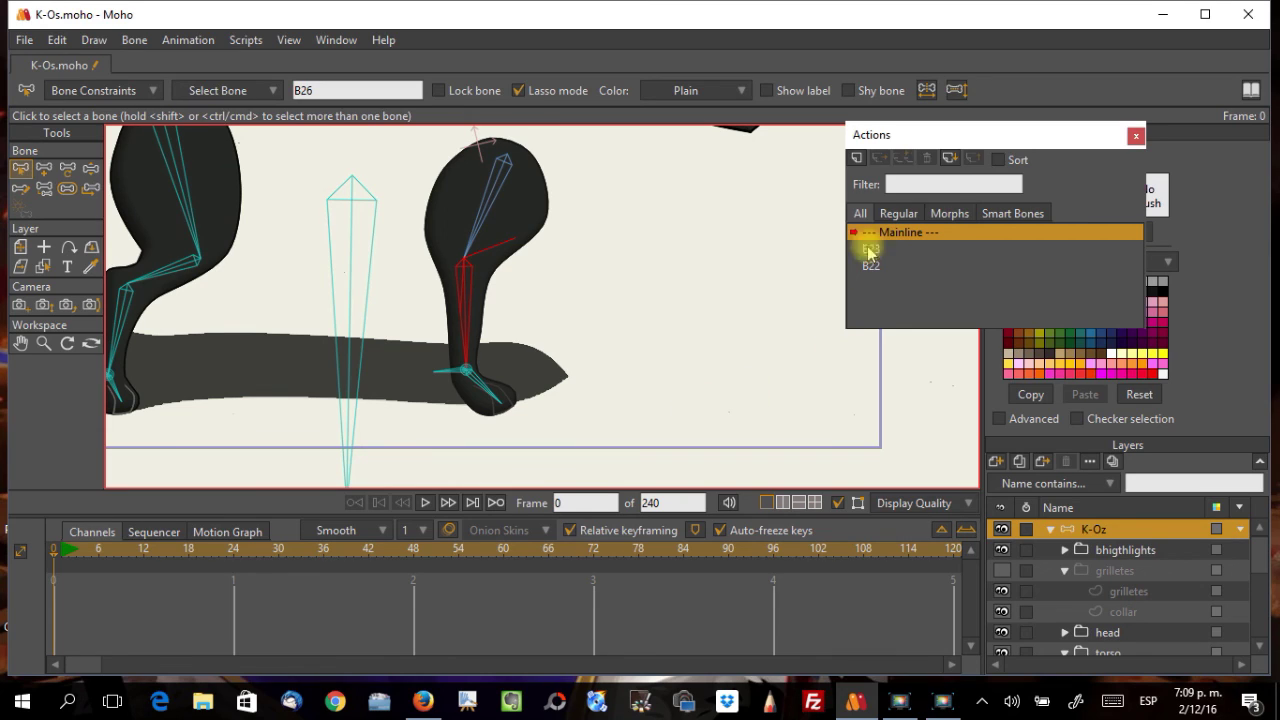
click(858, 159)
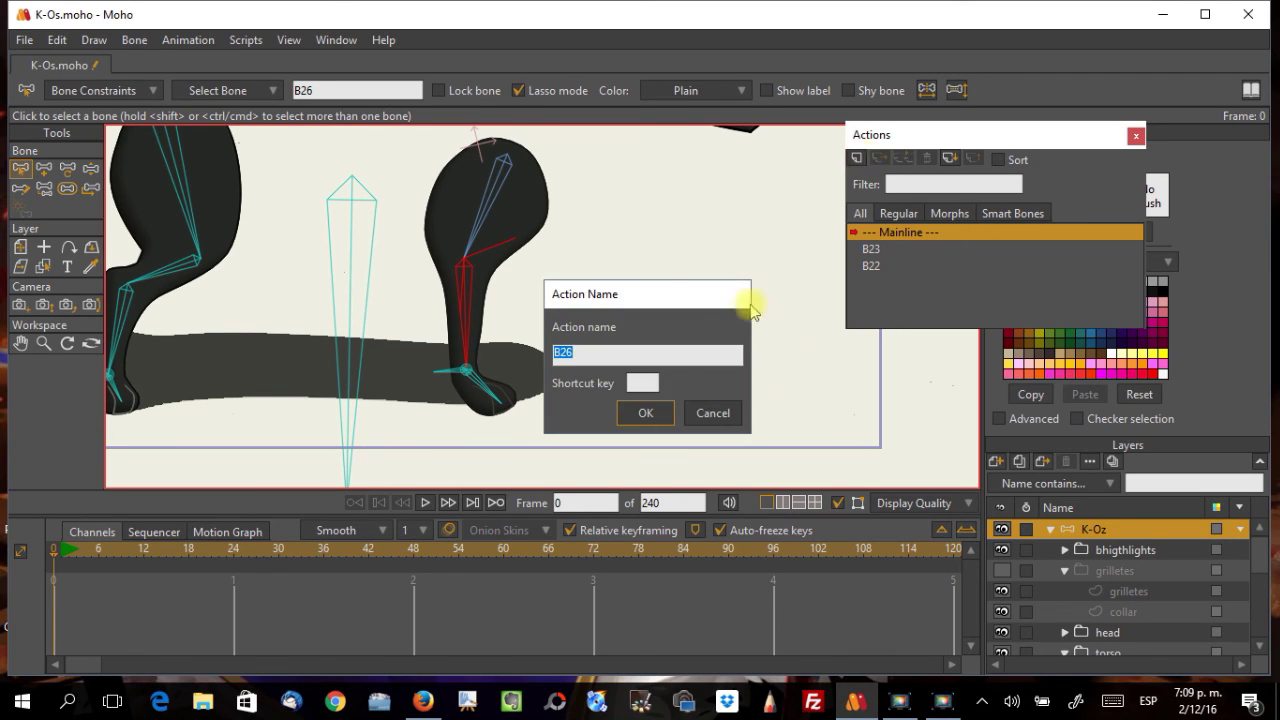
click(634, 413)
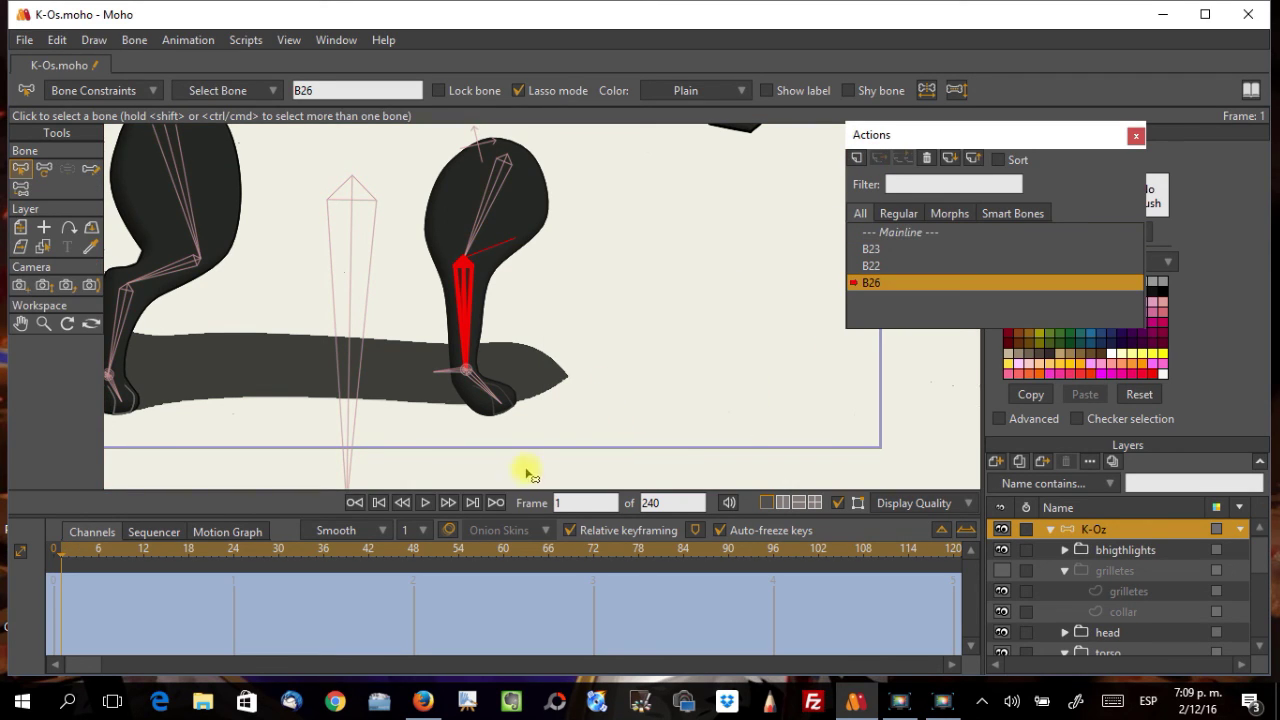
Step: Rotate bone B26 up and forward to an angle of about 134° at frame 1 of its action
click(47, 173)
drag(467, 355, 520, 284)
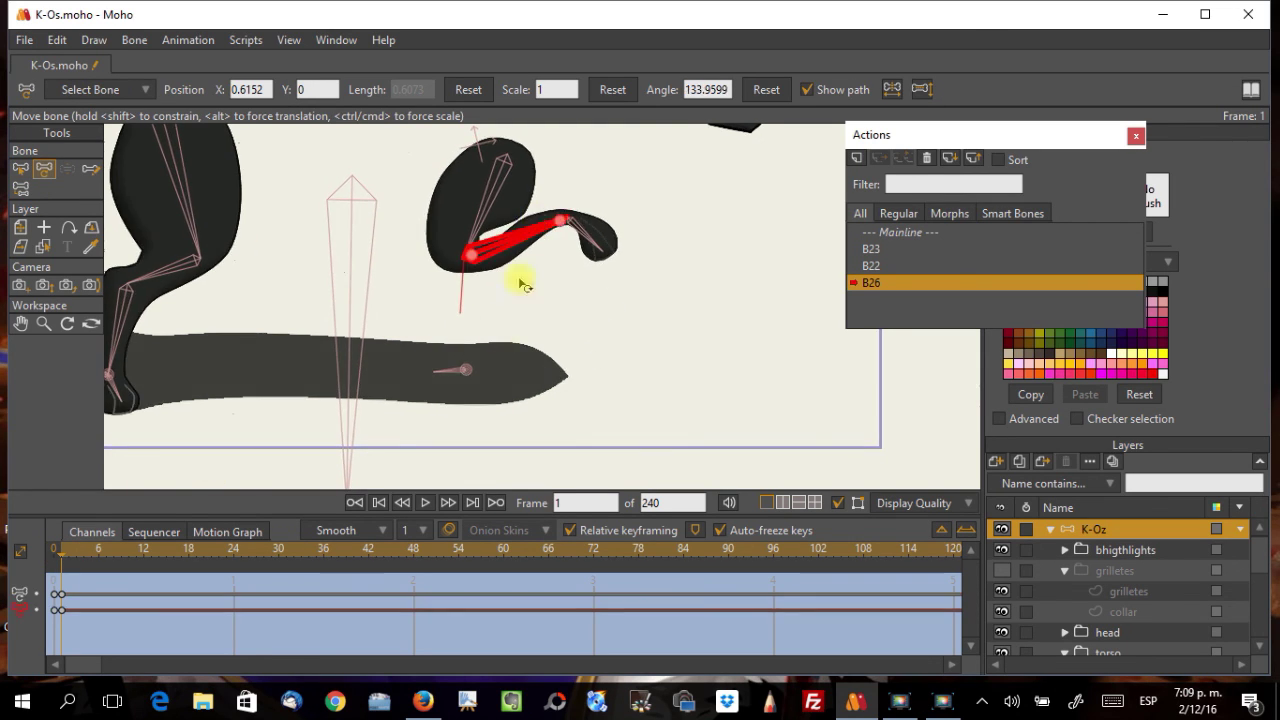
scroll(471, 371, down, 3)
scroll(487, 324, up, 4)
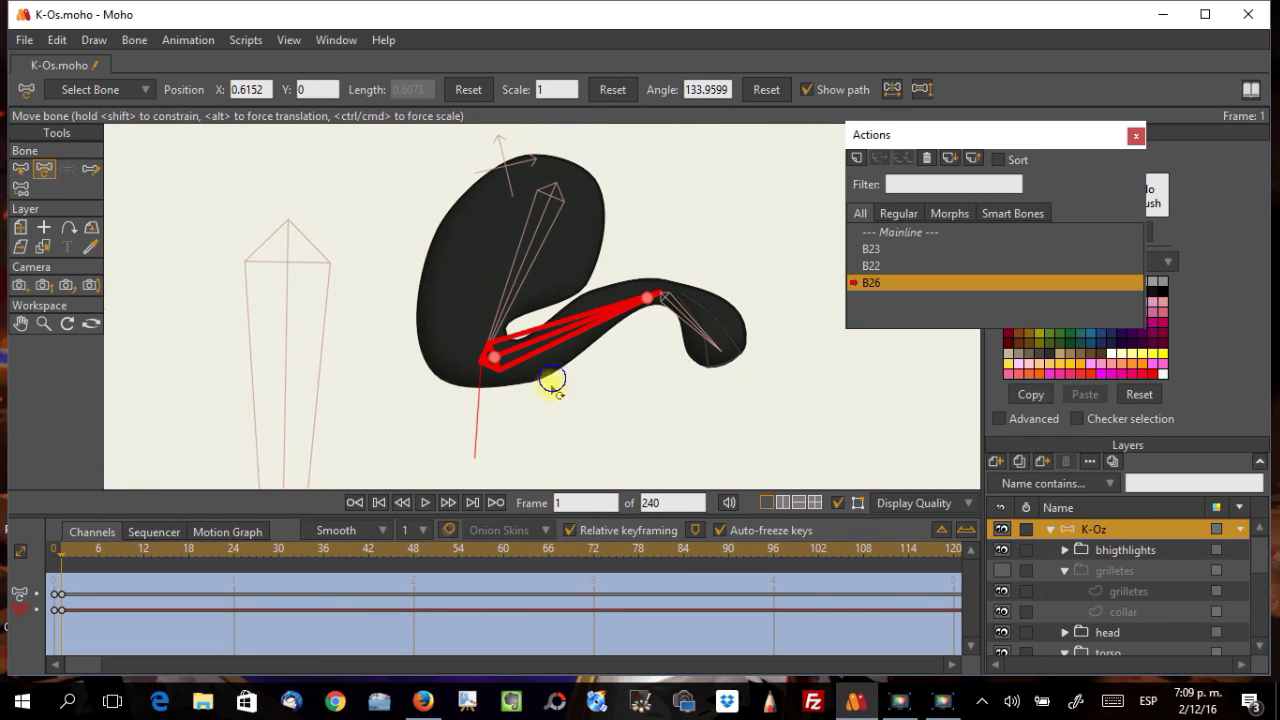
Step: Adjust the curve handles of the frlegiz layer's inner elbow point at frame 1 to close the gap in the bend
scroll(1073, 612, down, 3)
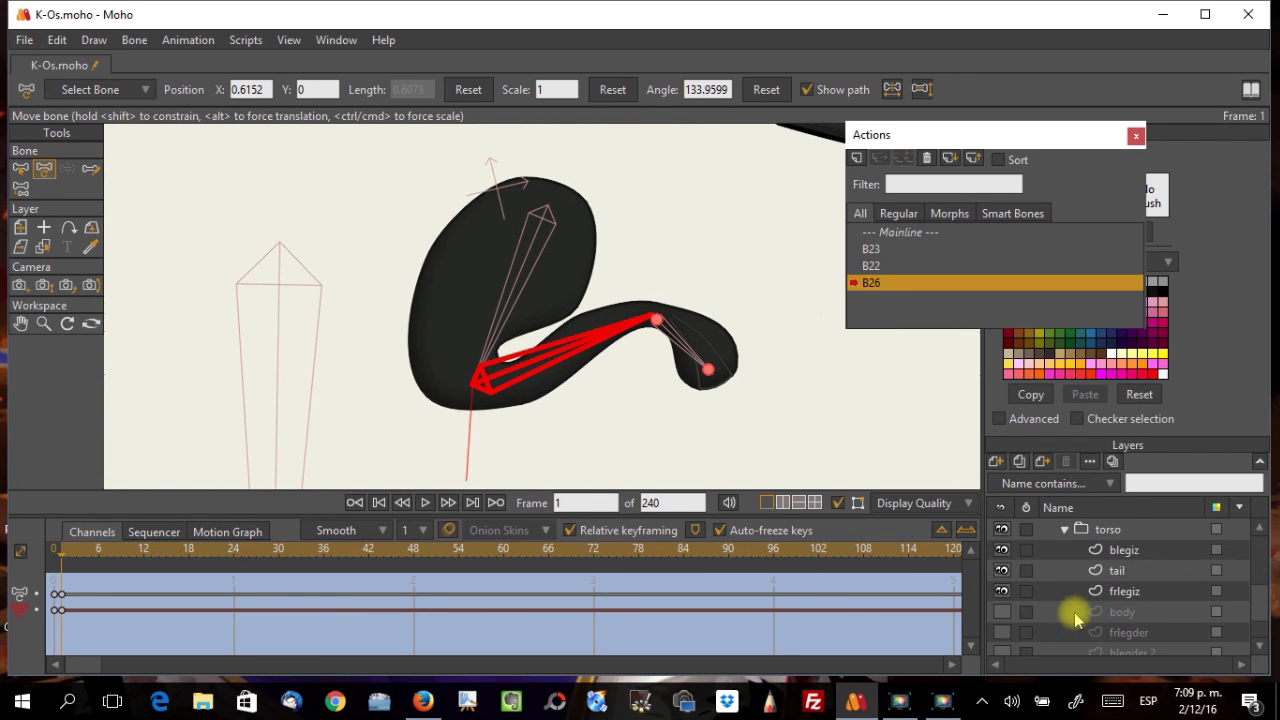
scroll(1073, 605, down, 2)
scroll(1072, 602, up, 3)
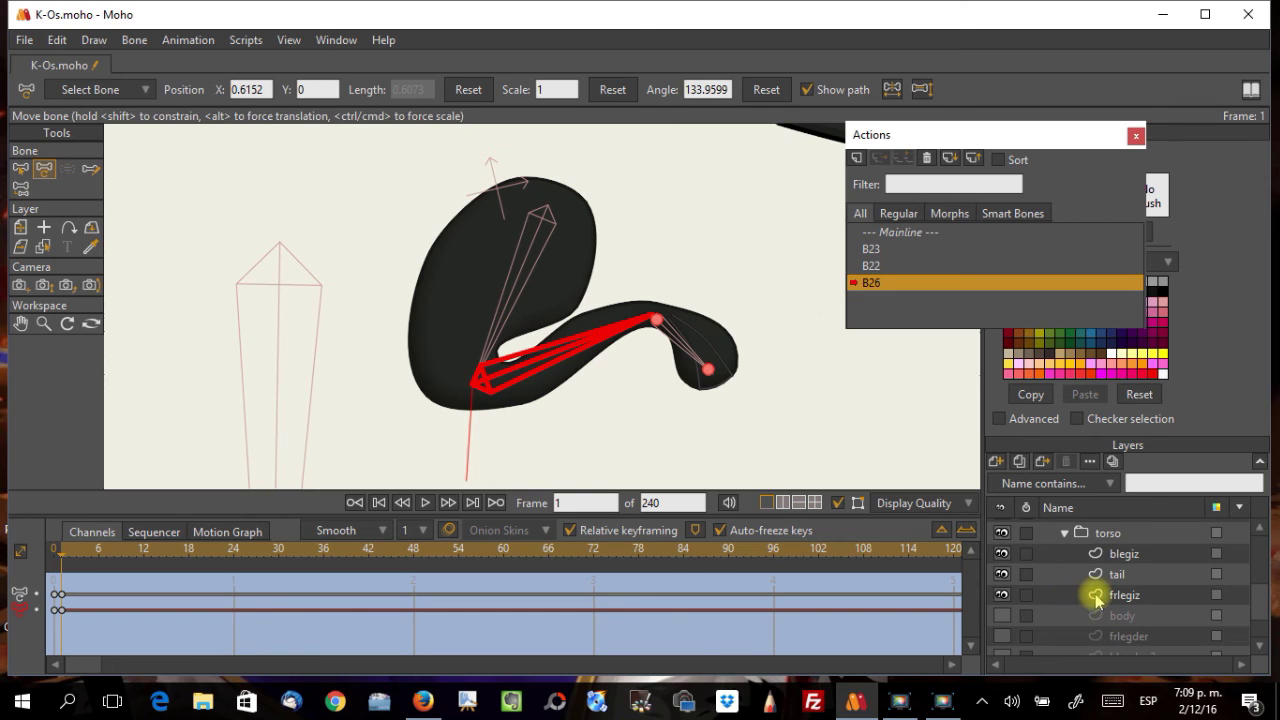
click(1097, 597)
scroll(651, 409, up, 3)
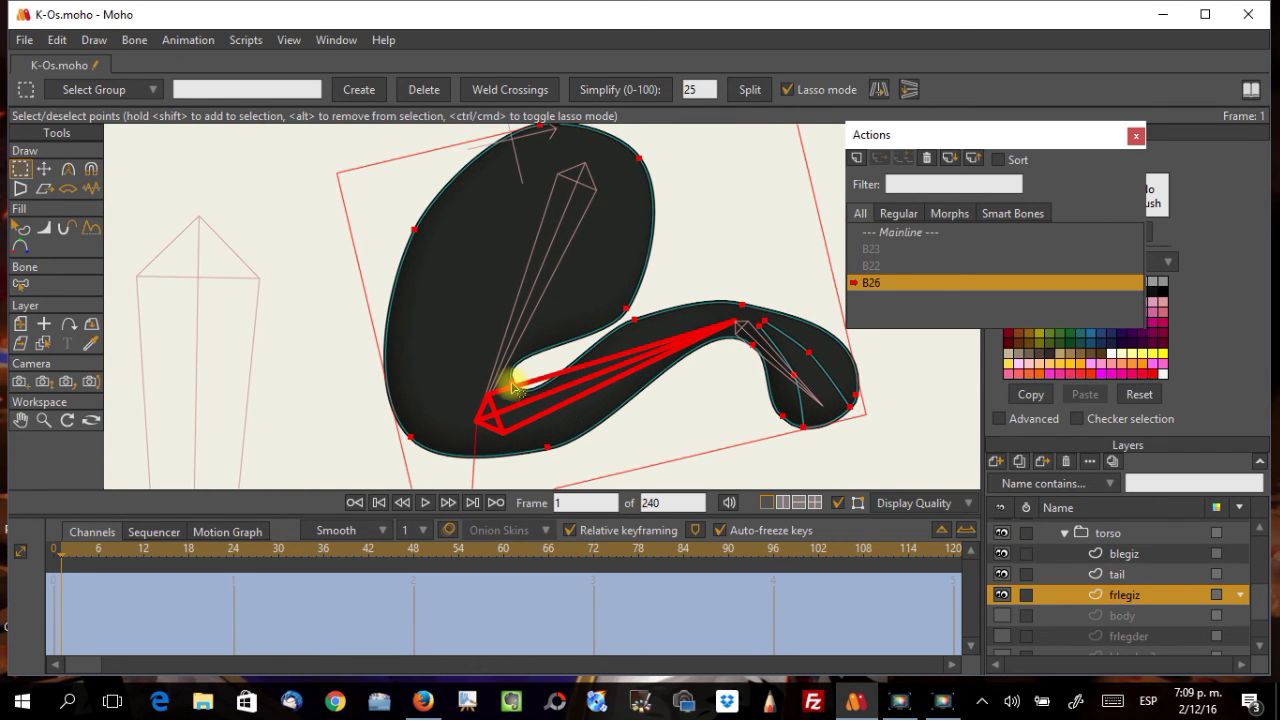
click(44, 169)
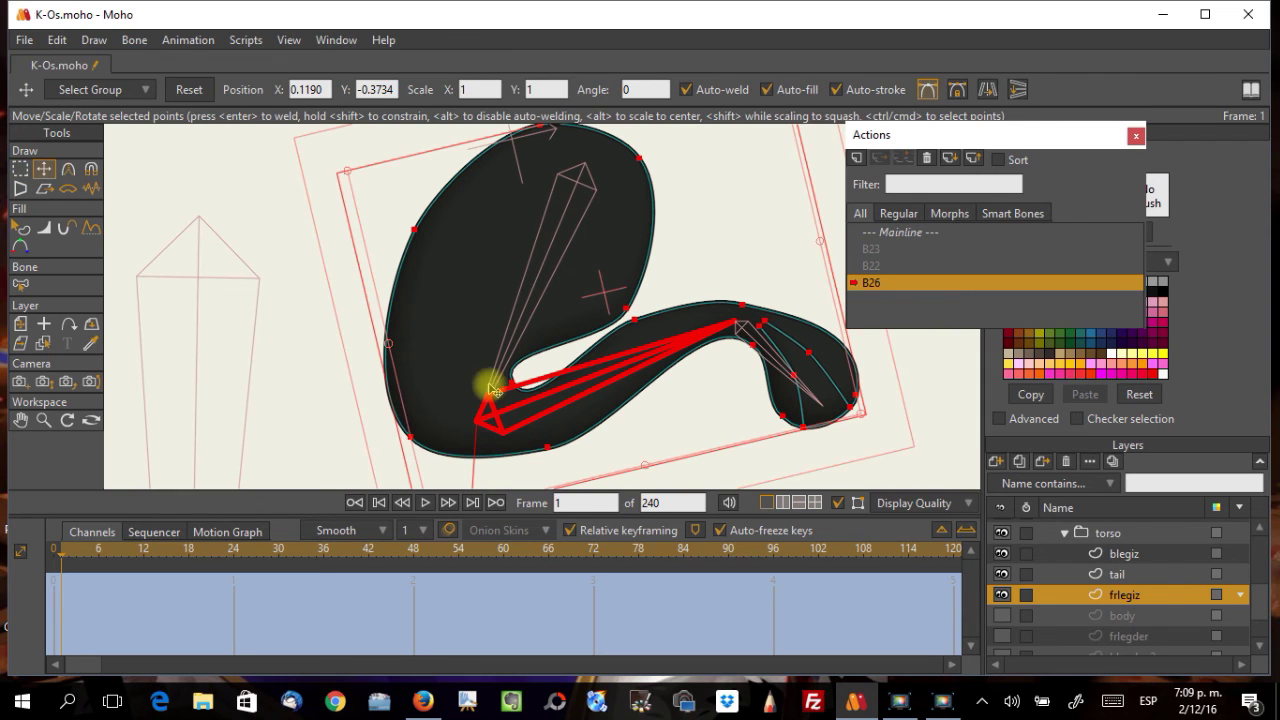
click(519, 389)
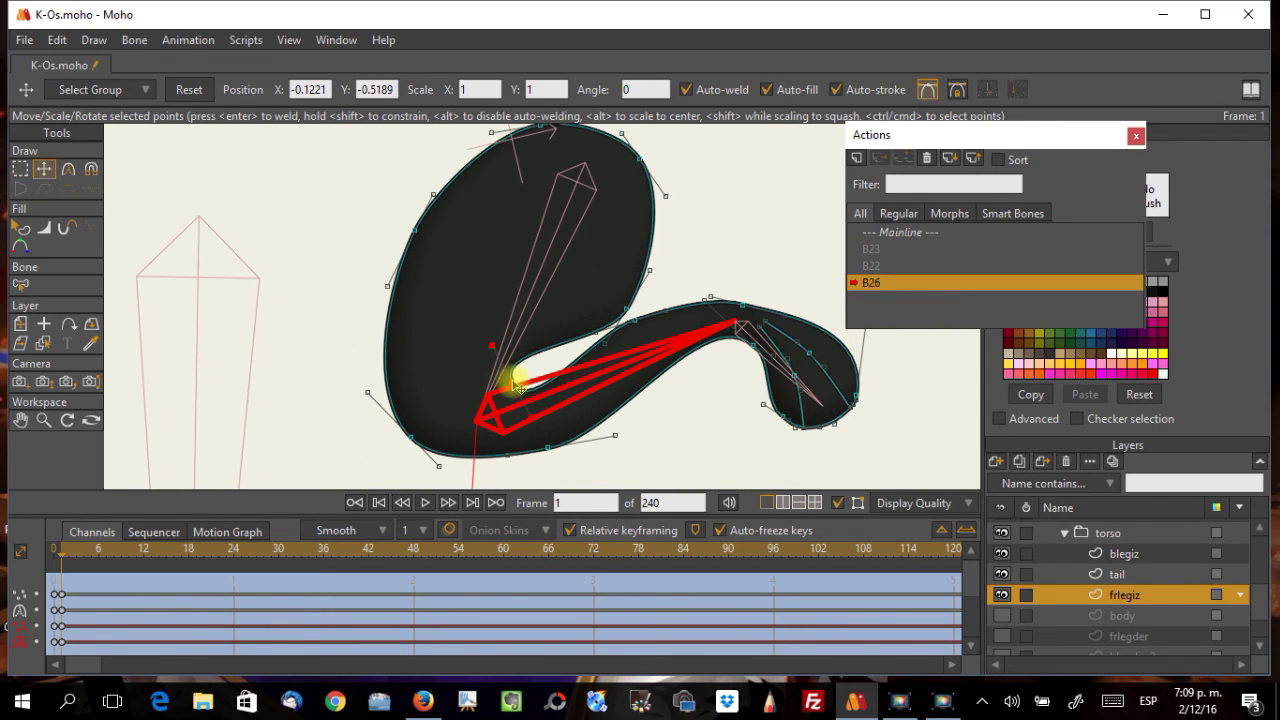
drag(491, 349, 575, 381)
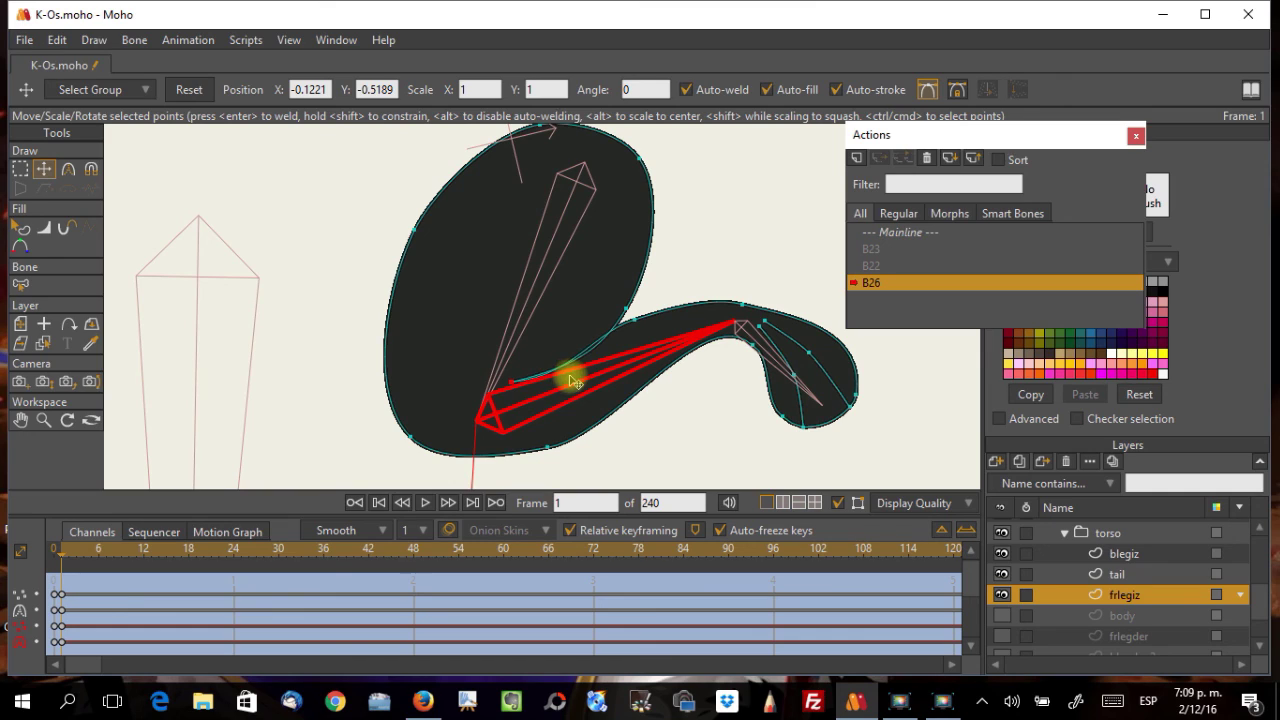
drag(567, 378, 576, 385)
drag(573, 380, 582, 387)
drag(576, 381, 561, 343)
click(563, 343)
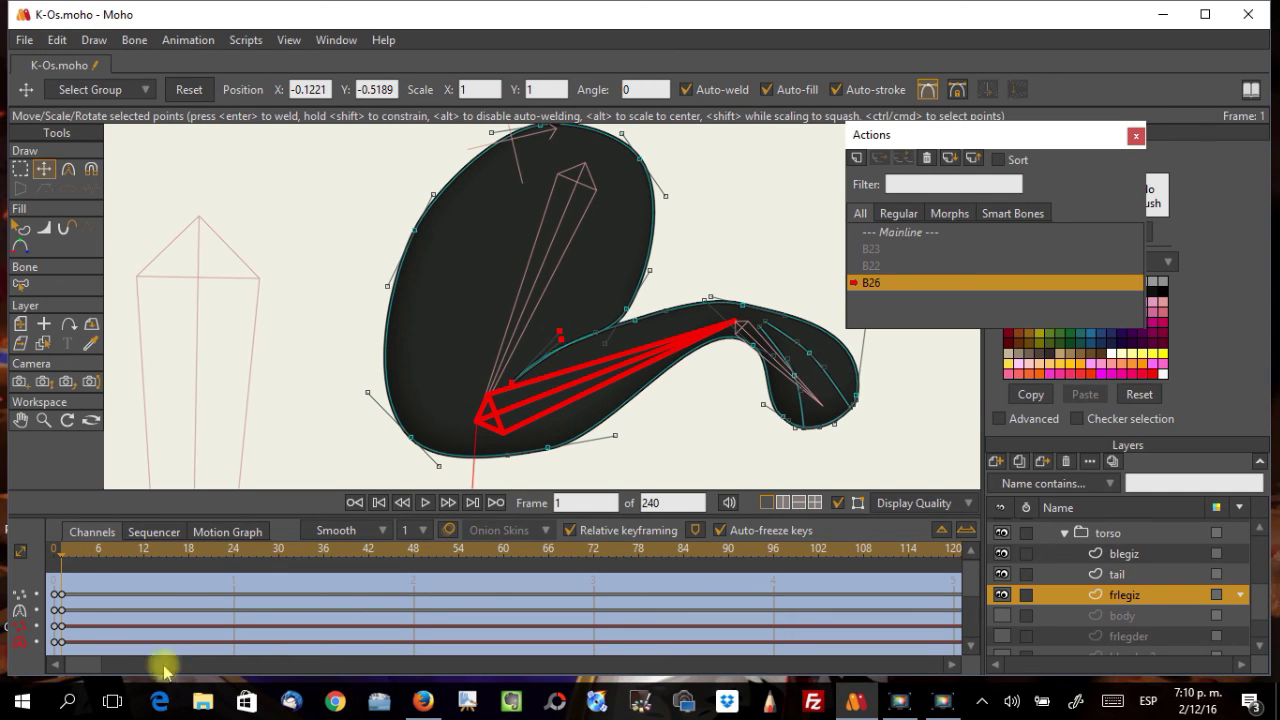
Step: Compare the front leg's inner elbow curve across frames 0, 1 and 2 of the B26 action
click(49, 556)
drag(49, 556, 67, 560)
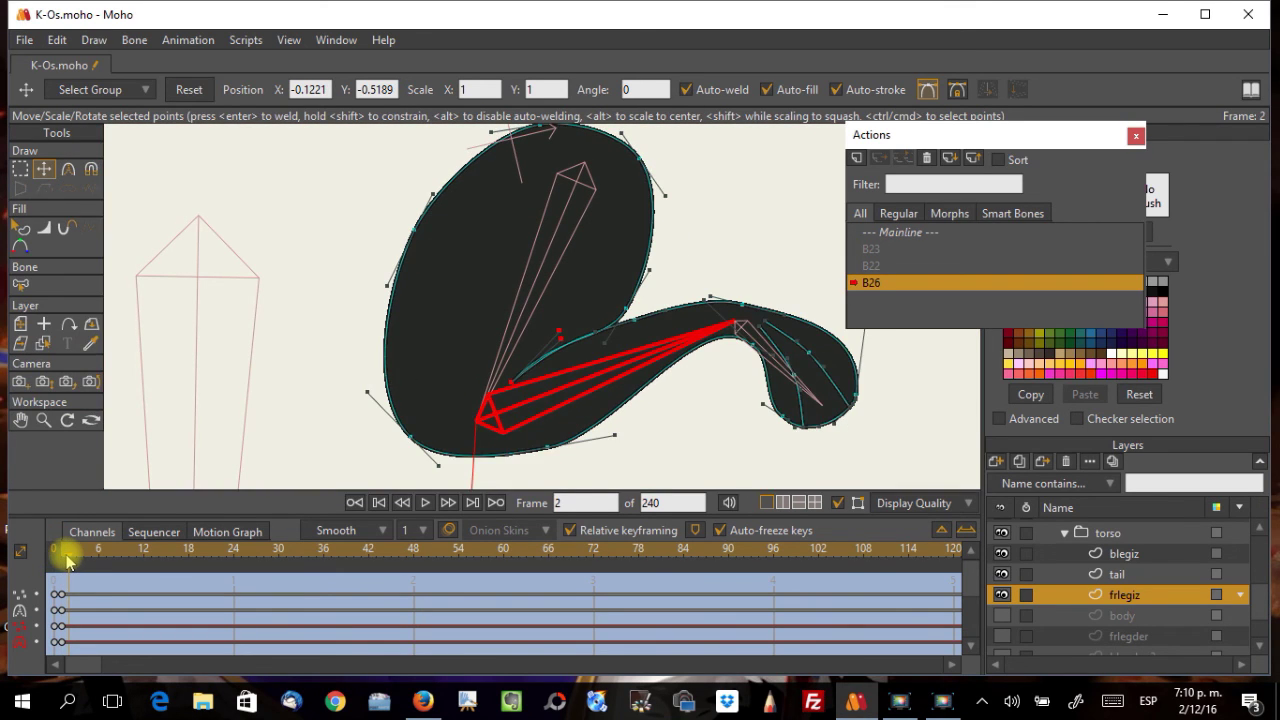
click(51, 557)
Step: Return to the Mainline and test the front leg's bend with Manipulate Bones on the K-Oz layer
click(900, 233)
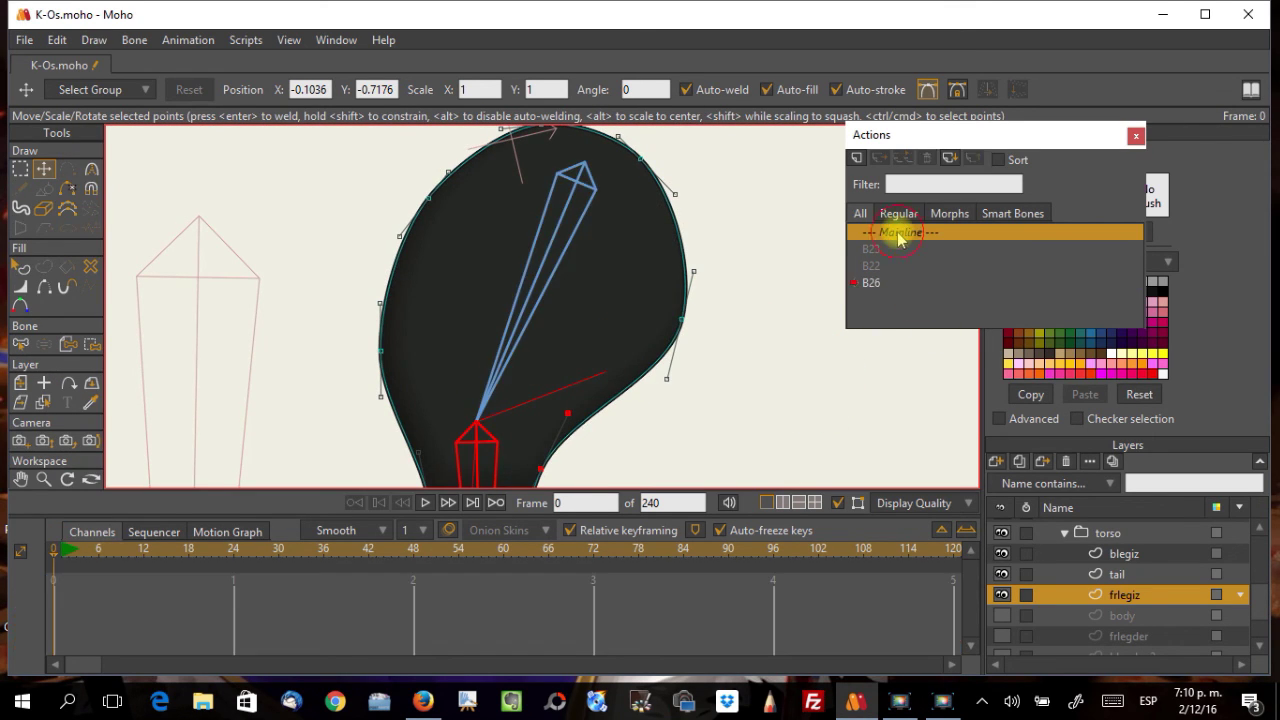
scroll(757, 300, down, 3)
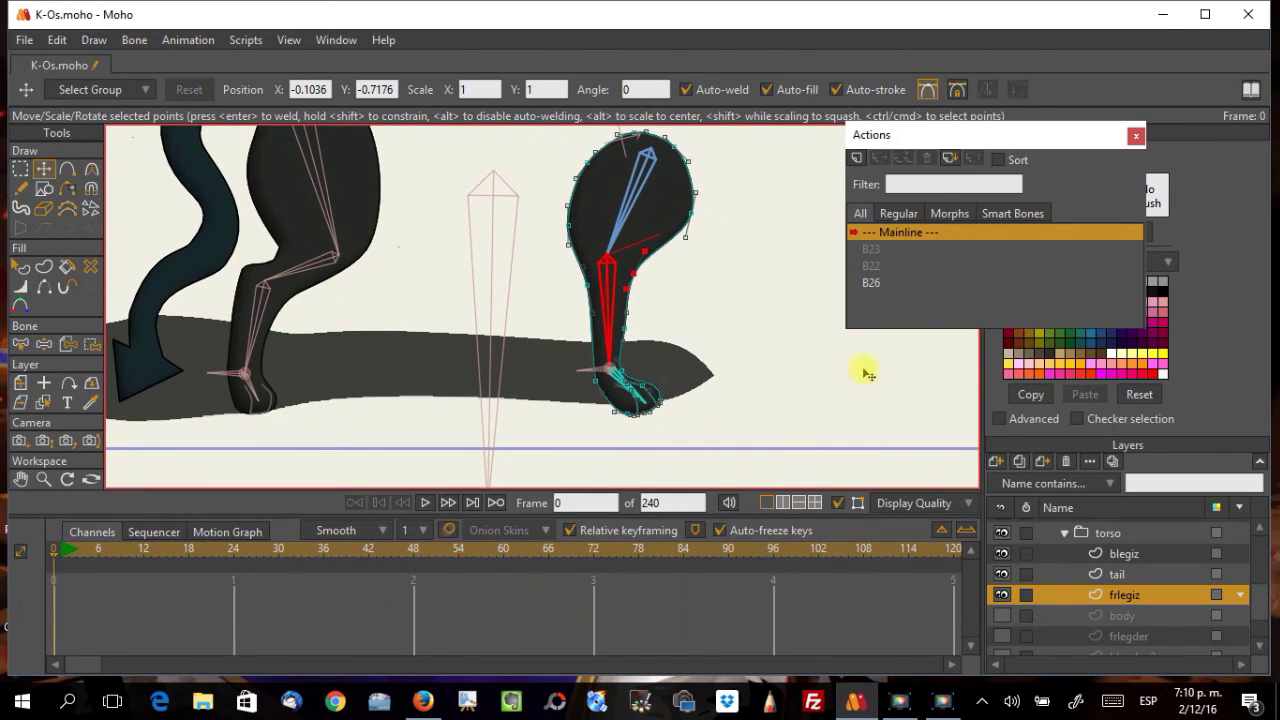
scroll(1110, 590, up, 3)
click(1077, 533)
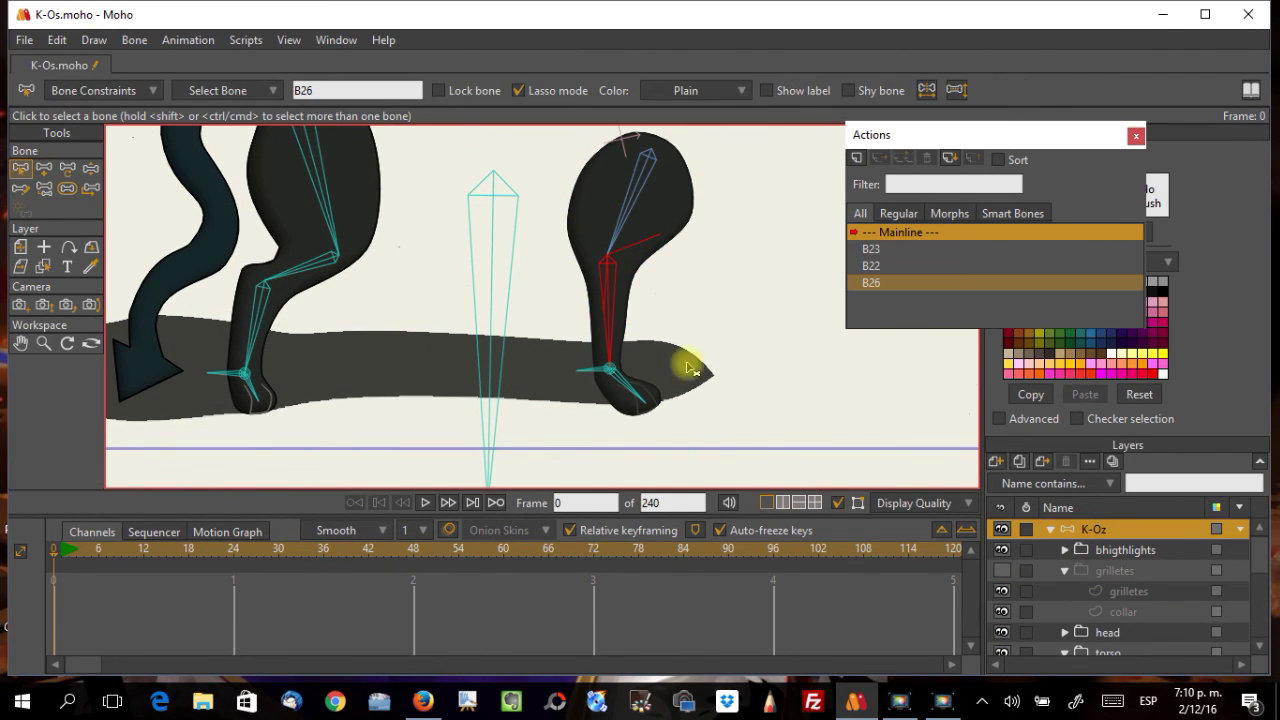
click(91, 168)
drag(595, 392, 643, 377)
scroll(572, 295, down, 3)
scroll(572, 295, up, 1)
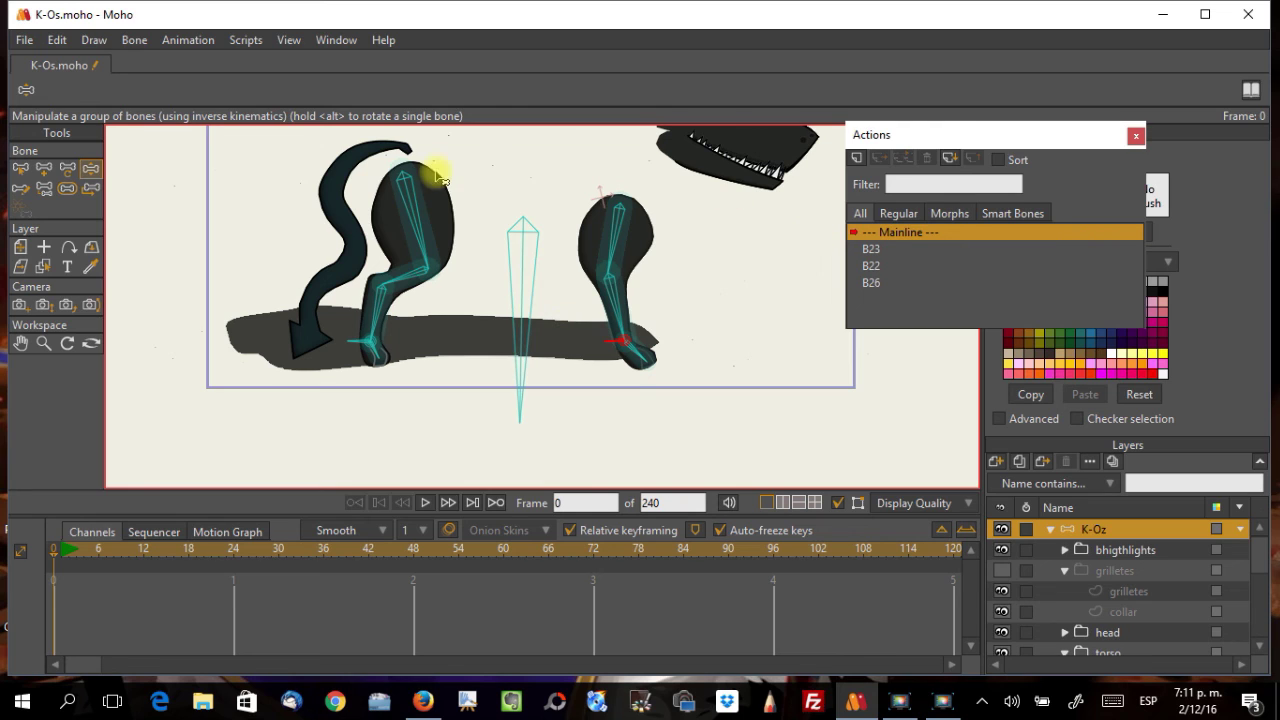
scroll(294, 306, down, 3)
scroll(343, 286, up, 2)
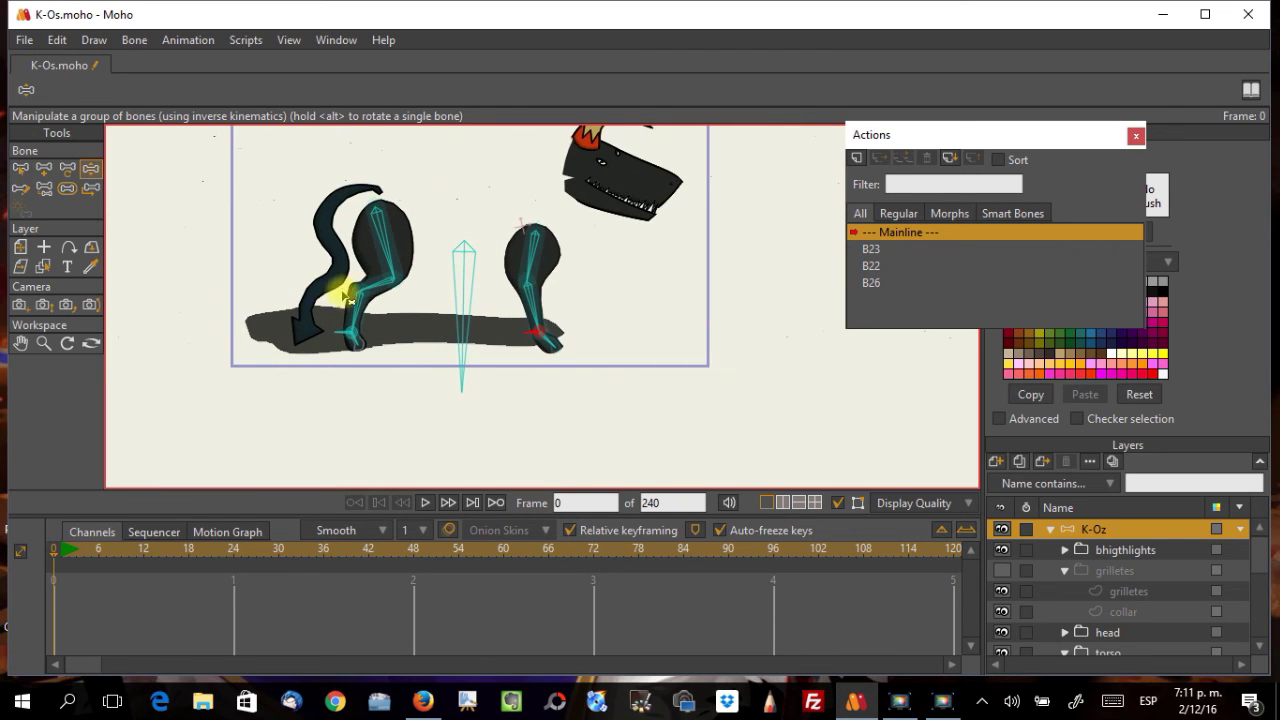
drag(398, 362, 375, 420)
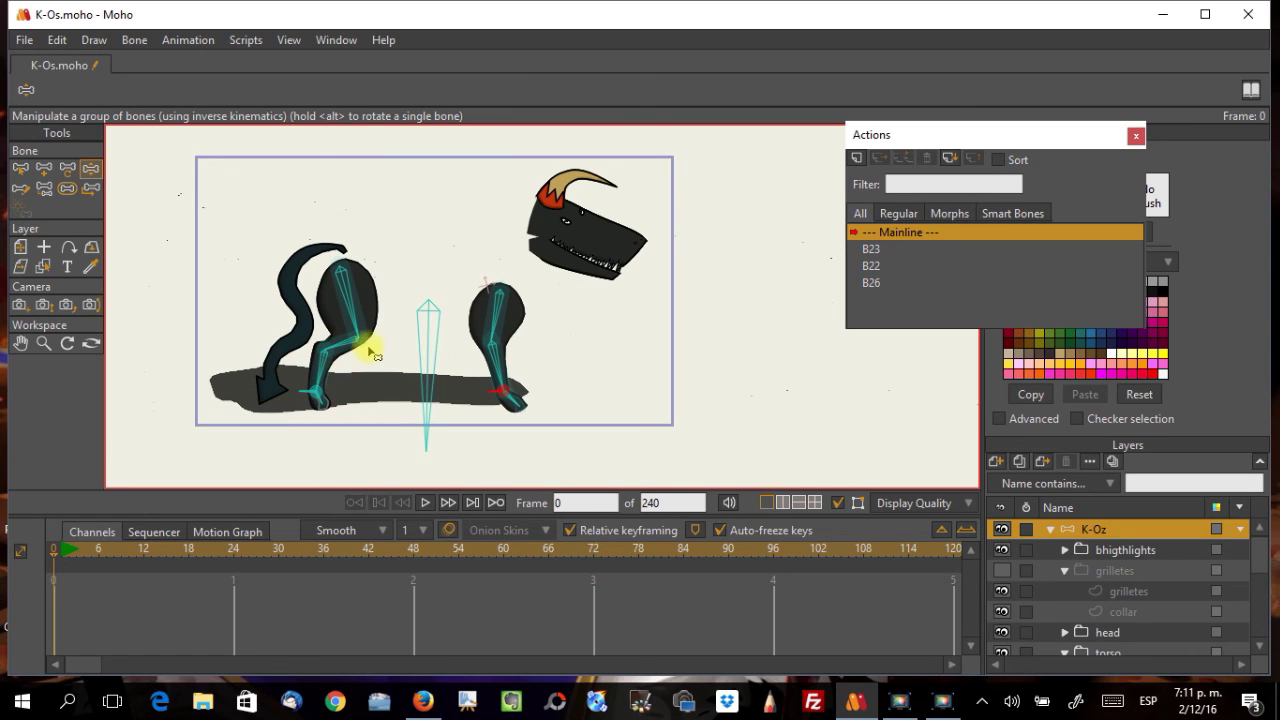
scroll(371, 350, up, 3)
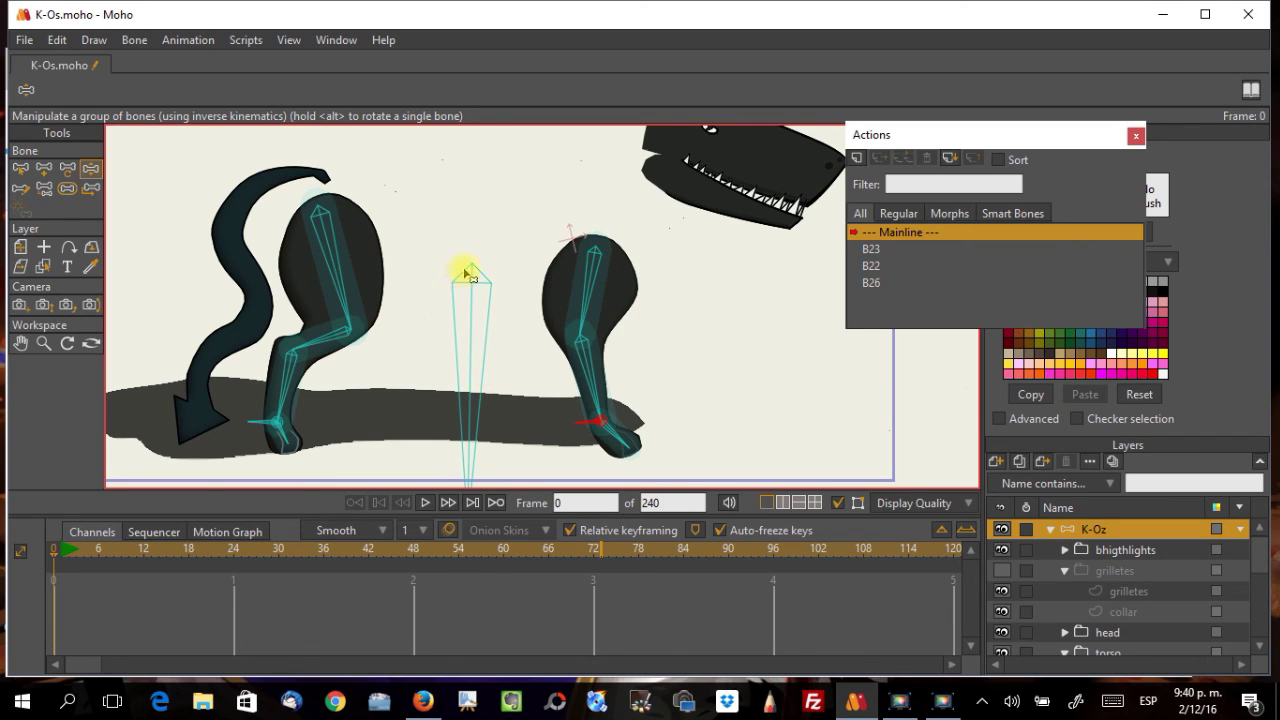
key(ctrl+z)
shift+click(597, 418)
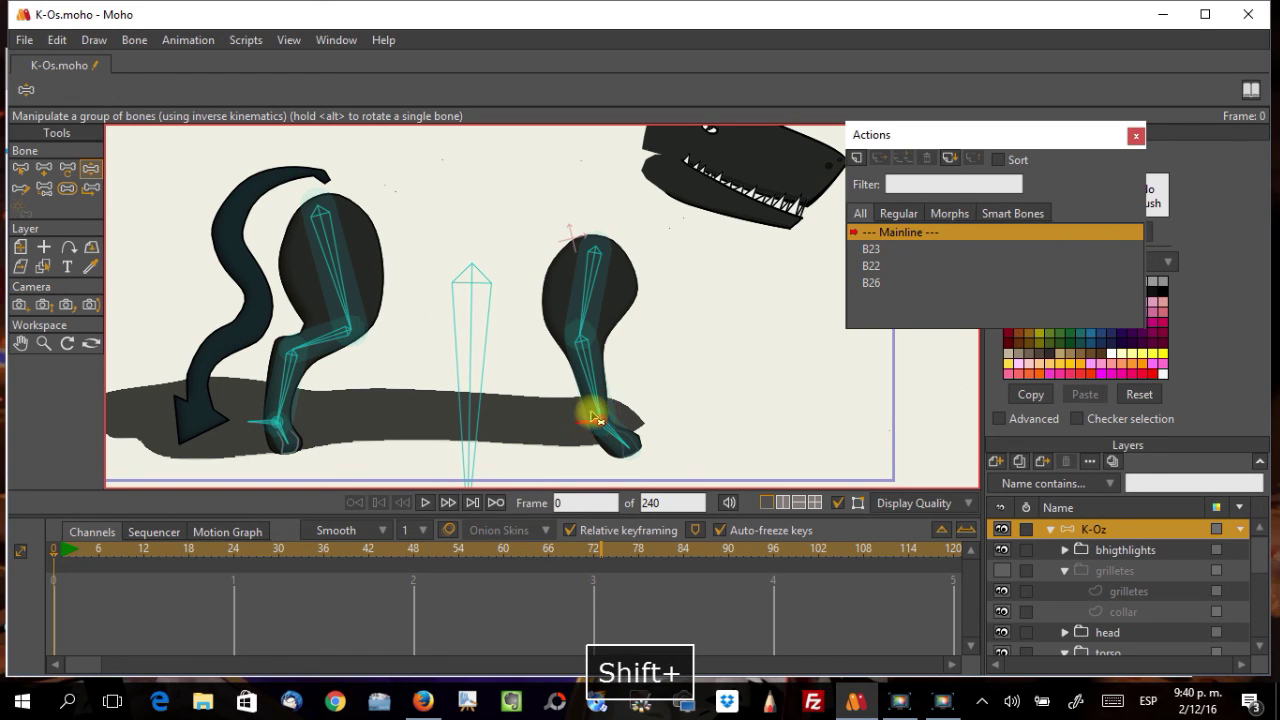
key(shift)
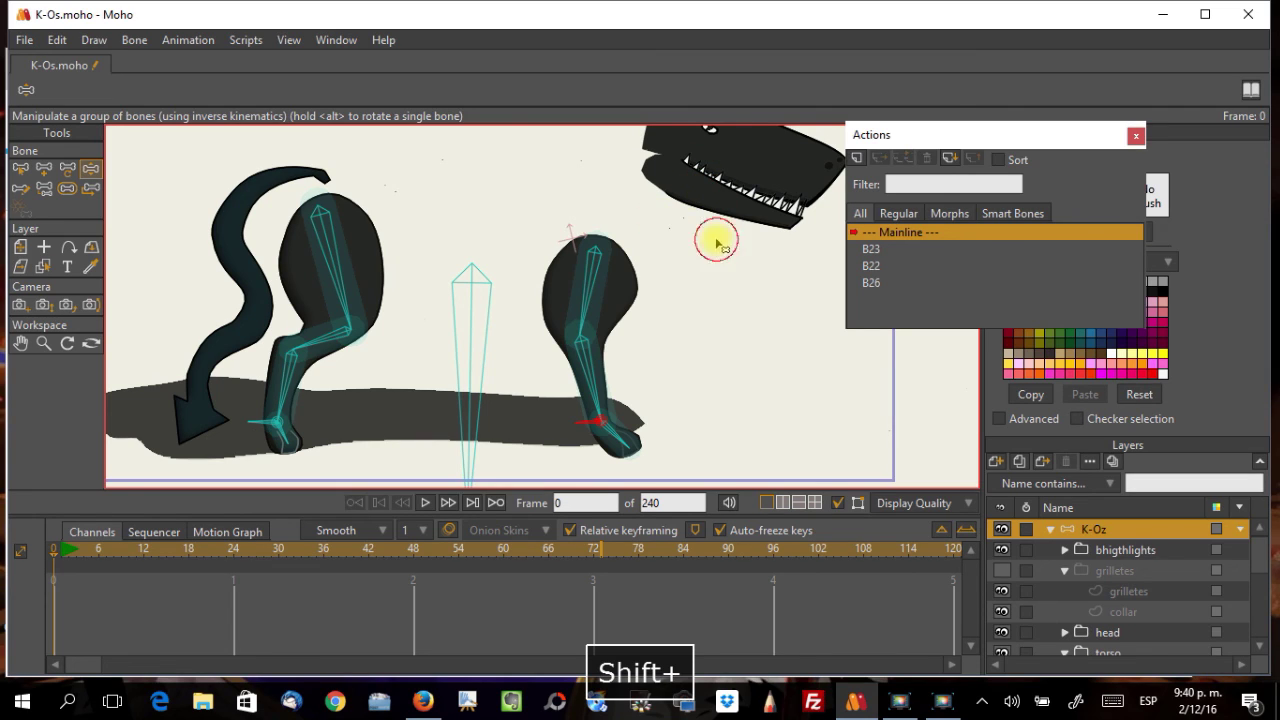
key(shift)
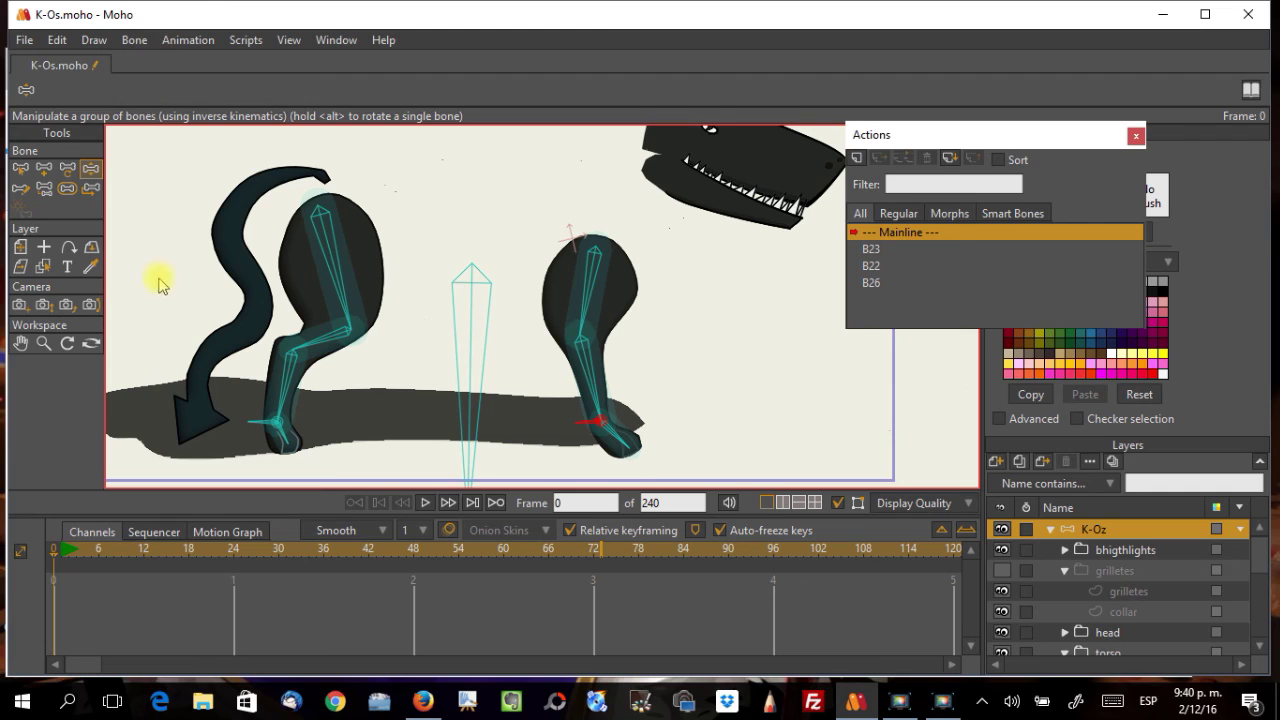
click(1002, 570)
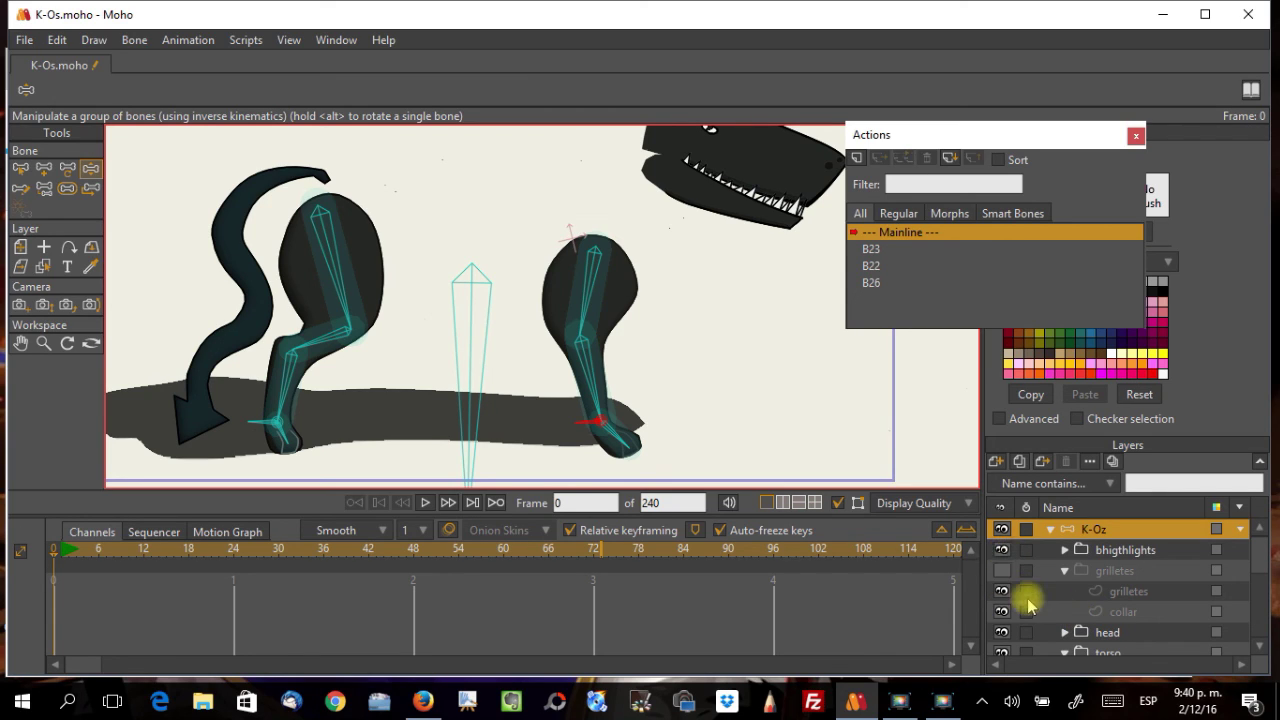